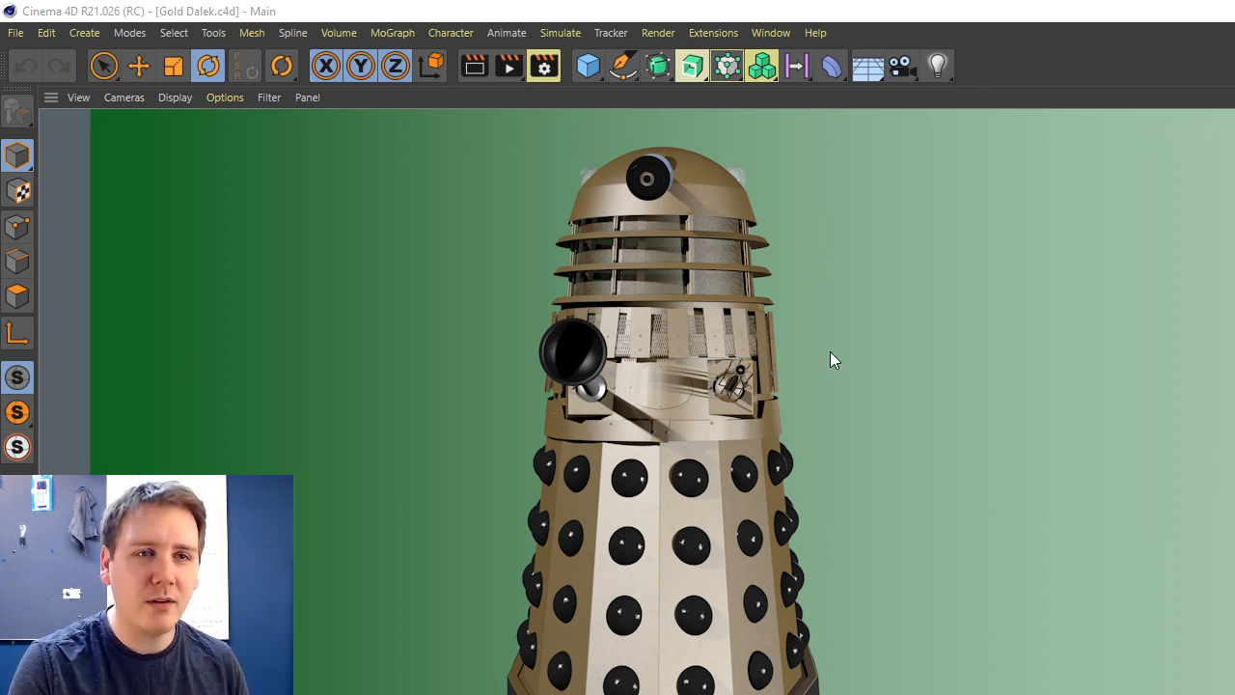
# Switch to the Static Dalek 2.c4d project, play its animation and examine the Dalek's dome, arms and body from several sides.
pyautogui.click(772, 33)
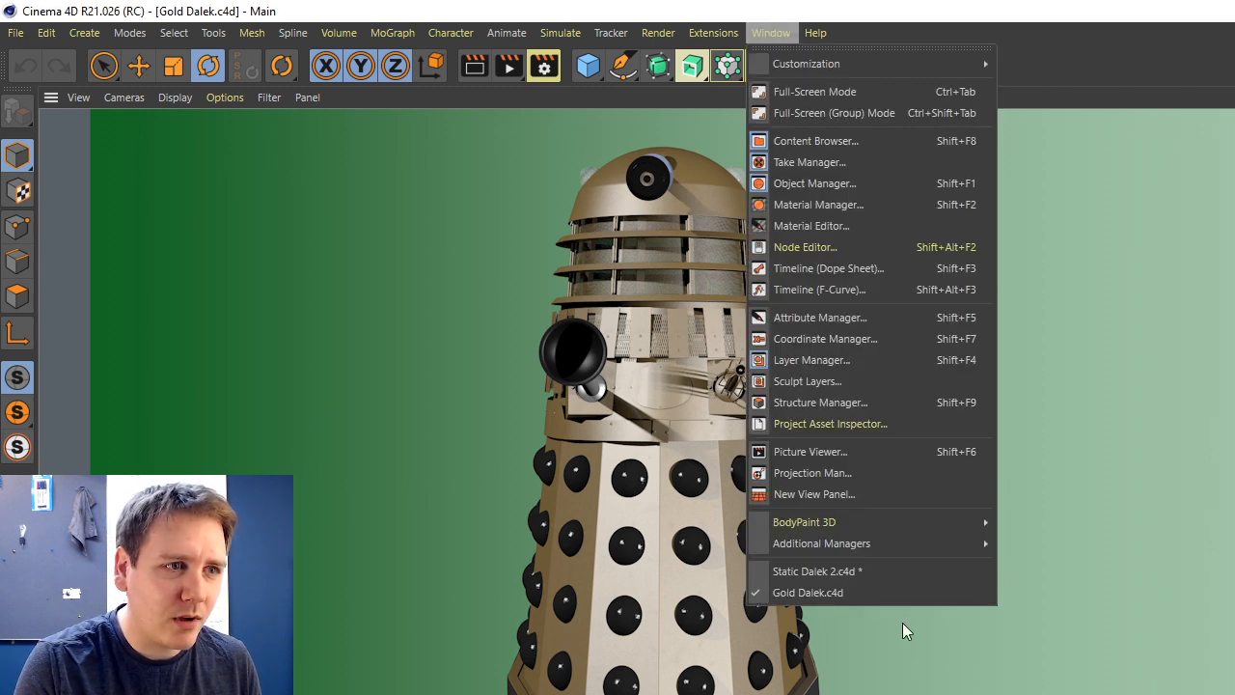
pyautogui.click(898, 578)
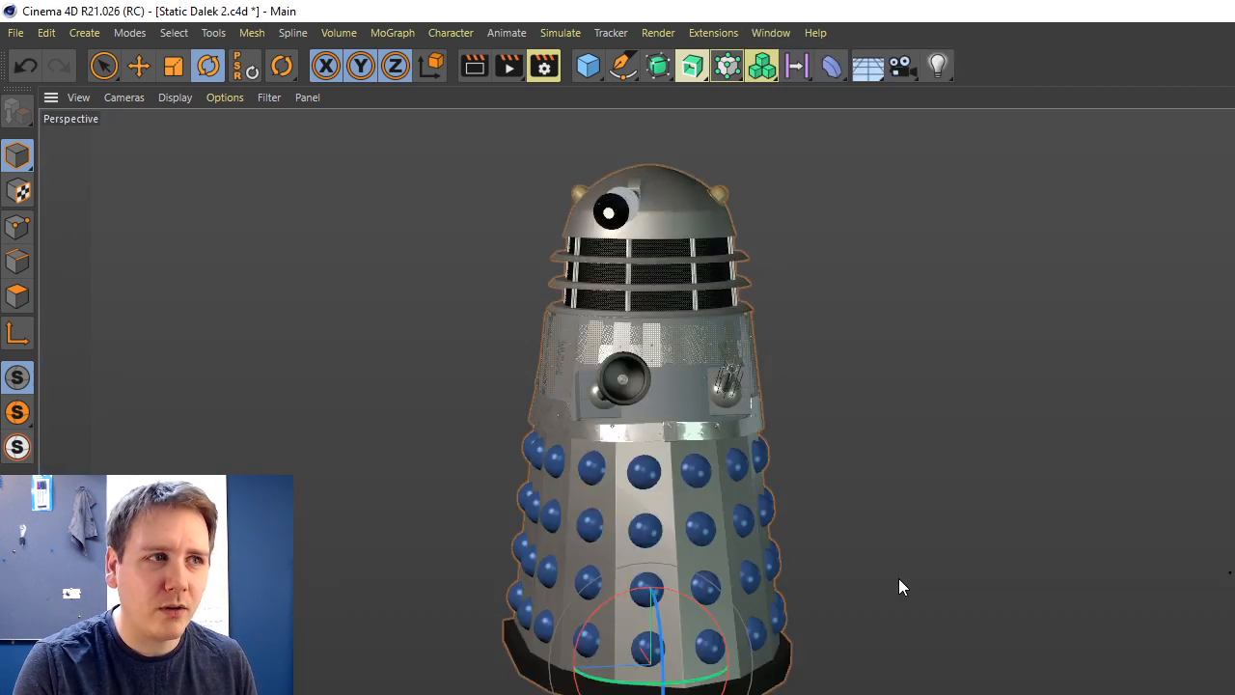
pyautogui.keyDown('alt'); pyautogui.moveTo(899, 586); pyautogui.dragTo(709, 442); pyautogui.keyUp('alt')
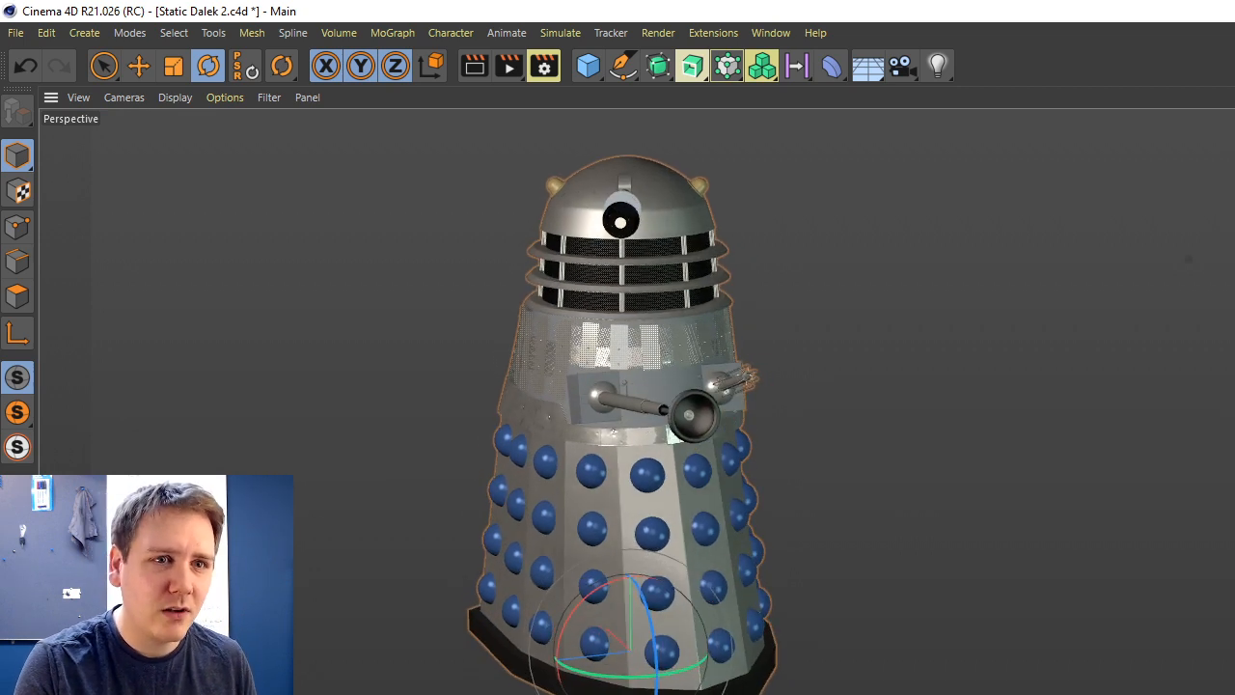
pyautogui.press('F8')
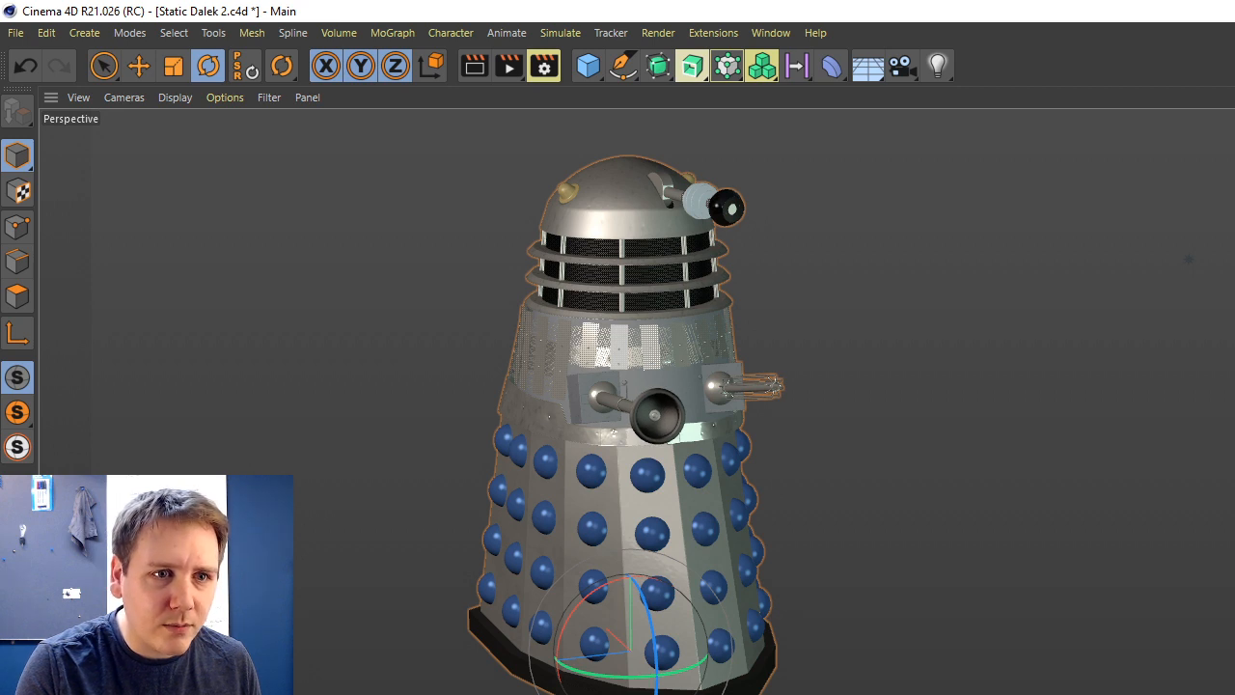
pyautogui.keyDown('alt'); pyautogui.moveTo(666, 395); pyautogui.dragTo(810, 377); pyautogui.keyUp('alt')
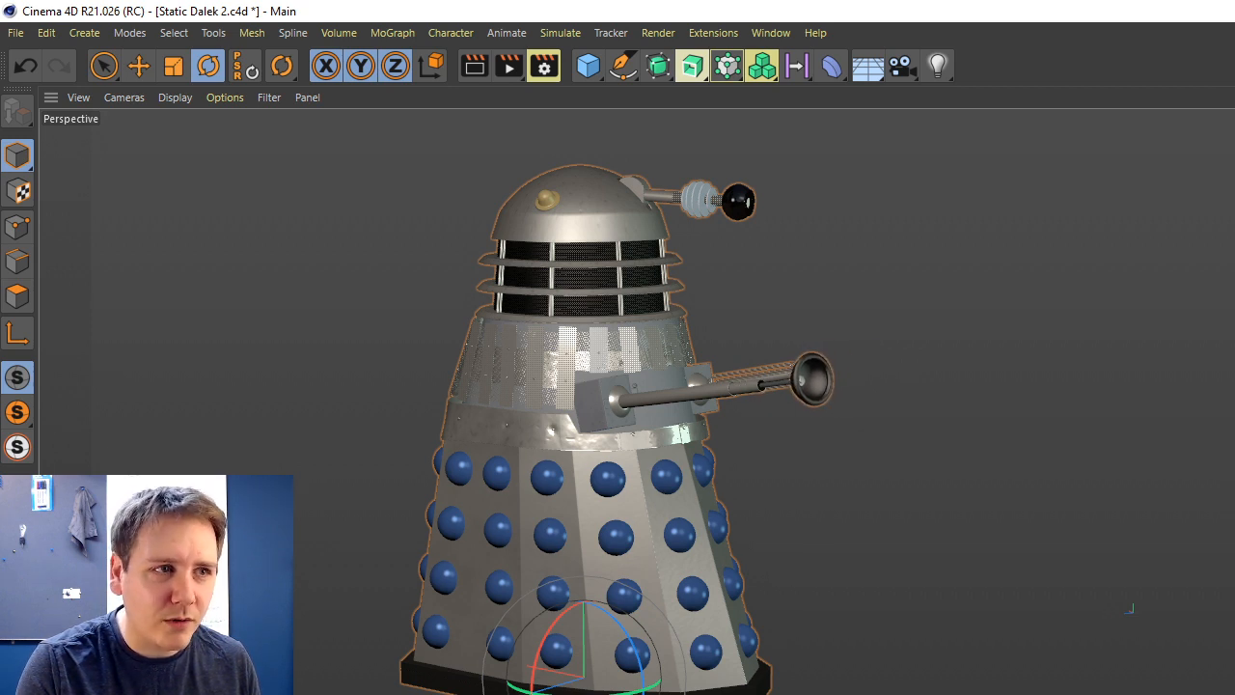
pyautogui.keyDown('alt'); pyautogui.moveTo(1128, 608); pyautogui.dragTo(756, 246); pyautogui.keyUp('alt')
pyautogui.scroll(4, 635, 301)
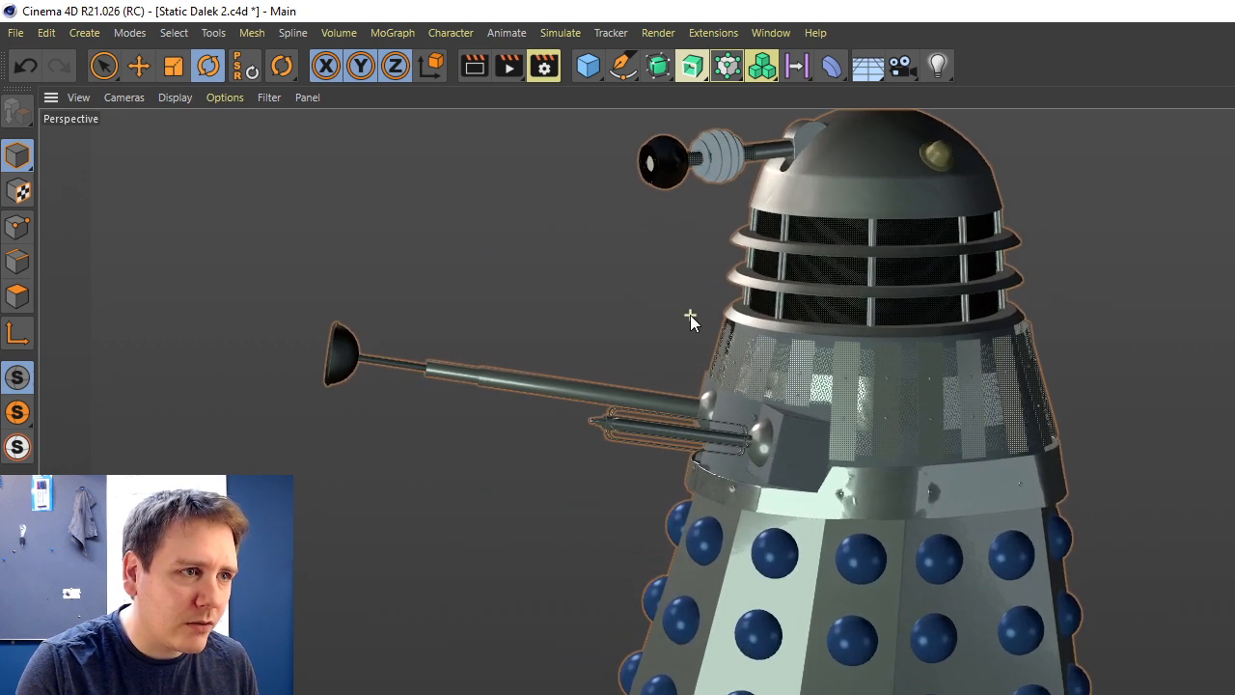
pyautogui.keyDown('alt'); pyautogui.moveTo(689, 314); pyautogui.dragTo(709, 318); pyautogui.keyUp('alt')
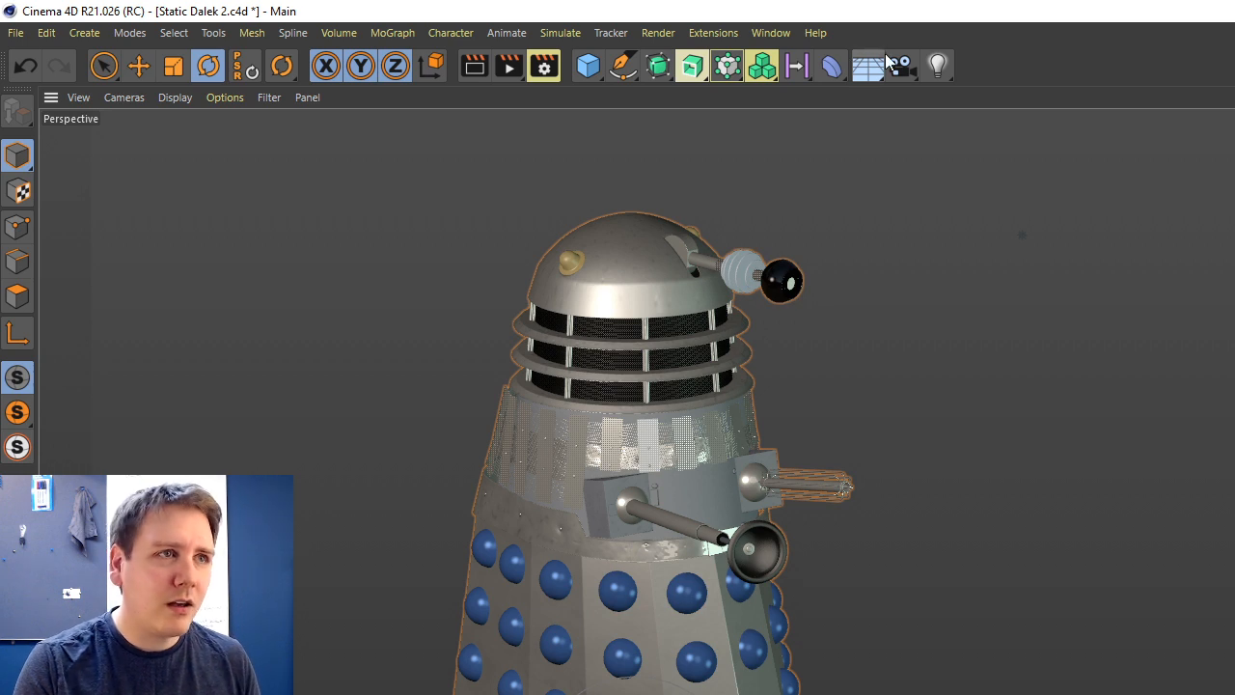
# Switch back to the Gold Dalek.c4d project.
pyautogui.click(770, 36)
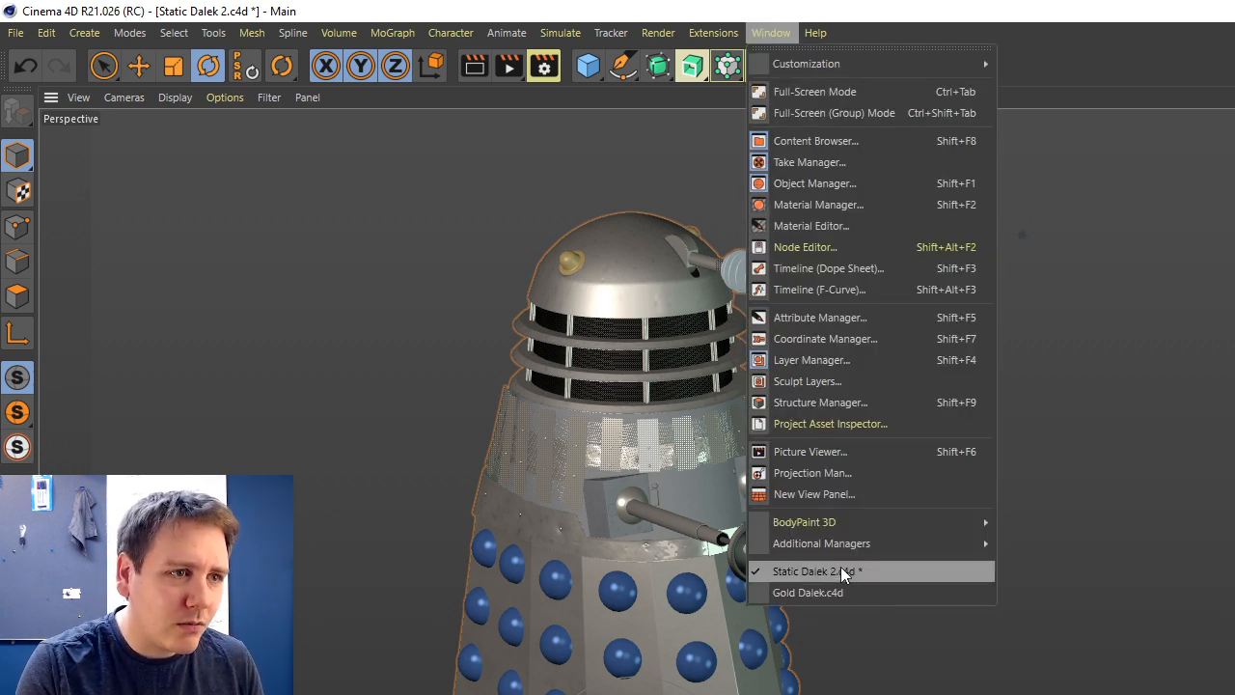
pyautogui.click(16, 33)
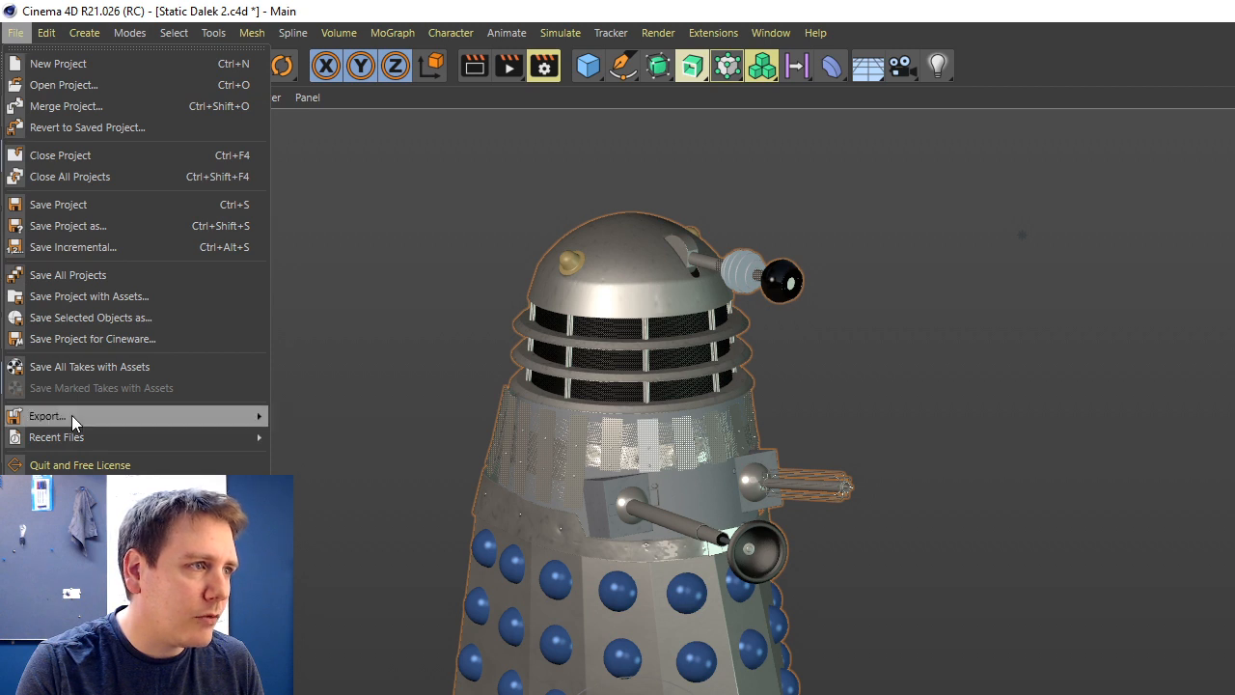
pyautogui.click(764, 33)
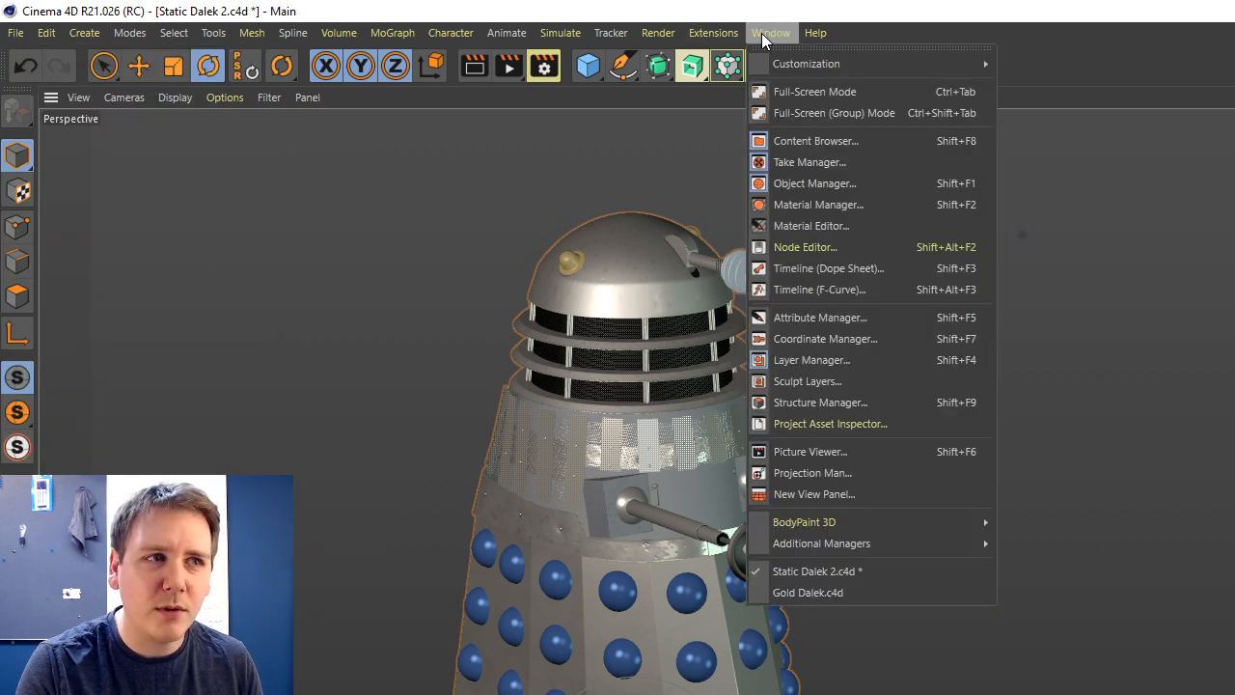
pyautogui.click(866, 591)
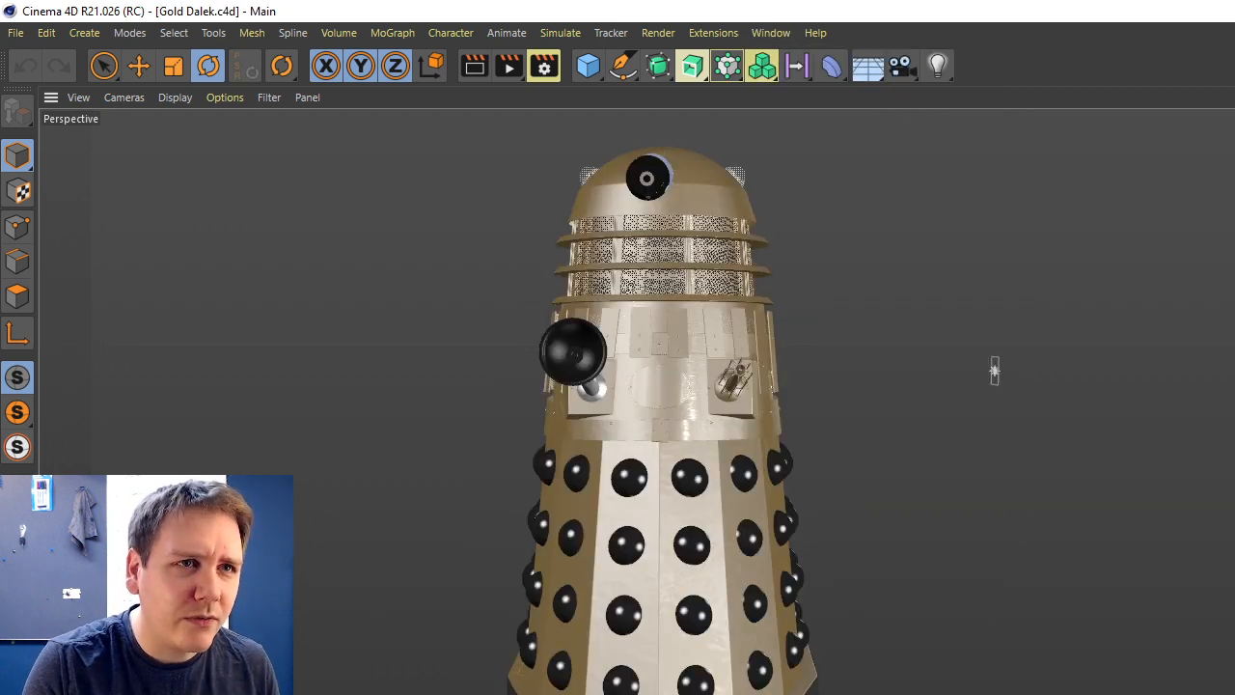
# Select the dome object on top of the gold Dalek.
pyautogui.scroll(10, 694, 447)
pyautogui.scroll(-12, 1077, 344)
pyautogui.scroll(2, 973, 376)
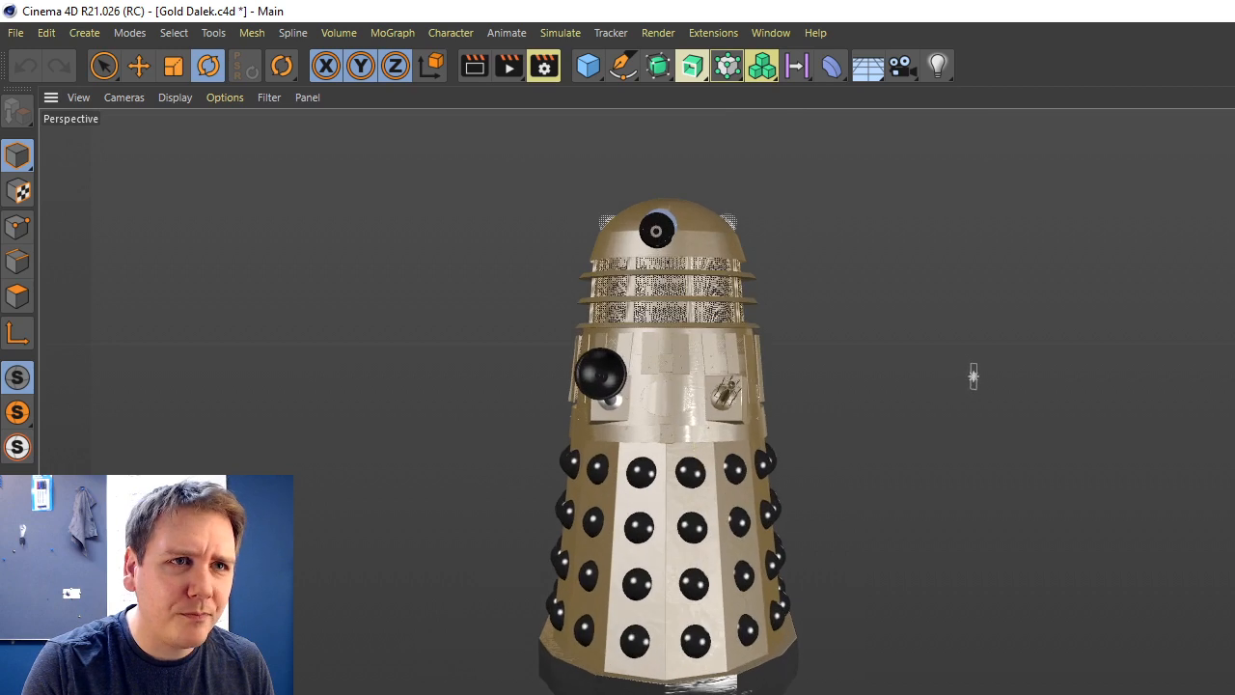
pyautogui.keyDown('alt'); pyautogui.moveTo(975, 287); pyautogui.dragTo(975, 405); pyautogui.keyUp('alt')
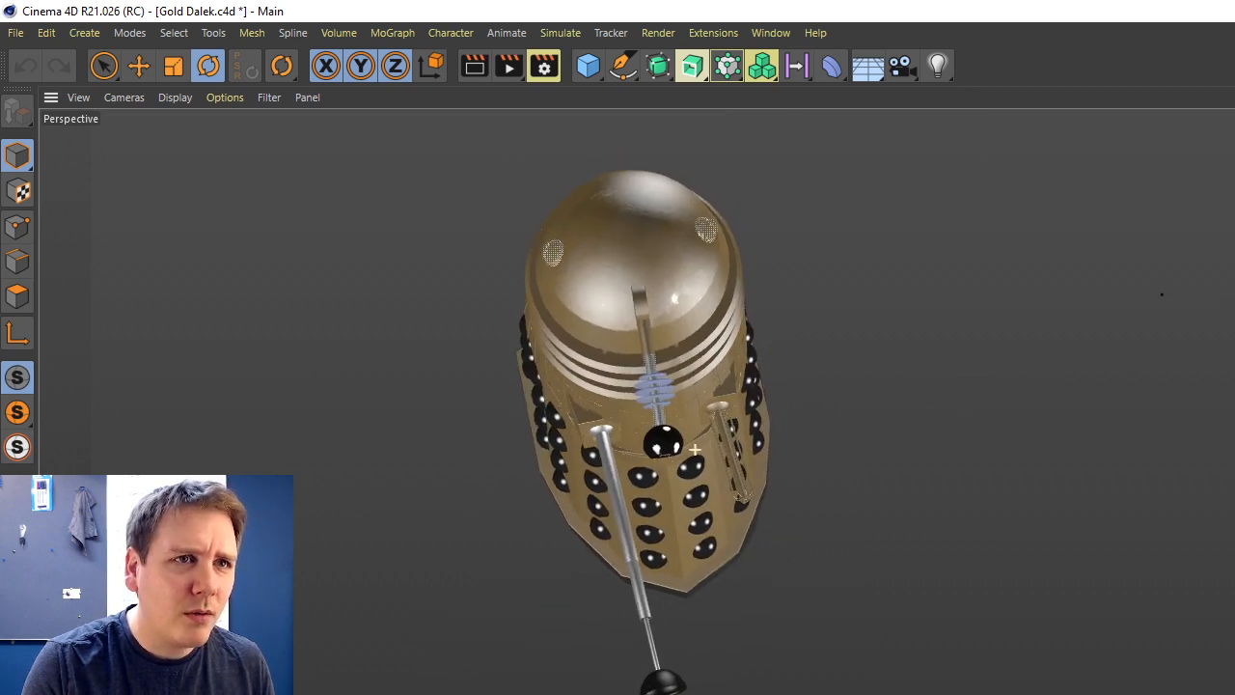
pyautogui.keyDown('alt'); pyautogui.moveTo(695, 449); pyautogui.dragTo(753, 546, button='middle'); pyautogui.keyUp('alt')
pyautogui.scroll(3, 694, 449)
pyautogui.keyDown('alt'); pyautogui.moveTo(694, 450); pyautogui.dragTo(731, 546, button='middle'); pyautogui.keyUp('alt')
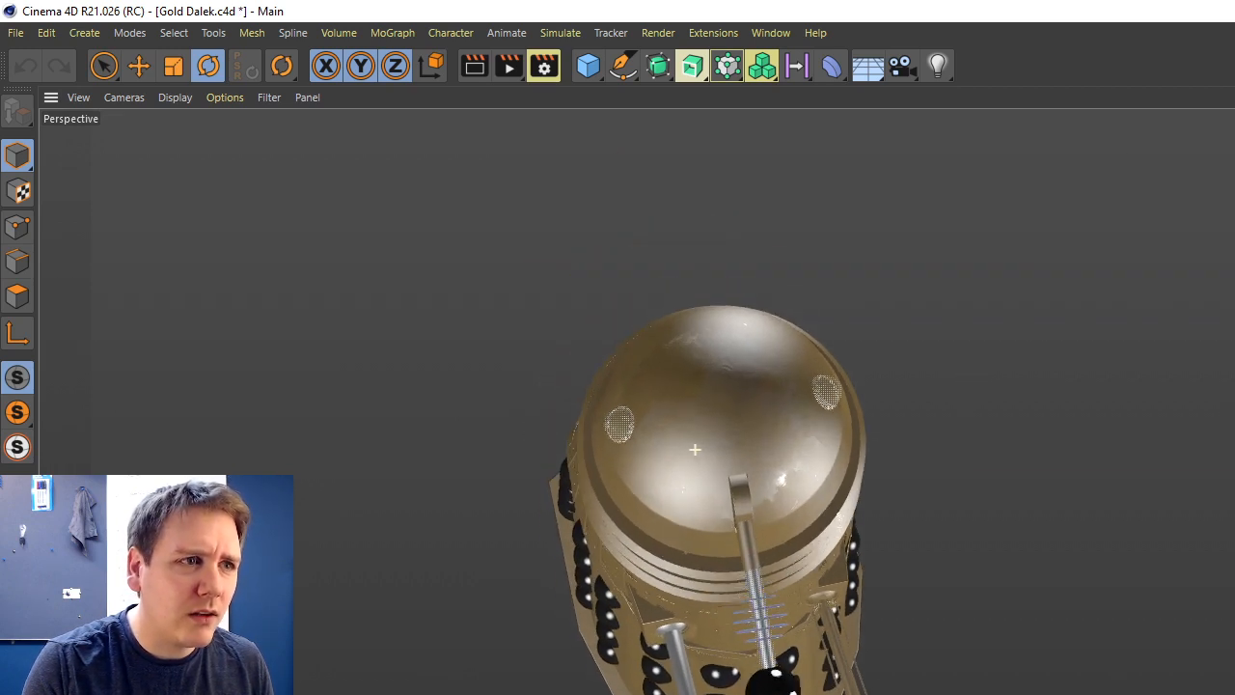
pyautogui.scroll(4, 694, 494)
pyautogui.click(755, 316)
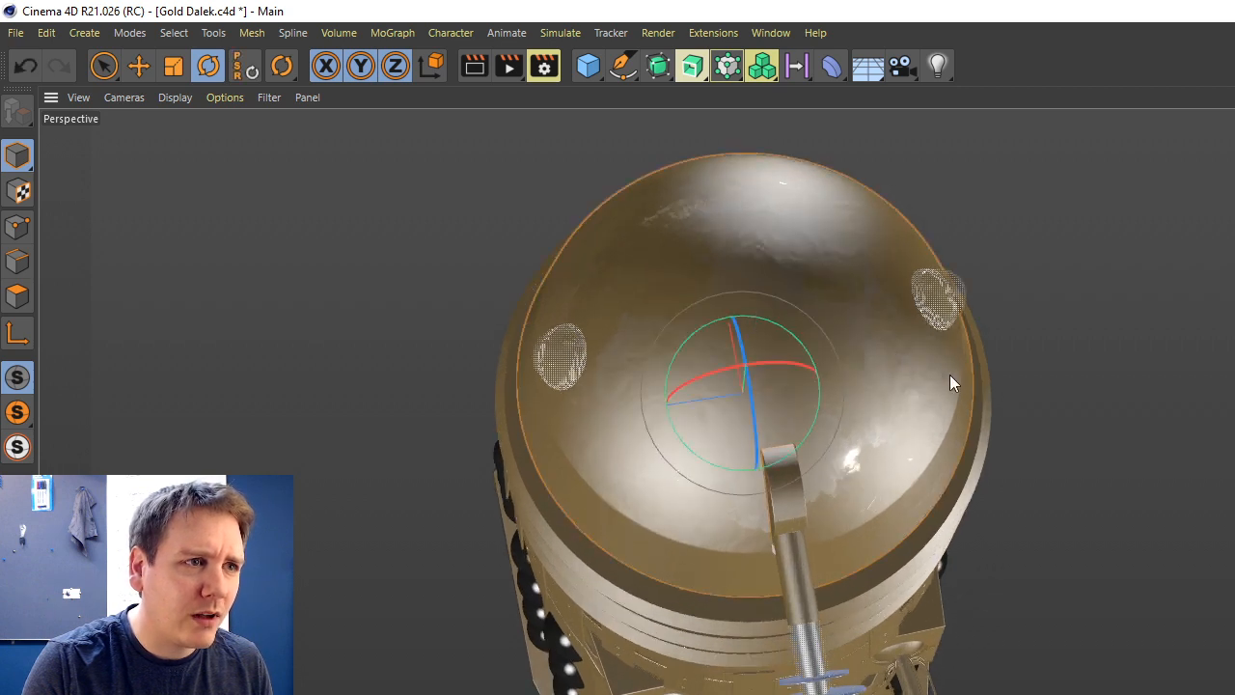
# In point mode, delete the centre point at the top of the dome to open a small round hole.
pyautogui.click(18, 226)
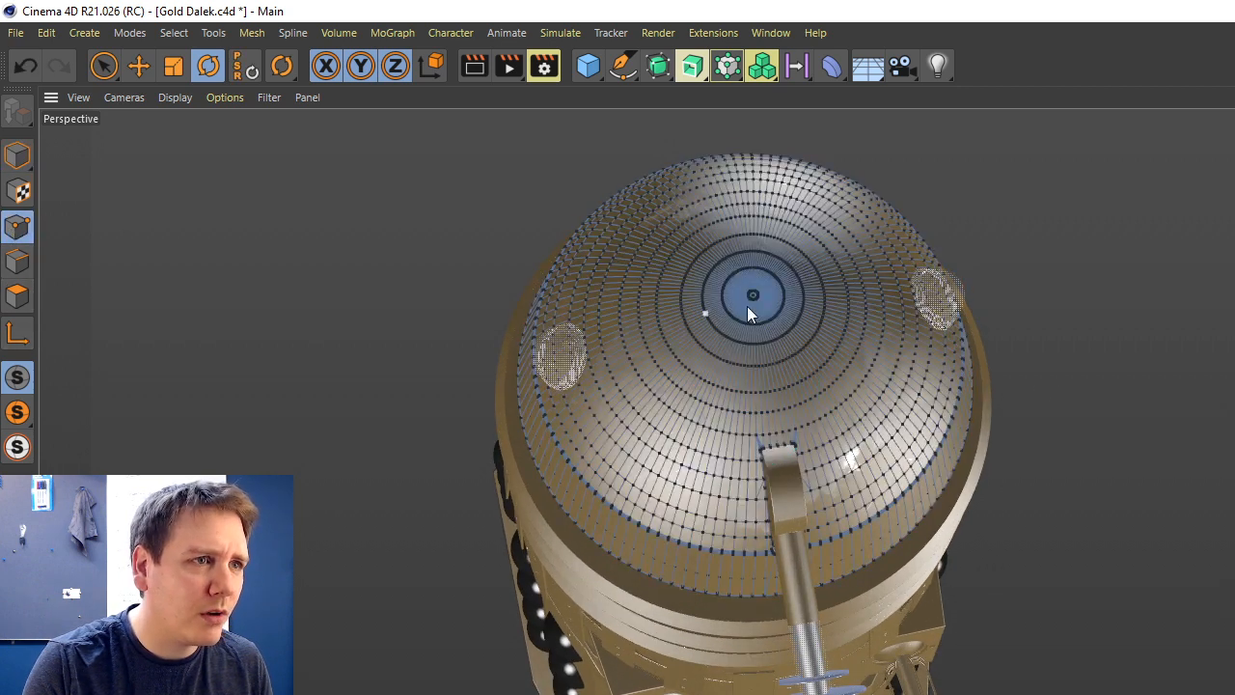
pyautogui.scroll(6, 747, 305)
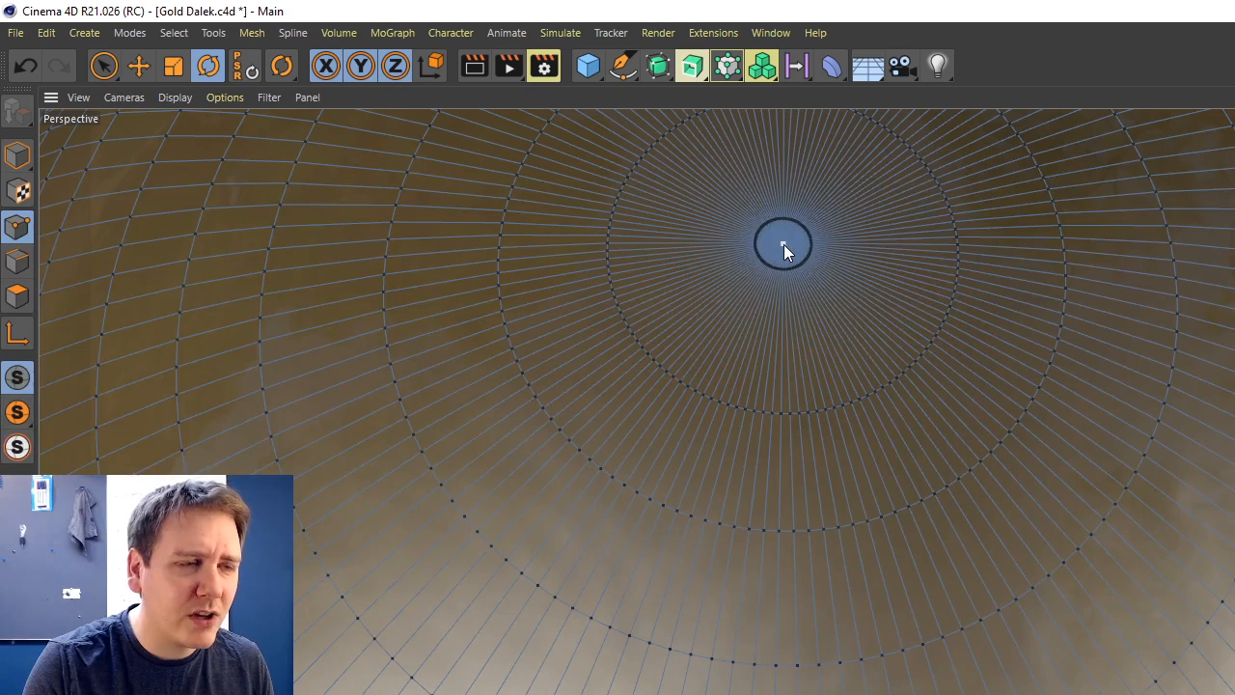
pyautogui.click(784, 243)
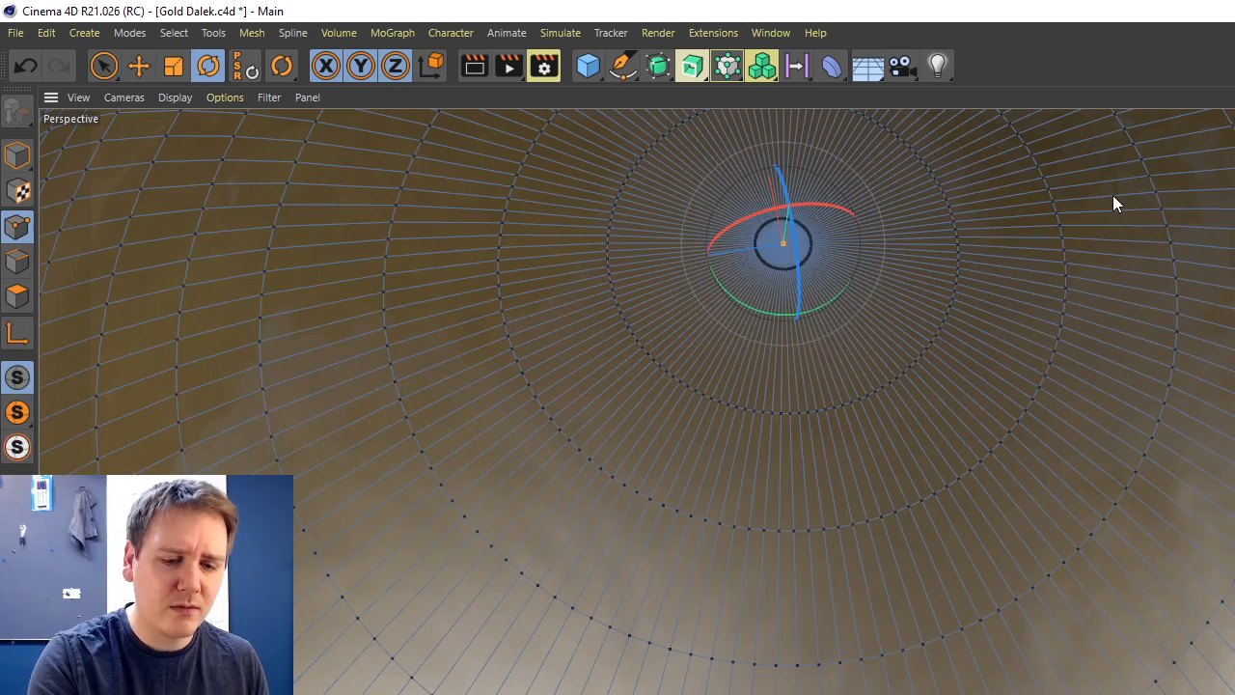
pyautogui.scroll(-3, 959, 290)
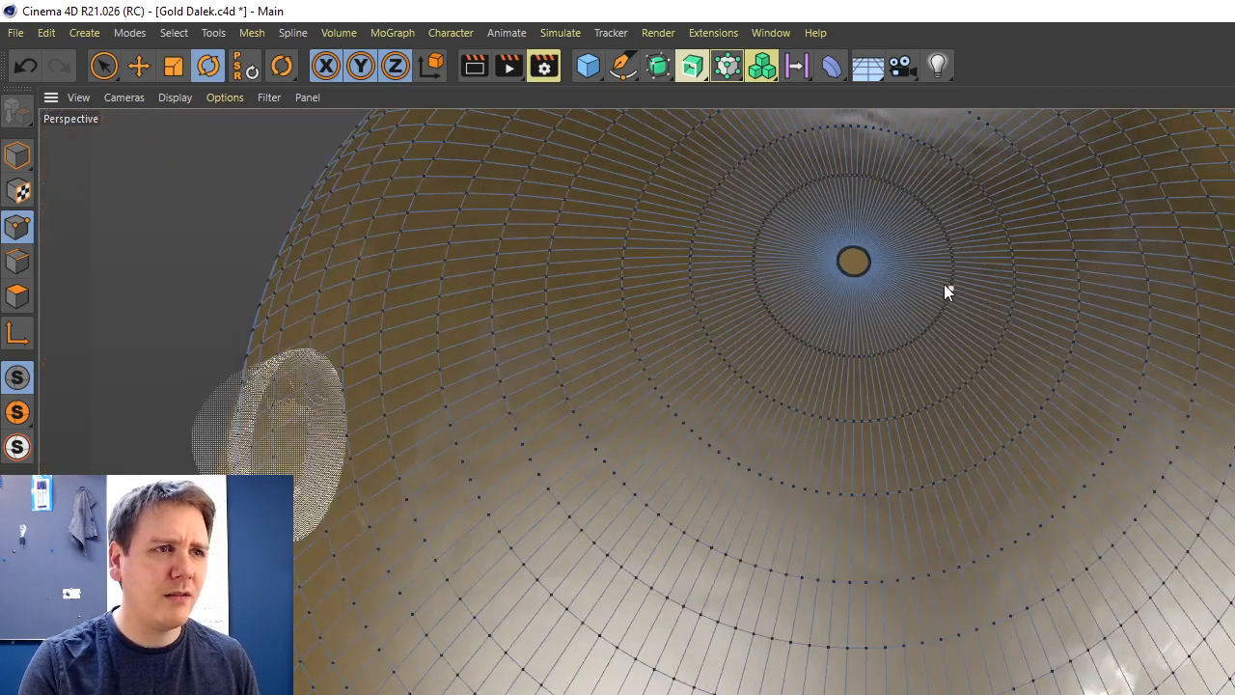
pyautogui.keyDown('alt'); pyautogui.moveTo(948, 289); pyautogui.dragTo(1222, 140); pyautogui.keyUp('alt')
pyautogui.moveTo(692, 446)
pyautogui.keyDown('alt'); pyautogui.mouseDown()
pyautogui.moveTo(666, 280)
pyautogui.moveTo(680, 307)
pyautogui.mouseUp(); pyautogui.keyUp('alt')
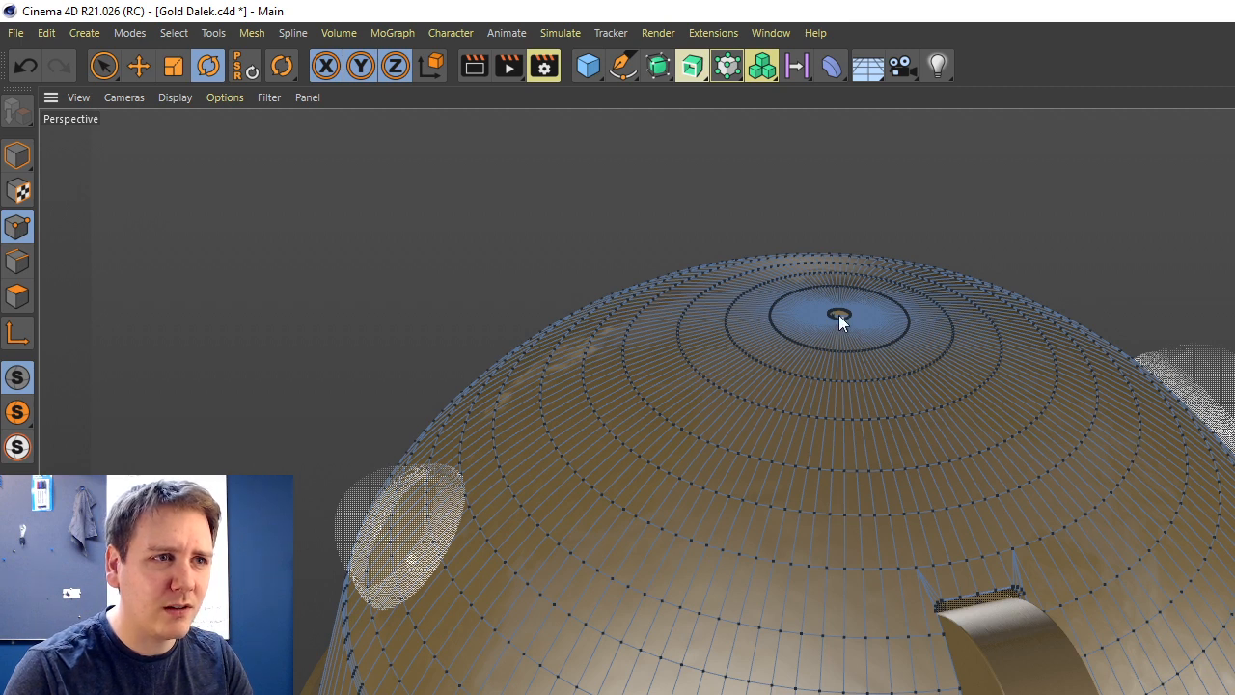
pyautogui.keyDown('alt'); pyautogui.moveTo(1023, 330); pyautogui.dragTo(1056, 251); pyautogui.keyUp('alt')
pyautogui.scroll(8, 694, 449)
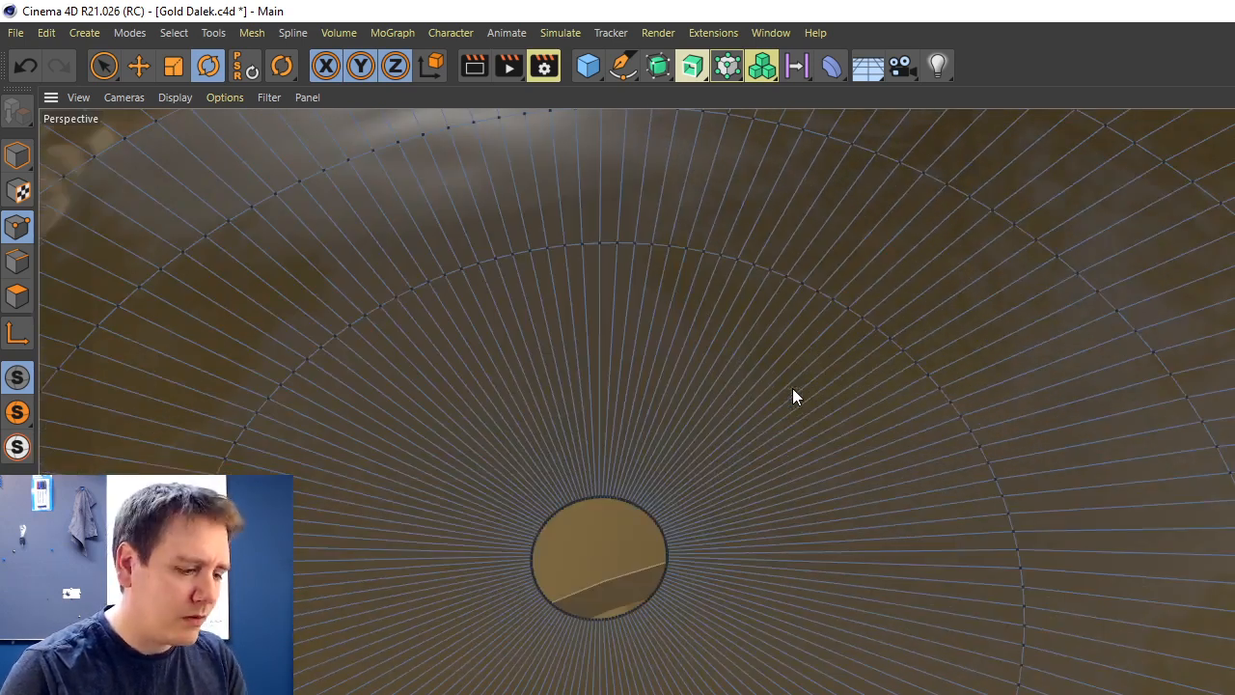
pyautogui.hotkey('ctrl', 'z')
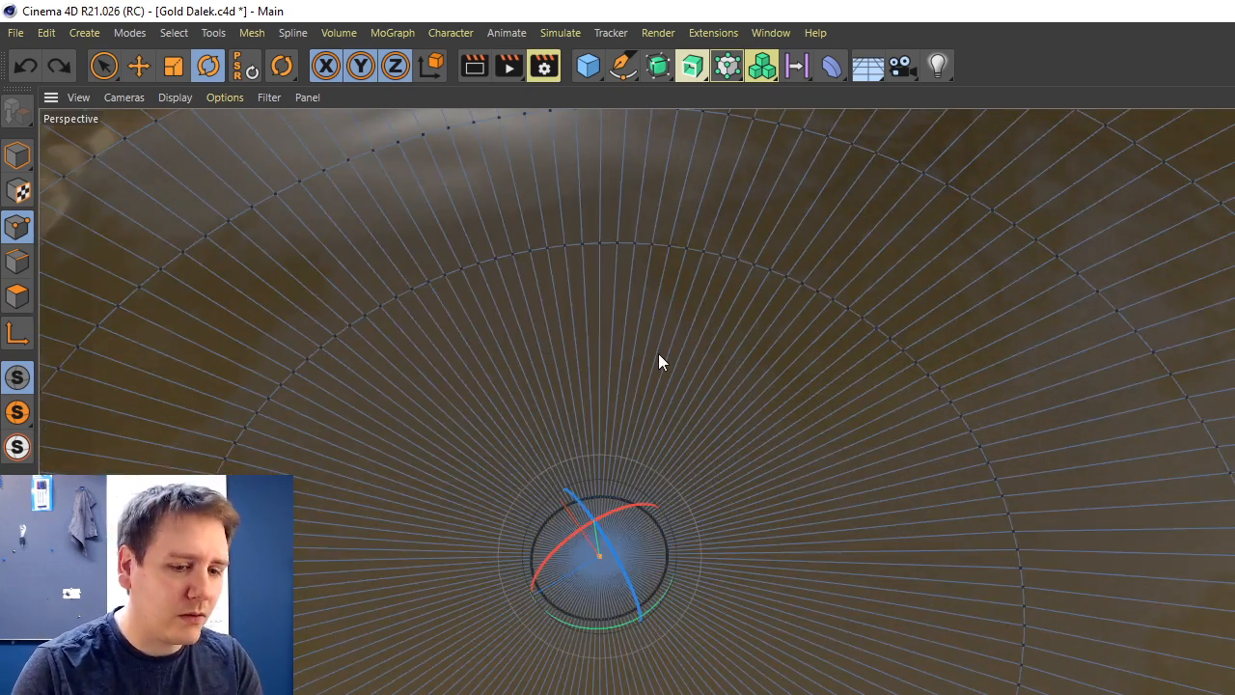
pyautogui.hotkey('ctrl', 'y')
# In edge mode, select the full edge loop around the hole at the top of the dome.
pyautogui.click(17, 263)
pyautogui.press('m')
pyautogui.press('o')
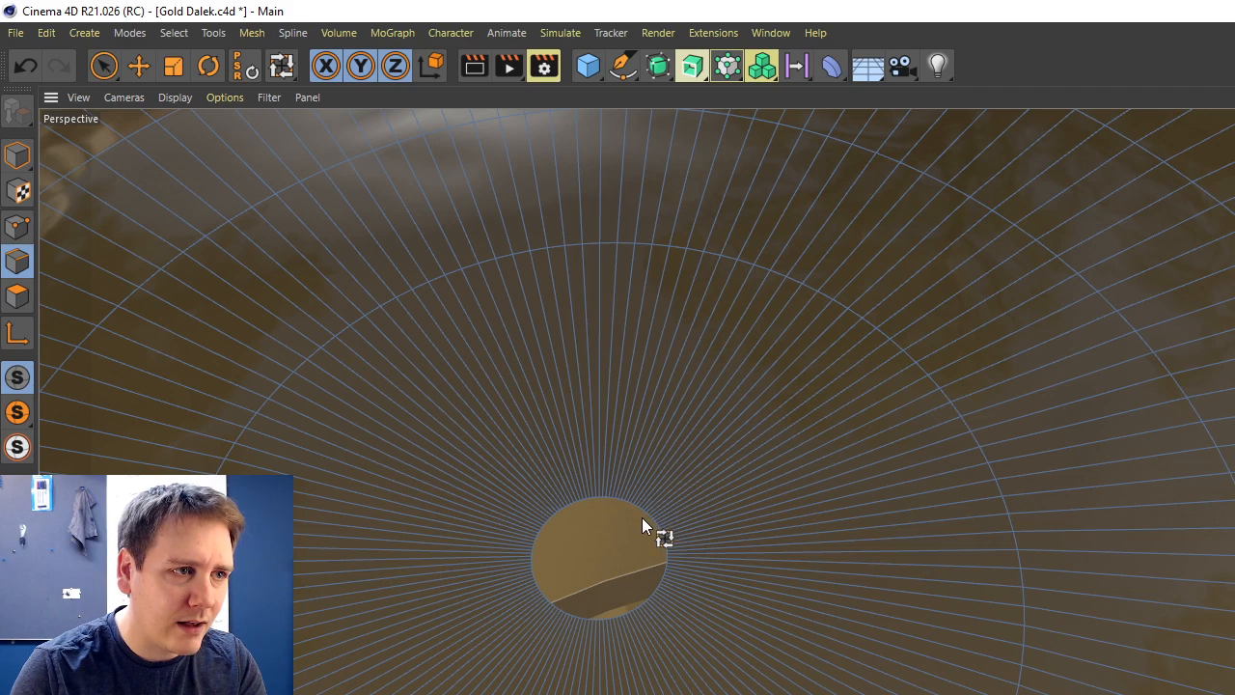
pyautogui.scroll(5, 654, 525)
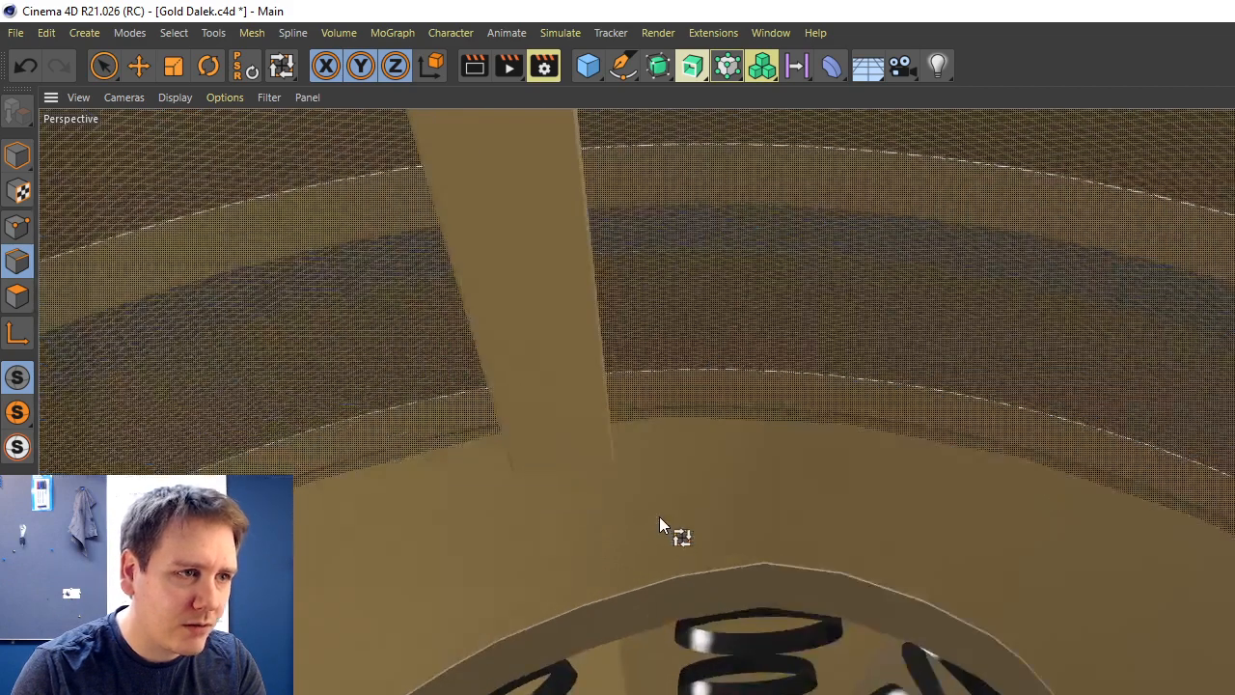
pyautogui.scroll(-5, 659, 516)
pyautogui.scroll(4, 659, 516)
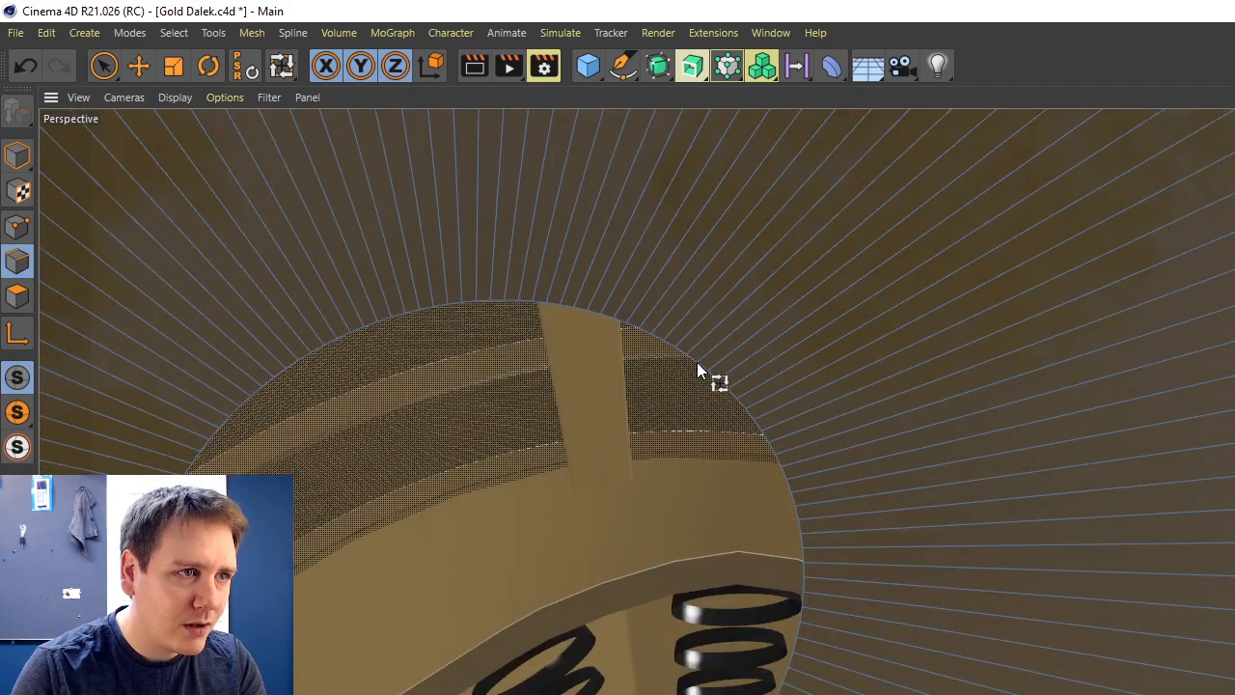
pyautogui.click(722, 395)
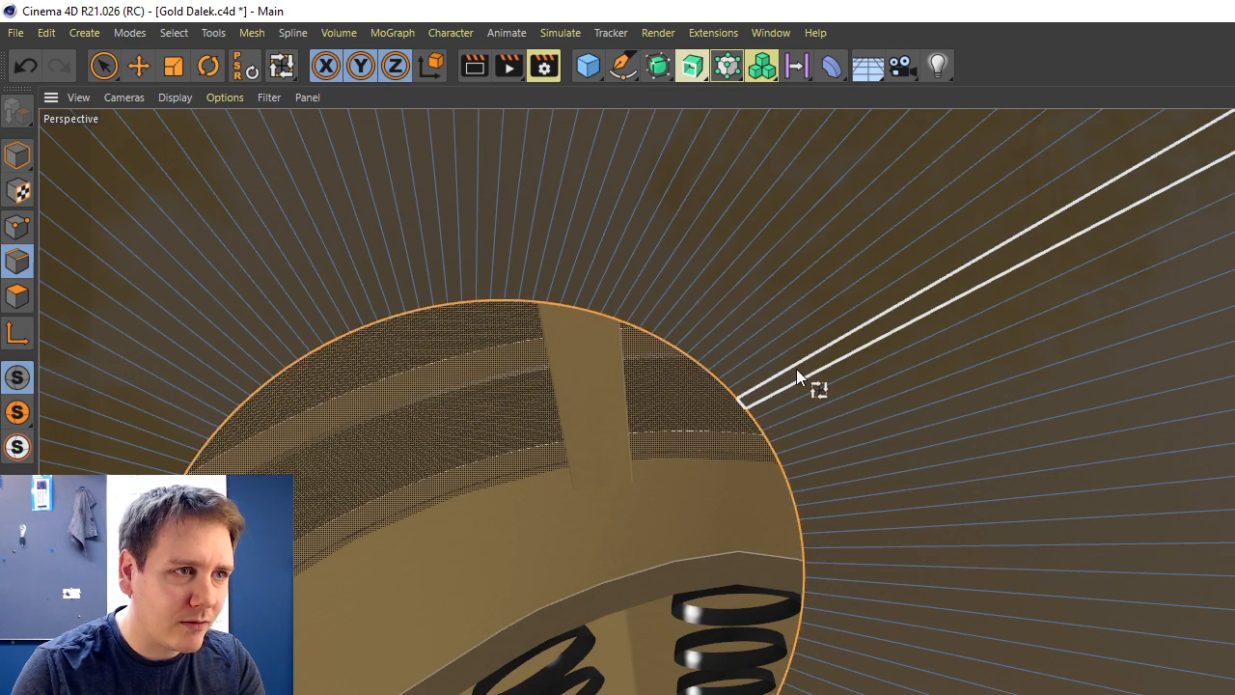
pyautogui.scroll(-3, 1056, 285)
# Extrude the selected edge loop and weld the new edges together at the hole's centre to close the dome.
pyautogui.press('e')
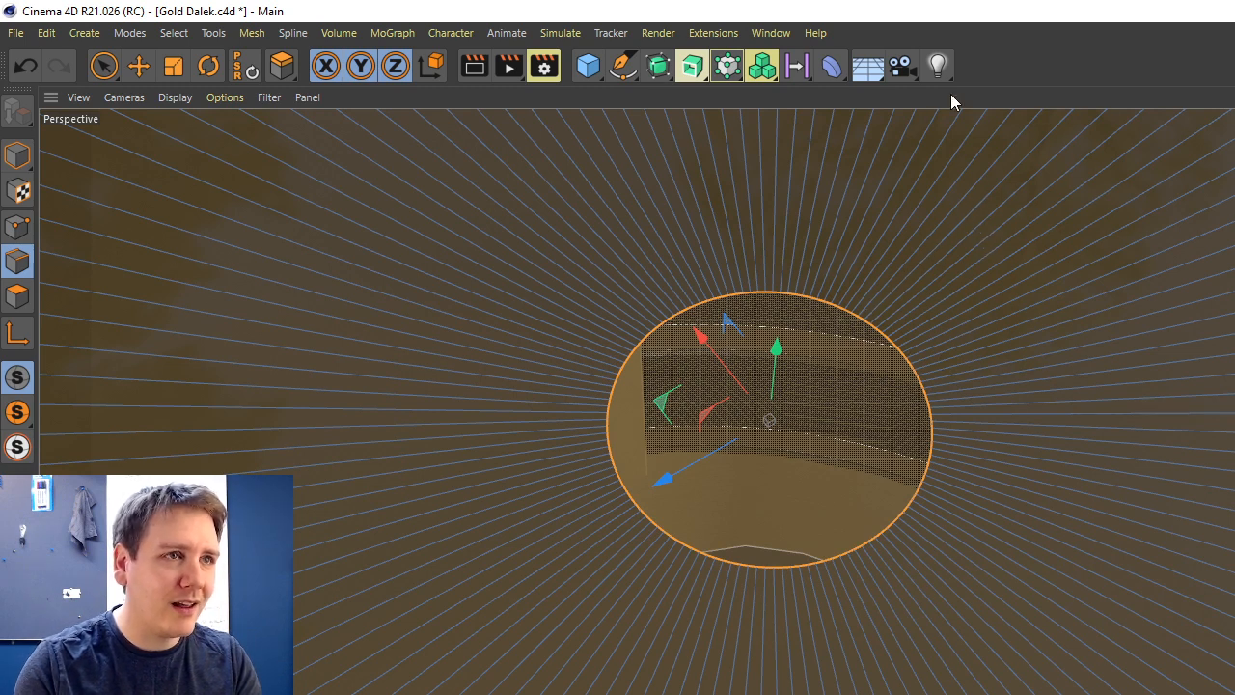
pyautogui.press('m')
pyautogui.press('o')
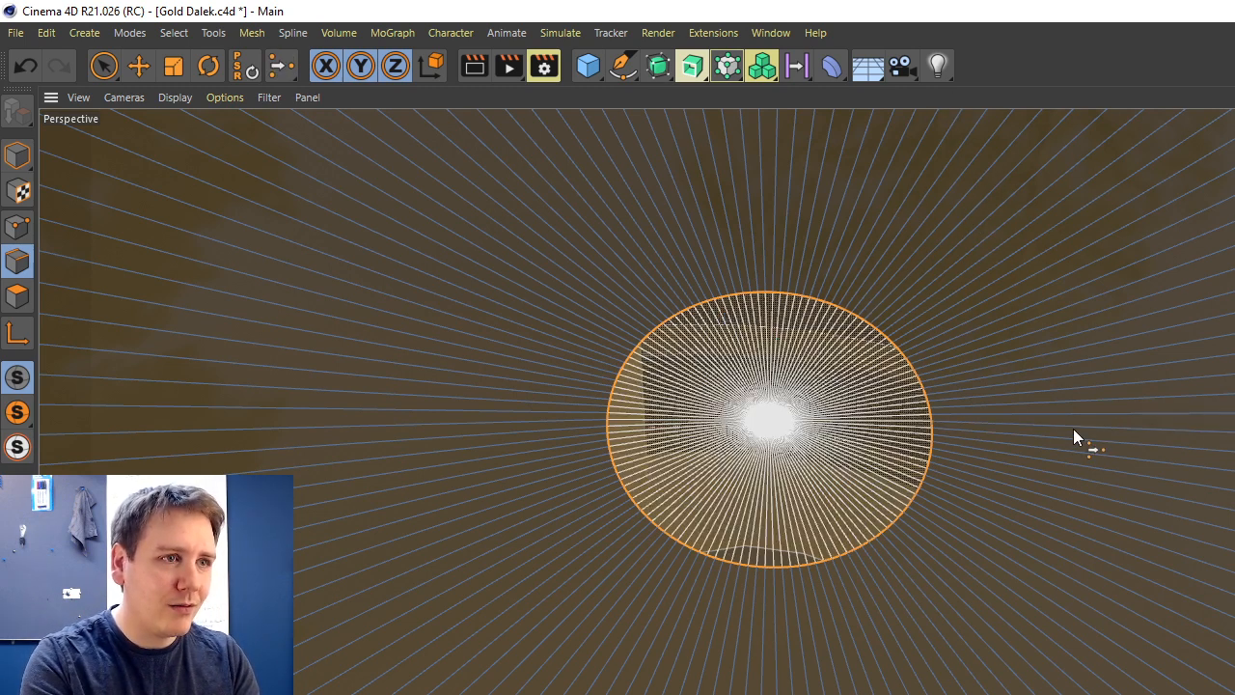
pyautogui.click(1073, 428)
# Undo the weld, examine the open hole at the dome's top, and weld its edges at the centre again.
pyautogui.scroll(-5, 694, 448)
pyautogui.keyDown('alt'); pyautogui.moveTo(693, 449); pyautogui.dragTo(693, 512); pyautogui.keyUp('alt')
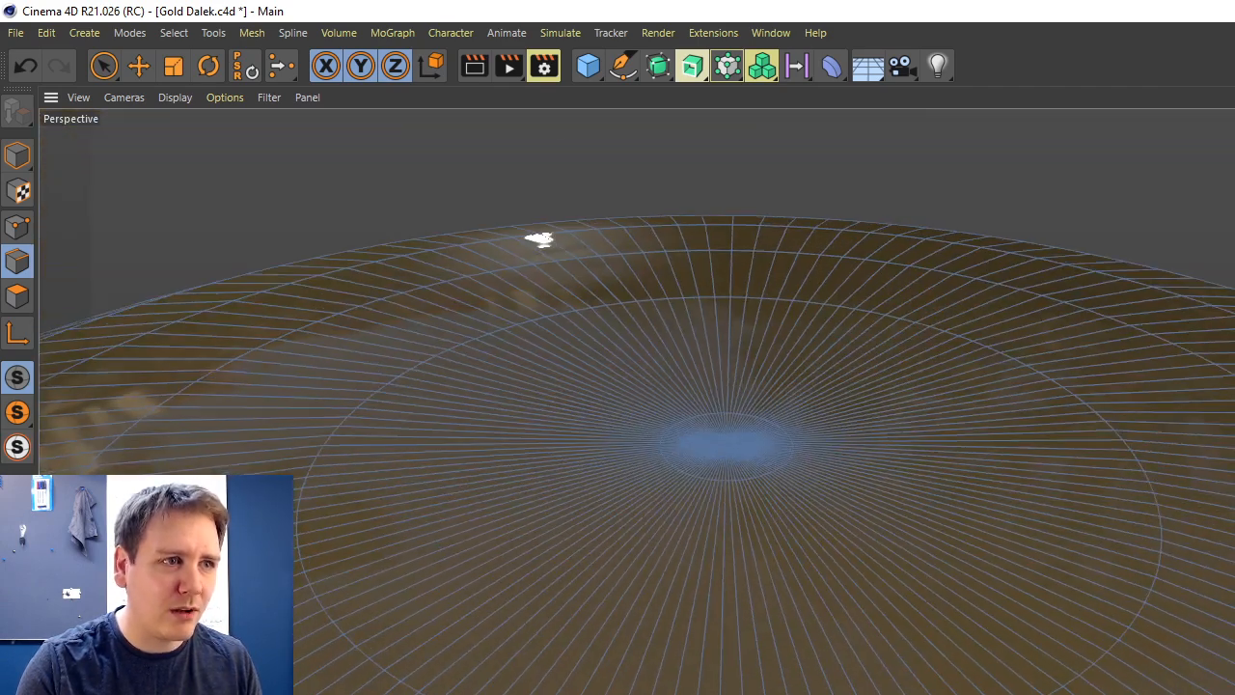
pyautogui.keyDown('alt'); pyautogui.moveTo(695, 448); pyautogui.dragTo(694, 383); pyautogui.keyUp('alt')
pyautogui.keyDown('alt'); pyautogui.moveTo(695, 448); pyautogui.dragTo(681, 411, button='middle'); pyautogui.keyUp('alt')
pyautogui.hotkey('ctrl', 'z')
pyautogui.keyDown('alt'); pyautogui.moveTo(1119, 242); pyautogui.dragTo(940, 314); pyautogui.keyUp('alt')
pyautogui.keyDown('alt'); pyautogui.moveTo(695, 449); pyautogui.dragTo(874, 550, button='middle'); pyautogui.keyUp('alt')
pyautogui.scroll(5, 695, 448)
pyautogui.keyDown('alt'); pyautogui.moveTo(695, 449); pyautogui.dragTo(769, 325, button='middle'); pyautogui.keyUp('alt')
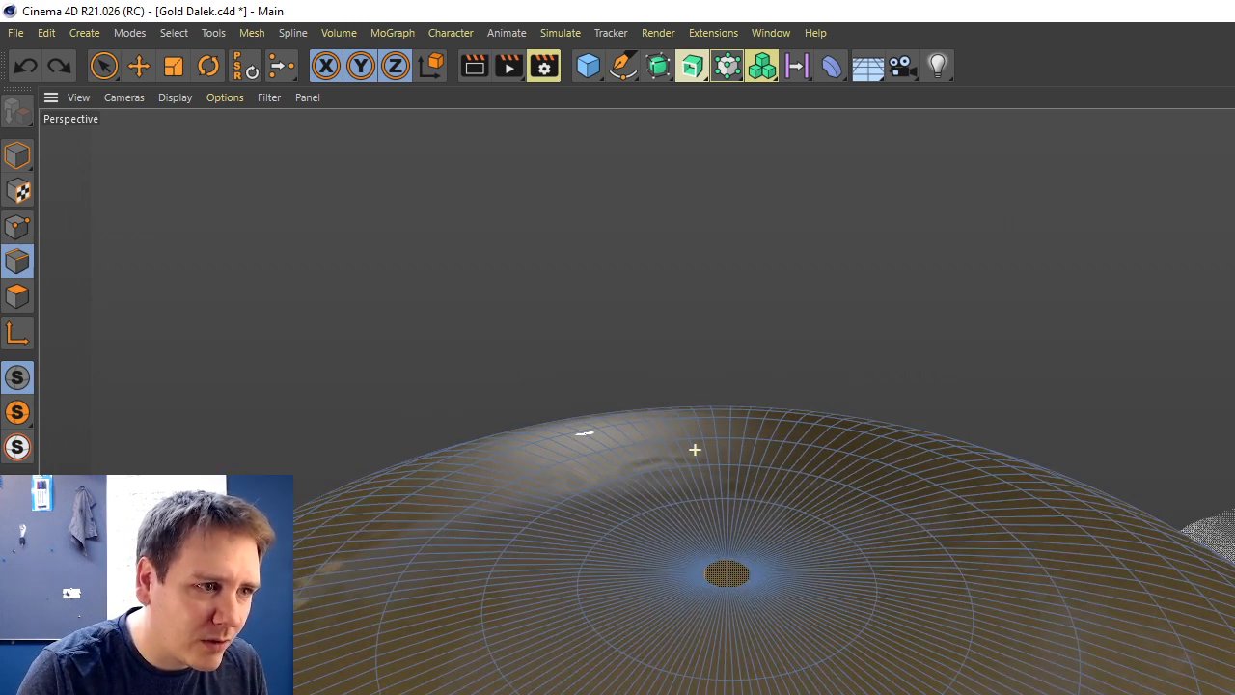
pyautogui.click(783, 367)
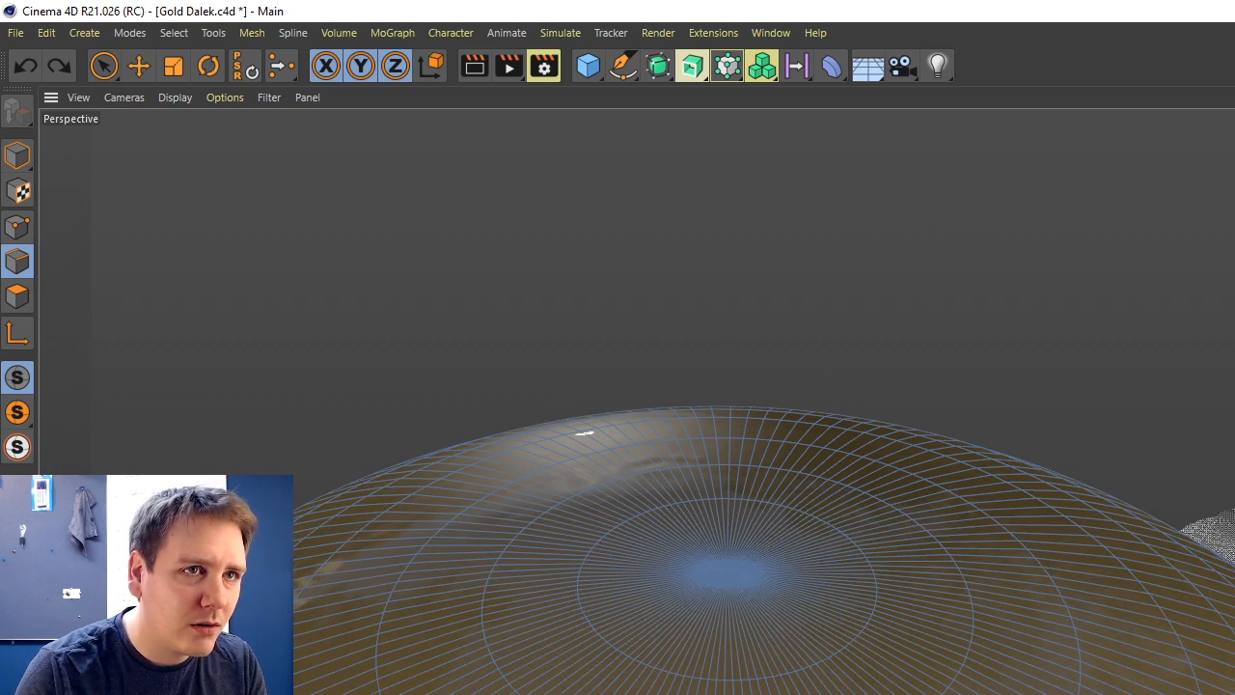
# Return to model mode with the dome object selected and the whole gold Dalek in view.
pyautogui.scroll(-5, 584, 433)
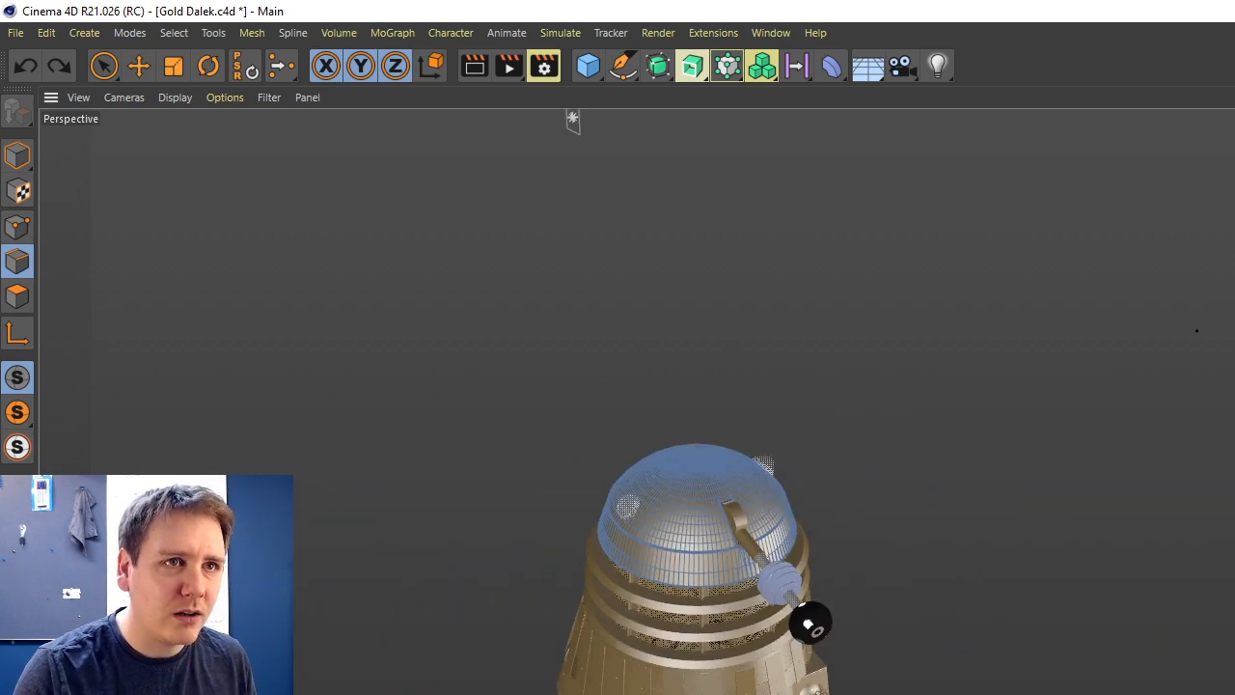
pyautogui.keyDown('alt'); pyautogui.moveTo(694, 449); pyautogui.dragTo(679, 165, button='middle'); pyautogui.keyUp('alt')
pyautogui.keyDown('alt'); pyautogui.moveTo(694, 448); pyautogui.dragTo(832, 251); pyautogui.keyUp('alt')
pyautogui.moveTo(695, 448)
pyautogui.keyDown('alt'); pyautogui.mouseDown()
pyautogui.moveTo(665, 435)
pyautogui.moveTo(679, 457)
pyautogui.mouseUp(); pyautogui.keyUp('alt')
pyautogui.scroll(-2, 694, 449)
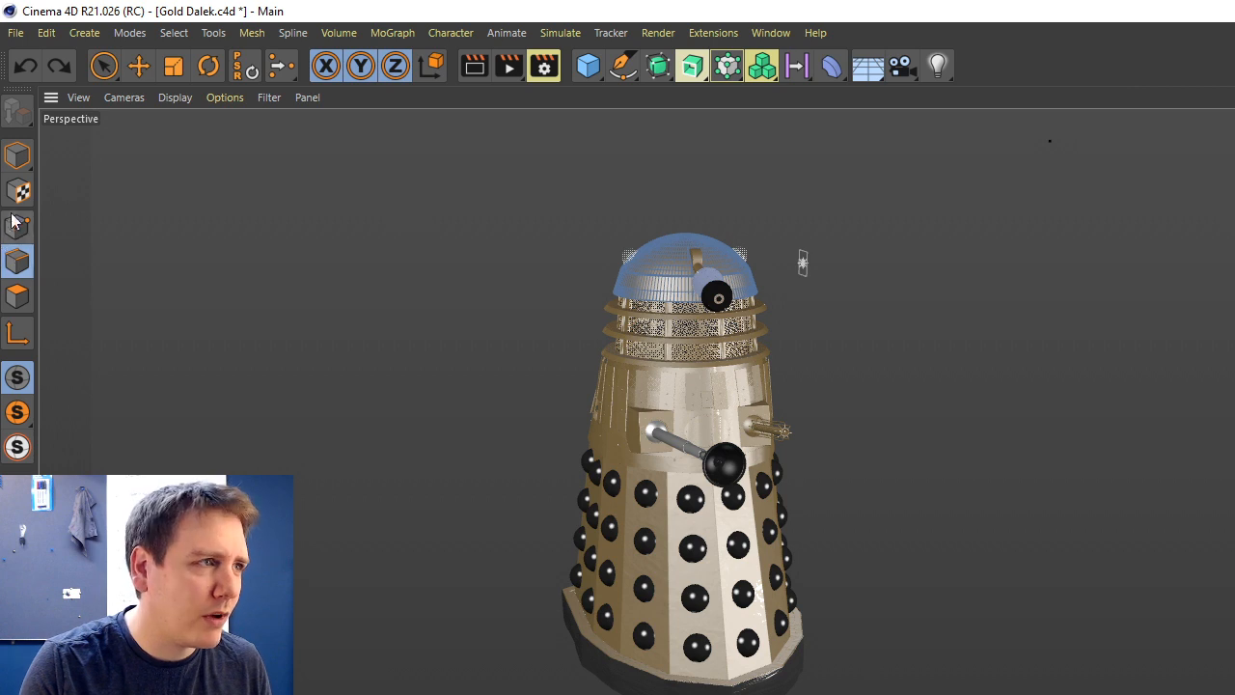
pyautogui.click(17, 154)
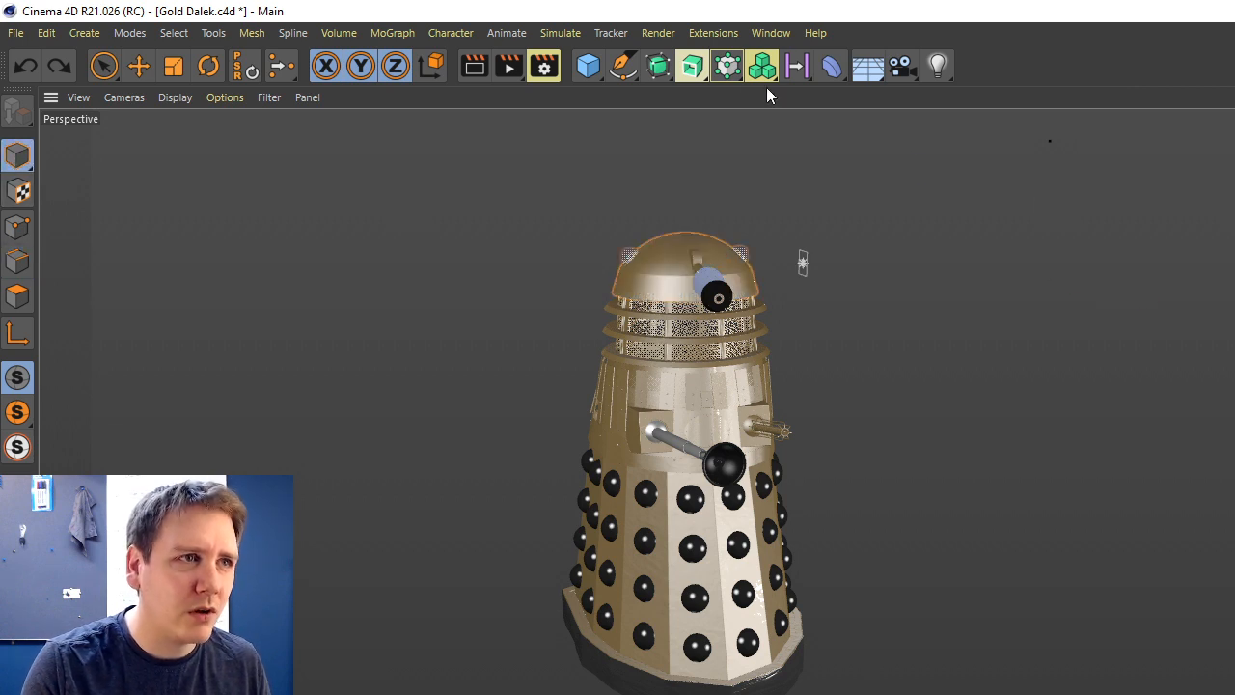
pyautogui.click(725, 67)
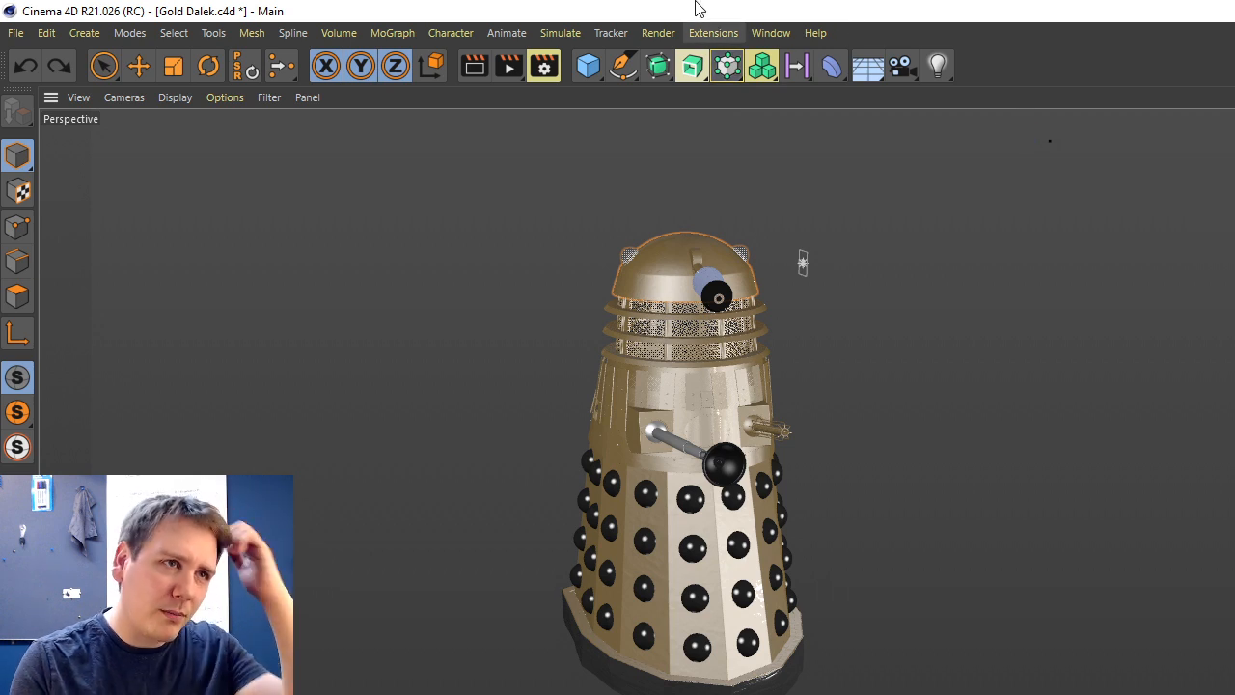
# Examine the silver Dalek in the Static Dalek 2 scene and return to the Gold Dalek scene.
pyautogui.click(770, 32)
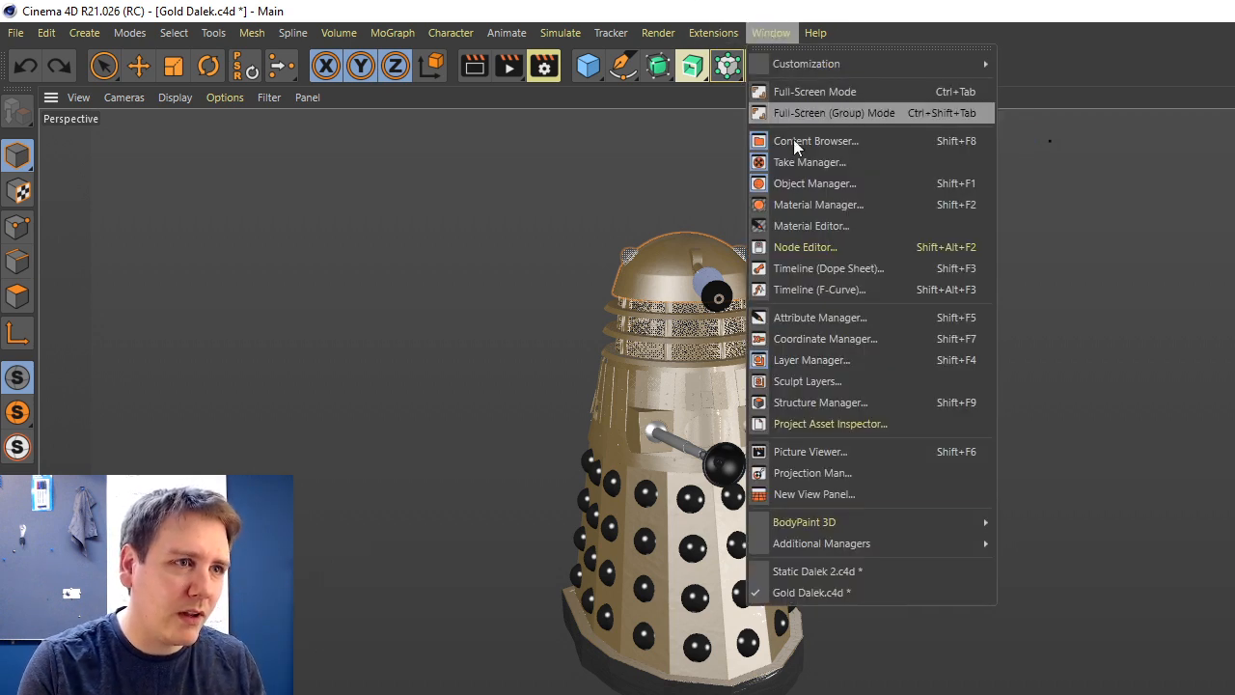
pyautogui.click(892, 571)
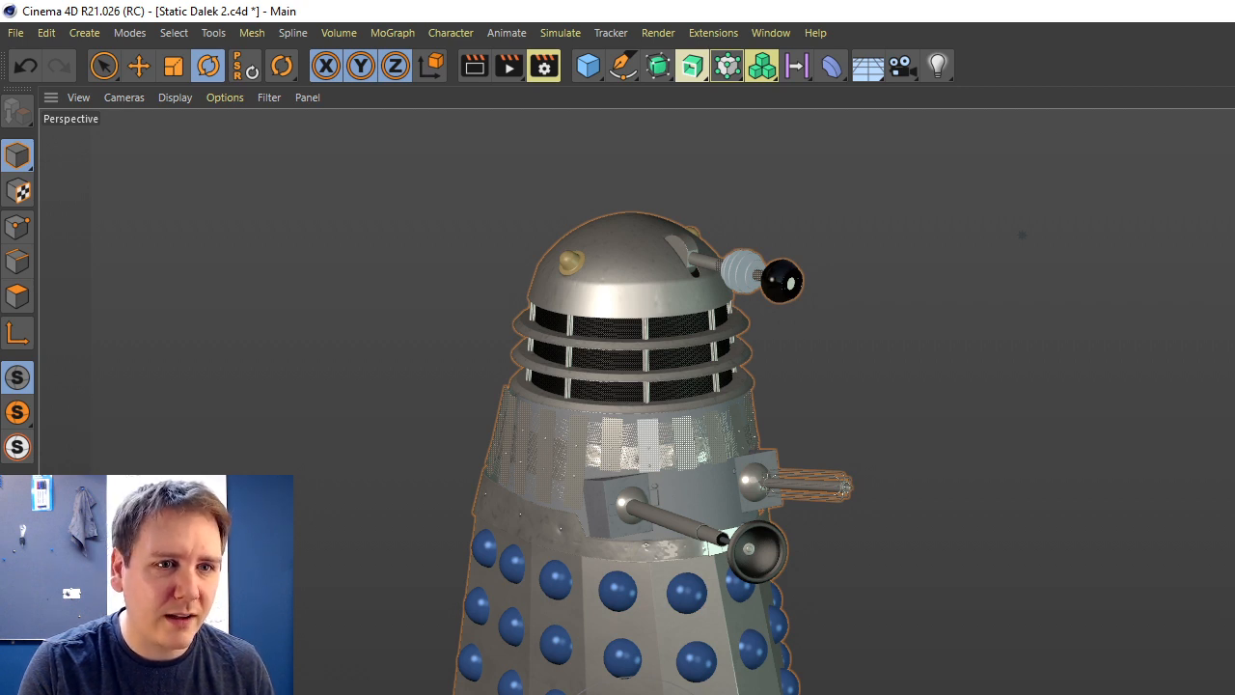
pyautogui.keyDown('alt'); pyautogui.moveTo(666, 434); pyautogui.dragTo(699, 357, button='middle'); pyautogui.keyUp('alt')
pyautogui.scroll(-1, 666, 415)
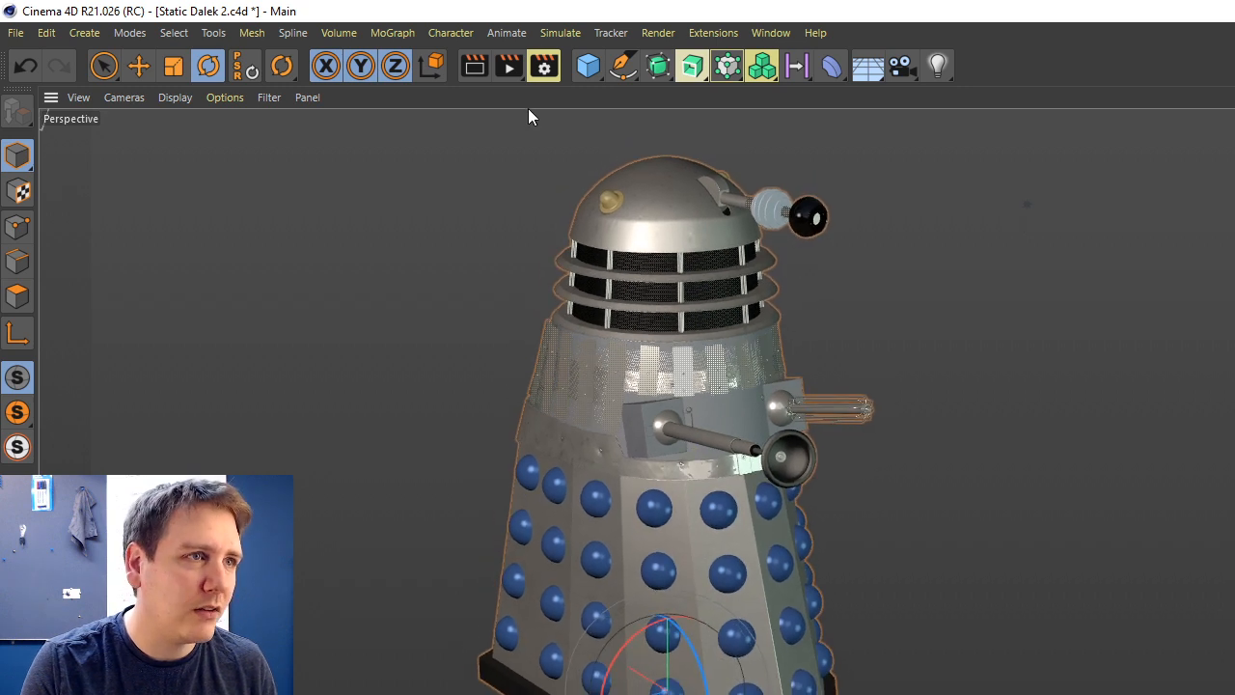
pyautogui.click(763, 35)
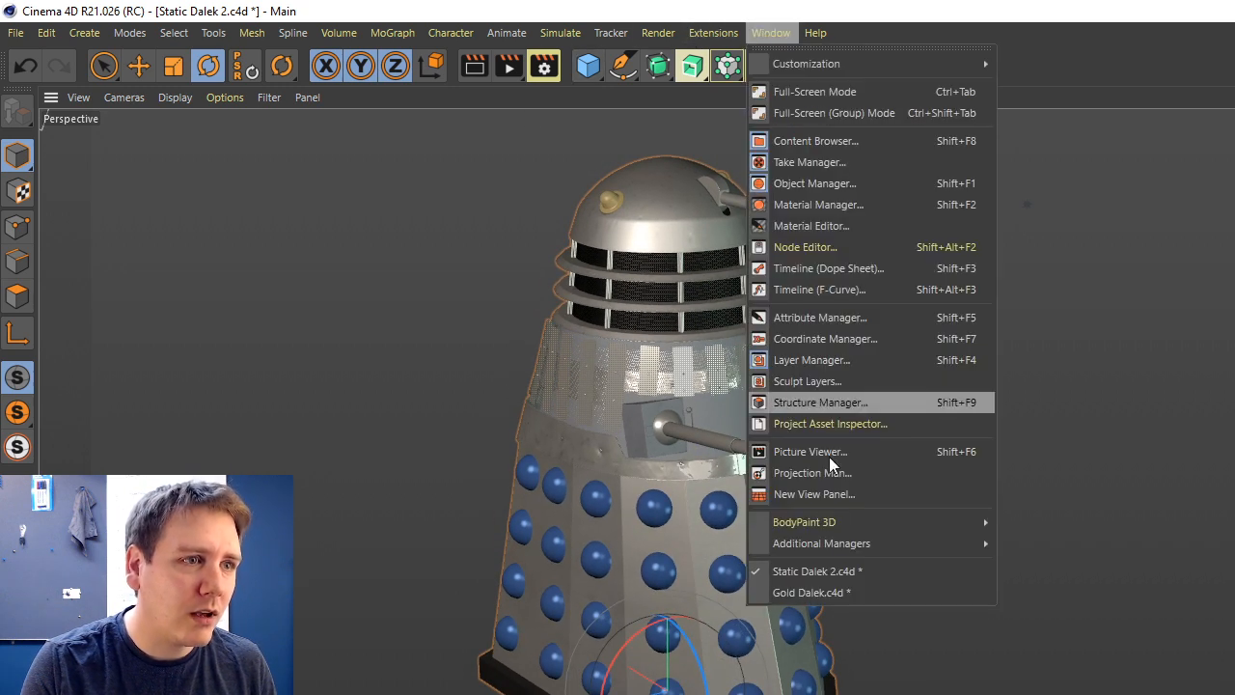
pyautogui.click(853, 588)
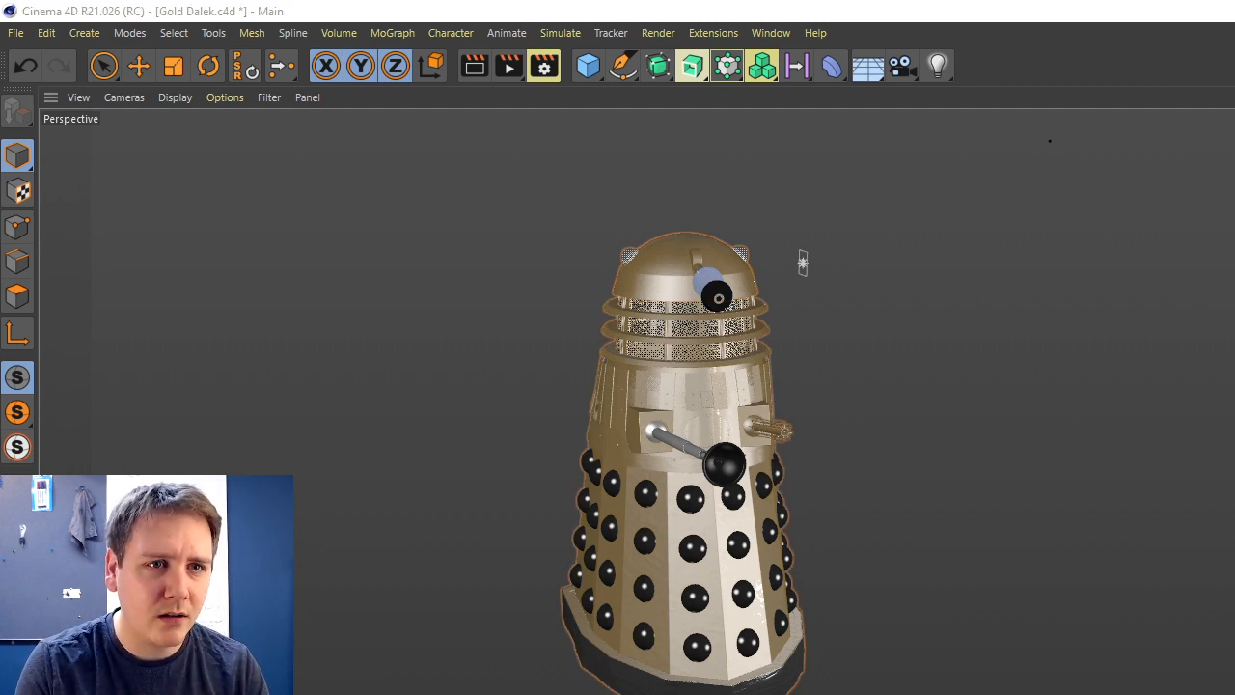
# Add a user data entry named Dome Rotation to the Gold Dalek, in degrees and limited from -360° to 360°.
pyautogui.moveTo(1119, 228); pyautogui.dragTo(1233, 255)
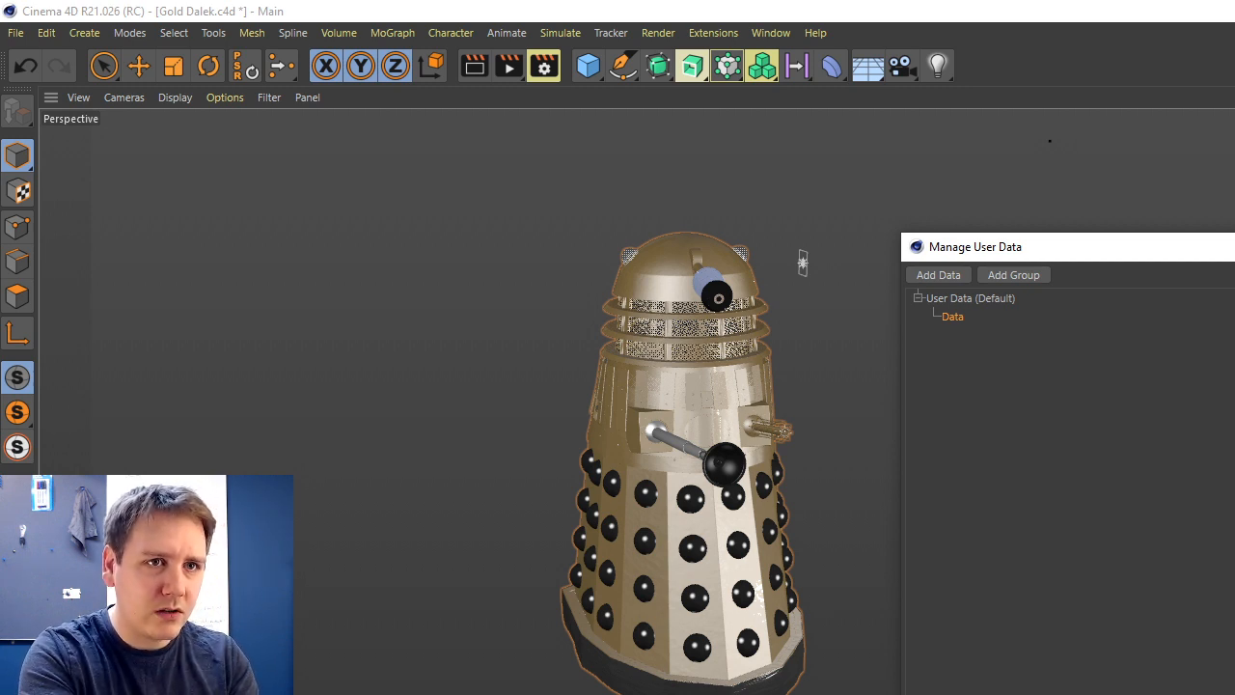
pyautogui.press('Return')
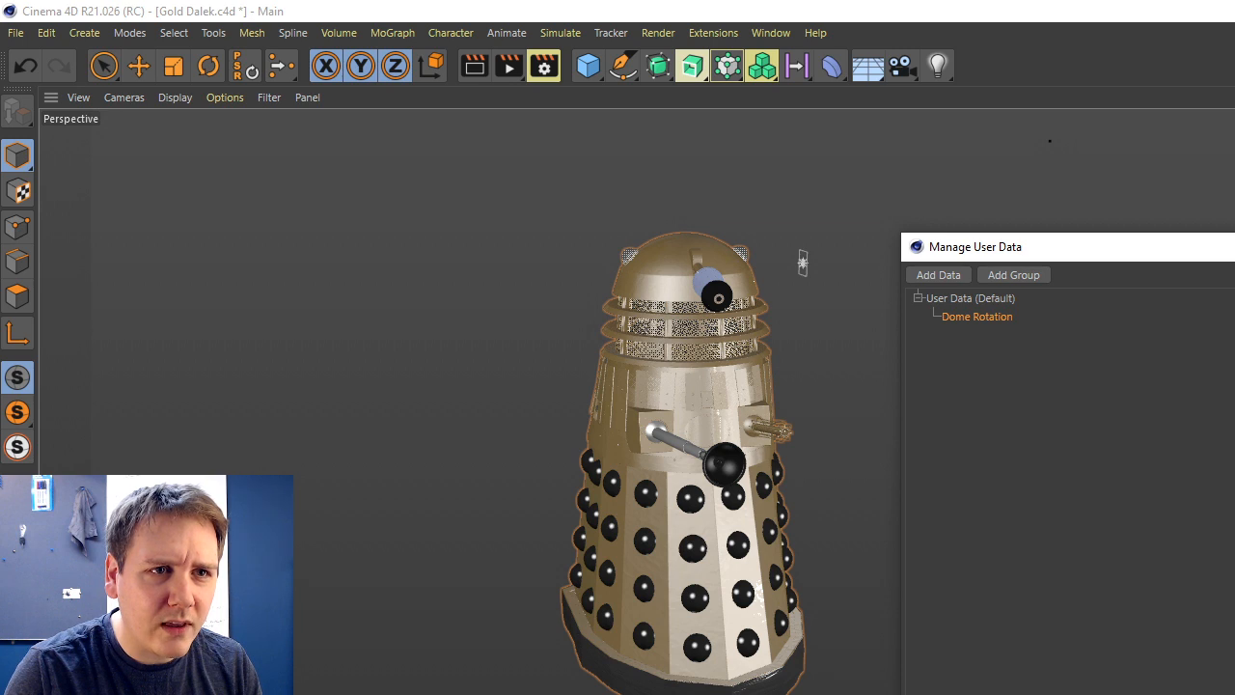
pyautogui.moveTo(1205, 246); pyautogui.dragTo(1210, 208)
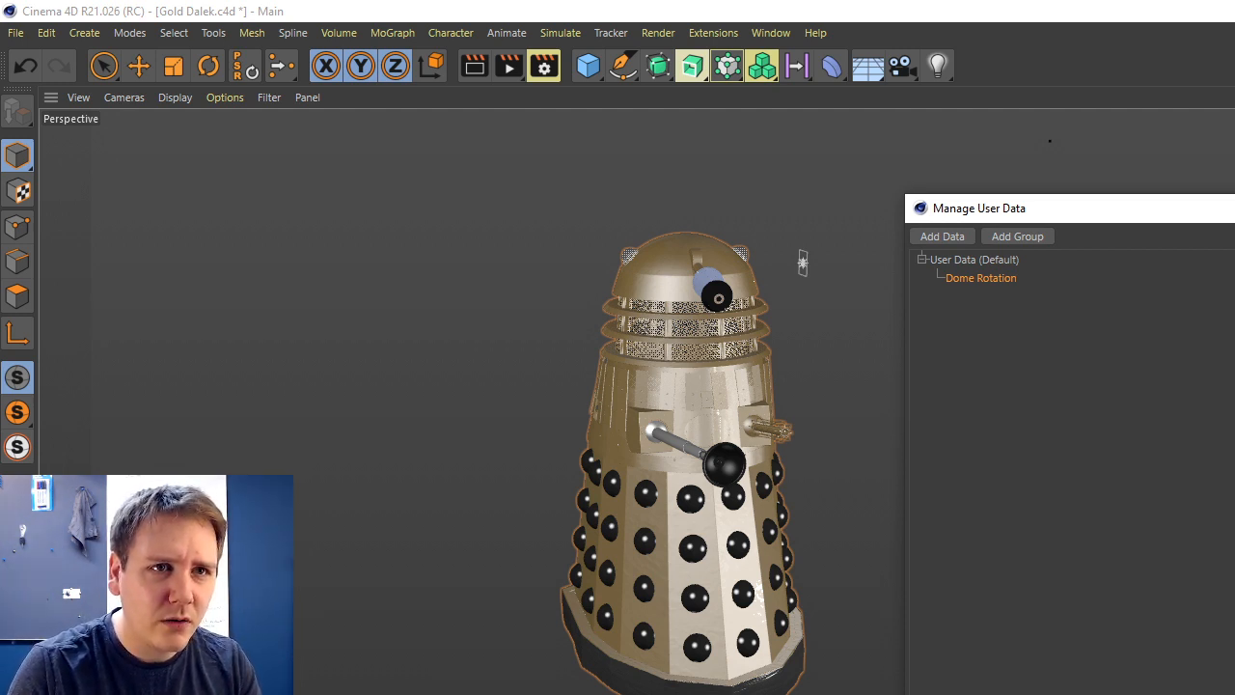
pyautogui.moveTo(1196, 208); pyautogui.dragTo(1166, 209)
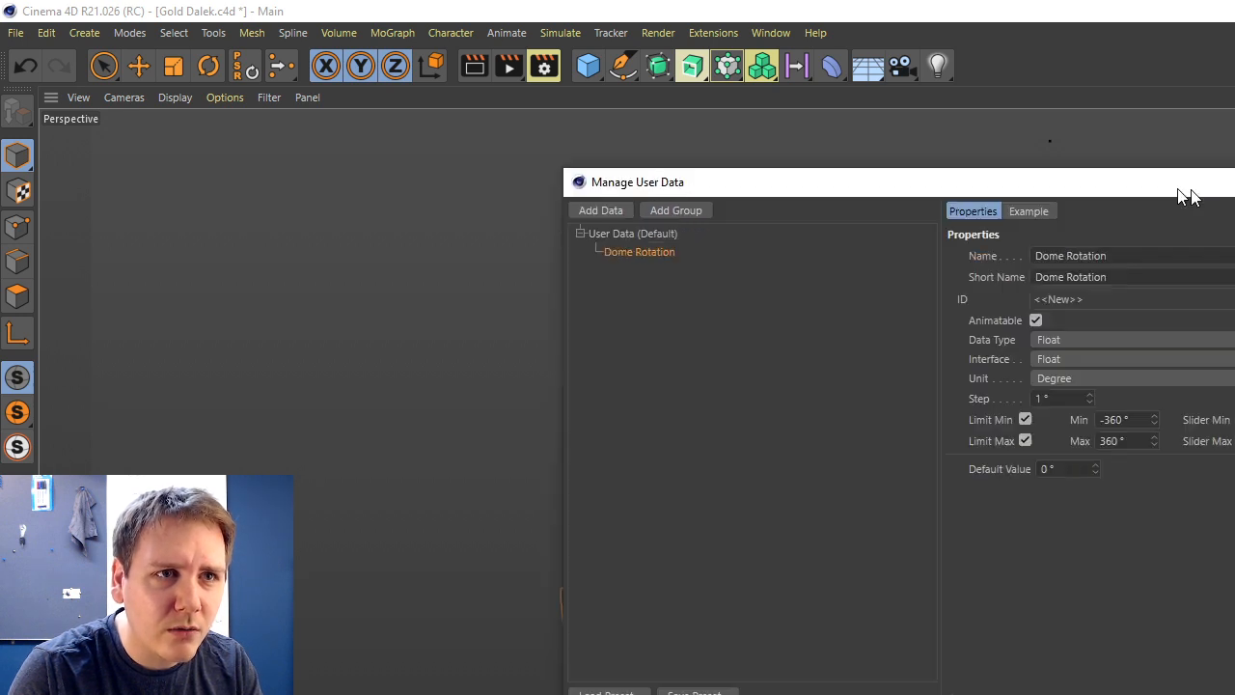
# Change the Dome Rotation entry's interface to Float Slider, try its example slider, and accept the user data.
pyautogui.click(938, 210)
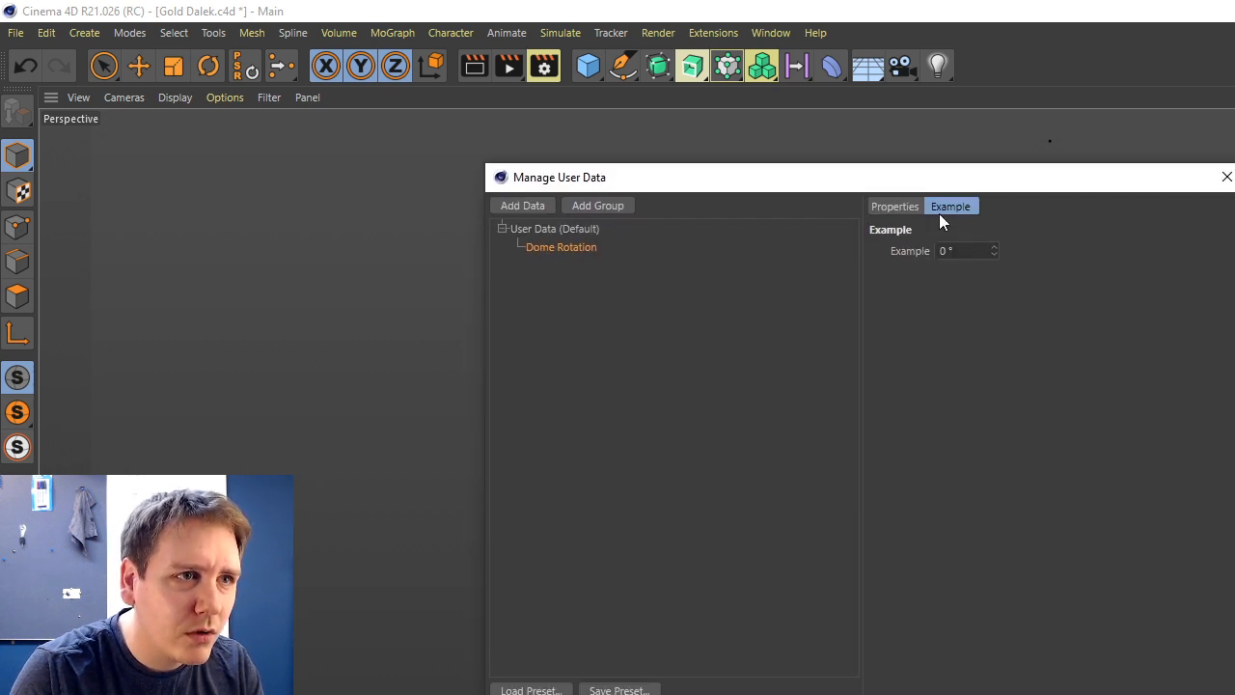
pyautogui.click(907, 208)
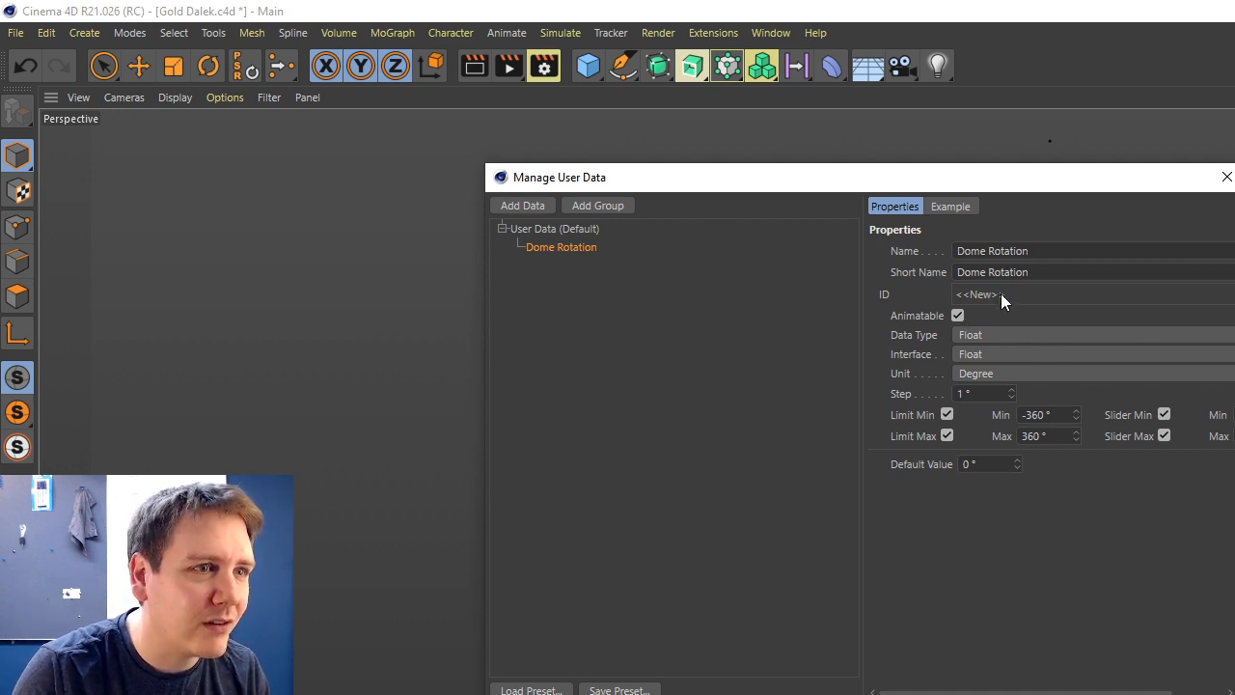
pyautogui.click(943, 209)
pyautogui.rightClick(944, 245)
pyautogui.click(909, 270)
pyautogui.rightClick(911, 255)
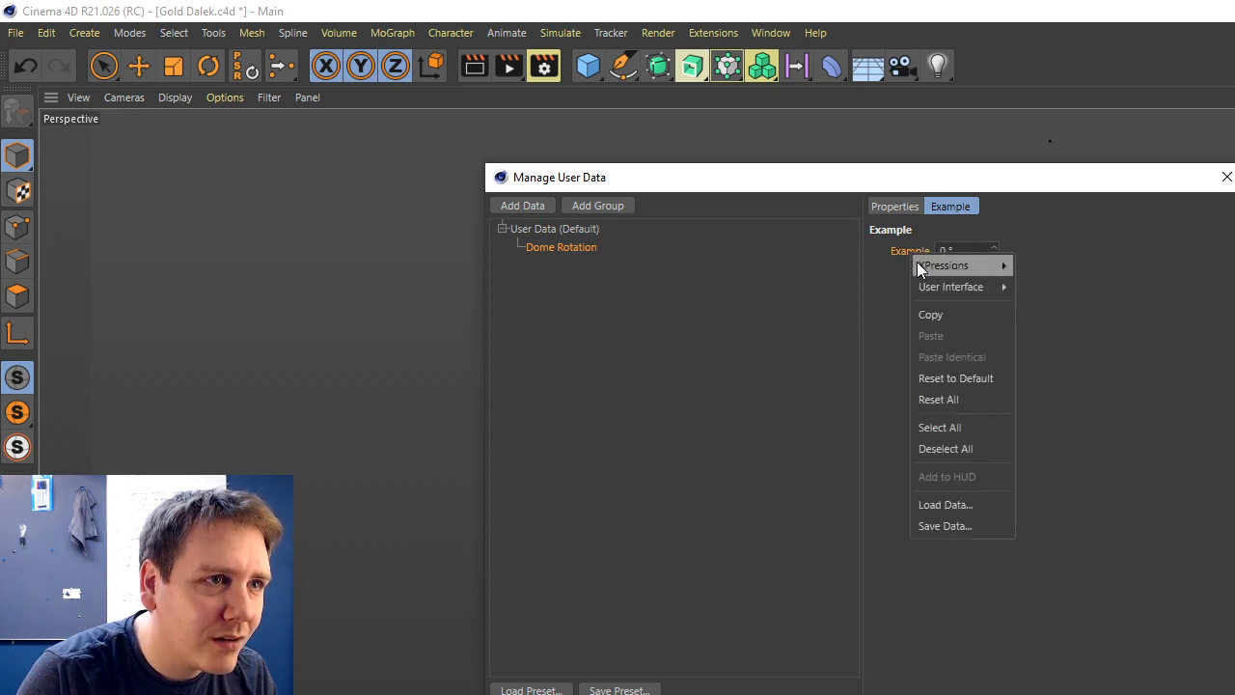
pyautogui.moveTo(987, 287)
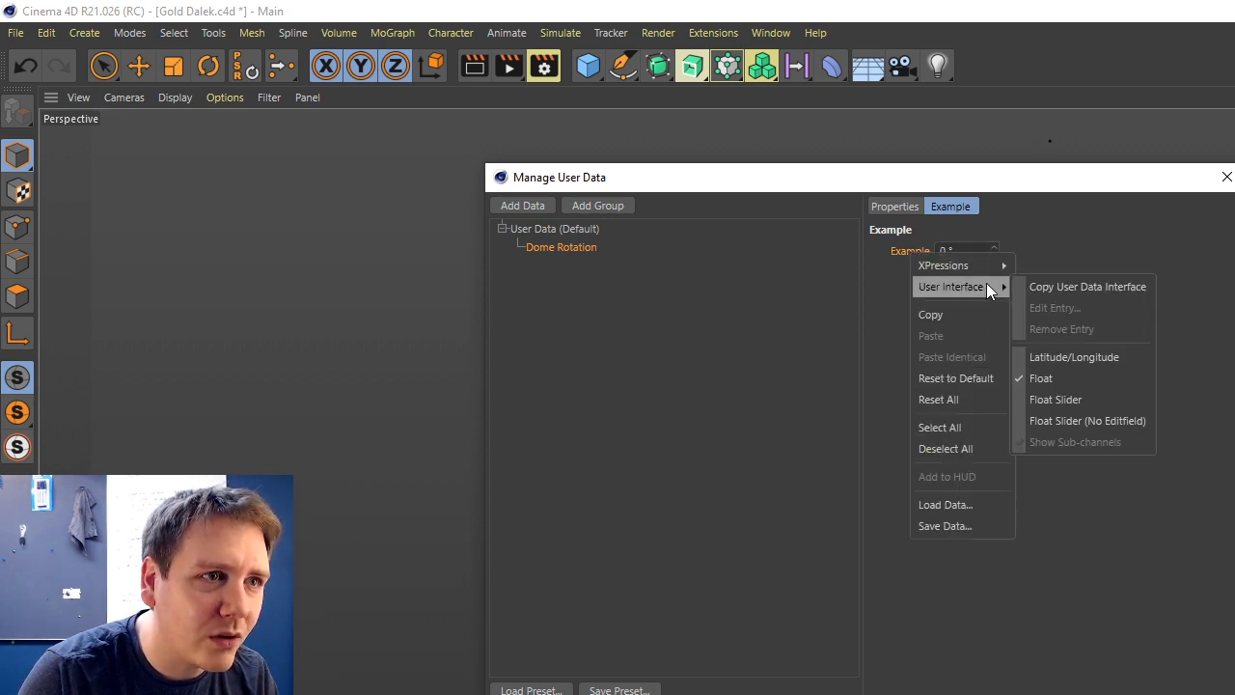
pyautogui.click(1085, 400)
pyautogui.moveTo(1113, 252)
pyautogui.mouseDown()
pyautogui.moveTo(1152, 253)
pyautogui.moveTo(1131, 253)
pyautogui.mouseUp()
pyautogui.moveTo(919, 186); pyautogui.dragTo(968, 176)
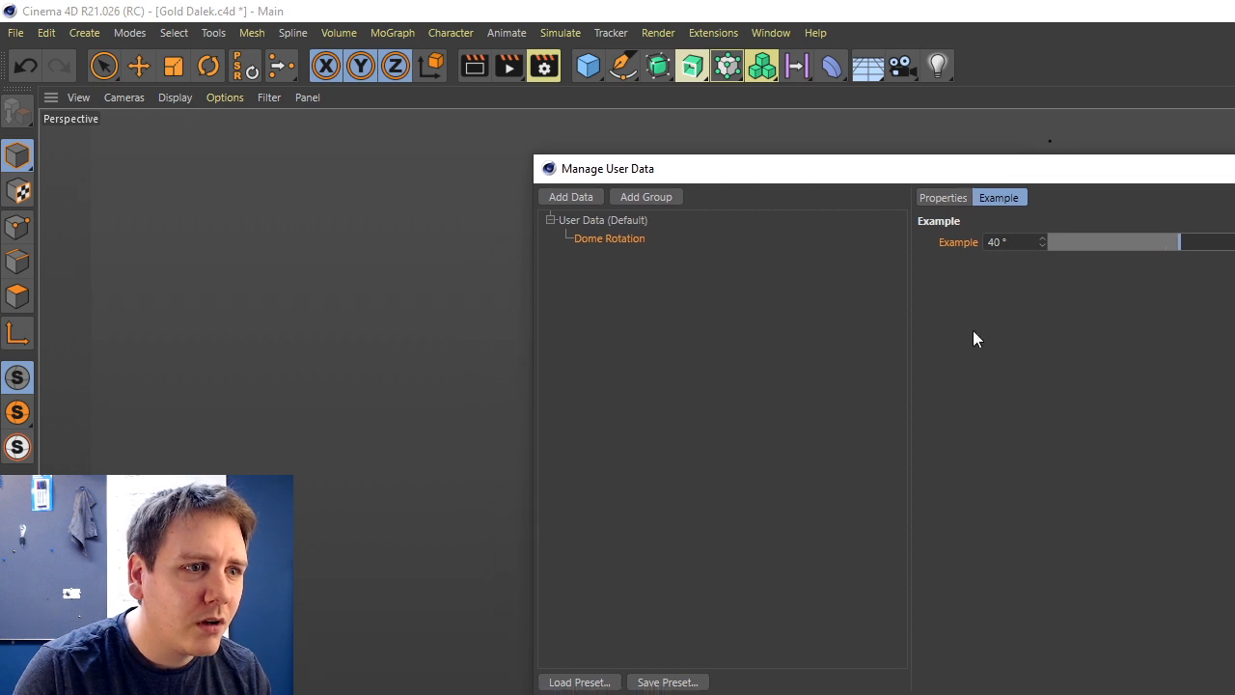
pyautogui.press('Return')
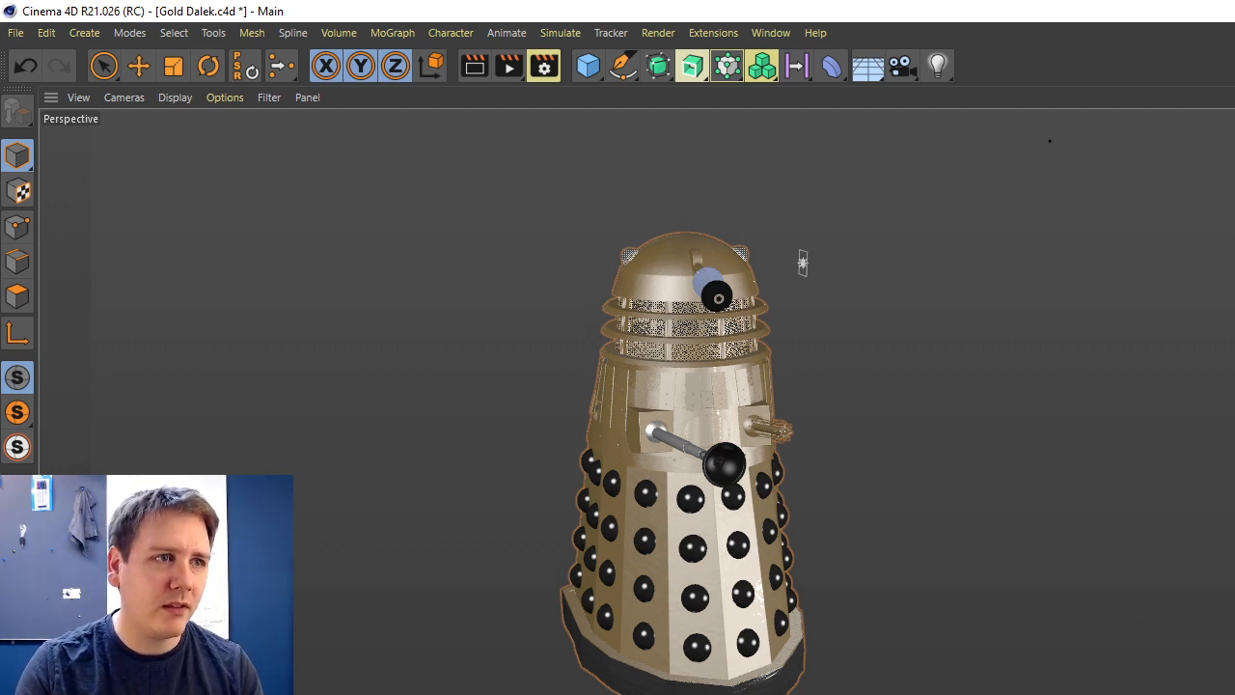
# Open the XPresso Editor and add the Dome object to the node graph.
pyautogui.keyDown('alt'); pyautogui.moveTo(802, 262); pyautogui.dragTo(704, 449); pyautogui.keyUp('alt')
pyautogui.scroll(2, 704, 449)
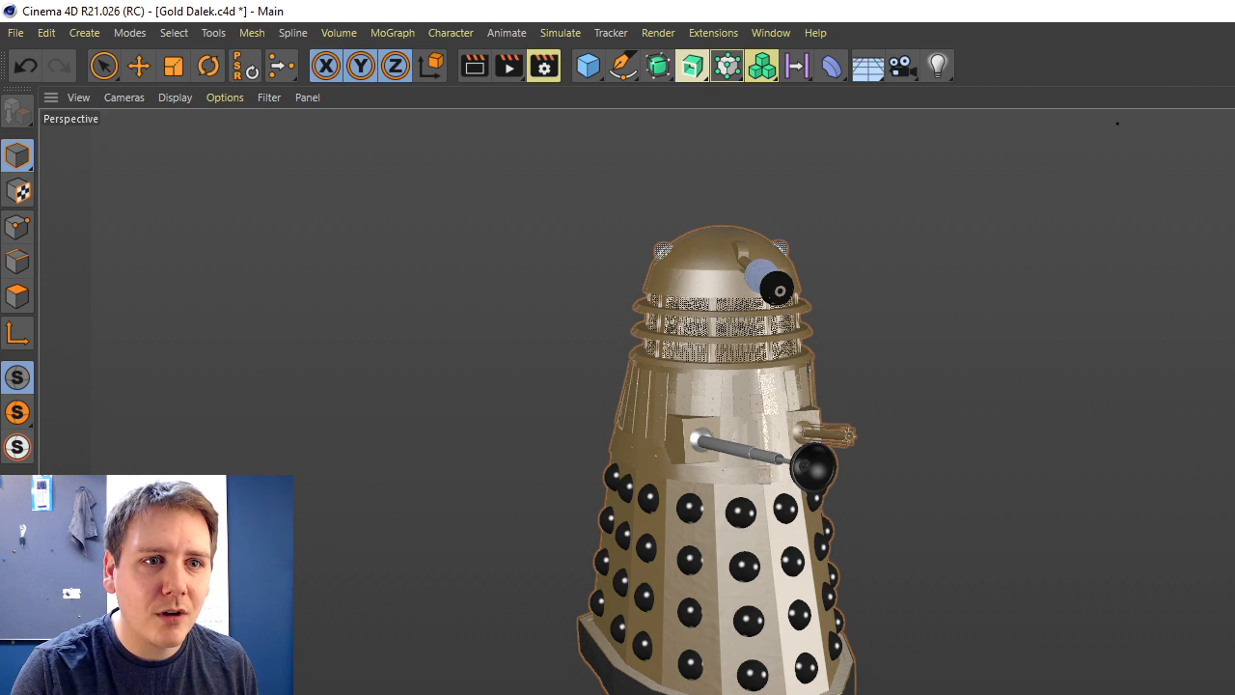
pyautogui.moveTo(1234, 329); pyautogui.dragTo(1100, 367)
pyautogui.moveTo(1234, 363); pyautogui.dragTo(952, 223)
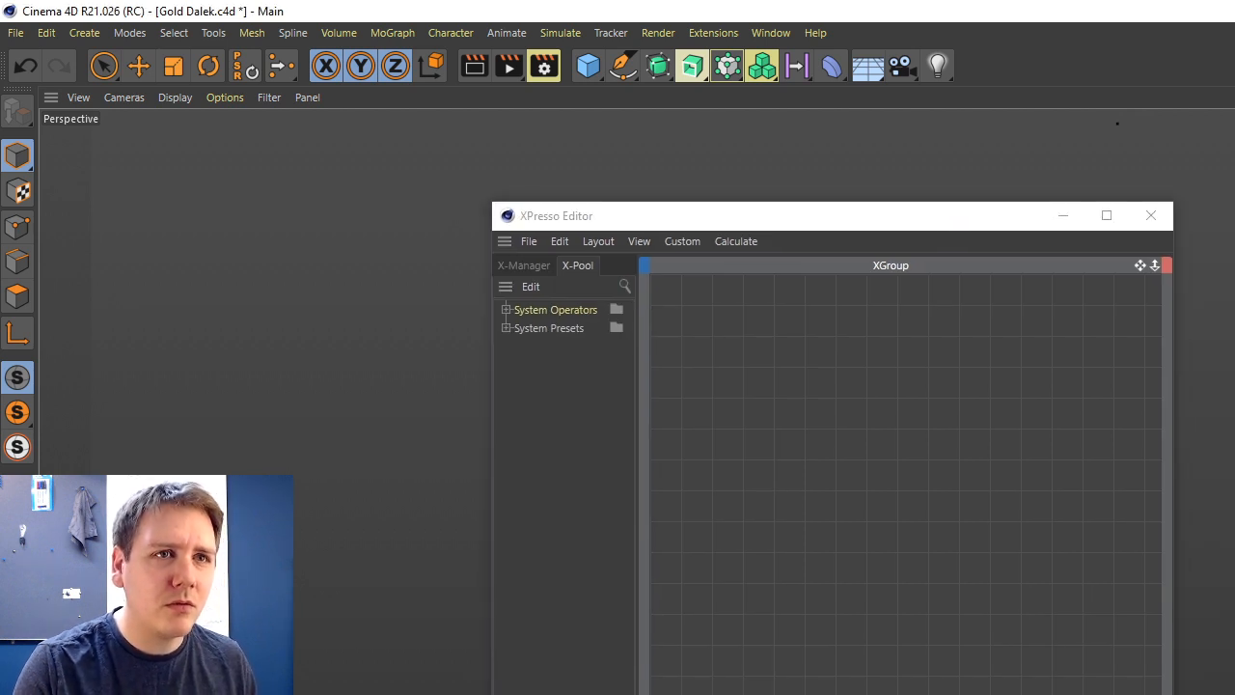
pyautogui.moveTo(1234, 427); pyautogui.dragTo(738, 429)
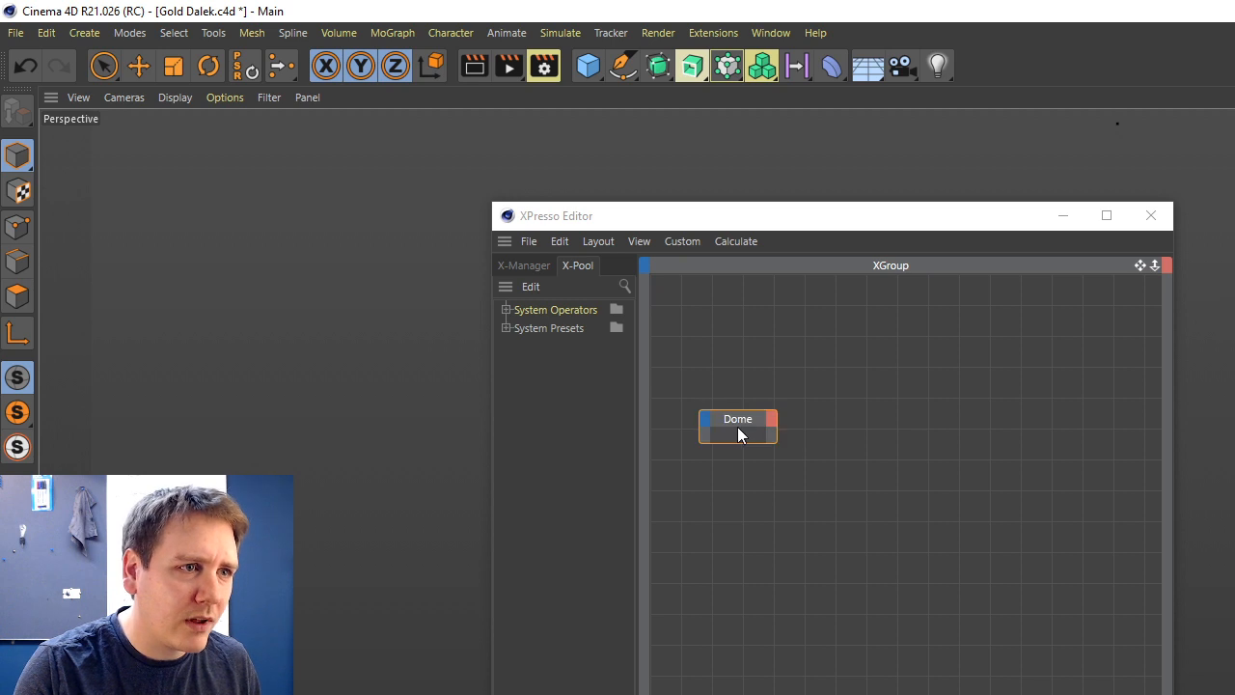
pyautogui.moveTo(815, 218); pyautogui.dragTo(685, 186)
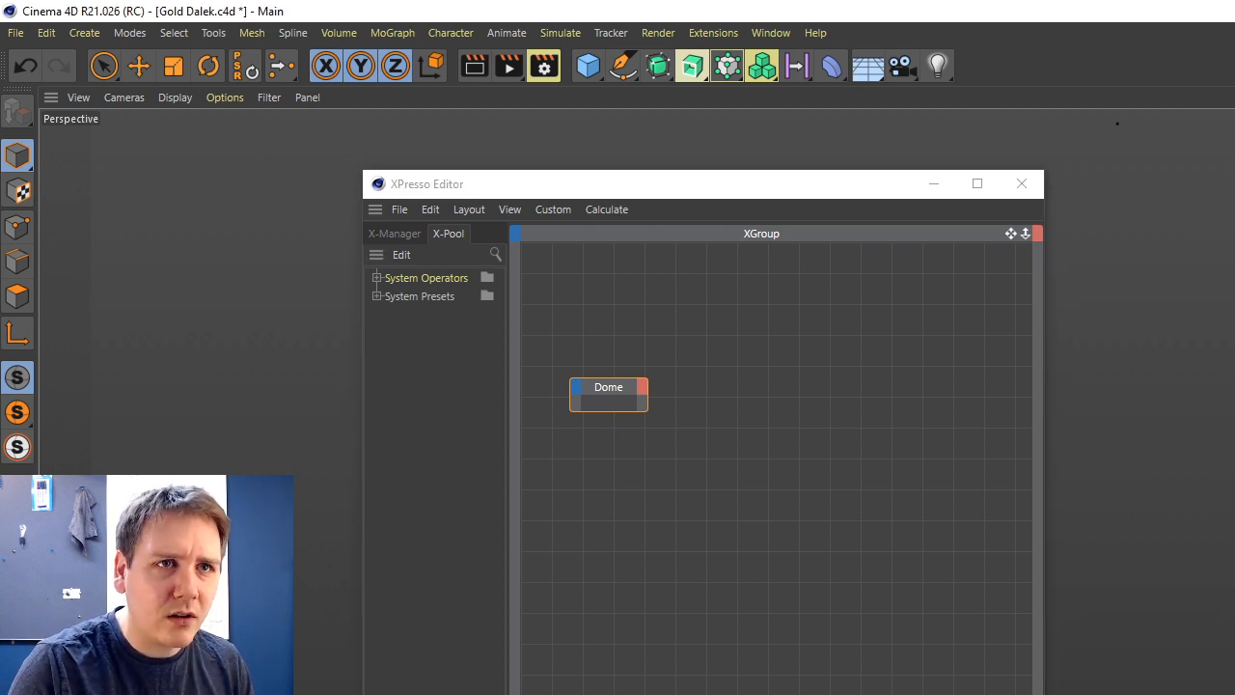
# Add the Gold Dalek object as an enlarged node, with the Dome node placed well to its right.
pyautogui.moveTo(827, 415); pyautogui.dragTo(642, 482)
pyautogui.moveTo(622, 397); pyautogui.dragTo(1025, 379)
pyautogui.moveTo(642, 493); pyautogui.dragTo(611, 532)
pyautogui.moveTo(642, 458); pyautogui.dragTo(696, 455)
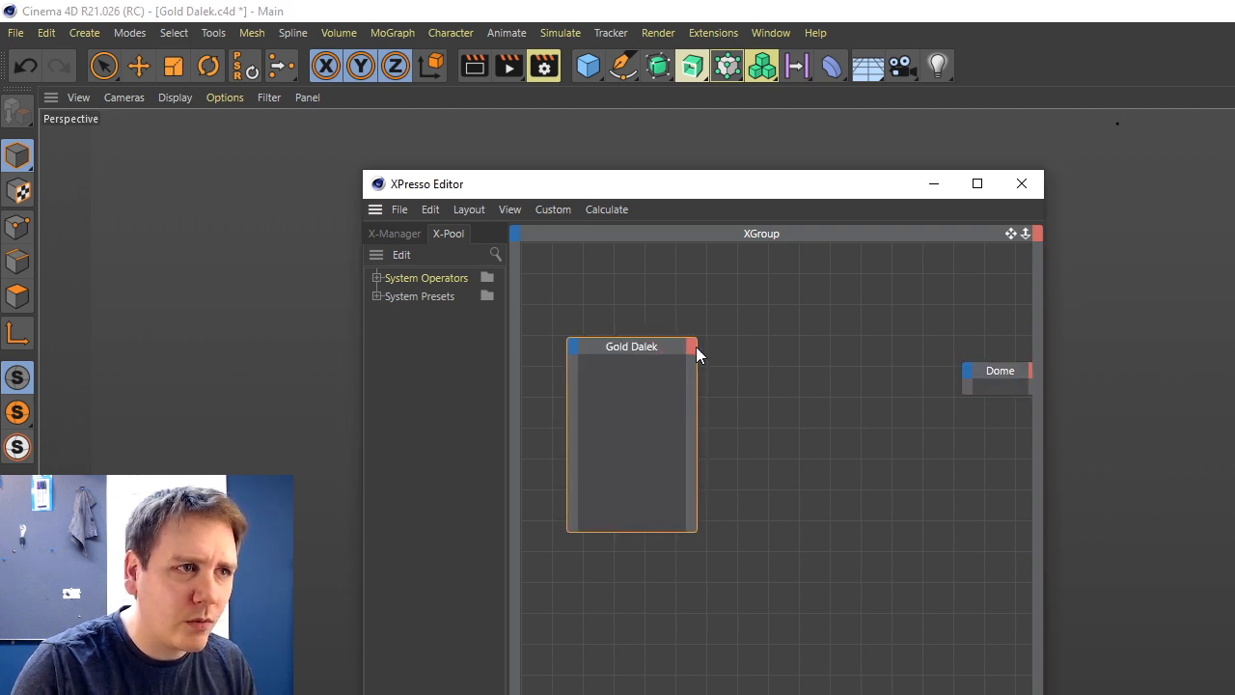
# Add a Dome Rotation user data output to the Gold Dalek node and arrange both nodes in a wider editor.
pyautogui.click(690, 346)
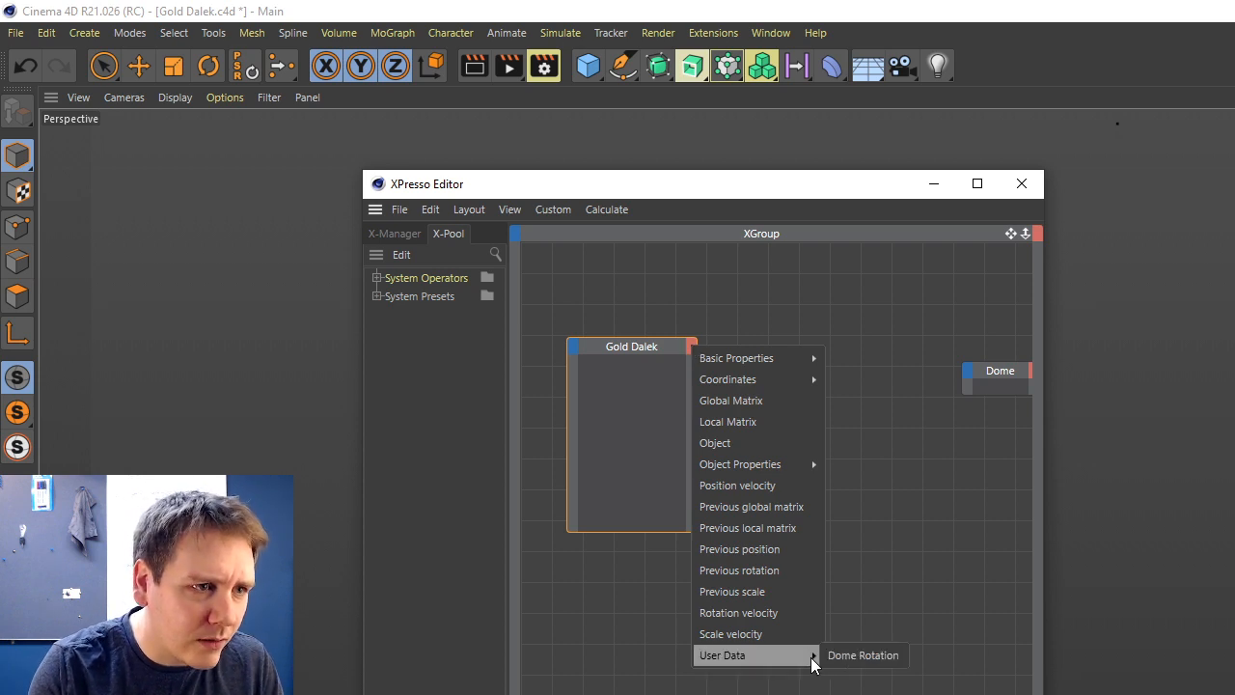
pyautogui.click(844, 659)
pyautogui.moveTo(638, 346); pyautogui.dragTo(599, 350)
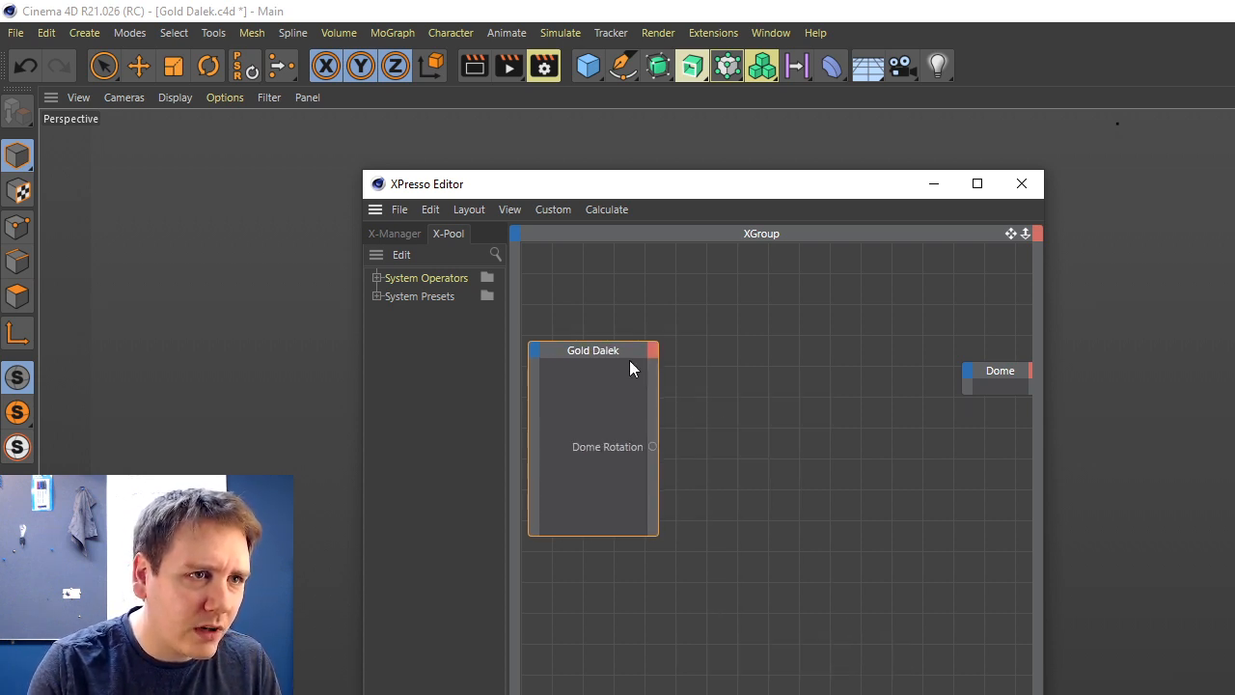
pyautogui.moveTo(1050, 505); pyautogui.dragTo(1234, 504)
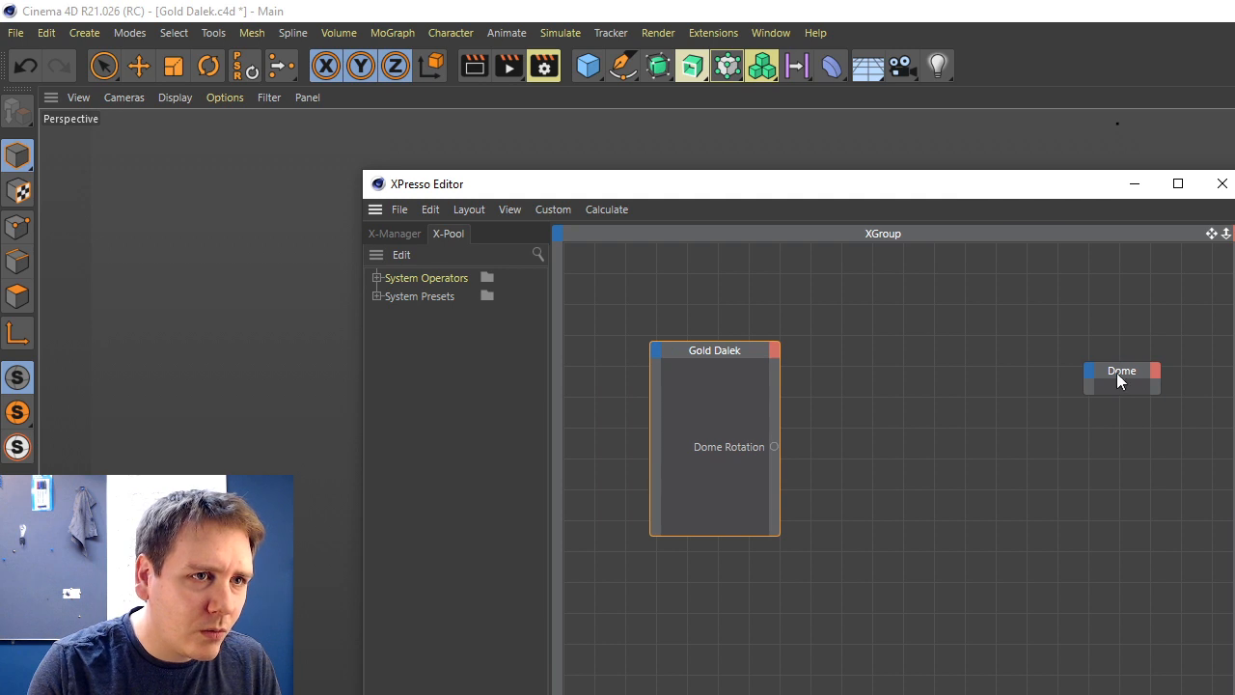
pyautogui.moveTo(1116, 377); pyautogui.dragTo(1073, 401)
pyautogui.click(1050, 400)
pyautogui.moveTo(1068, 430)
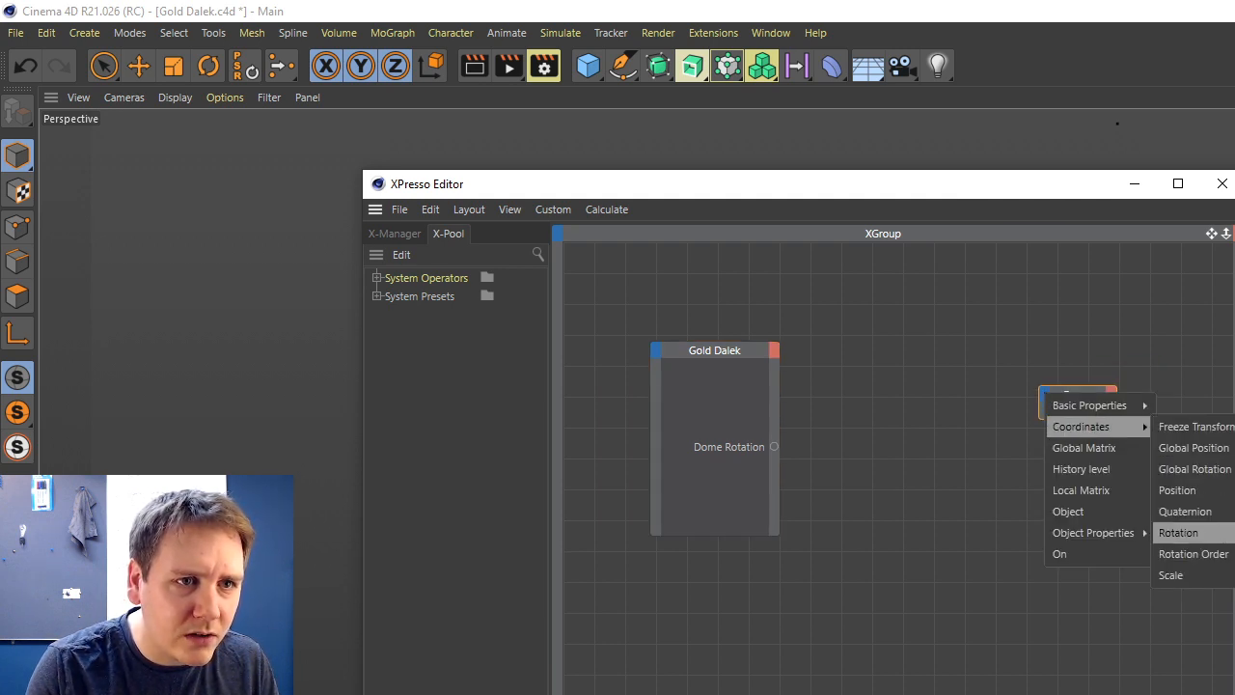
pyautogui.click(1193, 532)
pyautogui.click(1047, 398)
pyautogui.click(1029, 378)
pyautogui.rightClick(1058, 414)
pyautogui.click(1102, 481)
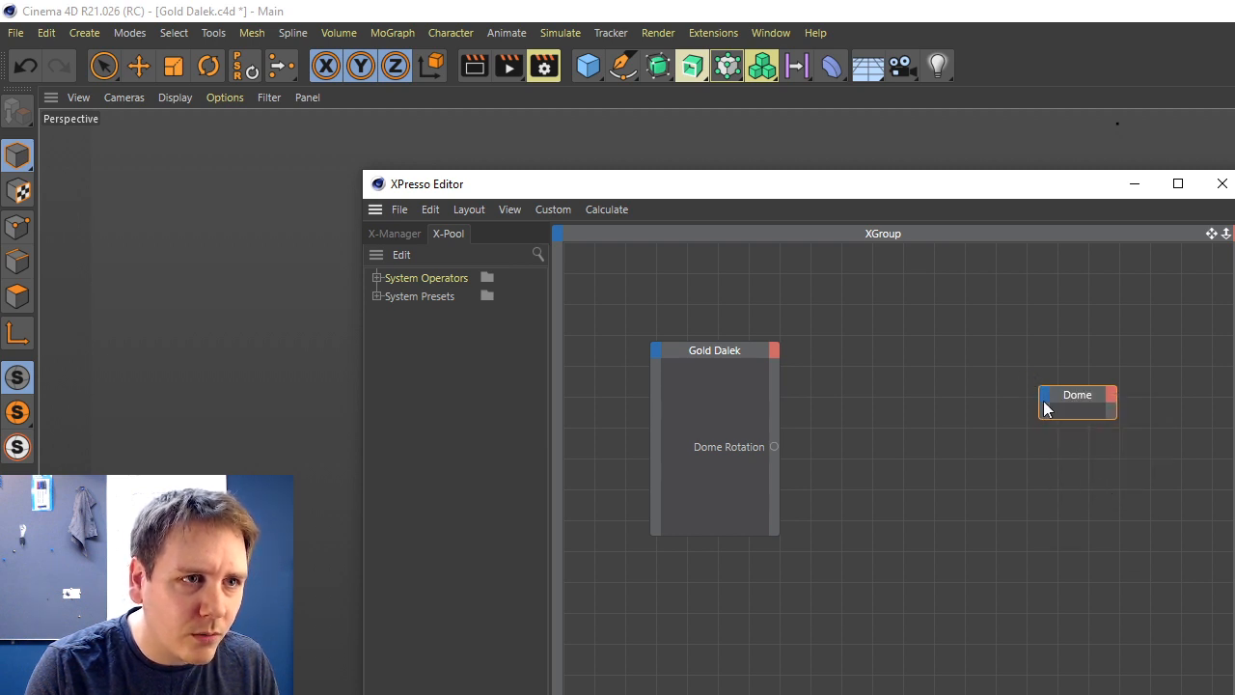
# Add a Rotation . H input to the Dome node and connect the Gold Dalek's Dome Rotation output to it.
pyautogui.click(1046, 398)
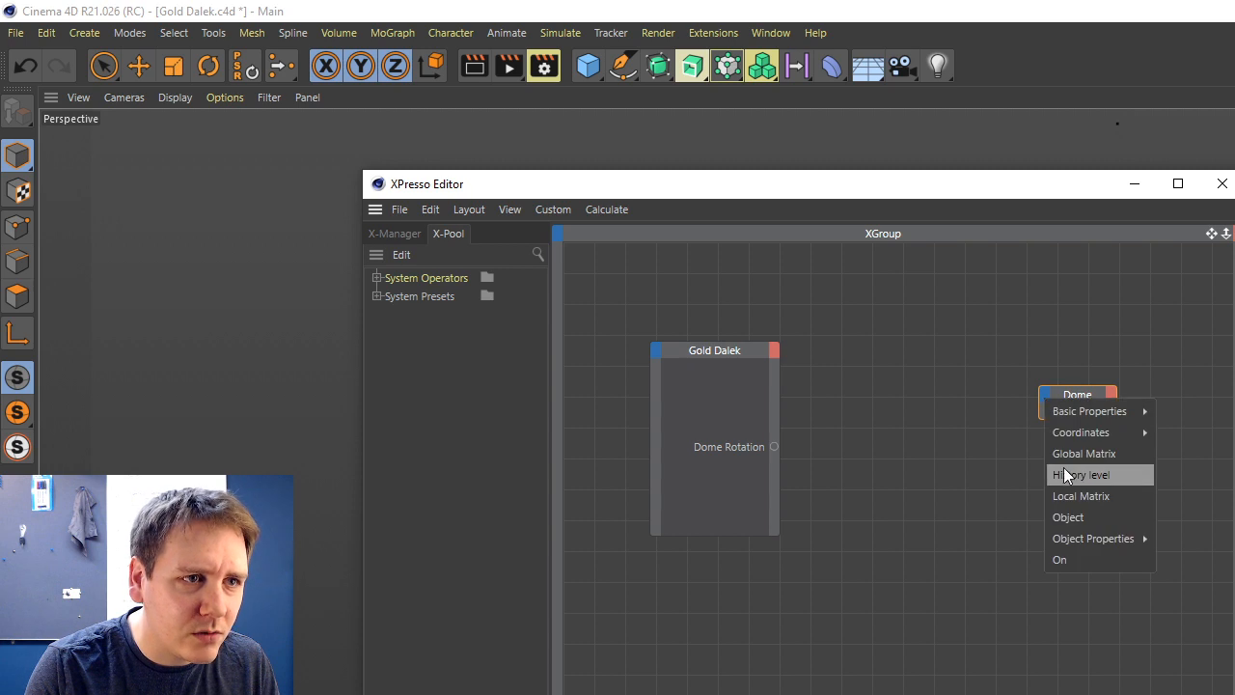
pyautogui.moveTo(1115, 413)
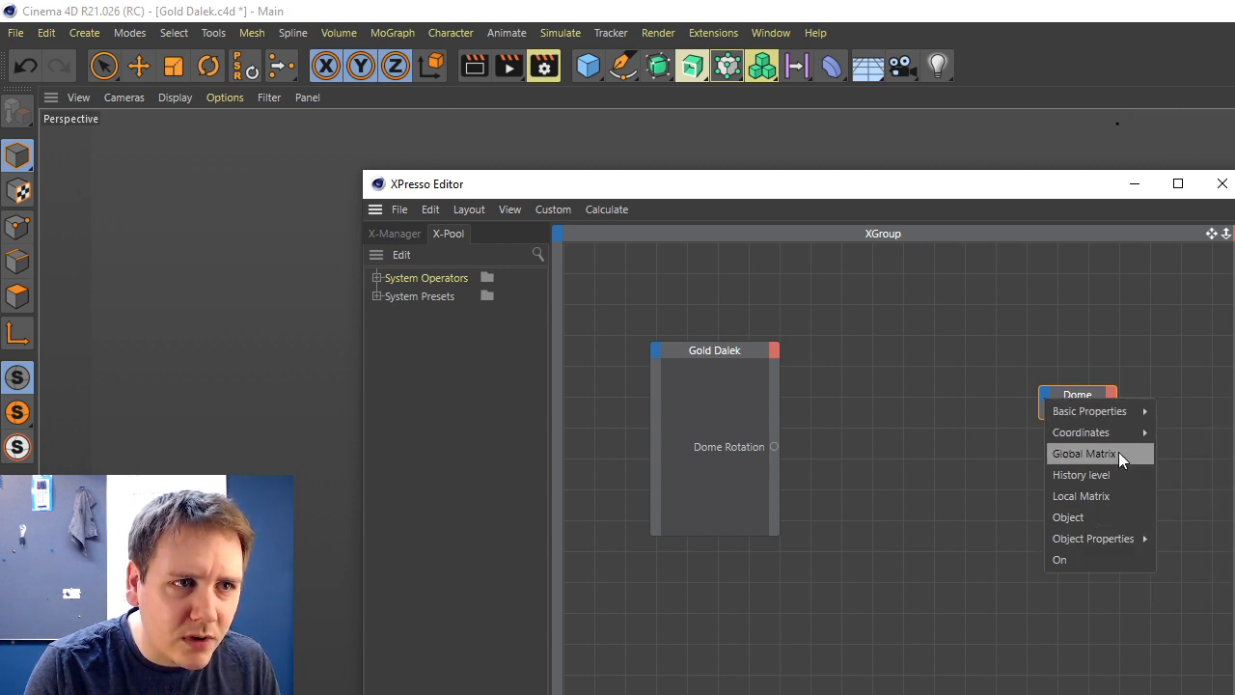
pyautogui.moveTo(1099, 432)
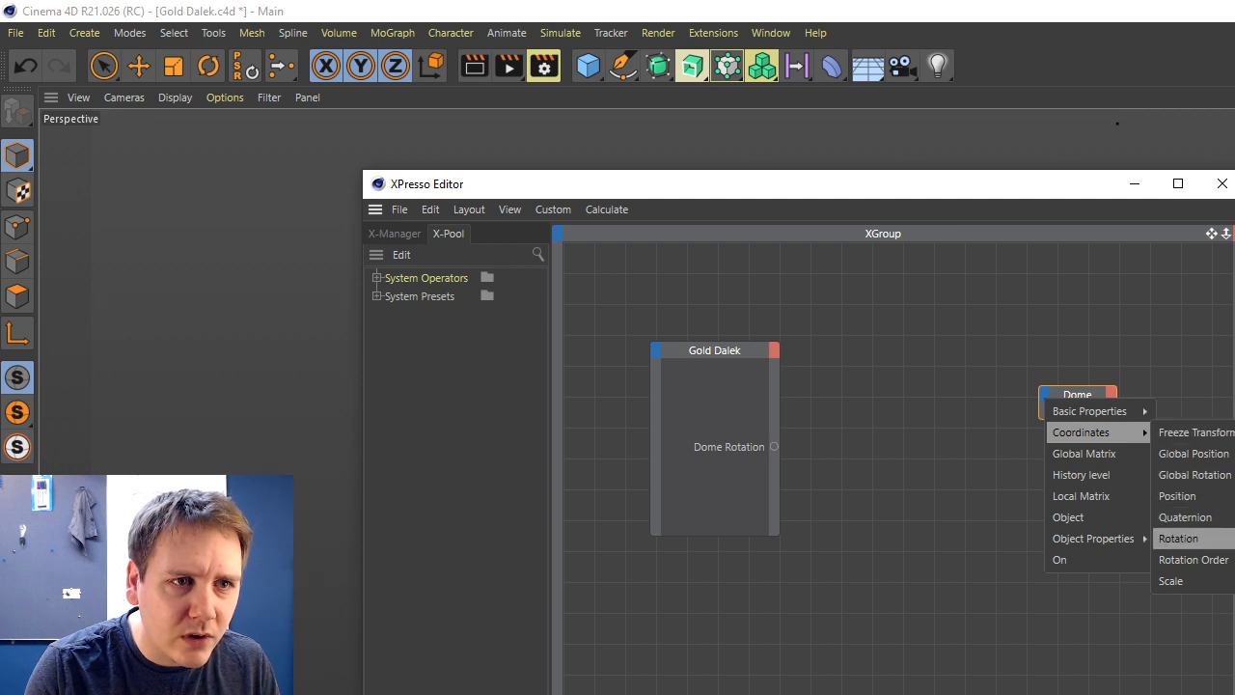
pyautogui.click(1179, 539)
pyautogui.moveTo(773, 446); pyautogui.dragTo(1042, 410)
# Uncover the Dalek to check the dome's rotation, and reposition the Gold Dalek node slightly in the node graph.
pyautogui.moveTo(957, 198); pyautogui.dragTo(801, 580)
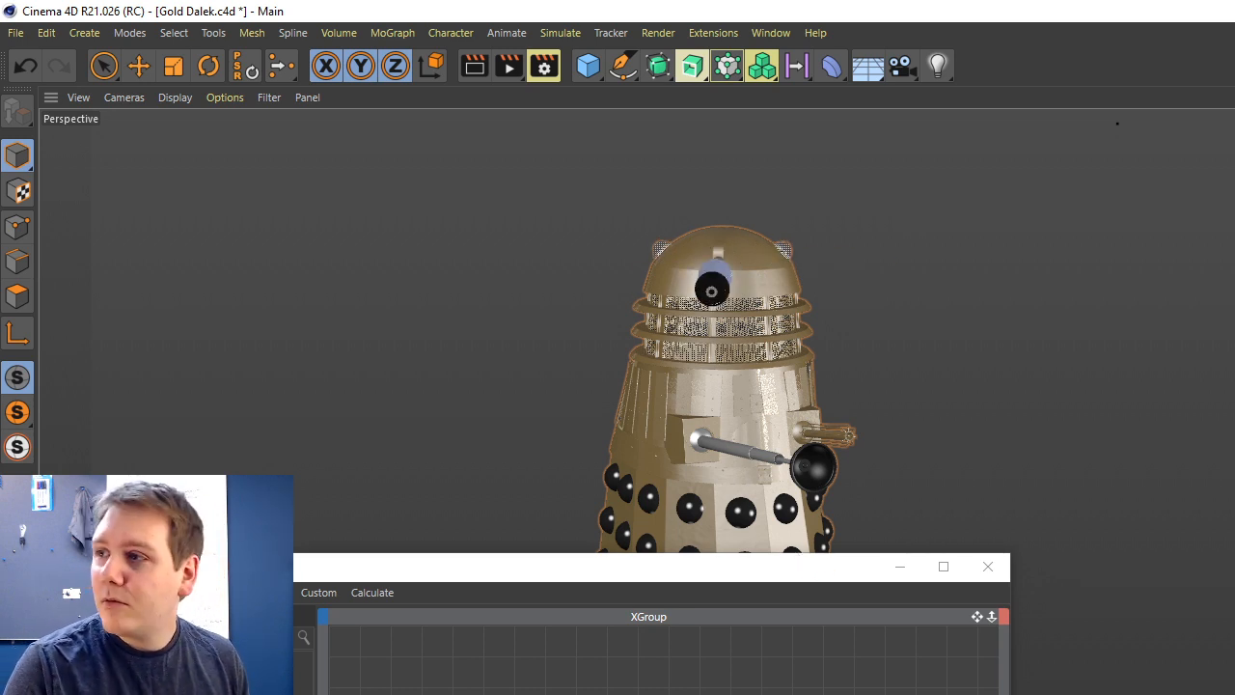
pyautogui.moveTo(703, 582)
pyautogui.mouseDown()
pyautogui.moveTo(820, 292)
pyautogui.moveTo(874, 388)
pyautogui.moveTo(879, 321)
pyautogui.mouseUp()
pyautogui.click(679, 476)
pyautogui.moveTo(678, 476)
pyautogui.mouseDown()
pyautogui.moveTo(678, 428)
pyautogui.moveTo(673, 453)
pyautogui.mouseUp()
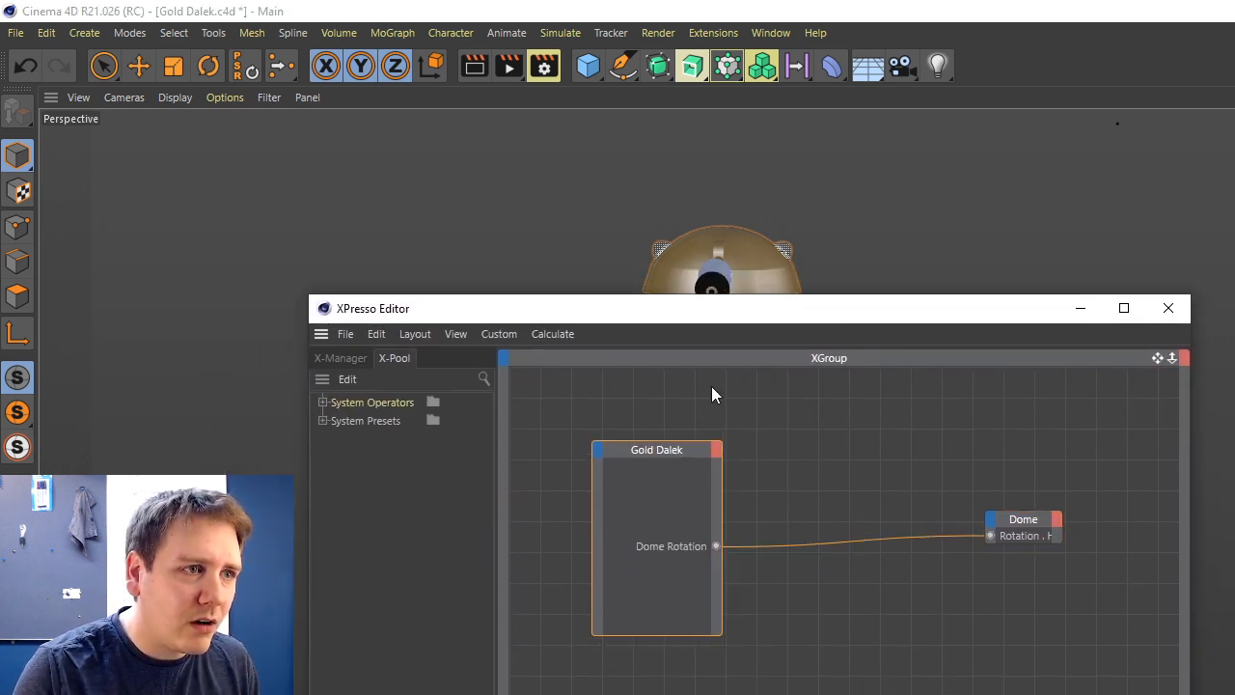
# Select the eyestalk and activate the Move tool to inspect its axis where it meets the dome.
pyautogui.moveTo(748, 318); pyautogui.dragTo(776, 453)
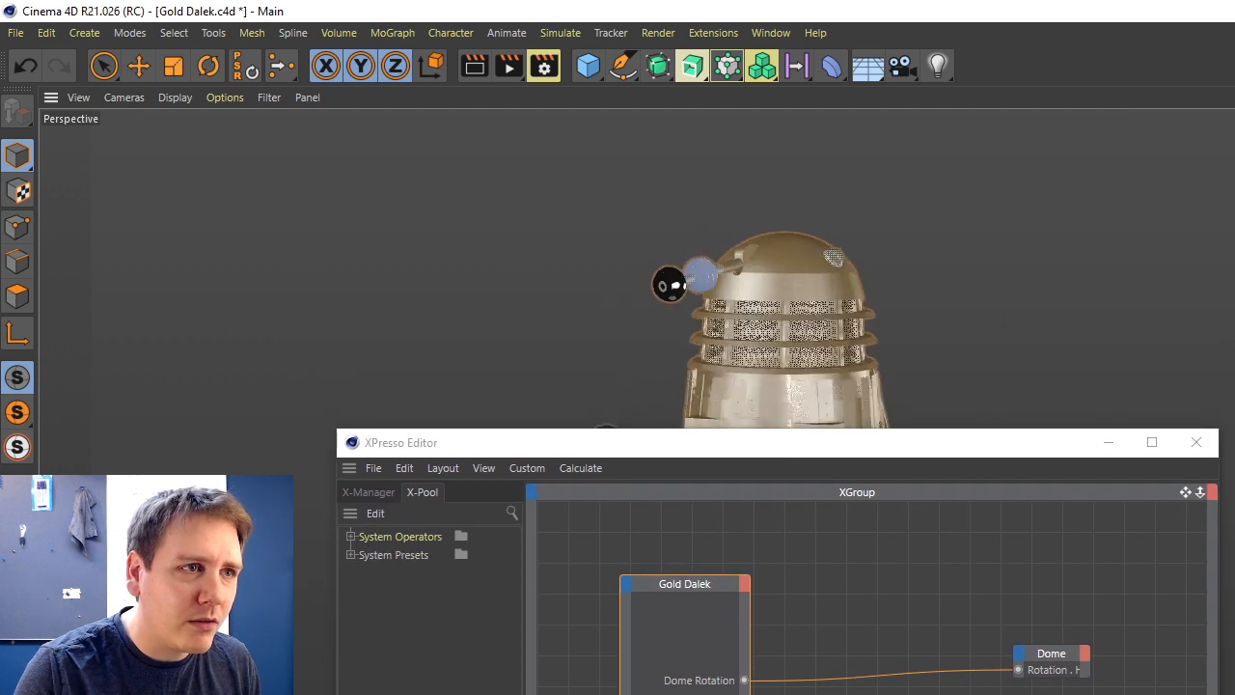
pyautogui.moveTo(1055, 454); pyautogui.dragTo(1044, 486)
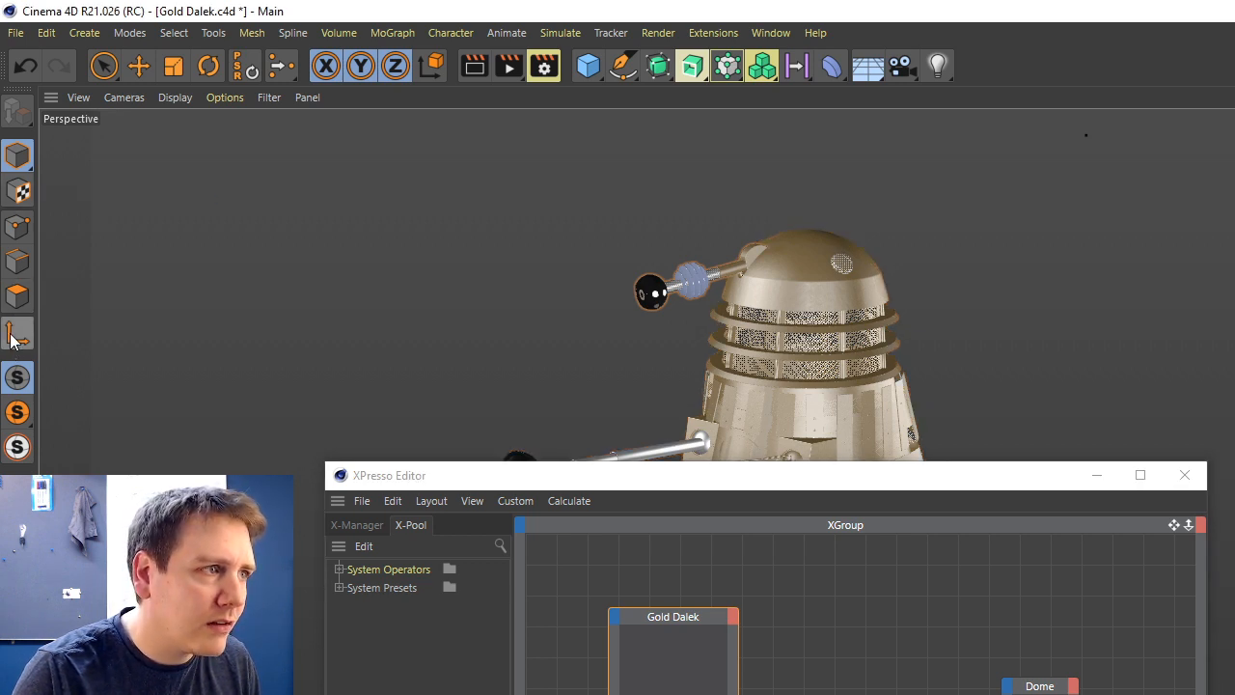
pyautogui.click(139, 65)
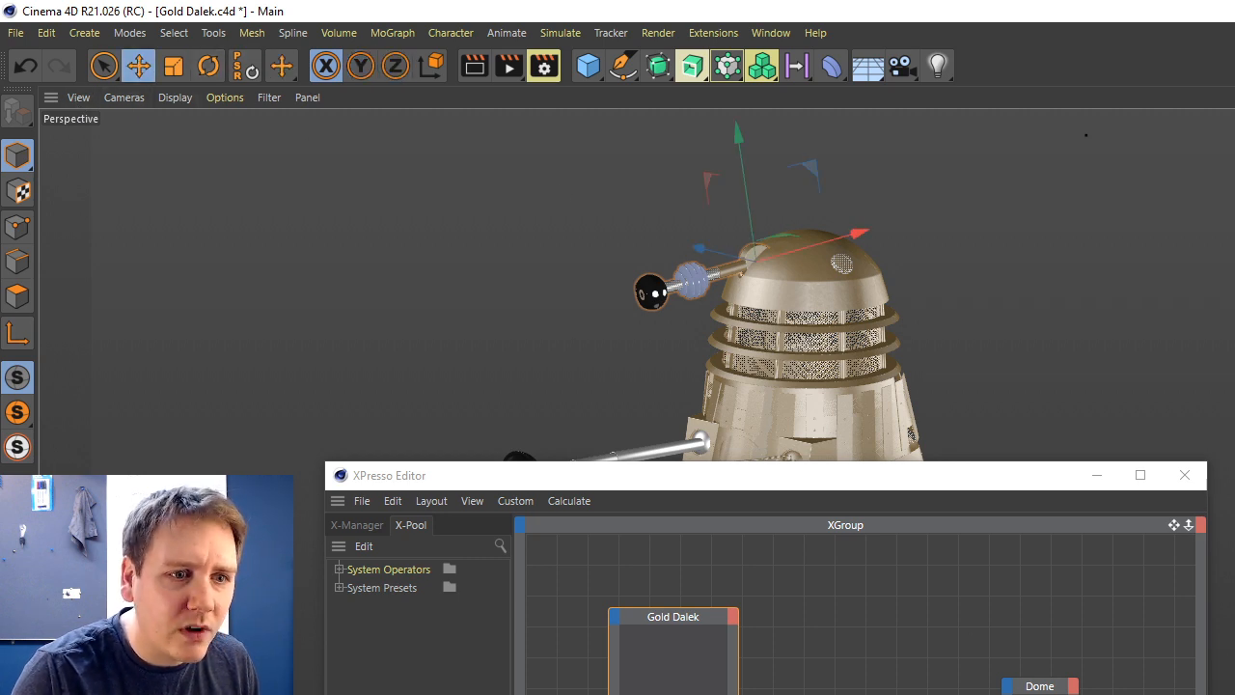
# Add a second user data entry to the Gold Dalek and name it Eyestalk Up/Down.
pyautogui.moveTo(923, 489); pyautogui.dragTo(889, 330)
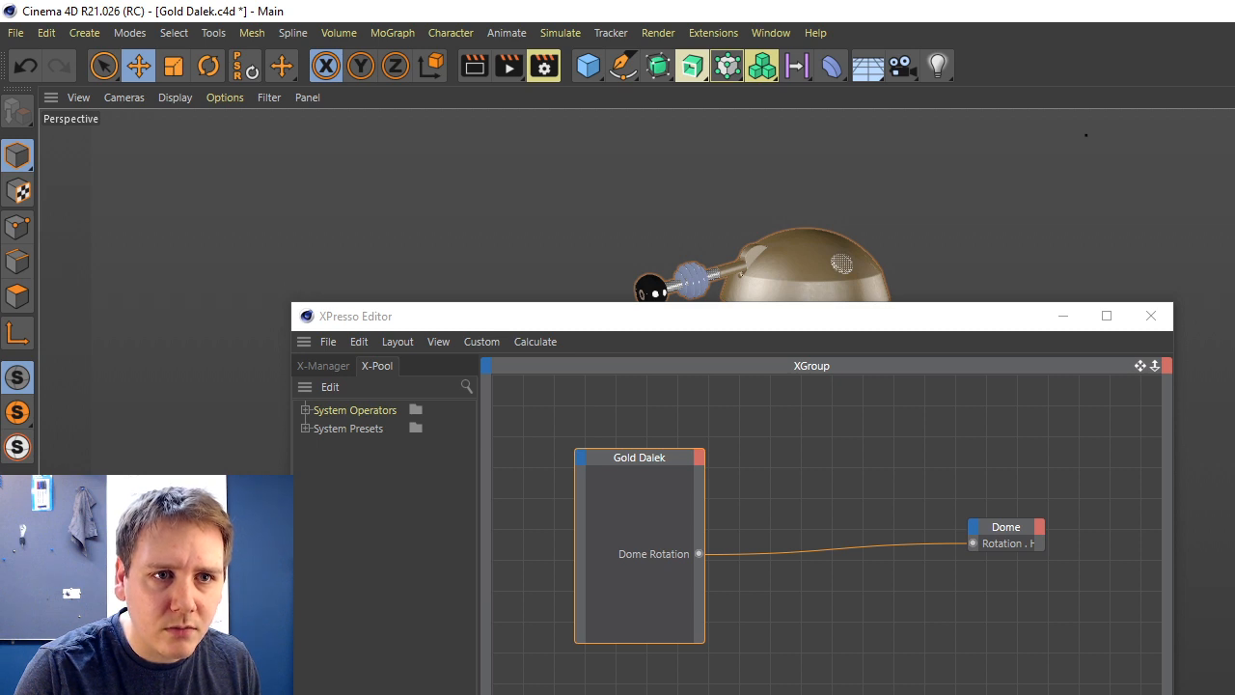
pyautogui.moveTo(1201, 355); pyautogui.dragTo(856, 290)
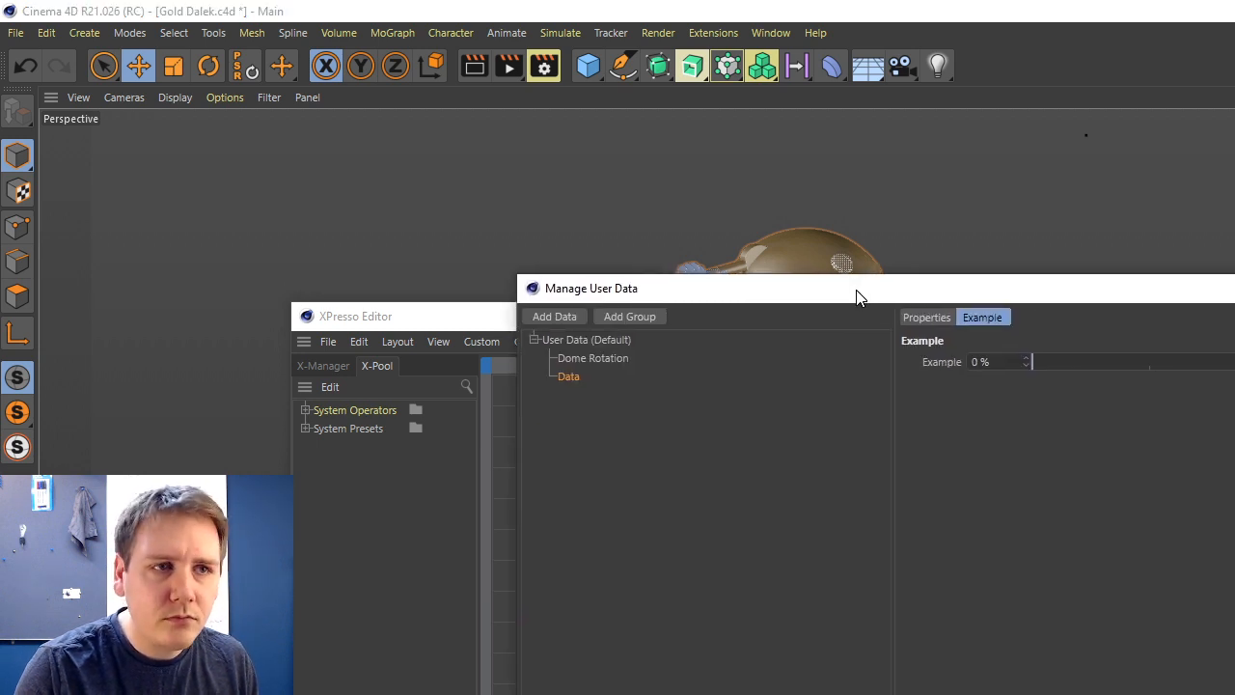
pyautogui.click(940, 317)
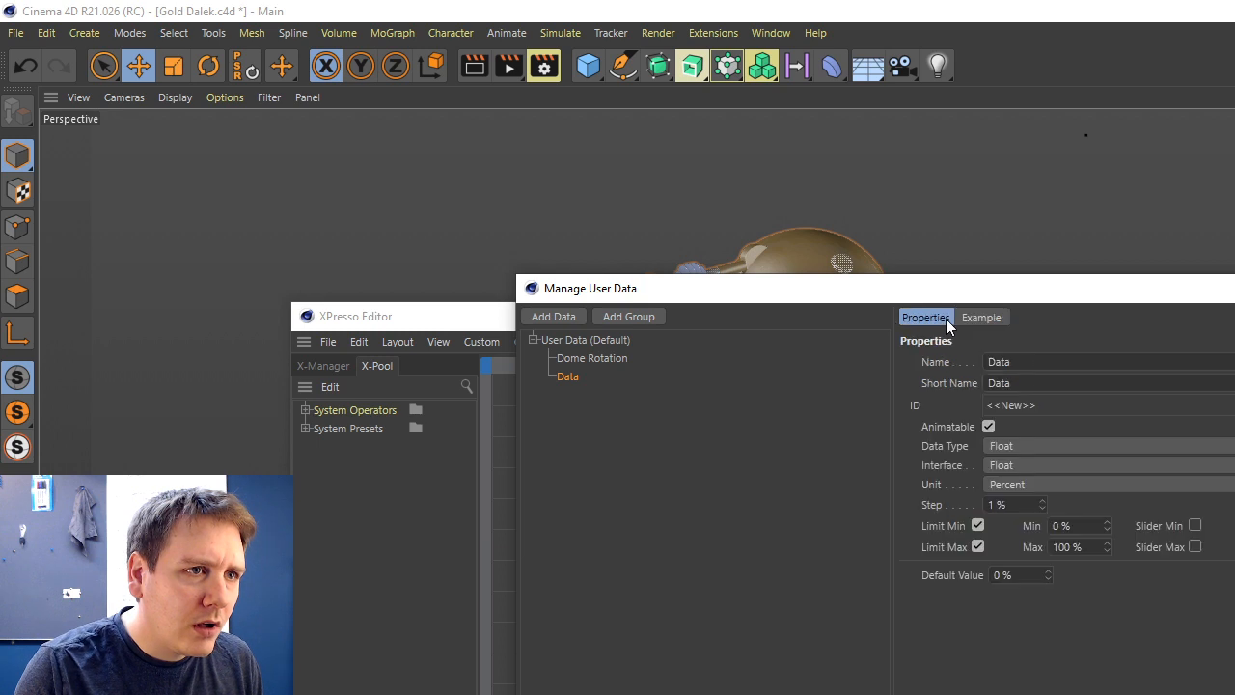
pyautogui.doubleClick(1004, 361)
pyautogui.write('Eyestalk')
pyautogui.write(' Rot')
pyautogui.press('BackSpace')
pyautogui.press('BackSpace')
pyautogui.press('BackSpace')
pyautogui.write('Up.')
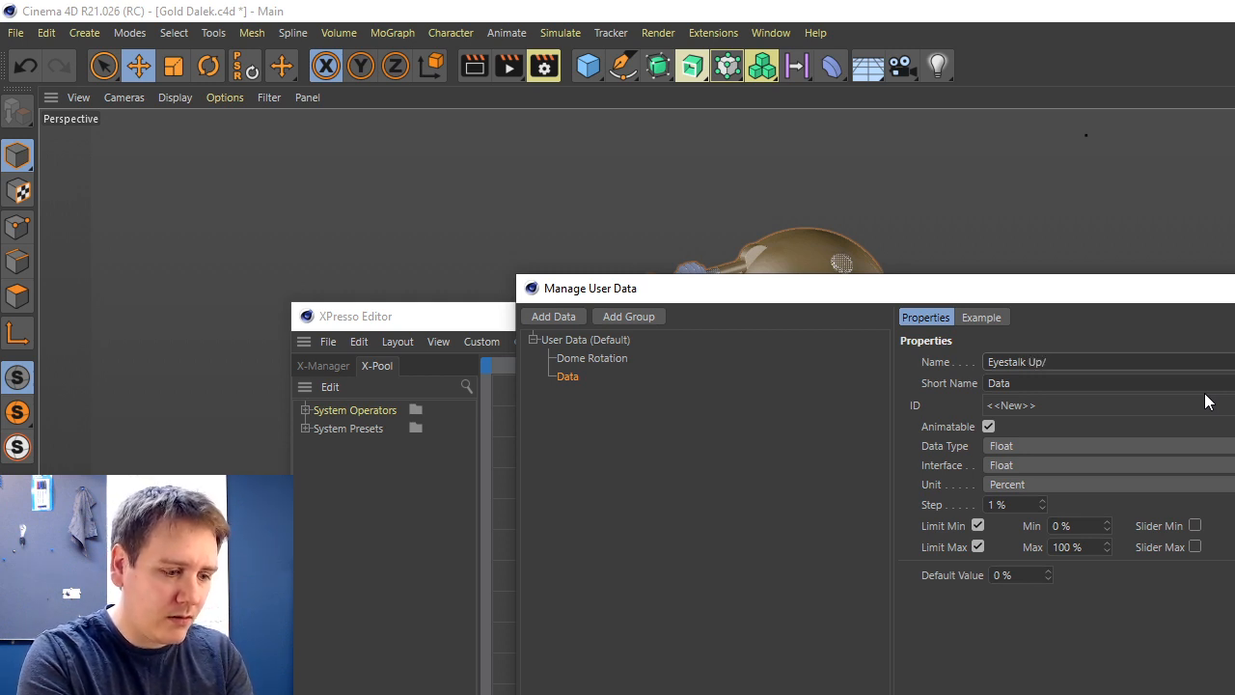
pyautogui.write('Down')
pyautogui.press('Return')
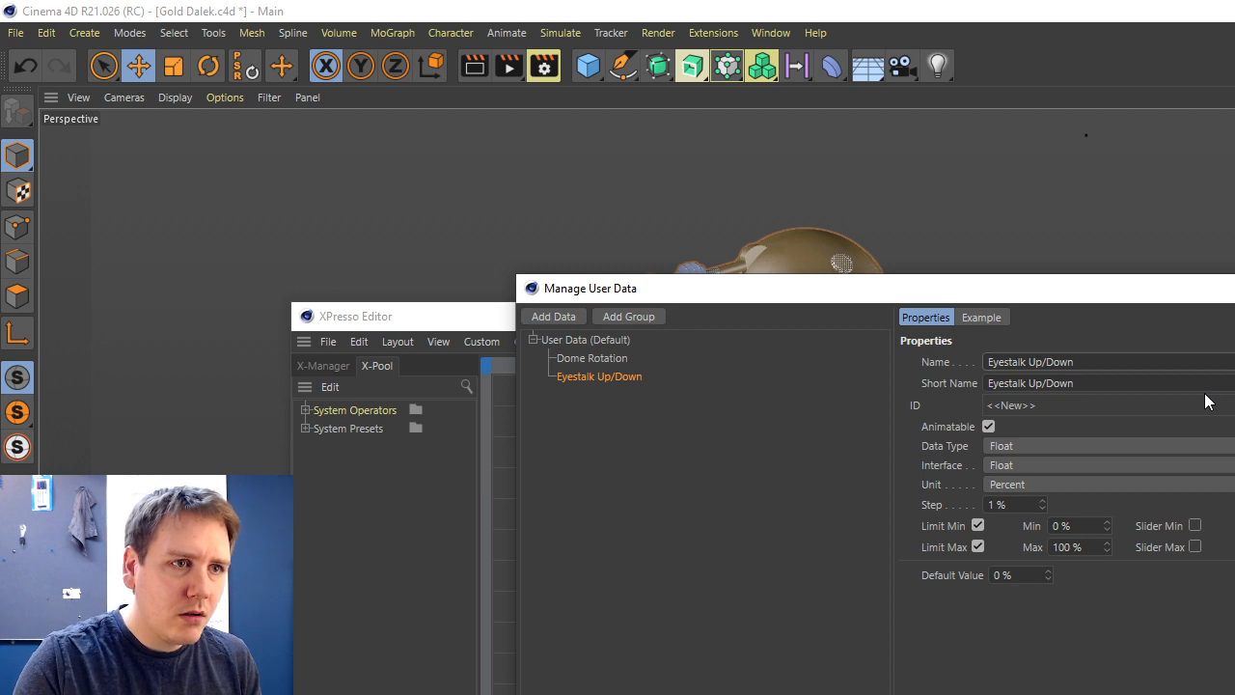
# Configure Eyestalk Up/Down as a float slider in degrees limited from 0° to 90°, and accept the user data.
pyautogui.click(1097, 487)
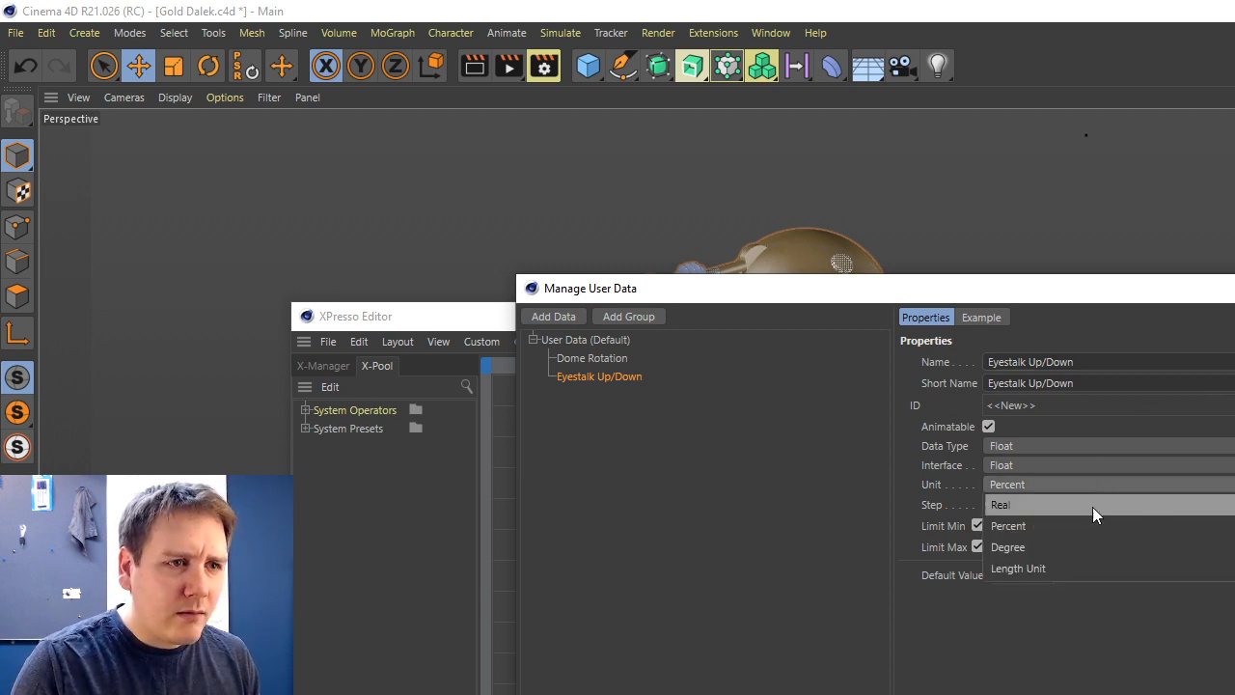
pyautogui.click(1089, 541)
pyautogui.moveTo(1024, 291); pyautogui.dragTo(1234, 288)
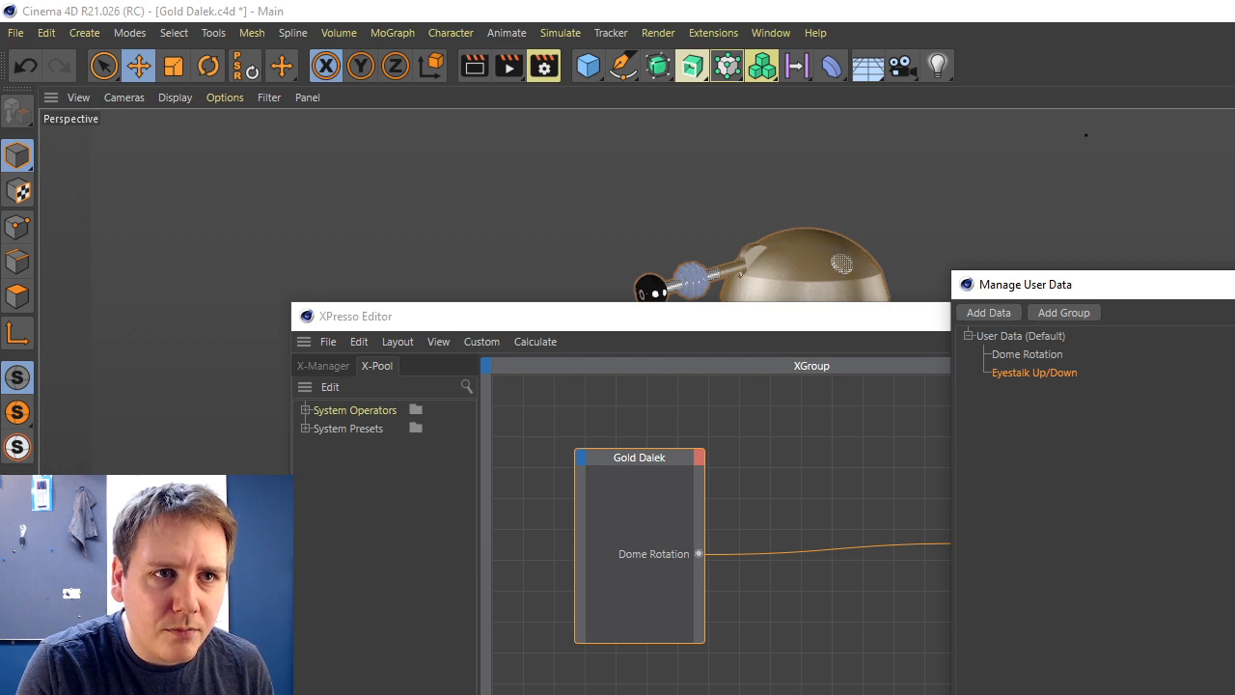
pyautogui.moveTo(1088, 284); pyautogui.dragTo(1168, 66)
pyautogui.moveTo(940, 321); pyautogui.dragTo(792, 307)
pyautogui.press('Return')
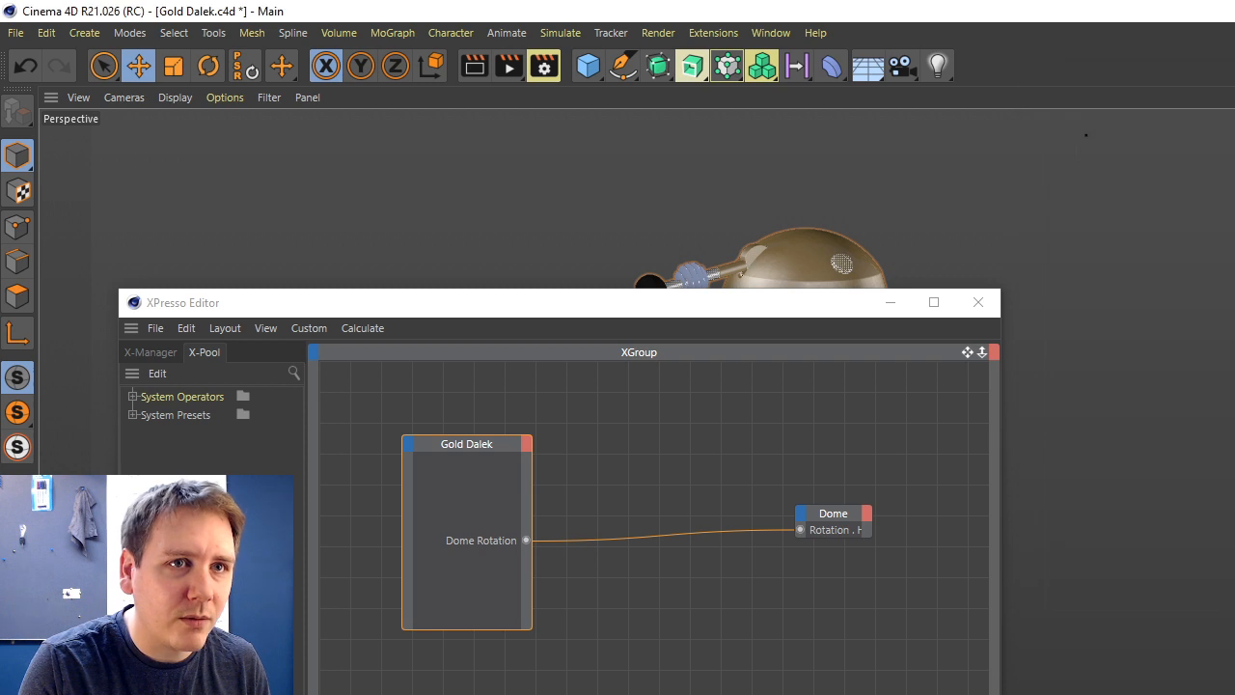
# Add the Eye Stalk object to the XPresso graph below the Dome node and give it a Rotation . B input.
pyautogui.moveTo(637, 319); pyautogui.dragTo(650, 337)
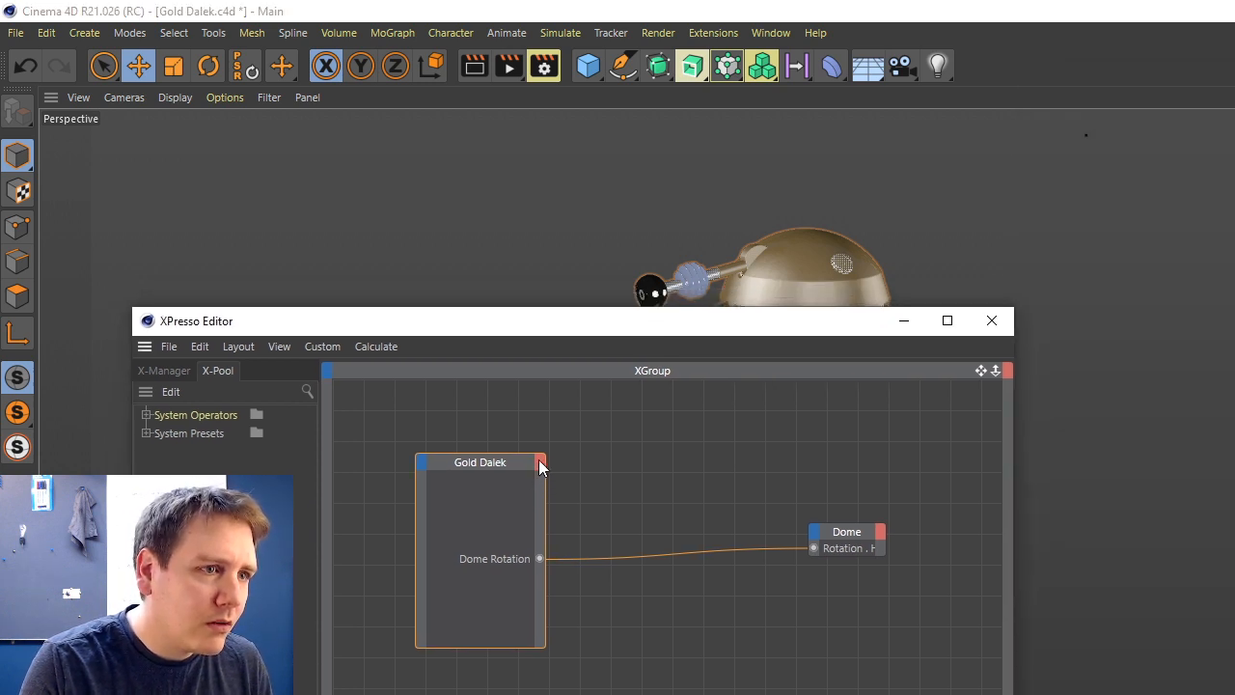
pyautogui.moveTo(1234, 463); pyautogui.dragTo(837, 618)
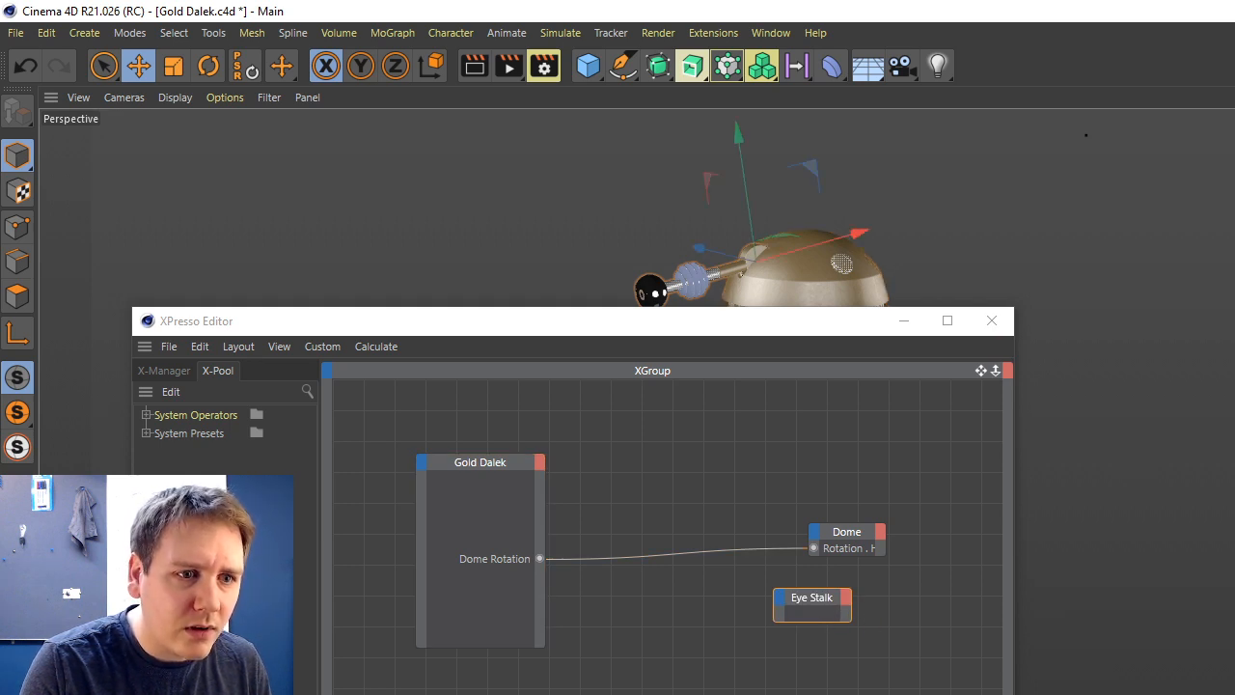
pyautogui.click(781, 597)
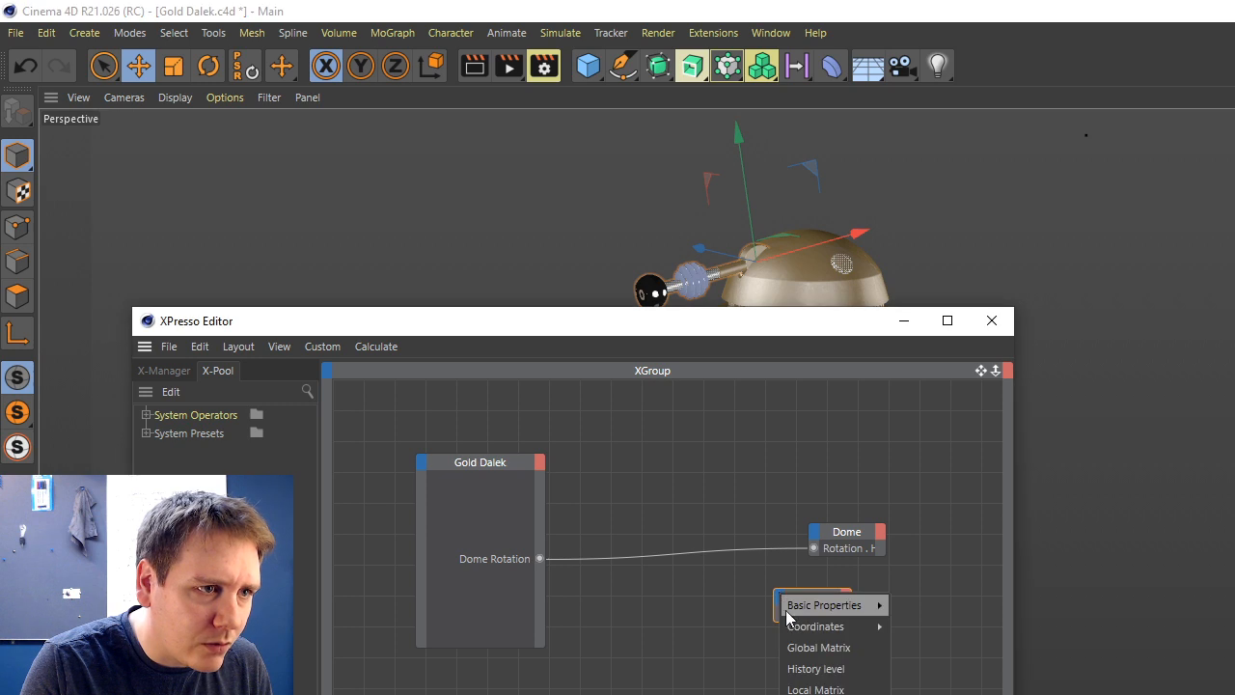
pyautogui.moveTo(808, 626)
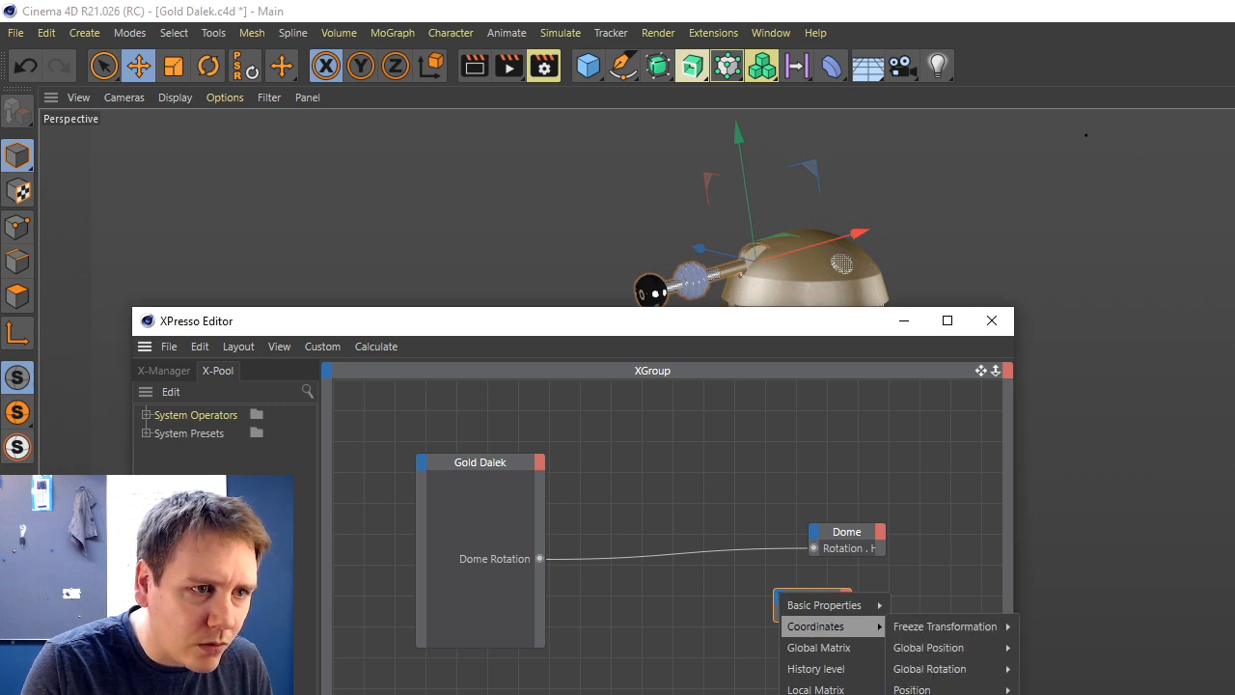
pyautogui.click(925, 692)
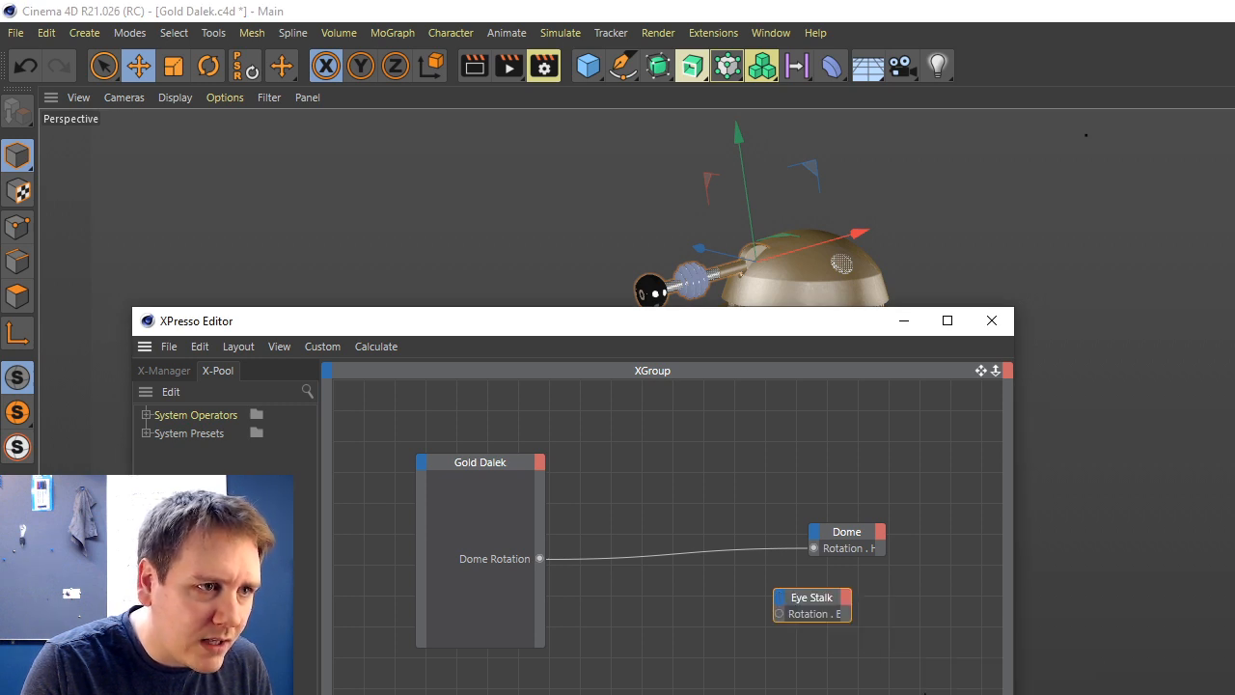
# Add an Eyestalk Up/Down output to the Gold Dalek node and connect it to the Eye Stalk's rotation input.
pyautogui.click(539, 467)
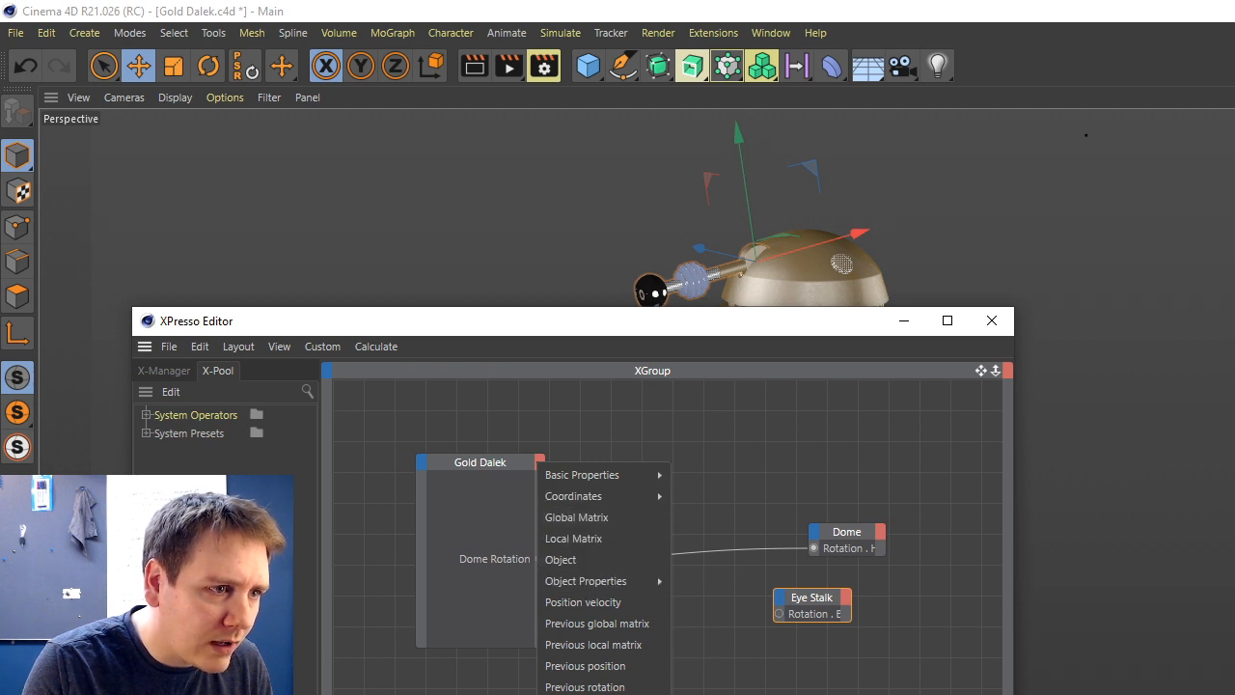
pyautogui.click(726, 693)
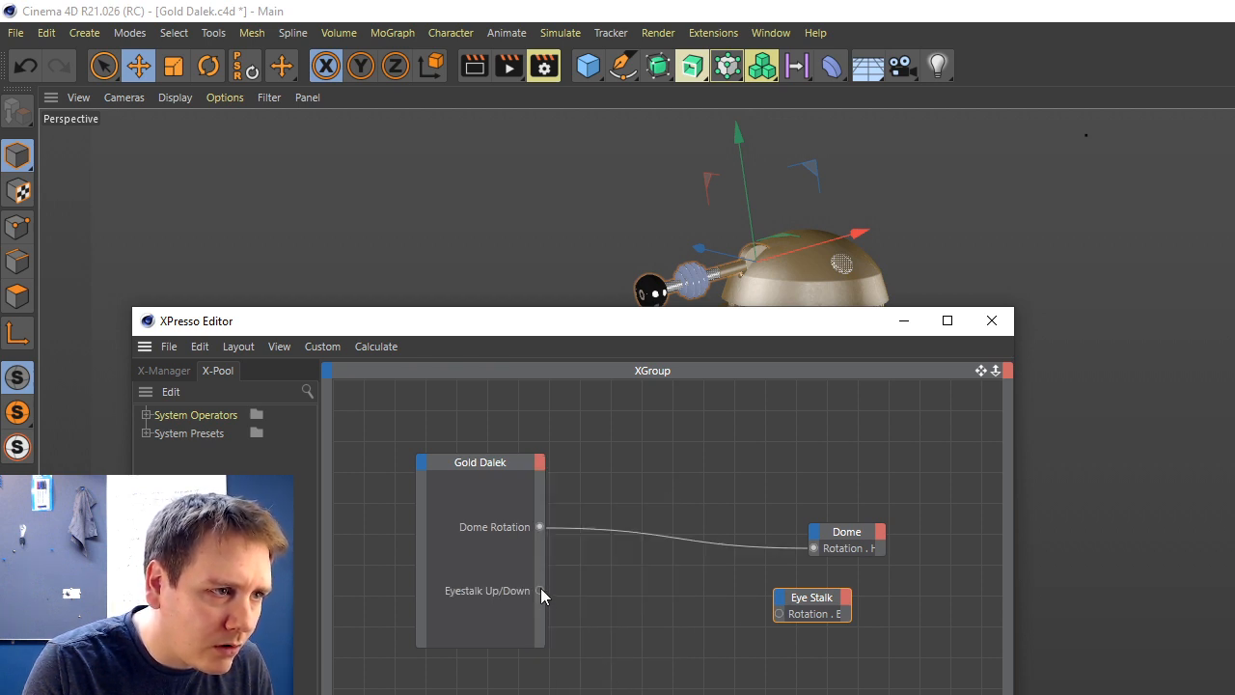
pyautogui.moveTo(540, 590); pyautogui.dragTo(780, 613)
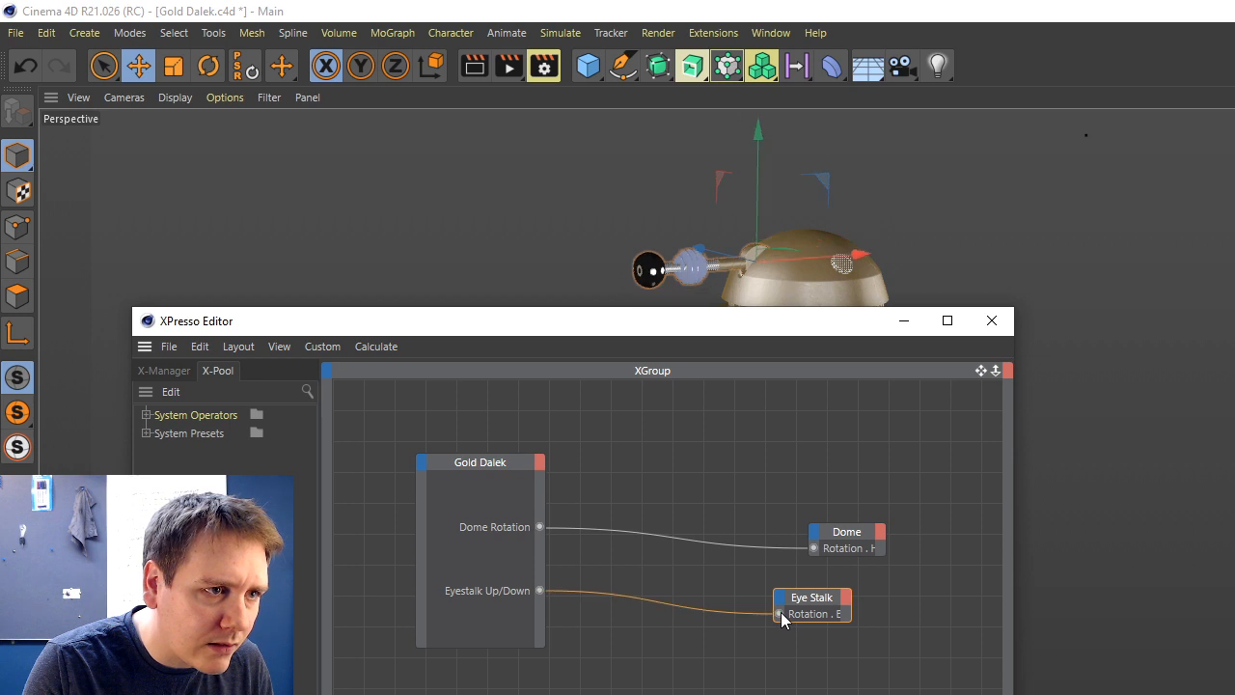
pyautogui.moveTo(839, 326); pyautogui.dragTo(841, 355)
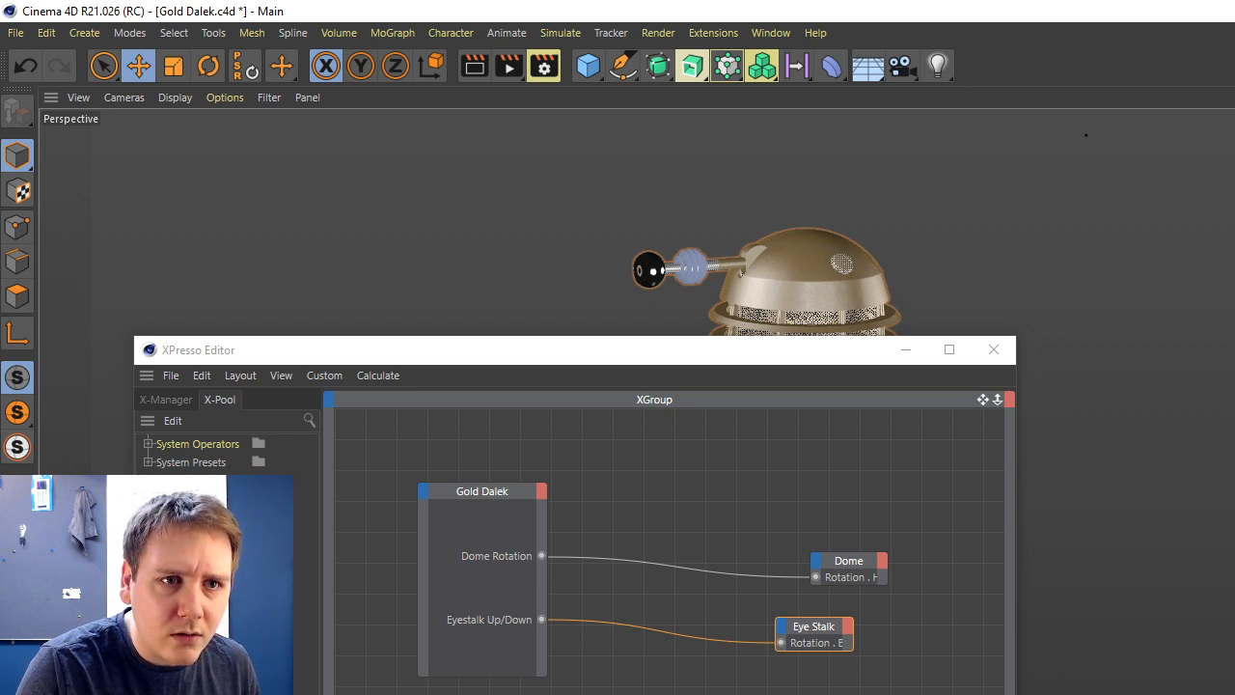
# Review the limit settings of the Eyestalk Up/Down user data entry.
pyautogui.hotkey('ctrl', 'shift', 'u')
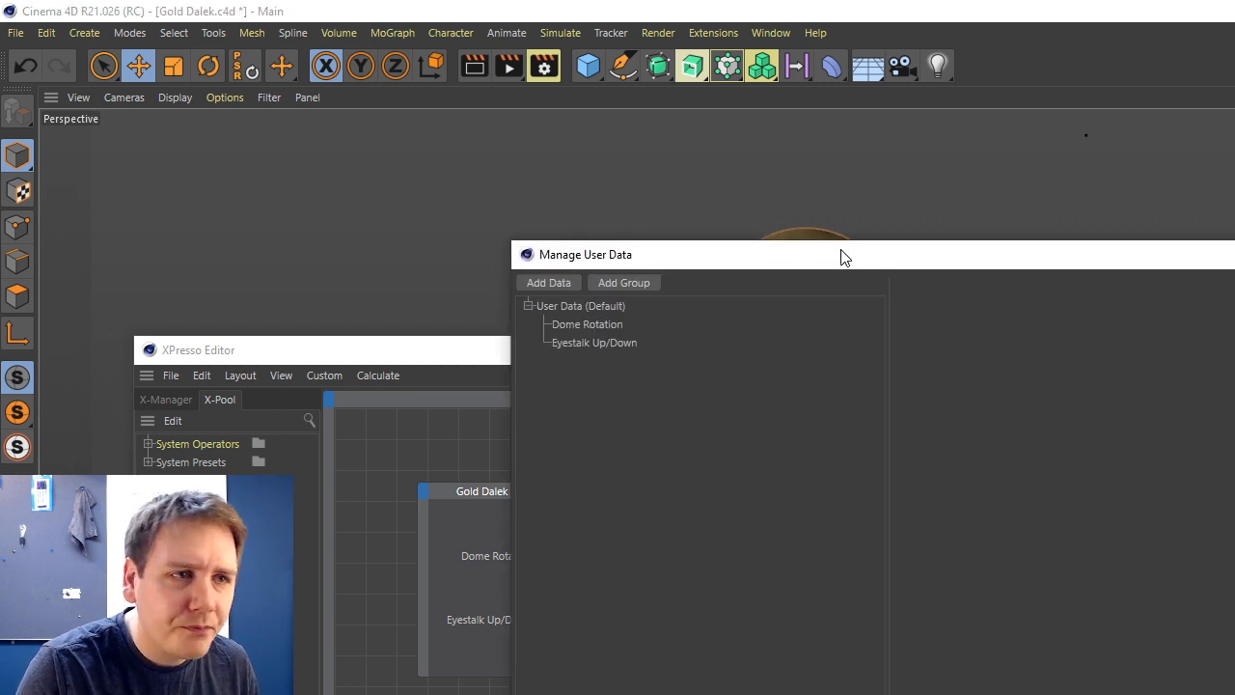
pyautogui.click(579, 342)
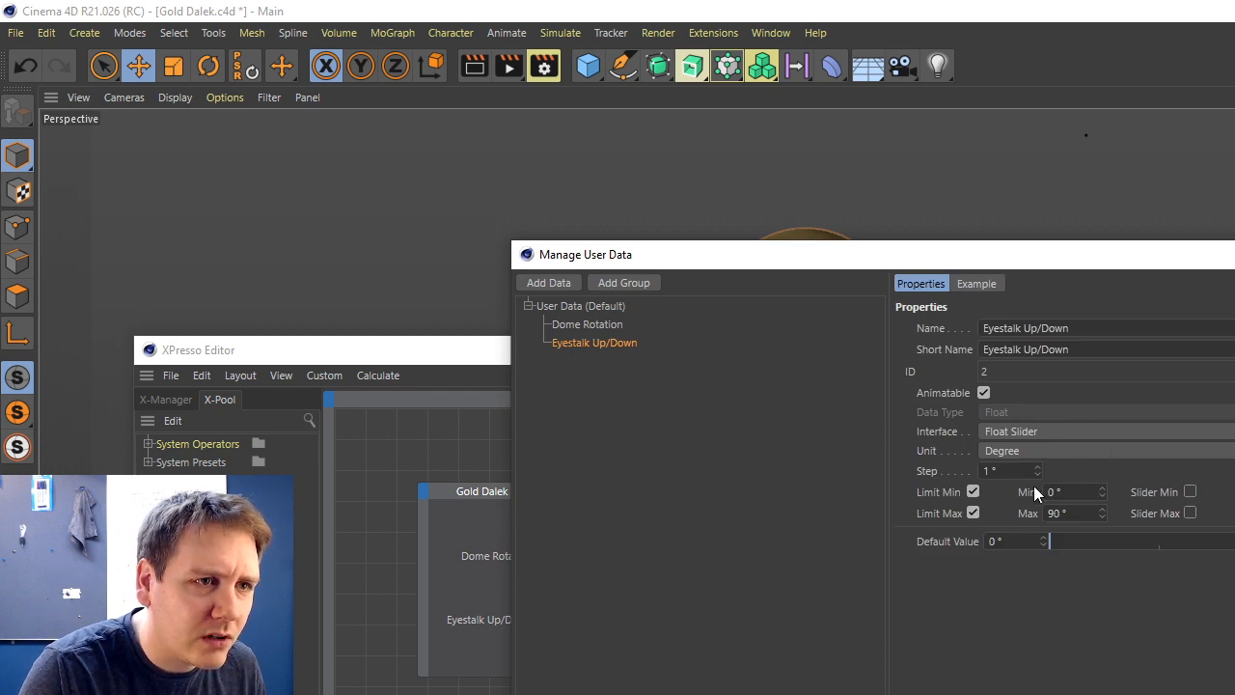
pyautogui.click(1077, 493)
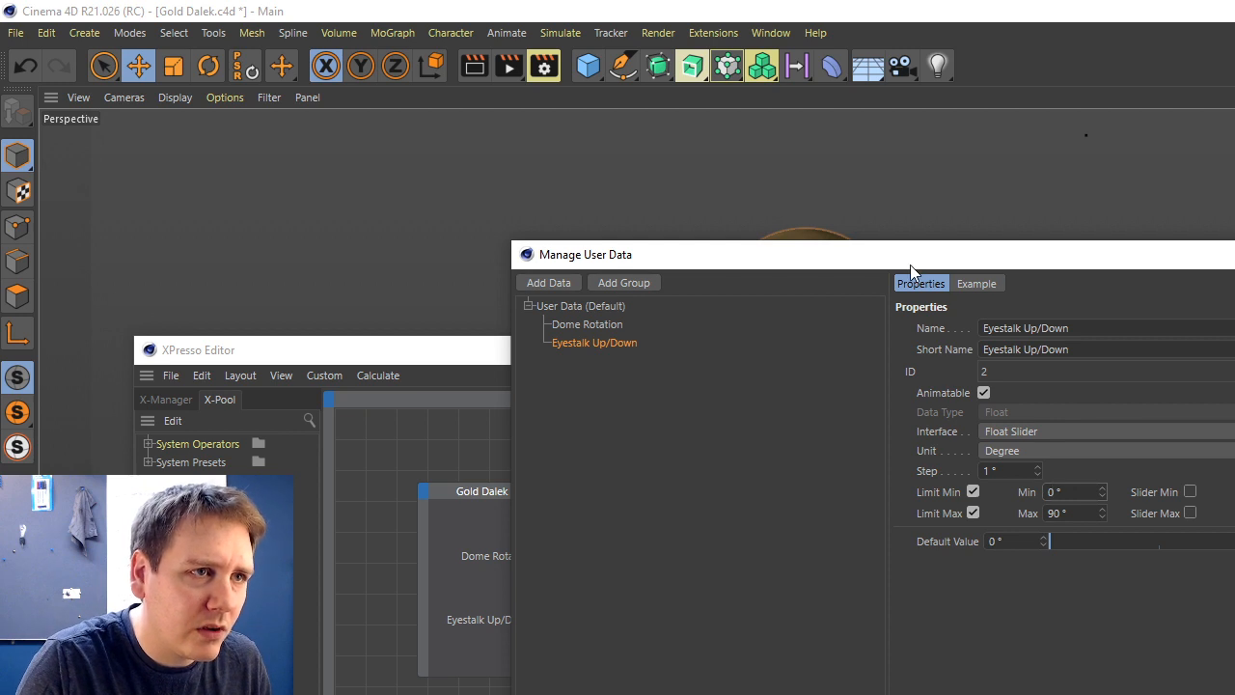
pyautogui.moveTo(913, 266); pyautogui.dragTo(1234, 451)
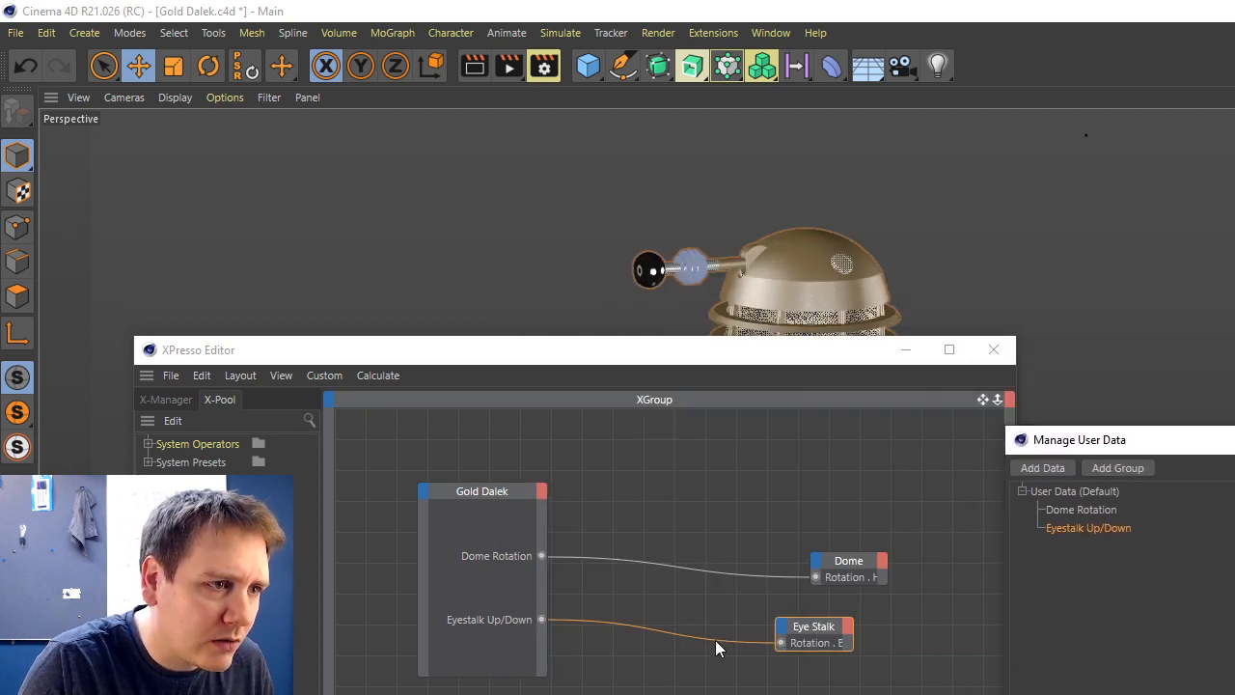
pyautogui.press('Return')
# Delete the connection from Eyestalk Up/Down to the Eye Stalk node and uncover the Dalek in the viewport.
pyautogui.click(630, 627)
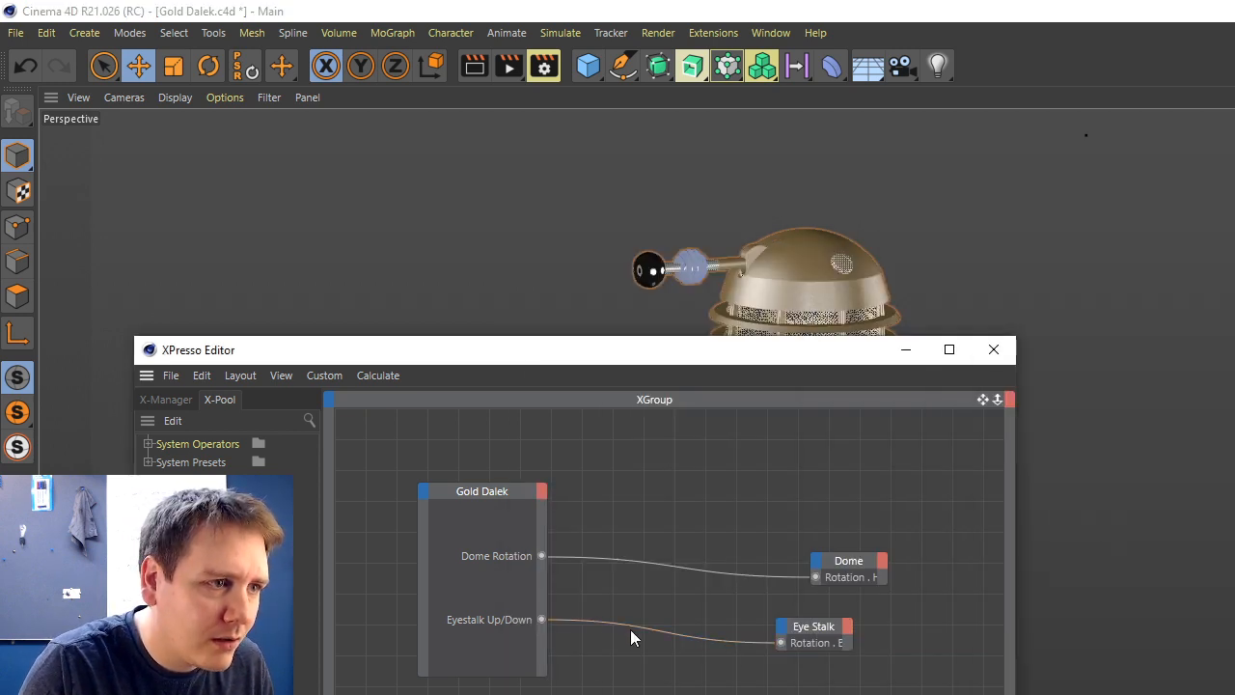
pyautogui.press('Delete')
pyautogui.moveTo(715, 361); pyautogui.dragTo(686, 500)
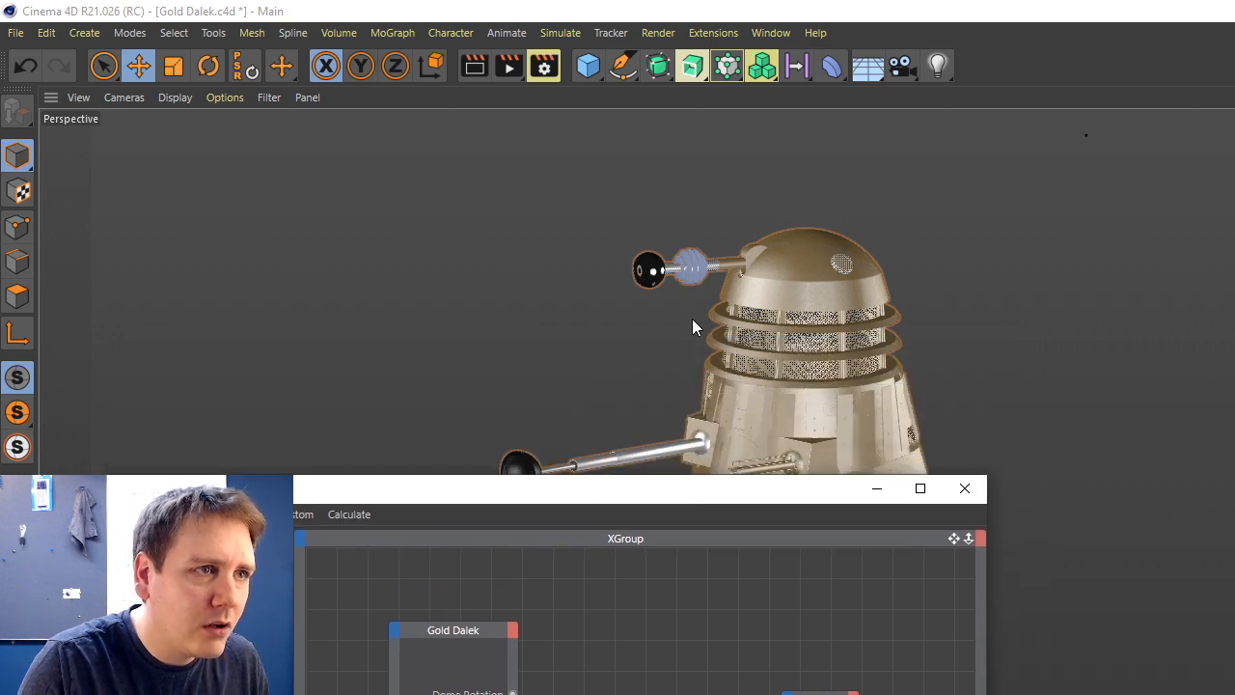
# Tilt the eyestalk downward around its pivot at the dome with the Rotate tool.
pyautogui.scroll(5, 704, 459)
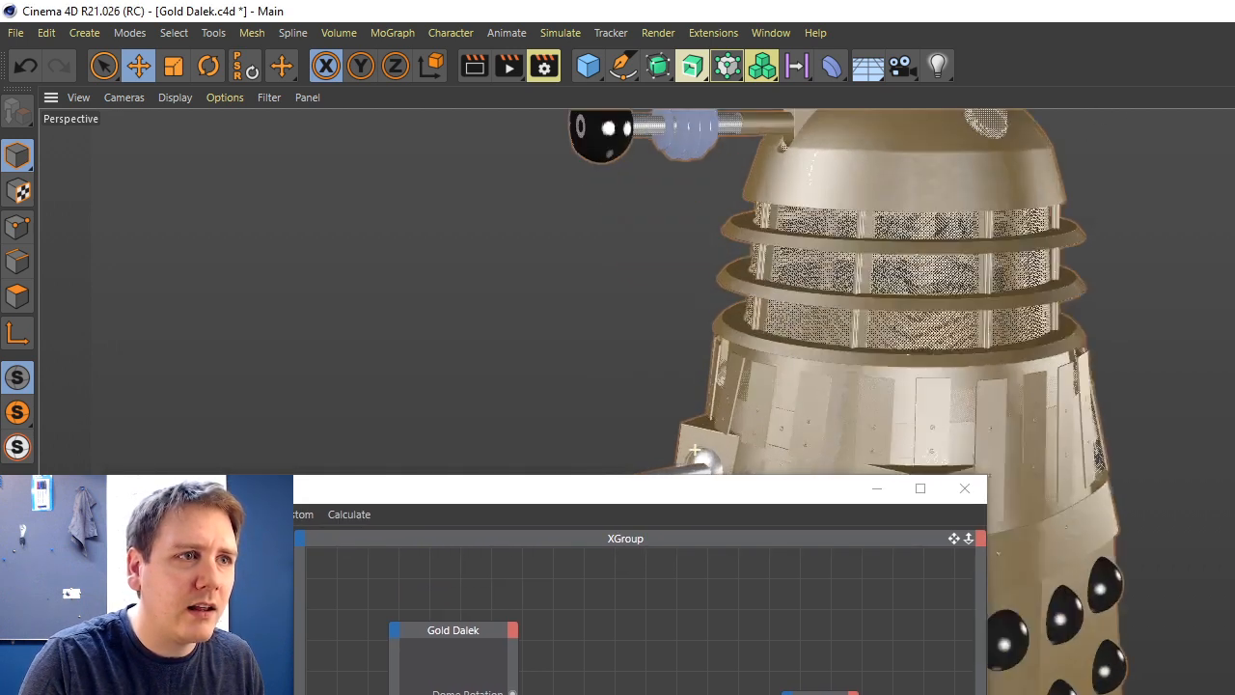
pyautogui.keyDown('alt'); pyautogui.moveTo(694, 449); pyautogui.dragTo(603, 655, button='middle'); pyautogui.keyUp('alt')
pyautogui.keyDown('alt'); pyautogui.moveTo(694, 450); pyautogui.dragTo(820, 450, button='right'); pyautogui.keyUp('alt')
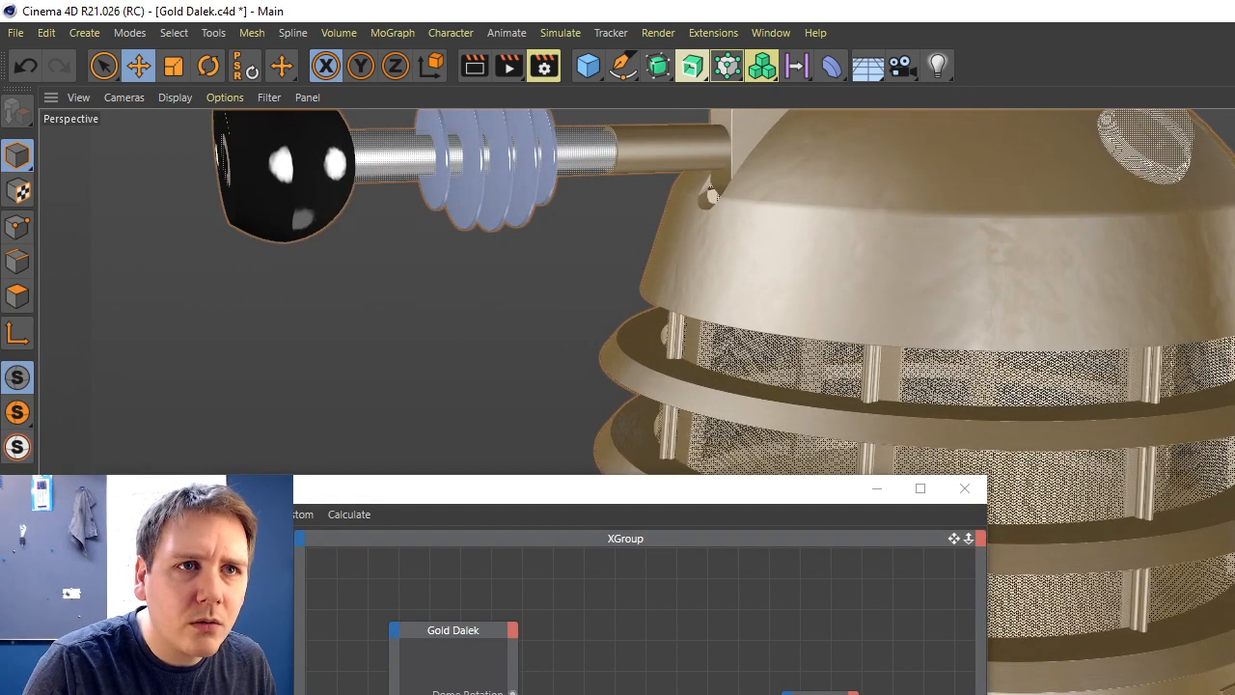
pyautogui.click(217, 67)
pyautogui.scroll(2, 694, 449)
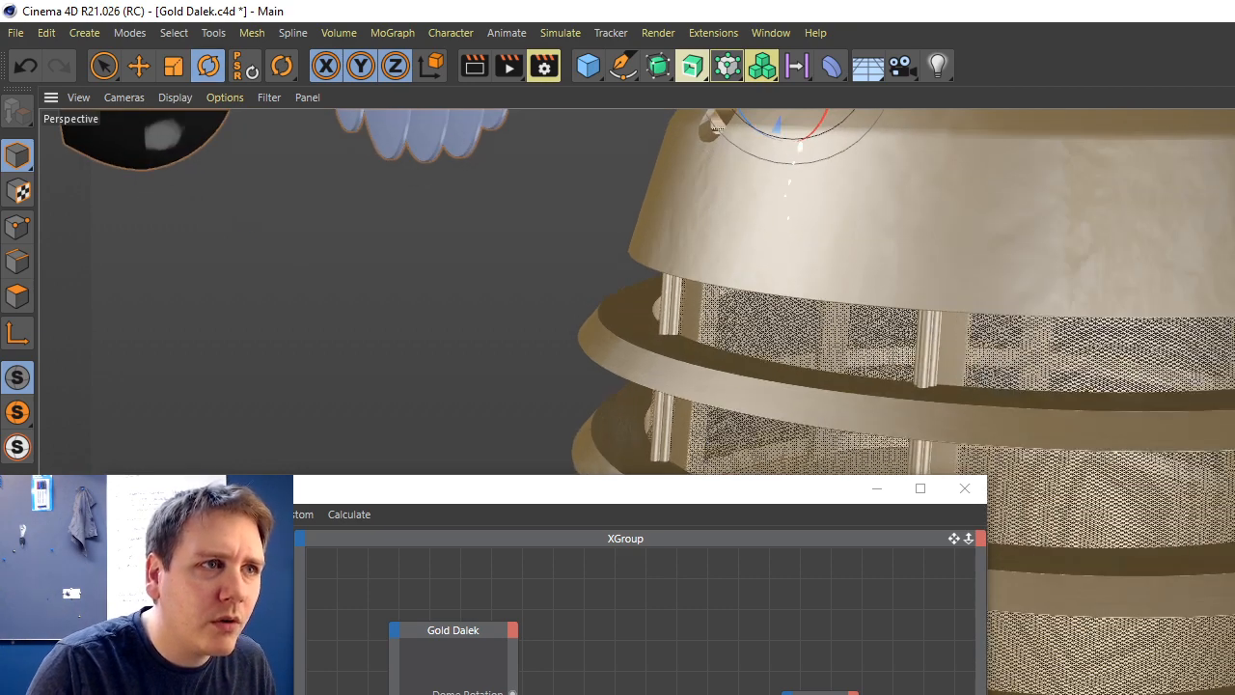
pyautogui.scroll(2, 695, 449)
pyautogui.scroll(3, 786, 162)
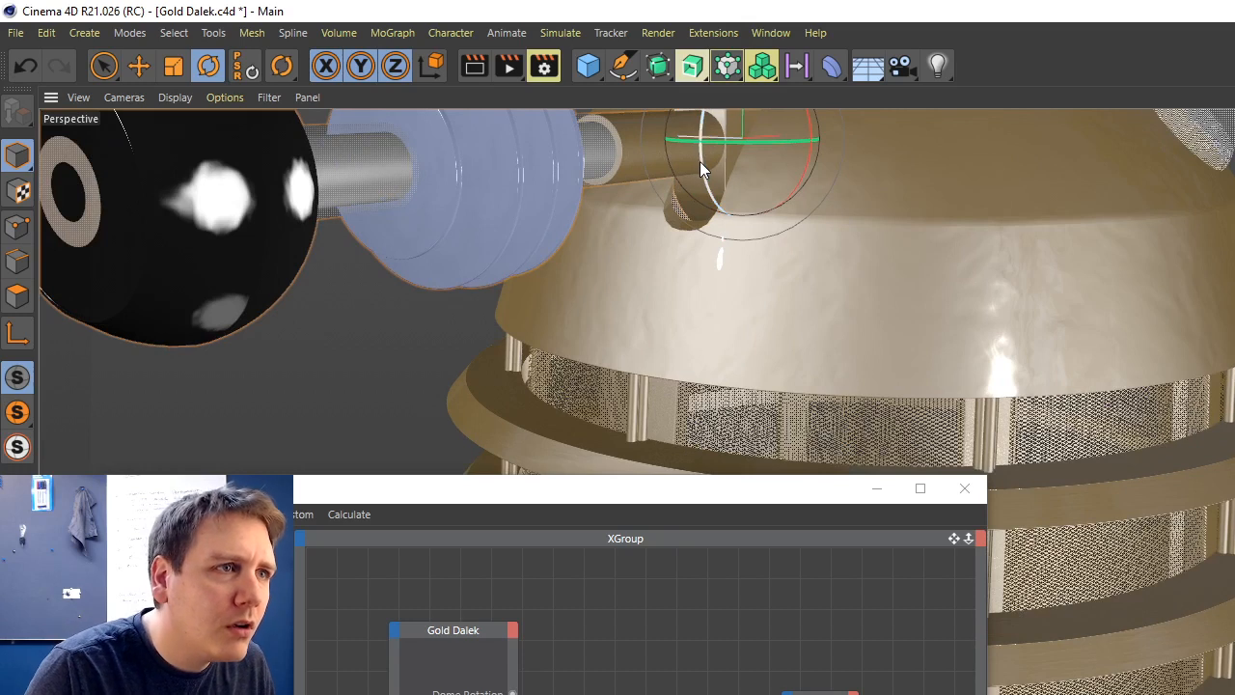
pyautogui.moveTo(700, 161); pyautogui.dragTo(698, 194)
# Minimize the XPresso Editor and rotate the eyestalk slightly further down, checking its clearance against the dome.
pyautogui.scroll(5, 689, 196)
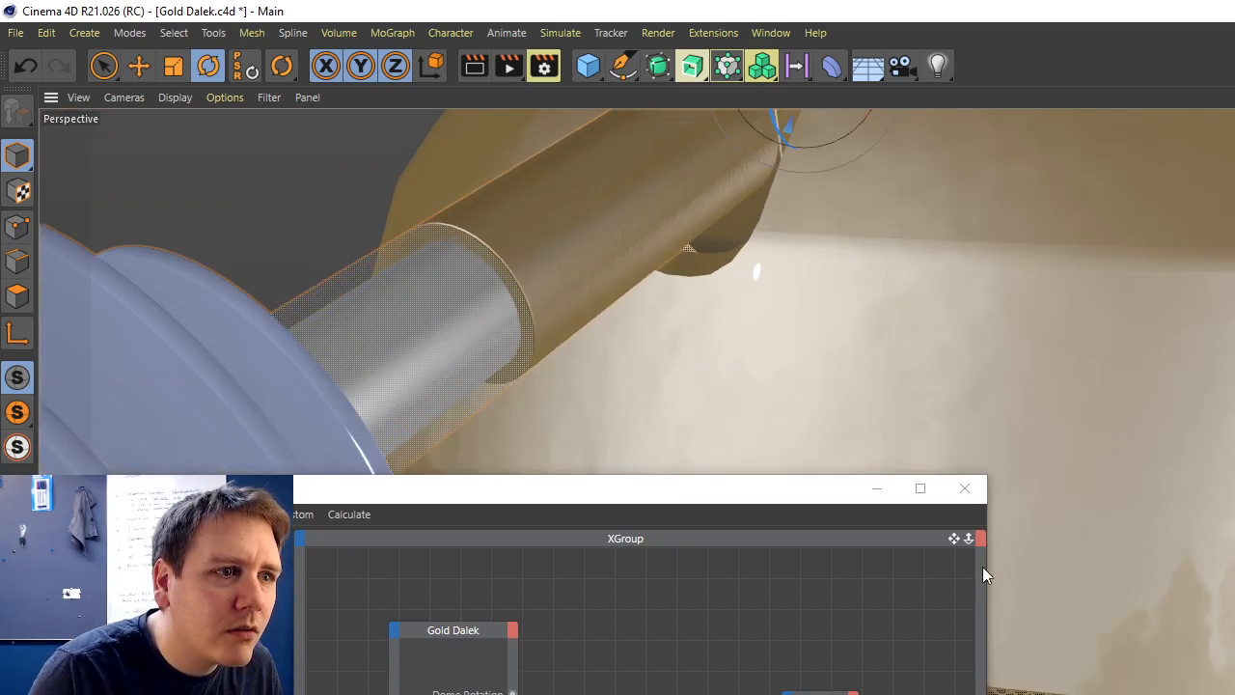
pyautogui.click(880, 490)
pyautogui.keyDown('alt'); pyautogui.moveTo(1161, 303); pyautogui.dragTo(1187, 145); pyautogui.keyUp('alt')
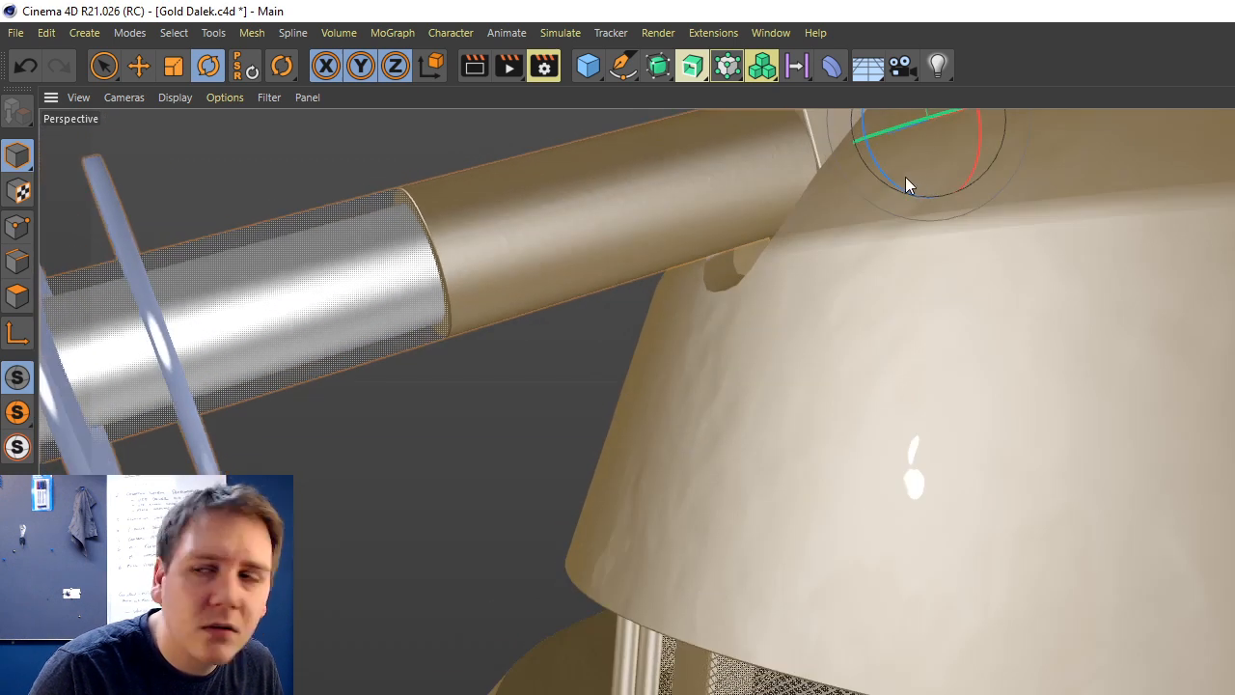
pyautogui.moveTo(881, 166); pyautogui.dragTo(884, 174)
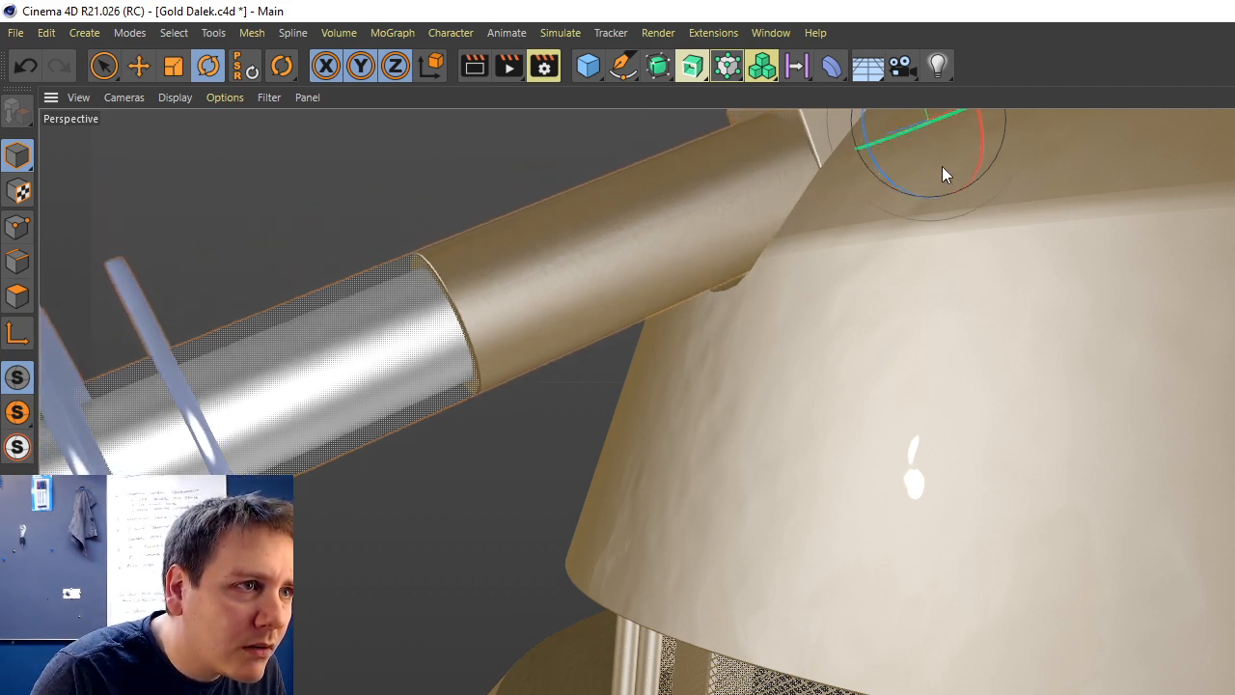
pyautogui.keyDown('alt'); pyautogui.moveTo(738, 507); pyautogui.dragTo(694, 449); pyautogui.keyUp('alt')
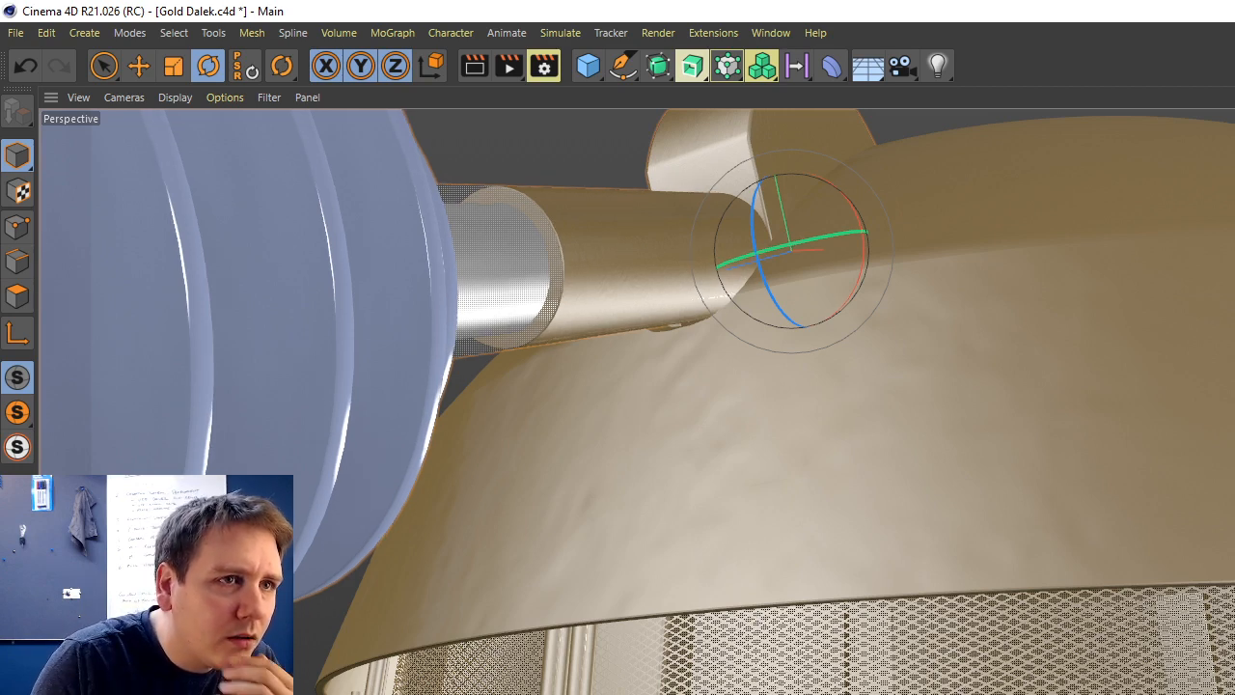
pyautogui.keyDown('alt'); pyautogui.moveTo(694, 446); pyautogui.dragTo(693, 449); pyautogui.keyUp('alt')
pyautogui.scroll(-6, 695, 447)
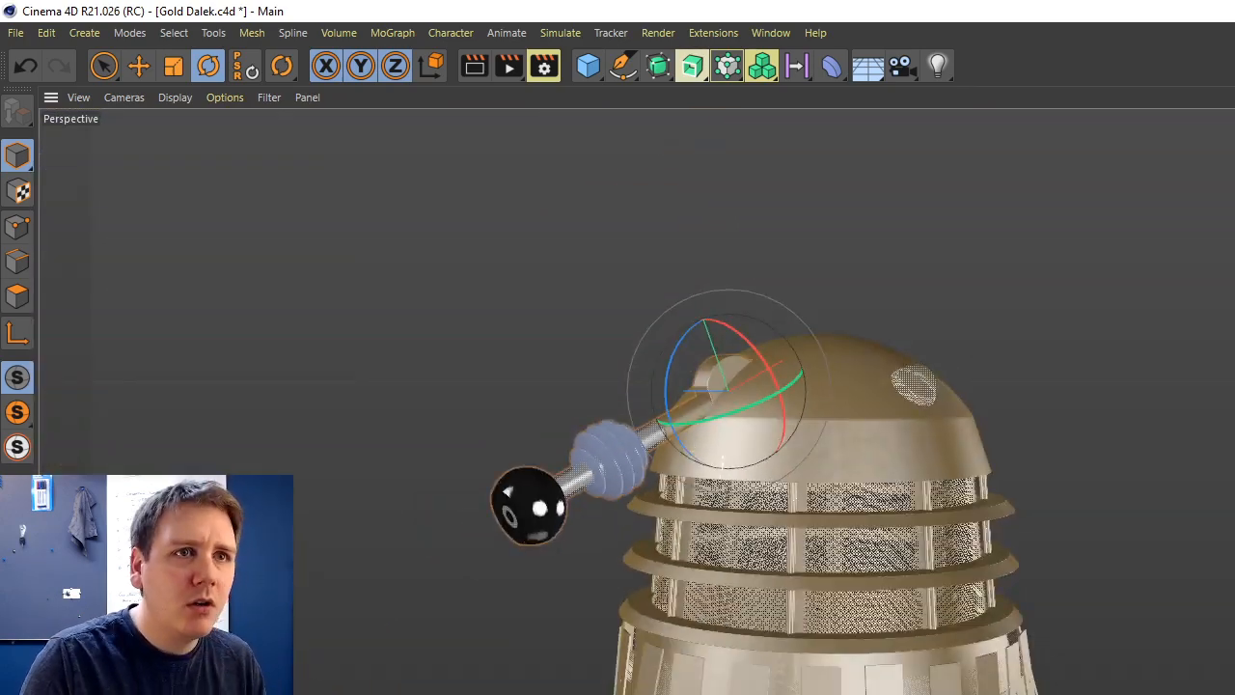
pyautogui.keyDown('alt'); pyautogui.moveTo(695, 446); pyautogui.dragTo(674, 389, button='middle'); pyautogui.keyUp('alt')
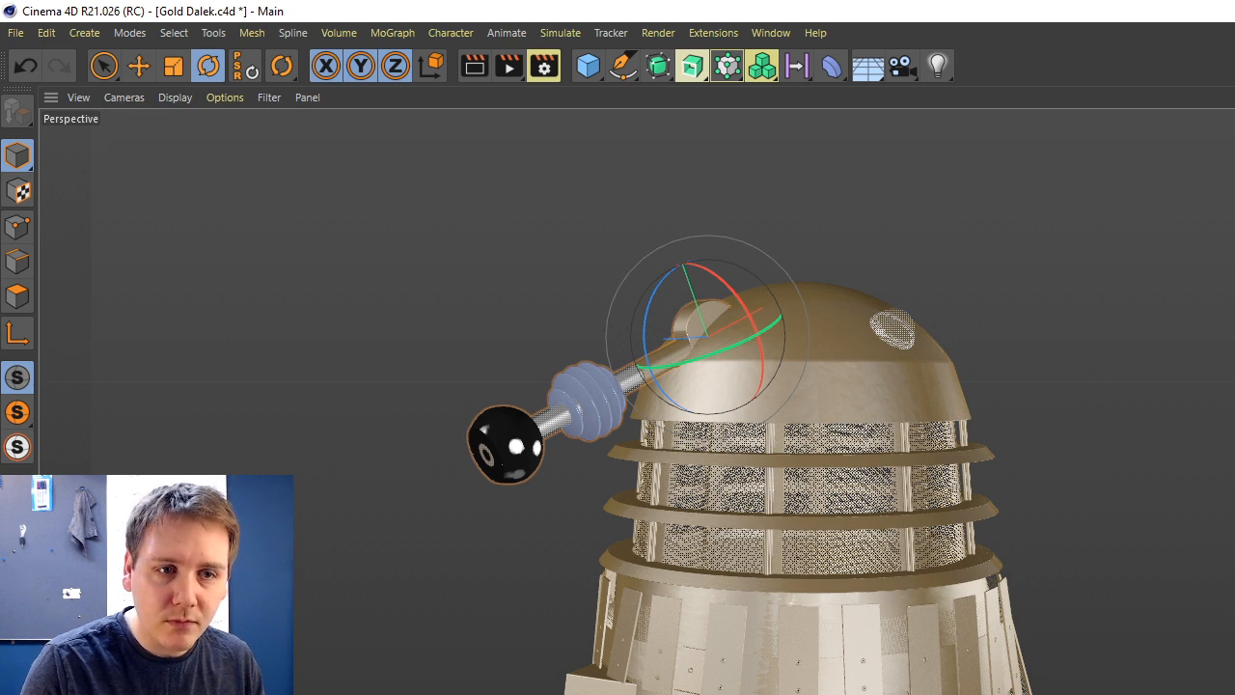
# Set the minimum limit of the Eyestalk Up/Down user data to -24° and confirm the user data changes.
pyautogui.hotkey('ctrl', 'shift', 'a')
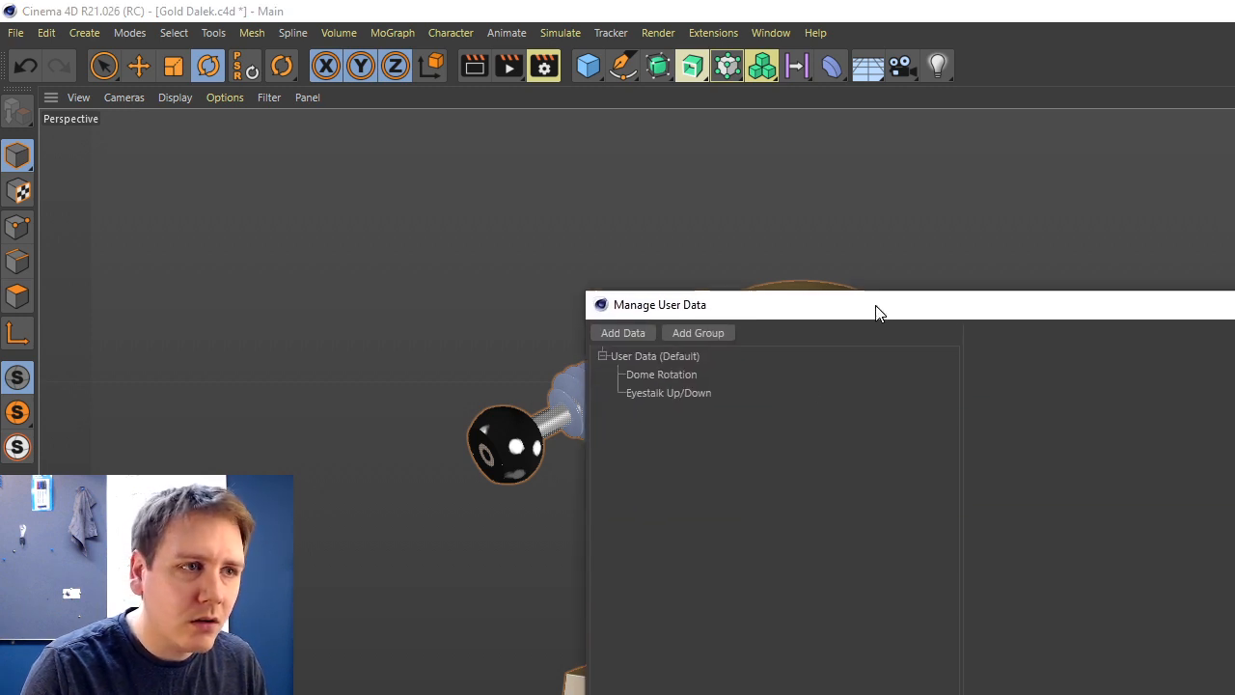
pyautogui.click(680, 393)
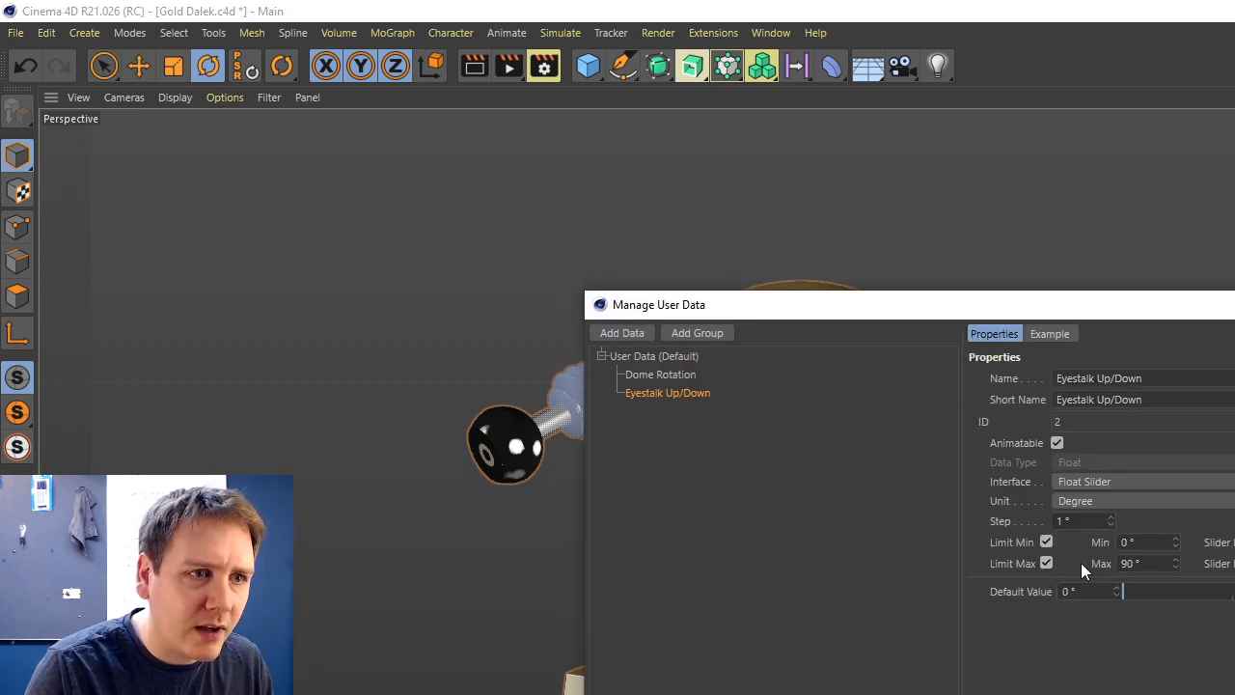
pyautogui.click(1132, 541)
pyautogui.write('-24')
pyautogui.press('Return')
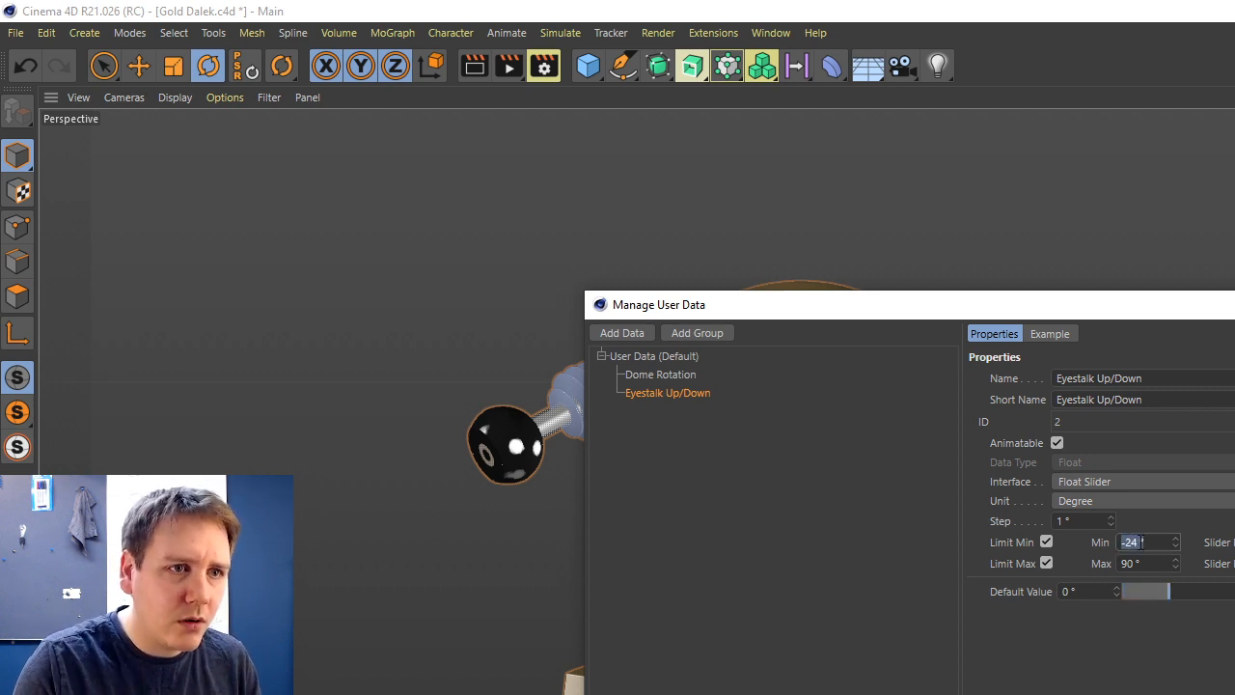
pyautogui.press('Return')
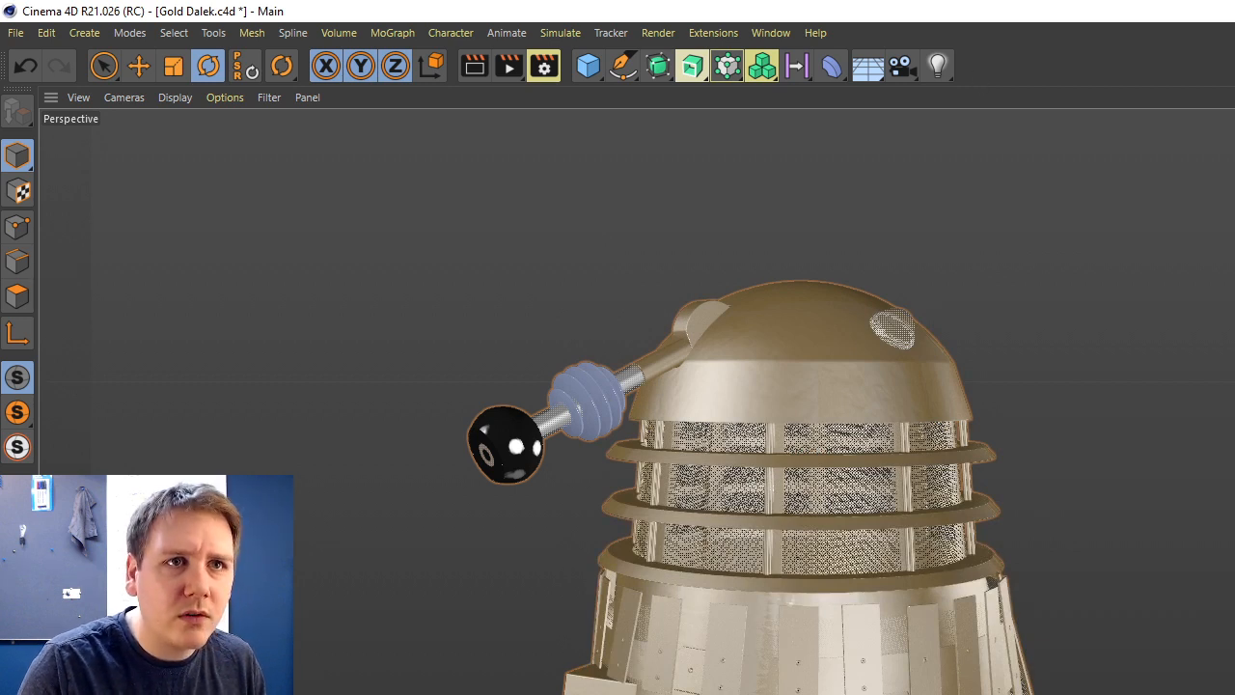
# Reconnect the Gold Dalek node's Eyestalk Up/Down output to the Eye Stalk node's Rotation . B input and uncover the Dalek.
pyautogui.moveTo(734, 500); pyautogui.dragTo(933, 209)
pyautogui.moveTo(713, 466); pyautogui.dragTo(1064, 467)
pyautogui.moveTo(1020, 410); pyautogui.dragTo(1023, 388)
pyautogui.moveTo(1018, 464); pyautogui.dragTo(1022, 451)
pyautogui.moveTo(1057, 405); pyautogui.dragTo(1101, 403)
pyautogui.click(1075, 197)
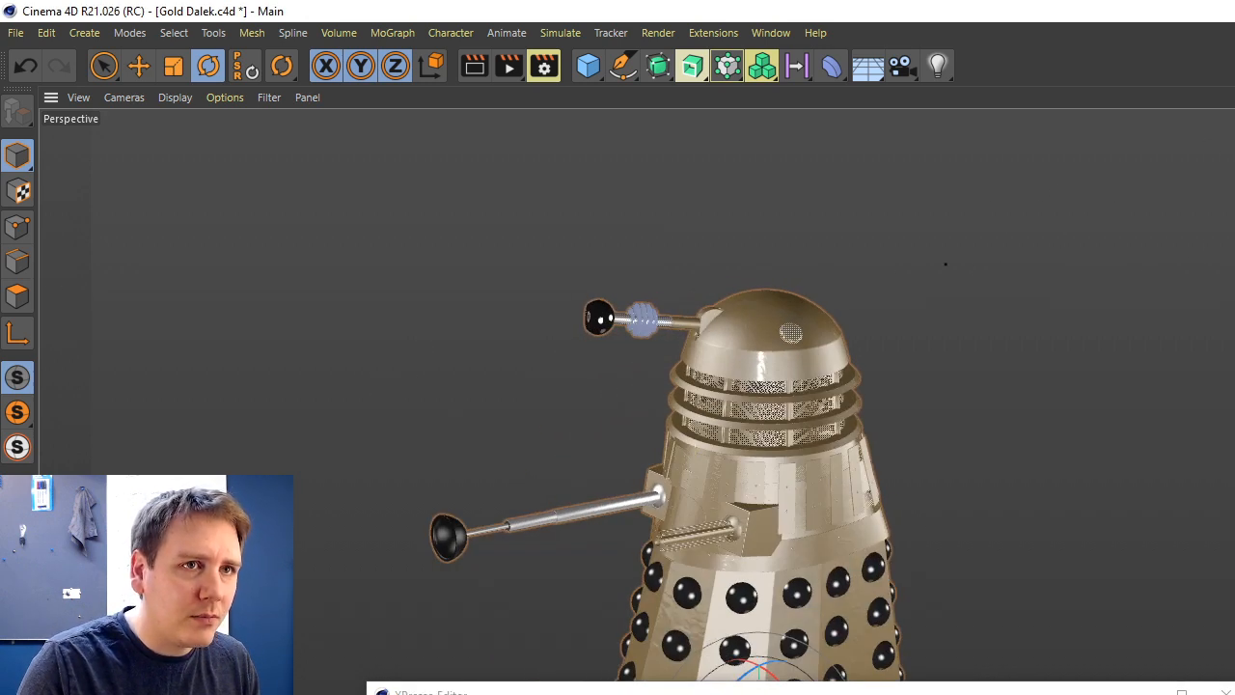
# View the Static Dalek 2.c4d project, return to Gold Dalek.c4d and view the Dalek from the front for comparison.
pyautogui.click(772, 35)
pyautogui.click(804, 571)
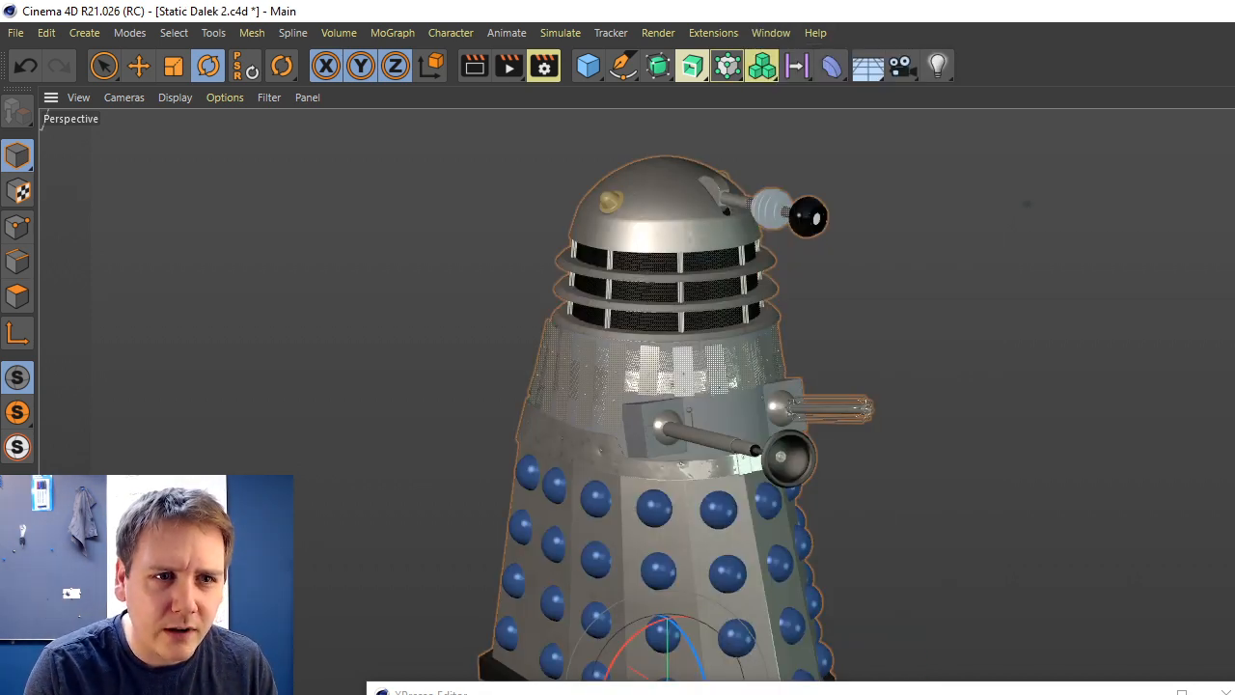
pyautogui.click(772, 33)
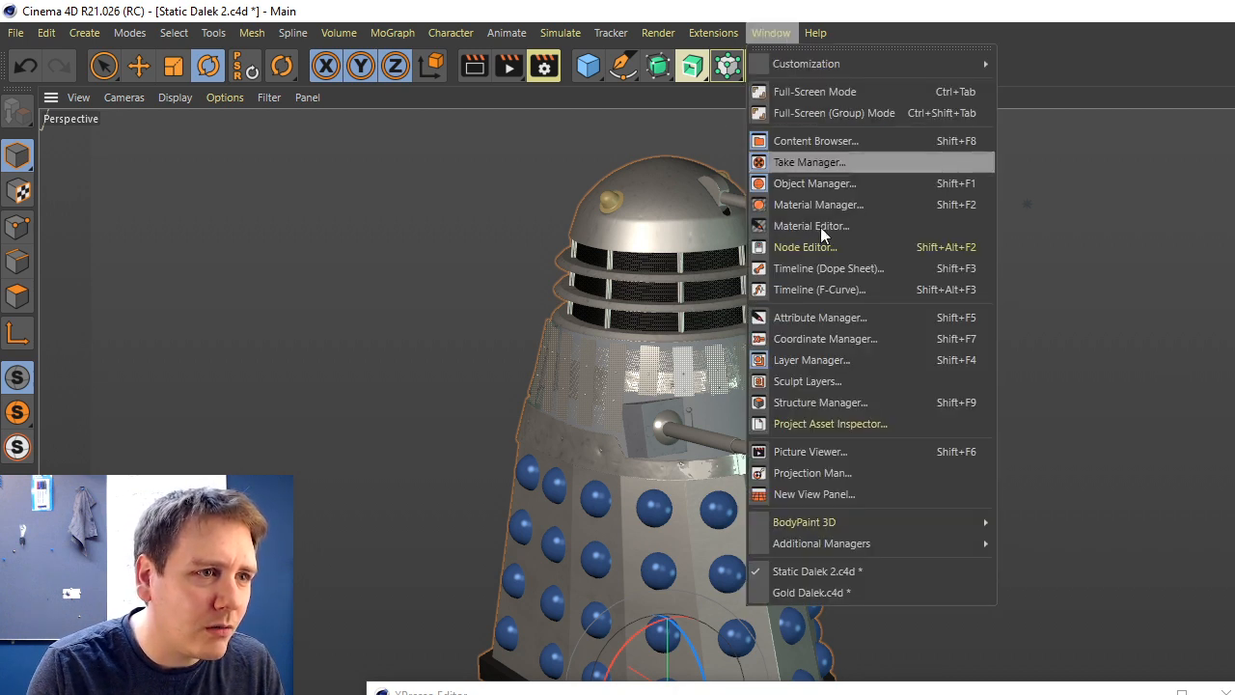
pyautogui.click(893, 589)
pyautogui.keyDown('alt'); pyautogui.moveTo(811, 405); pyautogui.dragTo(979, 381); pyautogui.keyUp('alt')
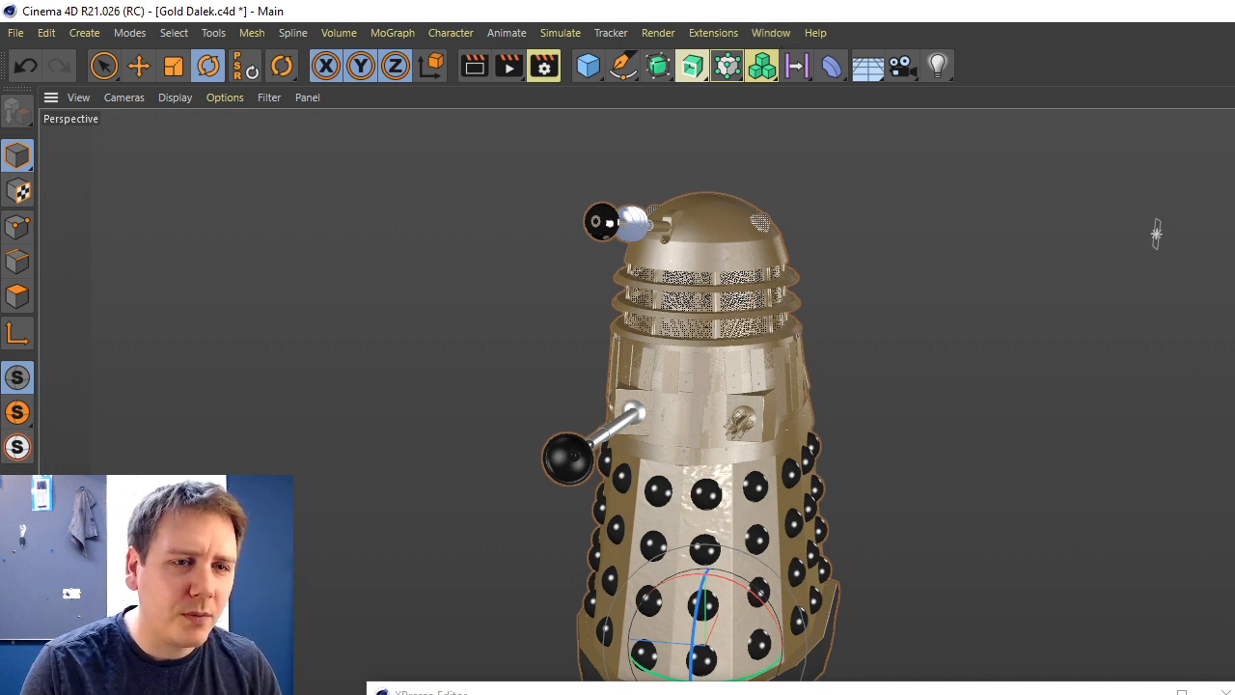
# Switch to Static Dalek 2.c4d and examine the light on its dome up close.
pyautogui.click(771, 33)
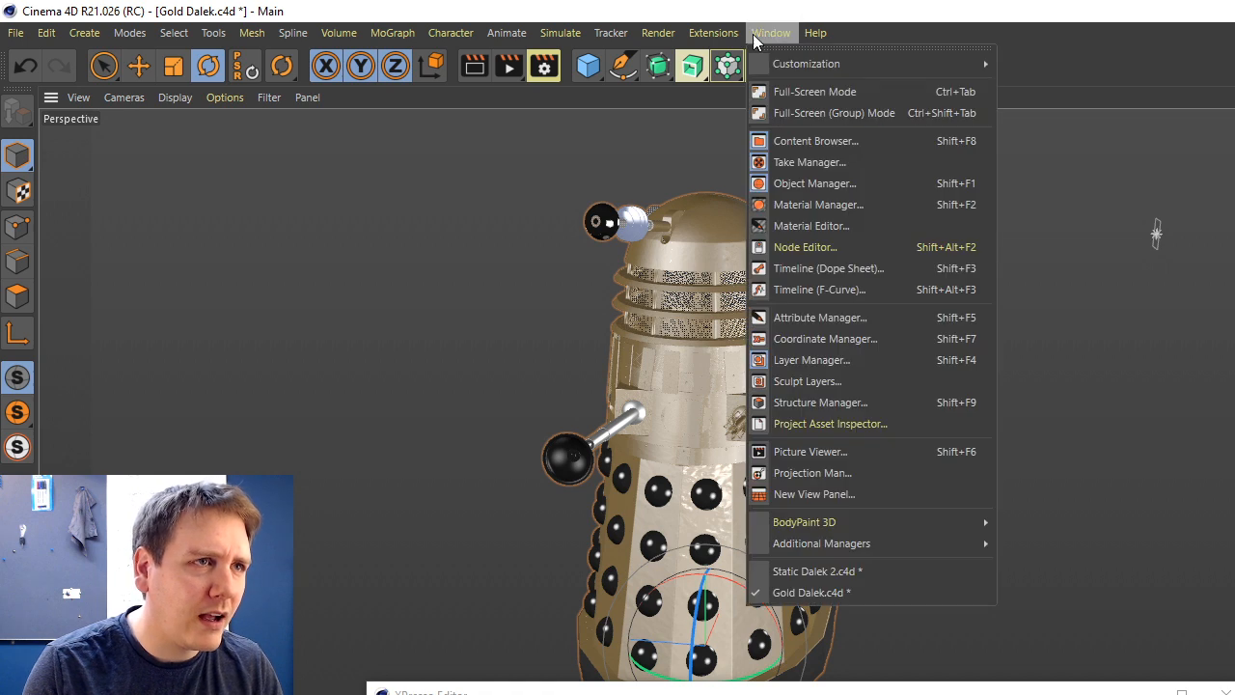
pyautogui.click(823, 577)
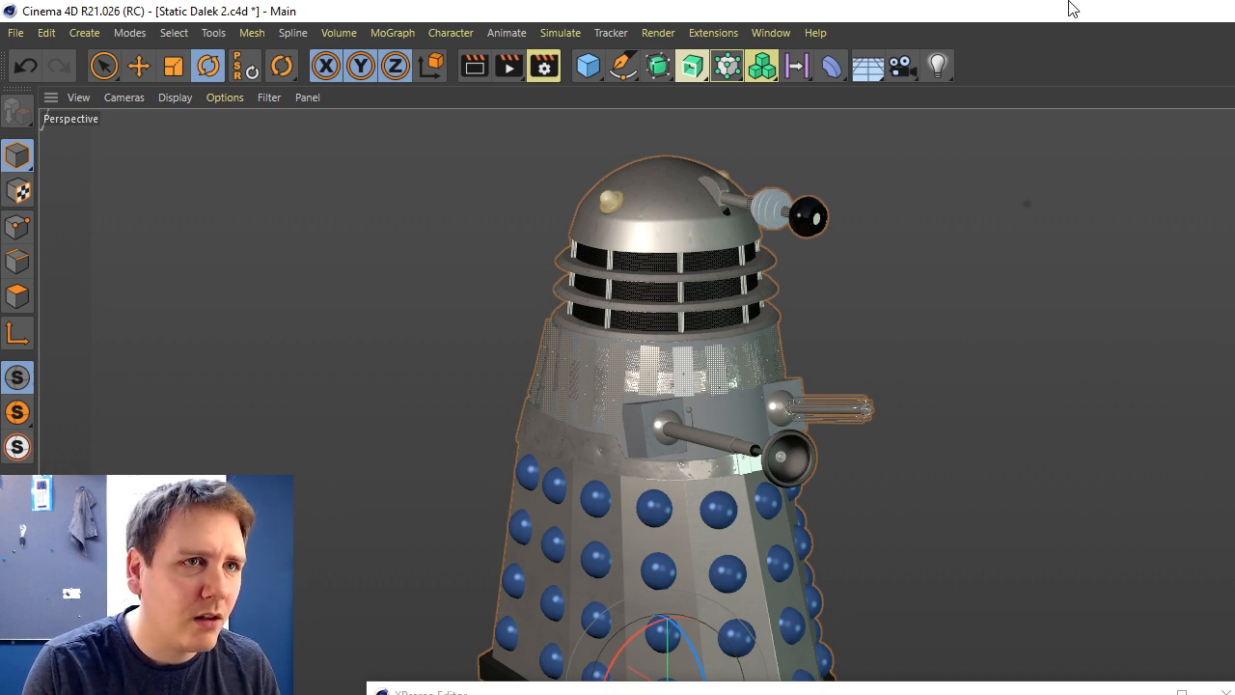
pyautogui.keyDown('alt'); pyautogui.moveTo(688, 447); pyautogui.dragTo(707, 449, button='middle'); pyautogui.keyUp('alt')
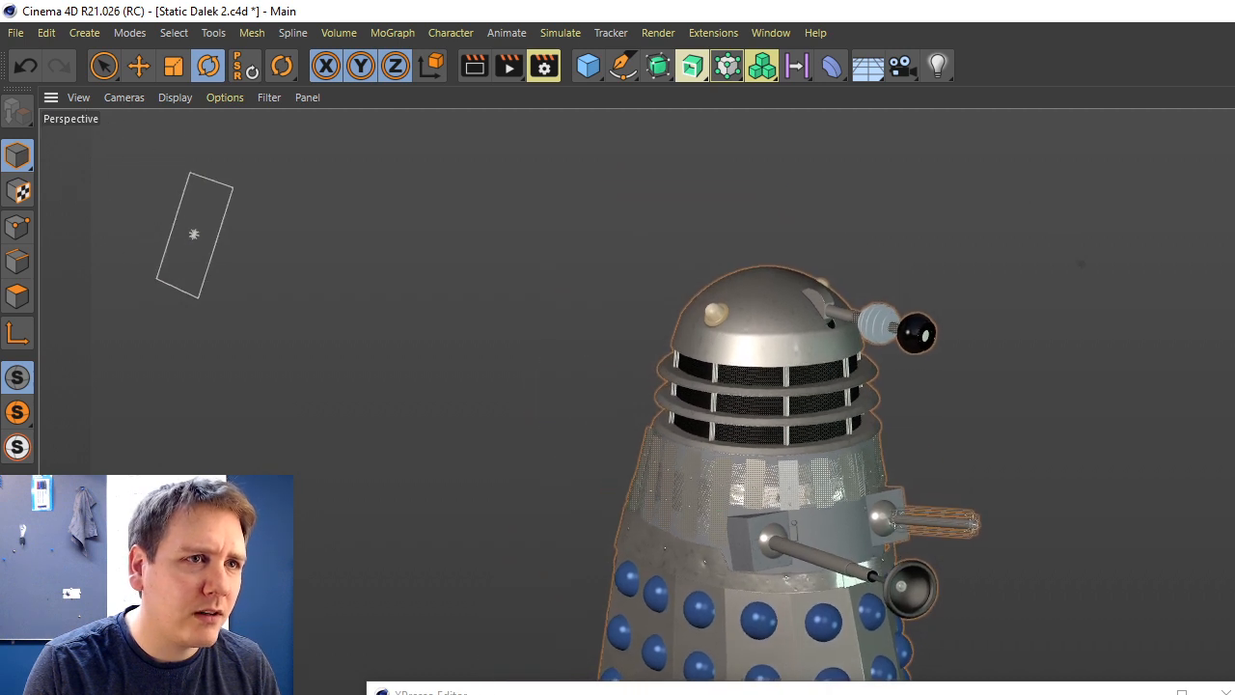
pyautogui.scroll(5, 694, 448)
pyautogui.scroll(5, 695, 449)
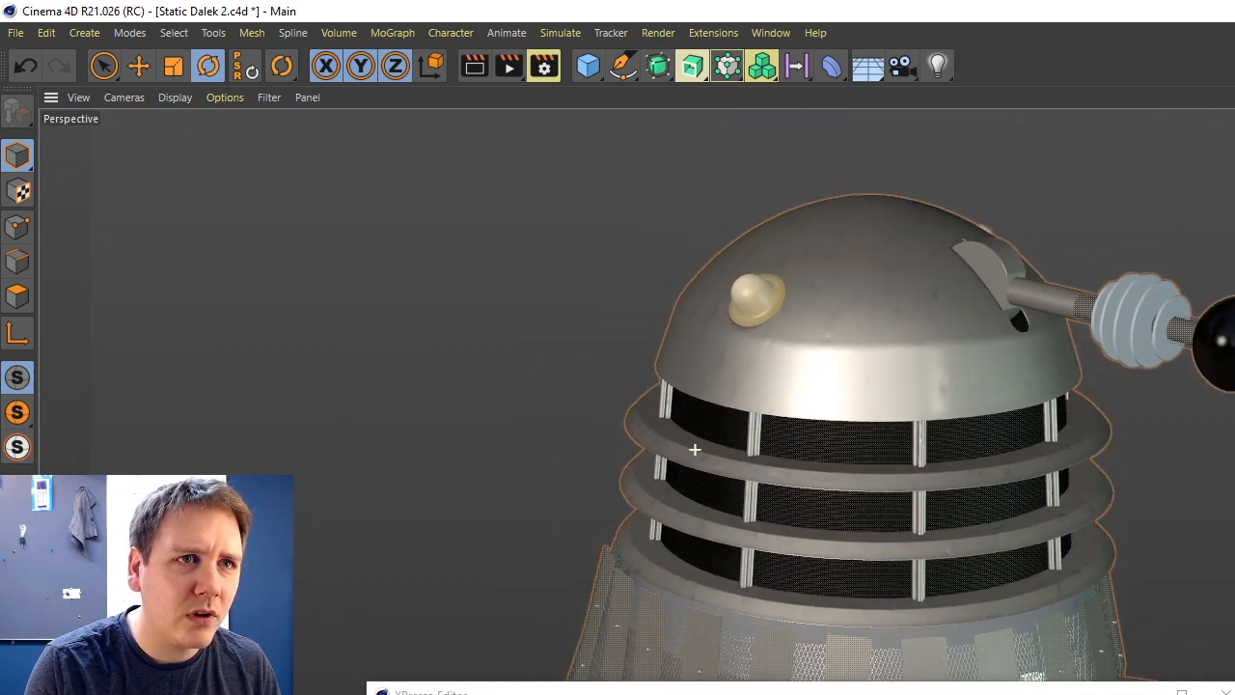
pyautogui.scroll(2, 694, 448)
pyautogui.keyDown('alt'); pyautogui.moveTo(694, 449); pyautogui.dragTo(694, 448); pyautogui.keyUp('alt')
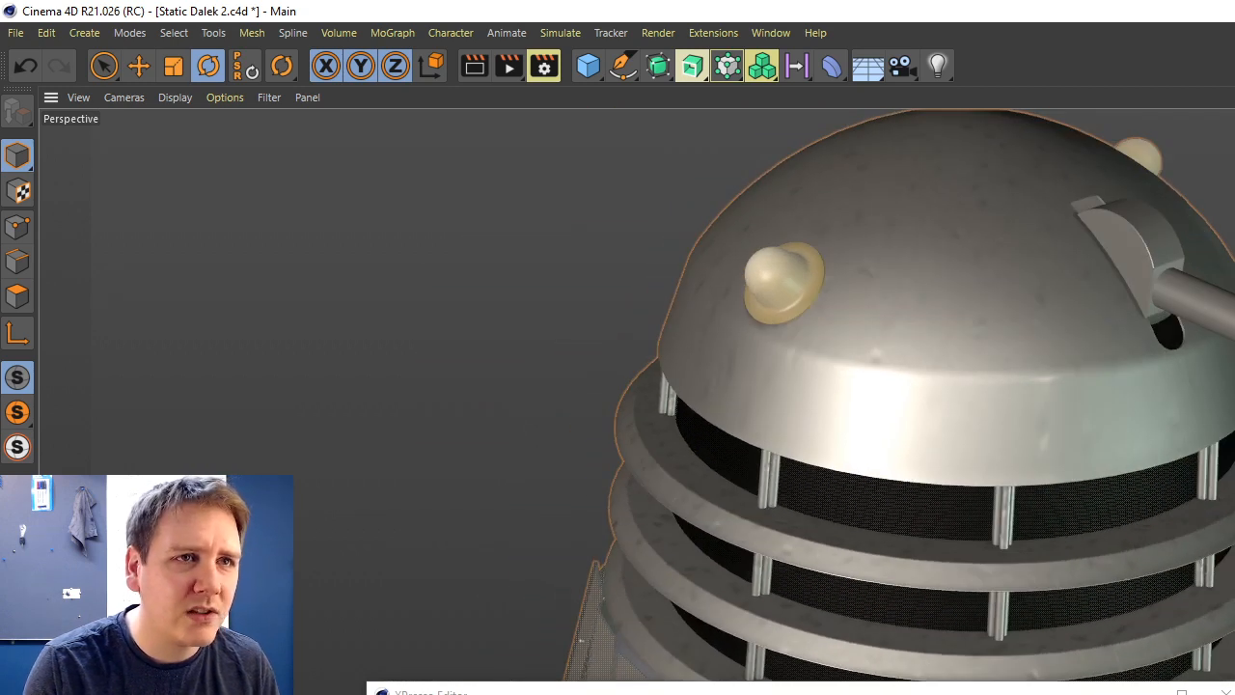
pyautogui.scroll(3, 695, 448)
pyautogui.keyDown('alt'); pyautogui.moveTo(695, 449); pyautogui.dragTo(676, 481, button='middle'); pyautogui.keyUp('alt')
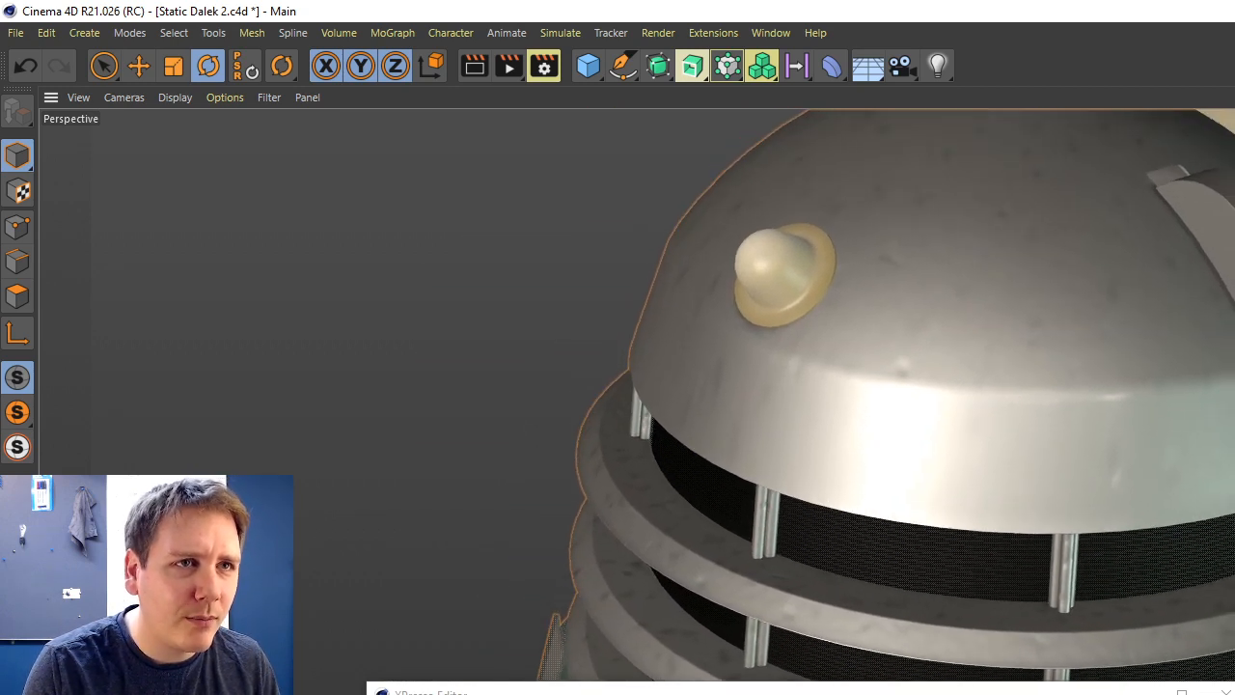
pyautogui.keyDown('alt'); pyautogui.moveTo(695, 449); pyautogui.dragTo(676, 461); pyautogui.keyUp('alt')
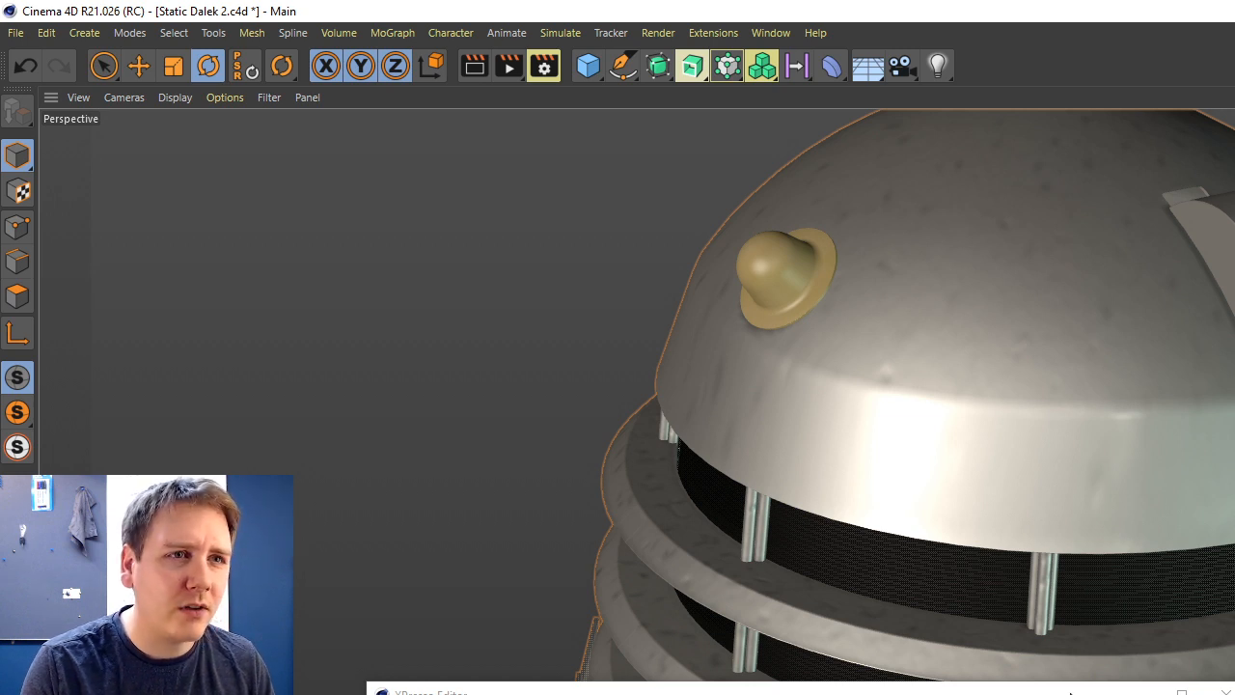
pyautogui.keyDown('alt'); pyautogui.moveTo(694, 450); pyautogui.dragTo(694, 449); pyautogui.keyUp('alt')
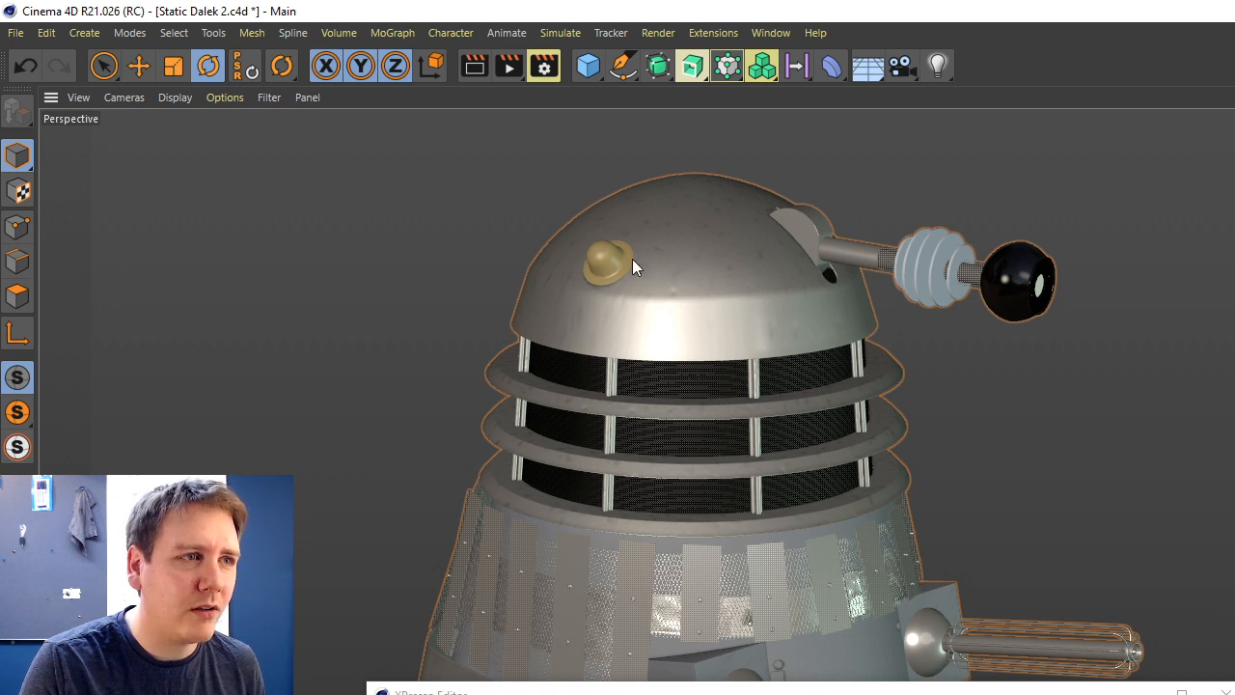
# Return to Gold Dalek.c4d and examine the mesh-covered dome light up close from several angles.
pyautogui.click(771, 32)
pyautogui.click(832, 591)
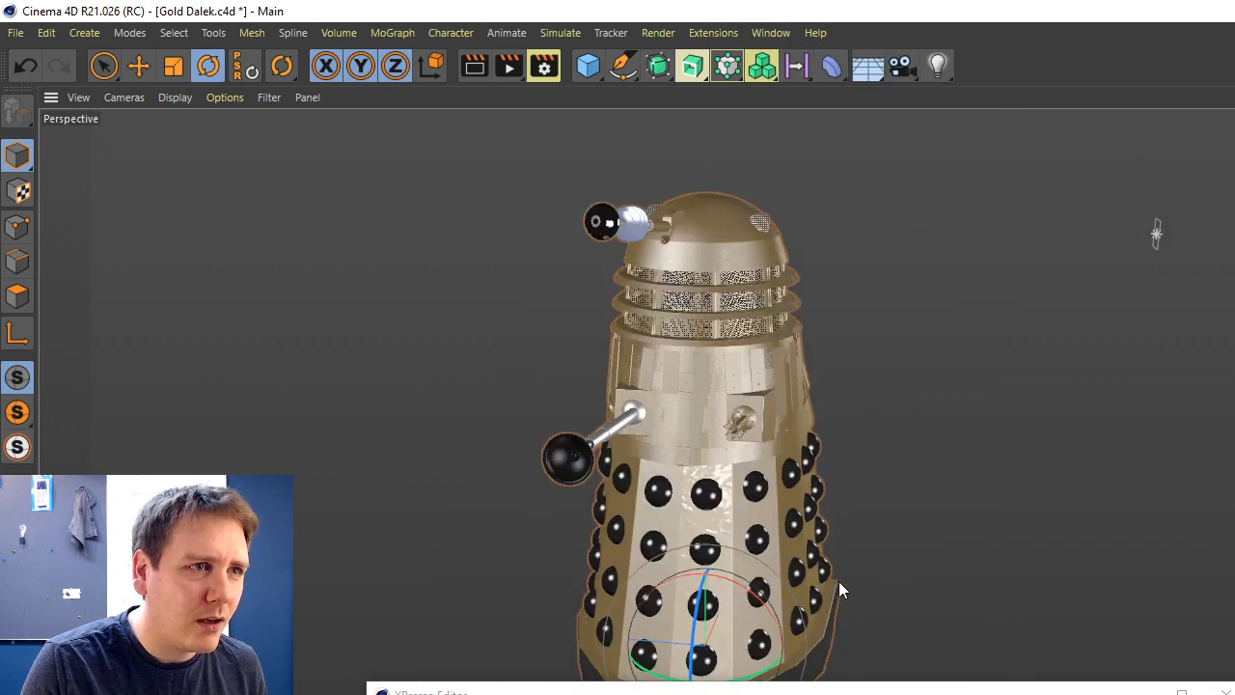
pyautogui.scroll(10, 693, 448)
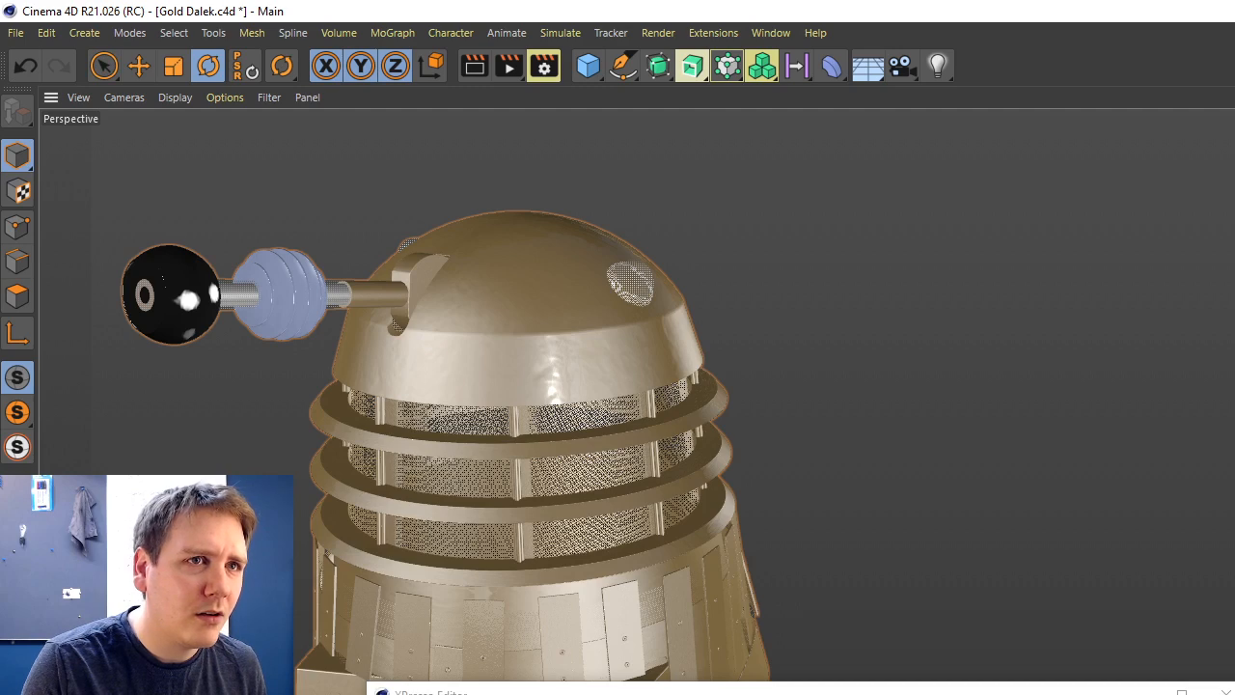
pyautogui.scroll(6, 694, 449)
pyautogui.keyDown('alt'); pyautogui.moveTo(695, 450); pyautogui.dragTo(899, 516, button='middle'); pyautogui.keyUp('alt')
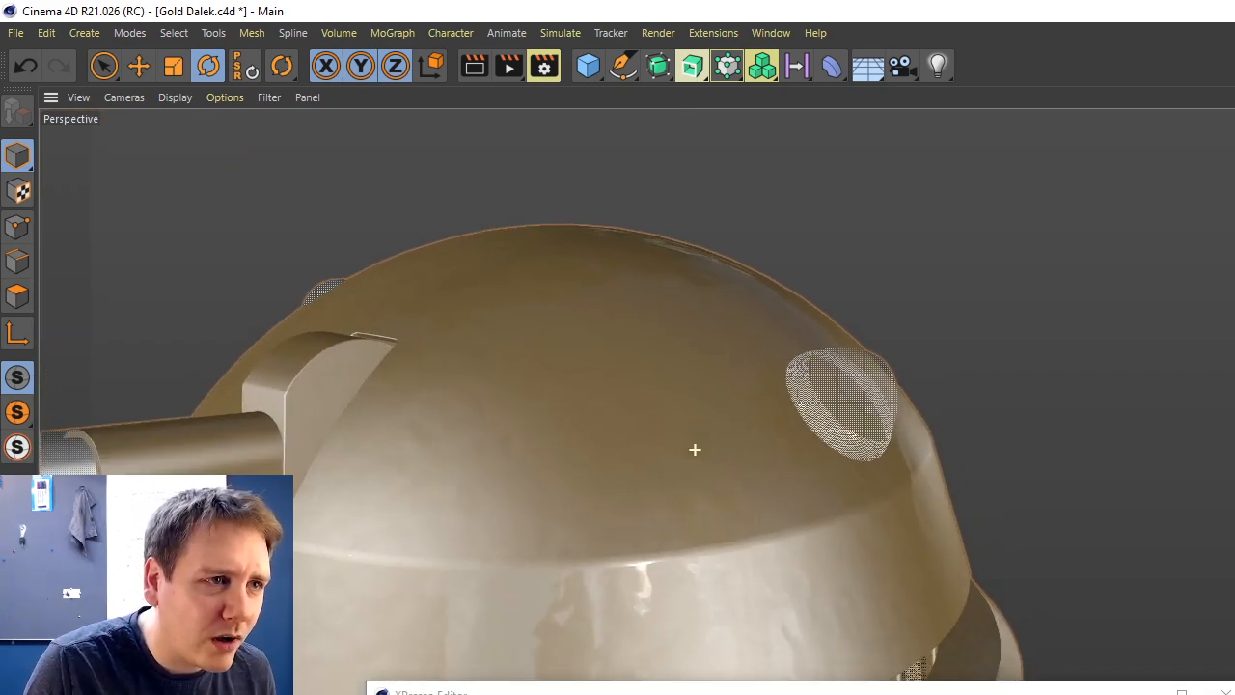
pyautogui.scroll(4, 695, 449)
pyautogui.scroll(-5, 695, 448)
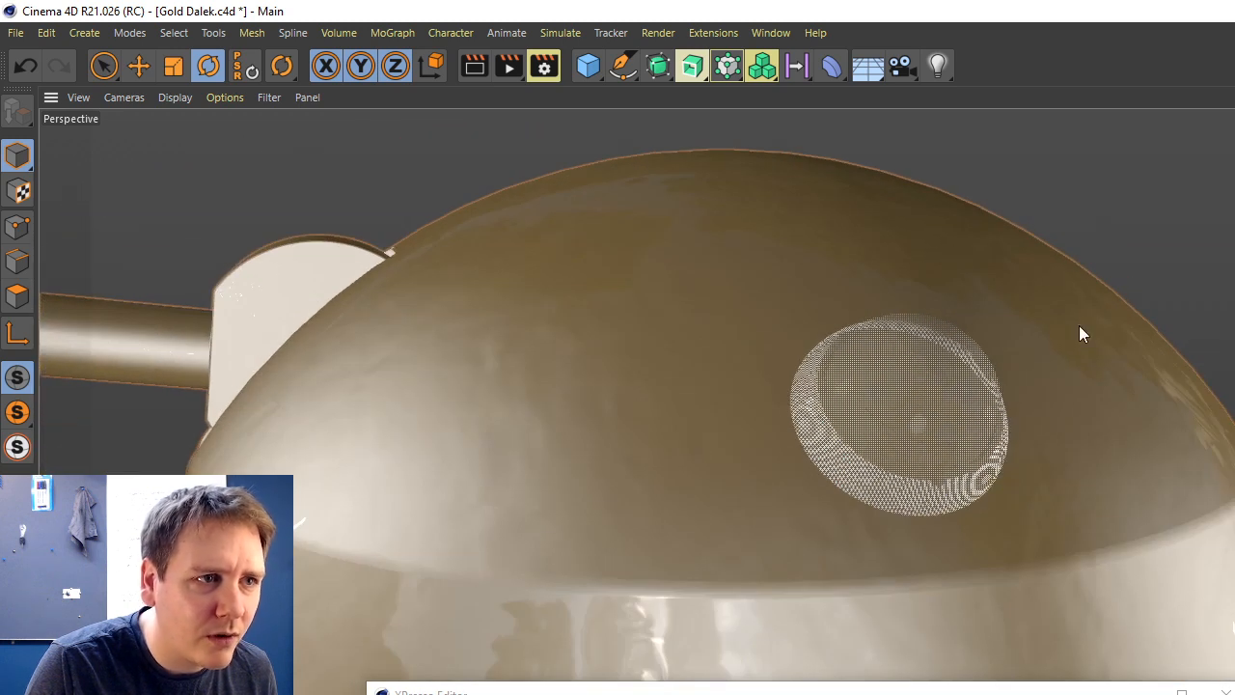
pyautogui.keyDown('alt'); pyautogui.moveTo(694, 448); pyautogui.dragTo(694, 449); pyautogui.keyUp('alt')
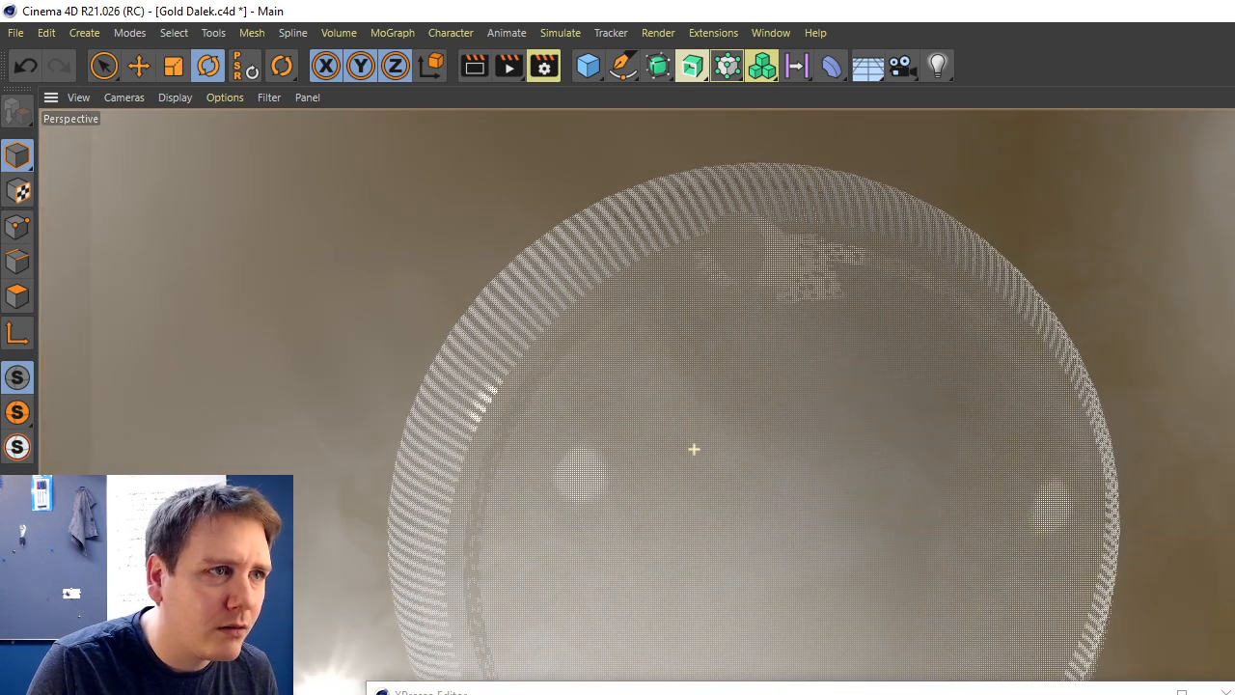
pyautogui.scroll(-5, 694, 449)
pyautogui.keyDown('alt'); pyautogui.moveTo(693, 448); pyautogui.dragTo(694, 449); pyautogui.keyUp('alt')
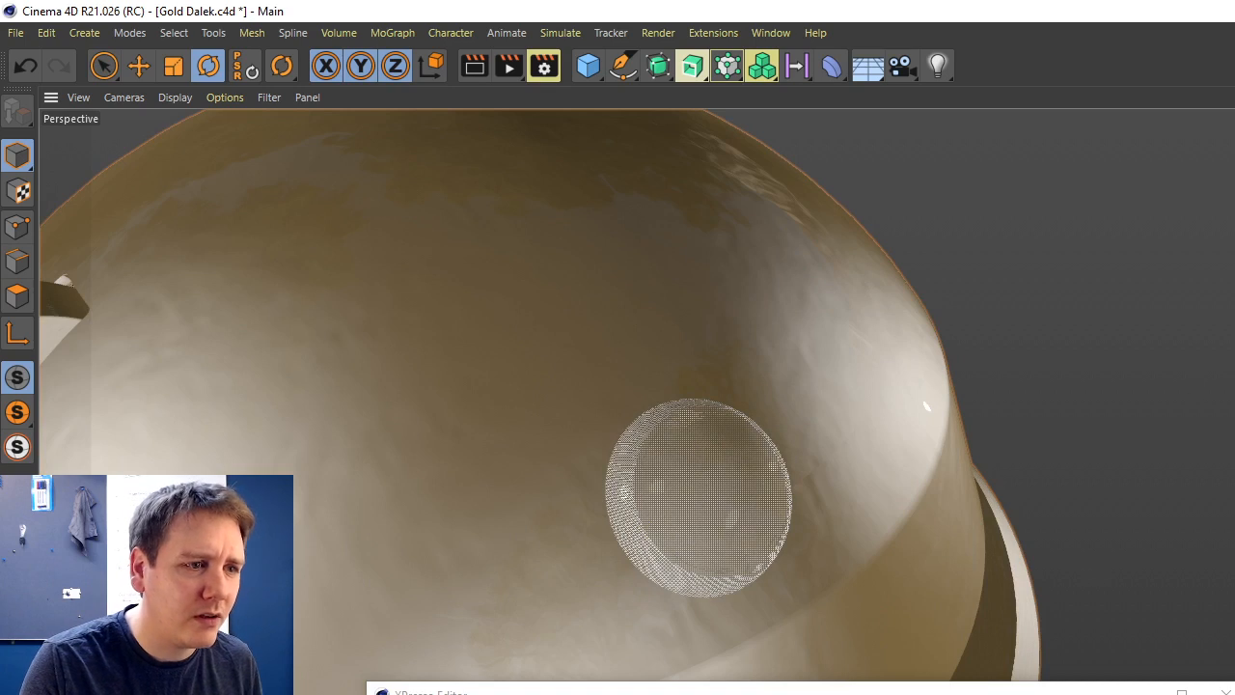
# Close the XPresso Editor and inspect the gold Dalek's dome light.
pyautogui.moveTo(1039, 692); pyautogui.dragTo(1039, 234)
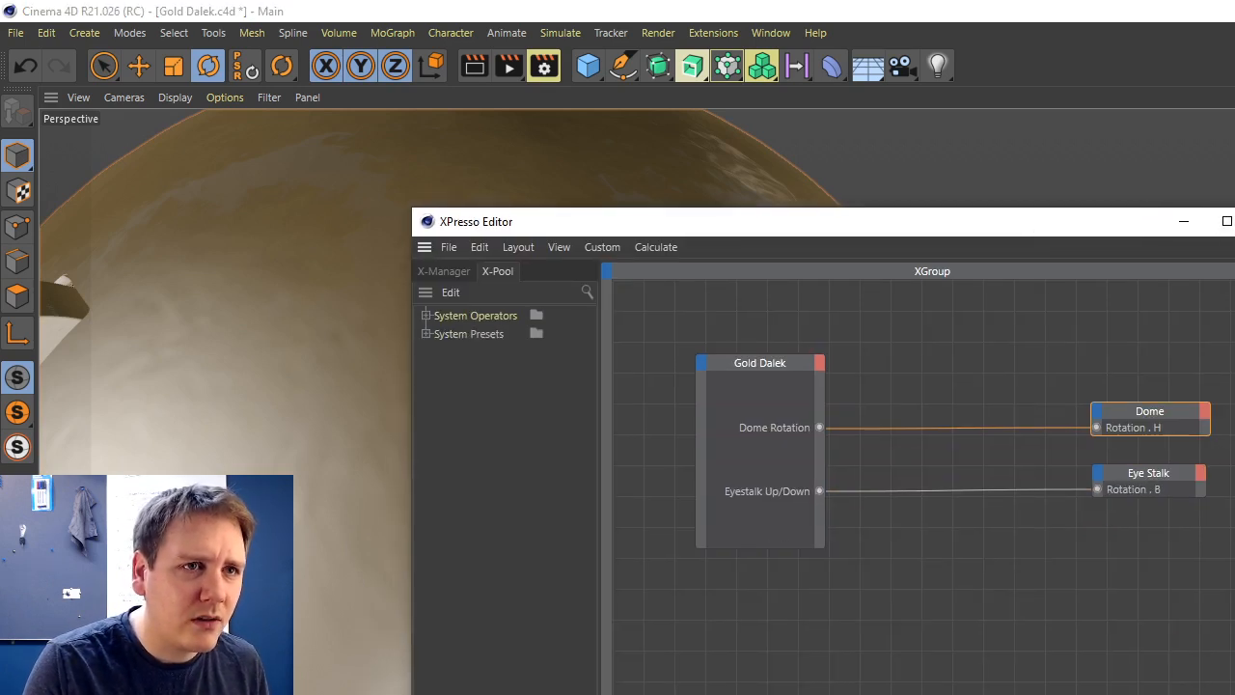
pyautogui.click(1234, 222)
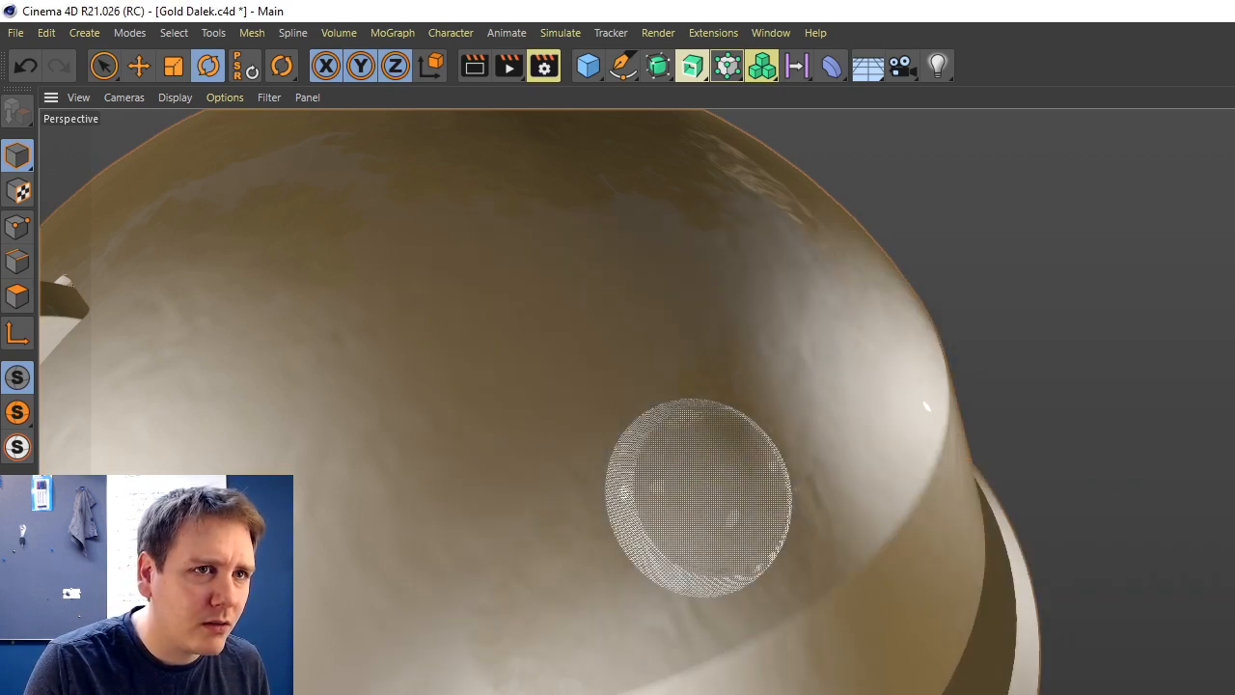
pyautogui.scroll(-5, 693, 449)
pyautogui.keyDown('alt'); pyautogui.moveTo(694, 449); pyautogui.dragTo(693, 448); pyautogui.keyUp('alt')
pyautogui.scroll(5, 694, 449)
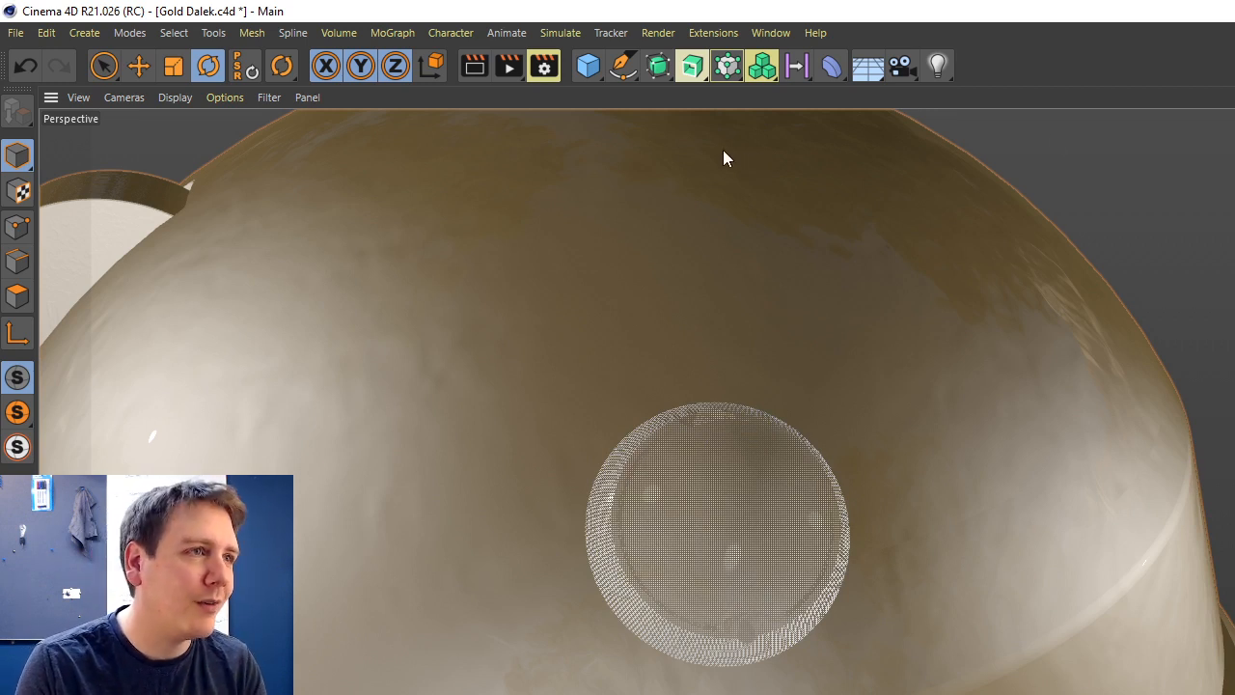
pyautogui.scroll(-1, 692, 449)
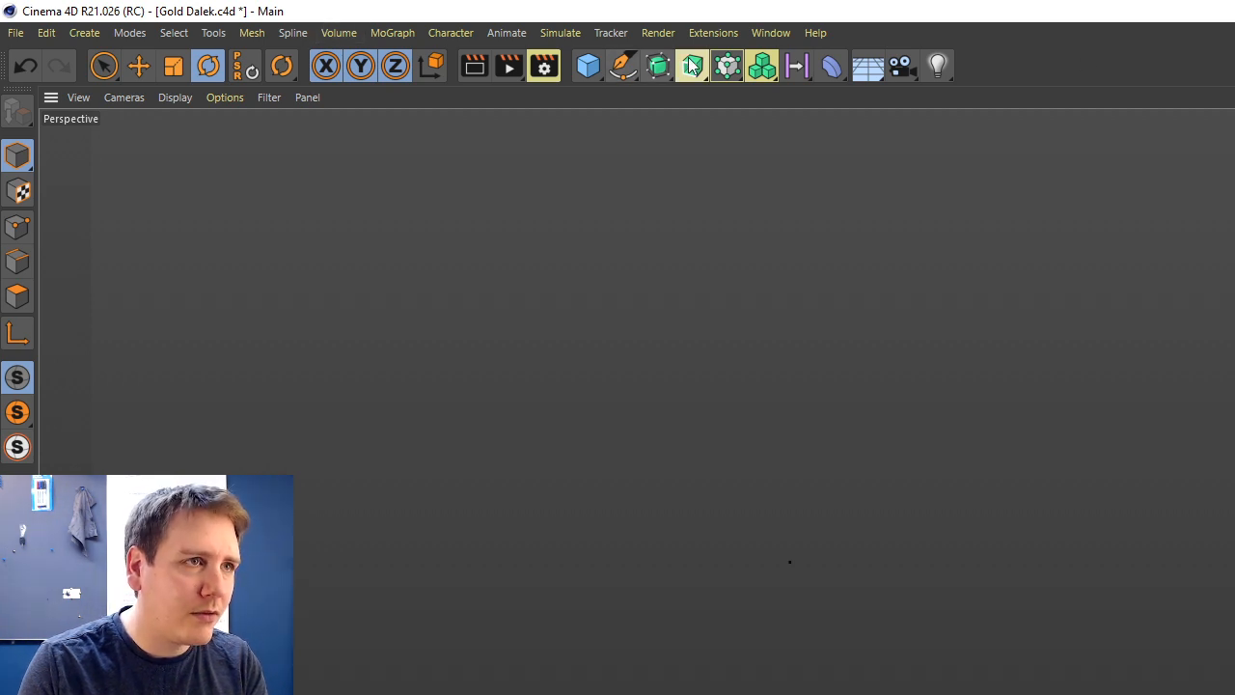
# Add a Cylinder primitive to the Gold Dalek scene.
pyautogui.click(587, 65)
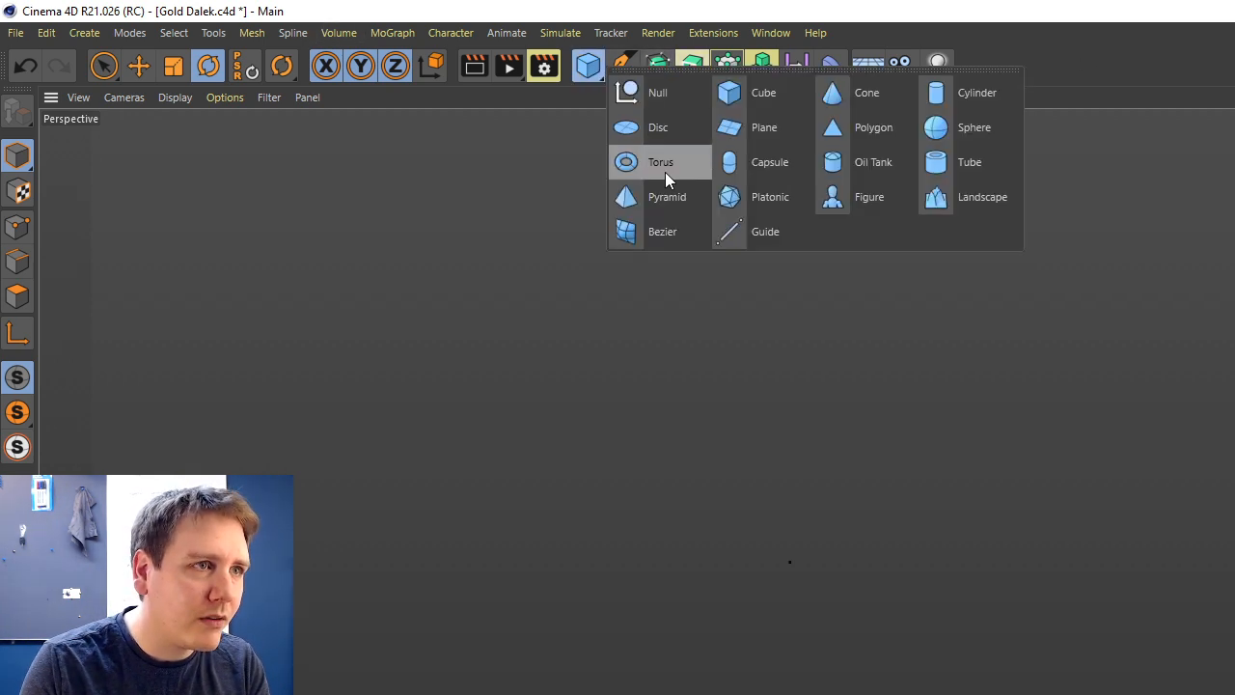
pyautogui.click(967, 93)
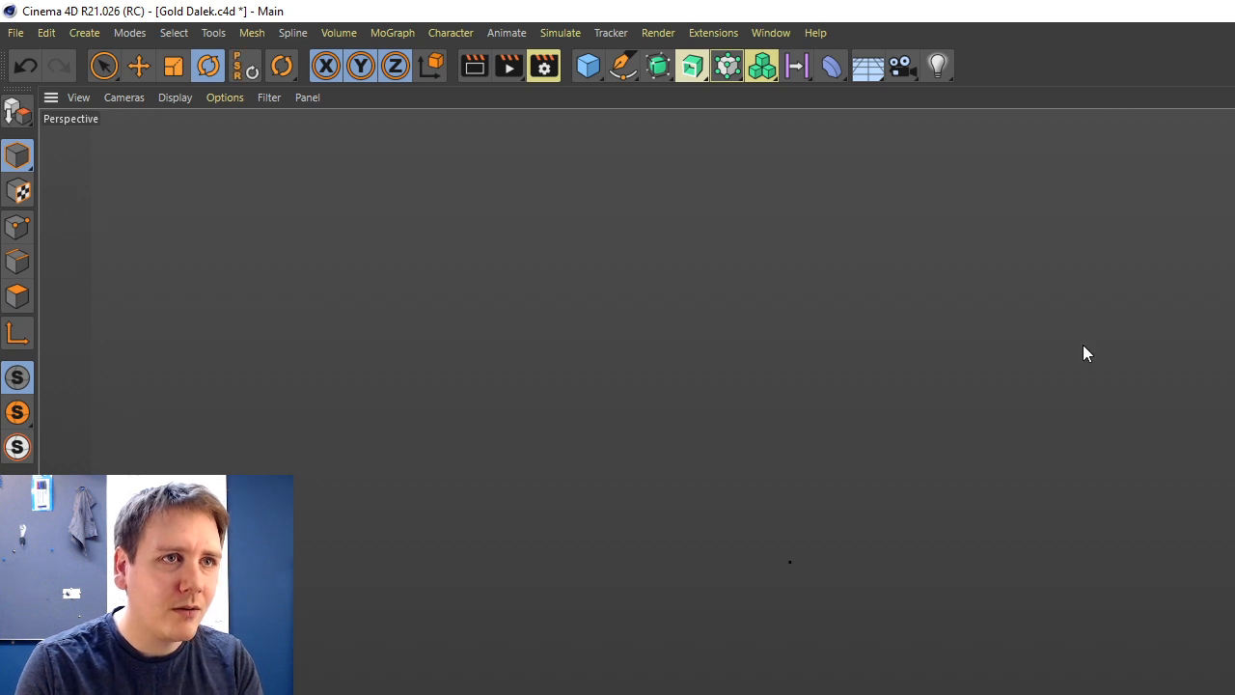
pyautogui.scroll(-8, 694, 449)
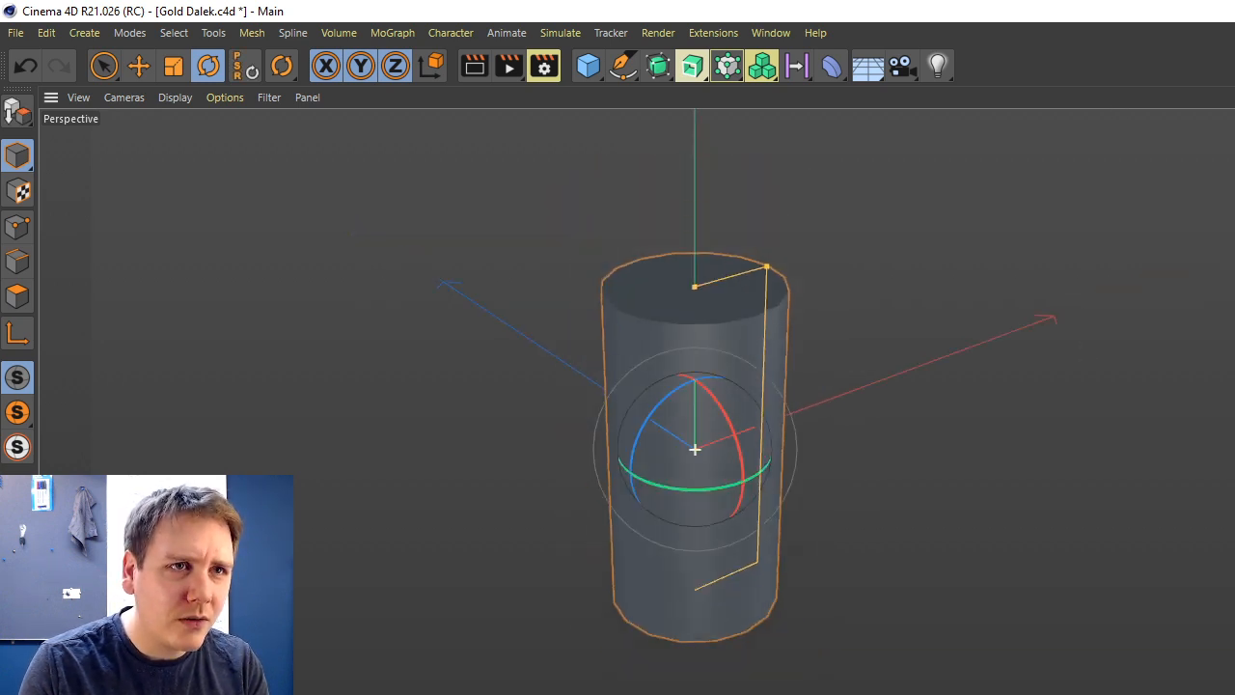
pyautogui.keyDown('alt'); pyautogui.moveTo(695, 449); pyautogui.dragTo(772, 458); pyautogui.keyUp('alt')
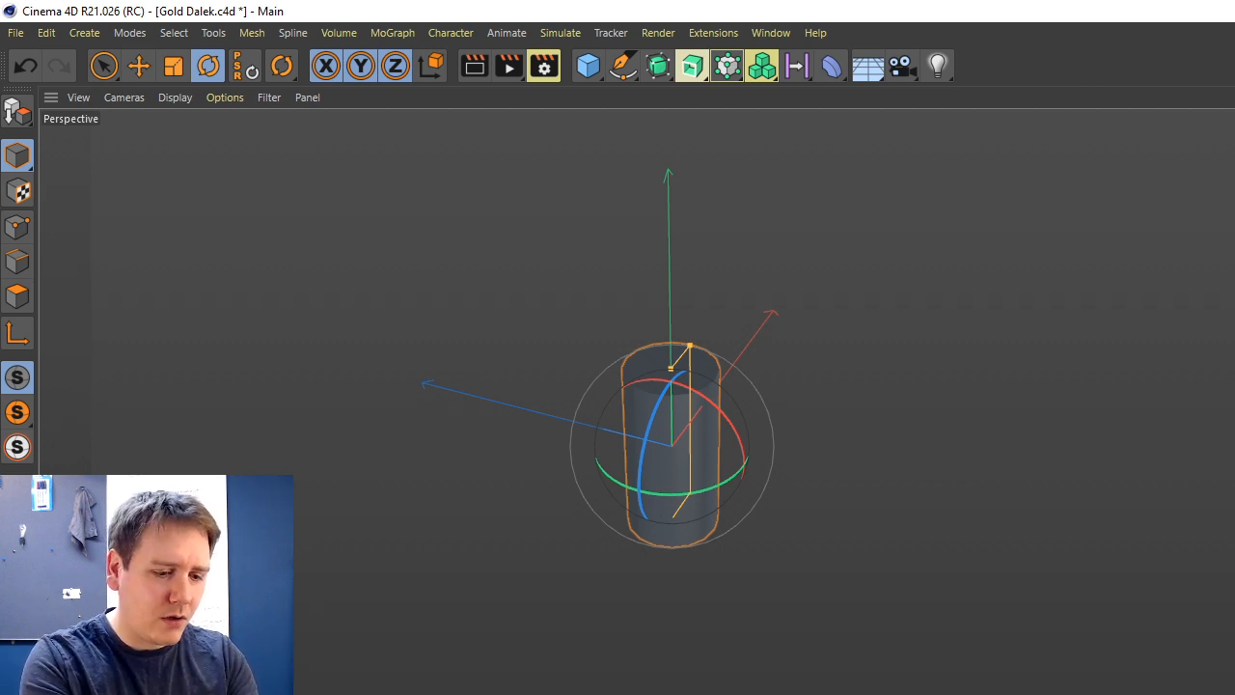
# Reduce the cylinder's radius and height to make a small, thin rod.
pyautogui.press('Return')
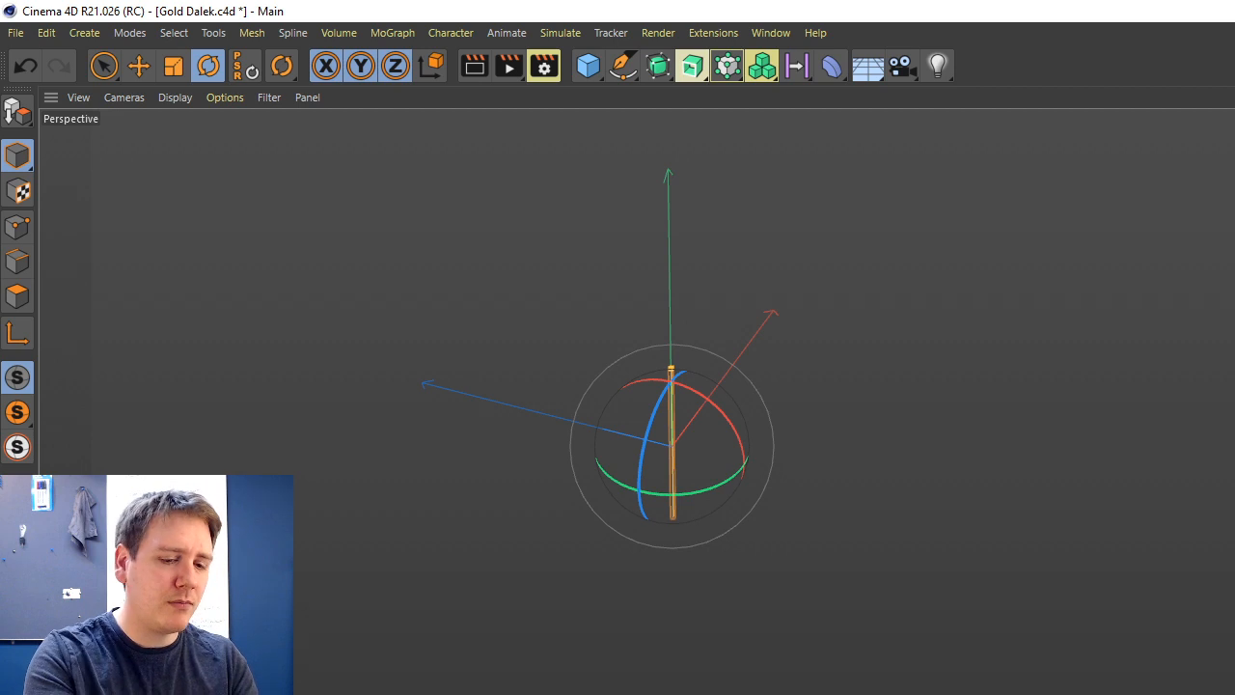
pyautogui.press('Return')
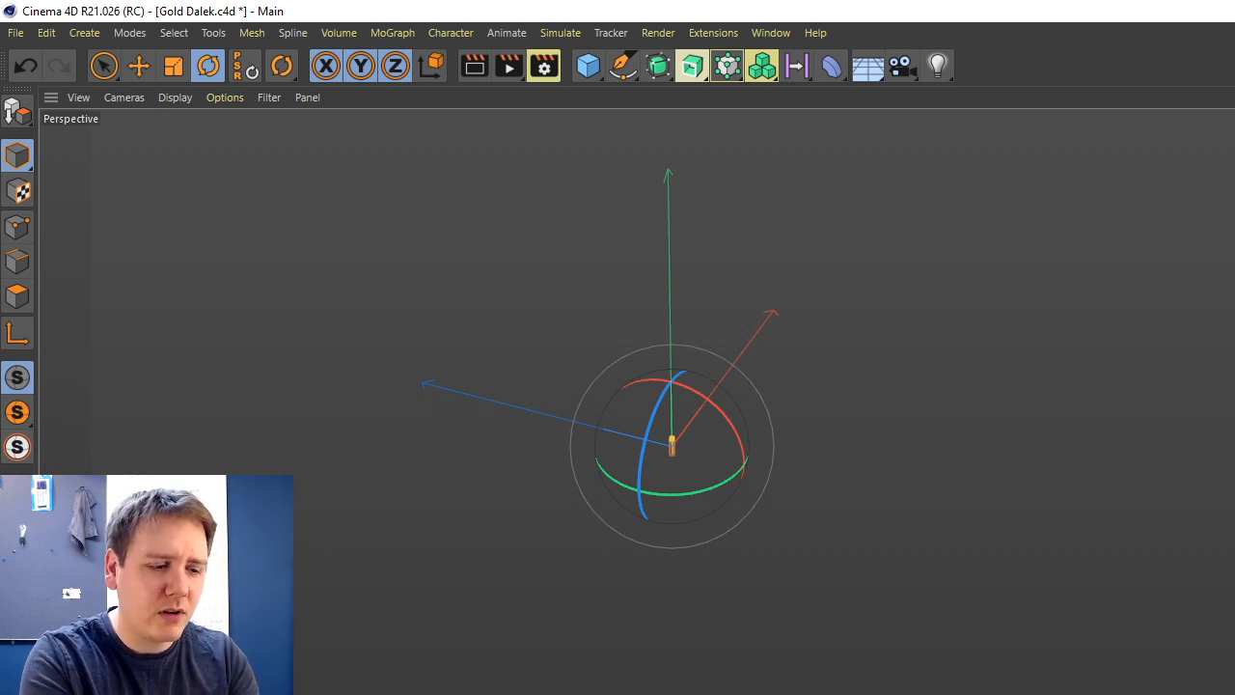
pyautogui.scroll(1, 771, 499)
pyautogui.scroll(3, 660, 489)
pyautogui.scroll(6, 694, 449)
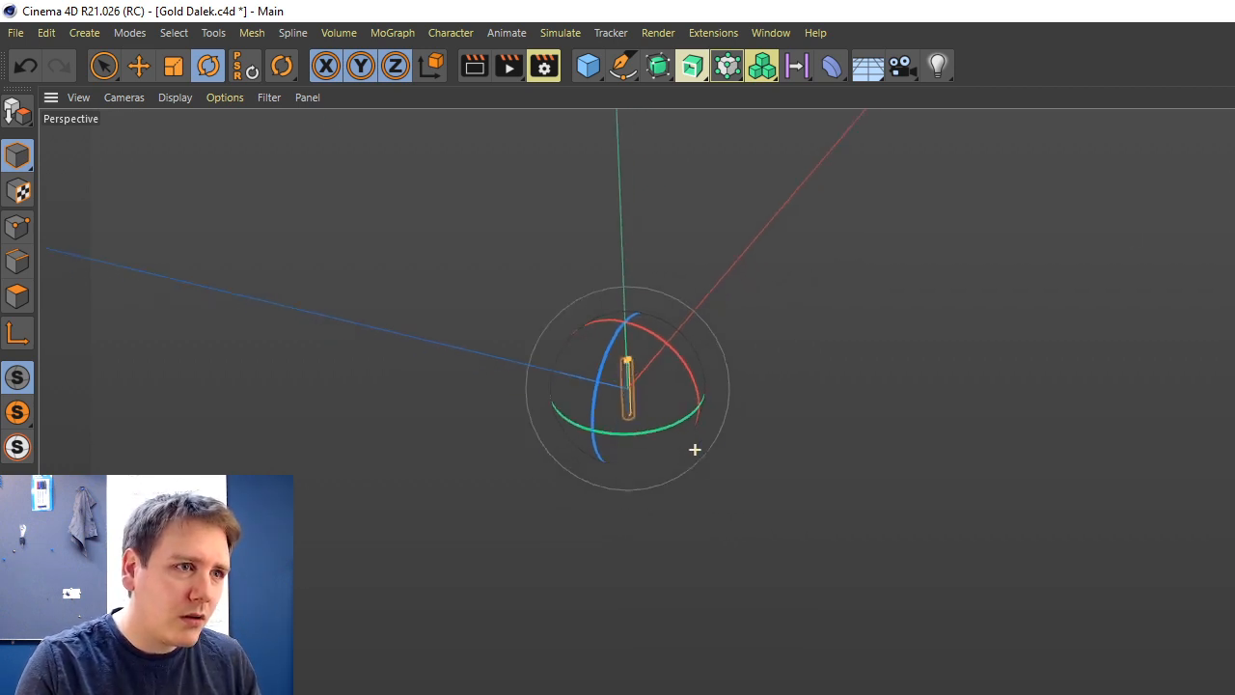
pyautogui.scroll(-1, 695, 450)
pyautogui.scroll(-1, 695, 450)
pyautogui.scroll(5, 694, 450)
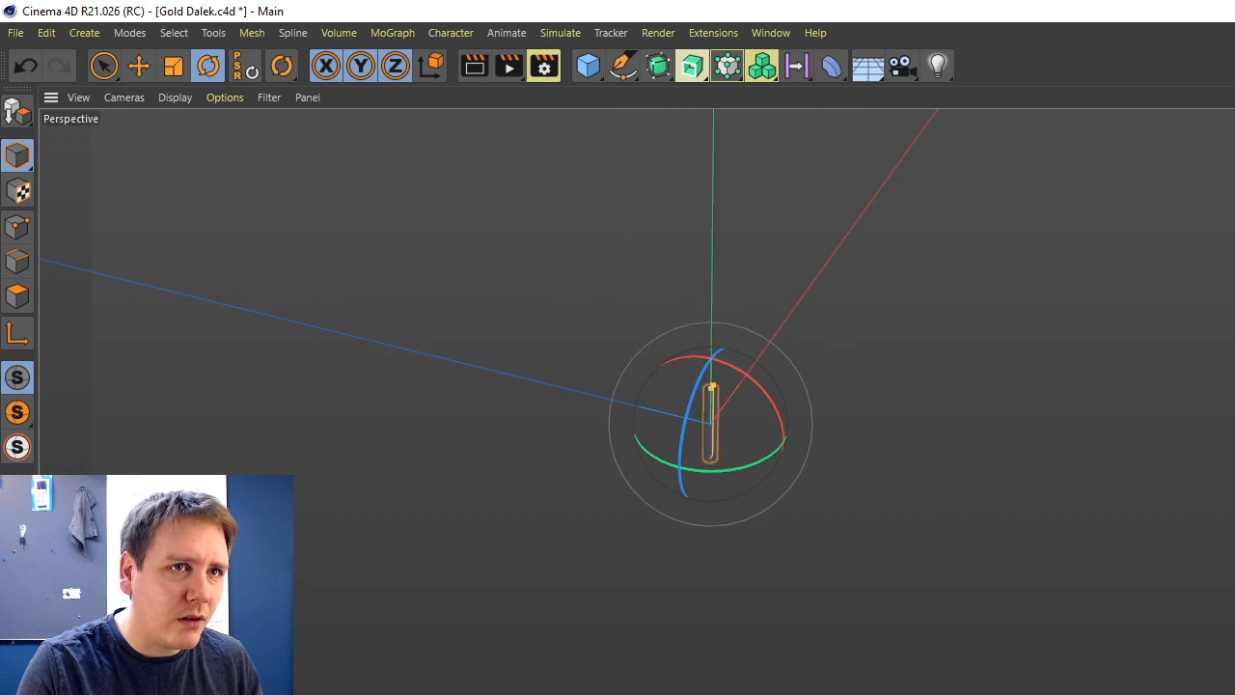
pyautogui.scroll(1, 695, 450)
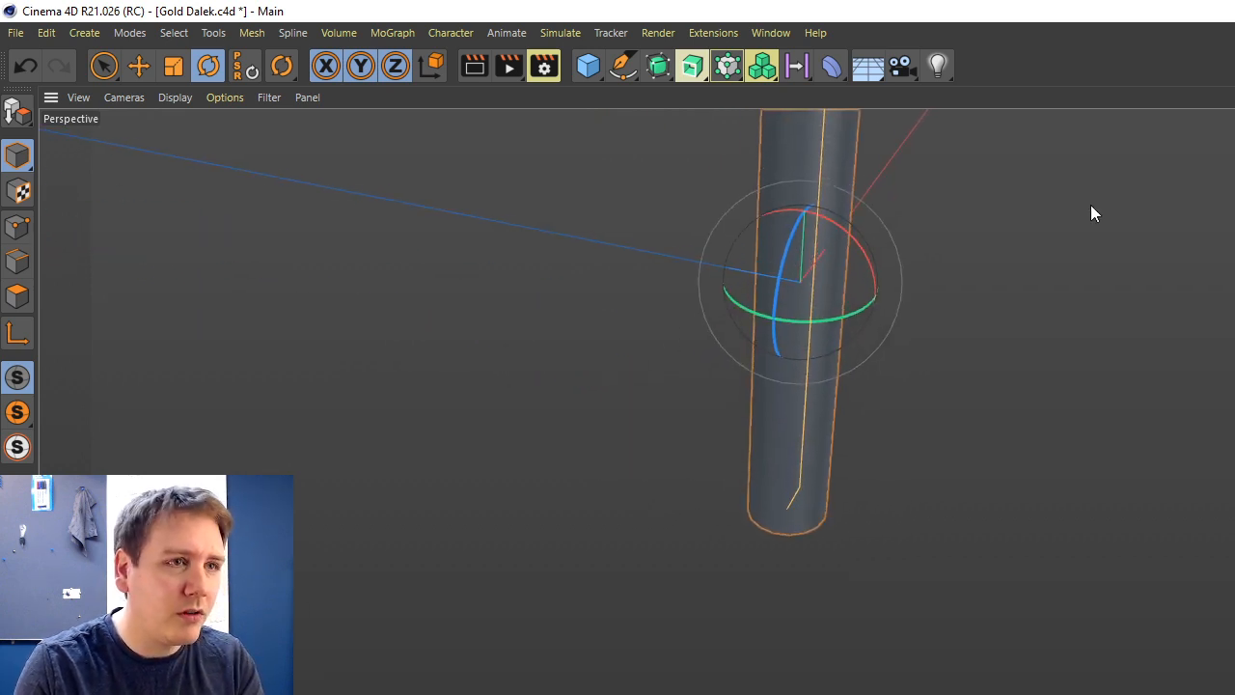
# Frame the thin cylinder rod in the perspective view and make it editable.
pyautogui.press('s')
pyautogui.scroll(-5, 695, 450)
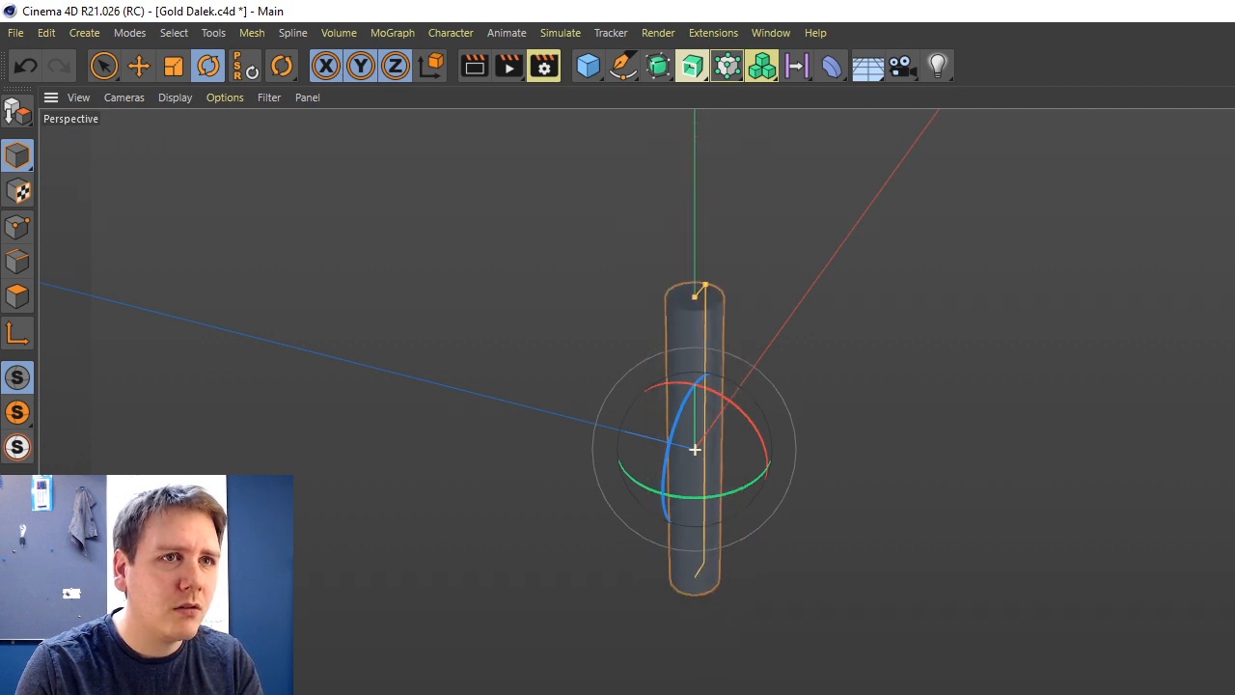
pyautogui.scroll(1, 694, 449)
pyautogui.moveTo(694, 449)
pyautogui.keyDown('alt'); pyautogui.mouseDown()
pyautogui.moveTo(748, 421)
pyautogui.moveTo(673, 457)
pyautogui.moveTo(686, 452)
pyautogui.mouseUp(); pyautogui.keyUp('alt')
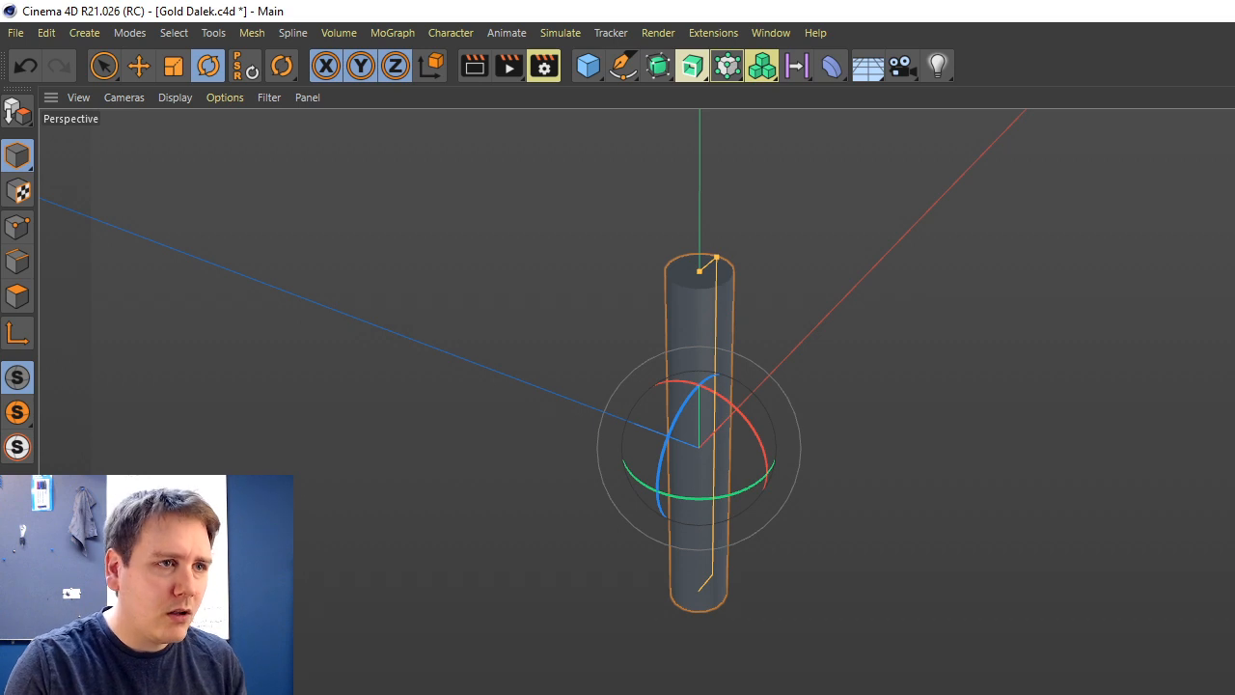
pyautogui.press('c')
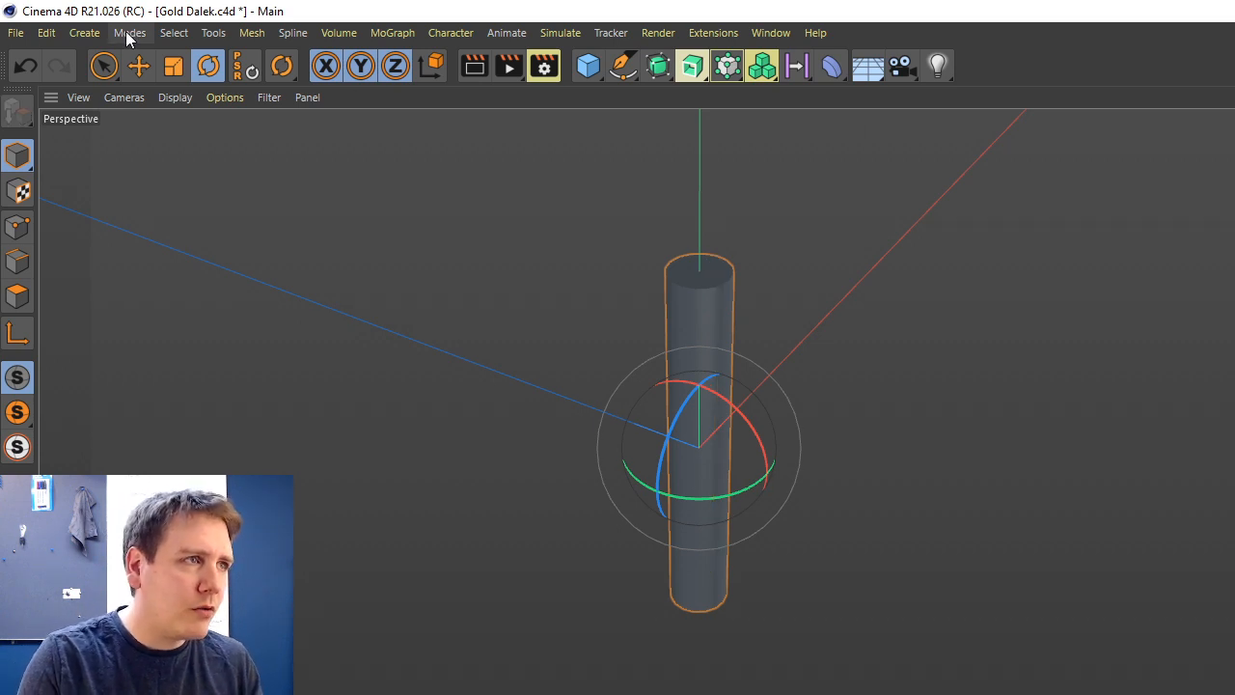
# Look through the mesh, modes, tools and other command groups for the Optimize function.
pyautogui.click(257, 34)
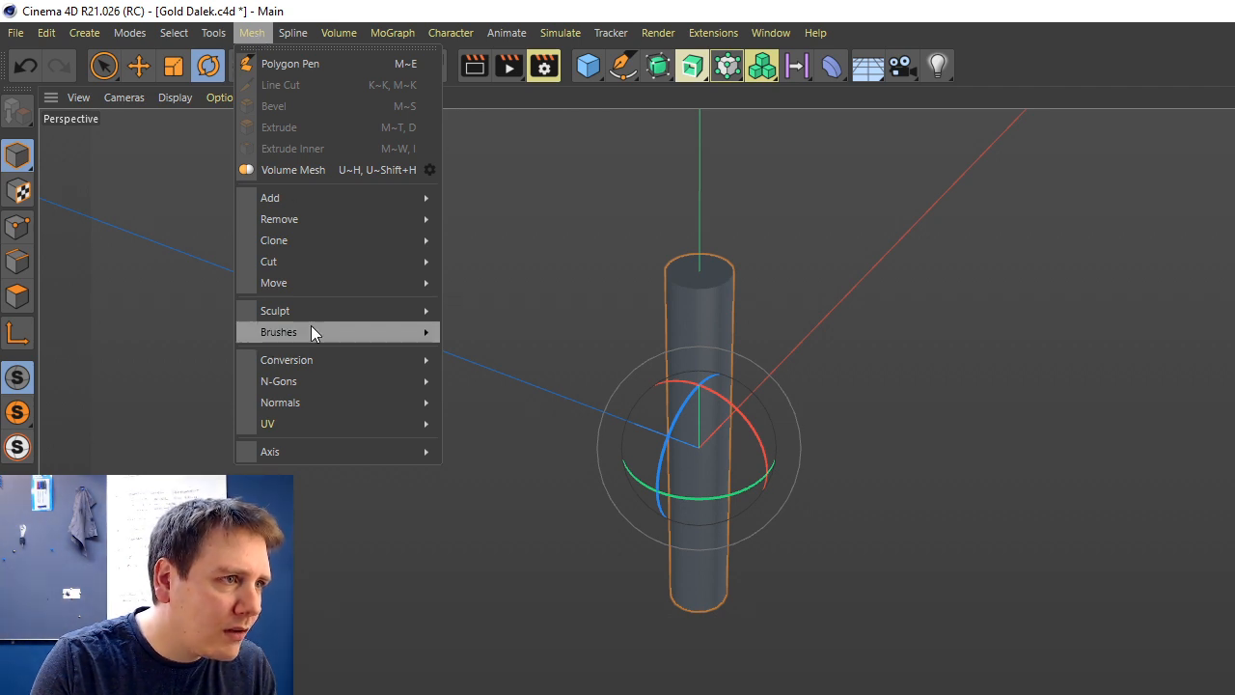
pyautogui.moveTo(329, 318)
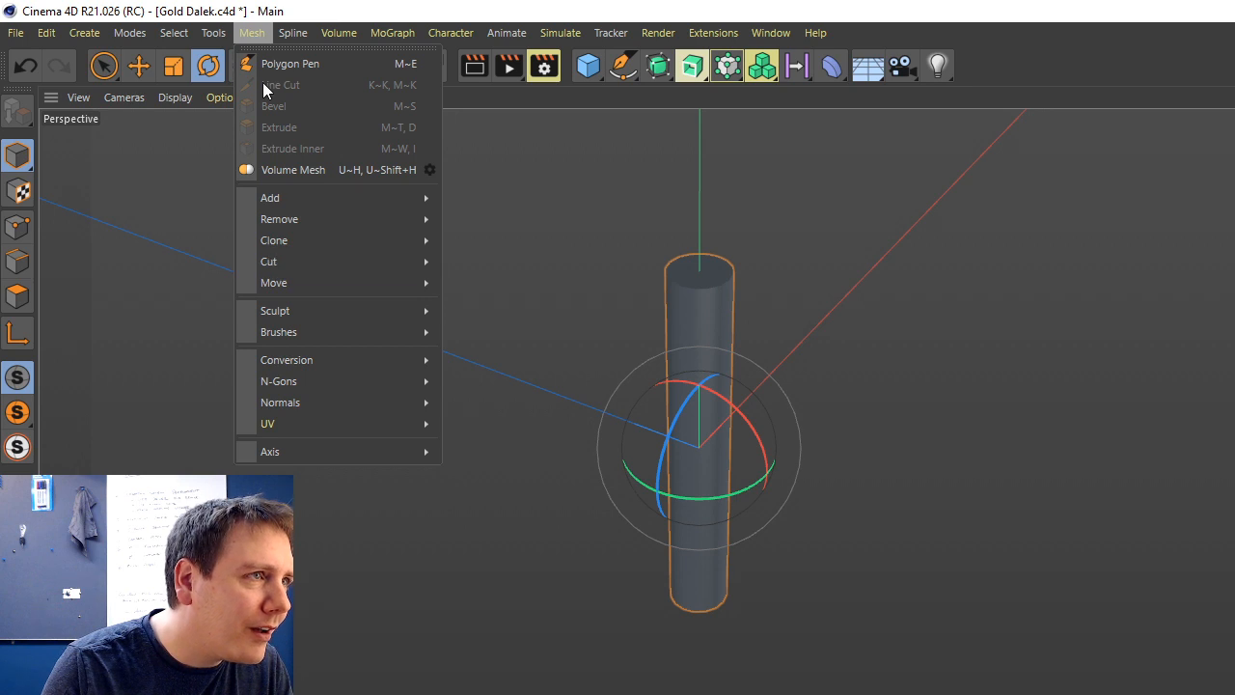
pyautogui.moveTo(210, 37)
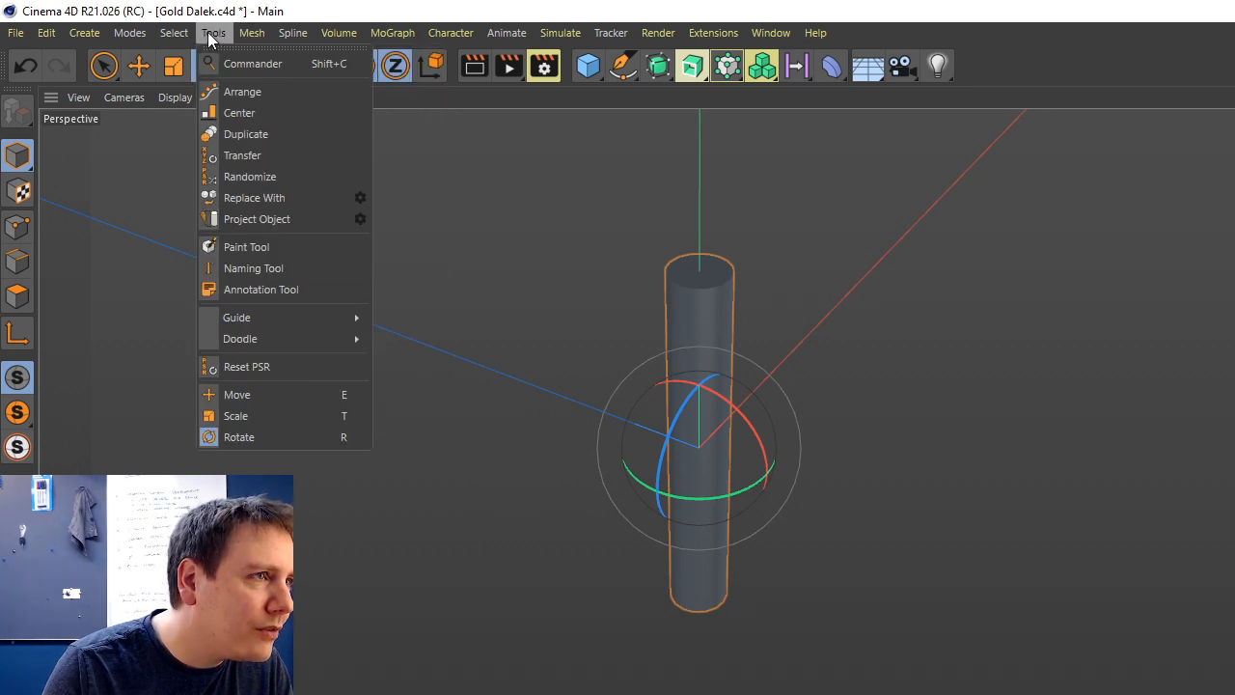
pyautogui.click(275, 34)
pyautogui.click(256, 33)
pyautogui.moveTo(152, 35)
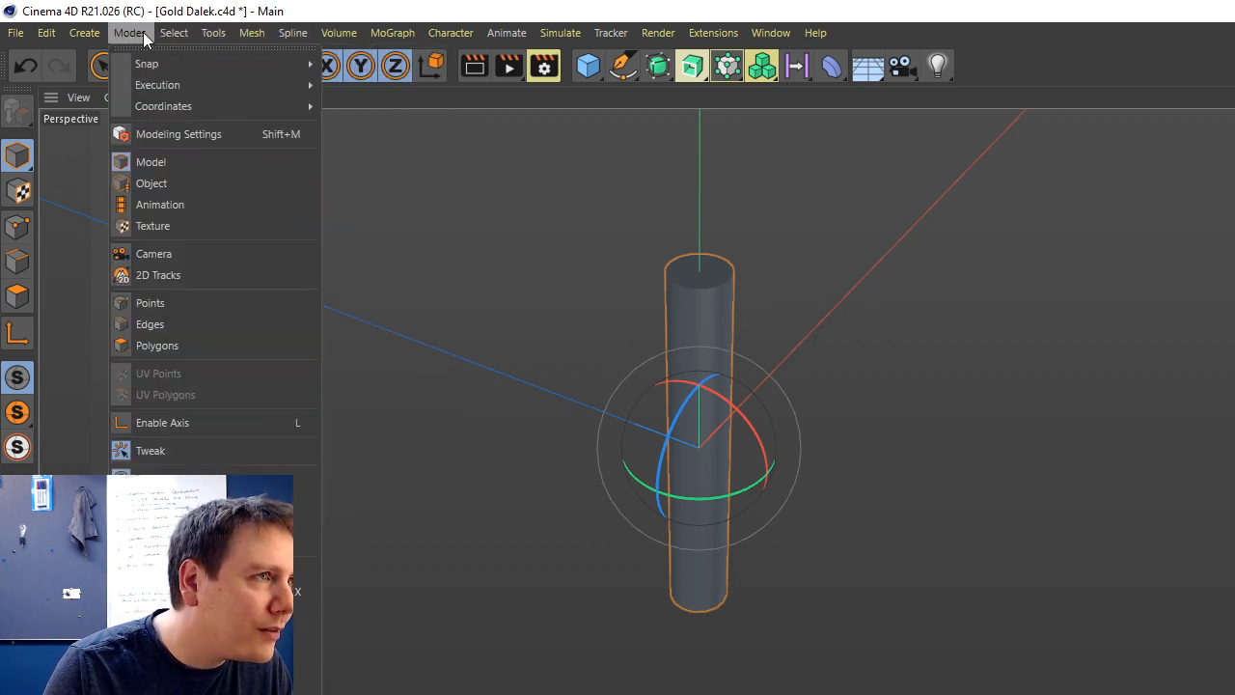
pyautogui.moveTo(252, 33)
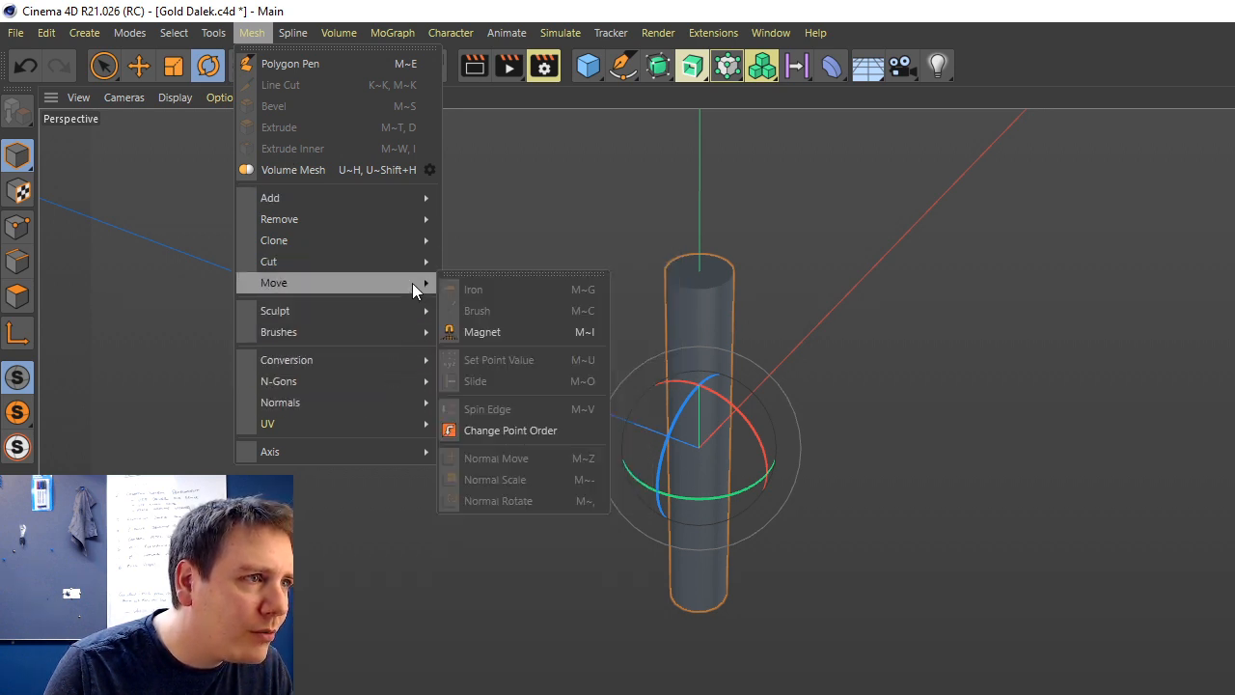
pyautogui.moveTo(420, 252)
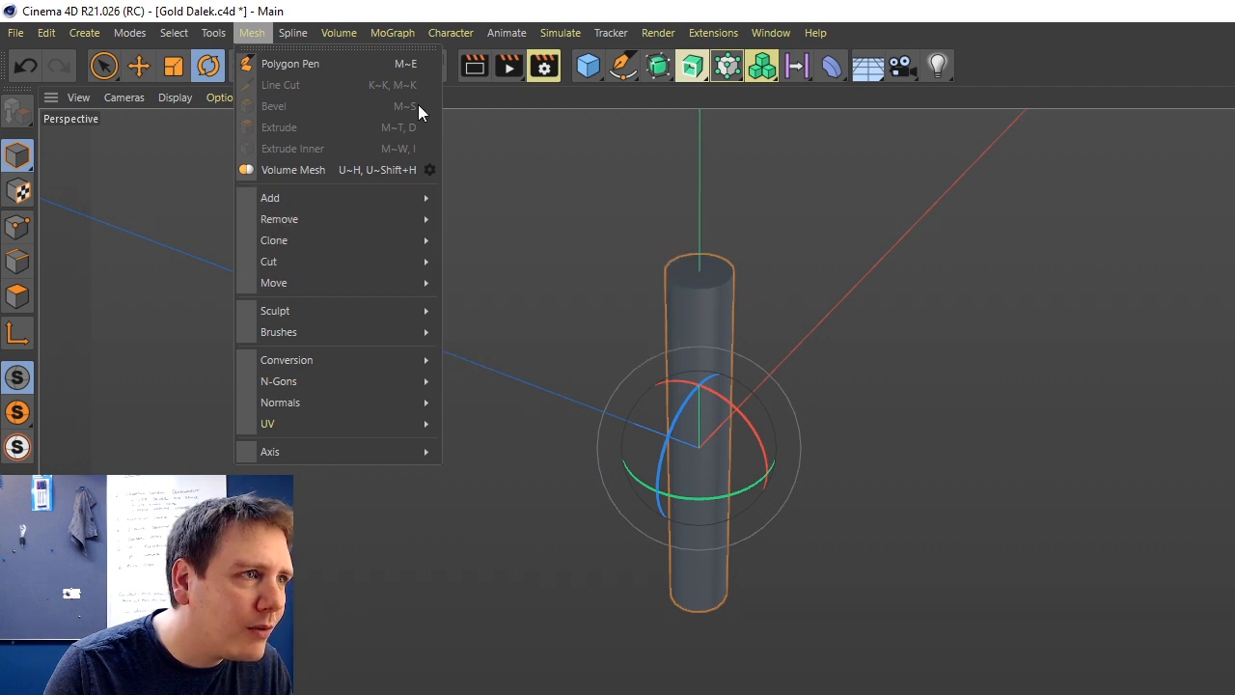
pyautogui.moveTo(307, 31)
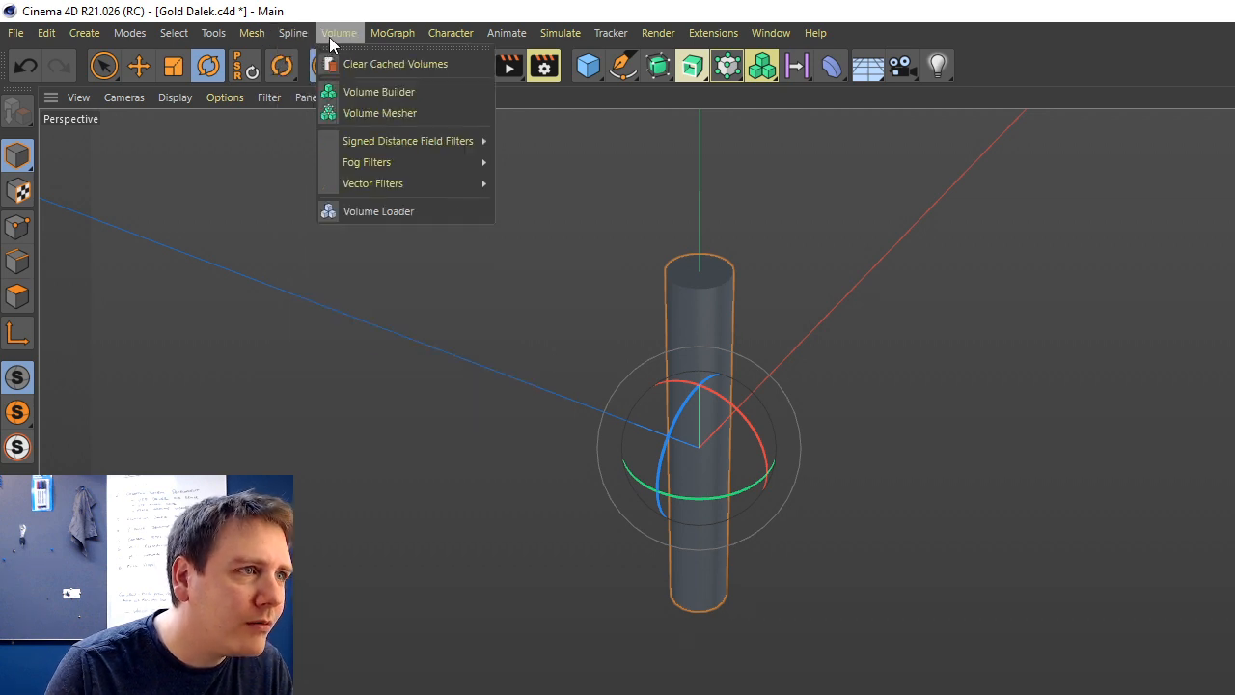
pyautogui.moveTo(383, 31)
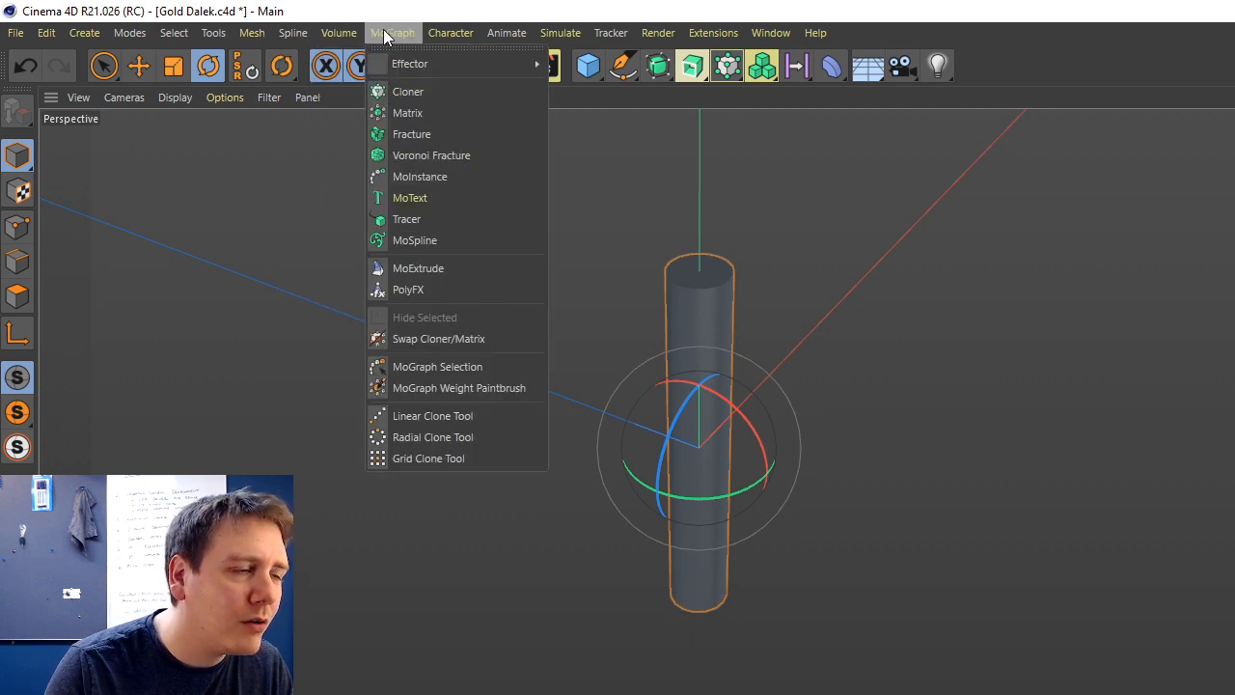
pyautogui.moveTo(449, 35)
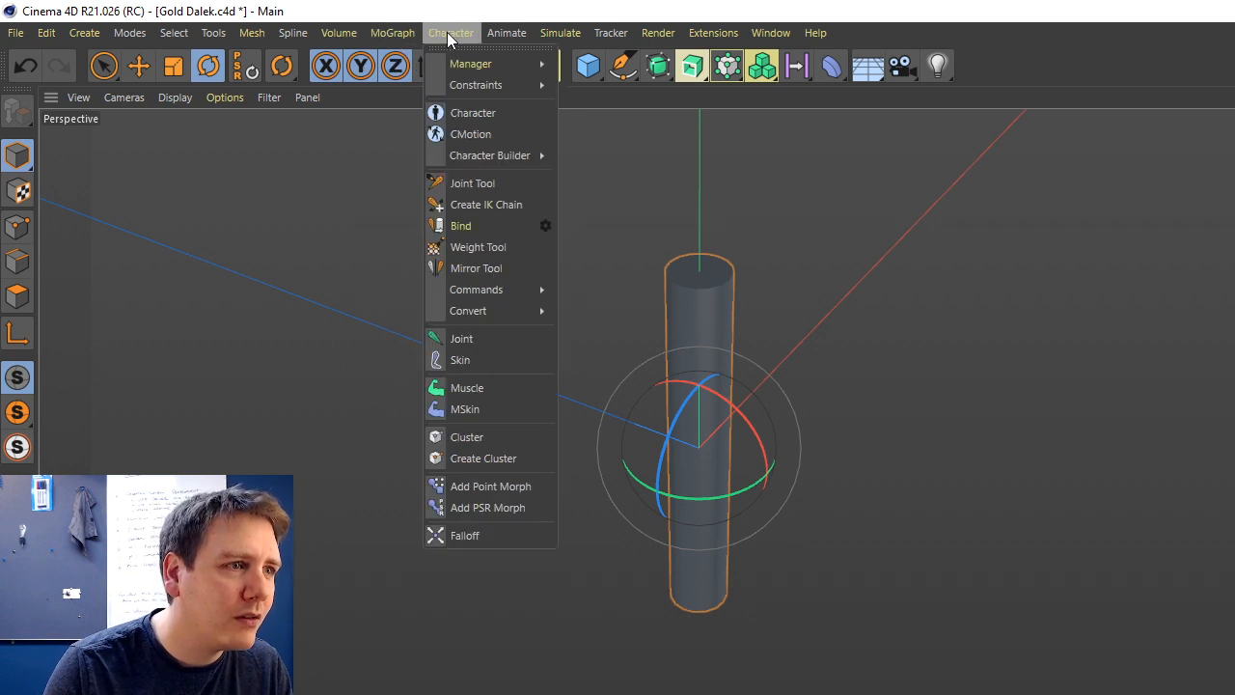
pyautogui.moveTo(528, 38)
pyautogui.moveTo(817, 38)
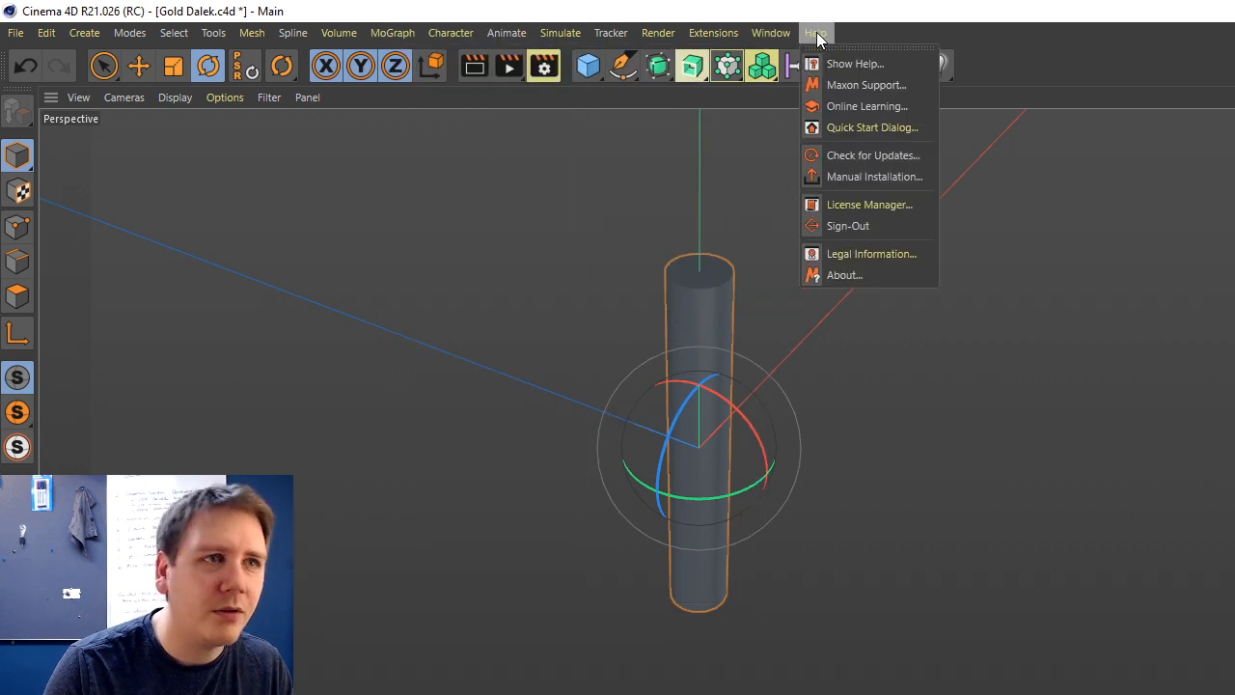
pyautogui.press('Escape')
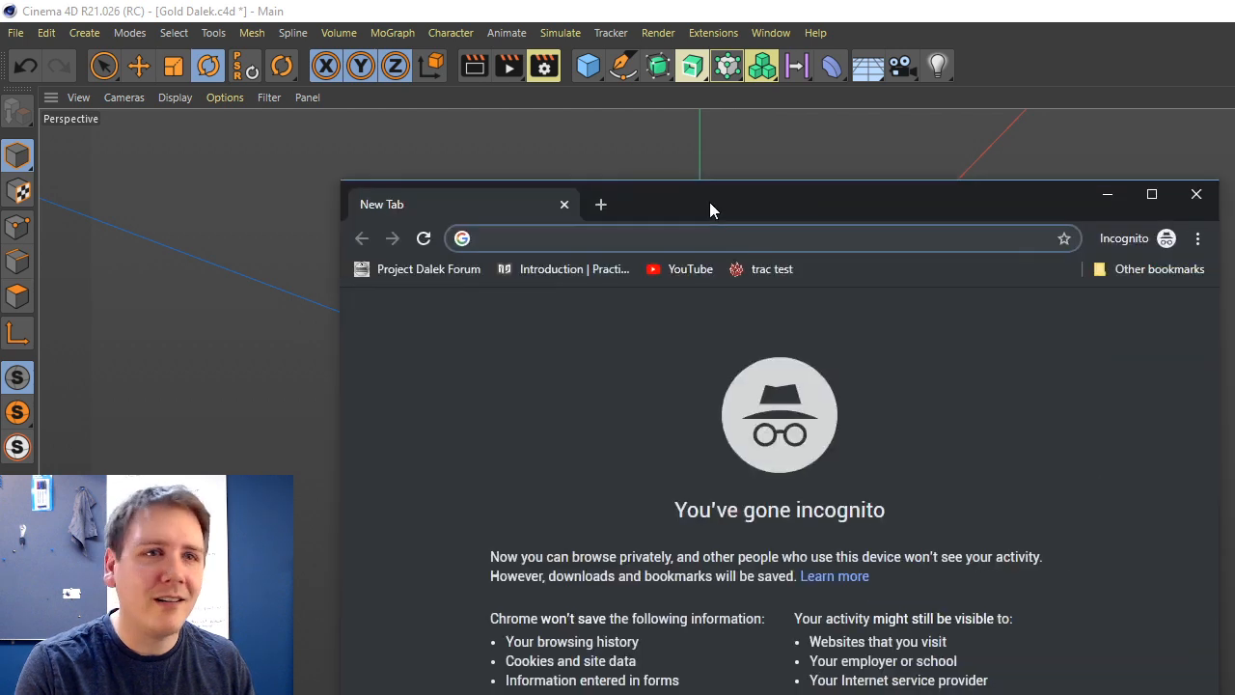
pyautogui.moveTo(709, 203); pyautogui.dragTo(690, 47)
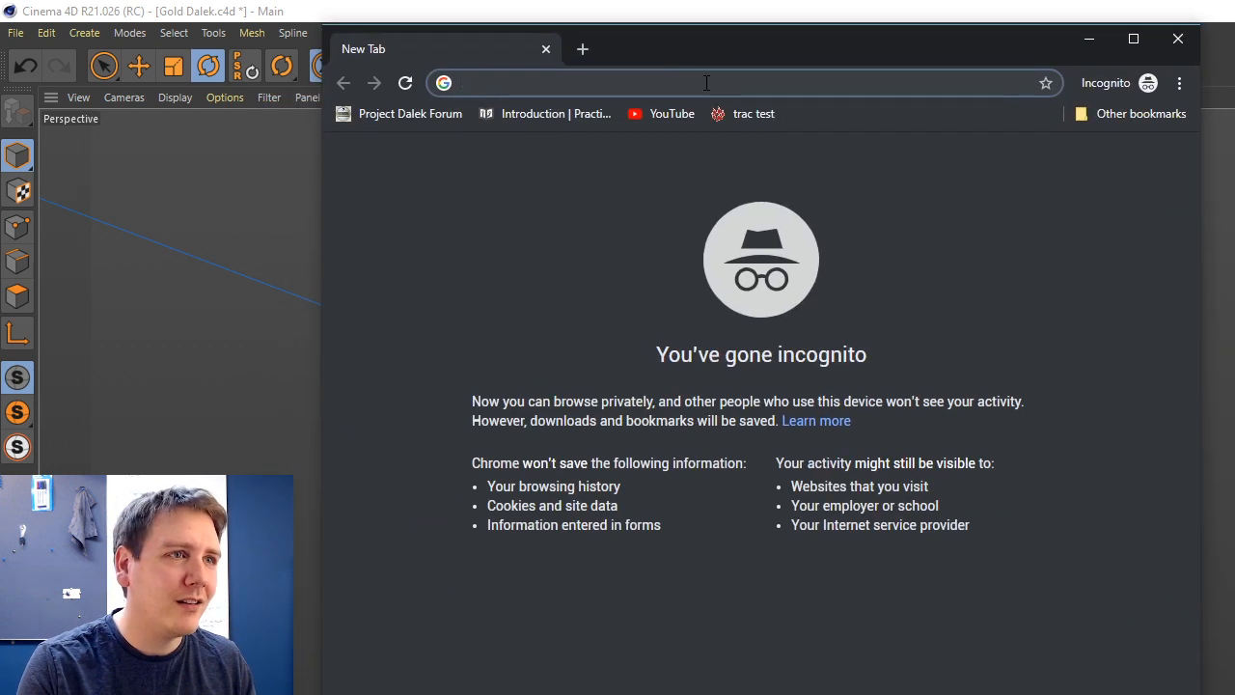
pyautogui.write('make e')
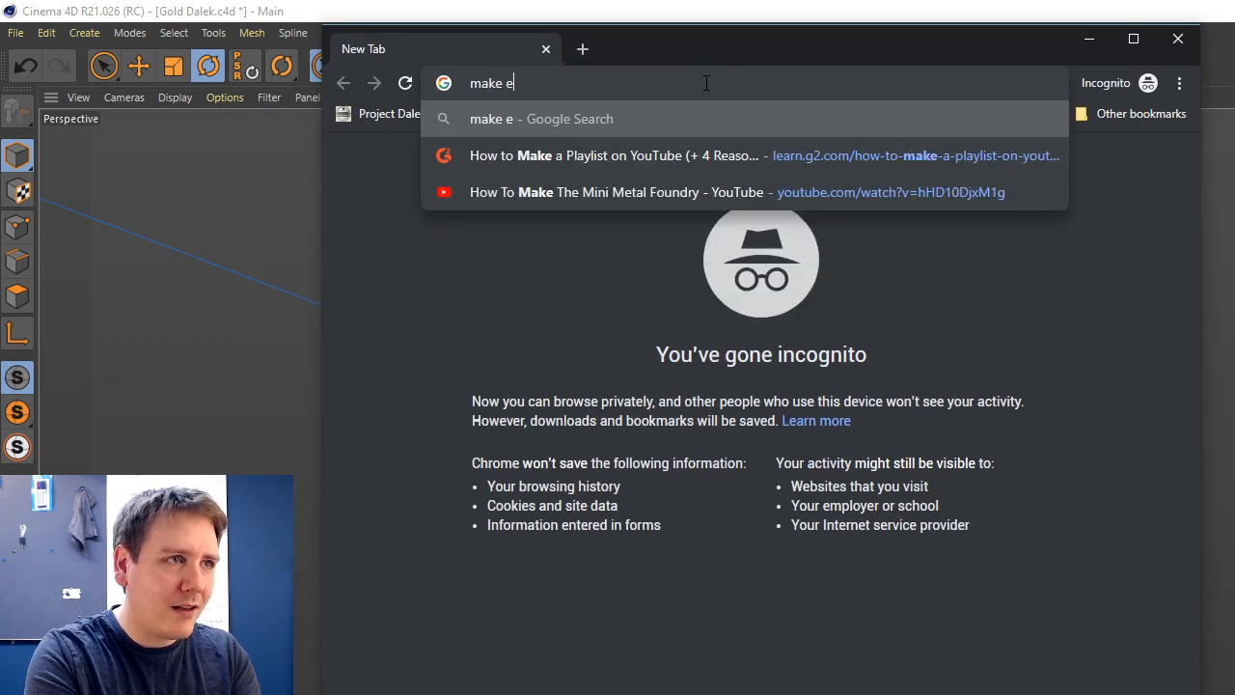
pyautogui.write('ditable cineman')
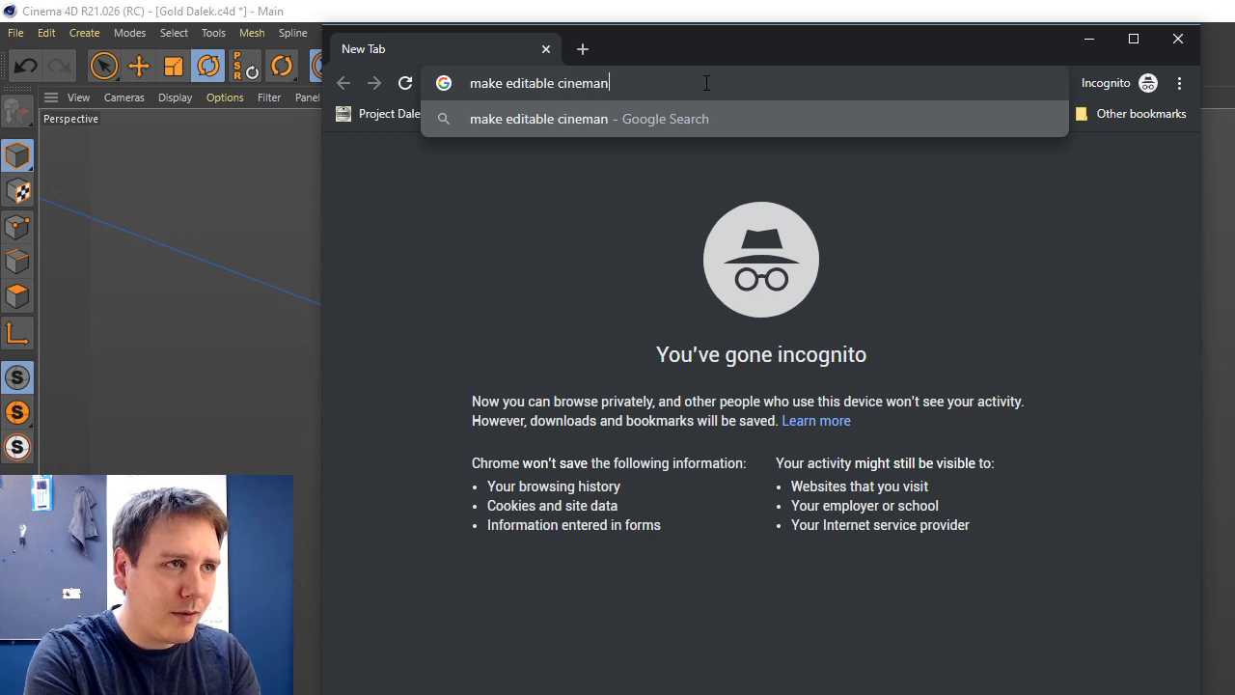
pyautogui.press('BackSpace')
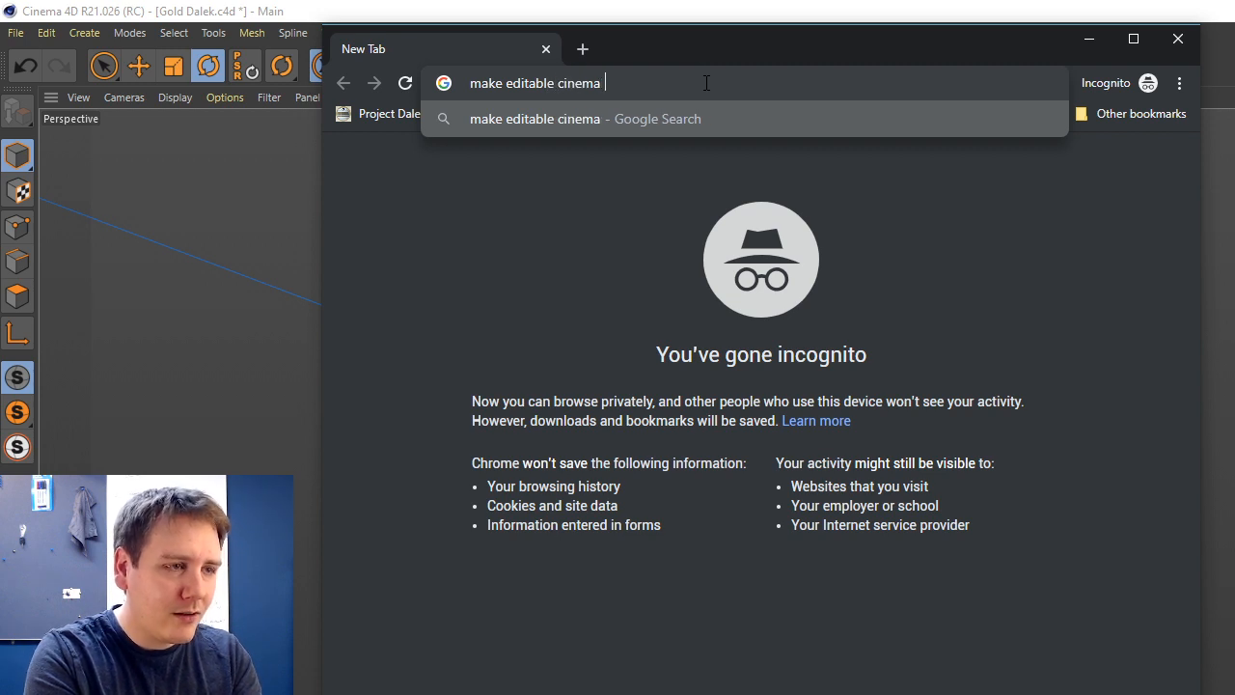
pyautogui.press('BackSpace')
pyautogui.press('BackSpace')
pyautogui.press('BackSpace')
pyautogui.press('BackSpace')
pyautogui.press('BackSpace')
pyautogui.press('BackSpace')
pyautogui.press('BackSpace')
pyautogui.press('BackSpace')
pyautogui.press('BackSpace')
pyautogui.press('BackSpace')
pyautogui.press('BackSpace')
pyautogui.press('BackSpace')
pyautogui.press('BackSpace')
pyautogui.press('BackSpace')
pyautogui.press('BackSpace')
pyautogui.press('BackSpace')
pyautogui.press('BackSpace')
pyautogui.press('BackSpace')
pyautogui.press('BackSpace')
pyautogui.press('BackSpace')
# Search Google for "optimise cinema 4d r21" in the Chrome window, look through the results and move the browser out of the way.
pyautogui.write('o')
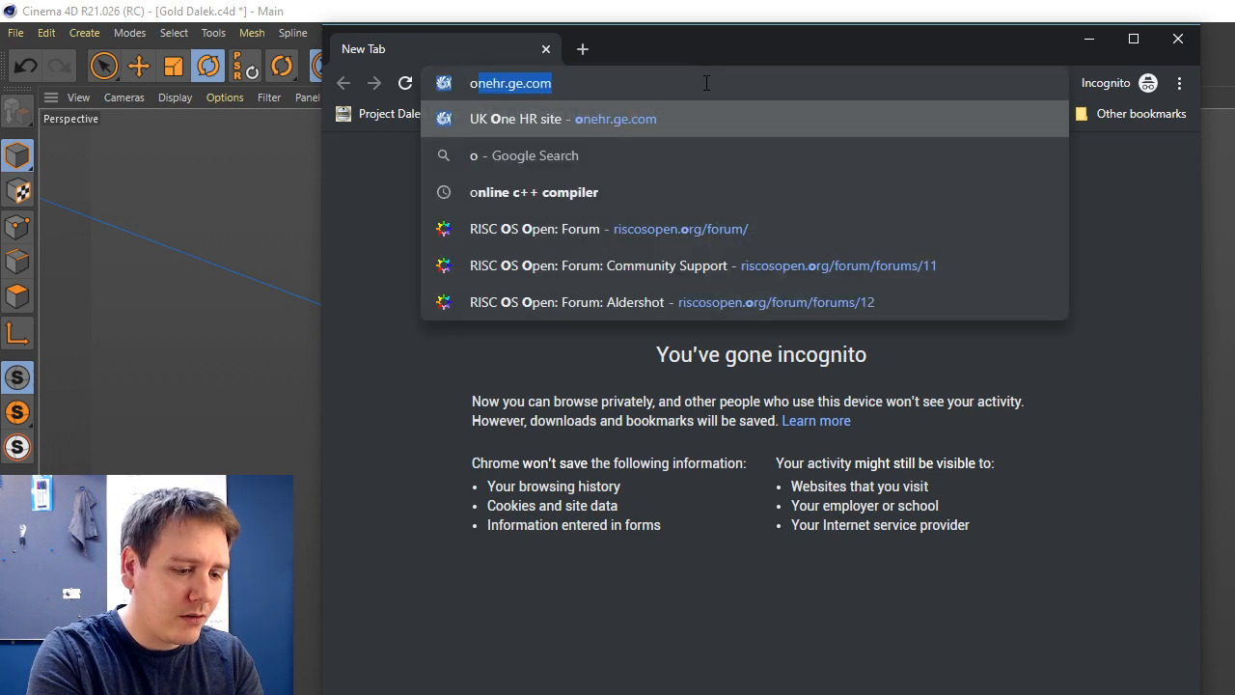
pyautogui.write('ptimise ')
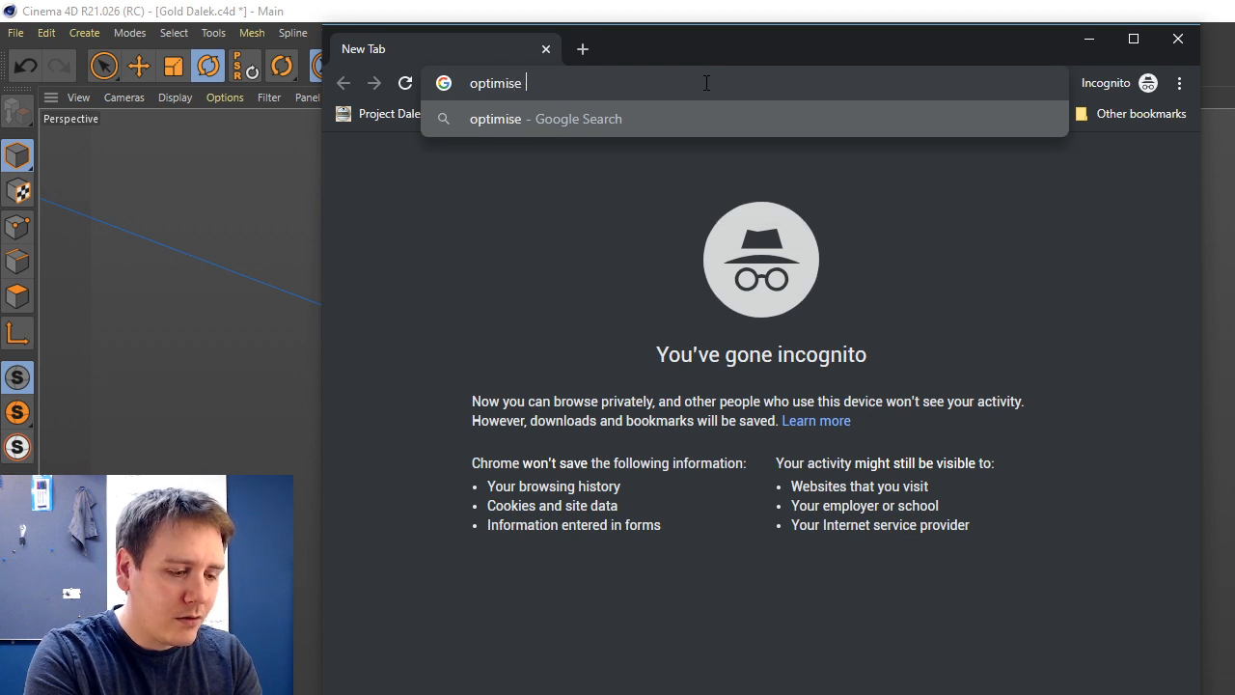
pyautogui.write('cinema 4d')
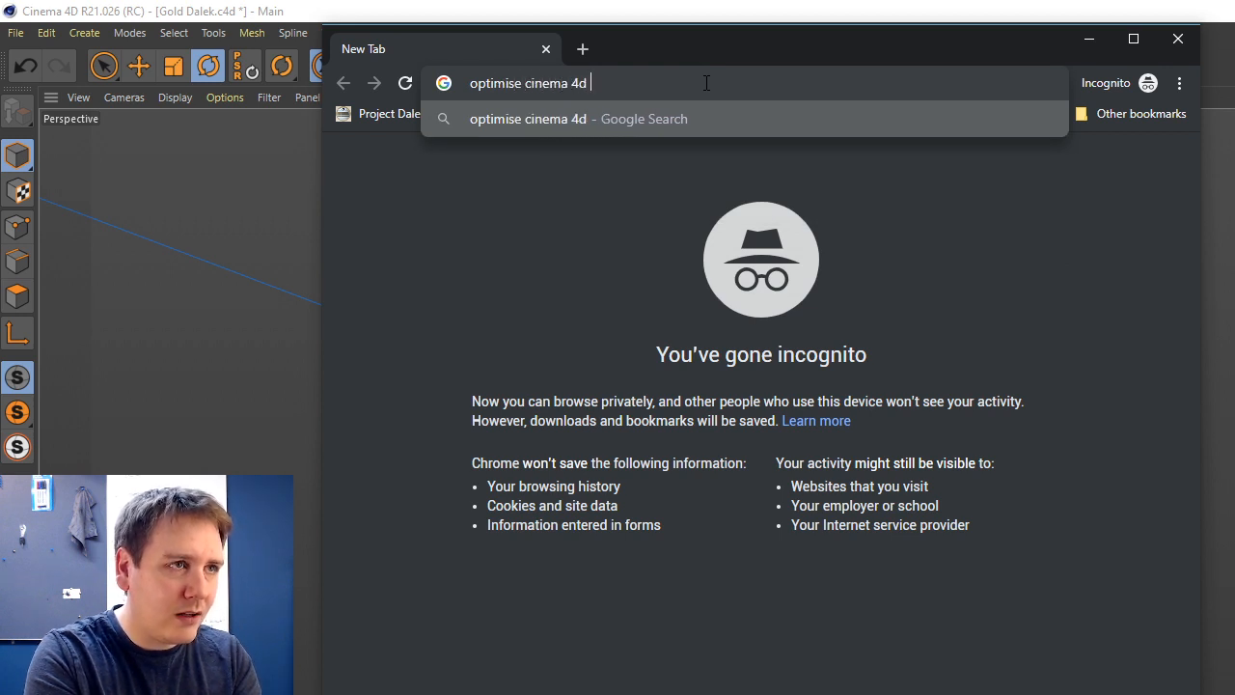
pyautogui.write(' r21')
pyautogui.press('Return')
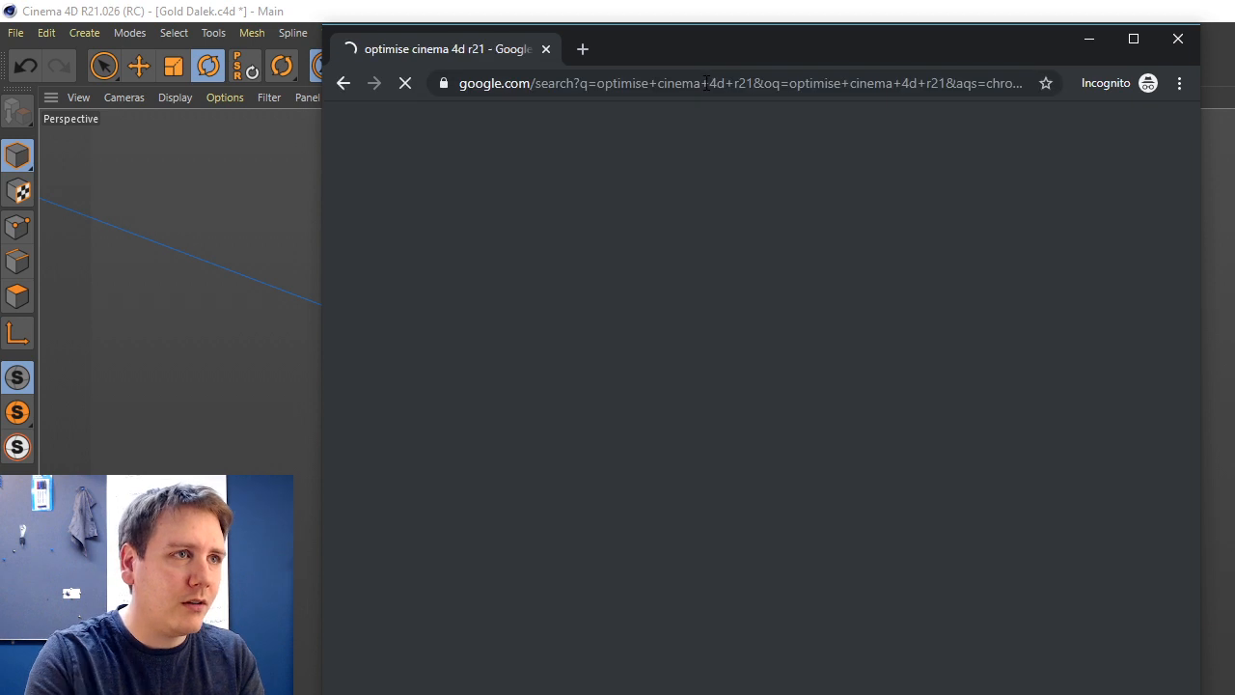
pyautogui.scroll(-2, 772, 304)
pyautogui.scroll(-5, 789, 309)
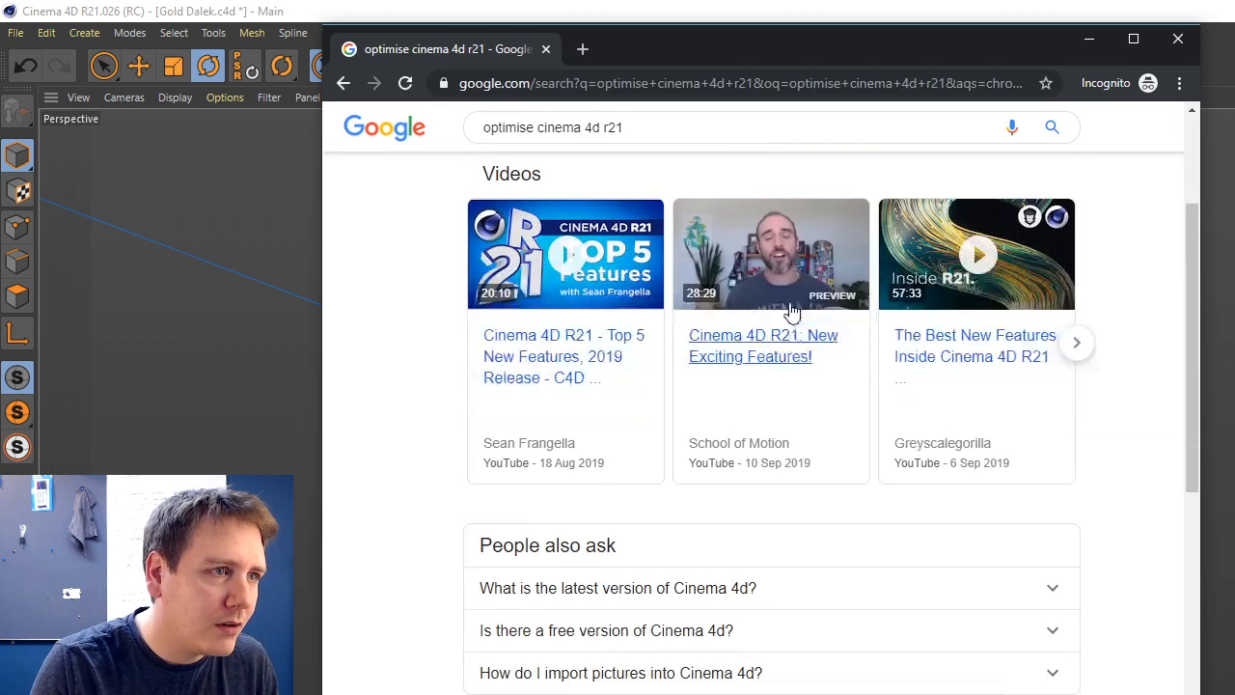
pyautogui.scroll(-1, 811, 361)
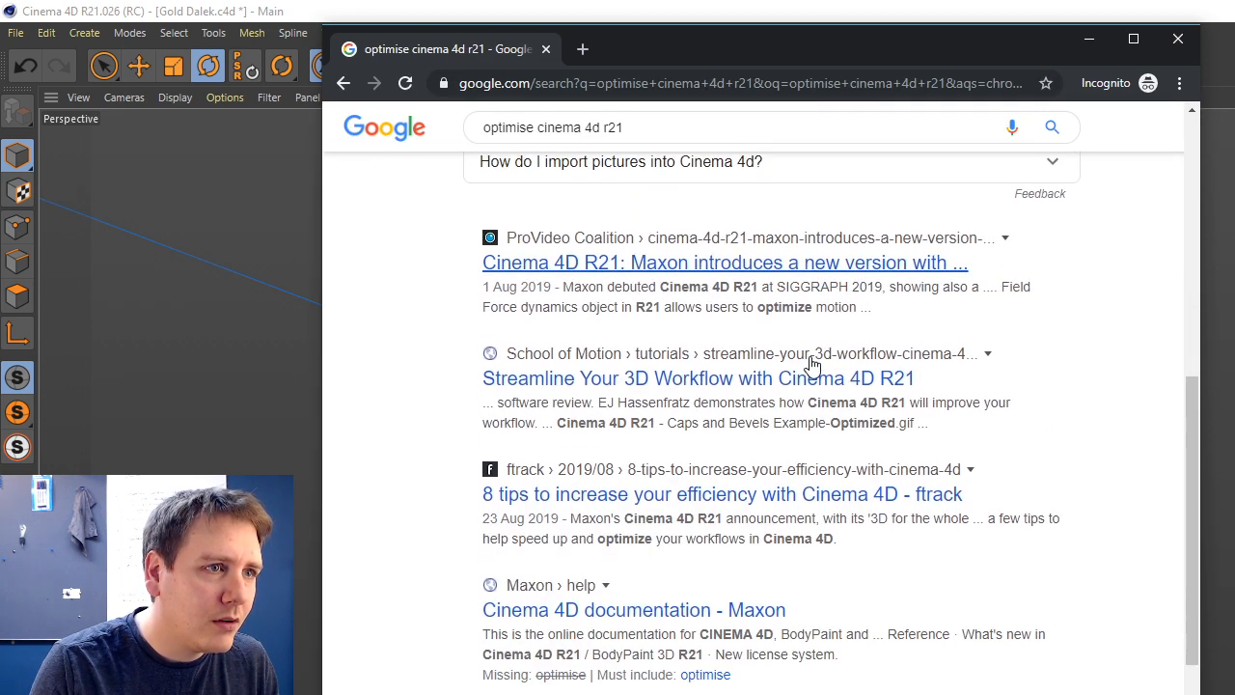
pyautogui.scroll(1, 811, 361)
pyautogui.scroll(-5, 811, 362)
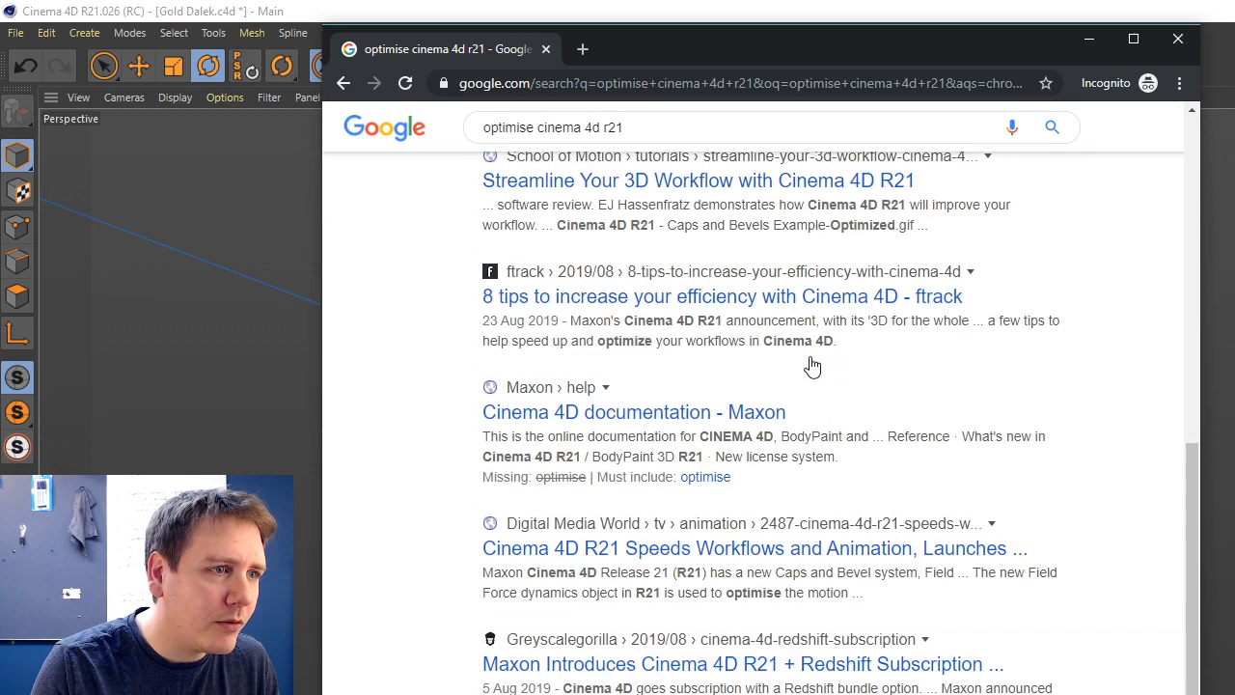
pyautogui.moveTo(710, 51); pyautogui.dragTo(1234, 106)
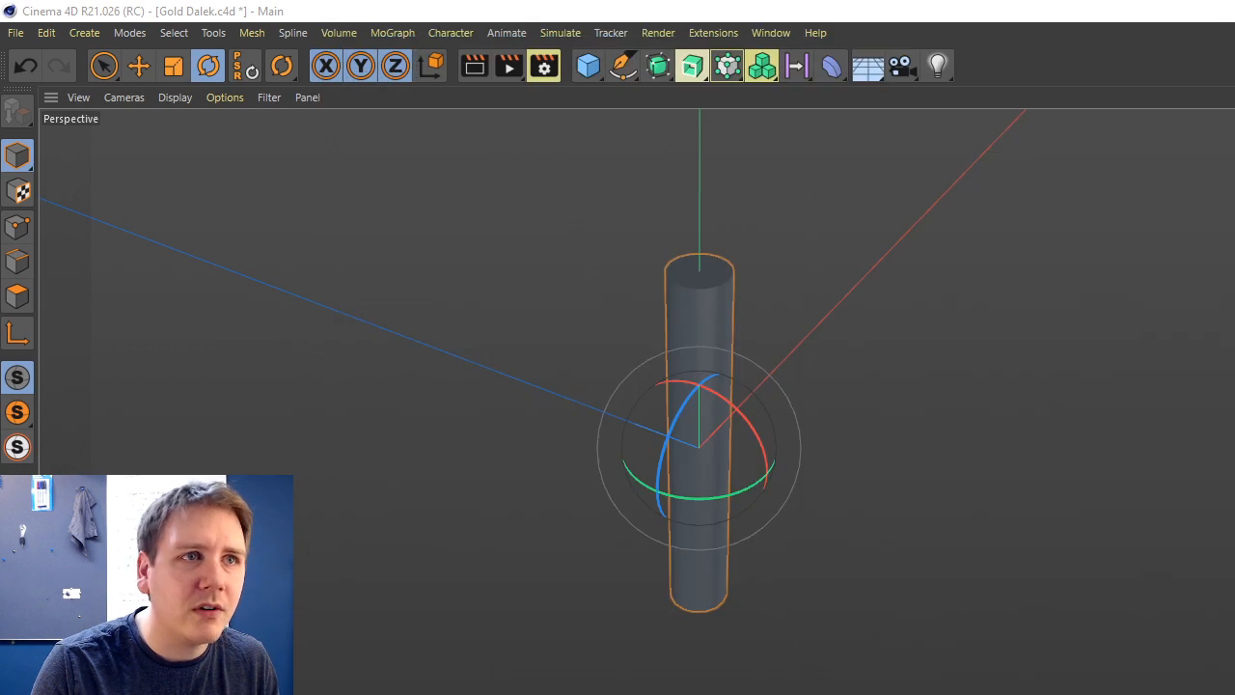
# Open the Cinema 4D R21 online help, search it for "optimize" and open the Optimize page.
pyautogui.click(815, 32)
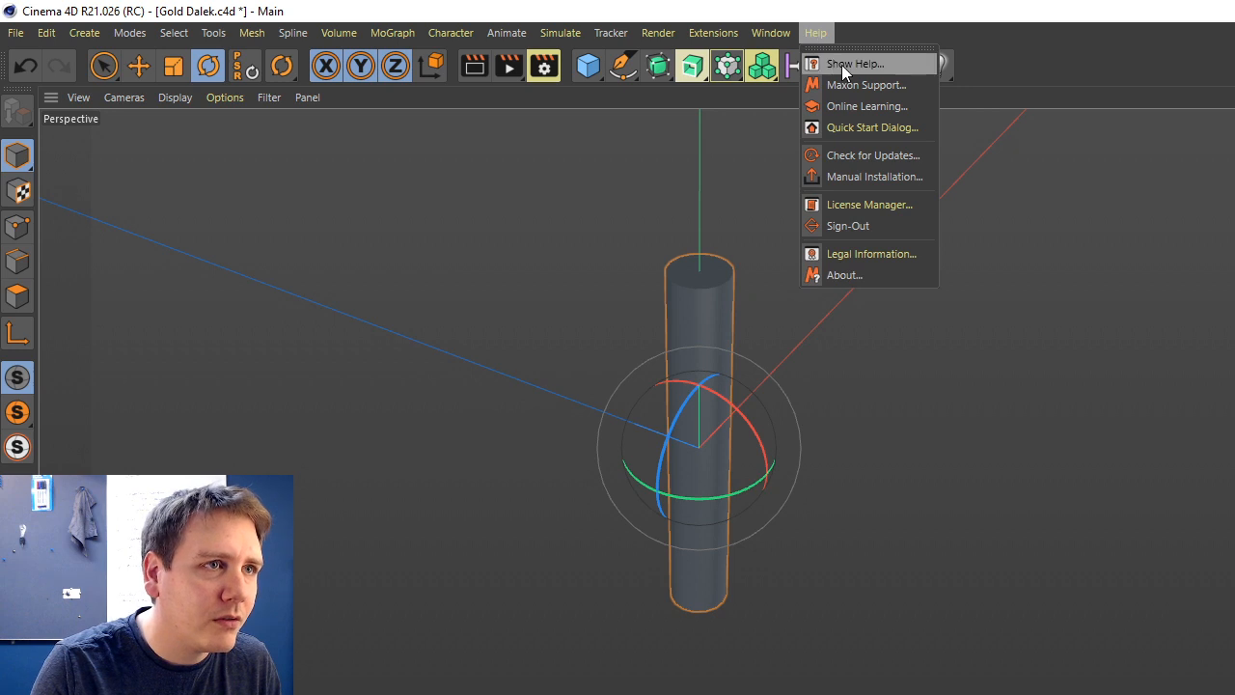
pyautogui.click(843, 66)
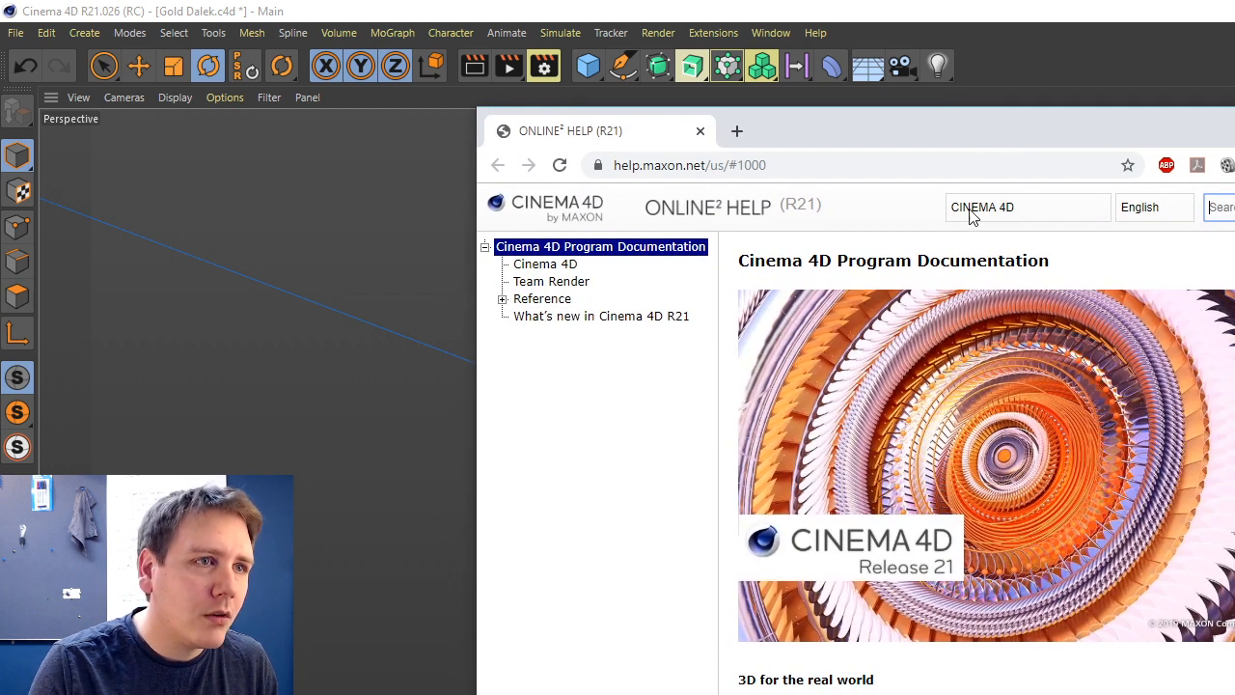
pyautogui.doubleClick(1130, 129)
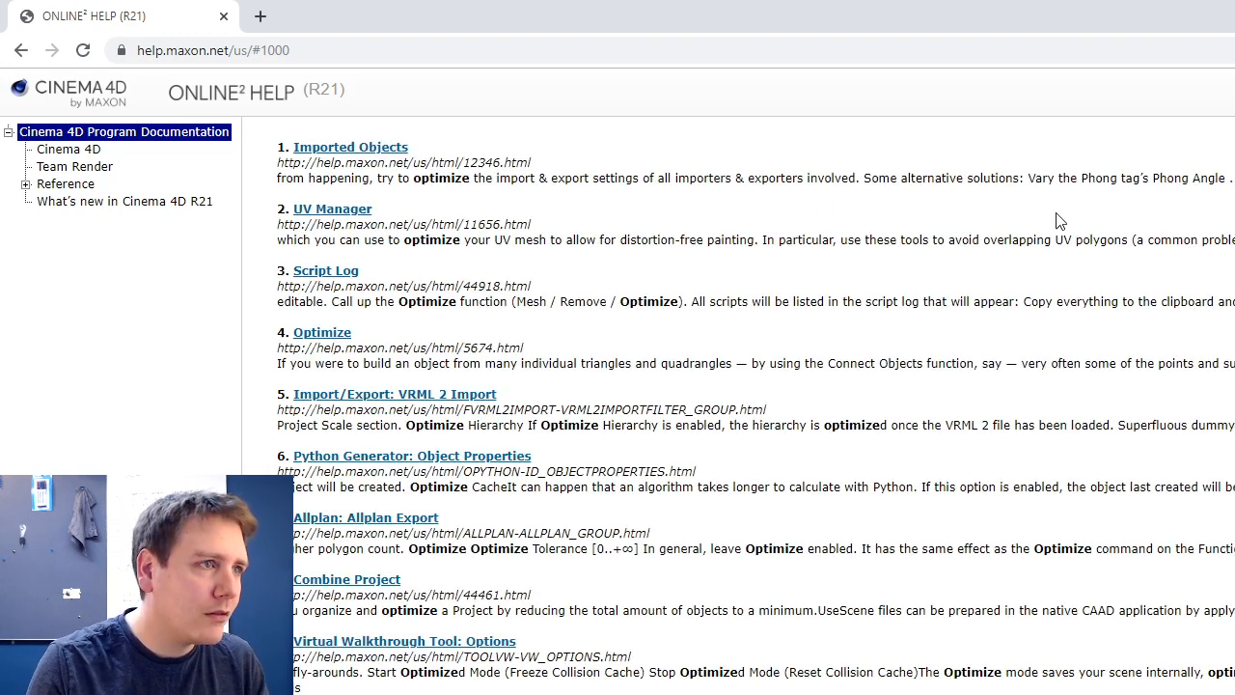
pyautogui.click(323, 334)
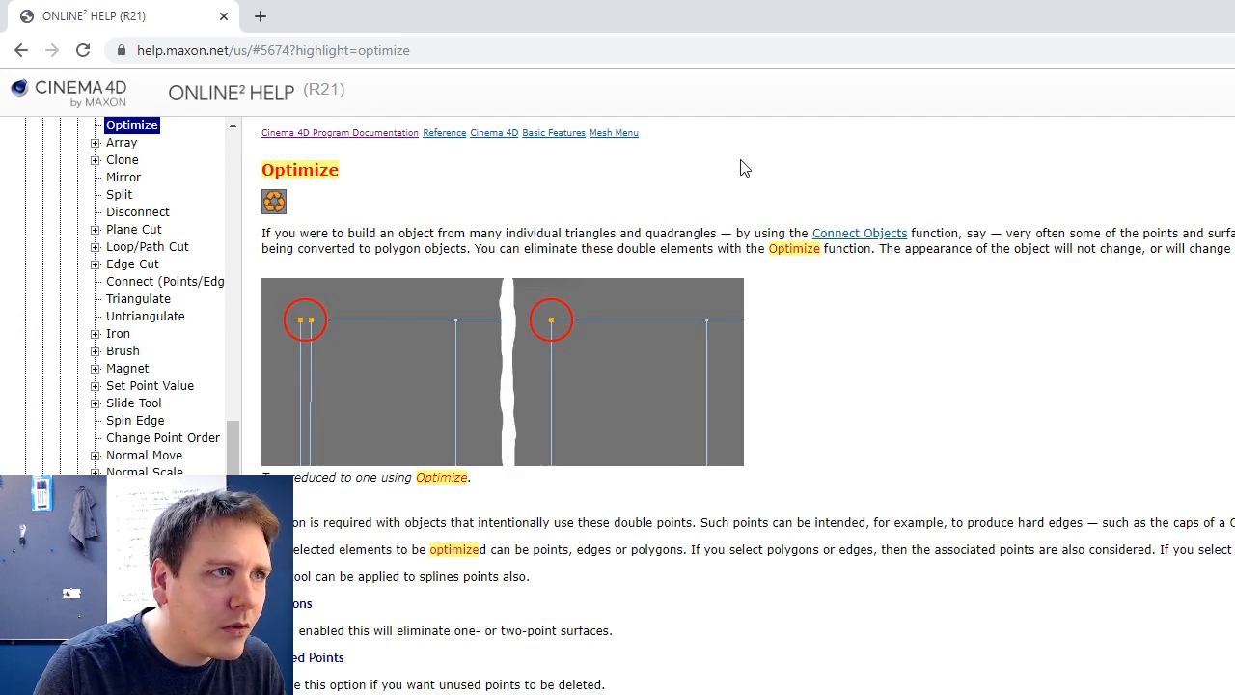
# Switch back to Cinema 4D and optimize the rod's polygons, unused points and points with a 0.01 cm tolerance.
pyautogui.hotkey('alt', 'Tab')
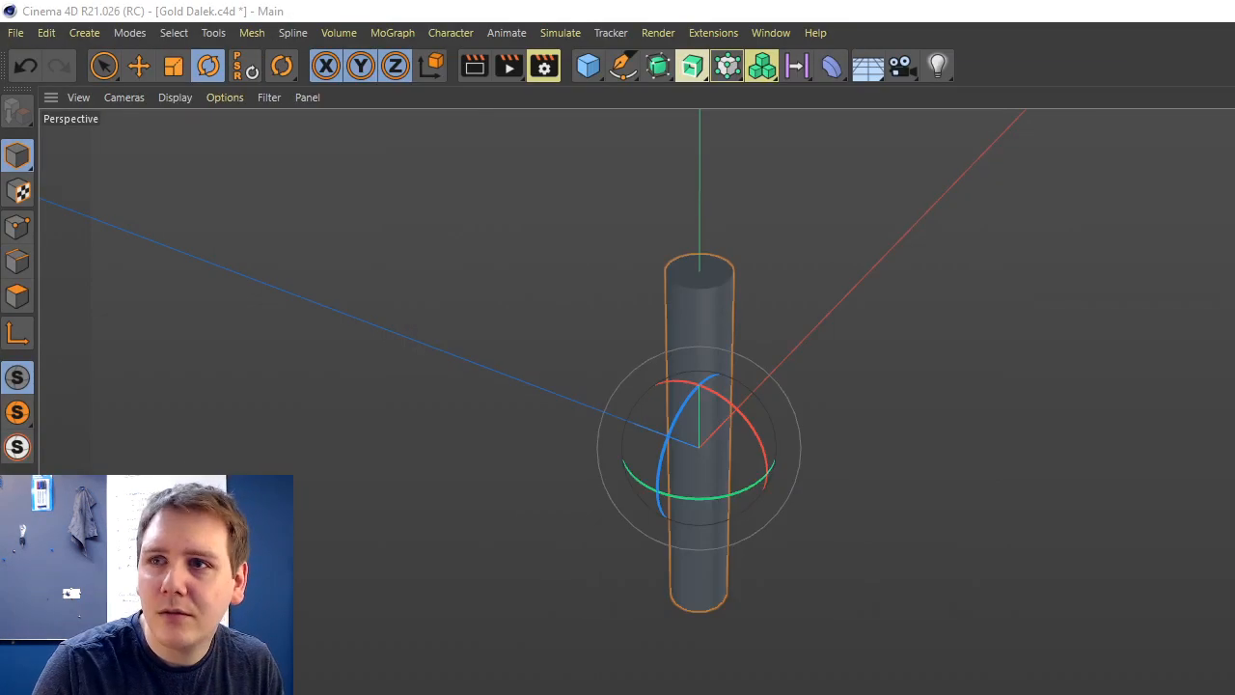
pyautogui.click(251, 33)
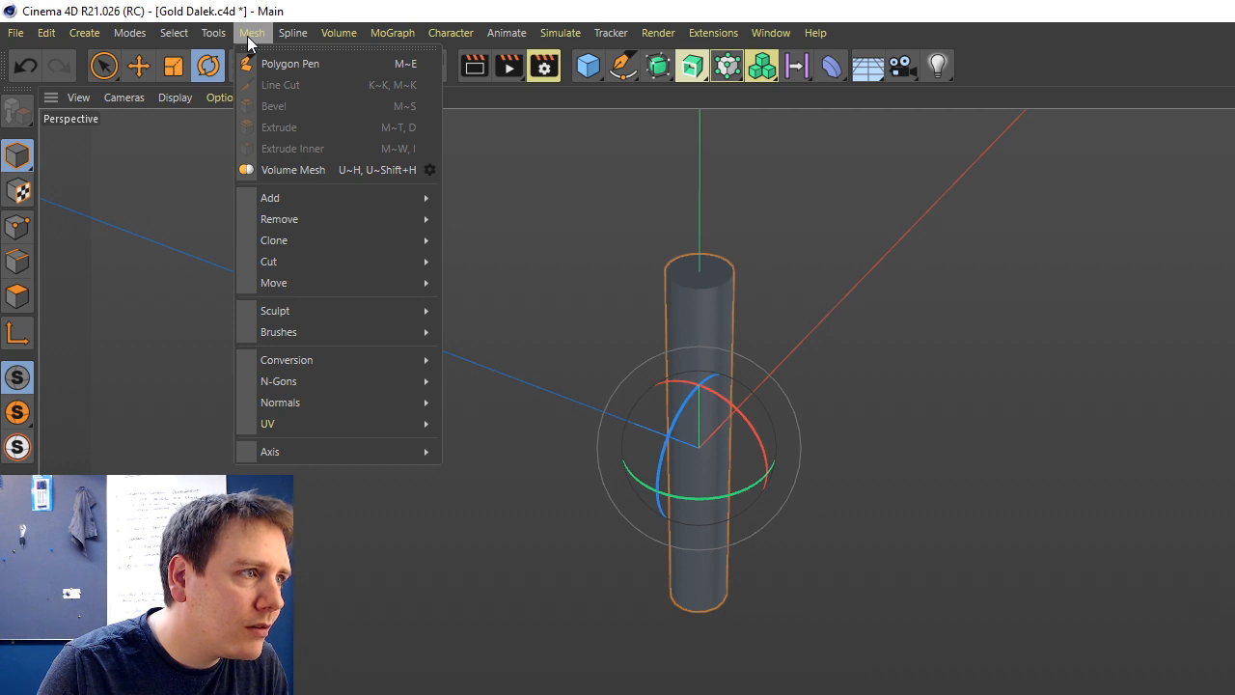
pyautogui.moveTo(401, 450)
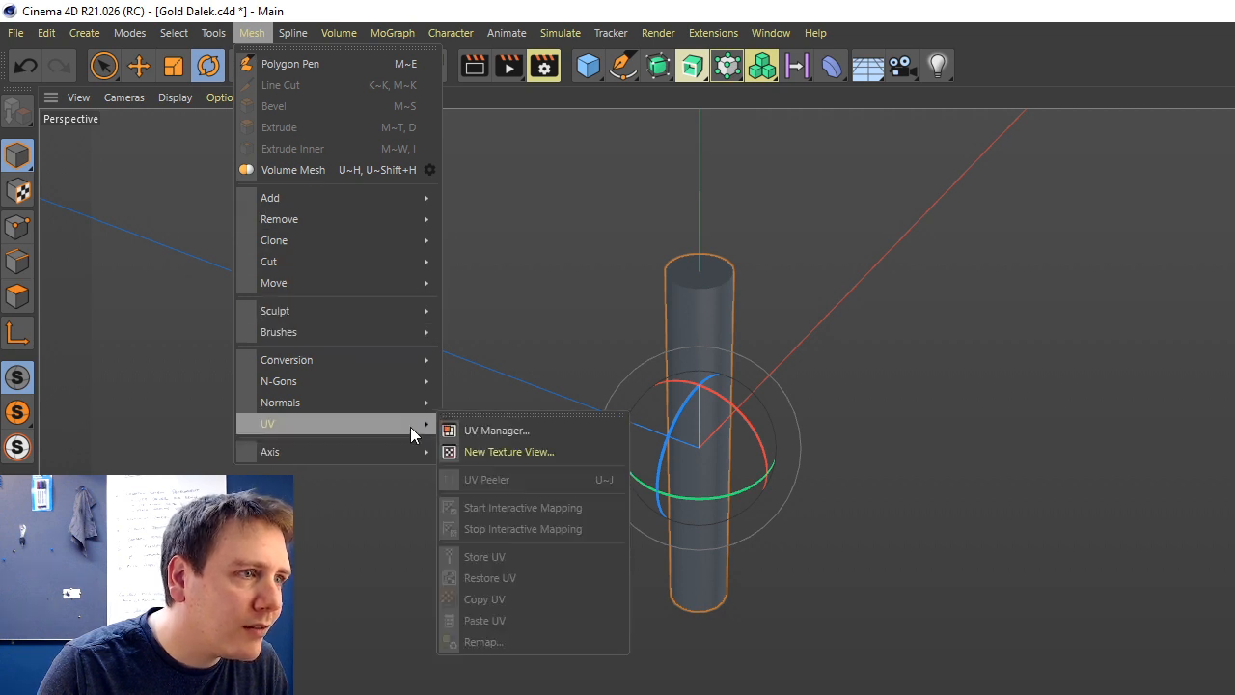
pyautogui.moveTo(421, 404)
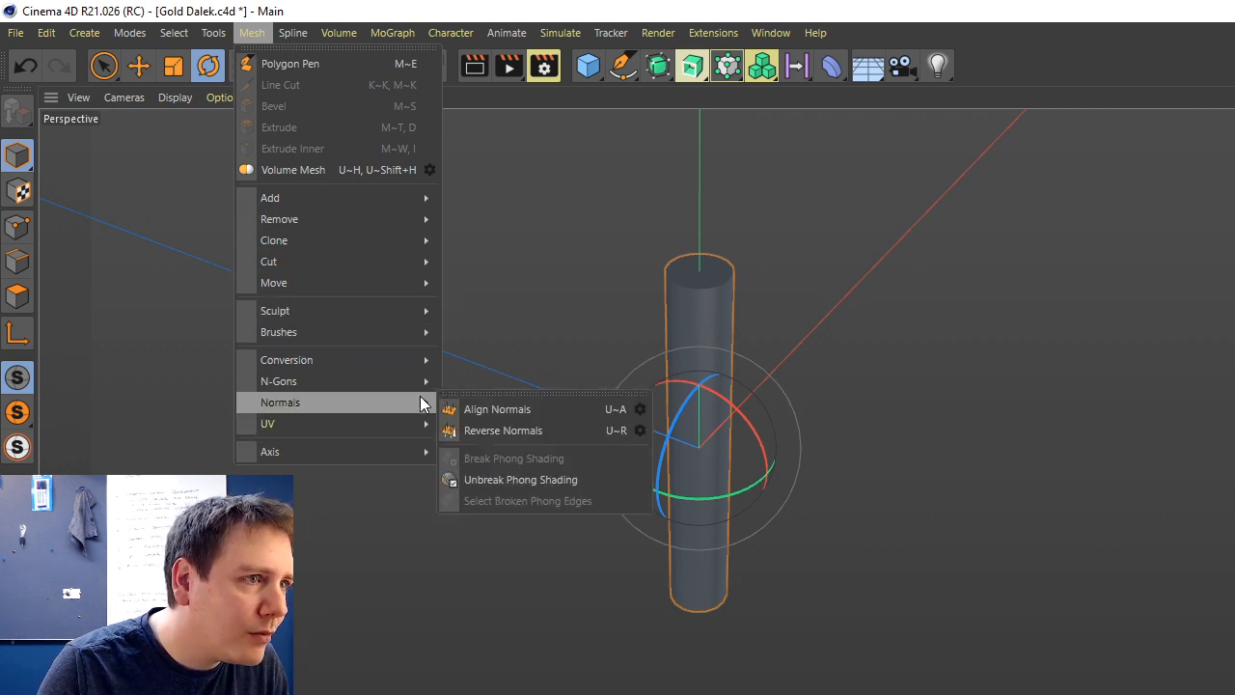
pyautogui.moveTo(426, 381)
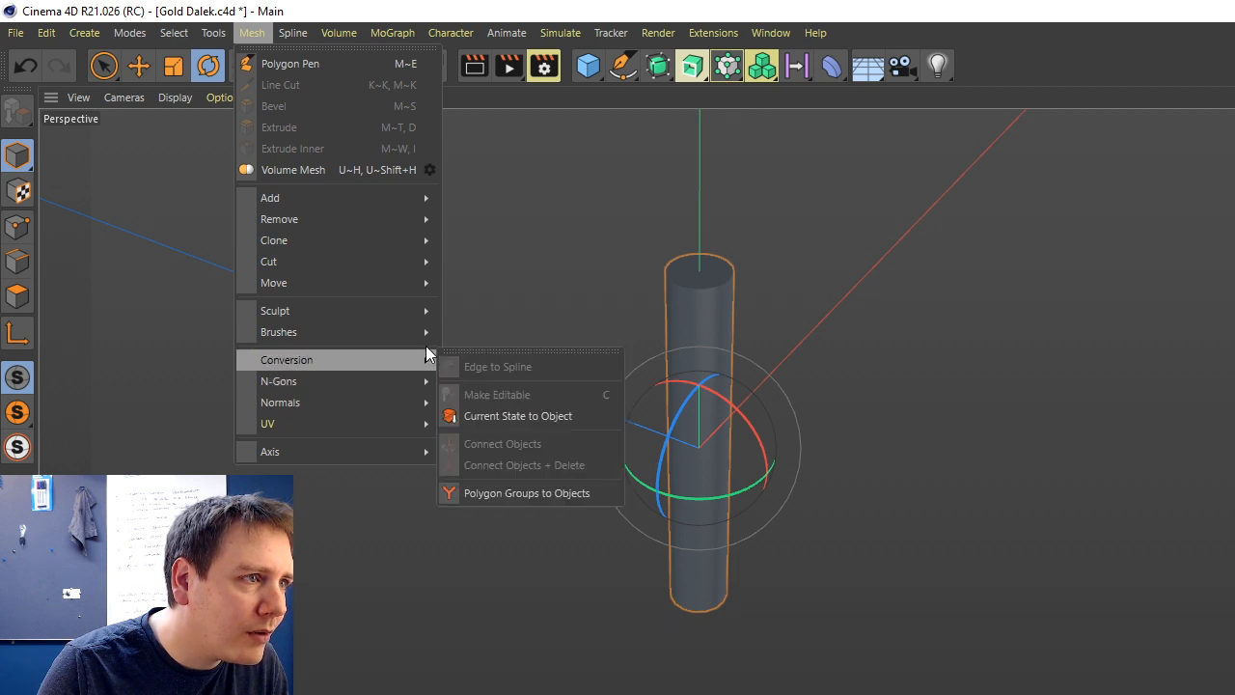
pyautogui.moveTo(424, 334)
pyautogui.moveTo(421, 200)
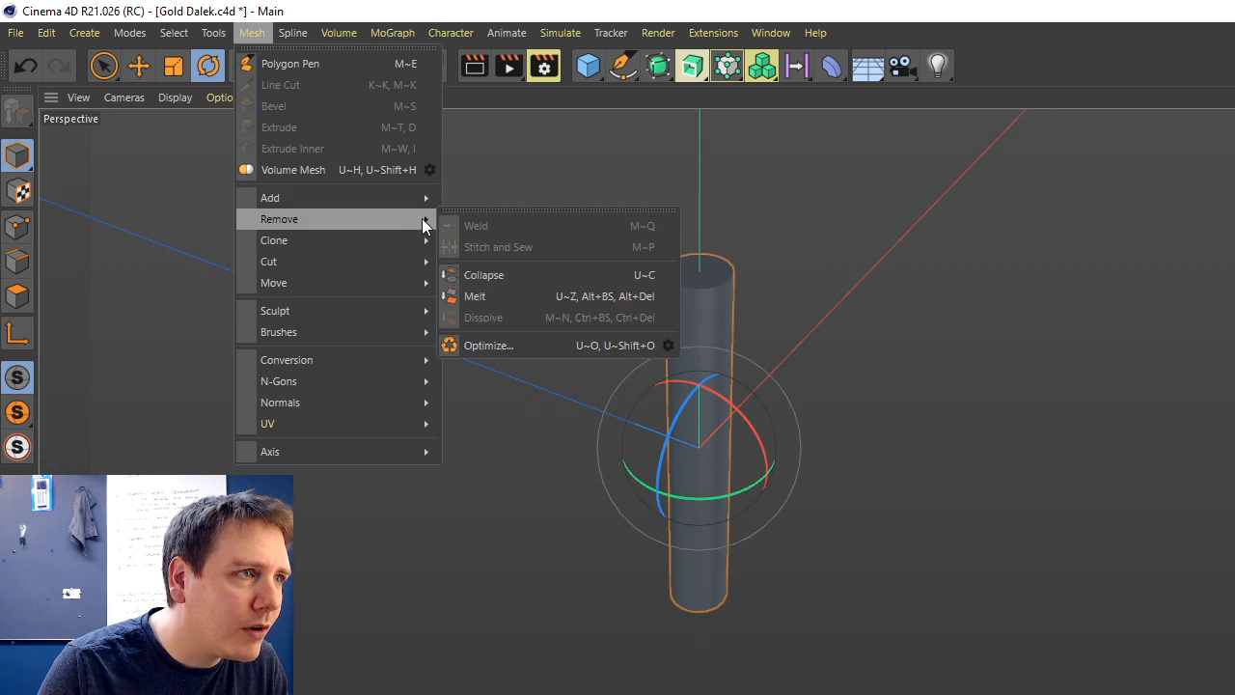
pyautogui.click(665, 346)
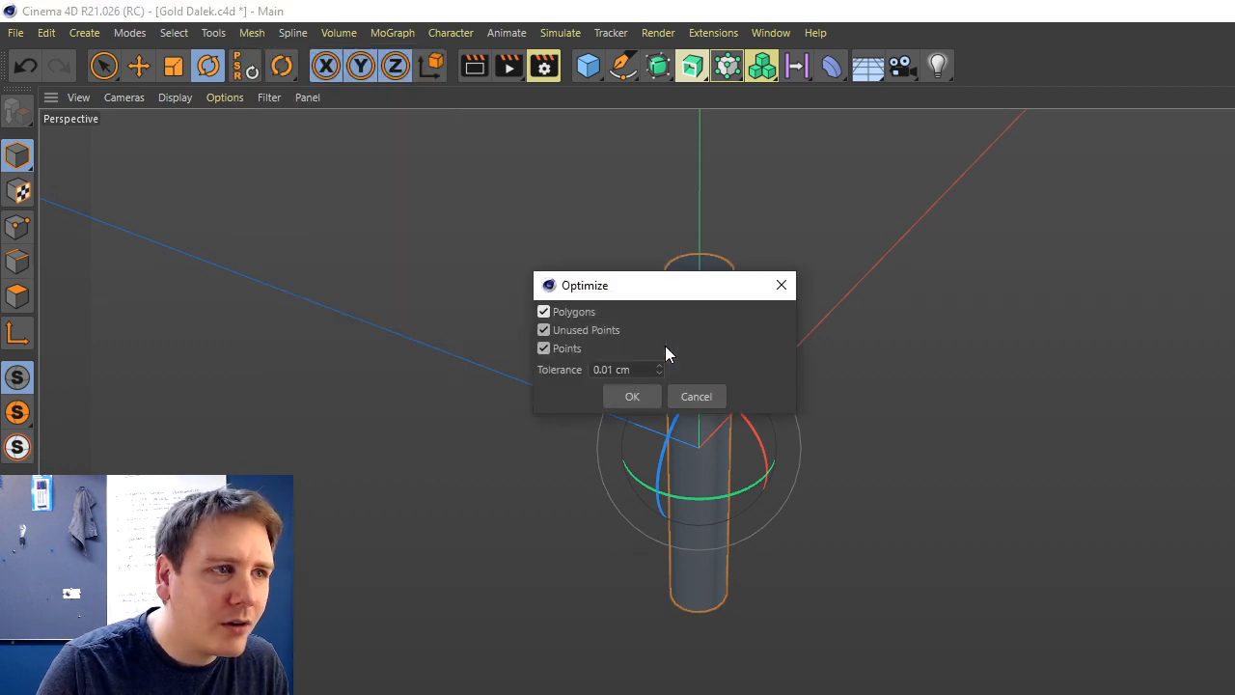
pyautogui.click(640, 396)
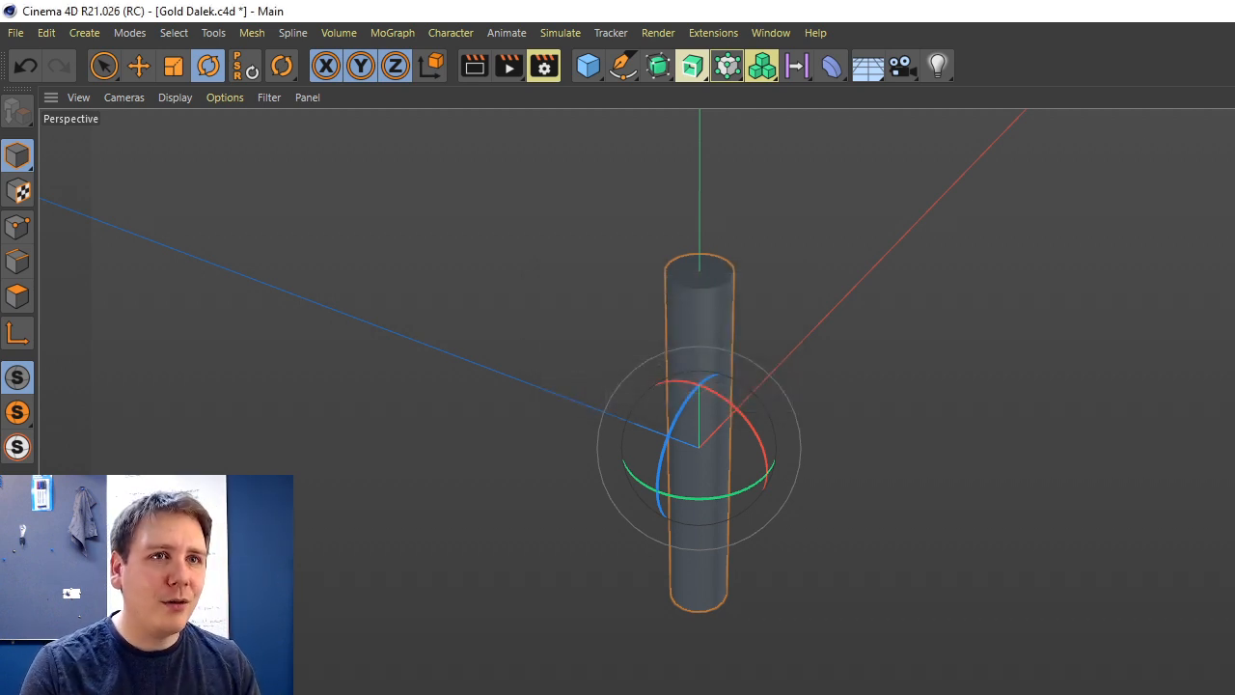
# Add a loop cut around the rod at about 11.8% of its length, just below the top end.
pyautogui.click(18, 261)
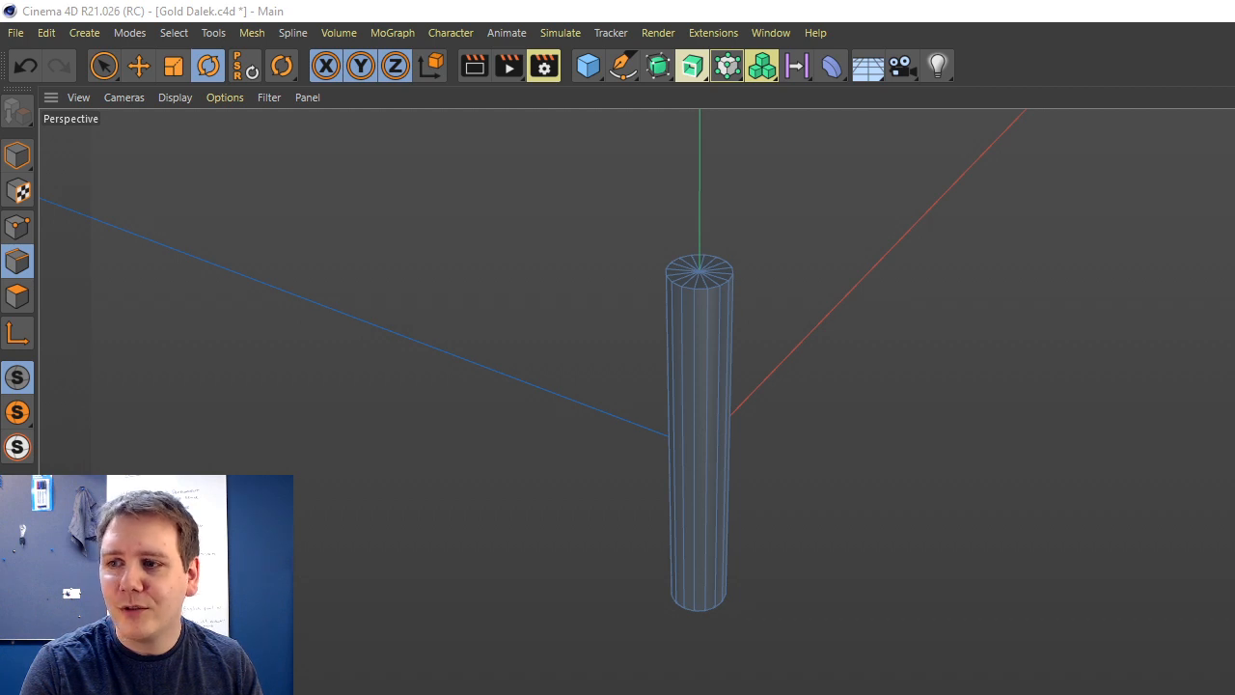
pyautogui.scroll(4, 725, 310)
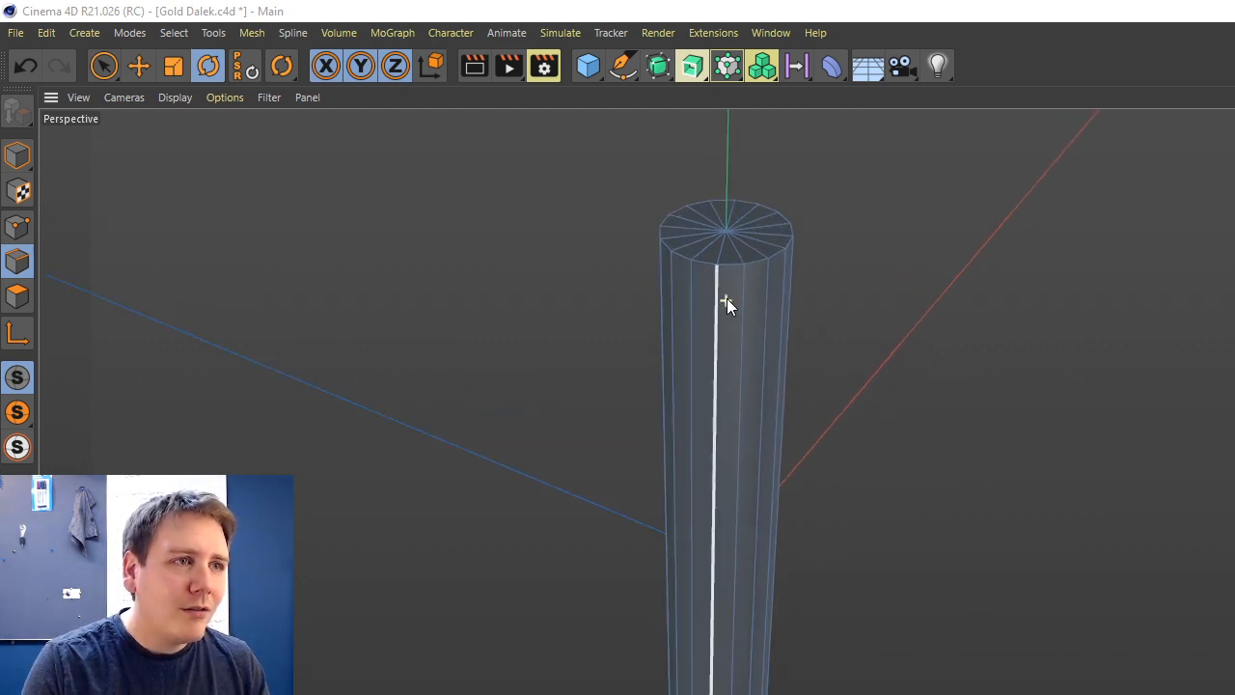
pyautogui.keyDown('alt'); pyautogui.moveTo(734, 319); pyautogui.dragTo(779, 289); pyautogui.keyUp('alt')
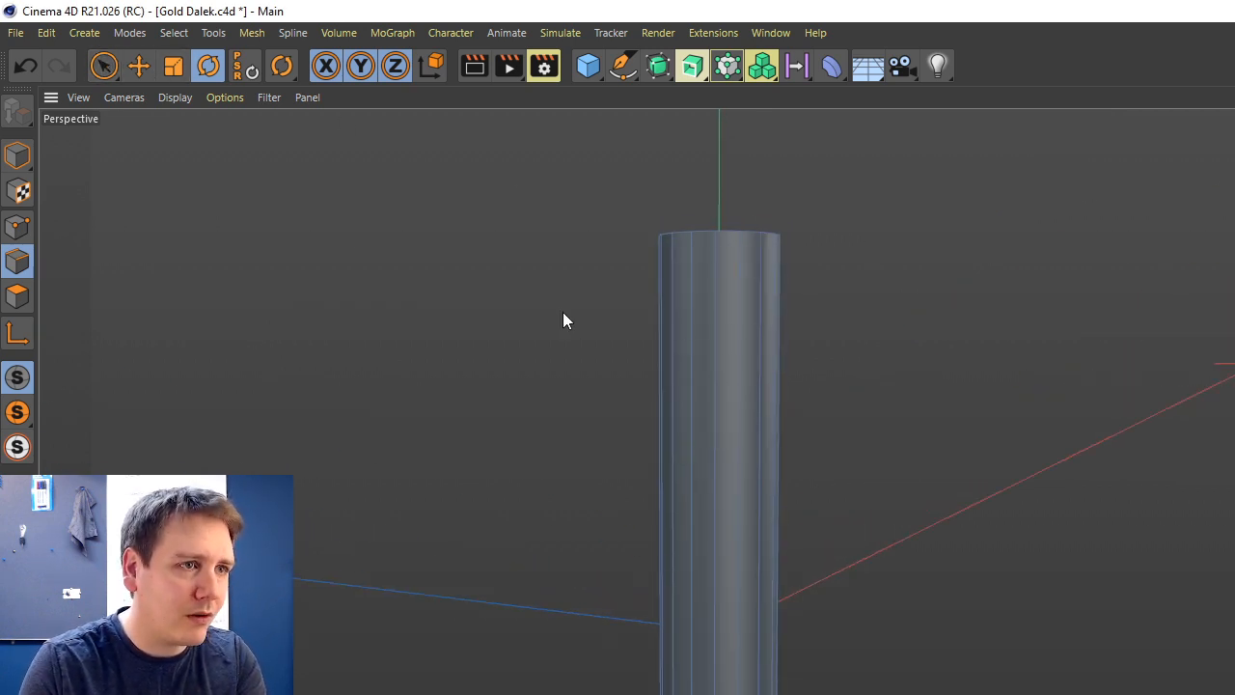
pyautogui.press('k')
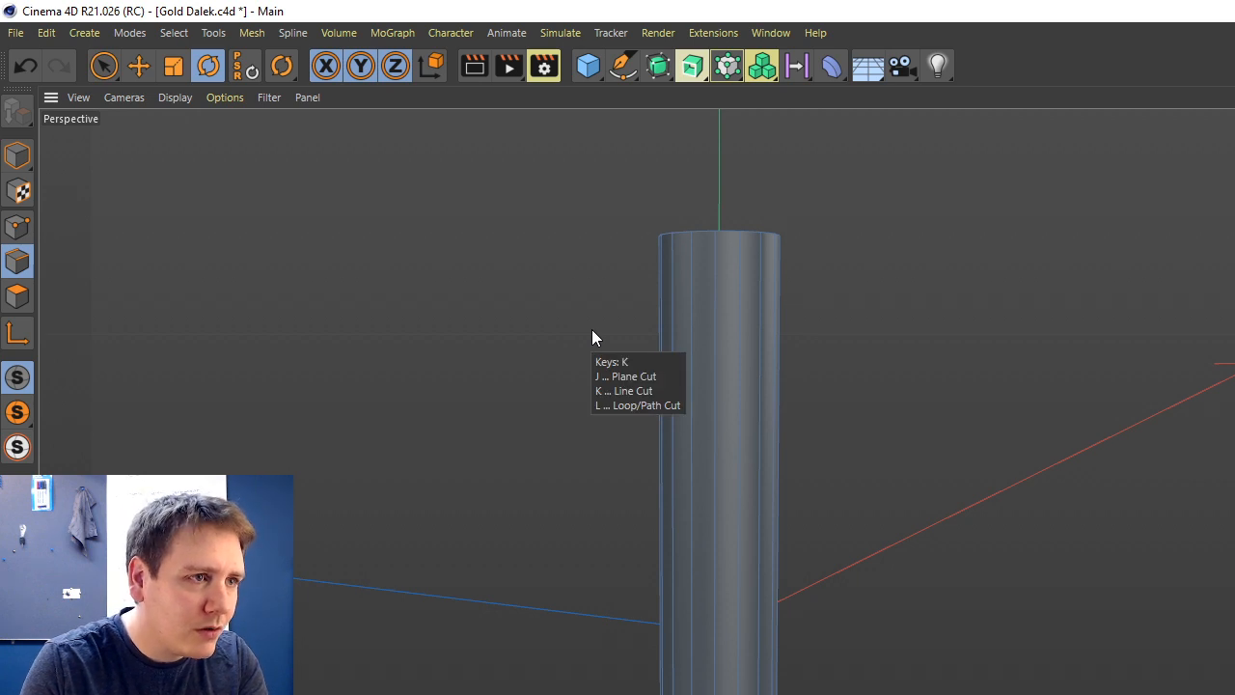
pyautogui.press('l')
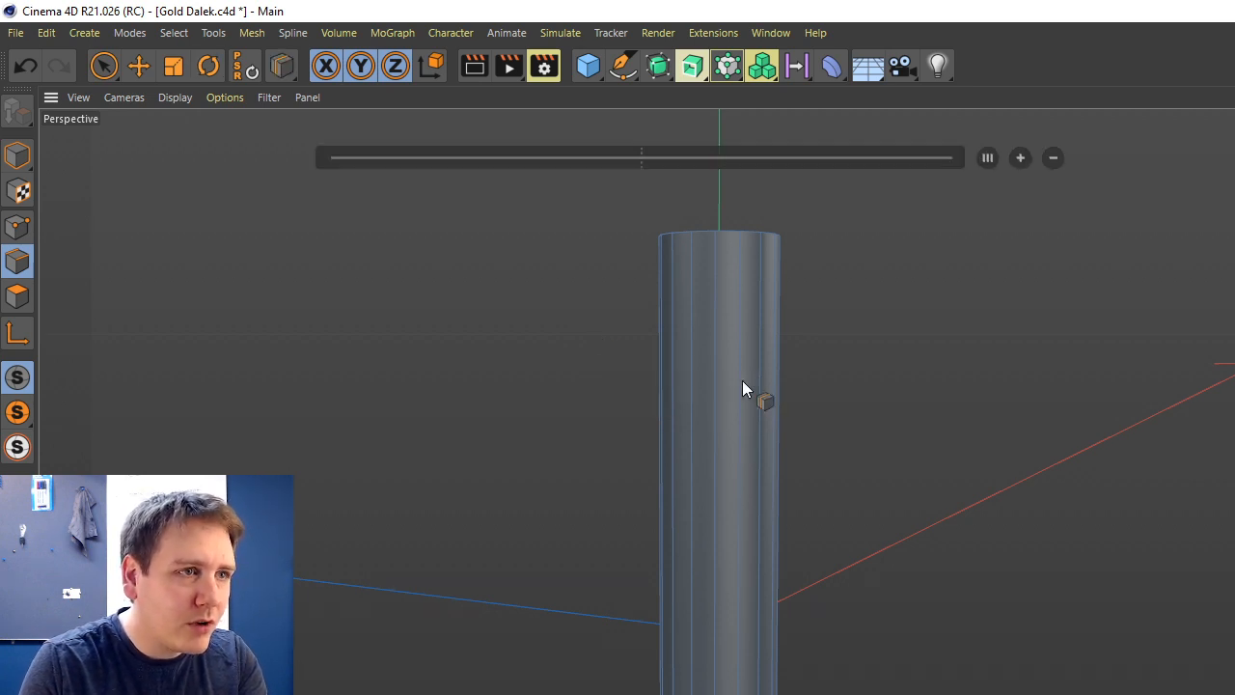
pyautogui.click(738, 331)
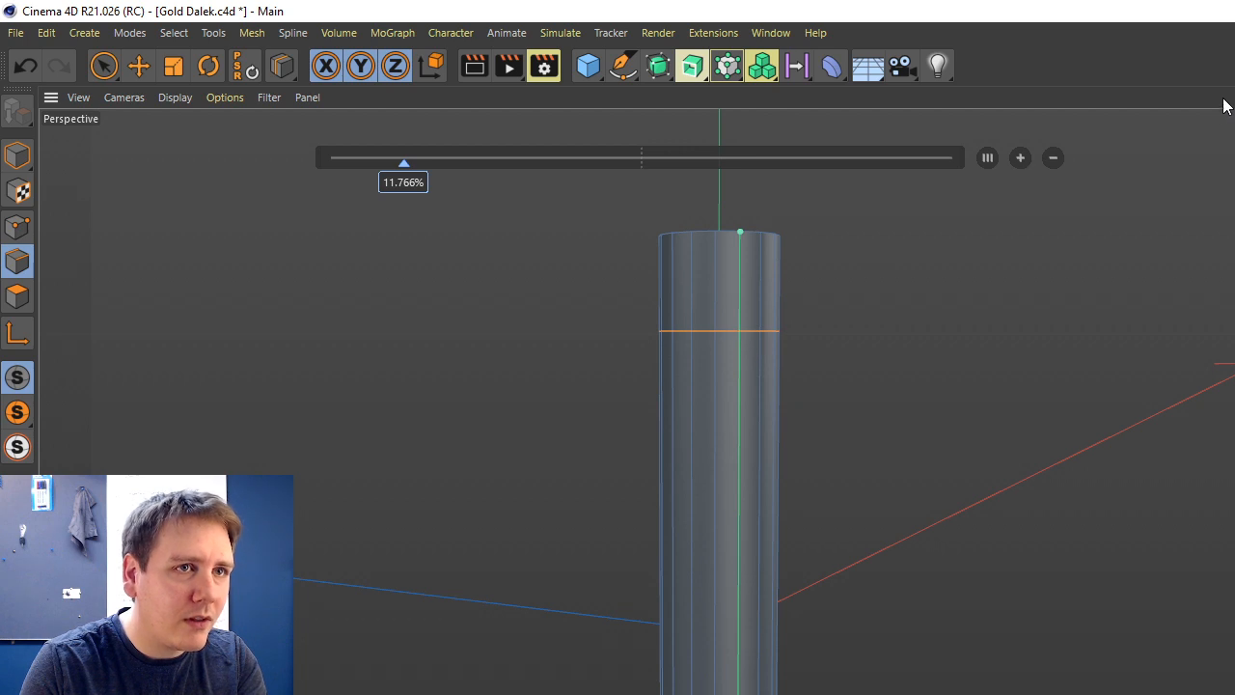
# Select the ring of side polygons above the new cut and extrude it outward to form a wide screw head.
pyautogui.keyDown('alt'); pyautogui.moveTo(738, 330); pyautogui.dragTo(692, 446); pyautogui.keyUp('alt')
pyautogui.press('u')
pyautogui.press('l')
pyautogui.click(17, 295)
pyautogui.click(756, 293)
pyautogui.press('d')
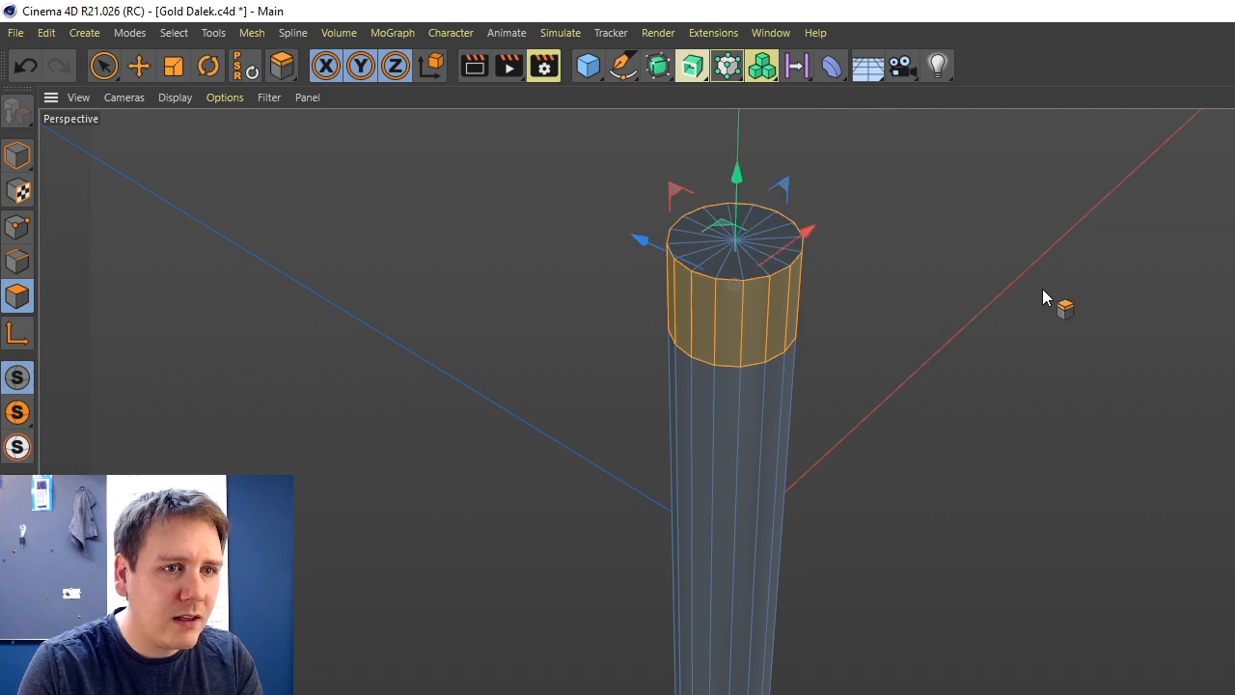
pyautogui.moveTo(1041, 288)
pyautogui.mouseDown()
pyautogui.moveTo(1132, 289)
pyautogui.moveTo(1042, 298)
pyautogui.mouseUp()
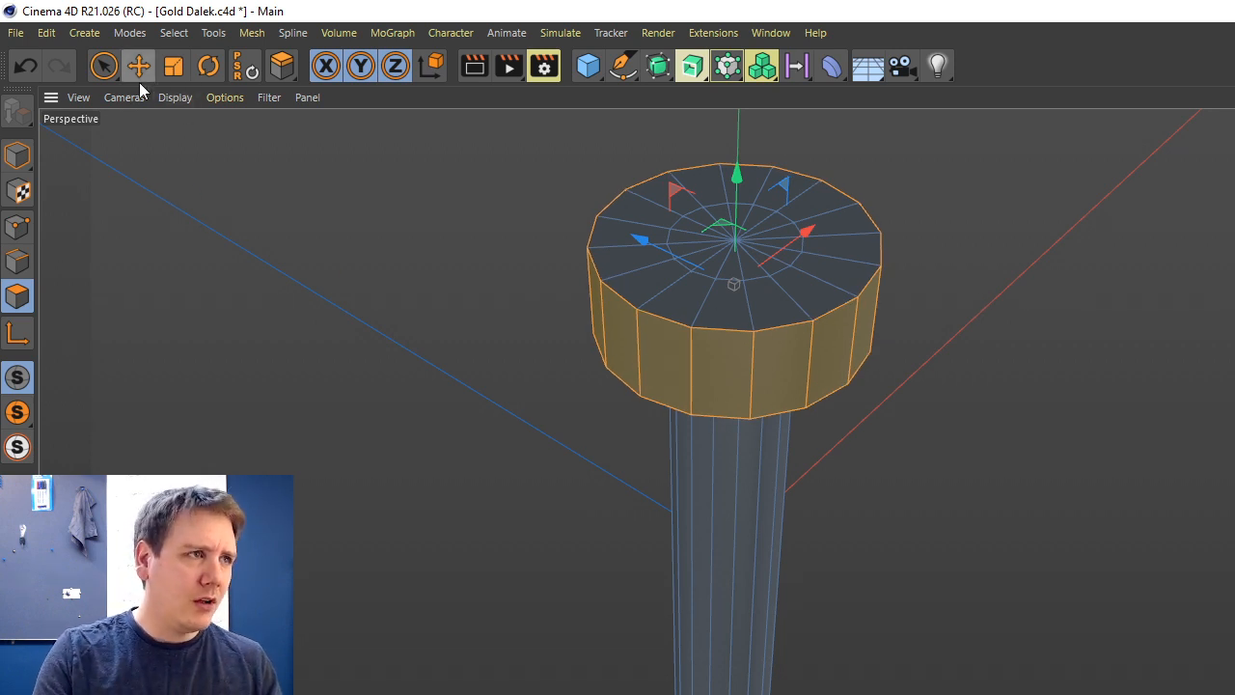
# Select the edge loop around the head's outer top rim and move it down to slope the top face.
pyautogui.click(107, 66)
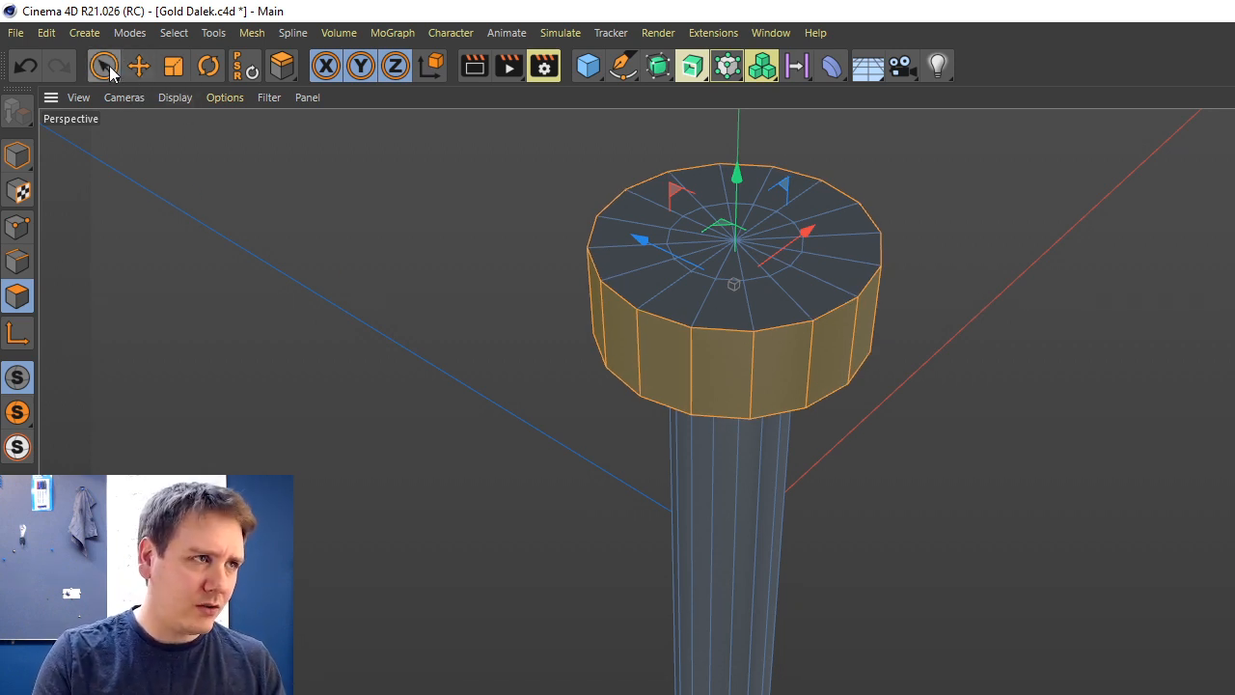
pyautogui.click(17, 261)
pyautogui.press('u')
pyautogui.press('l')
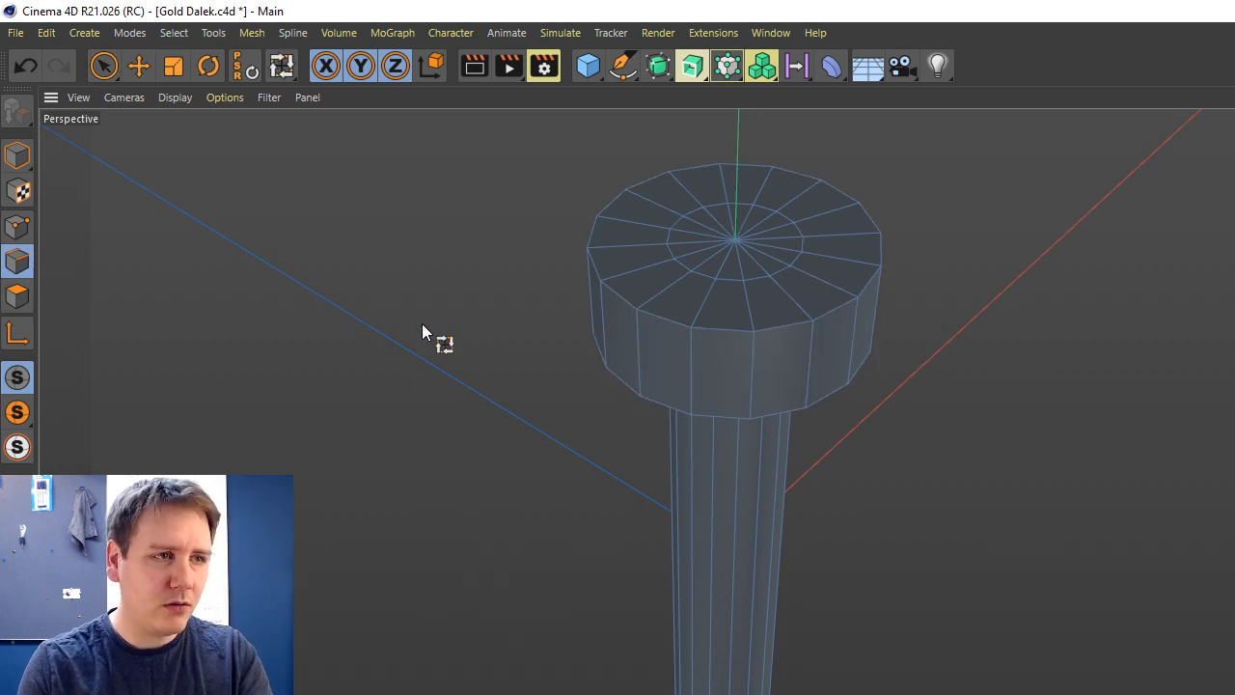
pyautogui.click(688, 328)
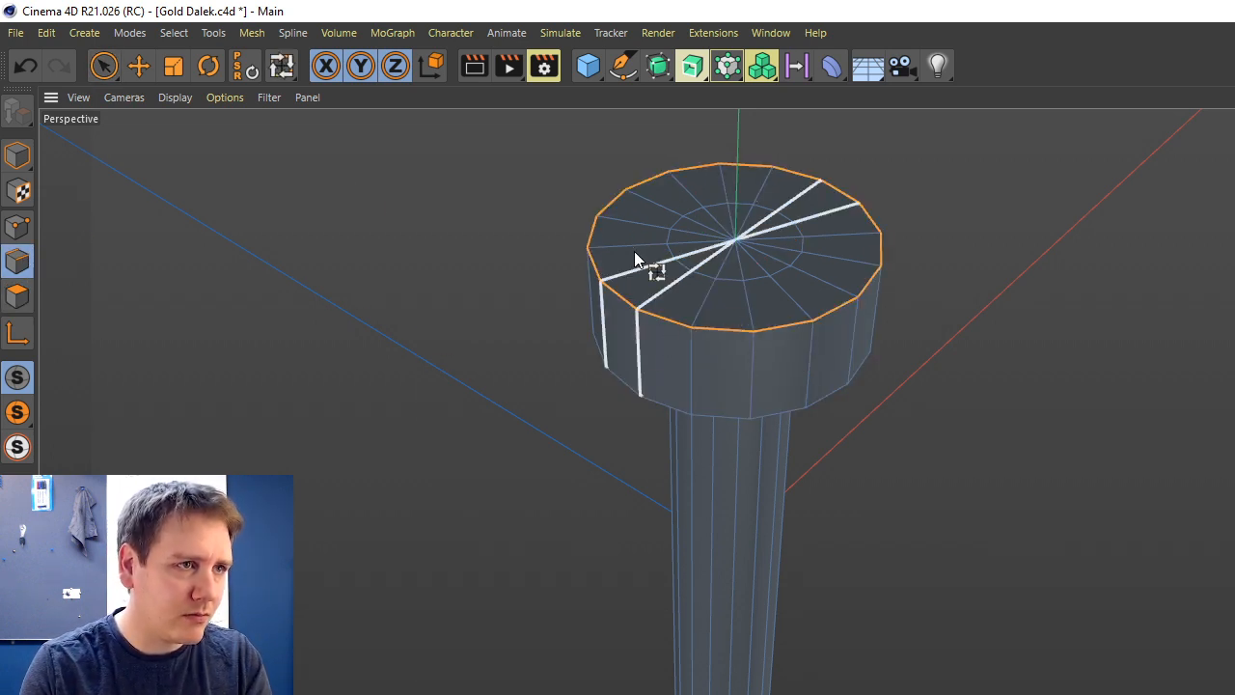
pyautogui.press('e')
pyautogui.moveTo(742, 145); pyautogui.dragTo(737, 183)
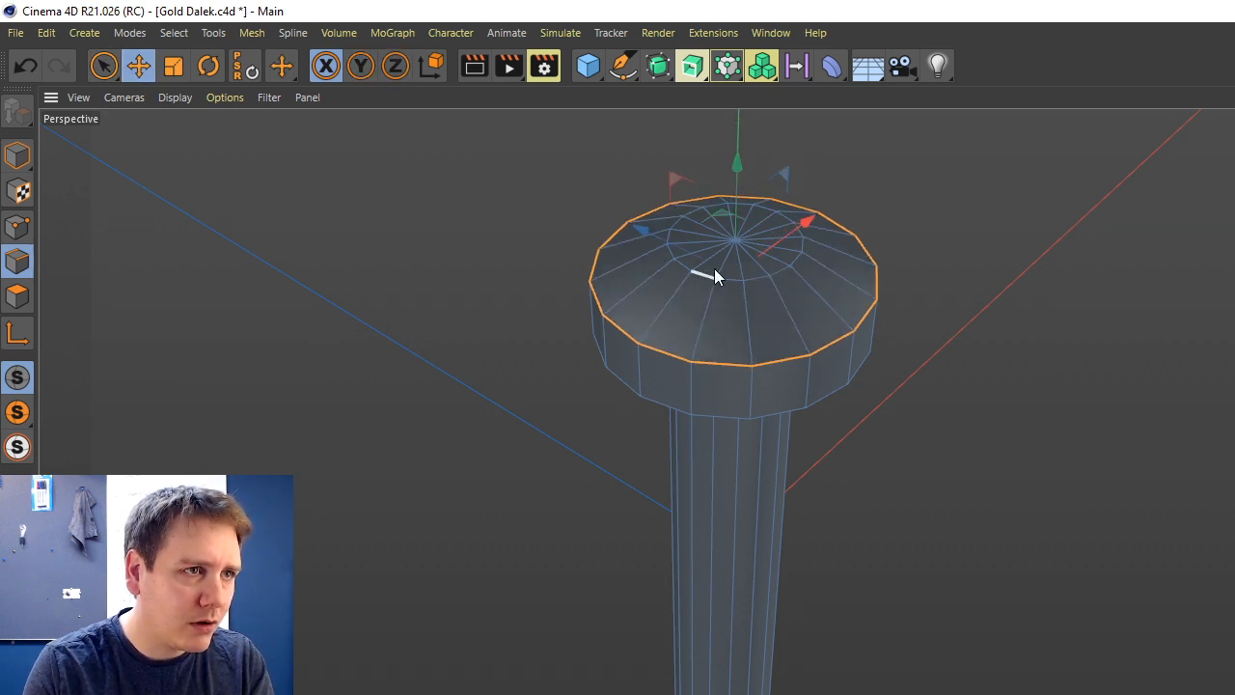
# Select the inner edge loop on top of the head and lower it by about 0.146 cm.
pyautogui.keyDown('alt'); pyautogui.moveTo(675, 458); pyautogui.dragTo(696, 442); pyautogui.keyUp('alt')
pyautogui.hotkey('ctrl', 'shift', 'a')
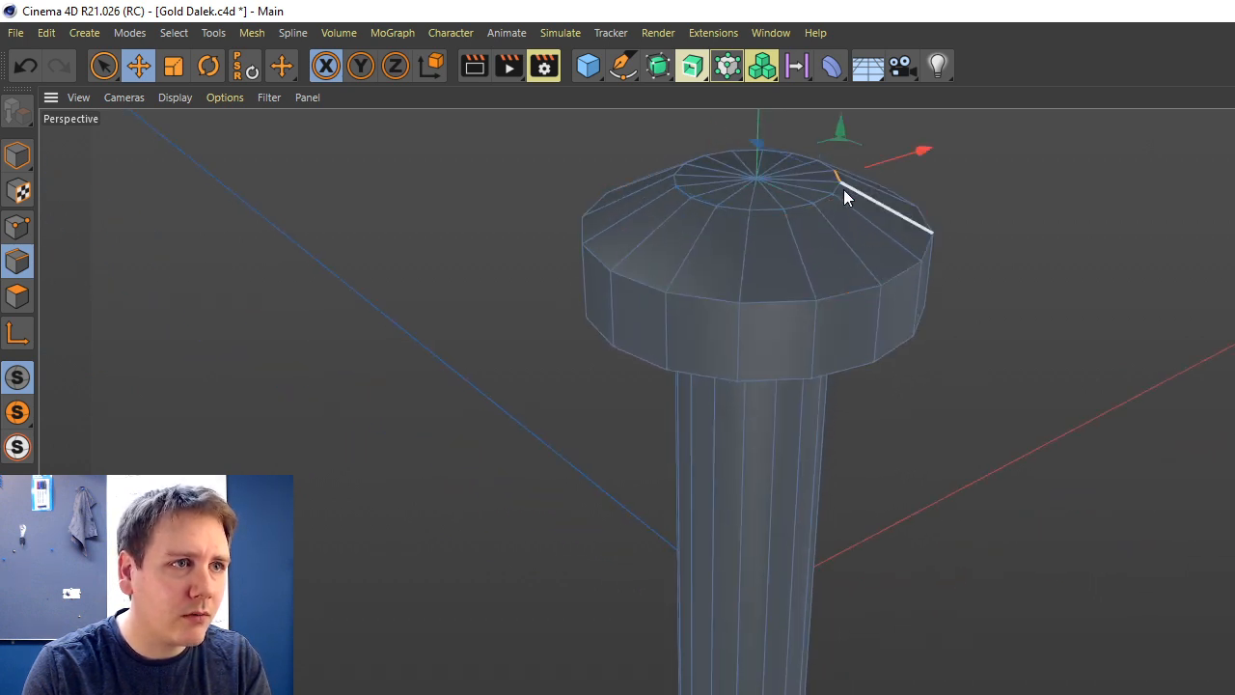
pyautogui.press('u')
pyautogui.press('l')
pyautogui.click(801, 205)
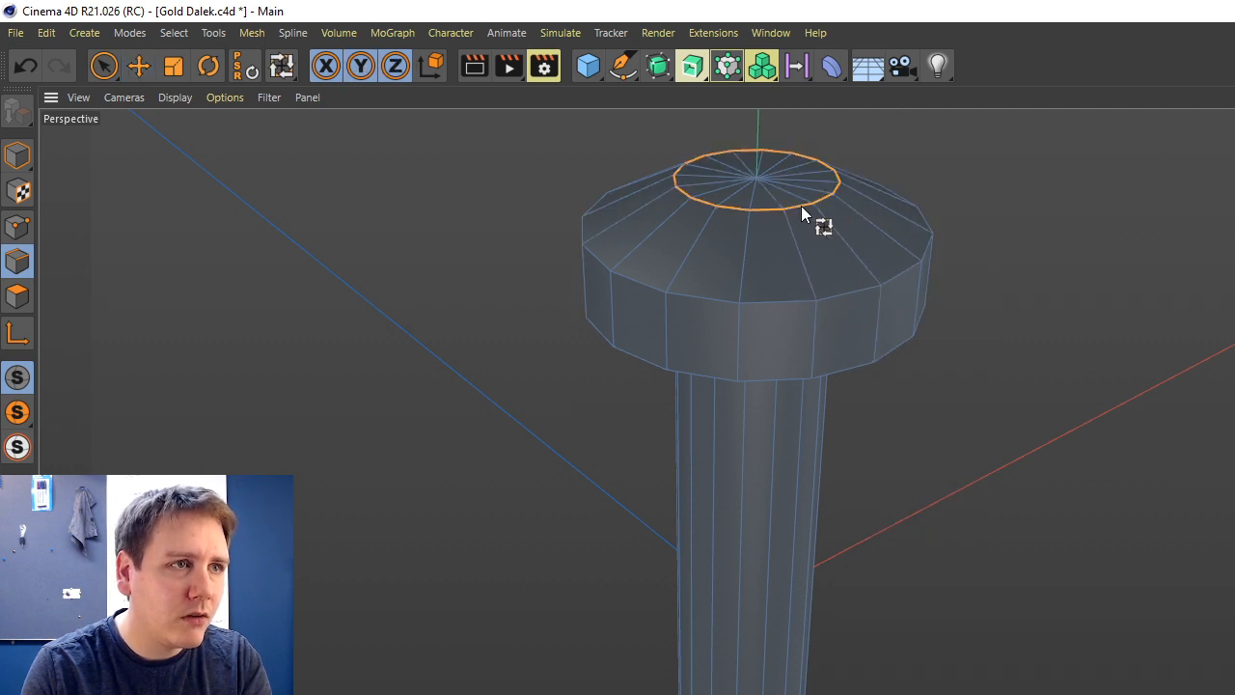
pyautogui.click(138, 67)
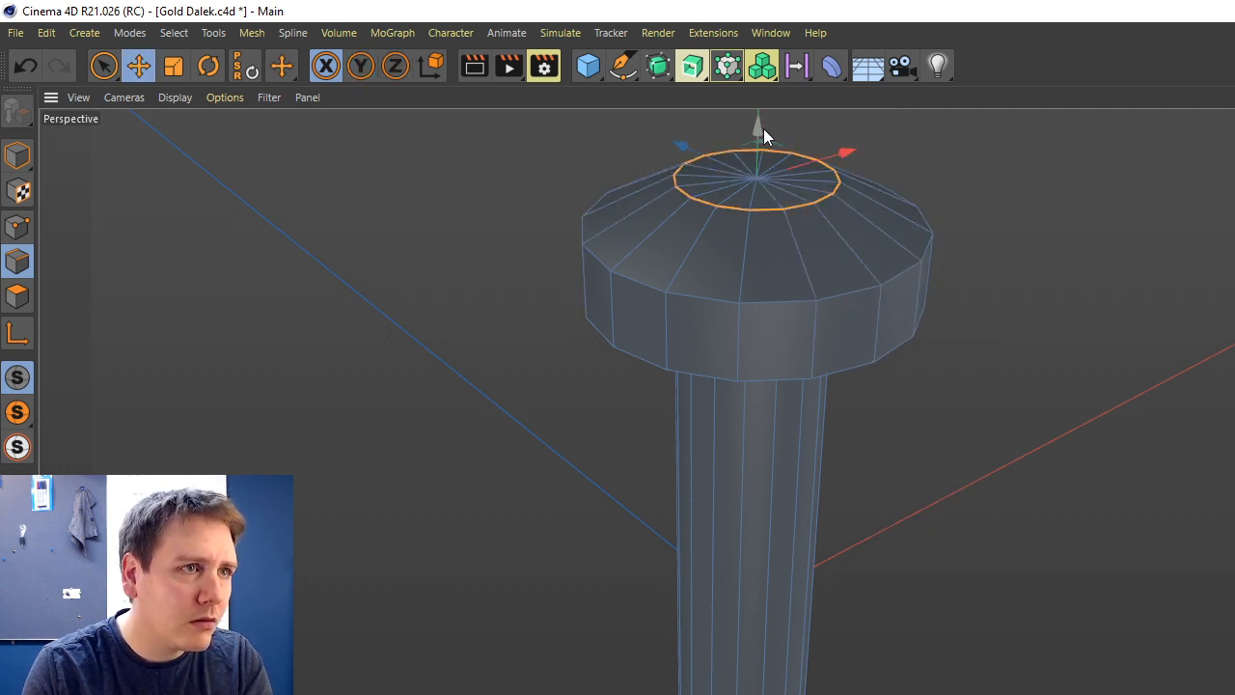
pyautogui.moveTo(757, 127); pyautogui.dragTo(752, 137)
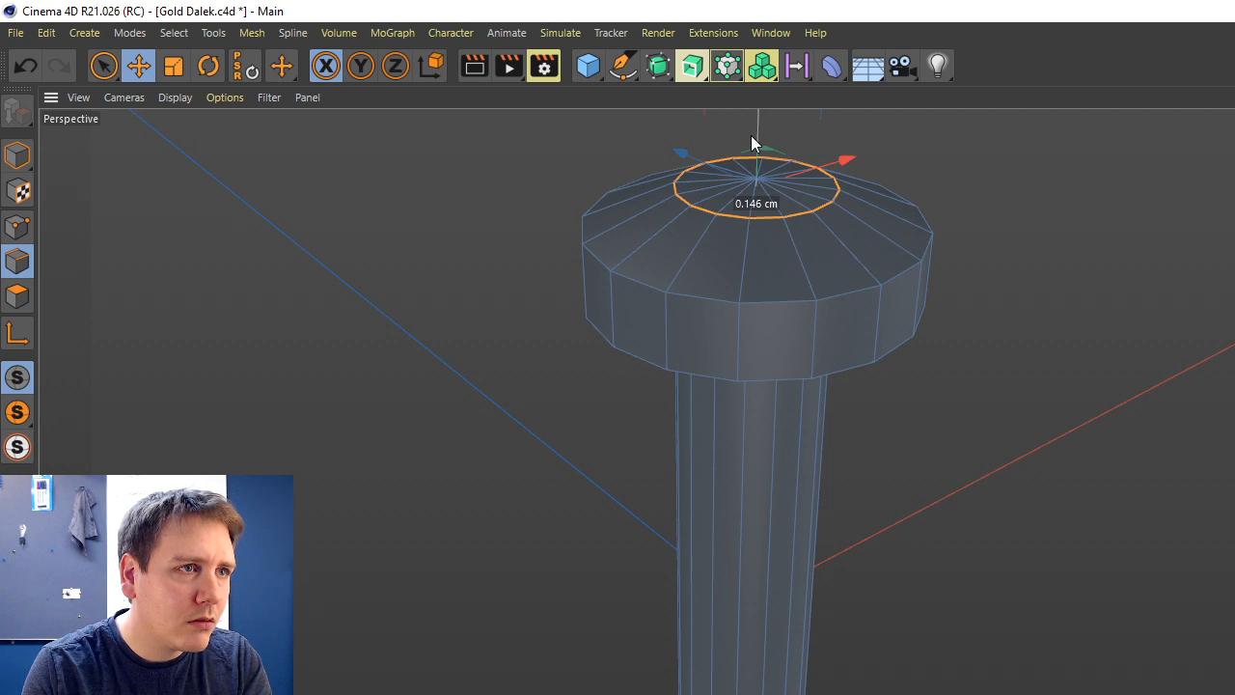
# Select the edge loop around the head's outer top rim and activate the Bevel tool.
pyautogui.keyDown('alt'); pyautogui.moveTo(693, 447); pyautogui.dragTo(658, 428); pyautogui.keyUp('alt')
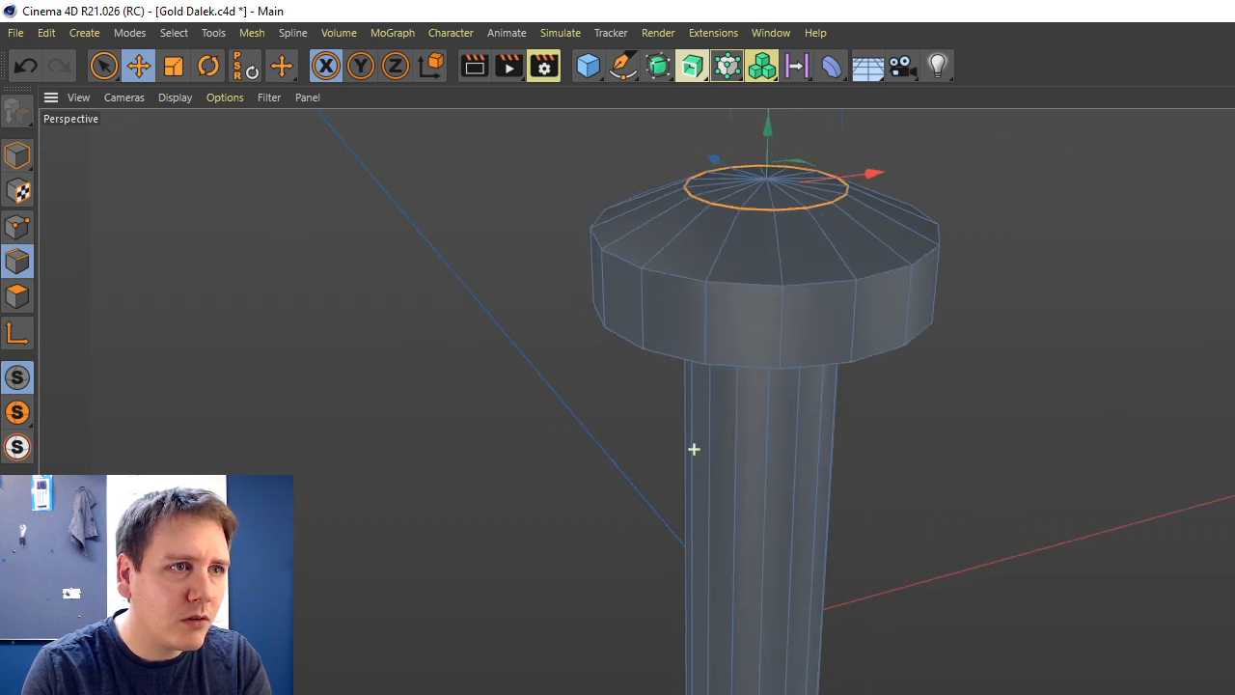
pyautogui.press('u')
pyautogui.press('l')
pyautogui.click(896, 271)
pyautogui.press('m')
pyautogui.press('s')
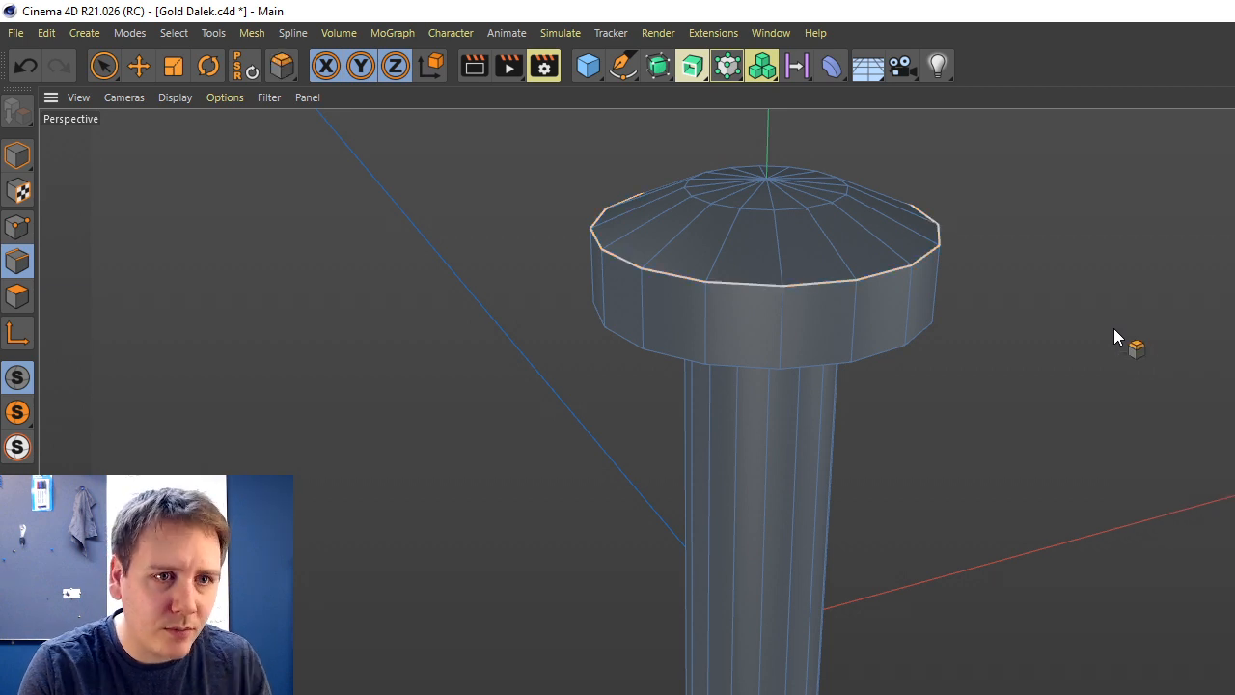
pyautogui.moveTo(896, 270); pyautogui.dragTo(955, 270)
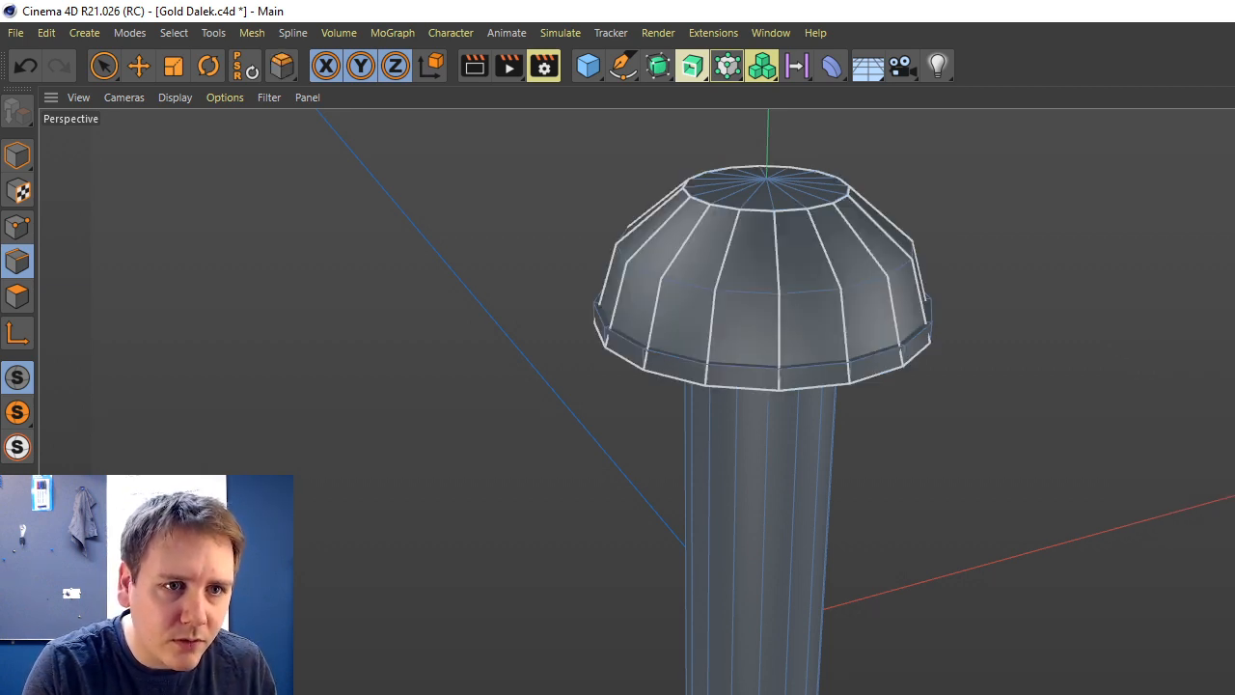
pyautogui.hotkey('ctrl', 'z')
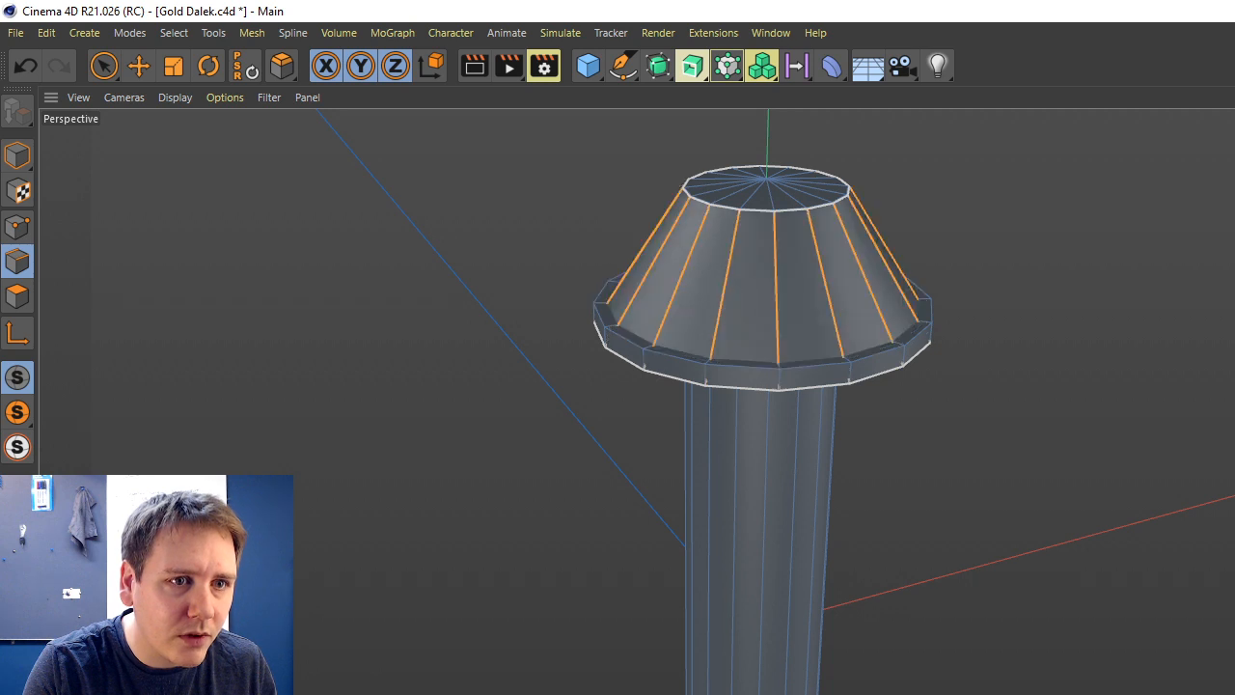
pyautogui.hotkey('ctrl', 'z')
# Bevel the selected outer rim loop of the screw head with a narrow chamfer.
pyautogui.moveTo(1026, 331); pyautogui.dragTo(1072, 331)
pyautogui.scroll(-5, 694, 448)
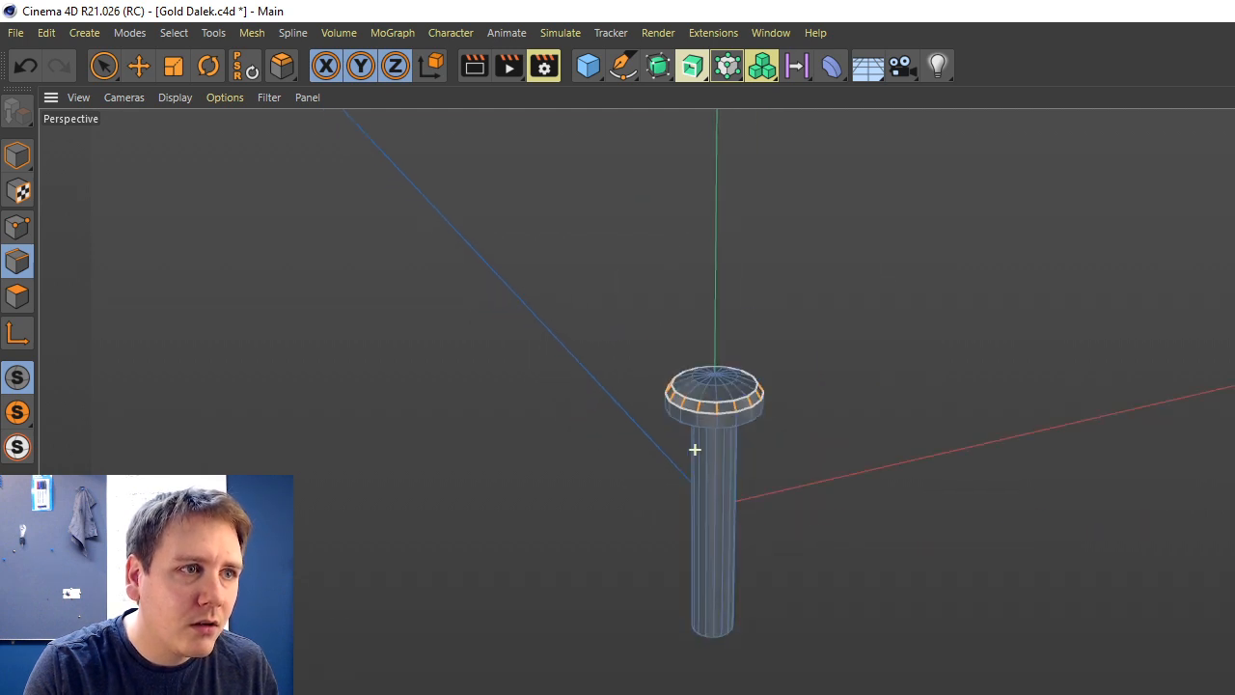
pyautogui.keyDown('alt'); pyautogui.moveTo(695, 463); pyautogui.dragTo(698, 448, button='middle'); pyautogui.keyUp('alt')
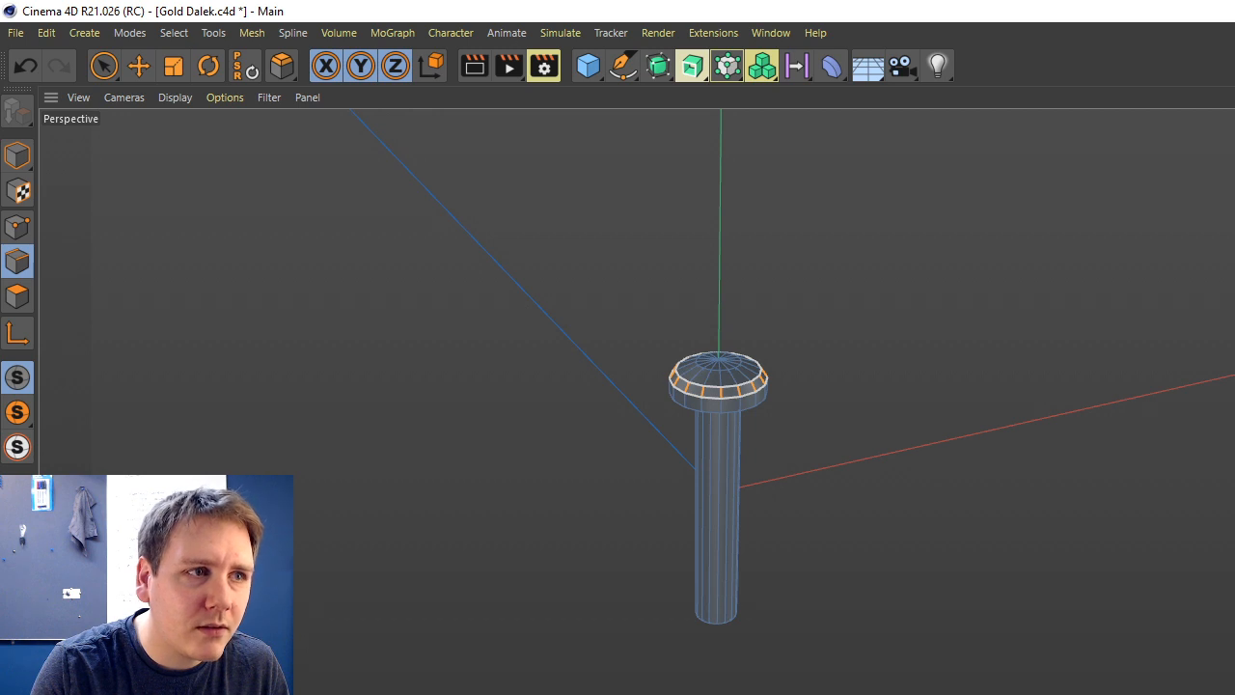
pyautogui.scroll(-3, 694, 449)
pyautogui.keyDown('alt'); pyautogui.moveTo(691, 415); pyautogui.dragTo(693, 449); pyautogui.keyUp('alt')
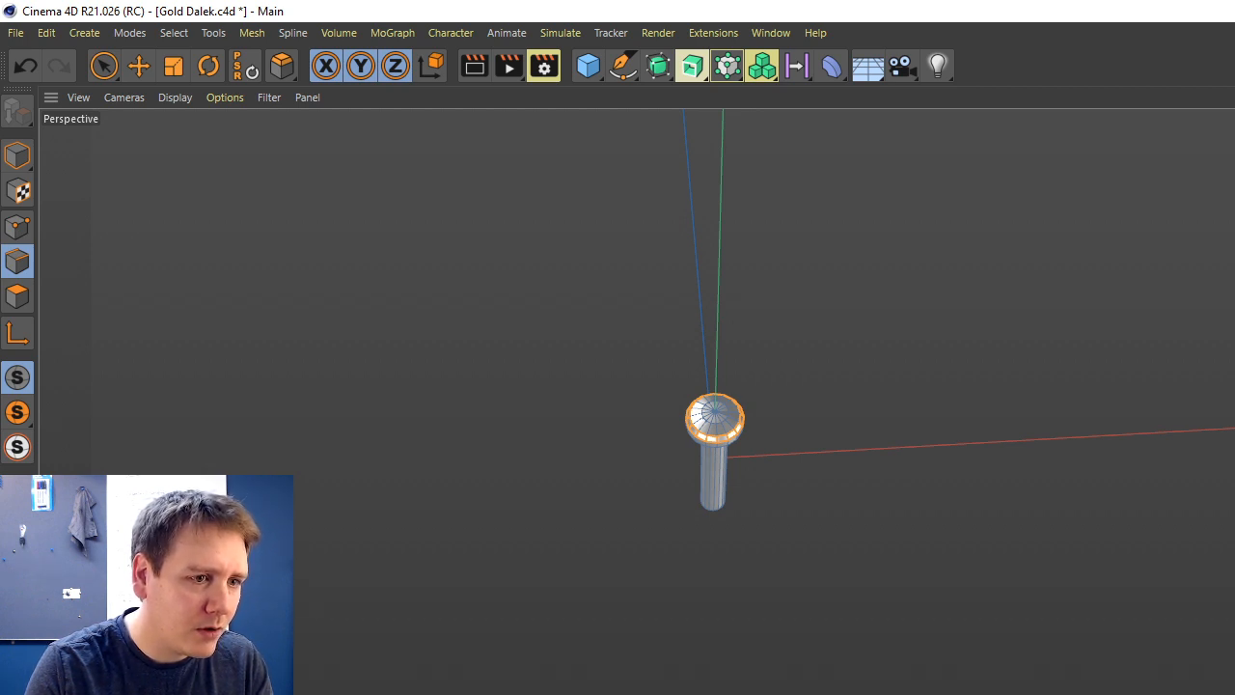
# Name the screw's grey material "Steel Screw" and darken its color to a V value of 48%.
pyautogui.write('Steel Screw')
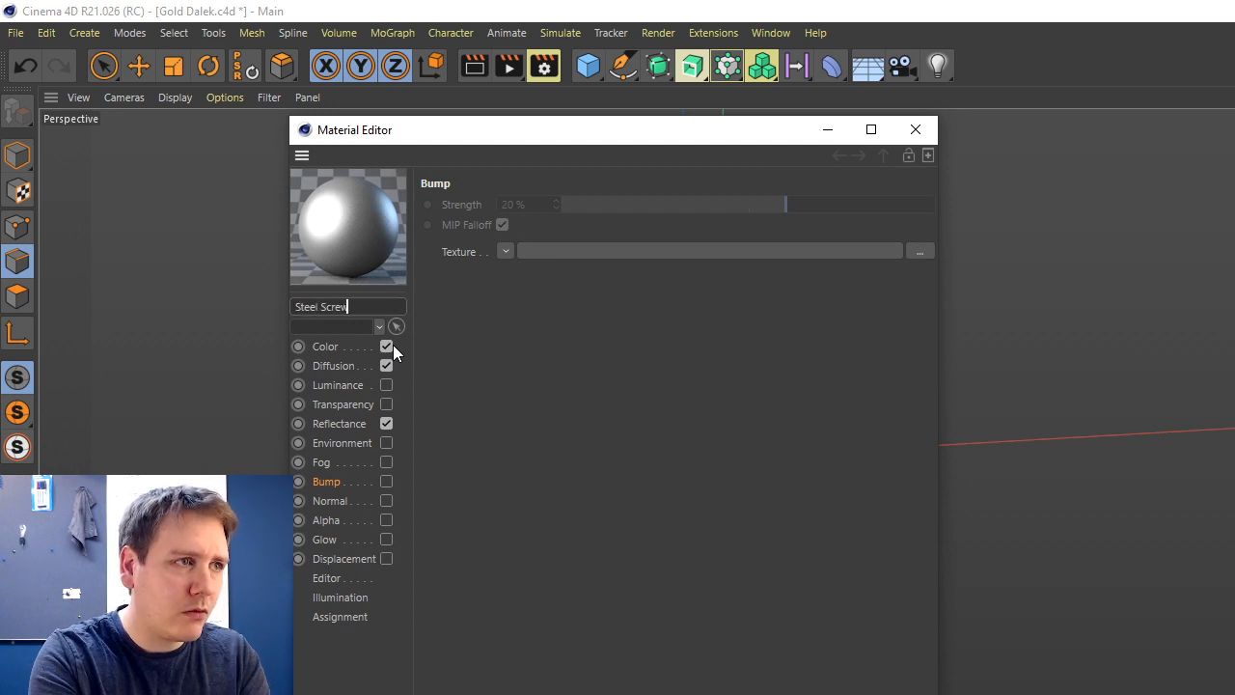
pyautogui.press('Return')
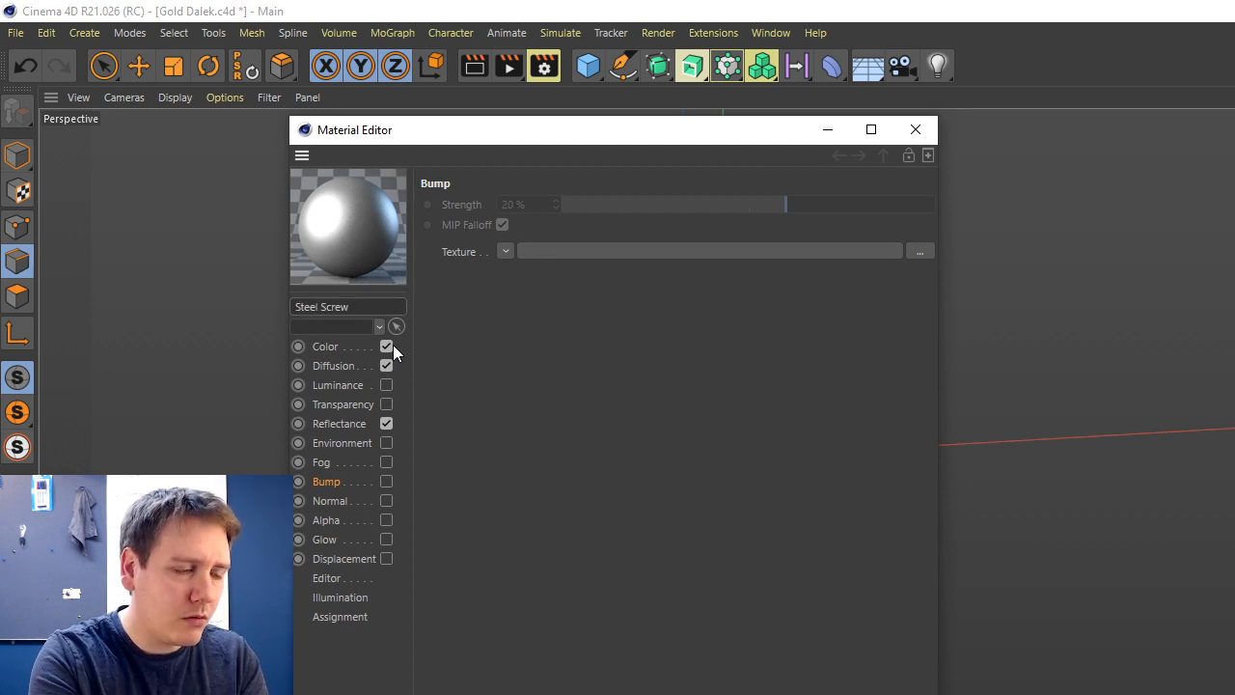
pyautogui.click(372, 349)
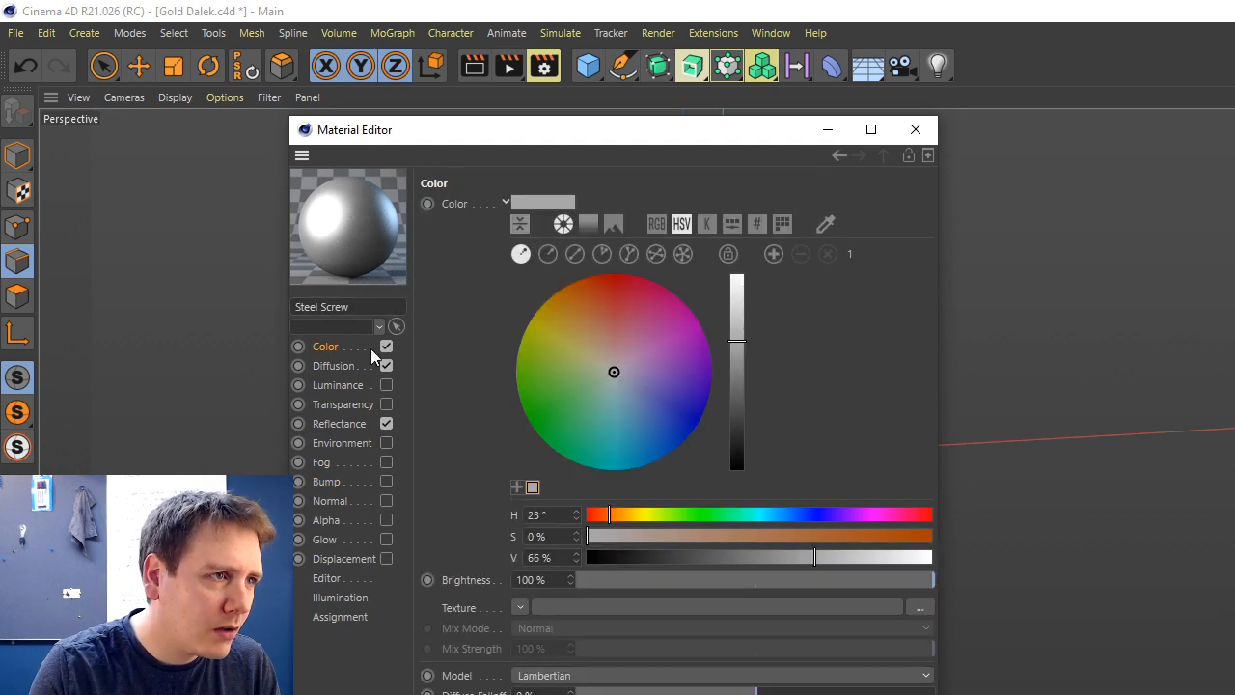
pyautogui.click(765, 558)
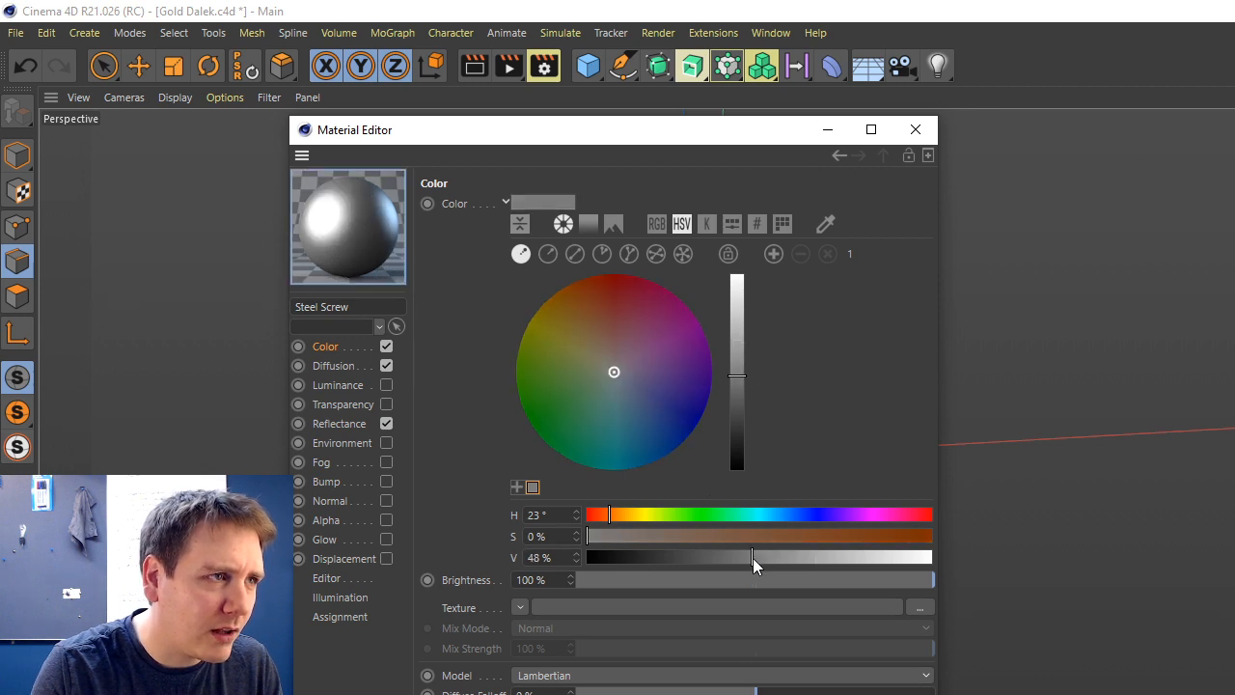
# Set the Steel Screw material's specular width to 32%, falloff to 7% and specular strength to 100%.
pyautogui.click(332, 424)
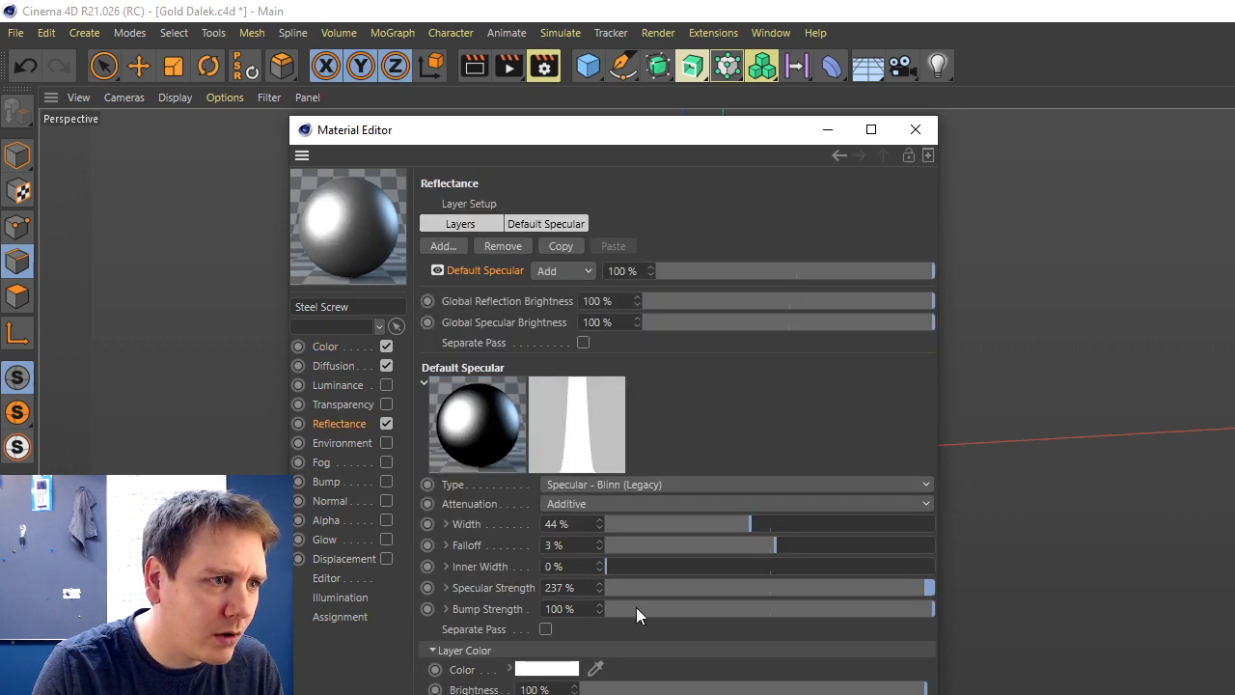
pyautogui.moveTo(745, 522); pyautogui.dragTo(782, 546)
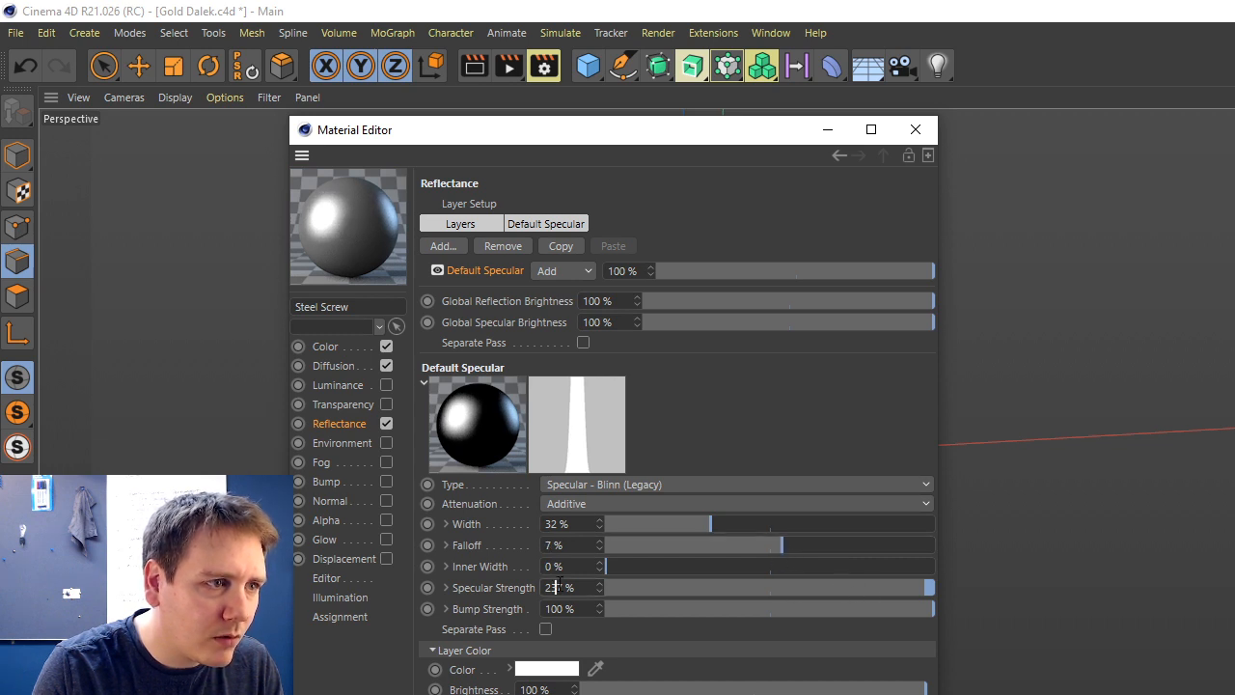
pyautogui.moveTo(567, 588); pyautogui.dragTo(531, 588)
pyautogui.write('100')
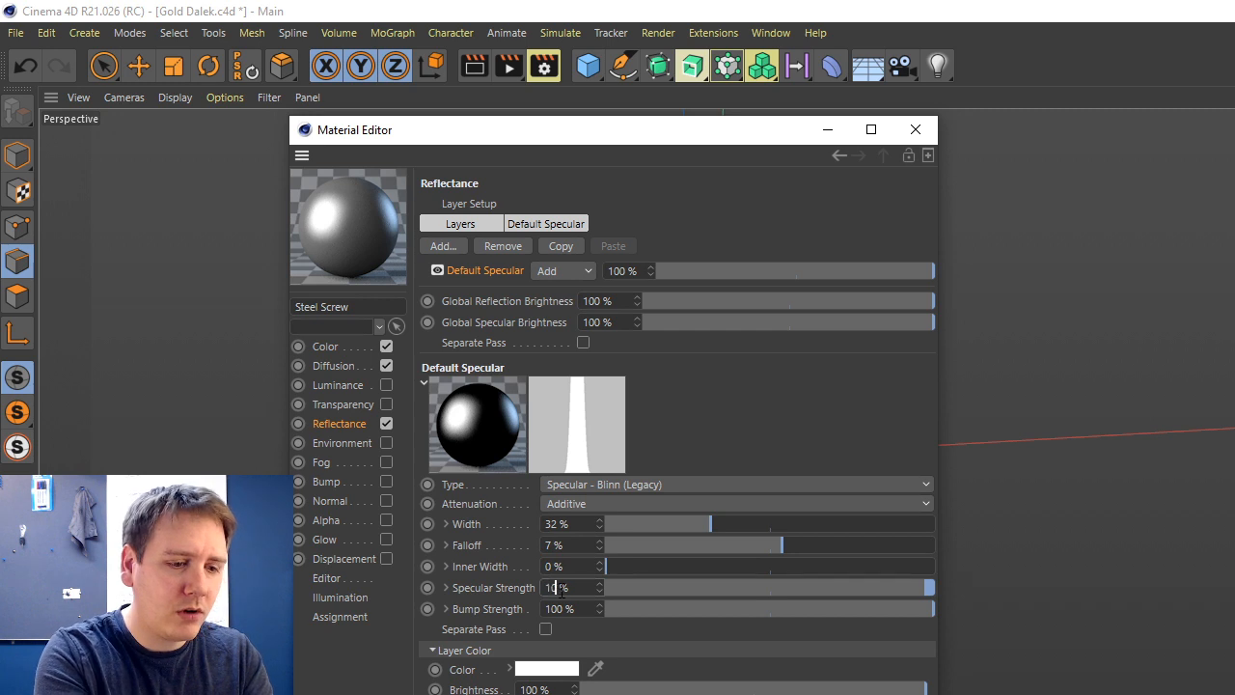
pyautogui.press('Return')
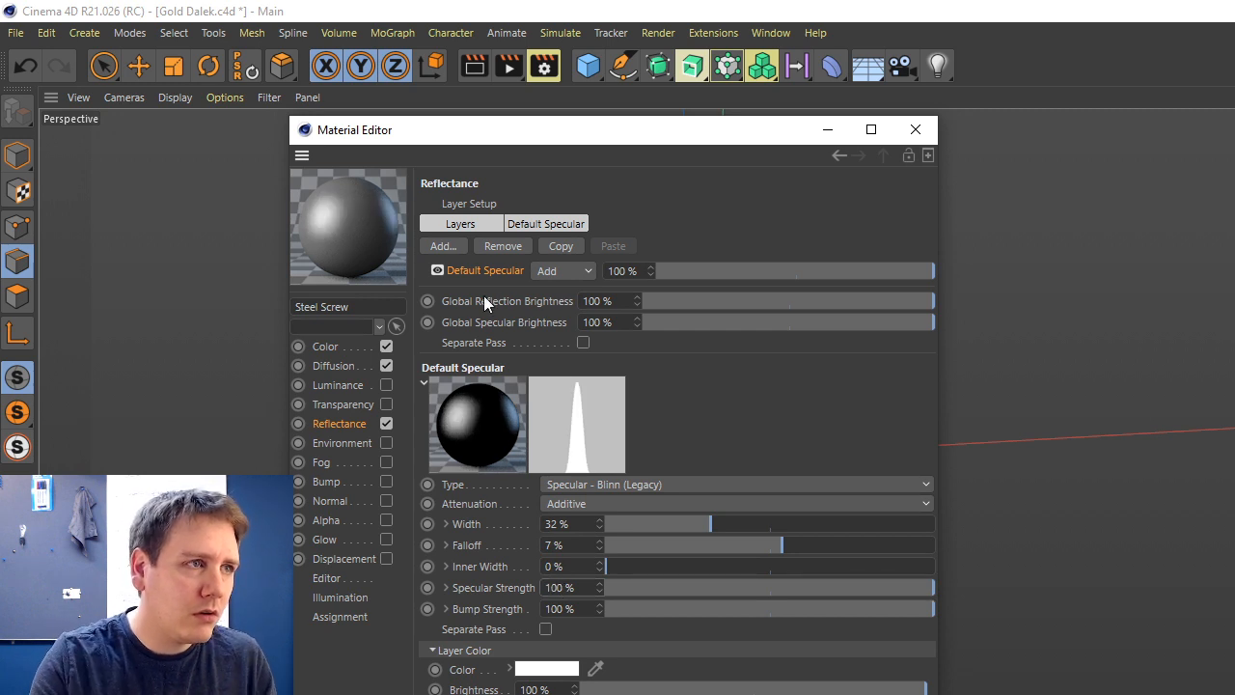
pyautogui.click(916, 129)
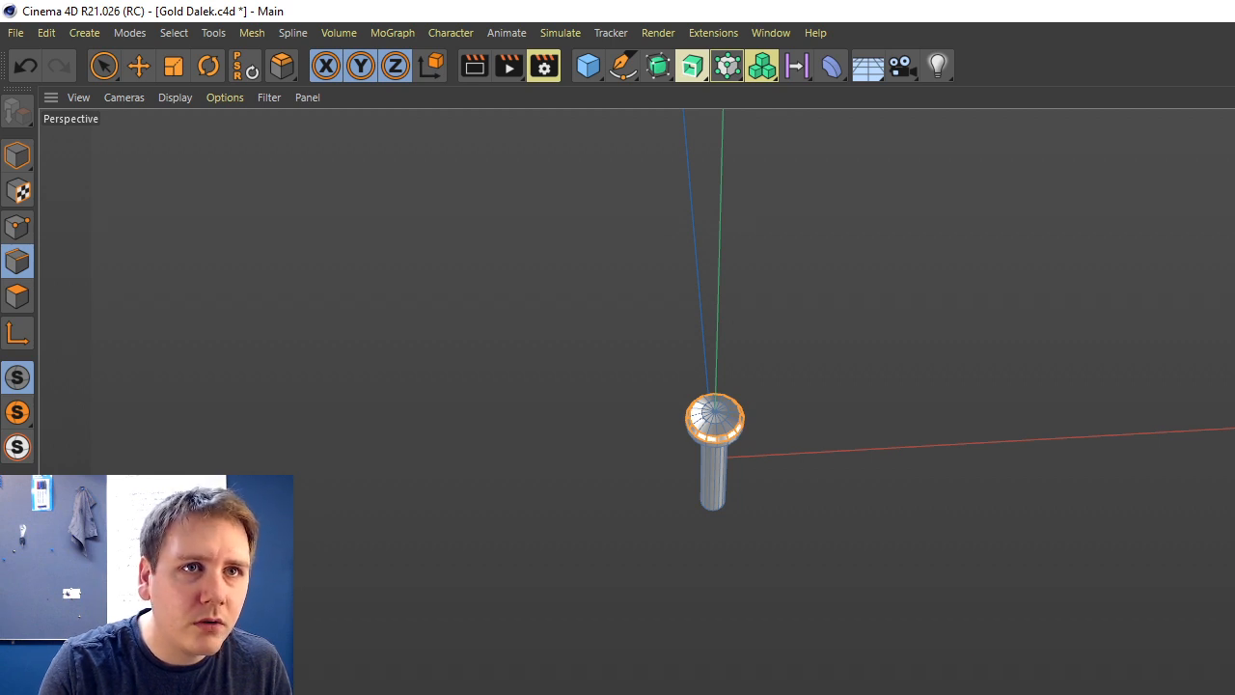
# Render a viewport preview of the screw to check its steel material.
pyautogui.keyDown('alt'); pyautogui.moveTo(681, 450); pyautogui.dragTo(706, 446); pyautogui.keyUp('alt')
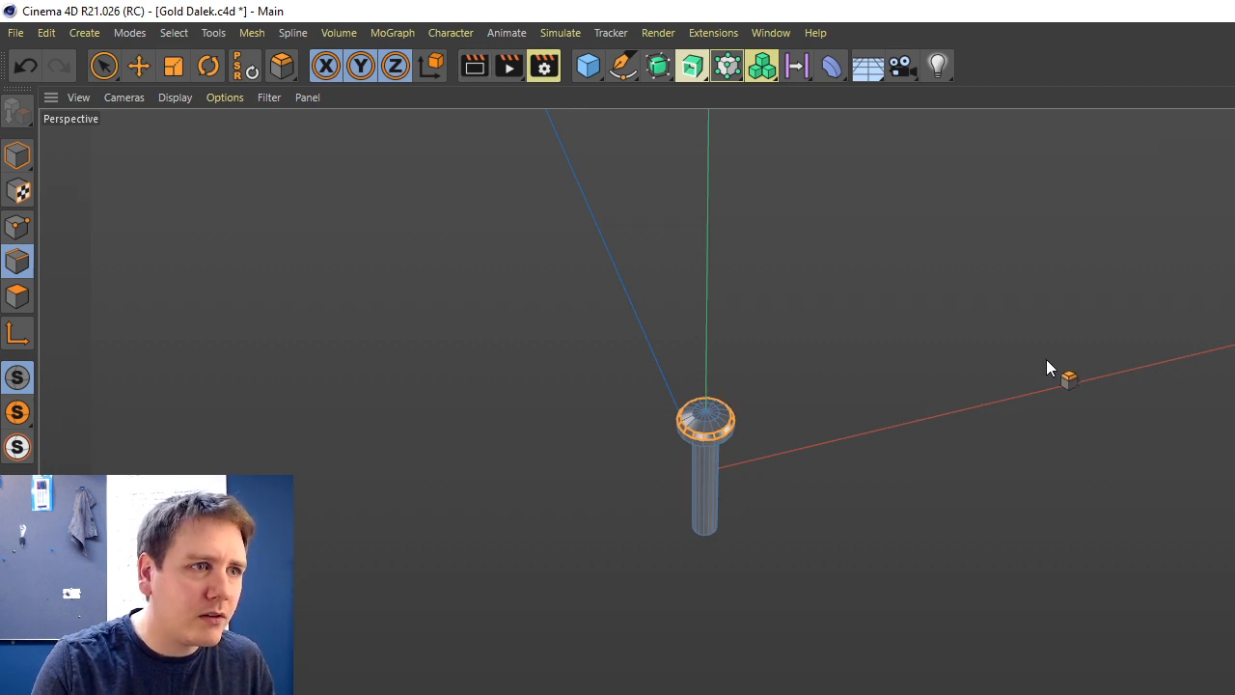
pyautogui.hotkey('ctrl', 'r')
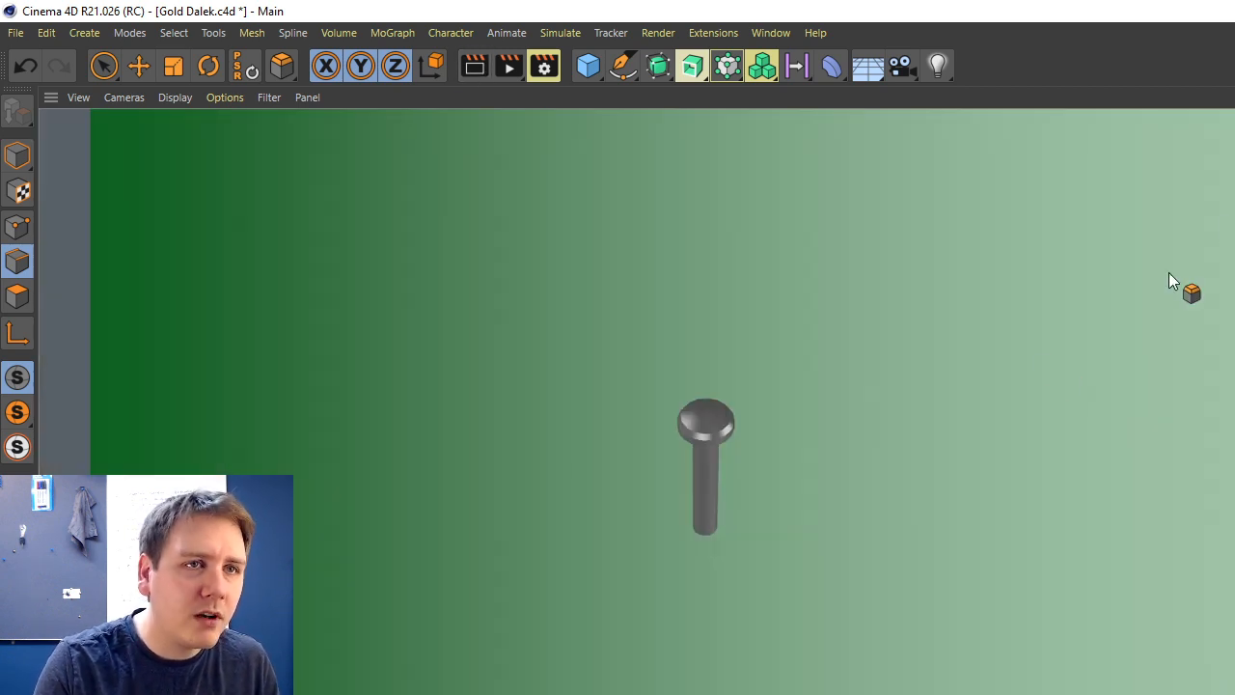
pyautogui.keyDown('alt'); pyautogui.moveTo(694, 447); pyautogui.dragTo(697, 457); pyautogui.keyUp('alt')
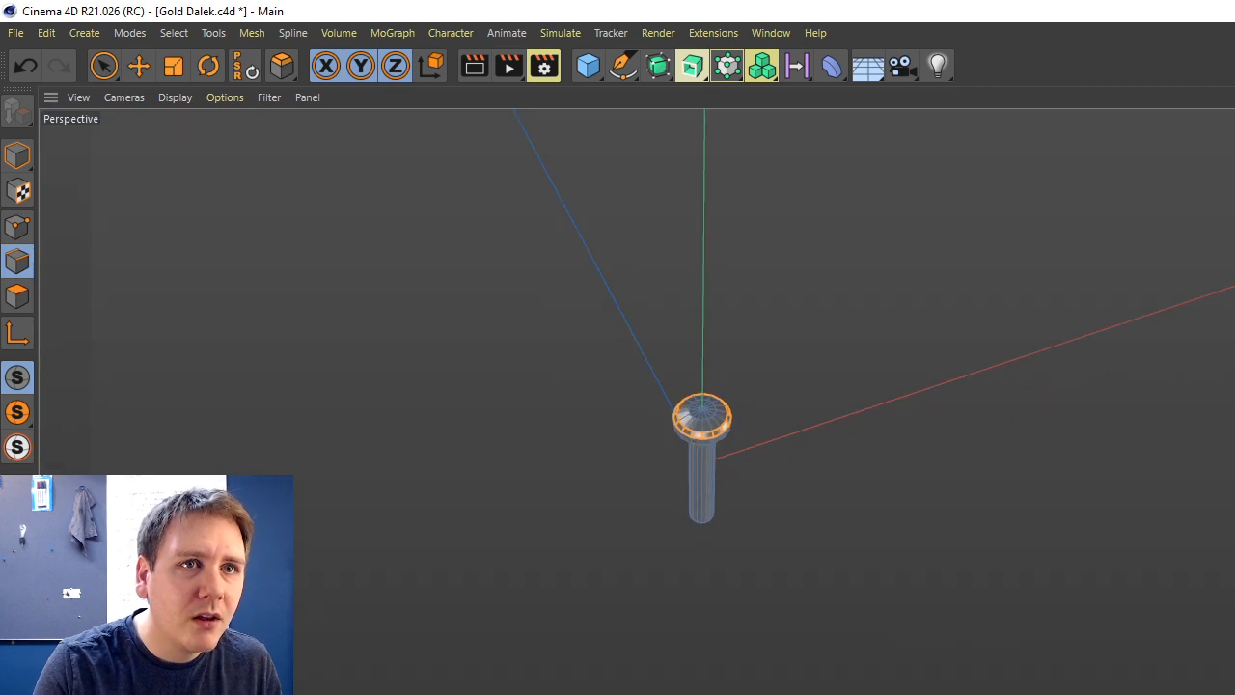
# Bevel the edge loop at the inner upper edge of the screw head's chamfer to round the head further.
pyautogui.scroll(5, 694, 447)
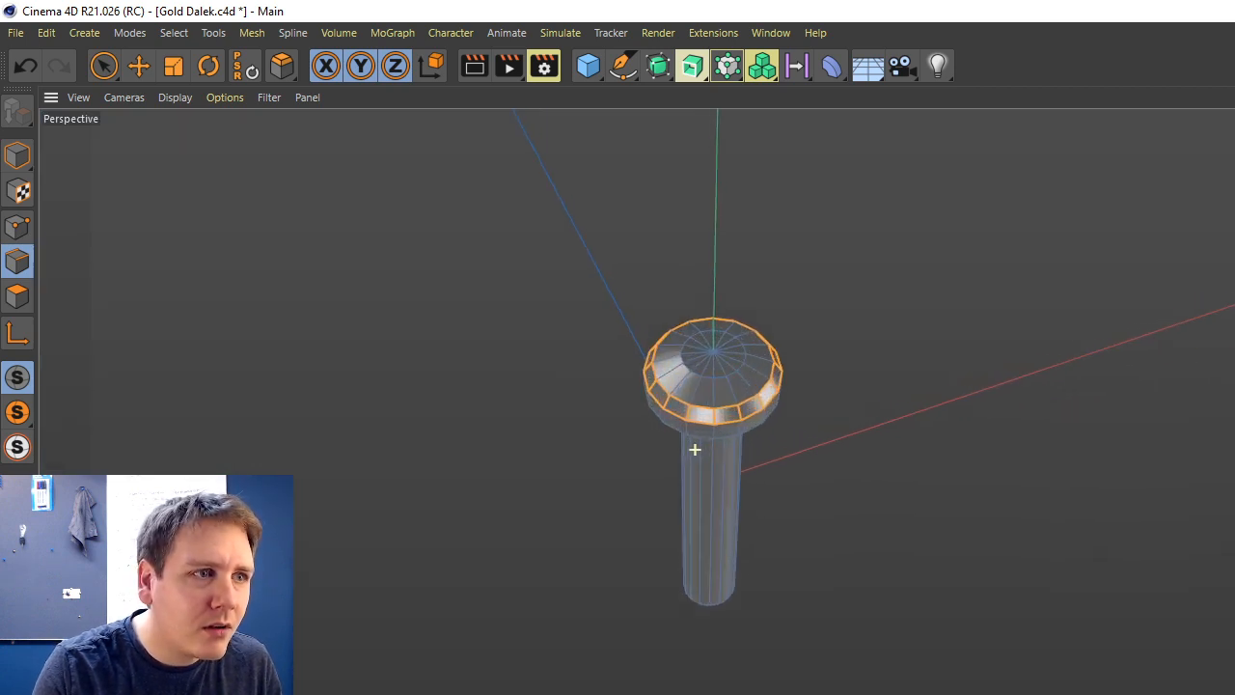
pyautogui.keyDown('alt'); pyautogui.moveTo(693, 449); pyautogui.dragTo(816, 333); pyautogui.keyUp('alt')
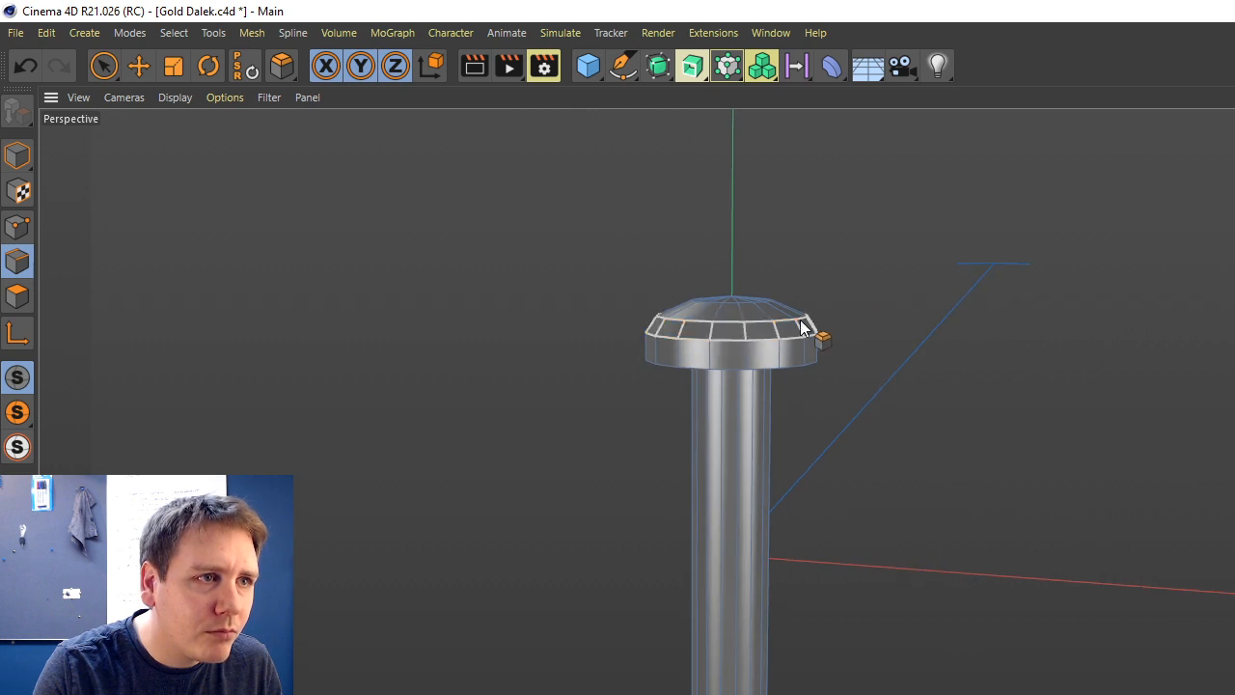
pyautogui.scroll(4, 794, 321)
pyautogui.press('u')
pyautogui.press('l')
pyautogui.click(731, 331)
pyautogui.press('m')
pyautogui.press('s')
pyautogui.moveTo(986, 327); pyautogui.dragTo(1004, 328)
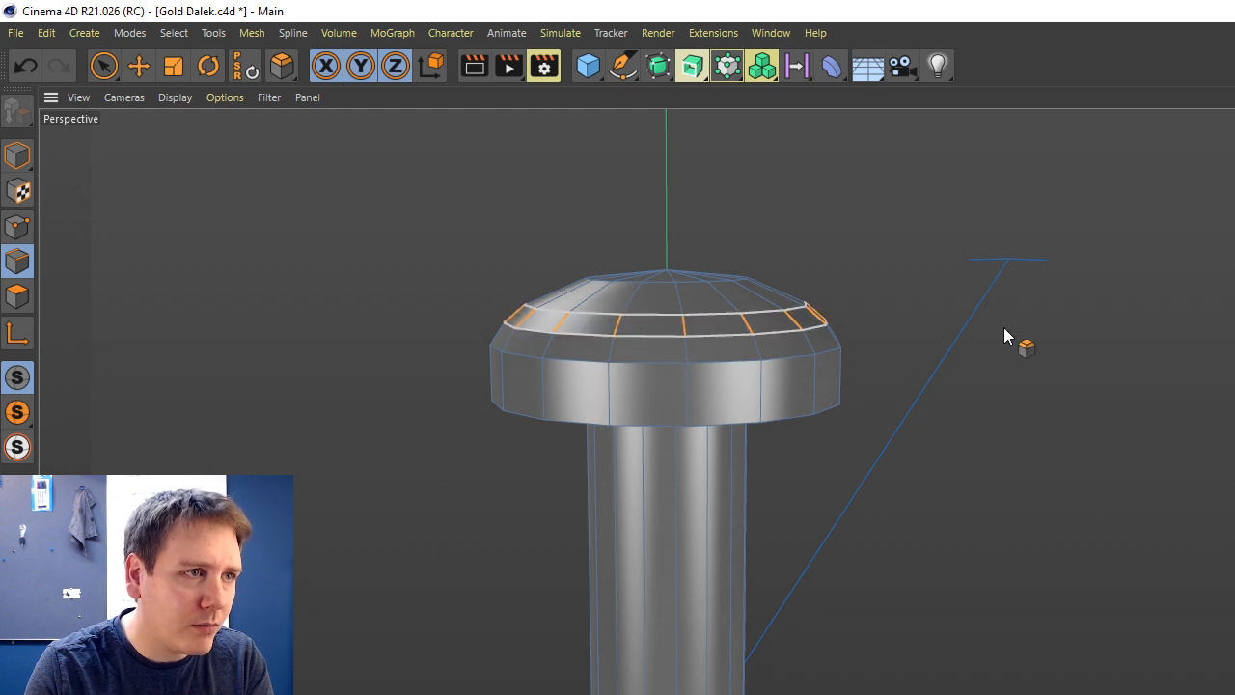
# Render another viewport preview of the screw to examine the newly beveled head.
pyautogui.scroll(-5, 1023, 309)
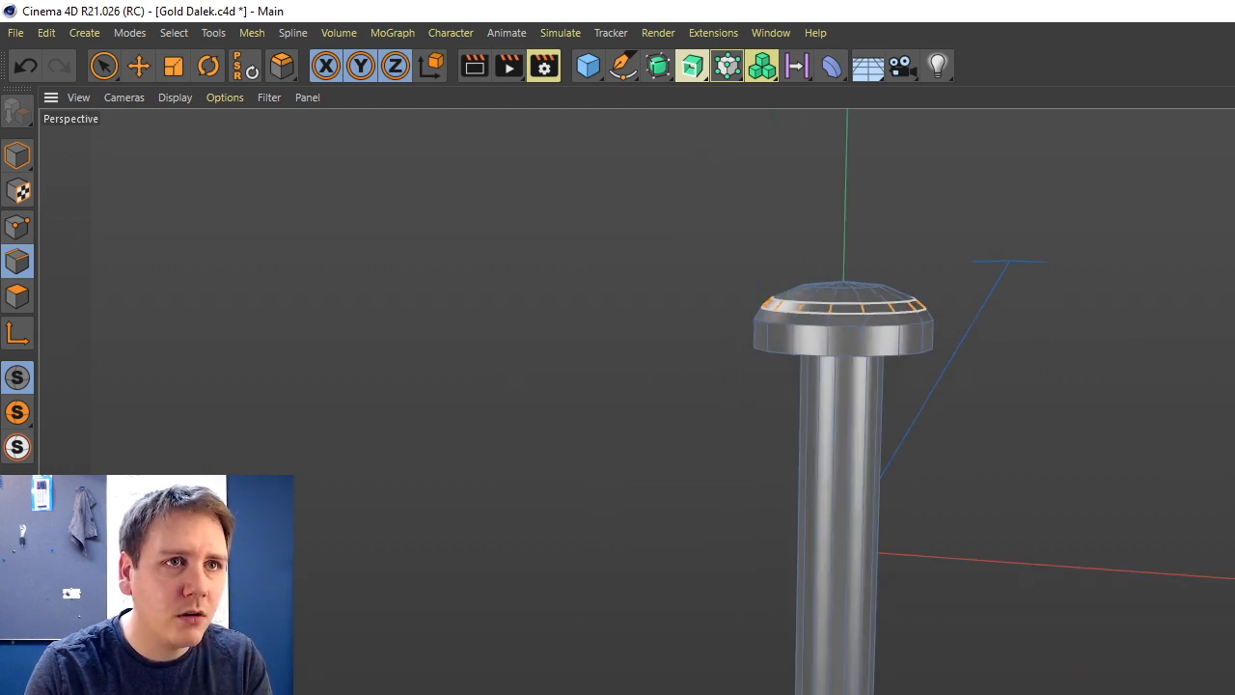
pyautogui.scroll(-4, 693, 448)
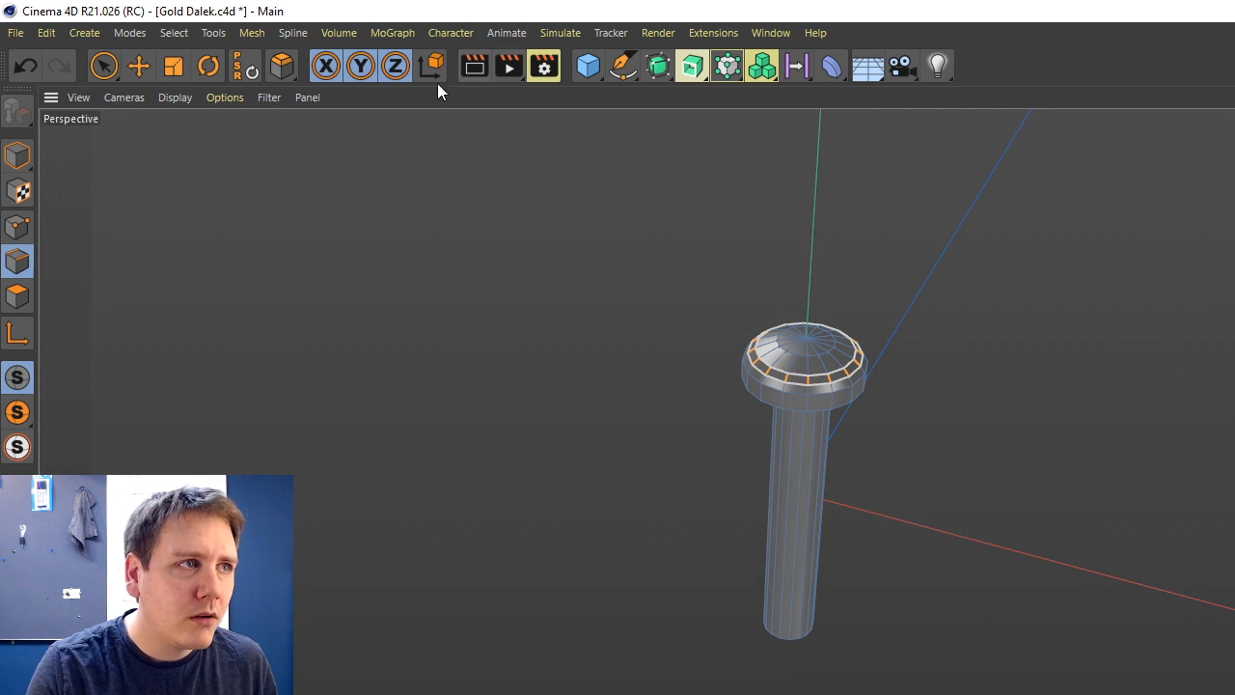
pyautogui.click(480, 64)
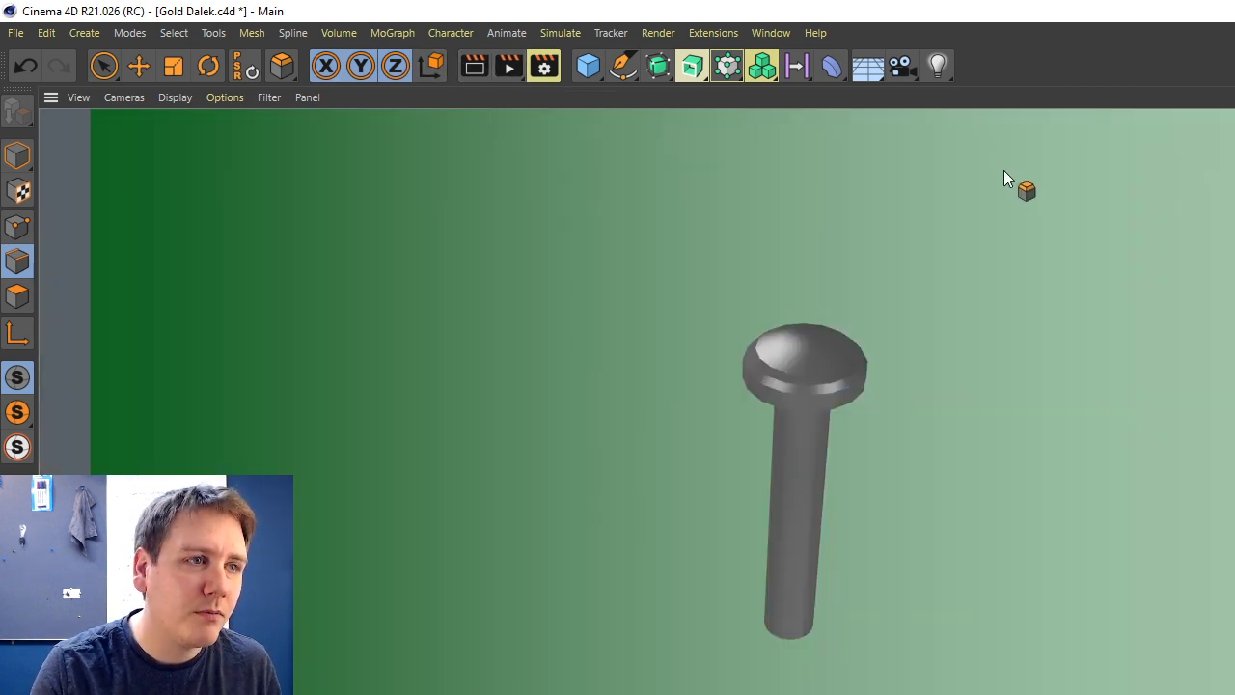
pyautogui.click(1003, 170)
pyautogui.hotkey('ctrl', 'z')
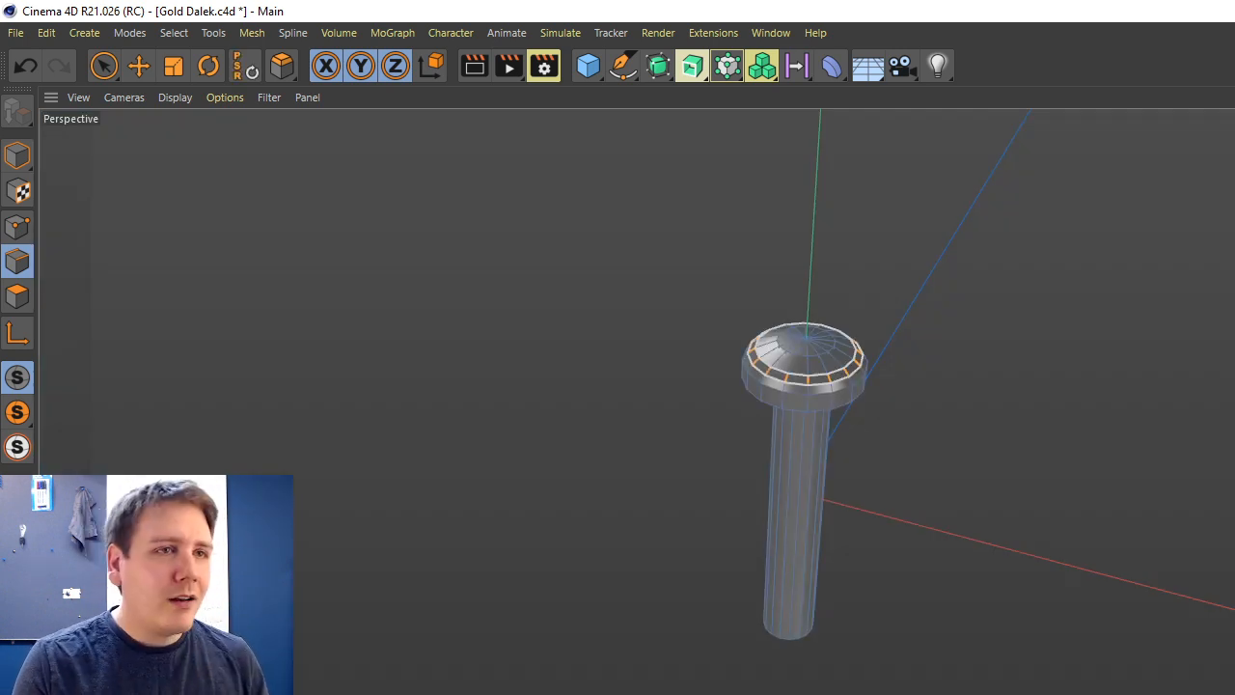
# Switch to Model mode and place the finished screw at the center of the dome light.
pyautogui.scroll(-5, 695, 449)
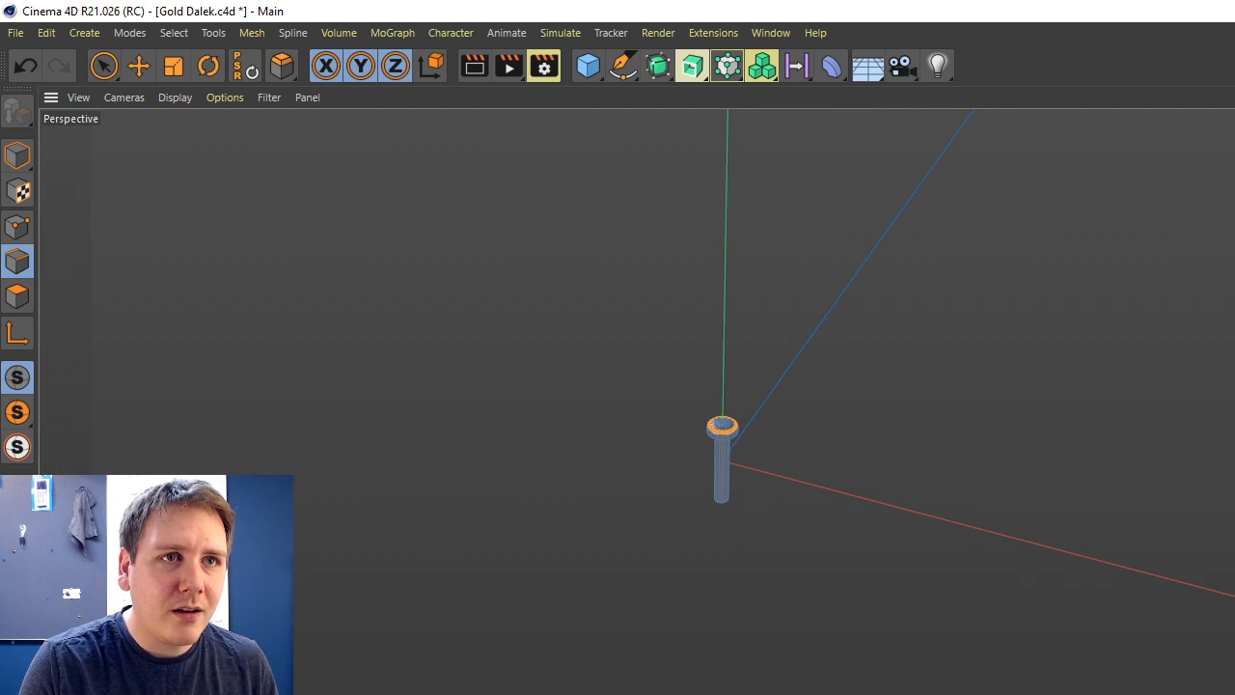
pyautogui.press('Return')
pyautogui.scroll(1, 693, 448)
pyautogui.scroll(-4, 694, 449)
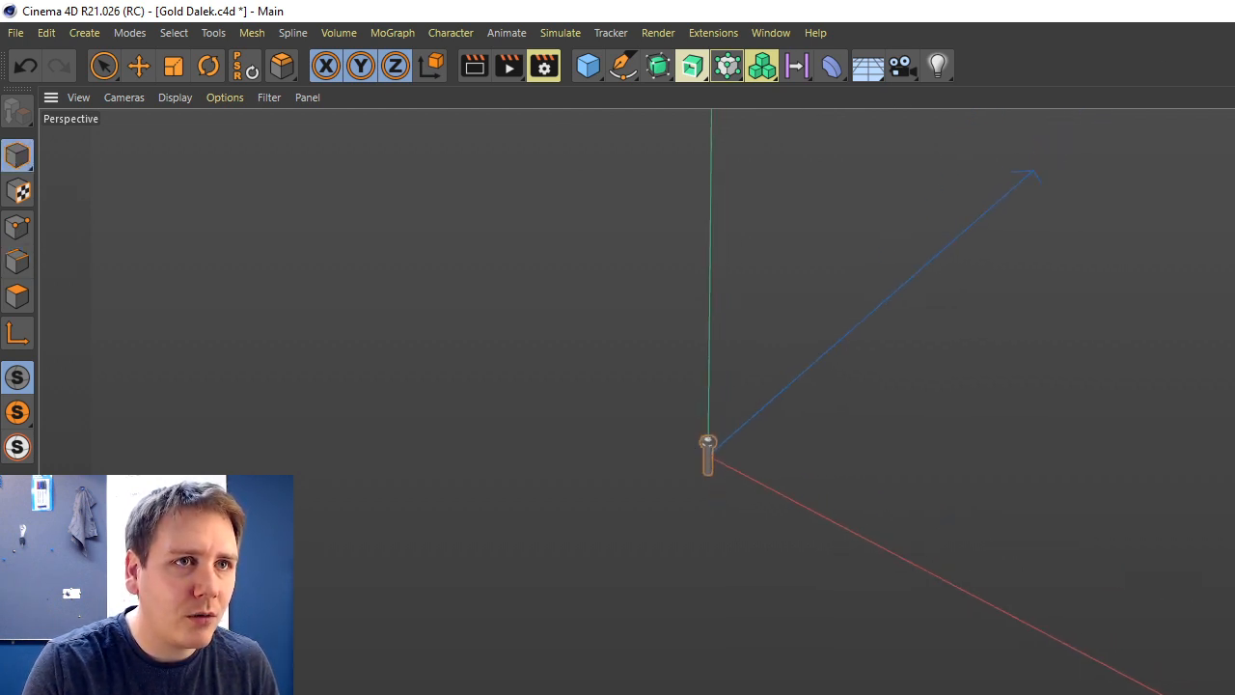
pyautogui.scroll(-1, 694, 448)
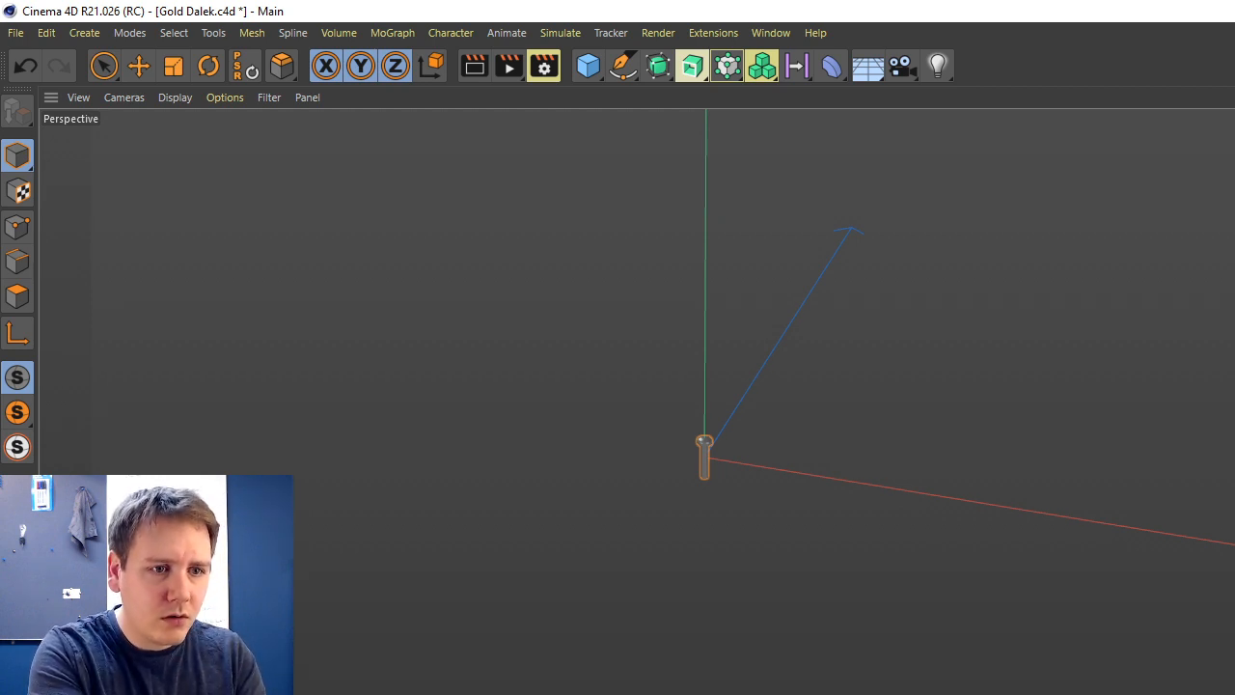
pyautogui.press('Delete')
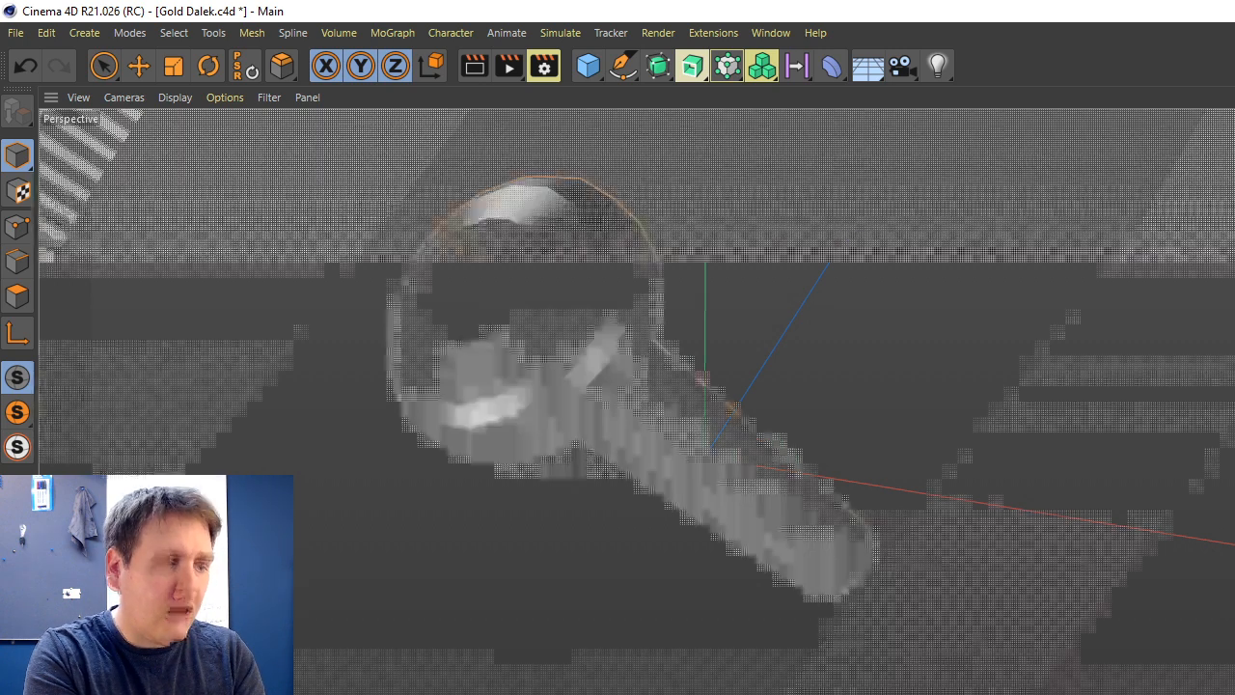
pyautogui.scroll(-10, 695, 446)
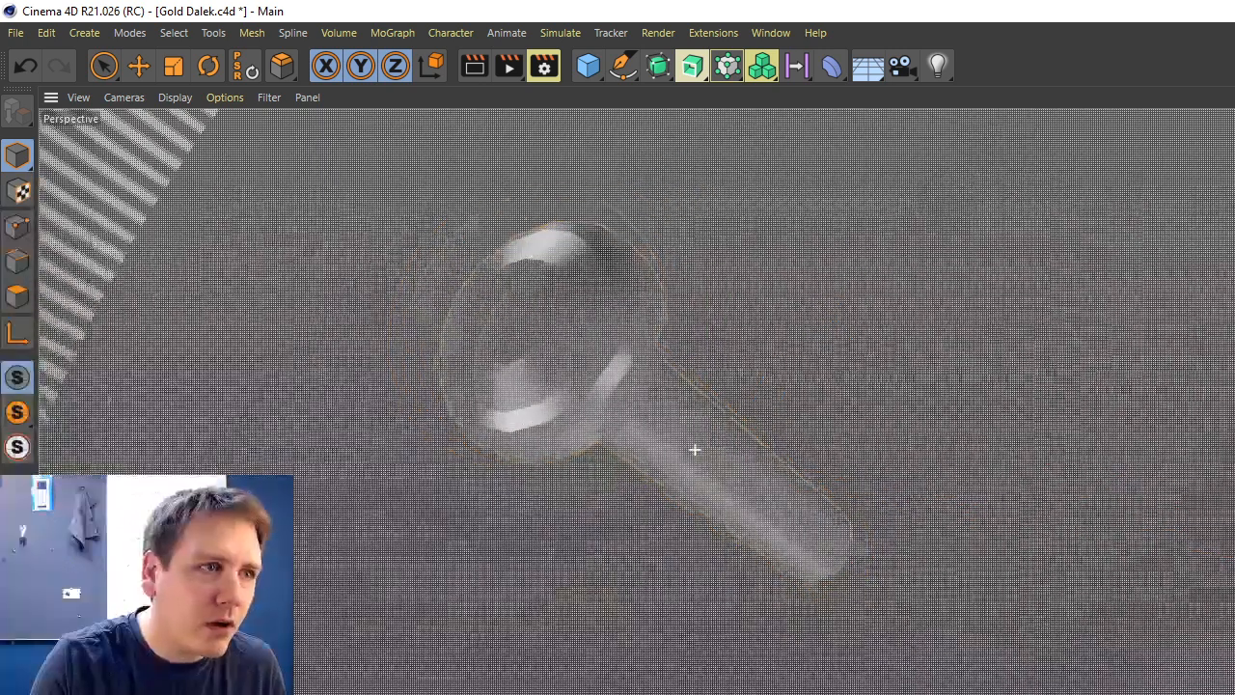
pyautogui.moveTo(693, 447)
pyautogui.keyDown('alt'); pyautogui.mouseDown()
pyautogui.moveTo(658, 371)
pyautogui.moveTo(694, 448)
pyautogui.mouseUp(); pyautogui.keyUp('alt')
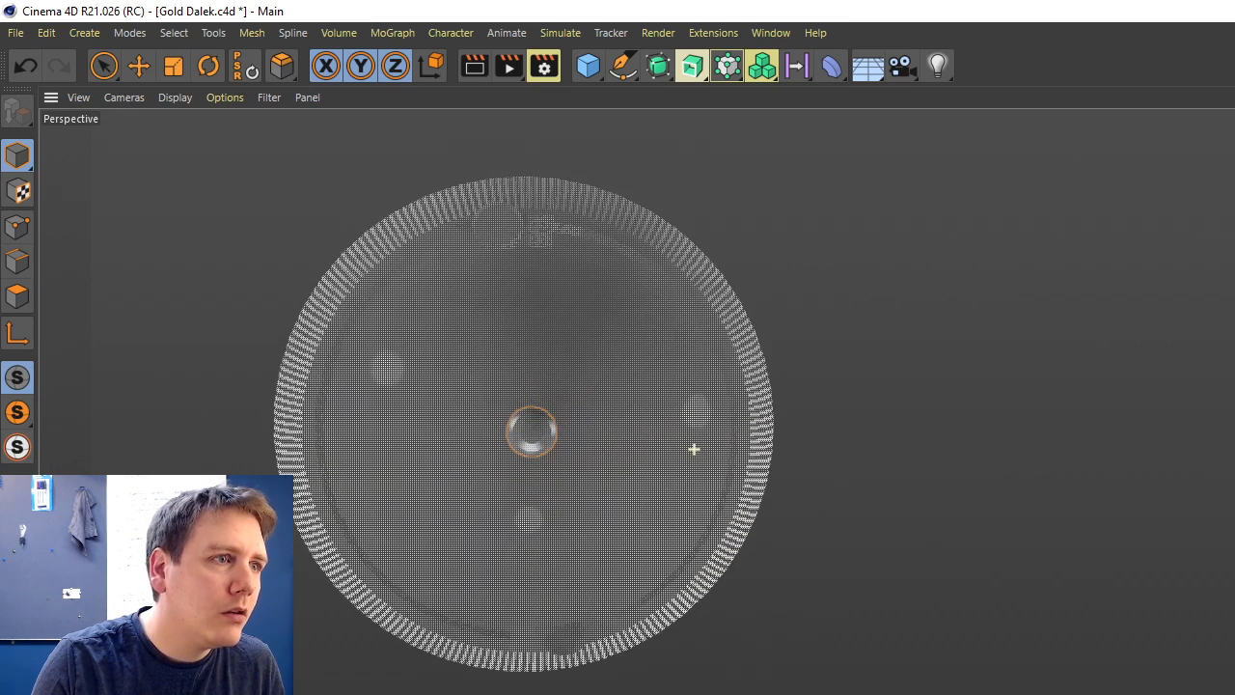
# Move the screw along its Z axis from the dome light's center to the inside of its rim.
pyautogui.click(138, 65)
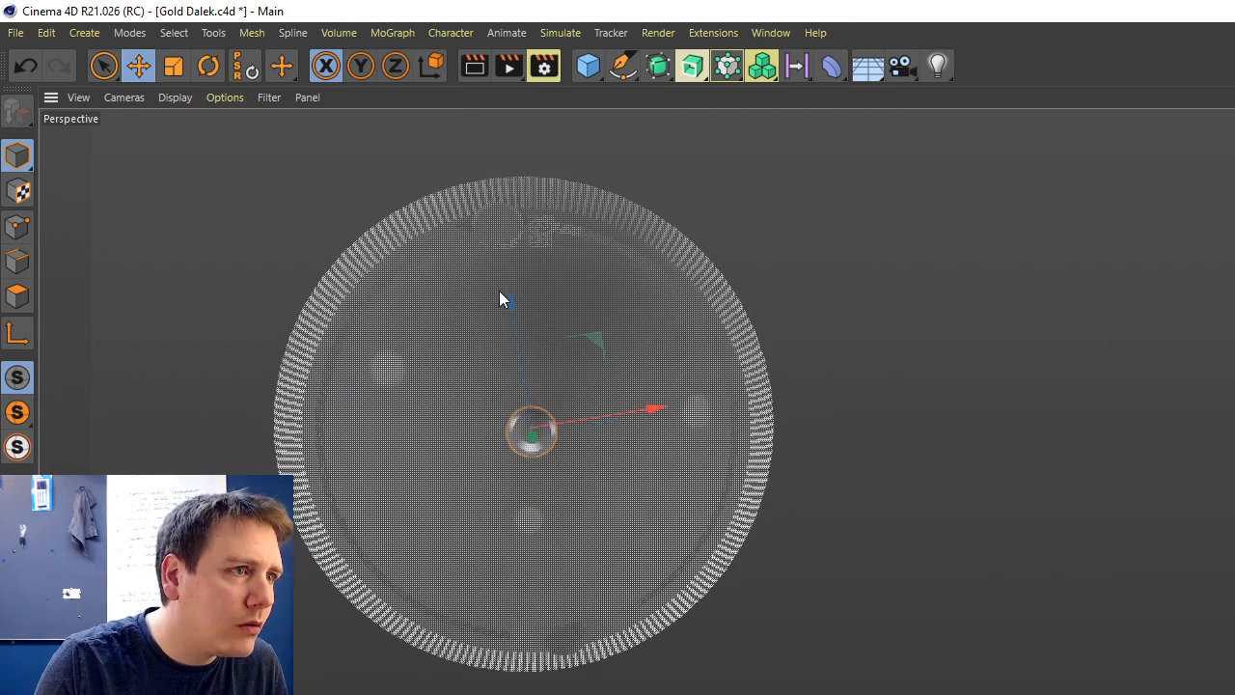
pyautogui.moveTo(509, 308); pyautogui.dragTo(499, 109)
pyautogui.scroll(5, 514, 334)
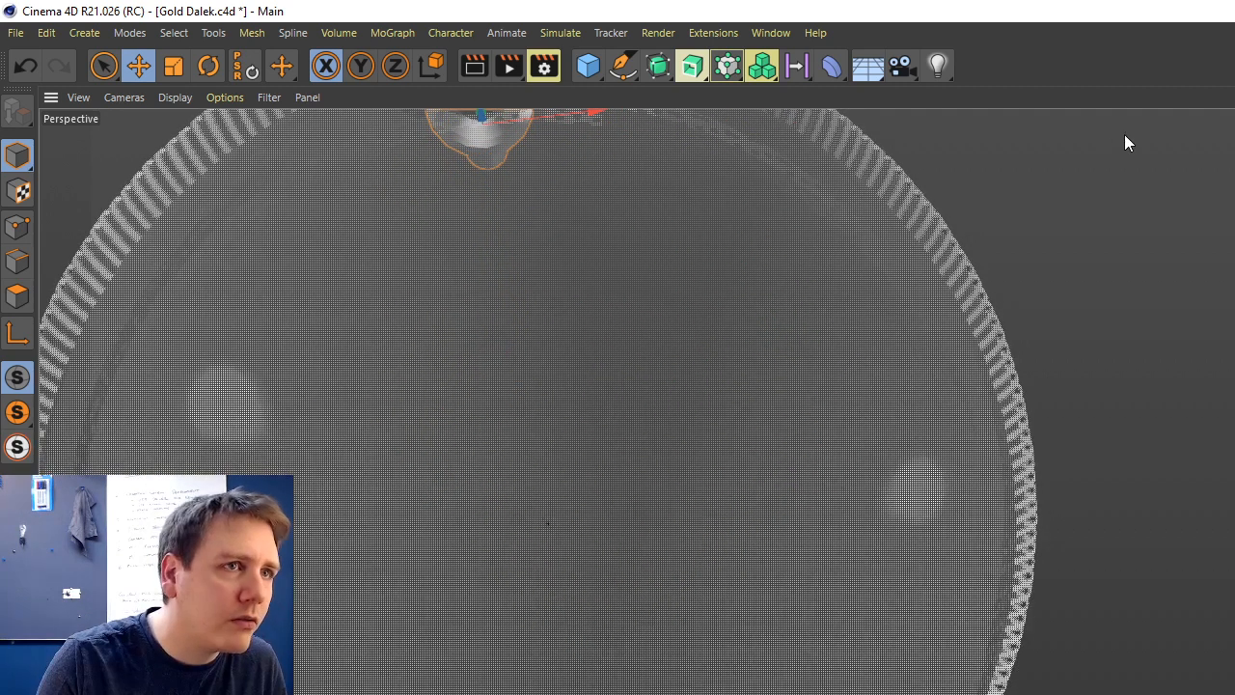
pyautogui.scroll(-6, 695, 446)
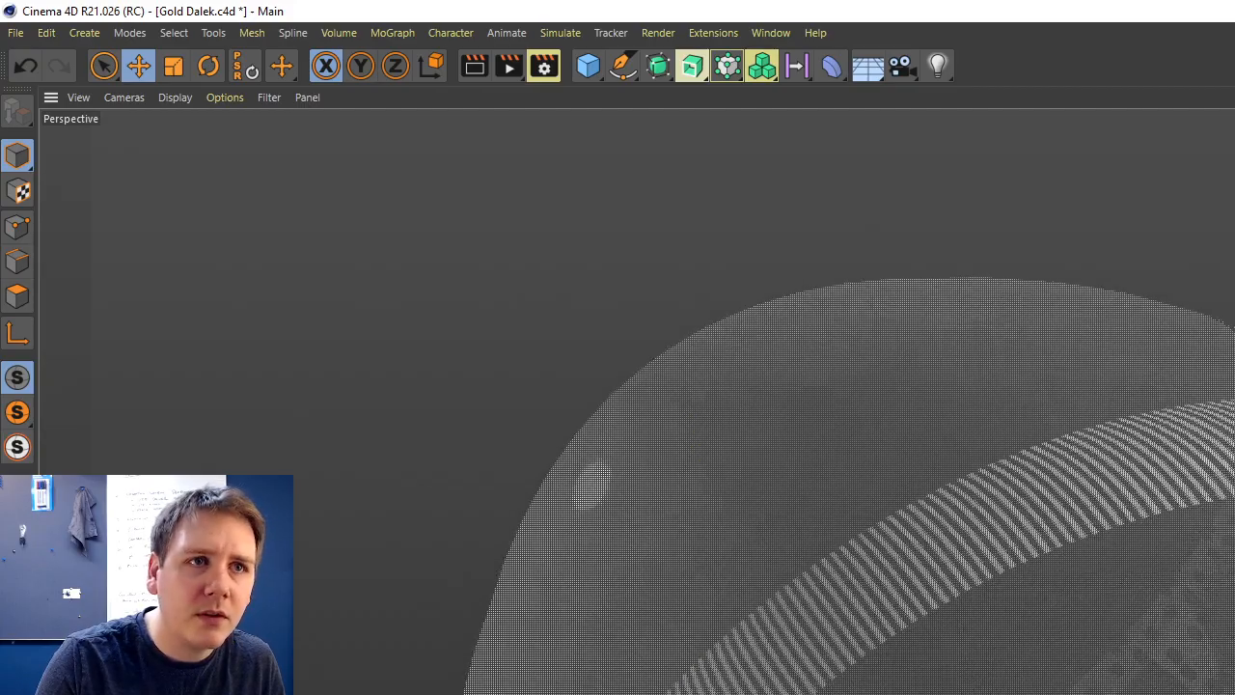
pyautogui.scroll(-4, 694, 448)
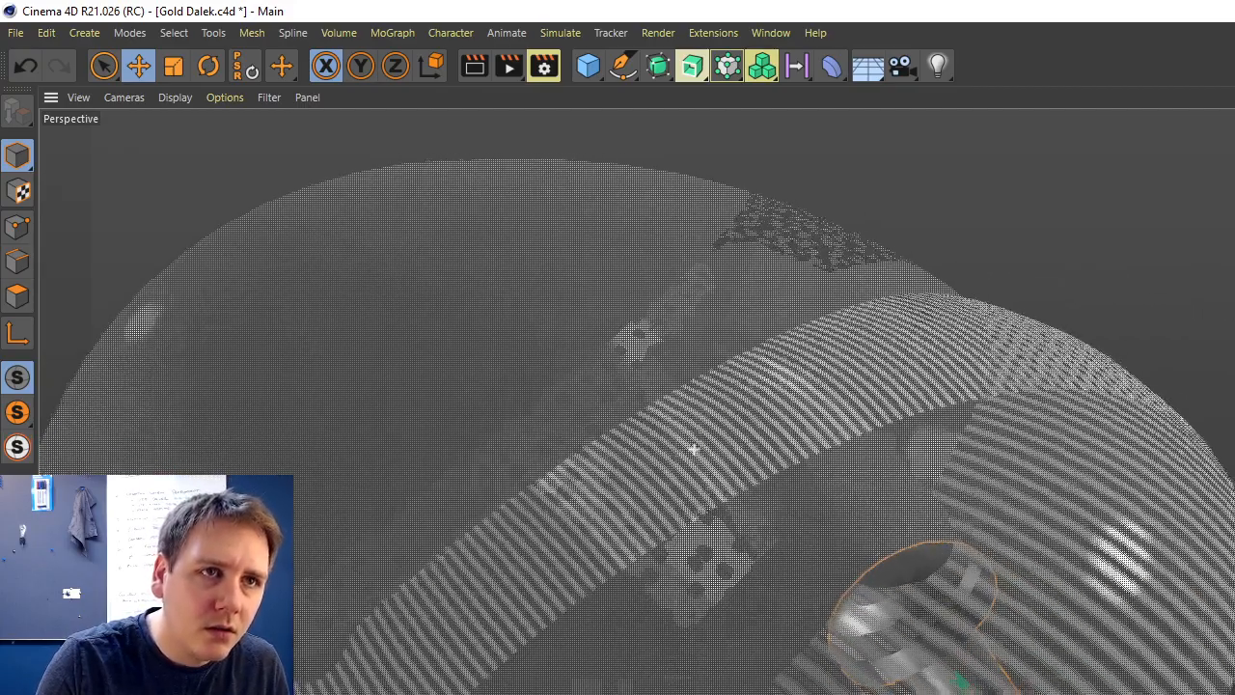
pyautogui.scroll(4, 694, 449)
pyautogui.scroll(-6, 694, 449)
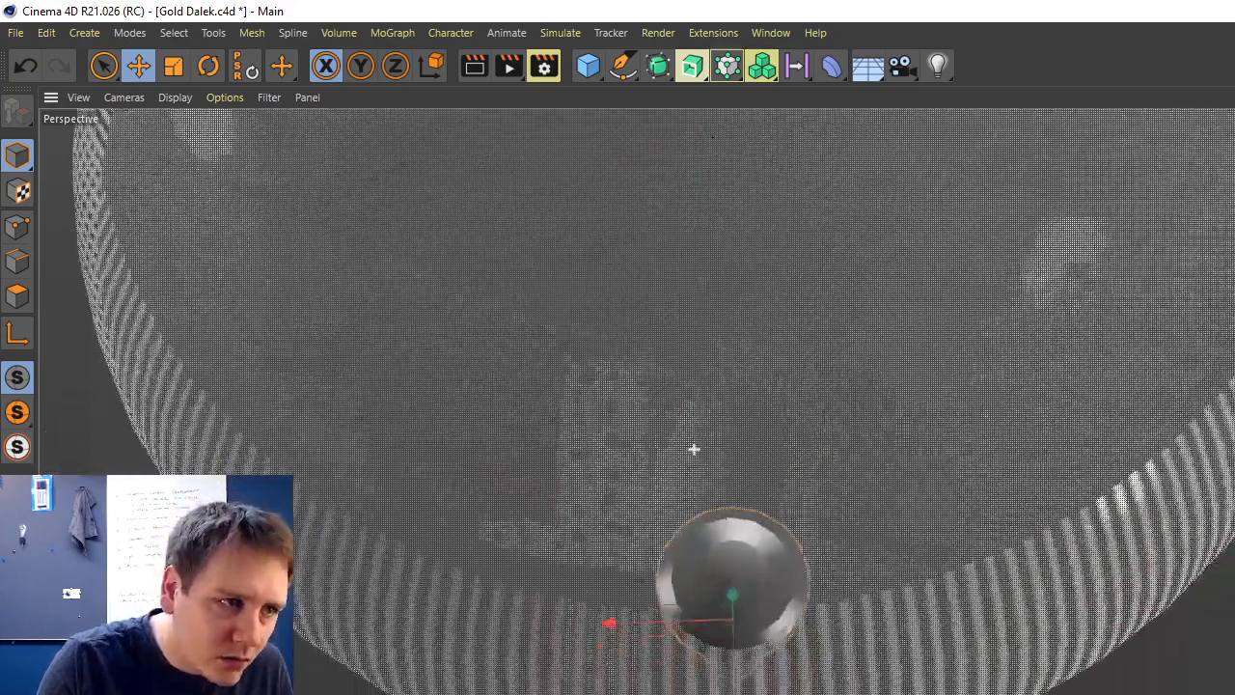
pyautogui.scroll(-2, 694, 449)
pyautogui.keyDown('alt'); pyautogui.moveTo(694, 449); pyautogui.dragTo(693, 448); pyautogui.keyUp('alt')
pyautogui.keyDown('alt'); pyautogui.moveTo(693, 449); pyautogui.dragTo(740, 386, button='middle'); pyautogui.keyUp('alt')
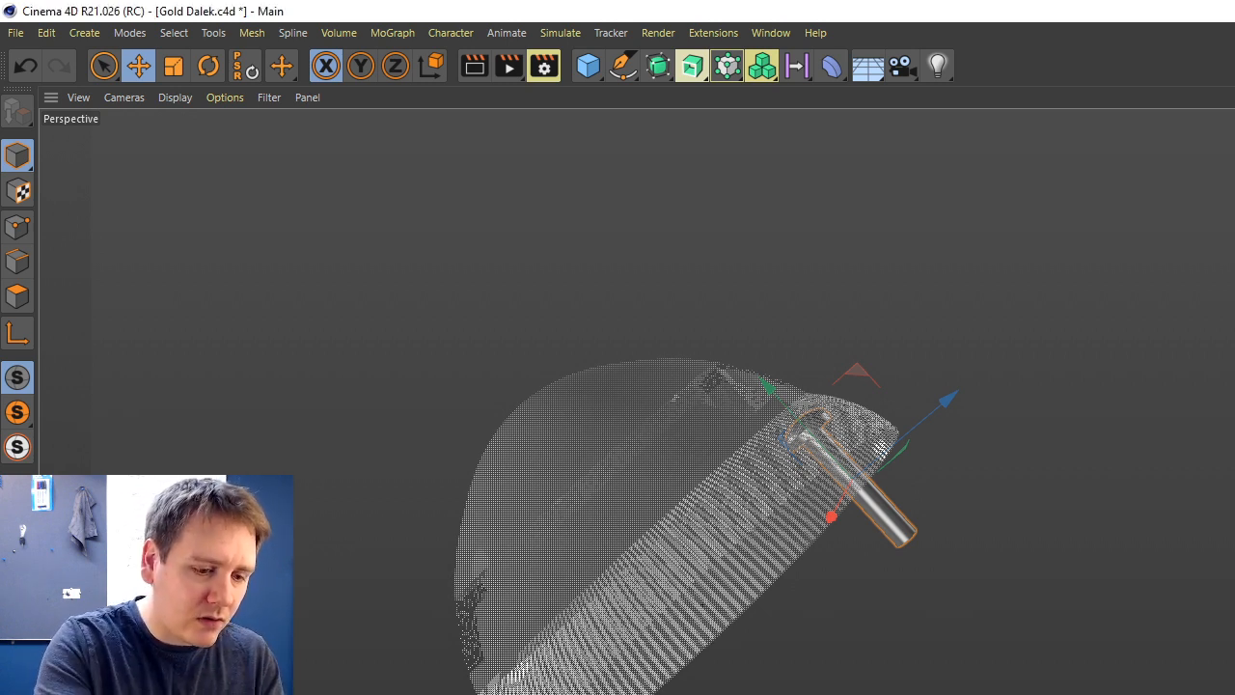
# Add a second copy of the screw inside the dome light, opposite the first screw.
pyautogui.click(530, 679)
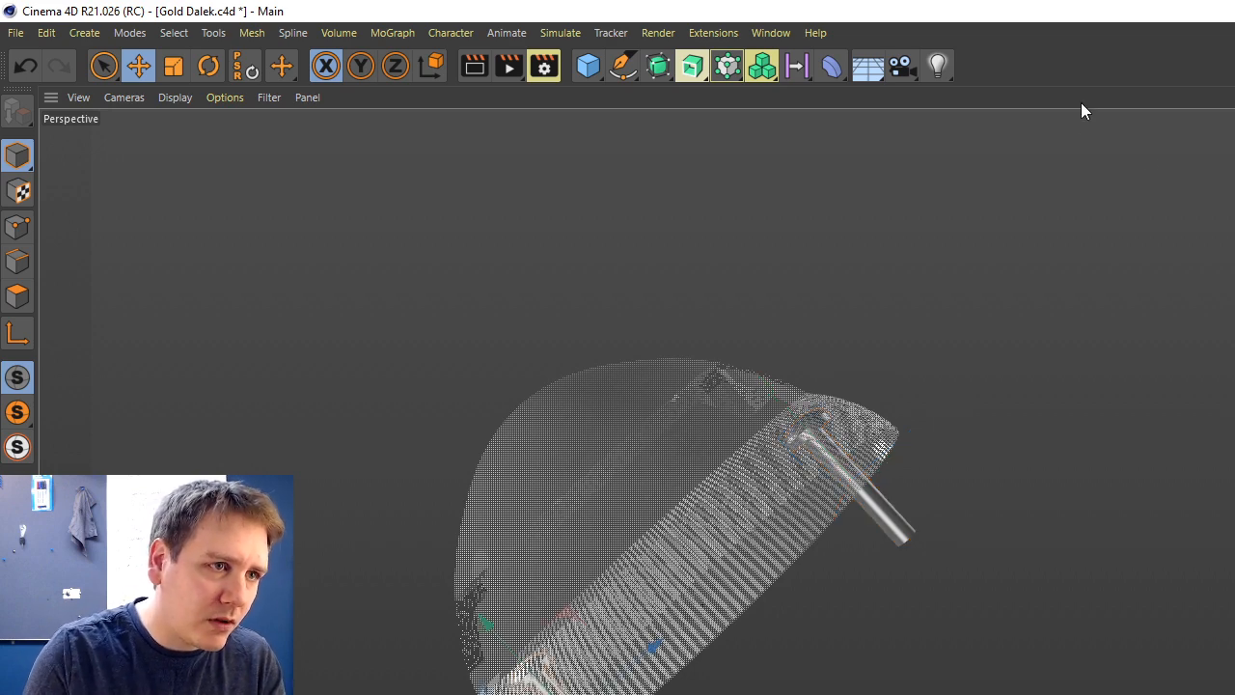
pyautogui.keyDown('alt'); pyautogui.moveTo(675, 454); pyautogui.dragTo(693, 449); pyautogui.keyUp('alt')
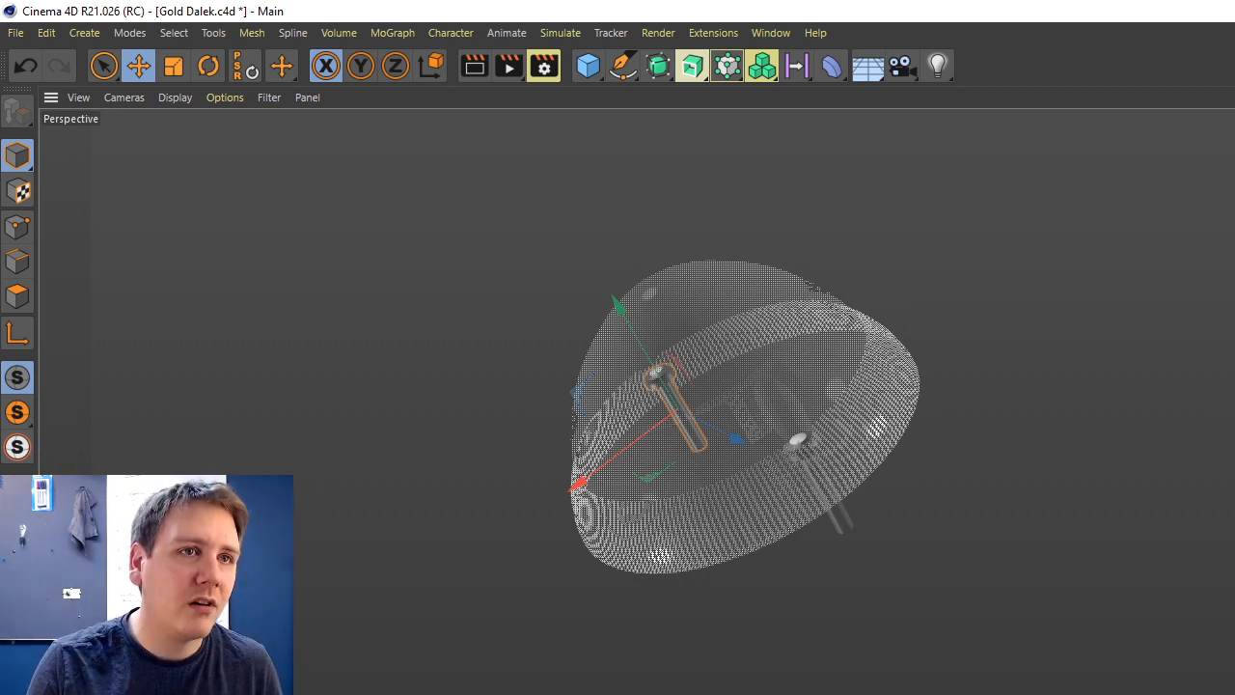
pyautogui.scroll(-3, 694, 448)
pyautogui.moveTo(693, 449)
pyautogui.keyDown('alt'); pyautogui.mouseDown()
pyautogui.moveTo(709, 439)
pyautogui.moveTo(680, 434)
pyautogui.moveTo(733, 434)
pyautogui.moveTo(699, 448)
pyautogui.mouseUp(); pyautogui.keyUp('alt')
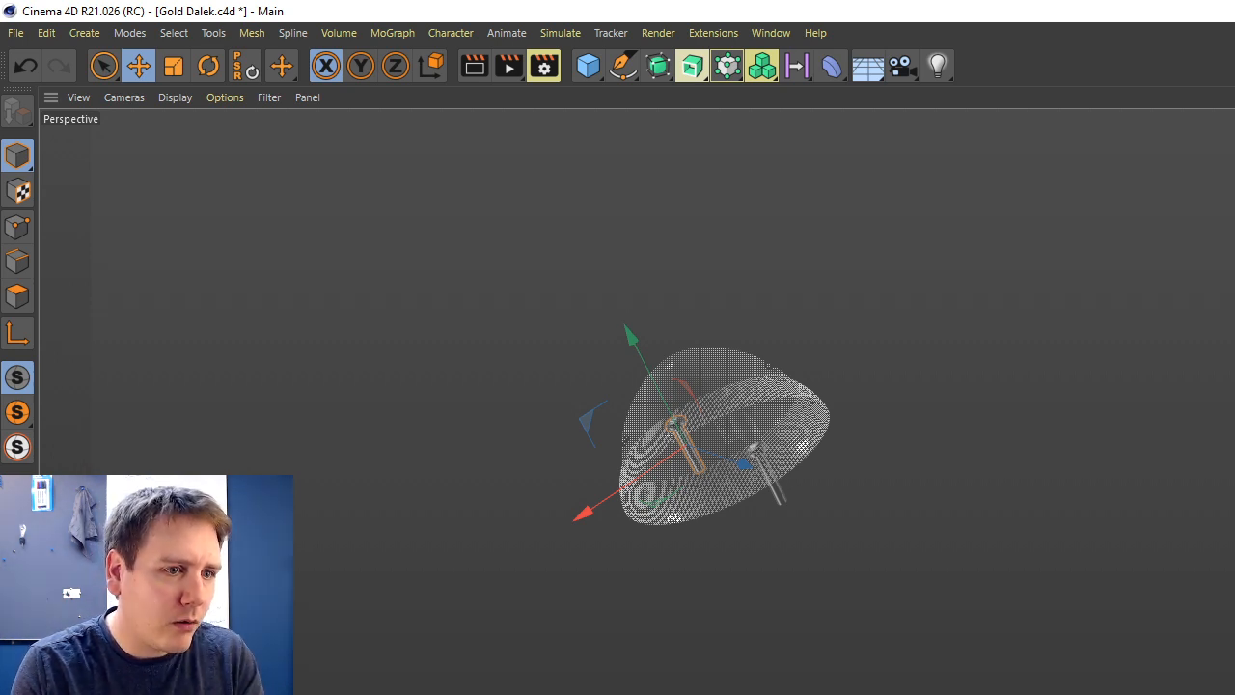
# Copy the screw from the finished dome light into the Dalek's other dome light.
pyautogui.hotkey('ctrl', 'shift', 'a')
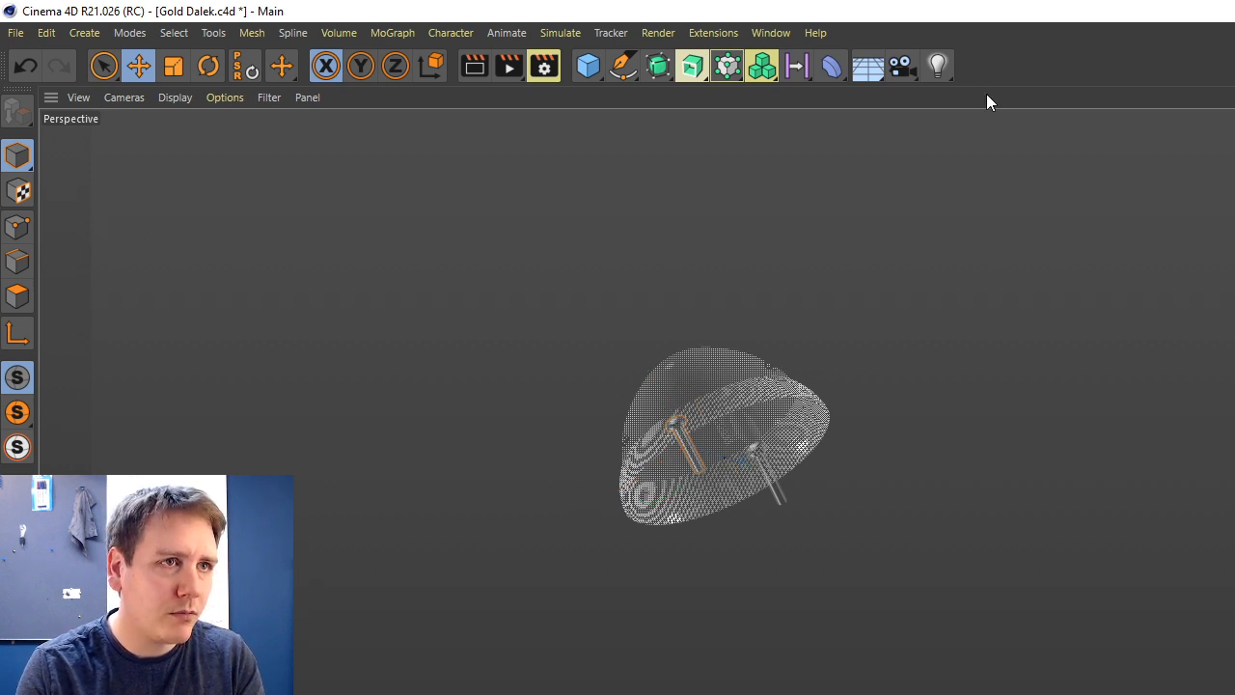
pyautogui.hotkey('ctrl', 'shift', 'z')
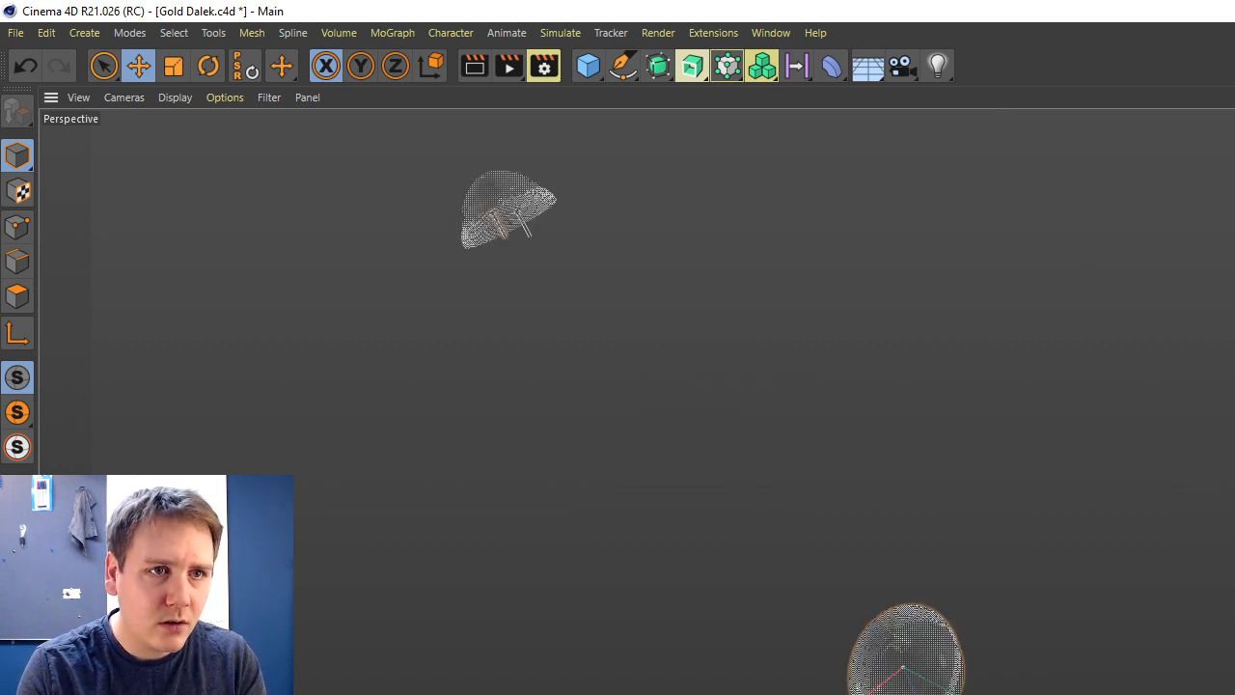
pyautogui.hotkey('ctrl', 'z')
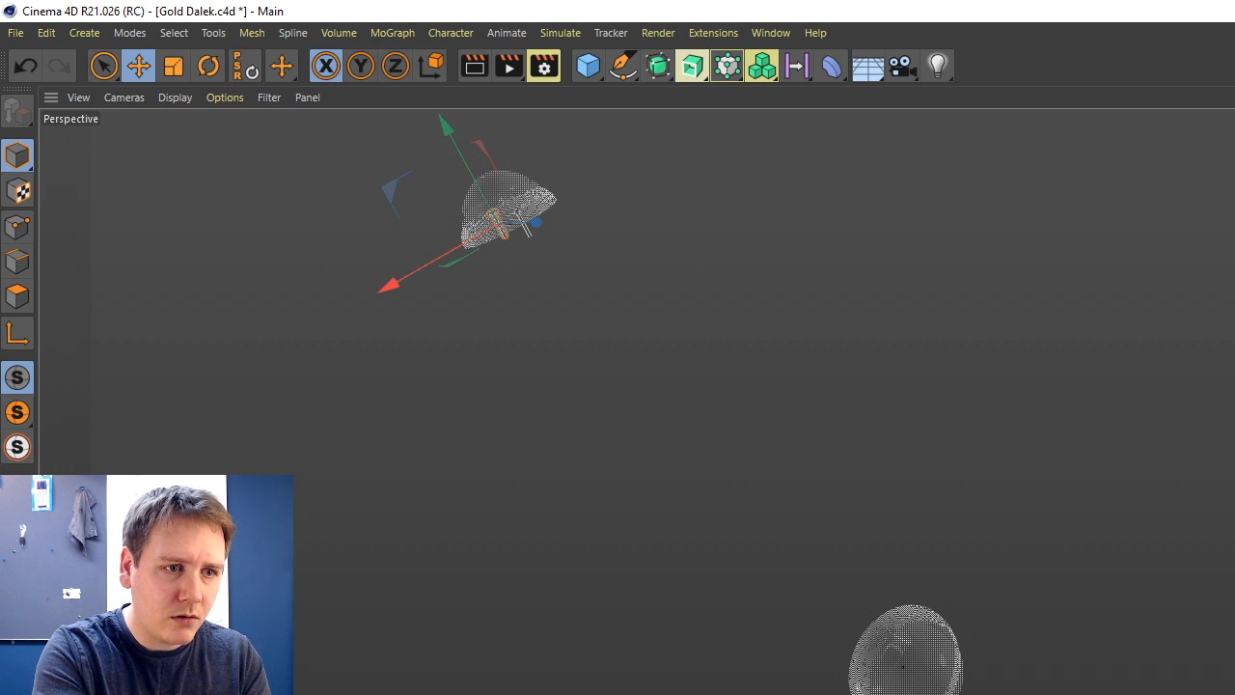
pyautogui.hotkey('ctrl', 'shift', 'z')
pyautogui.hotkey('ctrl', 'z')
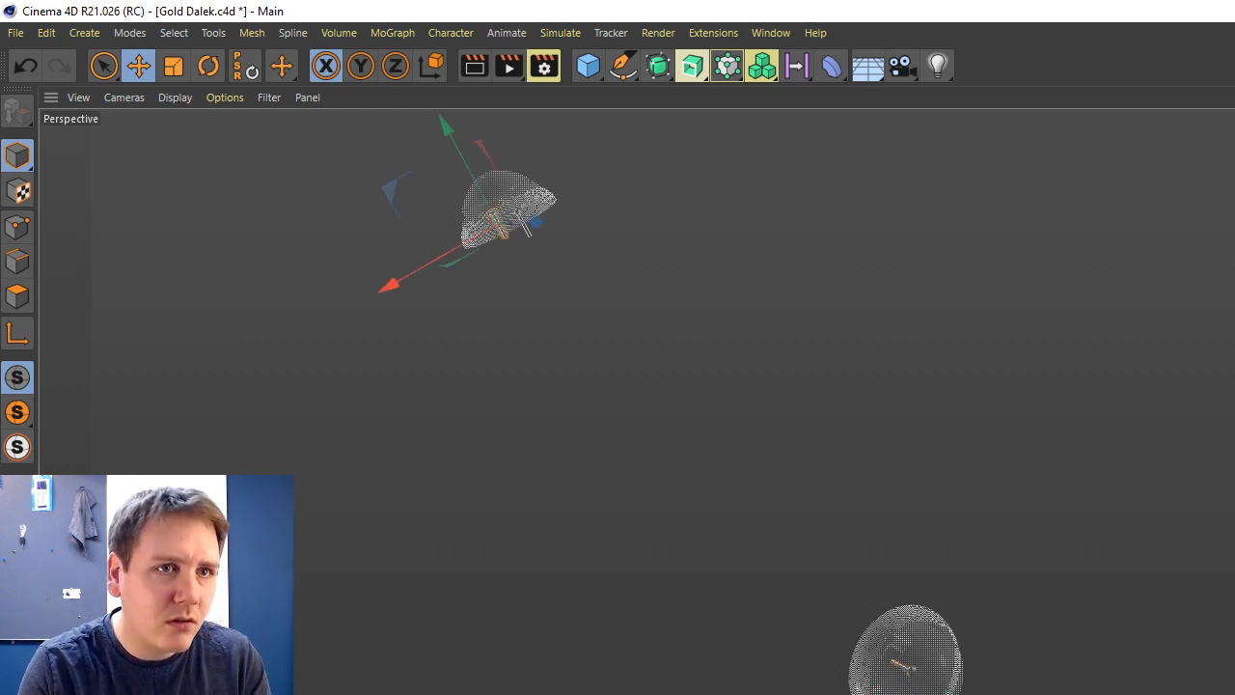
pyautogui.hotkey('ctrl', 'shift', 'z')
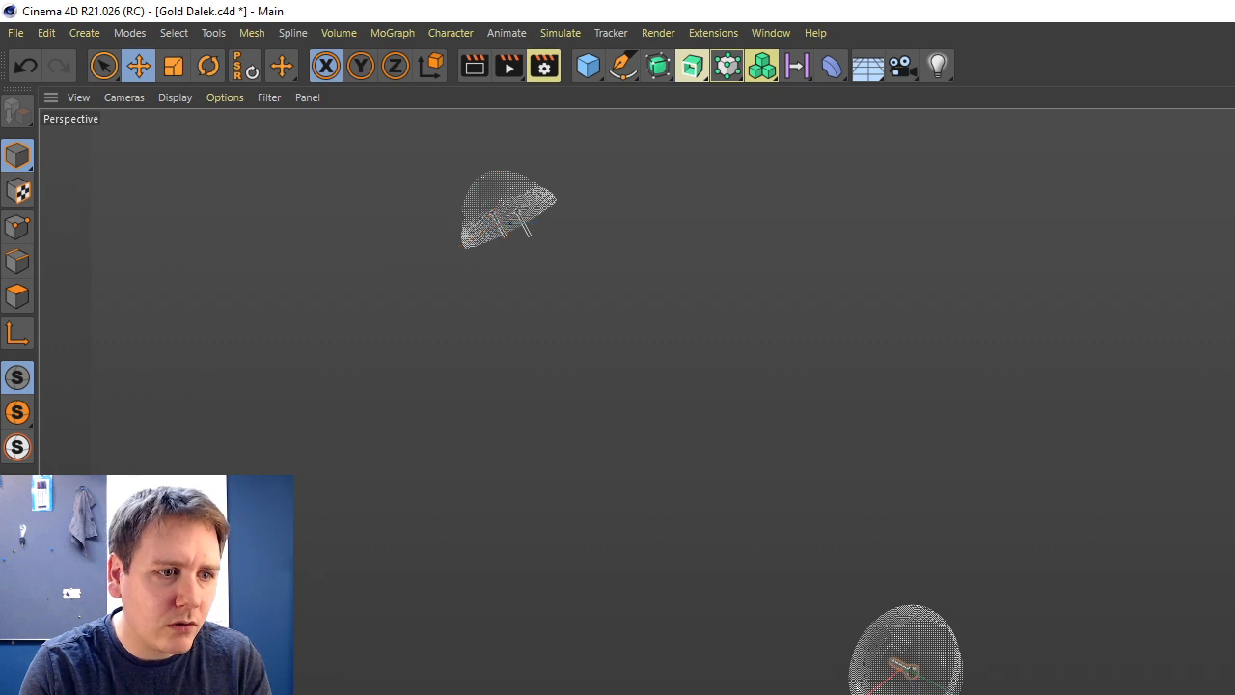
# Check the fitted screws in the dome lights on the whole Dalek and save the project, agreeing to overwrite the older-version file.
pyautogui.hotkey('ctrl', 'shift', 'z')
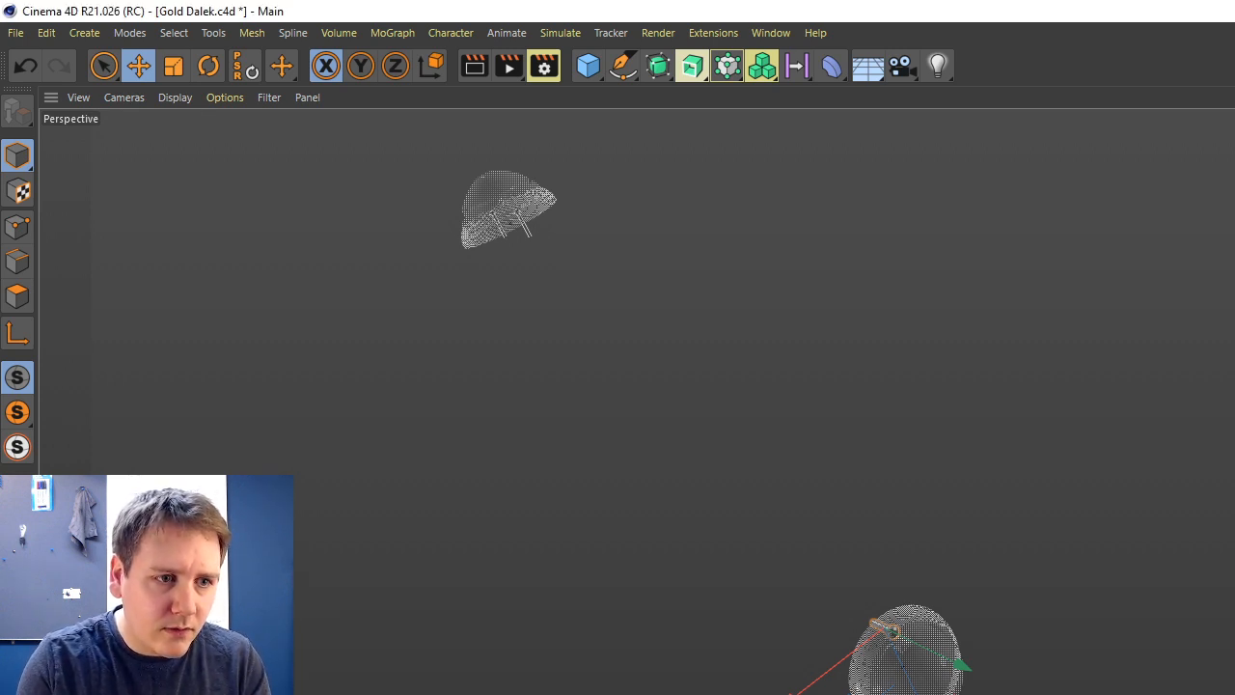
pyautogui.keyDown('alt'); pyautogui.moveTo(733, 425); pyautogui.dragTo(695, 448); pyautogui.keyUp('alt')
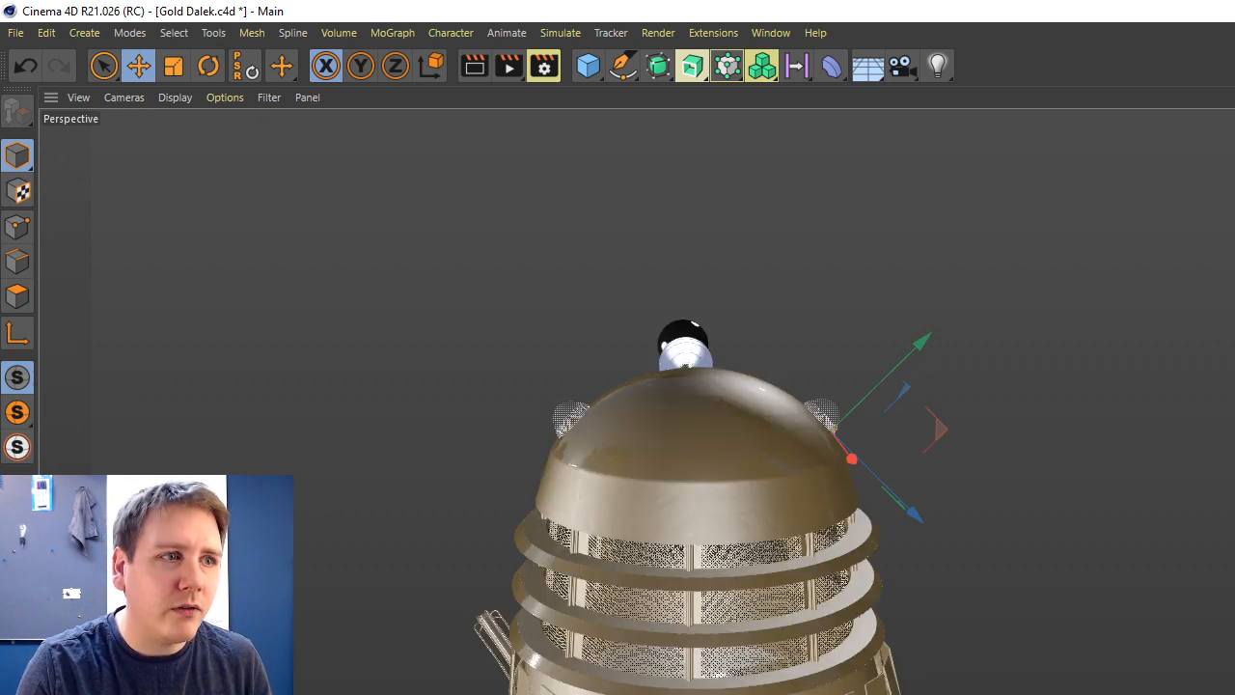
pyautogui.keyDown('alt'); pyautogui.moveTo(695, 448); pyautogui.dragTo(694, 447); pyautogui.keyUp('alt')
pyautogui.scroll(5, 694, 449)
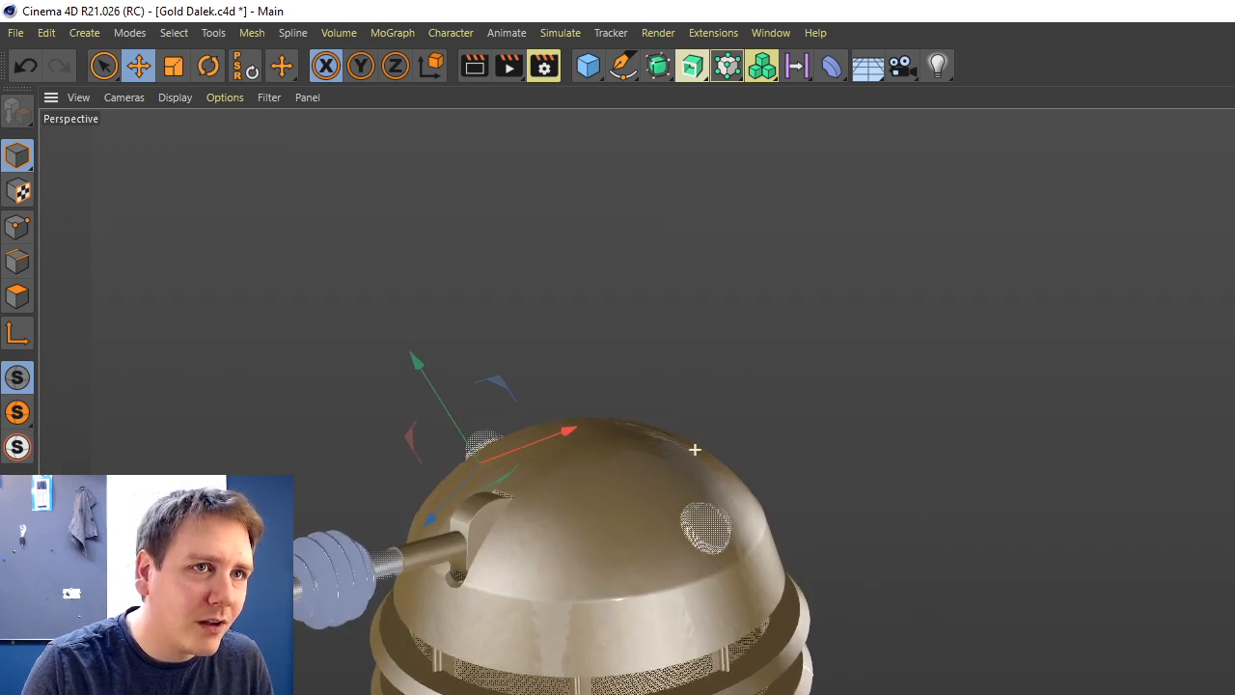
pyautogui.keyDown('alt'); pyautogui.moveTo(695, 449); pyautogui.dragTo(694, 448); pyautogui.keyUp('alt')
pyautogui.scroll(-8, 694, 449)
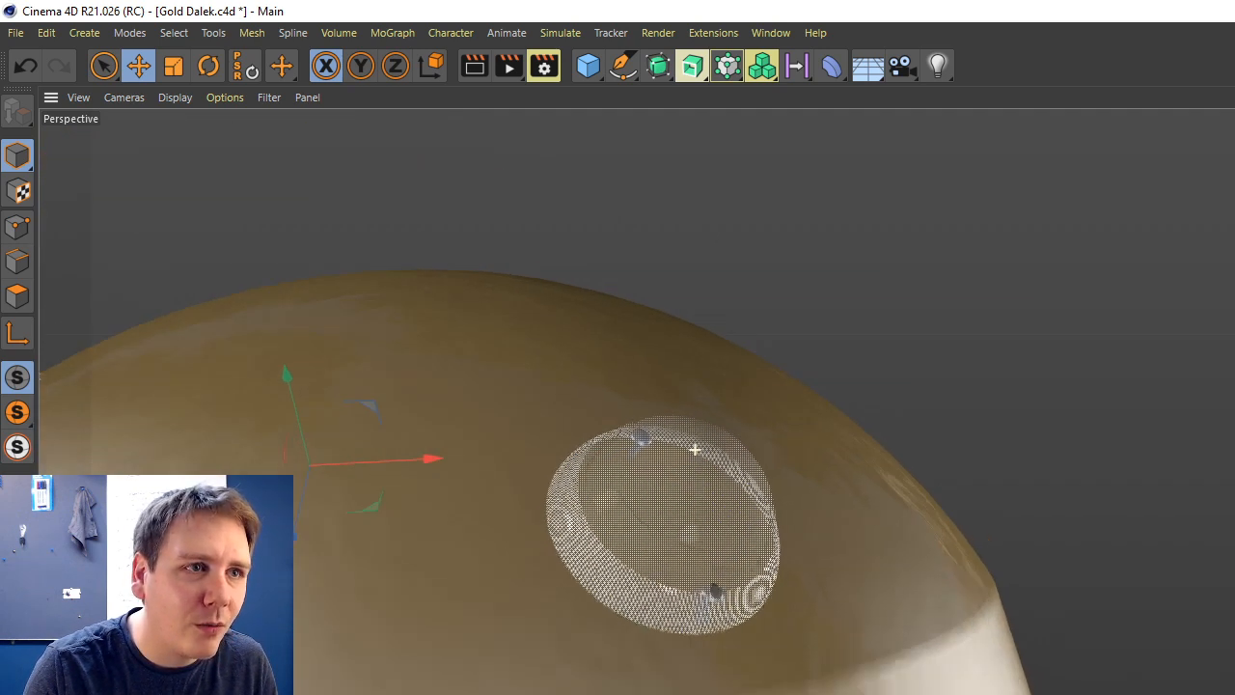
pyautogui.keyDown('alt'); pyautogui.moveTo(695, 449); pyautogui.dragTo(1148, 273, button='middle'); pyautogui.keyUp('alt')
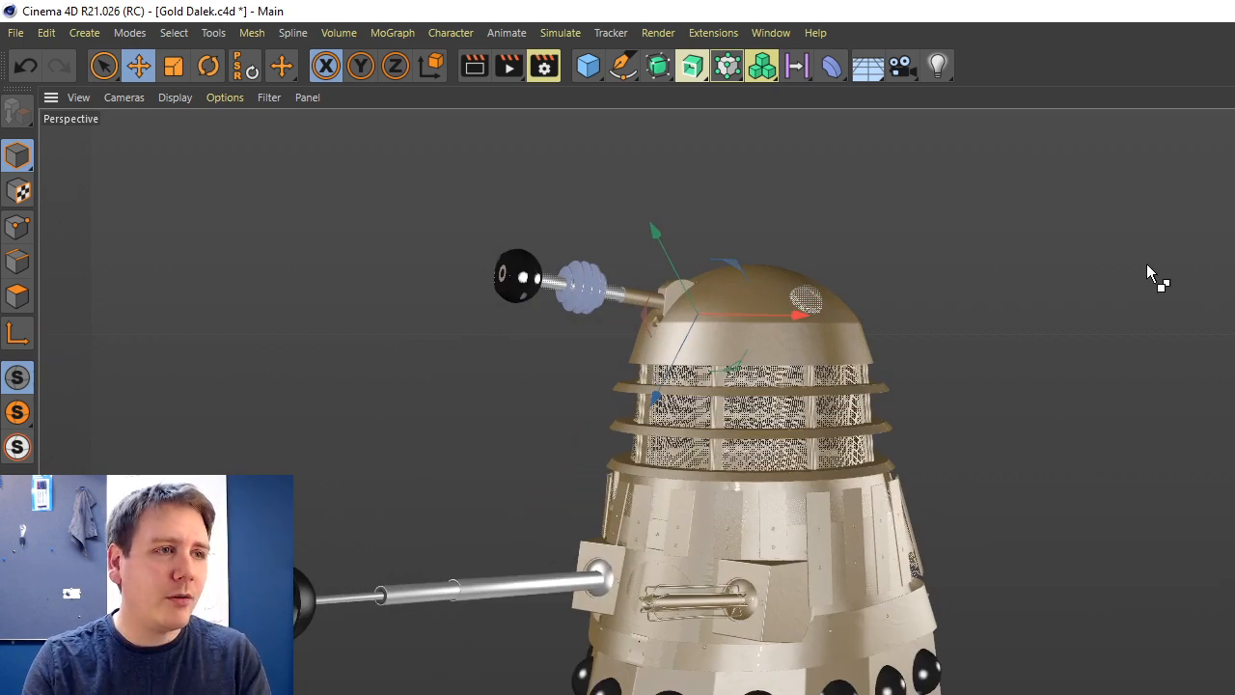
pyautogui.hotkey('ctrl', 's')
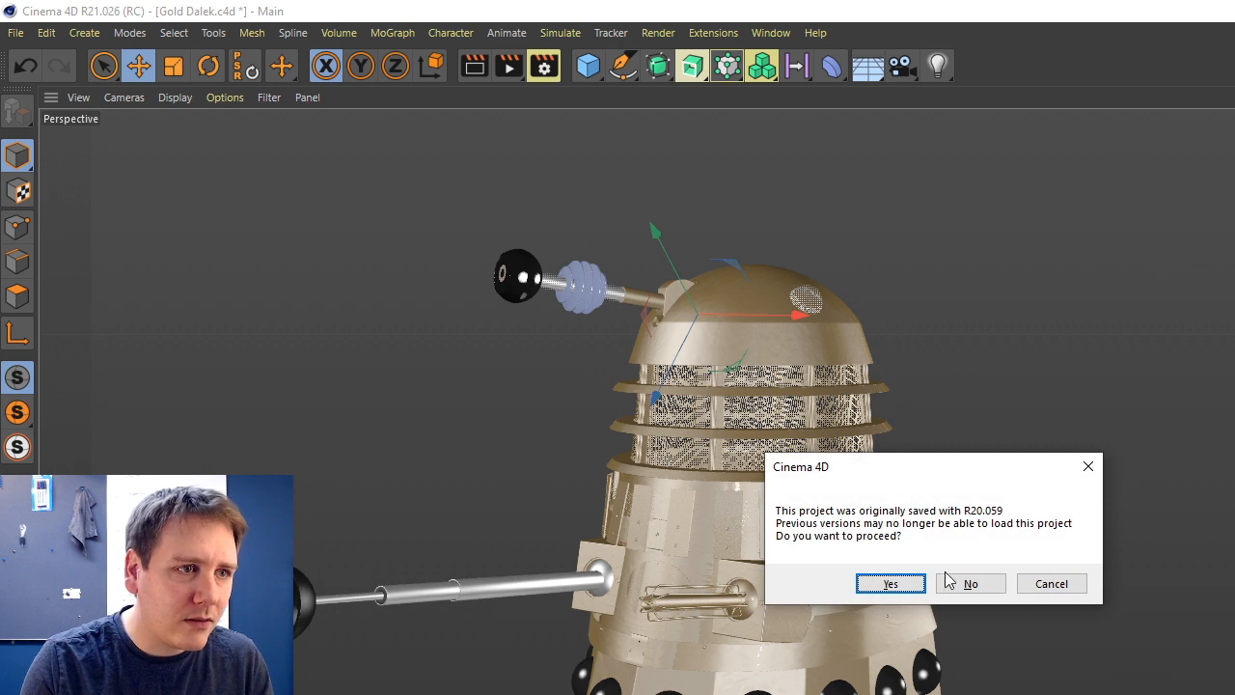
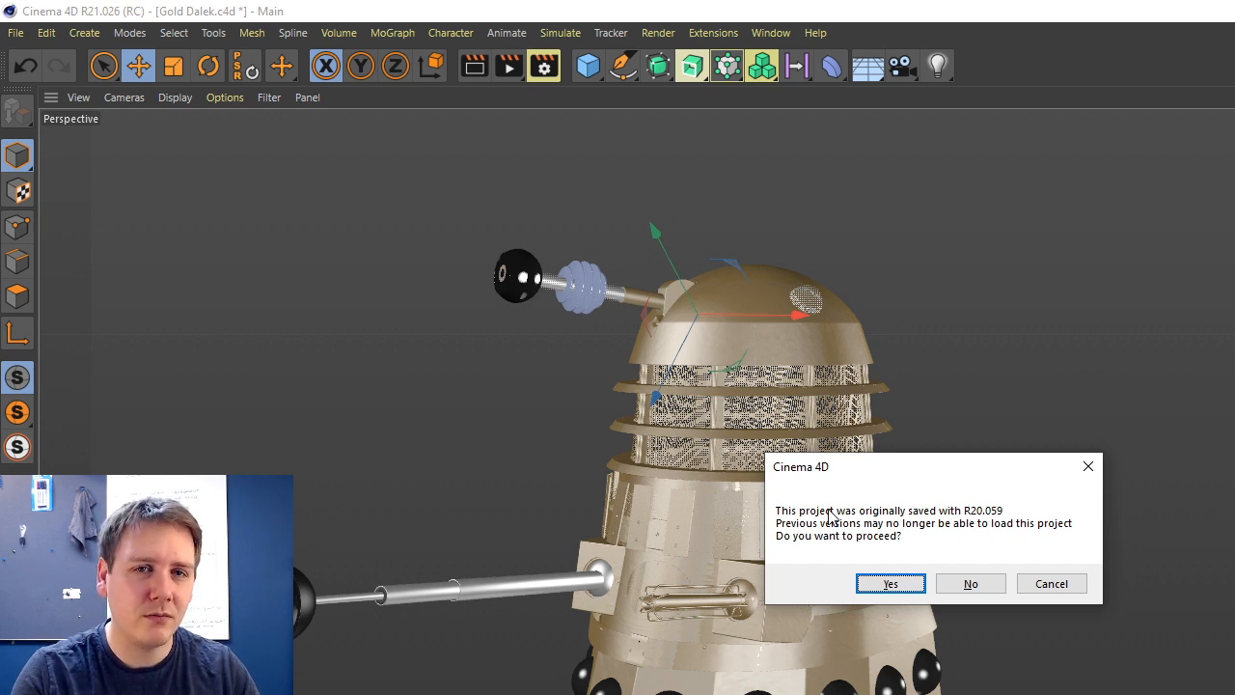
pyautogui.click(913, 590)
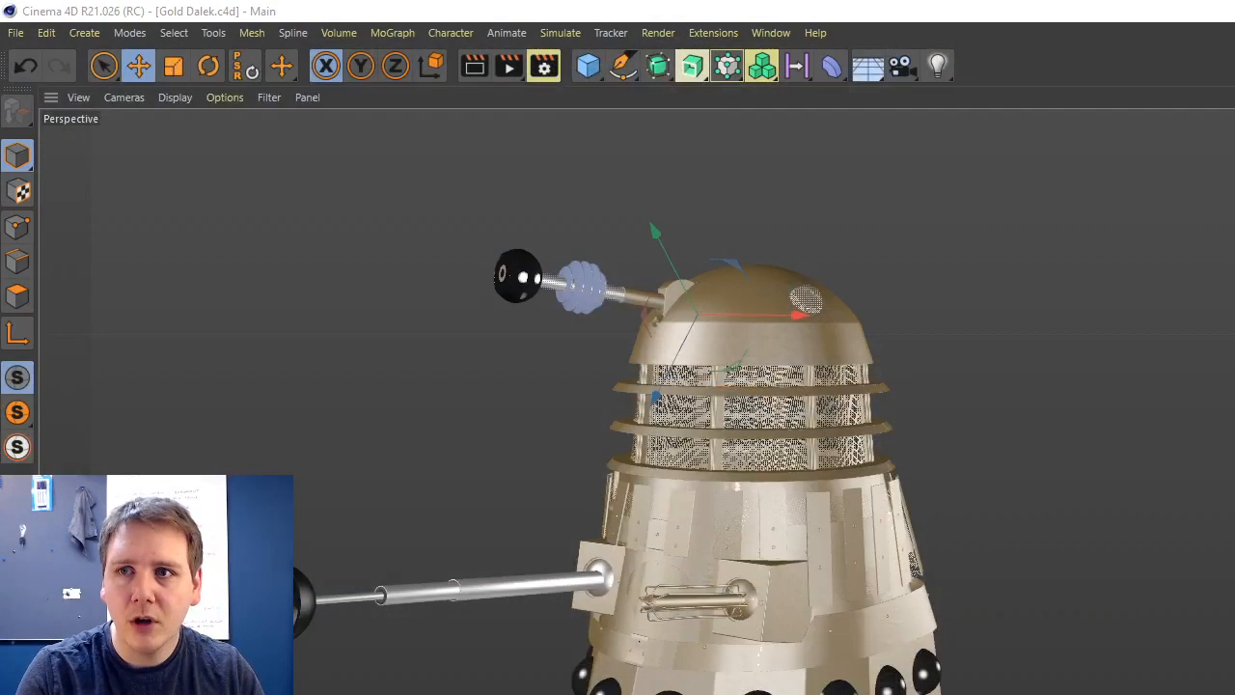
# Switch to File Explorer, open Git Bash in the GoldDalek3DModel folder and reposition its enlarged window.
pyautogui.moveTo(1234, 295); pyautogui.dragTo(786, 202)
pyautogui.click(759, 558)
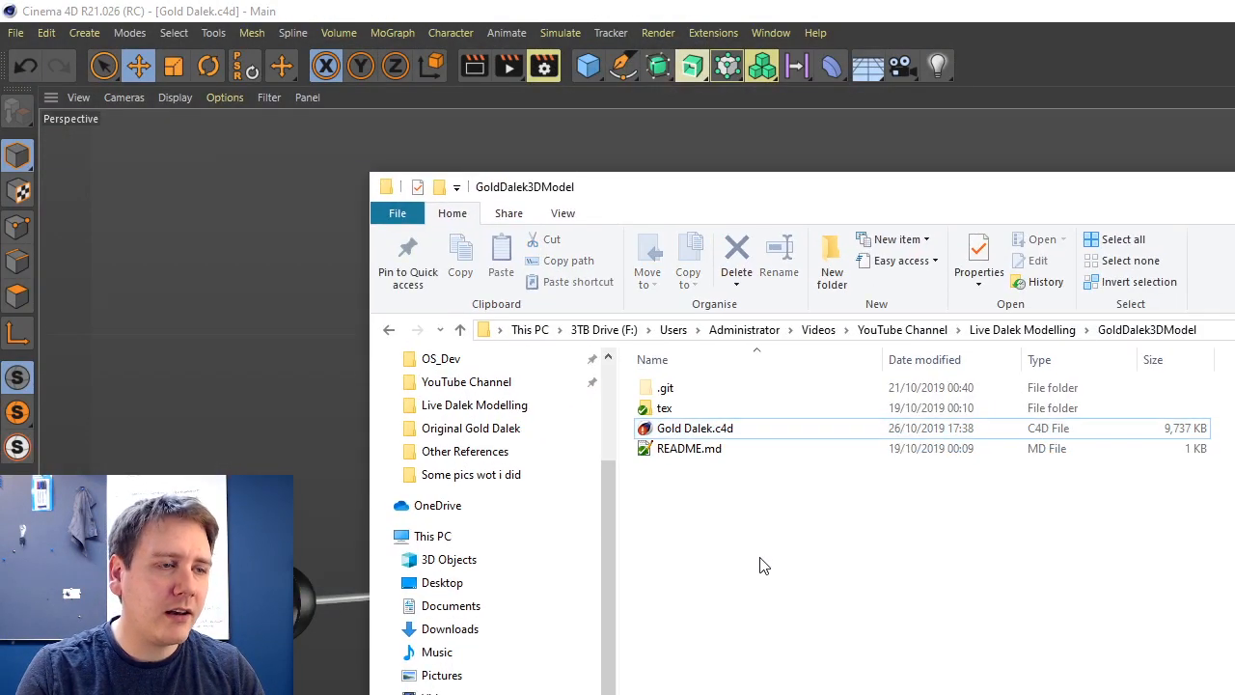
pyautogui.rightClick(710, 508)
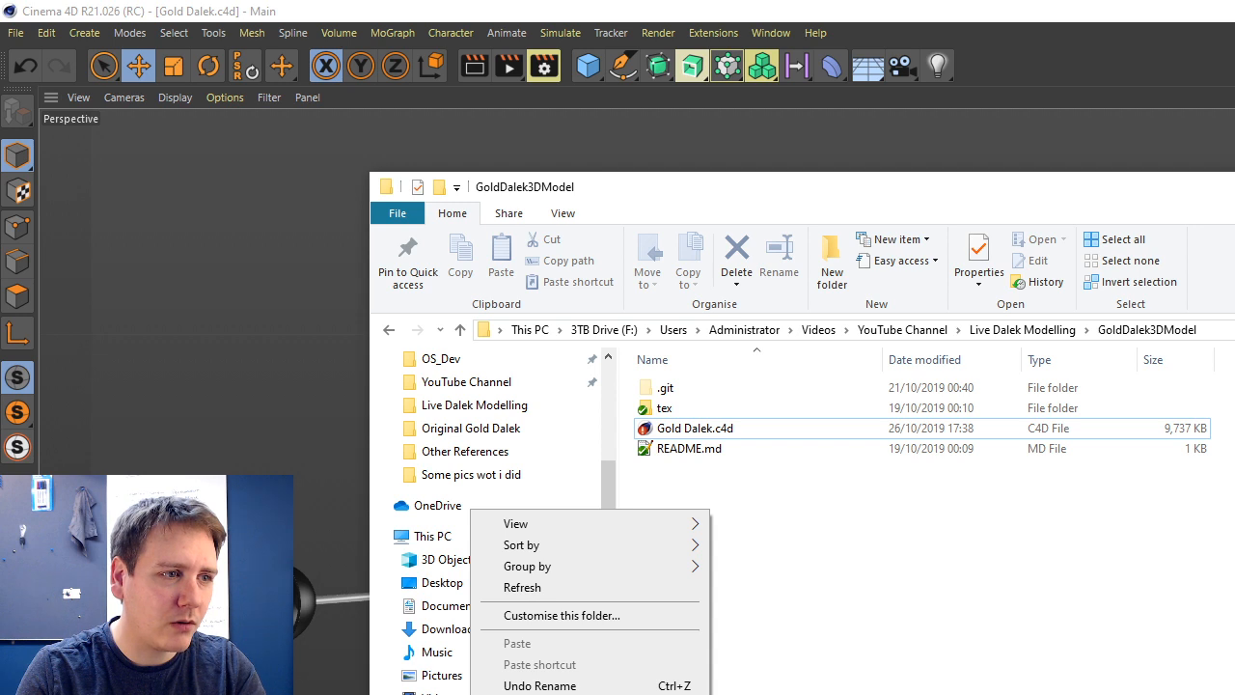
pyautogui.click(569, 694)
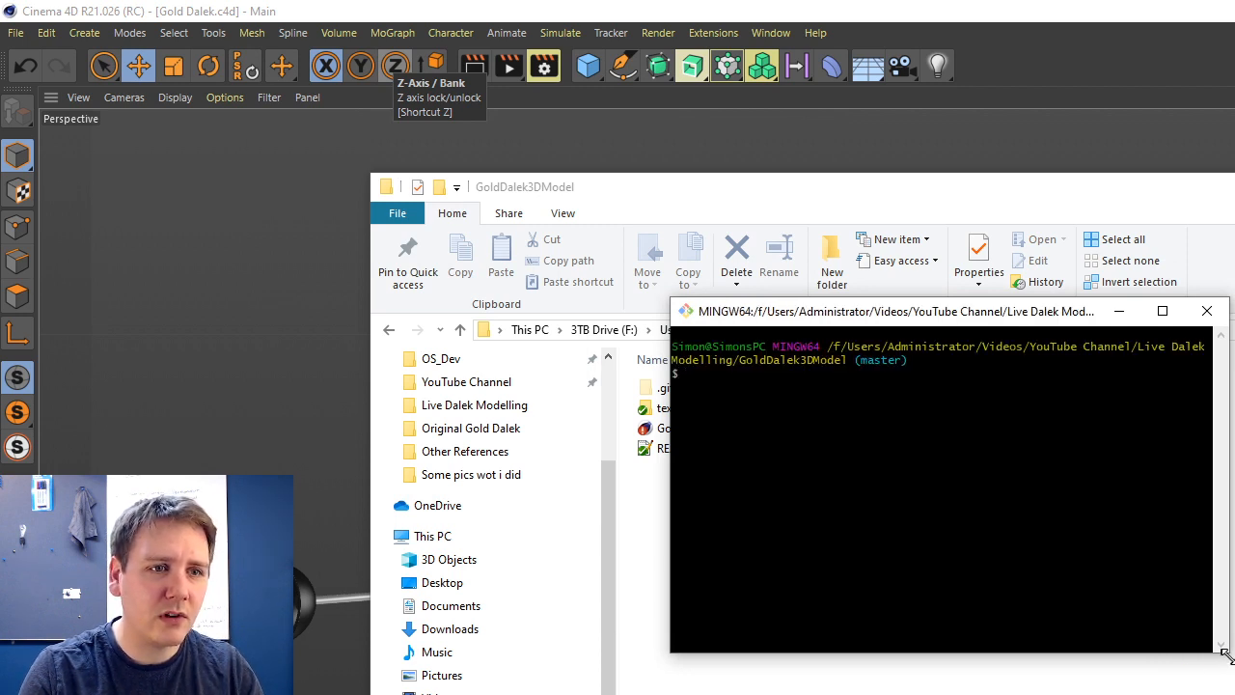
pyautogui.moveTo(1227, 656); pyautogui.dragTo(1233, 693)
pyautogui.moveTo(1124, 316); pyautogui.dragTo(972, 233)
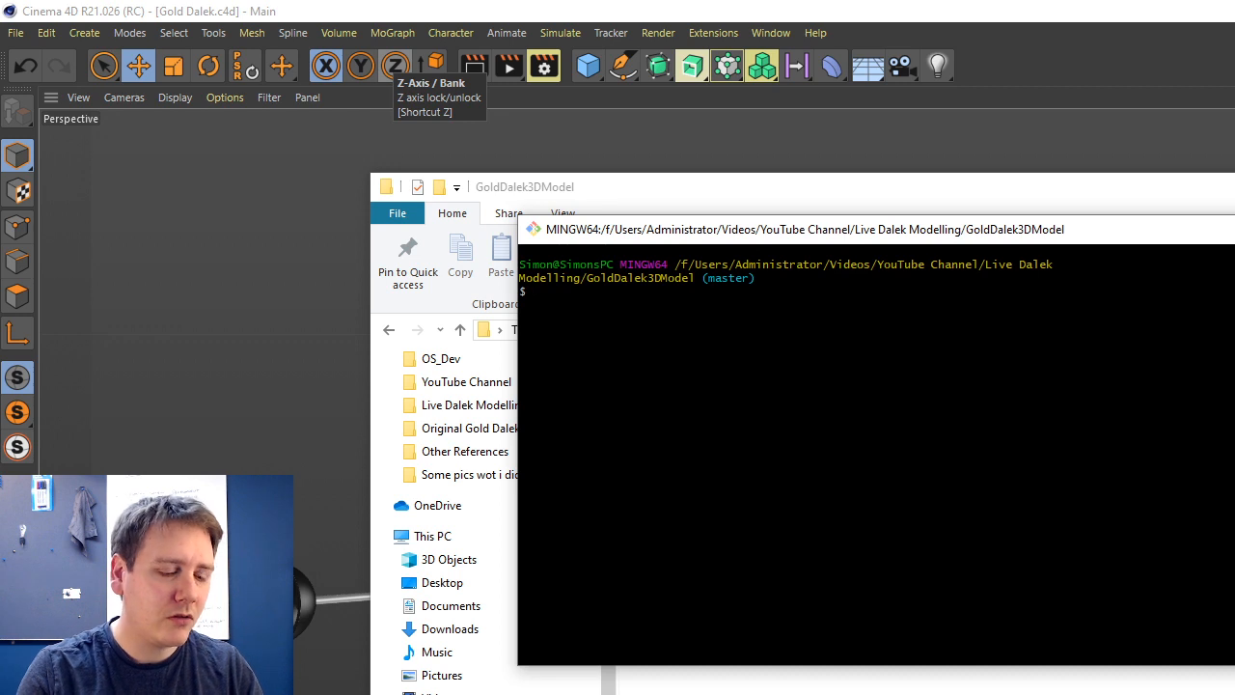
# Check the repository with git status and stage all changes with git add.
pyautogui.write('git sta')
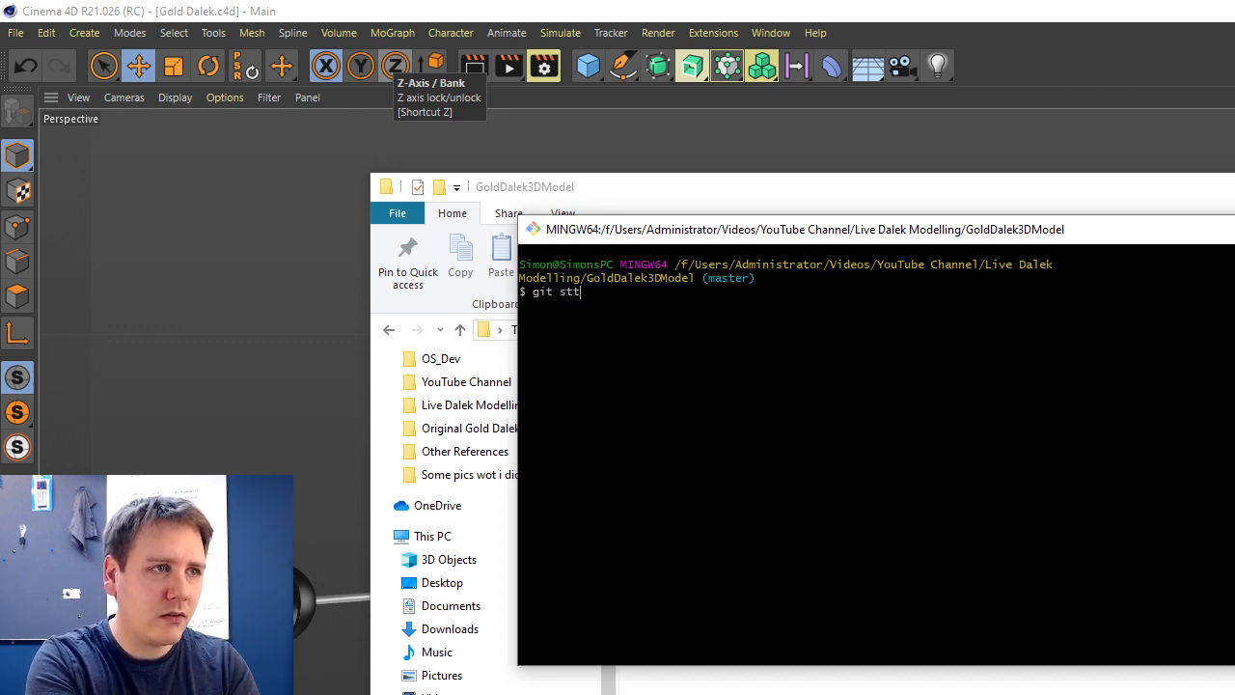
pyautogui.write('tus')
pyautogui.press('Return')
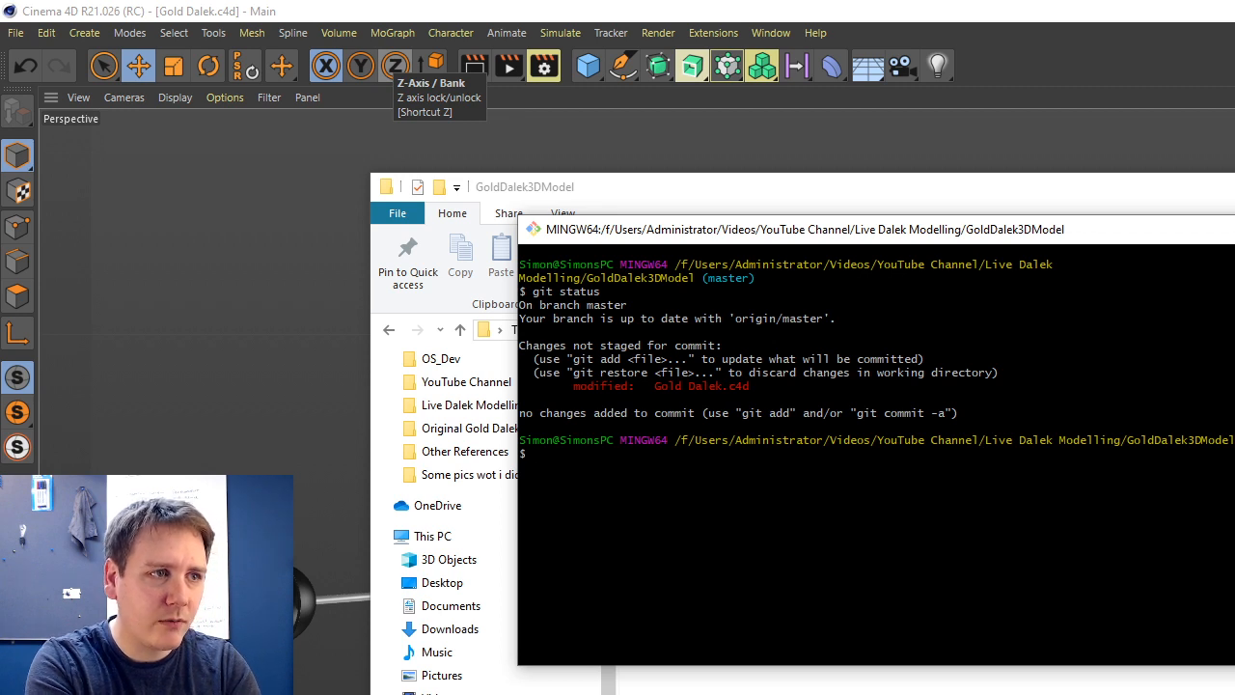
pyautogui.write('git add .')
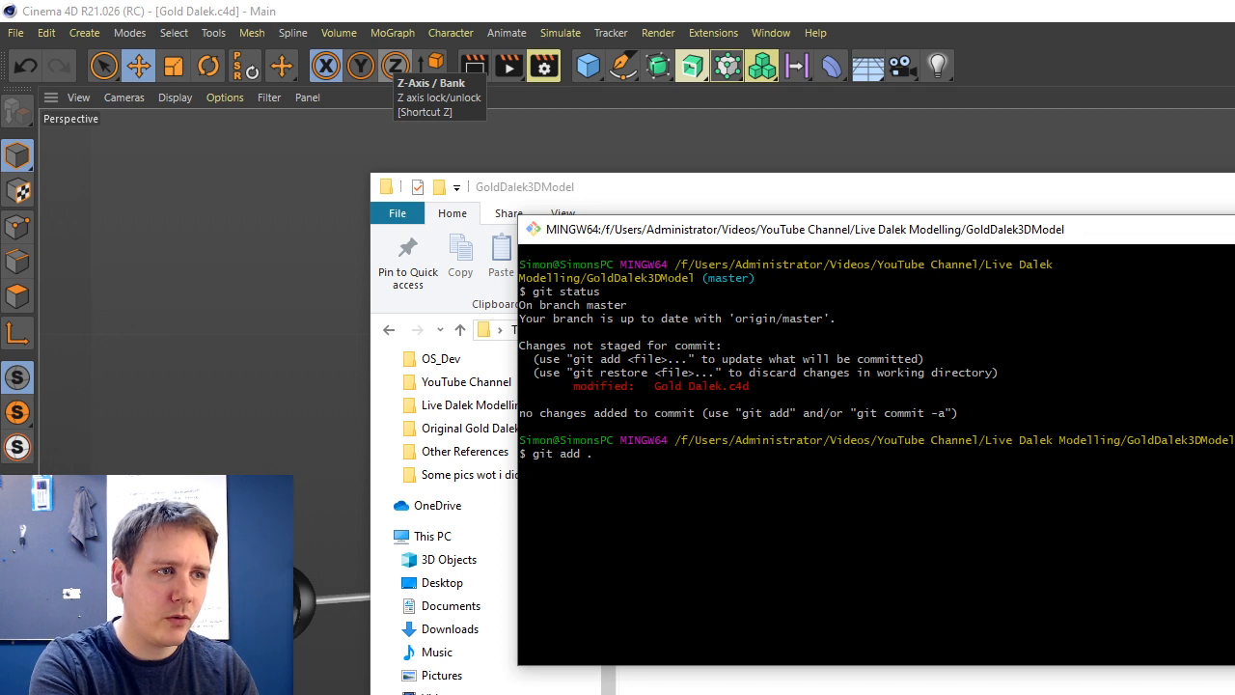
pyautogui.press('Return')
# Commit the staged changes with the message "Dome and eyestalk rigged, and screws added to dome lights.".
pyautogui.write('git ')
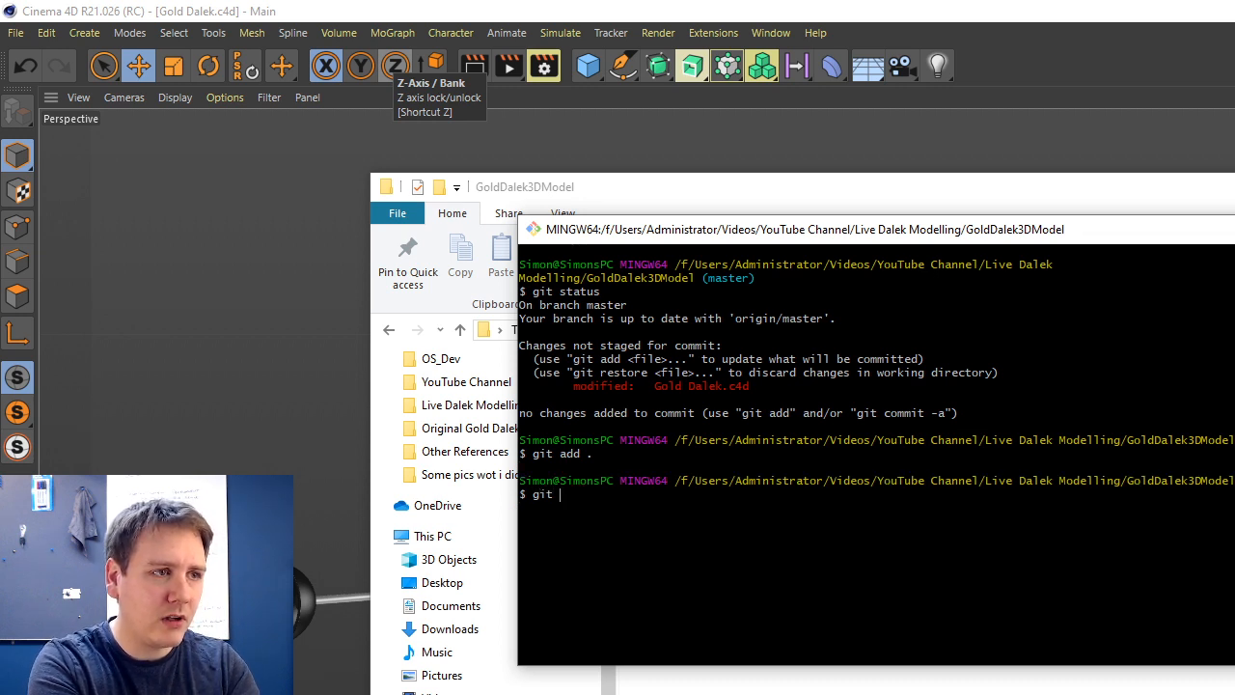
pyautogui.write('commit -m')
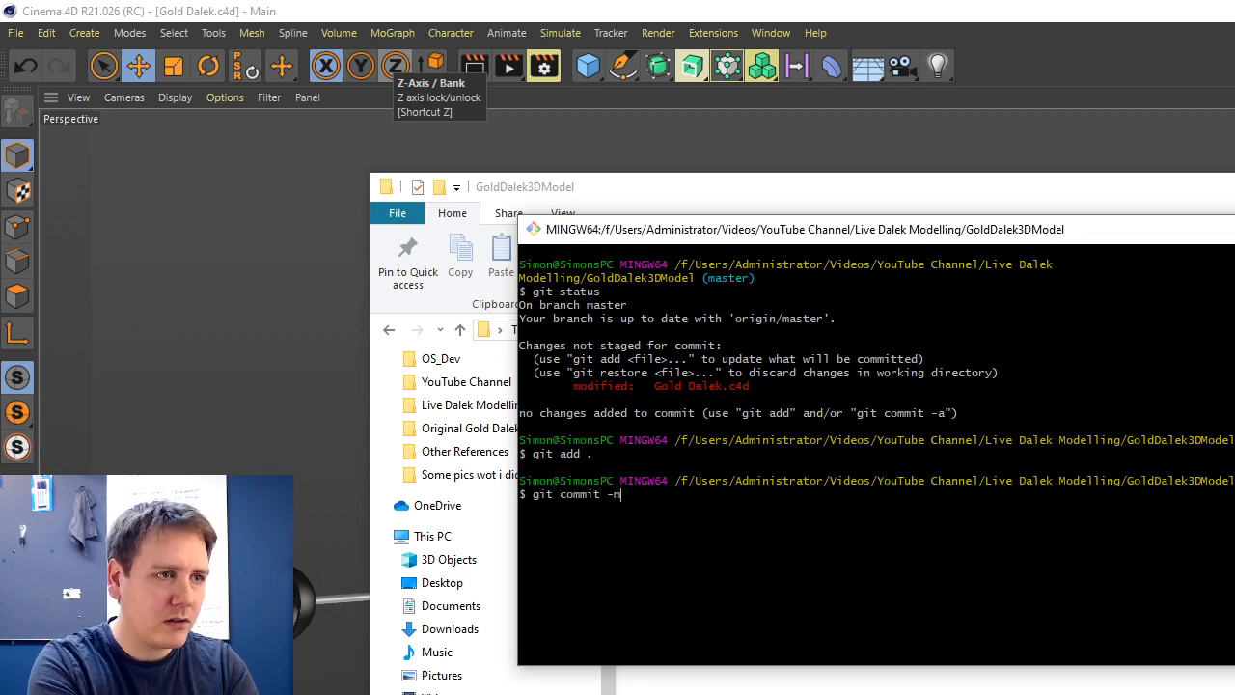
pyautogui.write(' "Dome')
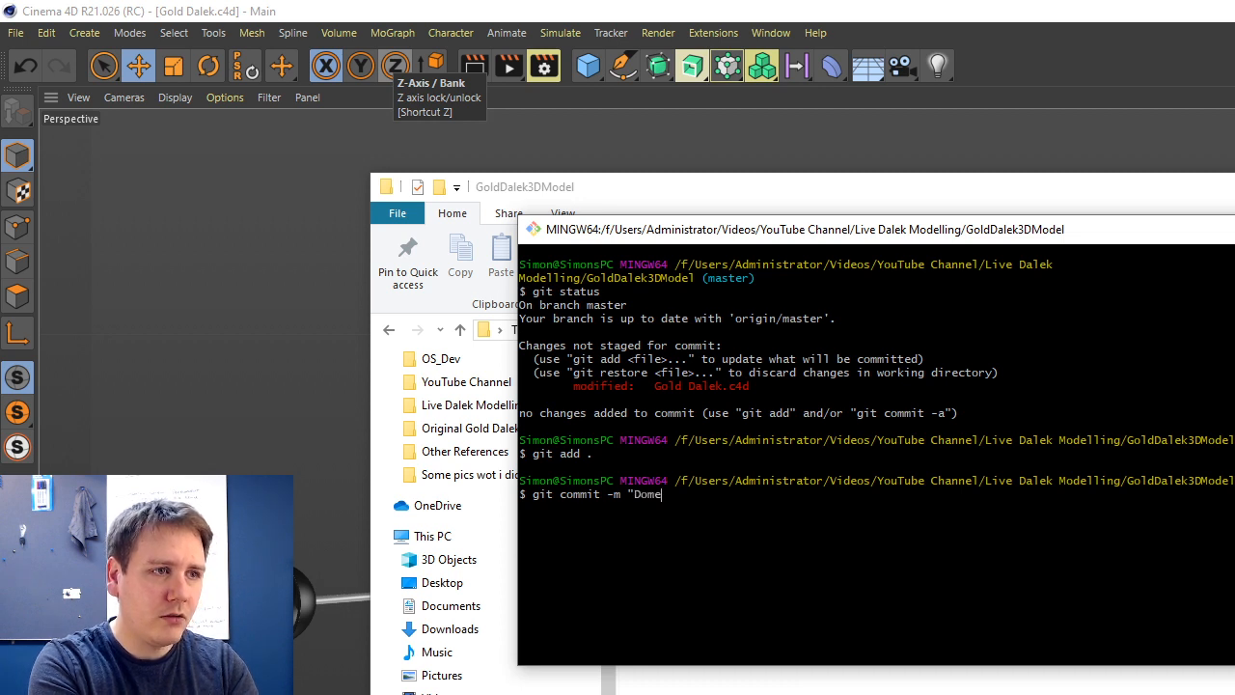
pyautogui.write(' and eyesta')
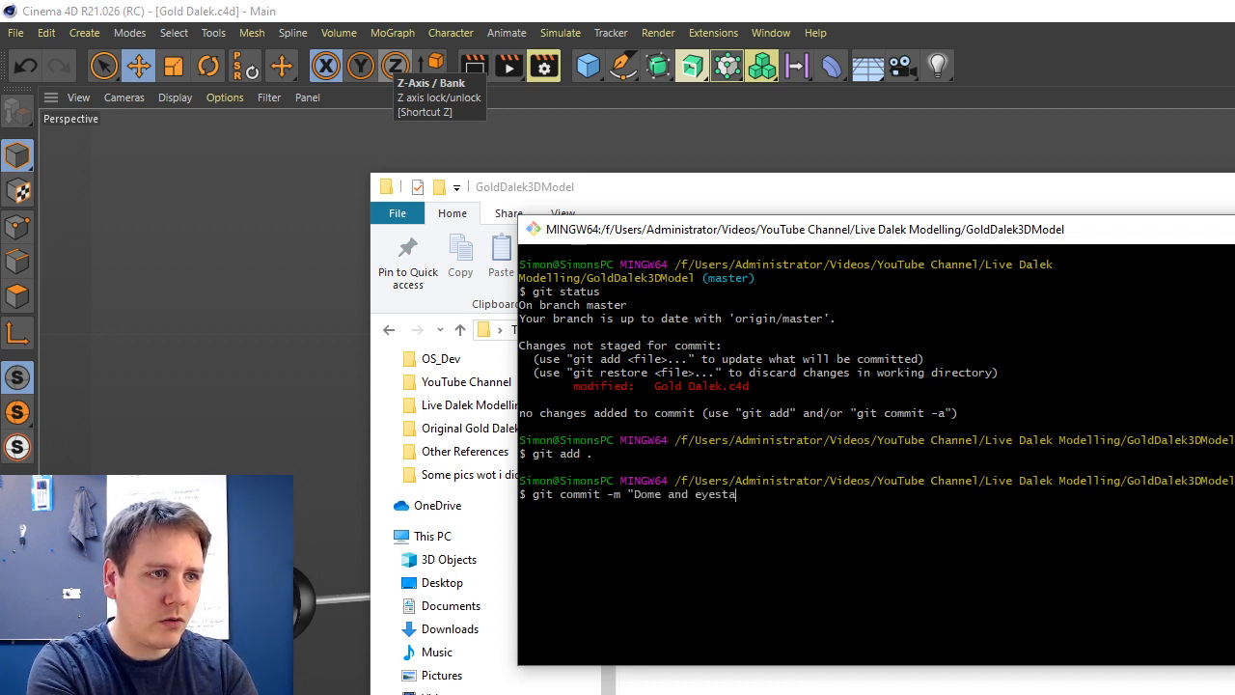
pyautogui.write('lk rigged, and ')
pyautogui.write('screew')
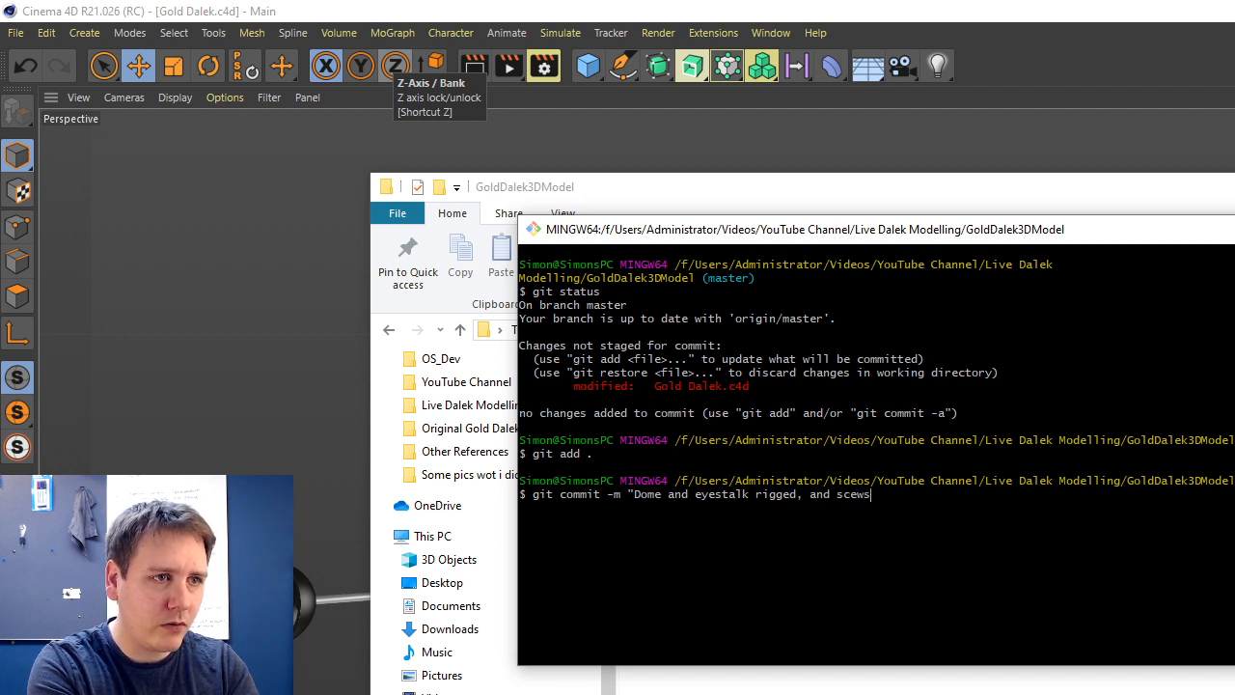
pyautogui.press('BackSpace')
pyautogui.press('BackSpace')
pyautogui.write('ws a')
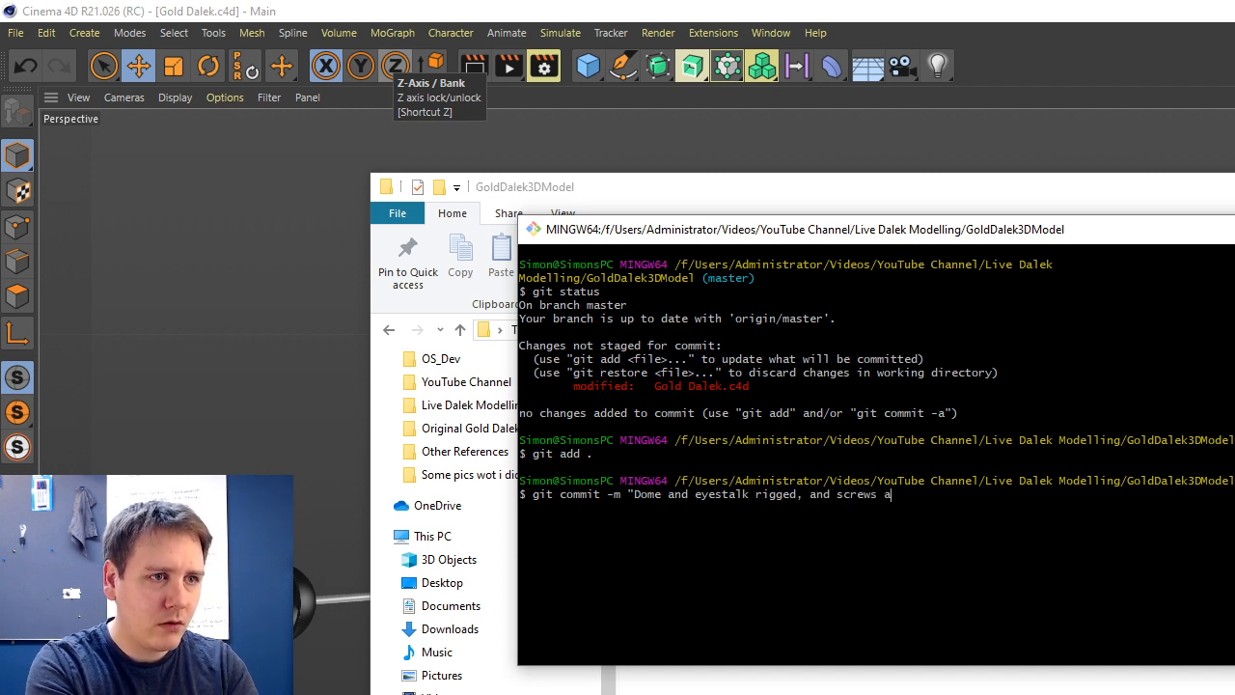
pyautogui.write('dded to dome lights."')
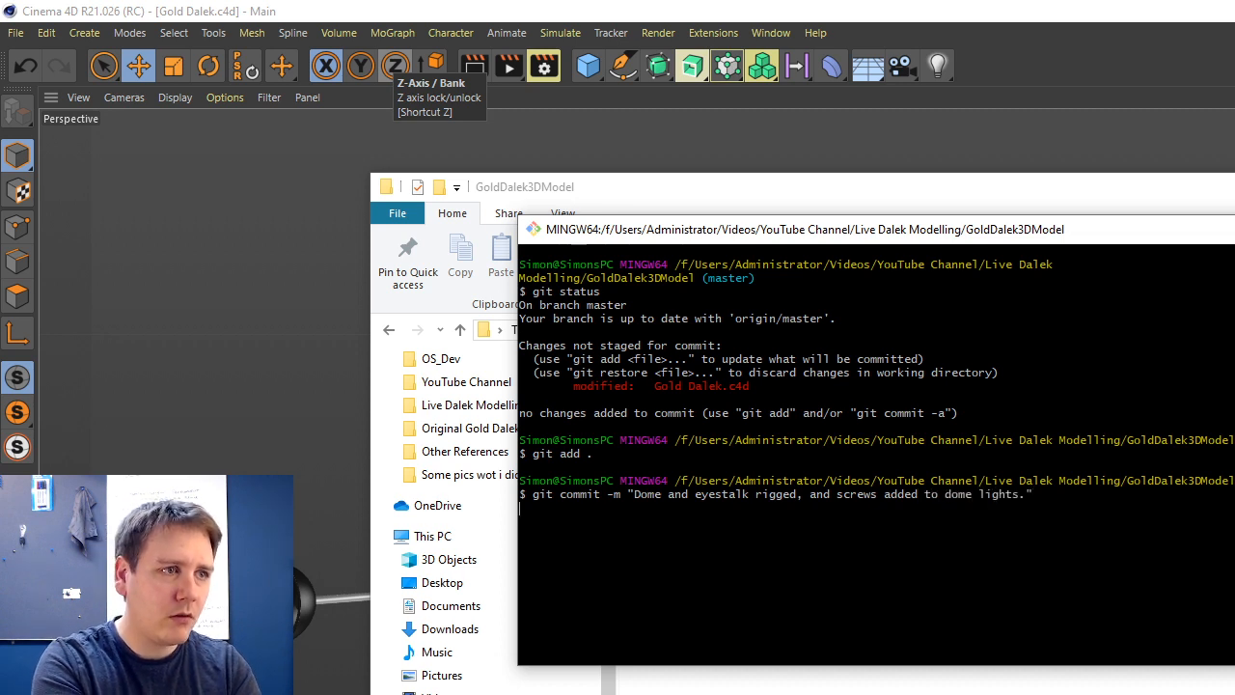
pyautogui.press('Return')
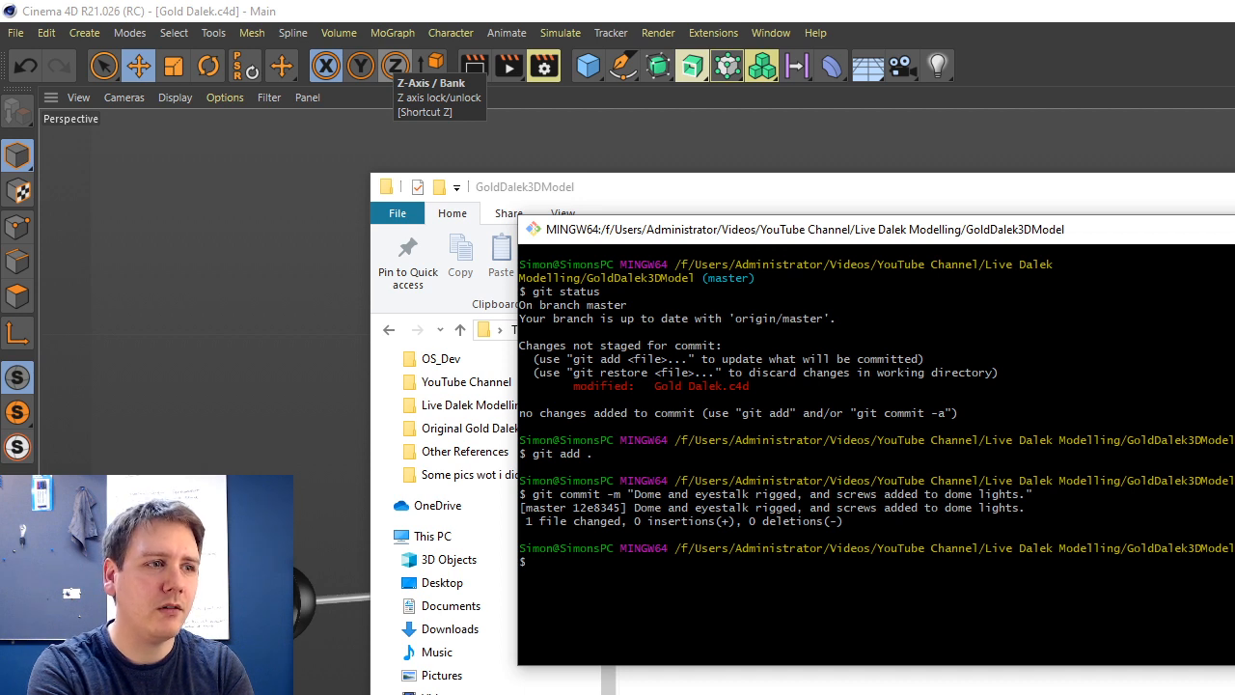
# Push the commit with git push and return to the GoldDalek3DModel folder in File Explorer.
pyautogui.write('g')
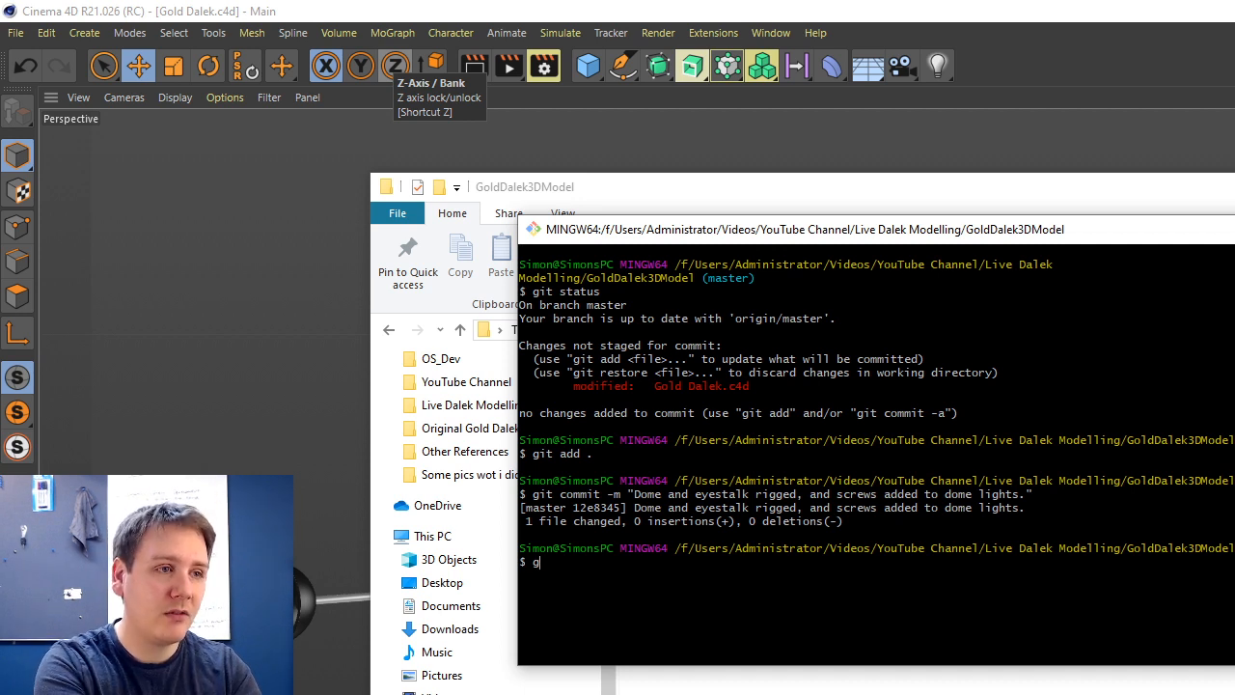
pyautogui.write('it push')
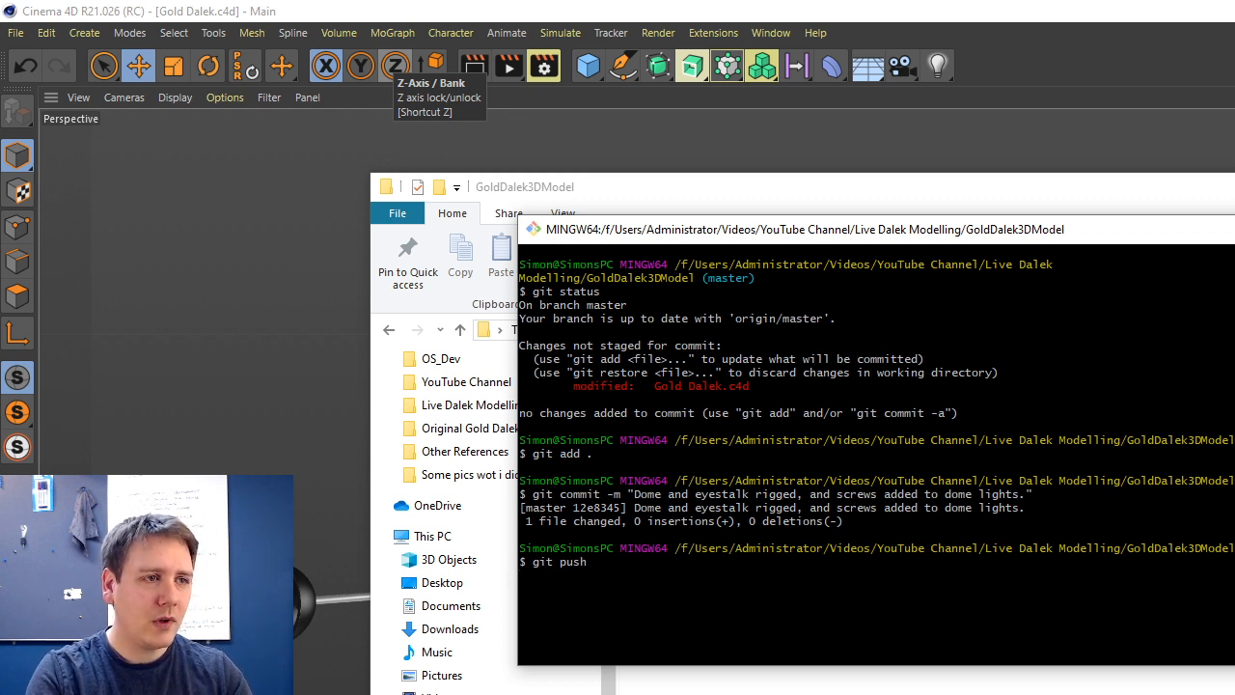
pyautogui.hotkey('alt', 'Tab')
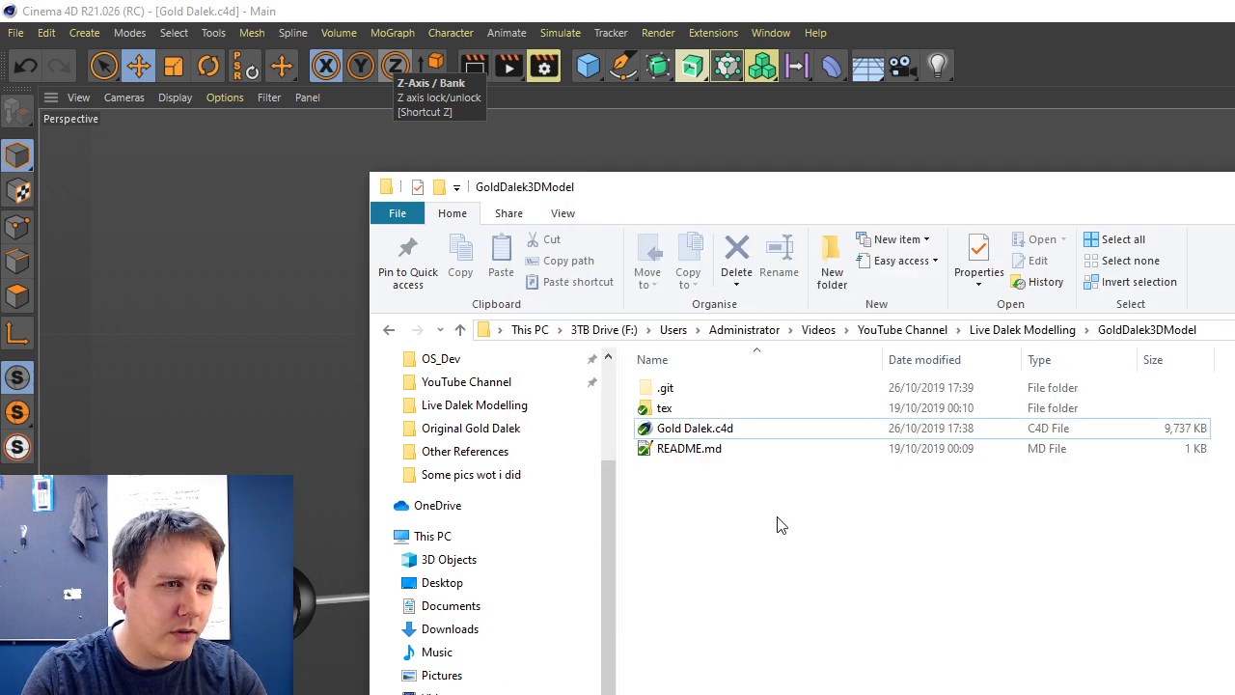
# Open README.md in Notepad++, declining the program update and cancelling the plugin updates.
pyautogui.doubleClick(689, 451)
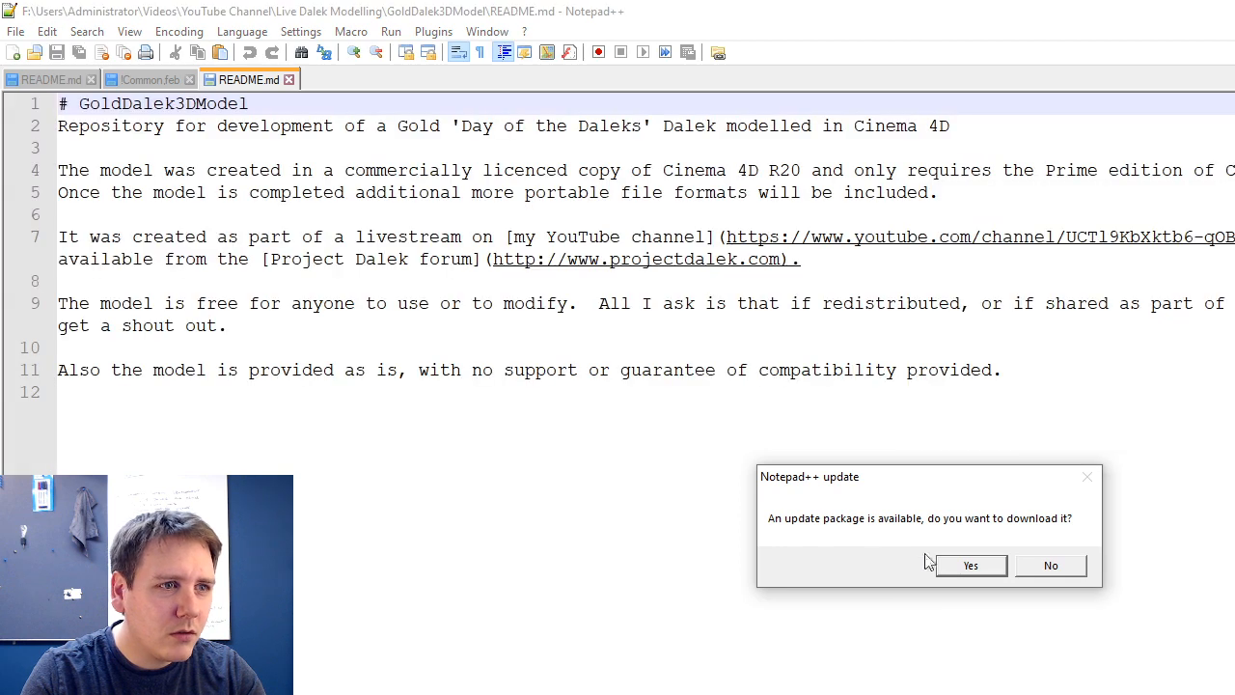
pyautogui.click(1047, 564)
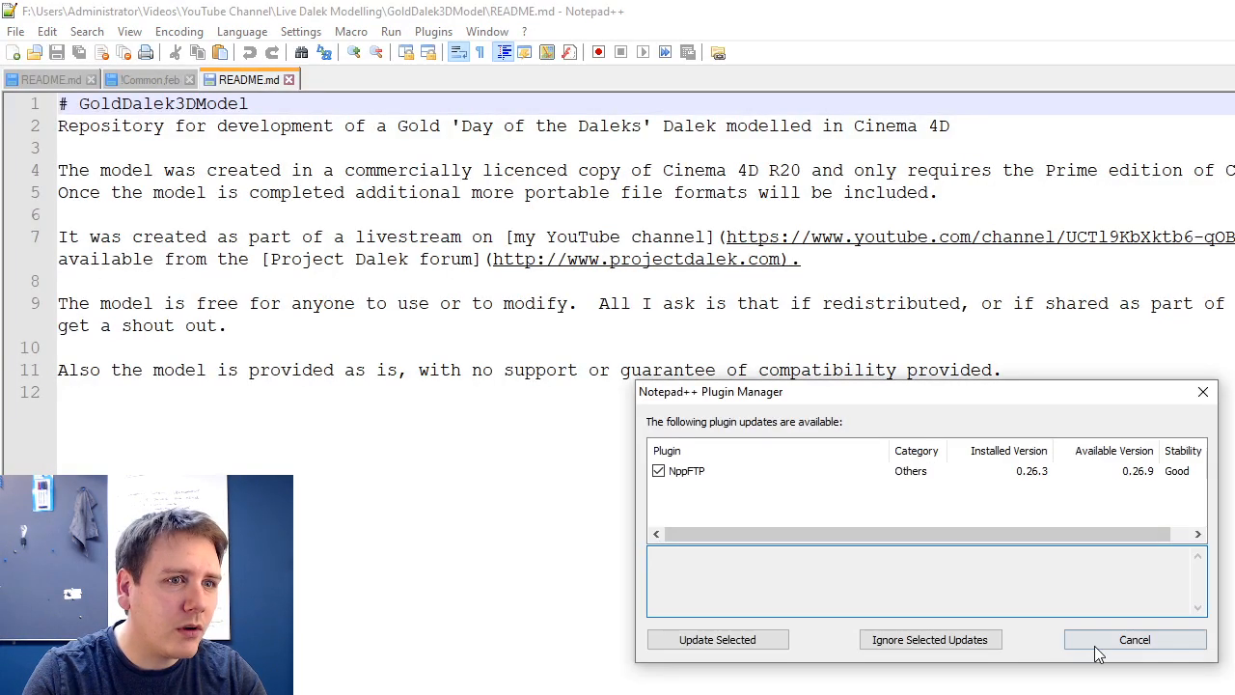
pyautogui.click(1098, 637)
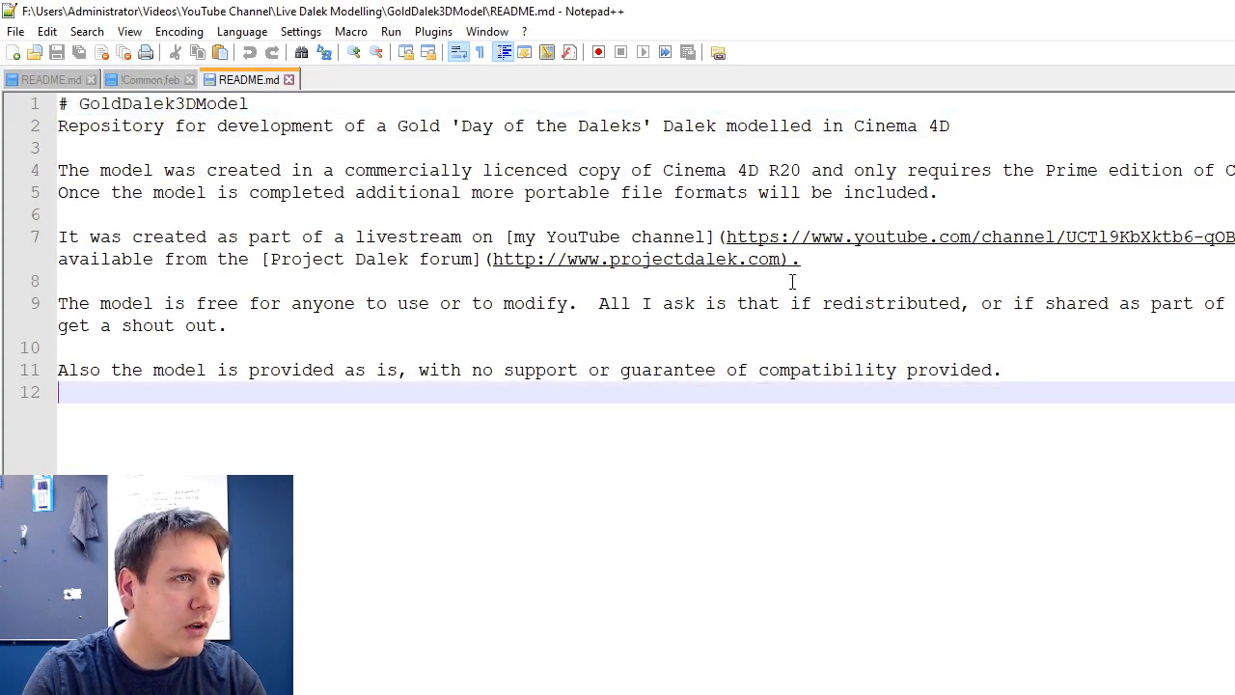
# Change the Cinema 4D version on line 4 of the README to R21, save and close it, declining the Notepad++ update.
pyautogui.click(801, 170)
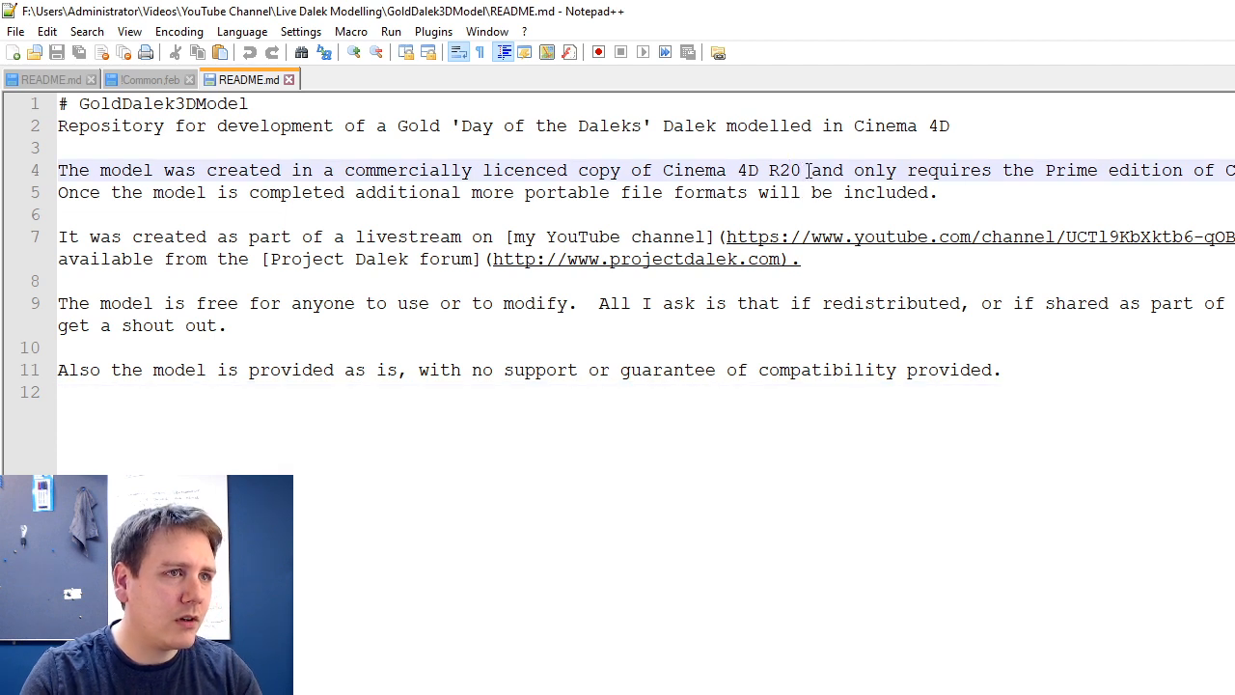
pyautogui.press('BackSpace')
pyautogui.write('1')
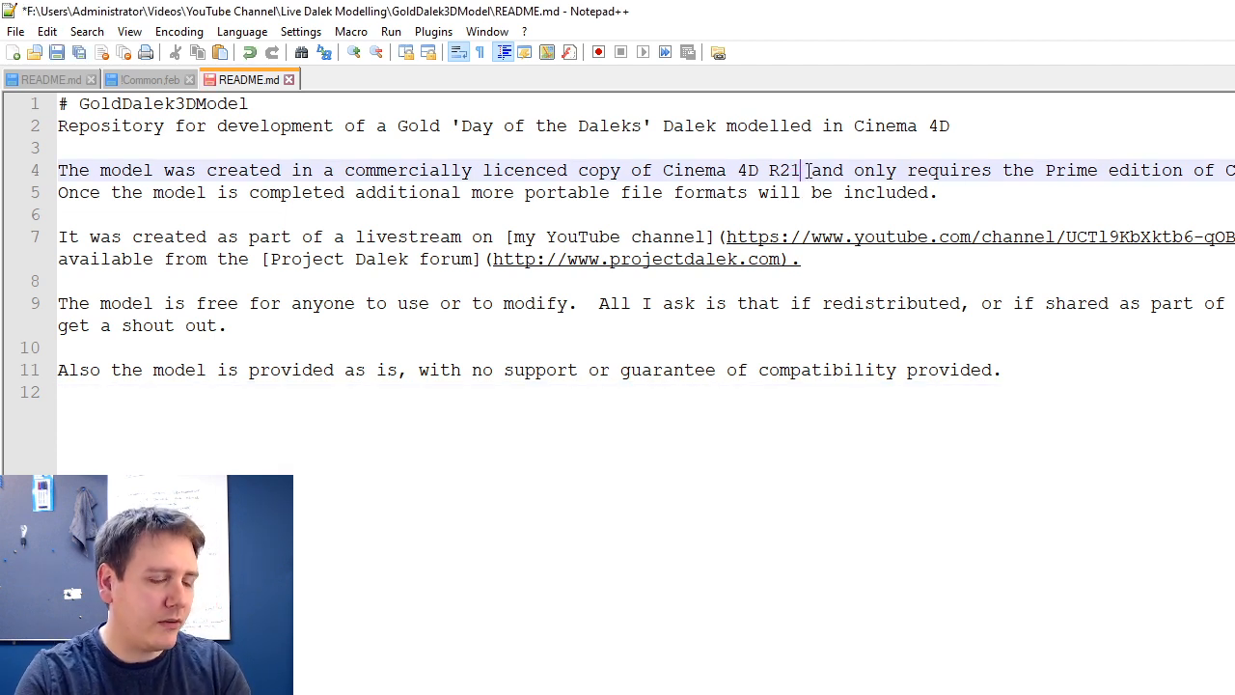
pyautogui.hotkey('ctrl', 's')
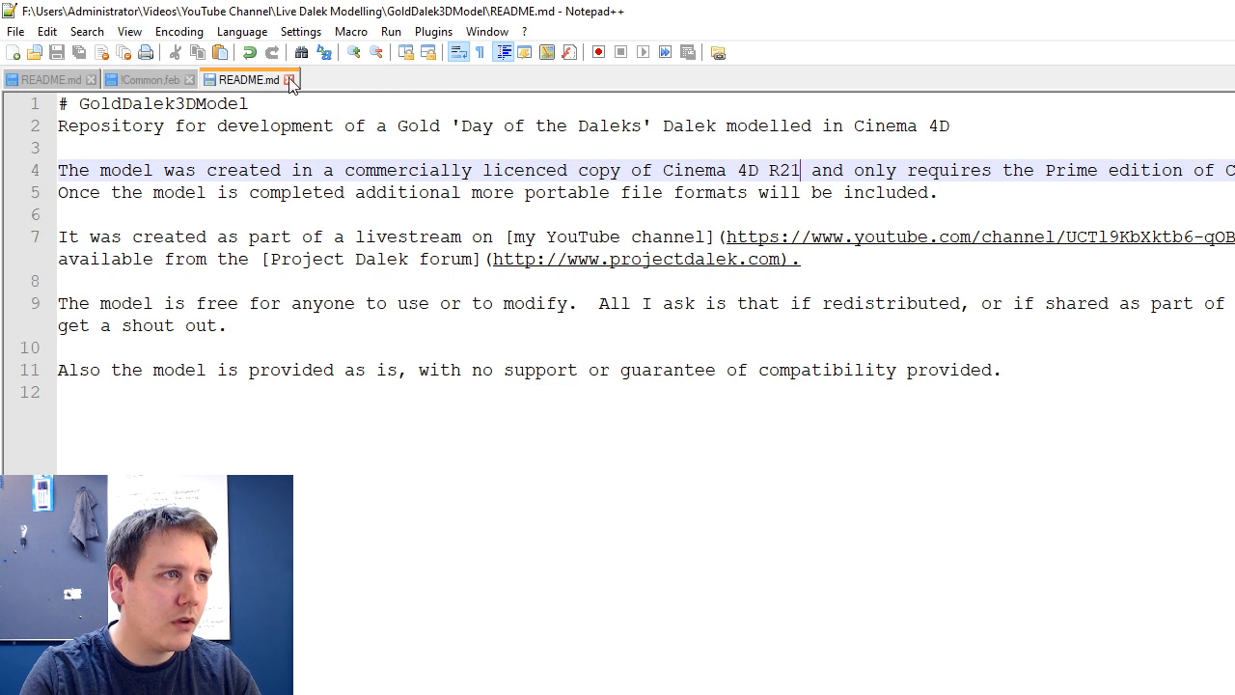
pyautogui.hotkey('alt', 'F4')
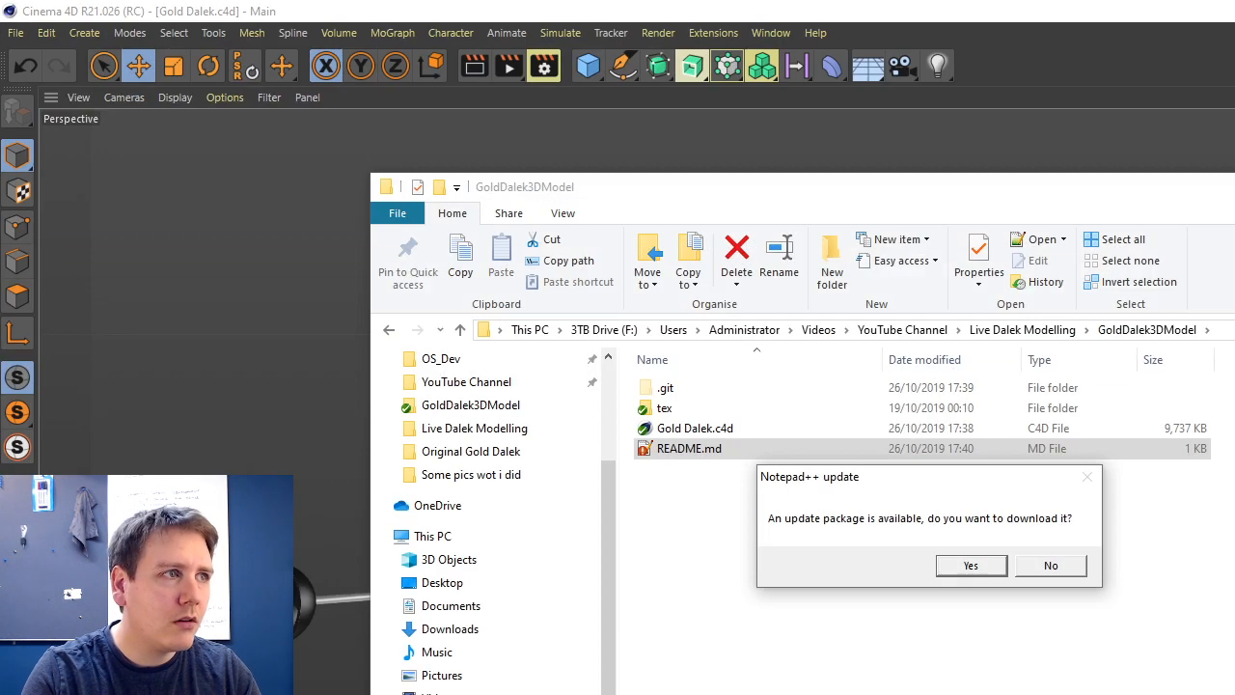
pyautogui.click(1051, 567)
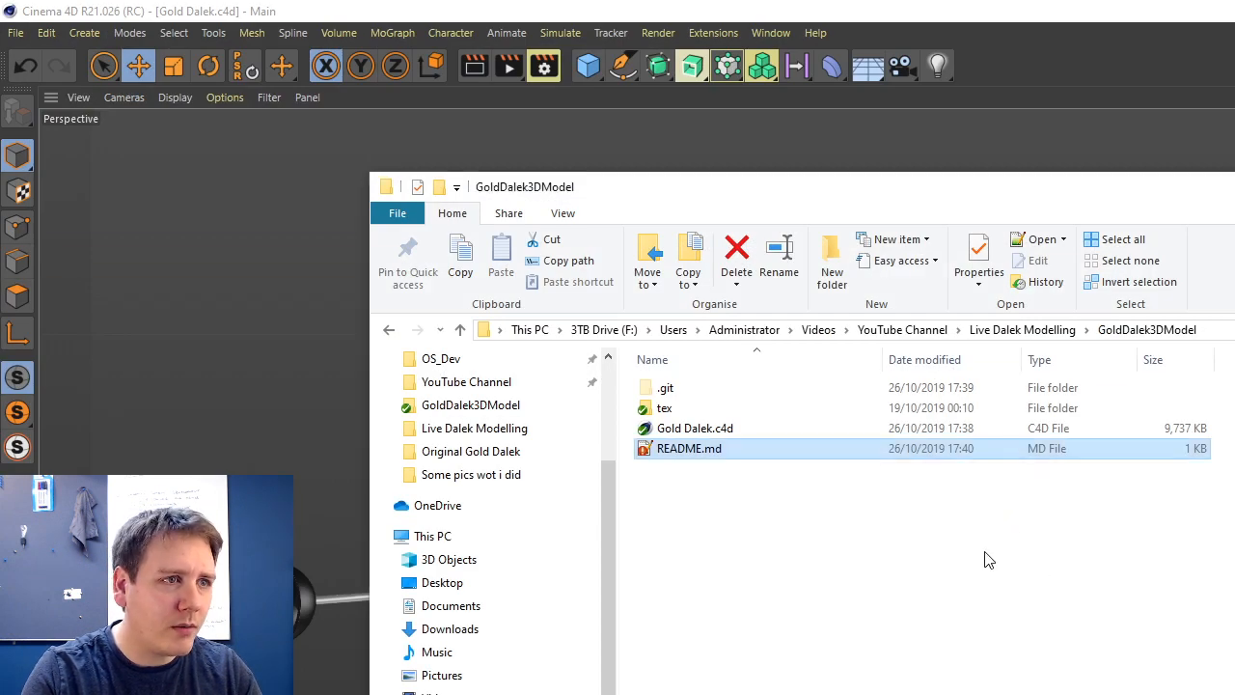
# Return to the Git Bash window, check the repository with git status, and stage the README change with git add.
pyautogui.rightClick(776, 506)
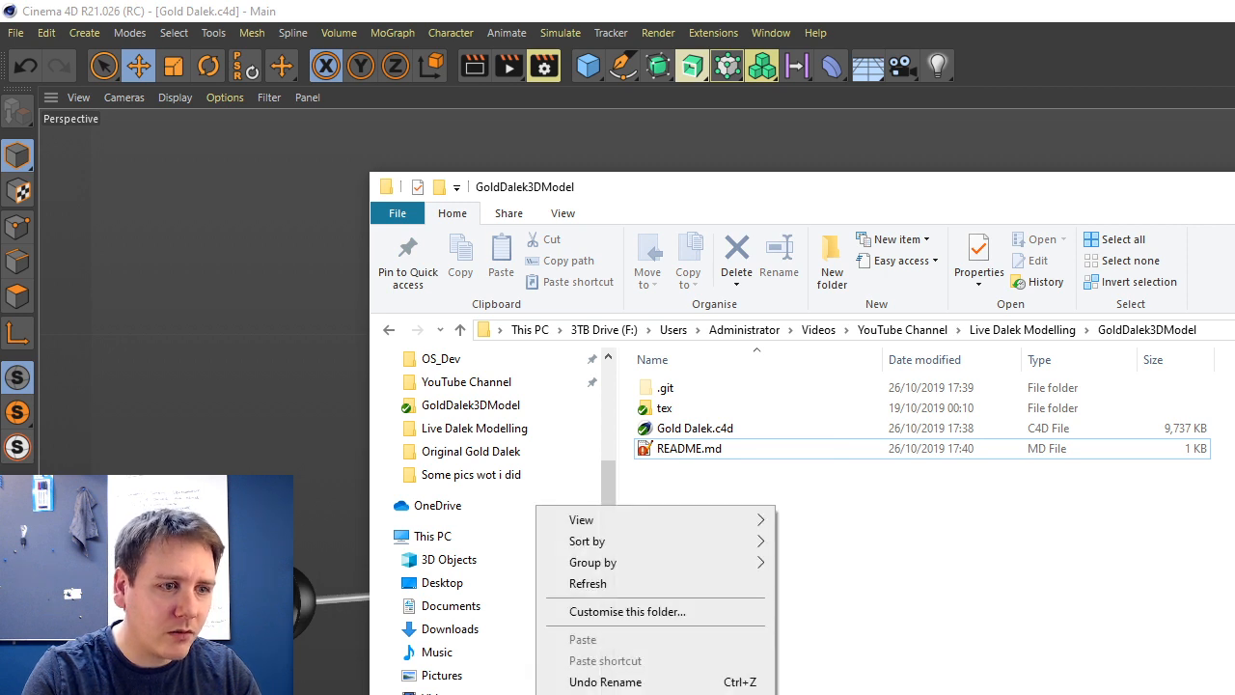
pyautogui.hotkey('alt', 'Tab')
pyautogui.write('git status')
pyautogui.press('Return')
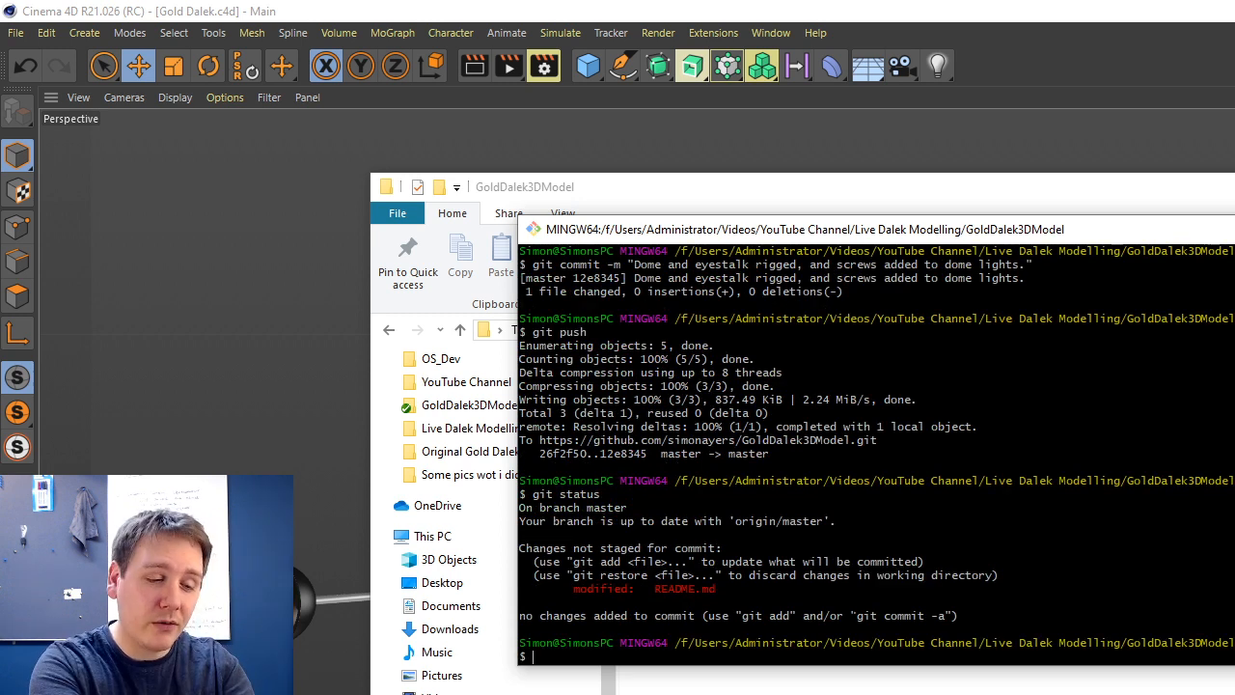
pyautogui.write('git add .')
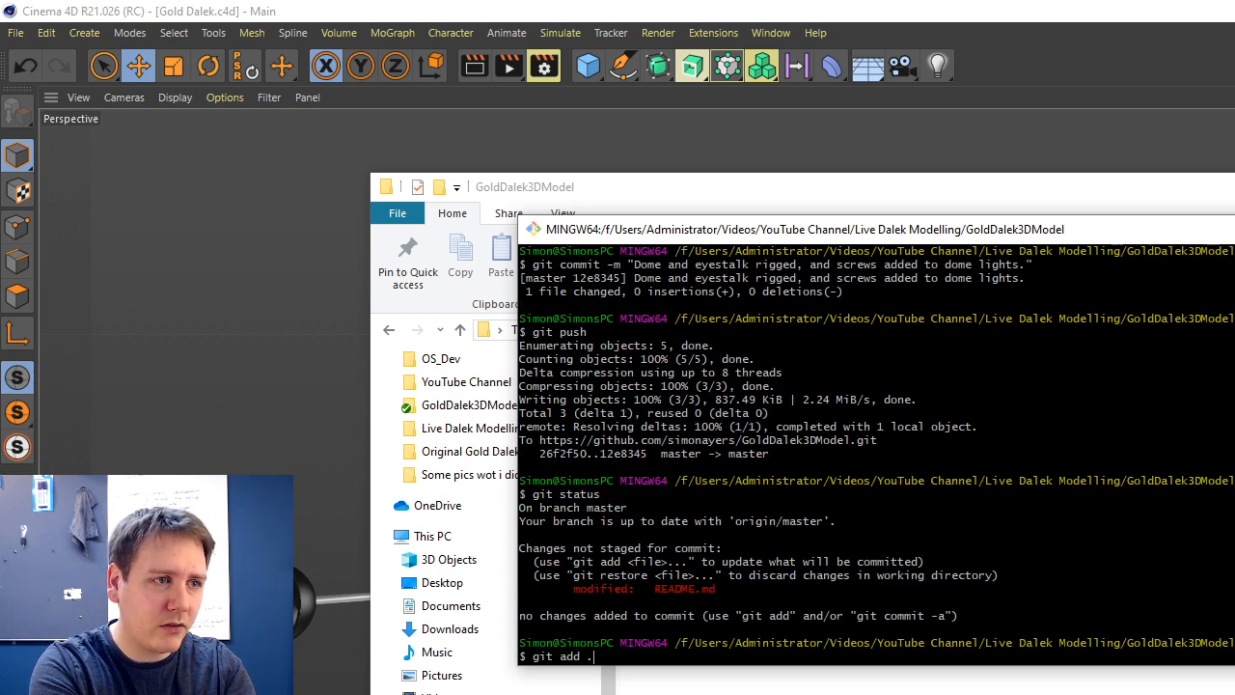
pyautogui.press('Return')
# Commit the staged README with the message "Readme updated because I have had to move on from Cinema 4D R20 to R21.".
pyautogui.write('git comm')
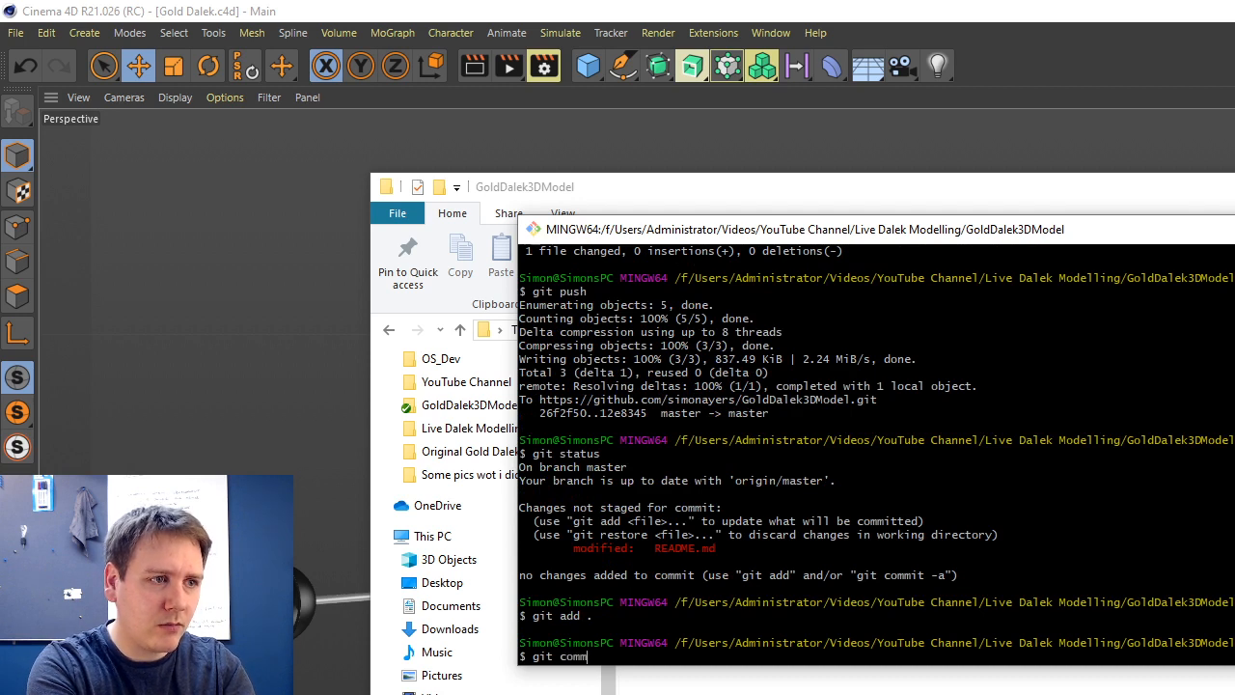
pyautogui.write('it -m "Readme up')
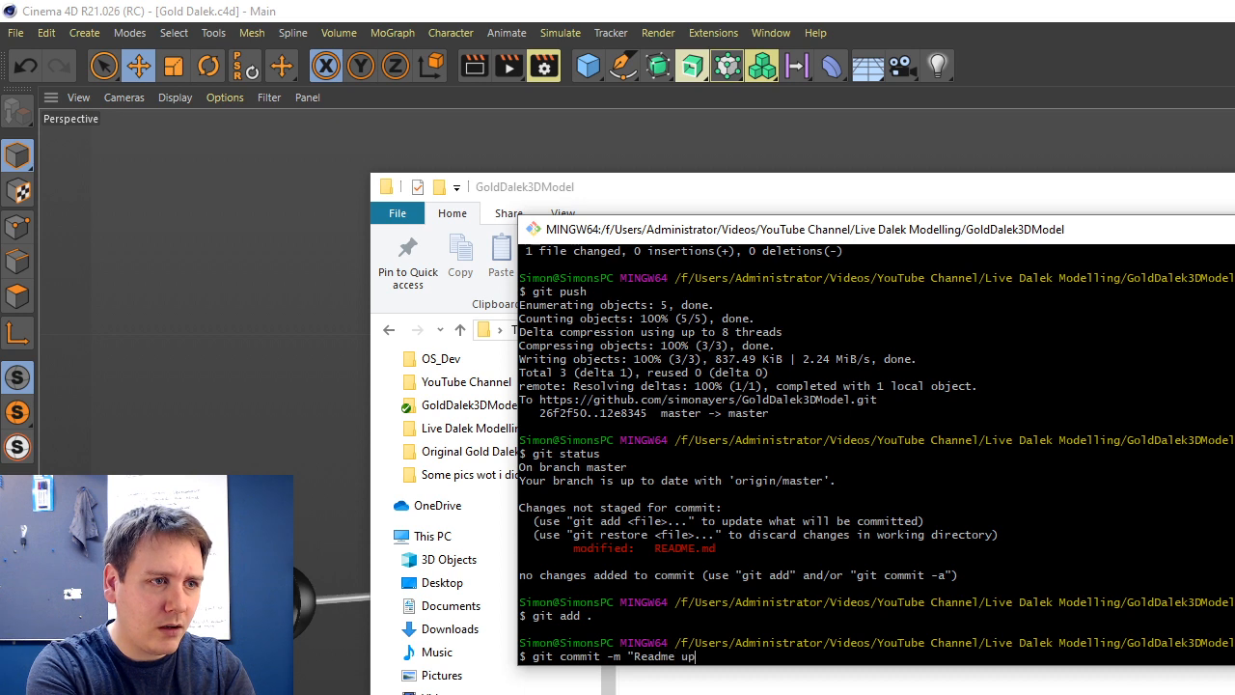
pyautogui.write('dated because I ')
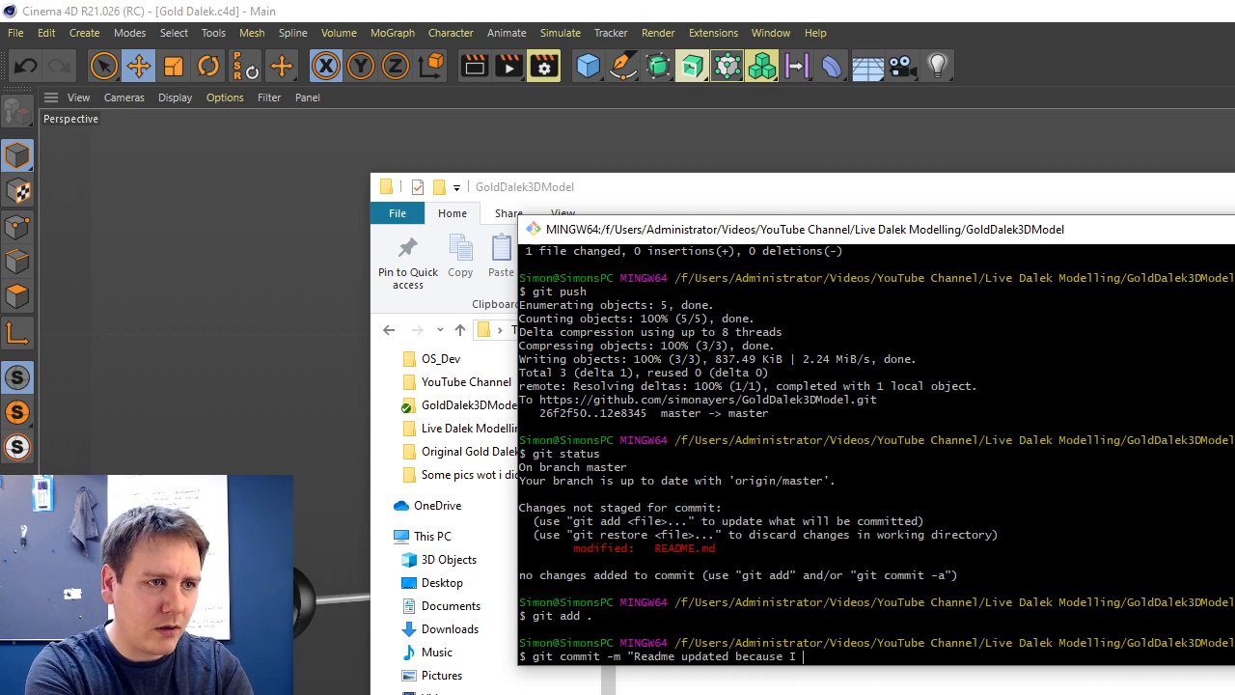
pyautogui.write('have had to mo')
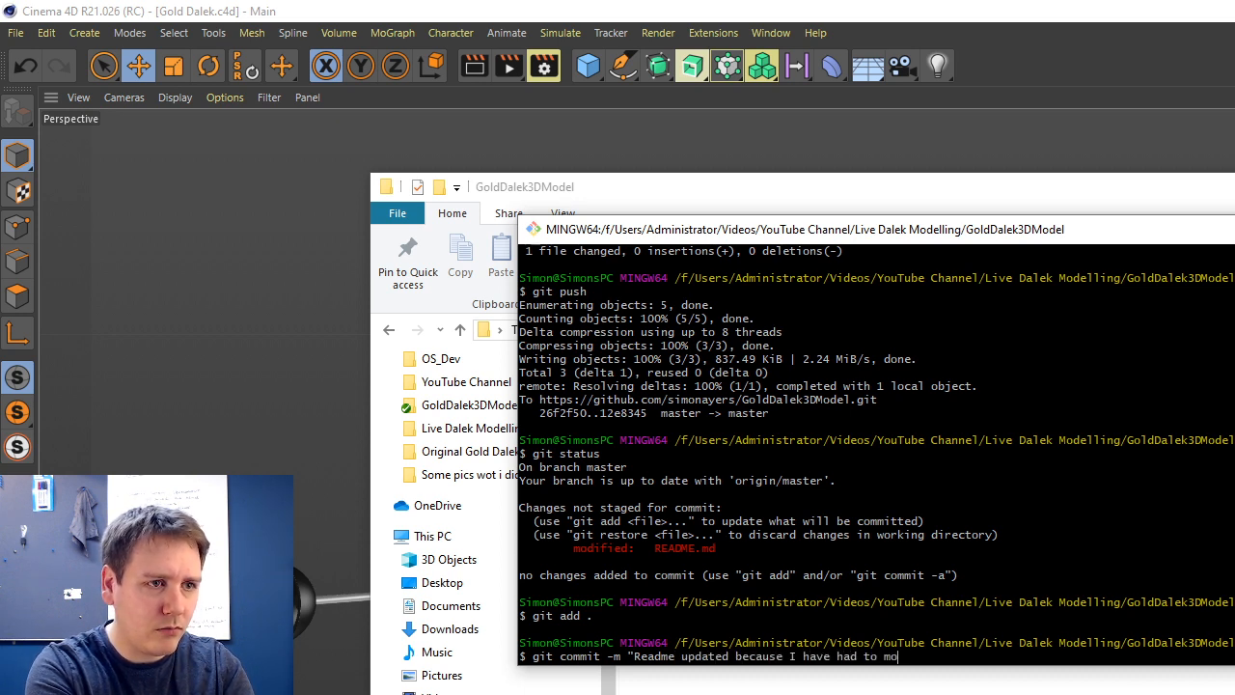
pyautogui.write('ve on from ')
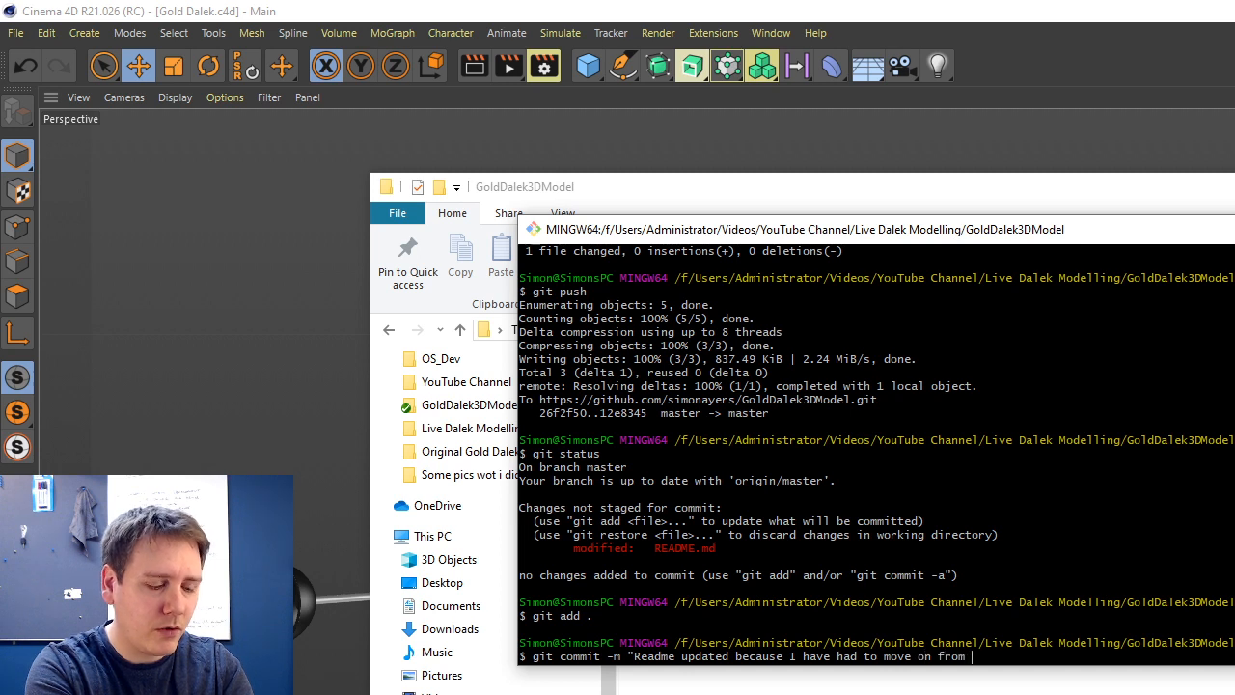
pyautogui.write('Cinema 4')
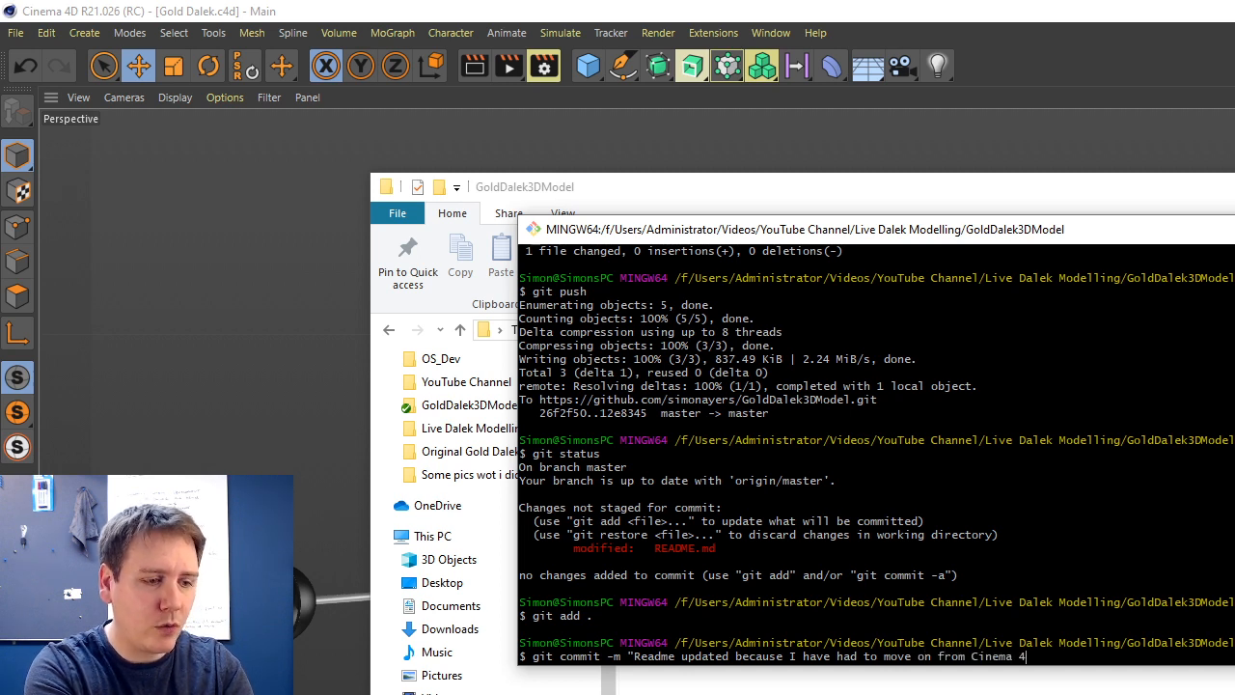
pyautogui.write('D R20 to R21."')
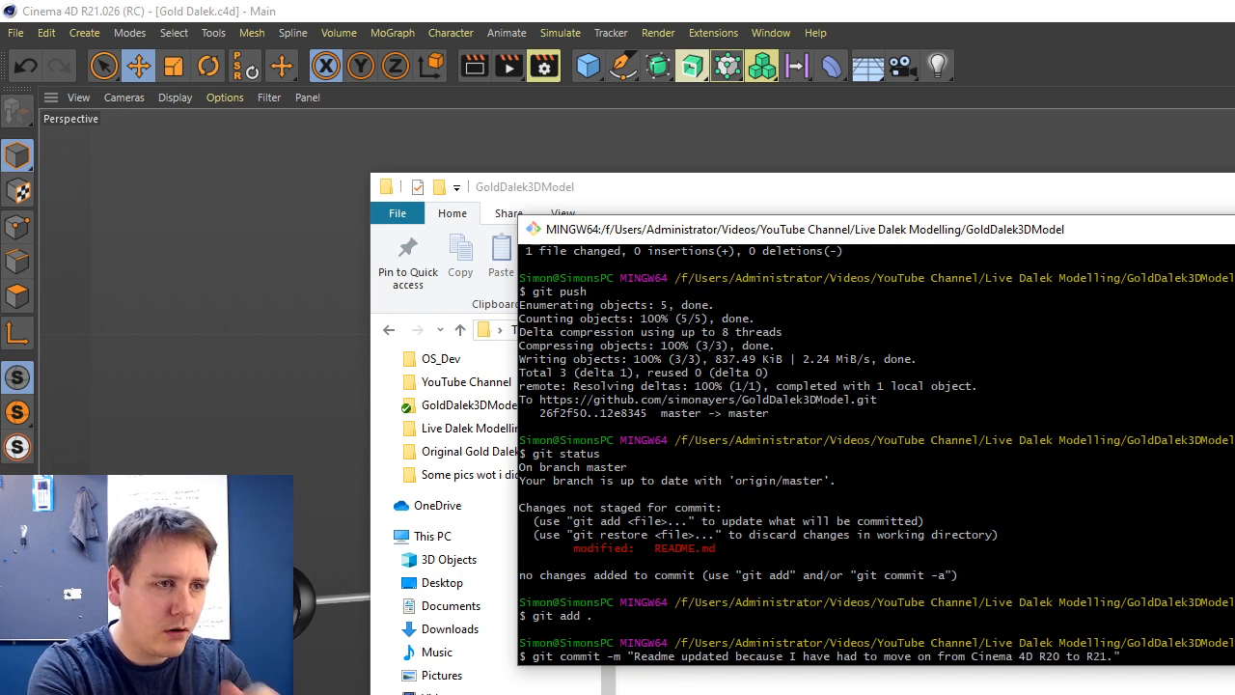
pyautogui.press('Return')
# Push the README commit with git push, and close Git Bash and File Explorer to return to Cinema 4D.
pyautogui.write('git ')
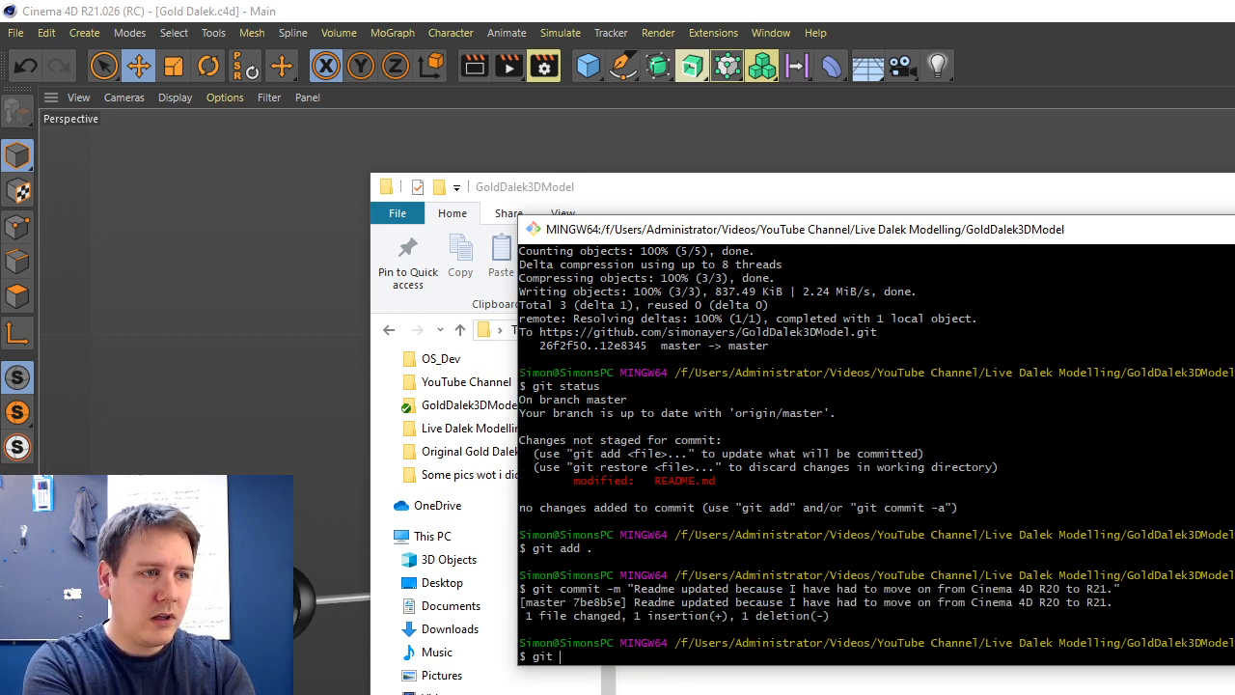
pyautogui.write('push')
pyautogui.press('Return')
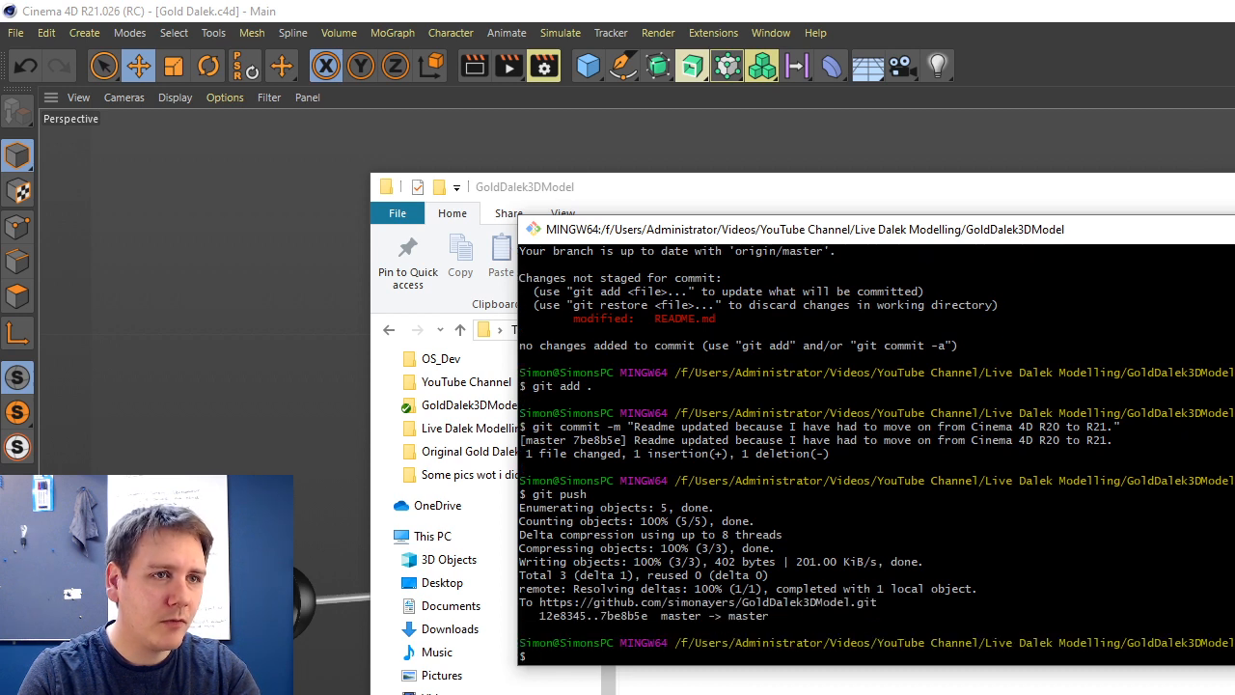
pyautogui.hotkey('alt', 'F4')
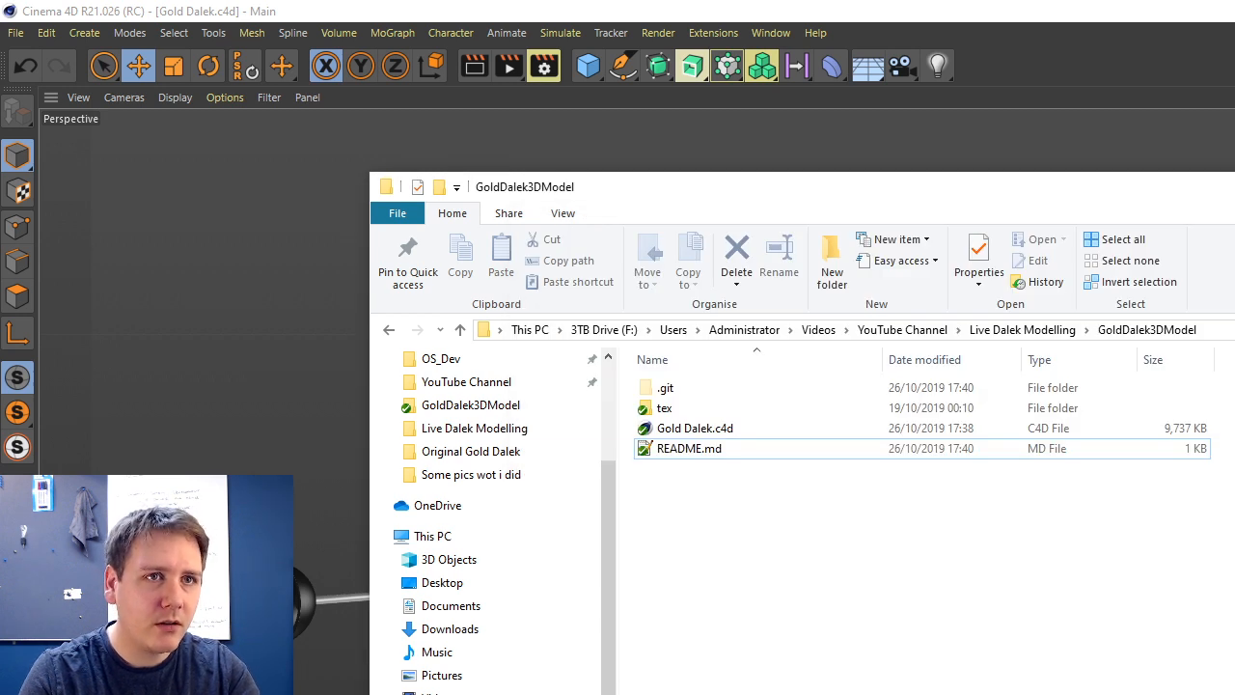
pyautogui.hotkey('alt', 'F4')
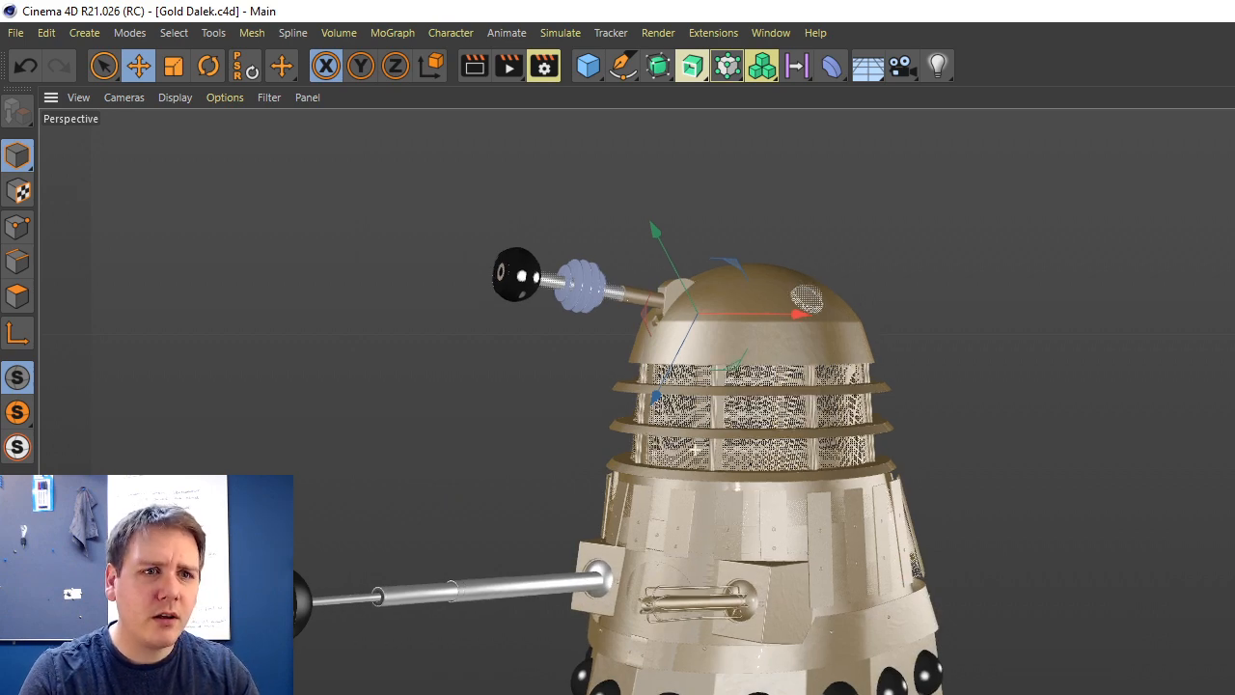
# Examine the Dalek's dome, lights and eyestalk from several sides, with the eyeball's front part selected.
pyautogui.scroll(5, 693, 445)
pyautogui.keyDown('alt'); pyautogui.moveTo(693, 446); pyautogui.dragTo(672, 477); pyautogui.keyUp('alt')
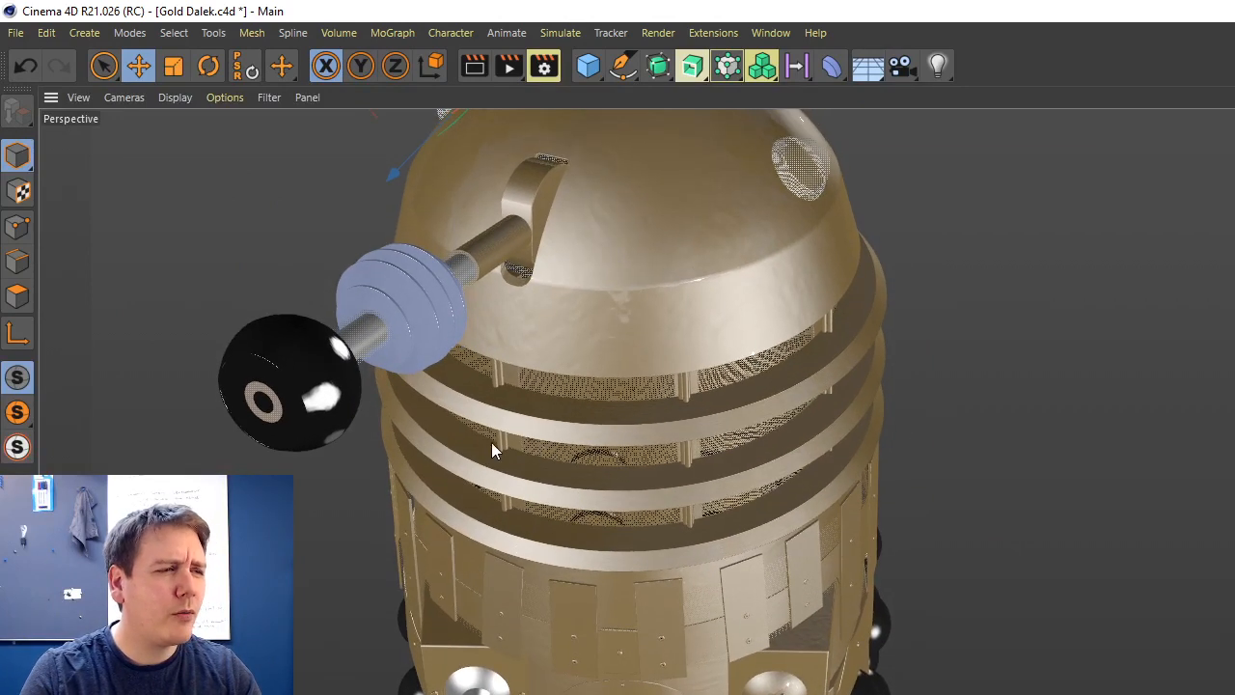
pyautogui.keyDown('alt'); pyautogui.moveTo(675, 453); pyautogui.dragTo(916, 328); pyautogui.keyUp('alt')
pyautogui.click(764, 373)
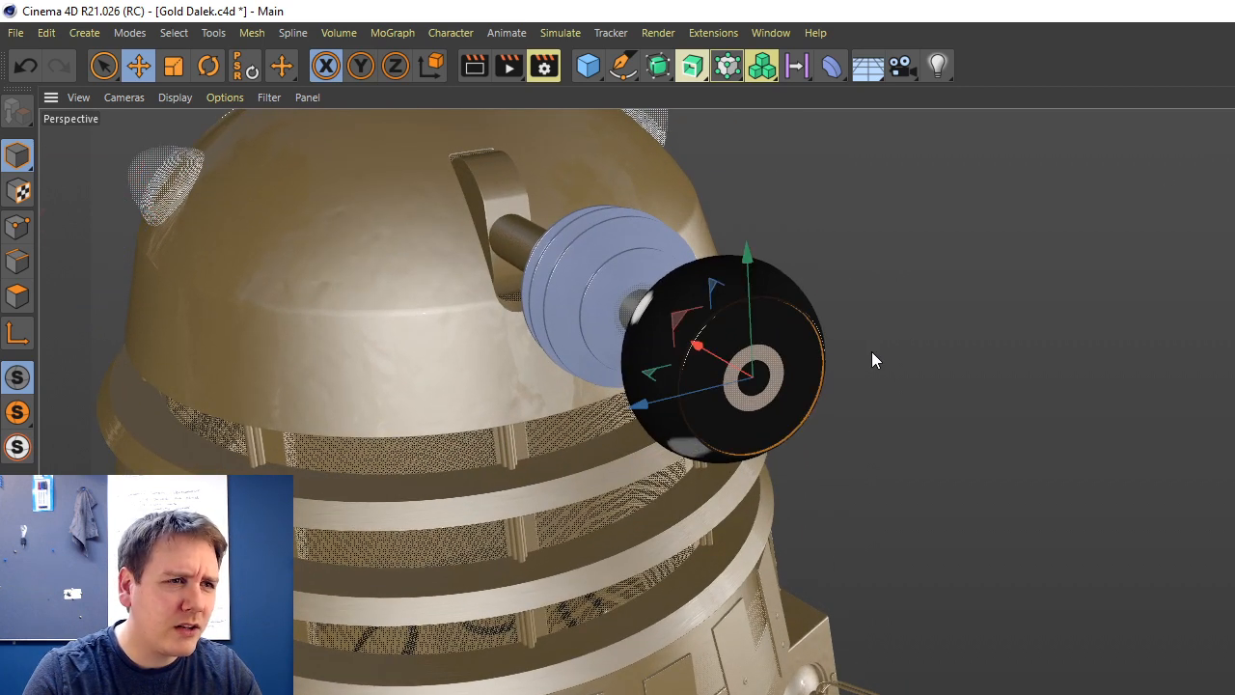
pyautogui.scroll(3, 805, 327)
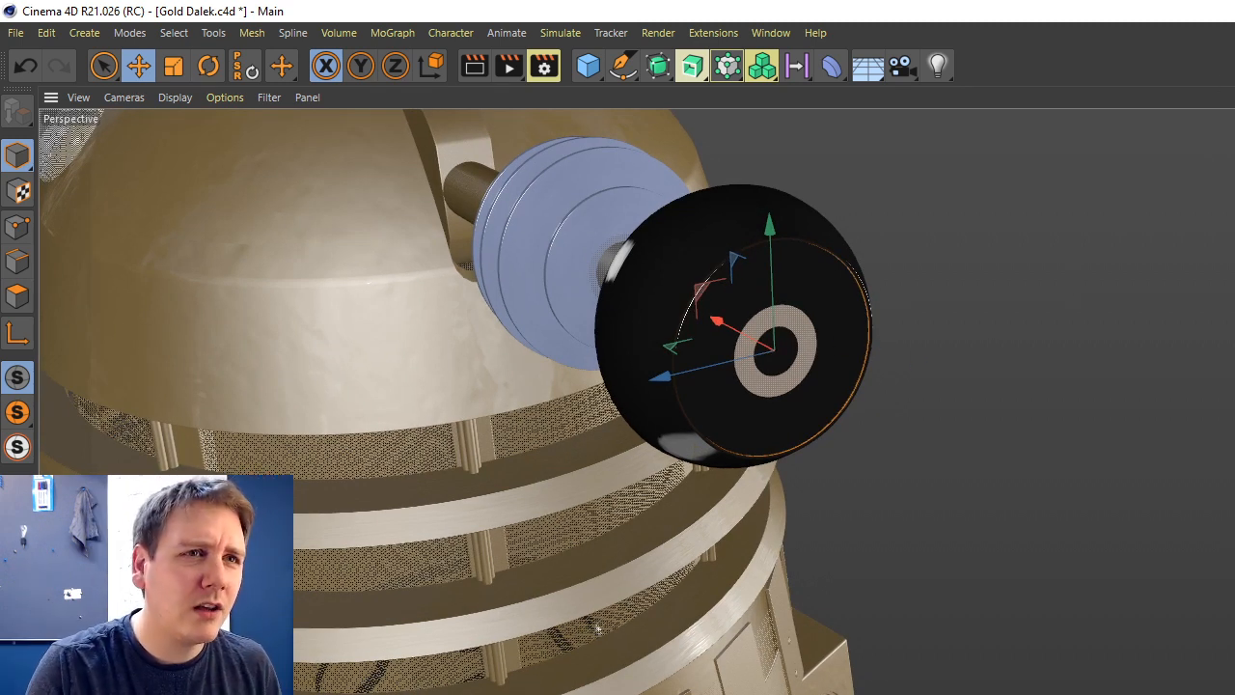
pyautogui.scroll(-6, 597, 629)
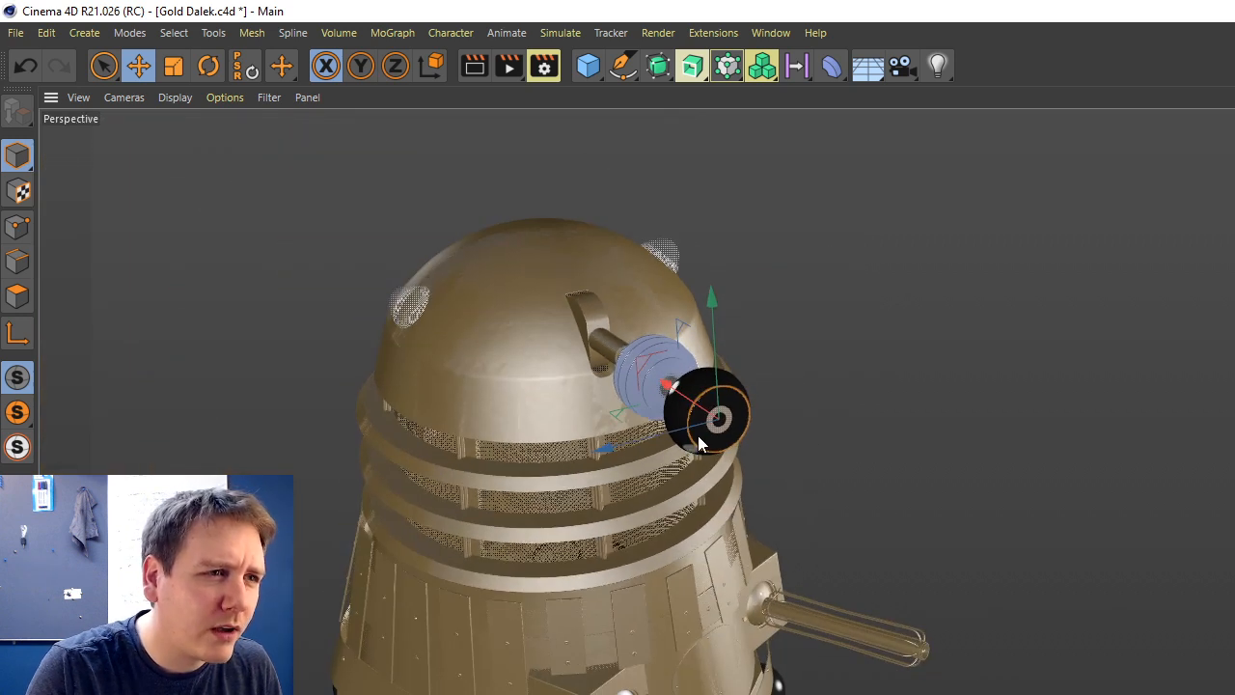
pyautogui.scroll(4, 697, 435)
pyautogui.keyDown('alt'); pyautogui.moveTo(694, 463); pyautogui.dragTo(917, 347); pyautogui.keyUp('alt')
pyautogui.scroll(-3, 599, 387)
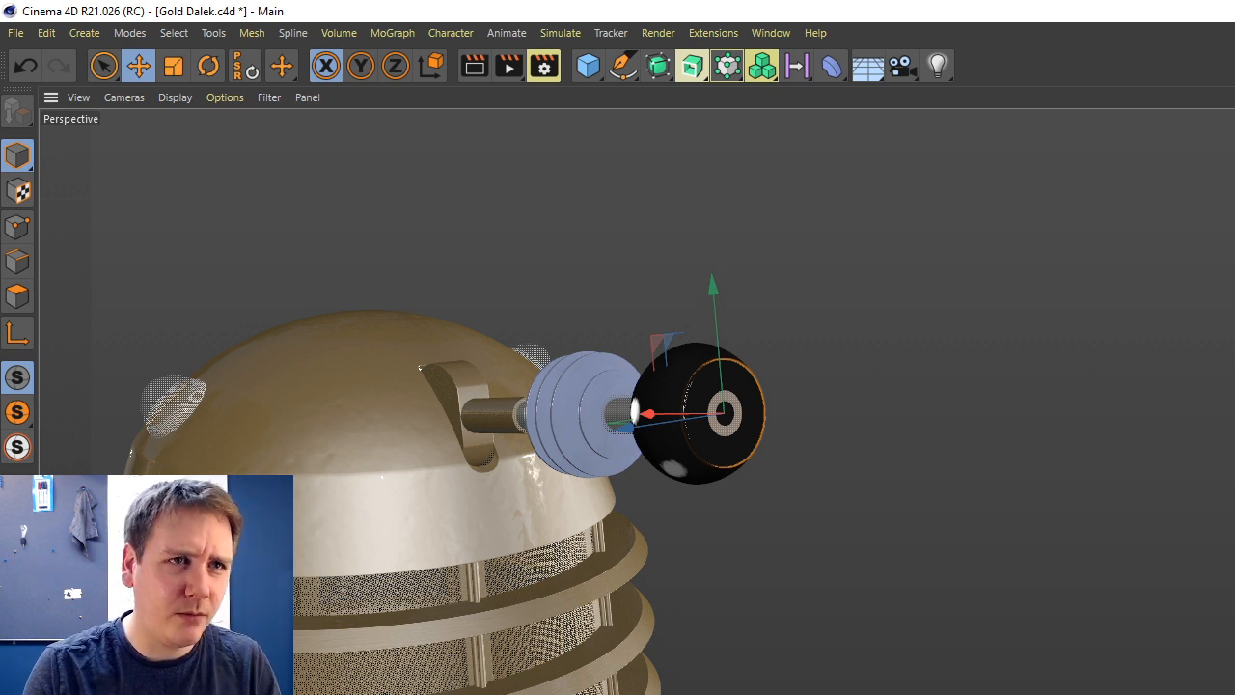
pyautogui.scroll(-3, 695, 449)
pyautogui.keyDown('alt'); pyautogui.moveTo(694, 448); pyautogui.dragTo(695, 473, button='middle'); pyautogui.keyUp('alt')
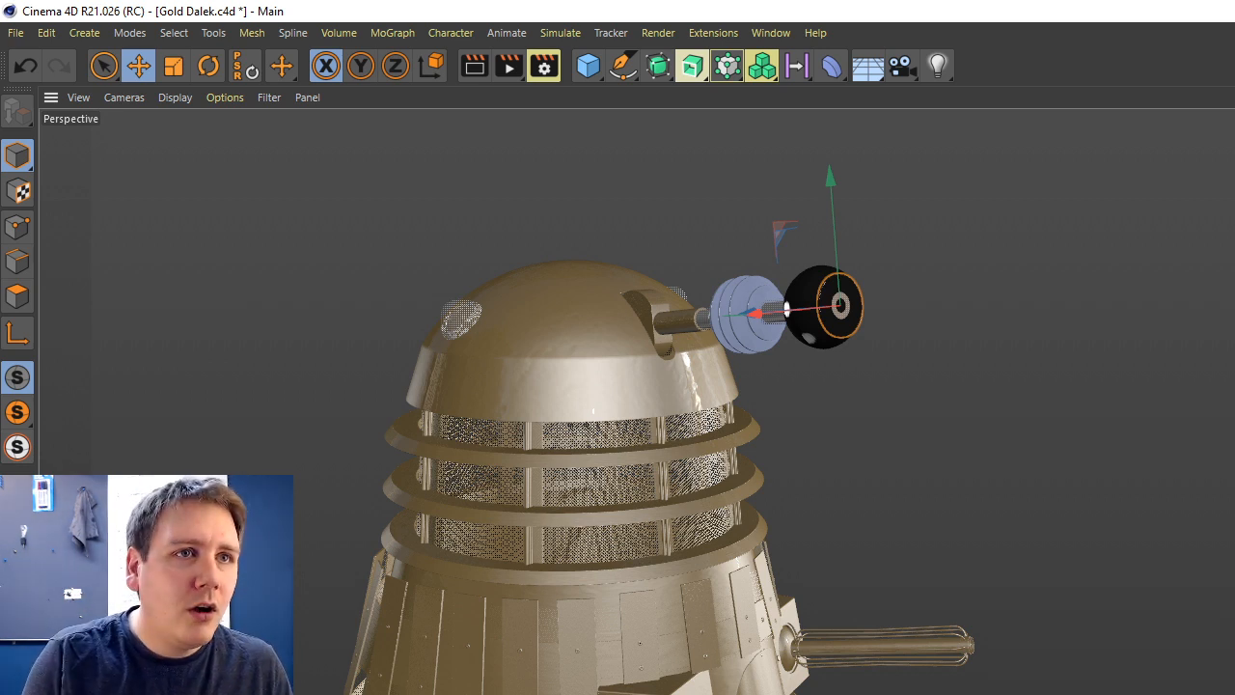
pyautogui.scroll(-3, 690, 435)
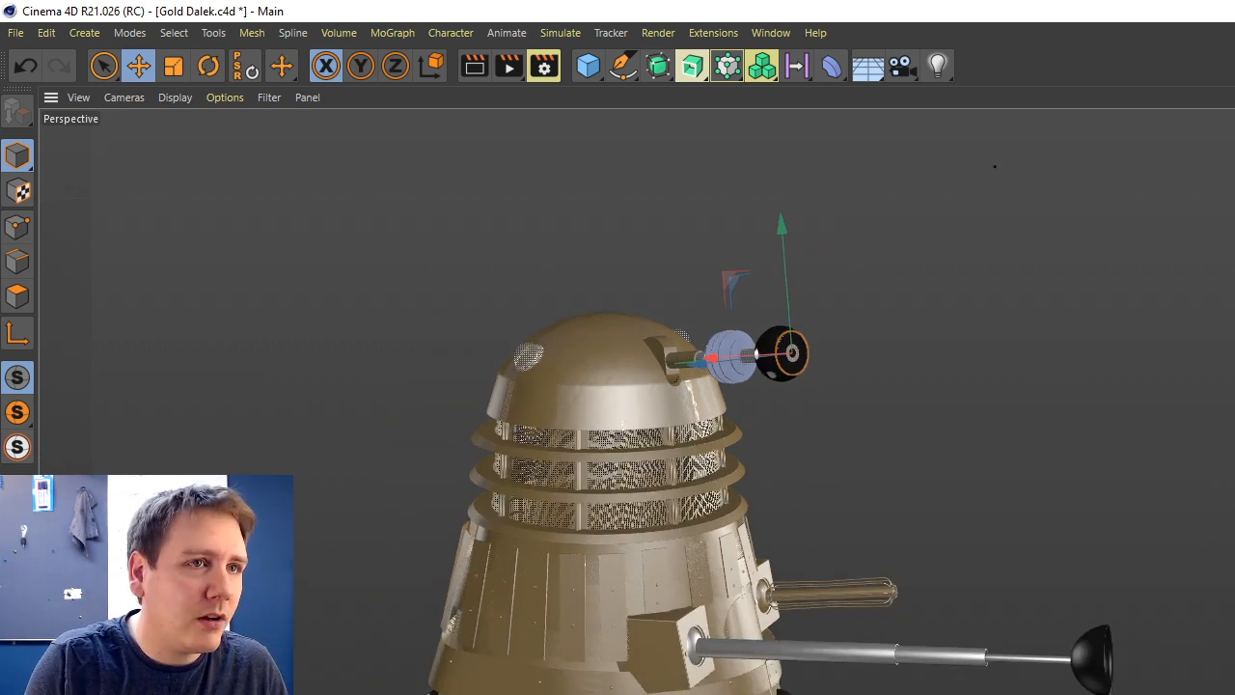
pyautogui.keyDown('alt'); pyautogui.moveTo(791, 353); pyautogui.dragTo(818, 312, button='middle'); pyautogui.keyUp('alt')
pyautogui.keyDown('alt'); pyautogui.moveTo(371, 372); pyautogui.dragTo(319, 377); pyautogui.keyUp('alt')
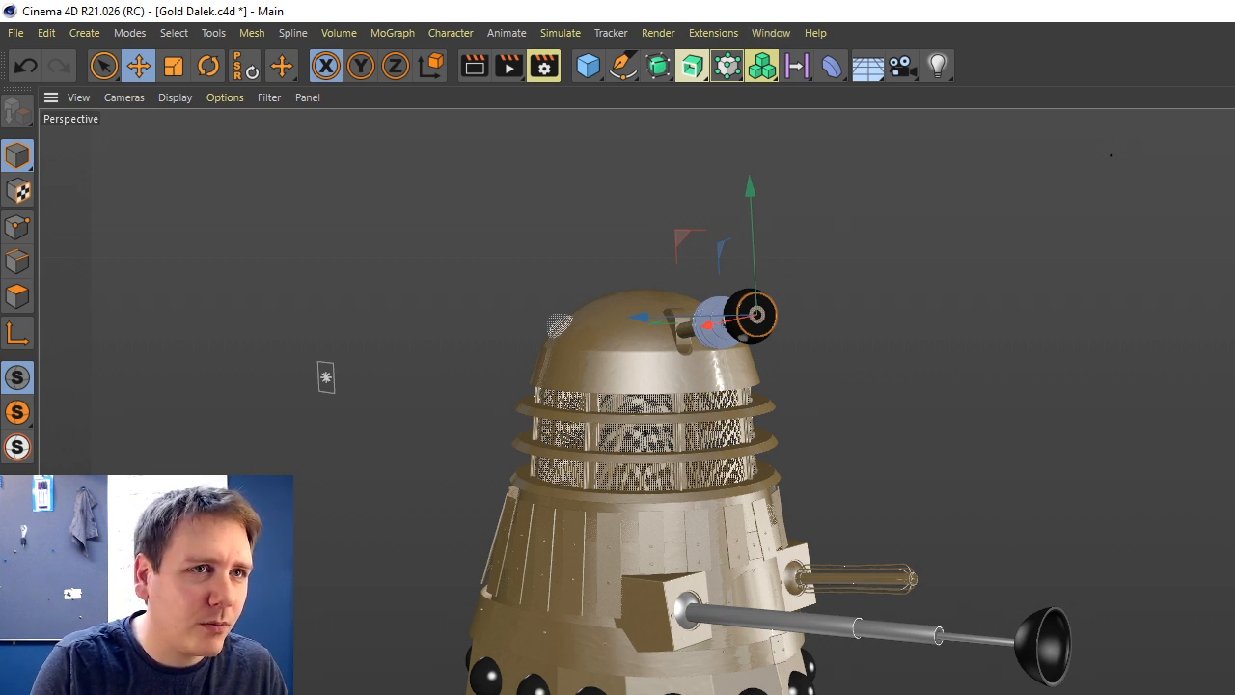
pyautogui.scroll(5, 326, 378)
pyautogui.keyDown('alt'); pyautogui.moveTo(270, 376); pyautogui.dragTo(972, 287); pyautogui.keyUp('alt')
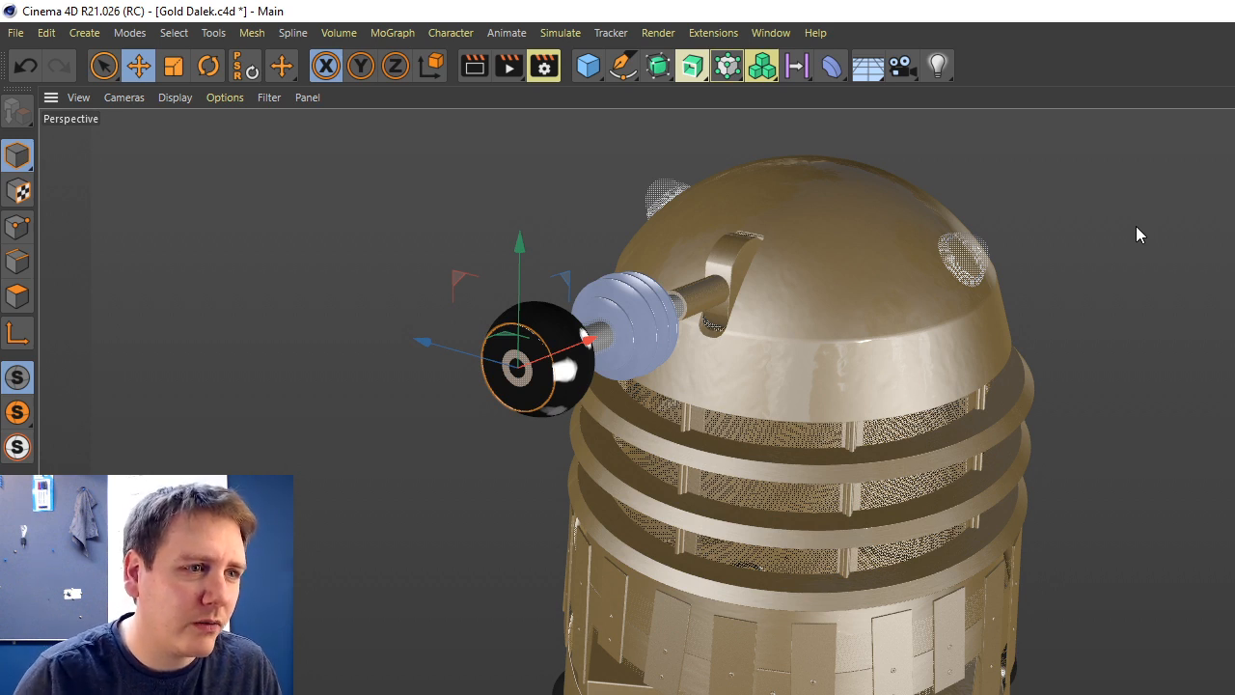
pyautogui.keyDown('alt'); pyautogui.moveTo(693, 449); pyautogui.dragTo(873, 415); pyautogui.keyUp('alt')
pyautogui.keyDown('alt'); pyautogui.moveTo(585, 210); pyautogui.dragTo(1212, 122); pyautogui.keyUp('alt')
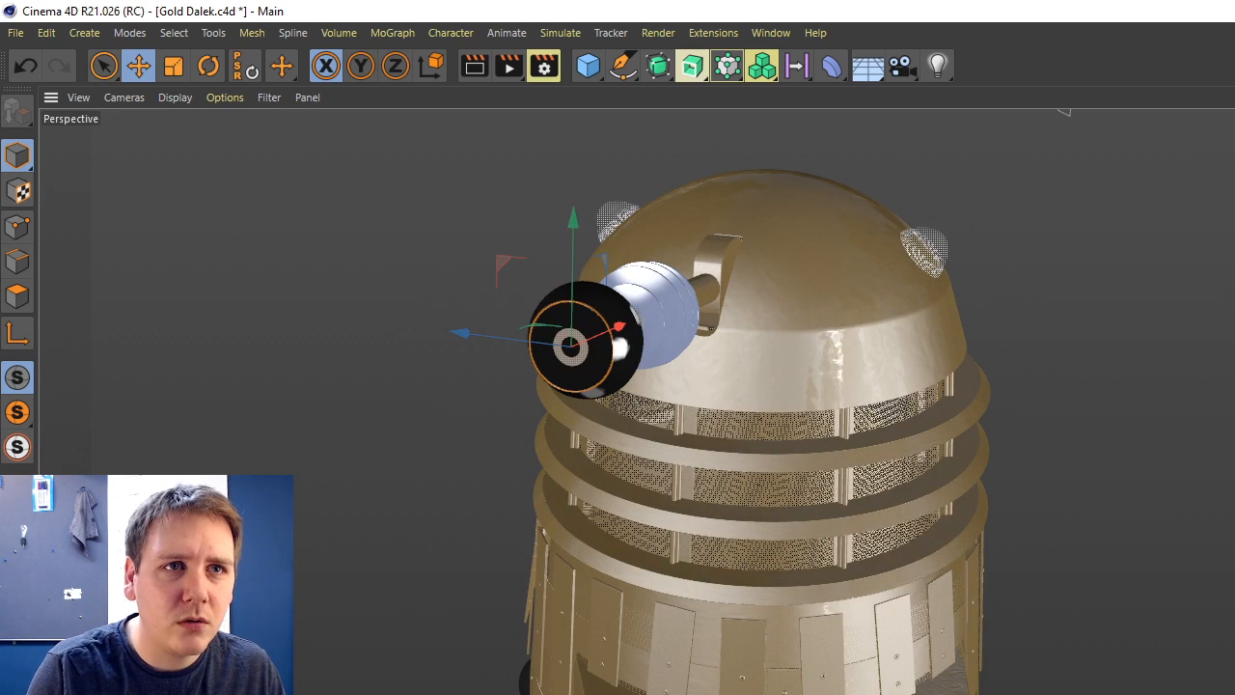
# Add a user data entry named Dome Lights to the Dalek, as a percent float with a 25 % step.
pyautogui.hotkey('ctrl', 'shift', 'a')
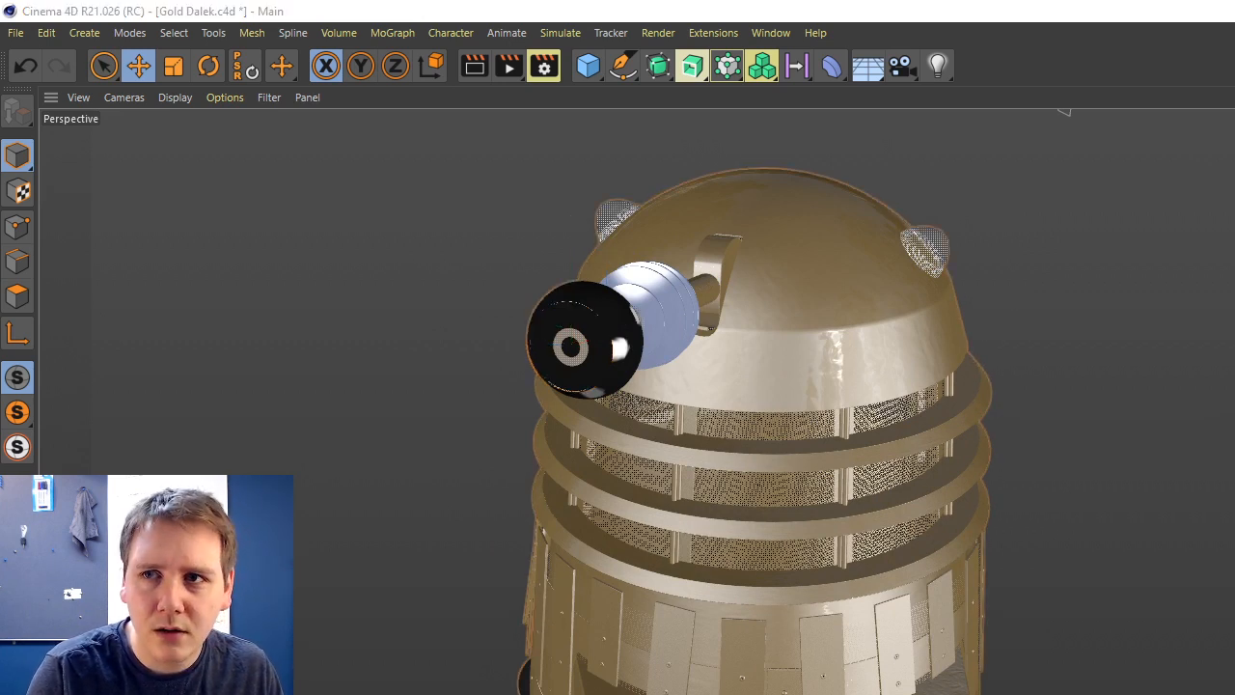
pyautogui.hotkey('ctrl', 'shift', 'u')
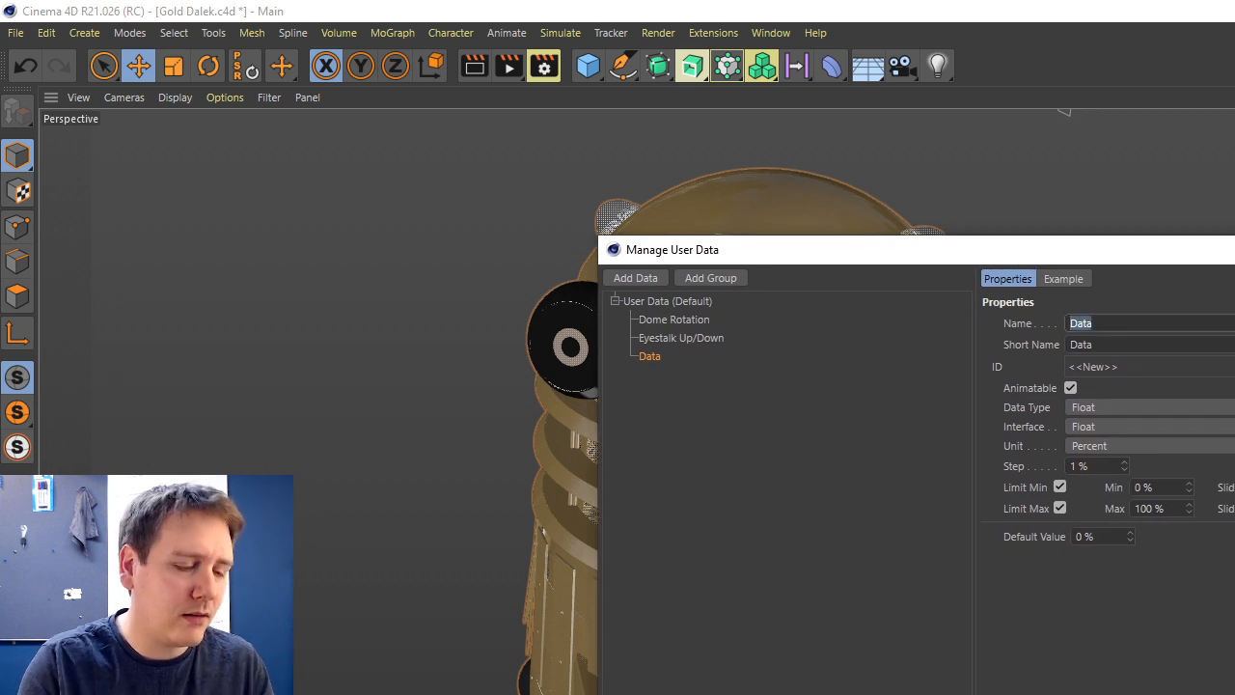
pyautogui.write('Dome Lights')
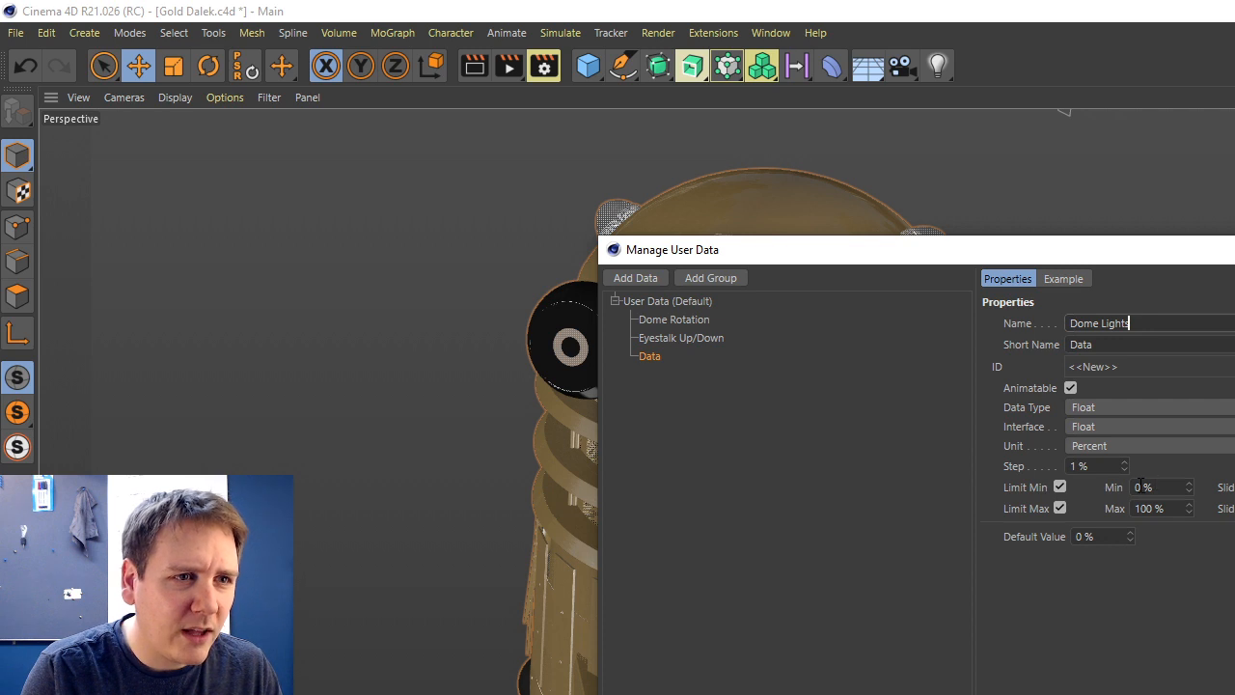
pyautogui.click(1089, 467)
pyautogui.write('25')
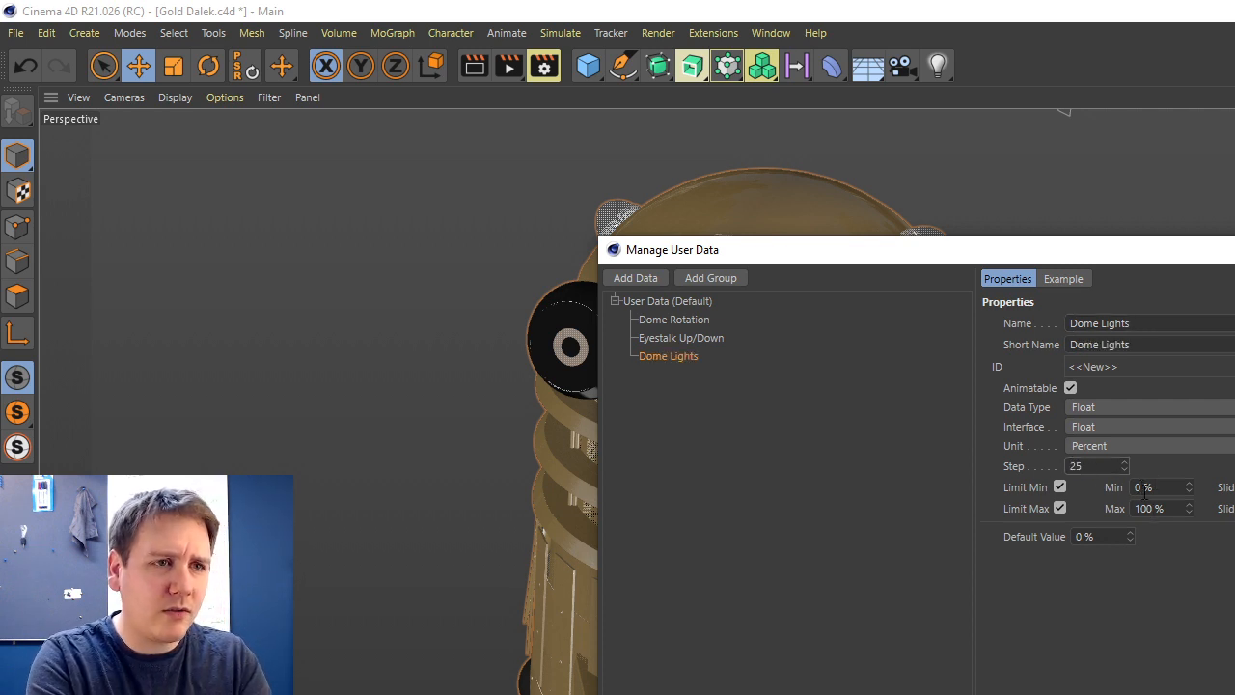
pyautogui.press('Return')
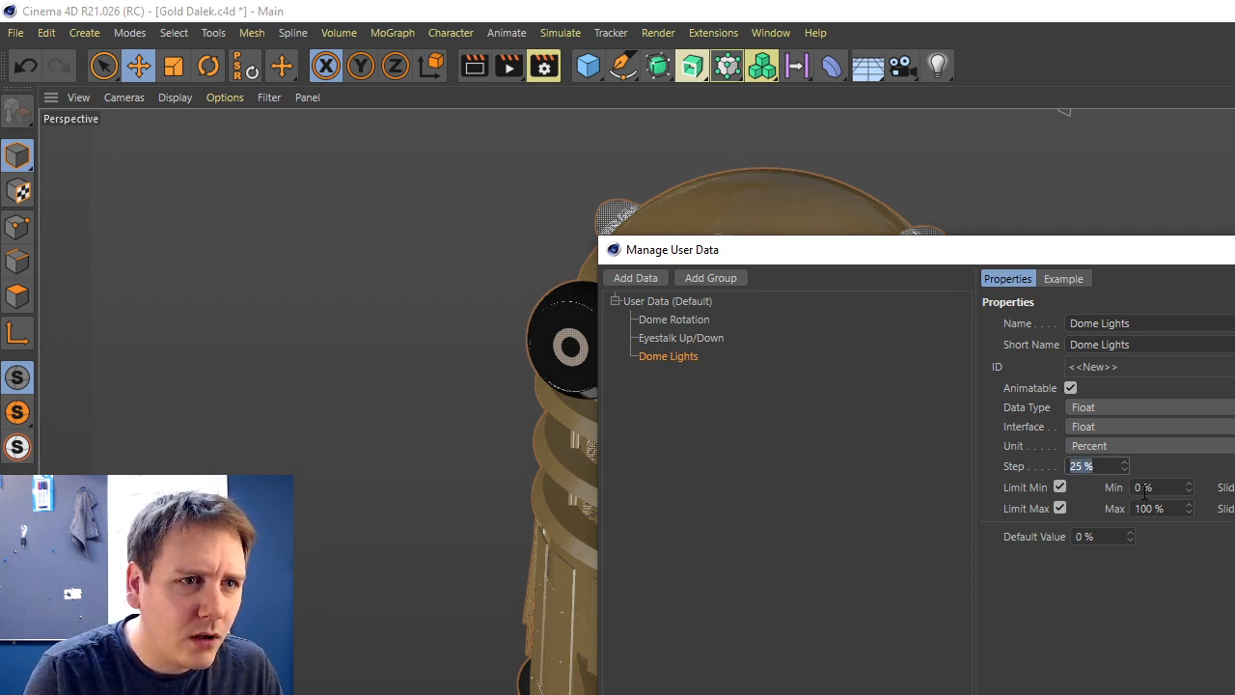
pyautogui.click(1158, 689)
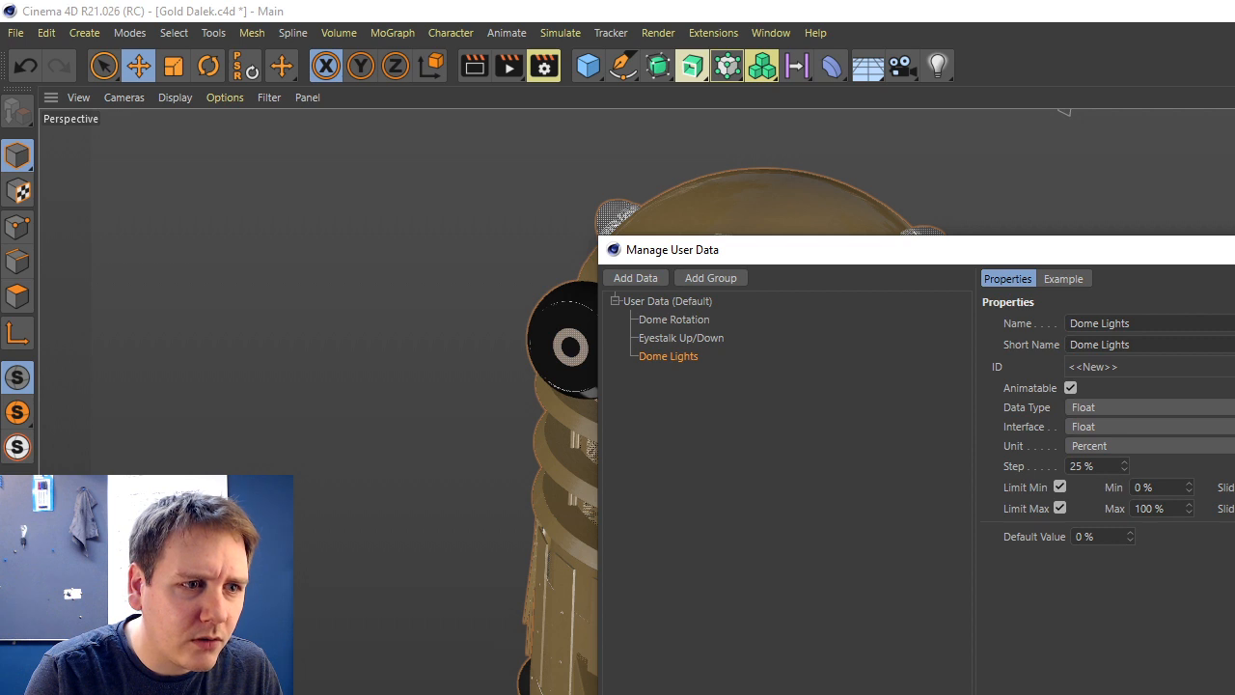
# Test the Dome Lights slider in its example preview and accept the user data.
pyautogui.hscroll(3, 1107, 421)
pyautogui.hscroll(-3, 1107, 422)
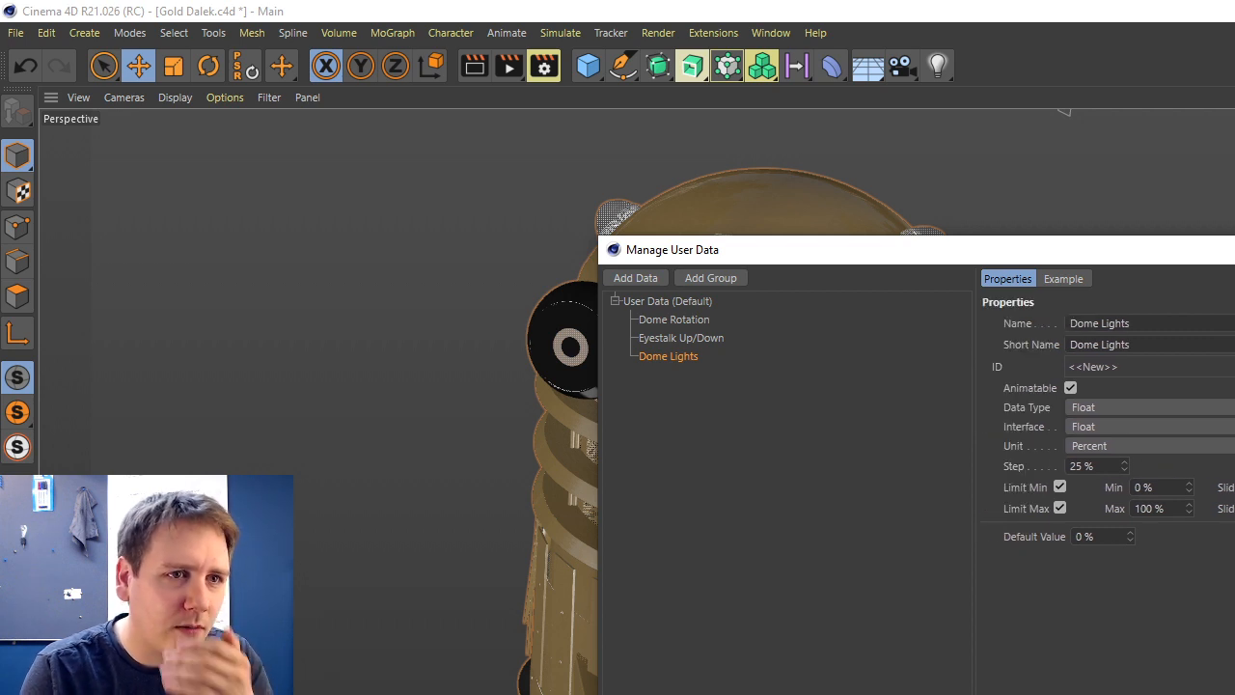
pyautogui.click(1064, 279)
pyautogui.moveTo(1123, 323); pyautogui.dragTo(1112, 363)
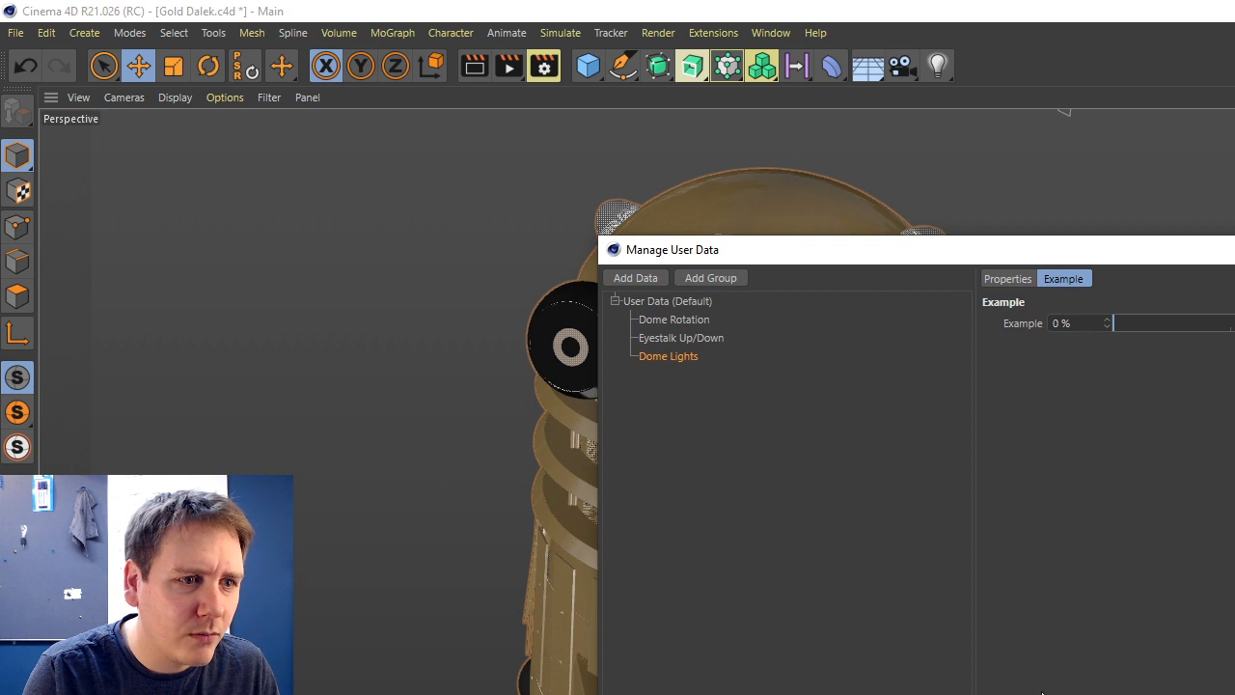
pyautogui.press('Return')
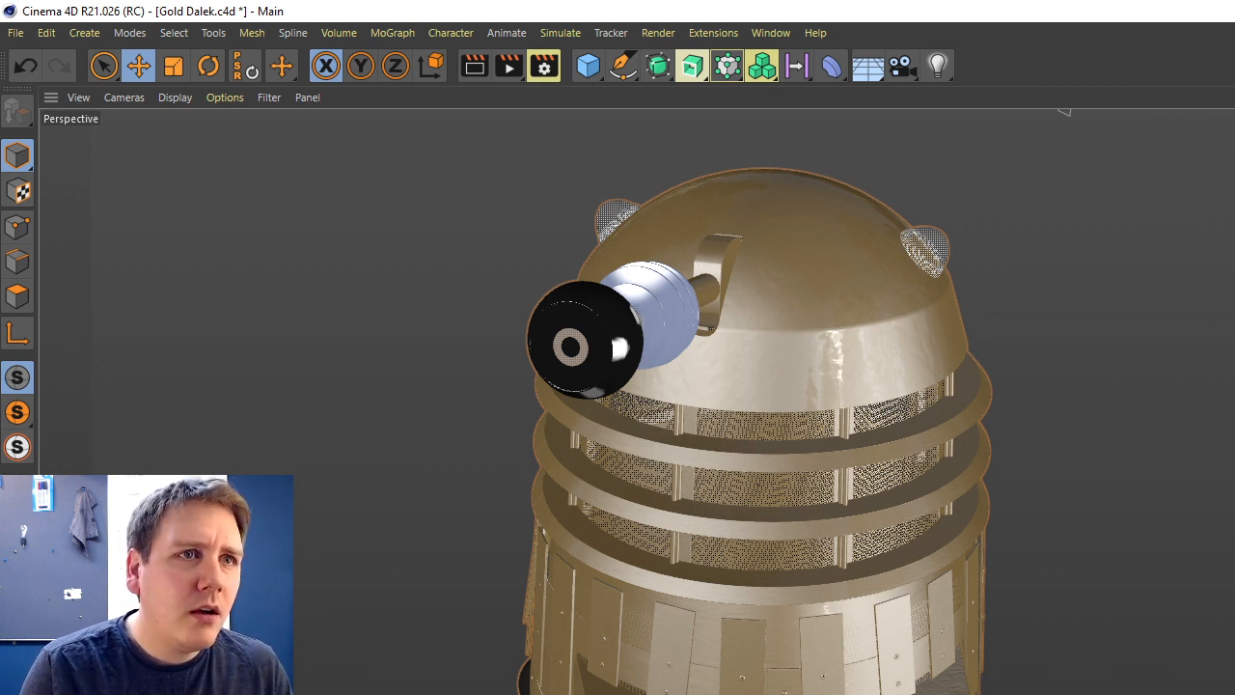
# Examine the Dalek's dome and one dome light up close from several angles, including its mesh cover and fixing screws.
pyautogui.scroll(-5, 1016, 138)
pyautogui.keyDown('alt'); pyautogui.moveTo(1003, 151); pyautogui.dragTo(1003, 132, button='middle'); pyautogui.keyUp('alt')
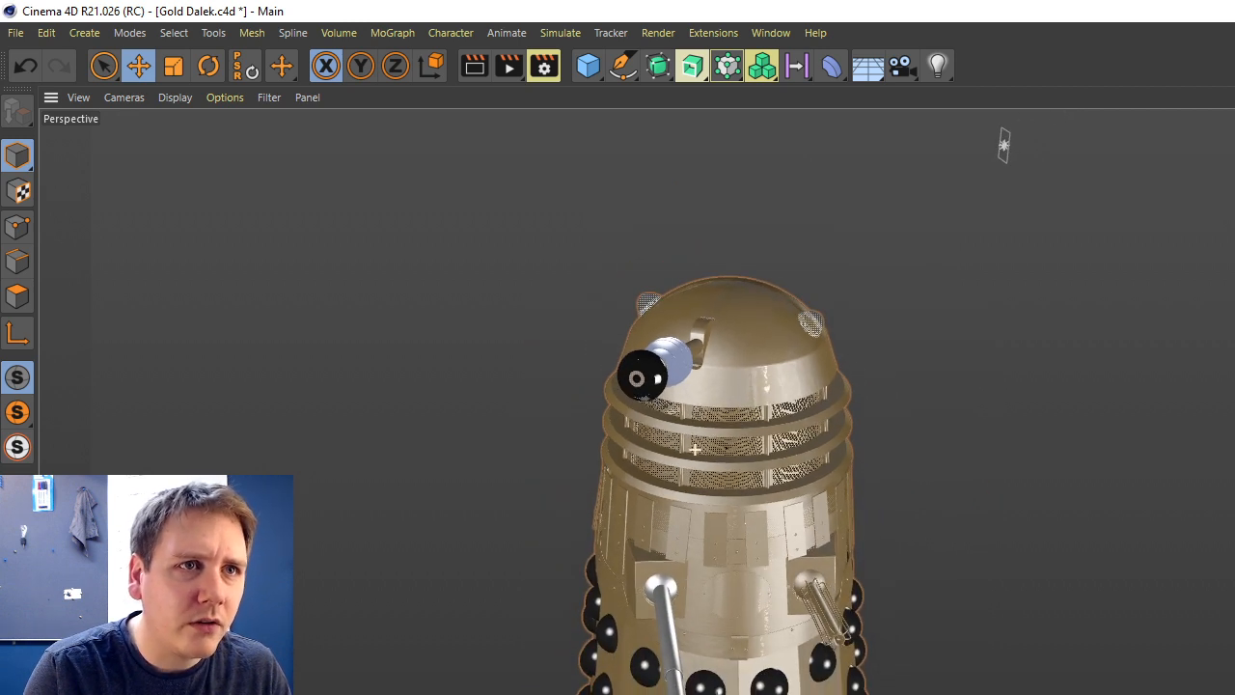
pyautogui.keyDown('alt'); pyautogui.moveTo(1003, 145); pyautogui.dragTo(311, 206); pyautogui.keyUp('alt')
pyautogui.keyDown('alt'); pyautogui.moveTo(311, 206); pyautogui.dragTo(240, 141, button='right'); pyautogui.keyUp('alt')
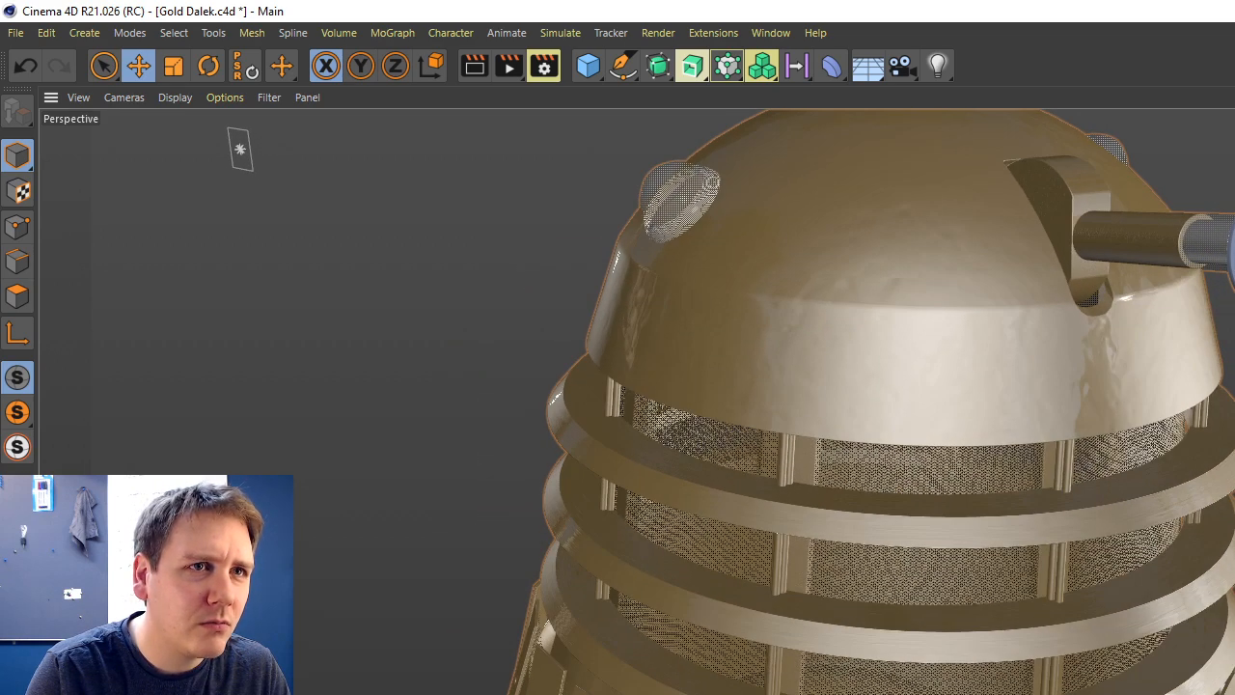
pyautogui.keyDown('alt'); pyautogui.moveTo(693, 450); pyautogui.dragTo(793, 424); pyautogui.keyUp('alt')
pyautogui.scroll(6, 696, 450)
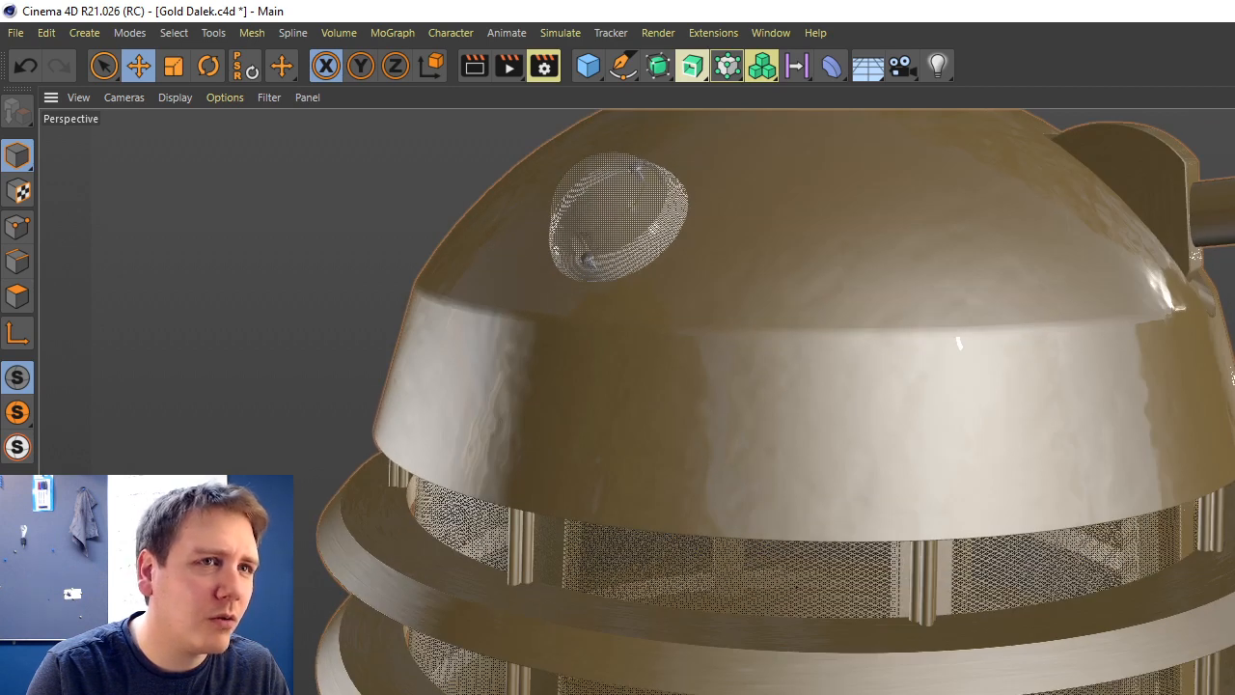
pyautogui.scroll(-2, 696, 449)
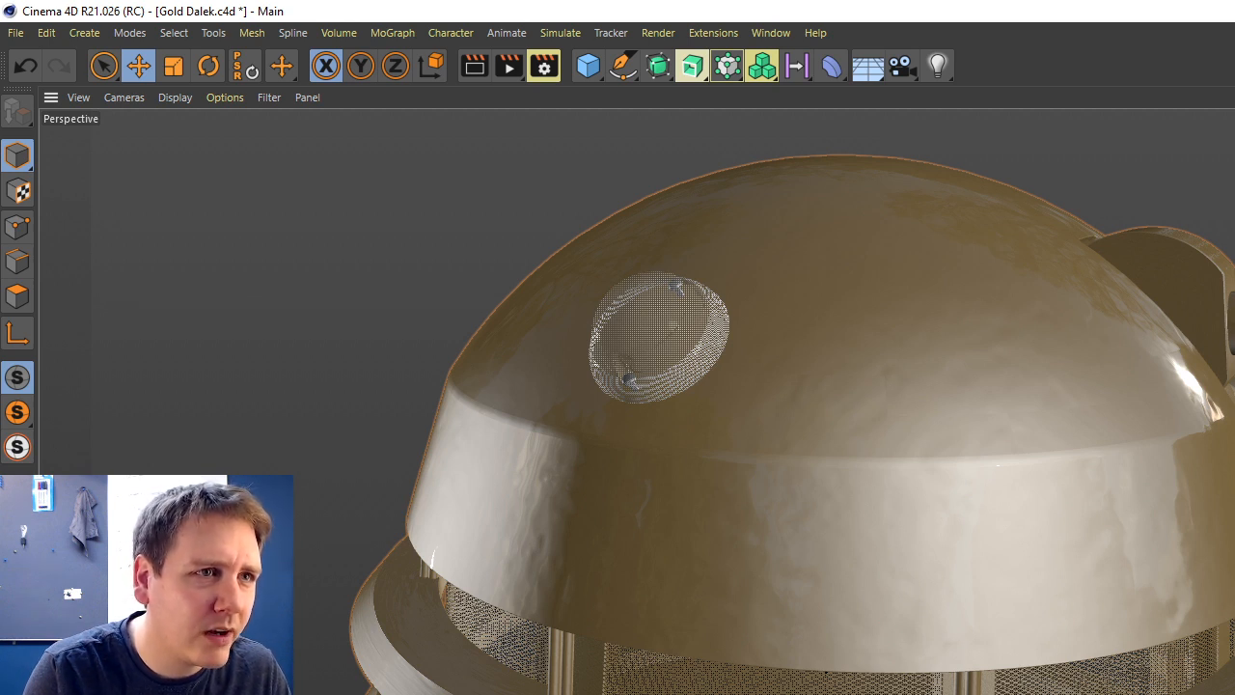
pyautogui.scroll(3, 692, 448)
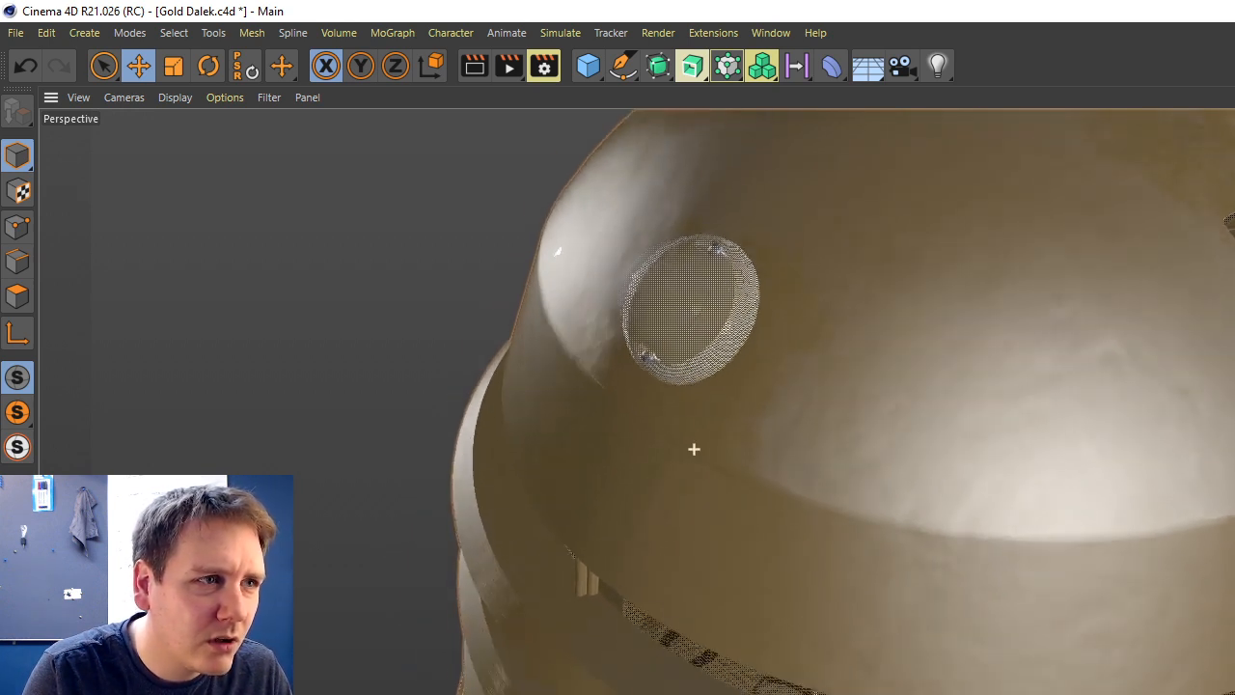
pyautogui.scroll(-4, 692, 447)
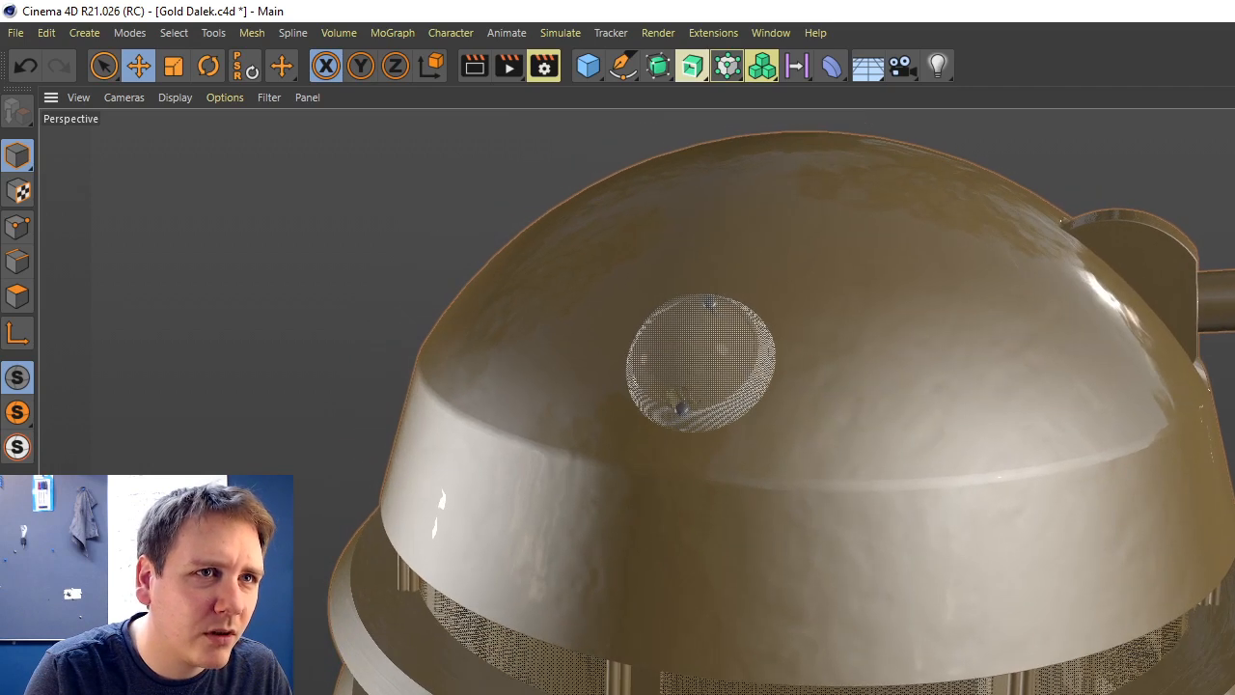
pyautogui.scroll(3, 695, 447)
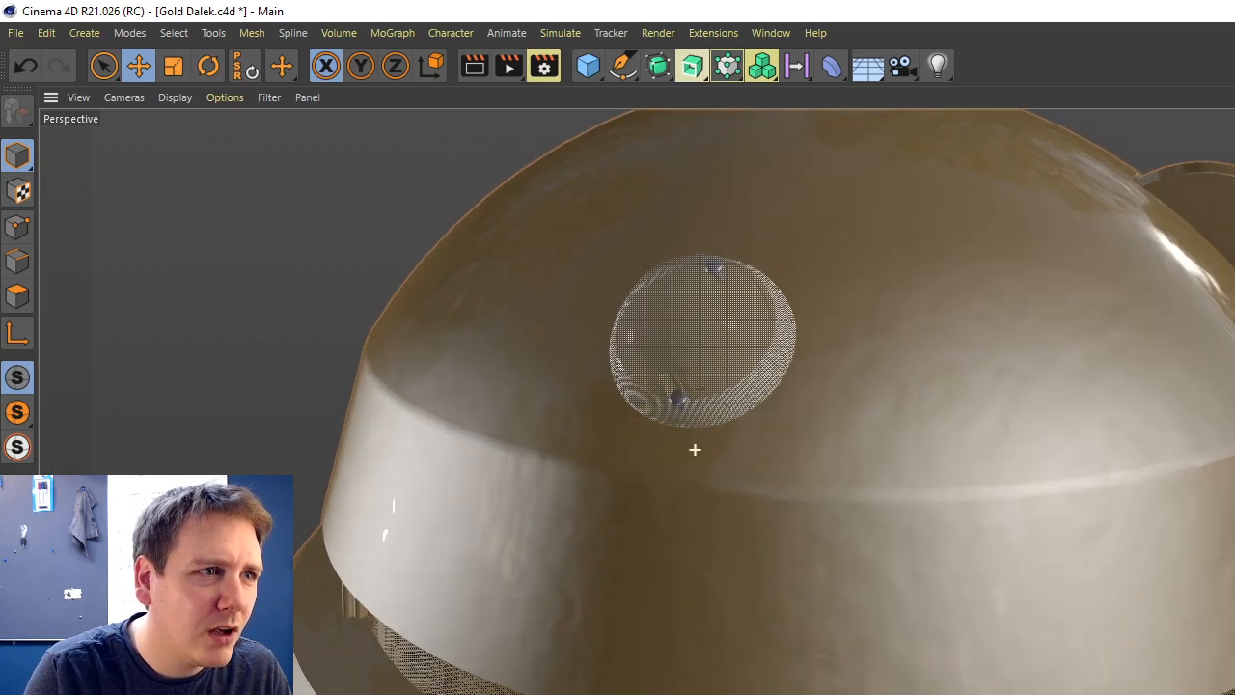
pyautogui.scroll(1, 695, 449)
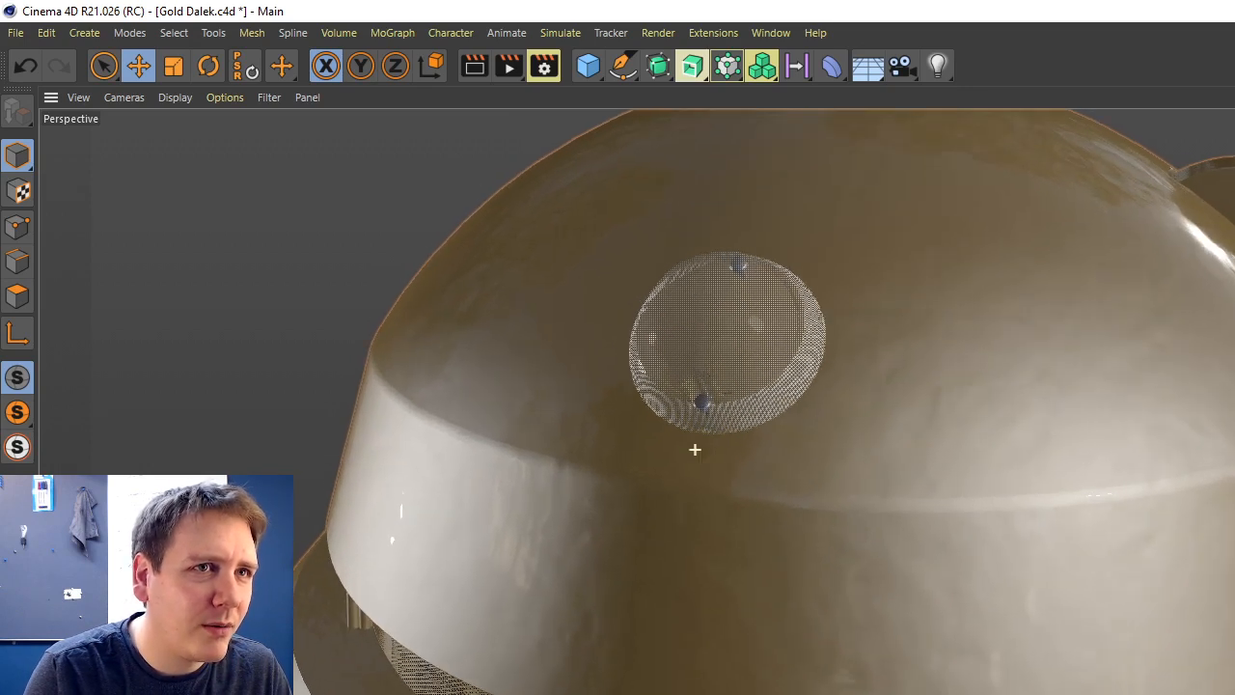
pyautogui.scroll(1, 695, 448)
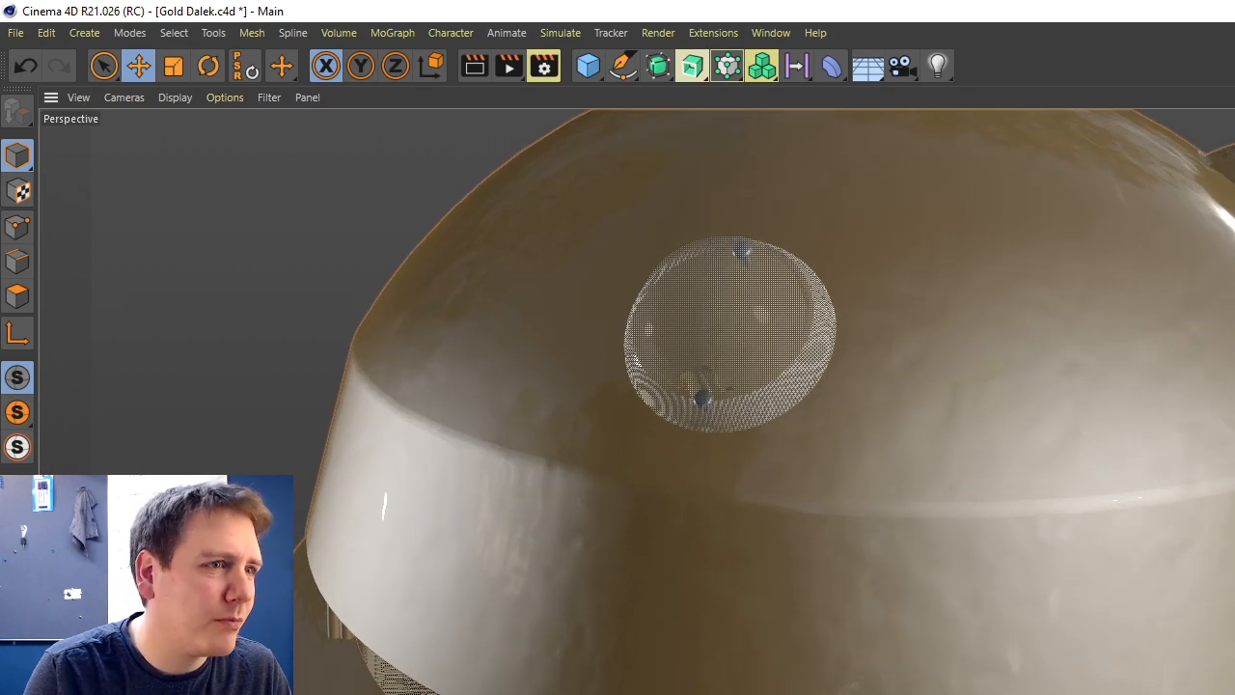
pyautogui.keyDown('alt'); pyautogui.moveTo(695, 446); pyautogui.dragTo(693, 448); pyautogui.keyUp('alt')
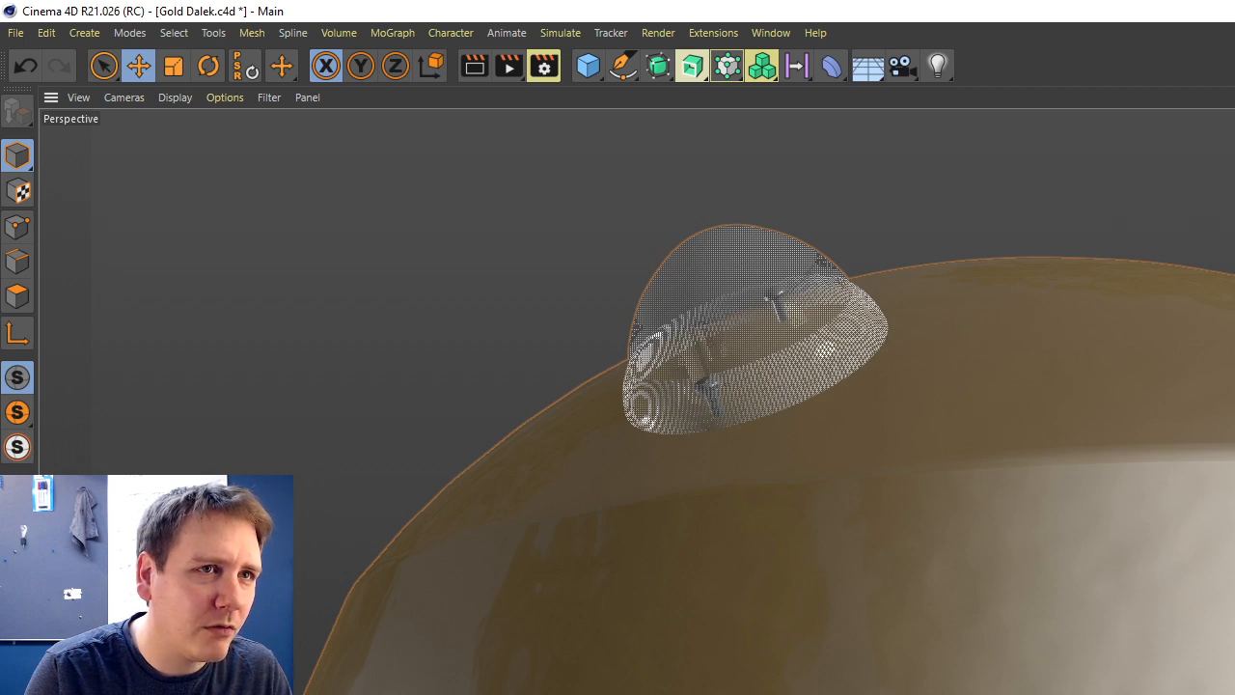
pyautogui.keyDown('alt'); pyautogui.moveTo(693, 447); pyautogui.dragTo(693, 447); pyautogui.keyUp('alt')
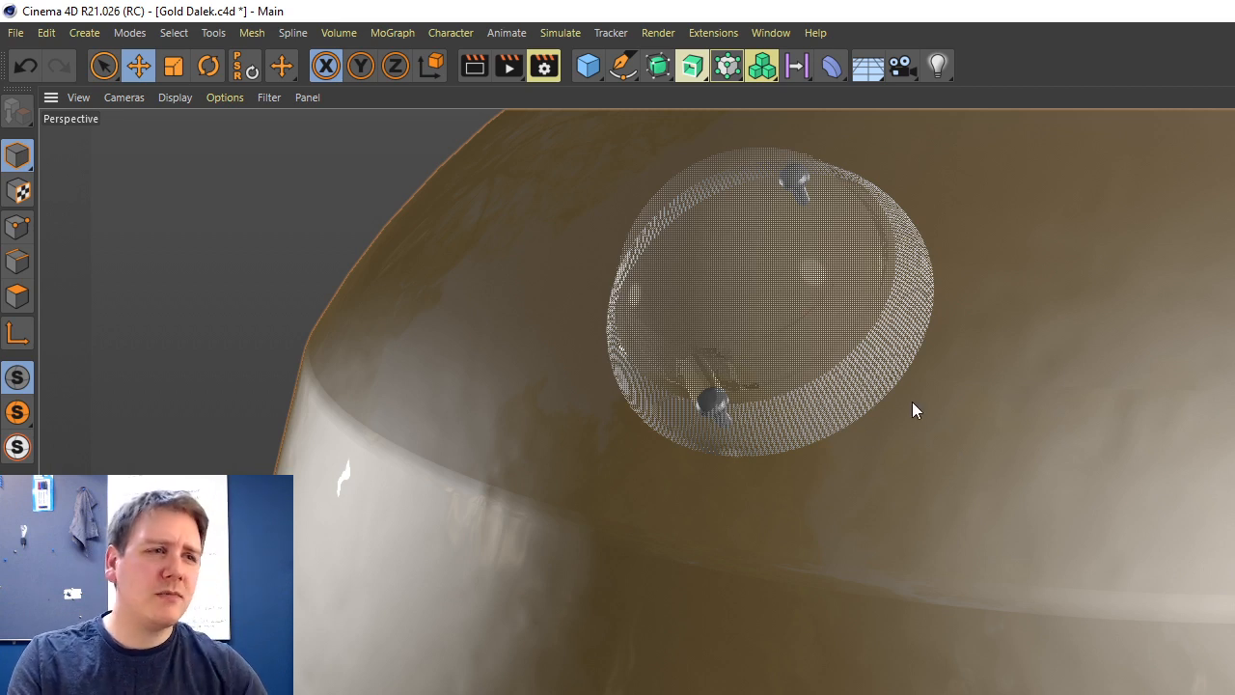
pyautogui.keyDown('alt'); pyautogui.moveTo(693, 447); pyautogui.dragTo(694, 448); pyautogui.keyUp('alt')
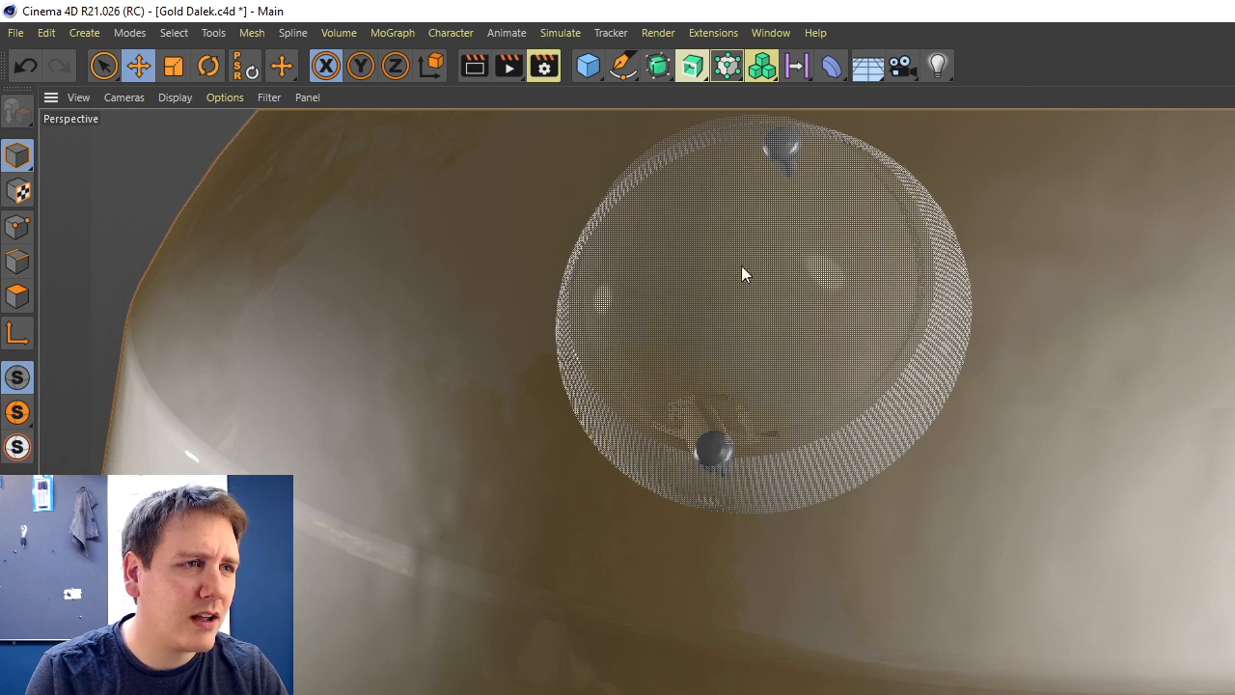
pyautogui.scroll(-8, 694, 447)
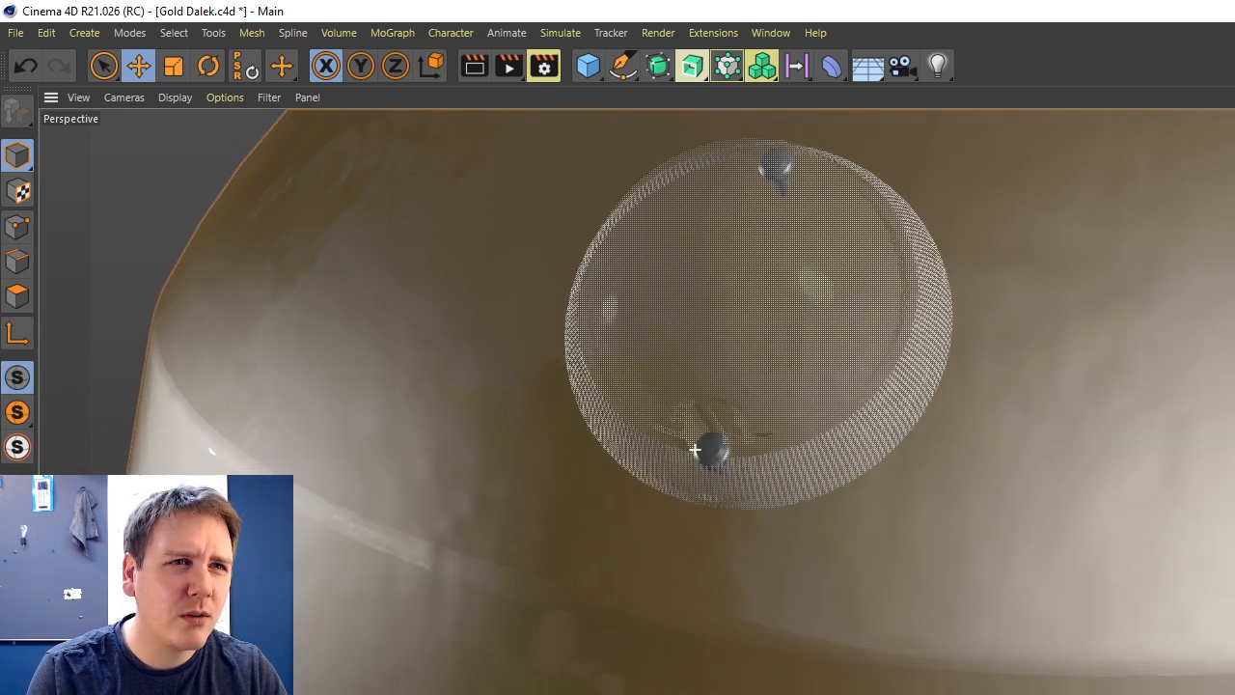
pyautogui.keyDown('alt'); pyautogui.moveTo(701, 450); pyautogui.dragTo(702, 450); pyautogui.keyUp('alt')
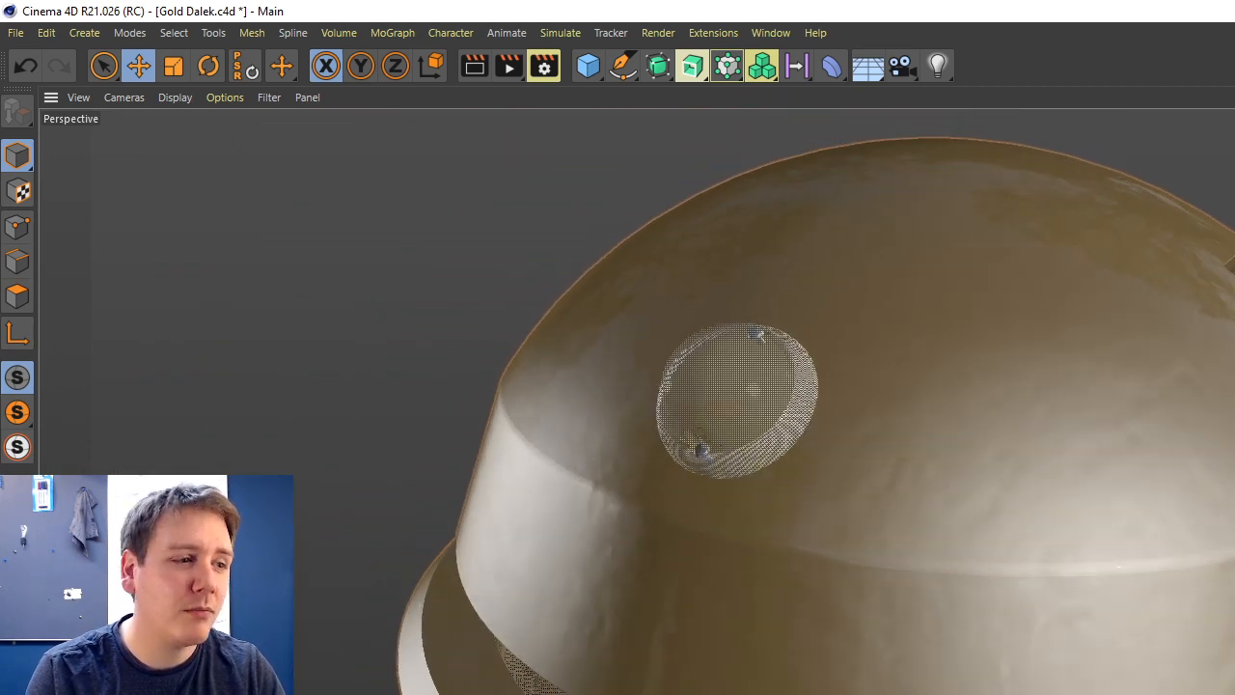
pyautogui.keyDown('alt'); pyautogui.moveTo(701, 450); pyautogui.dragTo(695, 449); pyautogui.keyUp('alt')
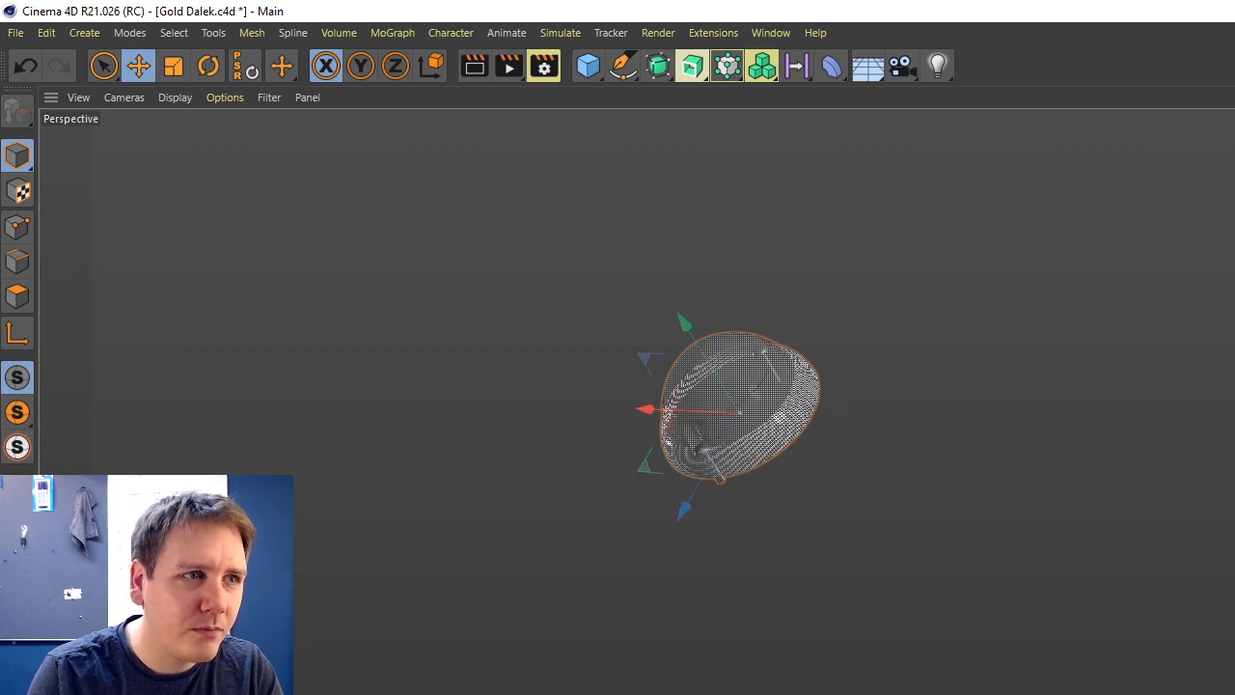
# Inspect the isolated dome light's interior and mounting screws from different angles.
pyautogui.keyDown('alt'); pyautogui.moveTo(695, 449); pyautogui.dragTo(903, 399); pyautogui.keyUp('alt')
pyautogui.scroll(1, 695, 449)
pyautogui.scroll(4, 694, 450)
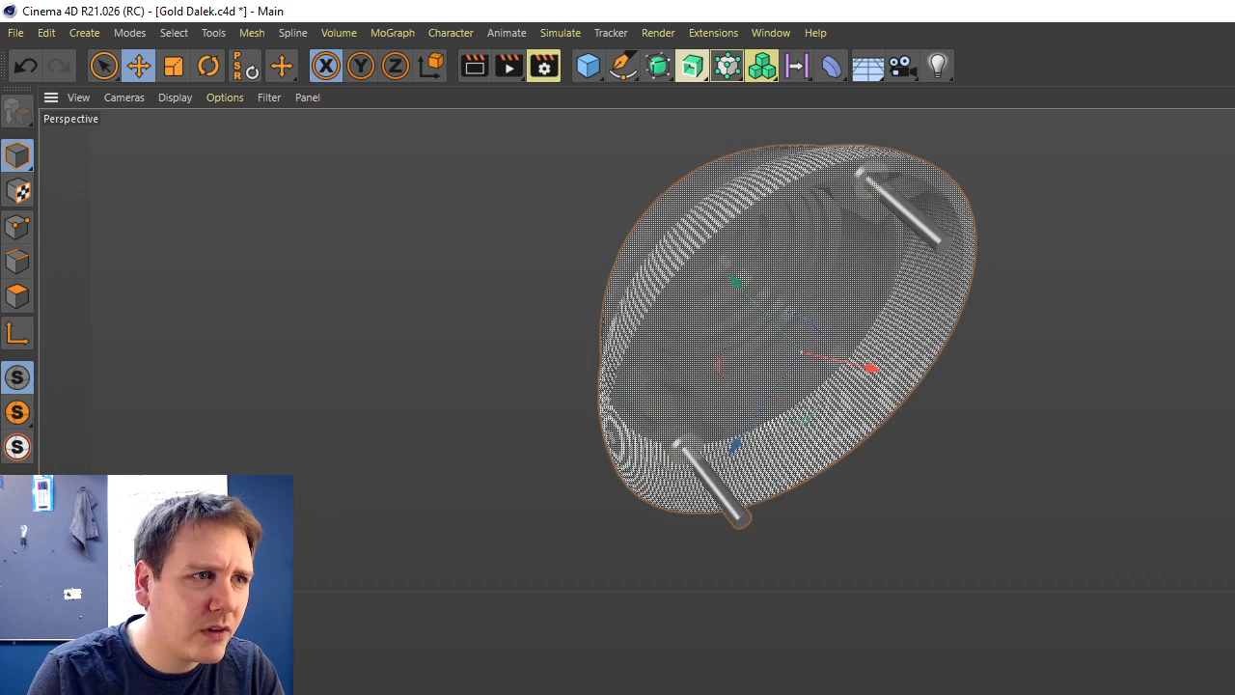
pyautogui.keyDown('alt'); pyautogui.moveTo(695, 450); pyautogui.dragTo(772, 439); pyautogui.keyUp('alt')
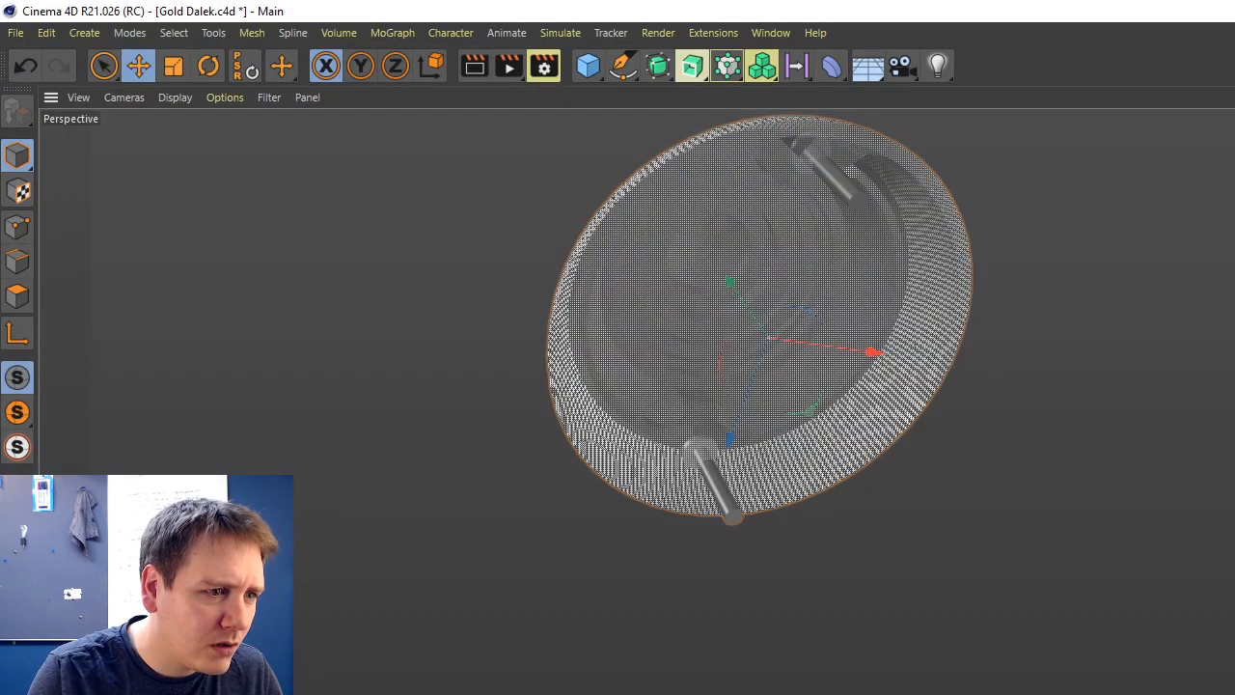
# Switch to File Explorer and browse Live Dalek Modelling's Reference Pictures, checking the Other References folder before returning to the parent folder.
pyautogui.click(1090, 691)
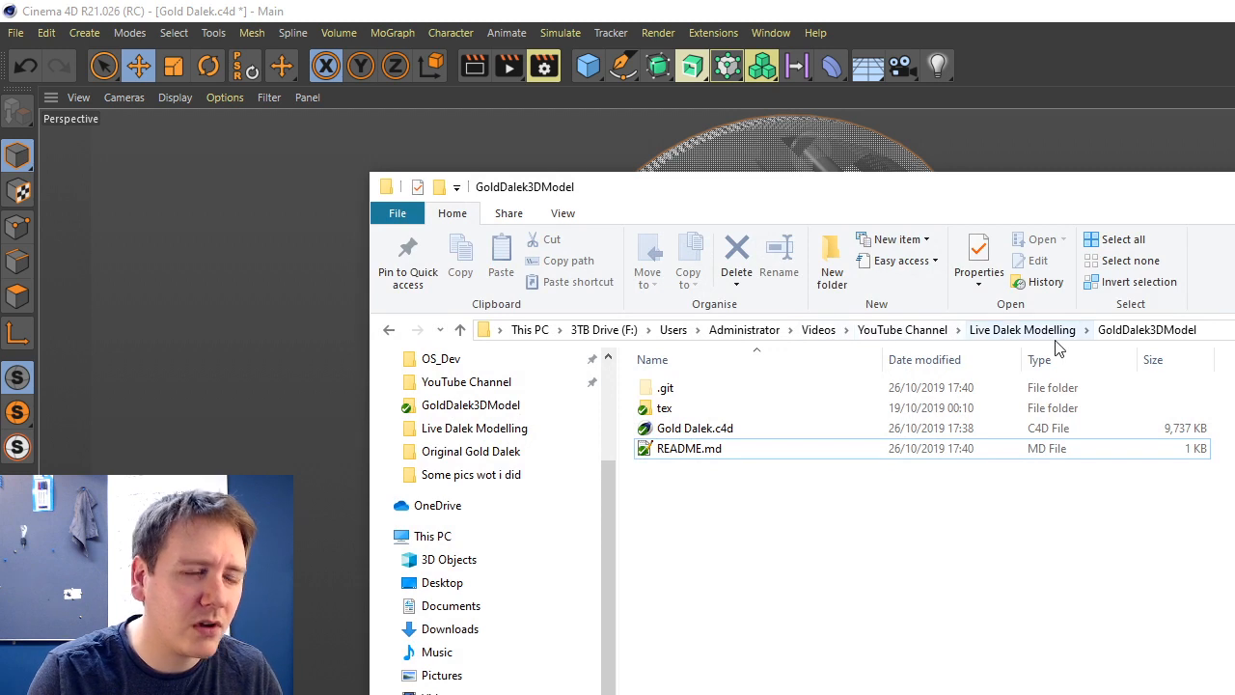
pyautogui.click(1042, 333)
pyautogui.click(786, 431)
pyautogui.doubleClick(786, 431)
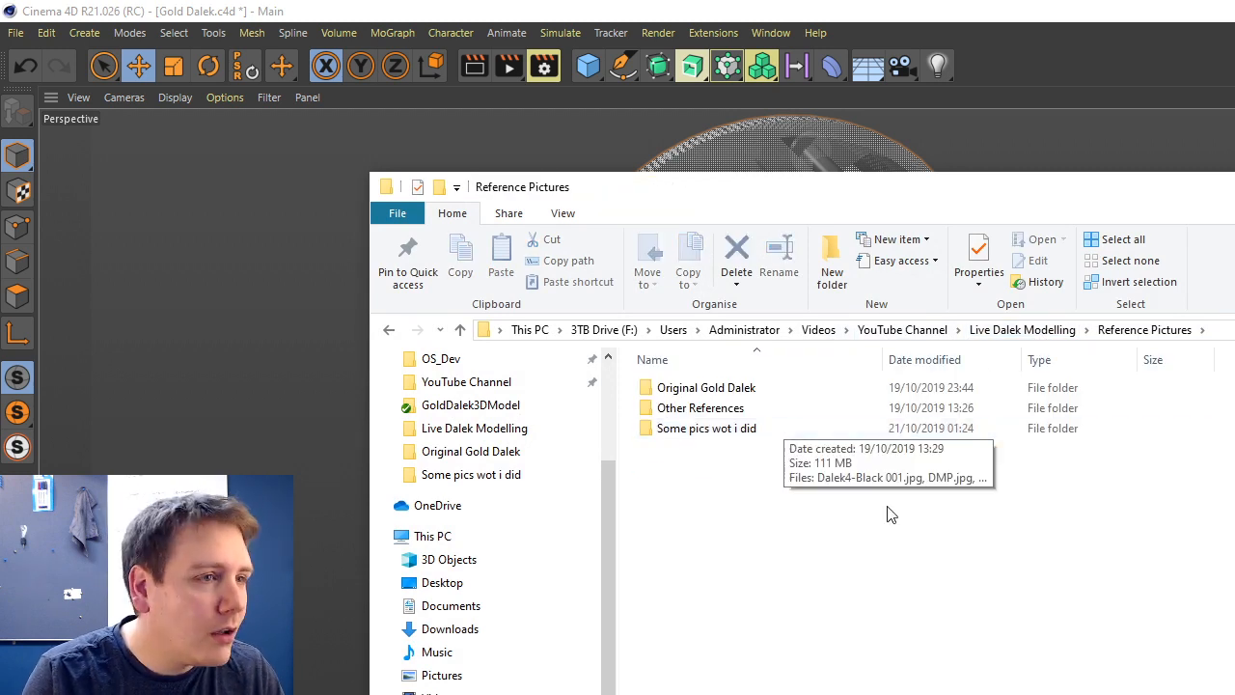
pyautogui.doubleClick(697, 408)
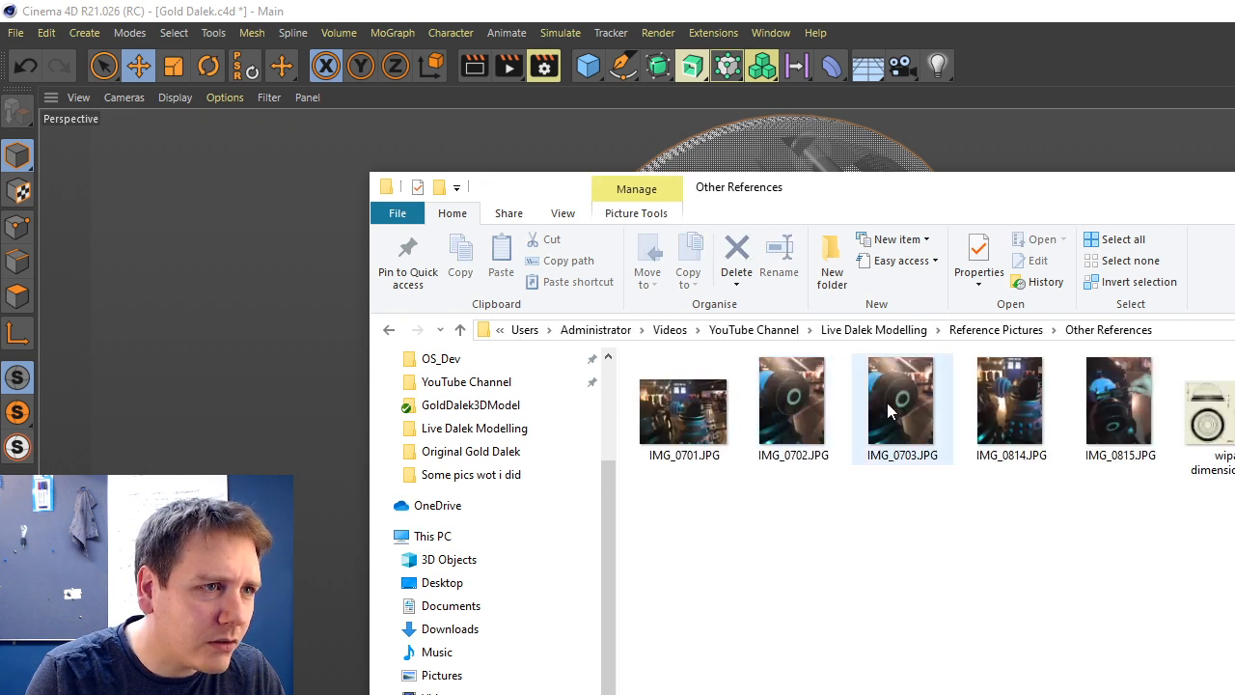
pyautogui.click(1015, 329)
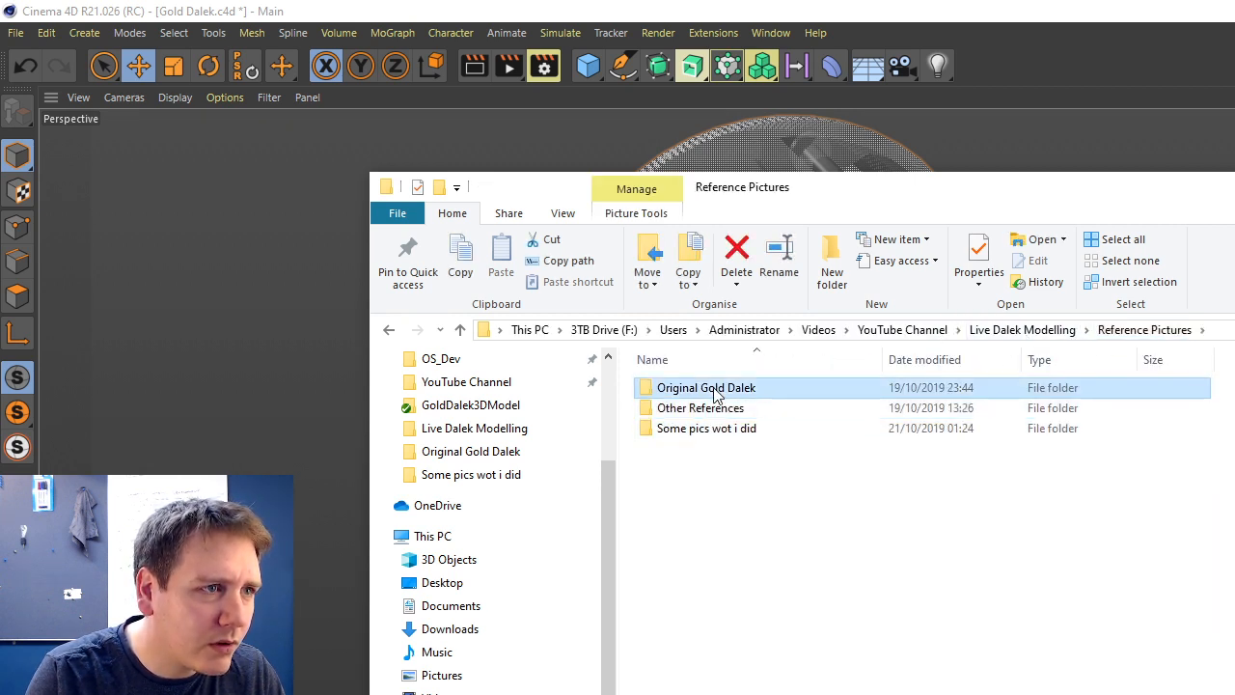
# Open the Original Gold Dalek reference folder and examine the dome light in Doctor-Who-Classic-Daleks-87.jpg.
pyautogui.doubleClick(711, 389)
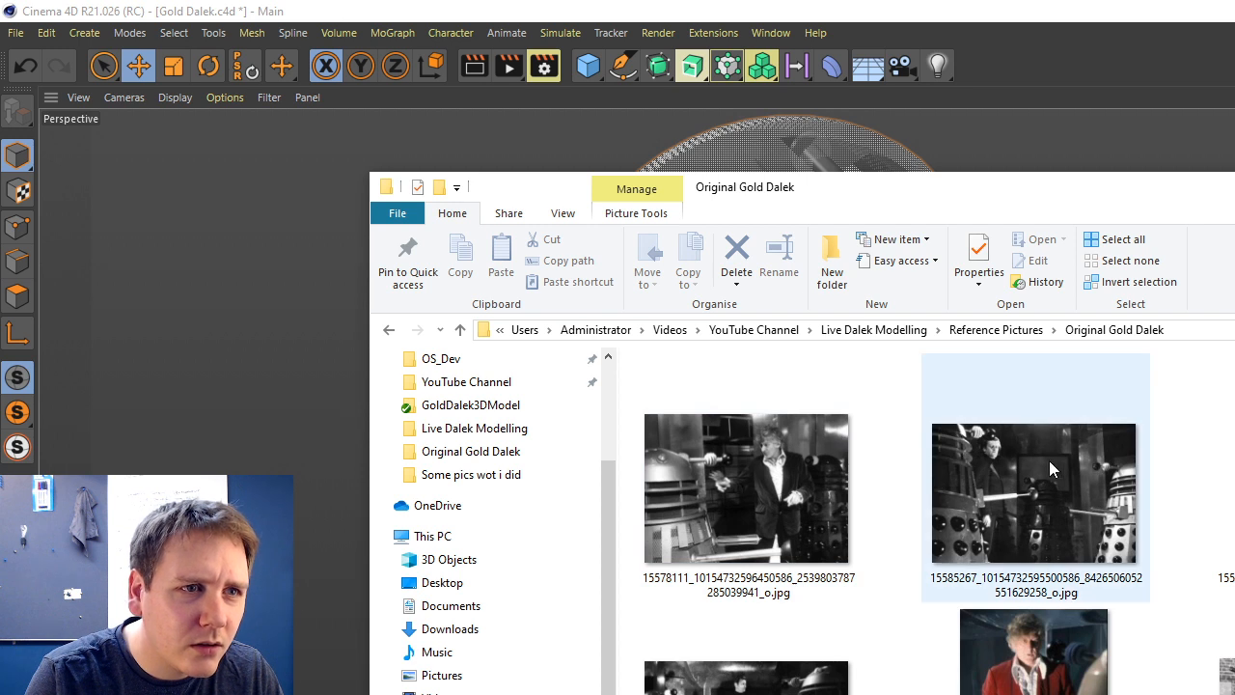
pyautogui.scroll(-5, 979, 485)
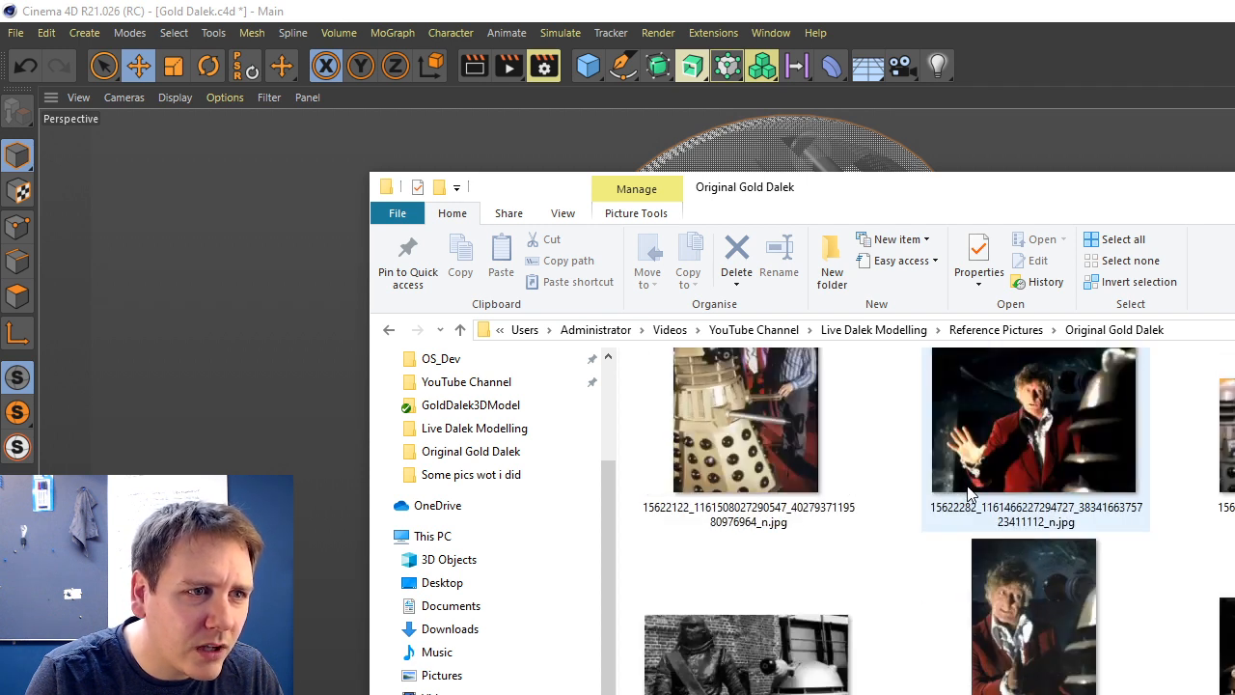
pyautogui.scroll(-6, 970, 494)
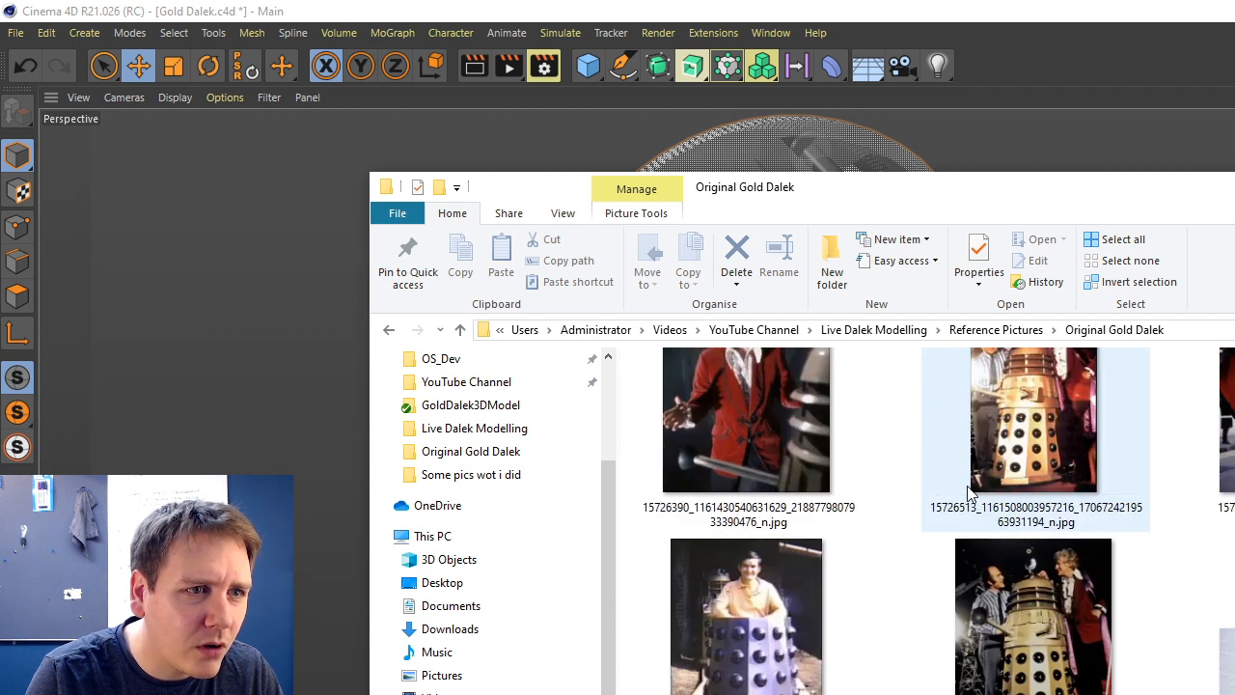
pyautogui.scroll(-5, 969, 494)
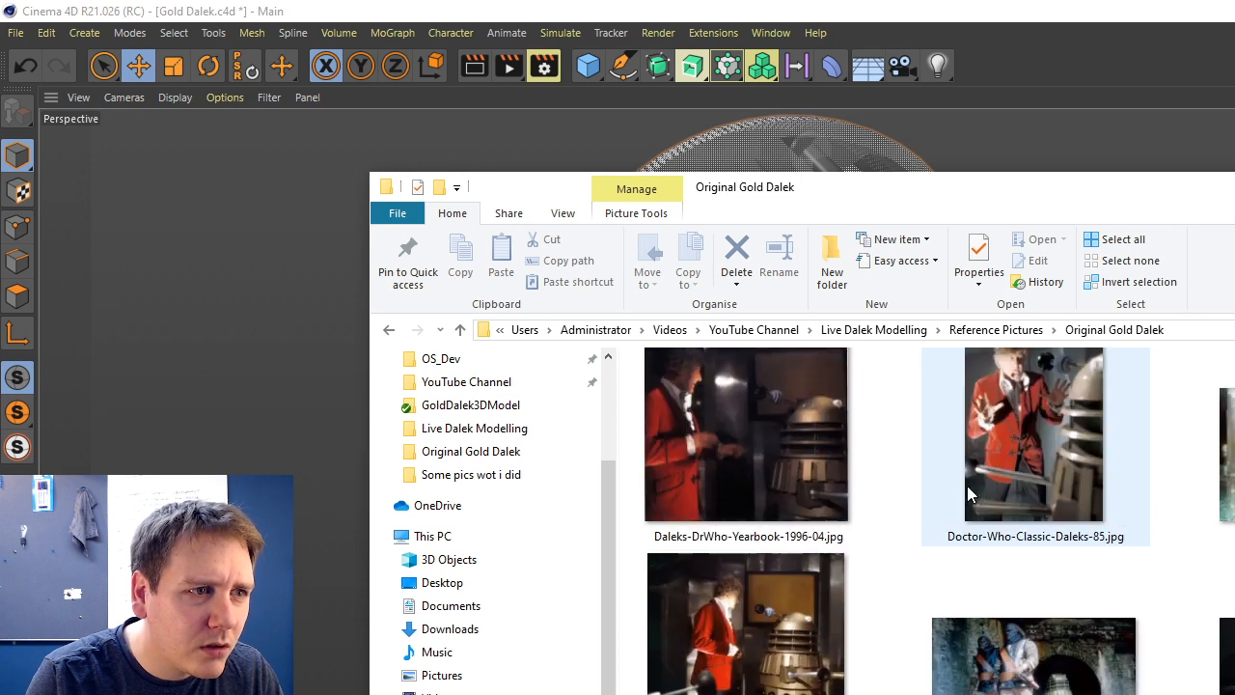
pyautogui.doubleClick(811, 421)
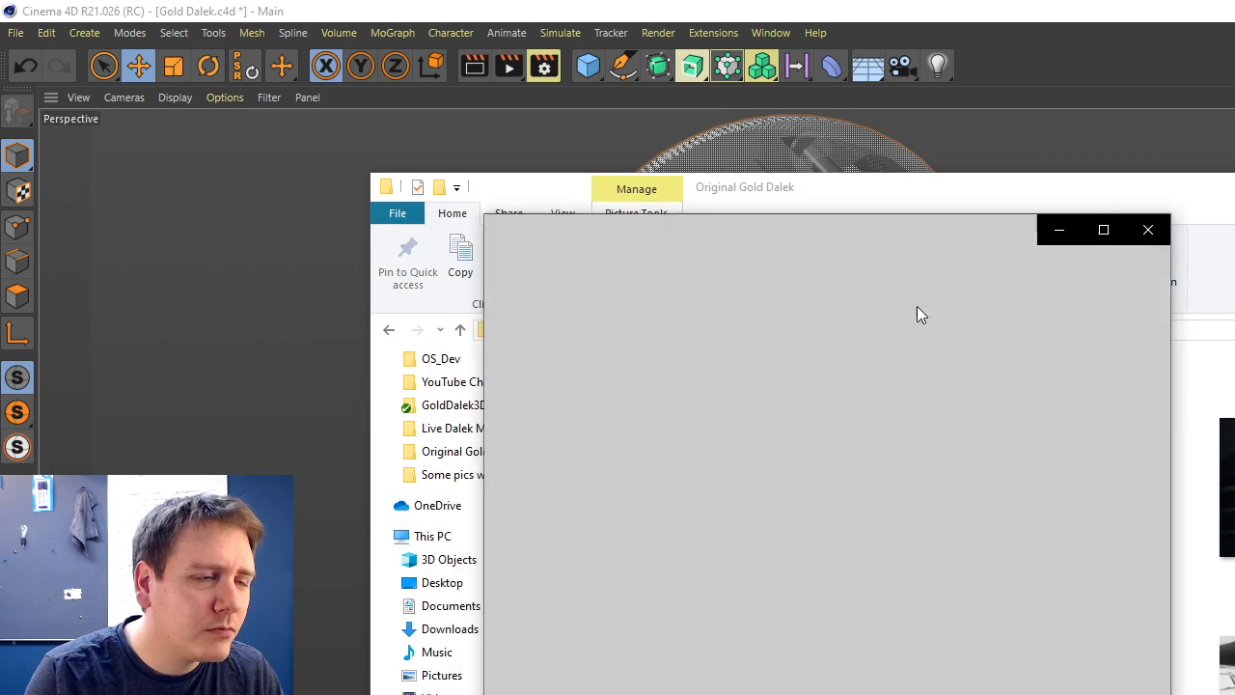
pyautogui.keyDown('ctrl'); pyautogui.scroll(5, 922, 412); pyautogui.keyUp('ctrl')
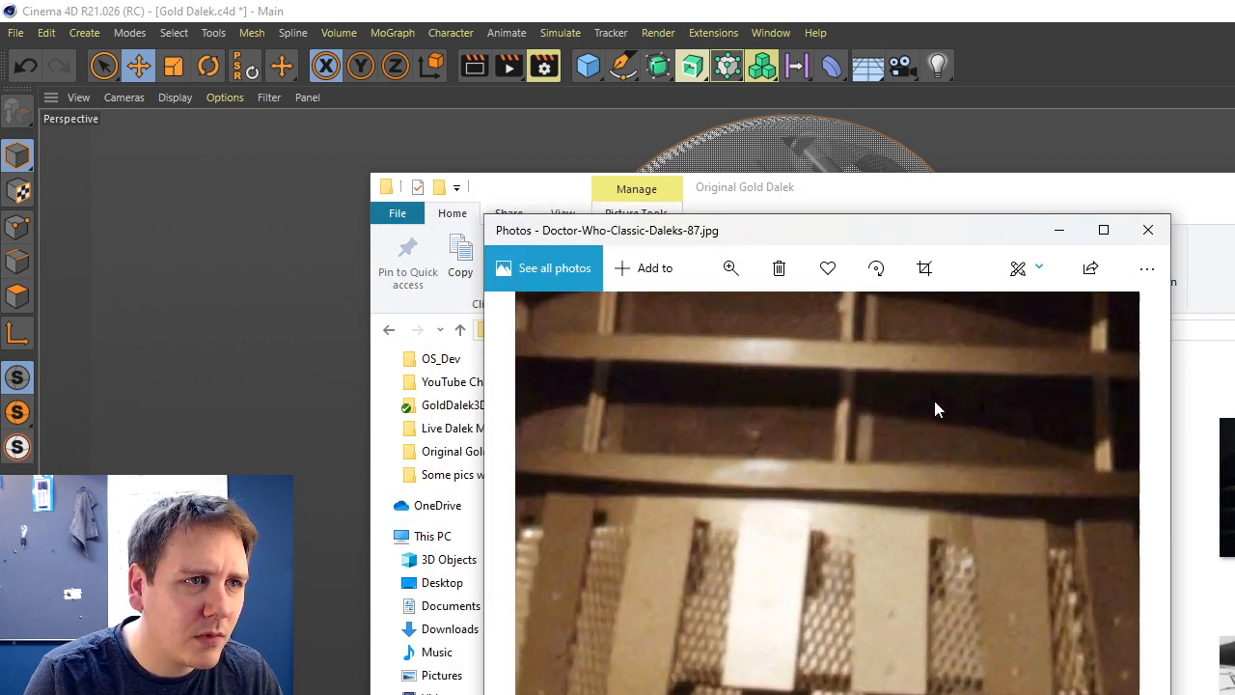
pyautogui.moveTo(935, 429); pyautogui.dragTo(947, 541)
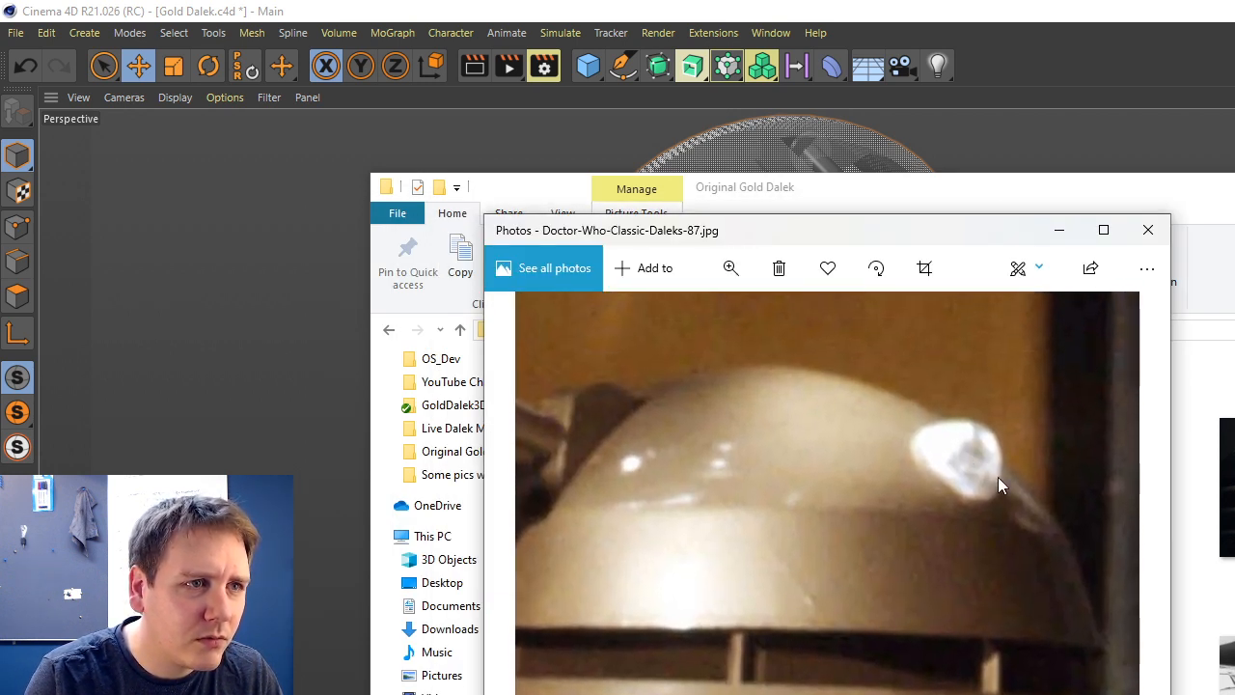
pyautogui.click(1148, 230)
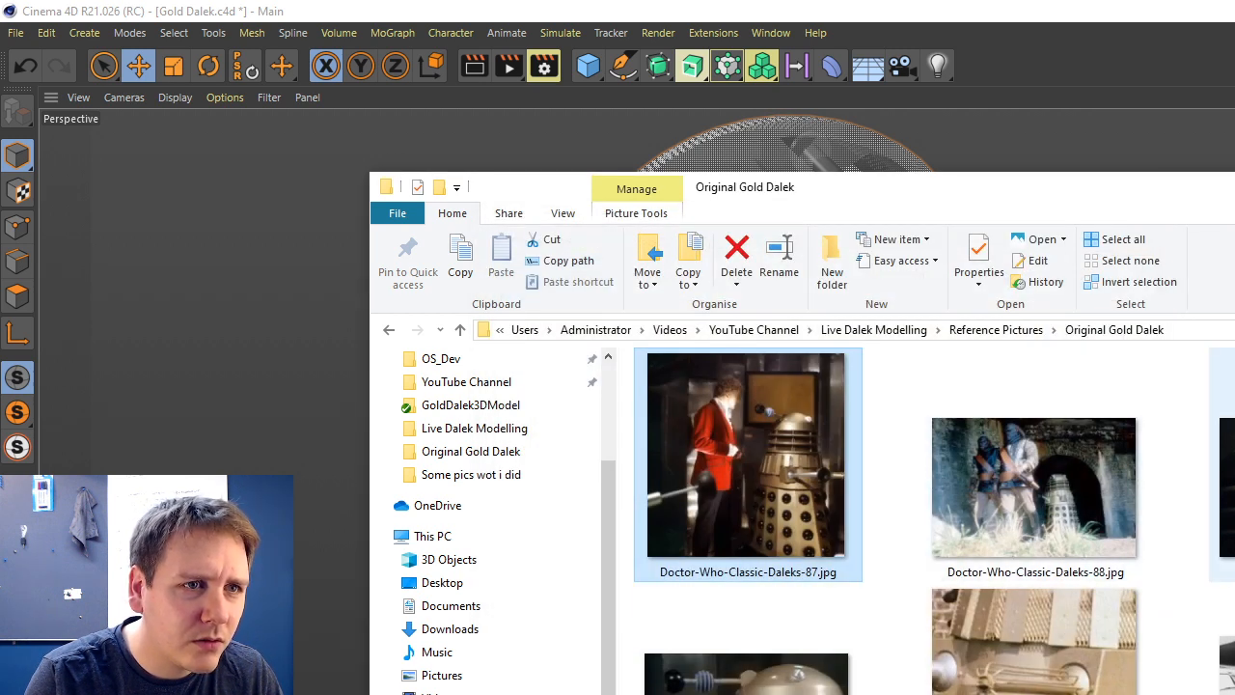
# View the eyestalk.jpg close-up of the dome light and return to the Cinema 4D model.
pyautogui.press('Return')
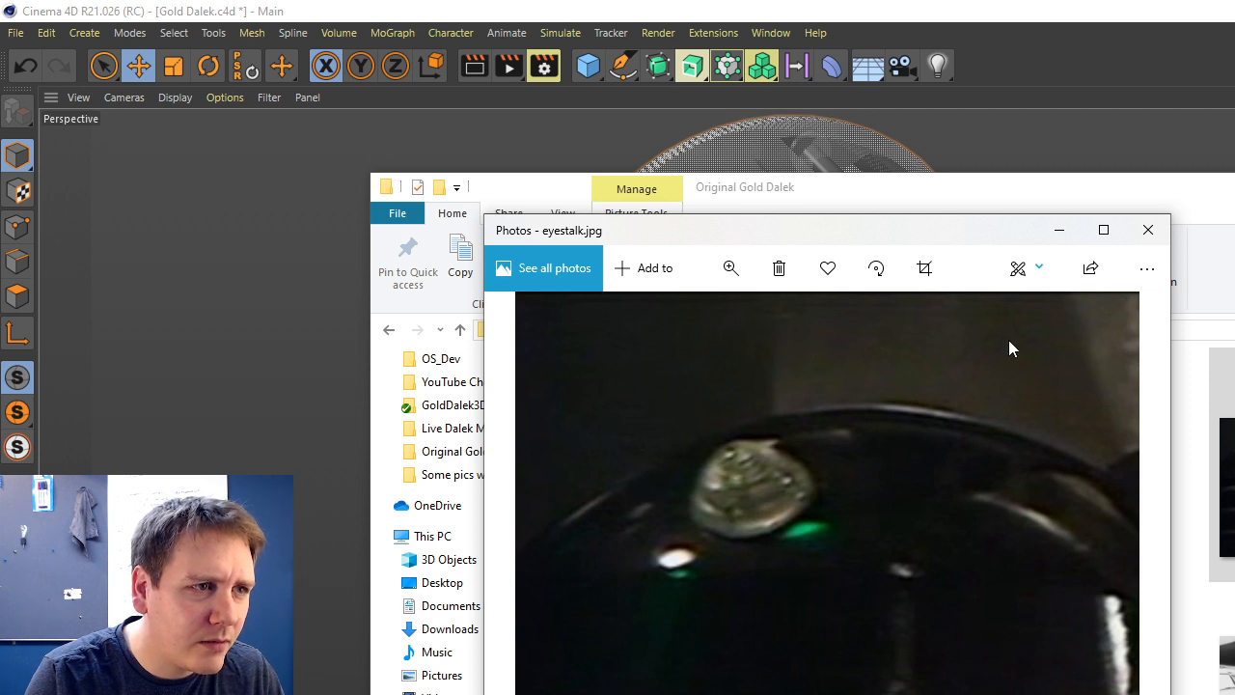
pyautogui.click(1060, 232)
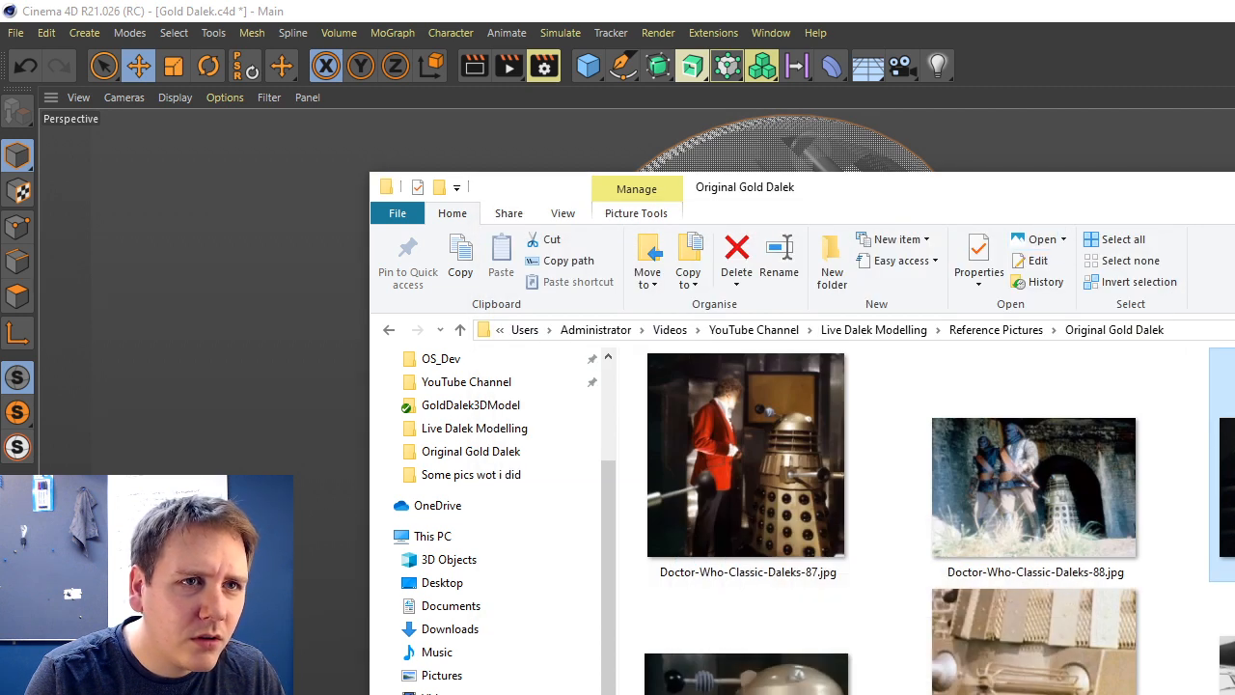
pyautogui.press('super+Down')
# Select the dome-shaped light cover and recall the polygon selection of its two cylindrical recesses.
pyautogui.moveTo(695, 449)
pyautogui.keyDown('alt'); pyautogui.mouseDown()
pyautogui.moveTo(677, 381)
pyautogui.moveTo(694, 448)
pyautogui.mouseUp(); pyautogui.keyUp('alt')
pyautogui.scroll(3, 695, 449)
pyautogui.scroll(1, 695, 449)
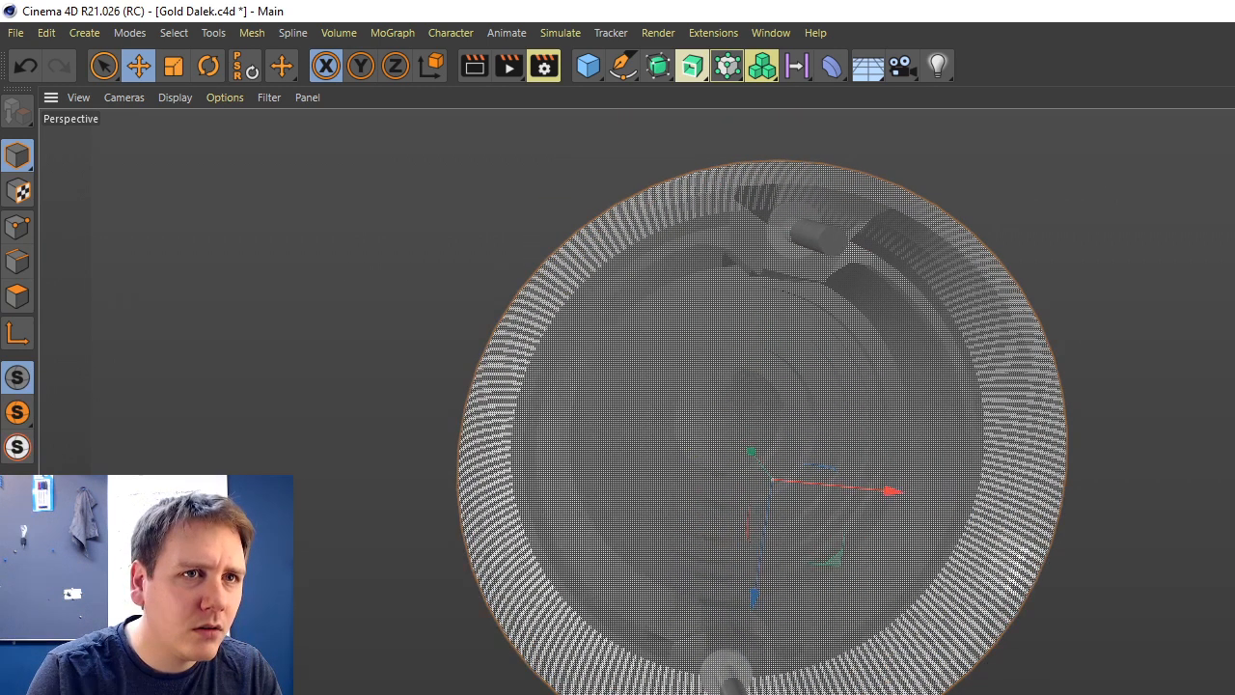
pyautogui.click(695, 448)
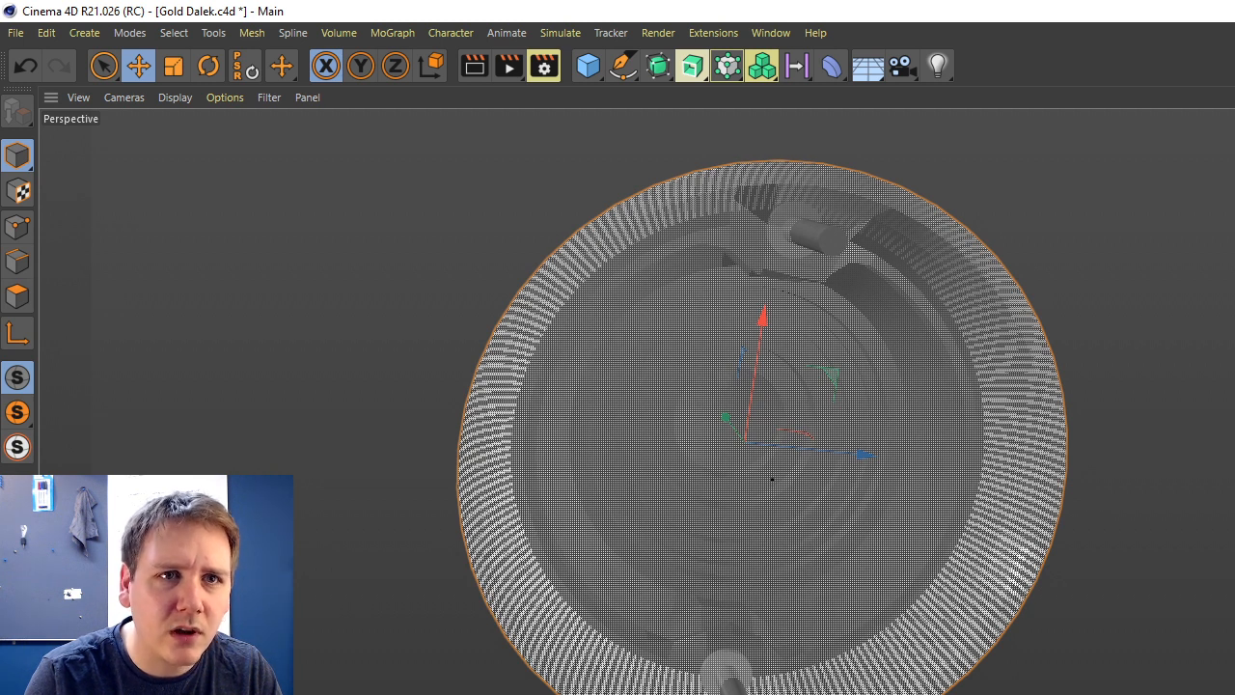
pyautogui.moveTo(695, 449)
pyautogui.keyDown('alt'); pyautogui.mouseDown()
pyautogui.moveTo(733, 405)
pyautogui.moveTo(709, 446)
pyautogui.mouseUp(); pyautogui.keyUp('alt')
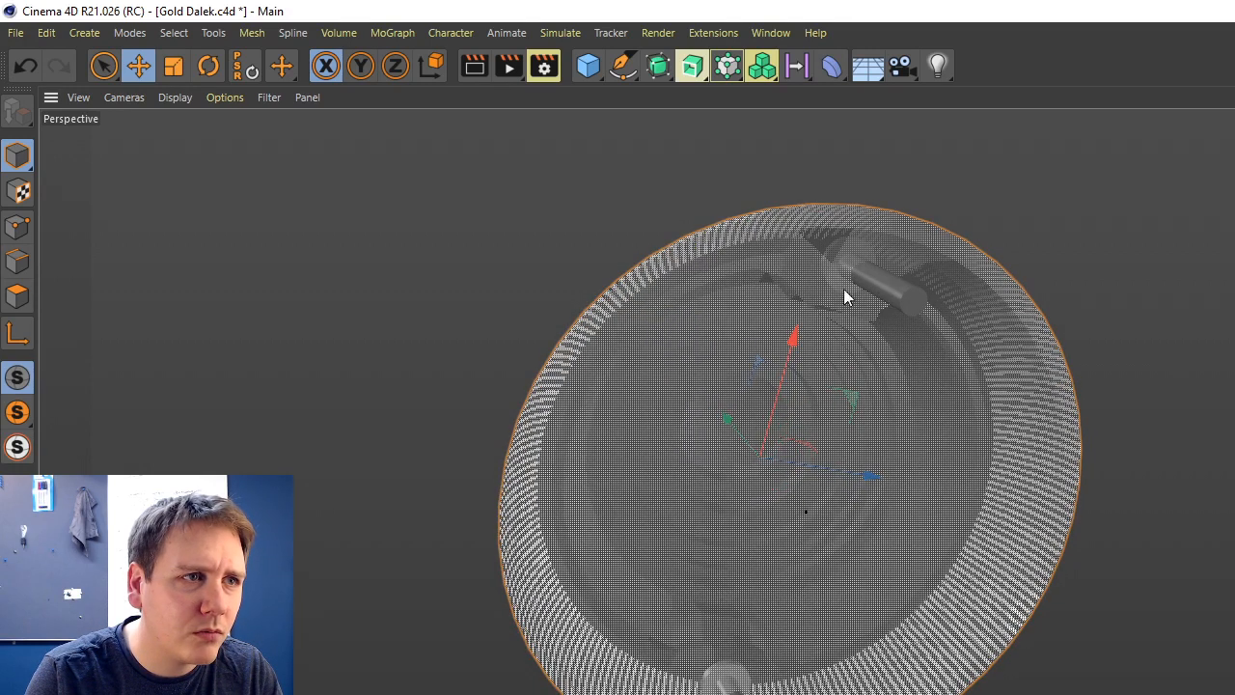
pyautogui.press('Return')
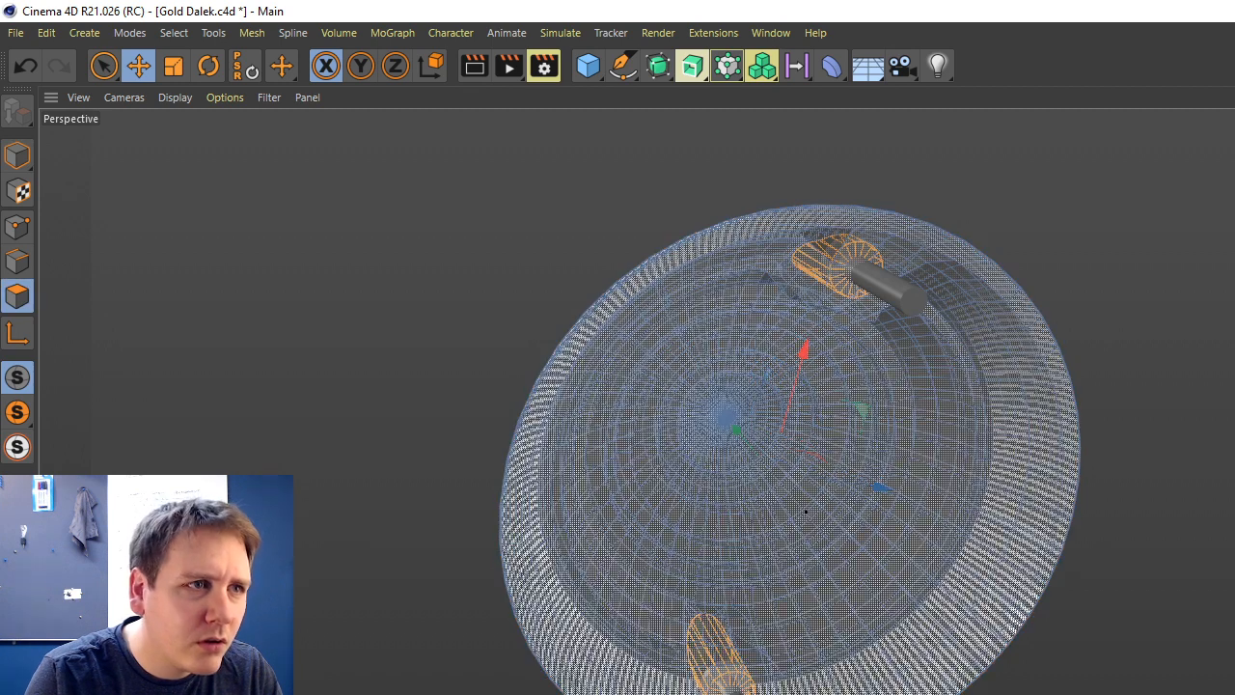
pyautogui.keyDown('alt'); pyautogui.moveTo(772, 453); pyautogui.dragTo(693, 434); pyautogui.keyUp('alt')
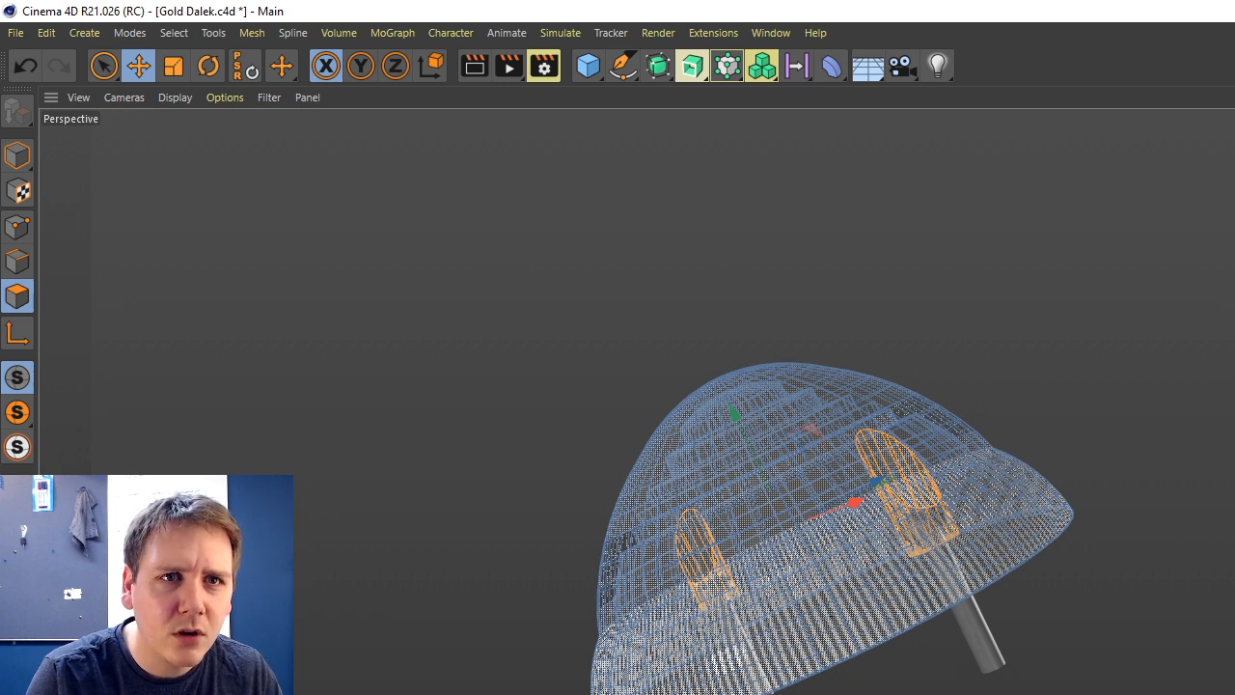
# Check the light cover's other stored polygon selections in turn, including rim, inner dome and side band, and return to model mode.
pyautogui.press('Down')
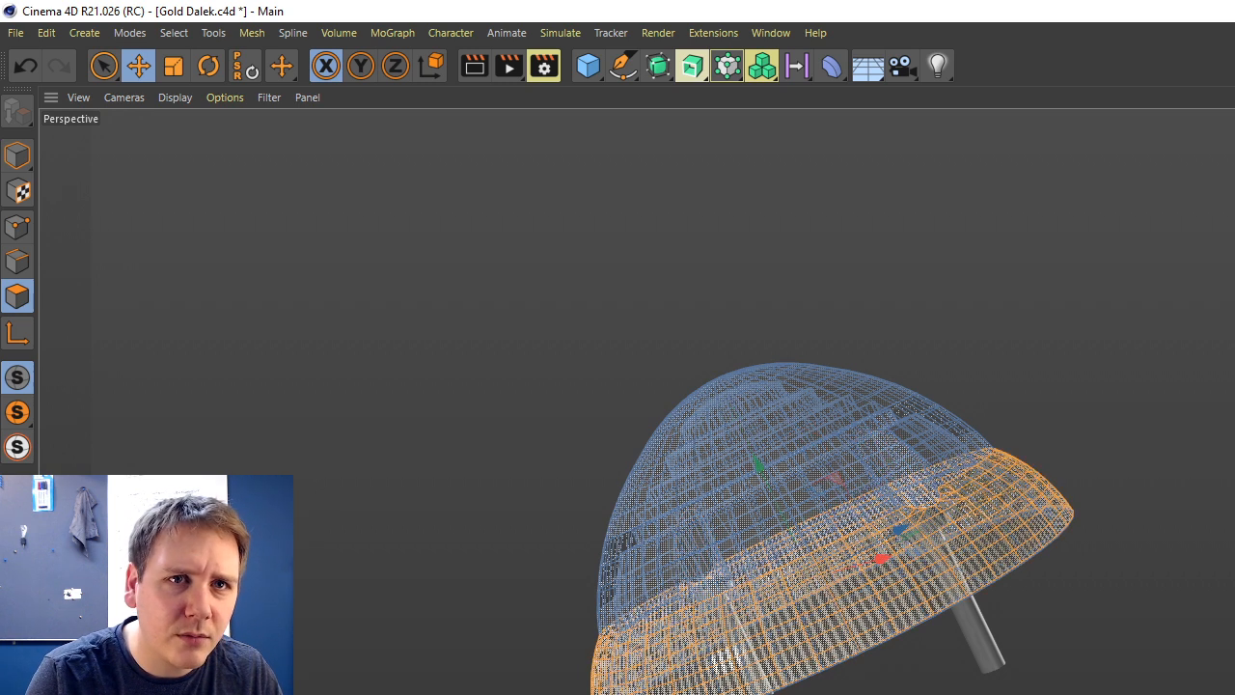
pyautogui.press('Down')
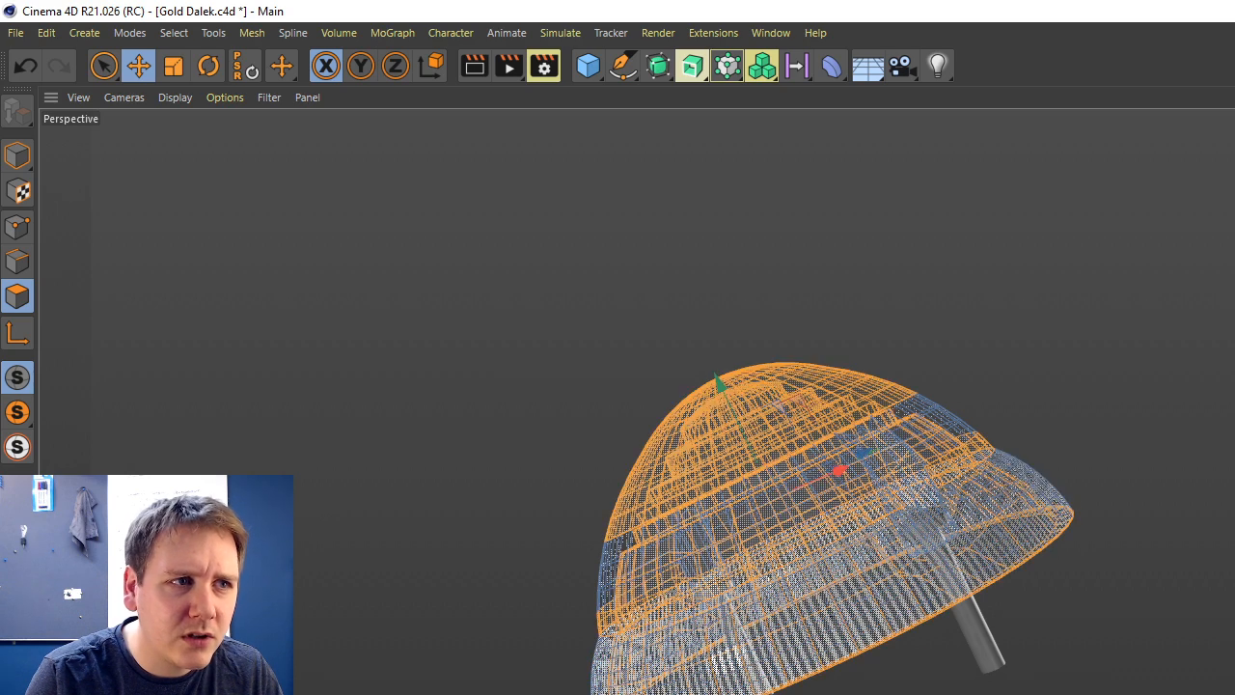
pyautogui.keyDown('alt'); pyautogui.moveTo(820, 463); pyautogui.dragTo(787, 410); pyautogui.keyUp('alt')
pyautogui.press('Down')
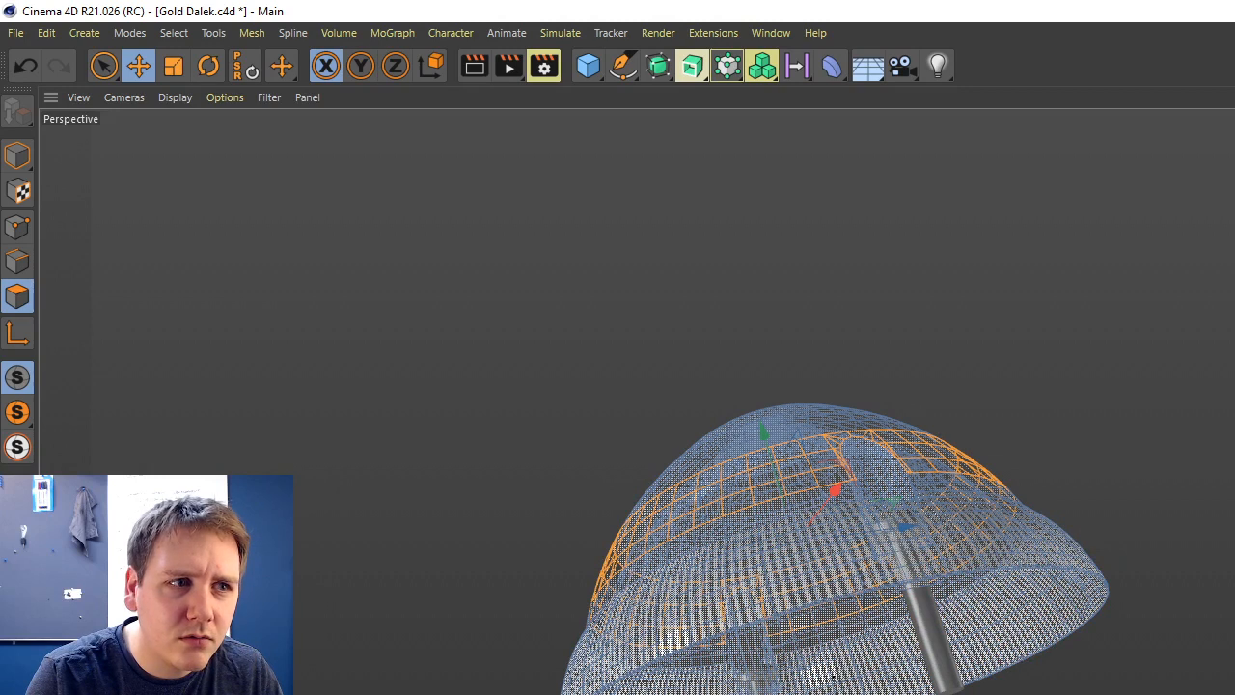
pyautogui.keyDown('alt'); pyautogui.moveTo(704, 463); pyautogui.dragTo(691, 434); pyautogui.keyUp('alt')
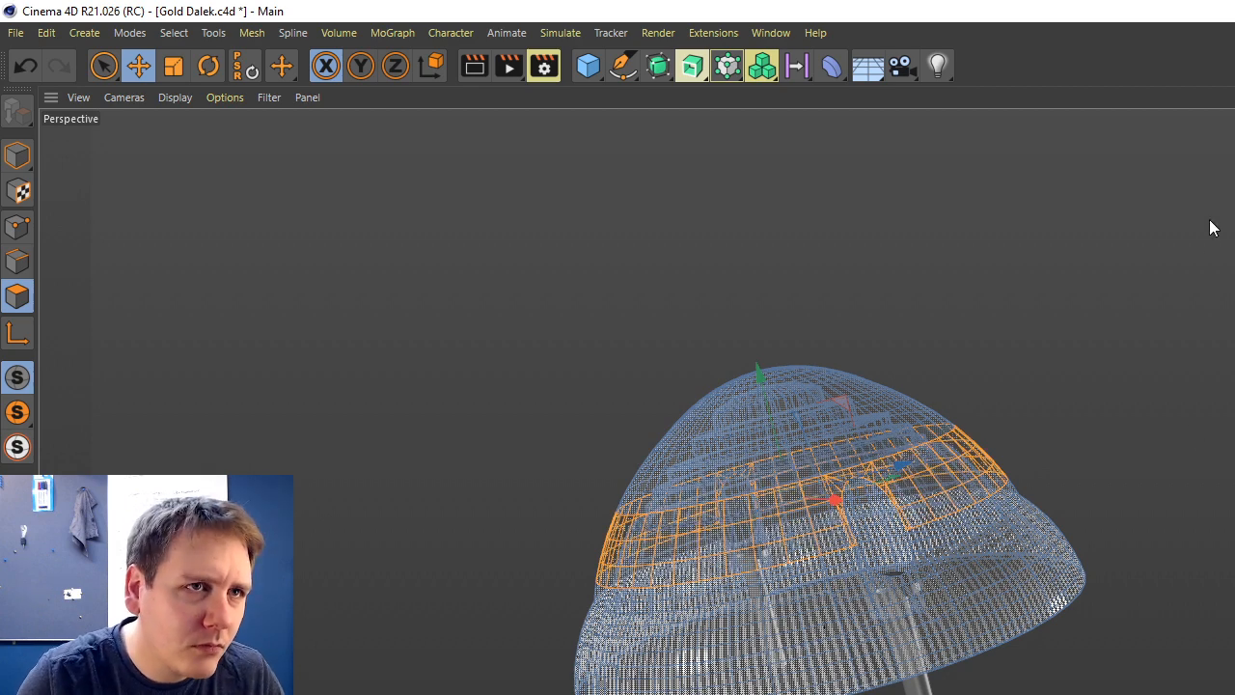
pyautogui.scroll(2, 695, 448)
pyautogui.moveTo(695, 447)
pyautogui.keyDown('alt'); pyautogui.mouseDown()
pyautogui.moveTo(702, 477)
pyautogui.moveTo(695, 447)
pyautogui.mouseUp(); pyautogui.keyUp('alt')
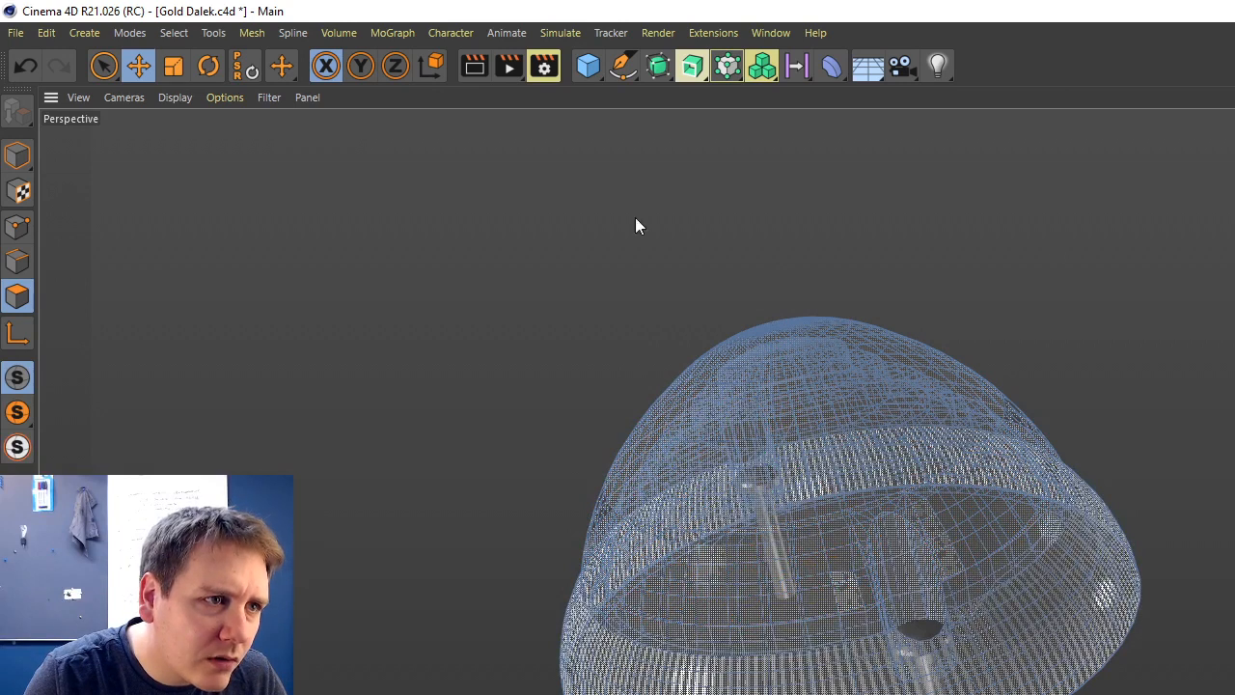
pyautogui.click(17, 155)
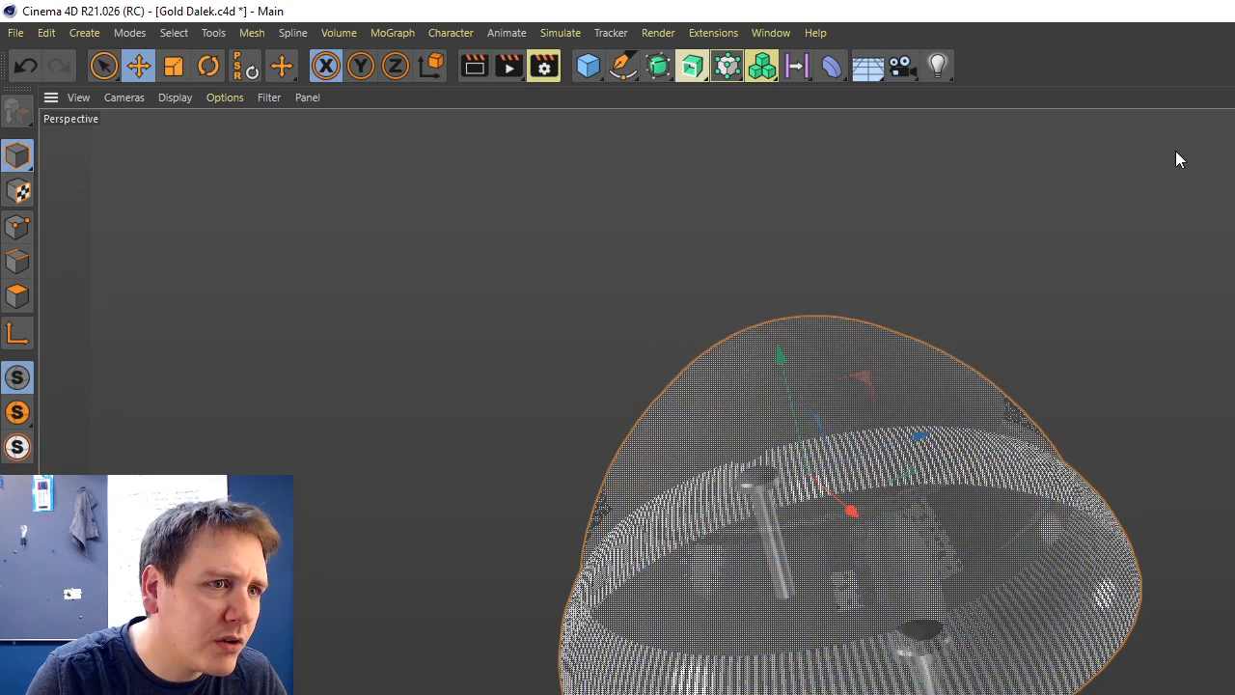
# Select the light cover's rim and dome polygons without the two cylindrical recesses, and clear the selection.
pyautogui.keyDown('alt'); pyautogui.moveTo(689, 444); pyautogui.dragTo(693, 448); pyautogui.keyUp('alt')
pyautogui.keyDown('alt'); pyautogui.moveTo(694, 448); pyautogui.dragTo(658, 437, button='middle'); pyautogui.keyUp('alt')
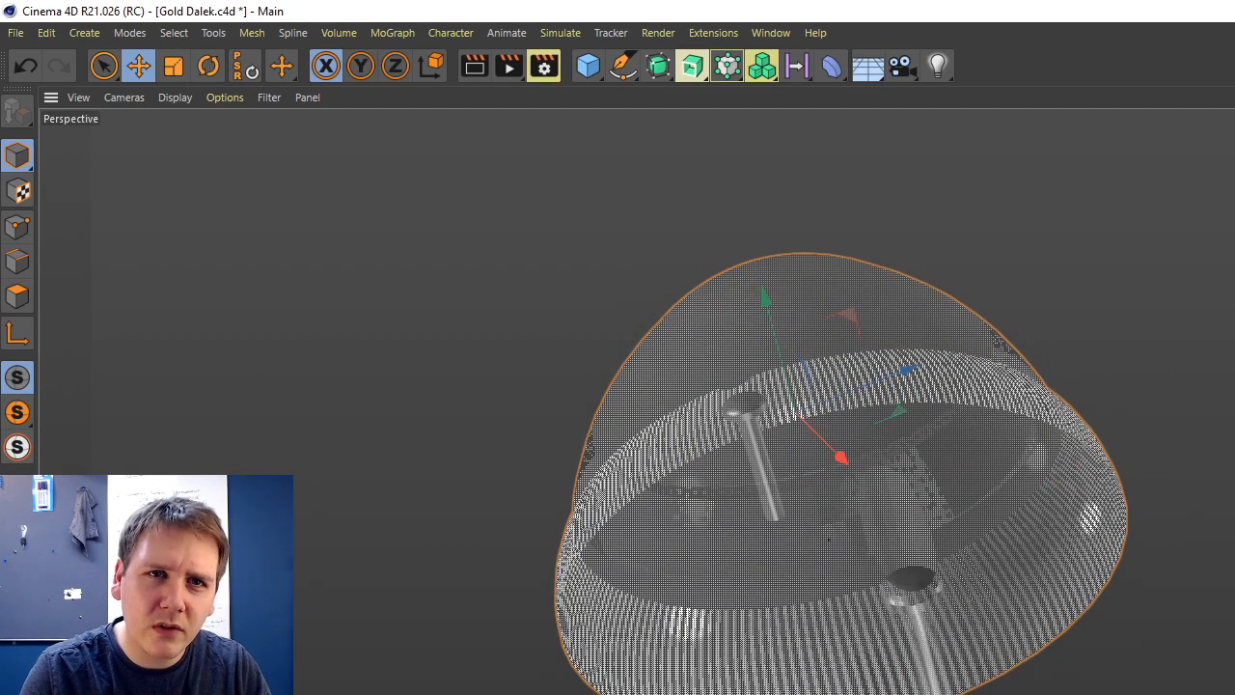
pyautogui.press('Return')
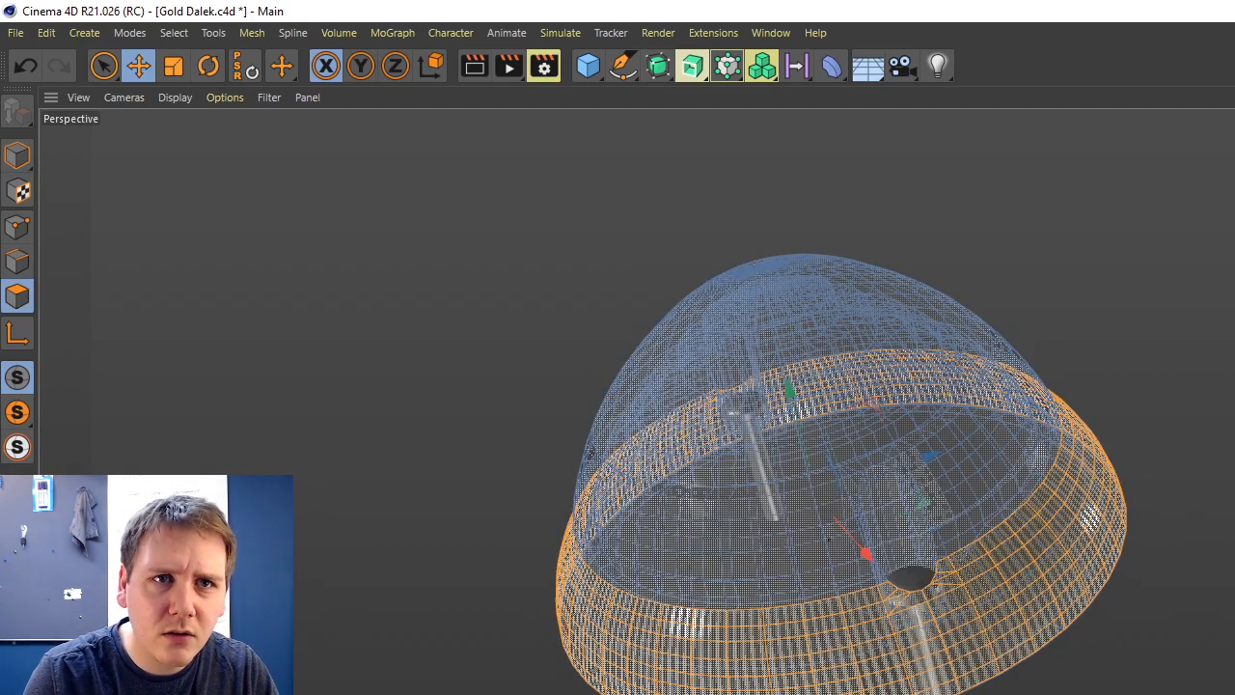
pyautogui.hotkey('ctrl', 'shift', 'i')
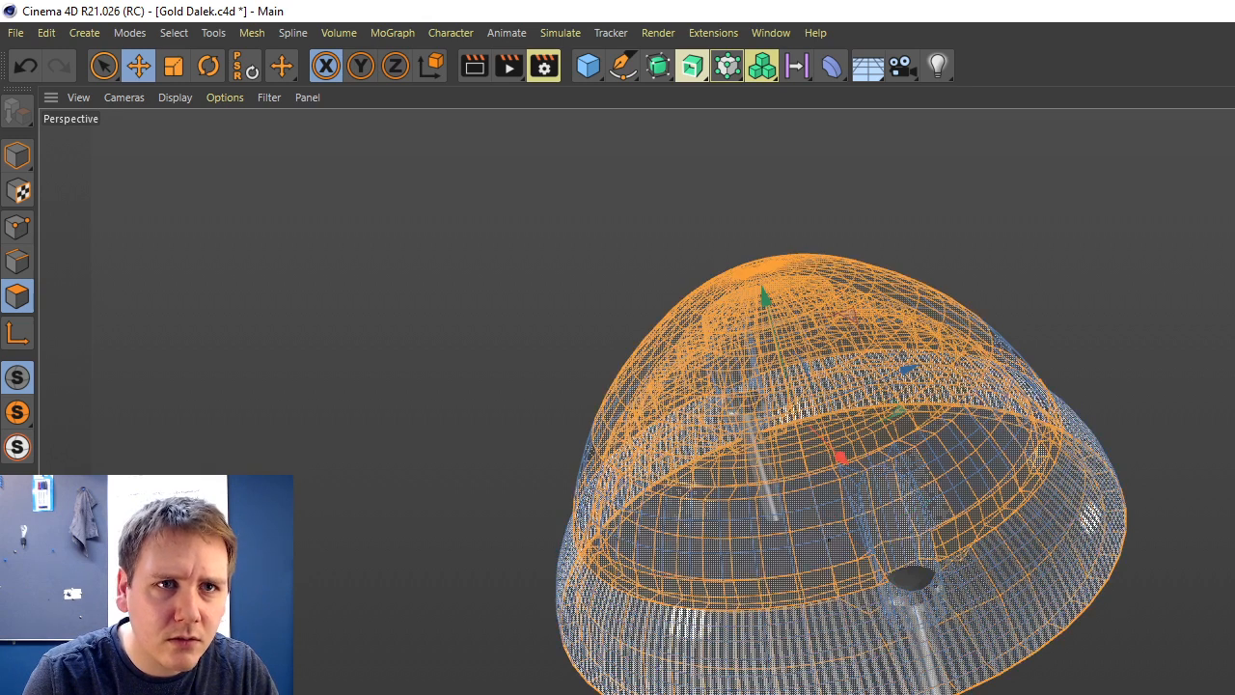
pyautogui.hotkey('ctrl', 'shift', 'i')
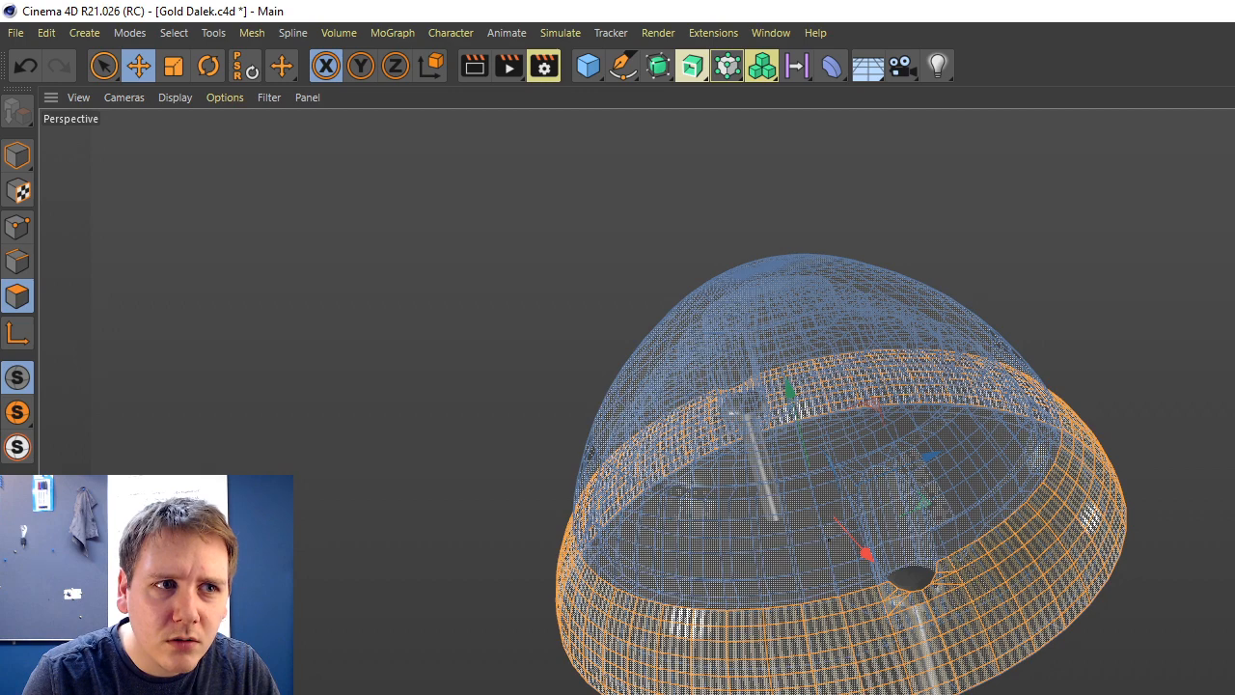
pyautogui.hotkey('ctrl', 'shift', 'i')
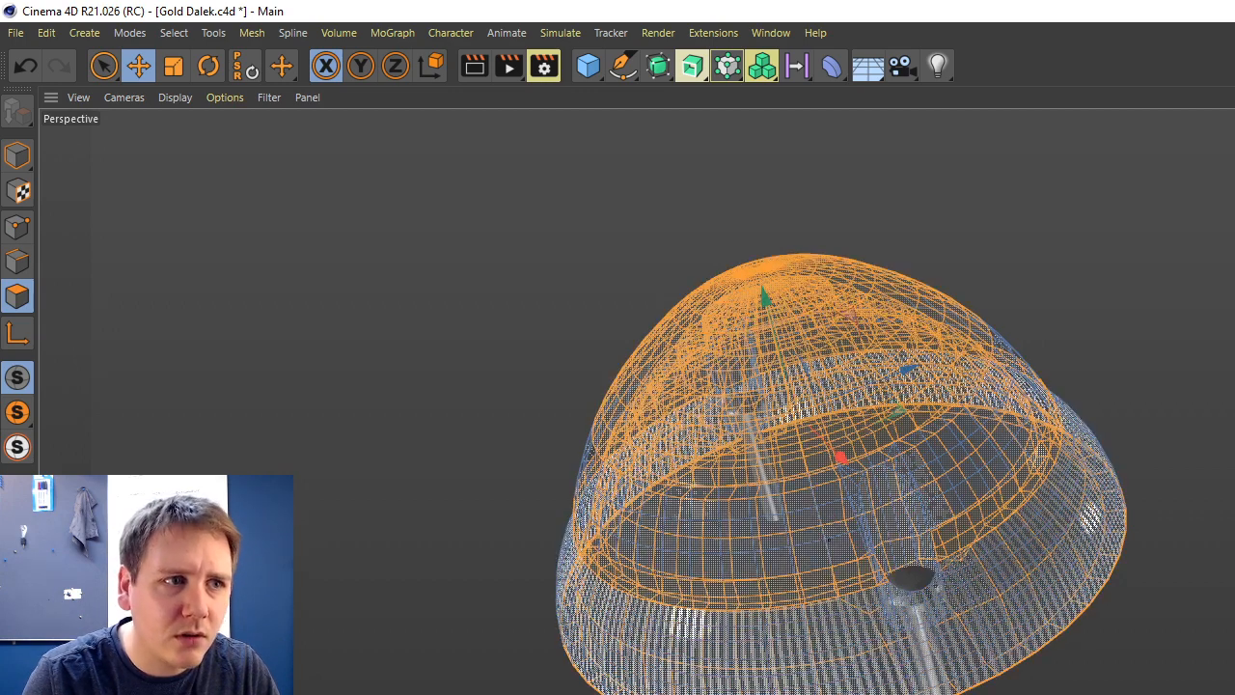
pyautogui.keyDown('alt'); pyautogui.moveTo(694, 386); pyautogui.dragTo(694, 448); pyautogui.keyUp('alt')
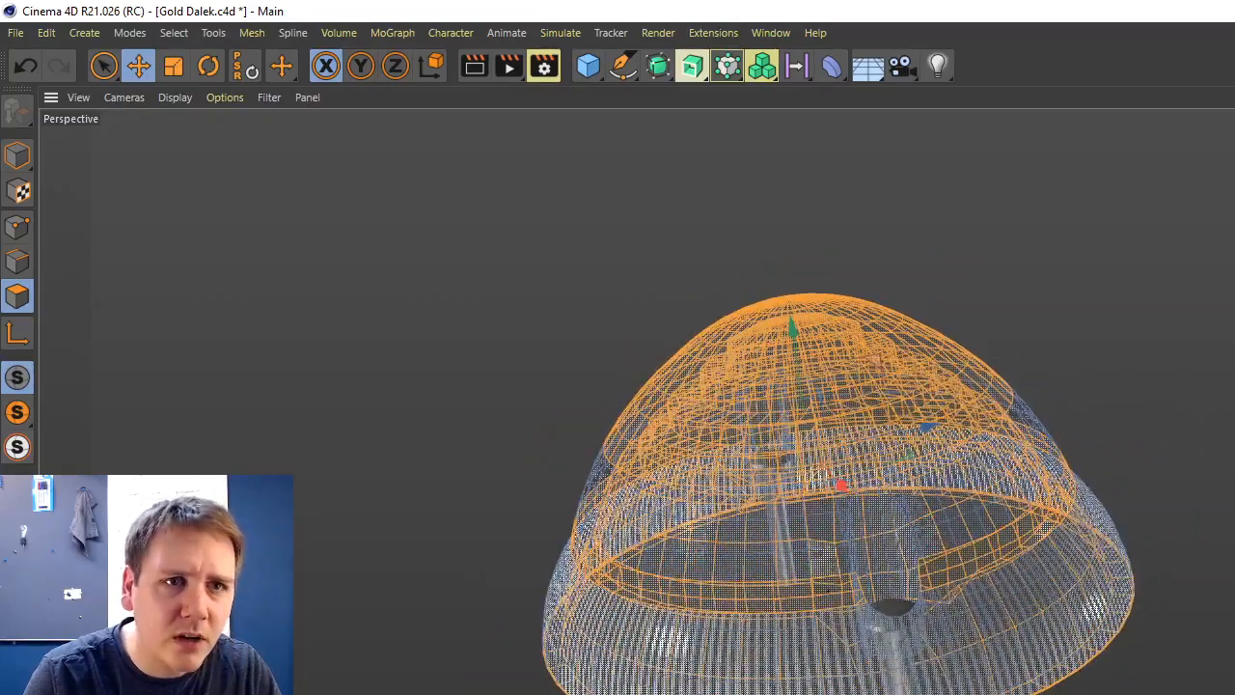
pyautogui.scroll(-2, 693, 449)
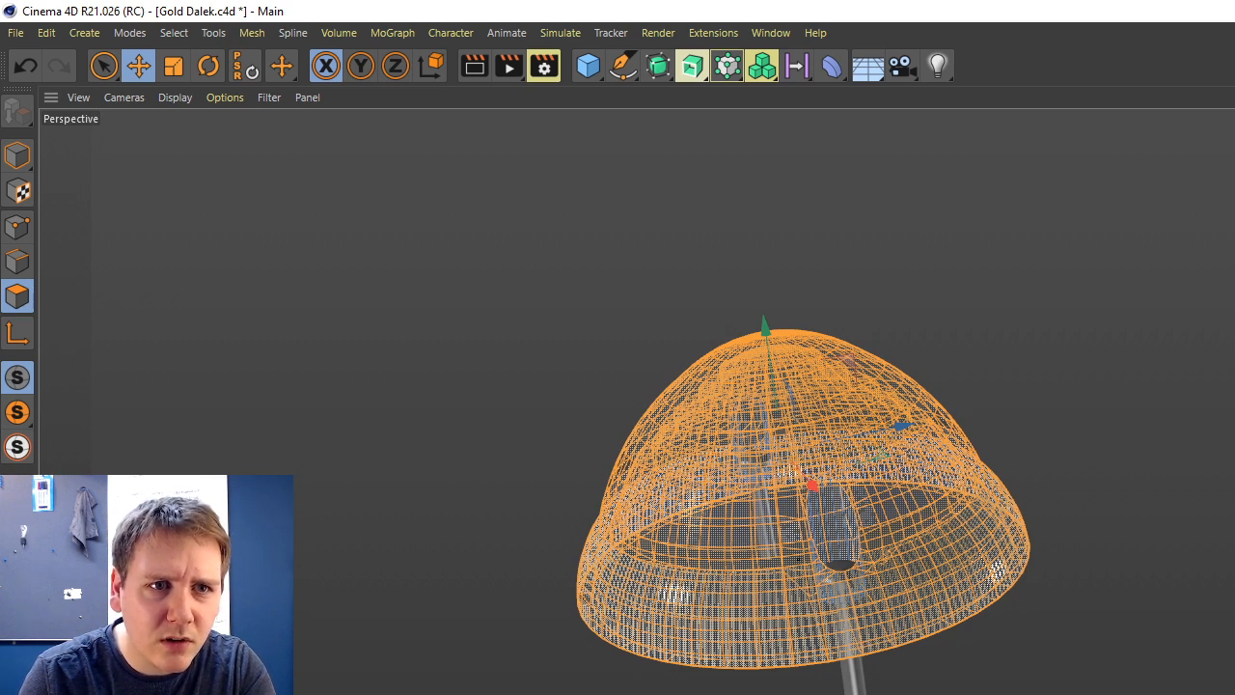
pyautogui.click(1098, 425)
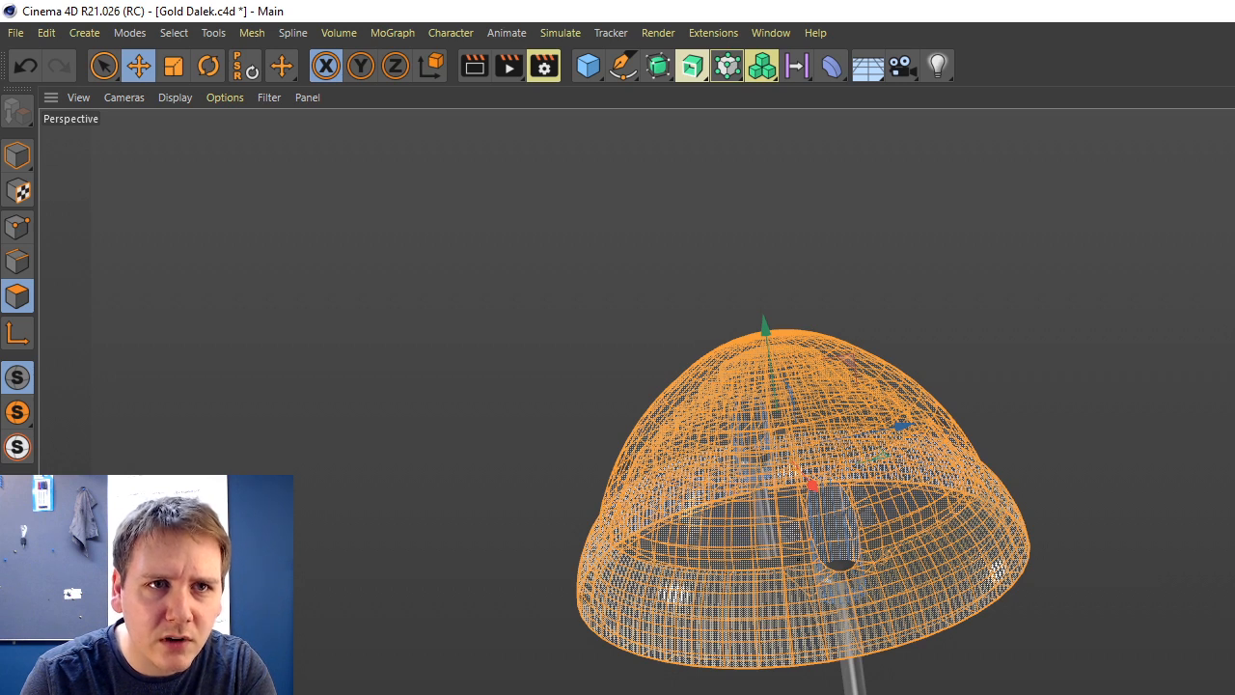
pyautogui.hotkey('ctrl', 'shift', 'a')
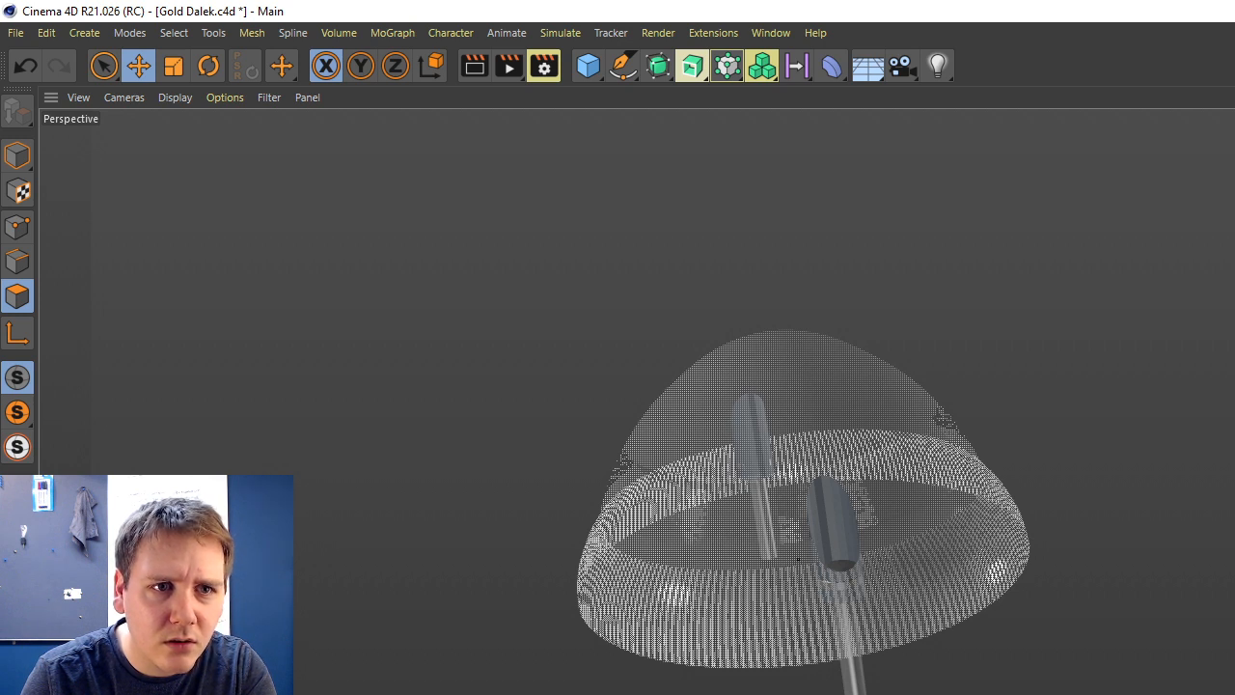
# Undo and redo the latest changes to compare the surface of the two cylindrical recesses.
pyautogui.hotkey('ctrl', 'z')
pyautogui.hotkey('ctrl', 'y')
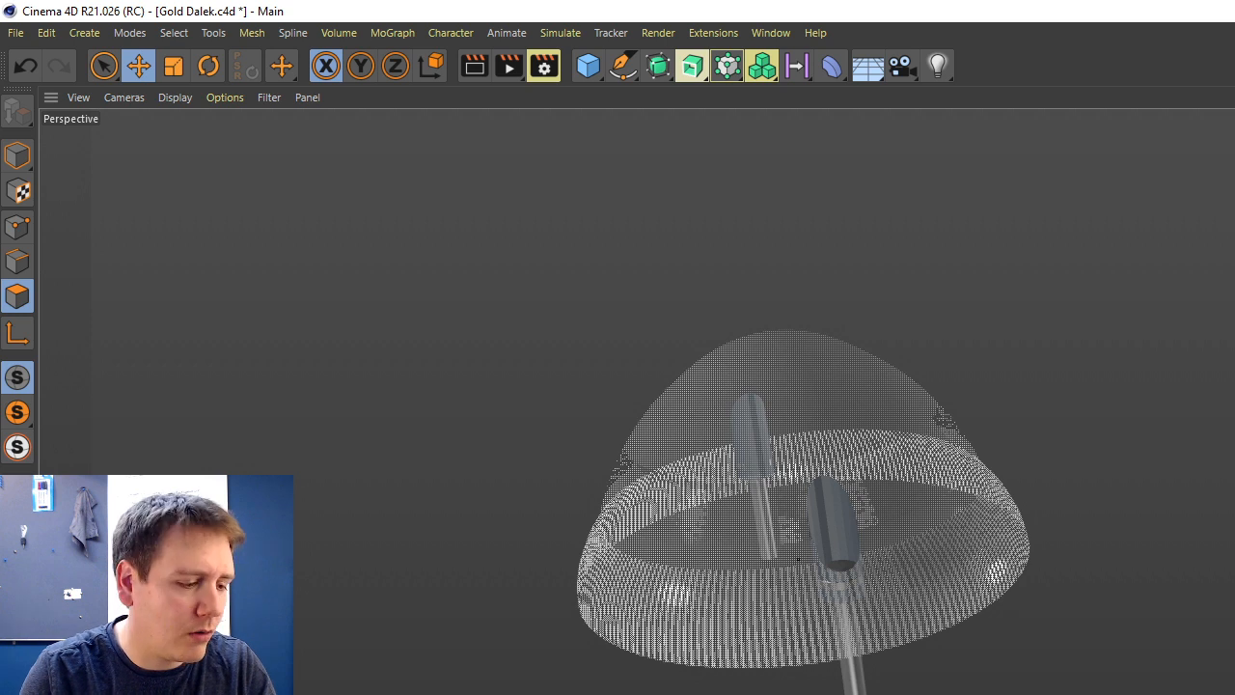
pyautogui.hotkey('ctrl', 'z')
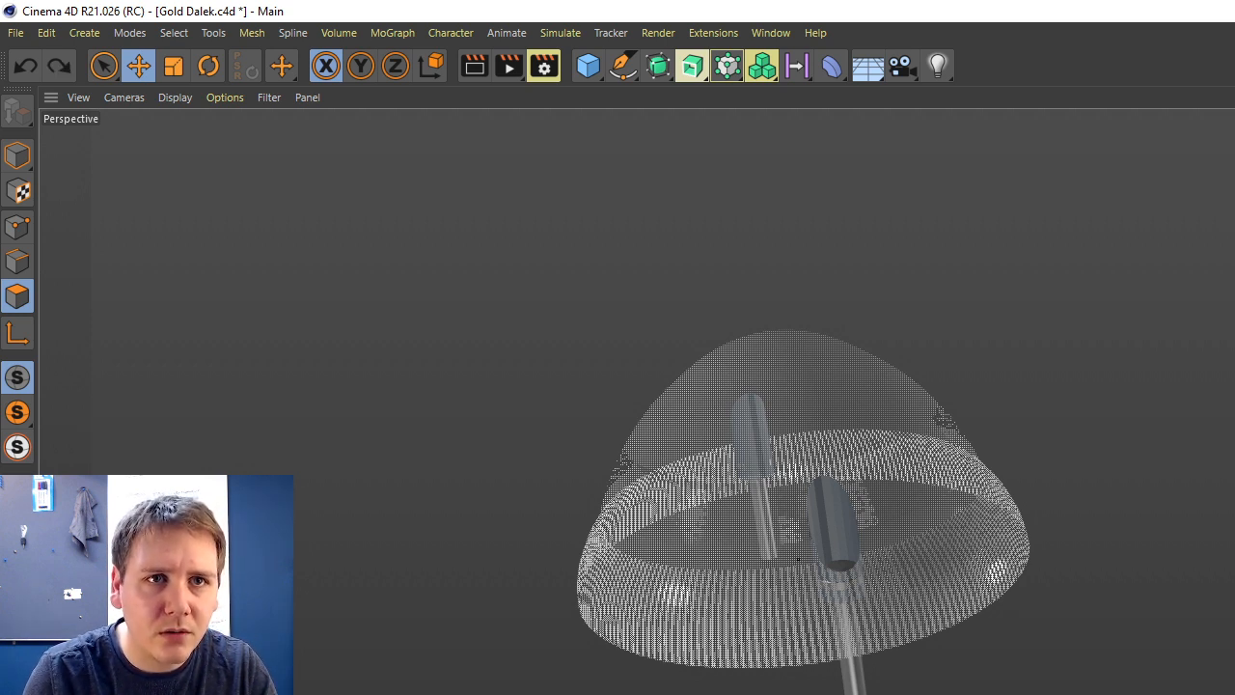
pyautogui.hotkey('ctrl', 'z')
pyautogui.hotkey('ctrl', 'y')
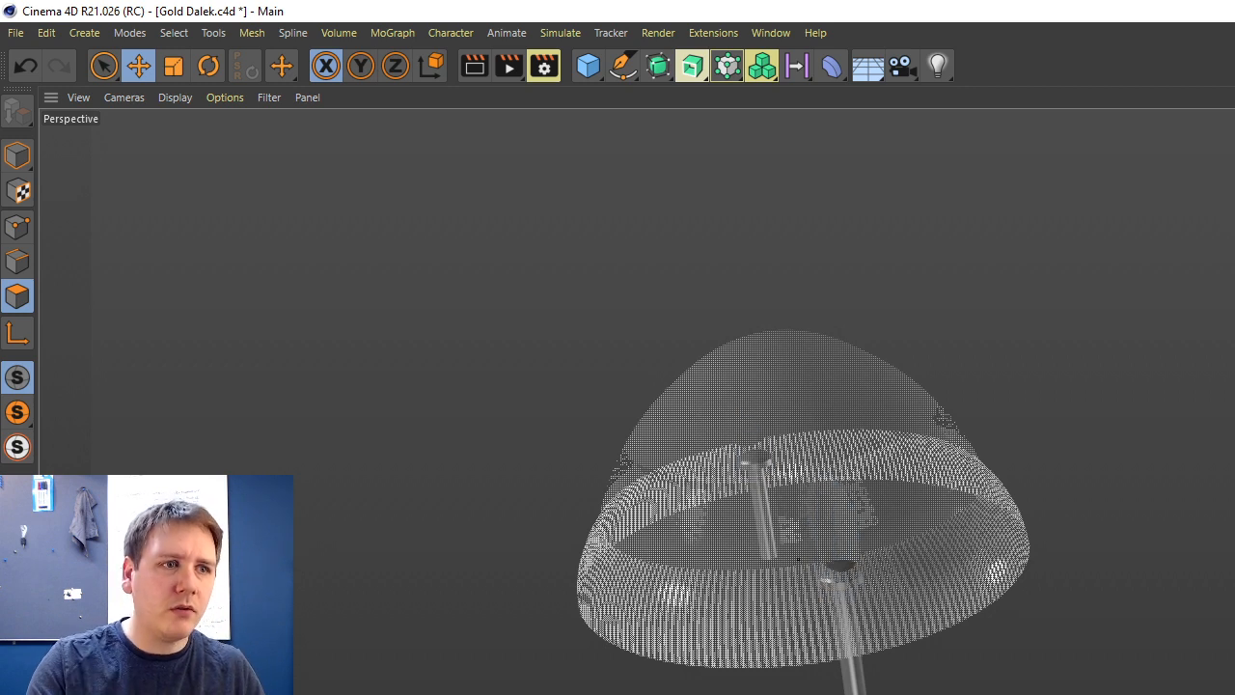
# Inspect the light cover from below, around the cylindrical recess and rod near its rim.
pyautogui.keyDown('alt'); pyautogui.moveTo(753, 463); pyautogui.dragTo(695, 449); pyautogui.keyUp('alt')
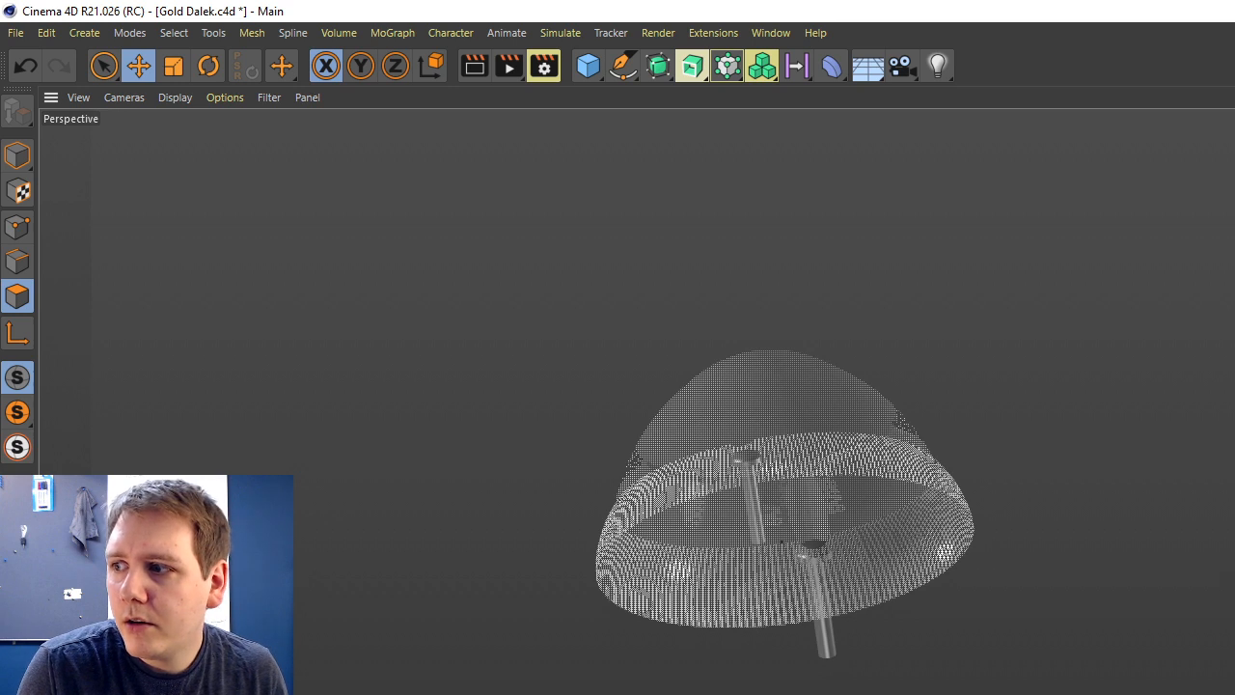
pyautogui.keyDown('alt'); pyautogui.moveTo(701, 519); pyautogui.dragTo(1009, 468); pyautogui.keyUp('alt')
pyautogui.scroll(2, 890, 585)
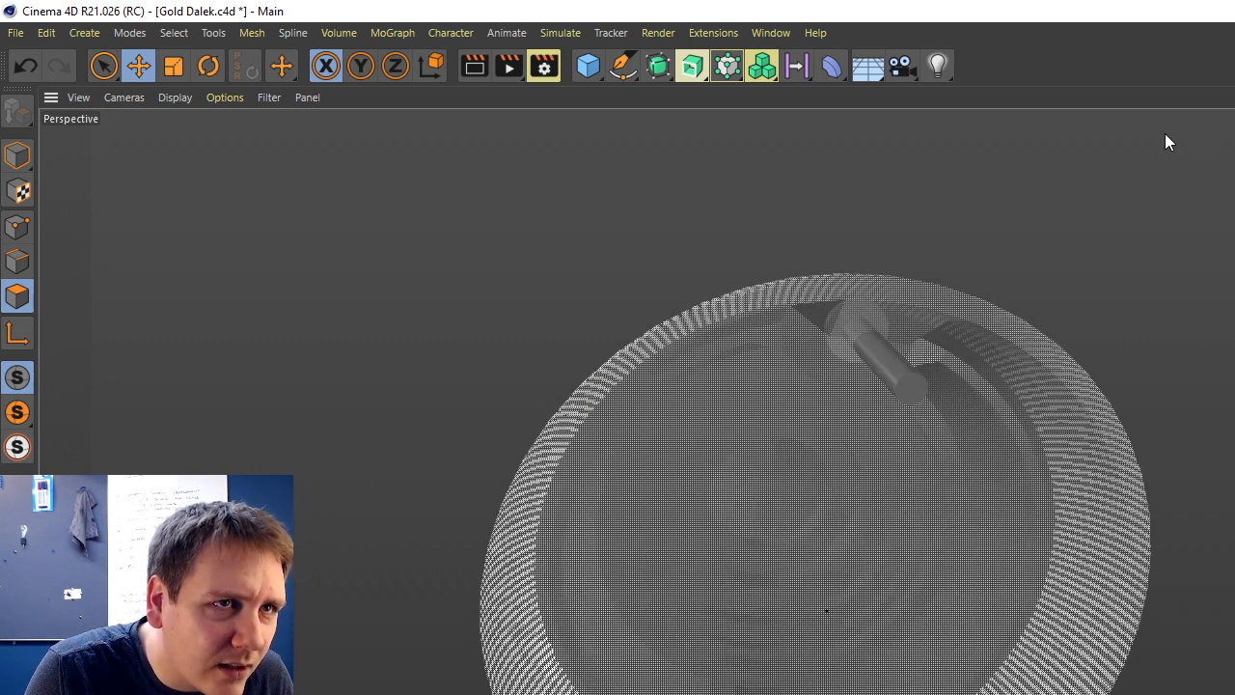
# Select the light cover's rim and dome polygons without the recesses, and start removing the inner surface's central loops from that selection.
pyautogui.keyDown('alt'); pyautogui.moveTo(695, 447); pyautogui.dragTo(696, 447); pyautogui.keyUp('alt')
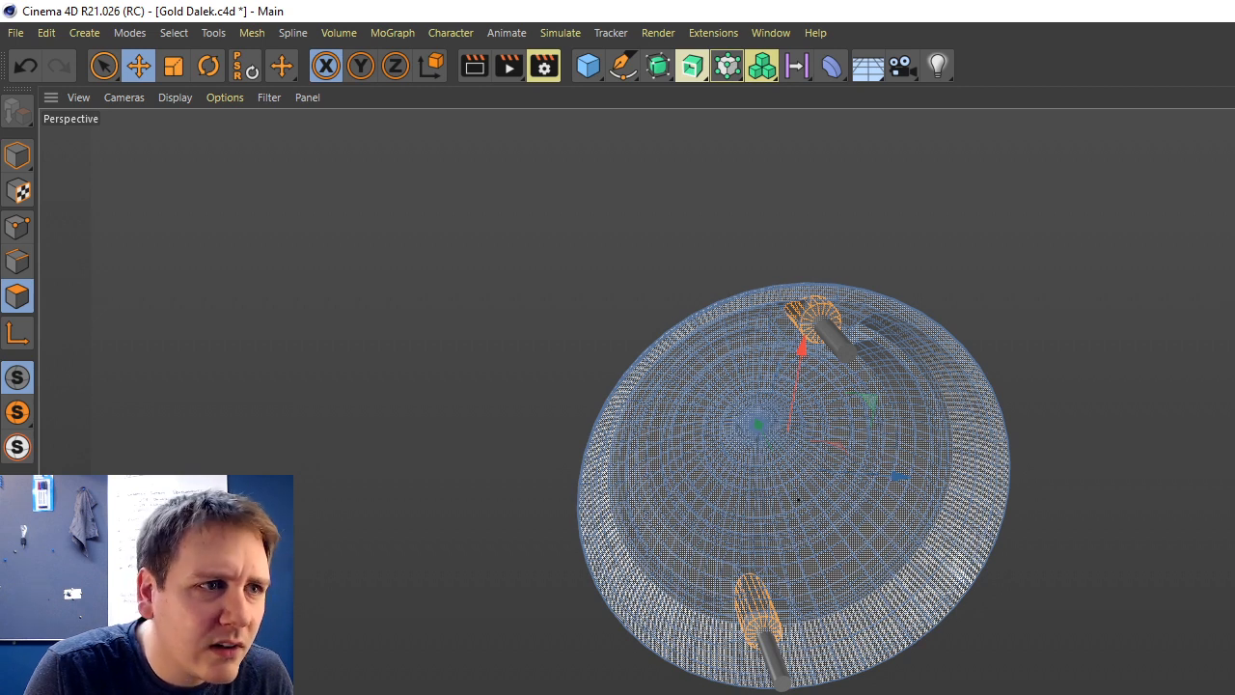
pyautogui.scroll(5, 975, 302)
pyautogui.keyDown('alt'); pyautogui.moveTo(617, 454); pyautogui.dragTo(693, 449); pyautogui.keyUp('alt')
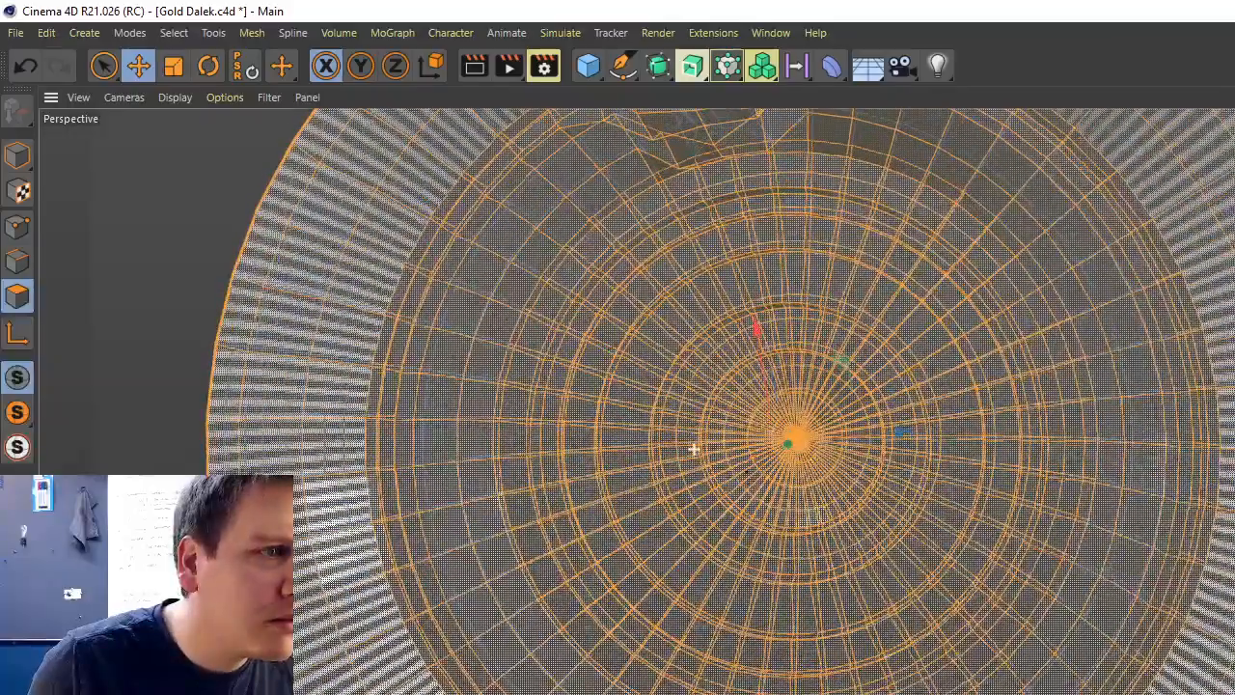
pyautogui.scroll(-3, 789, 321)
pyautogui.scroll(1, 676, 279)
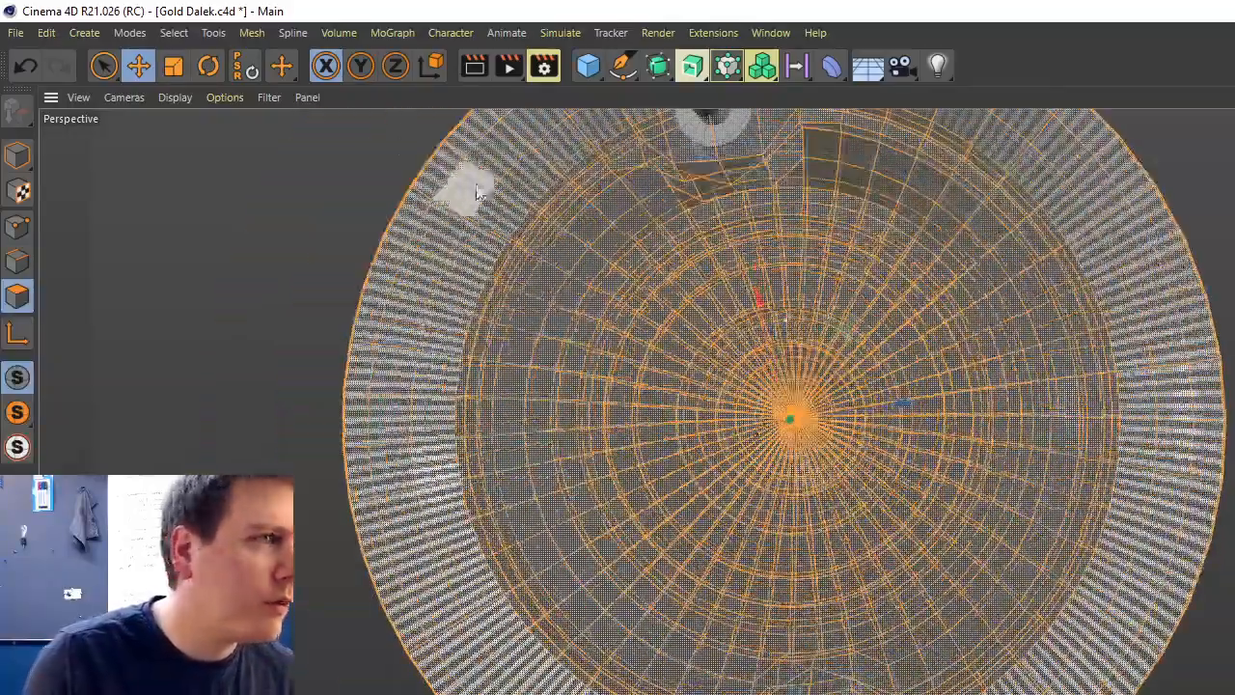
pyautogui.press('9')
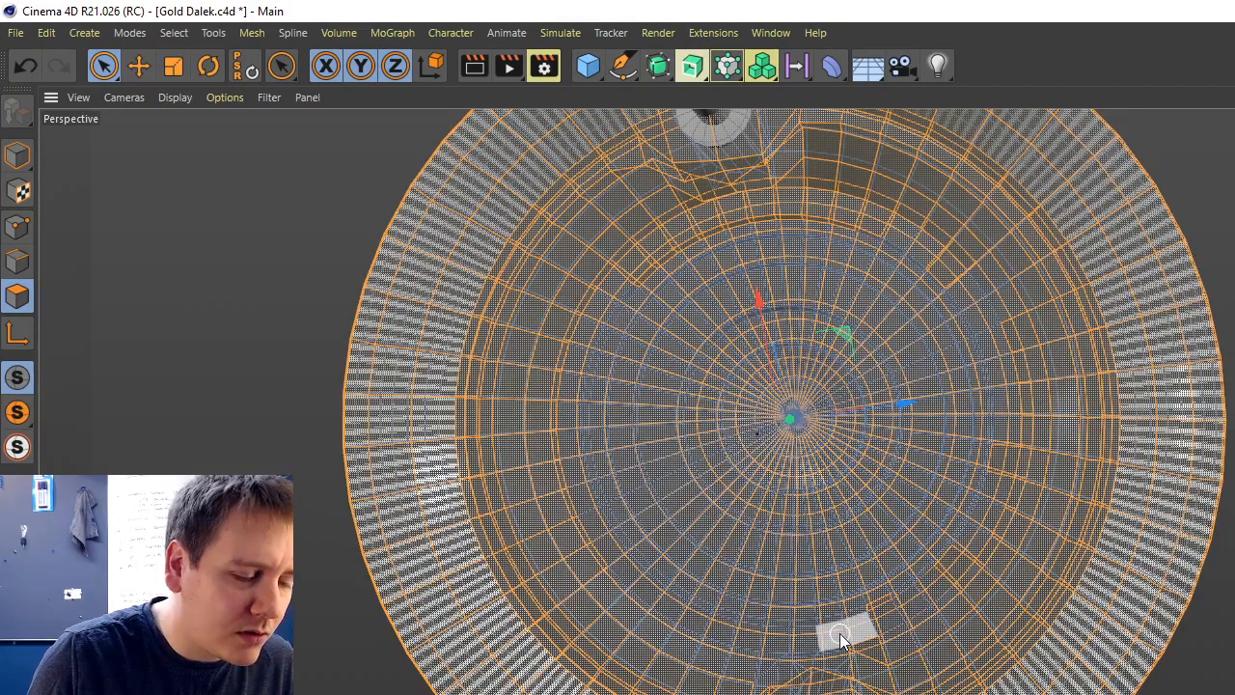
pyautogui.press('k')
pyautogui.press('j')
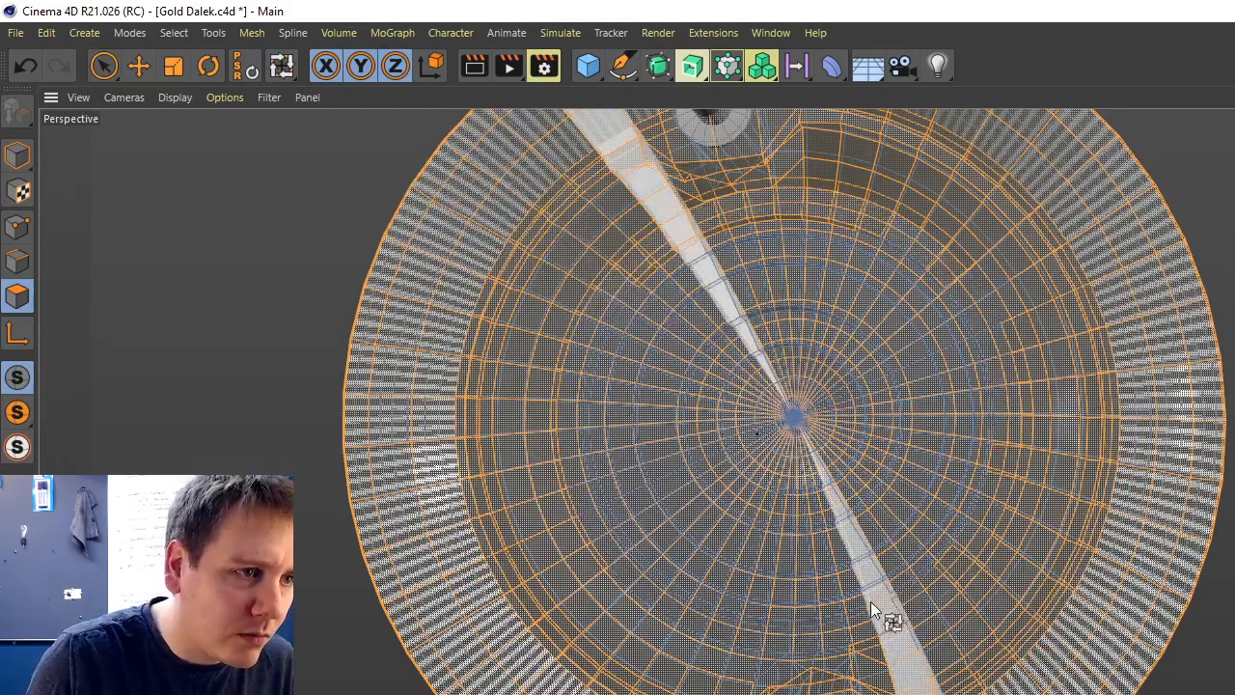
pyautogui.click(867, 604)
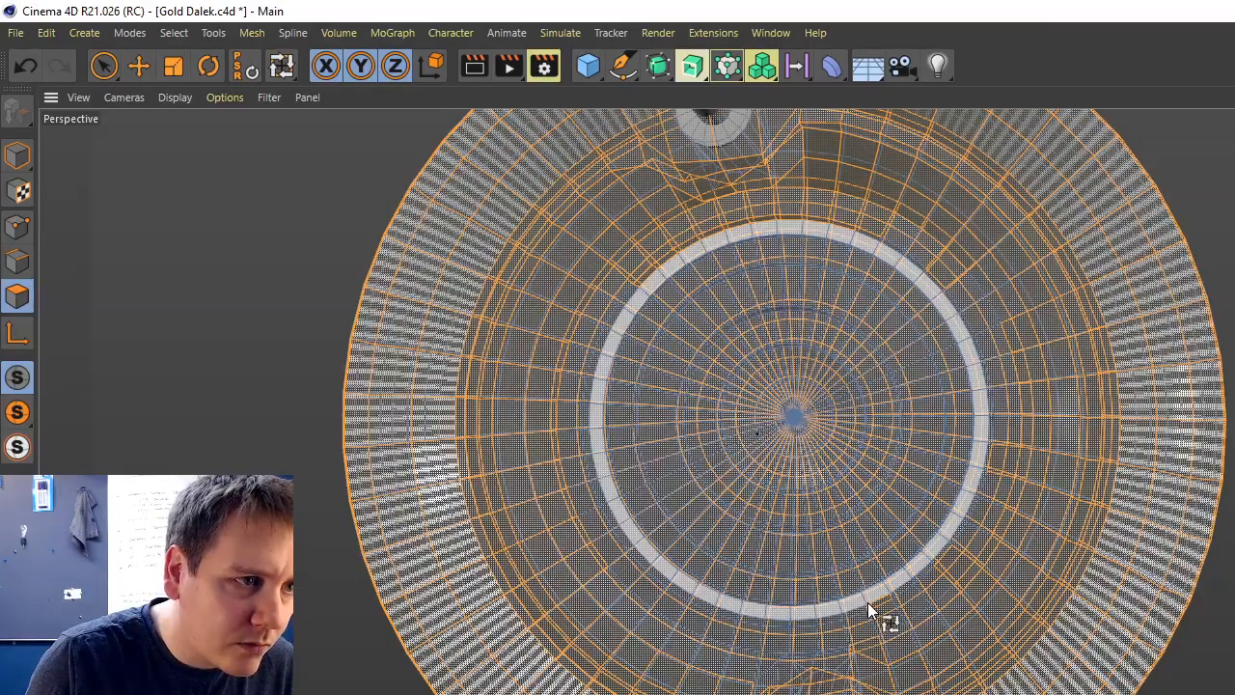
# Remove the remaining inner-surface polygon loops from the selection, keeping only the light cover's outer dome and rim selected.
pyautogui.keyDown('alt'); pyautogui.moveTo(757, 433); pyautogui.dragTo(697, 489); pyautogui.keyUp('alt')
pyautogui.scroll(5, 748, 448)
pyautogui.click(830, 417)
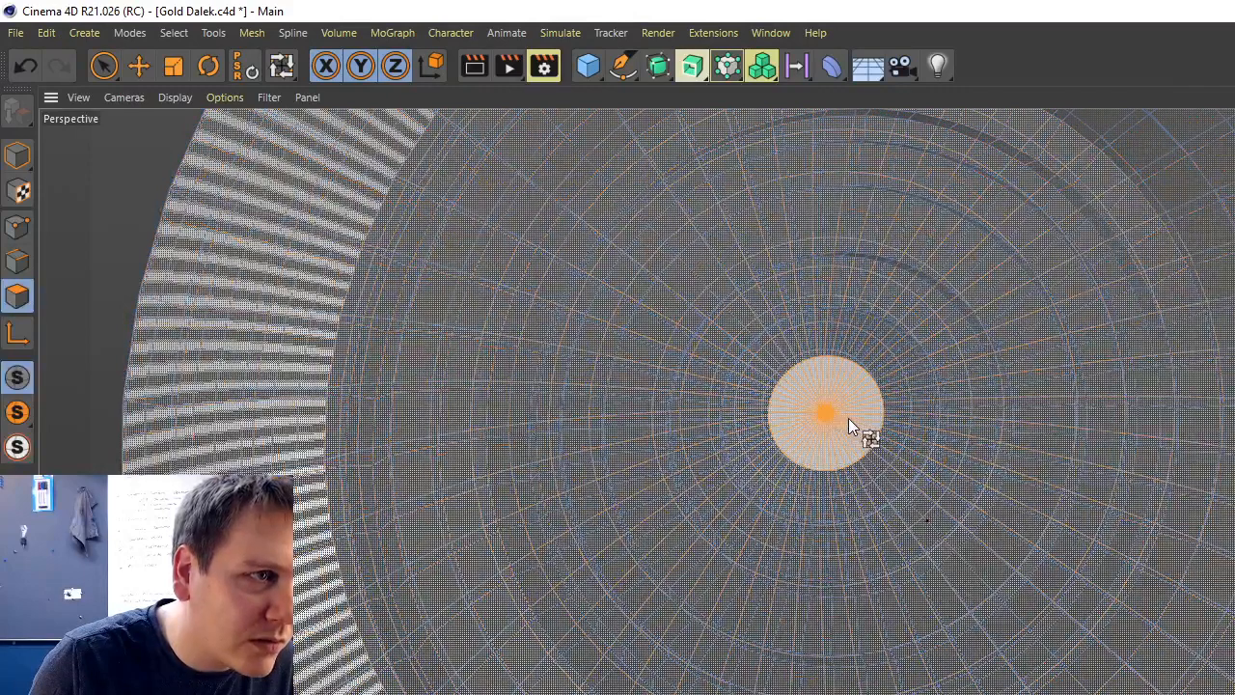
pyautogui.scroll(-3, 853, 425)
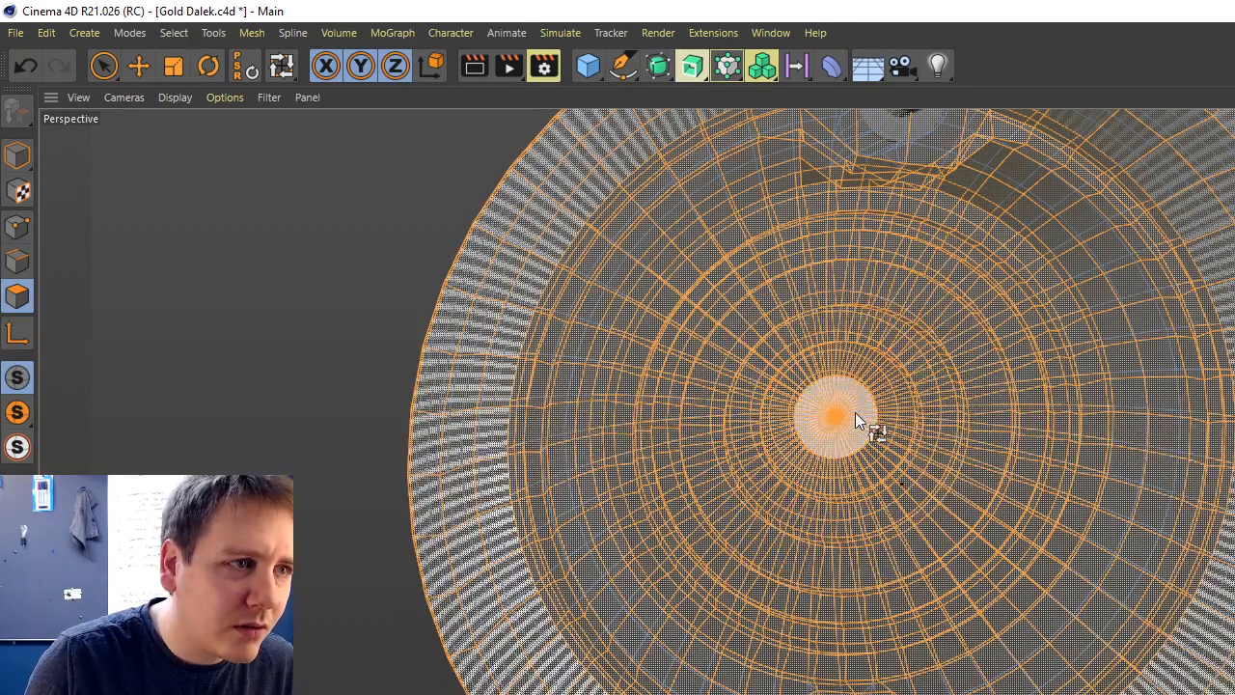
pyautogui.press('Delete')
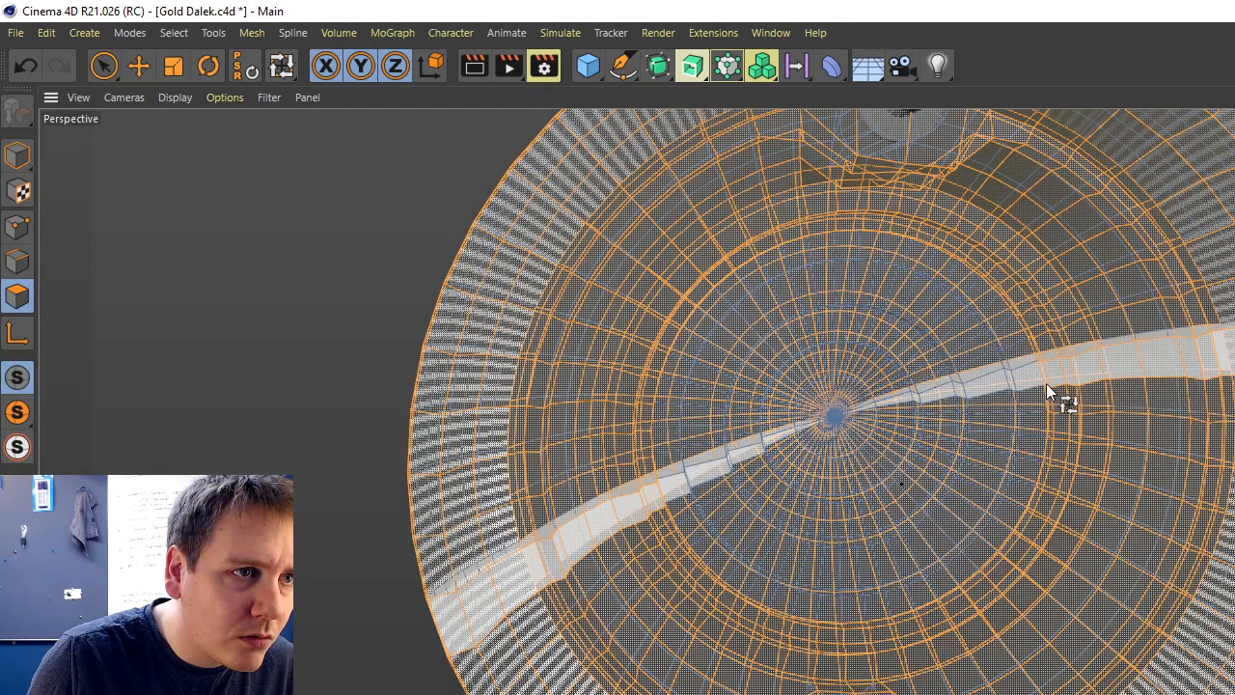
pyautogui.scroll(2, 1040, 384)
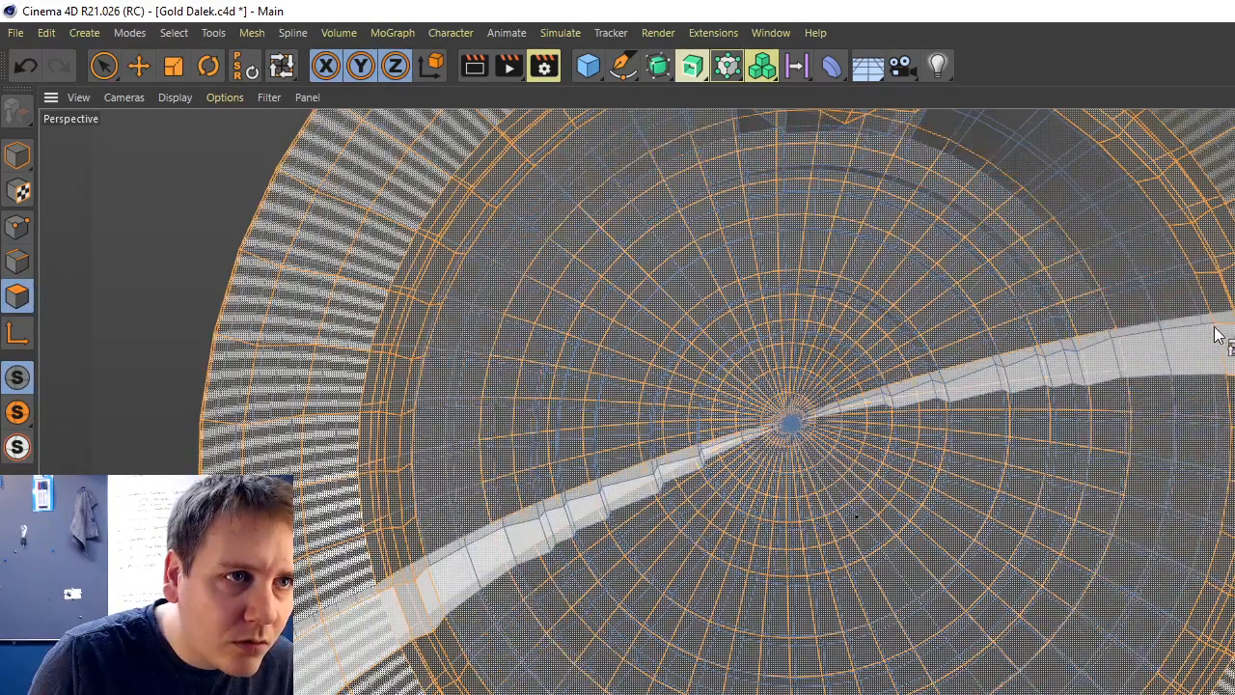
pyautogui.scroll(-2, 855, 516)
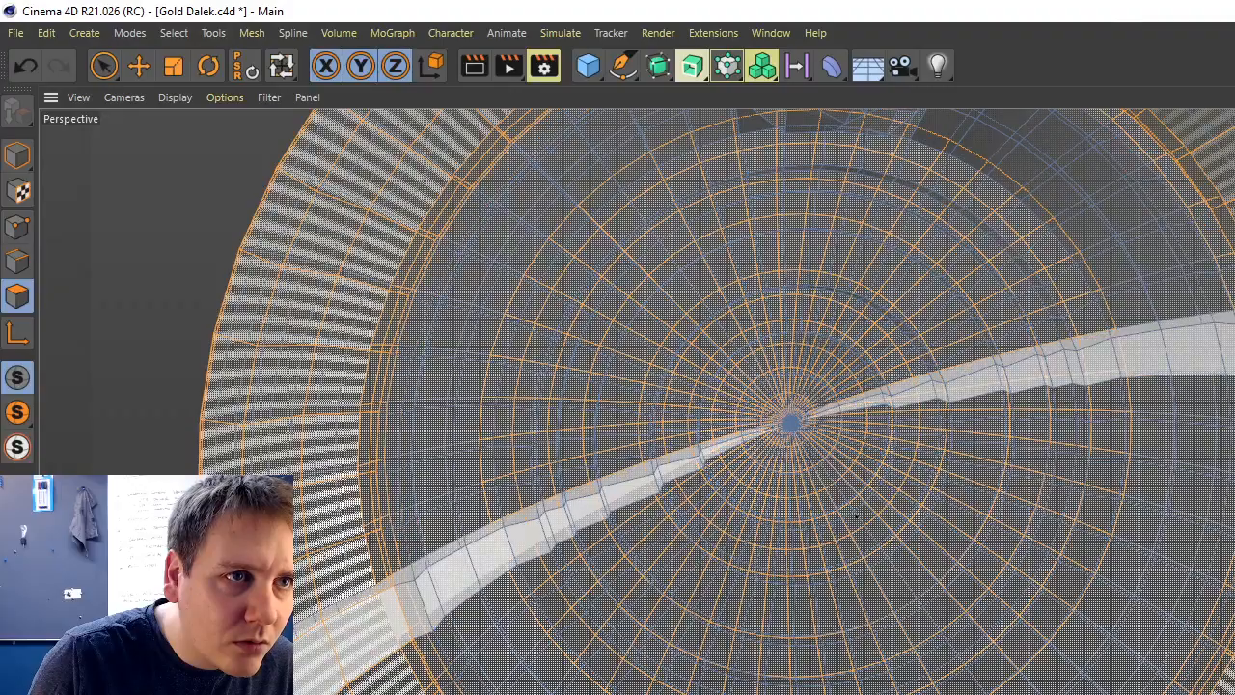
pyautogui.scroll(-3, 849, 627)
pyautogui.scroll(-1, 694, 449)
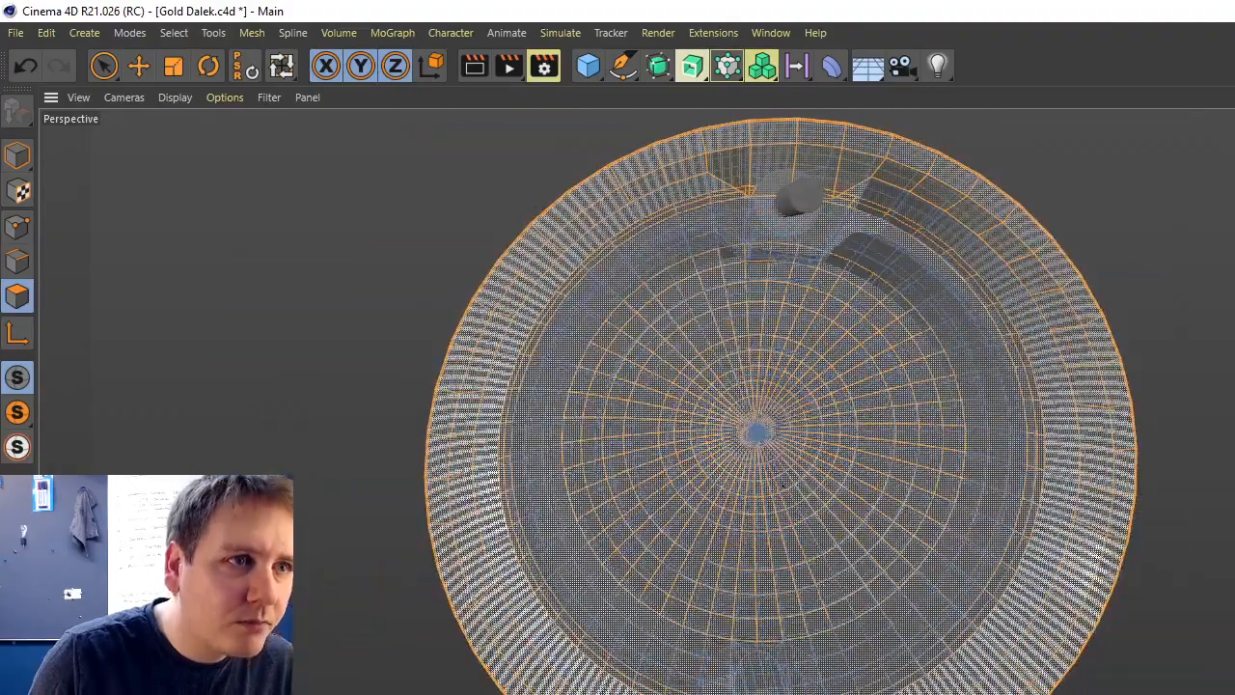
pyautogui.moveTo(695, 448)
pyautogui.keyDown('alt'); pyautogui.mouseDown()
pyautogui.moveTo(812, 529)
pyautogui.moveTo(693, 449)
pyautogui.mouseUp(); pyautogui.keyUp('alt')
pyautogui.scroll(-2, 695, 450)
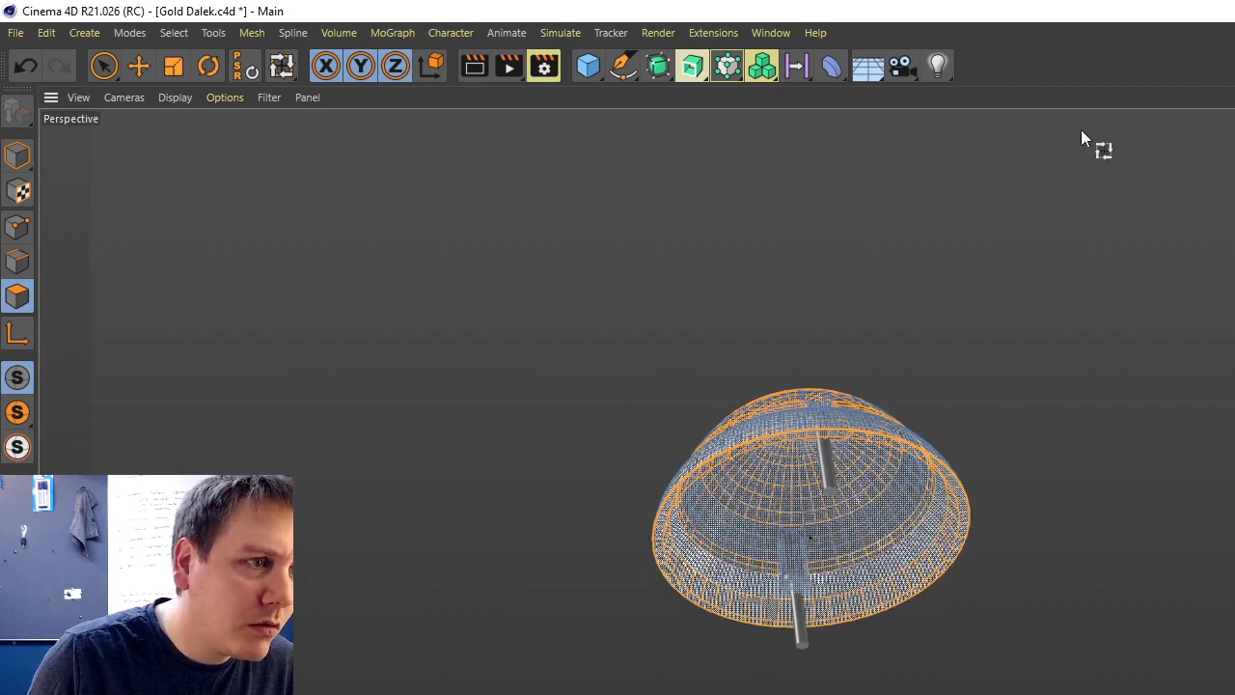
# Store the selected outer dome and rim polygons as the light cover's polygon selection.
pyautogui.click(249, 33)
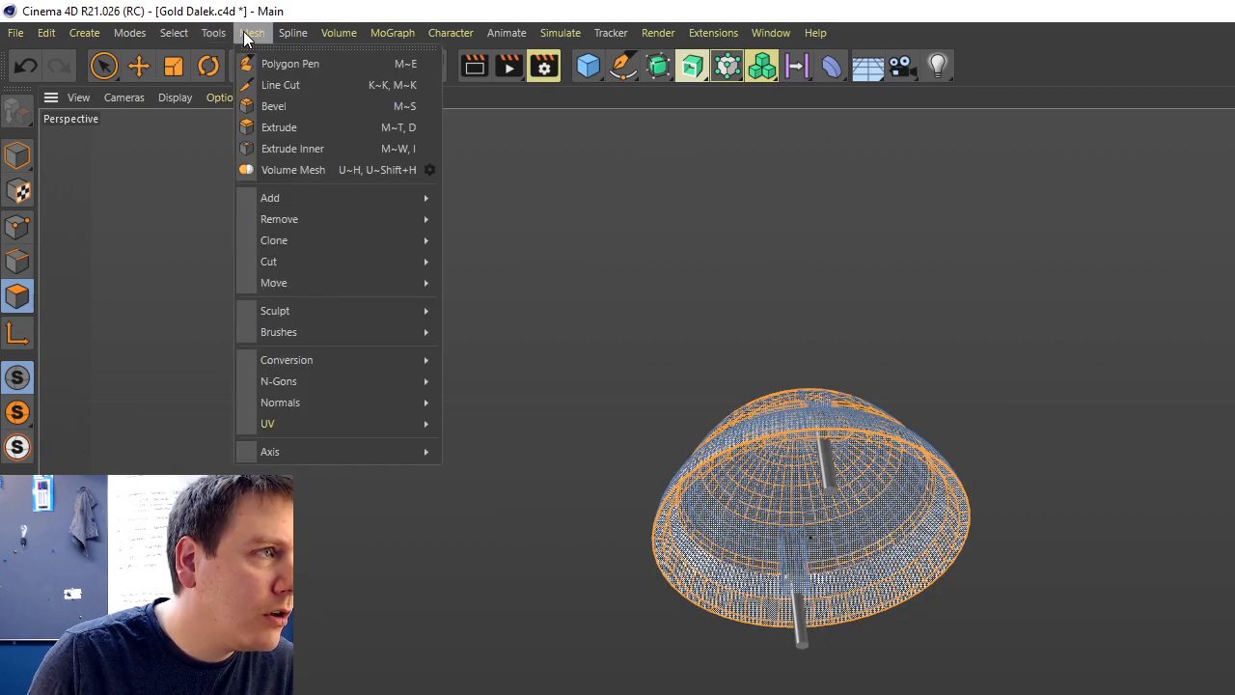
pyautogui.moveTo(174, 33)
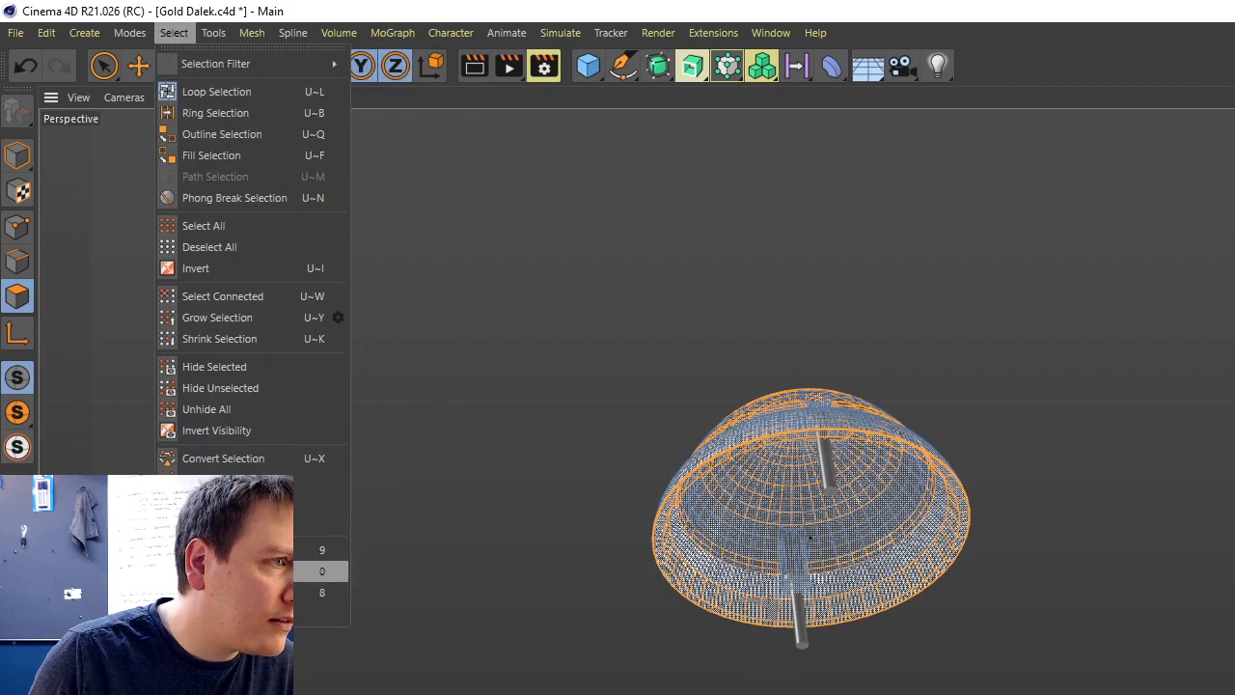
pyautogui.click(221, 480)
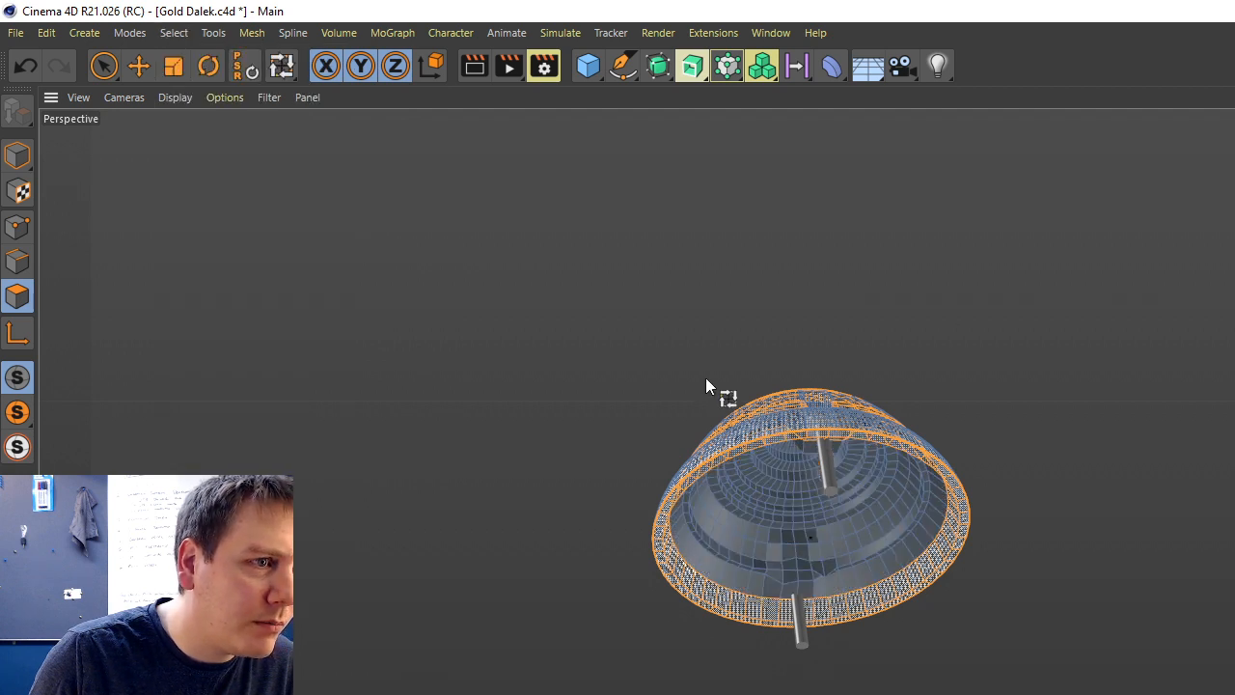
# Clear the selection and select the central cap polygons on the underside of the light cover's inner dome.
pyautogui.keyDown('alt'); pyautogui.moveTo(692, 449); pyautogui.dragTo(694, 448); pyautogui.keyUp('alt')
pyautogui.scroll(5, 693, 448)
pyautogui.scroll(-6, 694, 448)
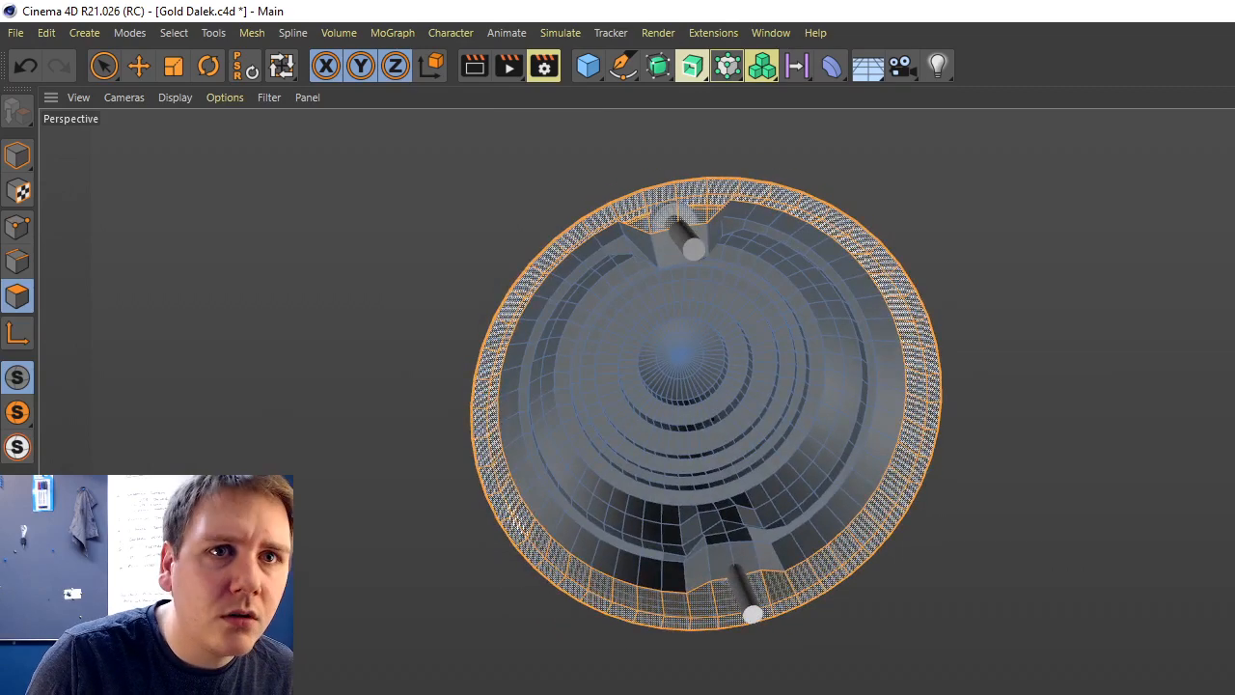
pyautogui.hotkey('ctrl', 'shift', 'a')
pyautogui.scroll(3, 781, 376)
pyautogui.scroll(-1, 781, 376)
pyautogui.click(716, 340)
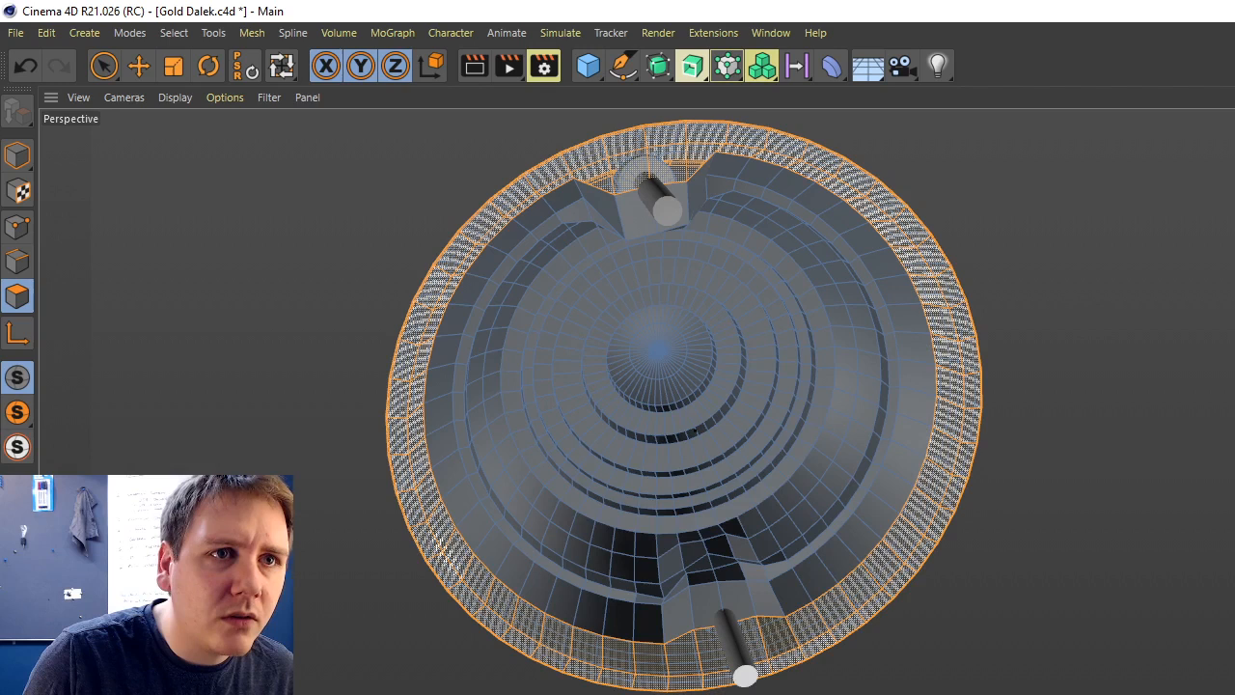
pyautogui.click(670, 344)
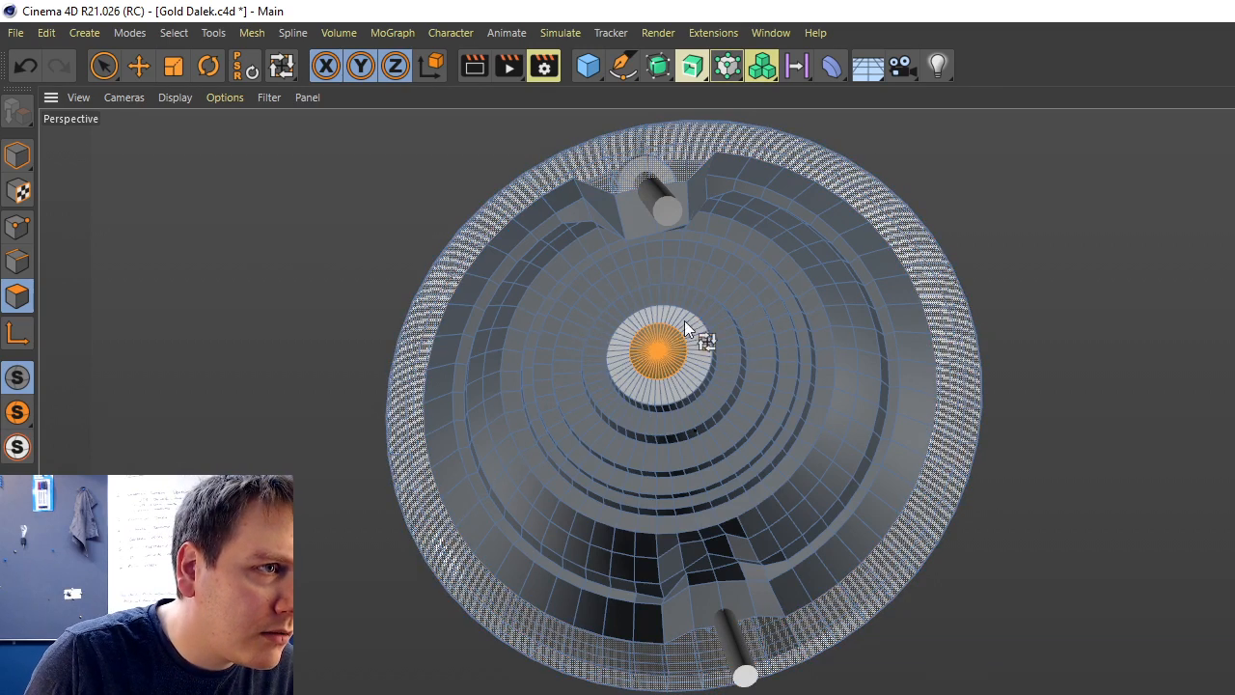
# Grow the selection from the central cap until it covers the light cover's whole inner surface up to the rim.
pyautogui.click(174, 33)
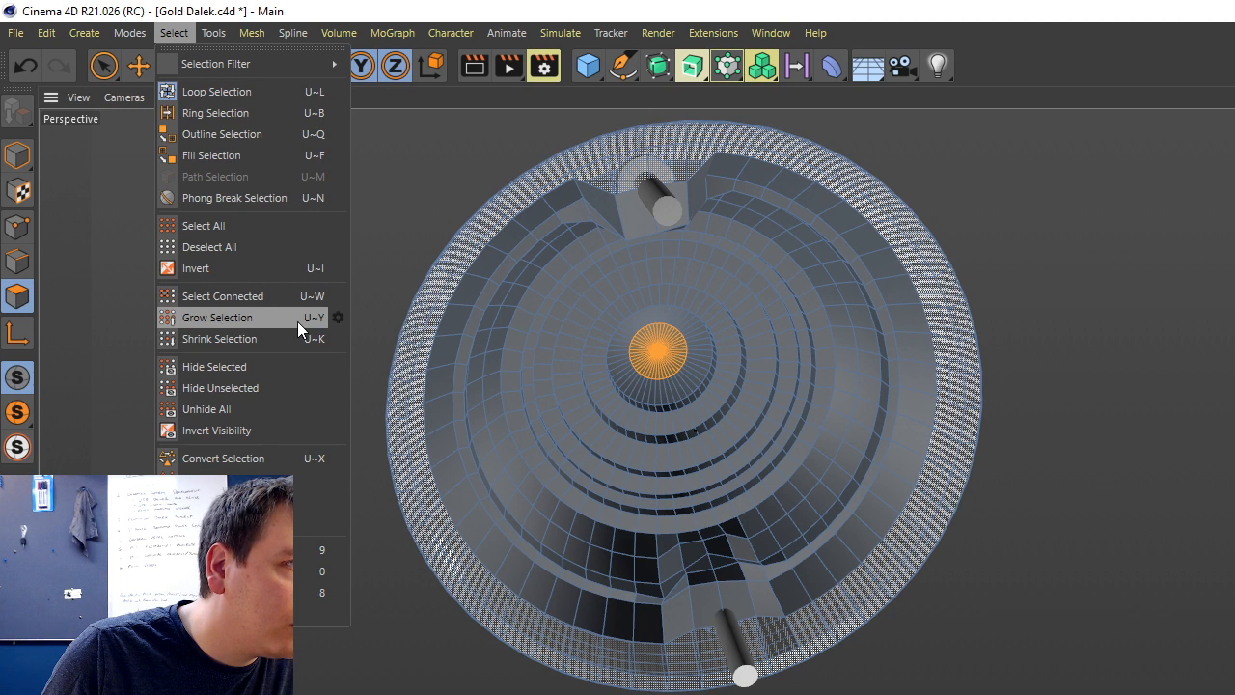
pyautogui.click(246, 319)
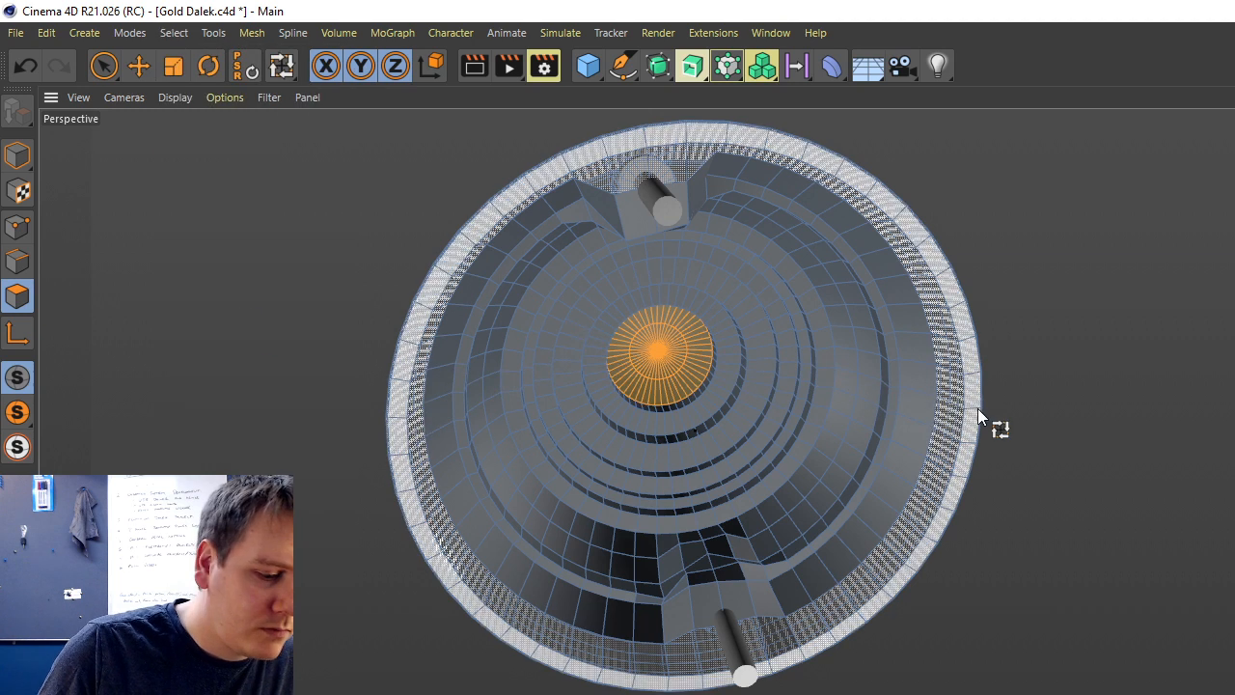
pyautogui.press('u')
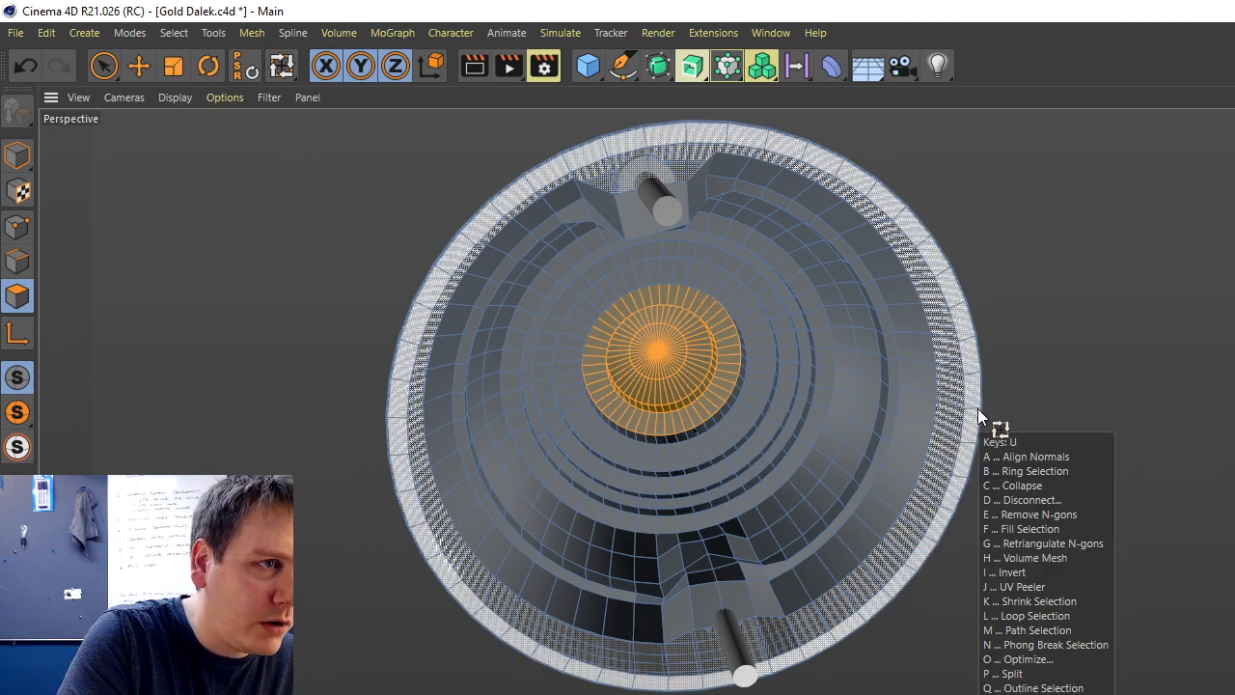
pyautogui.press('y')
pyautogui.press('u')
pyautogui.press('y')
pyautogui.press('u')
pyautogui.press('y')
pyautogui.press('u')
pyautogui.press('y')
pyautogui.press('u')
pyautogui.press('y')
pyautogui.press('u')
pyautogui.press('y')
pyautogui.press('u')
pyautogui.press('y')
pyautogui.press('u')
pyautogui.press('y')
pyautogui.press('u')
pyautogui.press('y')
pyautogui.press('u')
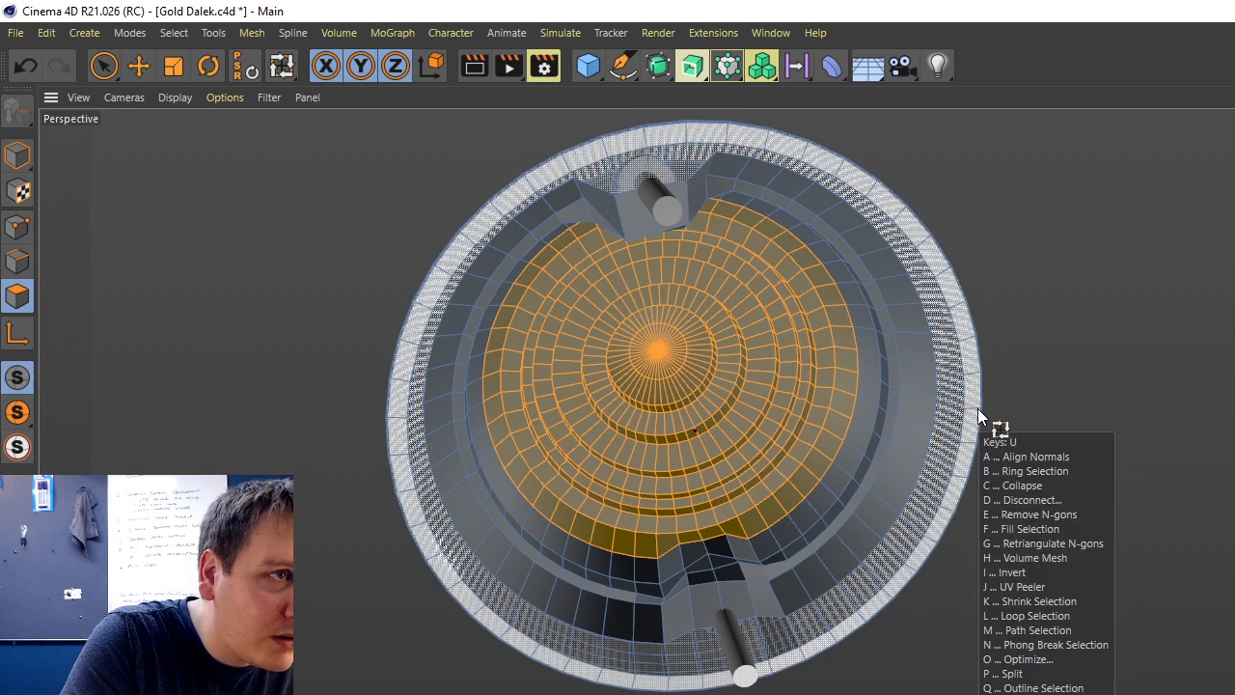
pyautogui.press('y')
pyautogui.press('u')
pyautogui.press('y')
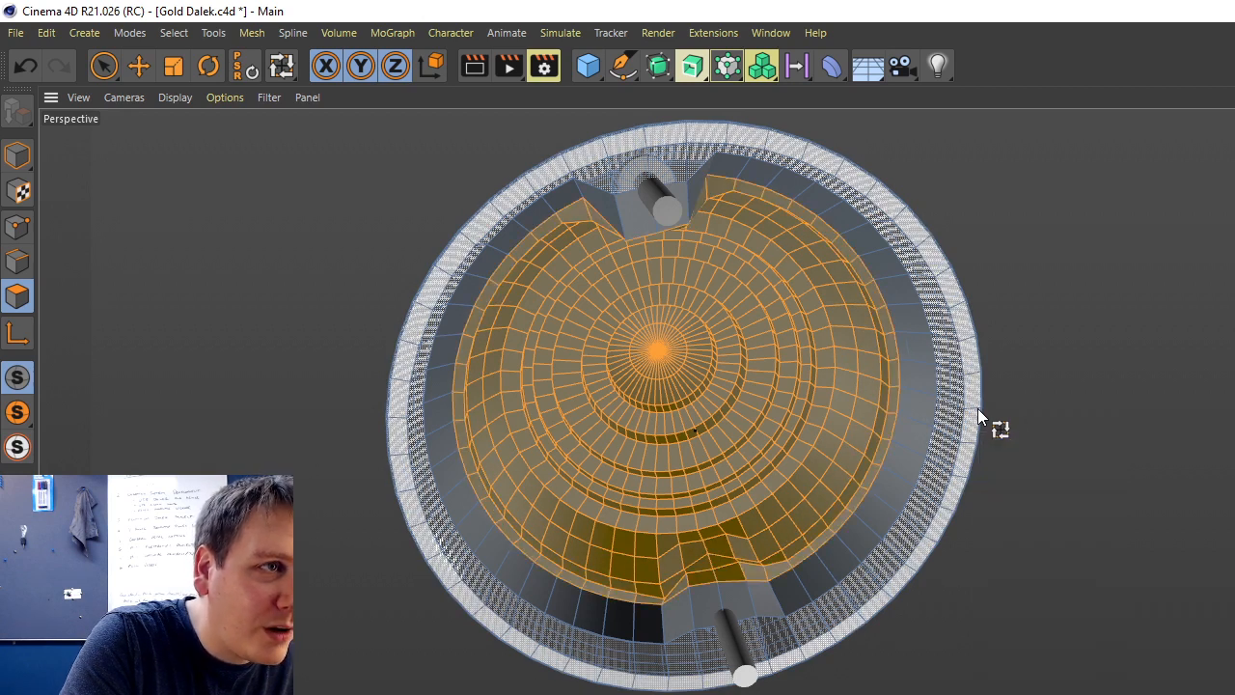
pyautogui.press('u')
pyautogui.press('y')
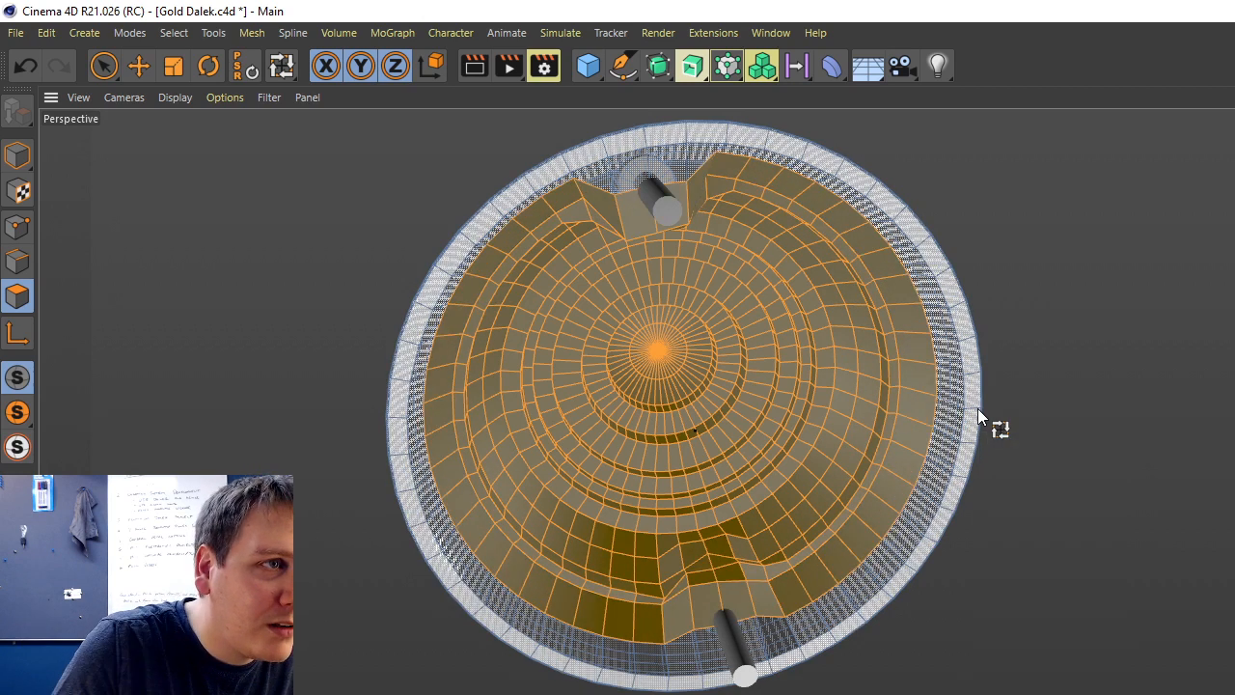
# Store the inner-surface polygons as a separate polygon selection and deselect everything.
pyautogui.click(175, 34)
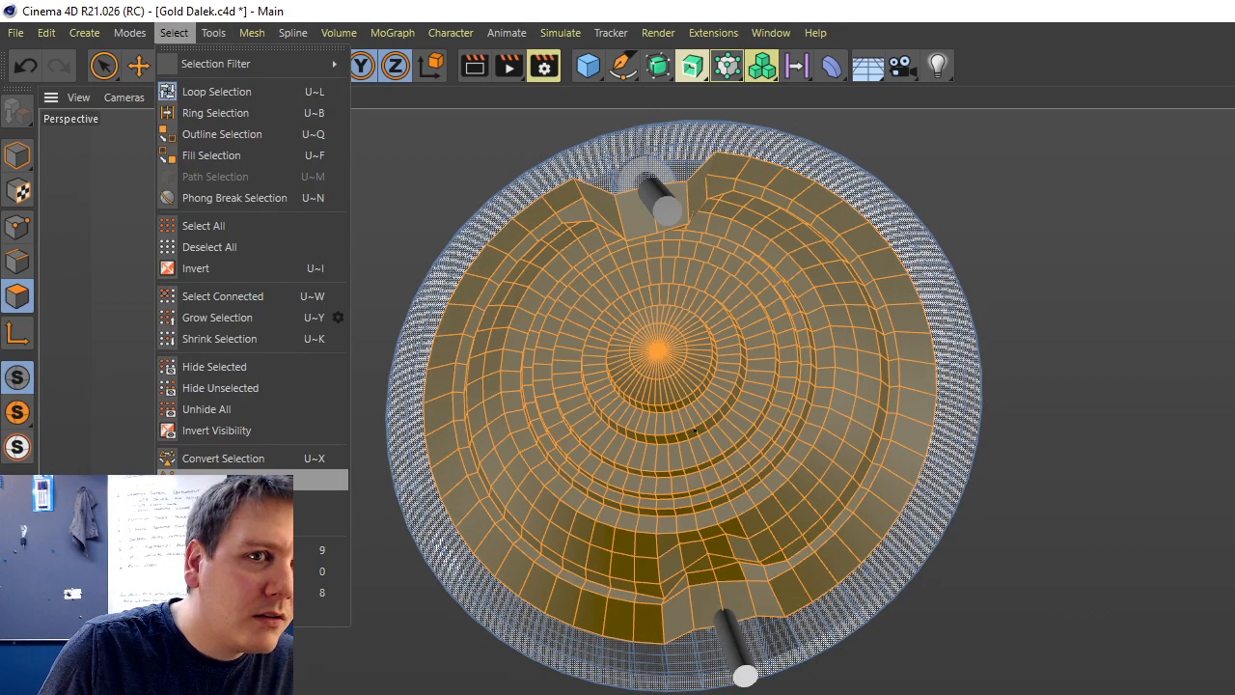
pyautogui.click(241, 479)
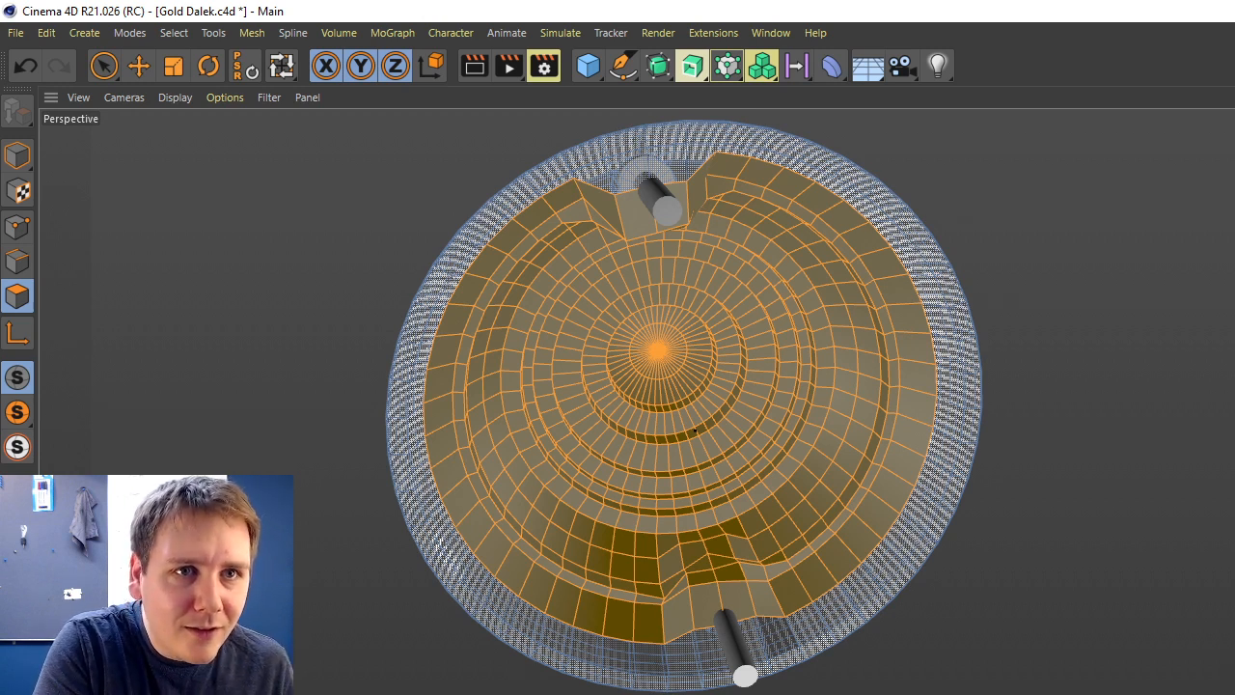
pyautogui.scroll(-4, 695, 439)
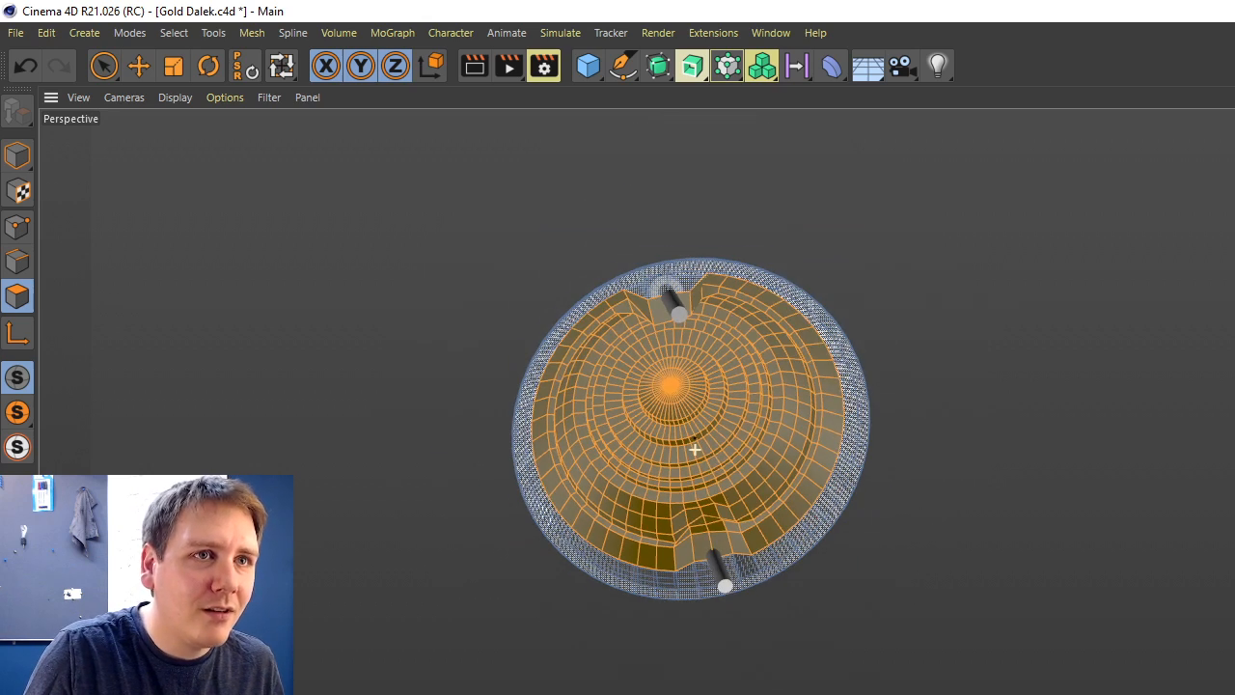
pyautogui.keyDown('alt'); pyautogui.moveTo(666, 287); pyautogui.dragTo(679, 456); pyautogui.keyUp('alt')
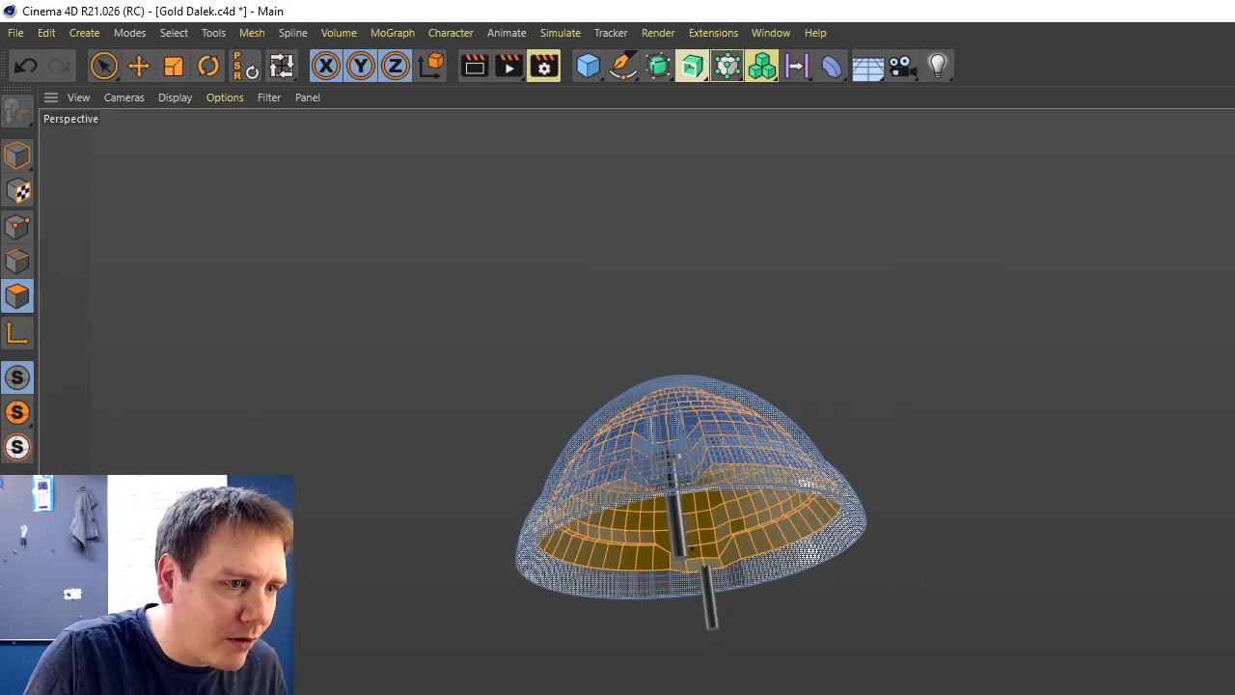
pyautogui.hotkey('ctrl', 'shift', 'a')
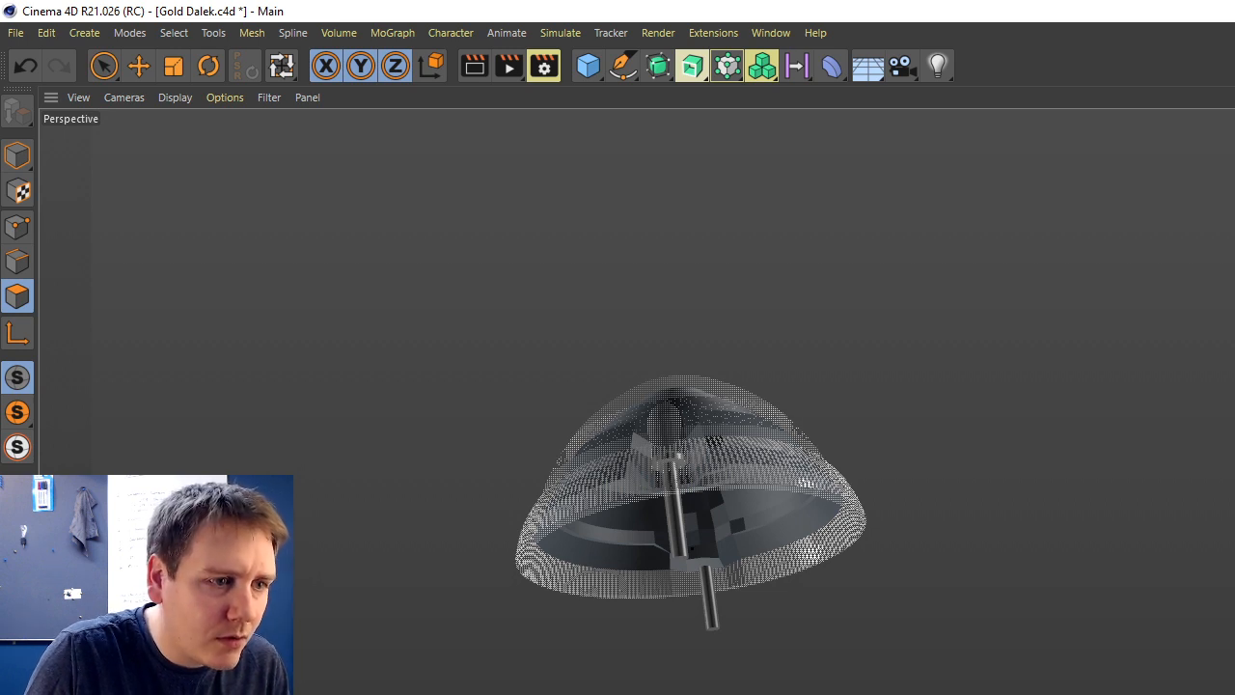
# Rename the duplicated dome light lens material to "Dome Light Lens Inside".
pyautogui.doubleClick(430, 426)
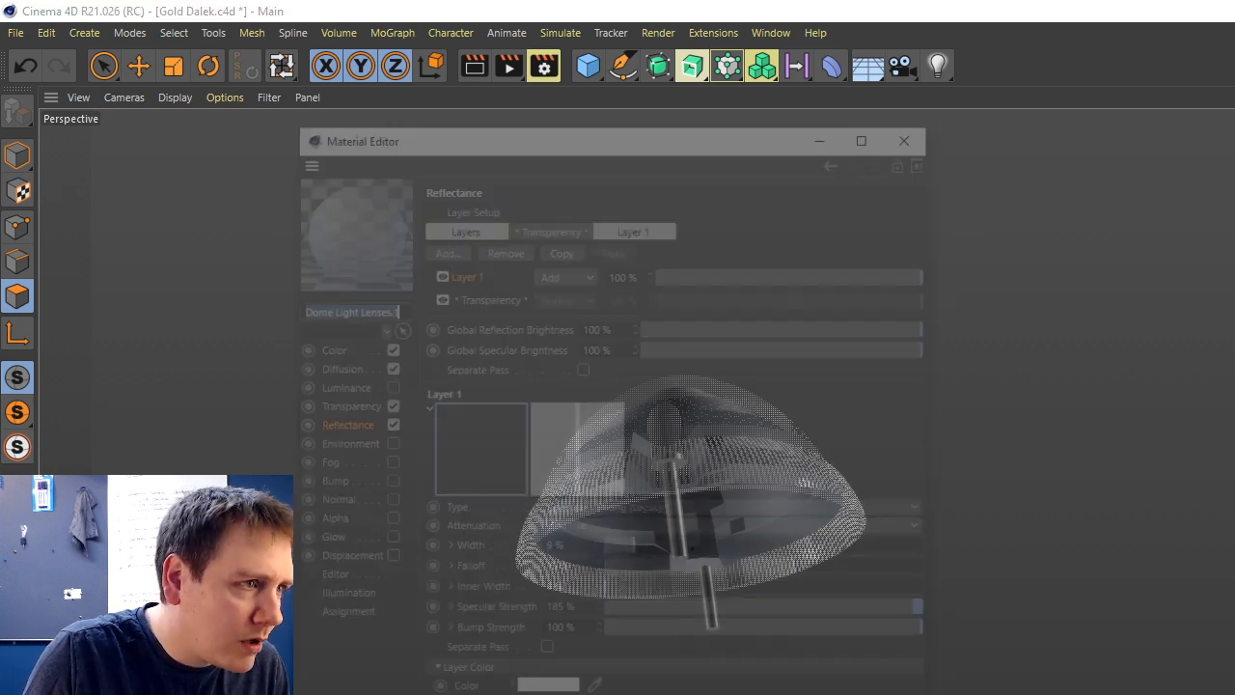
pyautogui.press('End')
pyautogui.press('BackSpace')
pyautogui.press('BackSpace')
pyautogui.write('with Lumin')
pyautogui.press('BackSpace')
pyautogui.press('BackSpace')
pyautogui.press('BackSpace')
pyautogui.press('BackSpace')
pyautogui.press('BackSpace')
pyautogui.press('BackSpace')
pyautogui.press('BackSpace')
pyautogui.press('BackSpace')
pyautogui.press('BackSpace')
pyautogui.press('BackSpace')
pyautogui.press('BackSpace')
pyautogui.press('BackSpace')
pyautogui.press('BackSpace')
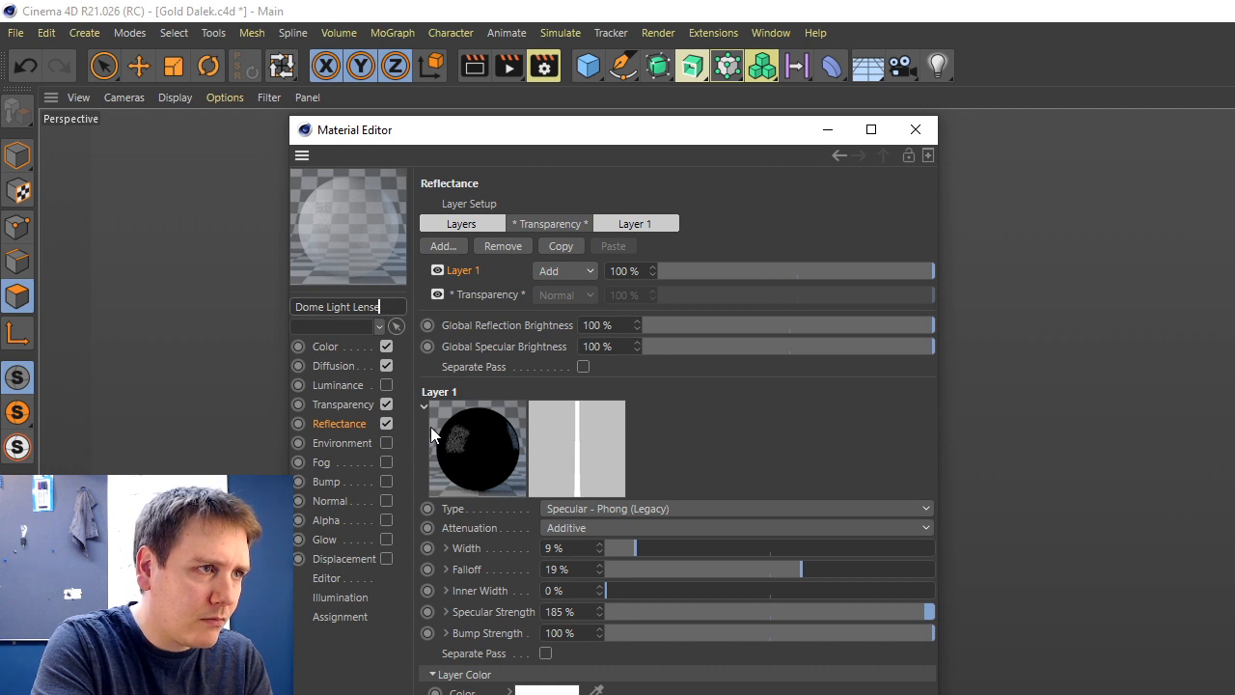
pyautogui.write('Inside')
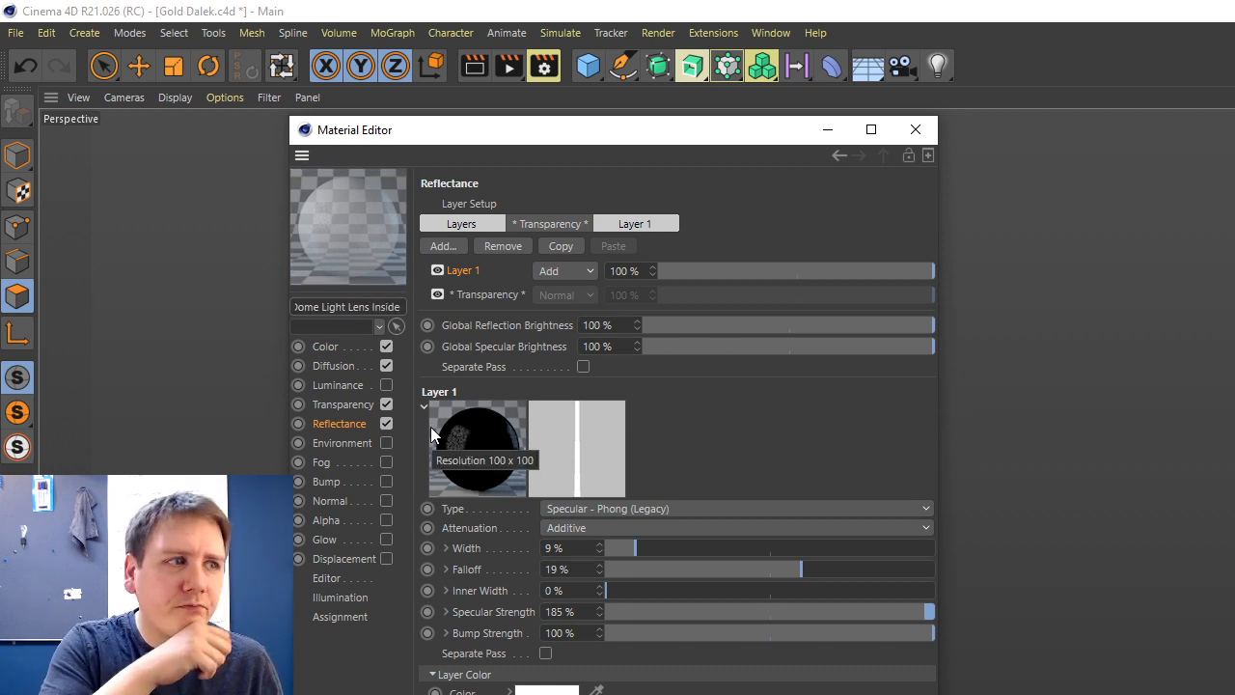
# Enable the Luminance channel of the Dome Light Lens Inside material and put the material settings away.
pyautogui.click(328, 384)
pyautogui.click(386, 385)
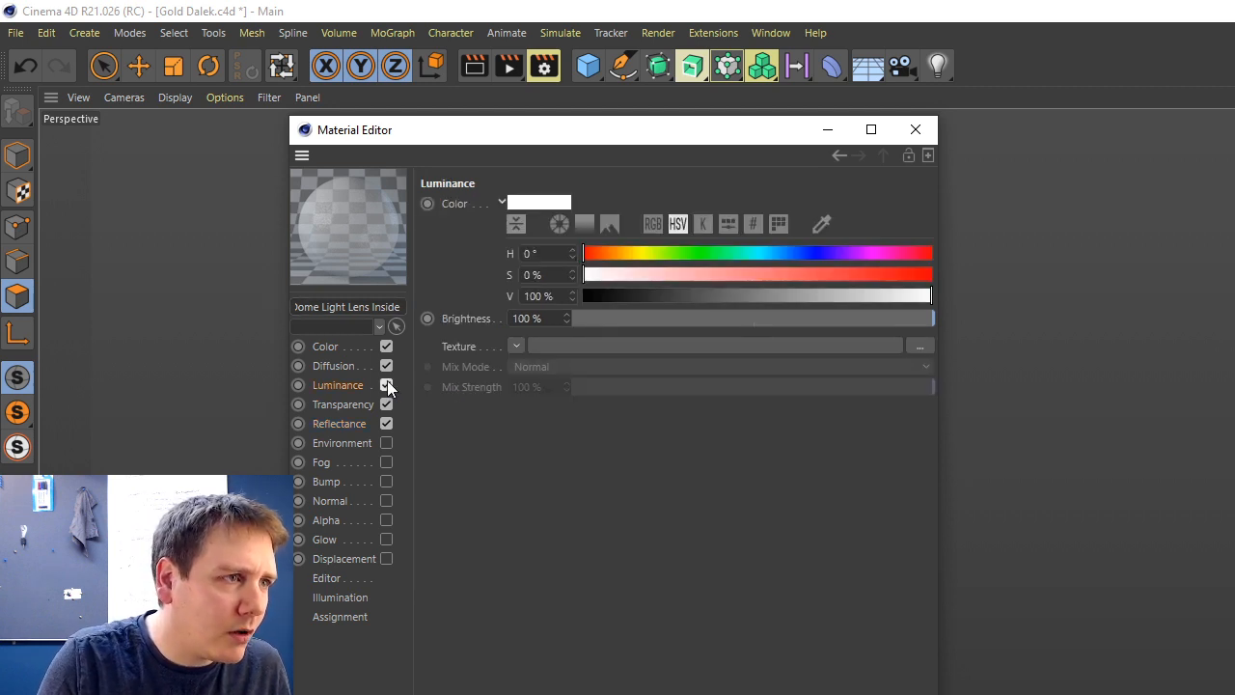
pyautogui.click(835, 132)
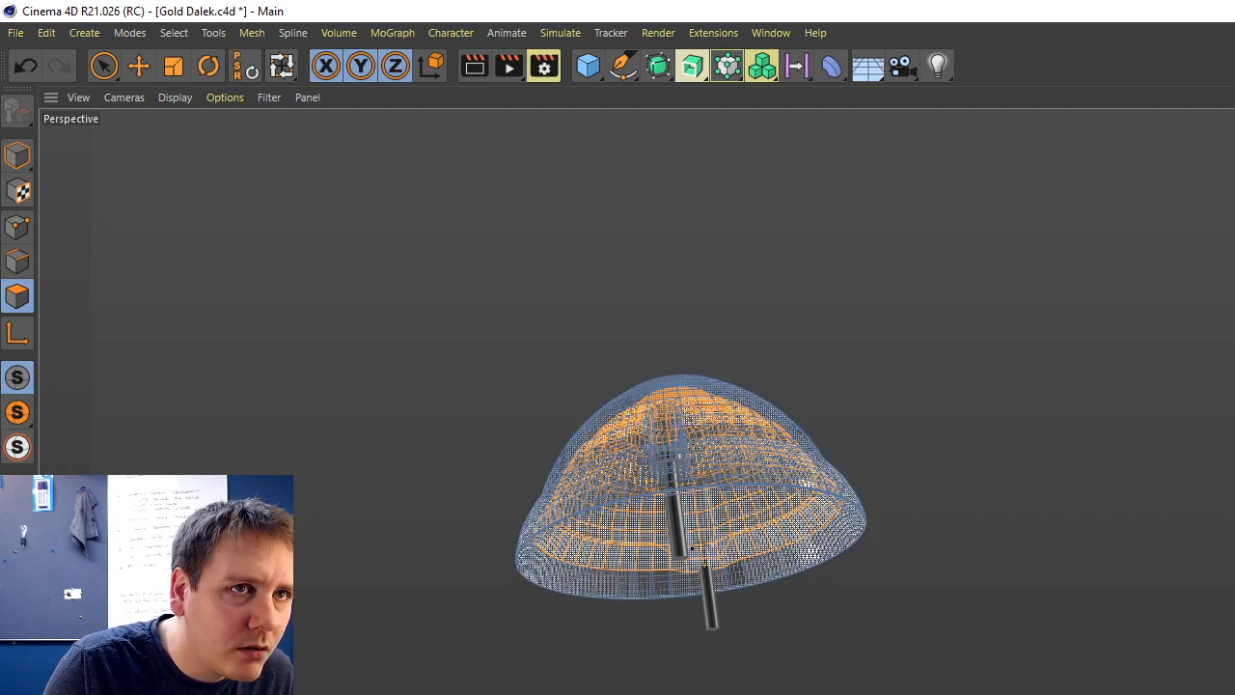
# Render the viewport with the gold dome and its light cover in frame.
pyautogui.scroll(-3, 694, 450)
pyautogui.moveTo(695, 449)
pyautogui.keyDown('alt'); pyautogui.mouseDown()
pyautogui.moveTo(665, 453)
pyautogui.moveTo(694, 448)
pyautogui.mouseUp(); pyautogui.keyUp('alt')
pyautogui.scroll(-3, 693, 448)
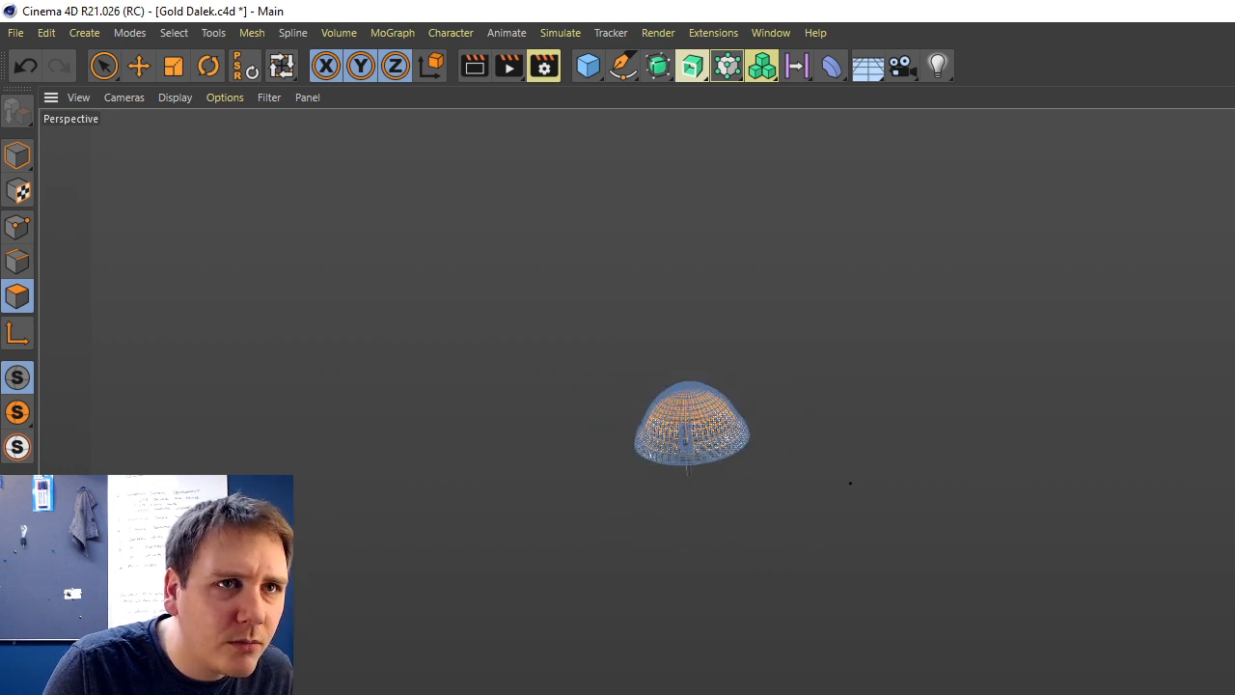
pyautogui.keyDown('alt'); pyautogui.moveTo(690, 439); pyautogui.dragTo(744, 428); pyautogui.keyUp('alt')
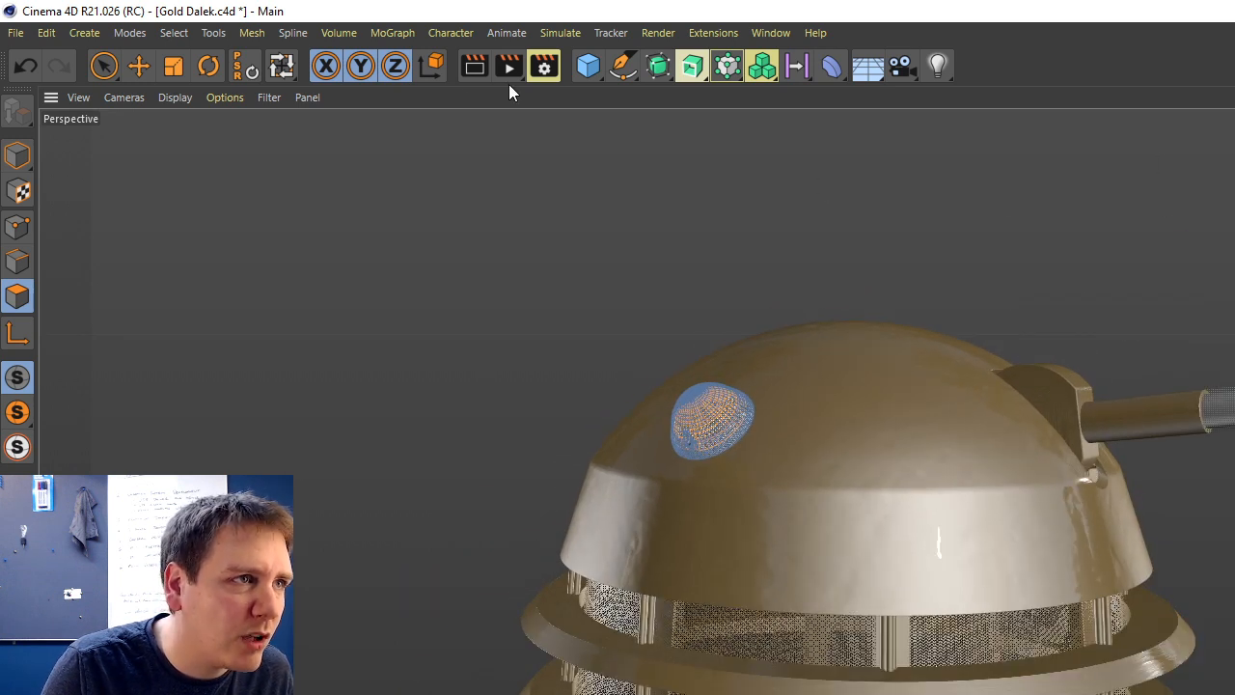
pyautogui.click(482, 65)
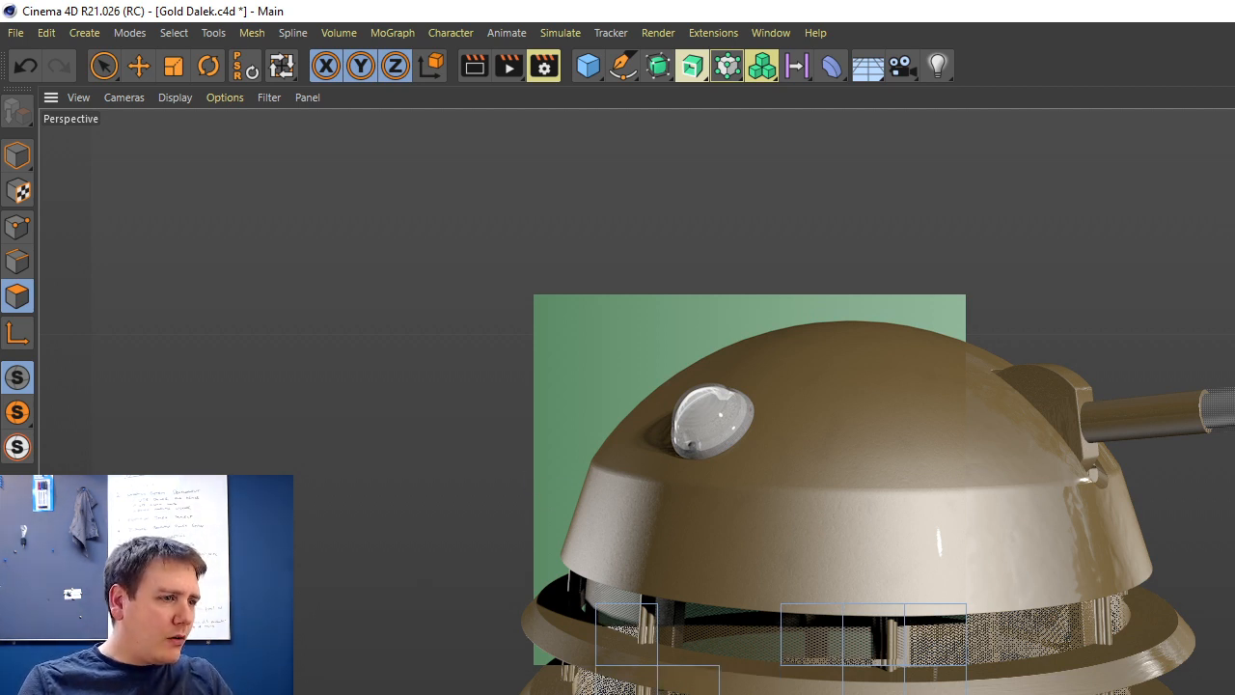
# Lower the Transparency brightness of the Dome Light Lens Inside material to 50%.
pyautogui.doubleClick(275, 687)
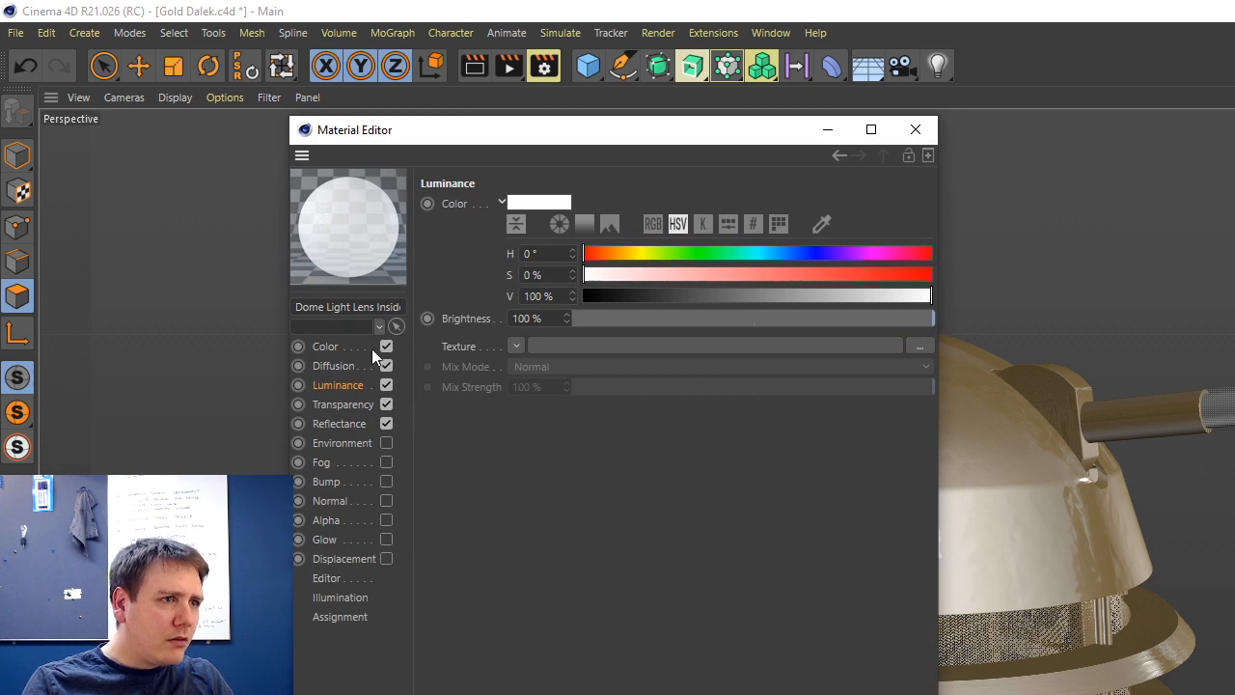
pyautogui.click(339, 400)
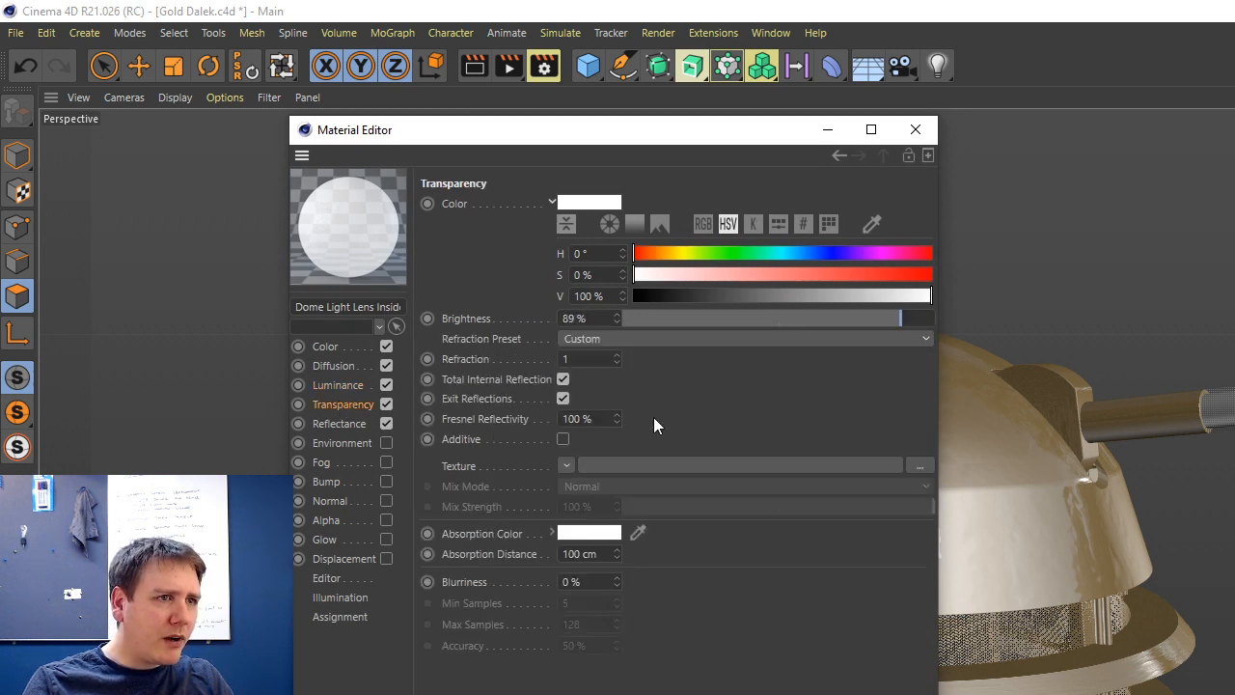
pyautogui.moveTo(835, 315); pyautogui.dragTo(796, 317)
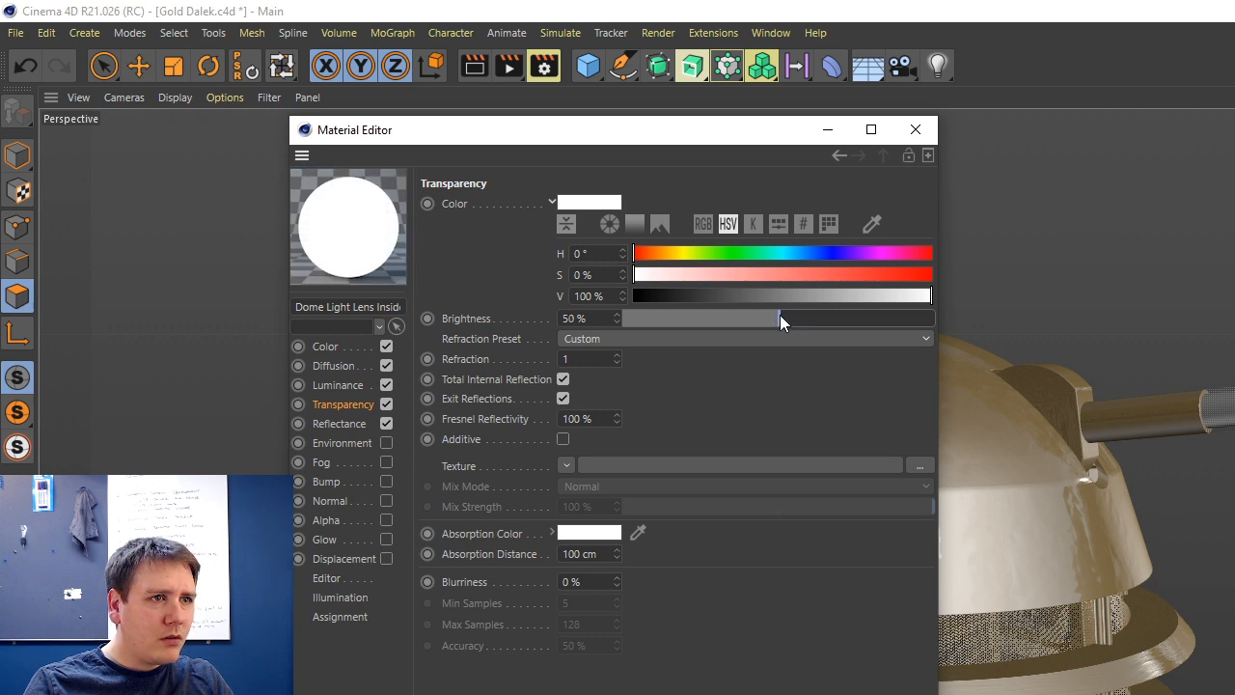
pyautogui.moveTo(807, 319); pyautogui.dragTo(779, 311)
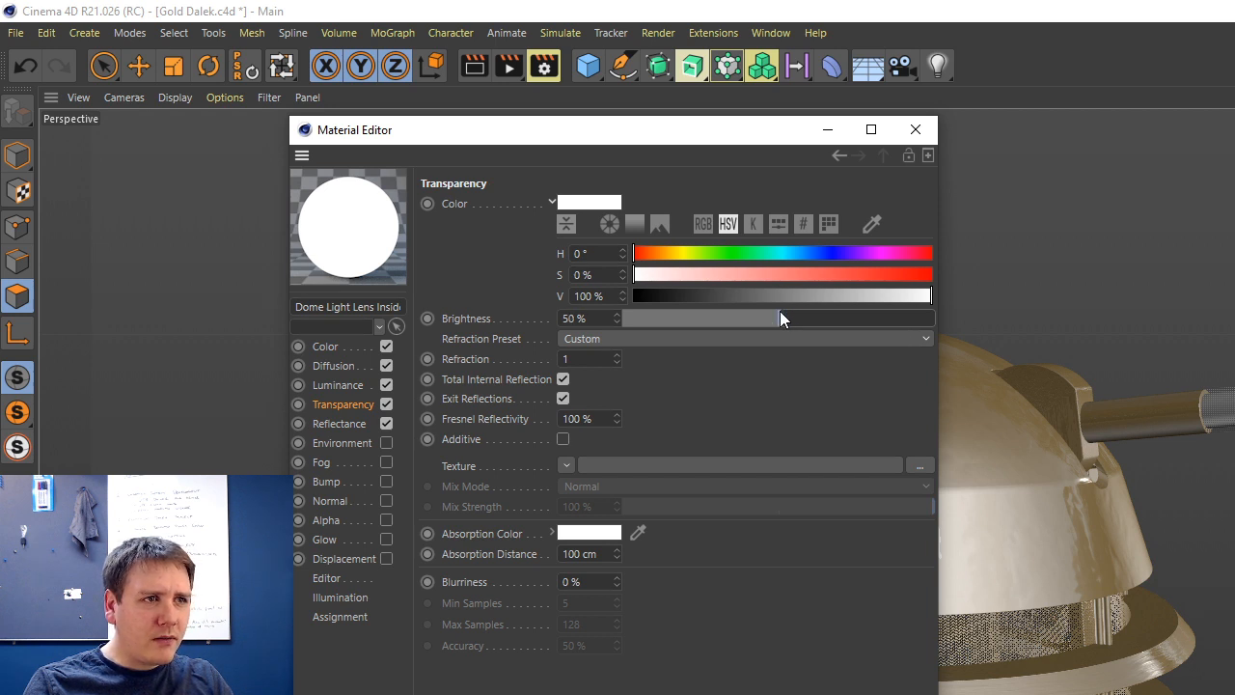
# Reduce the value of the lens-inside material's luminance color to 80% and put the material settings away.
pyautogui.click(339, 384)
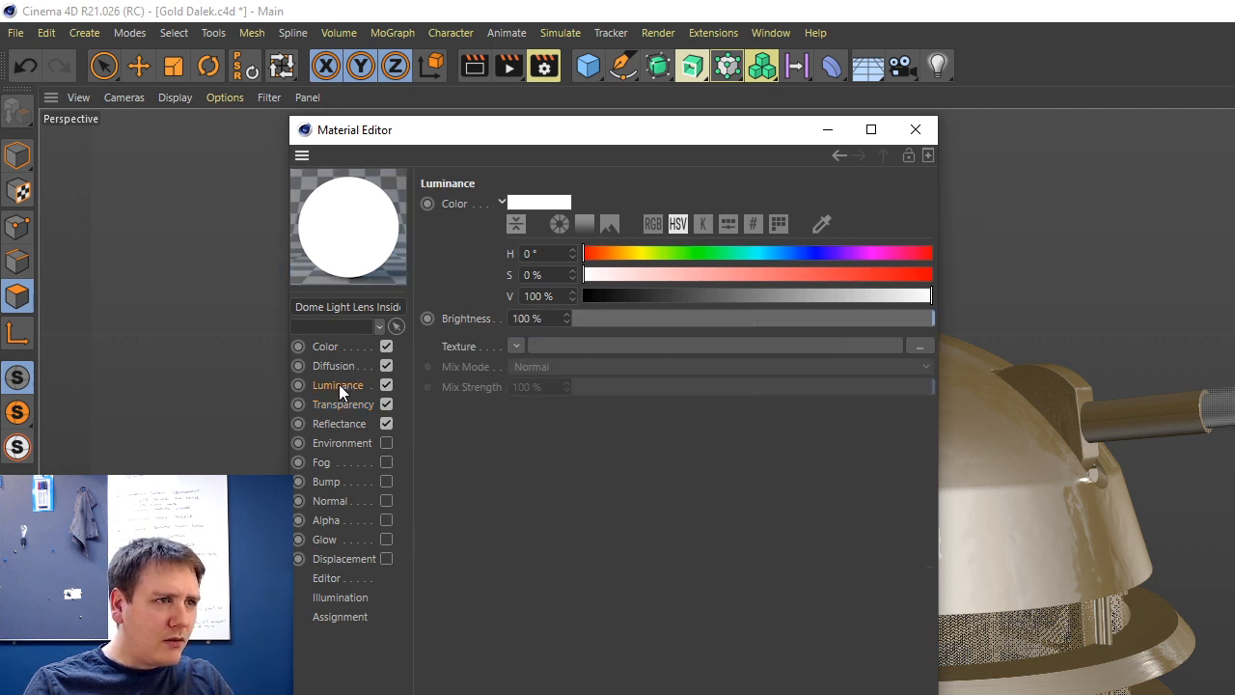
pyautogui.click(891, 293)
pyautogui.moveTo(883, 301); pyautogui.dragTo(863, 296)
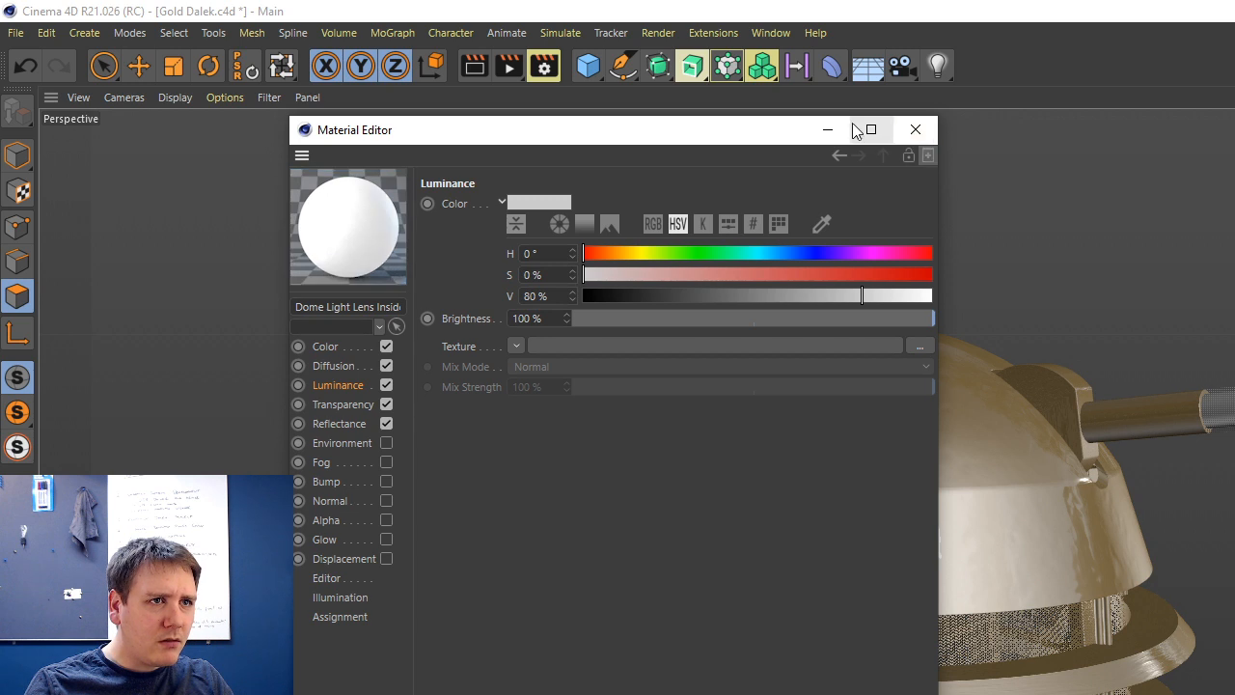
pyautogui.click(827, 129)
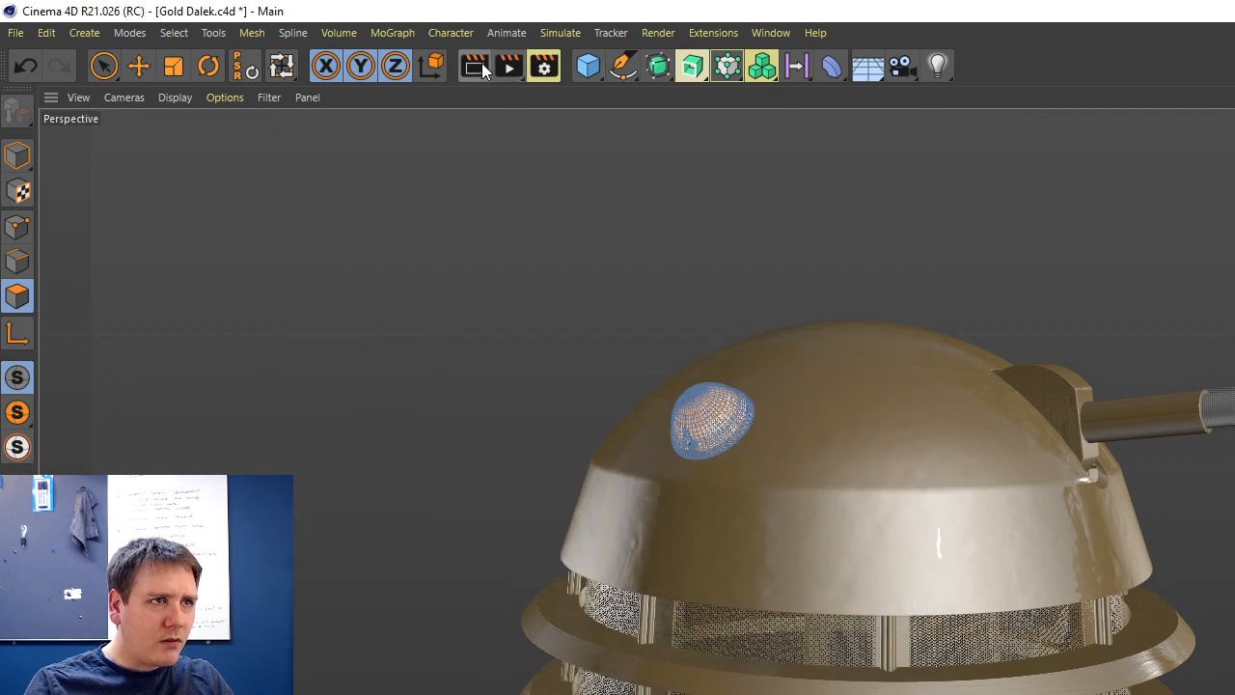
# Render the dome light in close-up and once more with the Dalek's upper body framed from the front.
pyautogui.hotkey('ctrl', 'r')
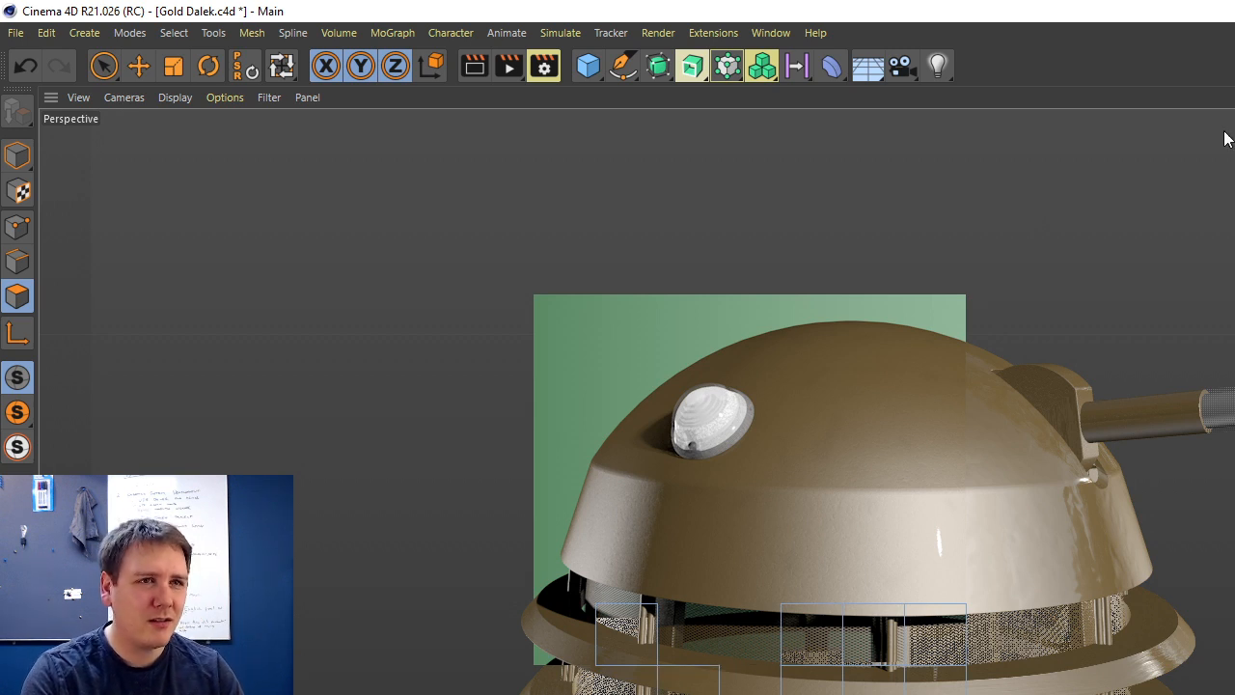
pyautogui.scroll(-5, 771, 435)
pyautogui.keyDown('alt'); pyautogui.moveTo(540, 579); pyautogui.dragTo(691, 398); pyautogui.keyUp('alt')
pyautogui.scroll(-2, 695, 449)
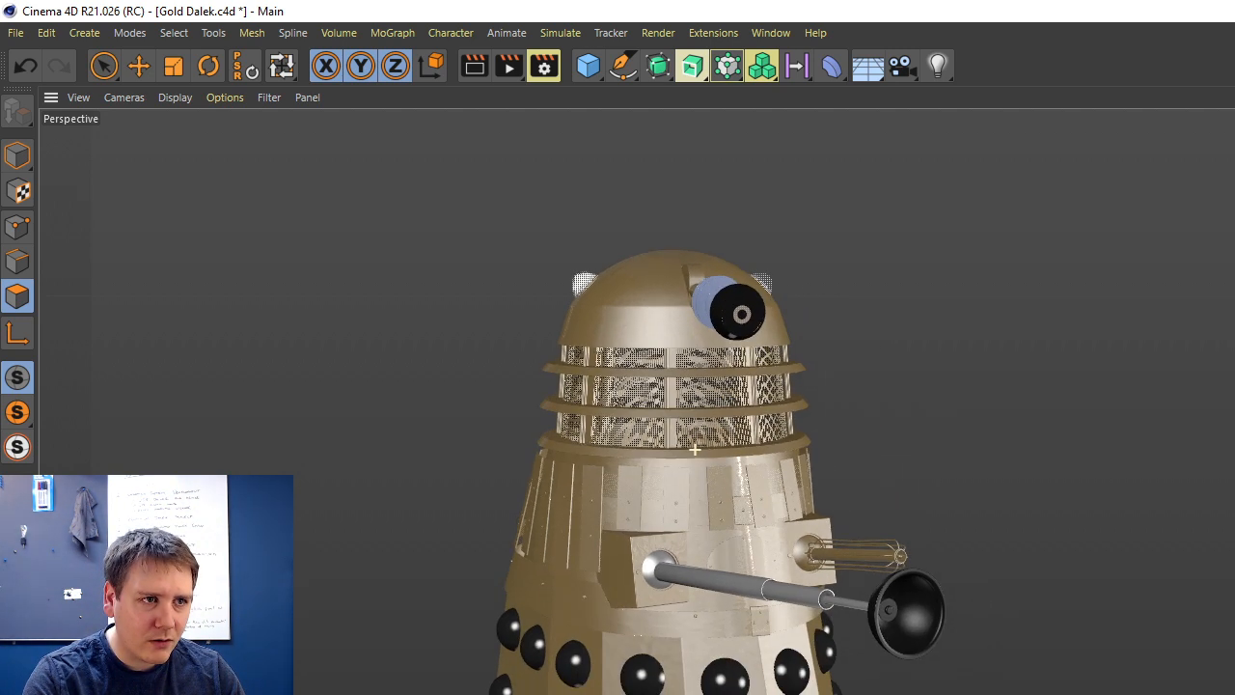
pyautogui.click(476, 63)
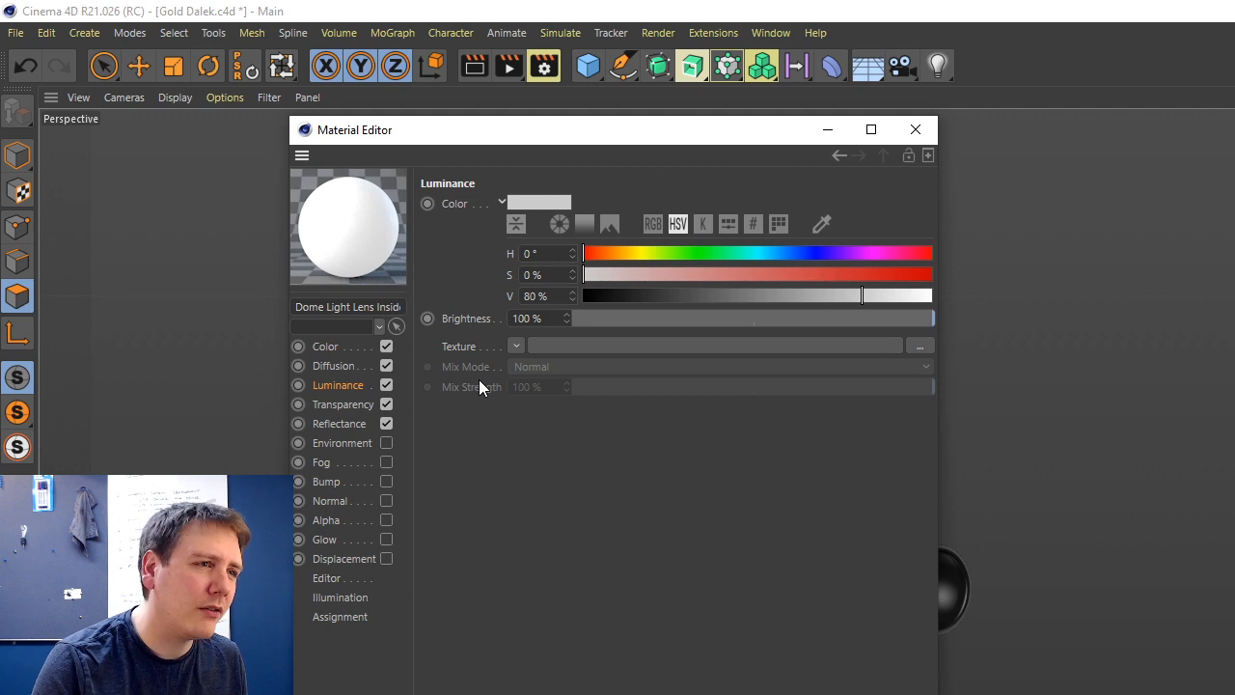
# Set the Dome Light Lens Inside material's luminance color value to 70% and its transparency brightness to 60%.
pyautogui.moveTo(863, 299); pyautogui.dragTo(828, 296)
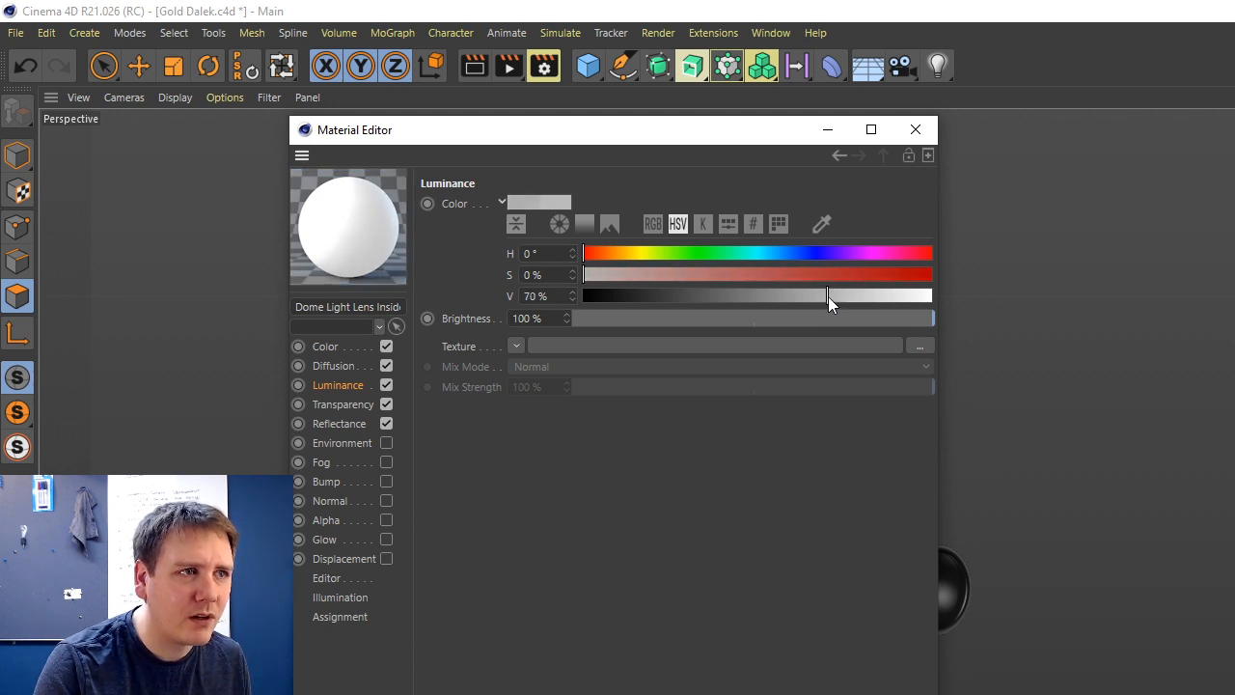
pyautogui.click(342, 406)
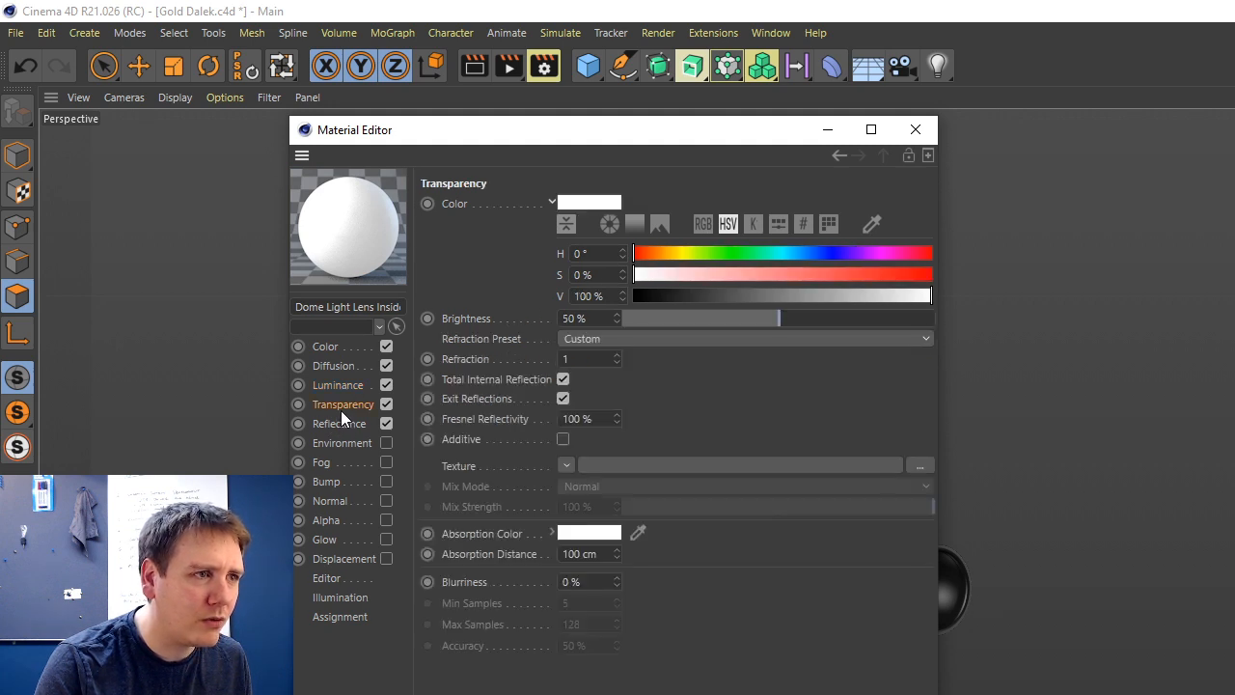
pyautogui.moveTo(780, 320); pyautogui.dragTo(802, 318)
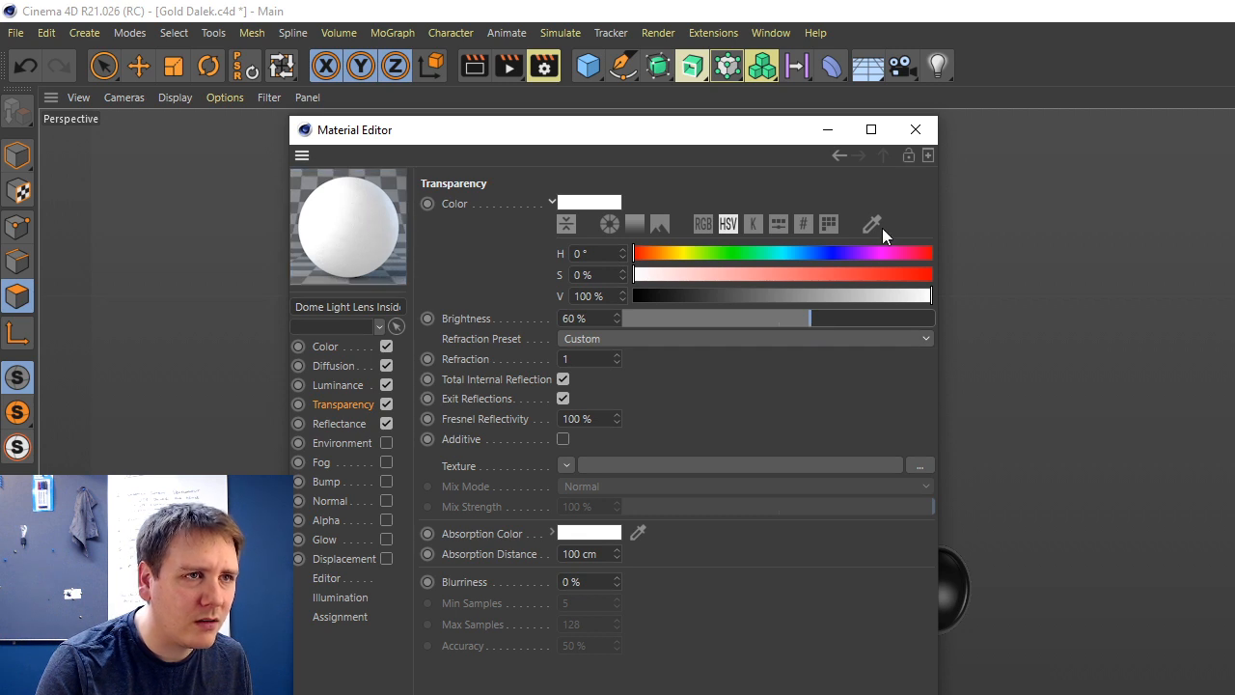
pyautogui.click(916, 136)
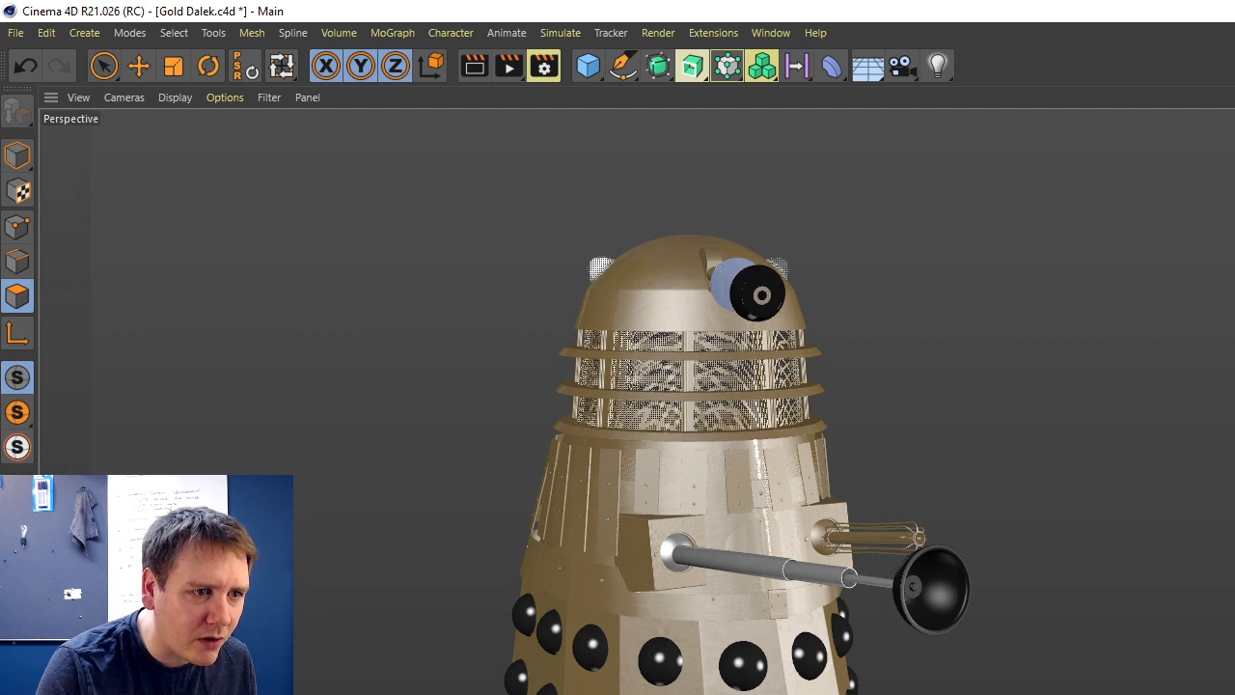
# Enable Luminance on the jointly selected materials, including Dome Light Lenses, with a brightness of 25%.
pyautogui.doubleClick(532, 692)
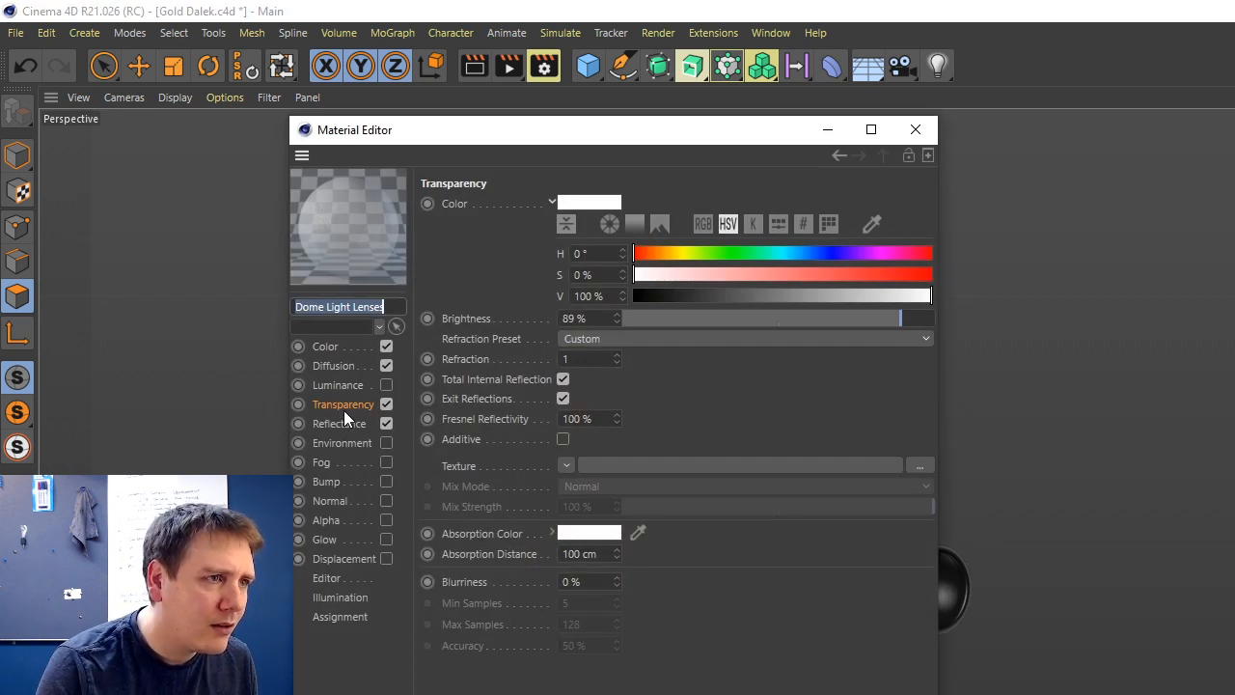
pyautogui.click(338, 385)
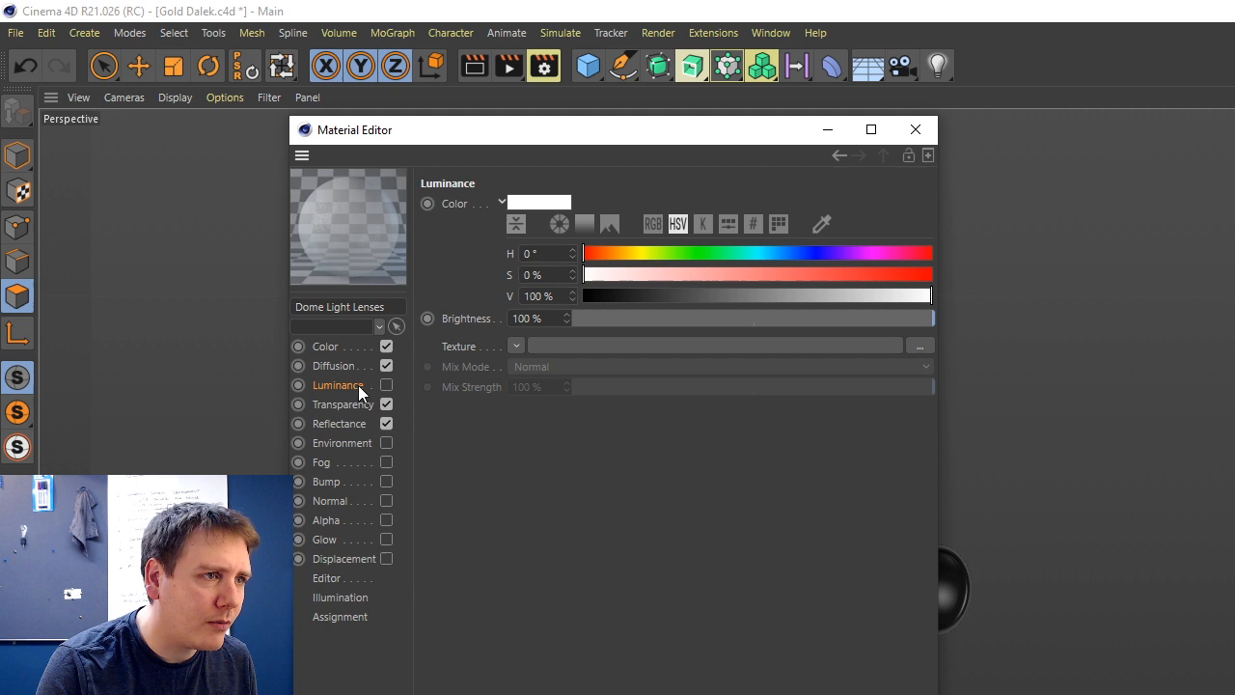
pyautogui.click(660, 320)
pyautogui.moveTo(645, 322); pyautogui.dragTo(664, 323)
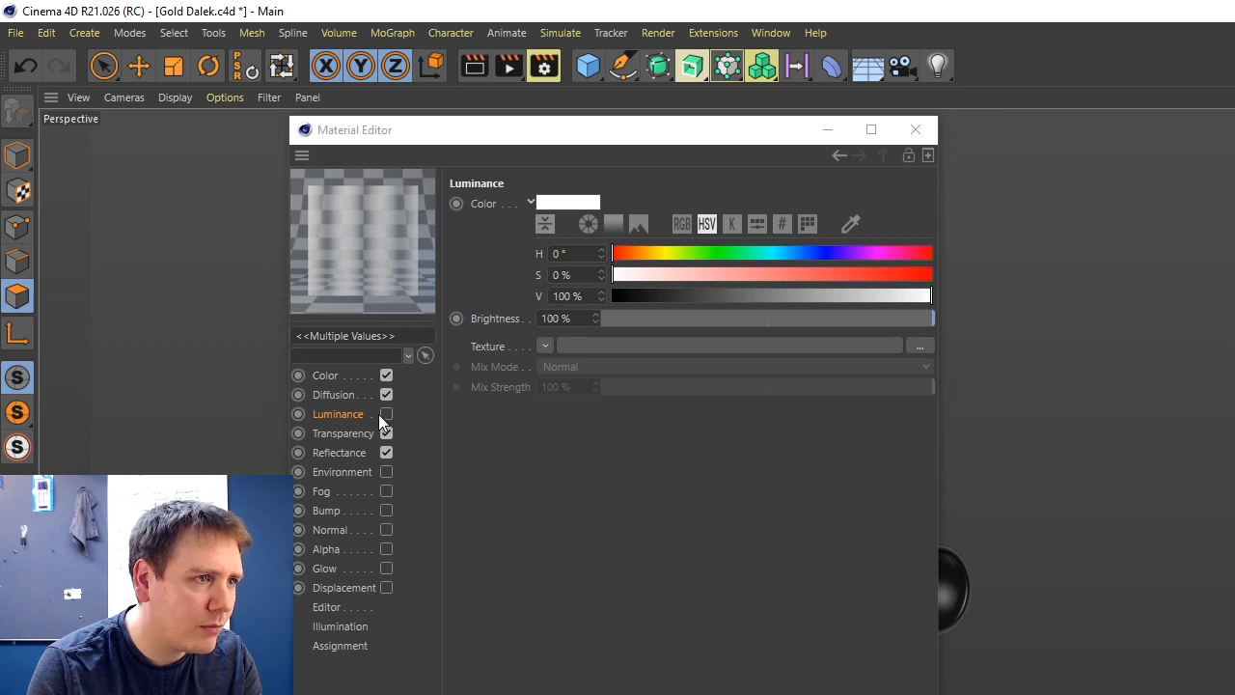
pyautogui.click(385, 414)
pyautogui.moveTo(652, 319); pyautogui.dragTo(673, 316)
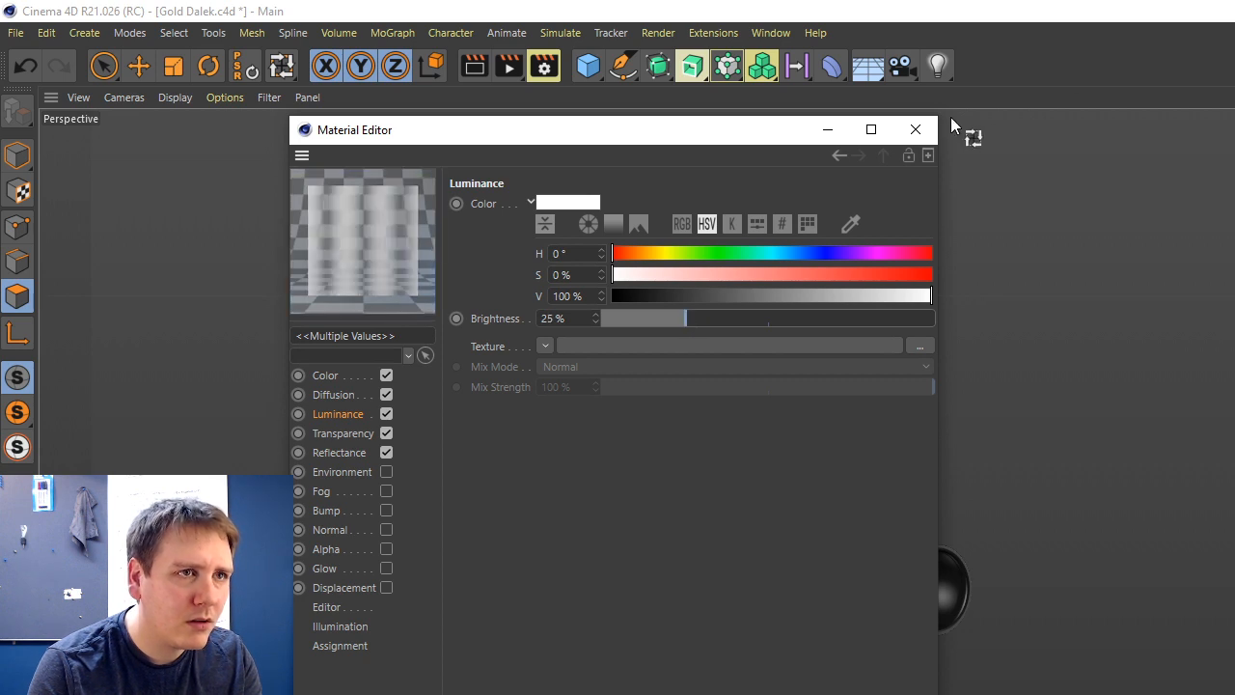
pyautogui.click(916, 129)
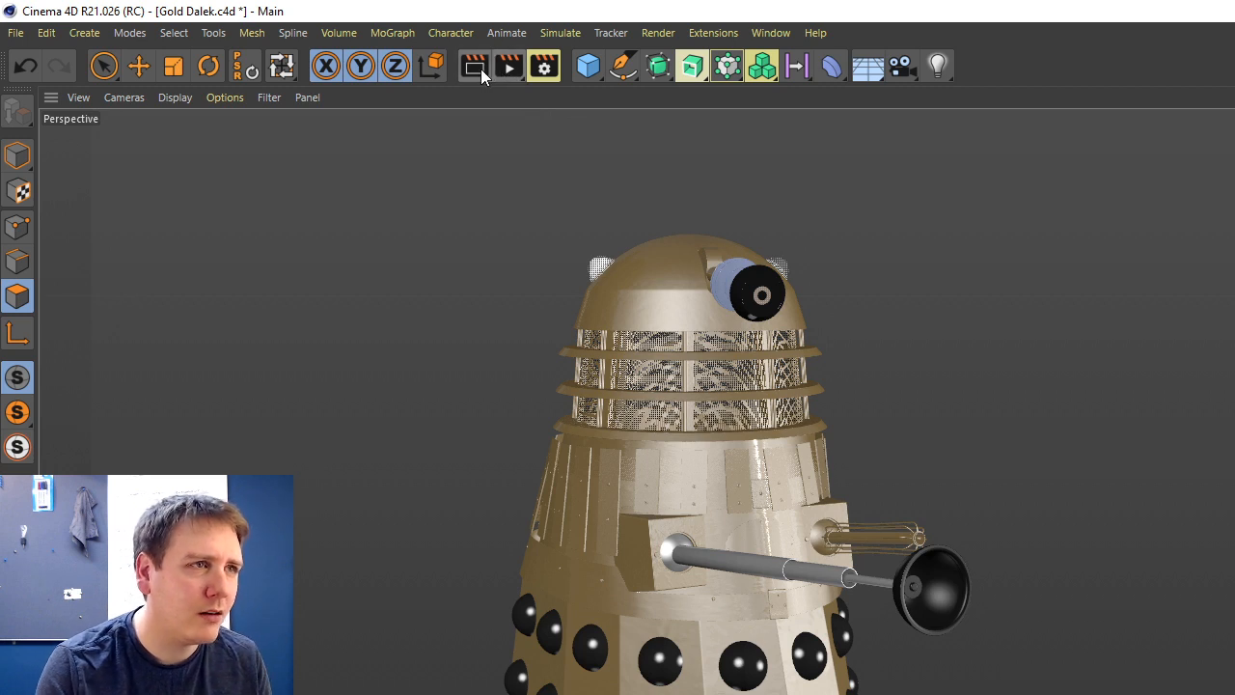
# Render only a viewport region covering most of the Dalek's dome, its near light and the neck rings.
pyautogui.click(509, 65)
pyautogui.click(598, 88)
pyautogui.moveTo(489, 197); pyautogui.dragTo(773, 414)
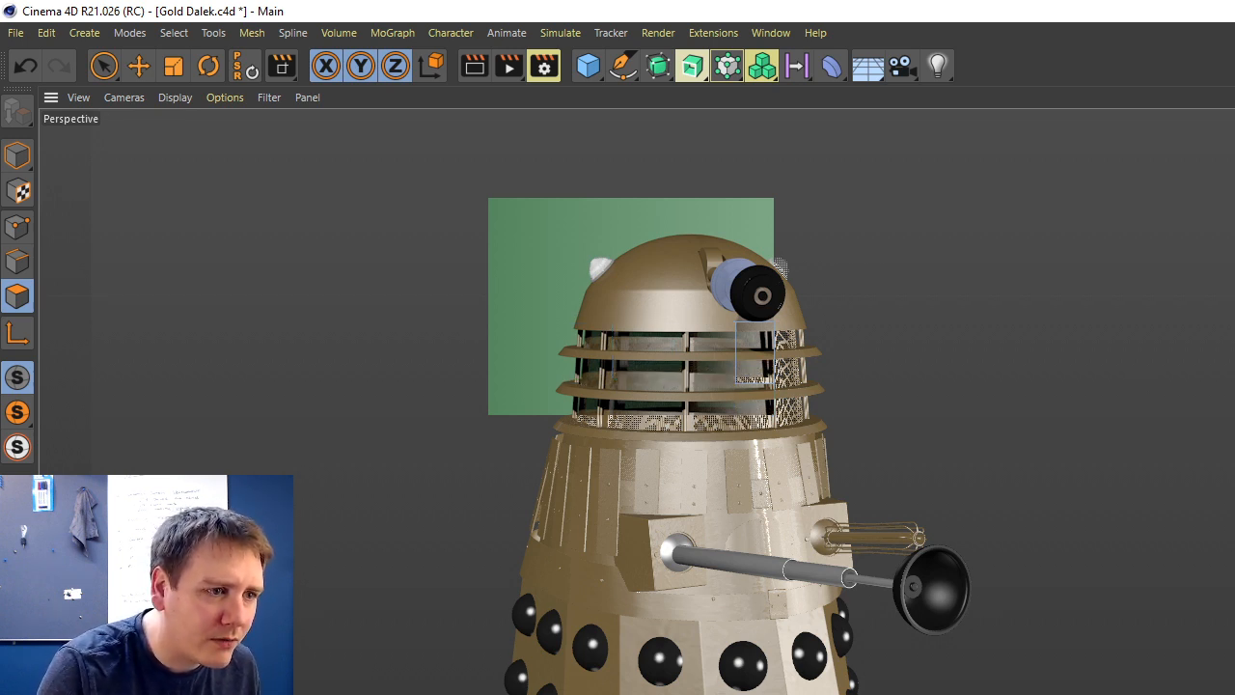
# Switch to the web browser and open YouTube in a new tab.
pyautogui.press('super+d')
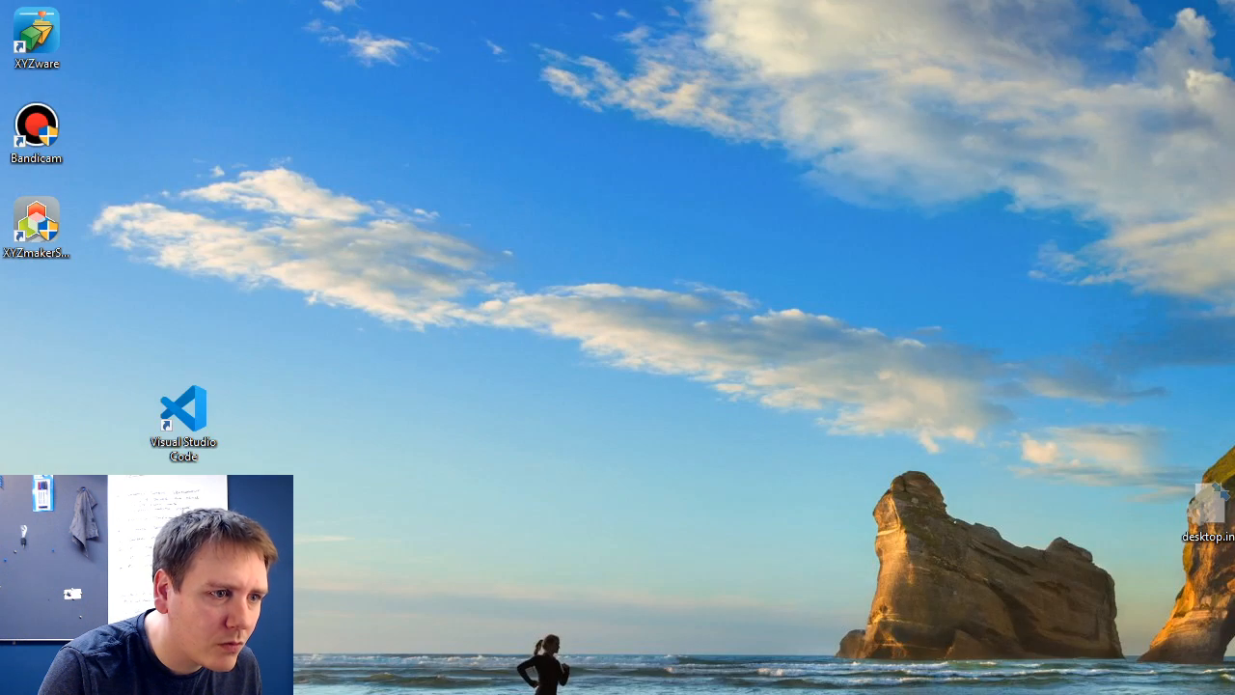
pyautogui.press('super+d')
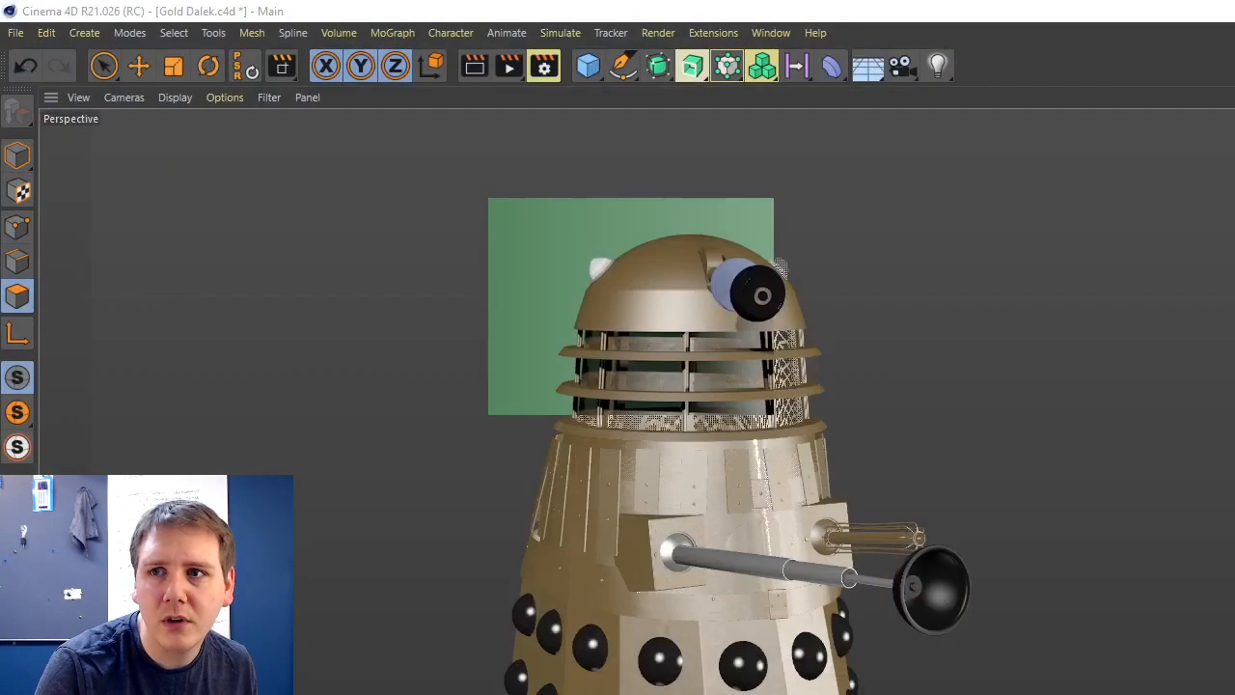
pyautogui.hotkey('alt', 'Tab')
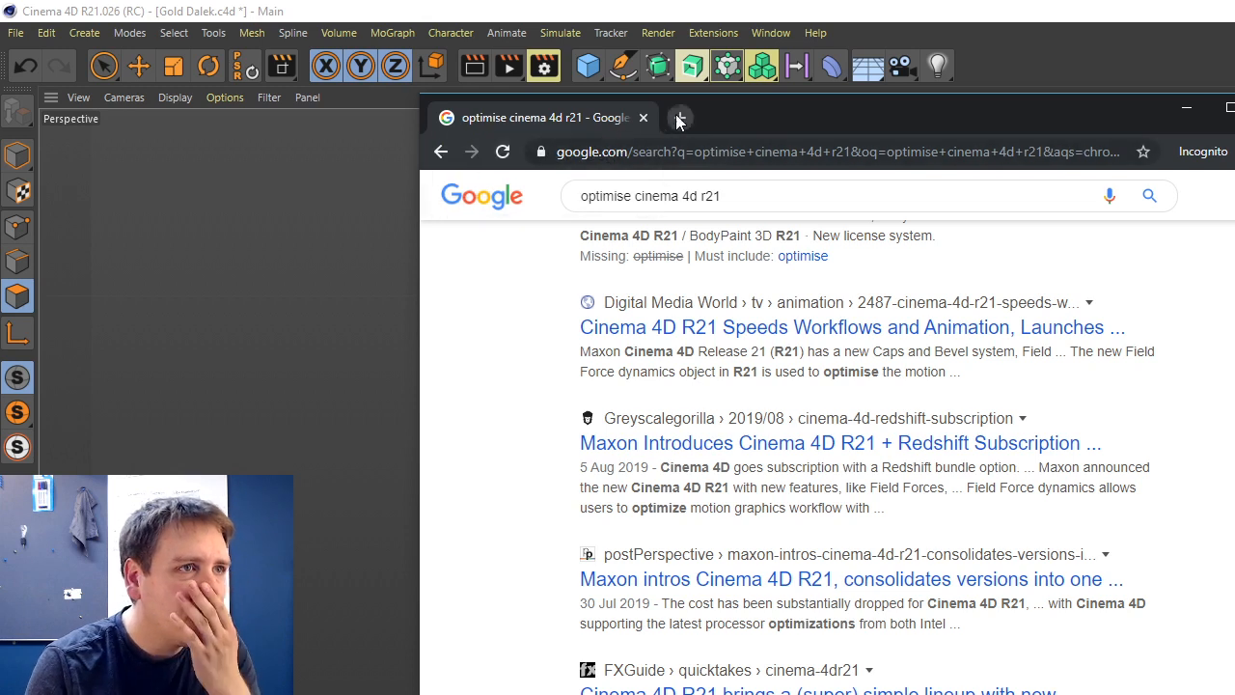
pyautogui.click(679, 117)
pyautogui.write('you')
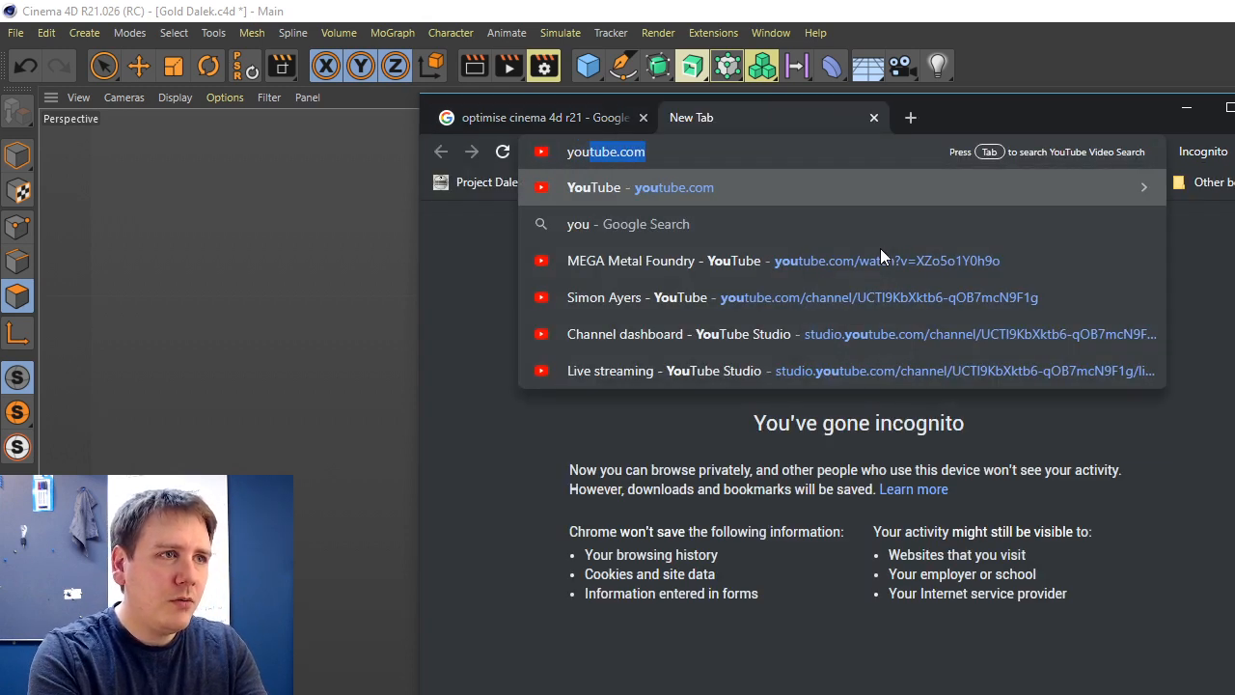
pyautogui.press('Return')
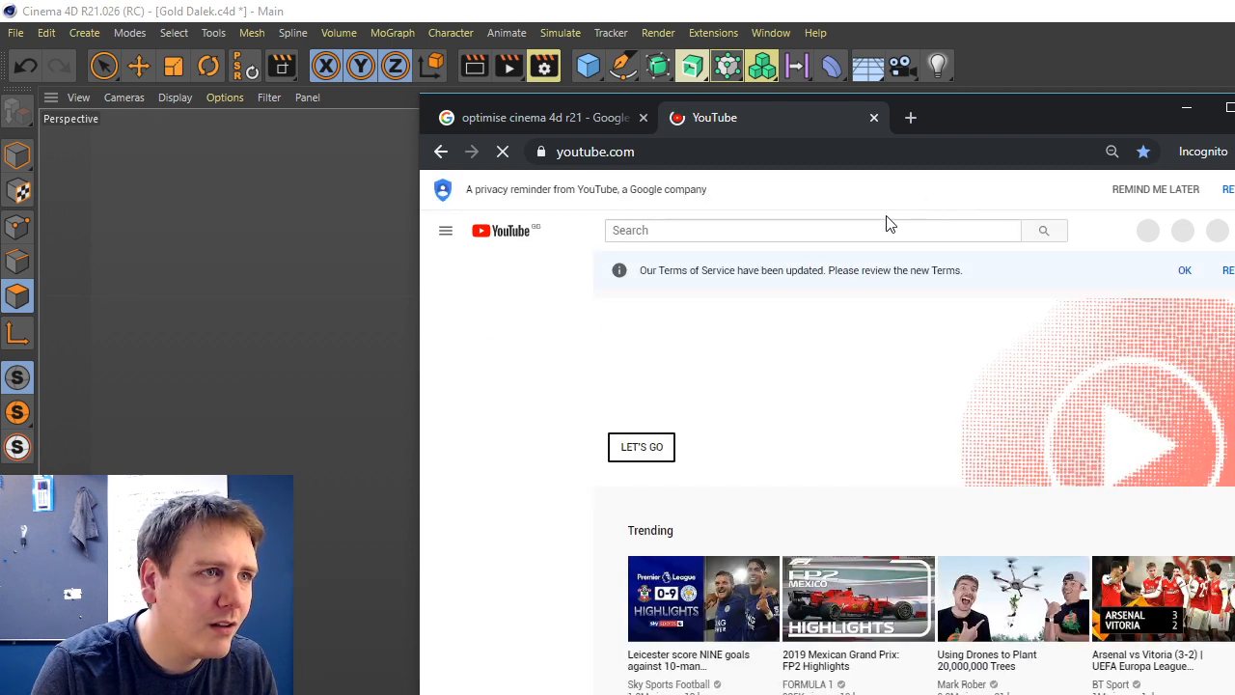
# Search YouTube for "day of the daleks".
pyautogui.click(862, 232)
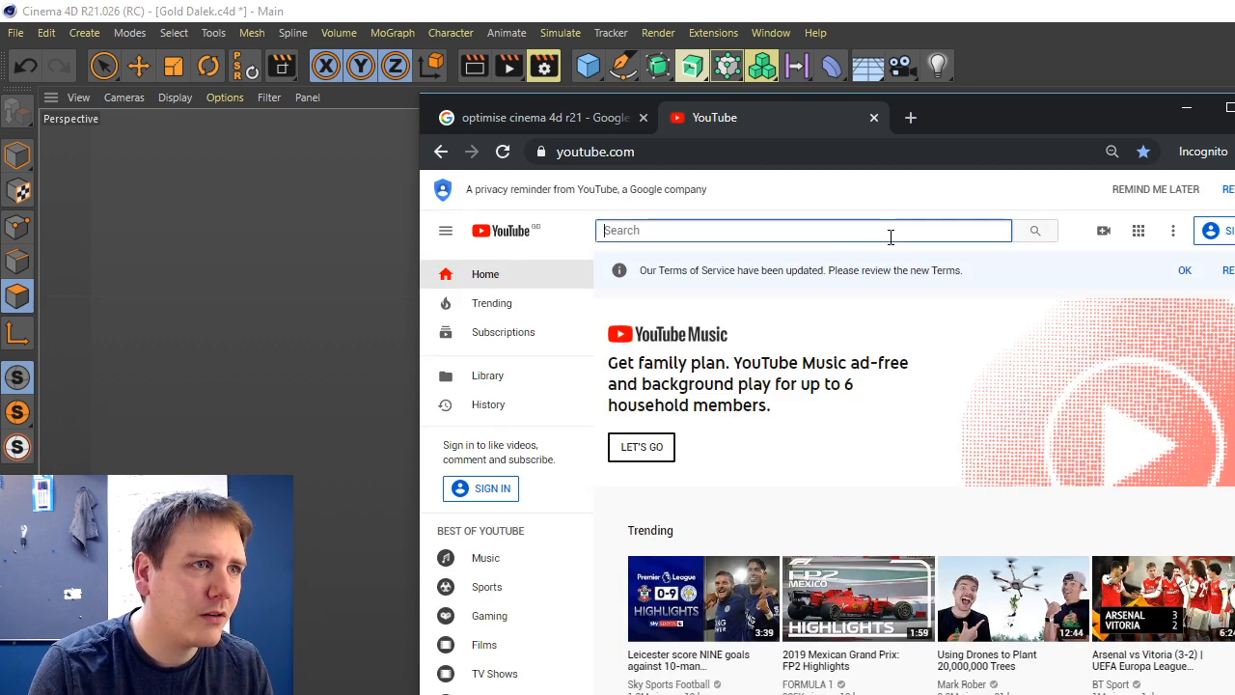
pyautogui.click(890, 236)
pyautogui.write('day of the daleks')
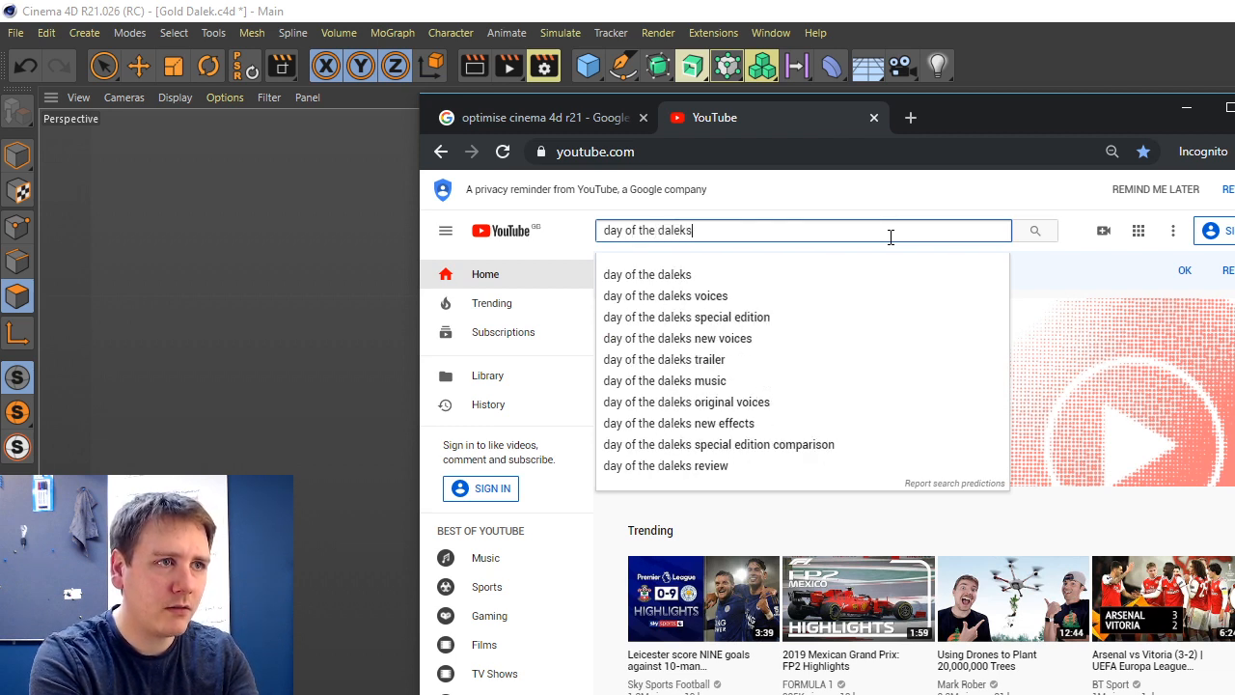
pyautogui.press('Return')
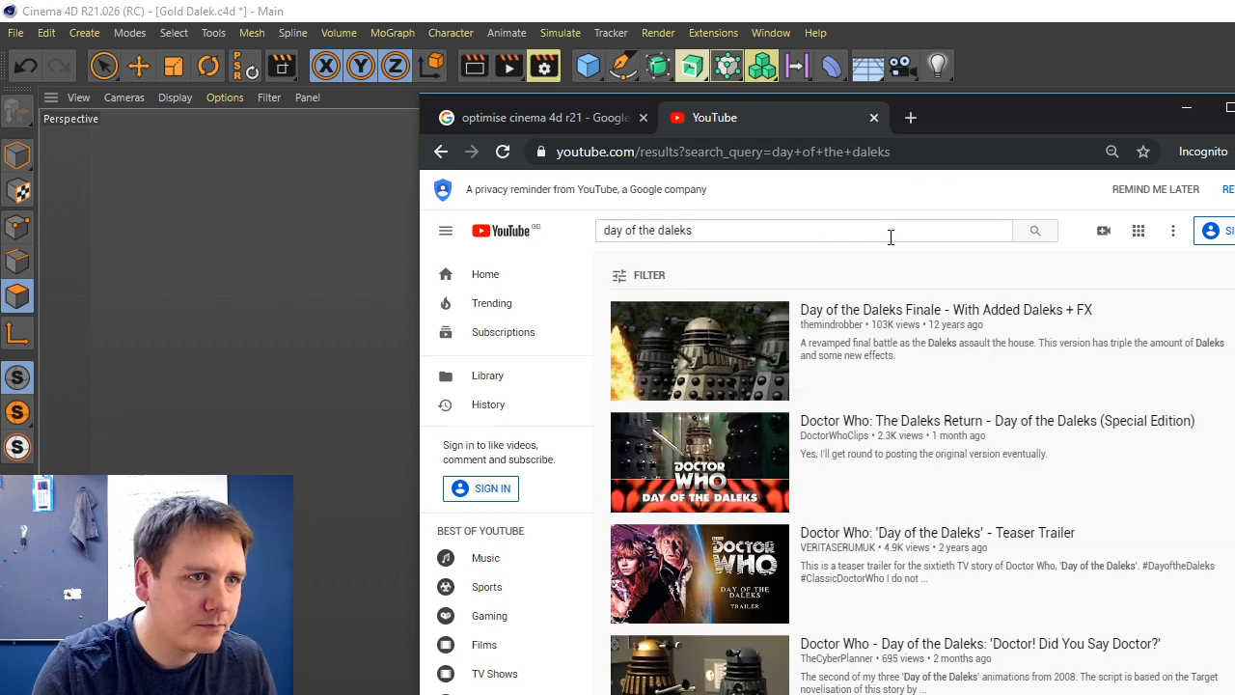
# Browse the search results for original Day of the Daleks footage that shows a Dalek's dome lights.
pyautogui.scroll(-1, 930, 384)
pyautogui.scroll(1, 930, 384)
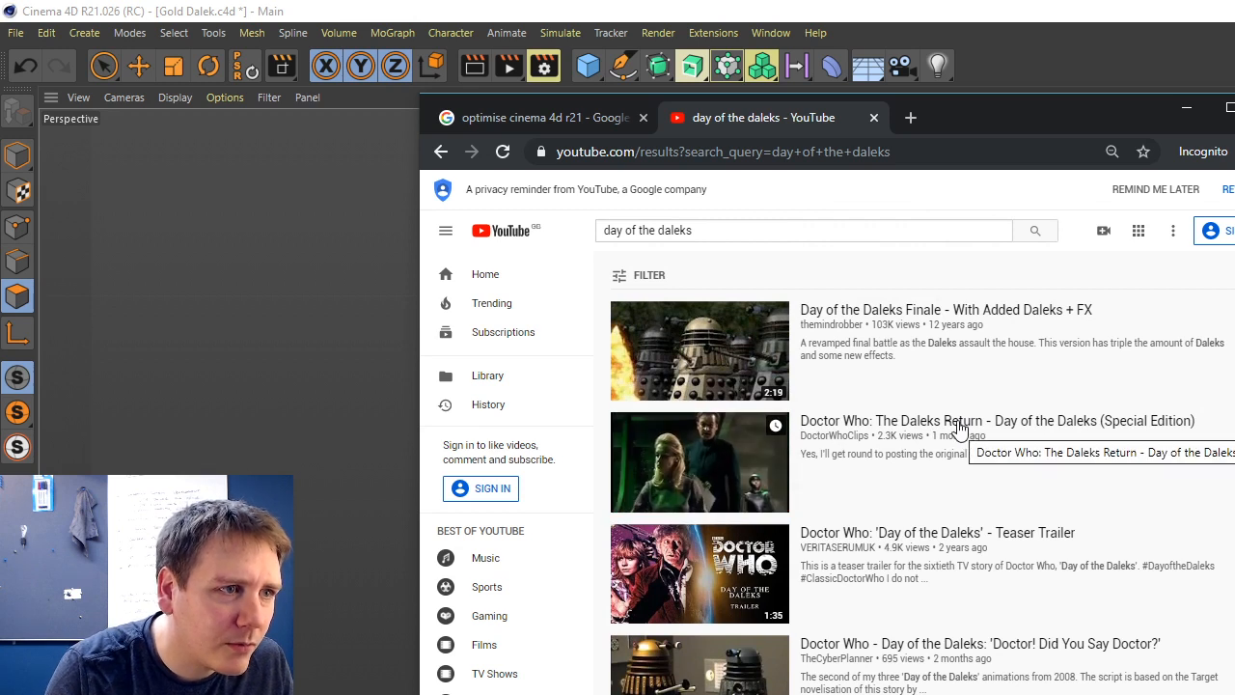
pyautogui.scroll(-6, 958, 427)
pyautogui.scroll(-3, 958, 427)
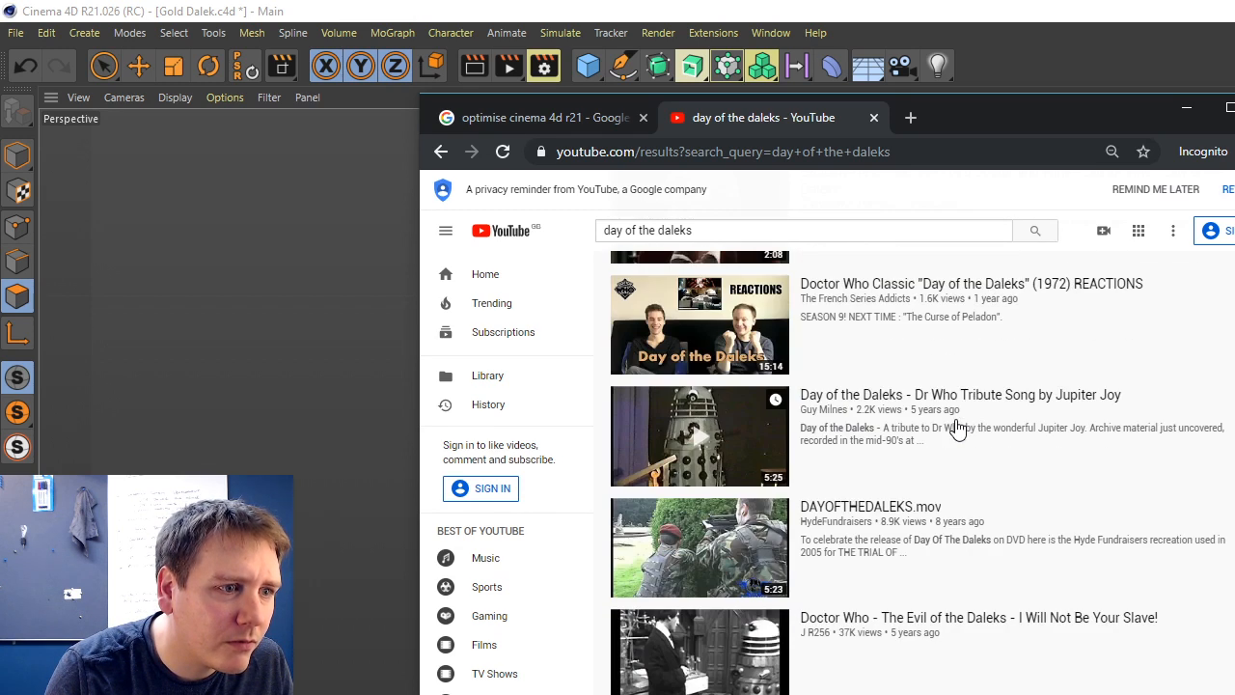
pyautogui.scroll(9, 958, 428)
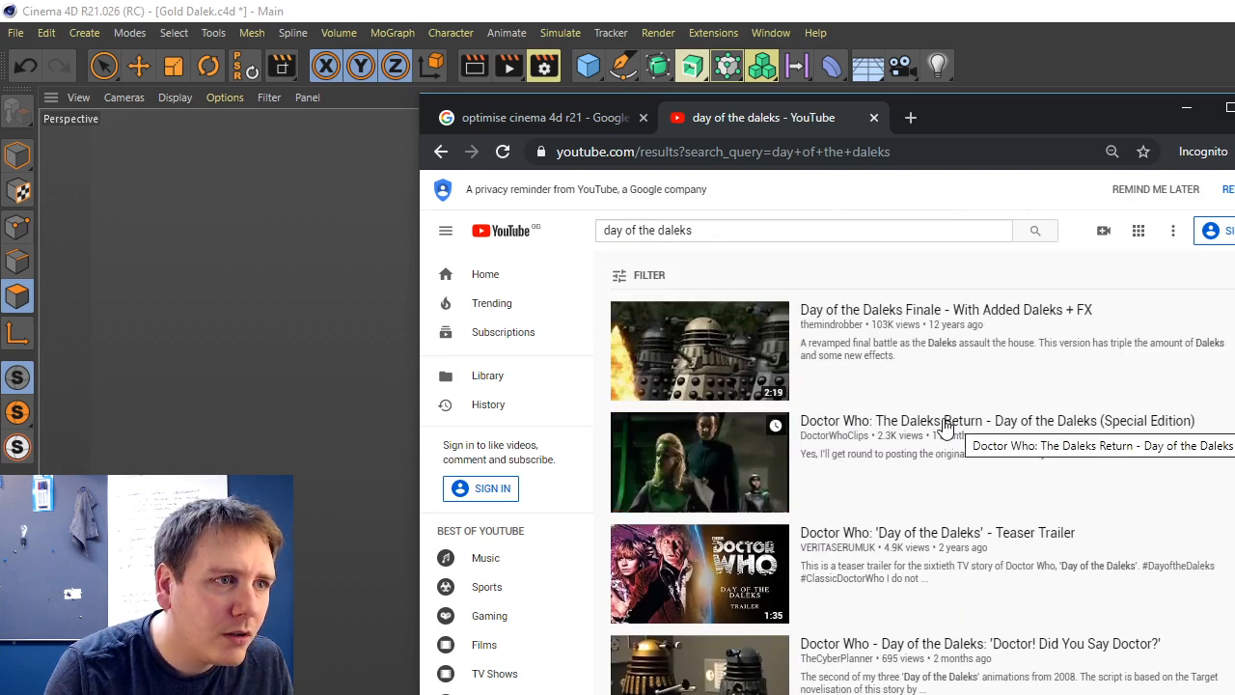
pyautogui.scroll(-12, 924, 480)
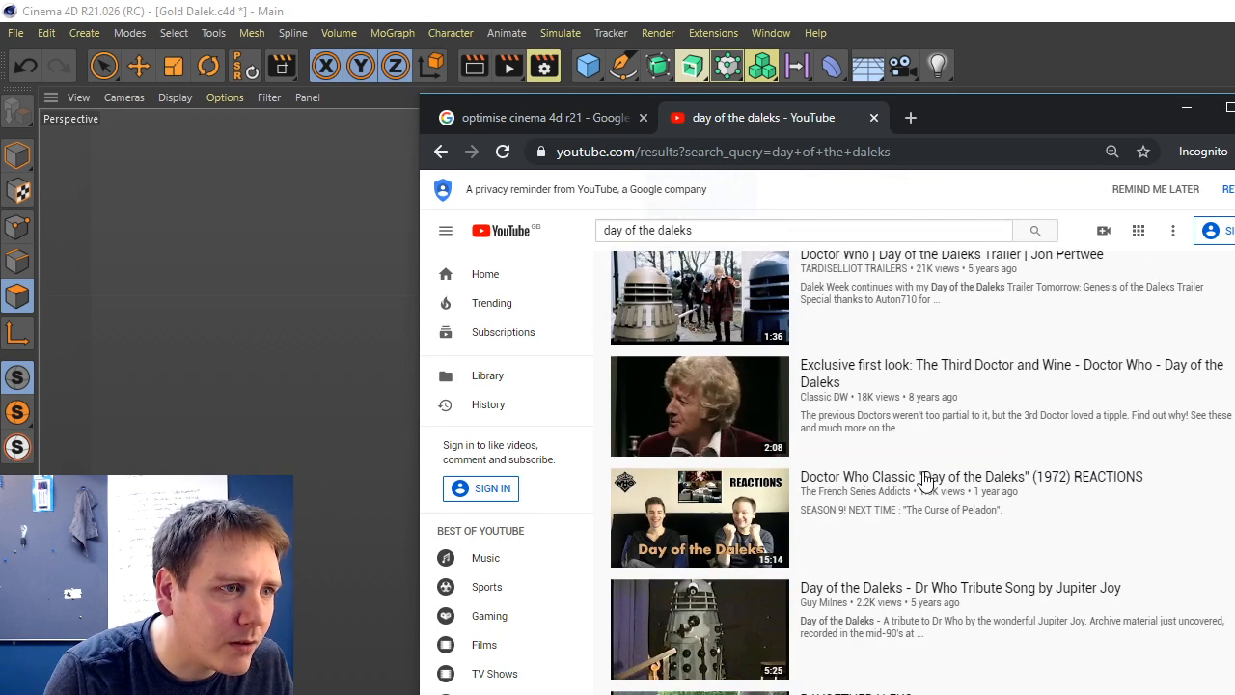
pyautogui.scroll(-10, 924, 480)
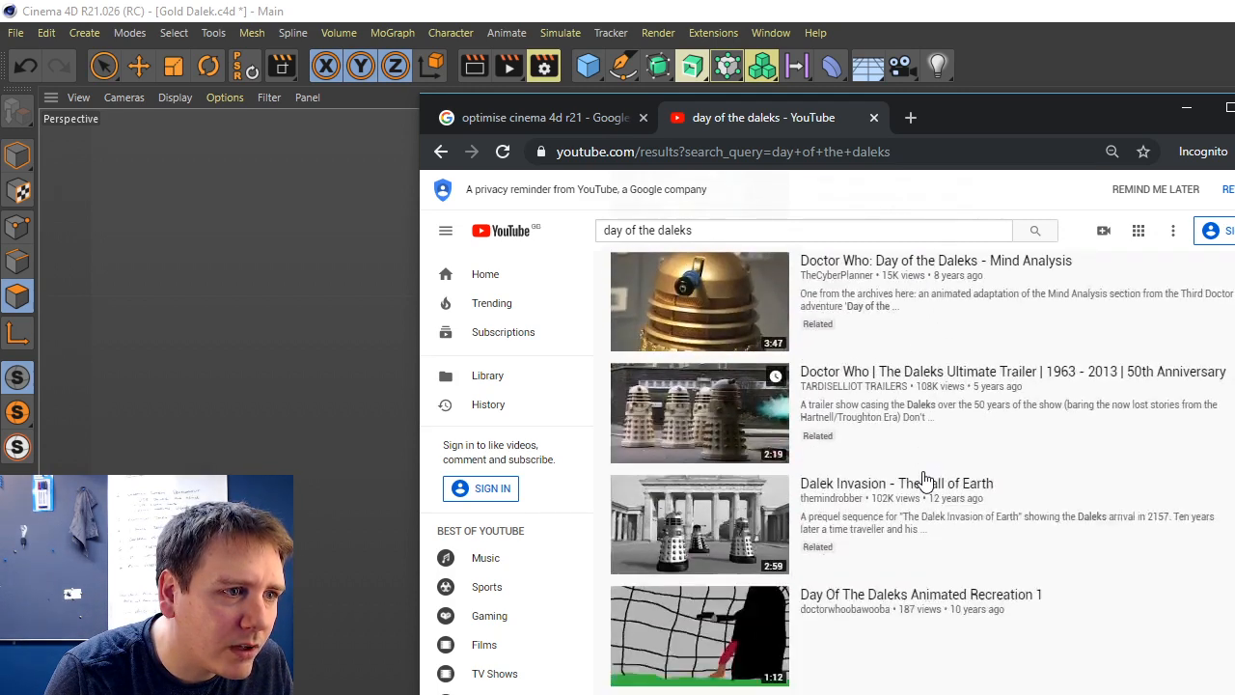
pyautogui.scroll(-5, 924, 481)
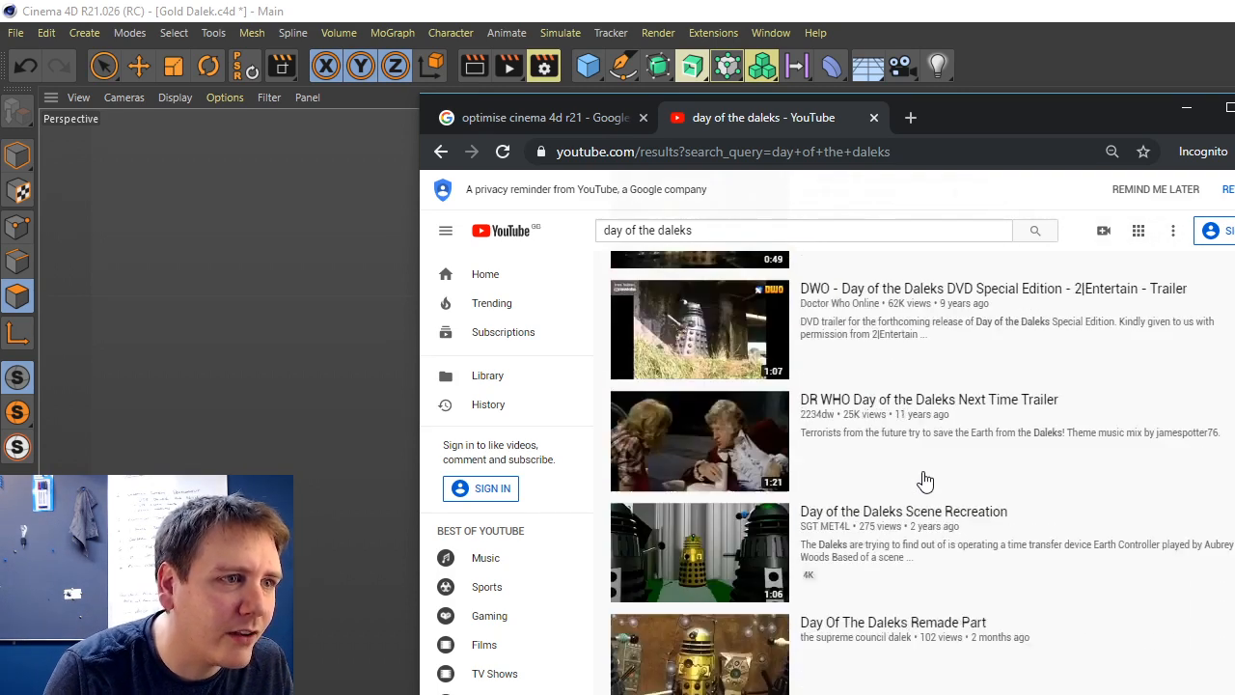
pyautogui.scroll(3, 925, 481)
pyautogui.scroll(-12, 958, 595)
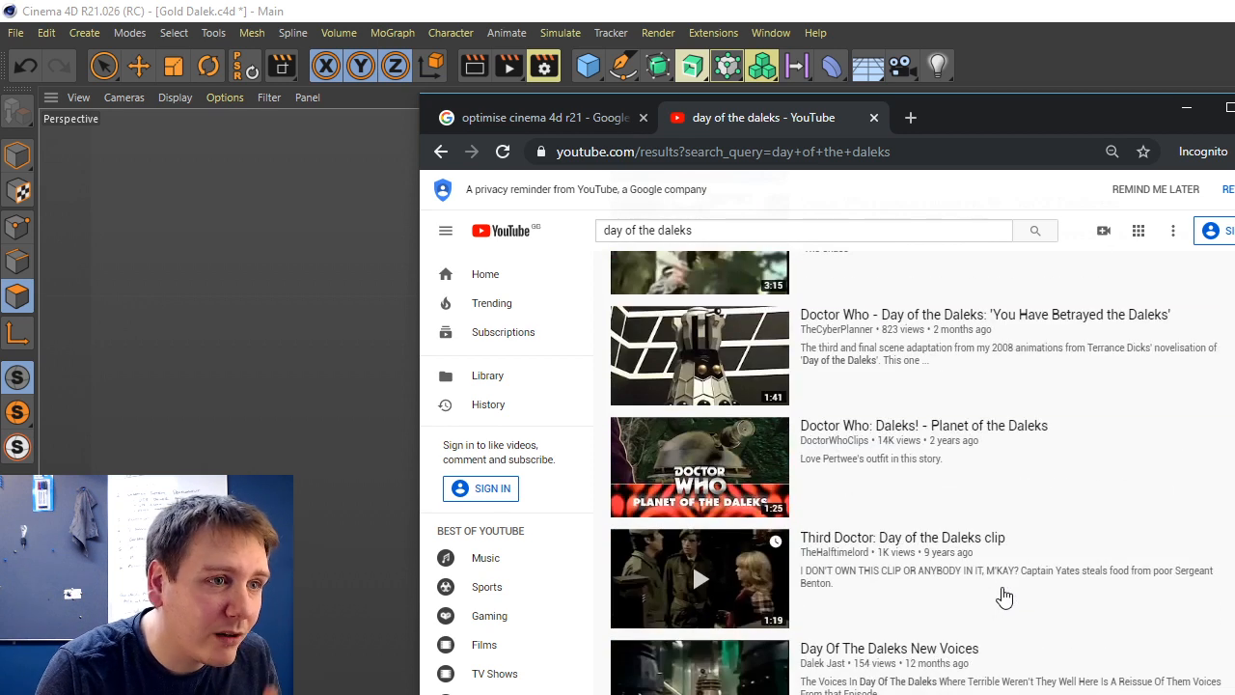
pyautogui.scroll(-4, 832, 579)
pyautogui.scroll(-2, 832, 576)
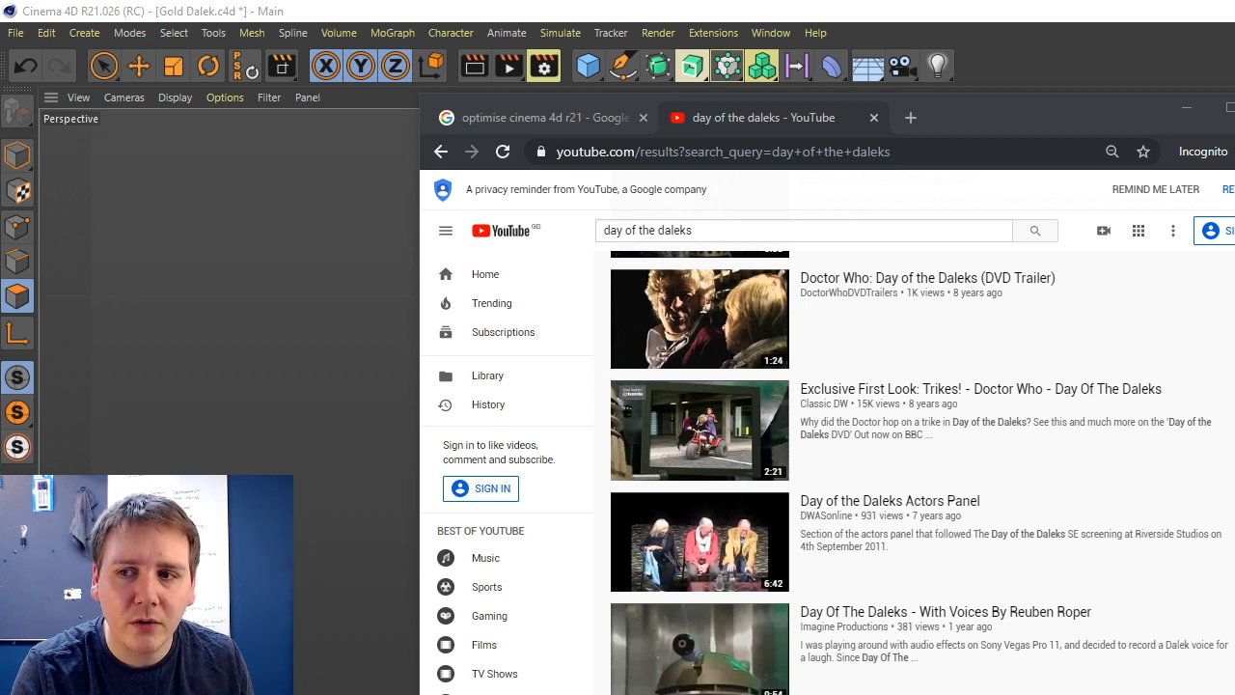
# Open the Day Of The Daleks clip with re-recorded voices, pause it and move the browser window higher on the screen.
pyautogui.click(958, 616)
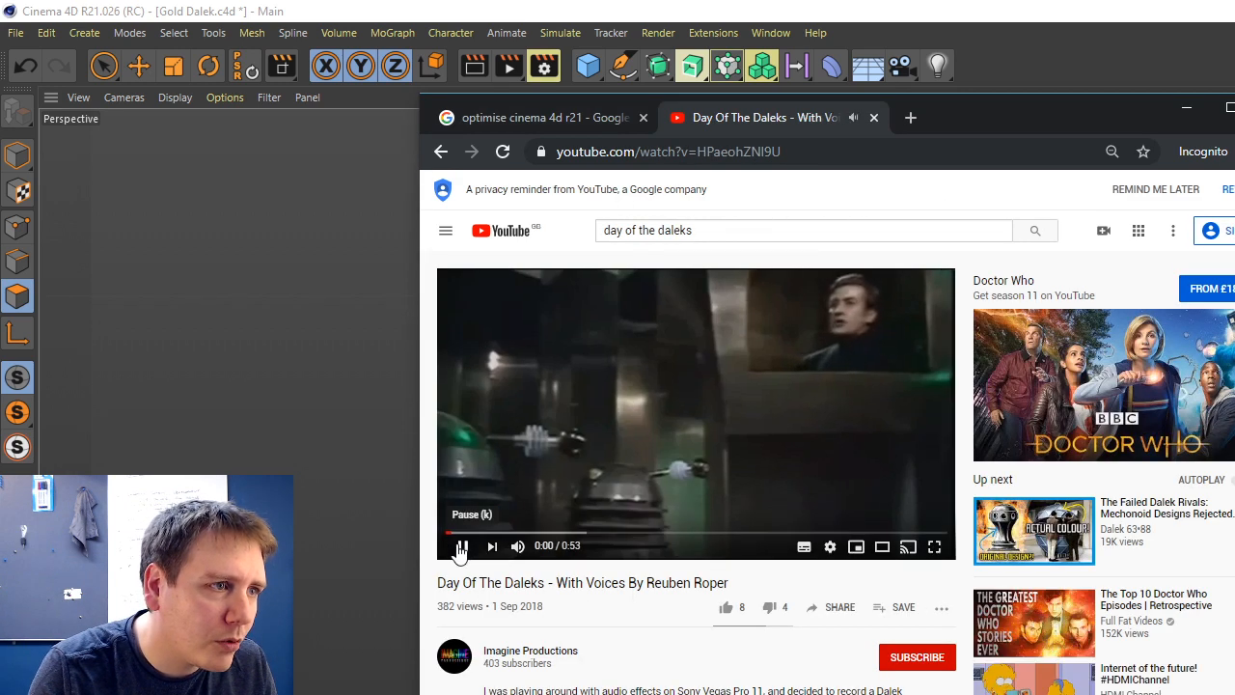
pyautogui.click(461, 549)
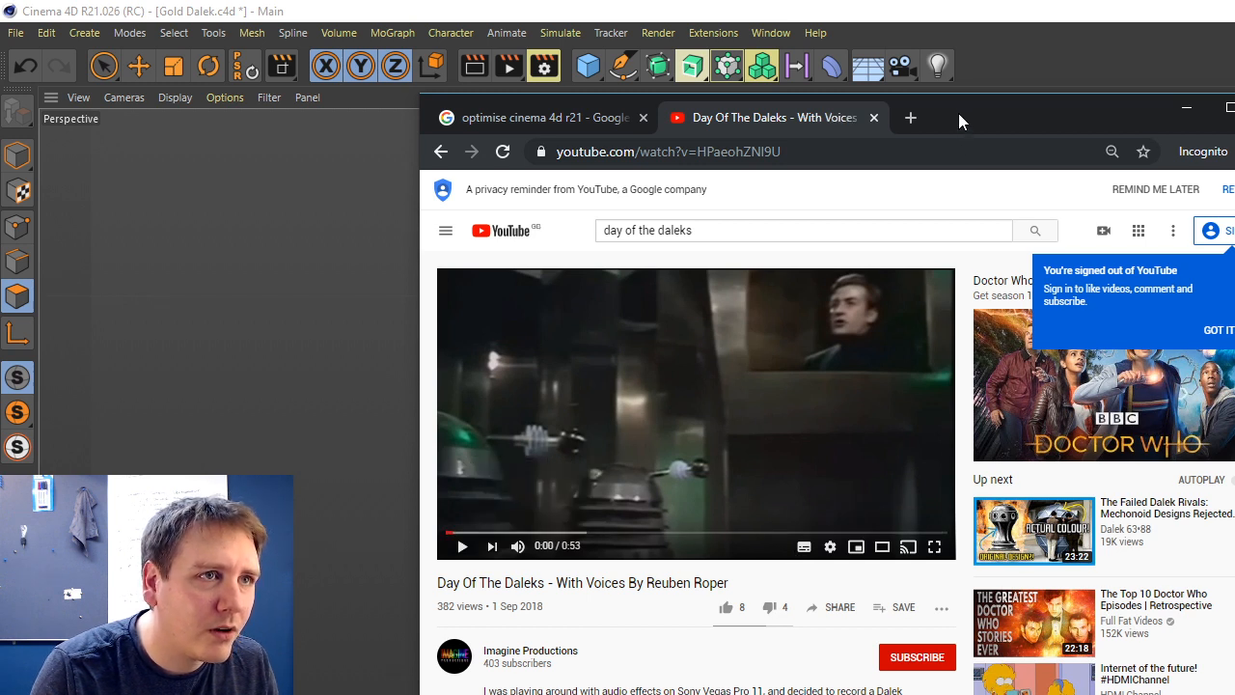
pyautogui.moveTo(957, 113); pyautogui.dragTo(921, 38)
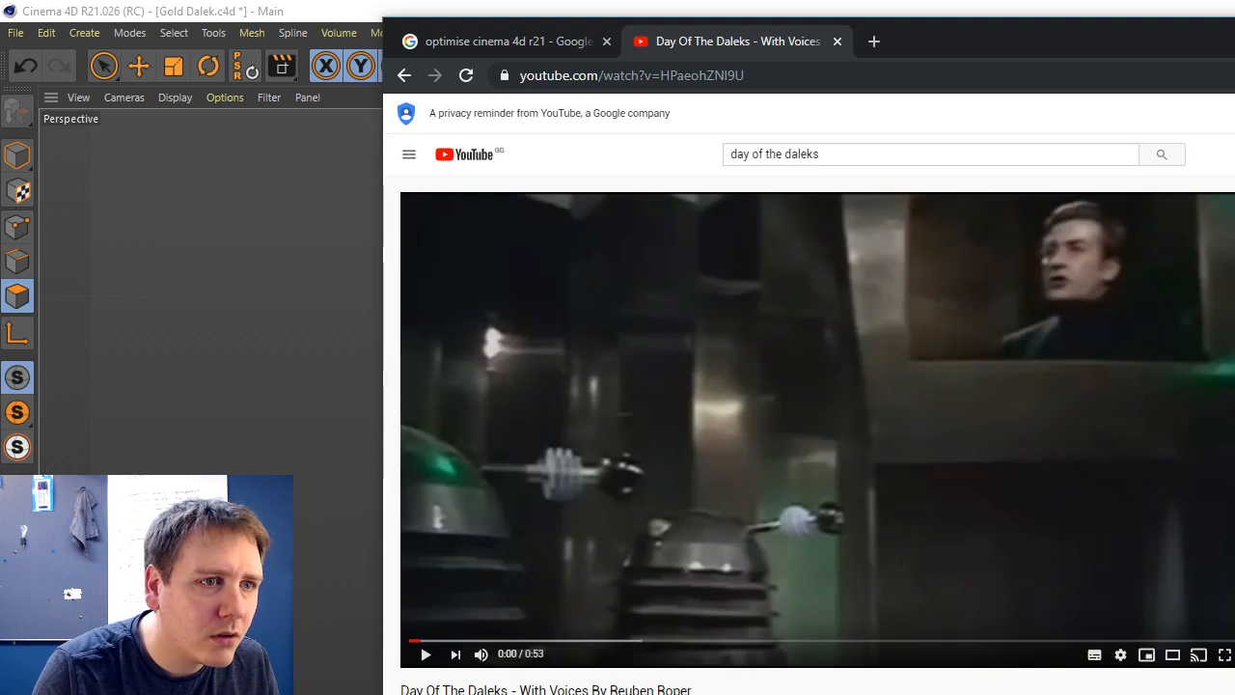
# Scrub the paused clip to the close-up of the Dalek's eyestalk and dome lights at about 0:09.
pyautogui.click(487, 686)
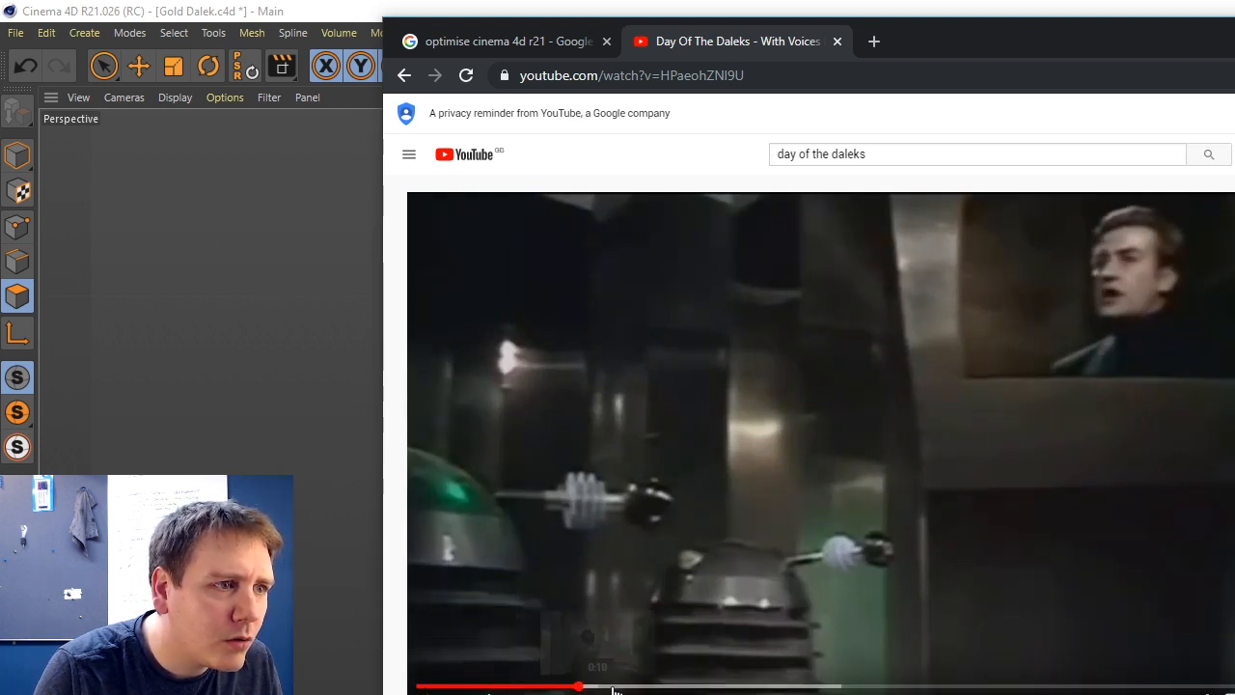
pyautogui.click(622, 686)
pyautogui.moveTo(629, 687); pyautogui.dragTo(597, 687)
pyautogui.click(591, 686)
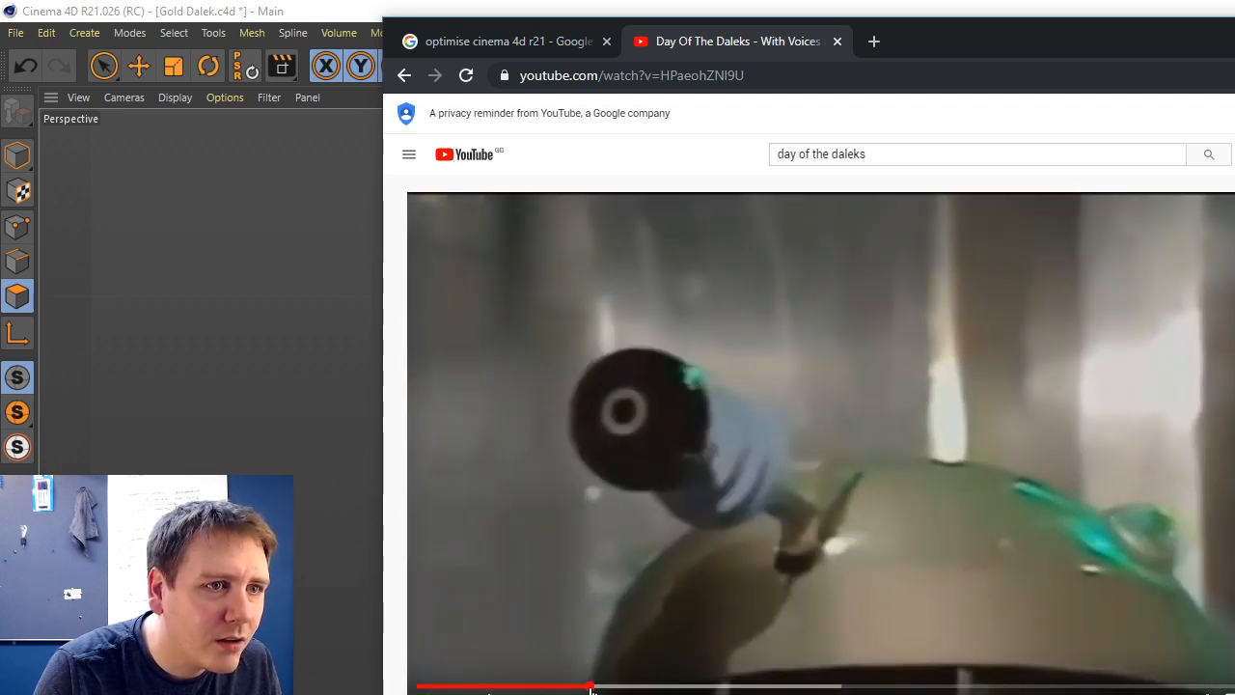
pyautogui.click(583, 687)
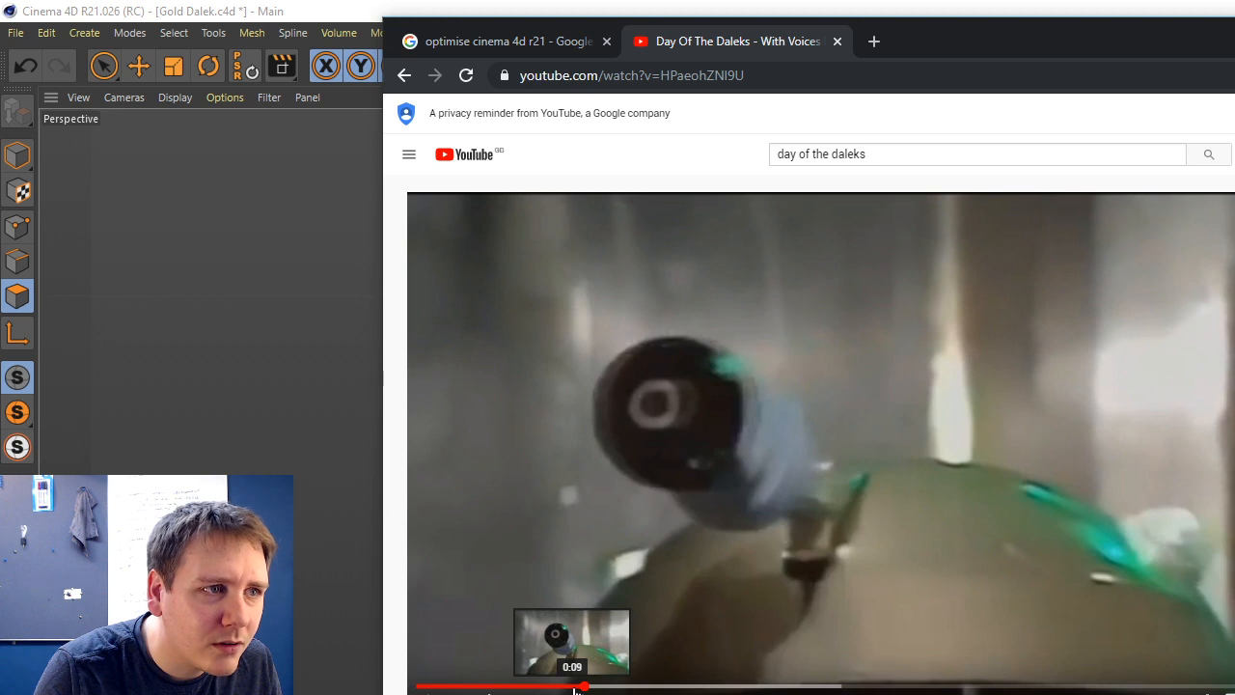
pyautogui.click(580, 687)
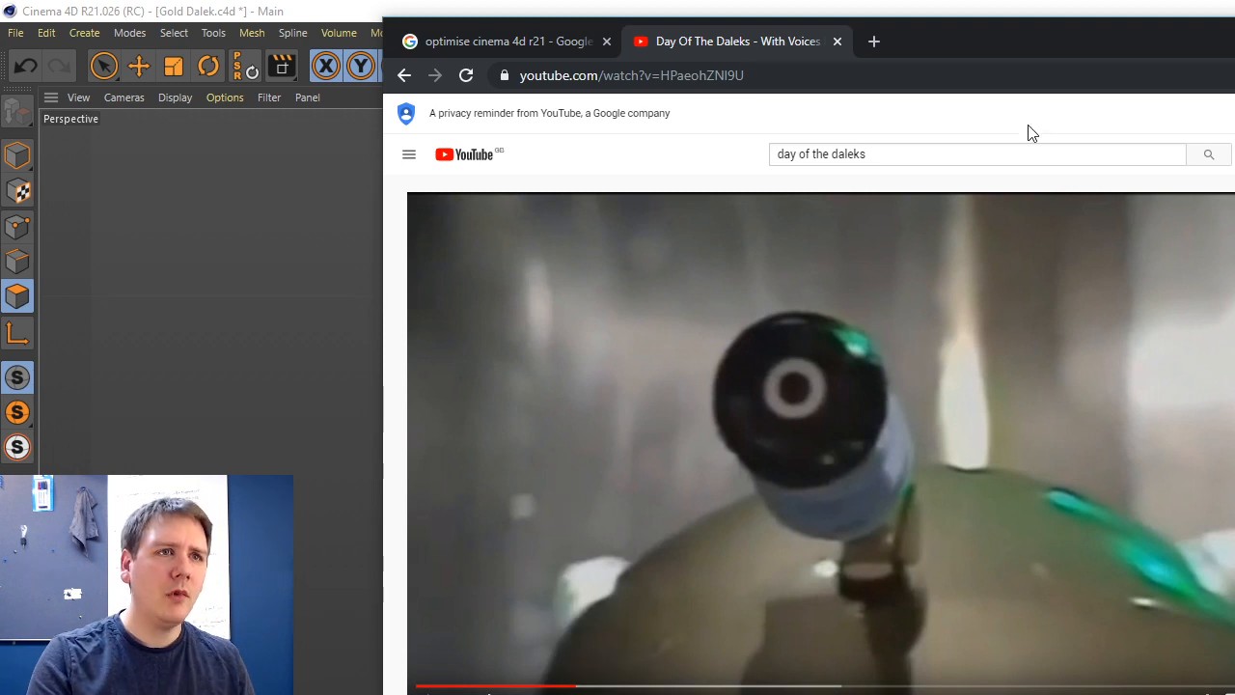
# Move the browser window beside the rendered dome and play the clip in short bursts to compare the dome lights.
pyautogui.moveTo(994, 44); pyautogui.dragTo(1234, 51)
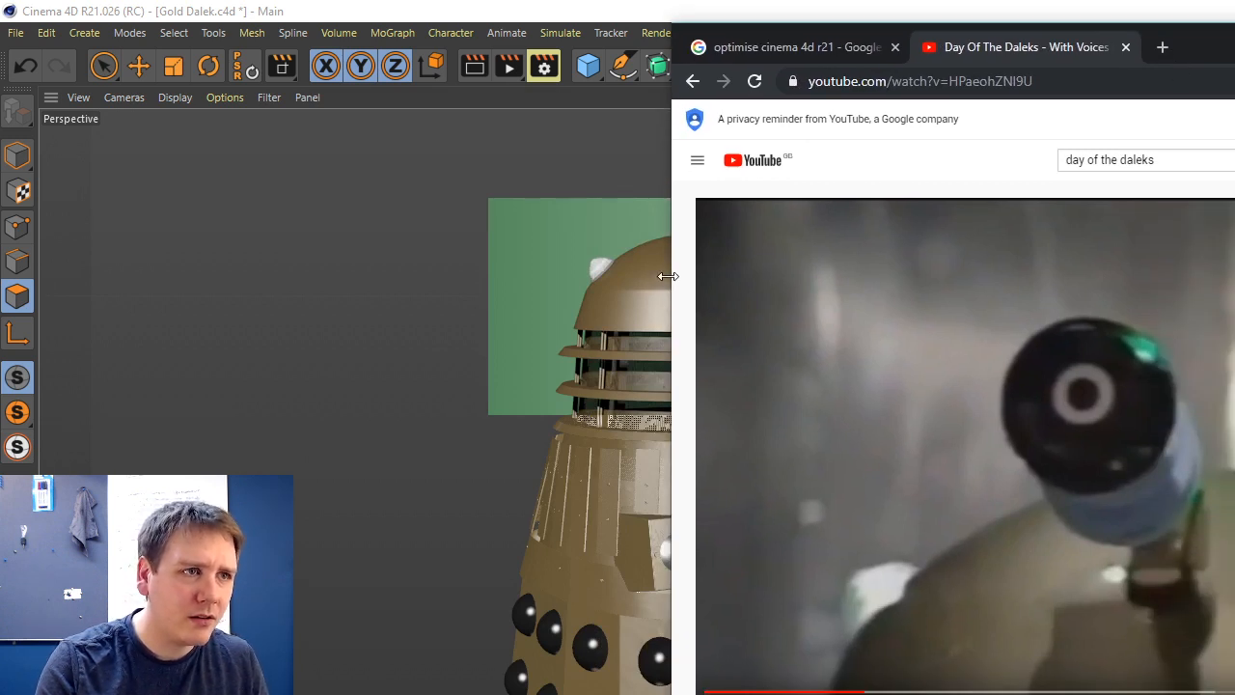
pyautogui.moveTo(1192, 40); pyautogui.dragTo(1234, 37)
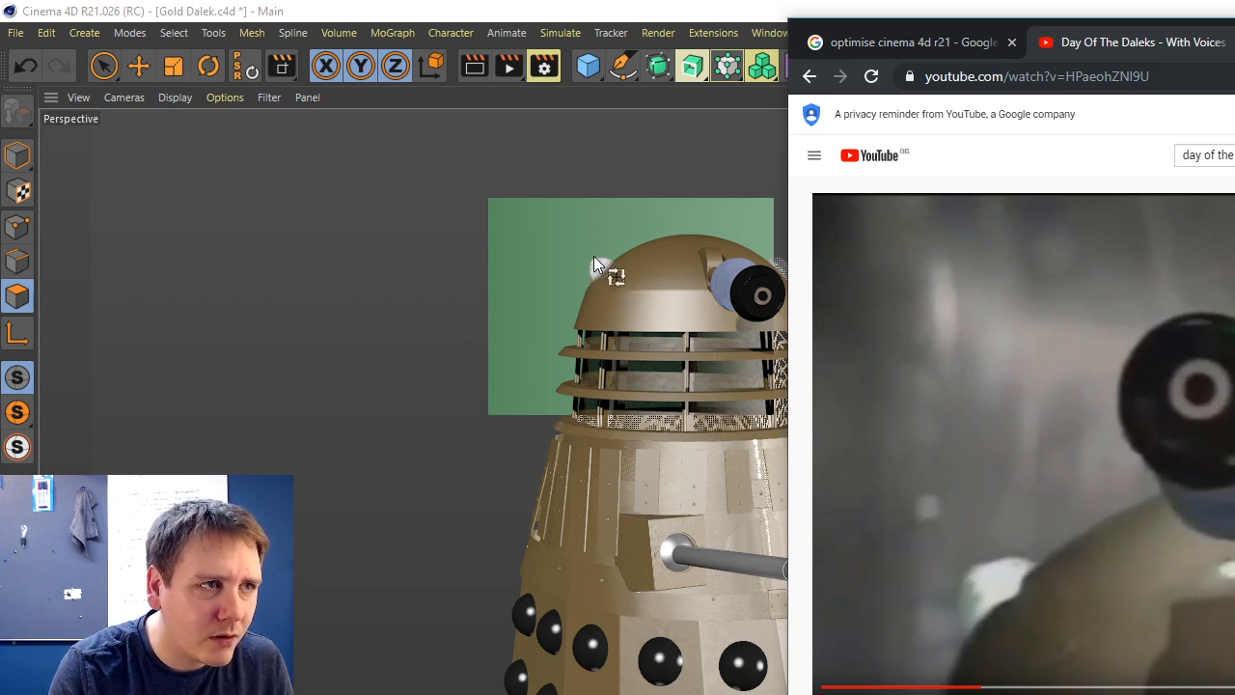
pyautogui.press('k')
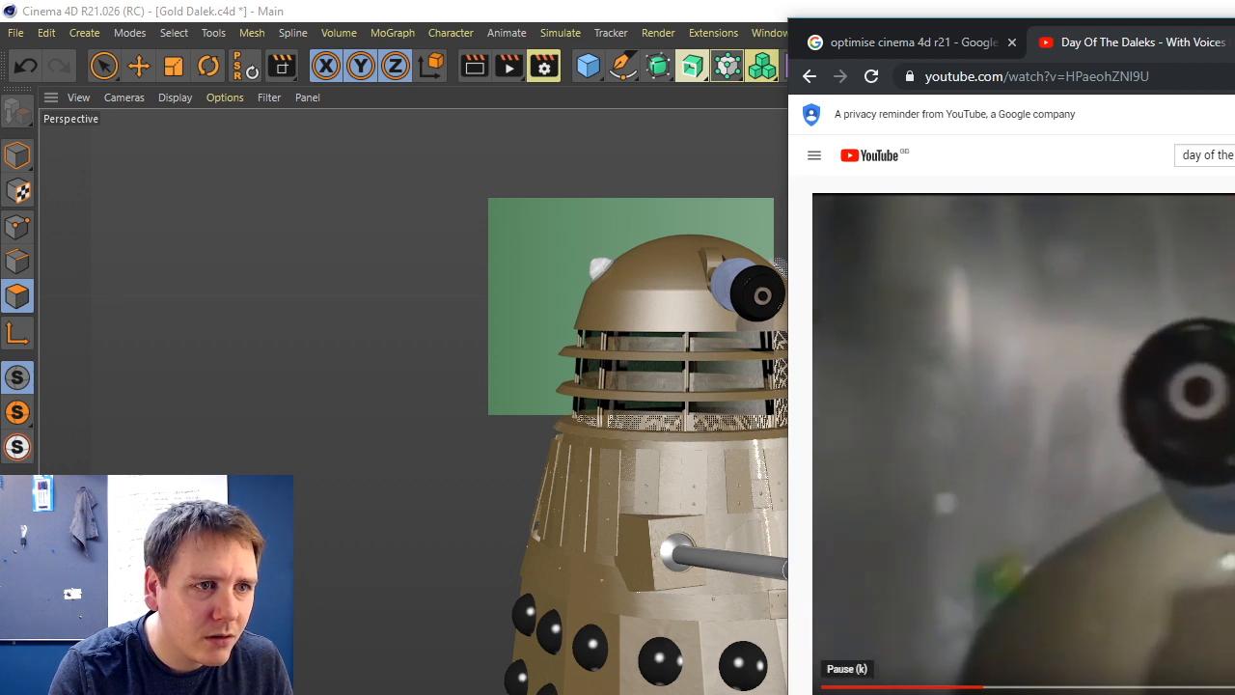
pyautogui.press('k')
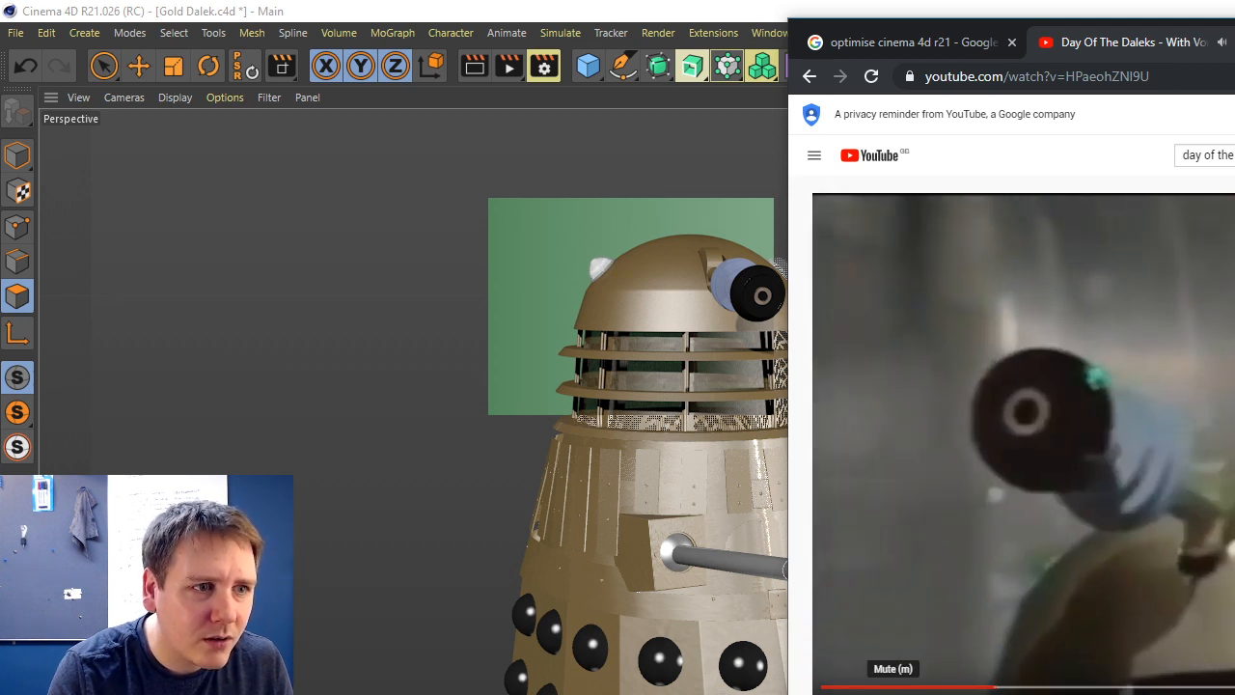
pyautogui.press('k')
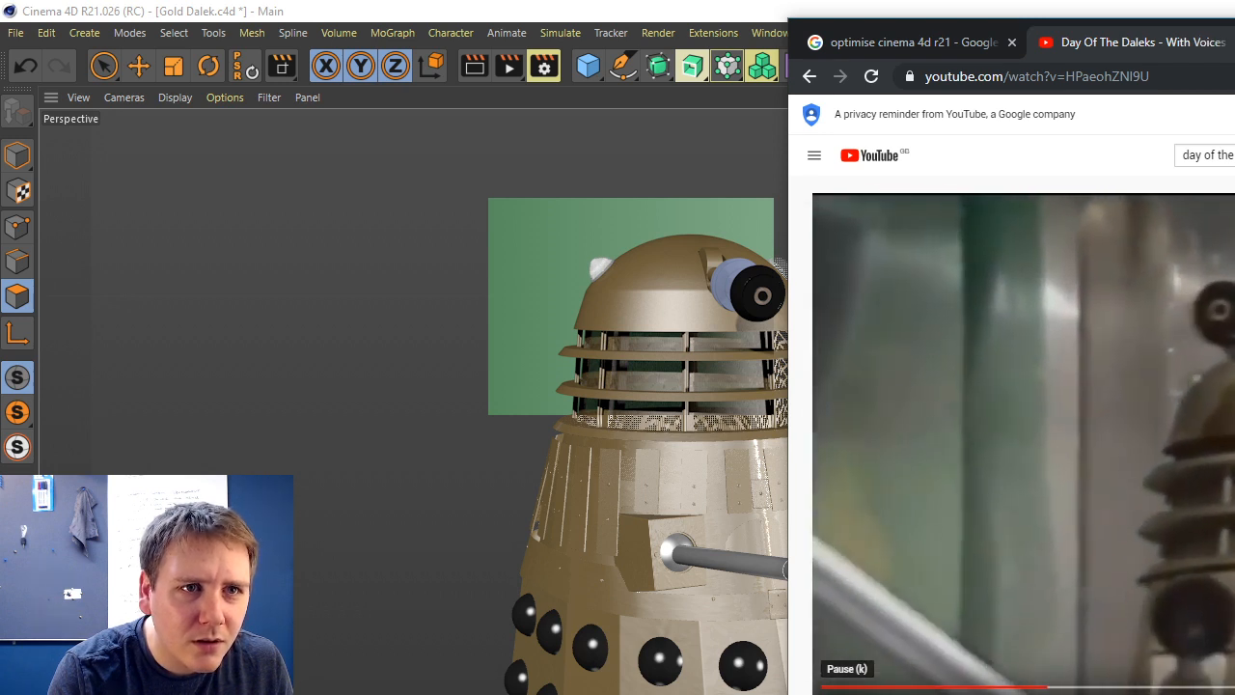
pyautogui.press('k')
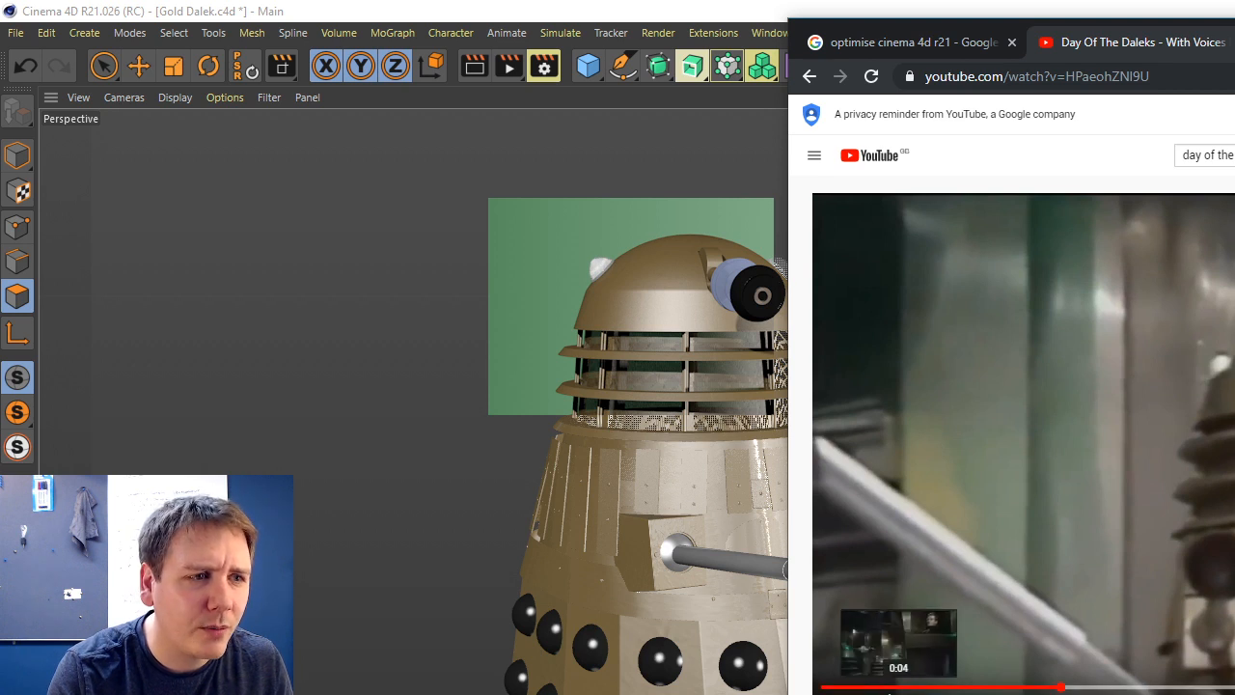
pyautogui.press('k')
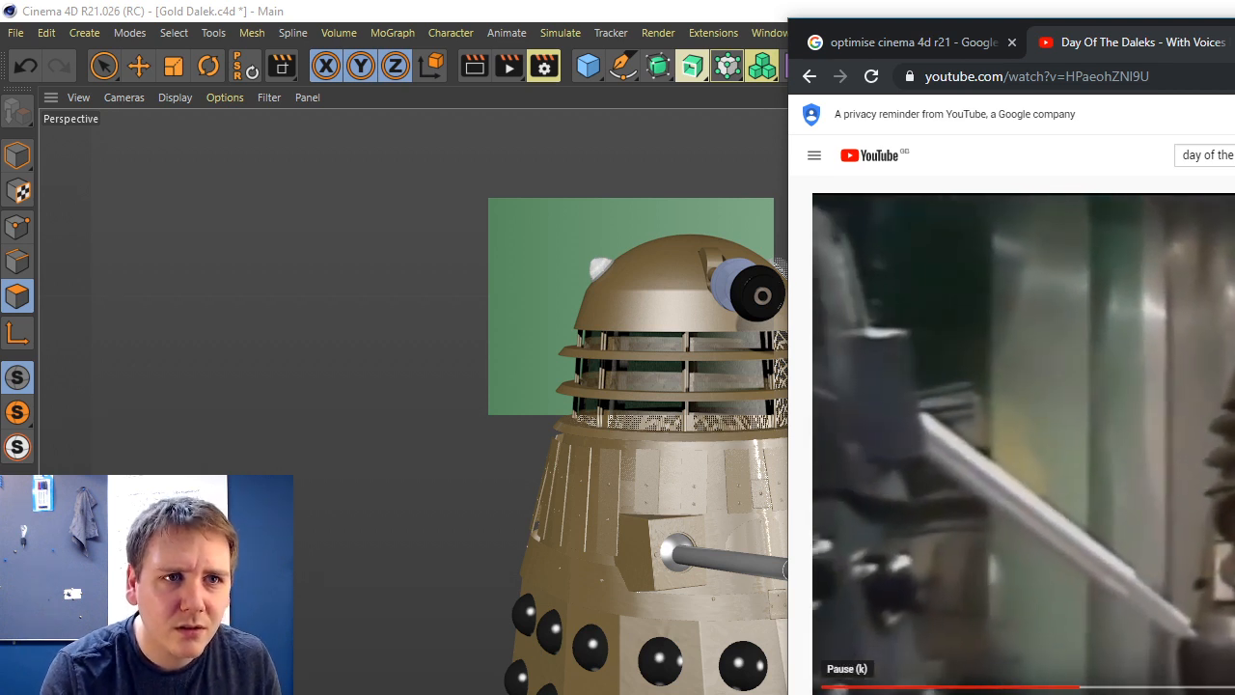
# Rewind the clip to the eyestalk close-up and replay the shot to examine the dome lights, pausing on the wider Dalek view.
pyautogui.click(895, 687)
pyautogui.moveTo(895, 687); pyautogui.dragTo(976, 689)
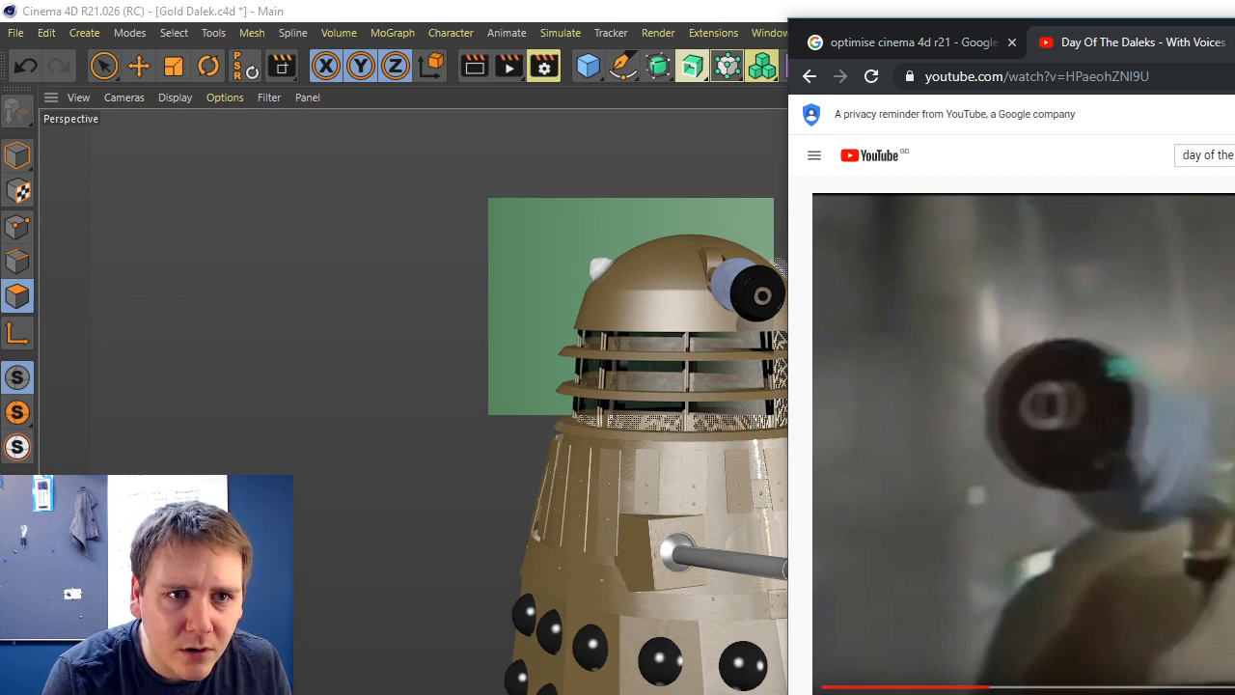
pyautogui.click(962, 687)
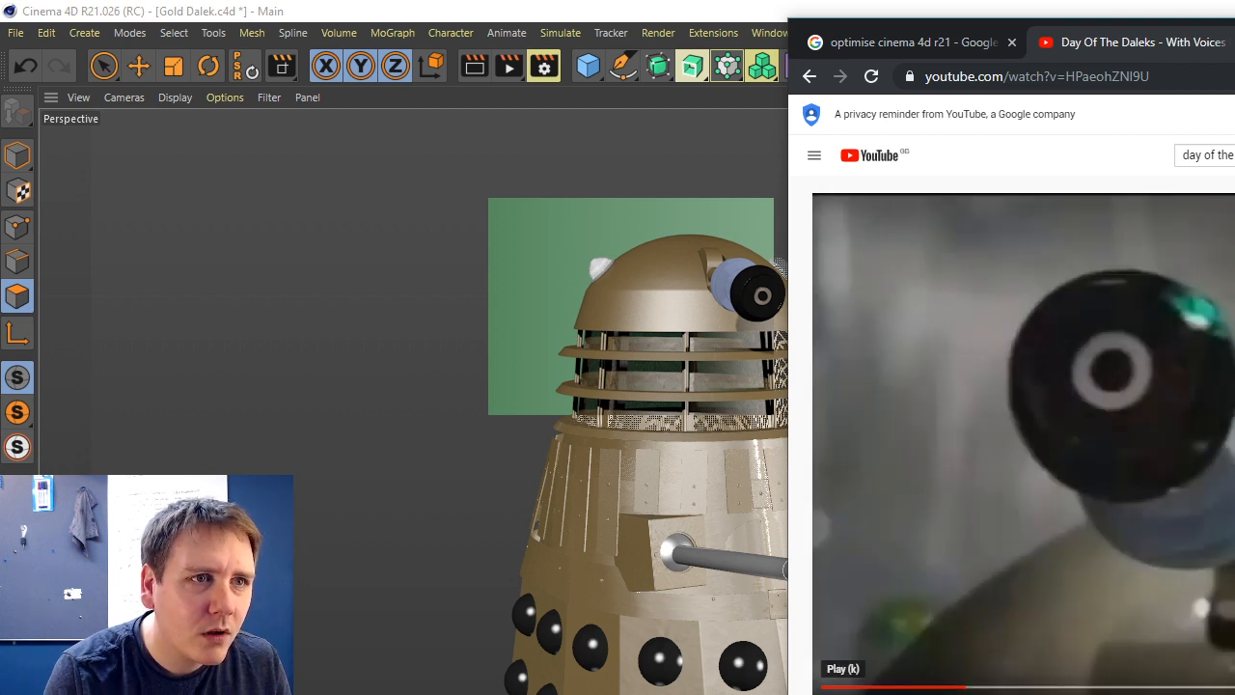
pyautogui.click(835, 693)
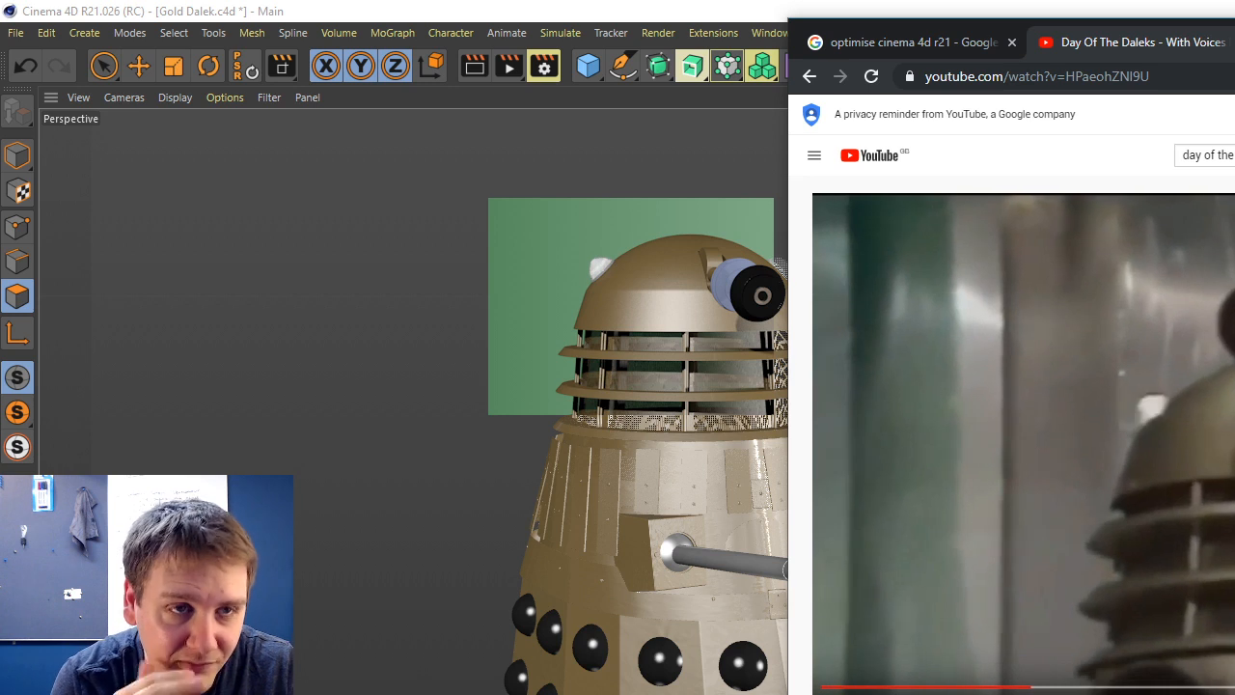
pyautogui.press('k')
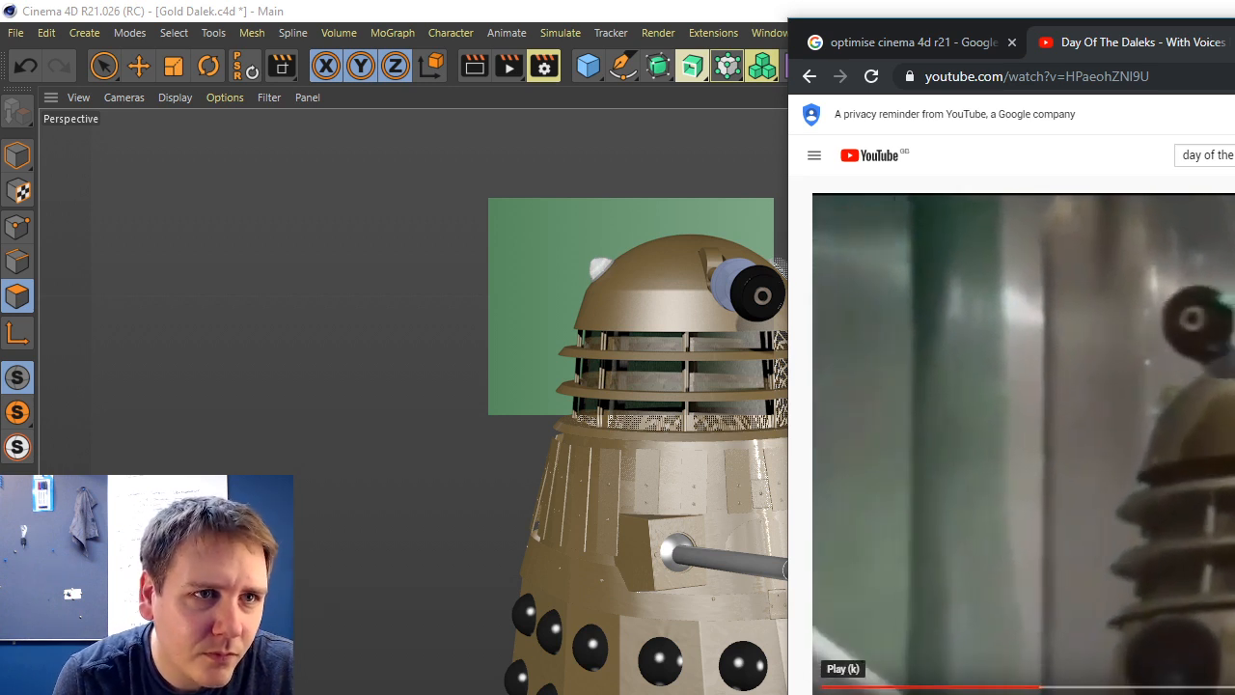
# Return to the close-up at about 0:09 and play it in brief bursts to examine the dome light's lit and unlit colours.
pyautogui.click(1015, 688)
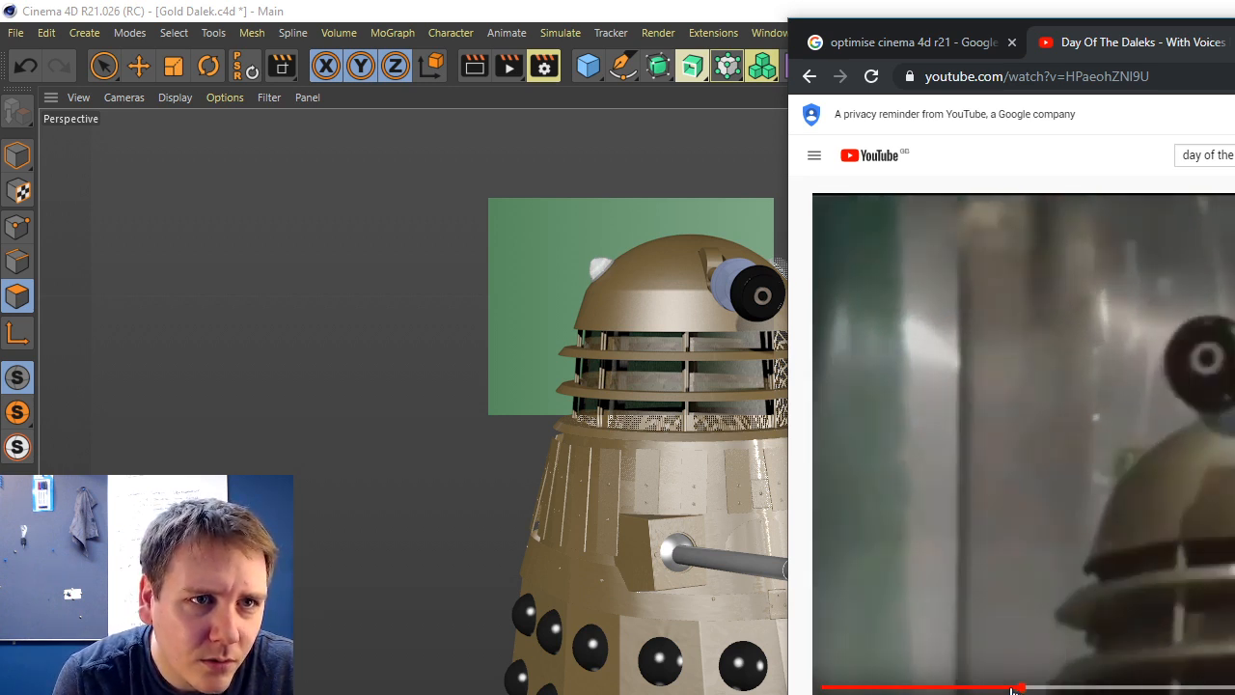
pyautogui.click(994, 687)
pyautogui.click(975, 688)
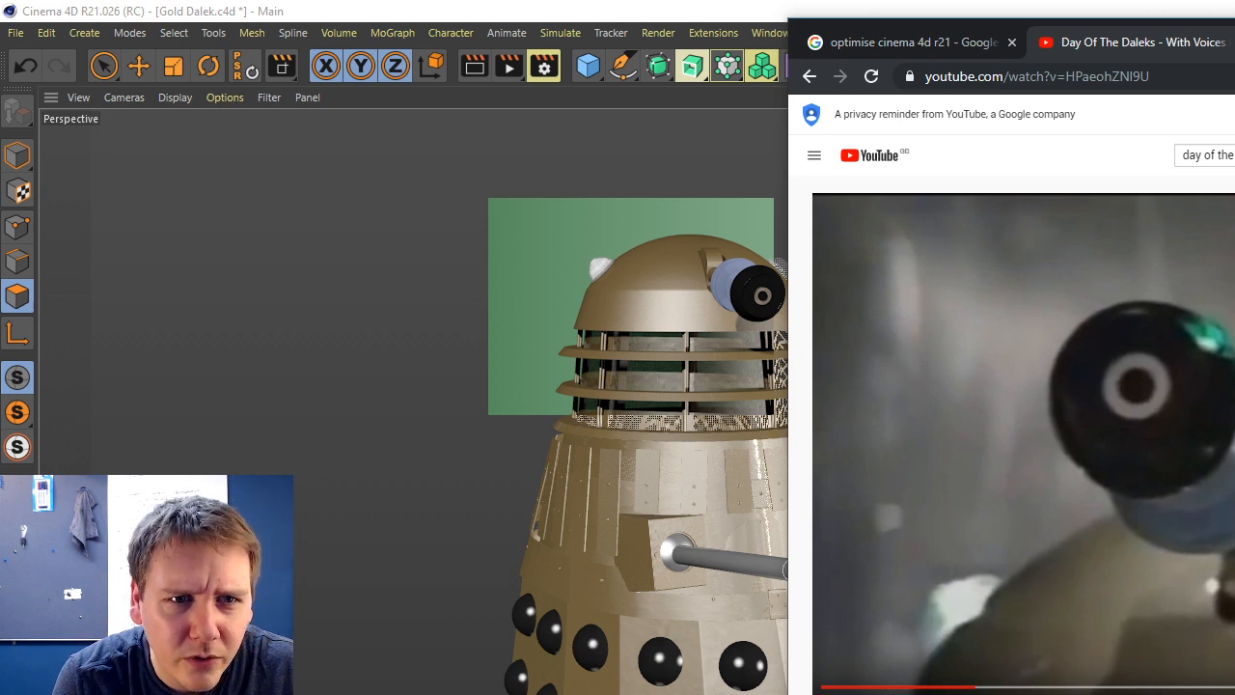
pyautogui.click(838, 694)
pyautogui.click(837, 693)
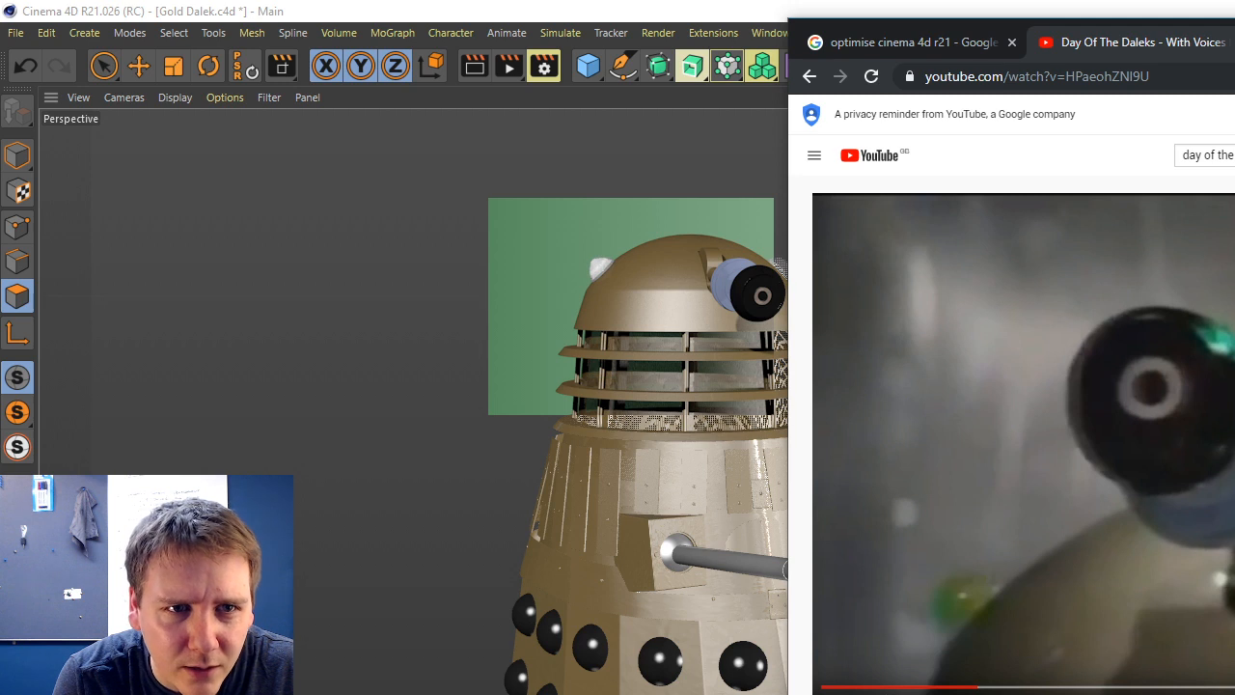
pyautogui.click(837, 692)
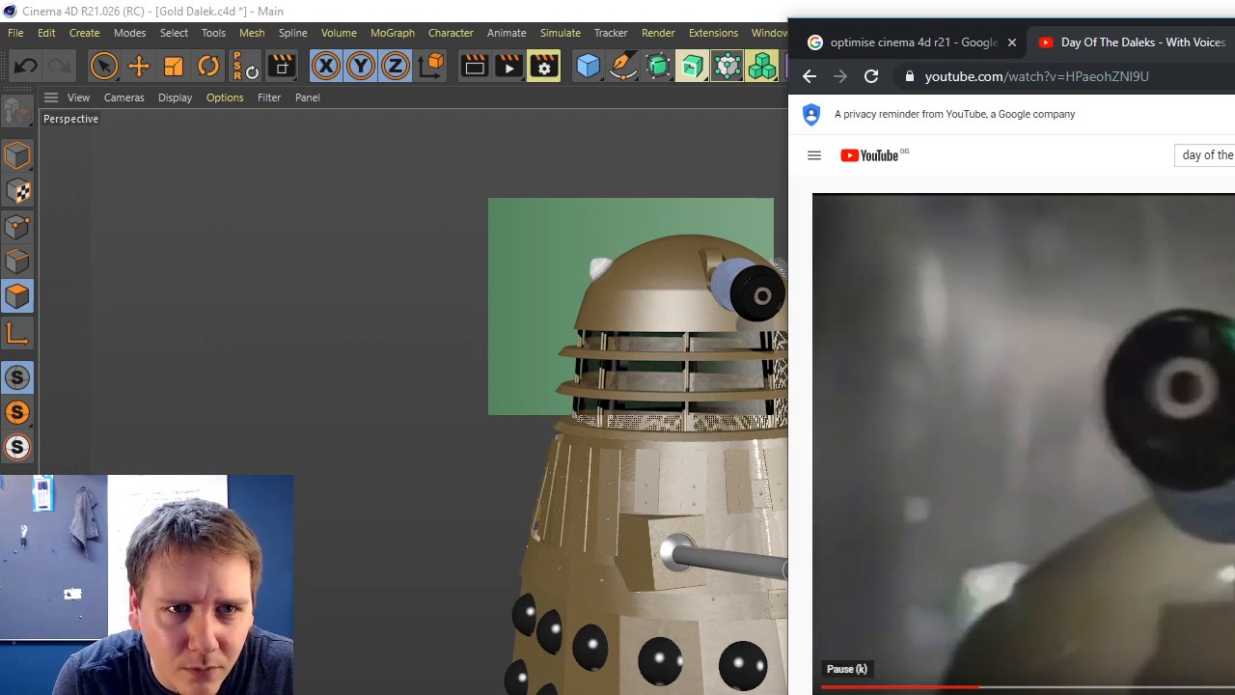
pyautogui.click(837, 693)
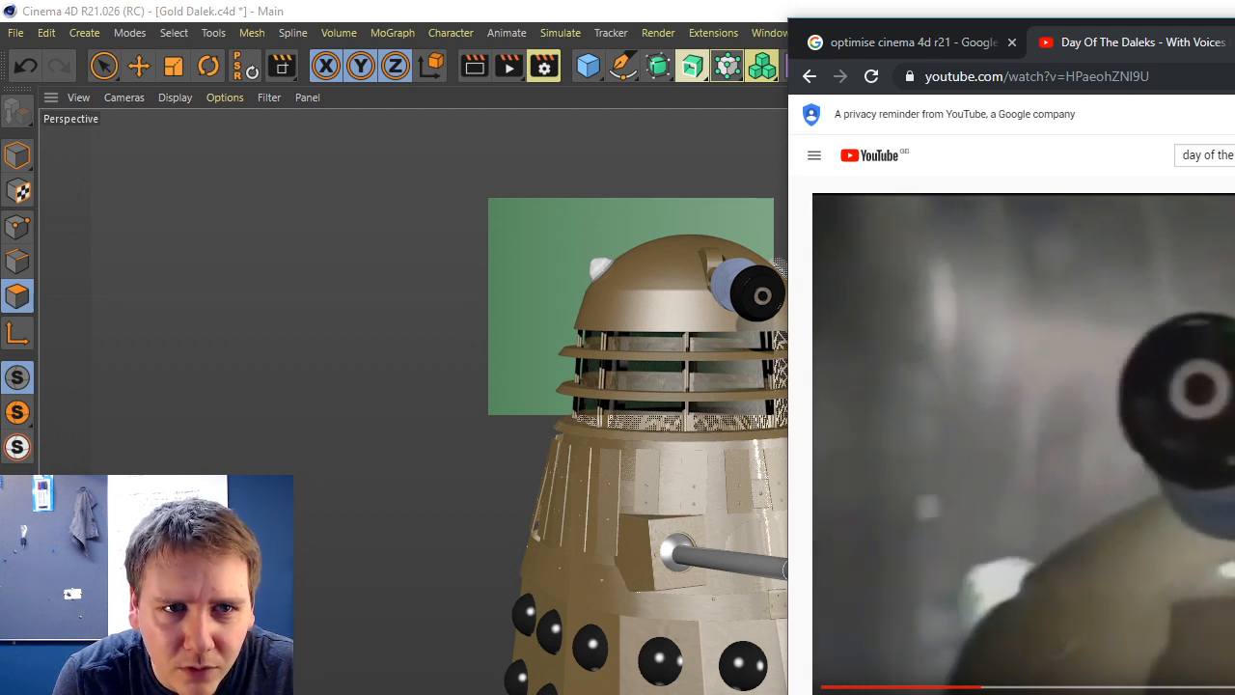
pyautogui.click(937, 687)
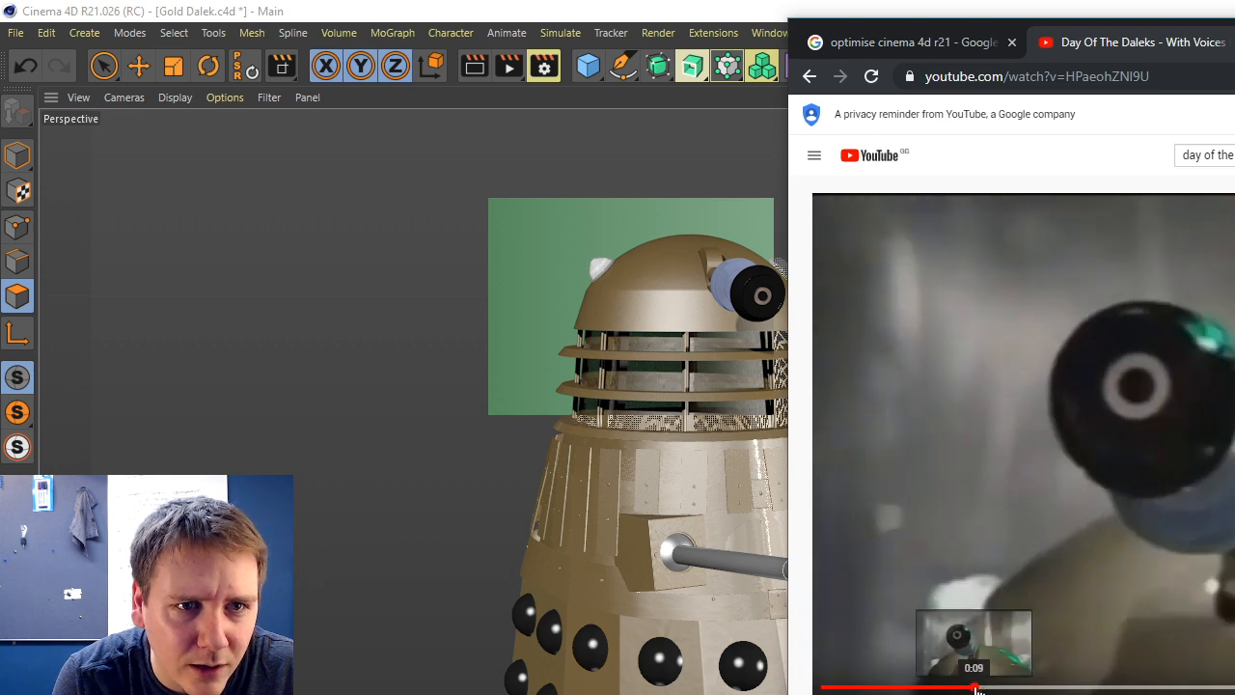
# Replay the eyestalk close-up at about 0:09 in brief bursts, pausing on the lit dome light.
pyautogui.click(974, 688)
pyautogui.click(837, 691)
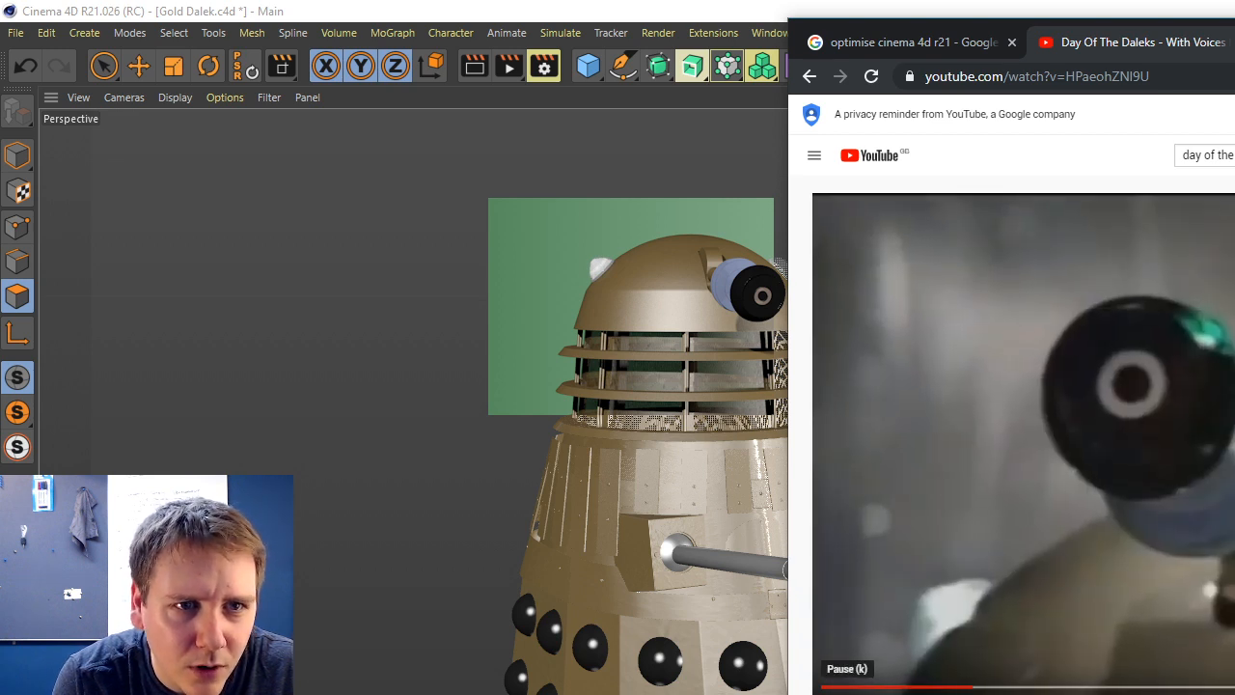
pyautogui.click(837, 690)
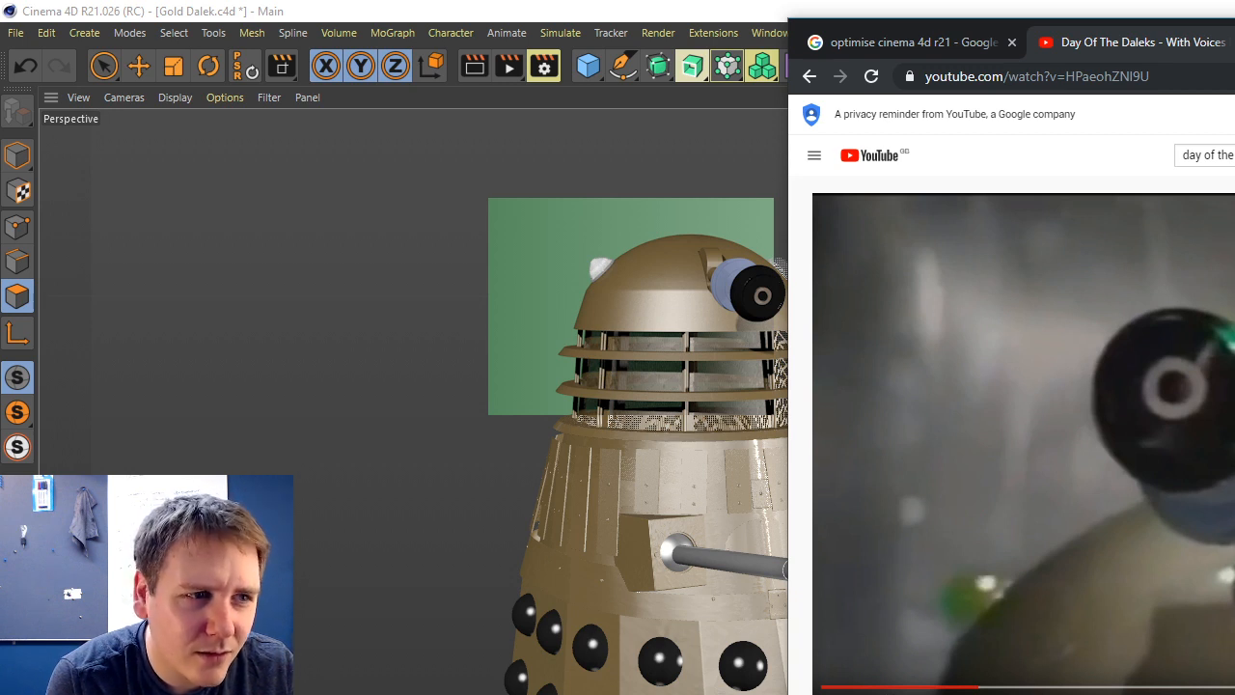
pyautogui.click(1097, 658)
pyautogui.click(1097, 658)
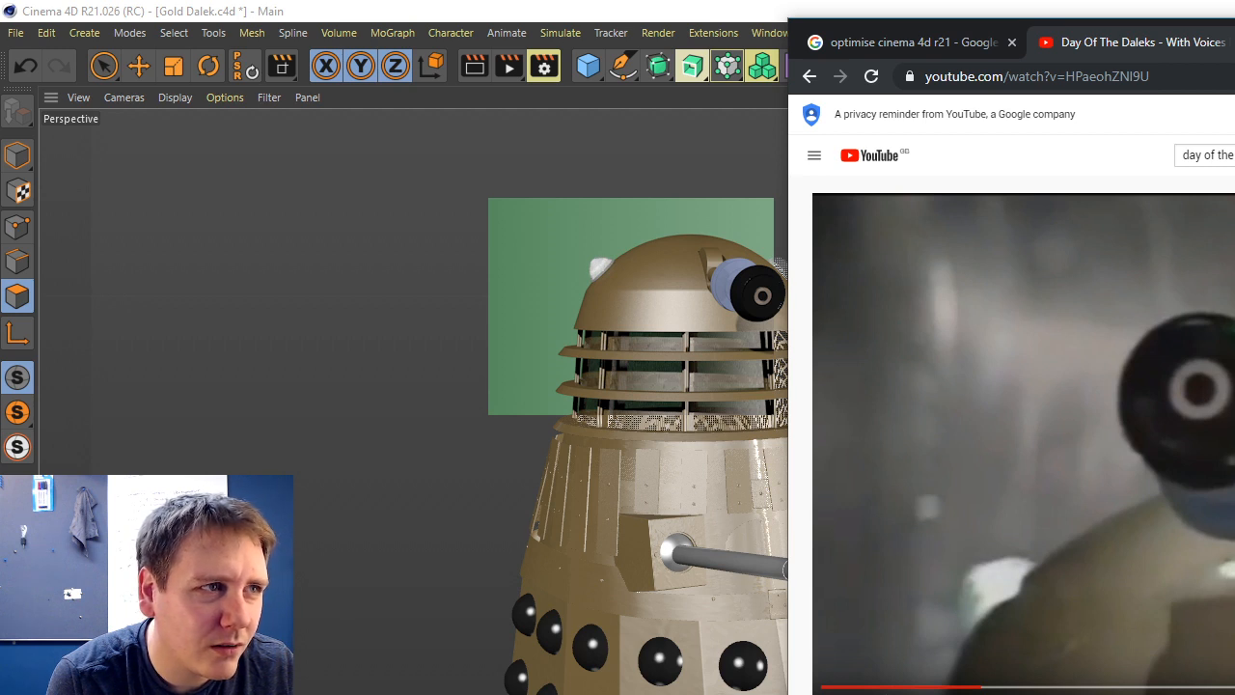
# Switch to Cinema 4D, frame the Dalek's dome from the front and render a region around the left dome light.
pyautogui.click(642, 23)
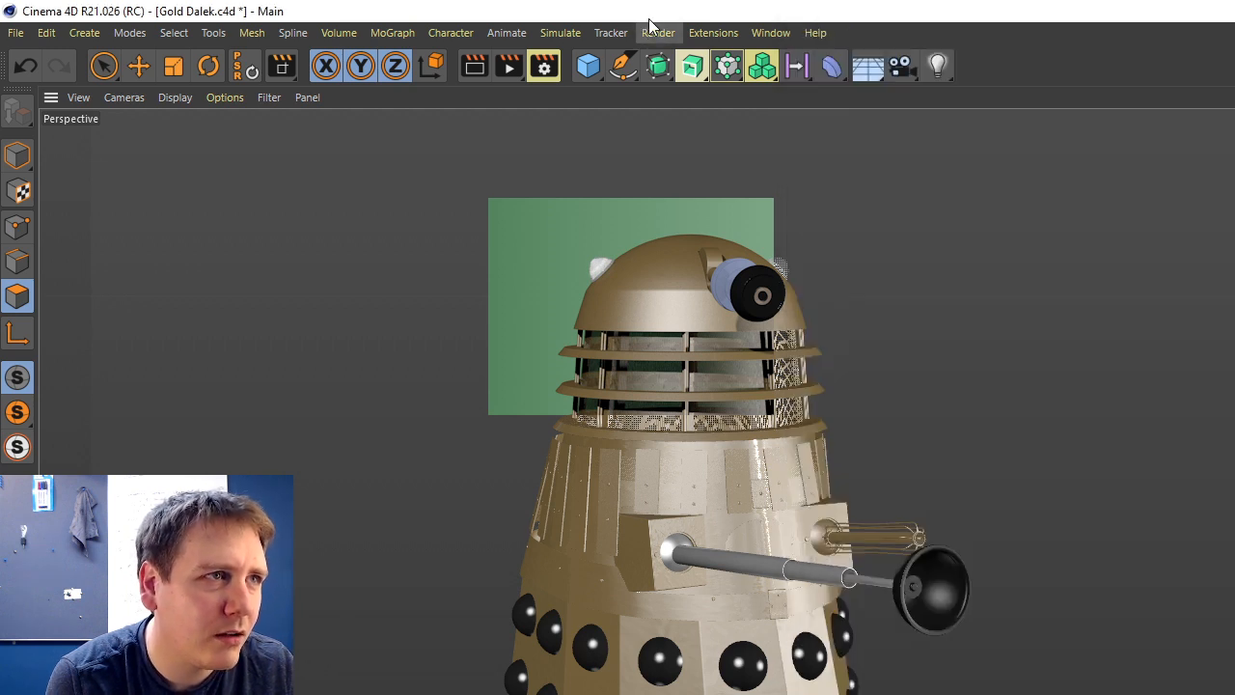
pyautogui.scroll(2, 594, 246)
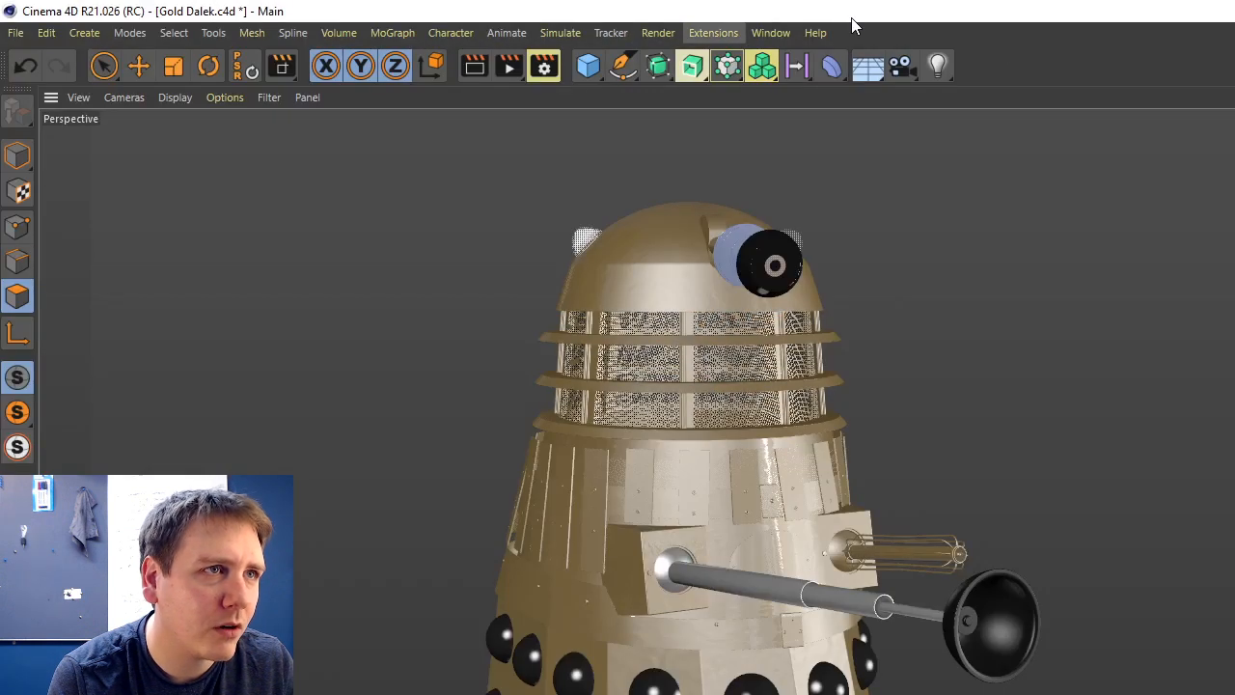
pyautogui.keyDown('alt'); pyautogui.moveTo(839, 289); pyautogui.dragTo(1000, 246); pyautogui.keyUp('alt')
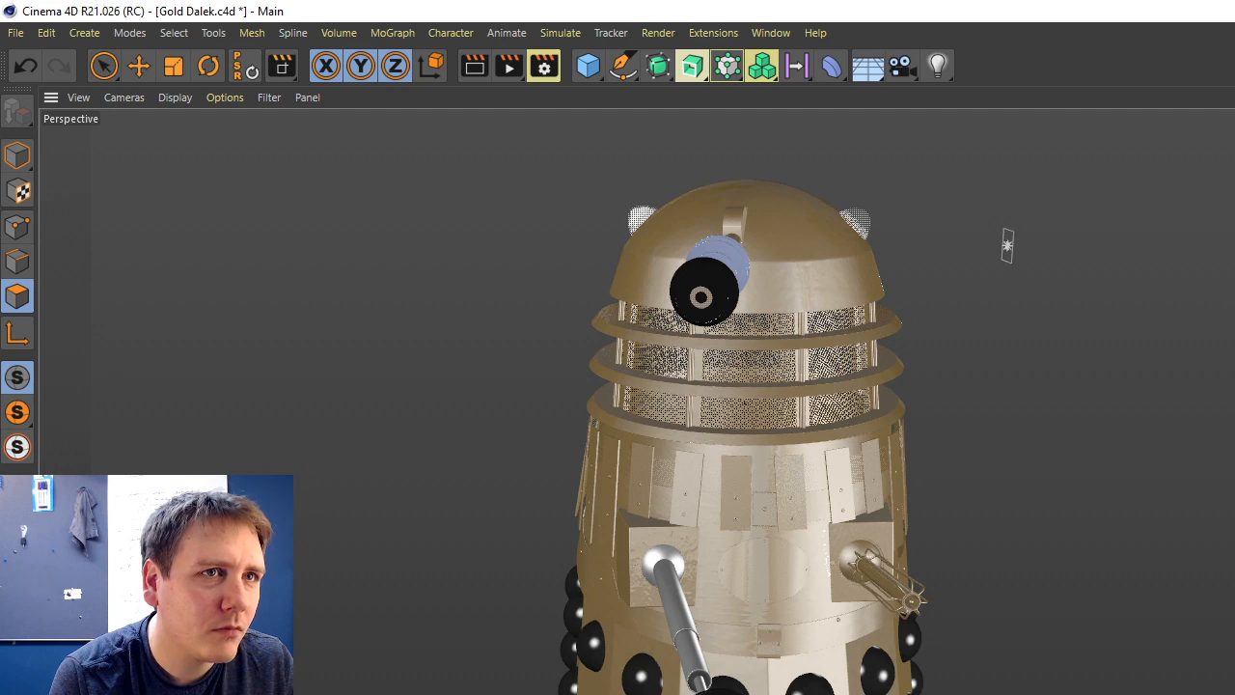
pyautogui.scroll(4, 693, 449)
pyautogui.scroll(-3, 693, 449)
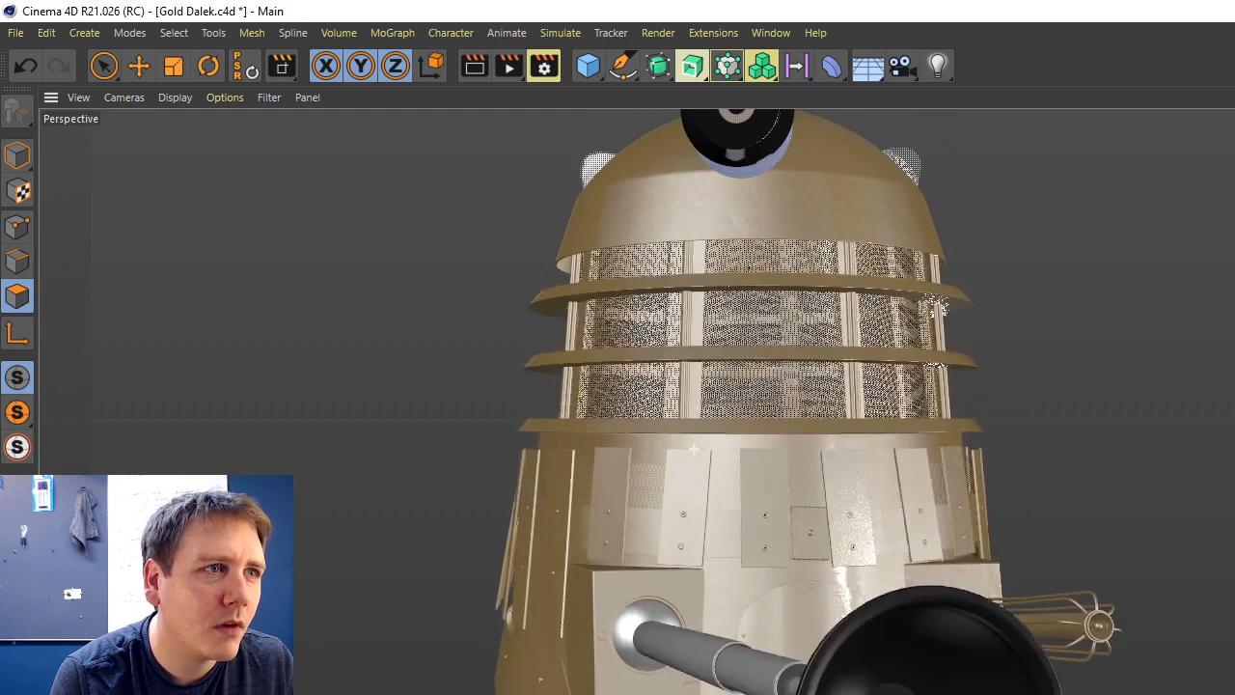
pyautogui.keyDown('alt'); pyautogui.moveTo(694, 448); pyautogui.dragTo(733, 693, button='middle'); pyautogui.keyUp('alt')
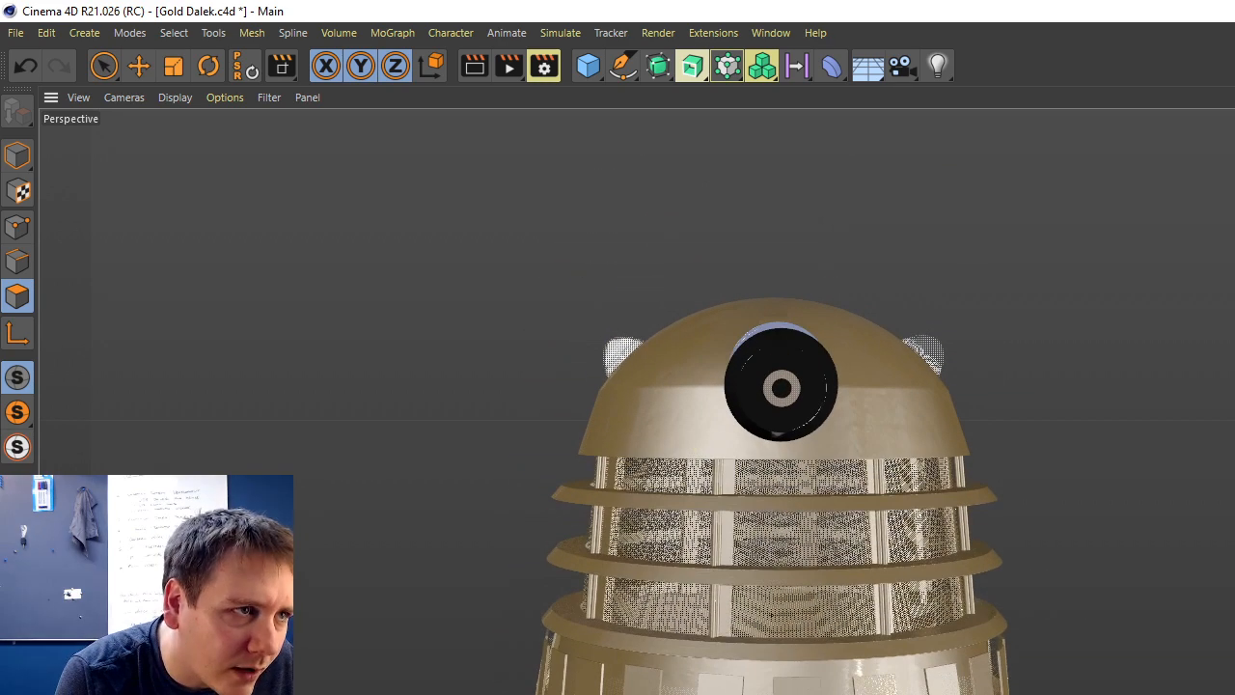
pyautogui.scroll(3, 694, 449)
pyautogui.keyDown('alt'); pyautogui.moveTo(636, 180); pyautogui.dragTo(671, 177); pyautogui.keyUp('alt')
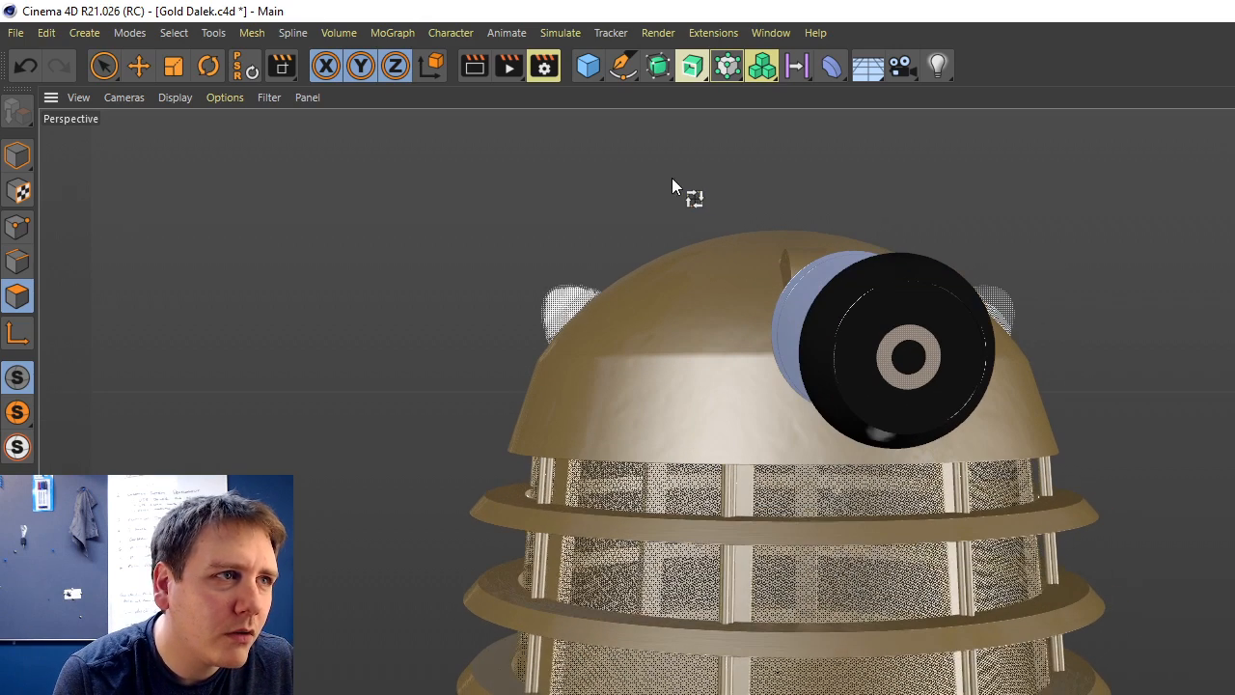
pyautogui.click(506, 65)
pyautogui.click(628, 97)
pyautogui.moveTo(510, 236); pyautogui.dragTo(670, 411)
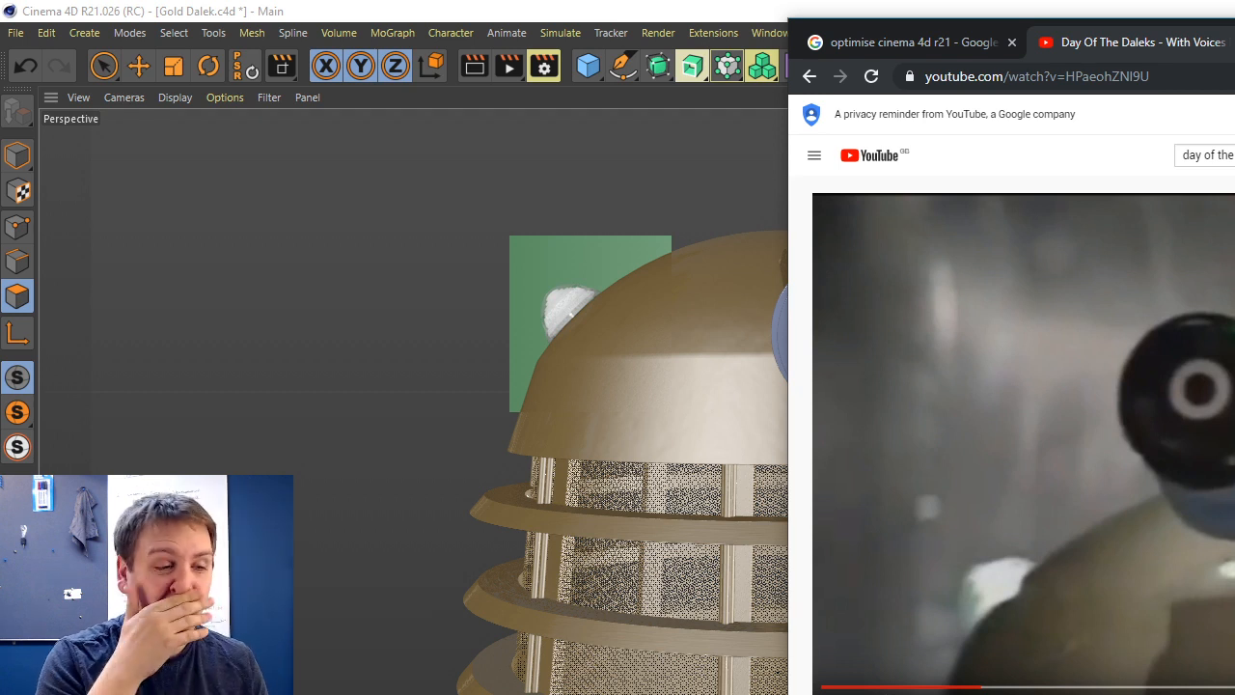
# Set the luminance brightness of the selected dome light lens materials to 70% and render the left dome light region.
pyautogui.click(571, 314)
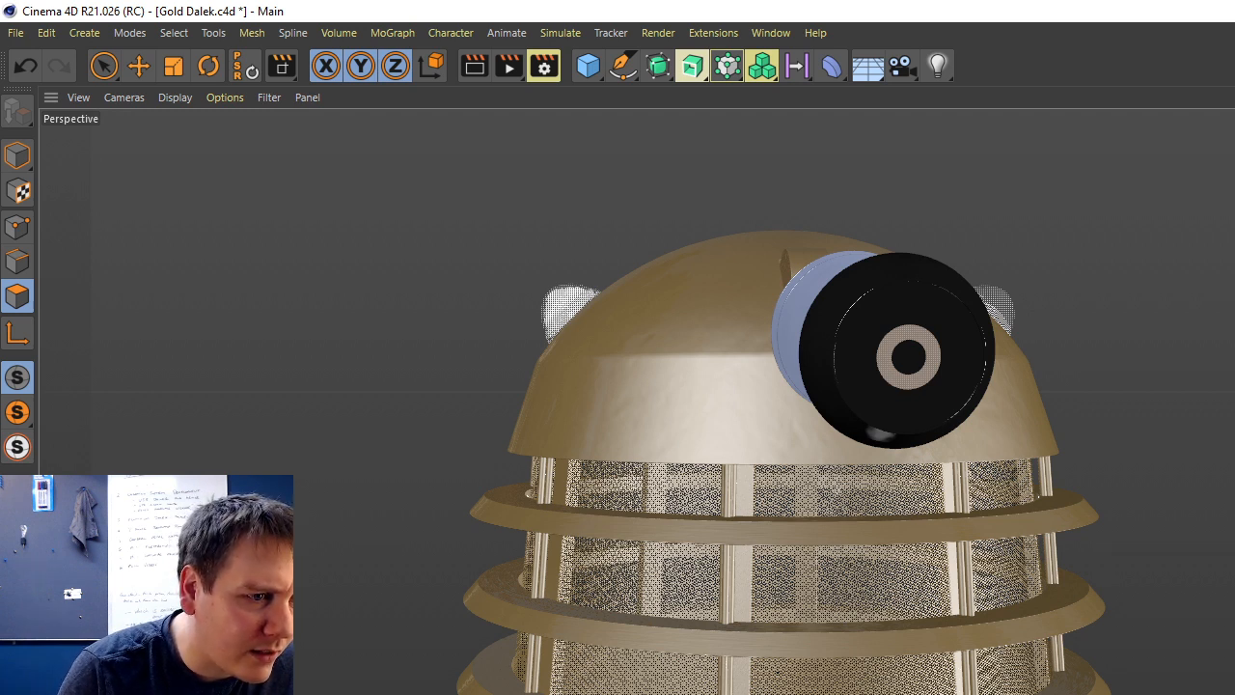
pyautogui.rightClick(818, 693)
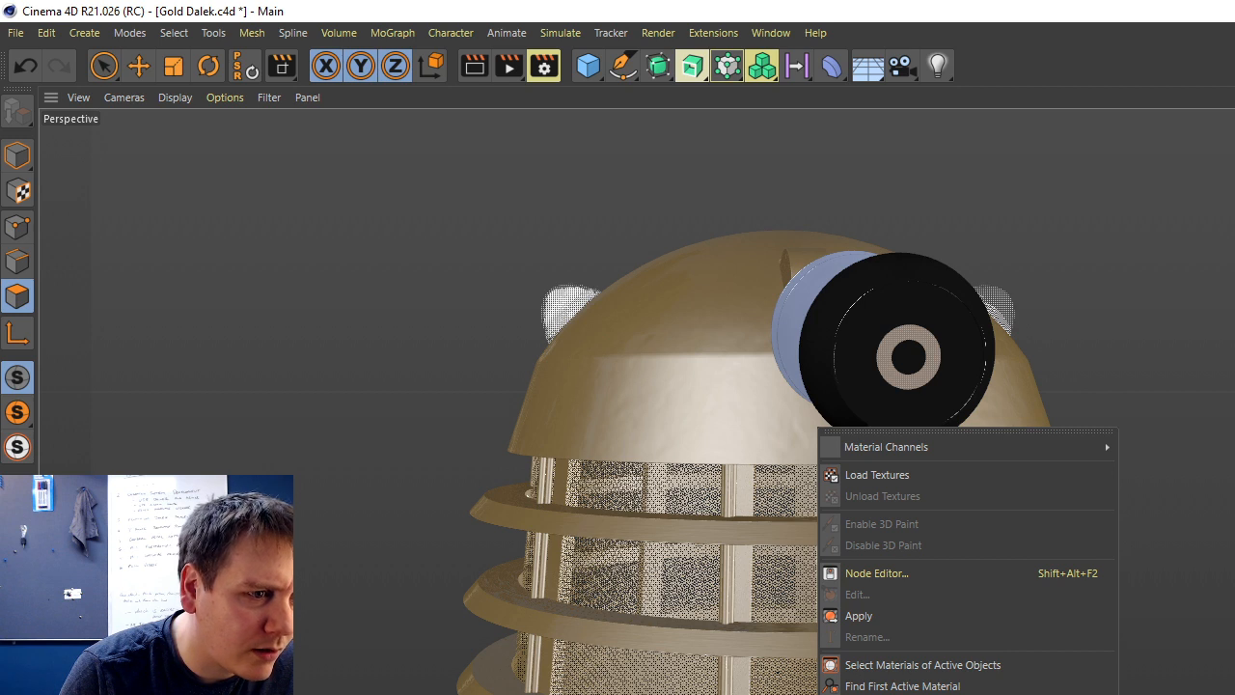
pyautogui.press('Escape')
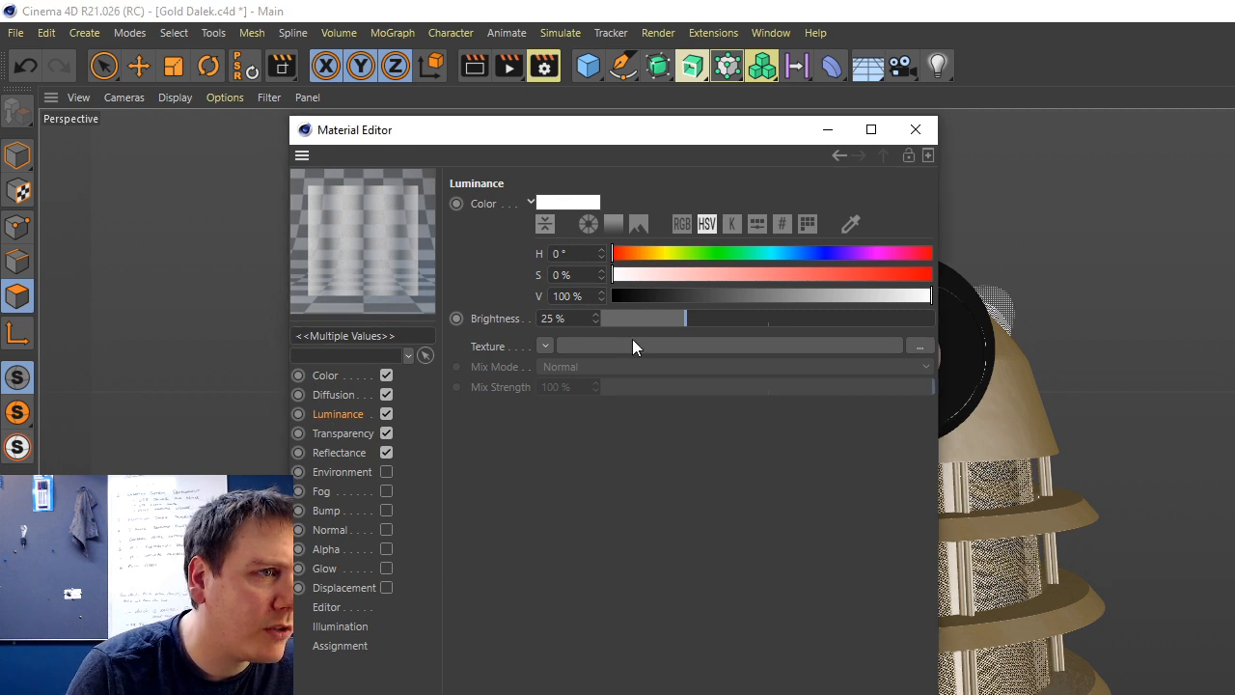
pyautogui.moveTo(698, 321); pyautogui.dragTo(836, 322)
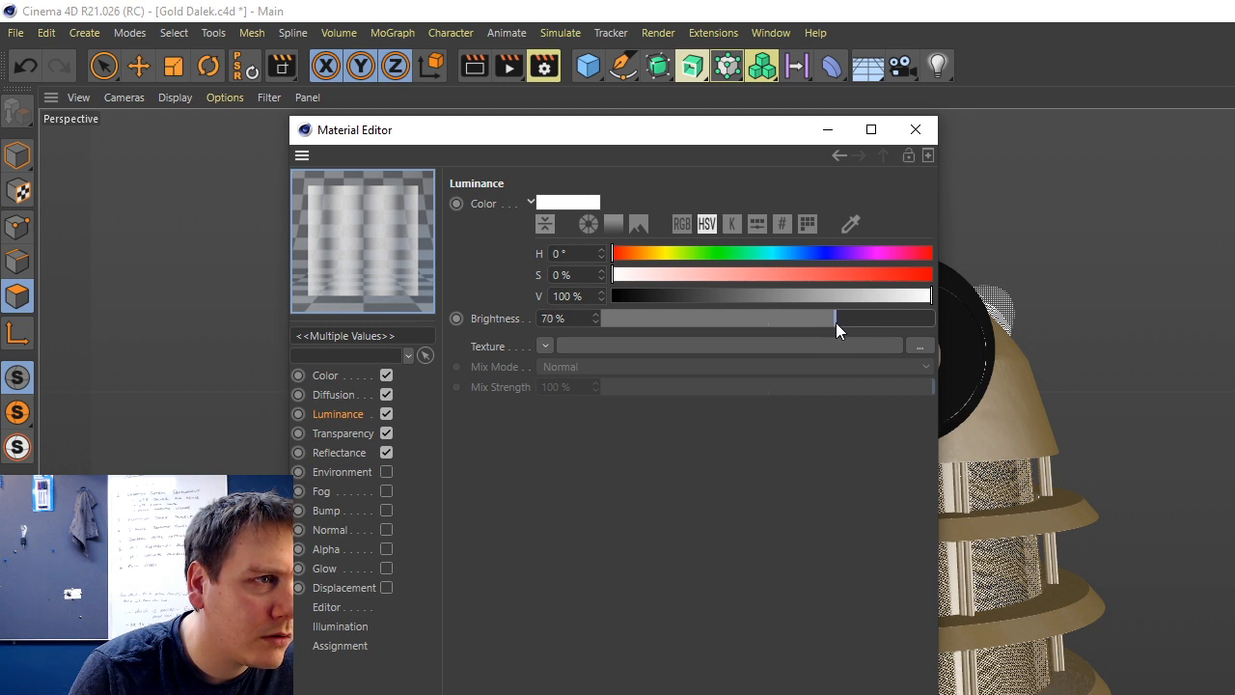
pyautogui.click(830, 130)
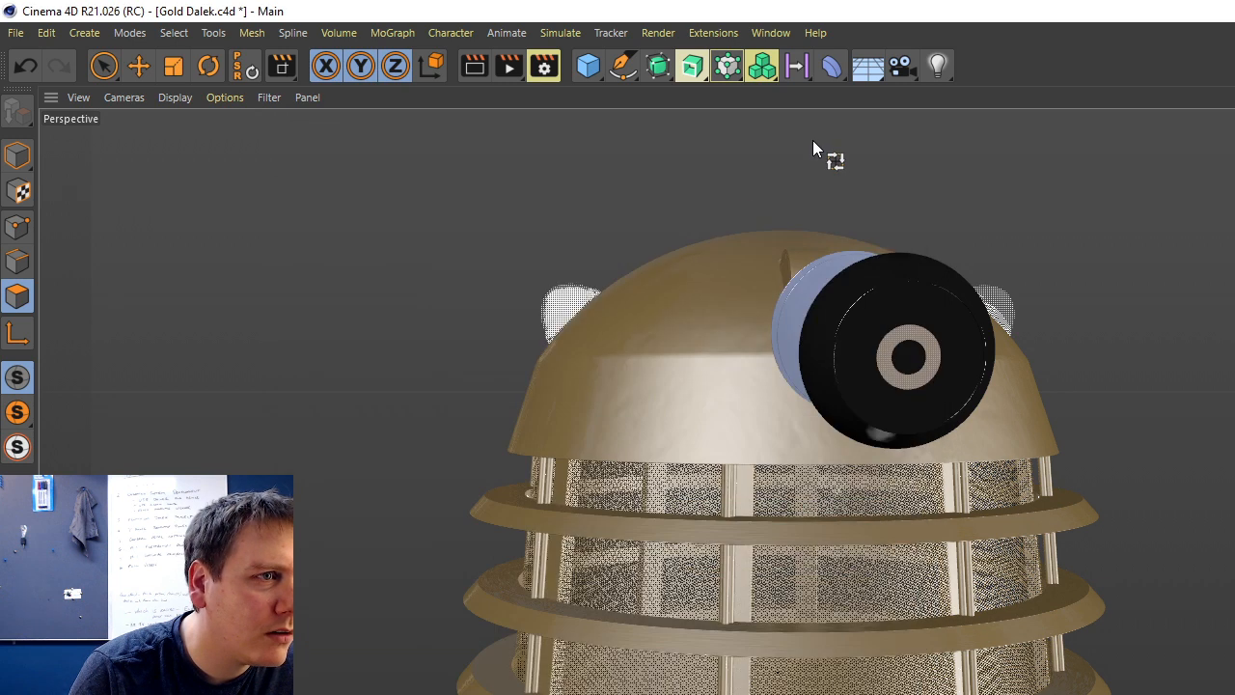
pyautogui.moveTo(512, 64); pyautogui.dragTo(614, 94)
pyautogui.moveTo(482, 221); pyautogui.dragTo(724, 419)
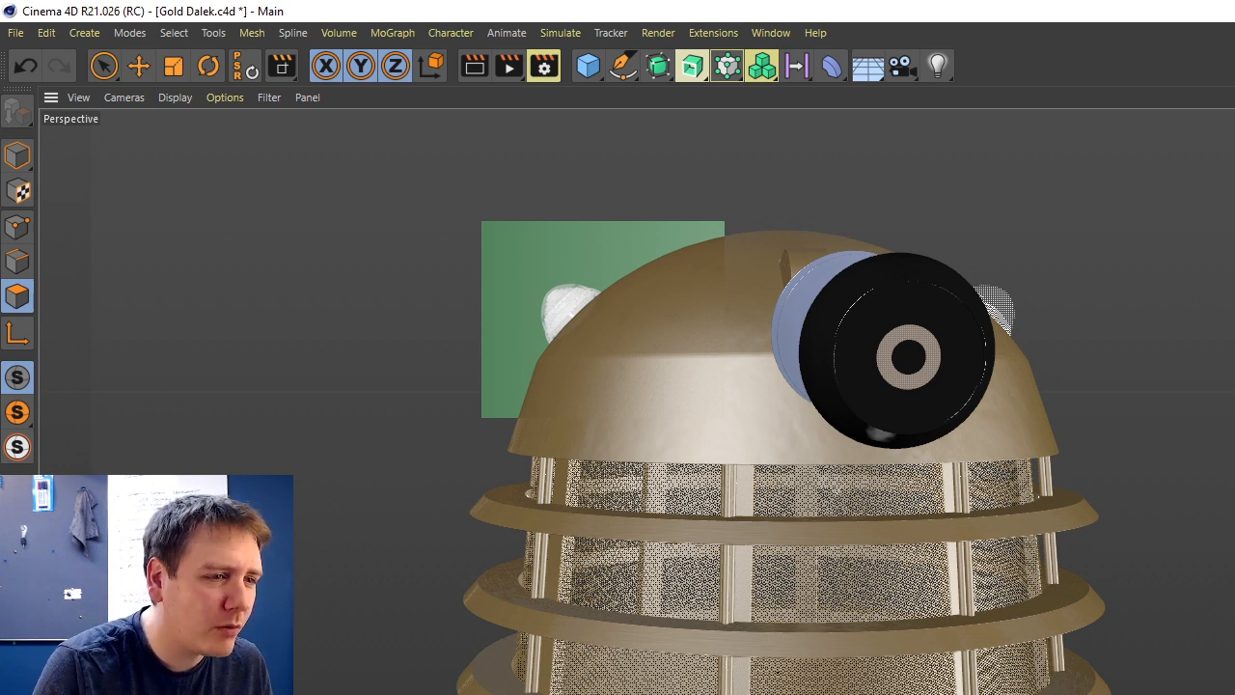
# Set the transparency brightness of the Dome Light Lenses Ridges material to 60%.
pyautogui.doubleClick(618, 689)
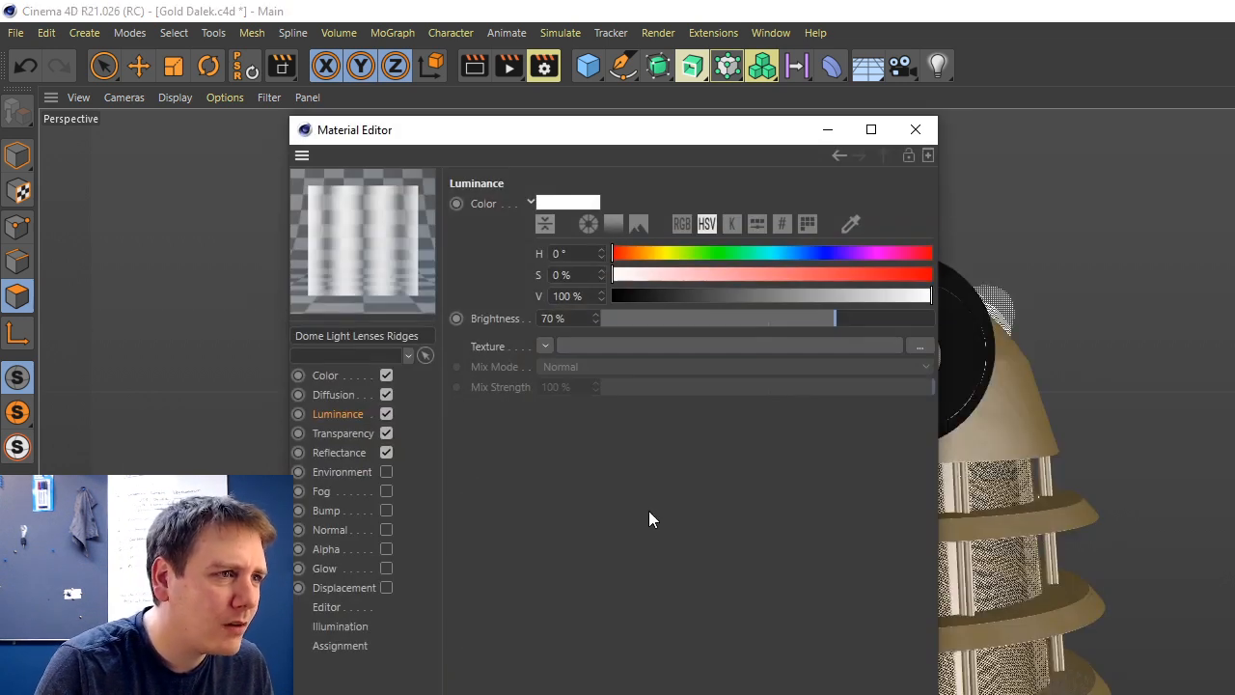
pyautogui.click(330, 434)
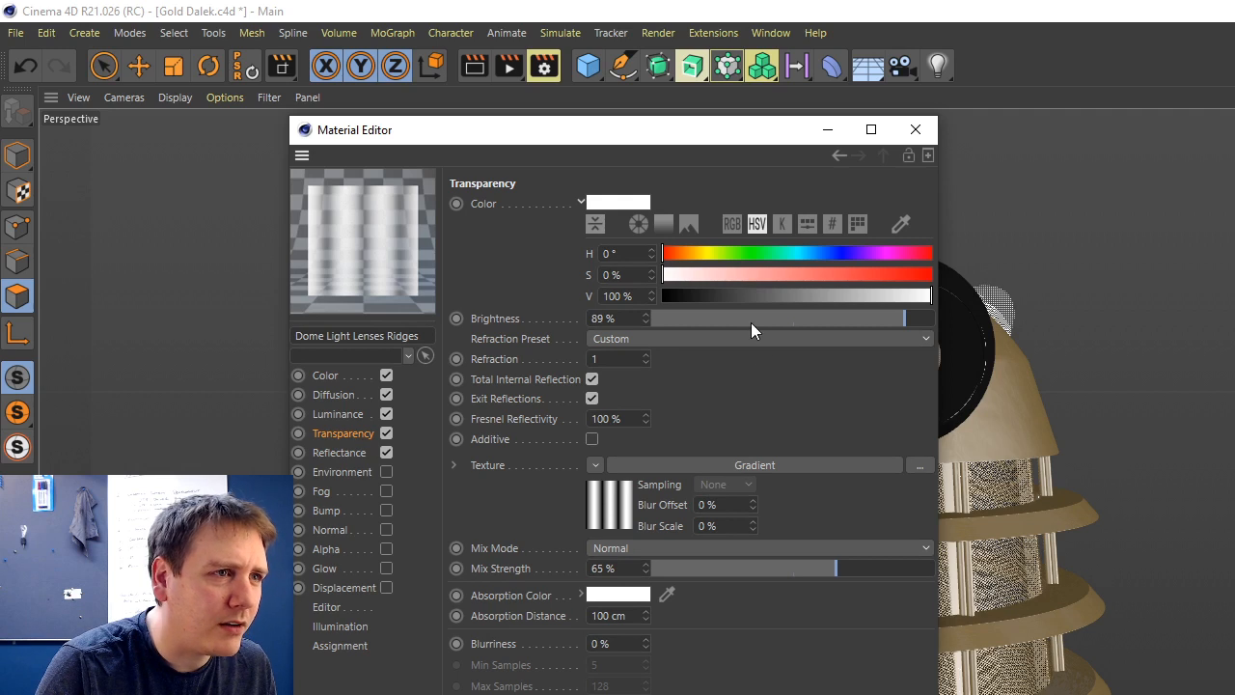
pyautogui.moveTo(783, 318); pyautogui.dragTo(821, 318)
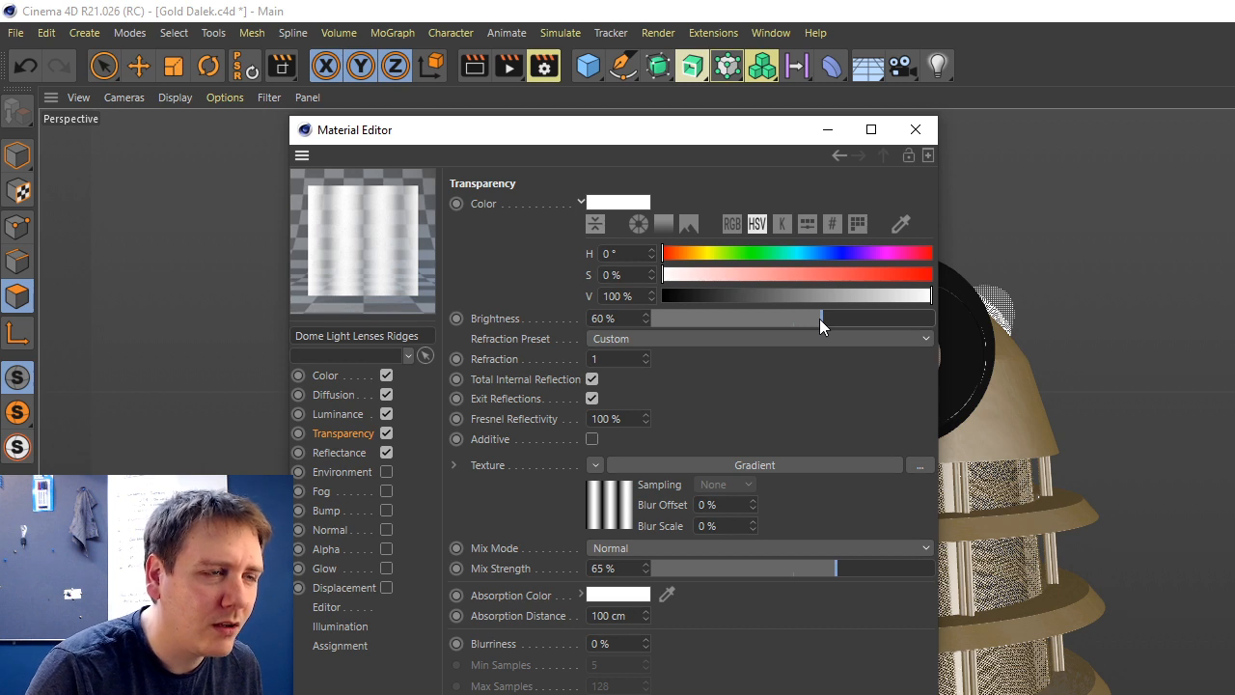
pyautogui.click(826, 129)
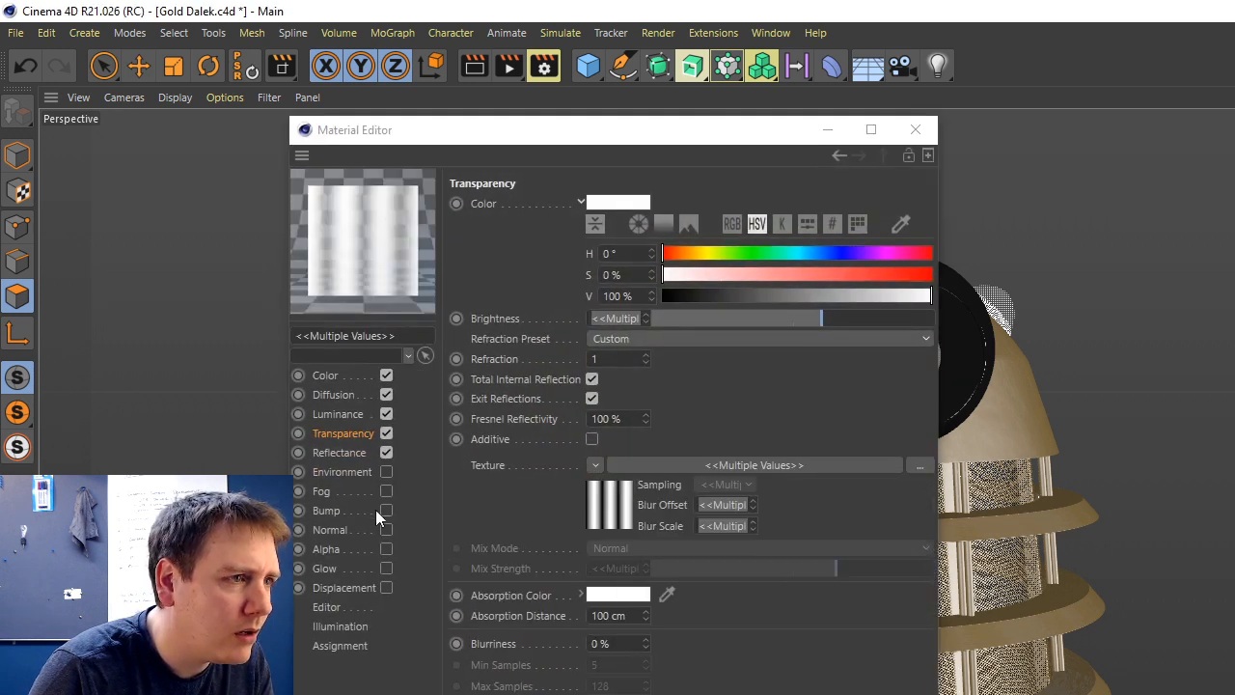
# Set the transparency brightness of the selected lens materials together to 60% and render the left dome light region.
pyautogui.click(357, 433)
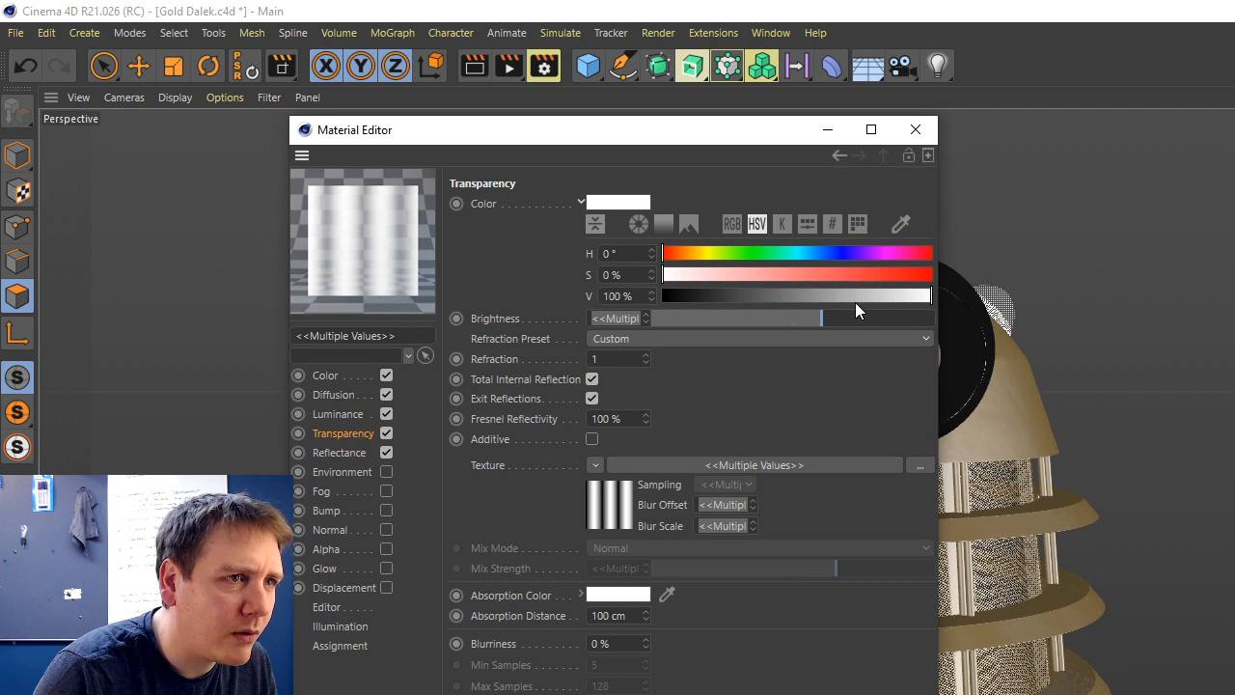
pyautogui.click(835, 317)
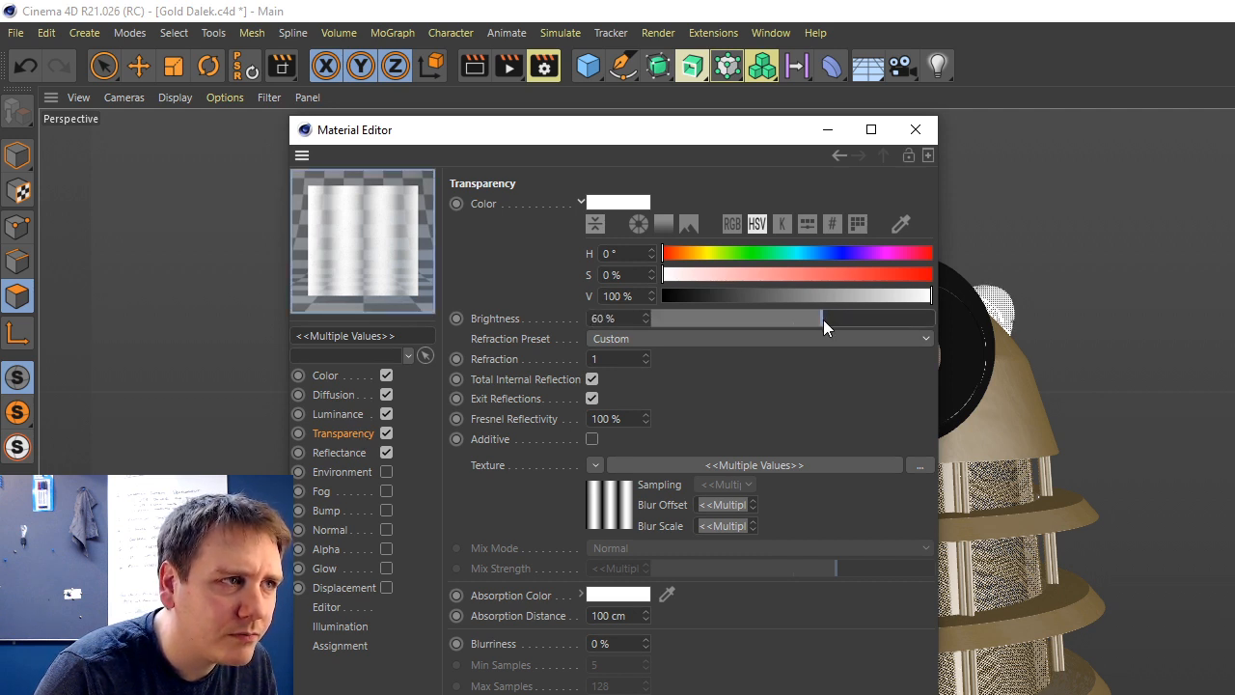
pyautogui.click(826, 129)
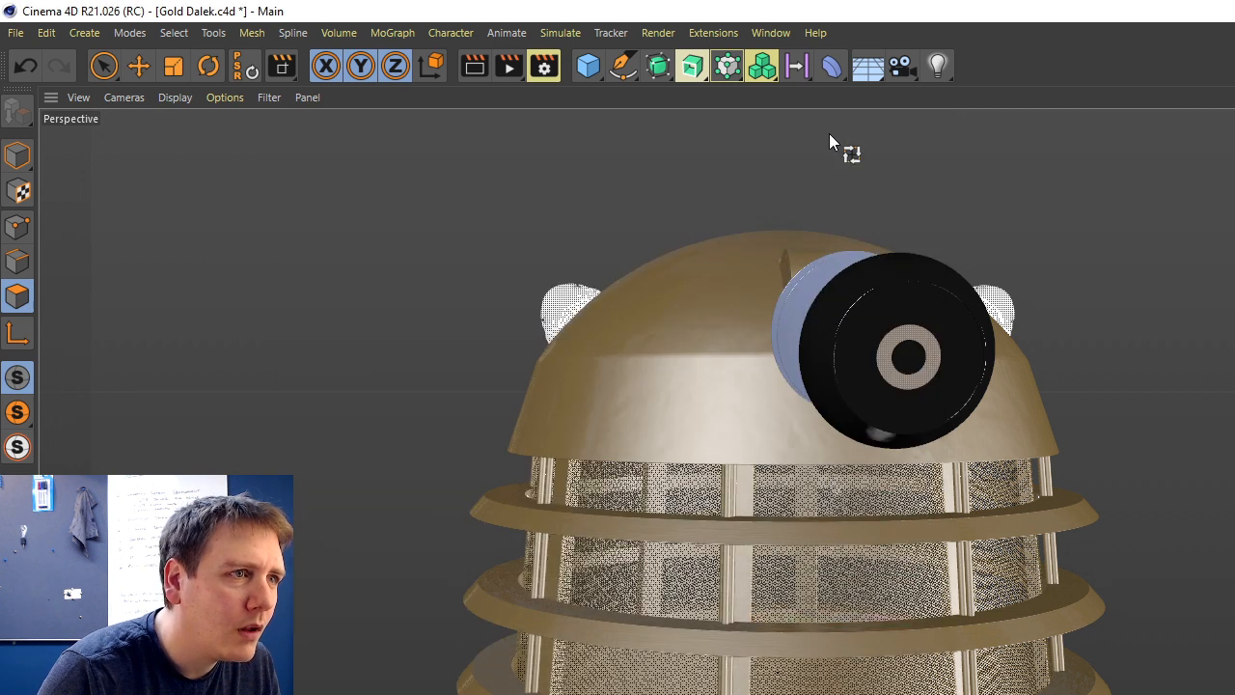
pyautogui.click(503, 69)
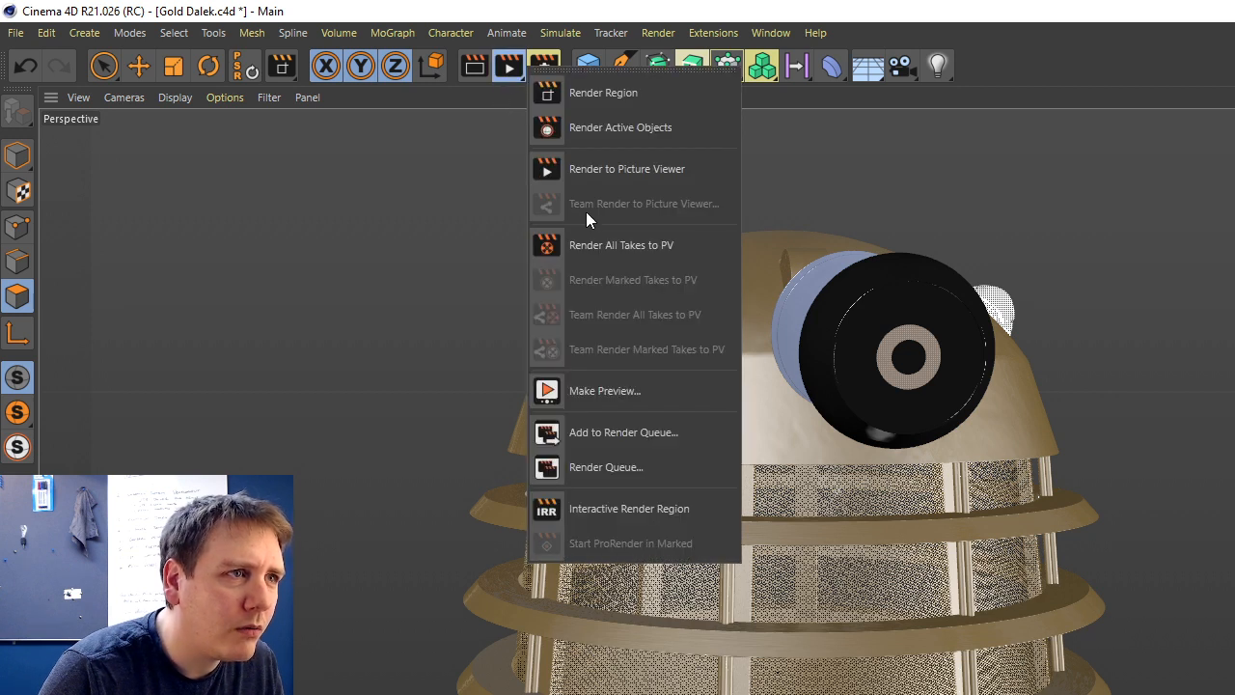
pyautogui.click(590, 92)
pyautogui.moveTo(446, 205); pyautogui.dragTo(734, 422)
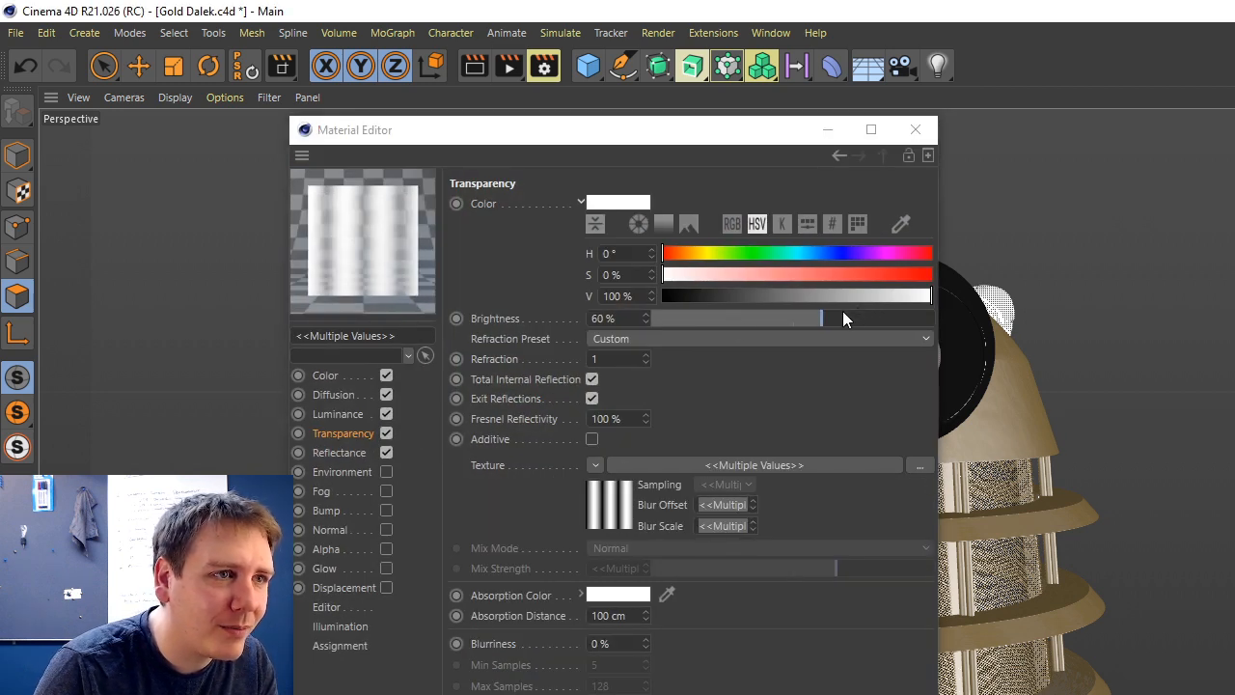
# Raise the selected lens materials' transparency brightness to 70% and render the region around the left dome light again.
pyautogui.moveTo(841, 317); pyautogui.dragTo(849, 316)
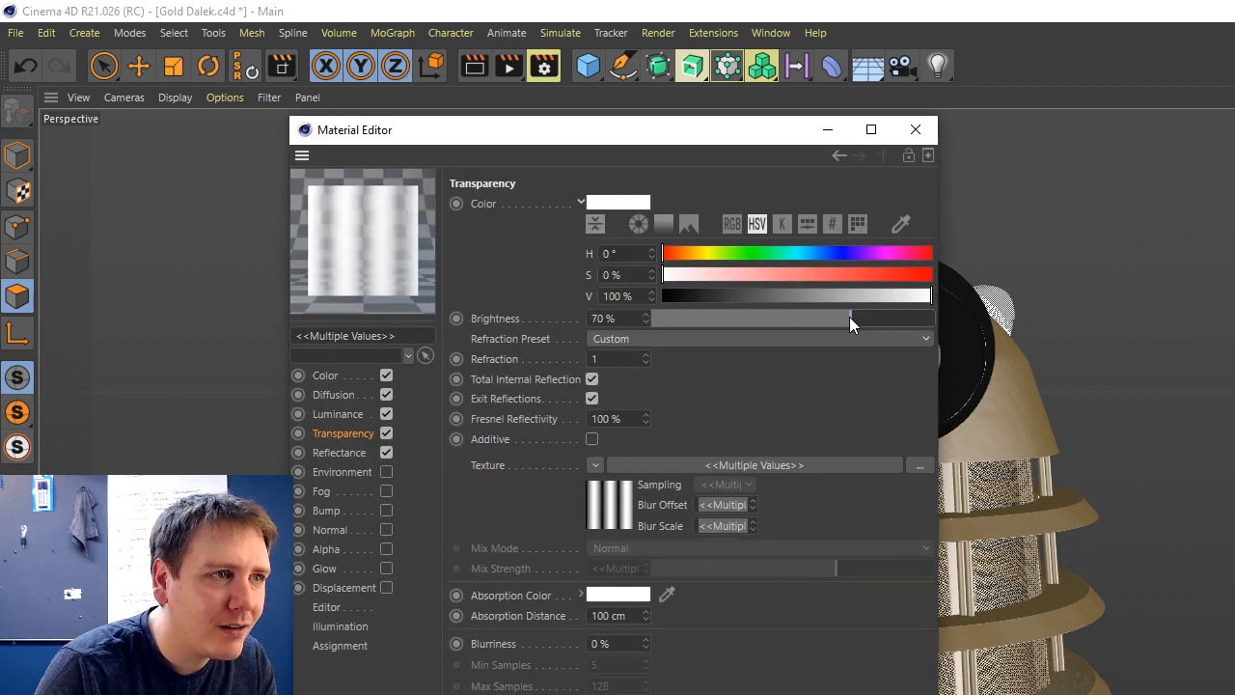
pyautogui.click(827, 129)
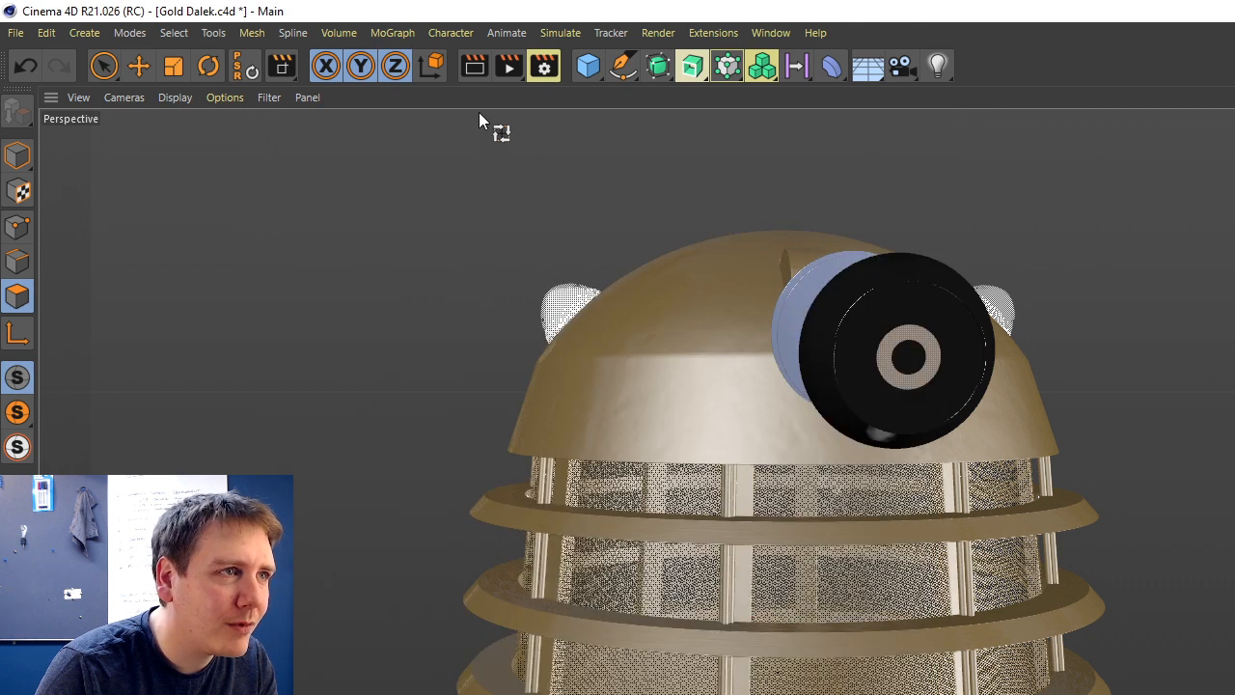
pyautogui.moveTo(474, 69); pyautogui.dragTo(668, 100)
pyautogui.moveTo(466, 222); pyautogui.dragTo(682, 394)
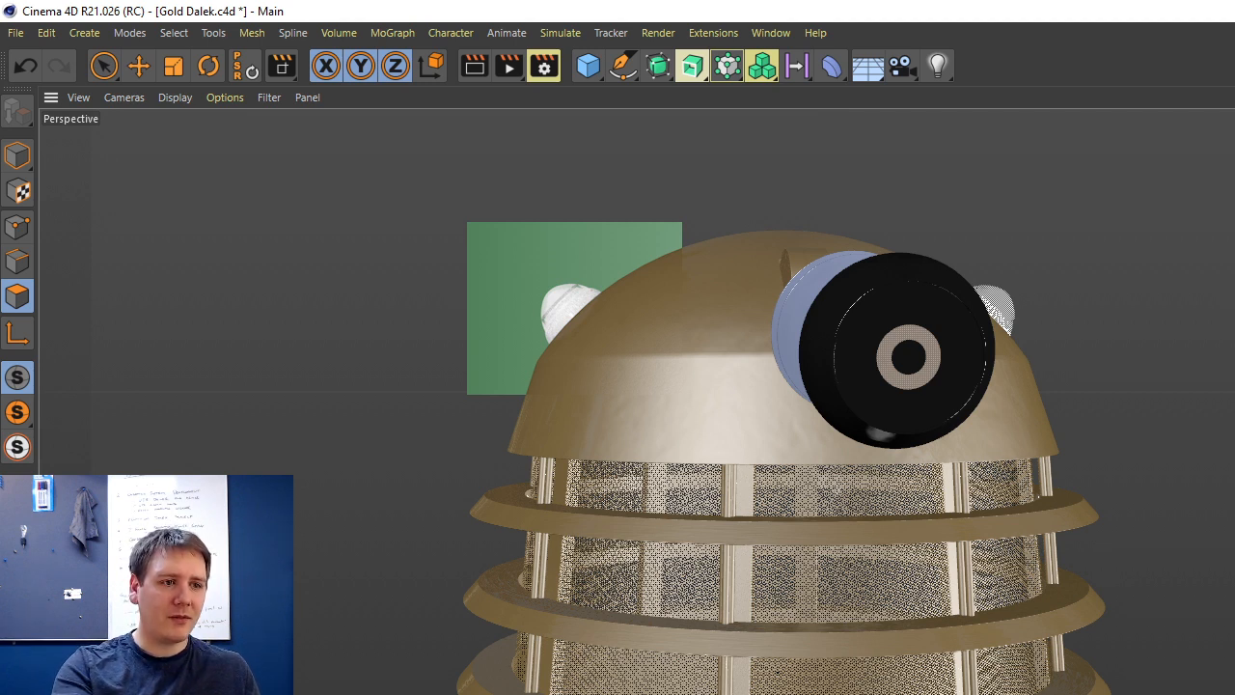
# Switch to the browser and replay the close-up around 0:09 in short bursts to compare its dome light with the render.
pyautogui.hotkey('alt', 'Tab')
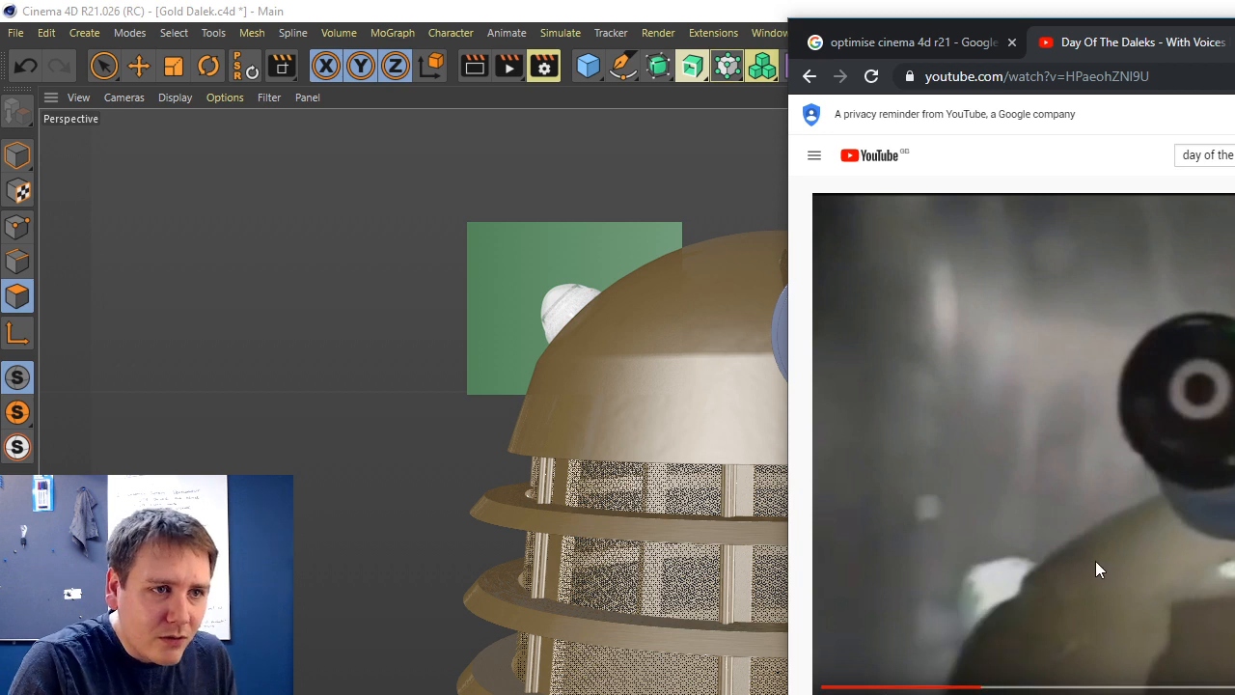
pyautogui.click(842, 685)
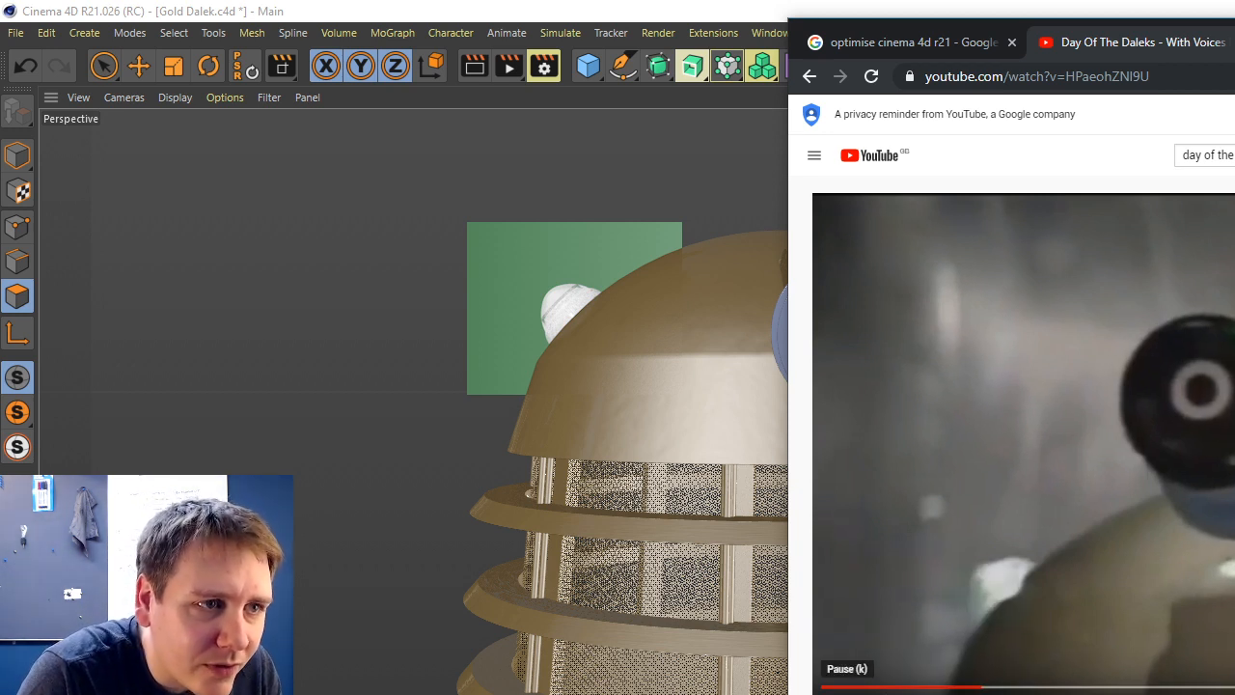
pyautogui.click(843, 684)
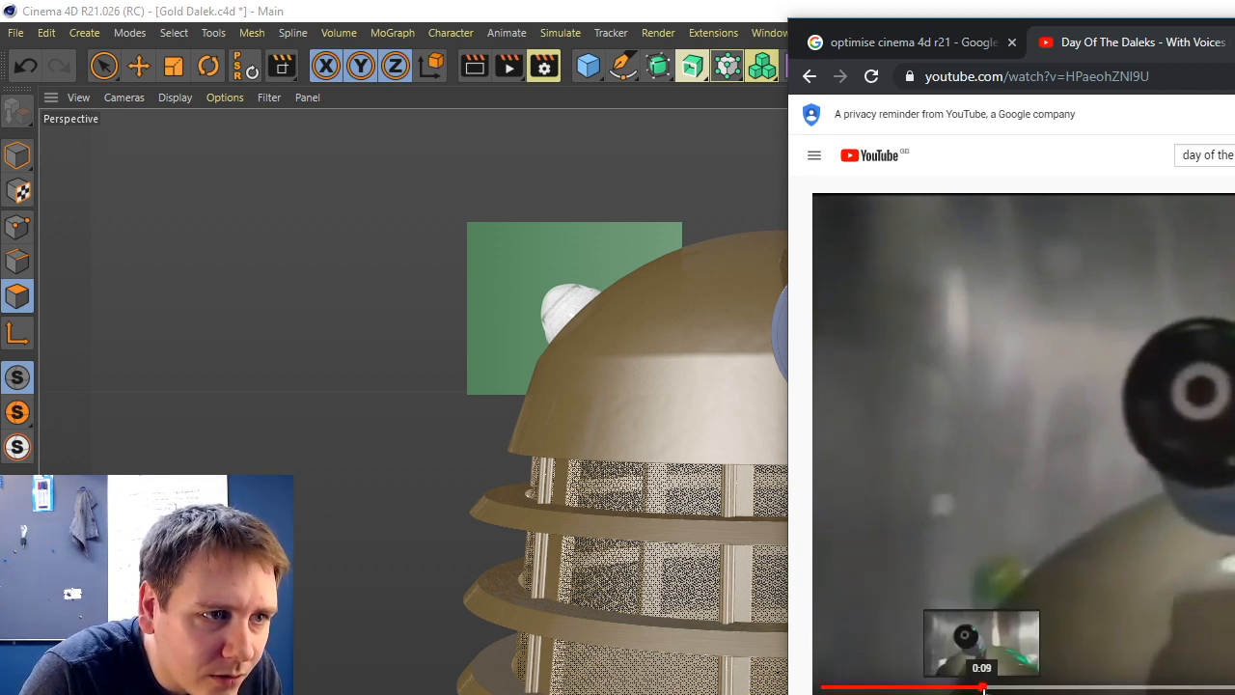
pyautogui.click(980, 687)
pyautogui.click(980, 687)
pyautogui.click(980, 687)
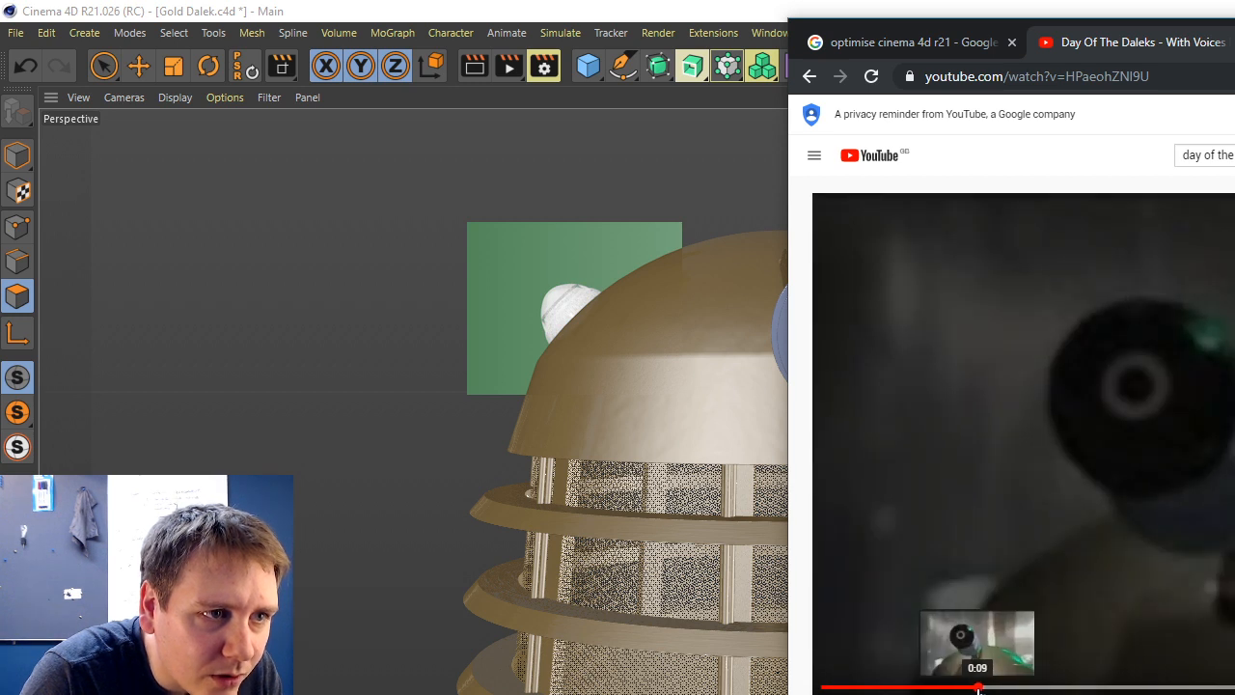
pyautogui.click(974, 687)
pyautogui.click(974, 687)
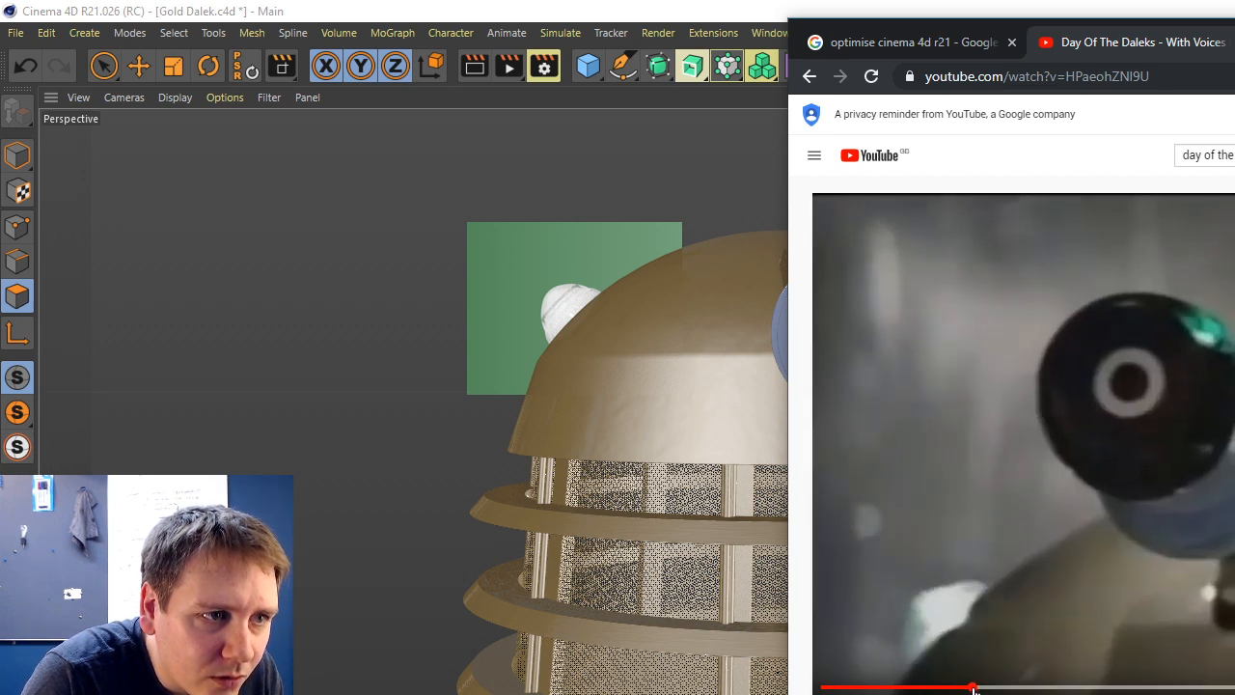
pyautogui.click(837, 691)
pyautogui.click(837, 689)
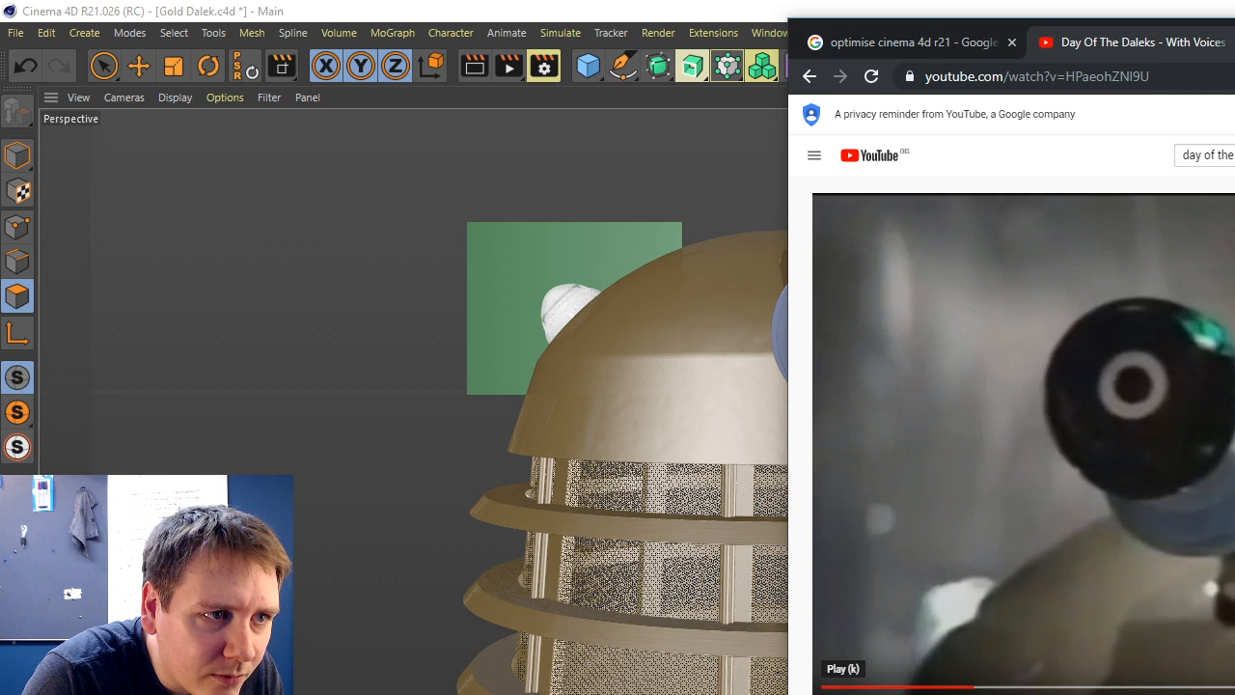
pyautogui.click(837, 689)
pyautogui.click(837, 689)
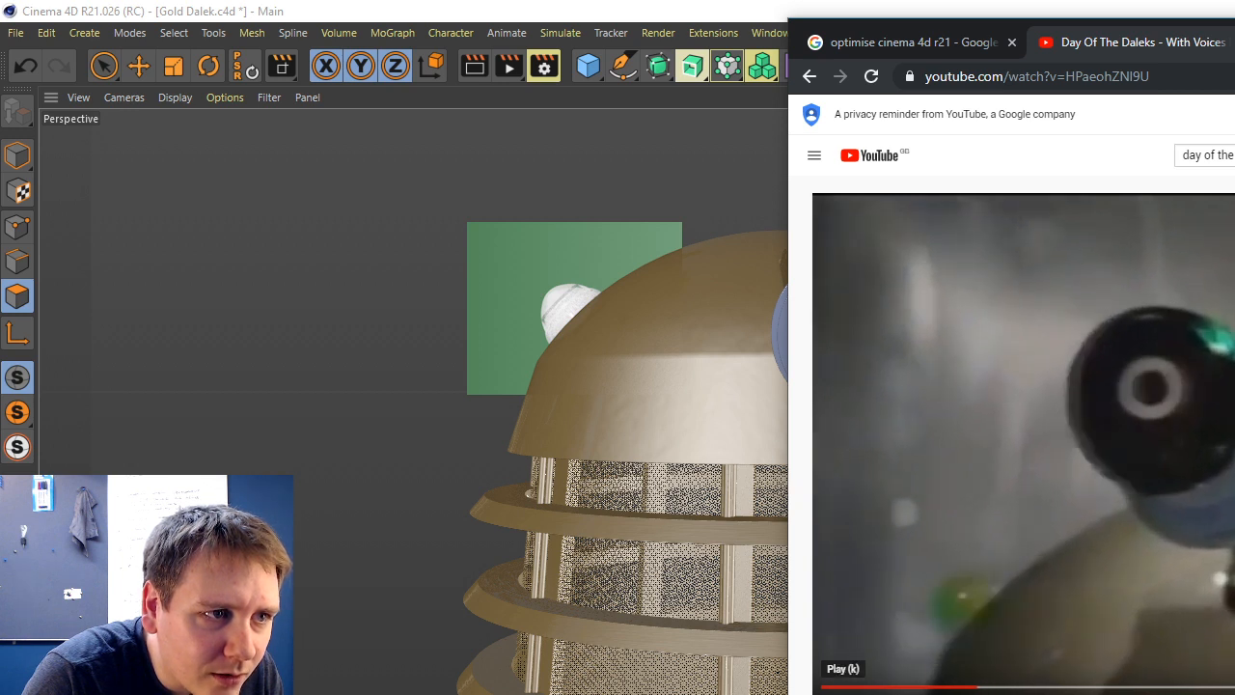
# Replay the reference close-up in short bursts to examine the flashing dome light, then return to Cinema 4D.
pyautogui.click(976, 687)
pyautogui.click(837, 688)
pyautogui.click(837, 689)
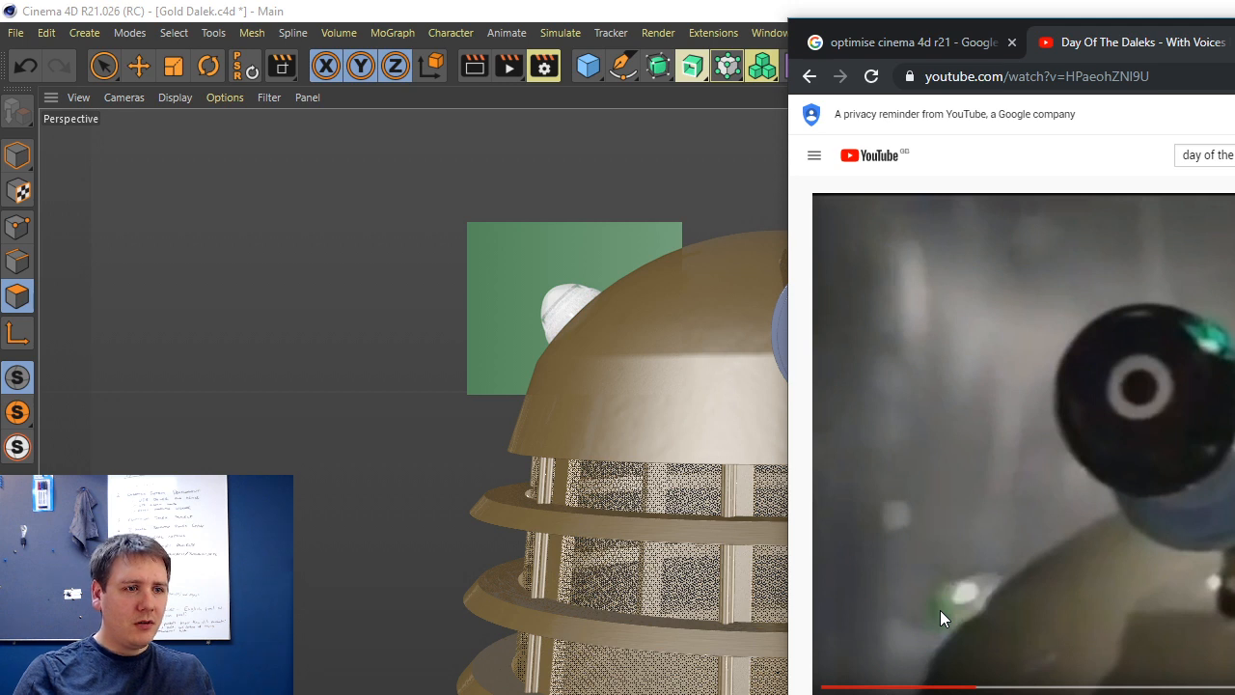
pyautogui.click(715, 10)
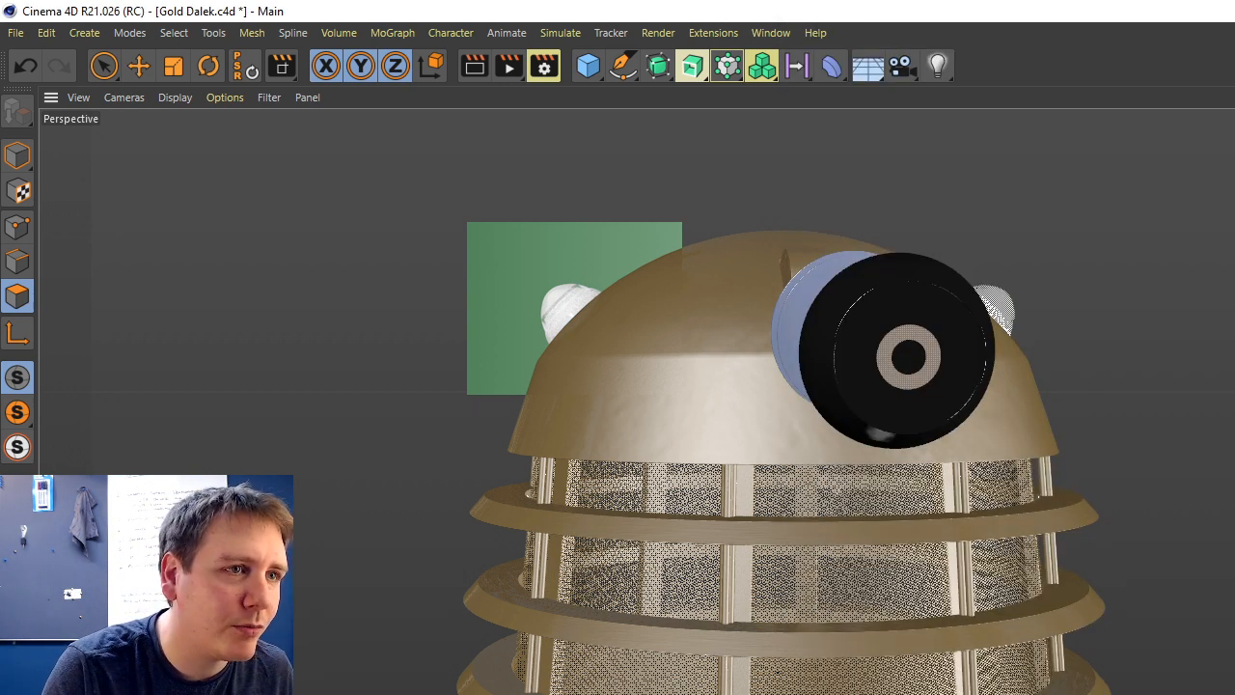
# Disable Luminance on the selected lens materials together and set their transparency brightness to 90%.
pyautogui.scroll(-3, 694, 448)
pyautogui.keyDown('alt'); pyautogui.moveTo(694, 449); pyautogui.dragTo(433, 336); pyautogui.keyUp('alt')
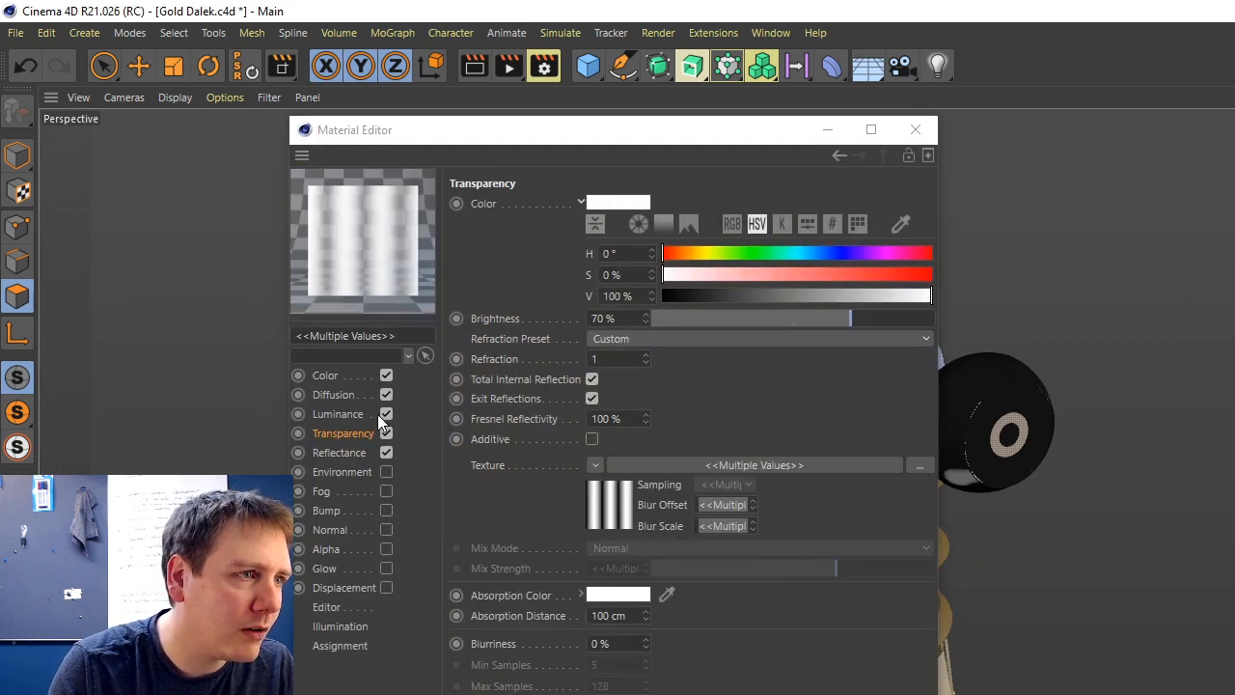
pyautogui.click(384, 413)
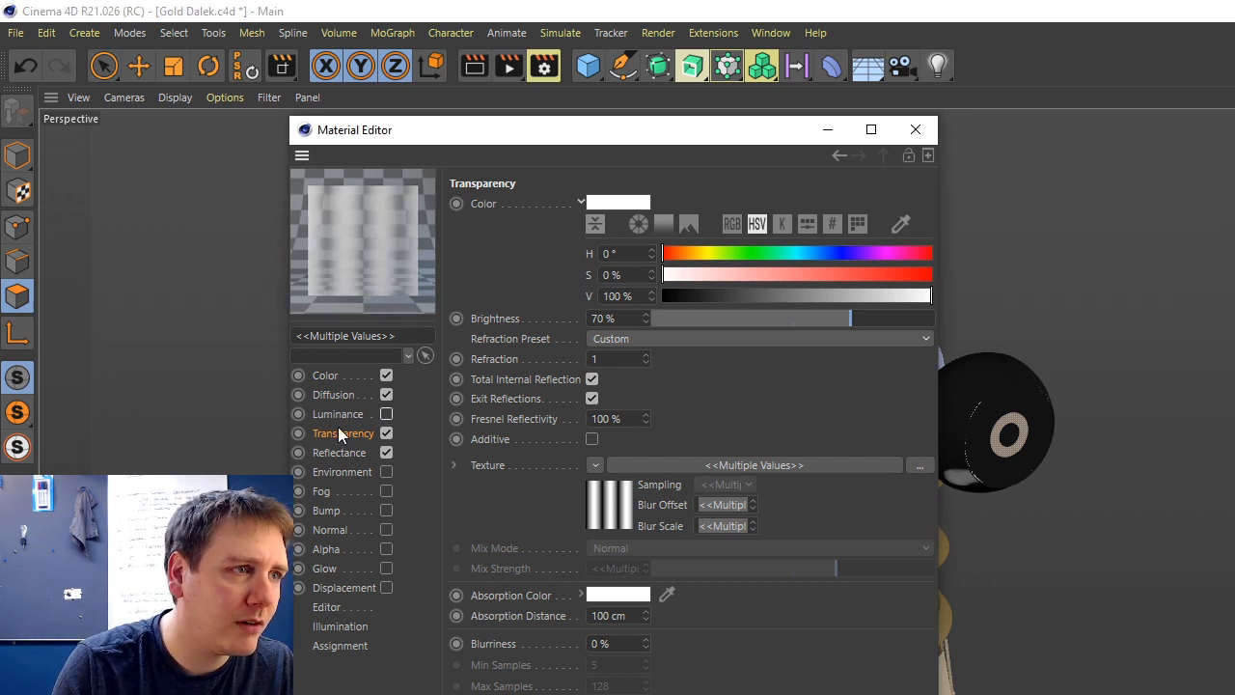
pyautogui.click(342, 416)
pyautogui.click(357, 433)
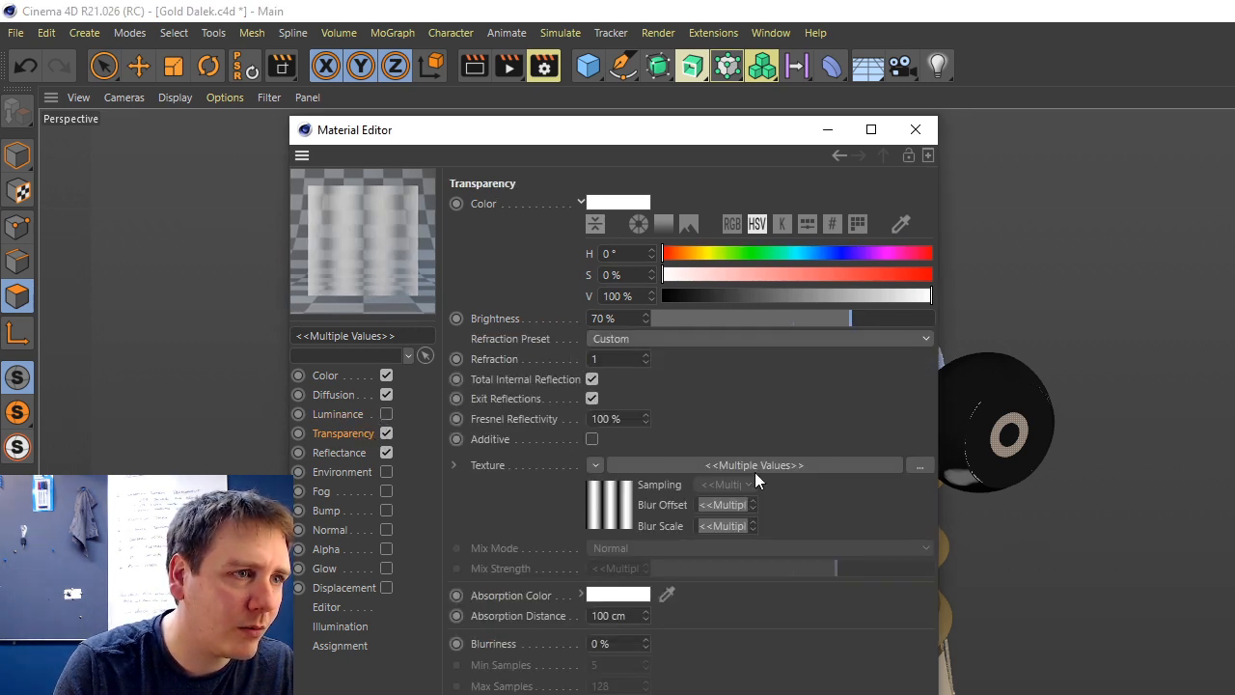
pyautogui.moveTo(880, 319); pyautogui.dragTo(912, 315)
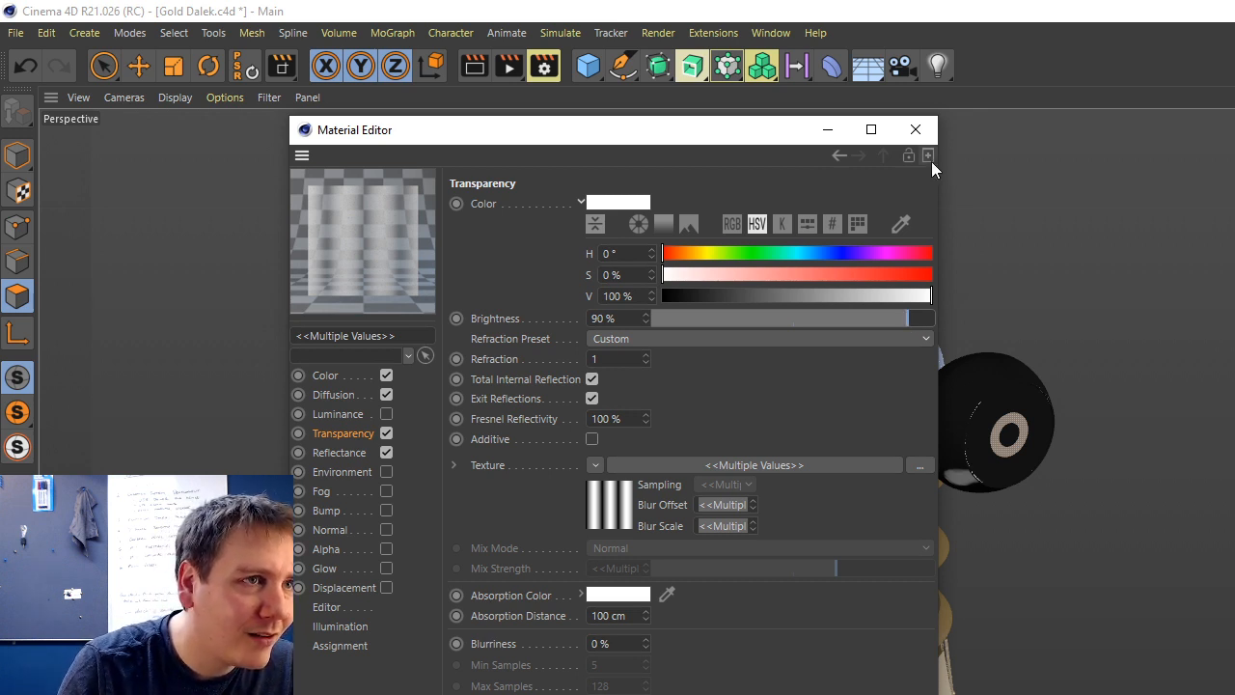
pyautogui.click(915, 129)
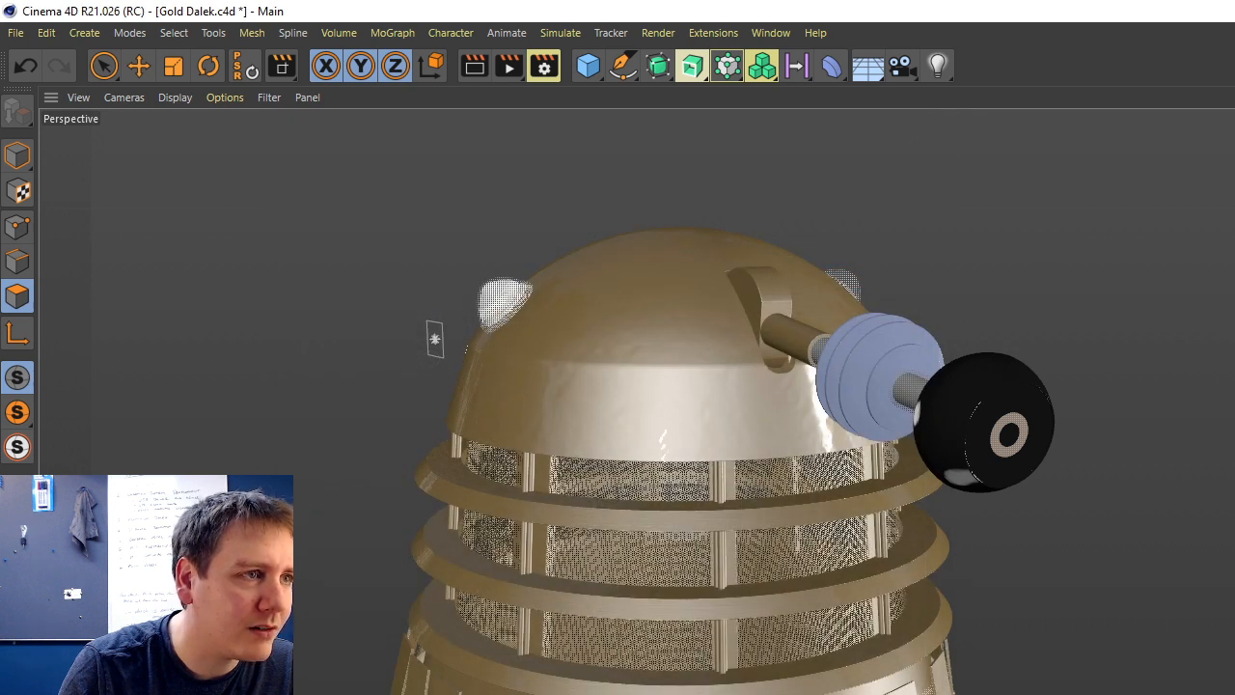
# Set the transparency brightness of the Dome Light Lenses material to 85%.
pyautogui.doubleClick(826, 693)
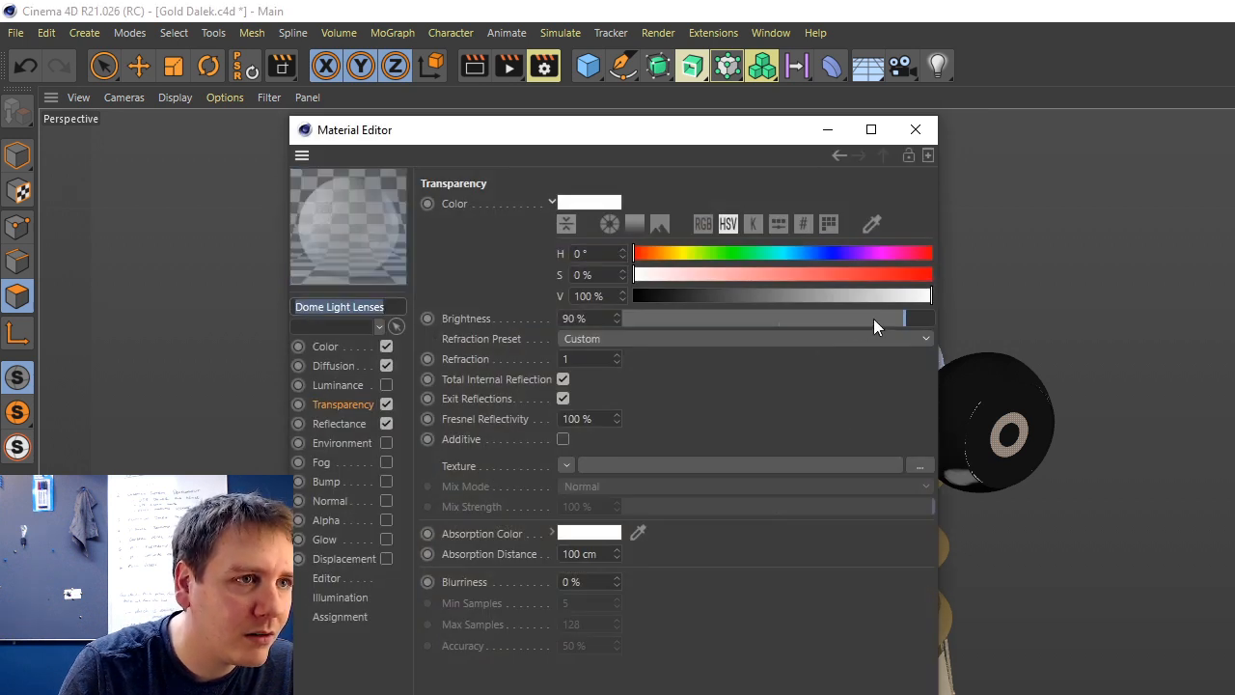
pyautogui.click(887, 318)
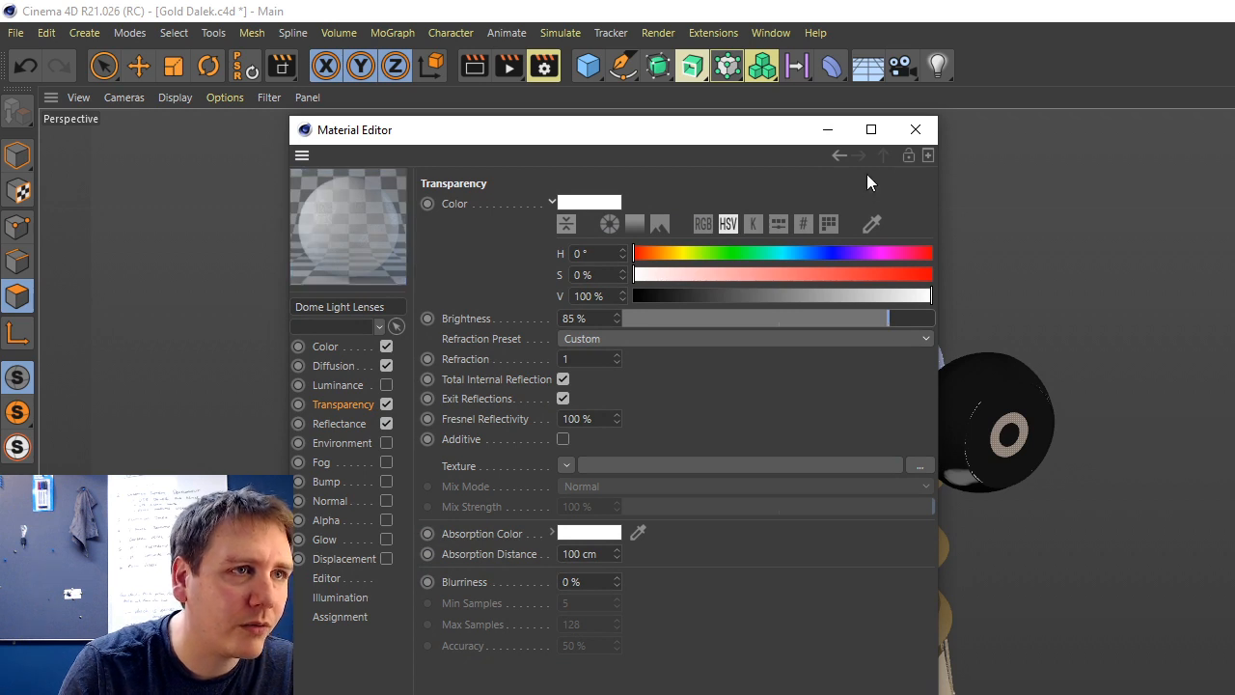
pyautogui.click(912, 135)
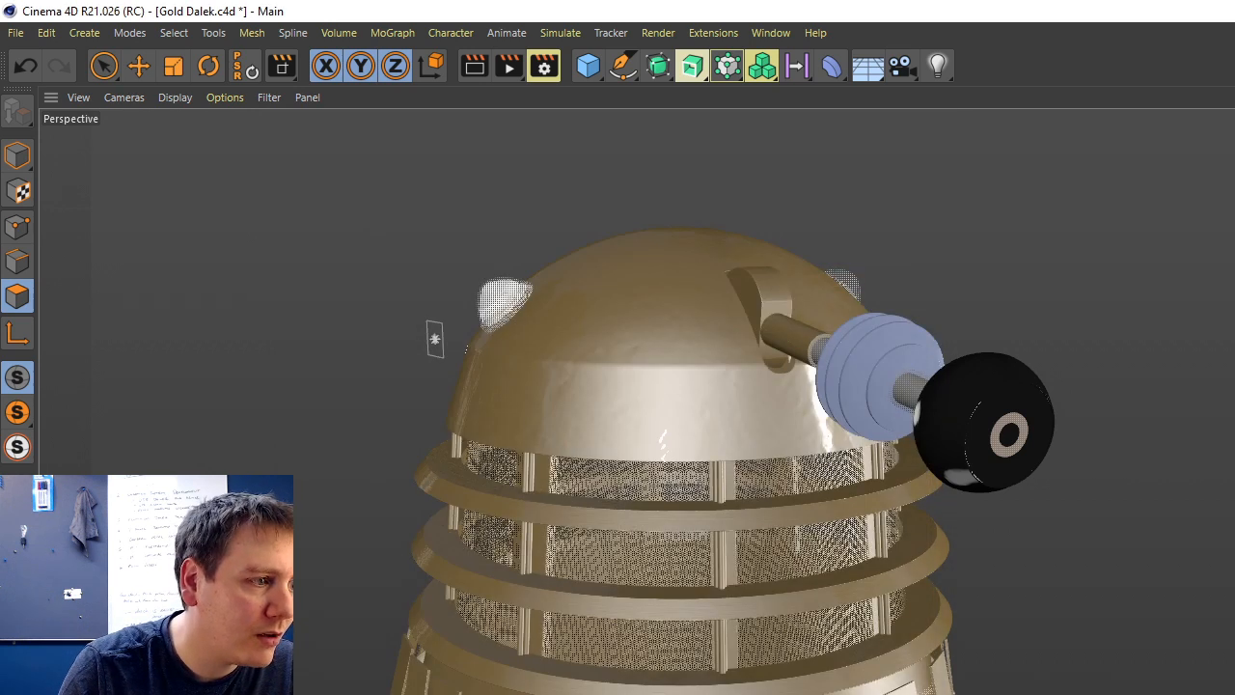
# Set the Dome Light Lens Inside material's transparency brightness to 85% and disable its Luminance channel.
pyautogui.doubleClick(540, 692)
pyautogui.click(861, 318)
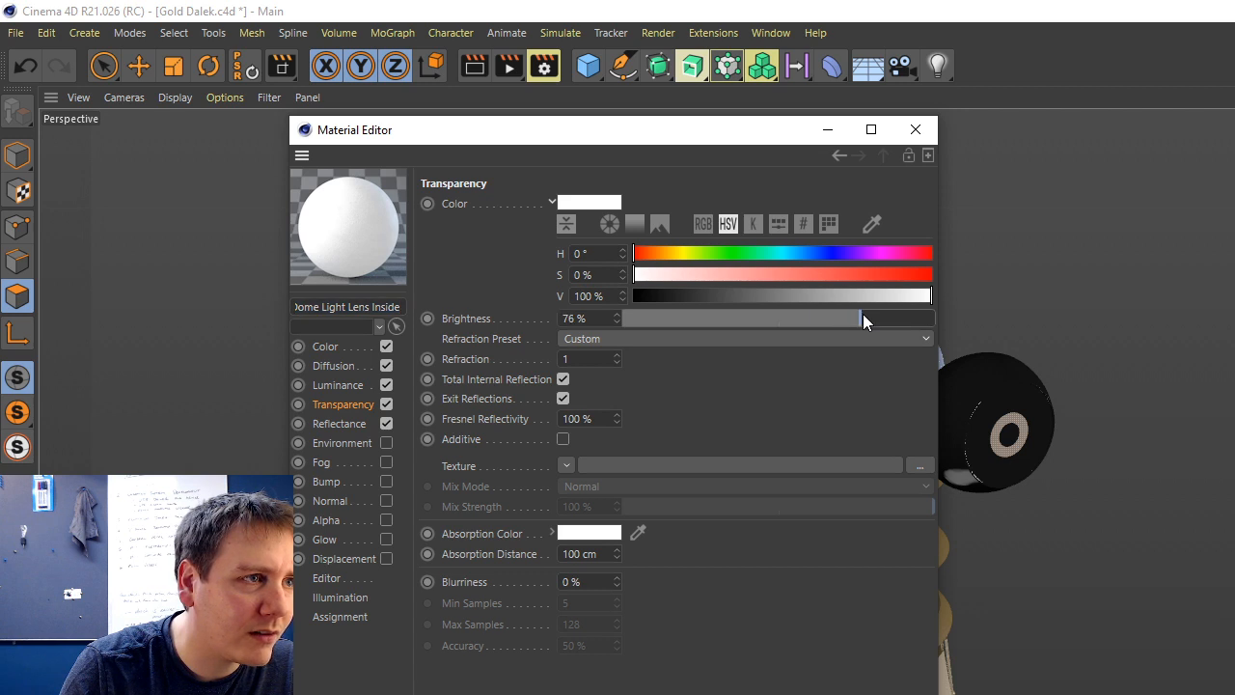
pyautogui.moveTo(870, 317); pyautogui.dragTo(876, 316)
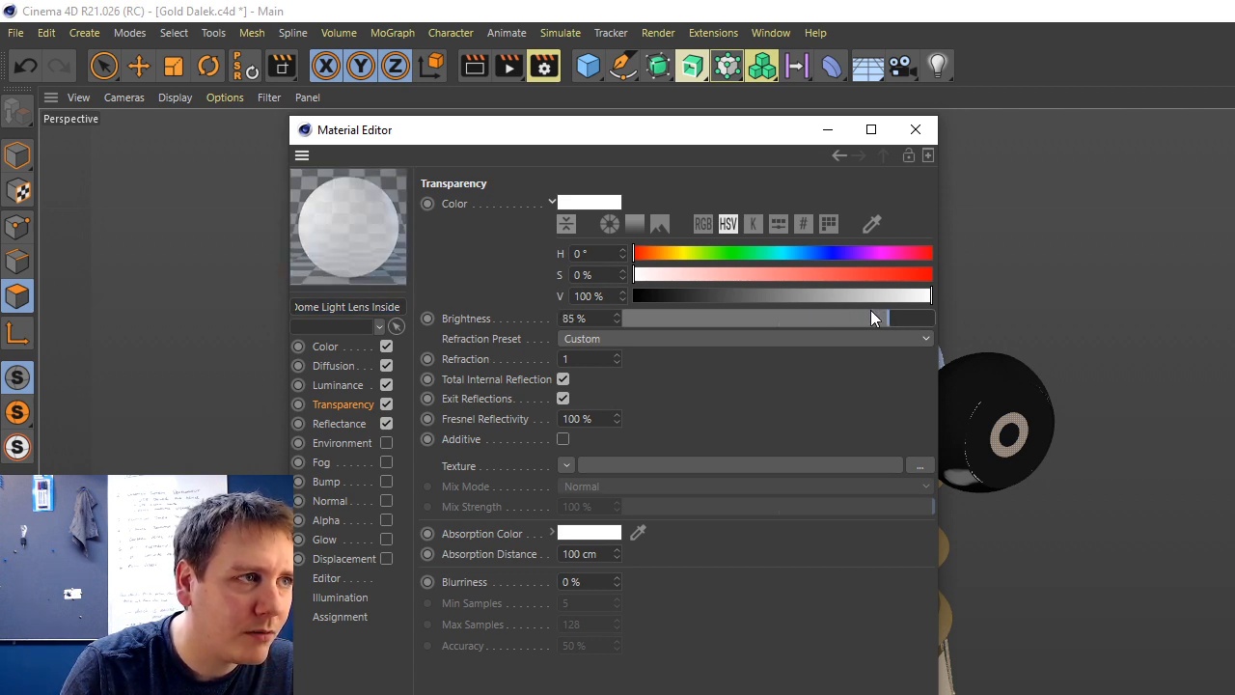
pyautogui.click(362, 384)
pyautogui.click(386, 384)
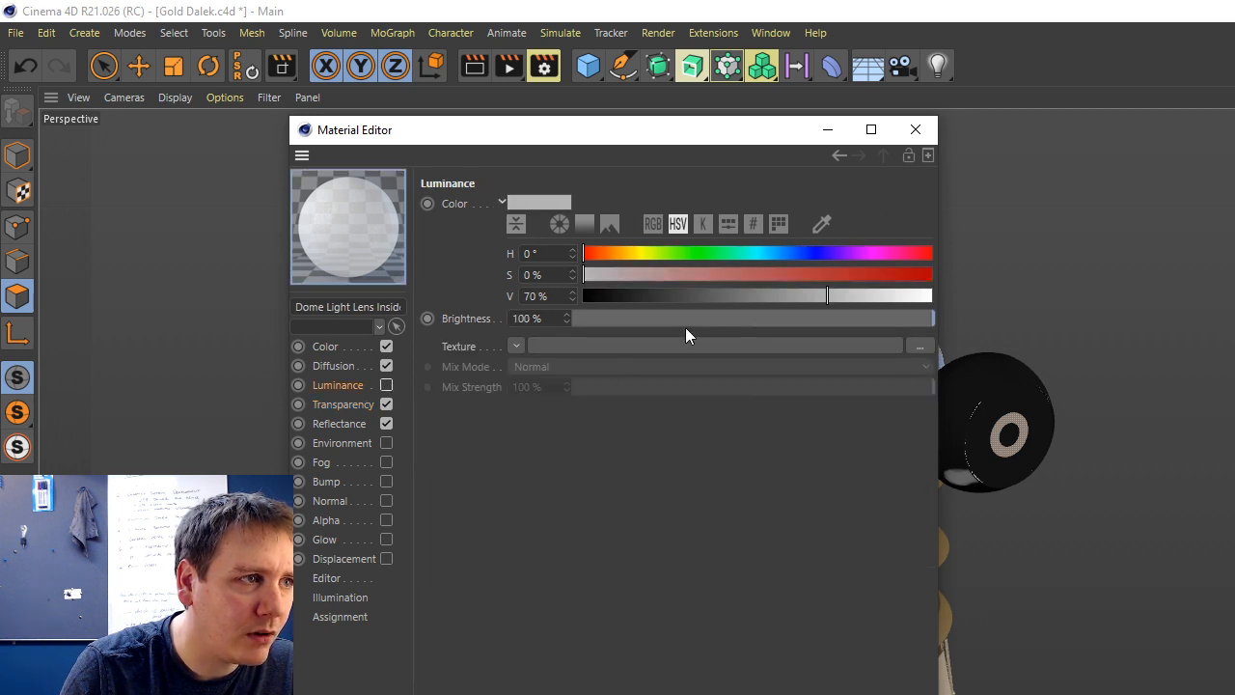
pyautogui.click(915, 130)
# Render the region around the left dome light to check the lenses without luminance.
pyautogui.moveTo(1225, 289)
pyautogui.keyDown('alt'); pyautogui.mouseDown()
pyautogui.moveTo(1191, 292)
pyautogui.moveTo(1230, 280)
pyautogui.mouseUp(); pyautogui.keyUp('alt')
pyautogui.keyDown('alt'); pyautogui.moveTo(618, 290); pyautogui.dragTo(643, 297, button='middle'); pyautogui.keyUp('alt')
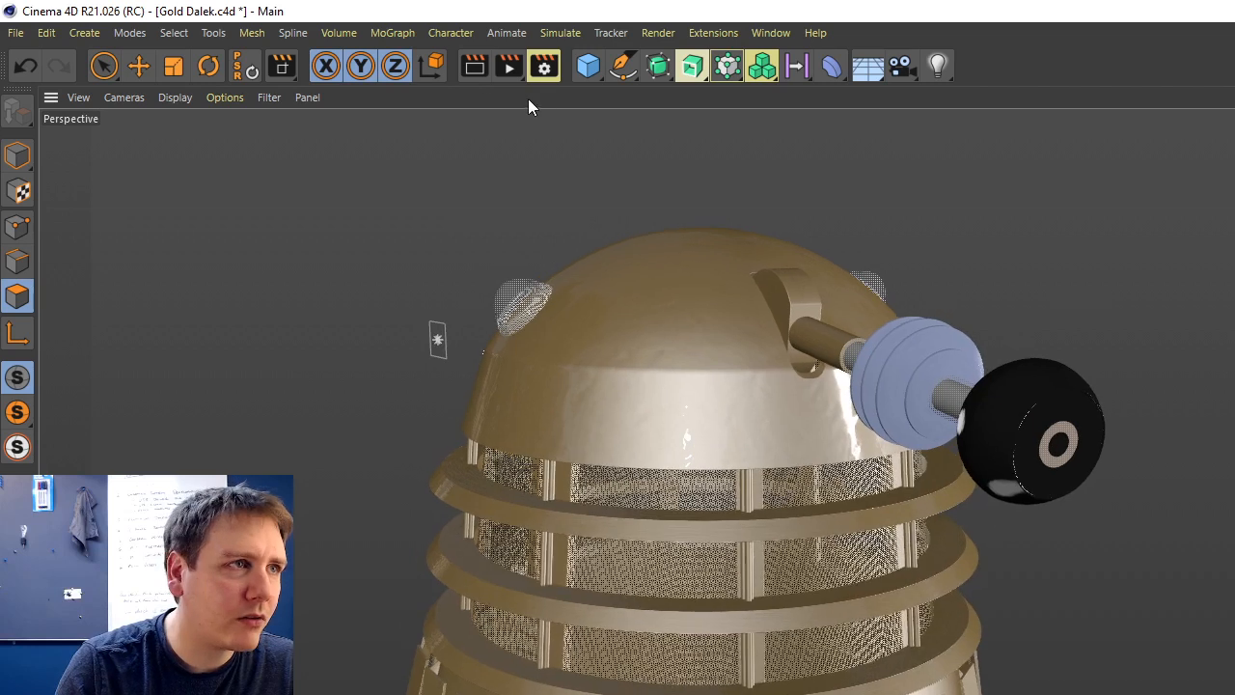
pyautogui.moveTo(495, 65); pyautogui.dragTo(596, 99)
pyautogui.moveTo(421, 233); pyautogui.dragTo(598, 378)
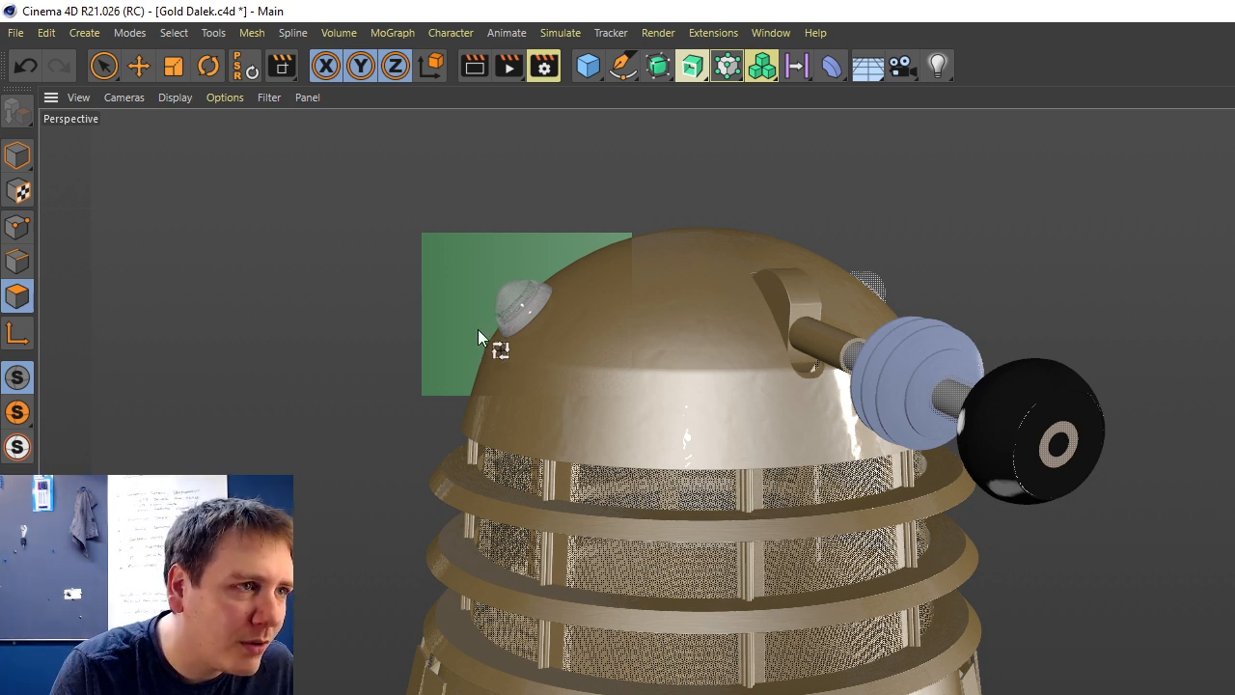
# Set the Dome Light Lenses Dots material's transparency brightness to 57% and its texture mix strength to 85%.
pyautogui.doubleClick(435, 336)
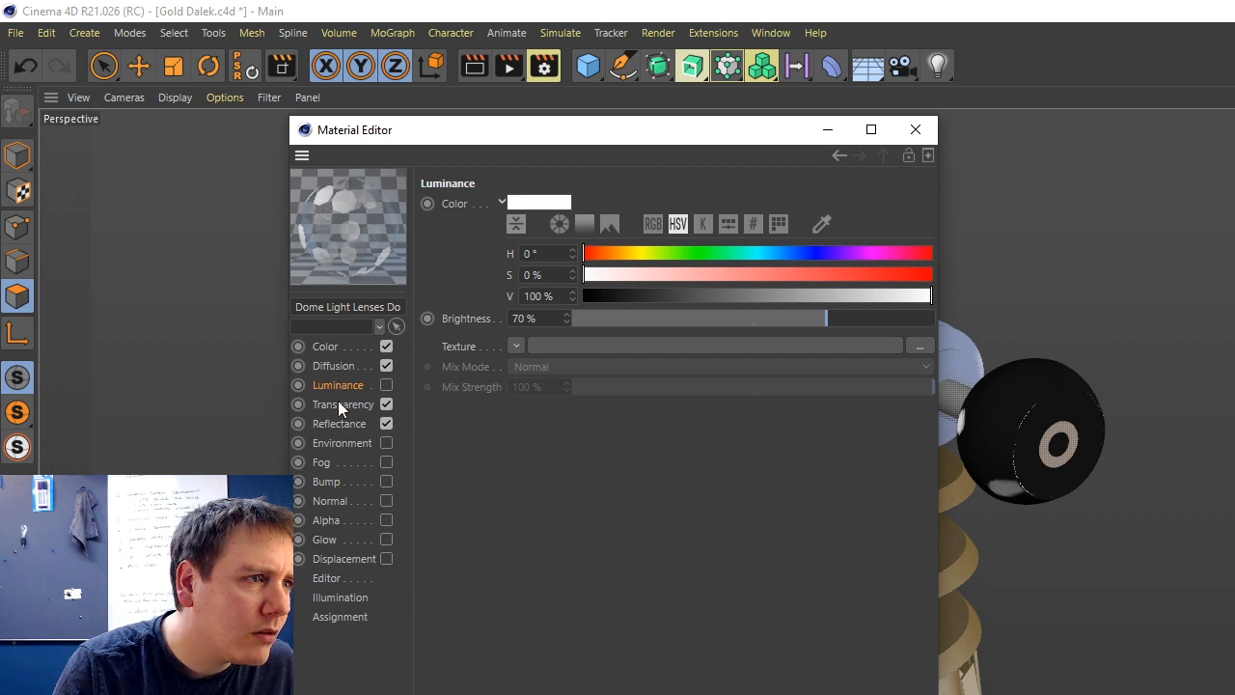
pyautogui.click(340, 403)
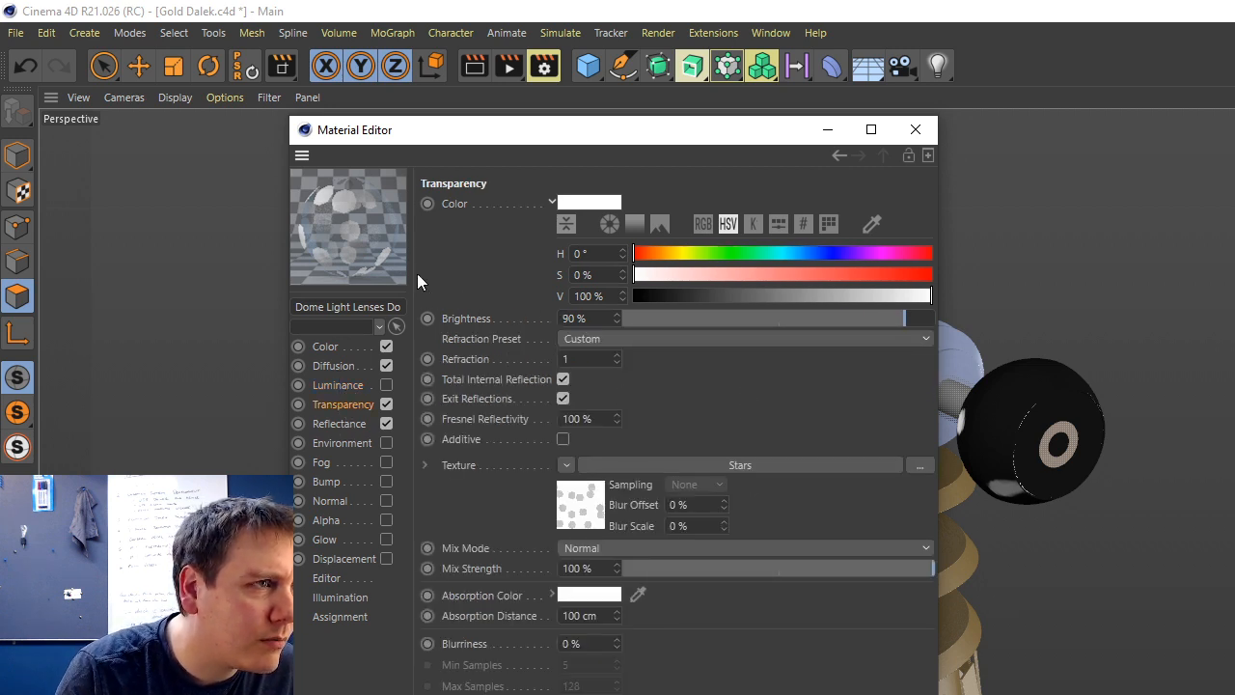
pyautogui.click(880, 317)
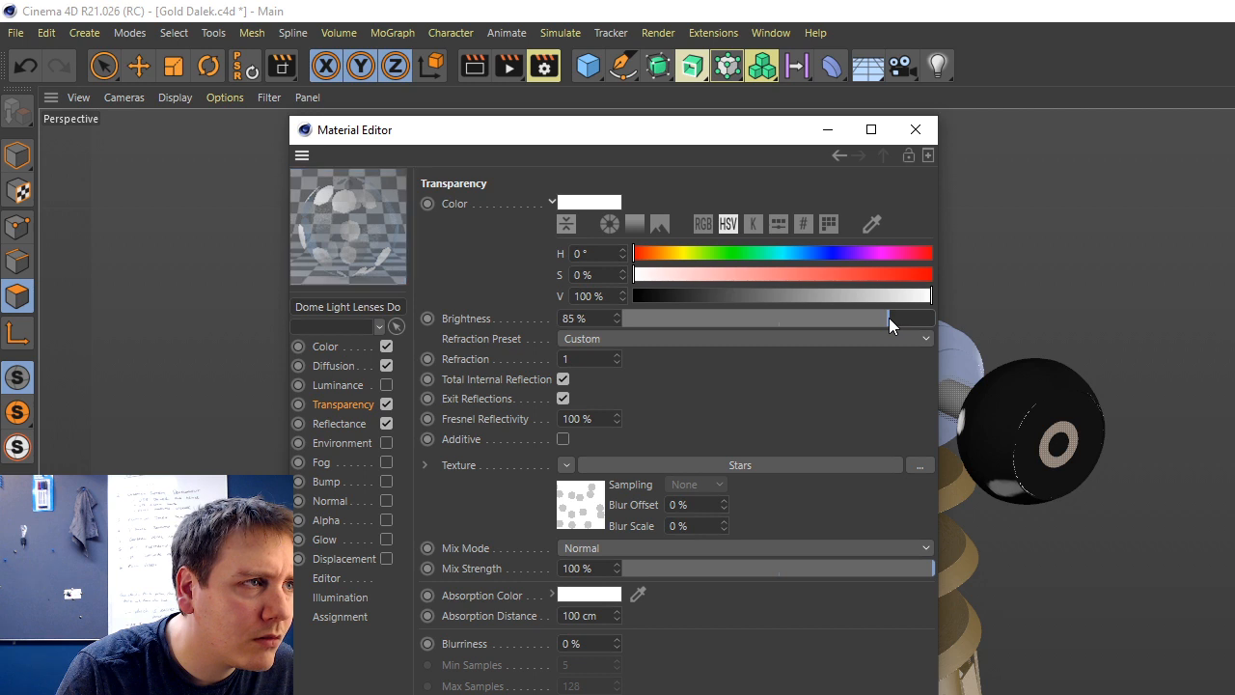
pyautogui.moveTo(877, 318); pyautogui.dragTo(841, 319)
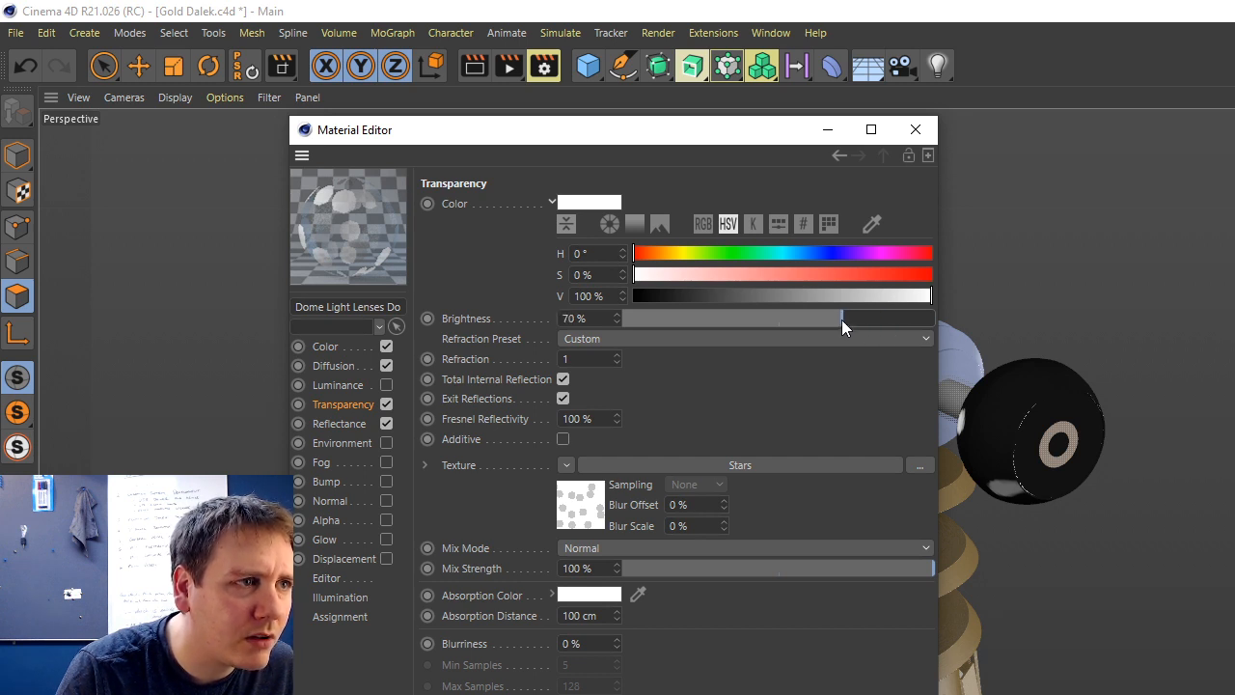
pyautogui.moveTo(920, 571); pyautogui.dragTo(886, 569)
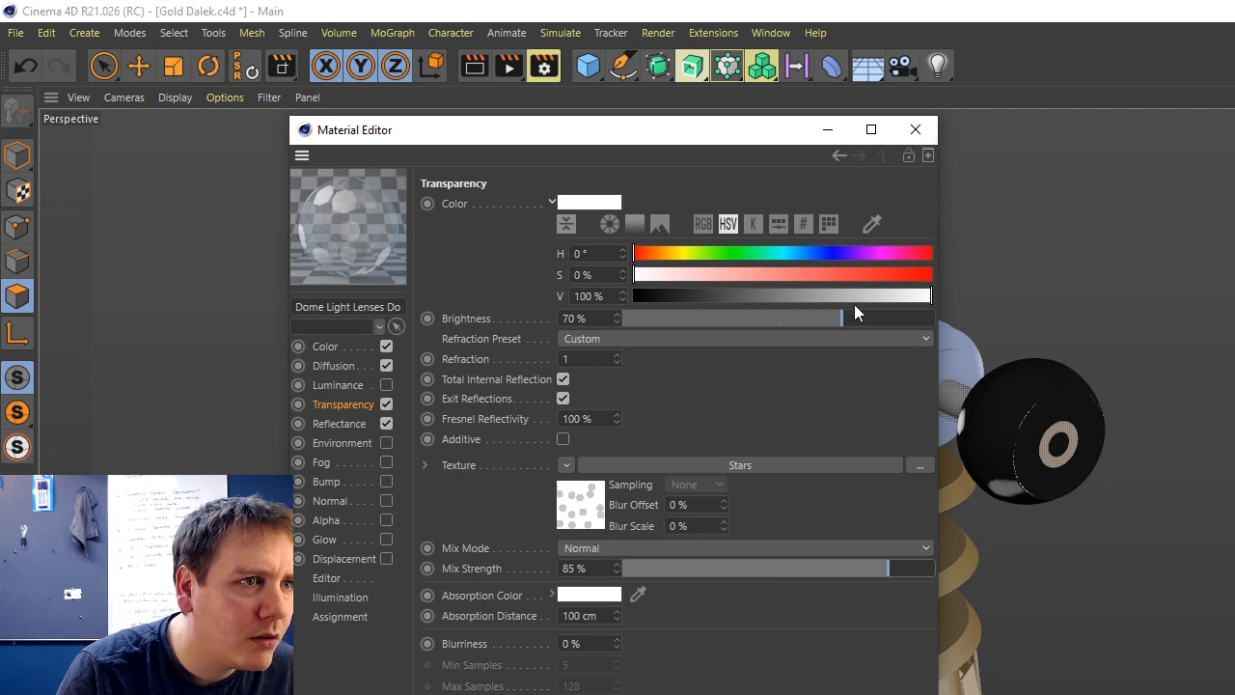
pyautogui.moveTo(855, 306); pyautogui.dragTo(802, 317)
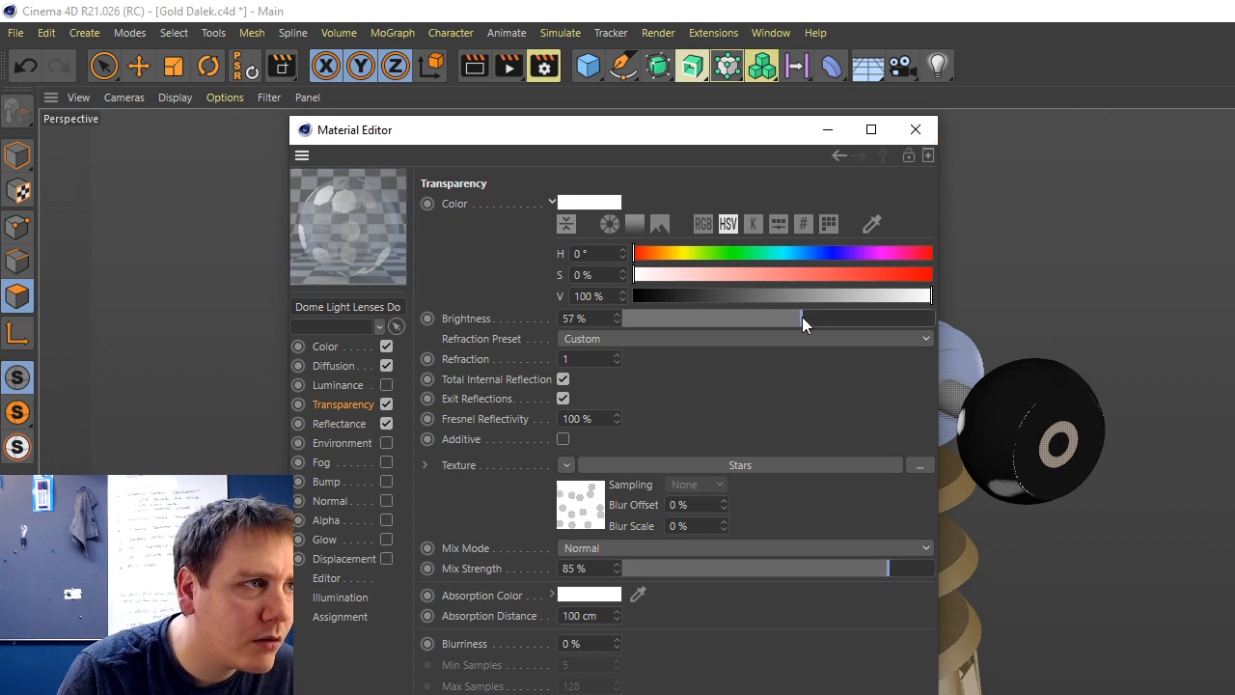
pyautogui.click(925, 140)
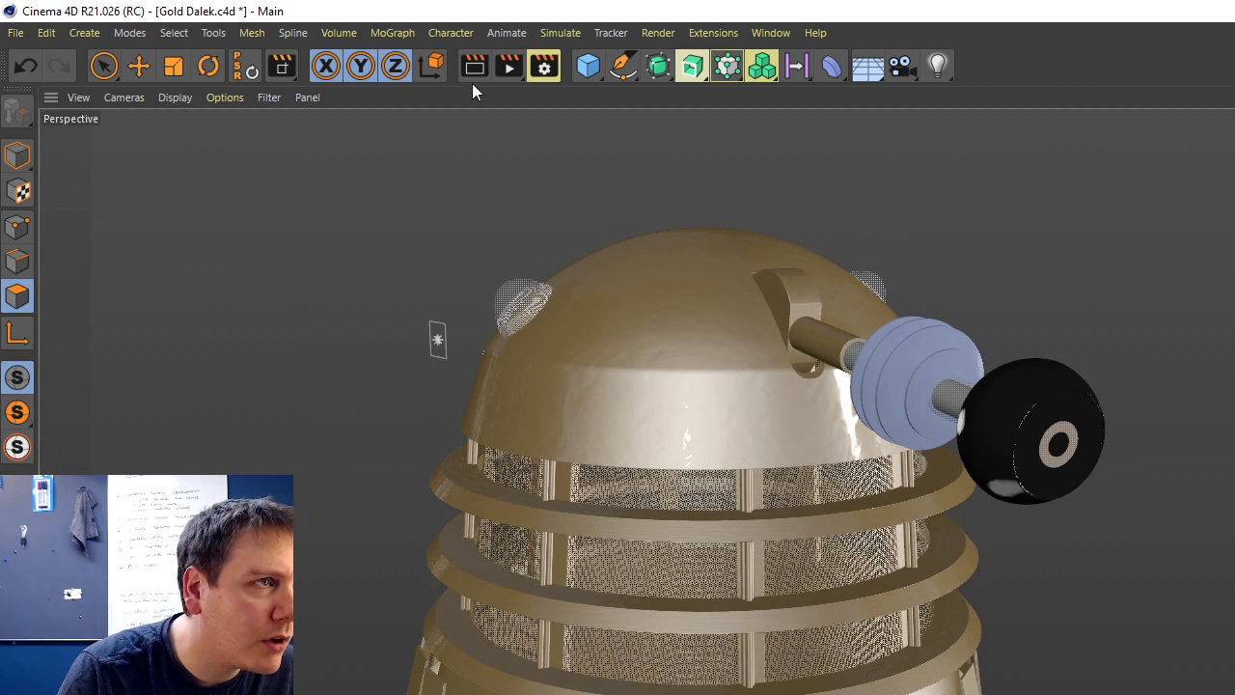
# Render the left dome light region again to check the adjusted dots material.
pyautogui.click(474, 66)
pyautogui.click(672, 93)
pyautogui.moveTo(428, 235); pyautogui.dragTo(631, 405)
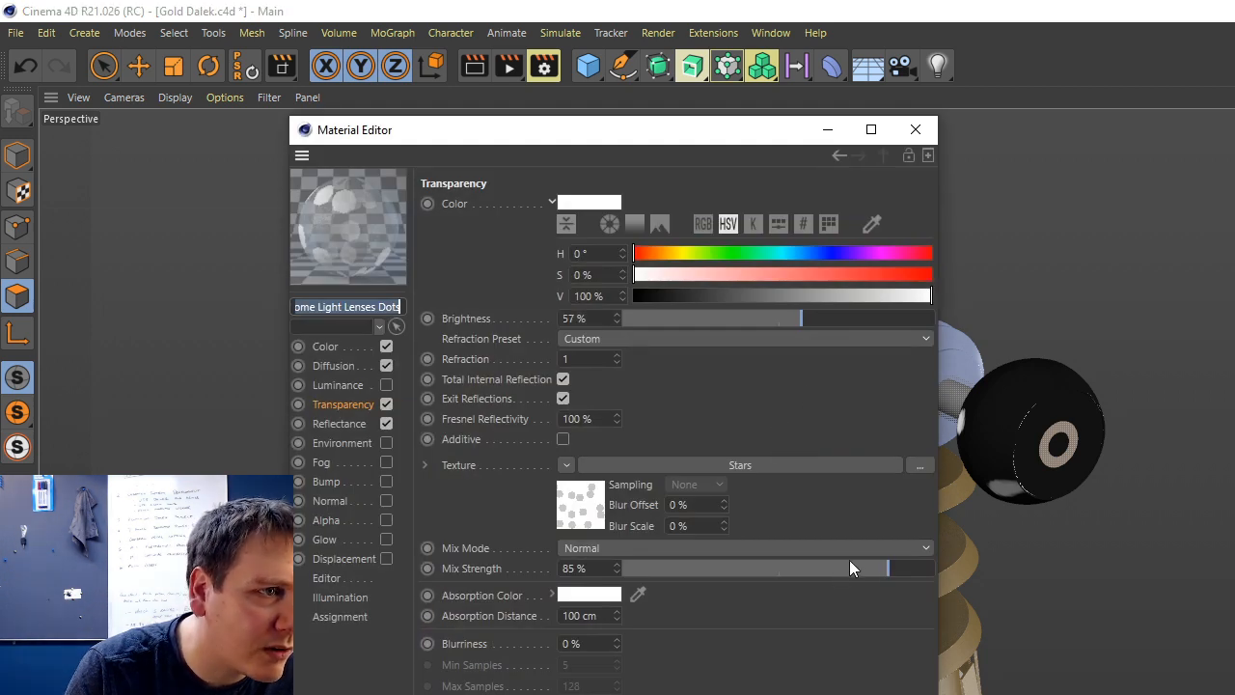
# Lower the Dome Light Lenses Dots material's transparency brightness to 30% and render the left dome light region.
pyautogui.moveTo(763, 309); pyautogui.dragTo(718, 315)
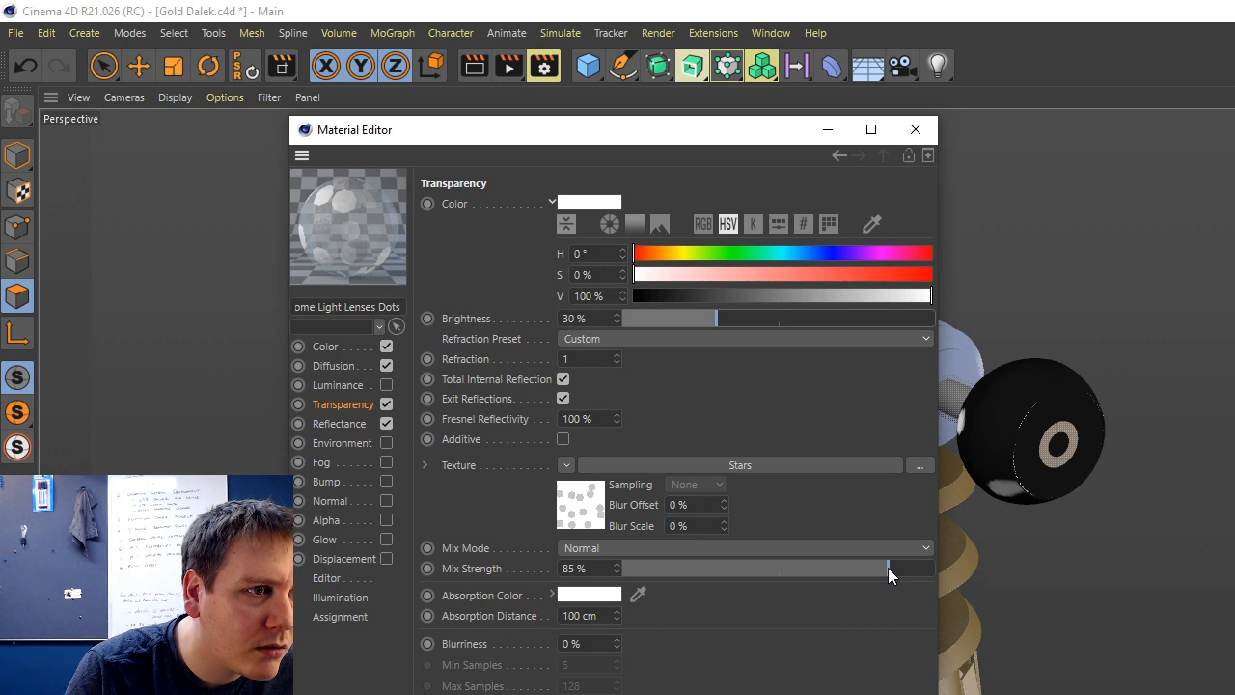
pyautogui.click(827, 129)
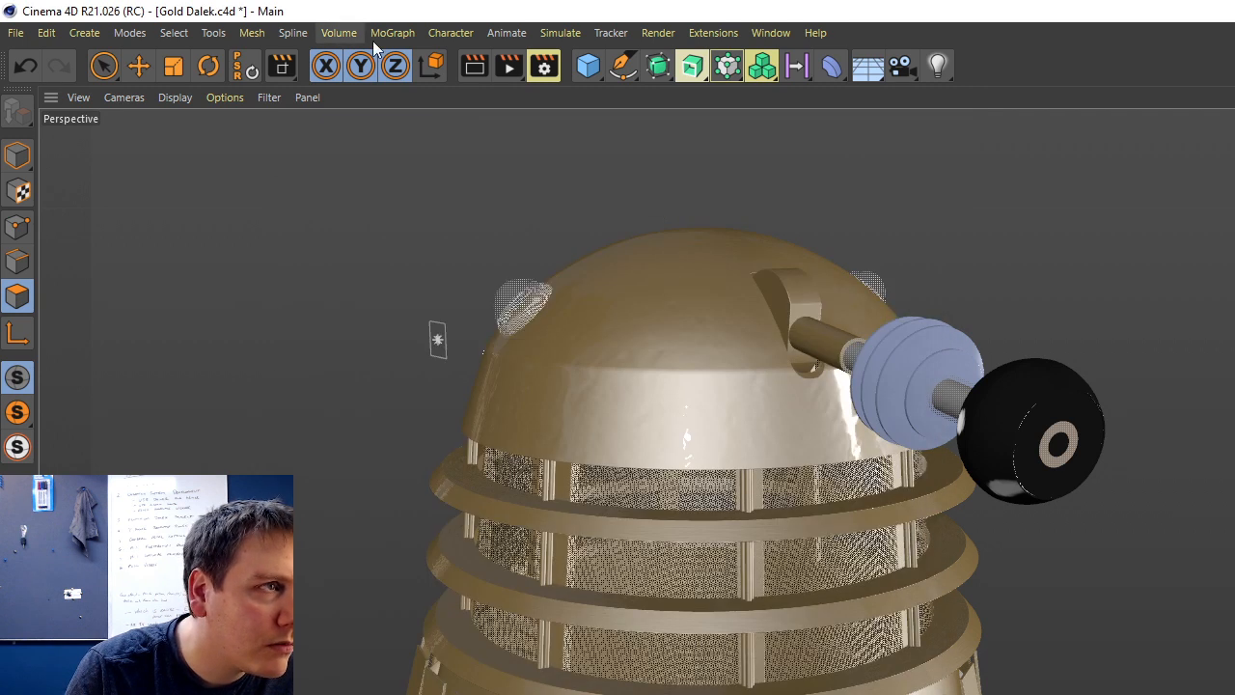
pyautogui.moveTo(509, 70); pyautogui.dragTo(621, 97)
pyautogui.moveTo(433, 235); pyautogui.dragTo(608, 402)
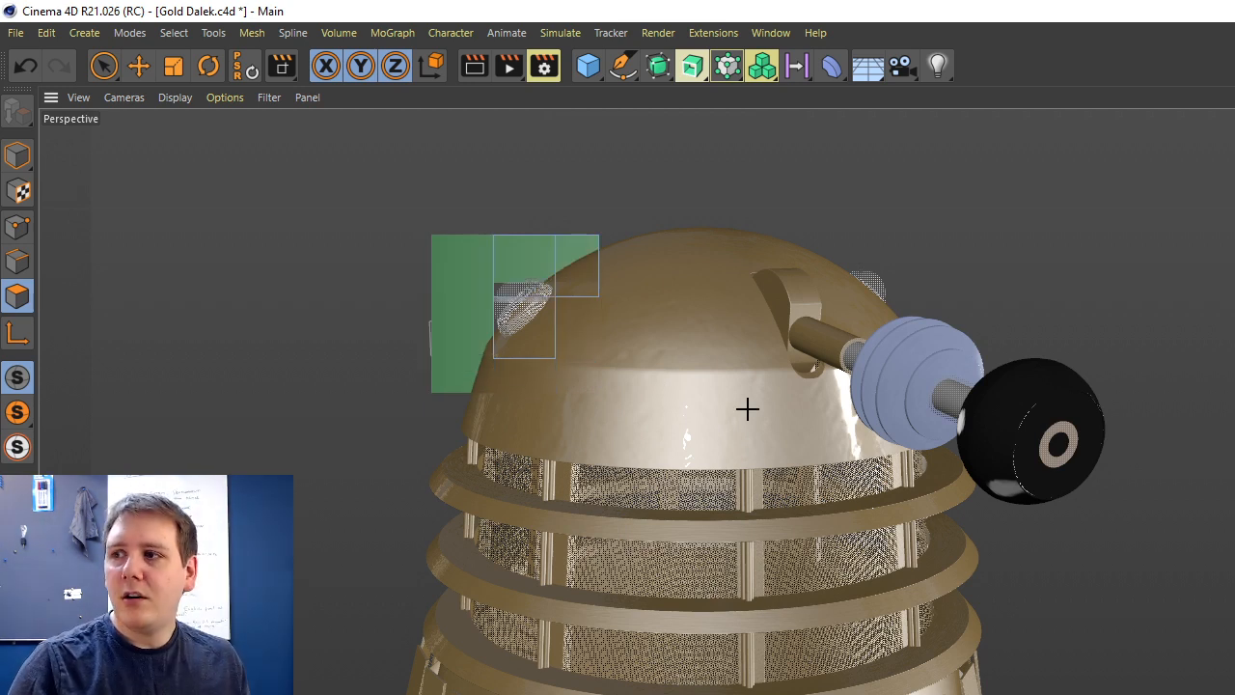
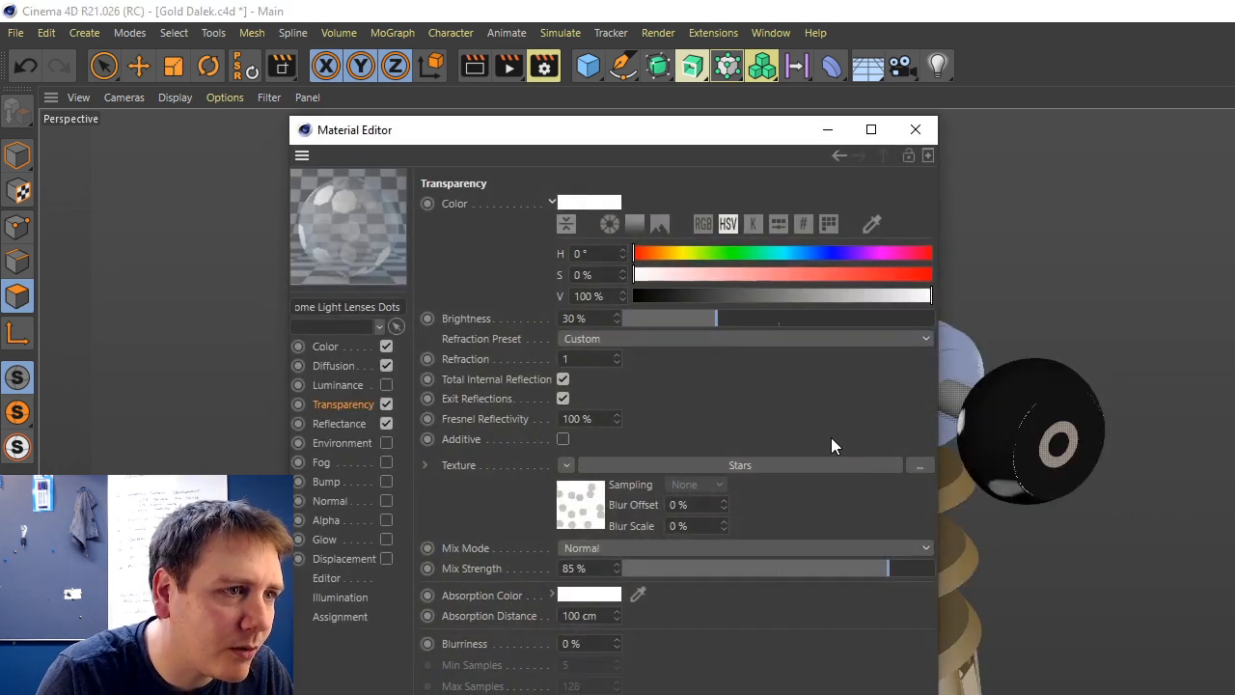
# Set the Dome Light Lenses Dots material's transparency brightness to 0% and render the left dome light region again.
pyautogui.moveTo(676, 324); pyautogui.dragTo(618, 322)
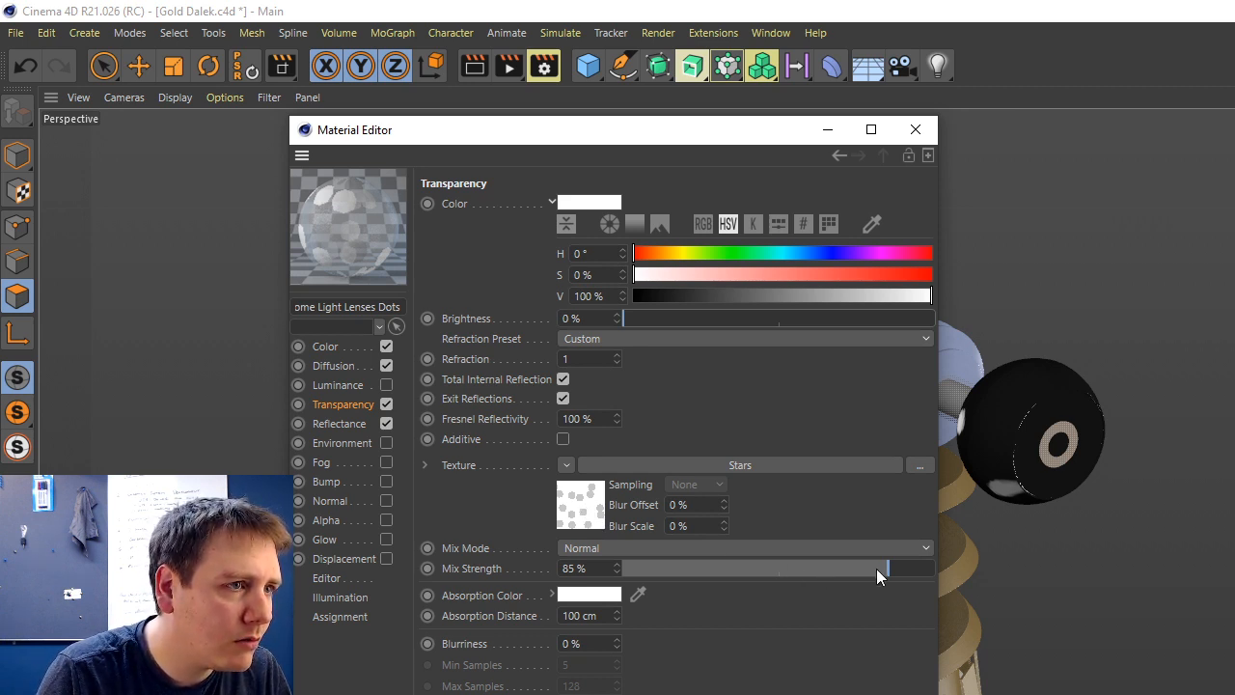
pyautogui.click(914, 131)
pyautogui.moveTo(508, 64); pyautogui.dragTo(666, 94)
pyautogui.moveTo(434, 232); pyautogui.dragTo(619, 391)
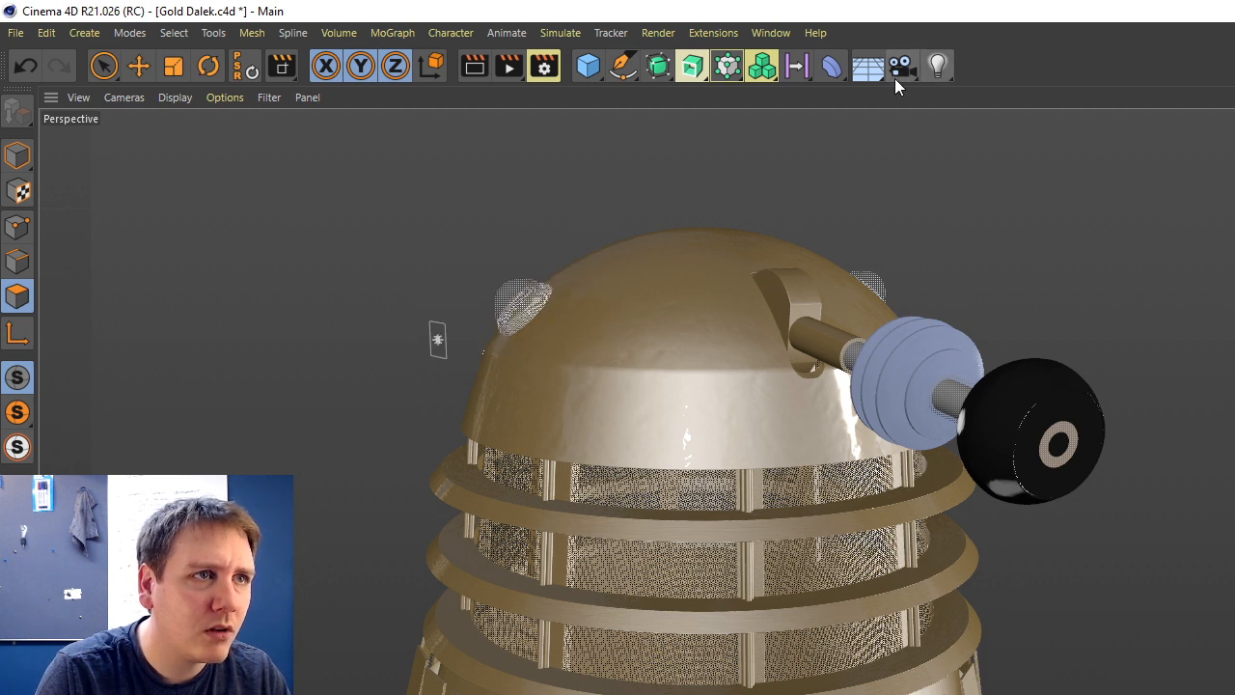
# Add a standard Light inside the left dome light lens and switch to Model mode.
pyautogui.click(937, 64)
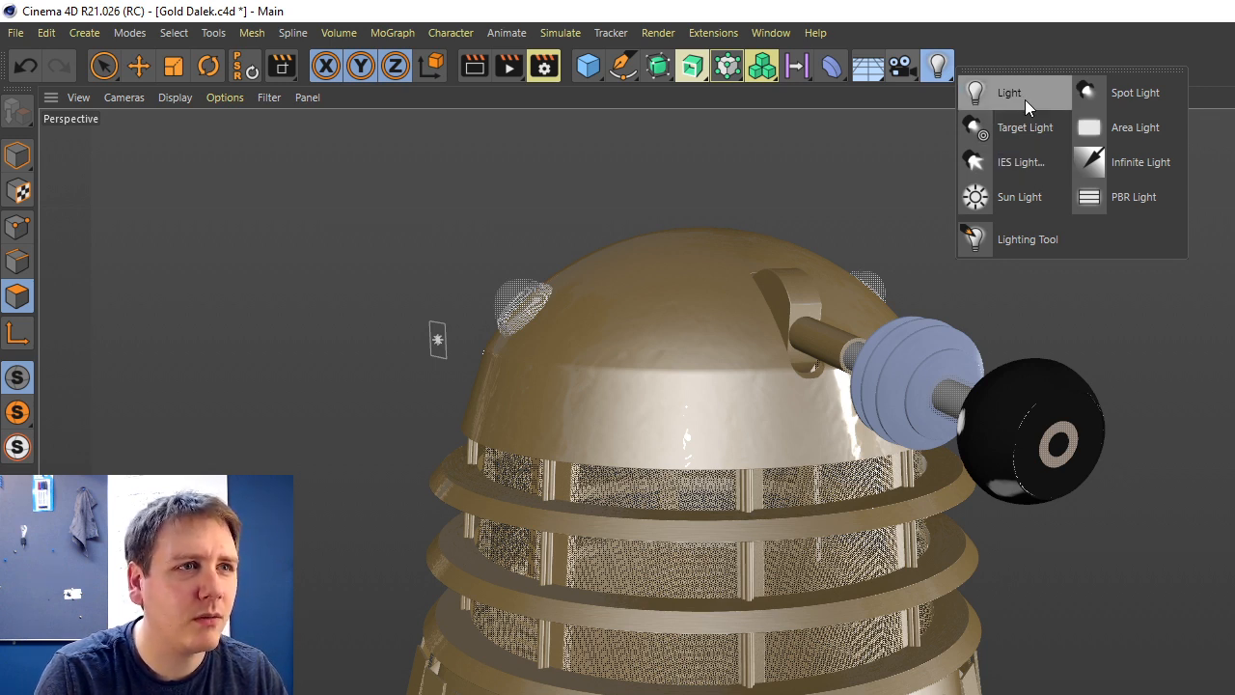
pyautogui.click(1024, 100)
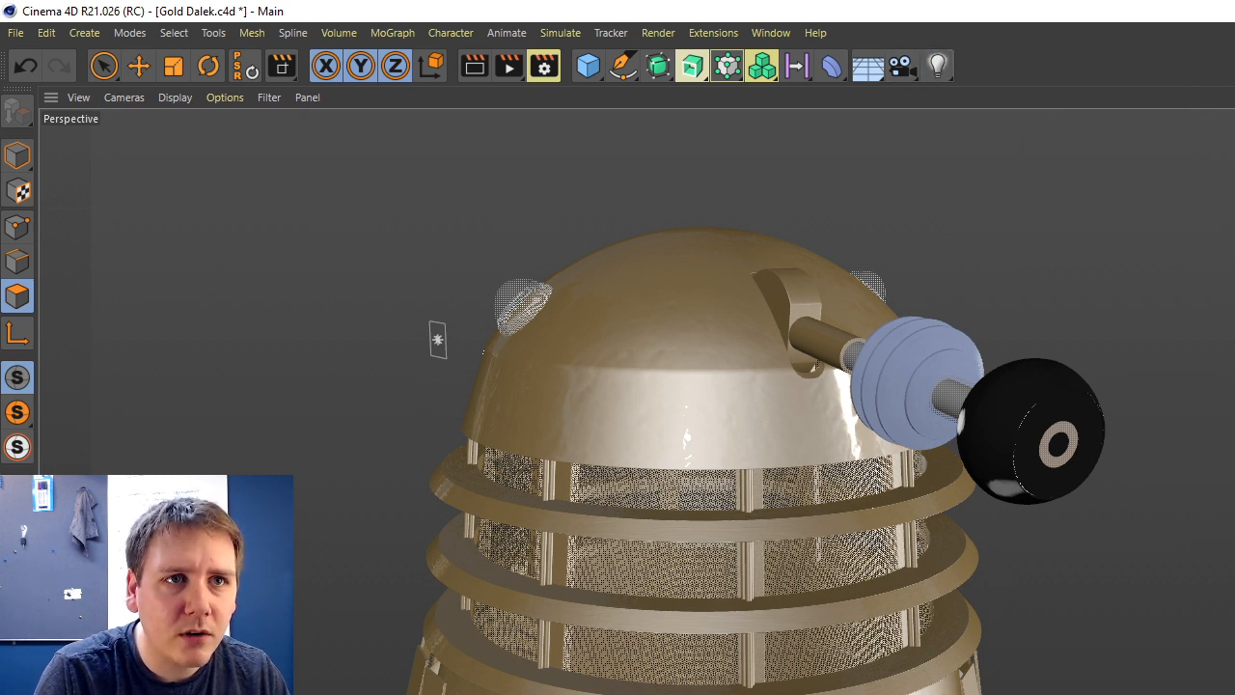
pyautogui.click(18, 154)
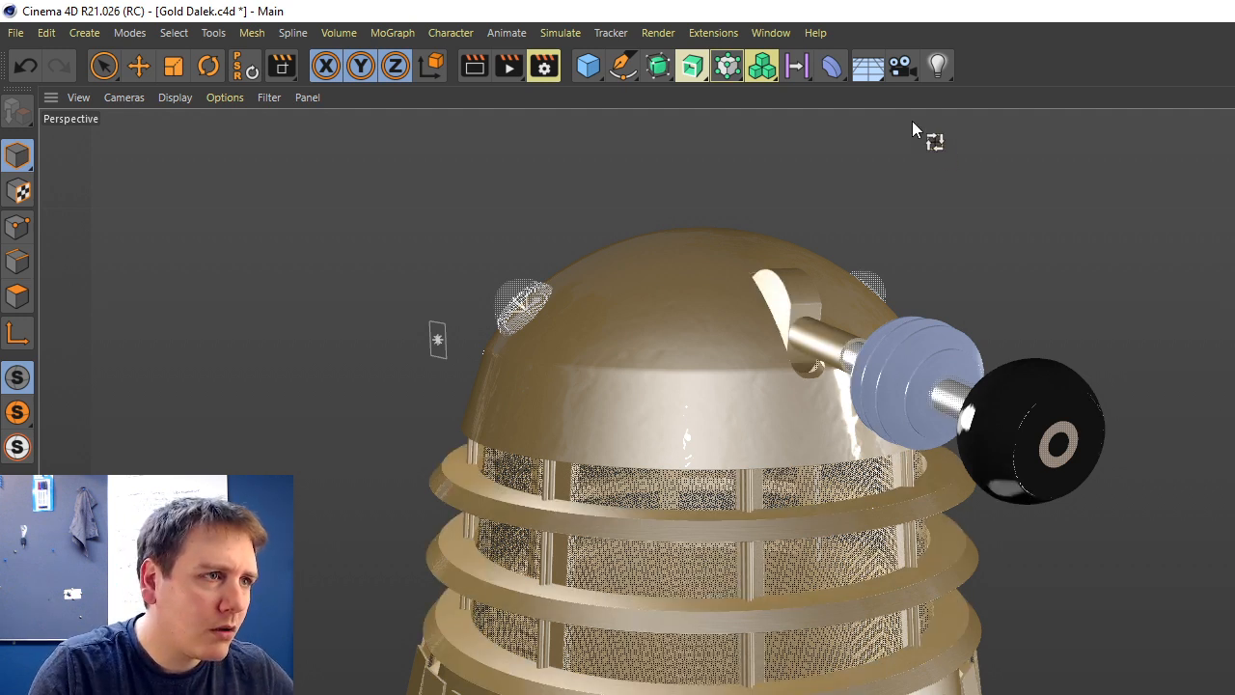
# Examine the left dome light up close and switch to the browser to compare it with the Day of the Daleks footage.
pyautogui.keyDown('alt'); pyautogui.moveTo(714, 415); pyautogui.dragTo(812, 428, button='middle'); pyautogui.keyUp('alt')
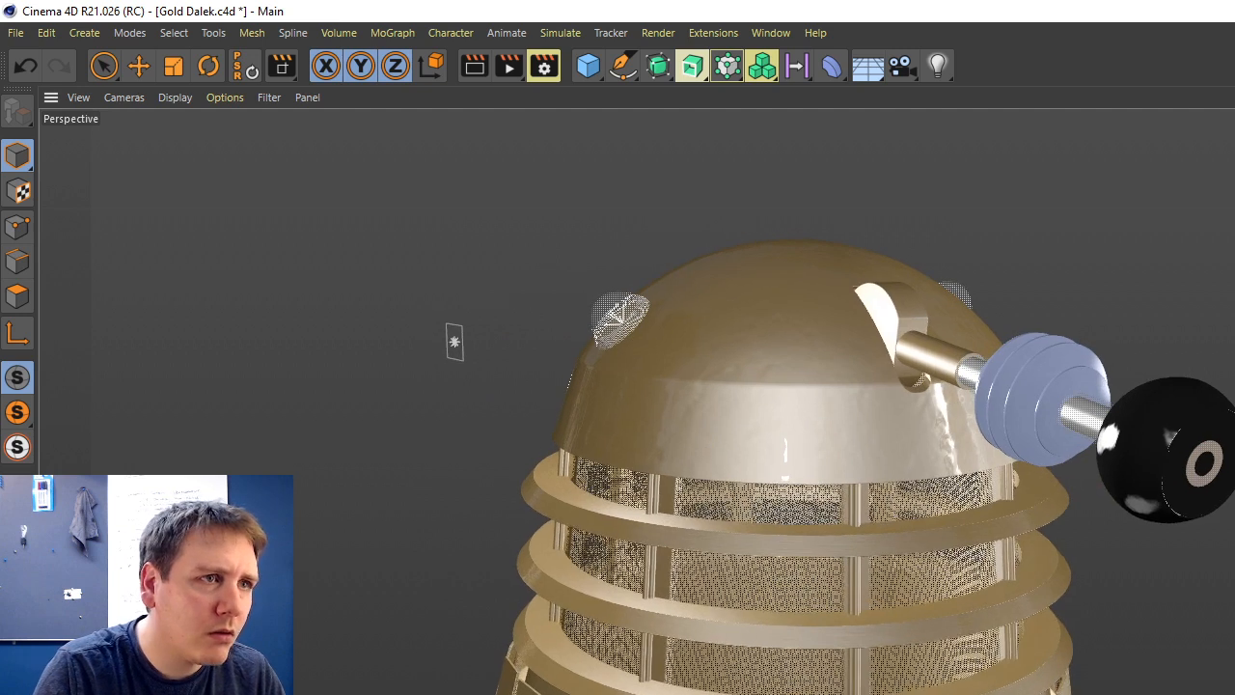
pyautogui.scroll(3, 601, 261)
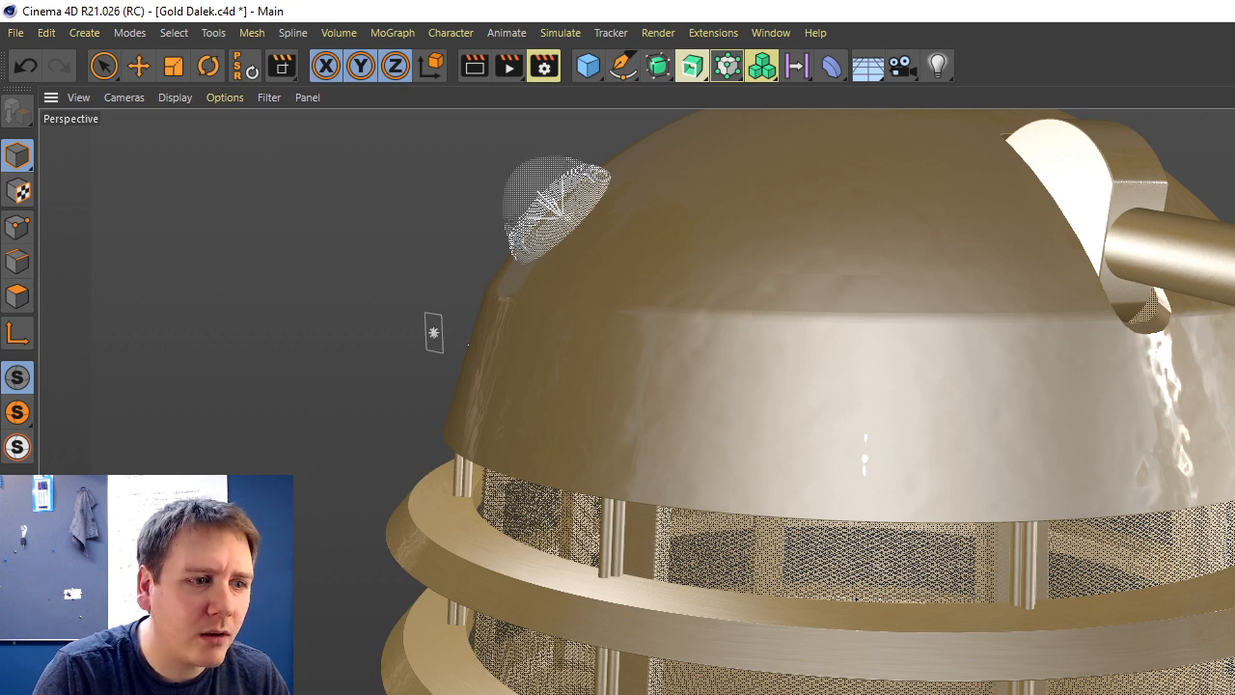
pyautogui.hotkey('alt', 'Tab')
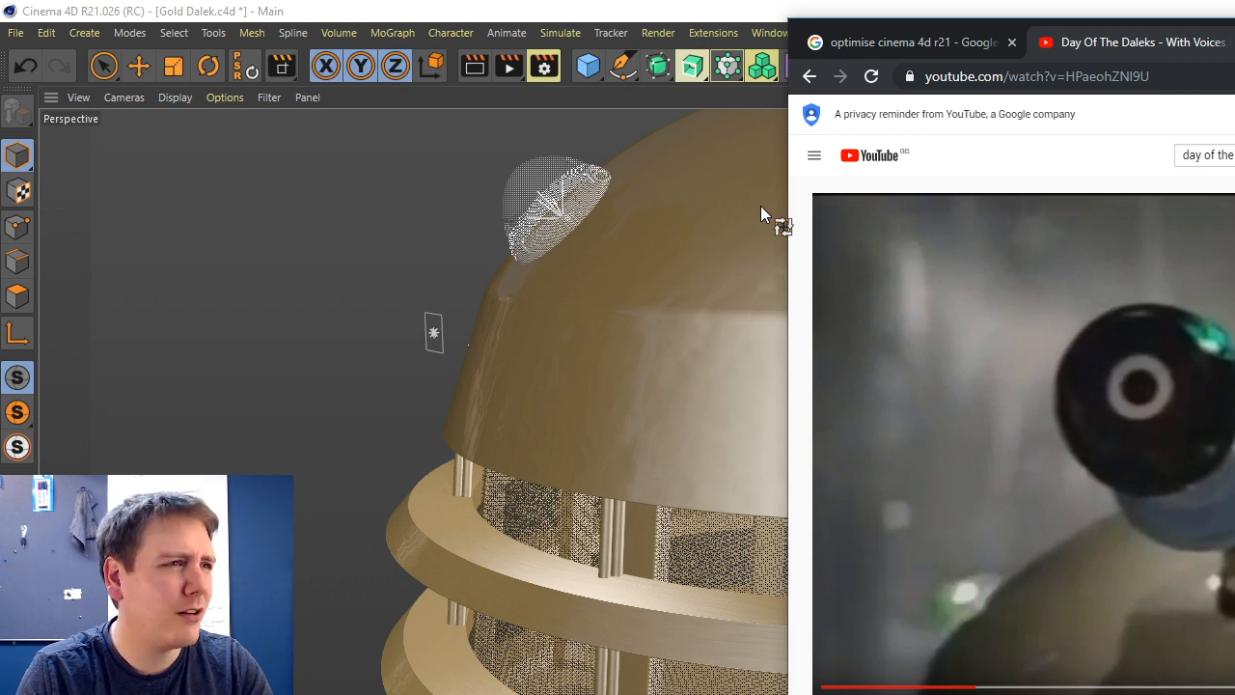
# Switch back to Cinema 4D and reduce the light's falloff radius so its sphere closely surrounds the left dome lens.
pyautogui.click(693, 6)
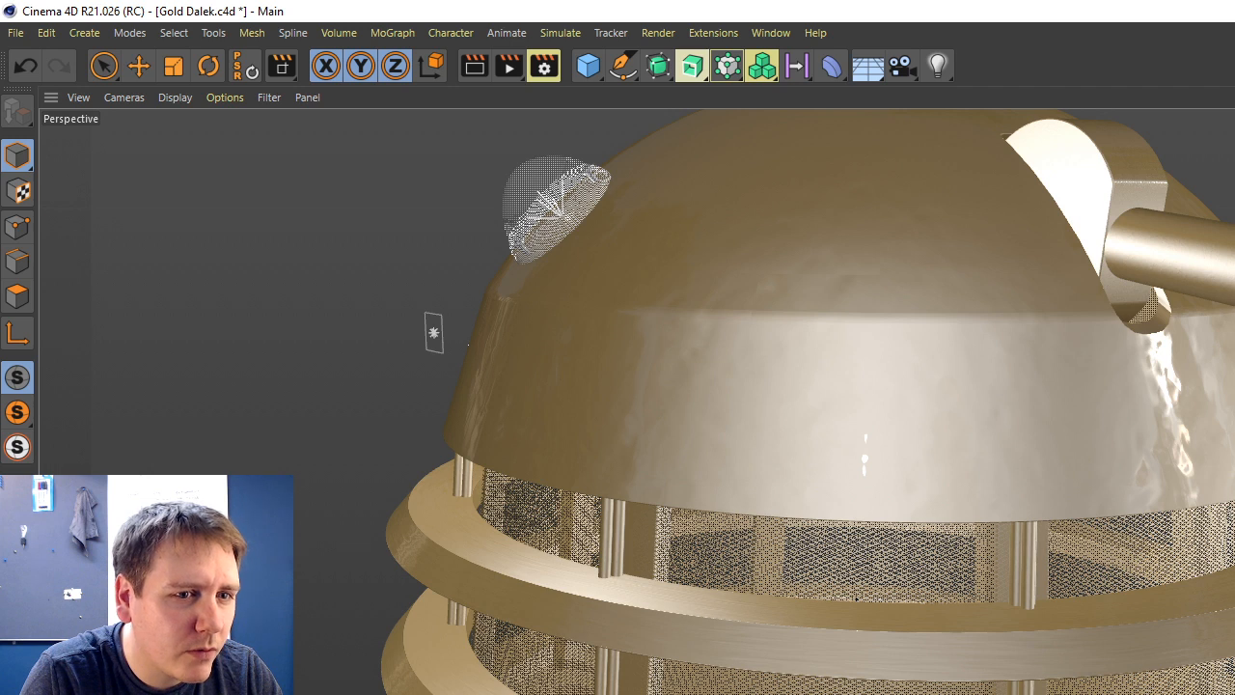
pyautogui.scroll(-6, 957, 218)
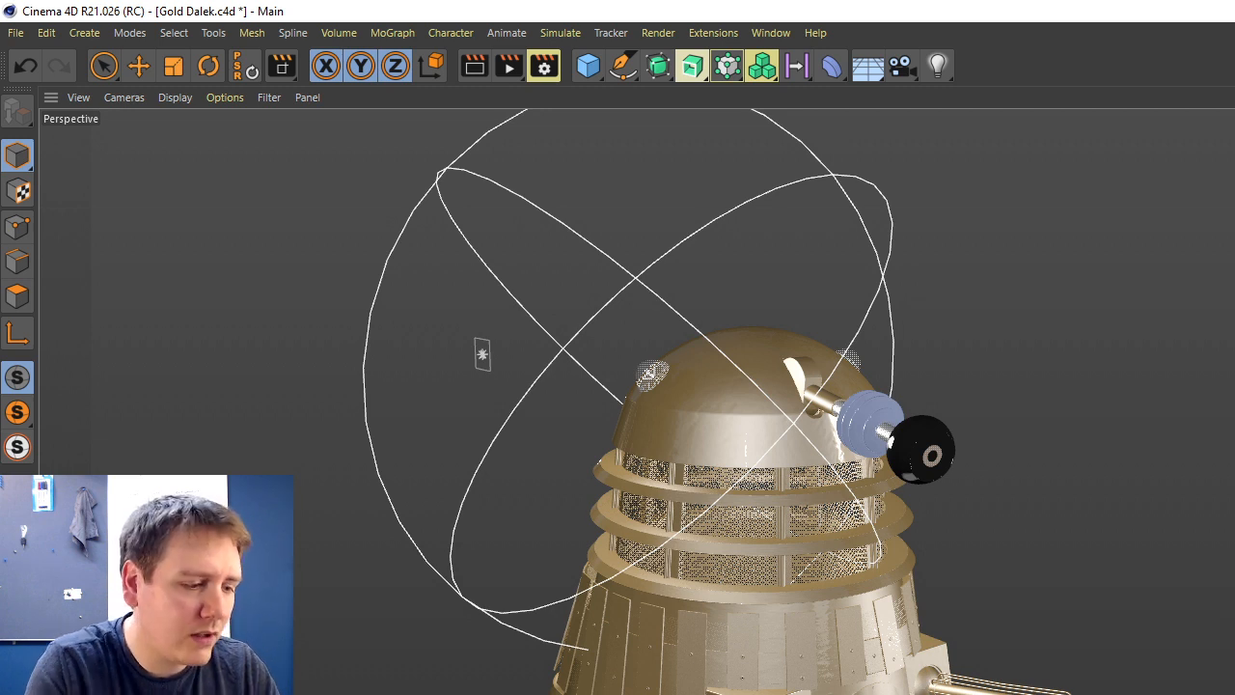
pyautogui.press('Return')
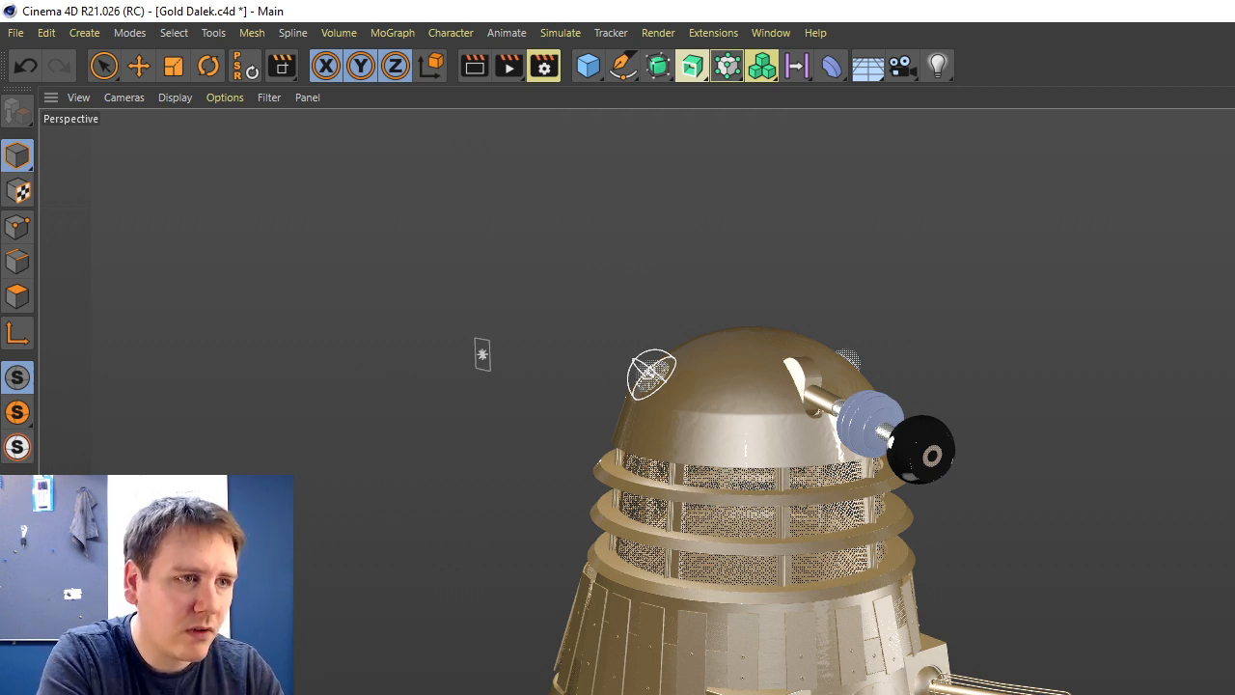
pyautogui.press('Return')
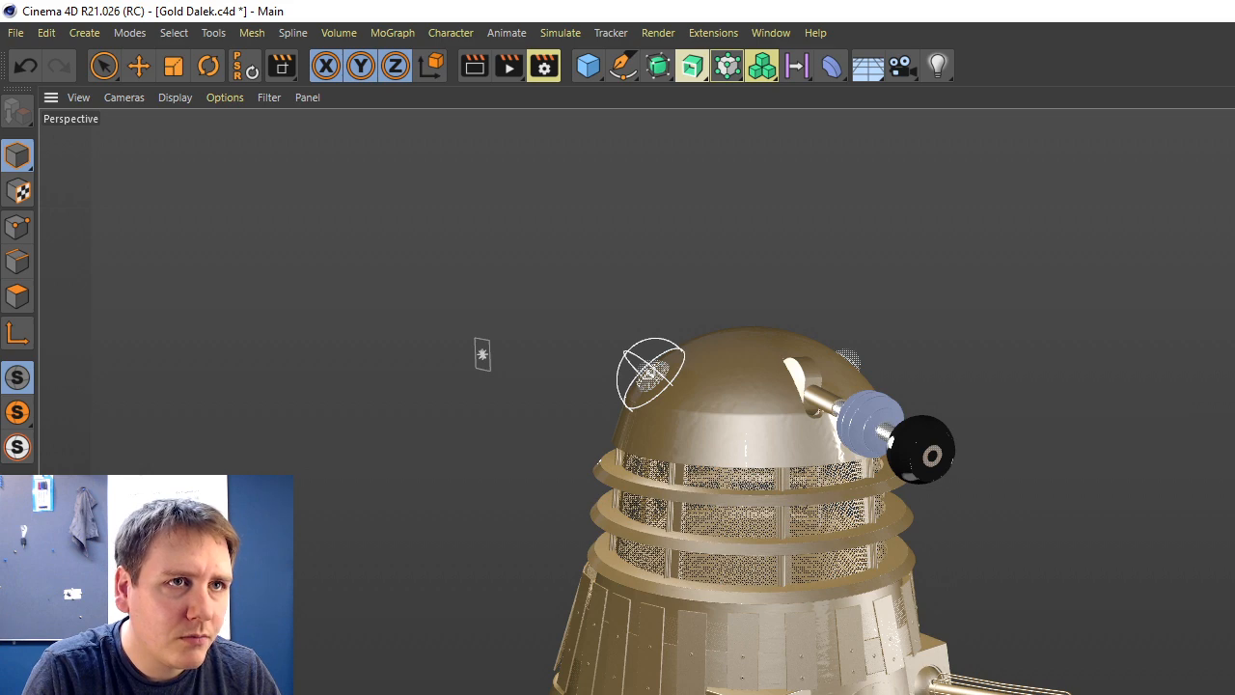
pyautogui.scroll(5, 694, 448)
pyautogui.scroll(2, 695, 448)
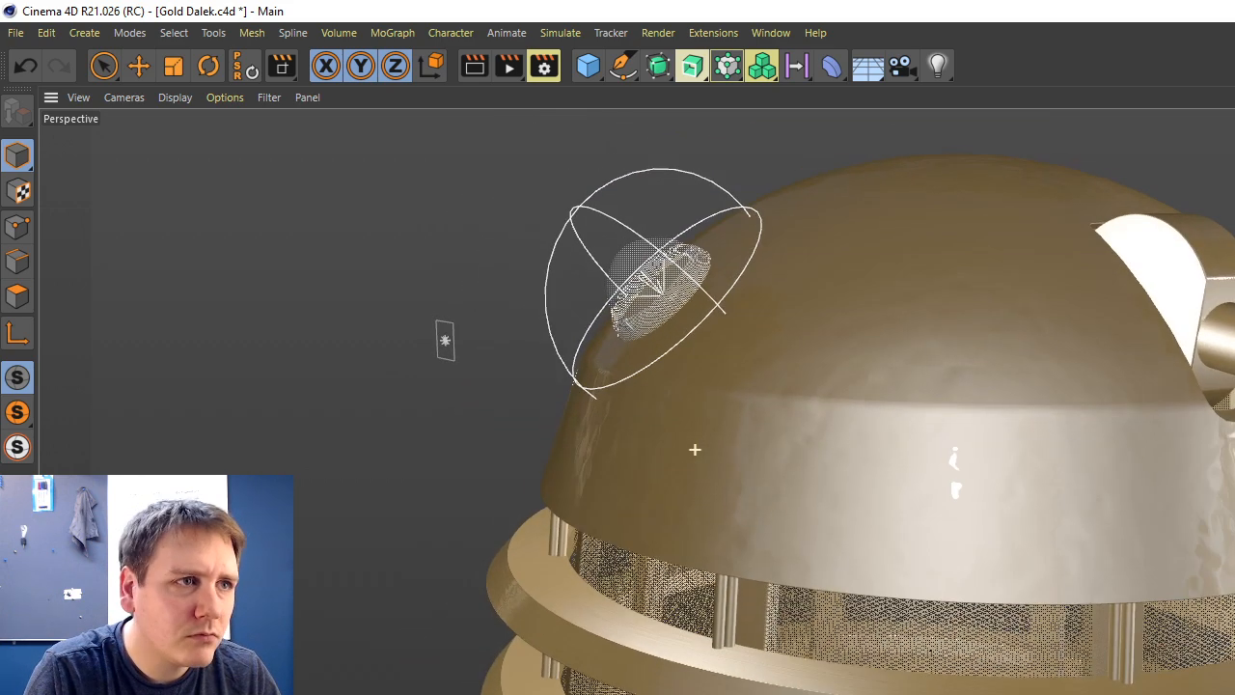
# Move the light slightly outward along its Y axis within the left dome lens.
pyautogui.click(138, 64)
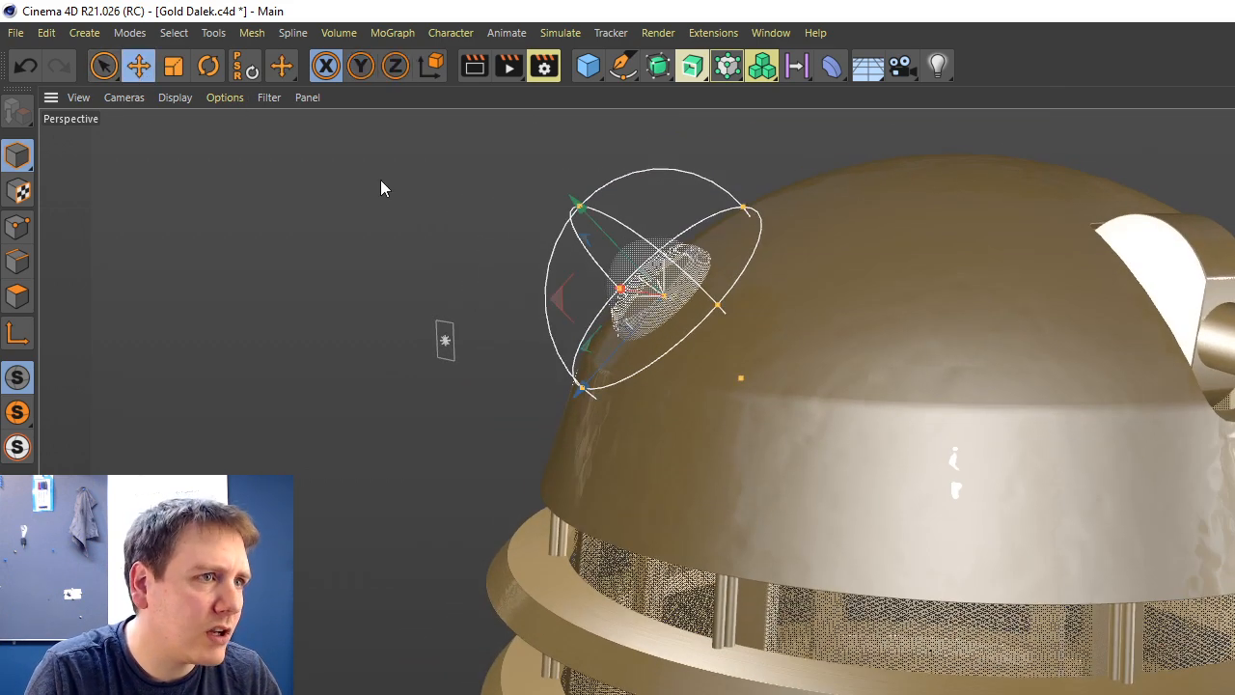
pyautogui.keyDown('alt'); pyautogui.moveTo(445, 340); pyautogui.dragTo(502, 343); pyautogui.keyUp('alt')
pyautogui.moveTo(689, 255); pyautogui.dragTo(673, 229)
pyautogui.moveTo(668, 223); pyautogui.dragTo(665, 222)
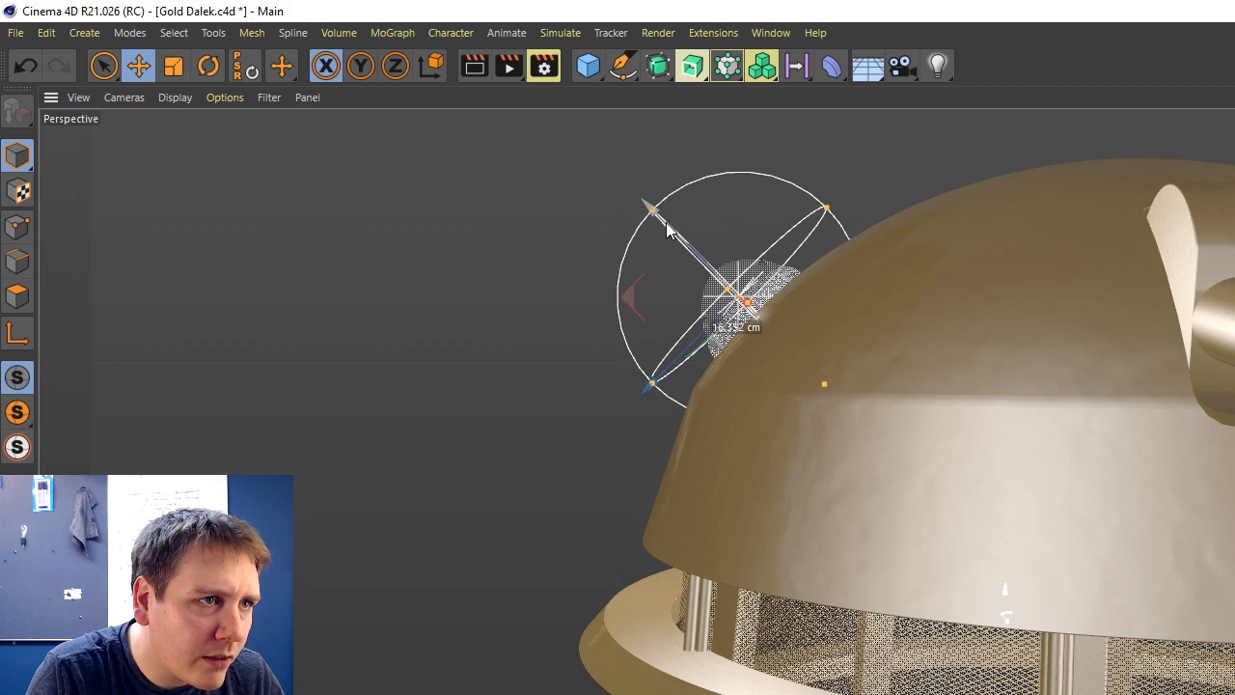
pyautogui.scroll(-3, 695, 449)
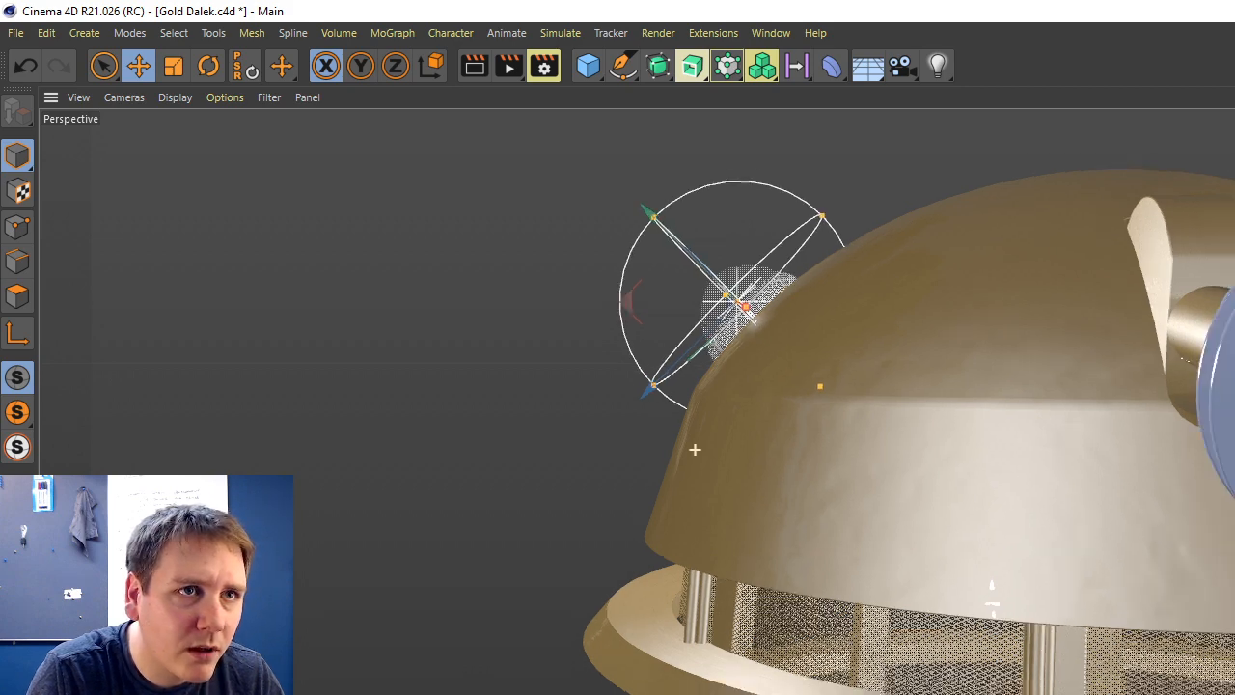
# Render a region around the left dome light, including the adjoining part of the dome.
pyautogui.keyDown('alt'); pyautogui.moveTo(955, 573); pyautogui.dragTo(604, 262); pyautogui.keyUp('alt')
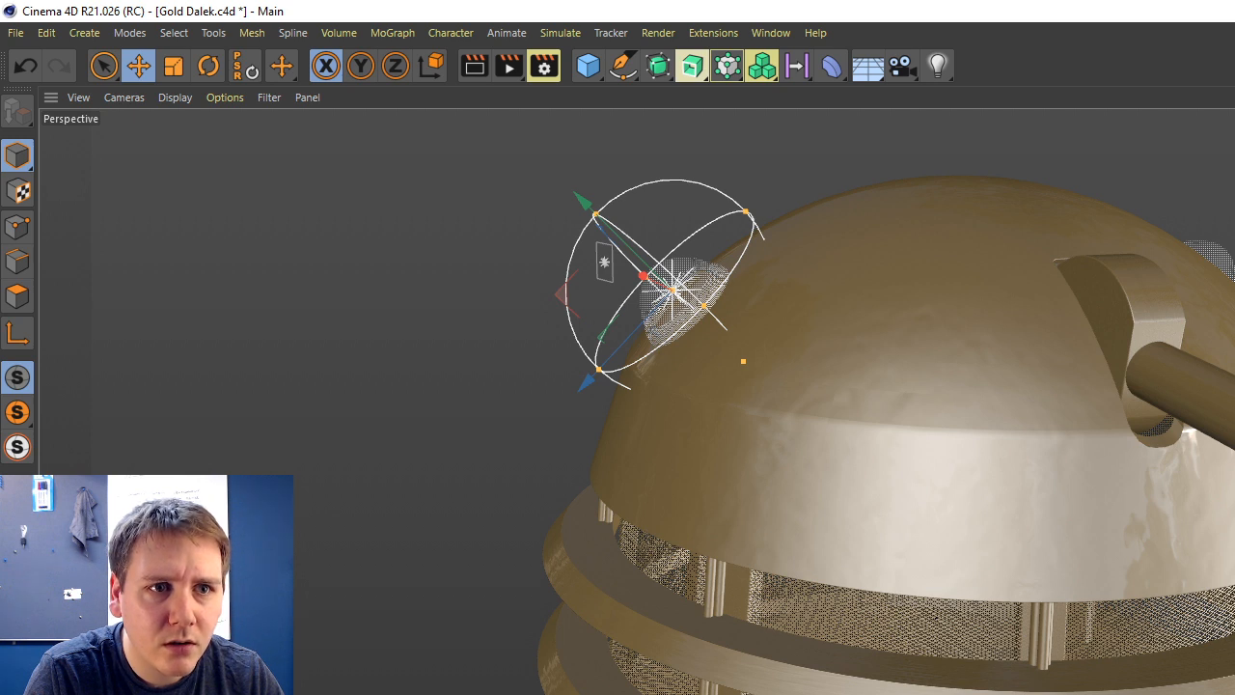
pyautogui.keyDown('alt'); pyautogui.moveTo(695, 449); pyautogui.dragTo(724, 449); pyautogui.keyUp('alt')
pyautogui.keyDown('alt'); pyautogui.moveTo(694, 449); pyautogui.dragTo(637, 449, button='right'); pyautogui.keyUp('alt')
pyautogui.moveTo(695, 449)
pyautogui.keyDown('alt'); pyautogui.mouseDown()
pyautogui.moveTo(664, 448)
pyautogui.moveTo(686, 446)
pyautogui.mouseUp(); pyautogui.keyUp('alt')
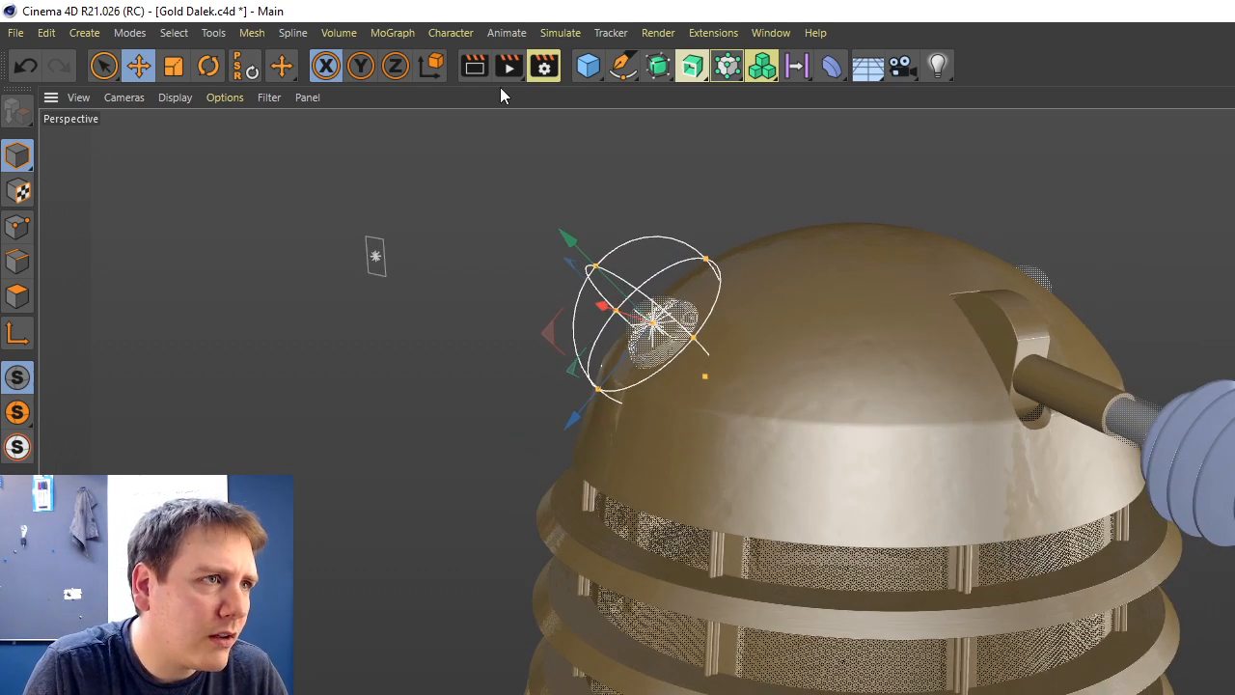
pyautogui.moveTo(507, 72); pyautogui.dragTo(716, 10)
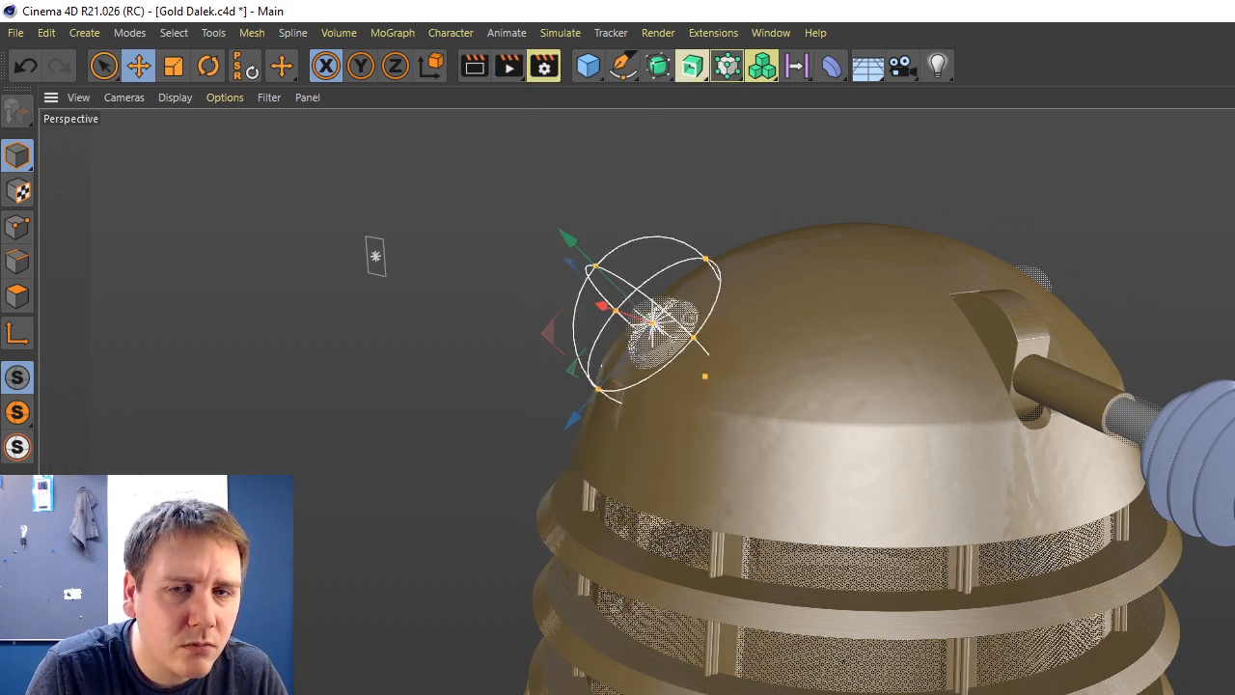
pyautogui.moveTo(502, 69); pyautogui.dragTo(638, 99)
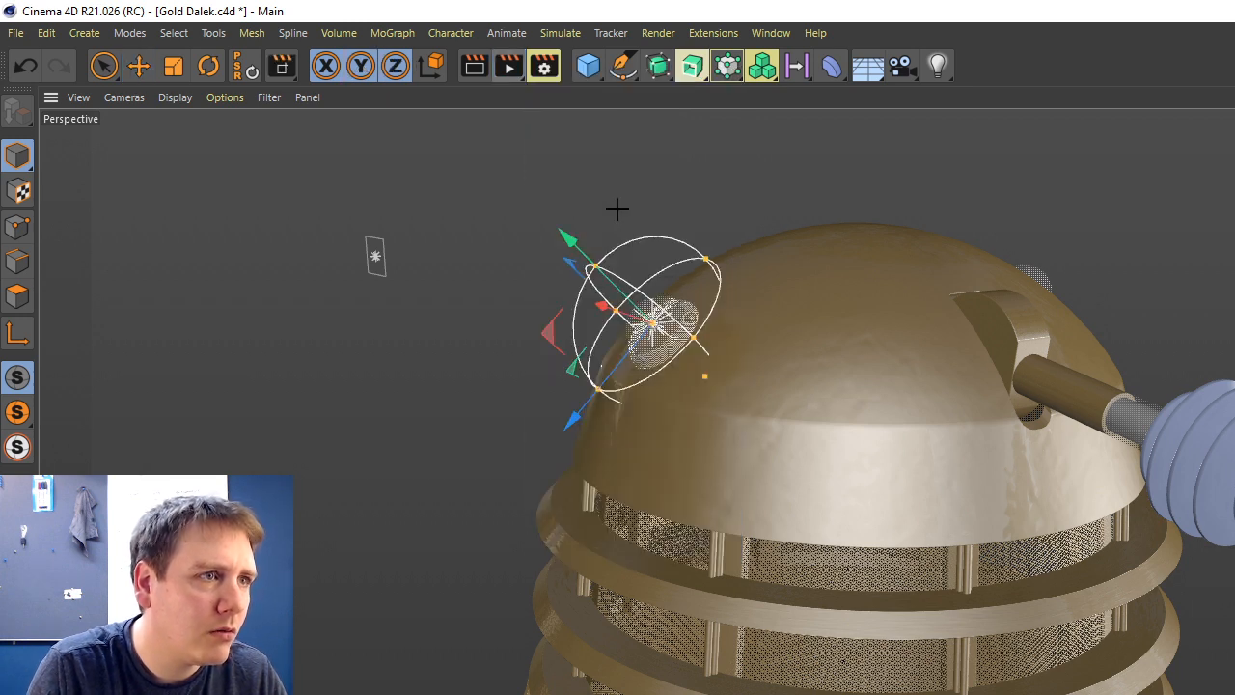
pyautogui.moveTo(459, 170); pyautogui.dragTo(869, 485)
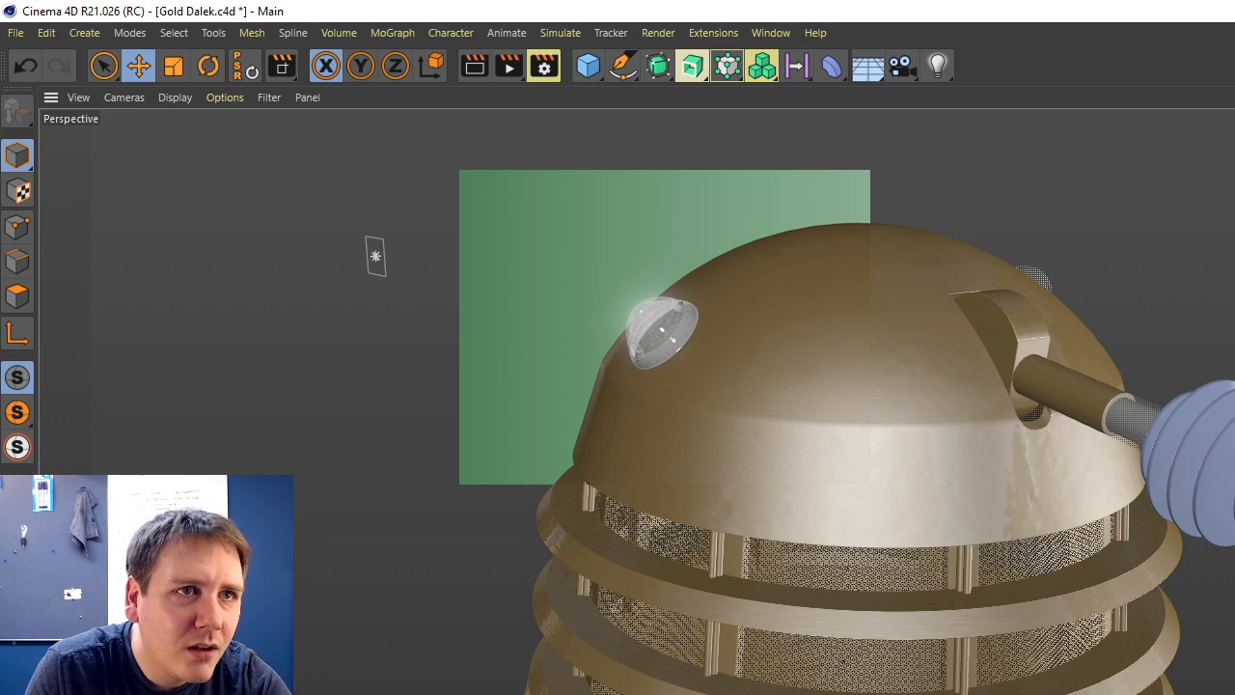
# Render the left dome light region again to check how the light affects the lens.
pyautogui.keyDown('alt'); pyautogui.moveTo(762, 386); pyautogui.dragTo(675, 384); pyautogui.keyUp('alt')
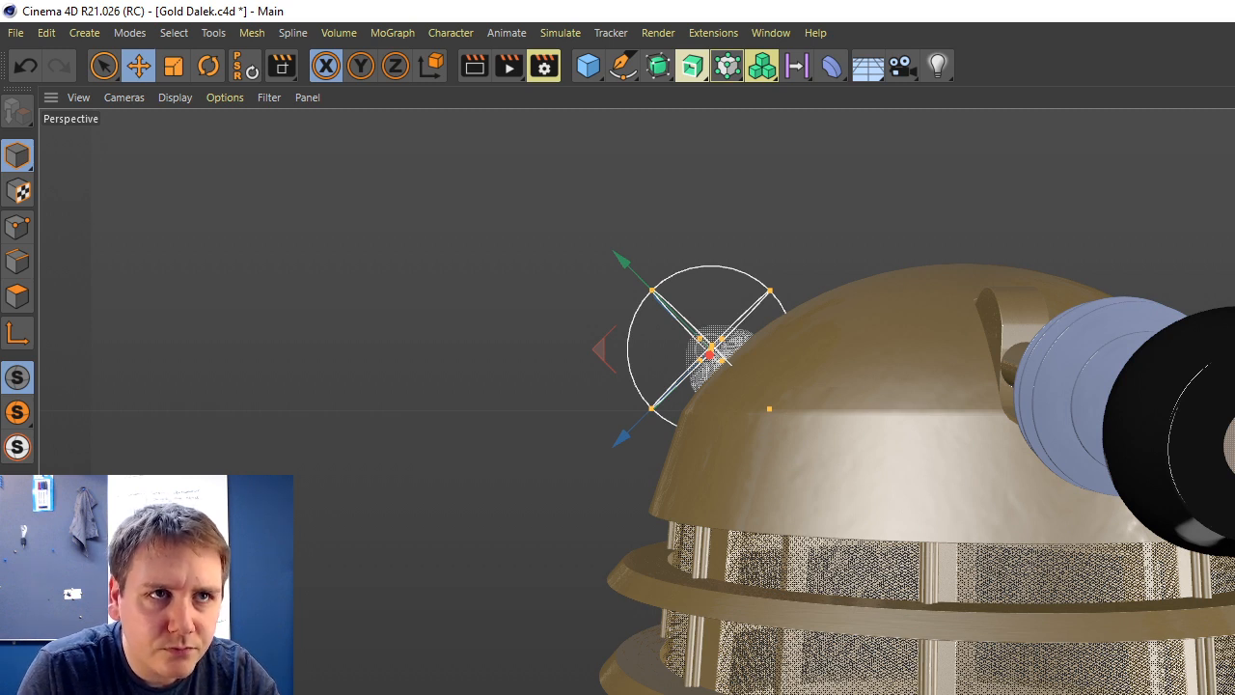
pyautogui.keyDown('alt'); pyautogui.moveTo(694, 448); pyautogui.dragTo(772, 487); pyautogui.keyUp('alt')
pyautogui.moveTo(493, 69); pyautogui.dragTo(627, 83)
pyautogui.moveTo(482, 182); pyautogui.dragTo(870, 473)
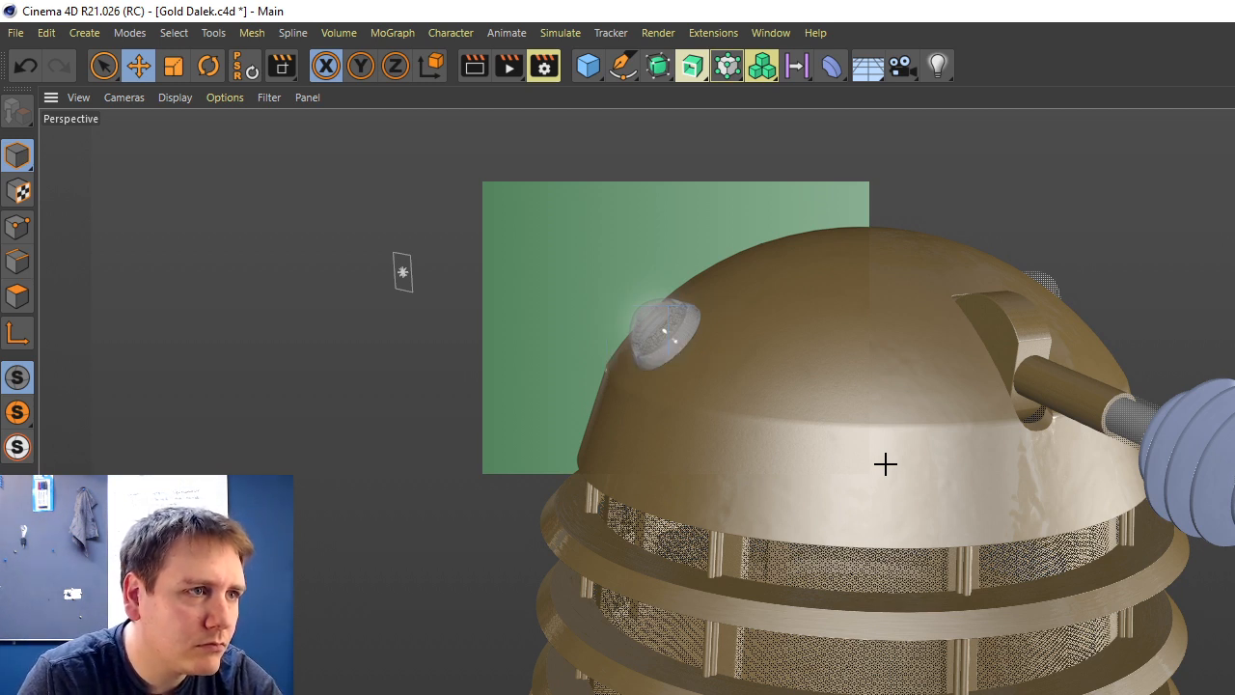
# Examine the light's falloff handles inside the left lens up close and render a region around the lens.
pyautogui.scroll(5, 695, 449)
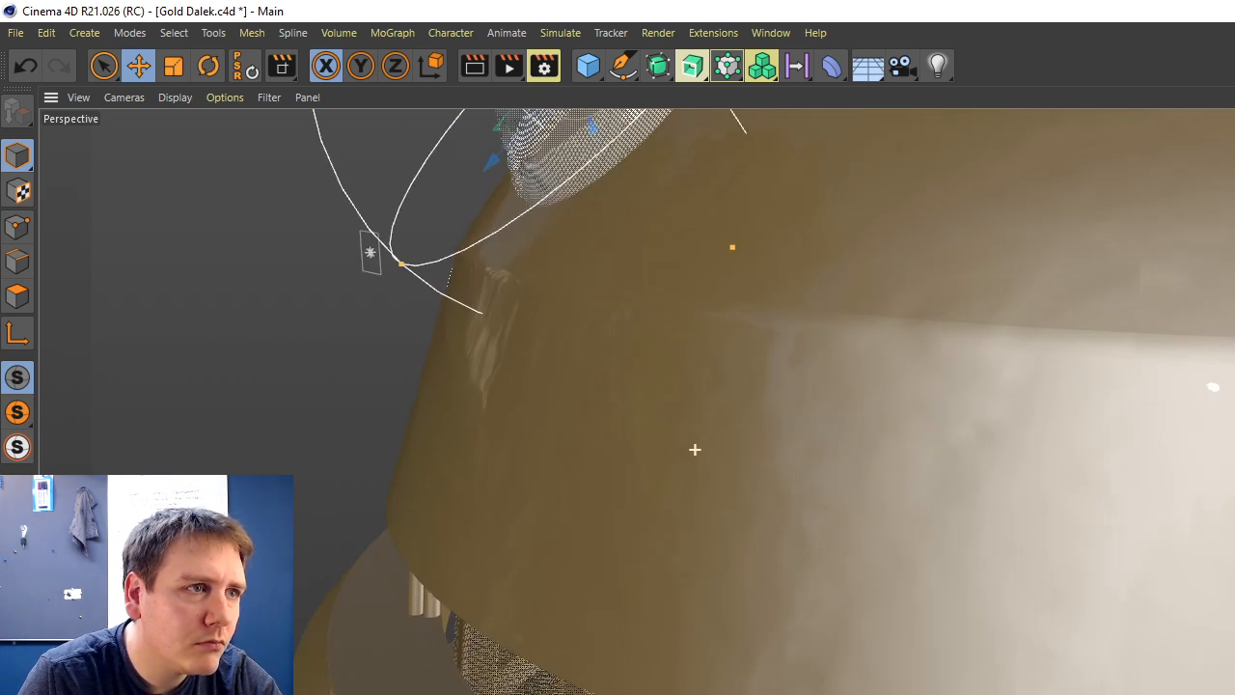
pyautogui.keyDown('alt'); pyautogui.moveTo(651, 285); pyautogui.dragTo(734, 517, button='middle'); pyautogui.keyUp('alt')
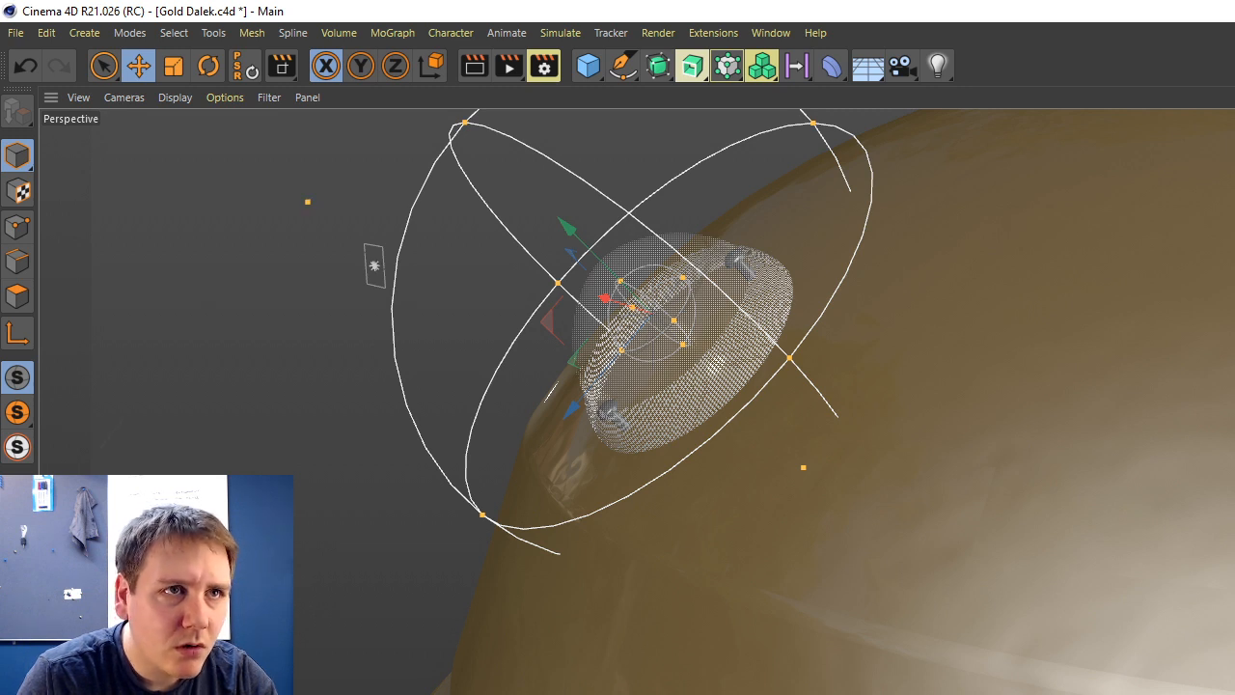
pyautogui.scroll(-5, 666, 376)
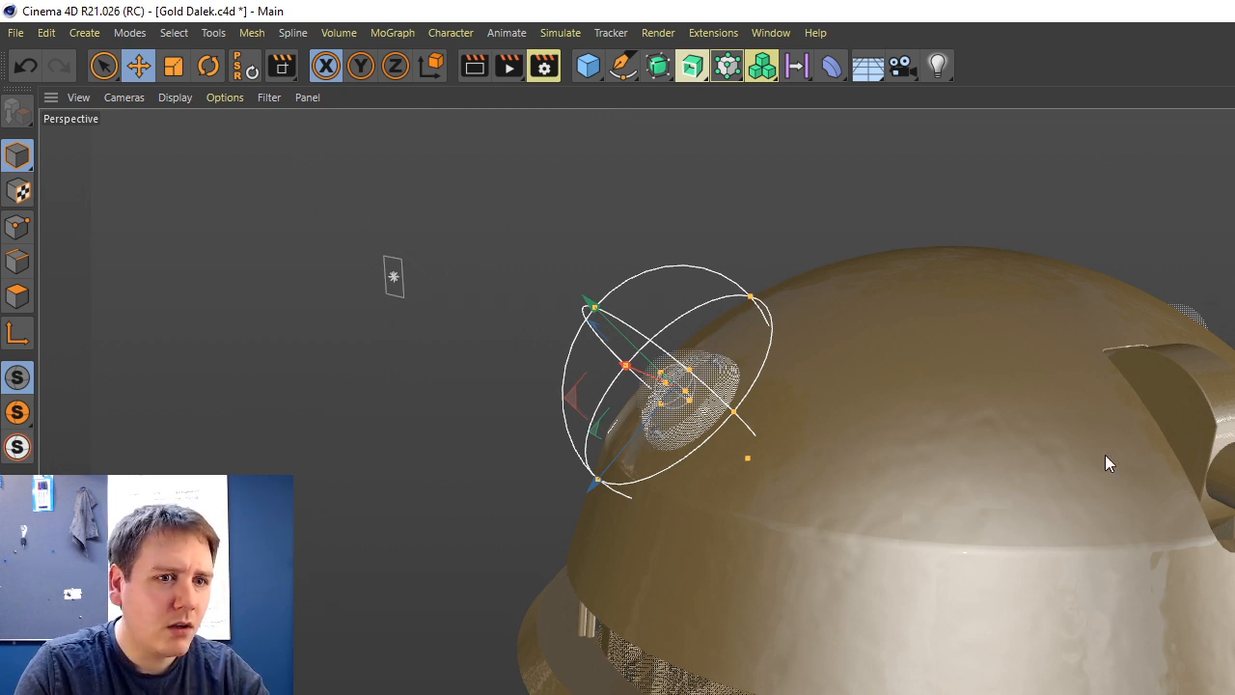
pyautogui.click(507, 68)
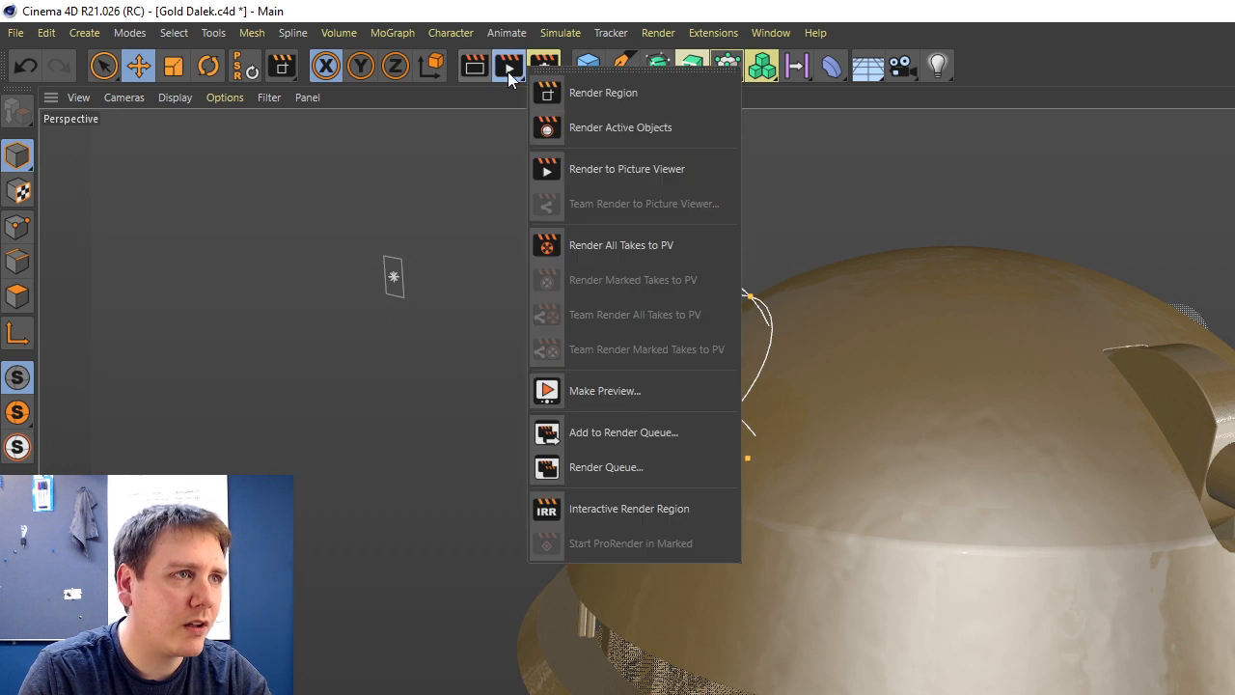
pyautogui.click(621, 93)
pyautogui.moveTo(435, 174); pyautogui.dragTo(936, 548)
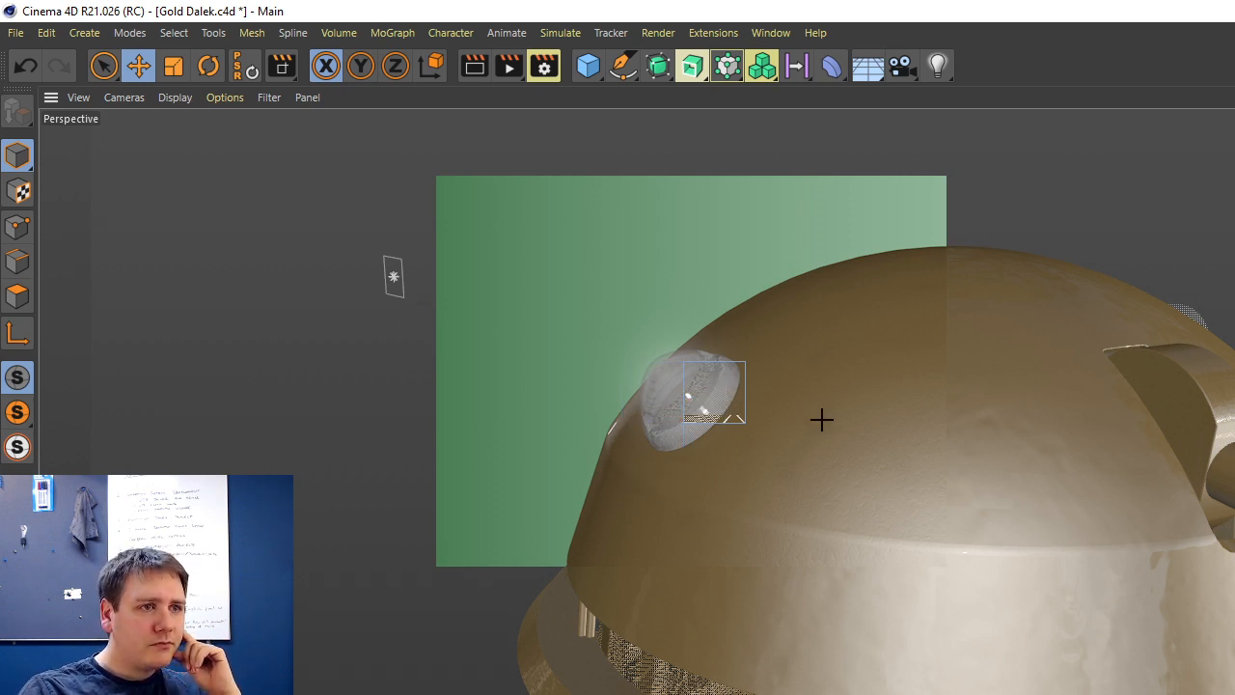
# Render a region showing the left dome light in profile against the background.
pyautogui.keyDown('alt'); pyautogui.moveTo(829, 328); pyautogui.dragTo(869, 342); pyautogui.keyUp('alt')
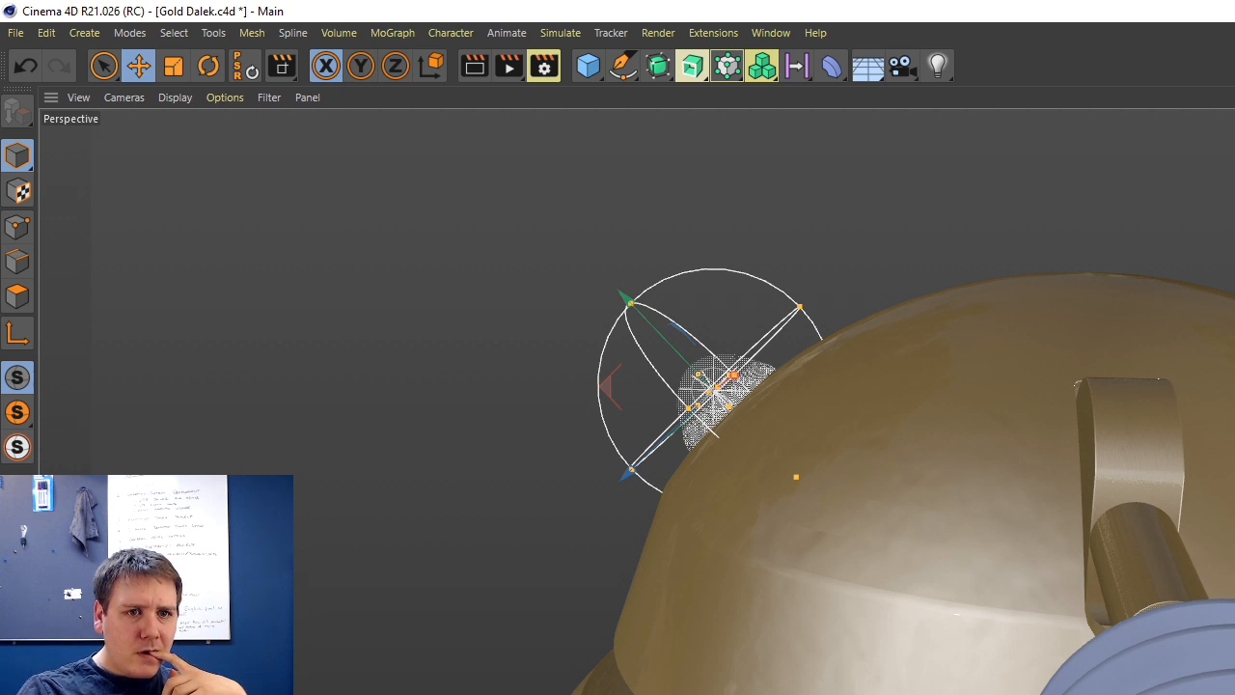
pyautogui.click(506, 64)
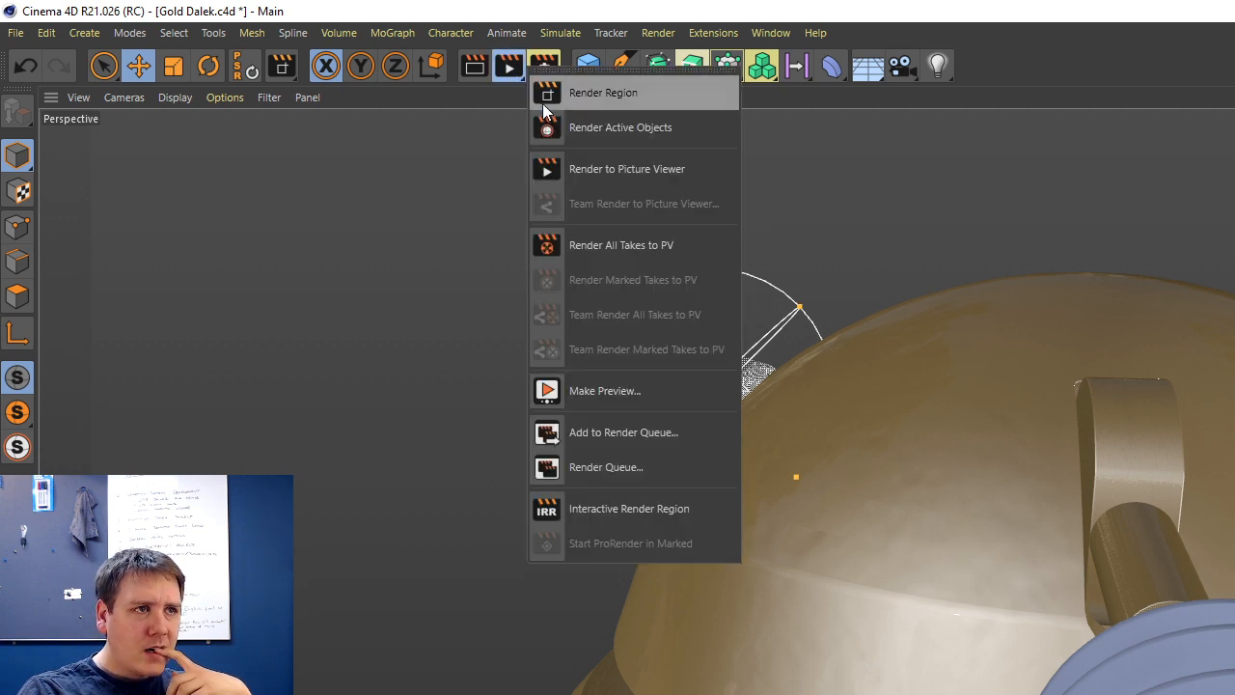
pyautogui.click(626, 98)
pyautogui.moveTo(523, 190); pyautogui.dragTo(961, 587)
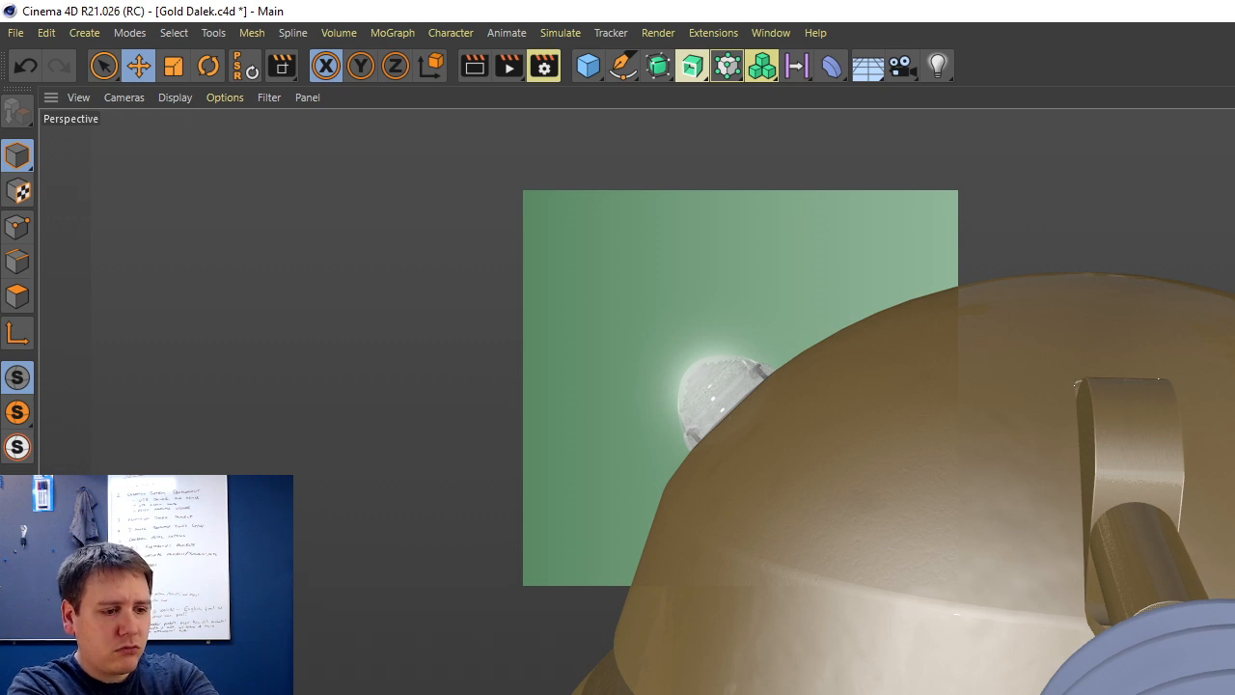
# Repeat the region render of the left dome light in profile to compare its glow.
pyautogui.hotkey('alt', 'r')
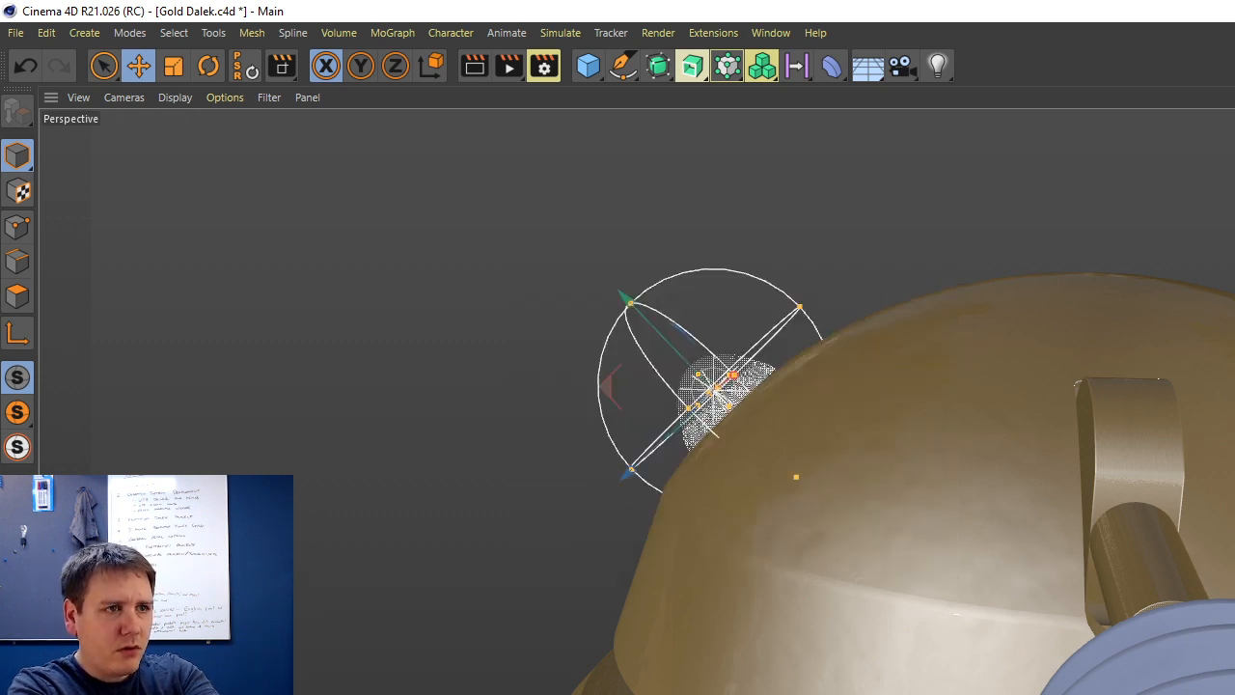
pyautogui.click(508, 65)
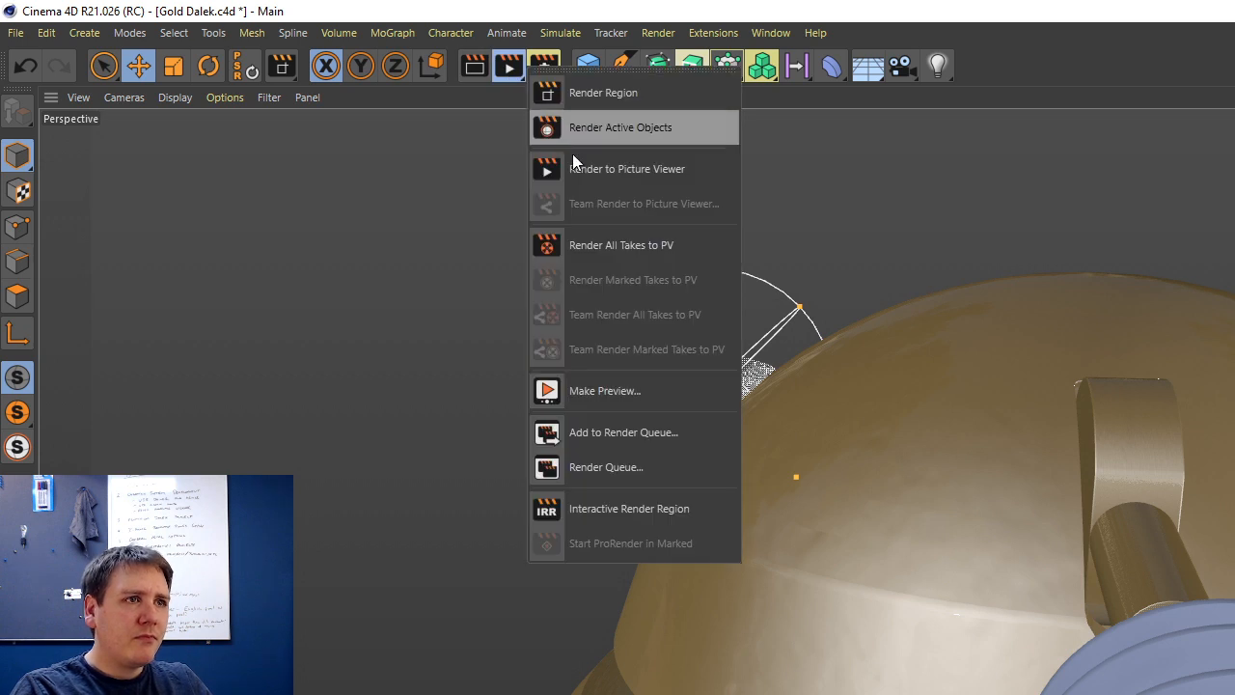
pyautogui.click(607, 107)
pyautogui.moveTo(493, 231); pyautogui.dragTo(973, 560)
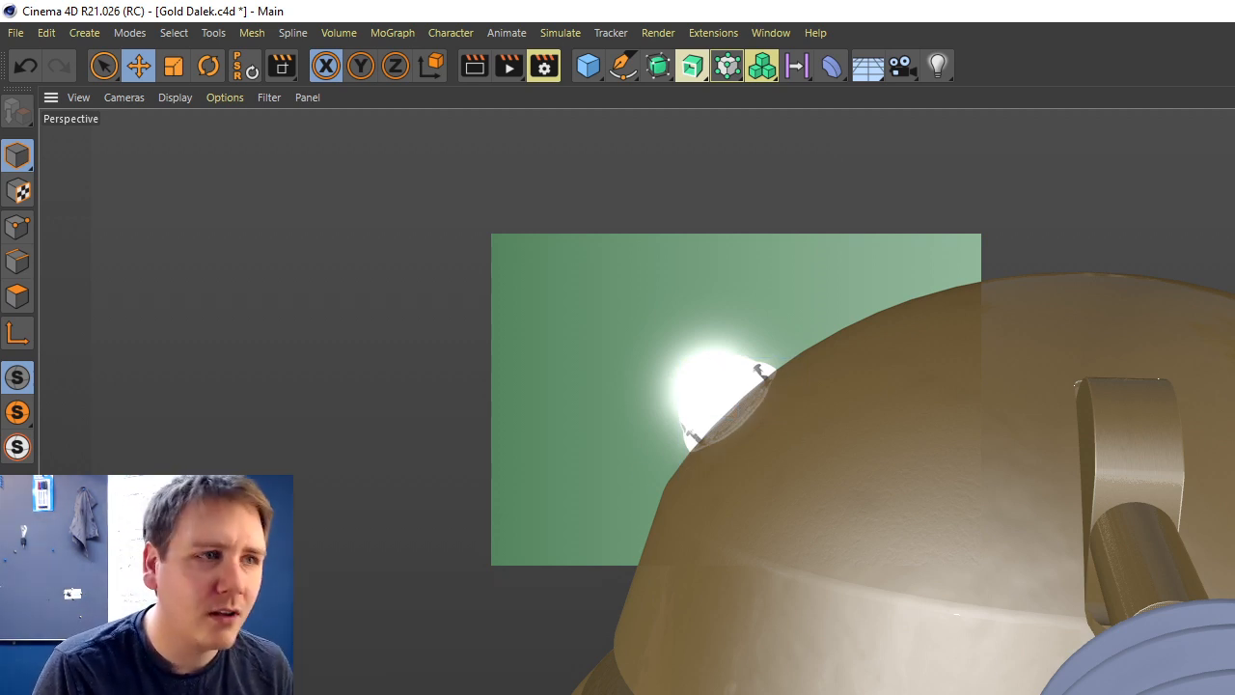
# Shrink the two light falloff spheres around the left dome lens to nearly matching radii.
pyautogui.keyDown('alt'); pyautogui.moveTo(694, 447); pyautogui.dragTo(1090, 221); pyautogui.keyUp('alt')
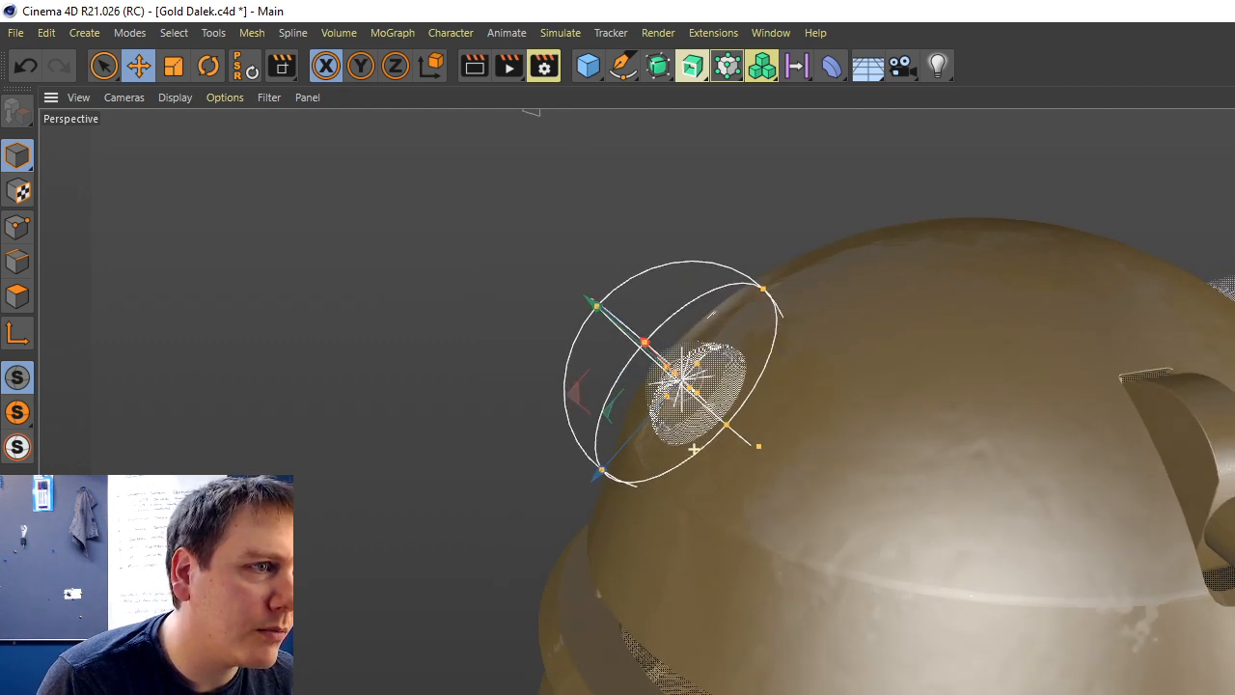
pyautogui.scroll(3, 674, 367)
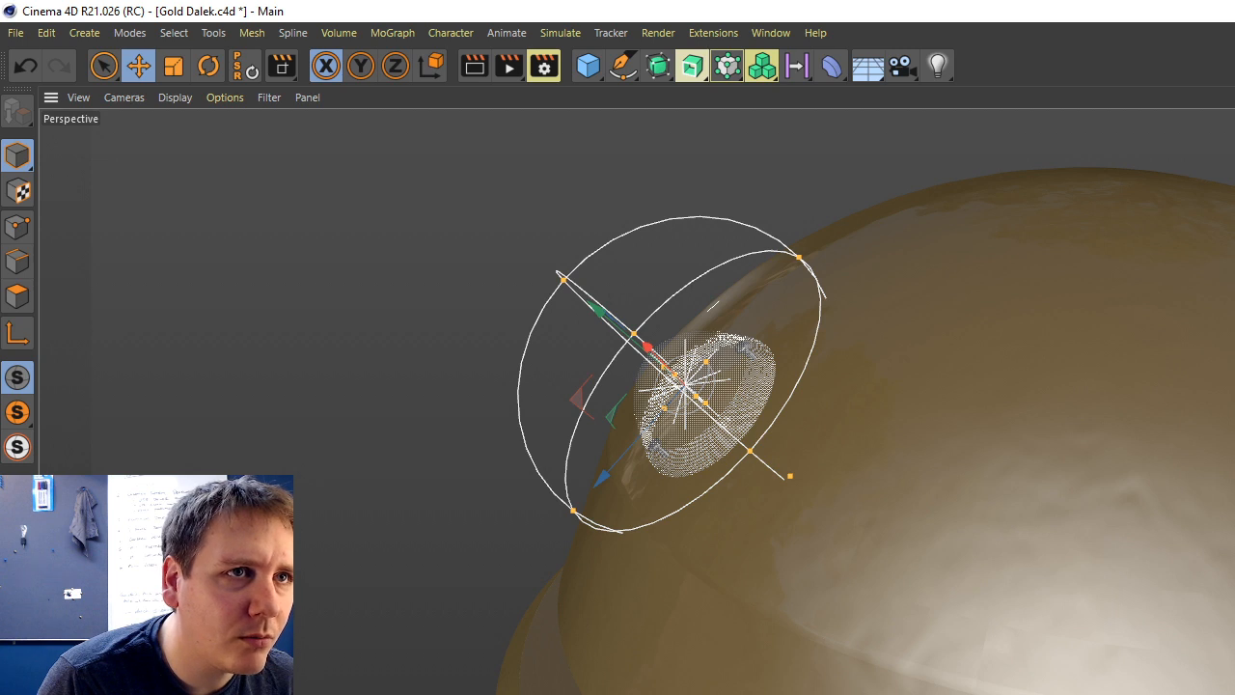
pyautogui.keyDown('alt'); pyautogui.moveTo(675, 405); pyautogui.dragTo(693, 449); pyautogui.keyUp('alt')
pyautogui.moveTo(583, 273); pyautogui.dragTo(623, 331)
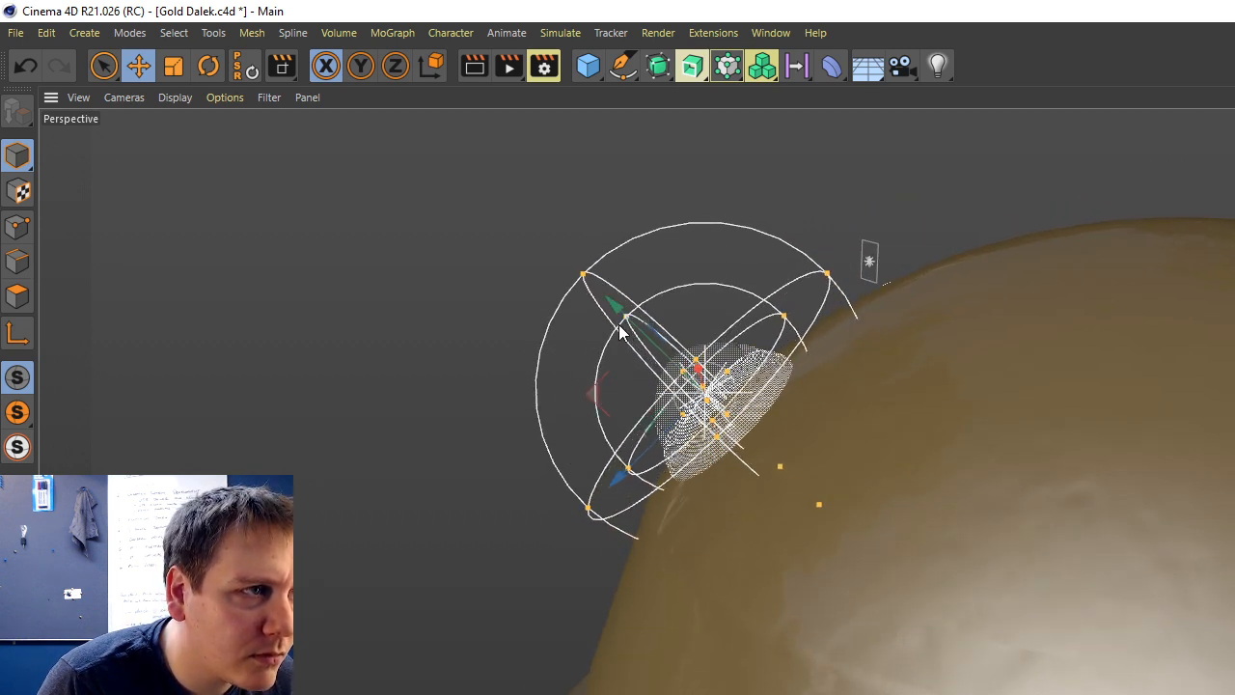
pyautogui.moveTo(581, 279); pyautogui.dragTo(612, 310)
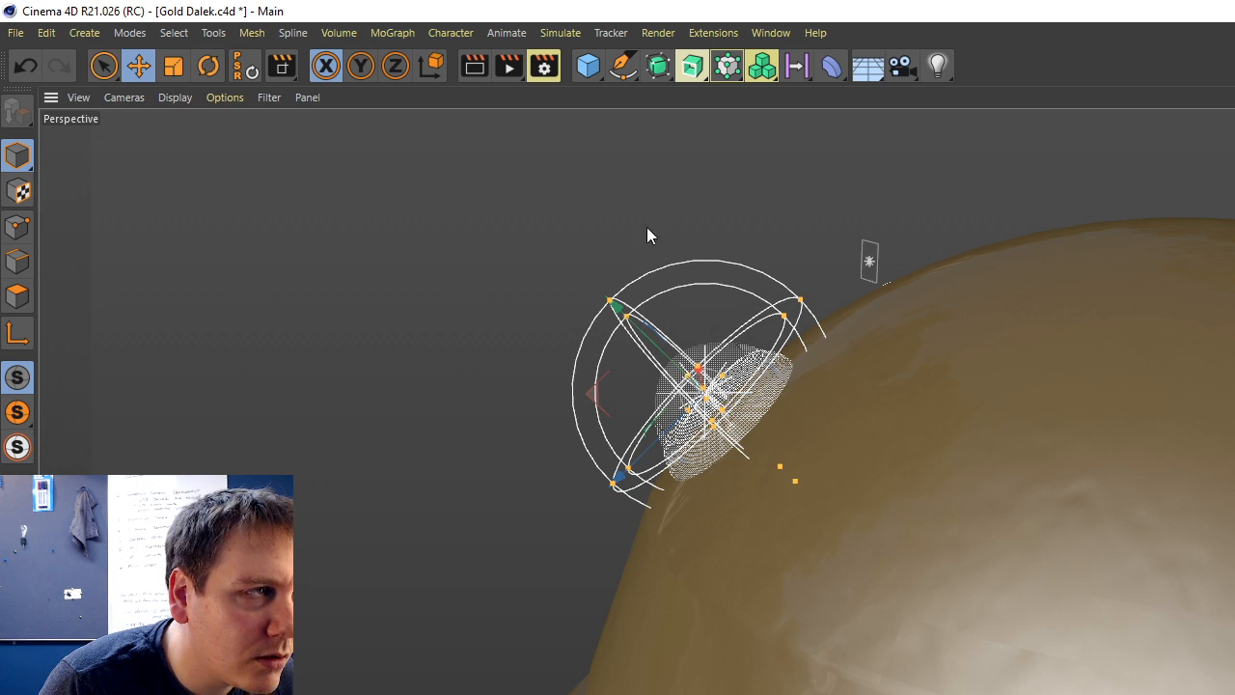
# Render the left dome light region to check the glow with the reduced falloff radii.
pyautogui.moveTo(512, 65); pyautogui.dragTo(639, 91)
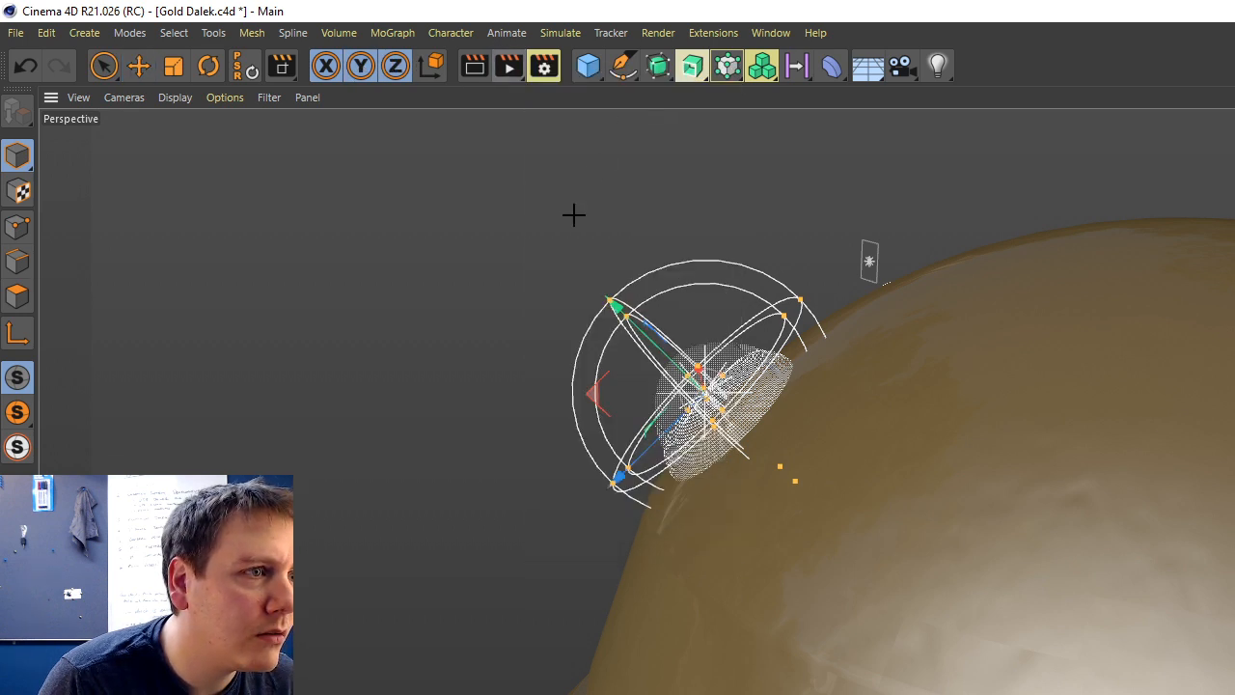
pyautogui.moveTo(436, 174); pyautogui.dragTo(937, 602)
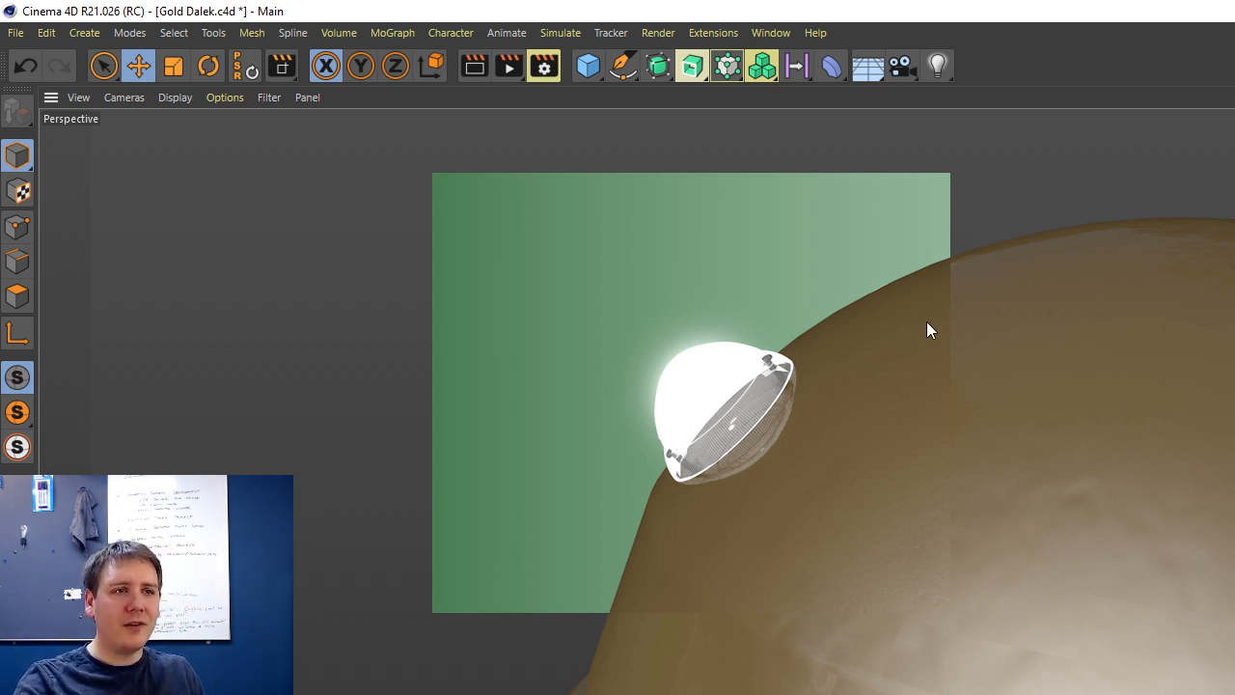
# Render a closer region of the left dome light in profile with the current falloff spheres.
pyautogui.keyDown('alt'); pyautogui.moveTo(733, 410); pyautogui.dragTo(757, 443); pyautogui.keyUp('alt')
pyautogui.scroll(2, 694, 448)
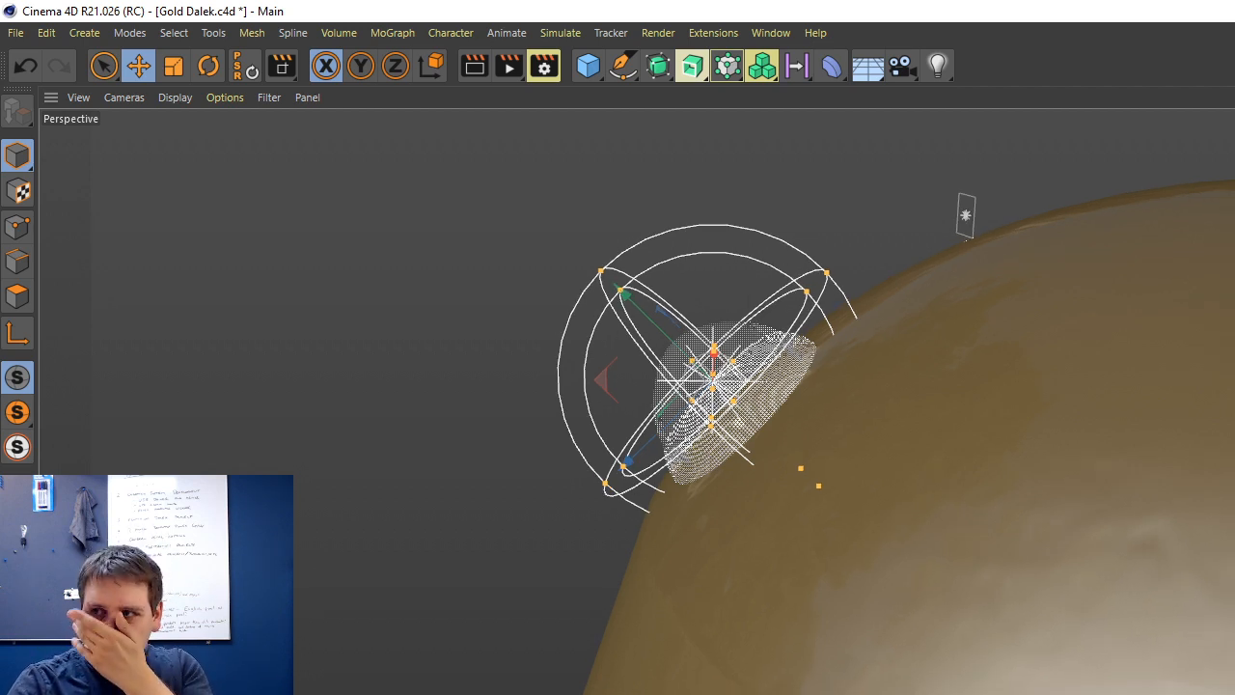
pyautogui.click(516, 59)
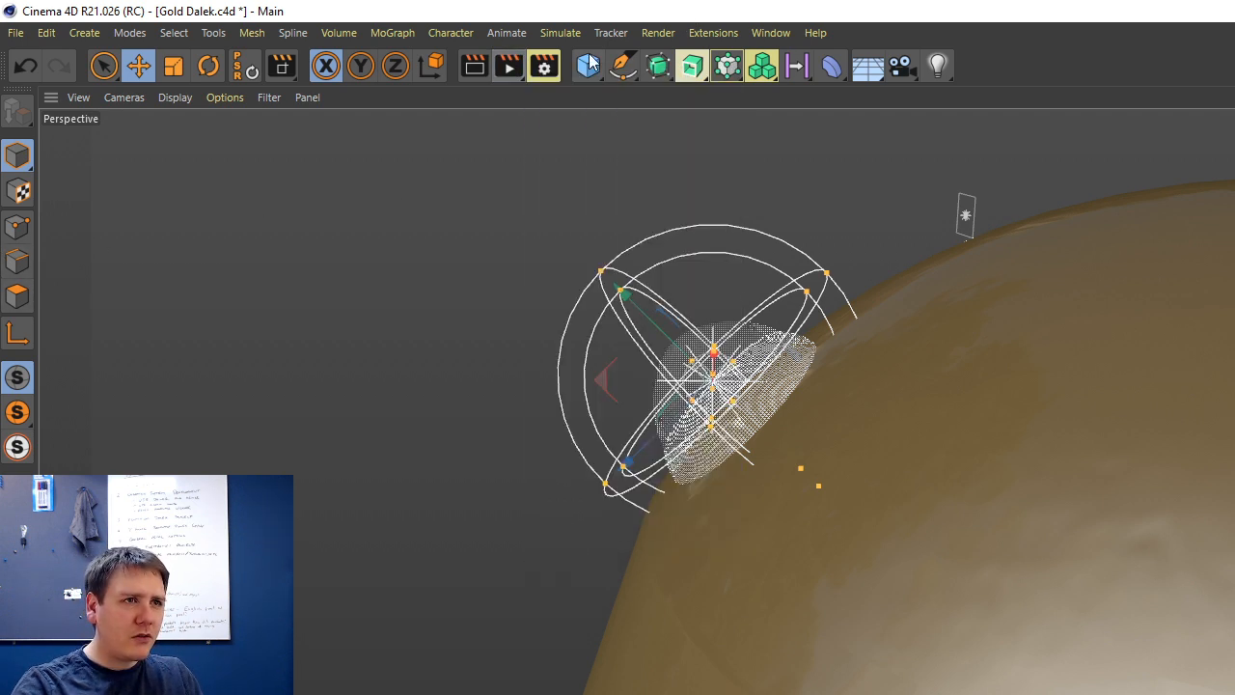
pyautogui.click(510, 67)
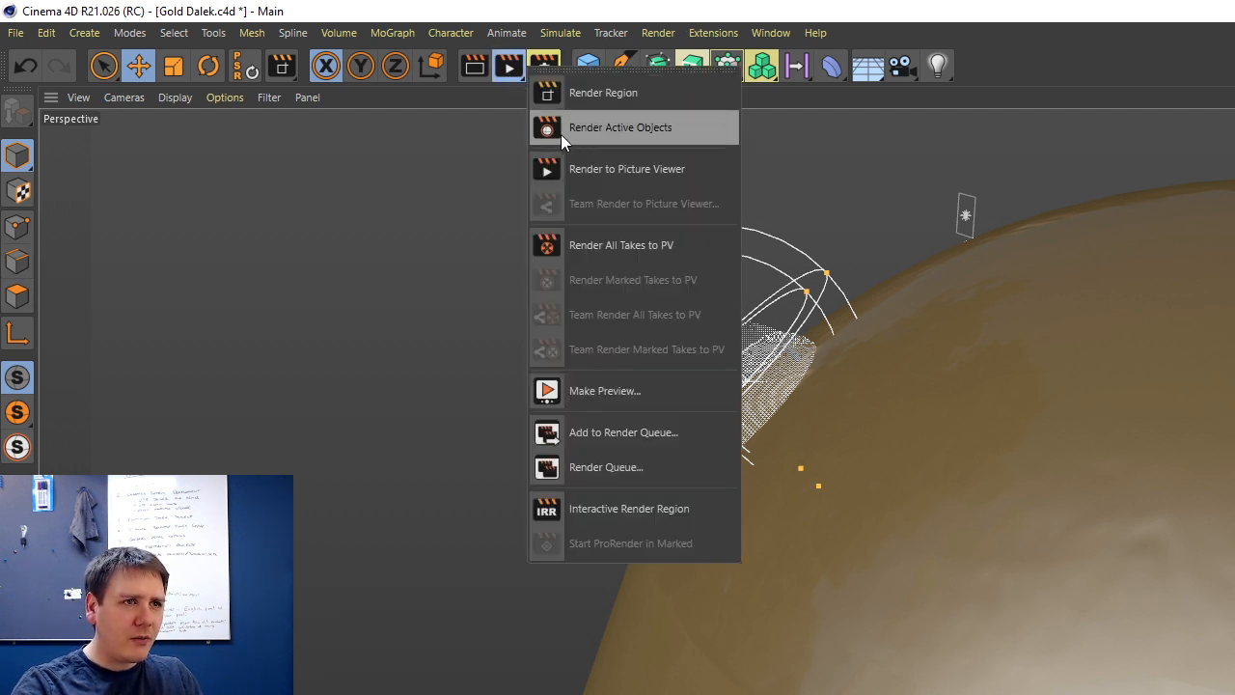
pyautogui.click(604, 93)
pyautogui.moveTo(501, 193); pyautogui.dragTo(892, 526)
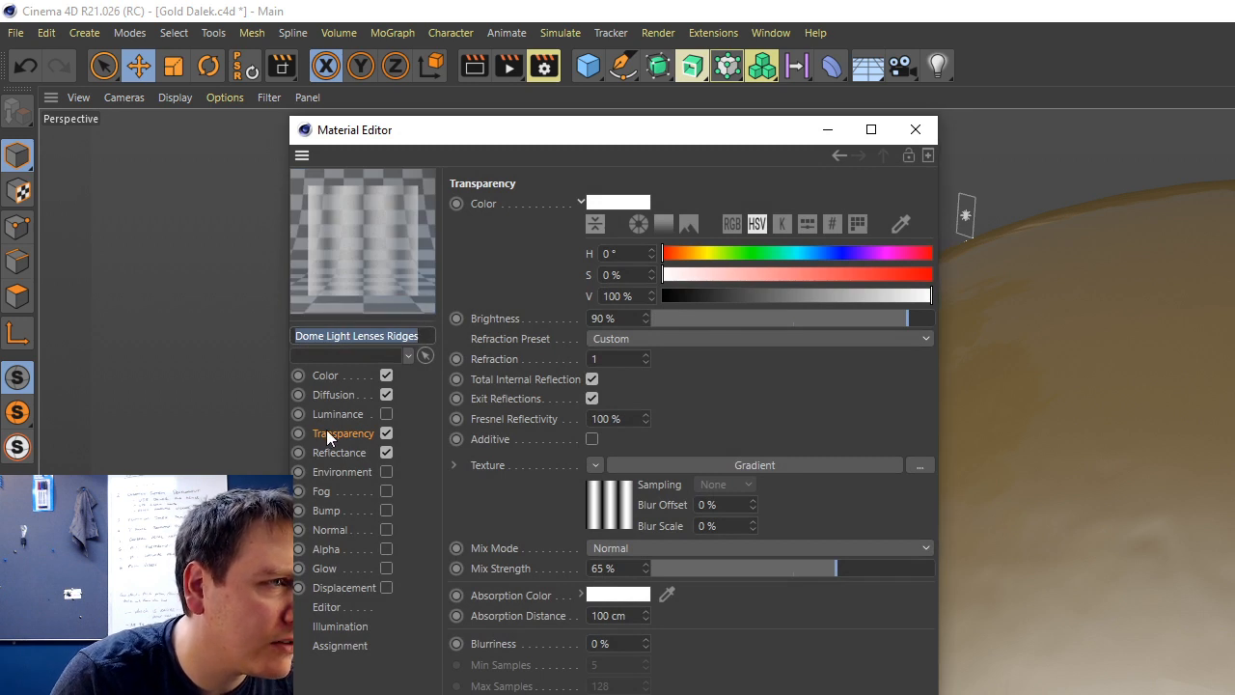
# Set the transparency brightness of the Dome Light Lenses Ridges material to 60%.
pyautogui.click(326, 429)
pyautogui.click(831, 318)
pyautogui.moveTo(833, 317); pyautogui.dragTo(822, 320)
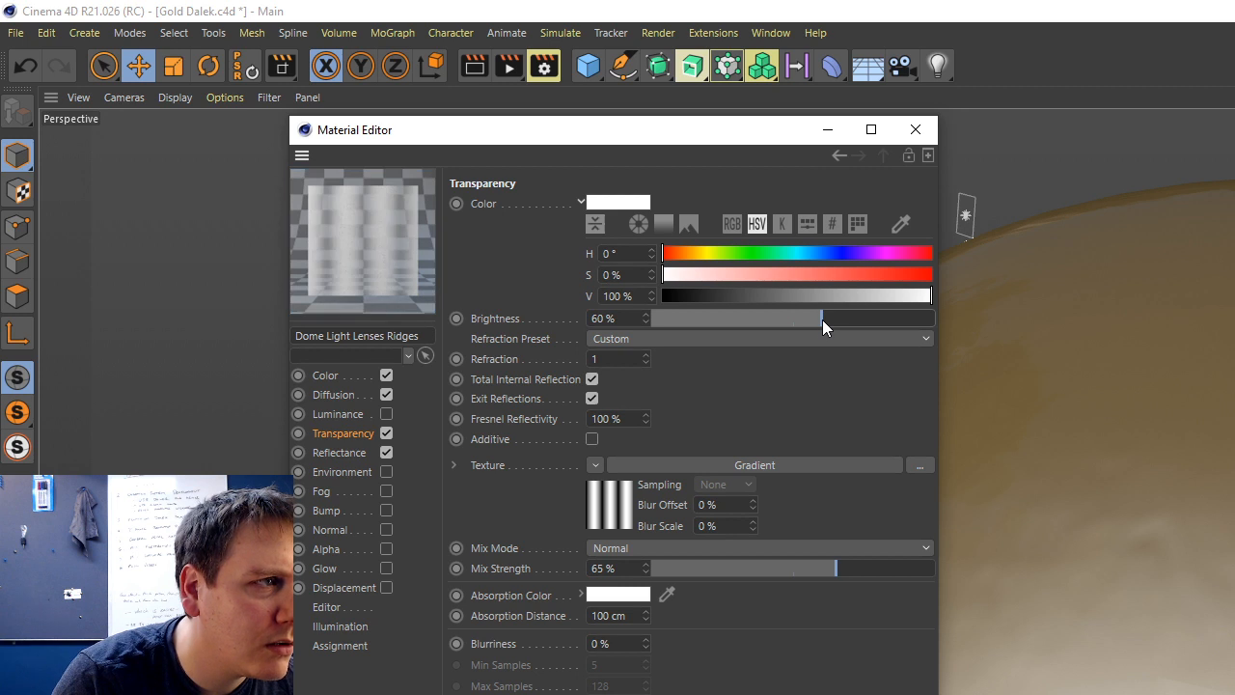
pyautogui.click(916, 129)
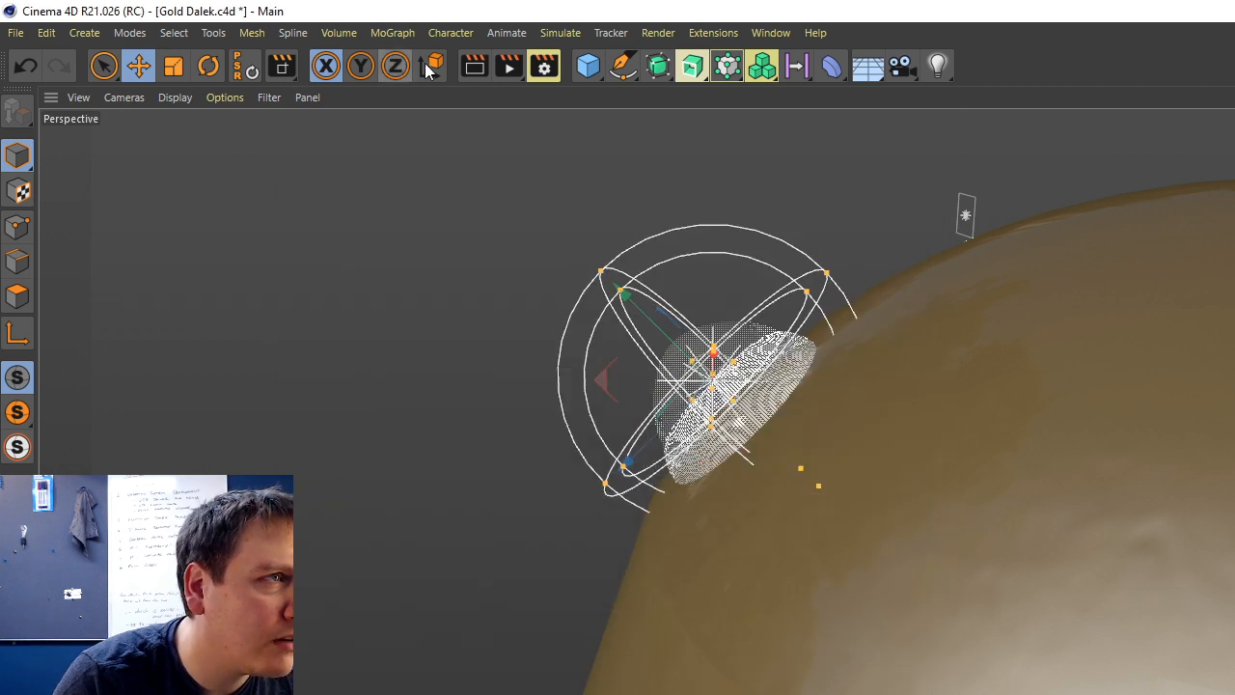
# Render the left dome light region to check the less transparent lens ridges.
pyautogui.click(501, 61)
pyautogui.click(643, 100)
pyautogui.moveTo(498, 207); pyautogui.dragTo(934, 567)
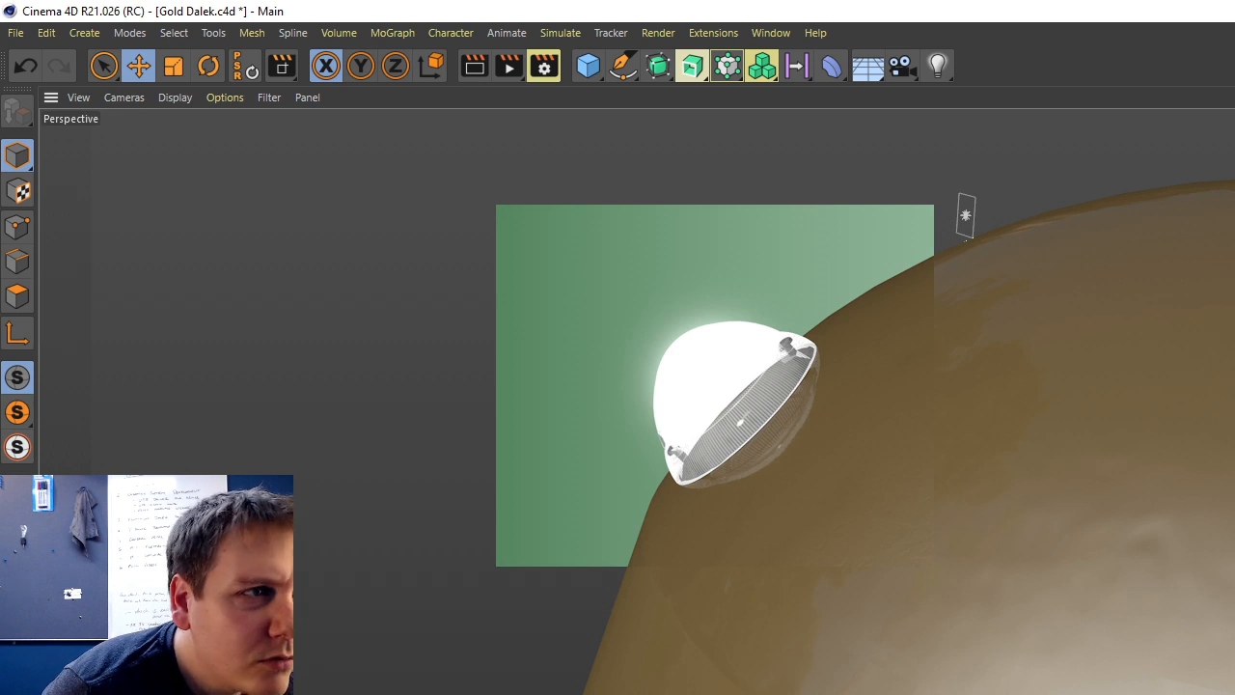
# Add a disc primitive centred on the light inside the left dome lens.
pyautogui.press('o')
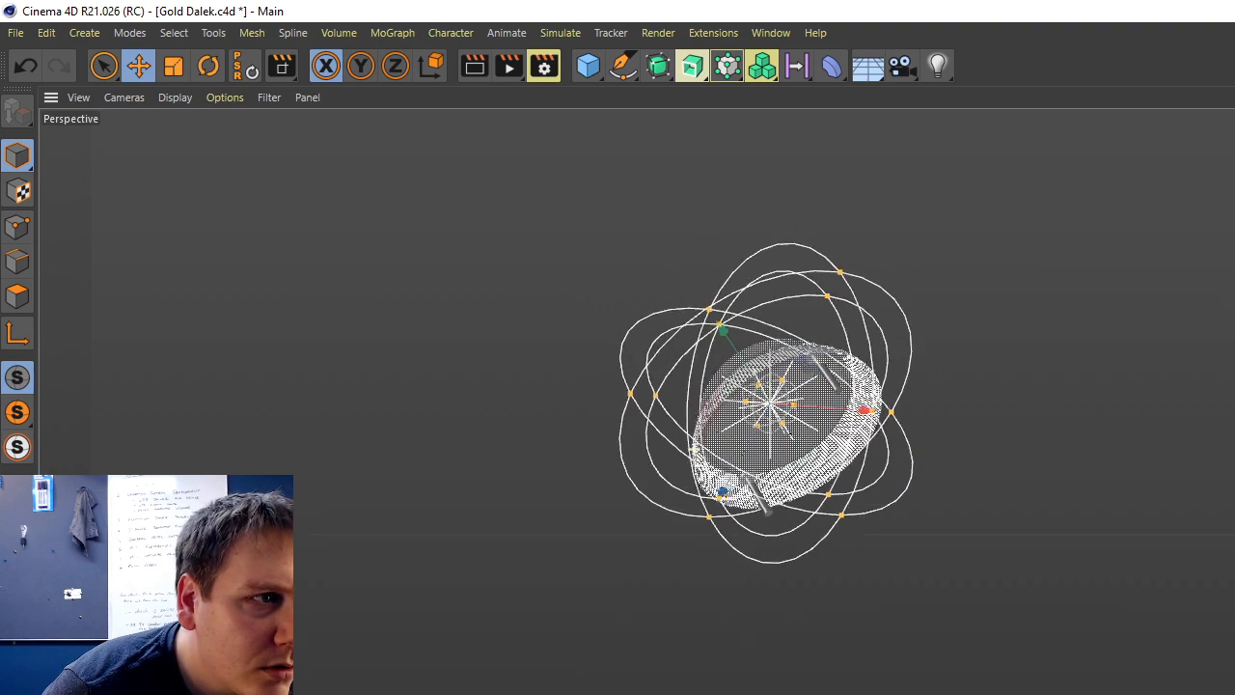
pyautogui.scroll(5, 707, 439)
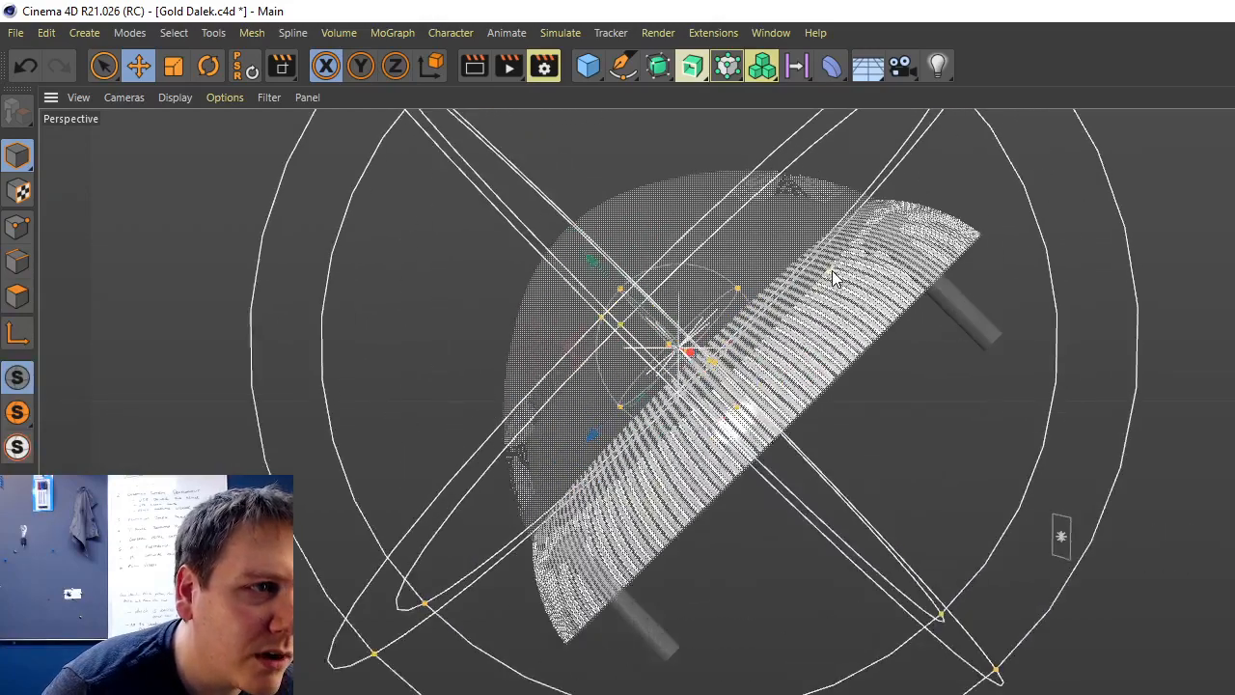
pyautogui.scroll(5, 828, 272)
pyautogui.keyDown('alt'); pyautogui.moveTo(1209, 167); pyautogui.dragTo(1003, 222); pyautogui.keyUp('alt')
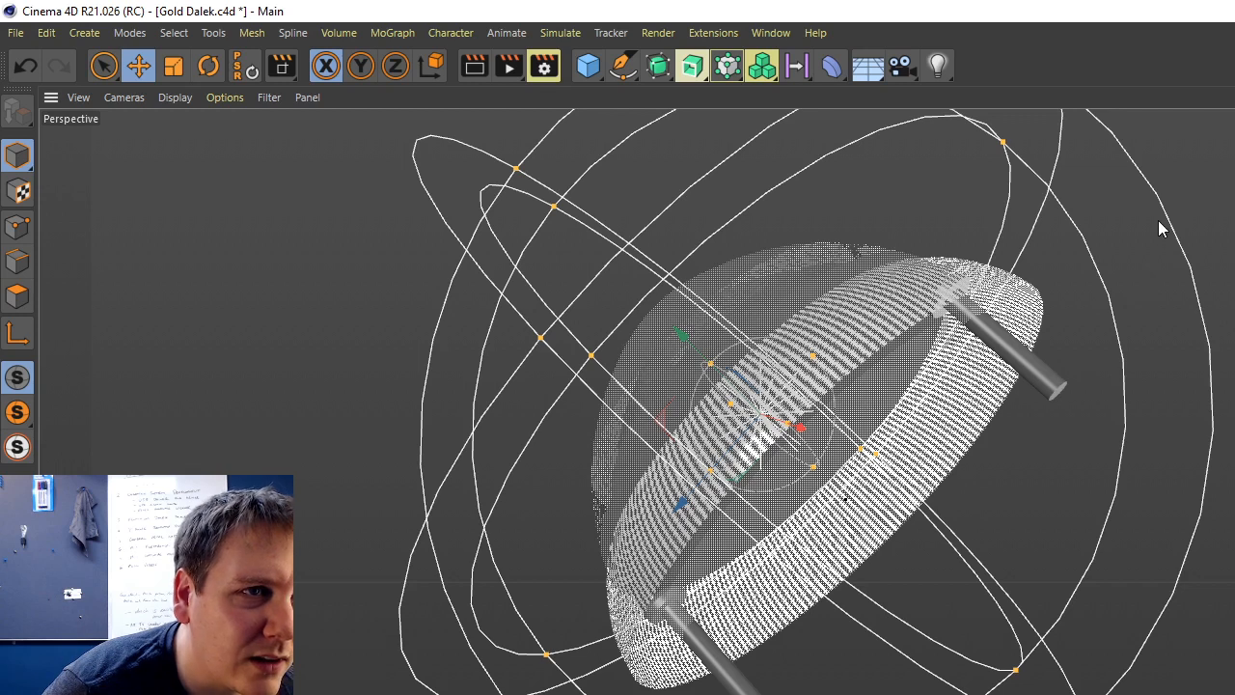
pyautogui.keyDown('alt'); pyautogui.moveTo(921, 130); pyautogui.dragTo(932, 116); pyautogui.keyUp('alt')
pyautogui.click(600, 75)
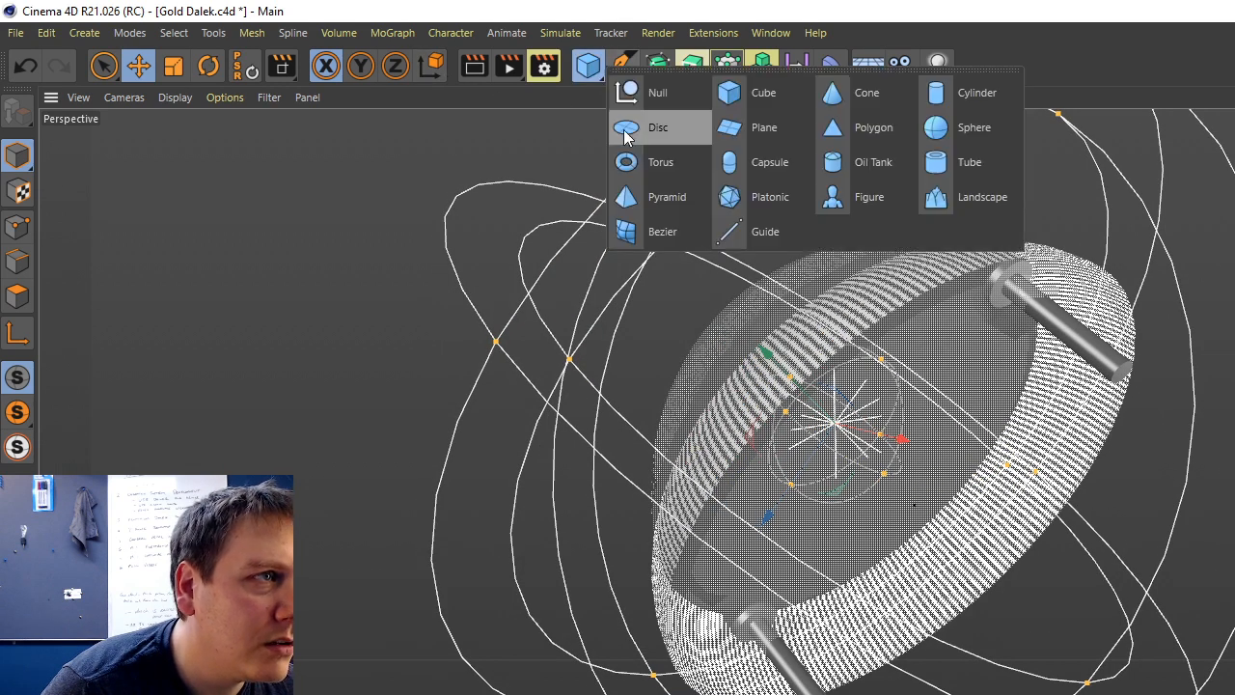
pyautogui.click(676, 126)
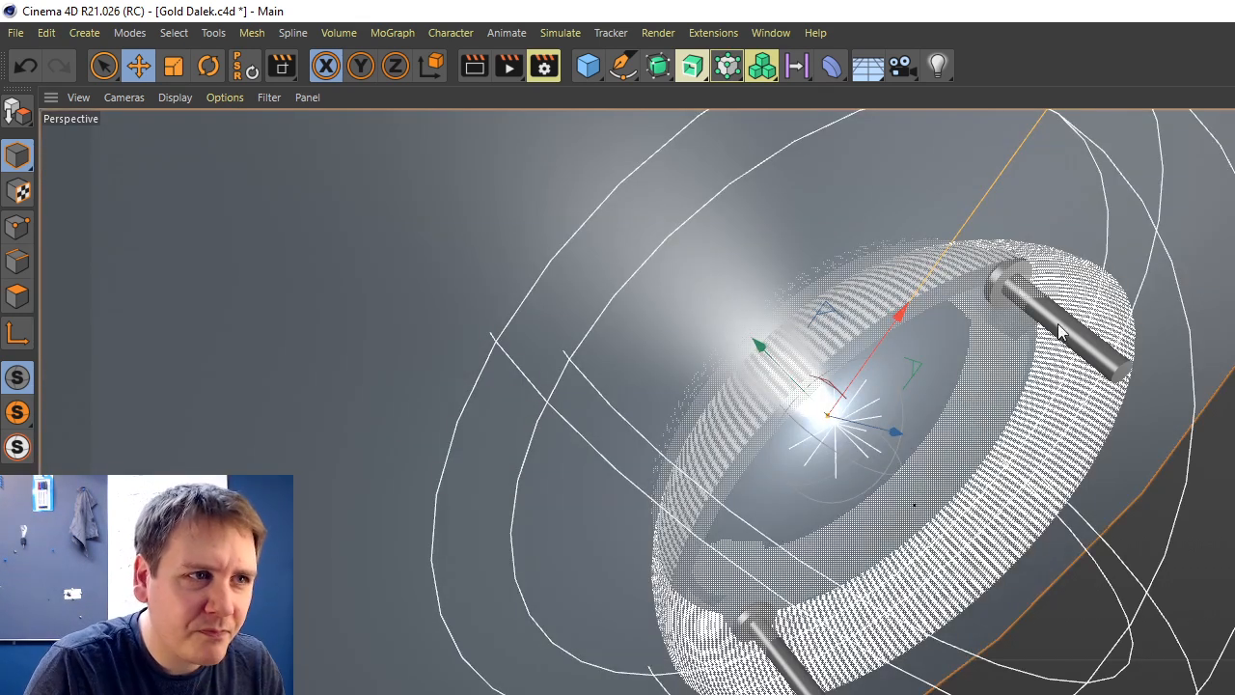
# Move the disc along its axis to the lens's open base and shrink it to fit the rim.
pyautogui.moveTo(762, 341); pyautogui.dragTo(816, 430)
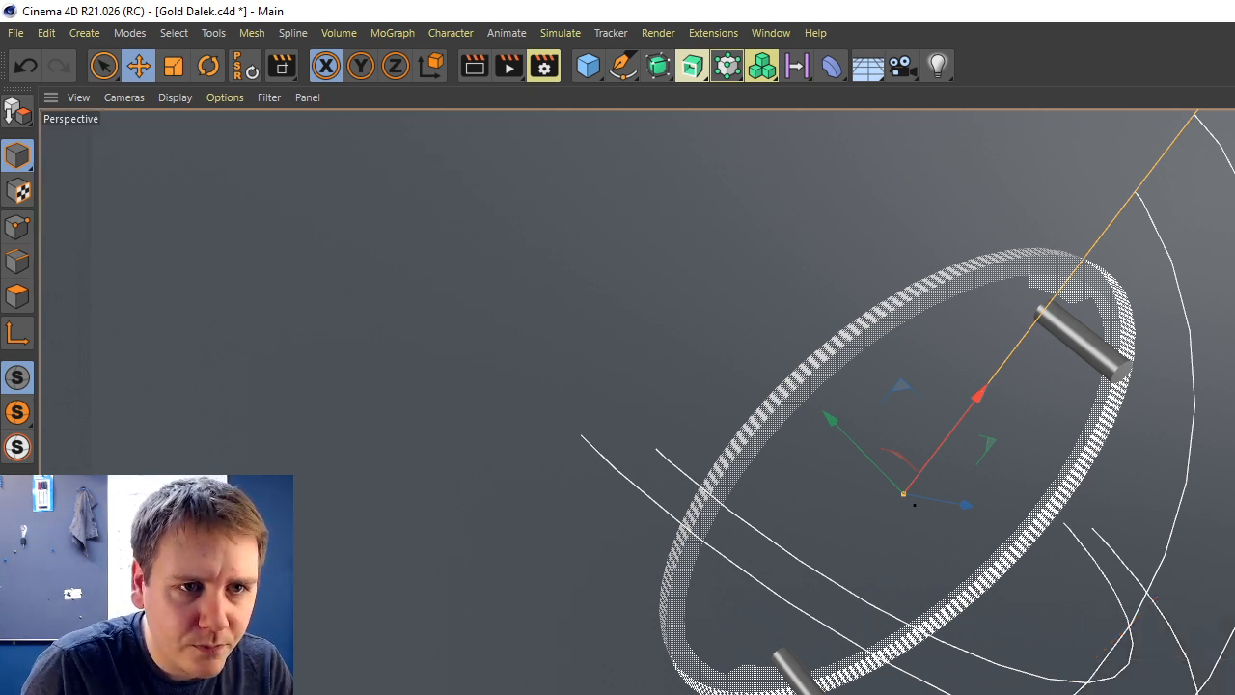
pyautogui.press('Return')
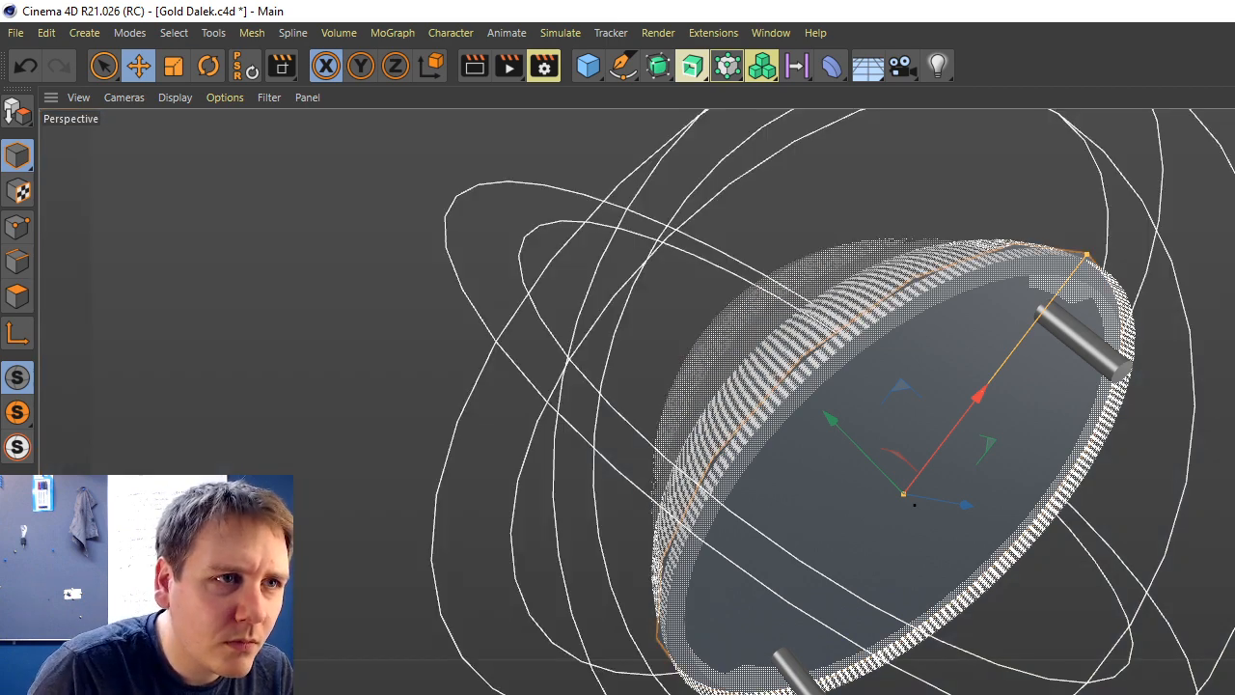
pyautogui.keyDown('alt'); pyautogui.moveTo(705, 386); pyautogui.dragTo(820, 469); pyautogui.keyUp('alt')
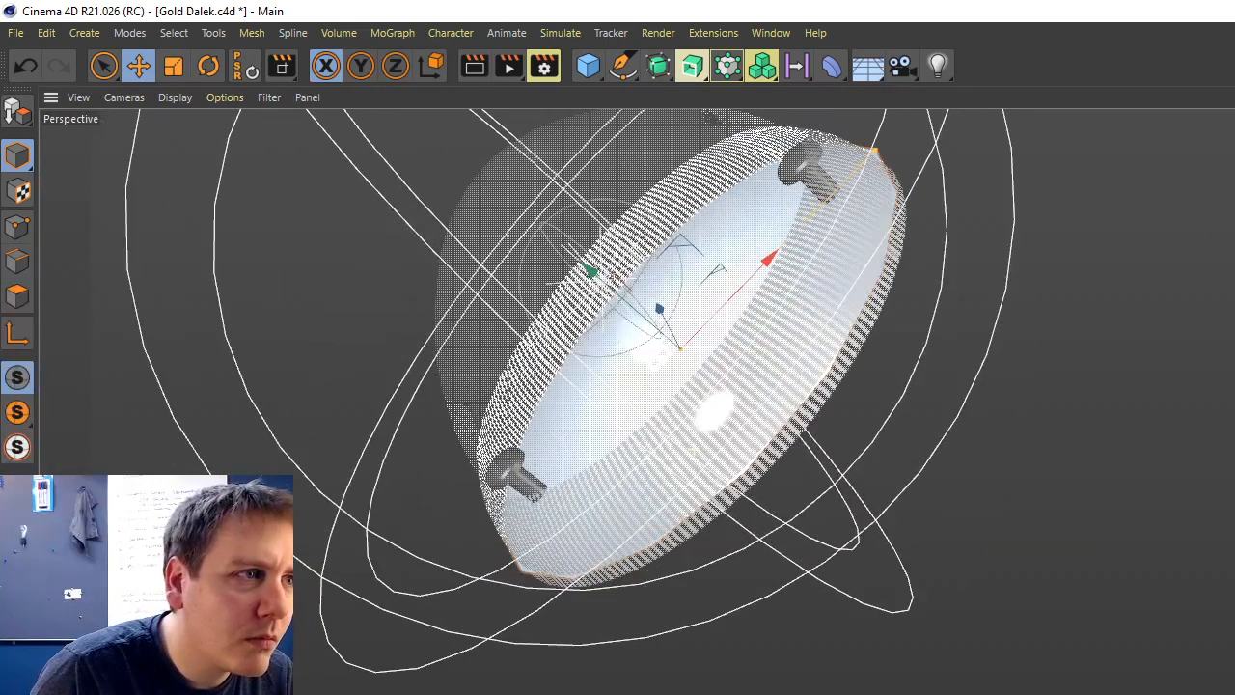
pyautogui.scroll(-5, 656, 366)
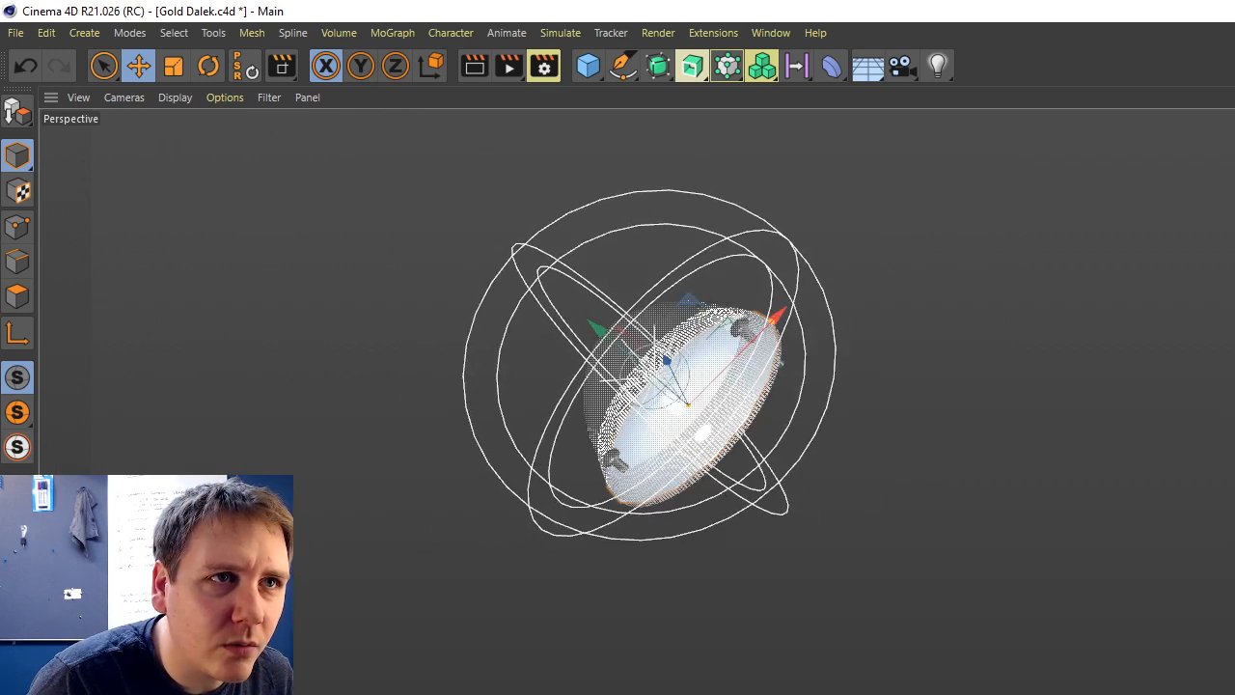
pyautogui.keyDown('alt'); pyautogui.moveTo(716, 314); pyautogui.dragTo(717, 308, button='middle'); pyautogui.keyUp('alt')
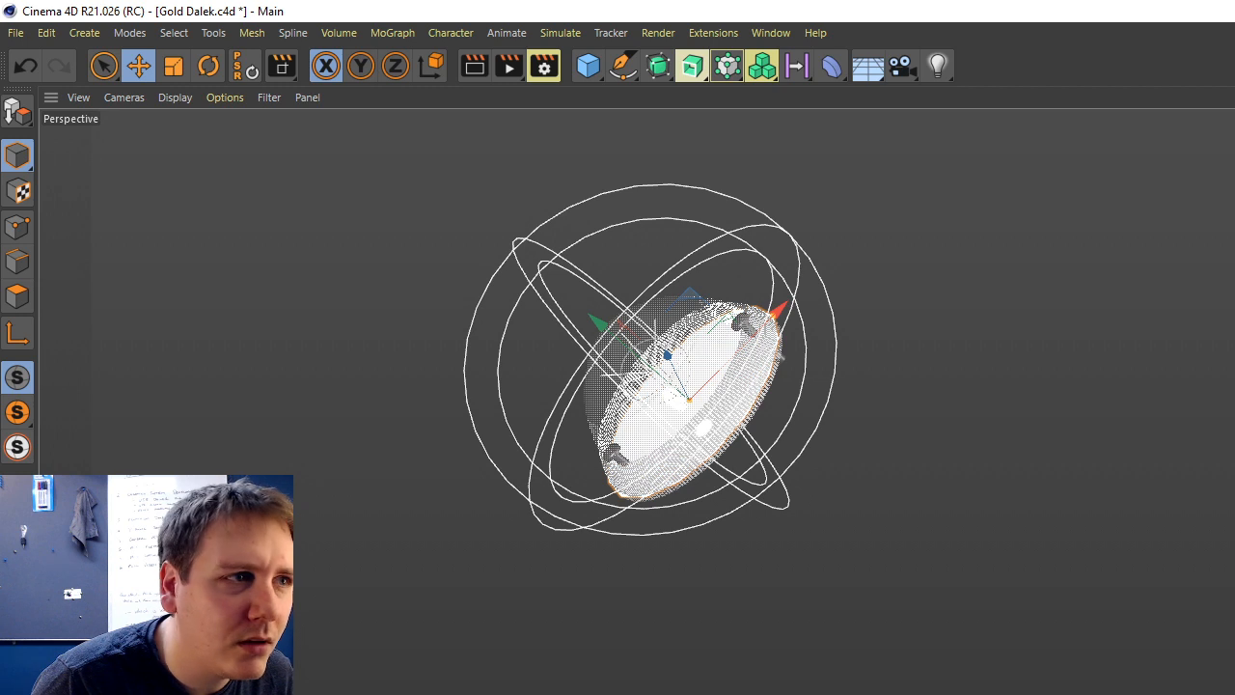
pyautogui.scroll(-2, 695, 449)
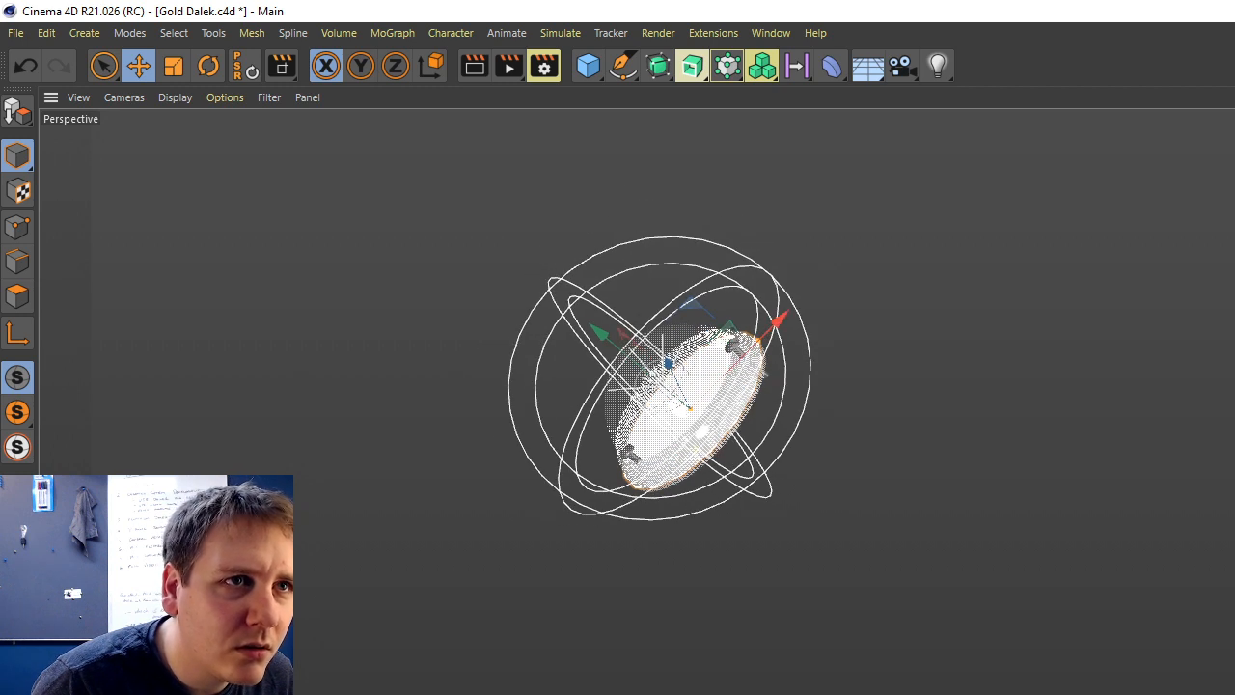
# Adjust the Color channel of the new material Mat.
pyautogui.keyDown('alt'); pyautogui.moveTo(857, 577); pyautogui.dragTo(841, 578); pyautogui.keyUp('alt')
pyautogui.doubleClick(385, 693)
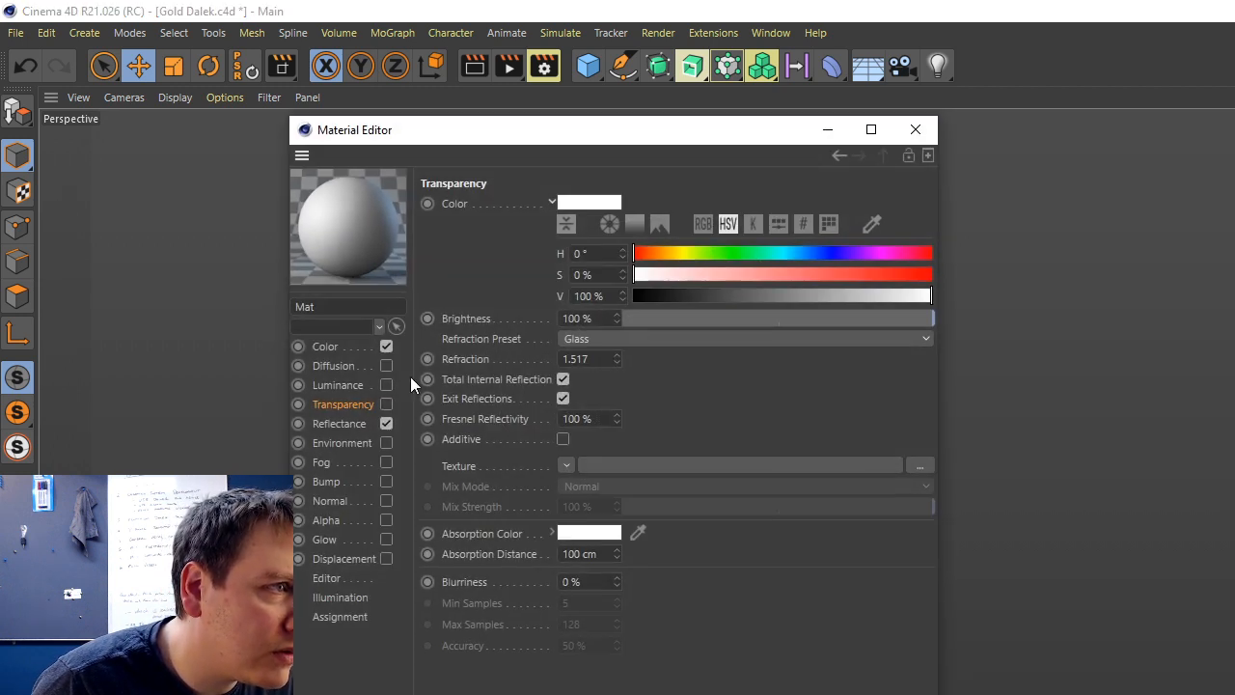
pyautogui.click(326, 346)
pyautogui.moveTo(830, 558); pyautogui.dragTo(805, 564)
pyautogui.click(915, 130)
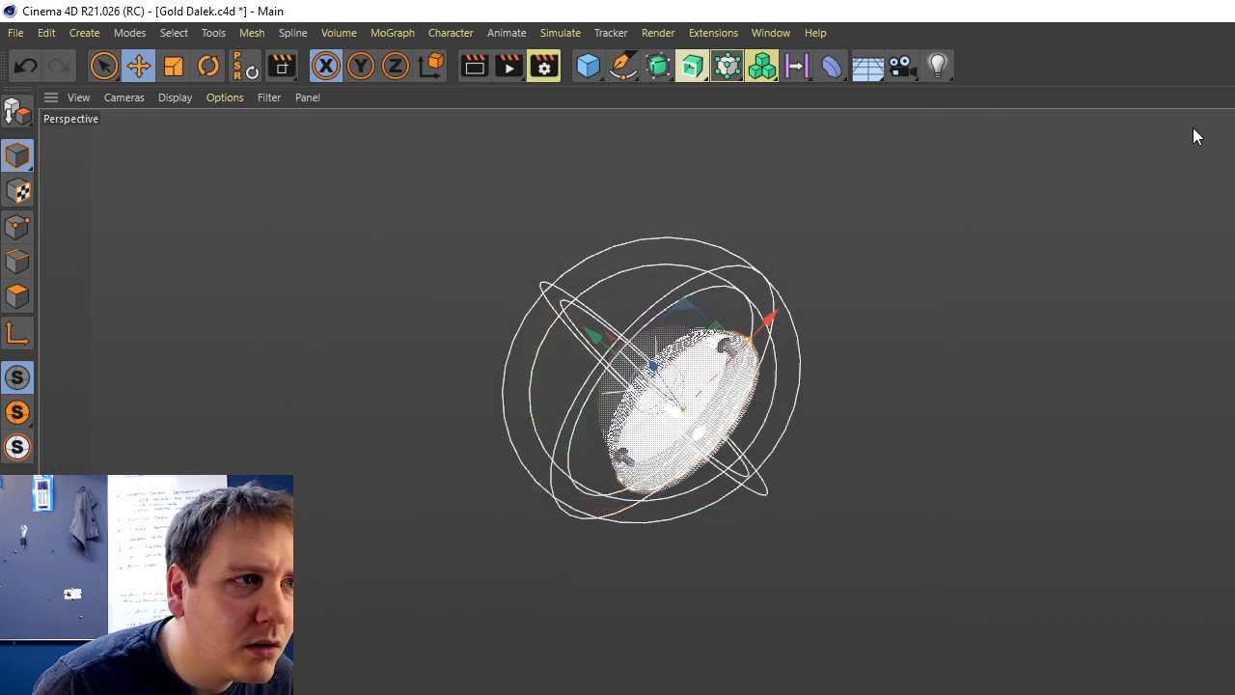
# Convert the disc at the lens base into an editable polygon object.
pyautogui.scroll(-2, 666, 395)
pyautogui.keyDown('alt'); pyautogui.moveTo(487, 133); pyautogui.dragTo(516, 129); pyautogui.keyUp('alt')
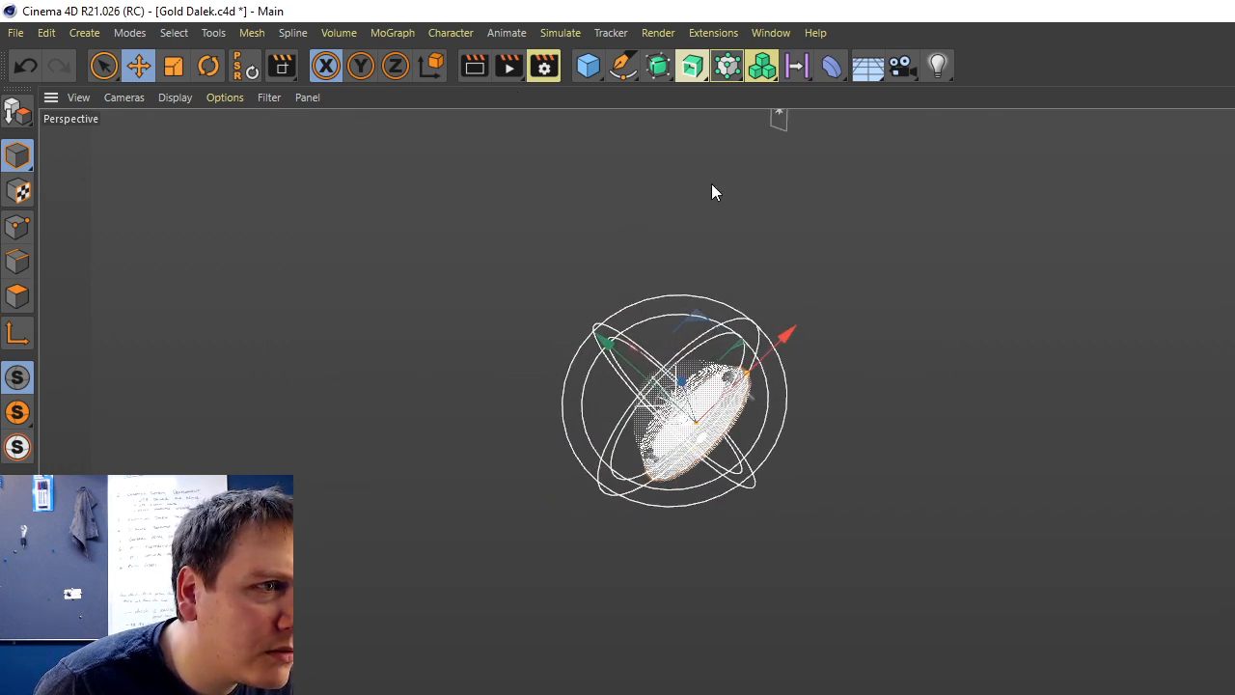
pyautogui.scroll(6, 683, 386)
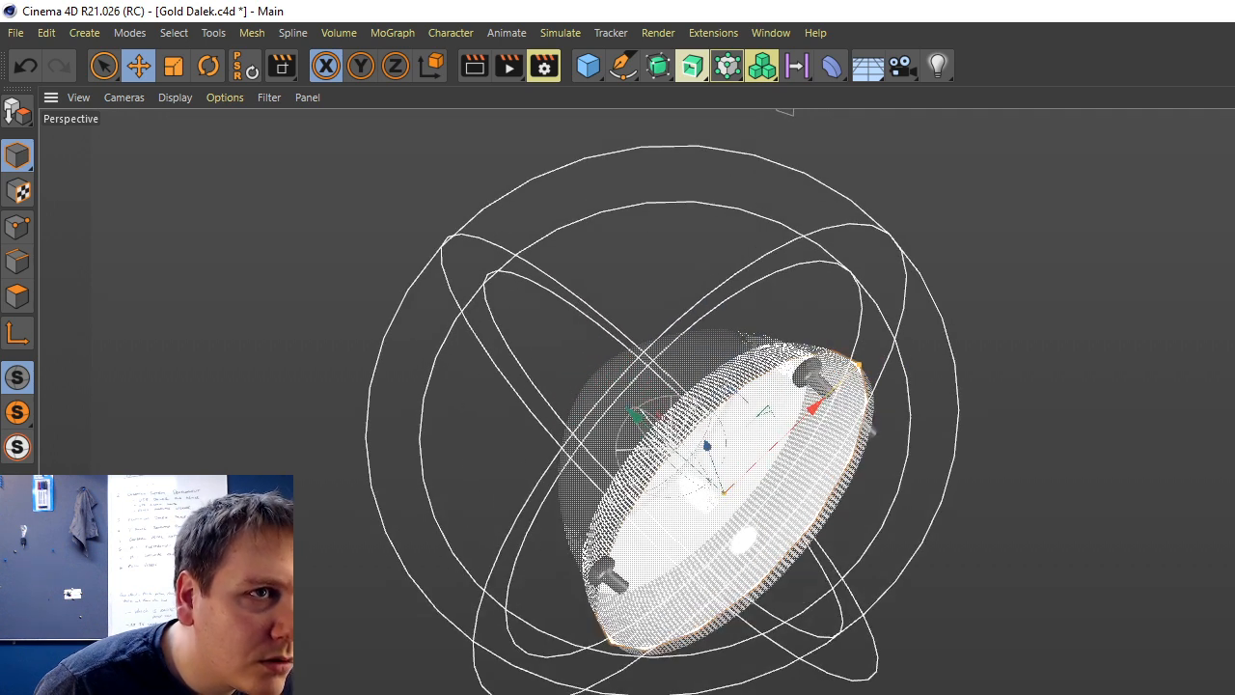
pyautogui.keyDown('alt'); pyautogui.moveTo(516, 130); pyautogui.dragTo(593, 125); pyautogui.keyUp('alt')
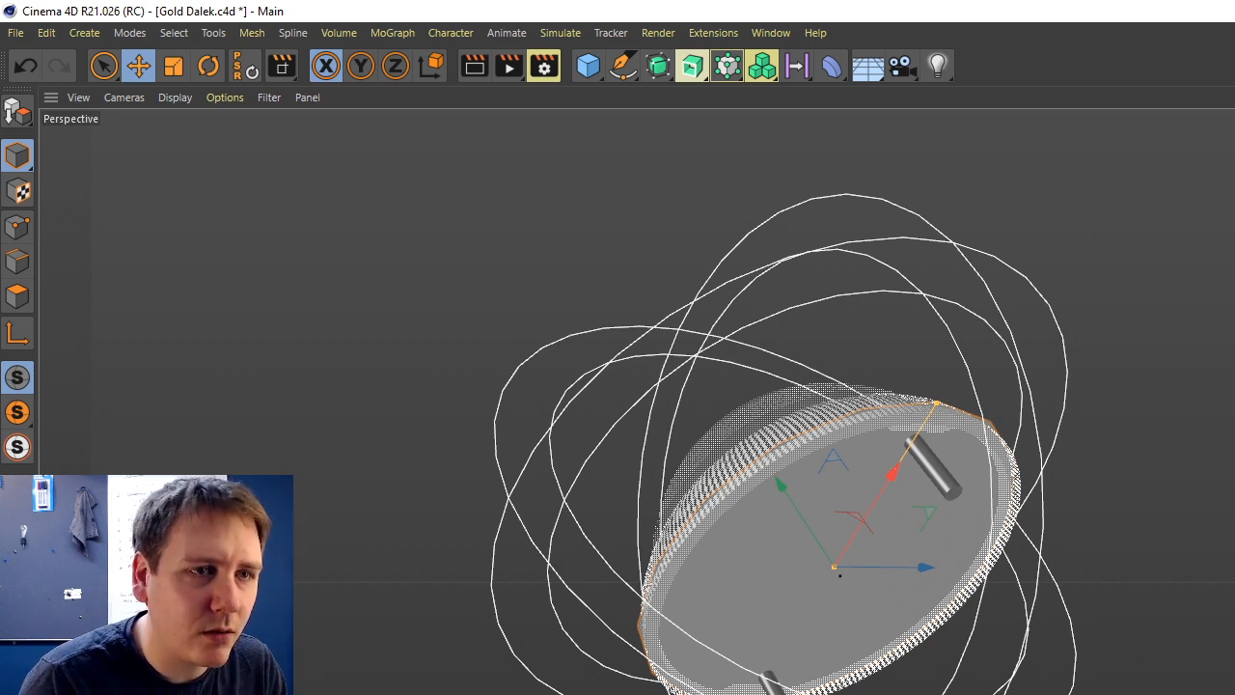
pyautogui.press('c')
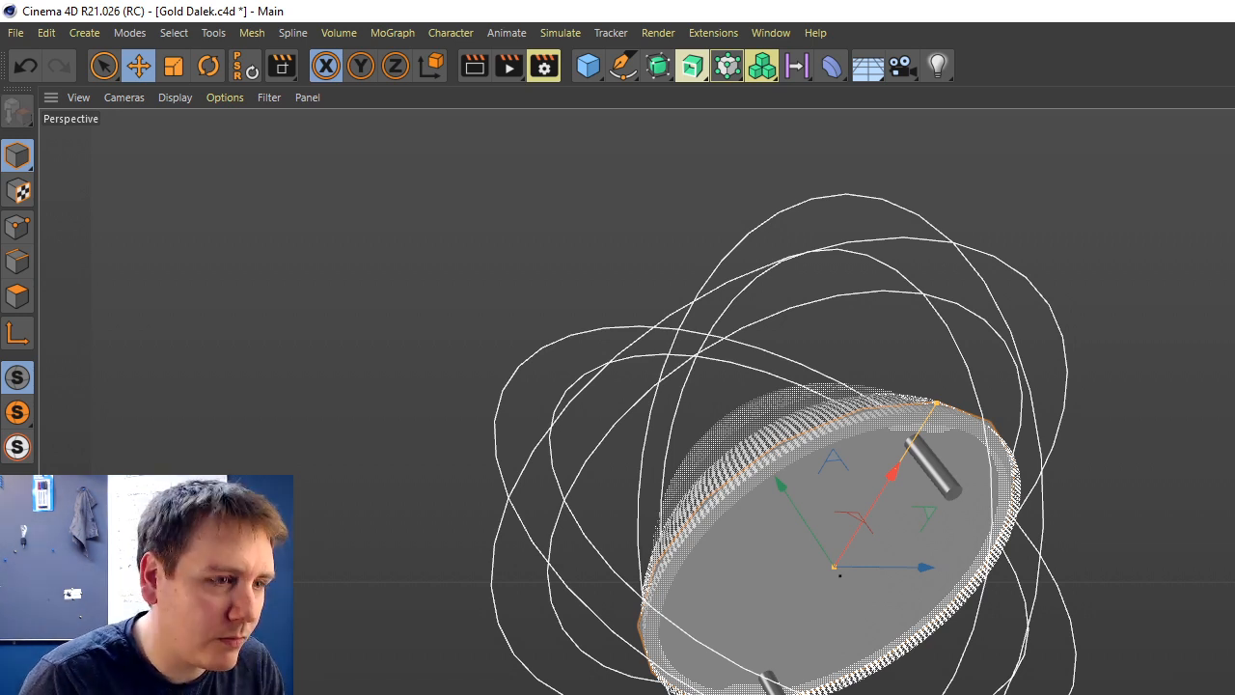
pyautogui.click(14, 226)
pyautogui.click(18, 155)
# Shift the disc slightly along its axis into the lens, using point mode for the final adjustment.
pyautogui.keyDown('alt'); pyautogui.moveTo(946, 309); pyautogui.dragTo(1075, 289); pyautogui.keyUp('alt')
pyautogui.moveTo(731, 467); pyautogui.dragTo(738, 472)
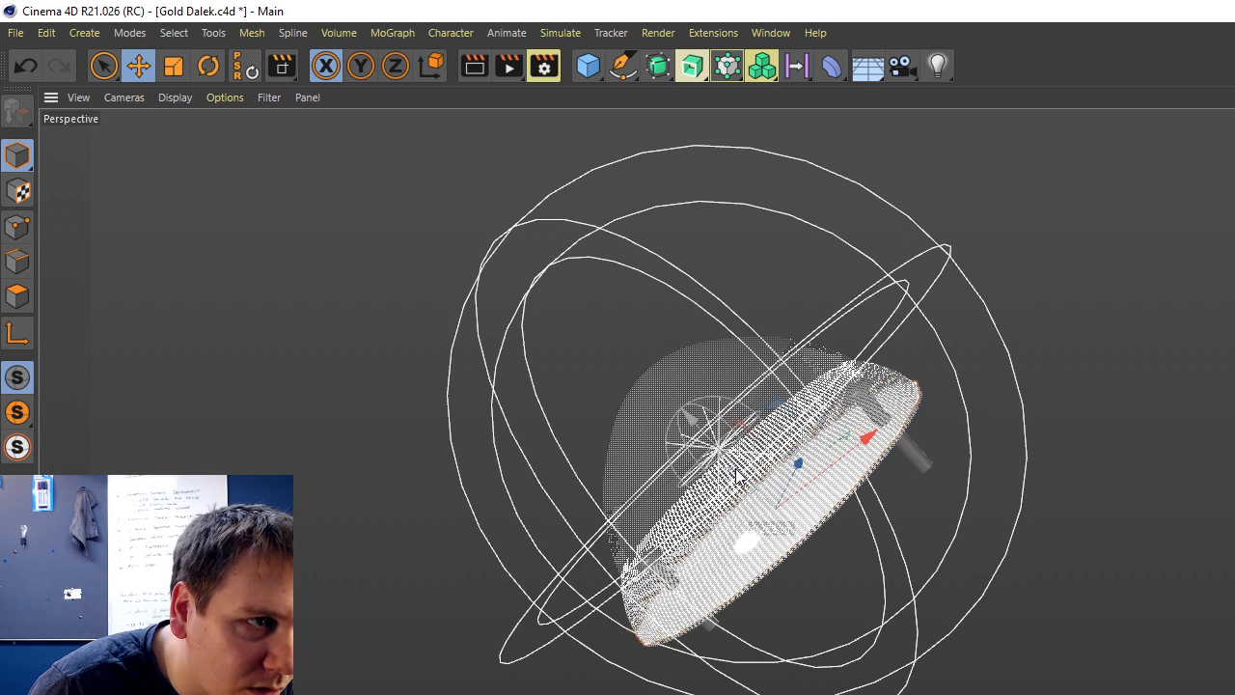
pyautogui.keyDown('alt'); pyautogui.moveTo(666, 446); pyautogui.dragTo(733, 439); pyautogui.keyUp('alt')
pyautogui.click(17, 226)
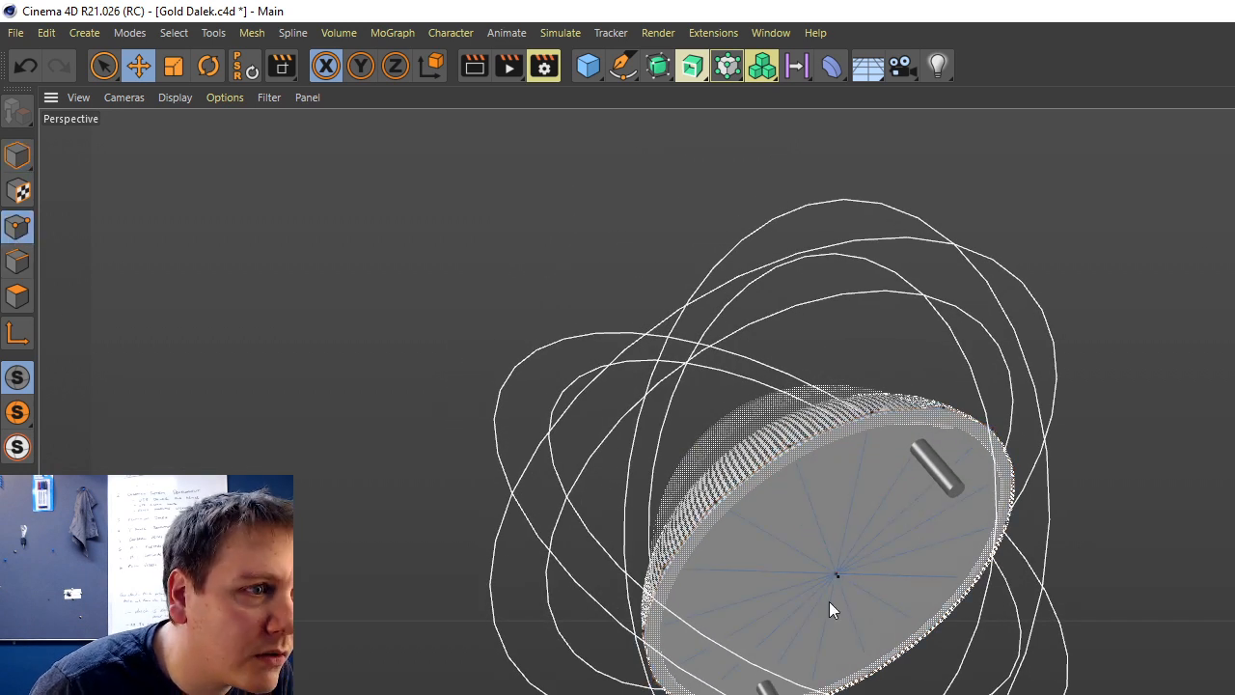
pyautogui.moveTo(809, 534); pyautogui.dragTo(791, 509)
pyautogui.scroll(-5, 695, 450)
pyautogui.keyDown('alt'); pyautogui.moveTo(733, 471); pyautogui.dragTo(695, 449); pyautogui.keyUp('alt')
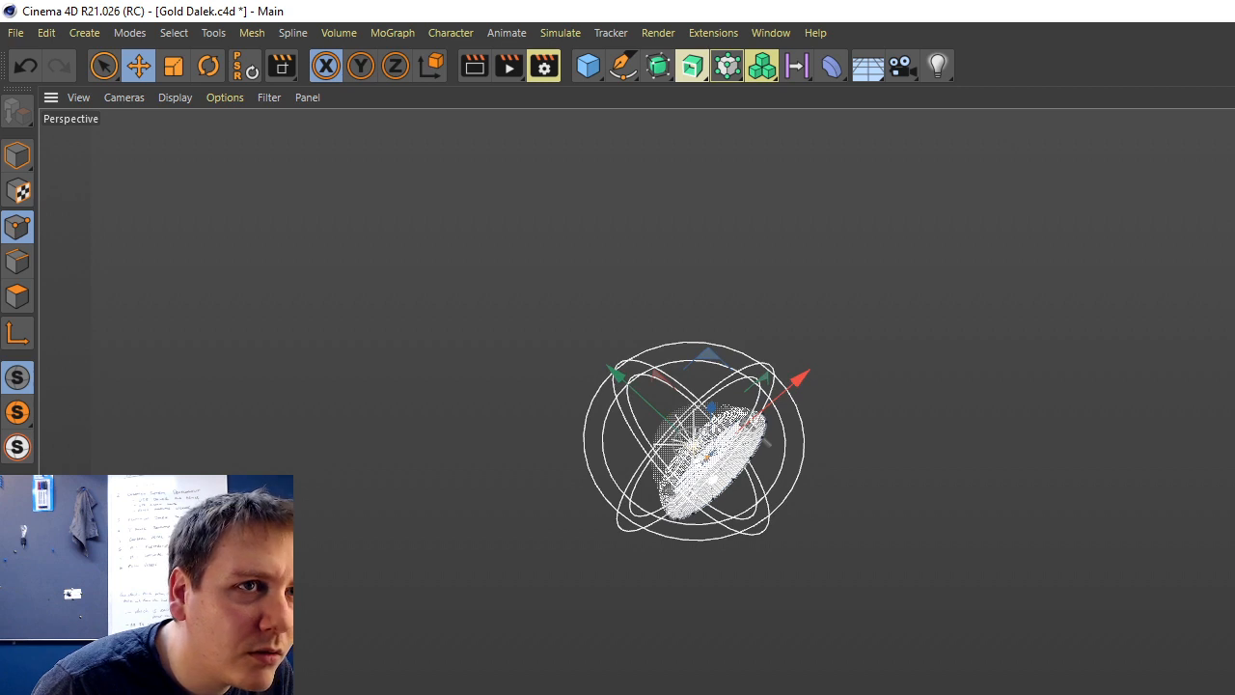
# Render the left dome light region with the disc in place and compare it with the Day Of The Daleks video in the browser.
pyautogui.click(509, 65)
pyautogui.click(603, 93)
pyautogui.moveTo(525, 286); pyautogui.dragTo(832, 589)
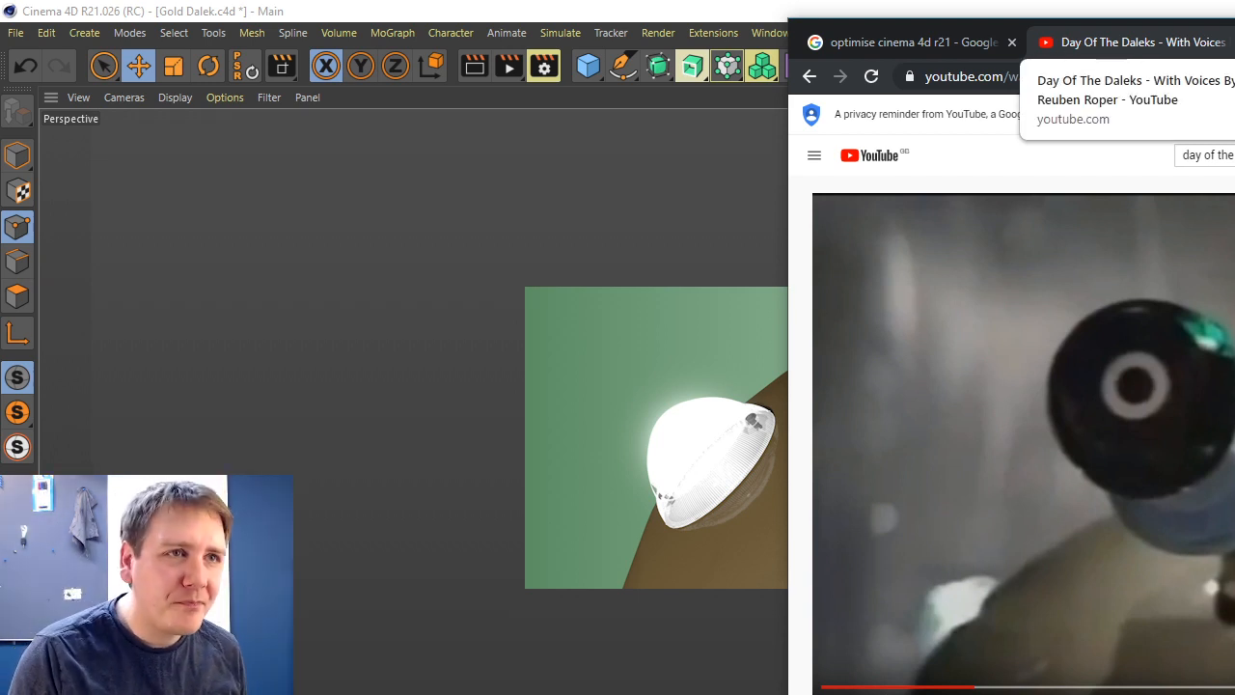
pyautogui.moveTo(1138, 22); pyautogui.dragTo(1060, 34)
pyautogui.moveTo(1234, 68); pyautogui.dragTo(1172, 69)
pyautogui.hotkey('alt', 'Tab')
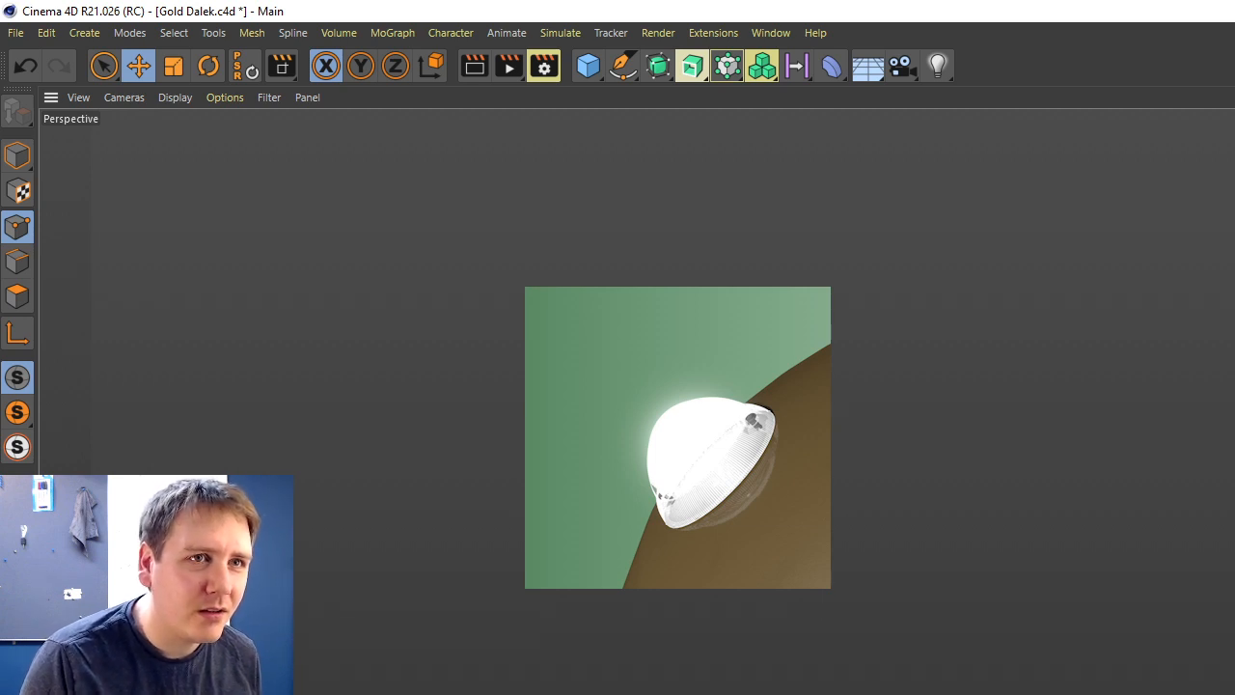
# Render a region covering the Dalek's whole dome and eyestalk, then start another region render.
pyautogui.scroll(-6, 695, 449)
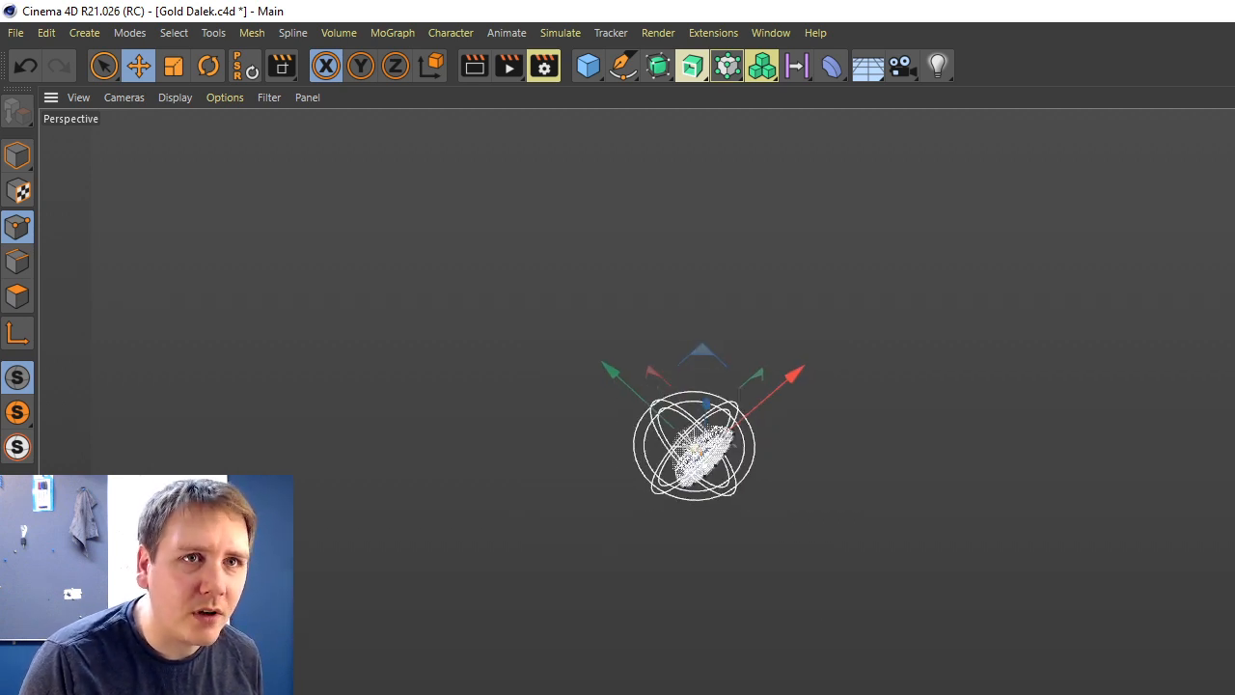
pyautogui.keyDown('alt'); pyautogui.moveTo(519, 565); pyautogui.dragTo(607, 499); pyautogui.keyUp('alt')
pyautogui.keyDown('alt'); pyautogui.moveTo(519, 558); pyautogui.dragTo(363, 540, button='middle'); pyautogui.keyUp('alt')
pyautogui.keyDown('alt'); pyautogui.moveTo(695, 448); pyautogui.dragTo(455, 527); pyautogui.keyUp('alt')
pyautogui.click(508, 65)
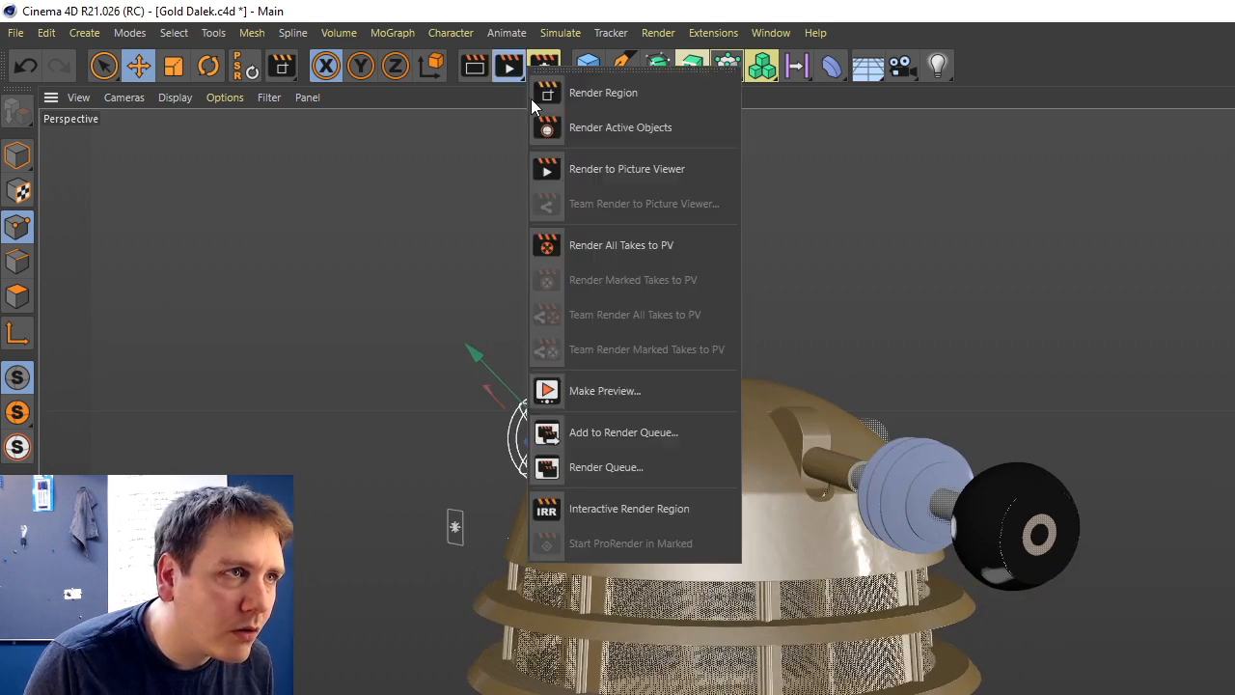
pyautogui.click(605, 97)
pyautogui.moveTo(385, 243); pyautogui.dragTo(1126, 693)
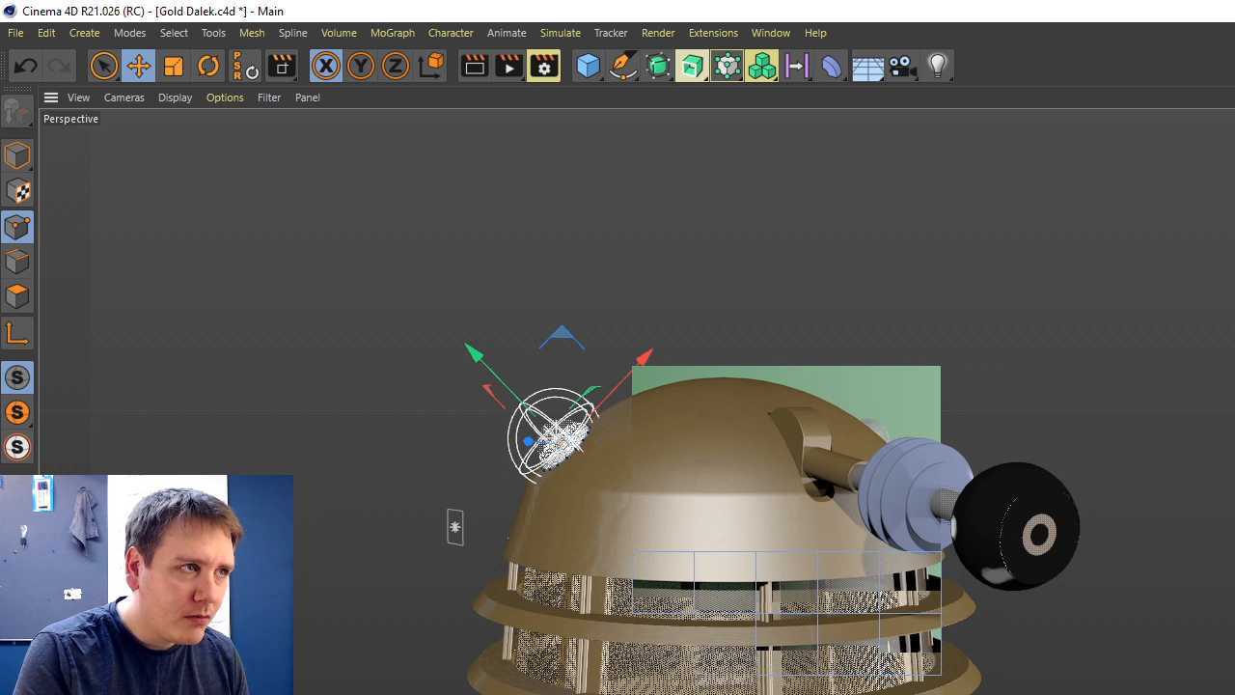
pyautogui.click(511, 70)
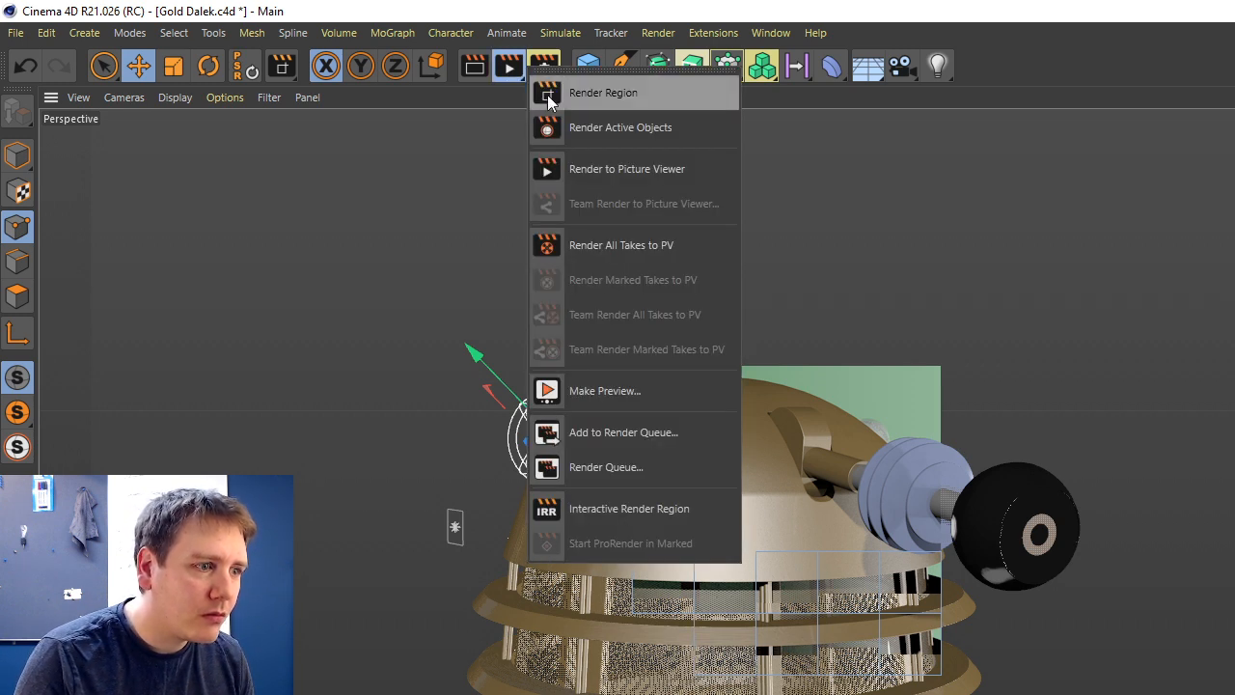
pyautogui.click(548, 95)
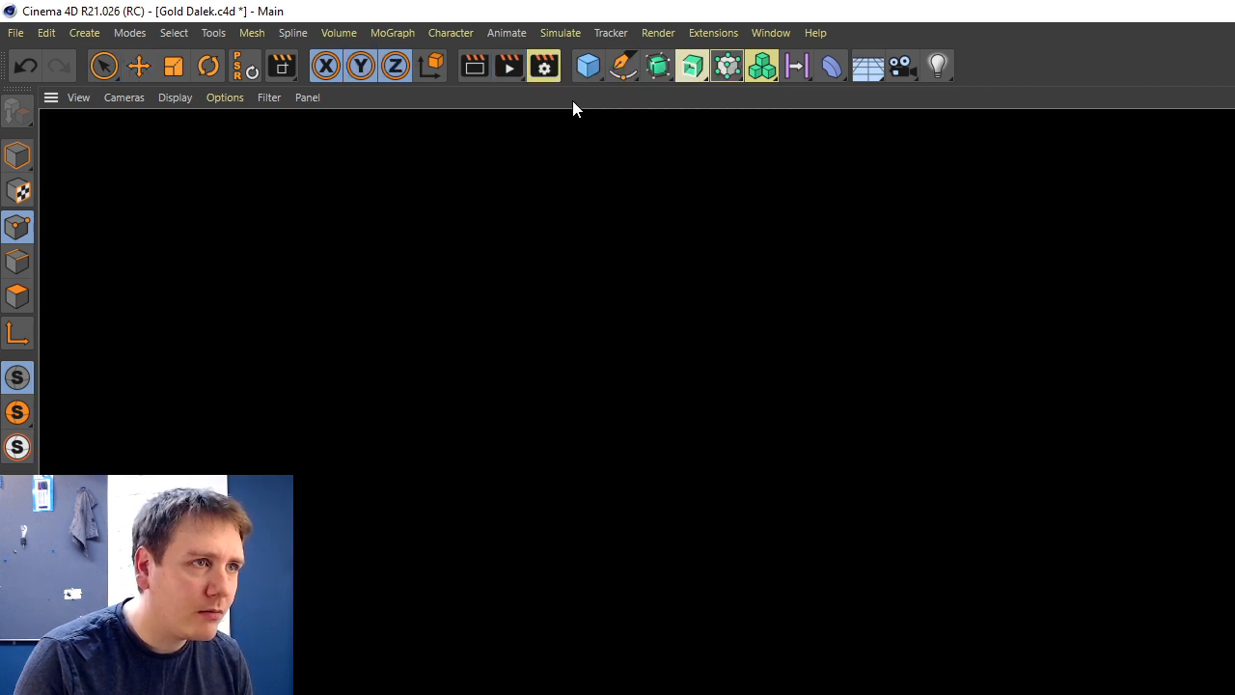
# Save the Gold Dalek project and render a large region covering the Dalek's whole dome, left light and eyestalk.
pyautogui.click(15, 32)
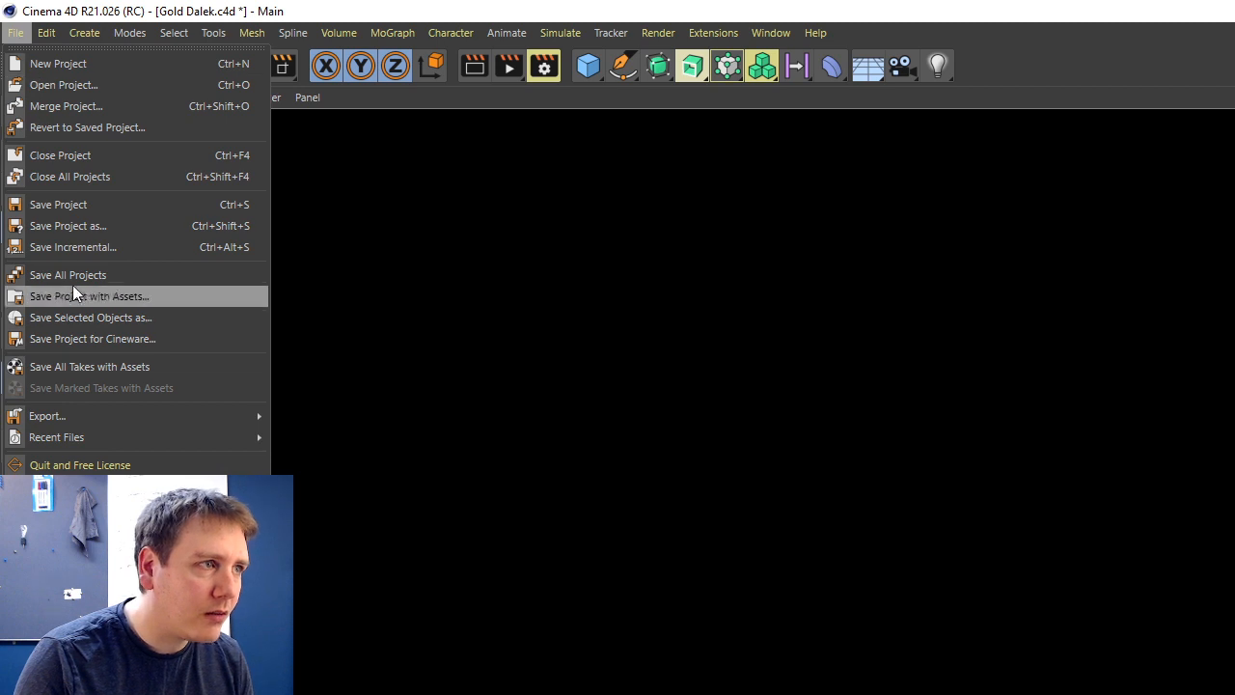
pyautogui.click(67, 205)
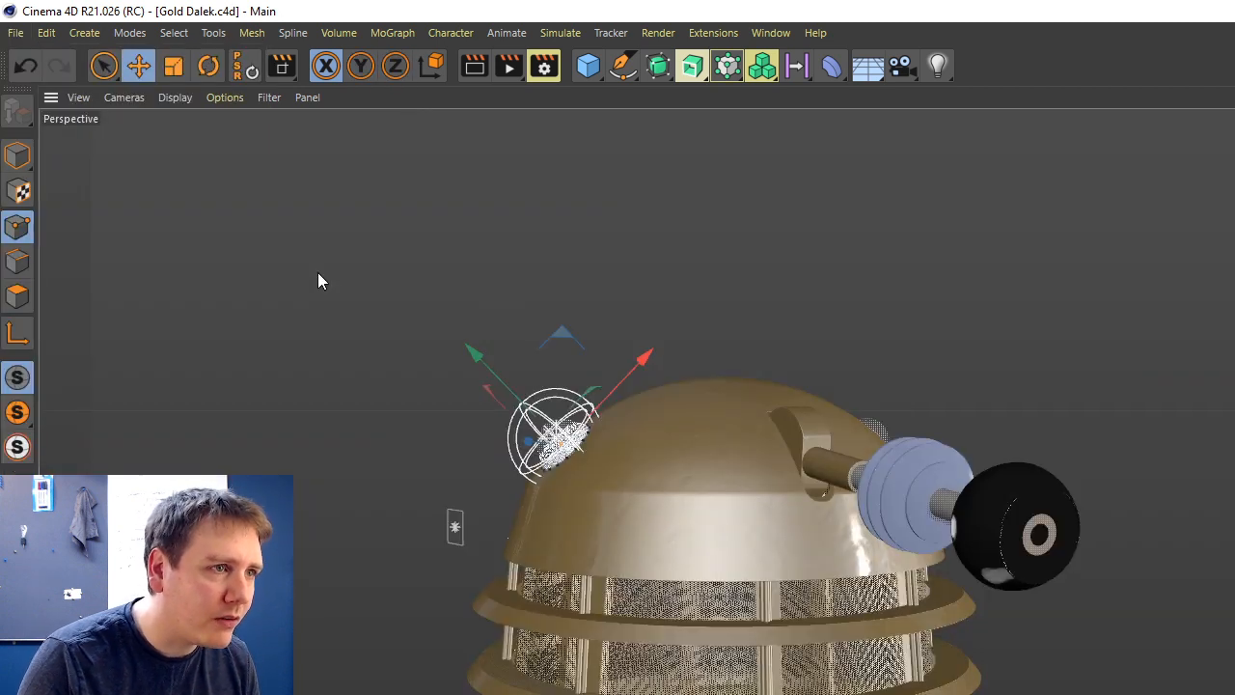
pyautogui.moveTo(509, 65); pyautogui.dragTo(555, 93)
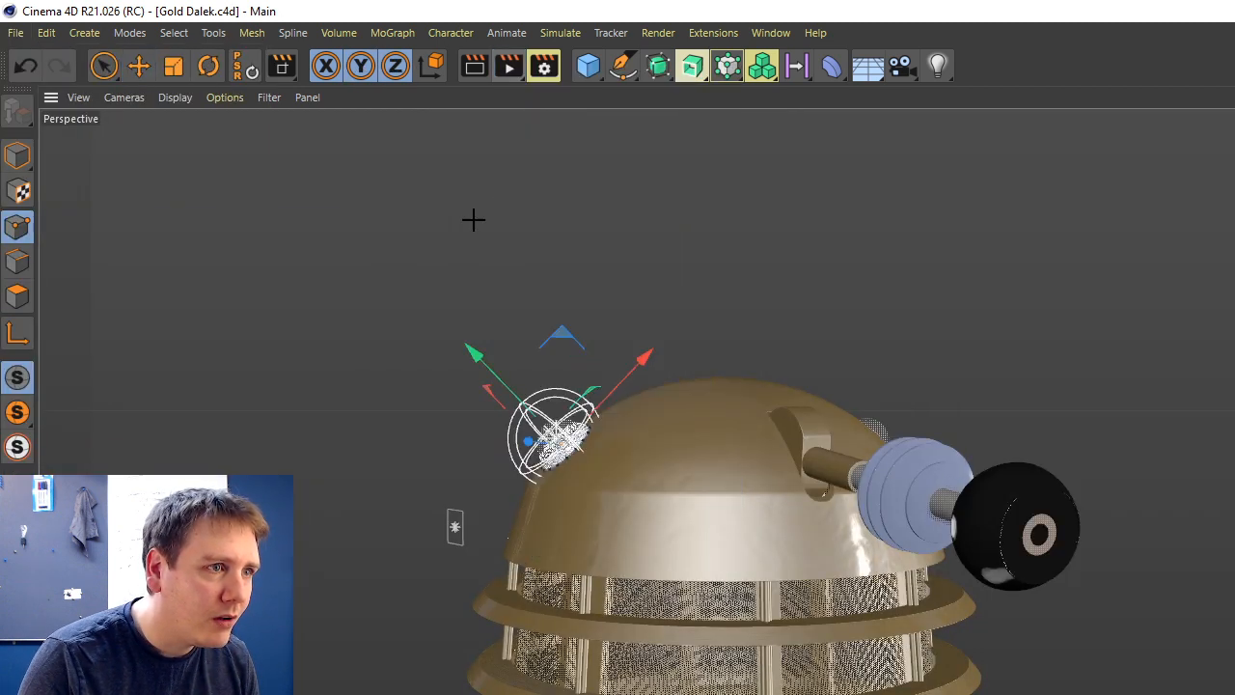
pyautogui.moveTo(377, 276); pyautogui.dragTo(1119, 678)
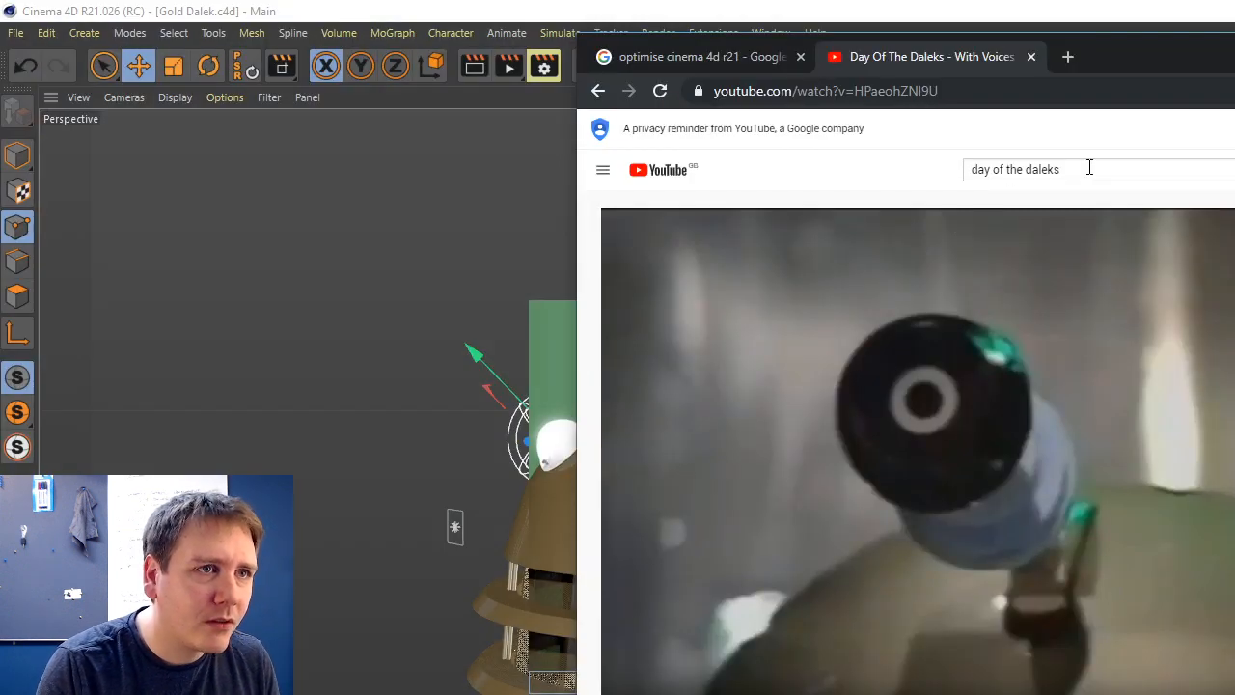
# Switch to the browser and search YouTube for "day of the daleks magnetron".
pyautogui.click(1089, 168)
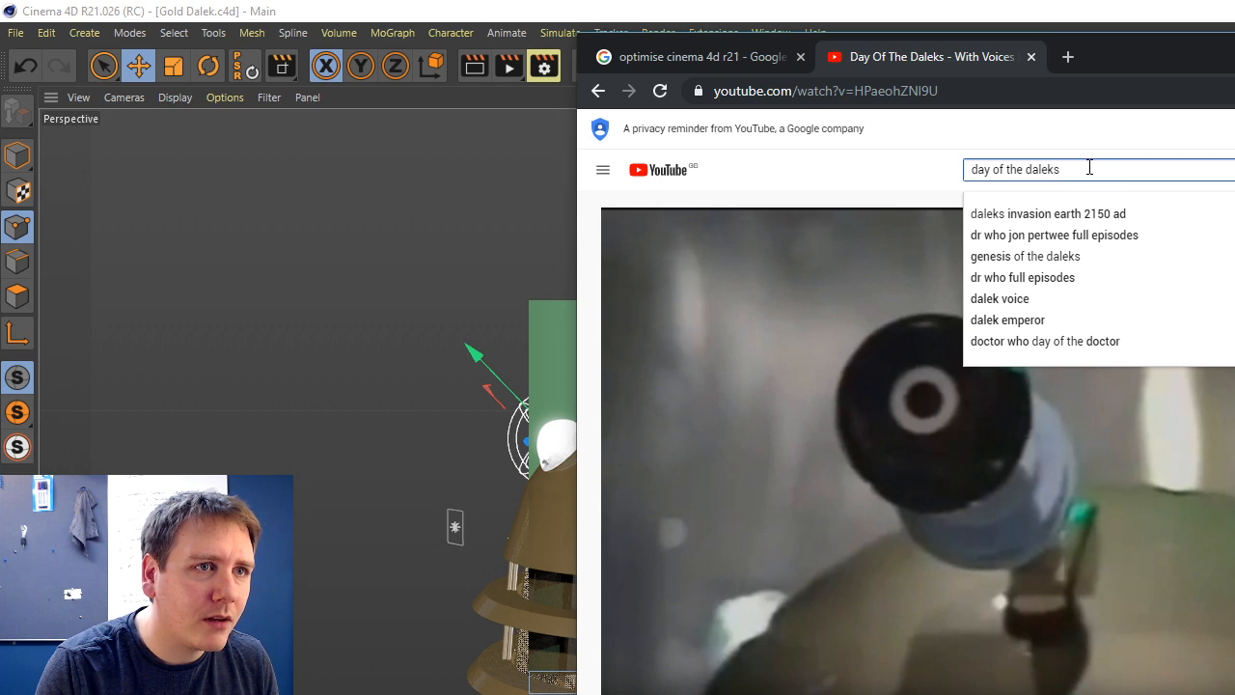
pyautogui.write('mag')
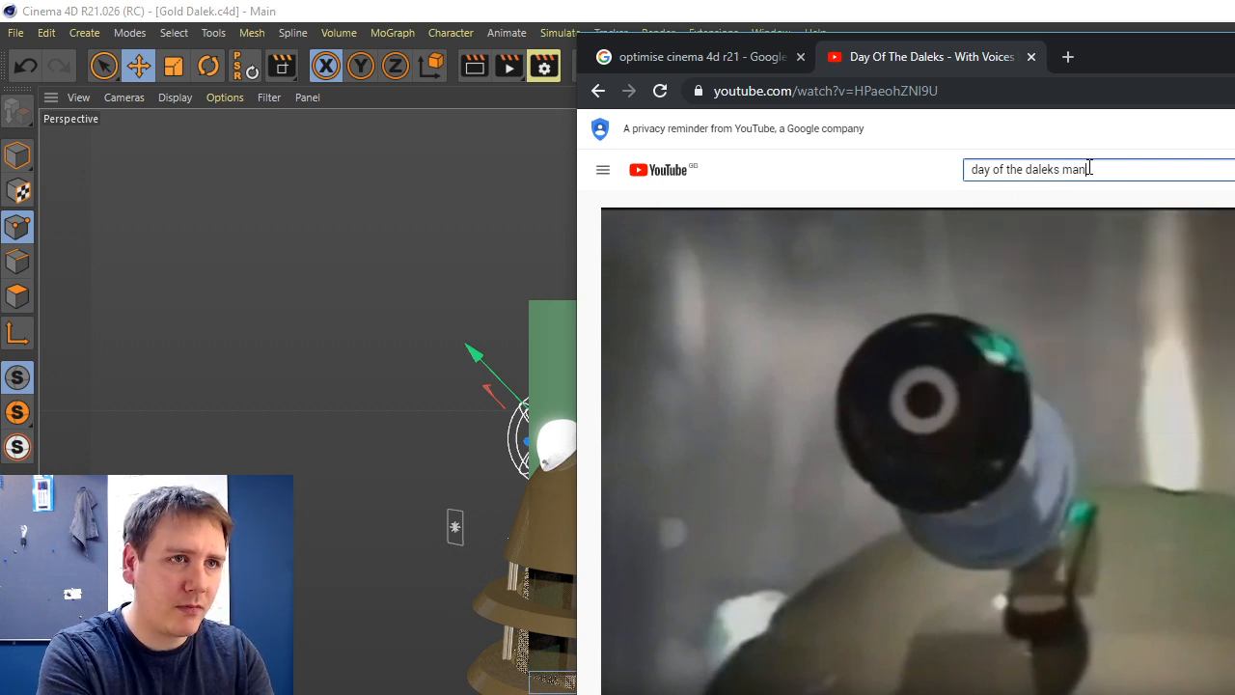
pyautogui.write('netron')
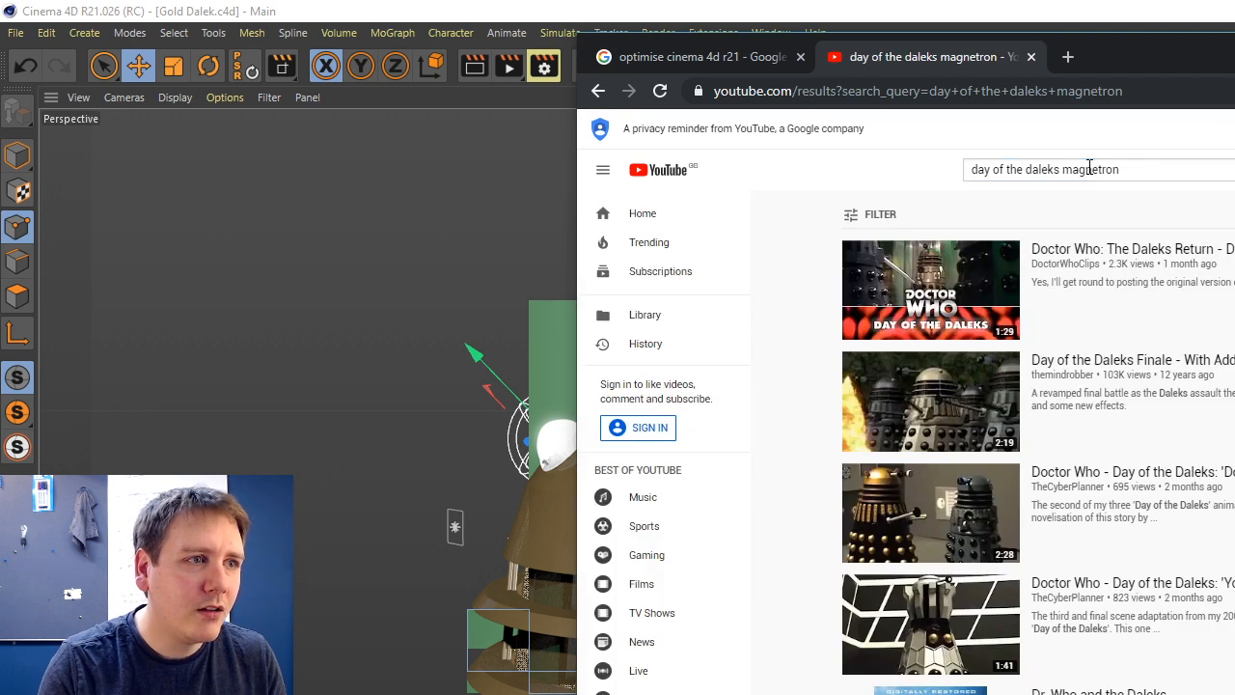
# Look through the video search results for reference footage of the Dalek, then return to Cinema 4D to view the rendered region.
pyautogui.moveTo(931, 290)
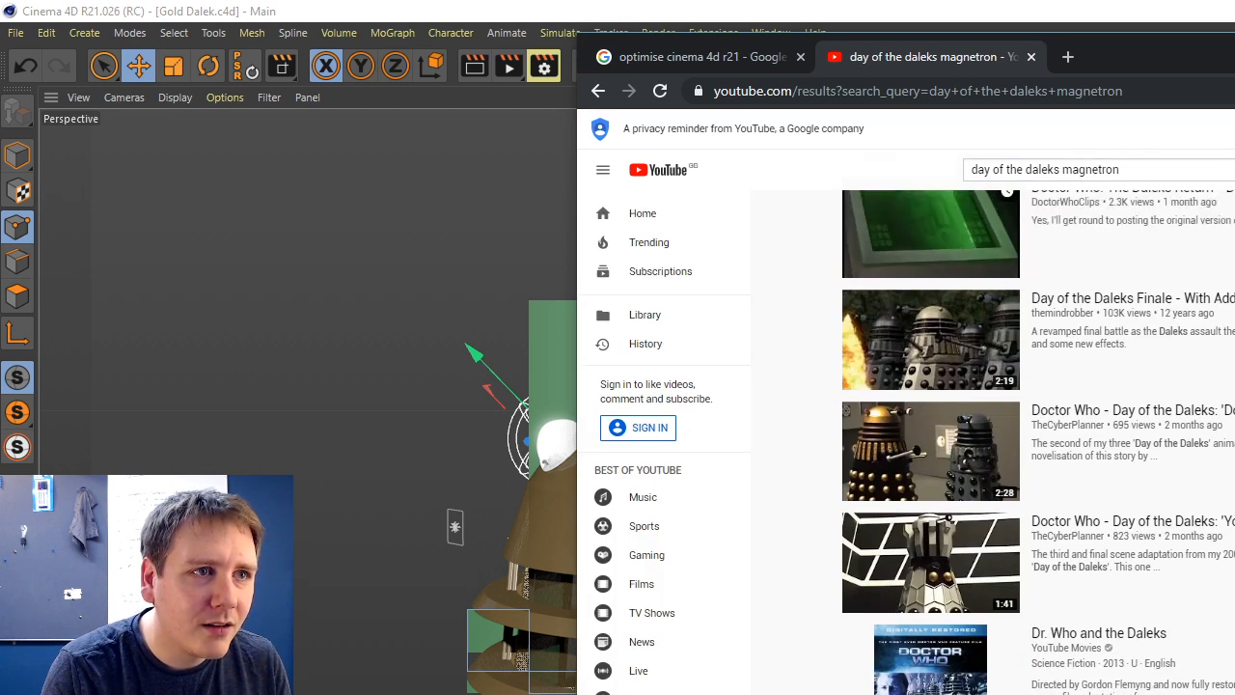
pyautogui.scroll(-5, 931, 309)
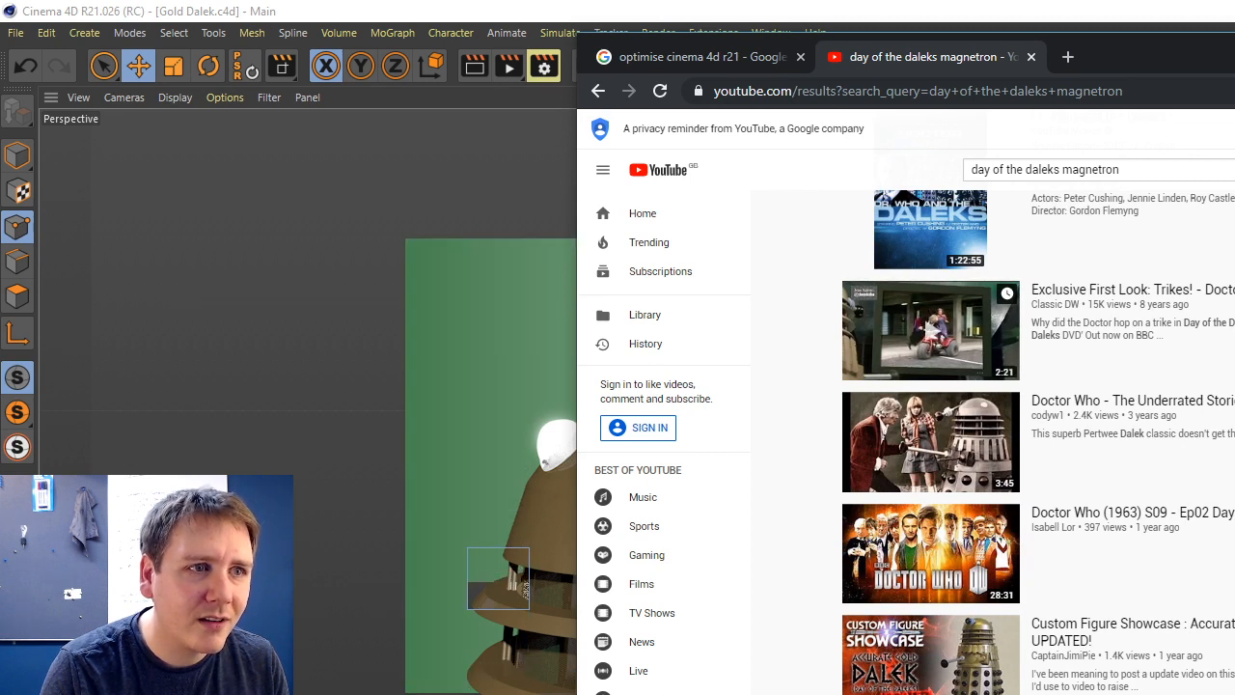
pyautogui.scroll(-1, 931, 328)
pyautogui.scroll(-10, 931, 309)
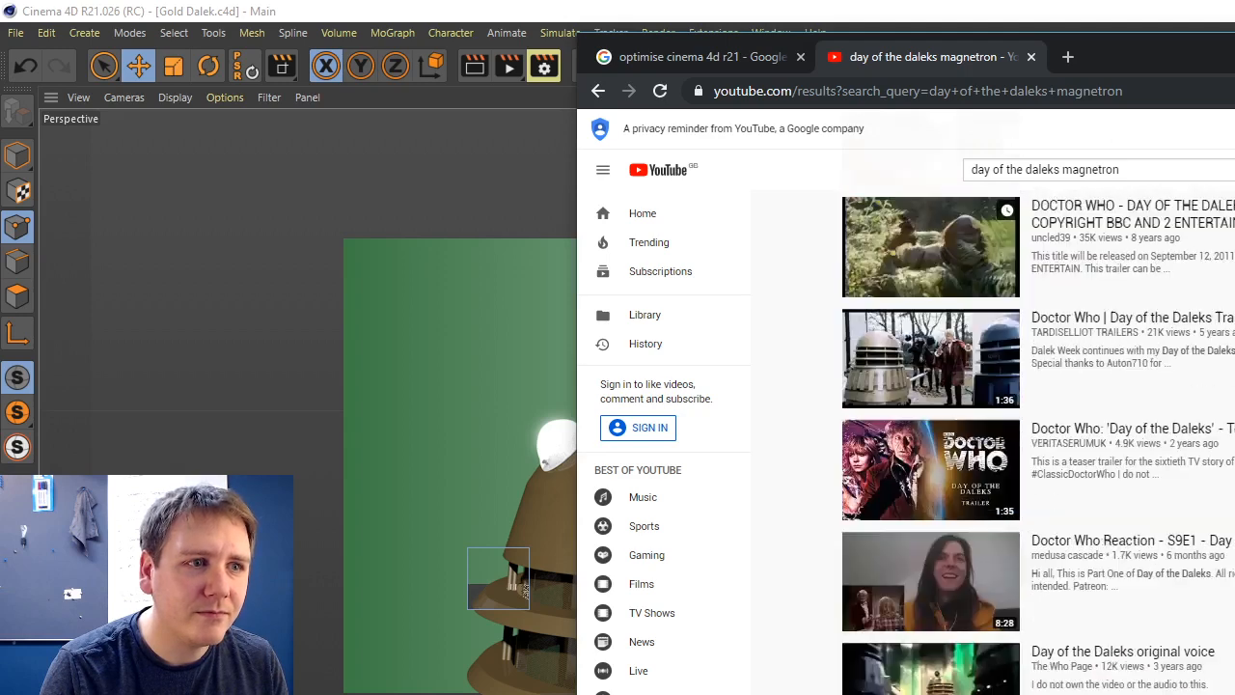
pyautogui.scroll(-9, 931, 318)
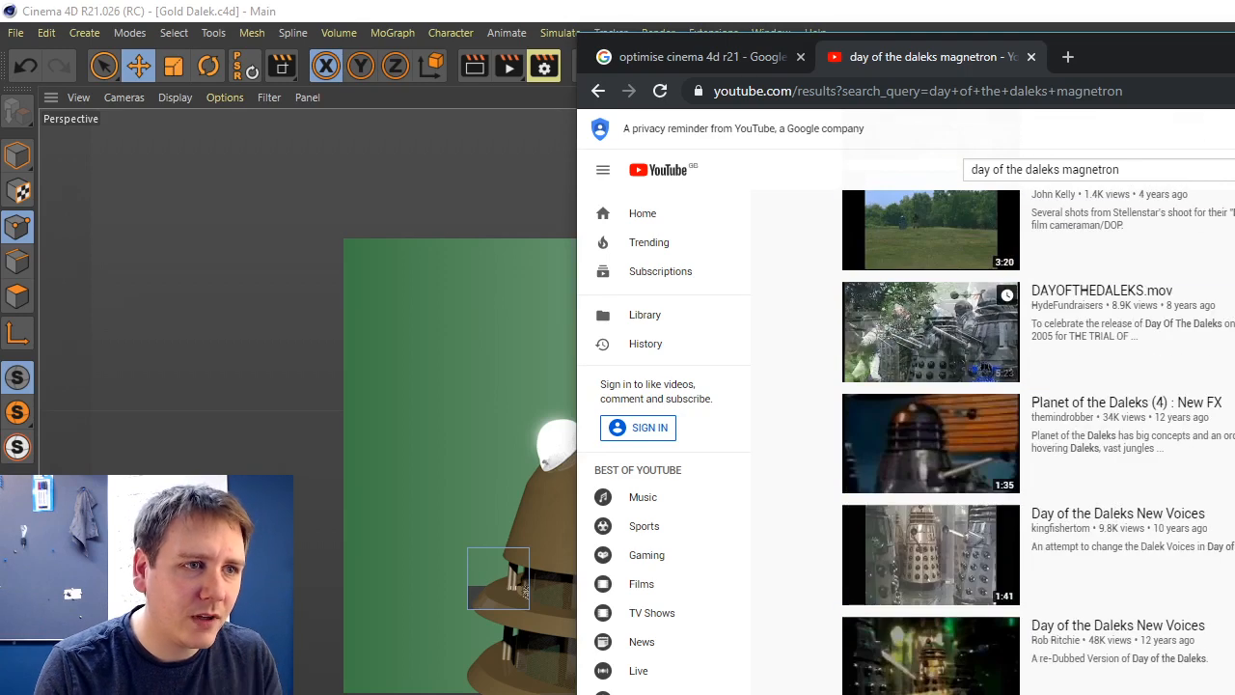
pyautogui.scroll(-8, 931, 328)
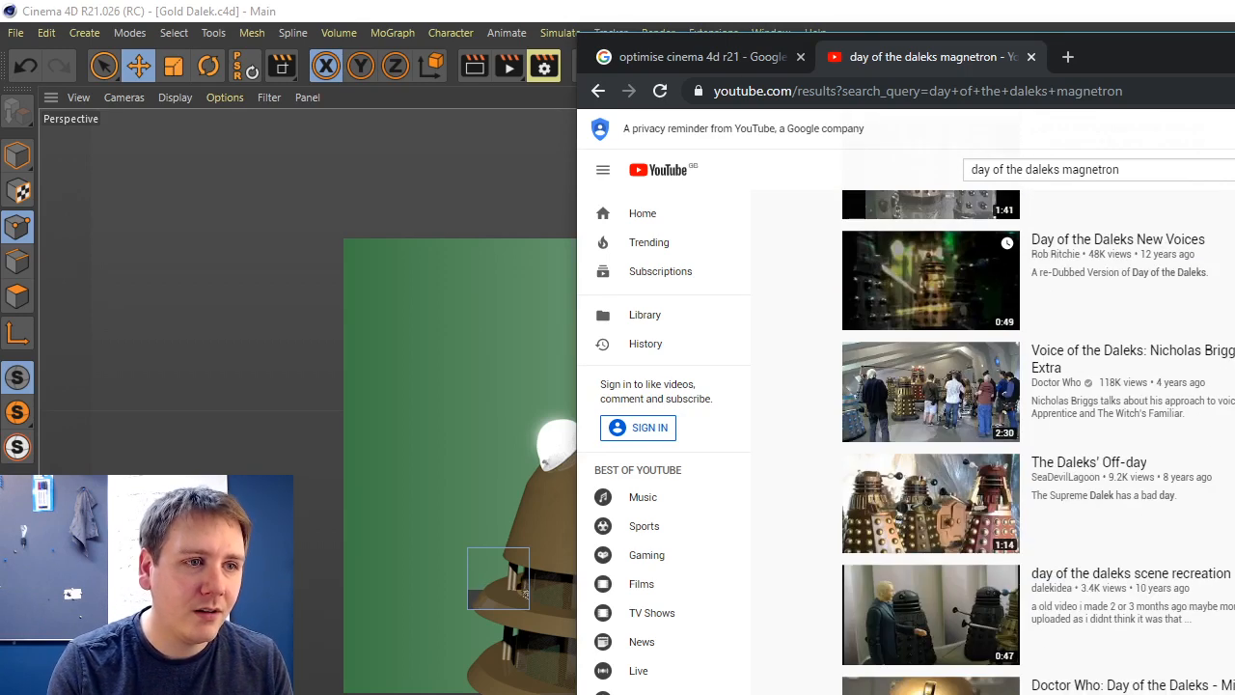
pyautogui.scroll(-5, 931, 328)
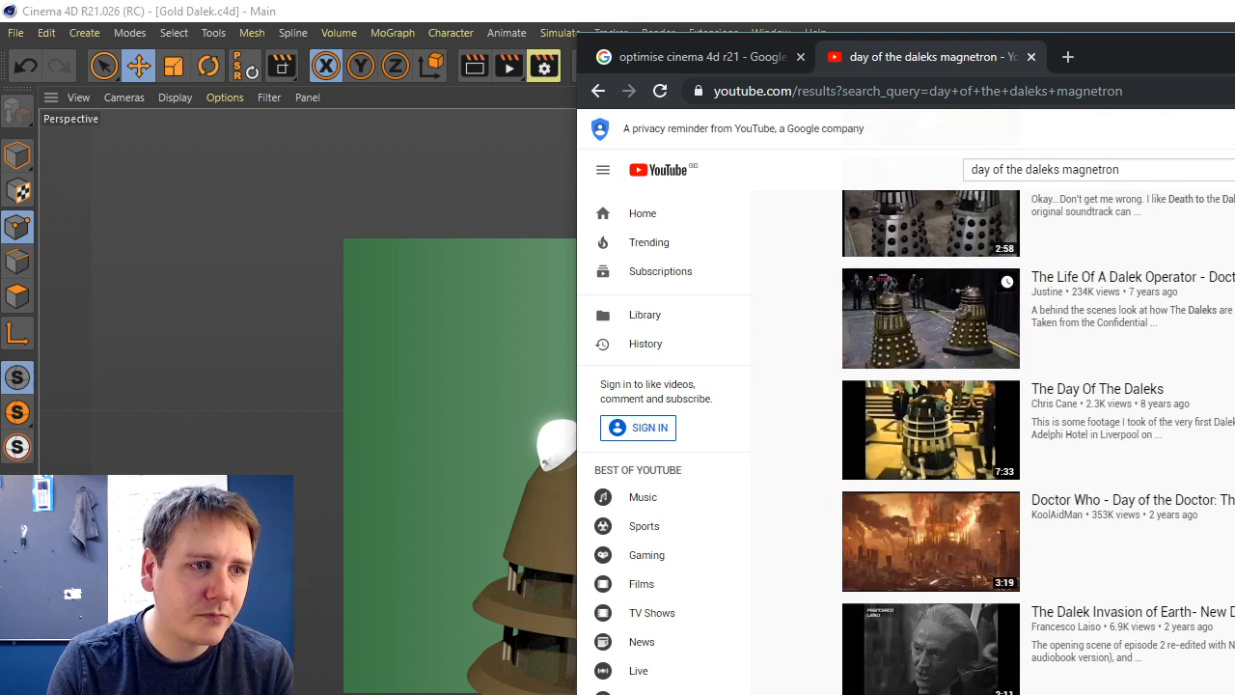
pyautogui.scroll(-5, 931, 299)
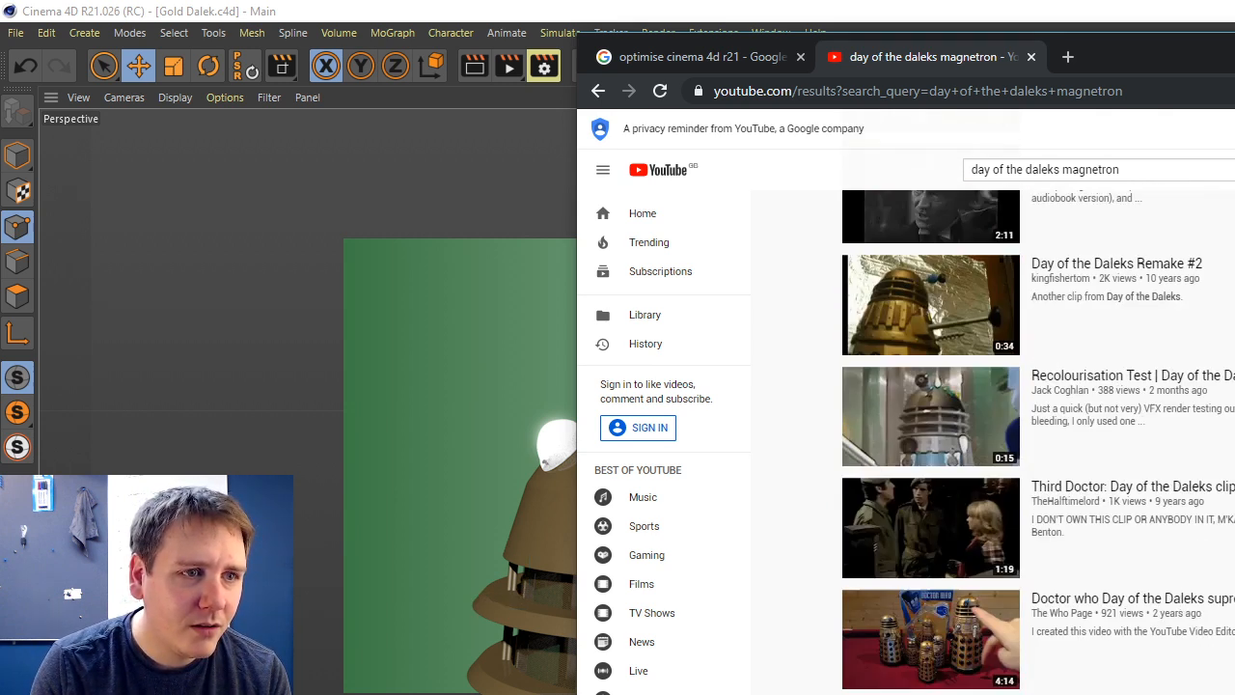
pyautogui.moveTo(972, 386)
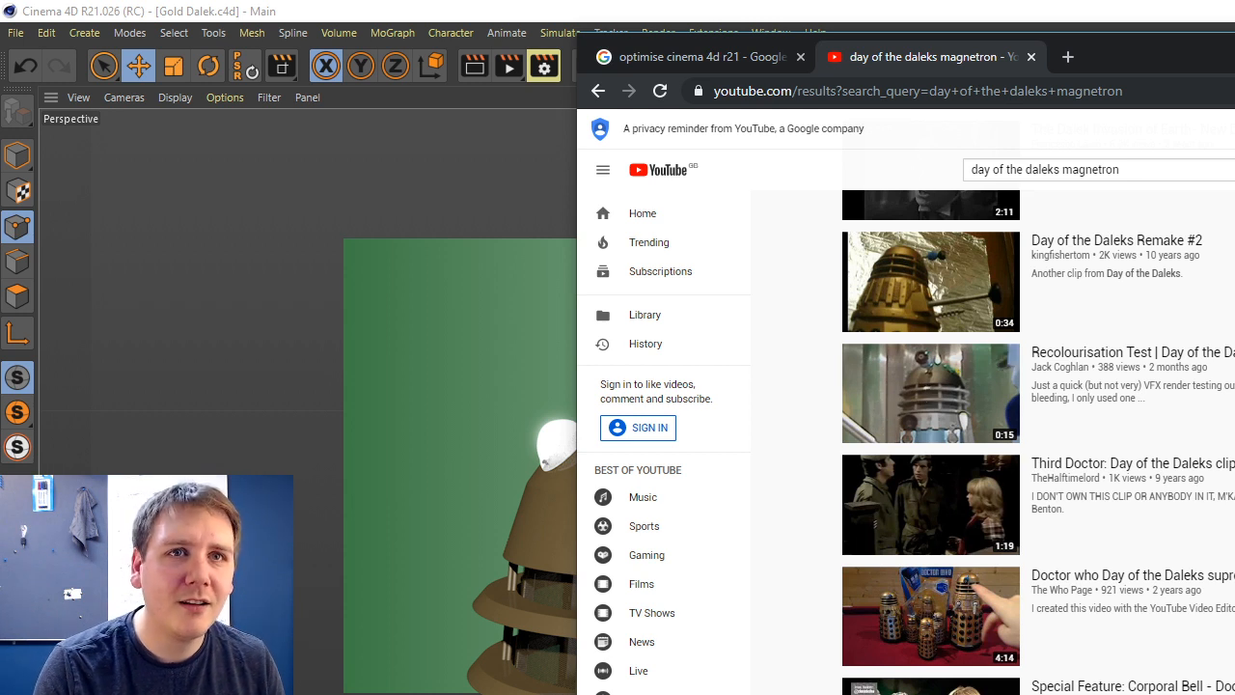
pyautogui.hotkey('alt', 'Tab')
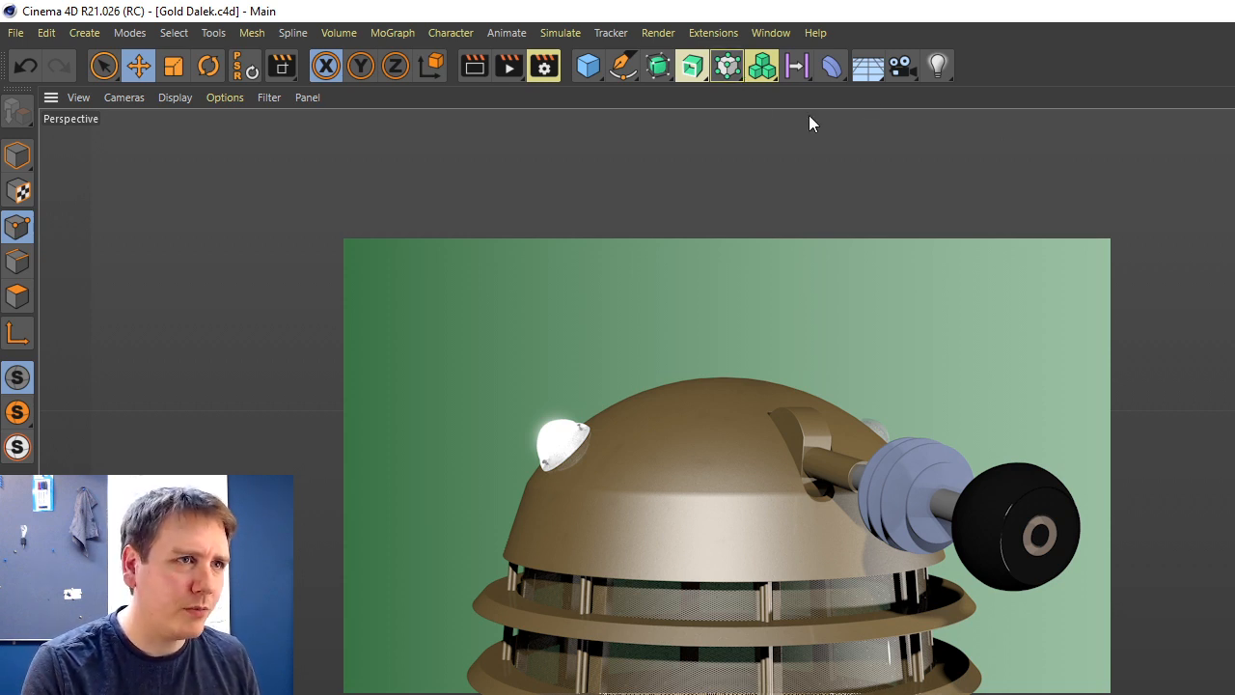
# Look through the MoGraph, spline generator, volume, field and deformer tool groups for a Symmetry object.
pyautogui.click(761, 66)
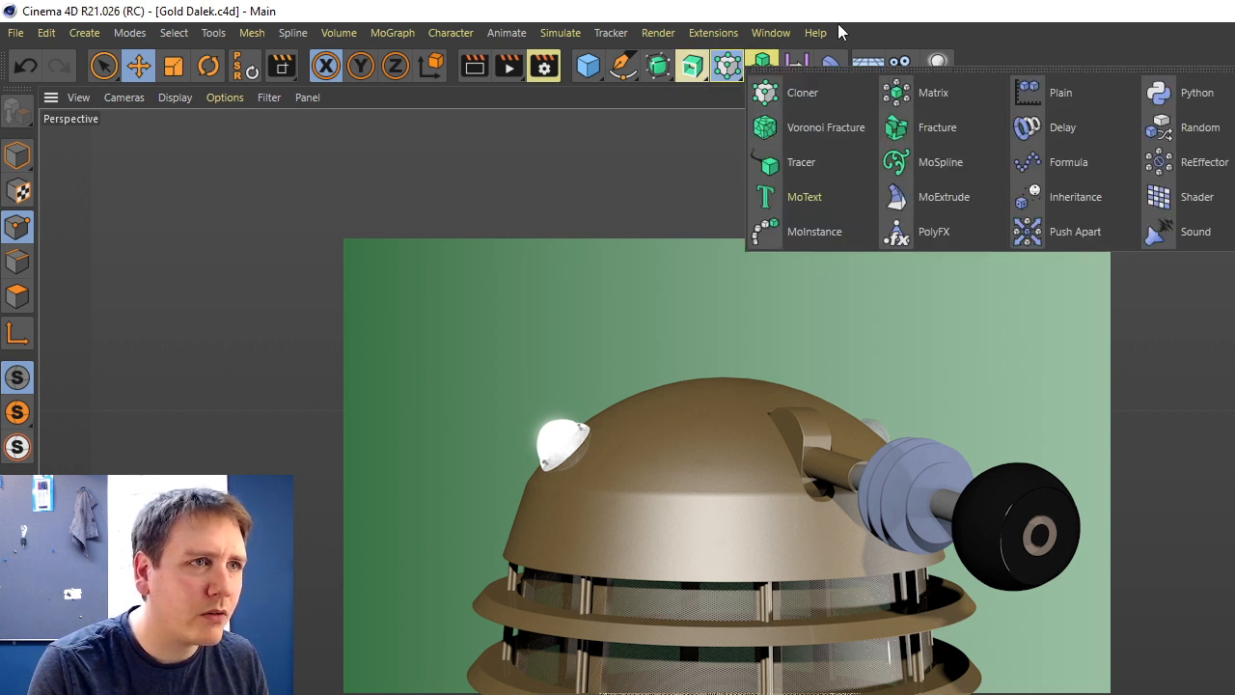
pyautogui.click(692, 65)
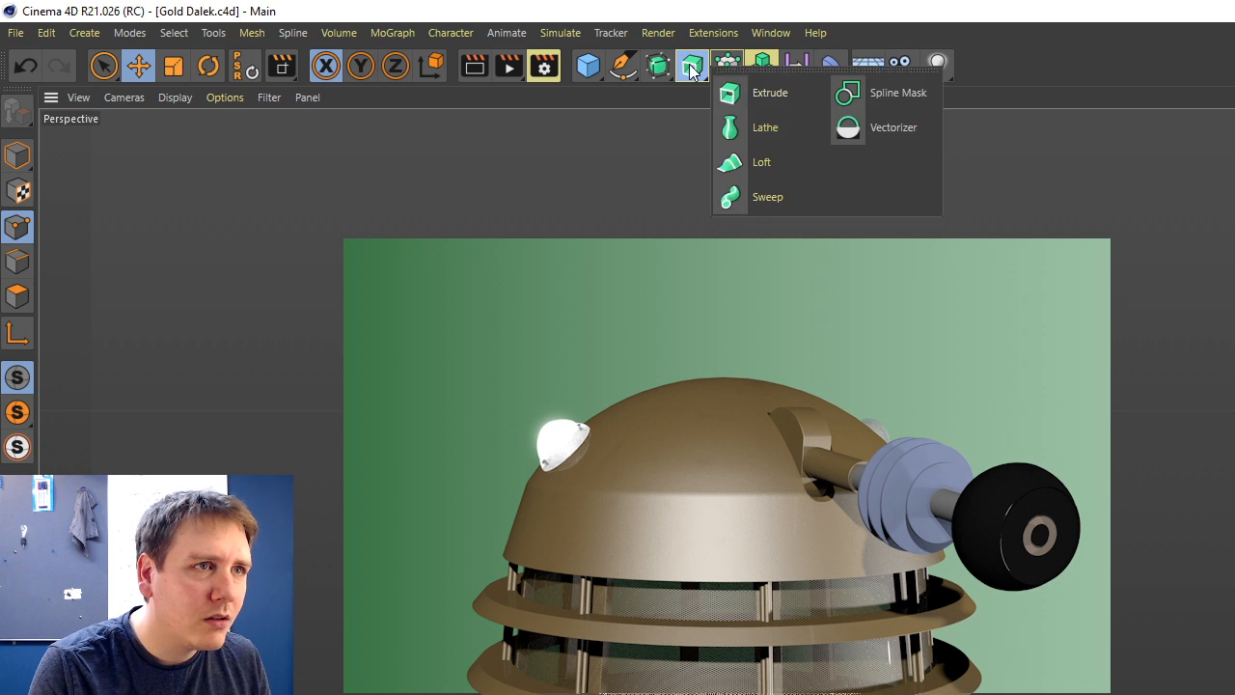
pyautogui.click(763, 64)
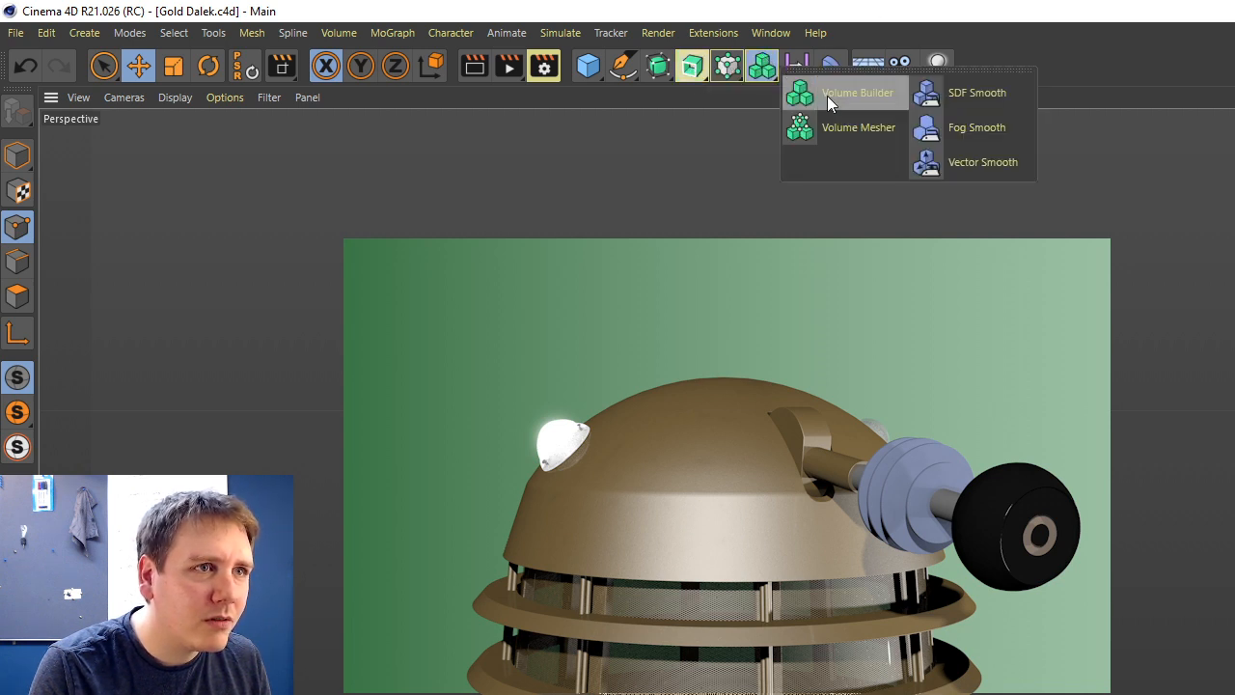
pyautogui.click(731, 67)
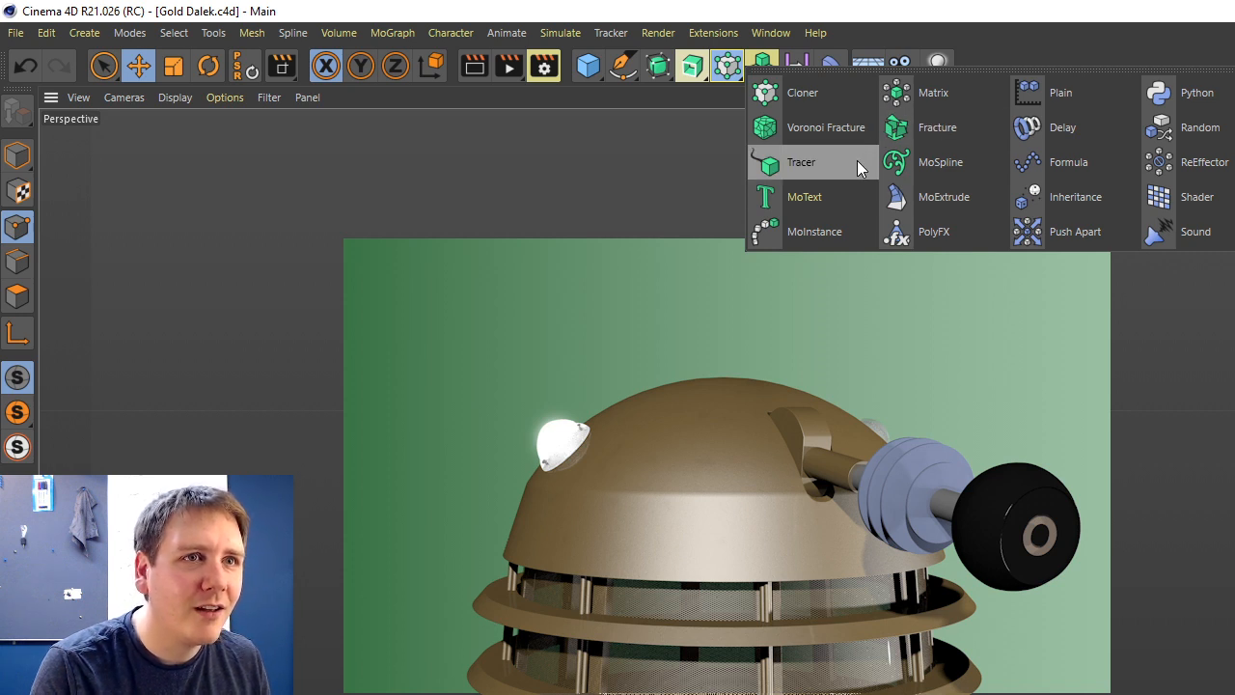
pyautogui.click(694, 71)
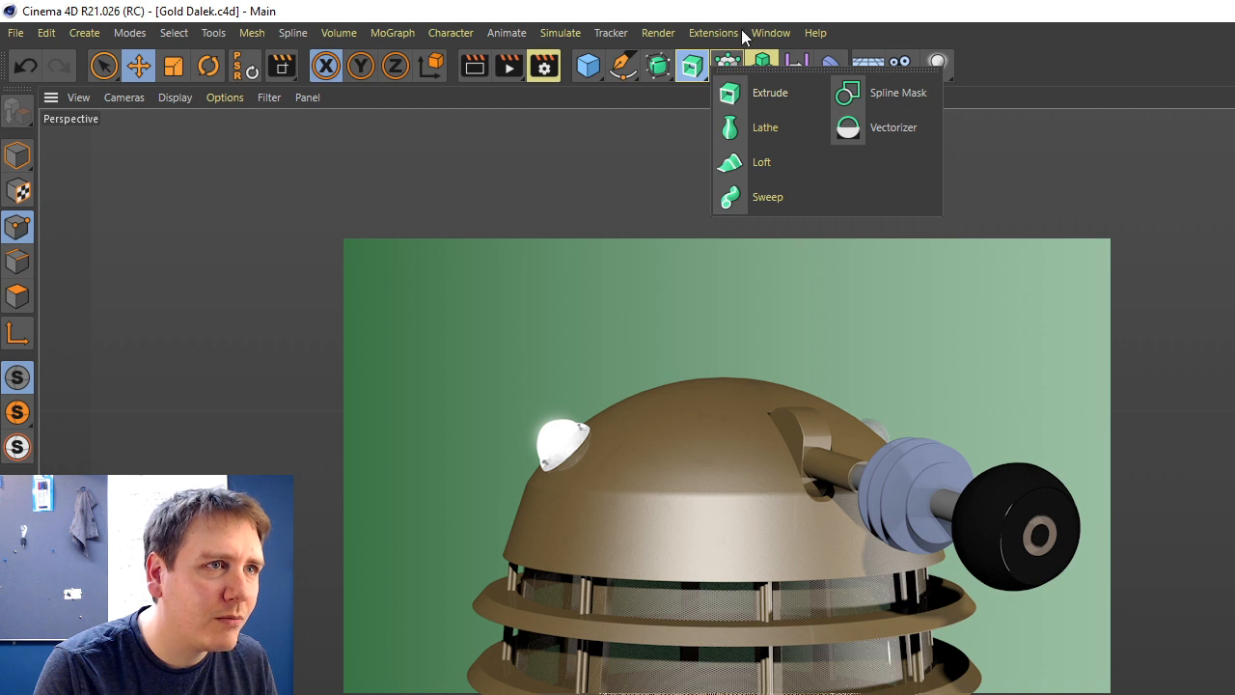
pyautogui.click(762, 65)
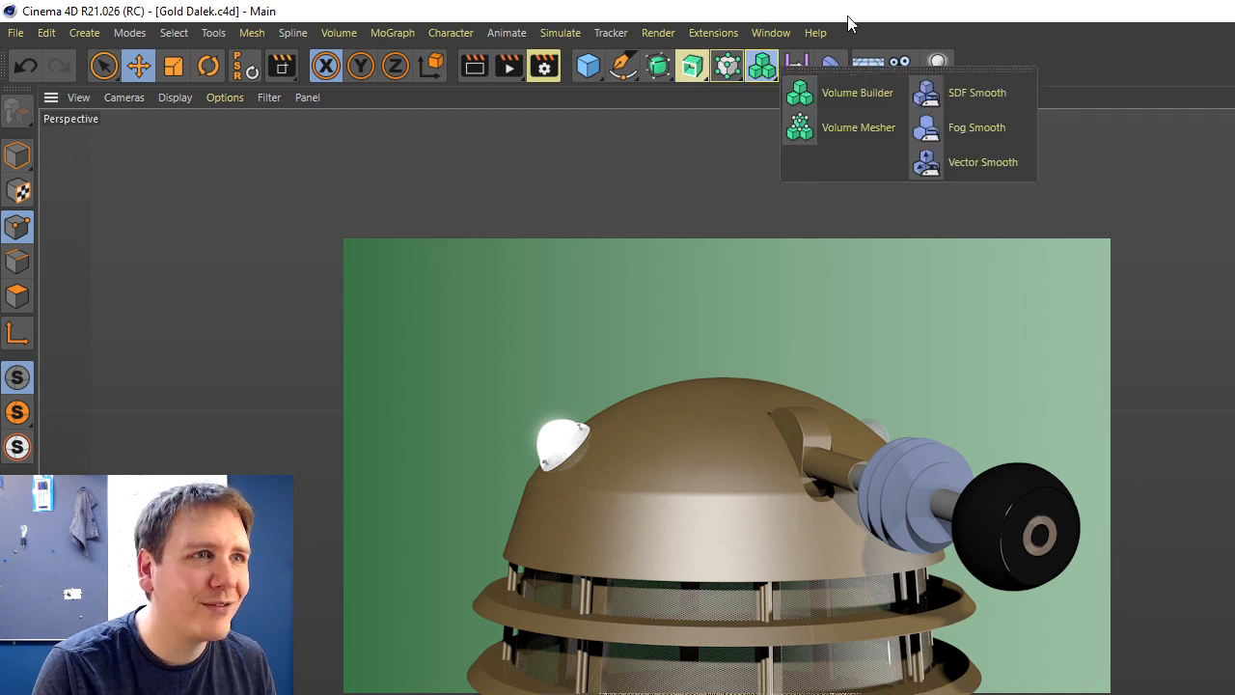
pyautogui.click(797, 66)
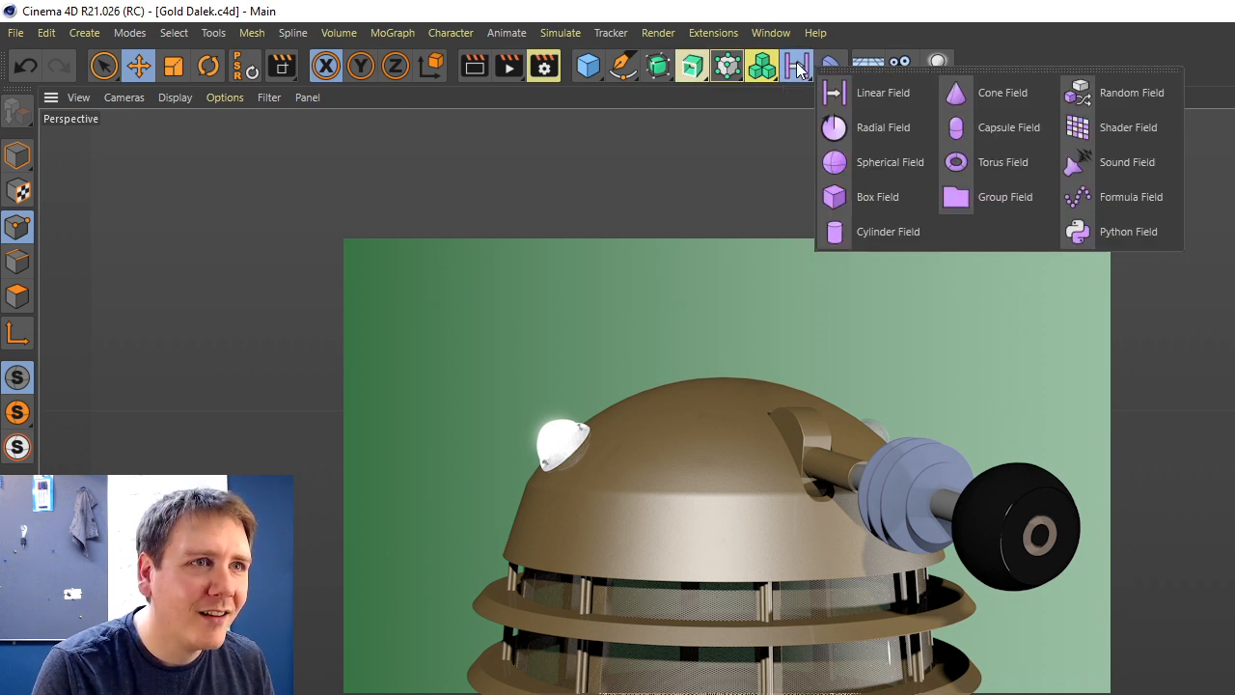
pyautogui.click(831, 65)
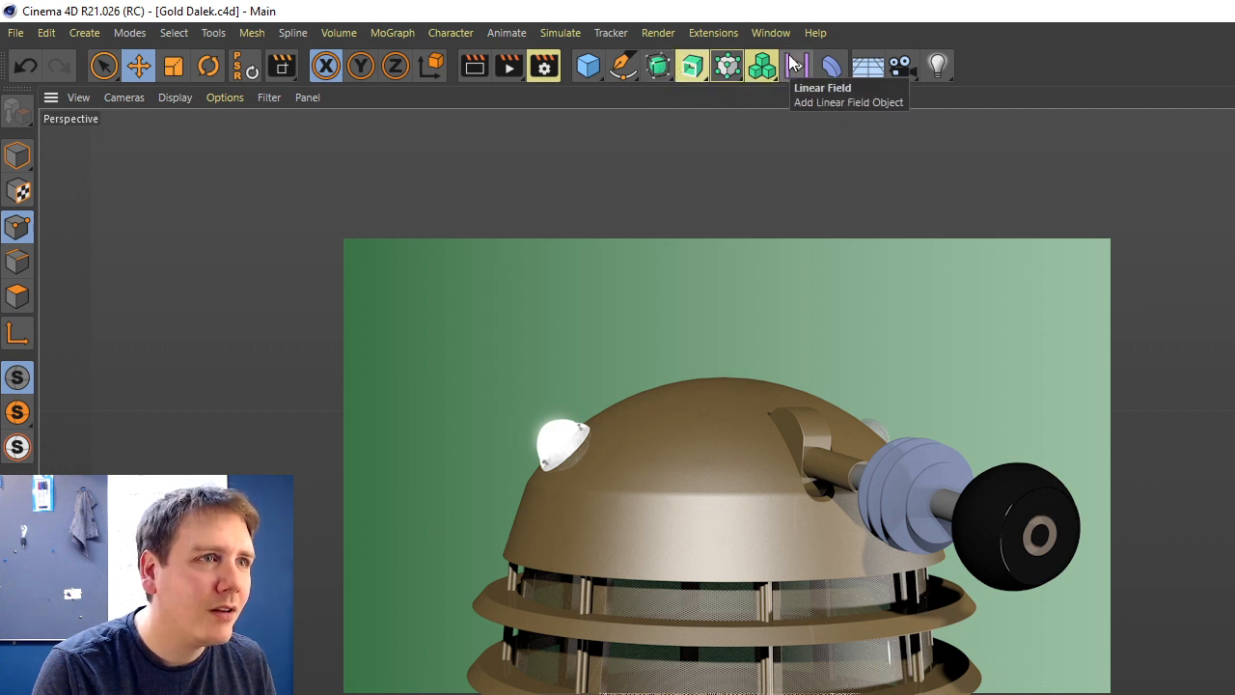
# Look up "symmetry" in the Cinema 4D R21 online help and open the Symmetry Object article.
pyautogui.click(815, 32)
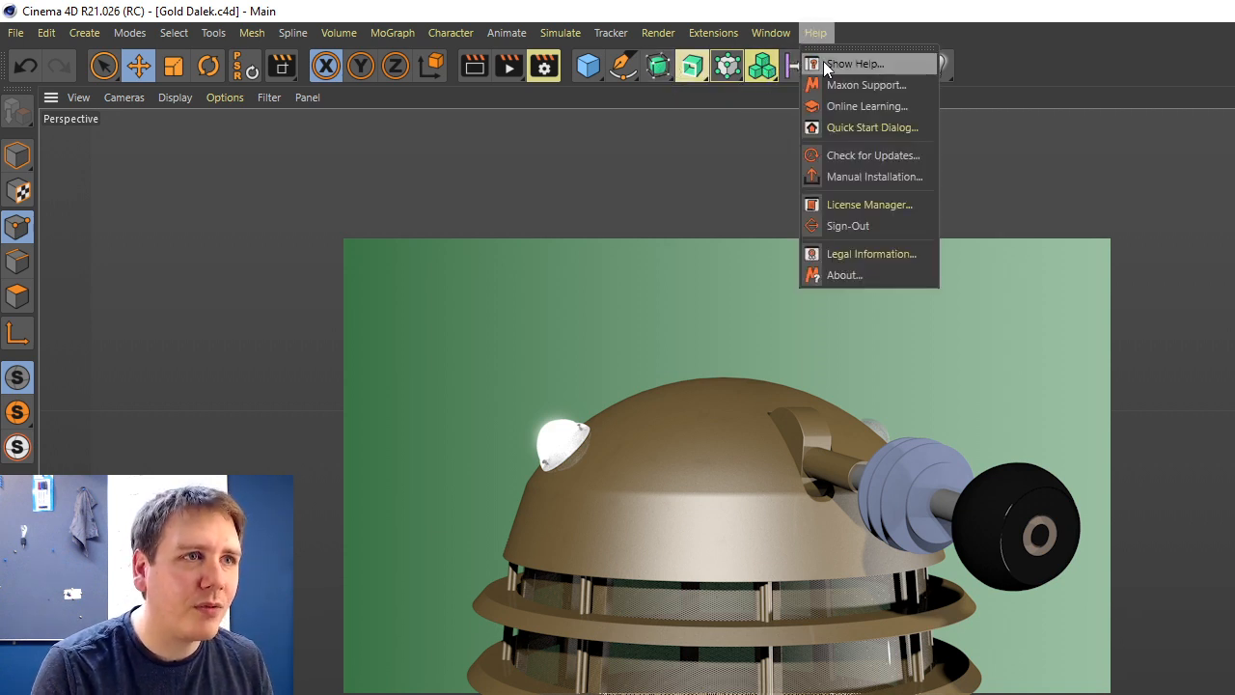
pyautogui.press('Escape')
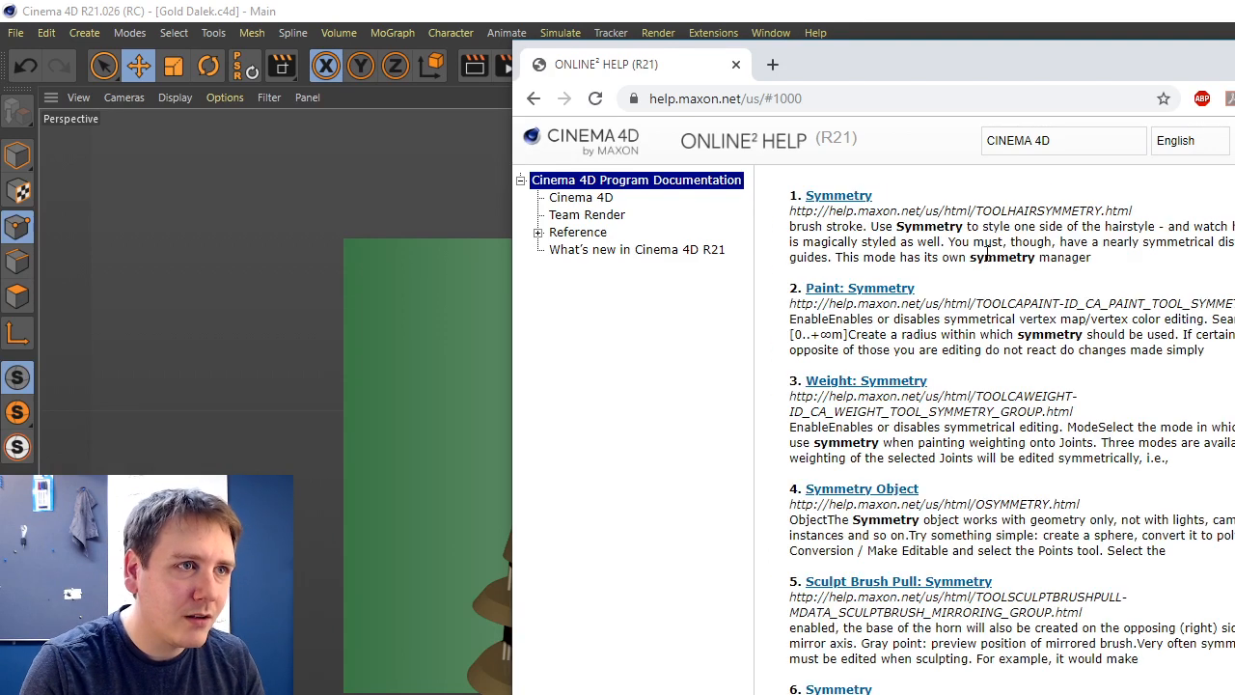
pyautogui.click(838, 197)
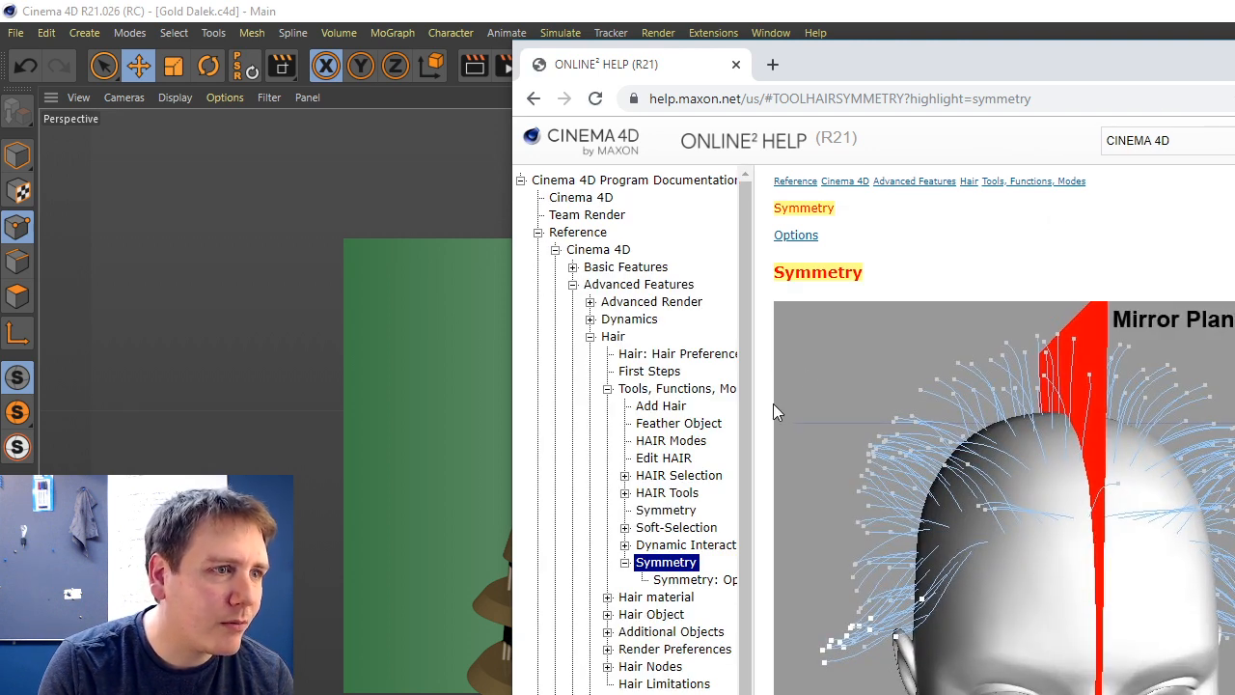
pyautogui.scroll(-1, 740, 486)
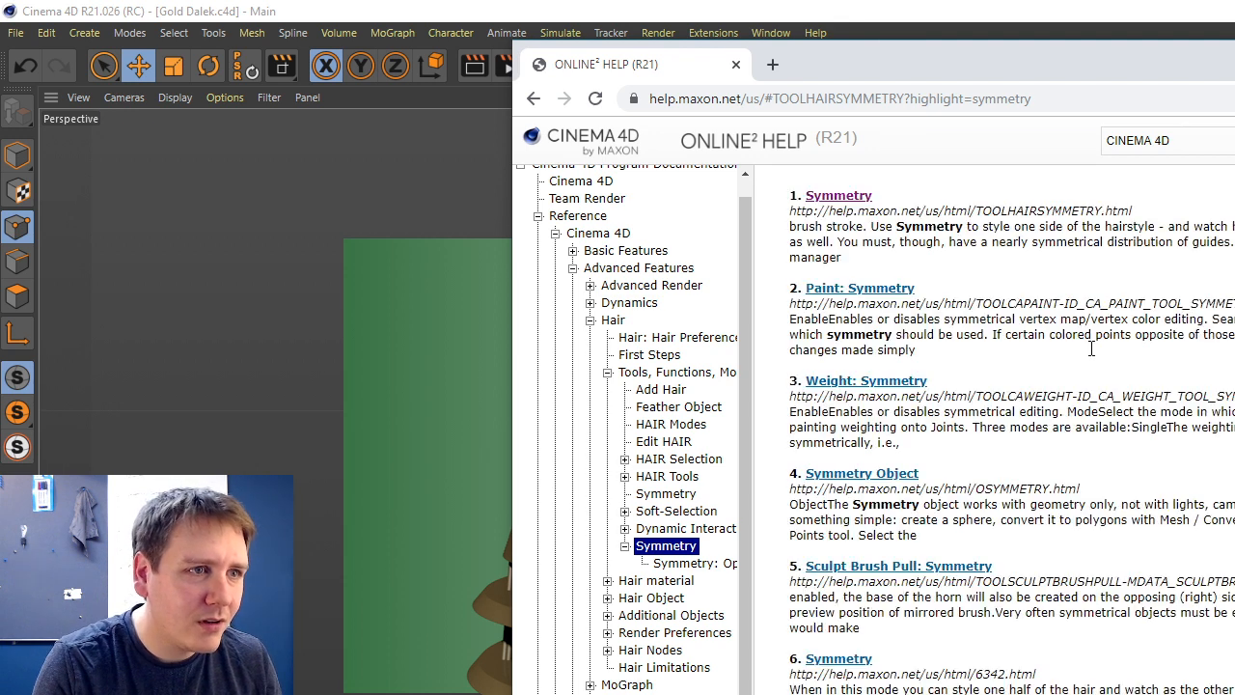
pyautogui.scroll(-1, 914, 389)
pyautogui.click(907, 377)
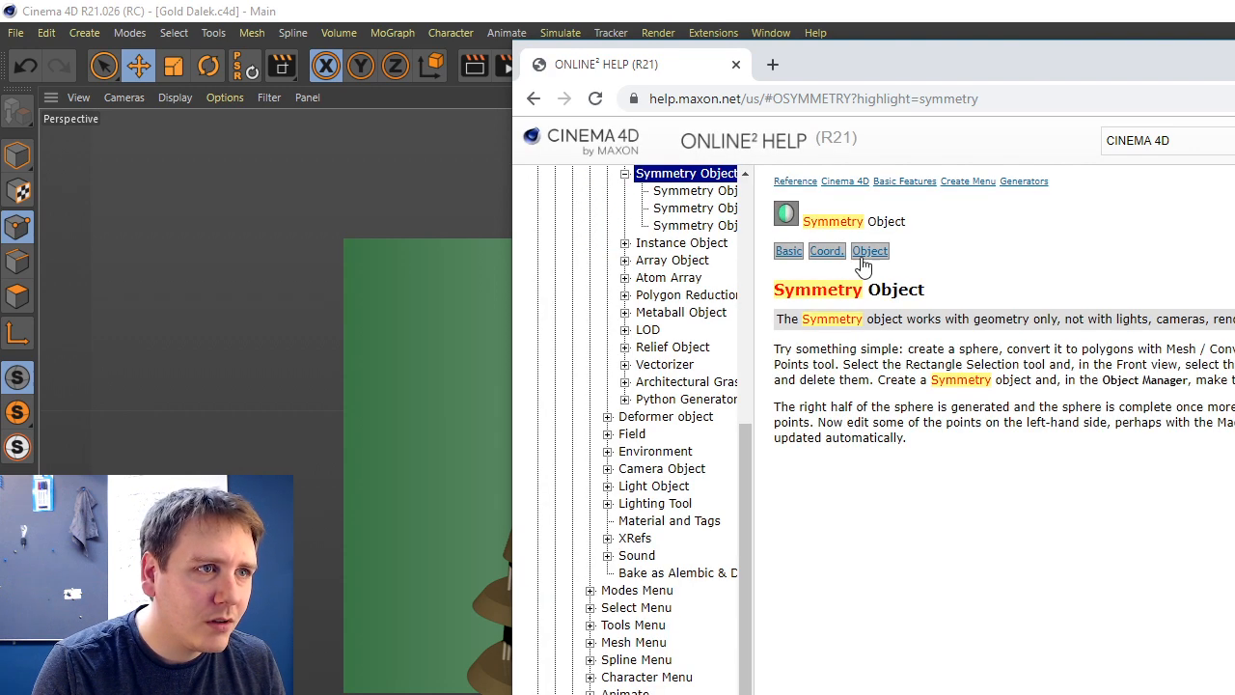
# Move the help window aside and review the Symmetry Object's basic, coordinate and object properties.
pyautogui.moveTo(929, 79); pyautogui.dragTo(1140, 114)
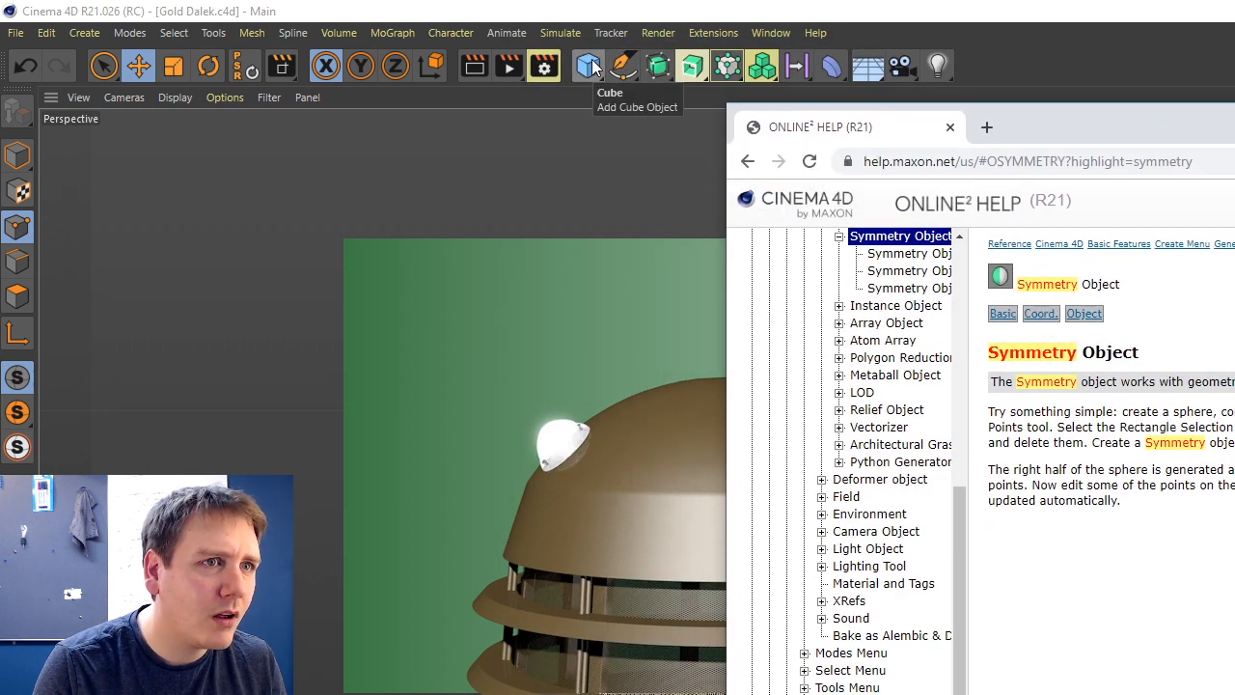
pyautogui.click(1003, 313)
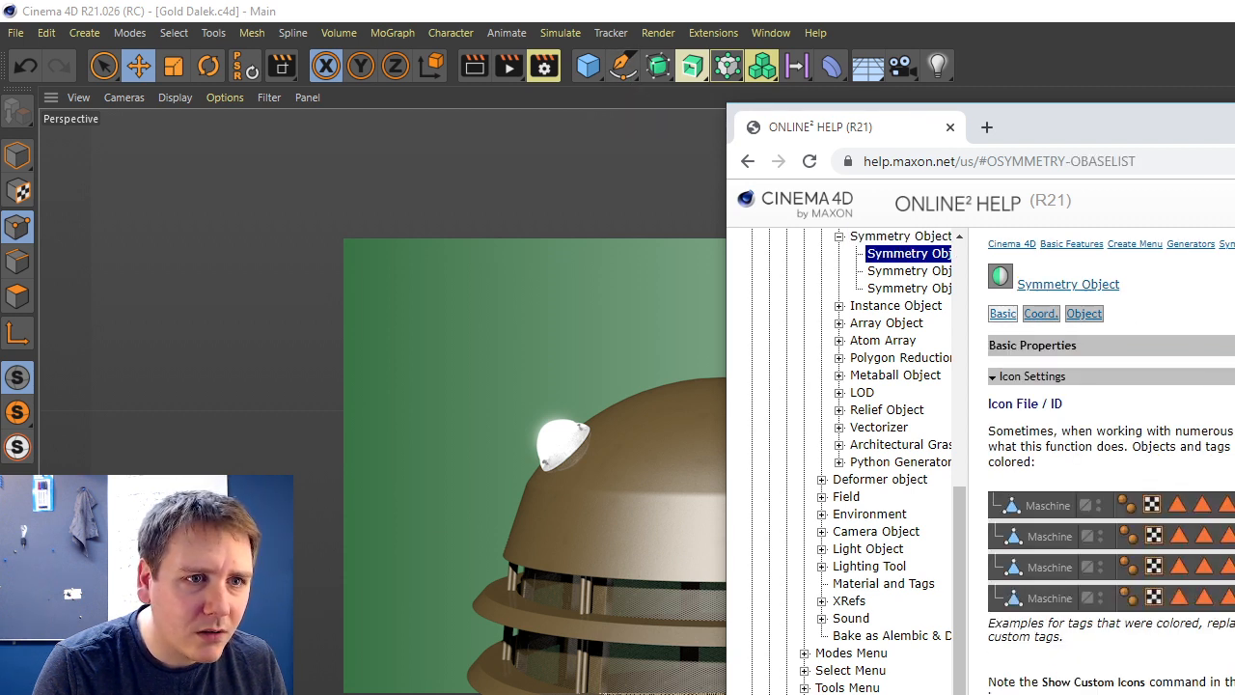
pyautogui.click(1040, 313)
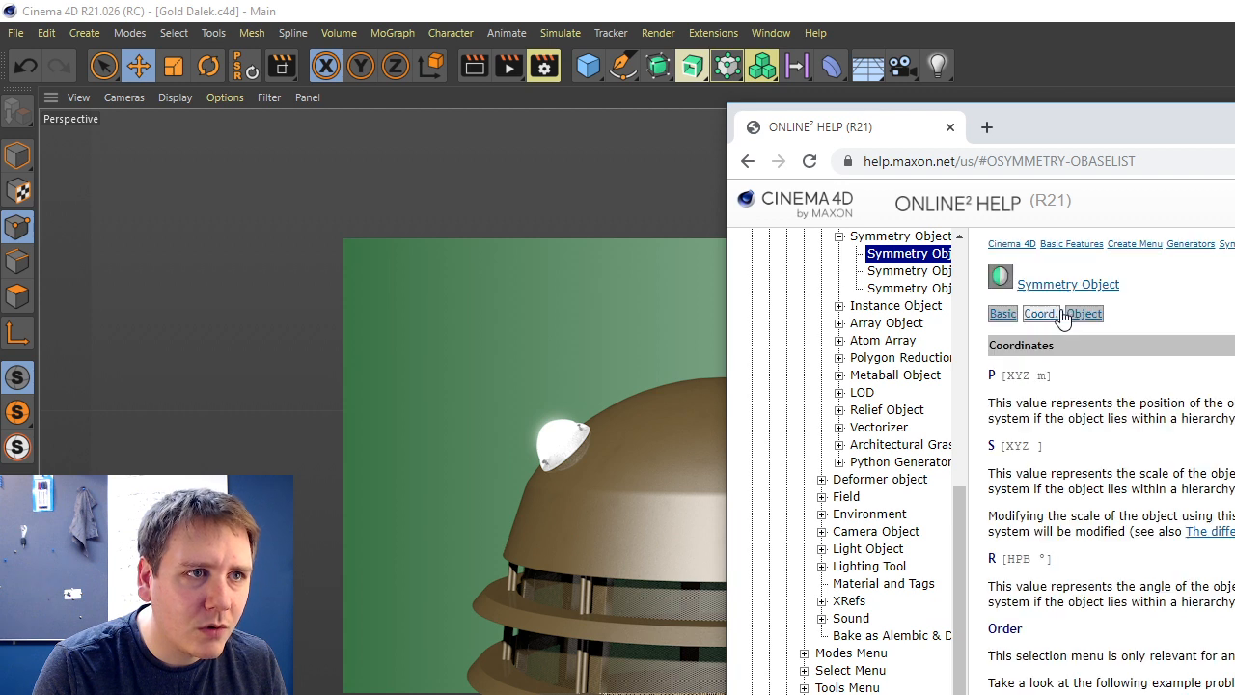
pyautogui.click(1083, 313)
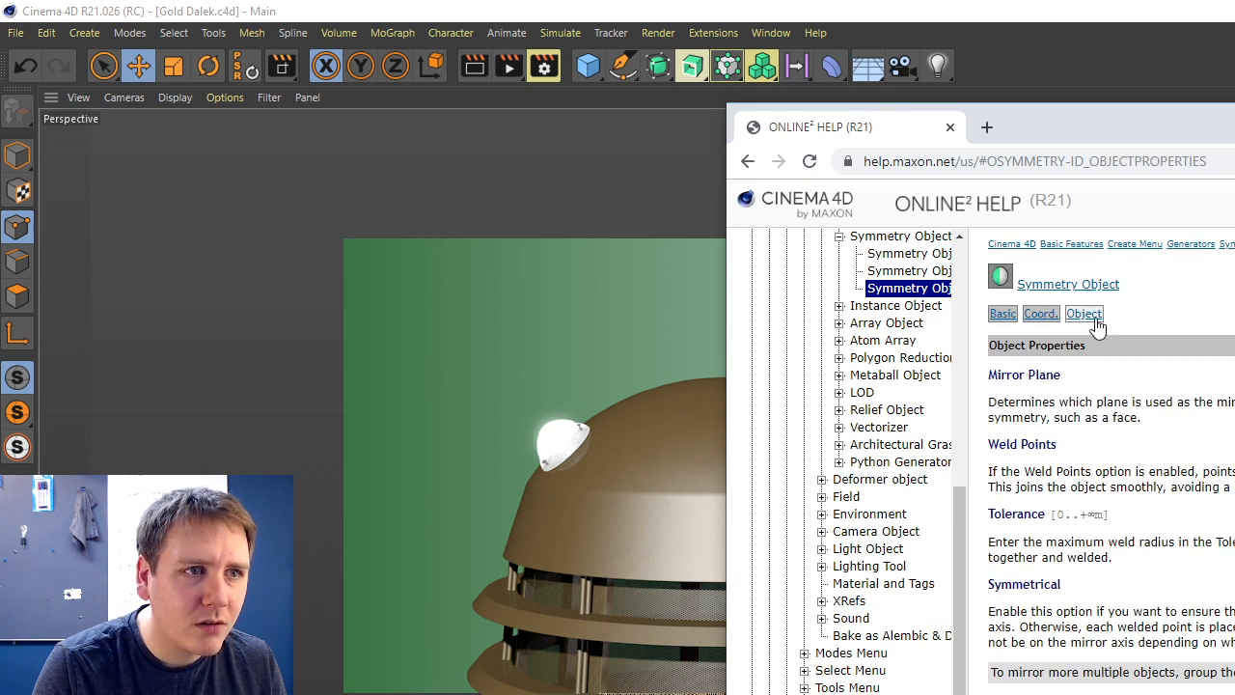
# Check the Generators page in the online help, return to Cinema 4D, add a Symmetry object, and switch to Model mode.
pyautogui.click(1198, 245)
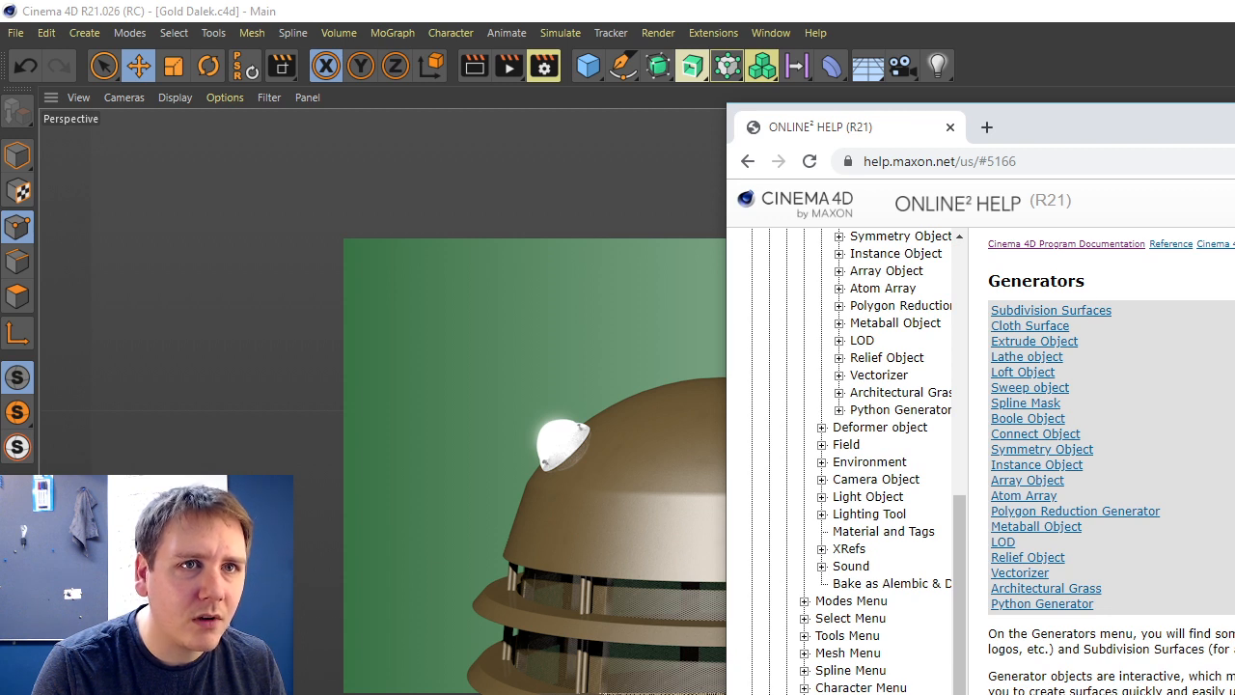
pyautogui.click(971, 46)
pyautogui.click(662, 65)
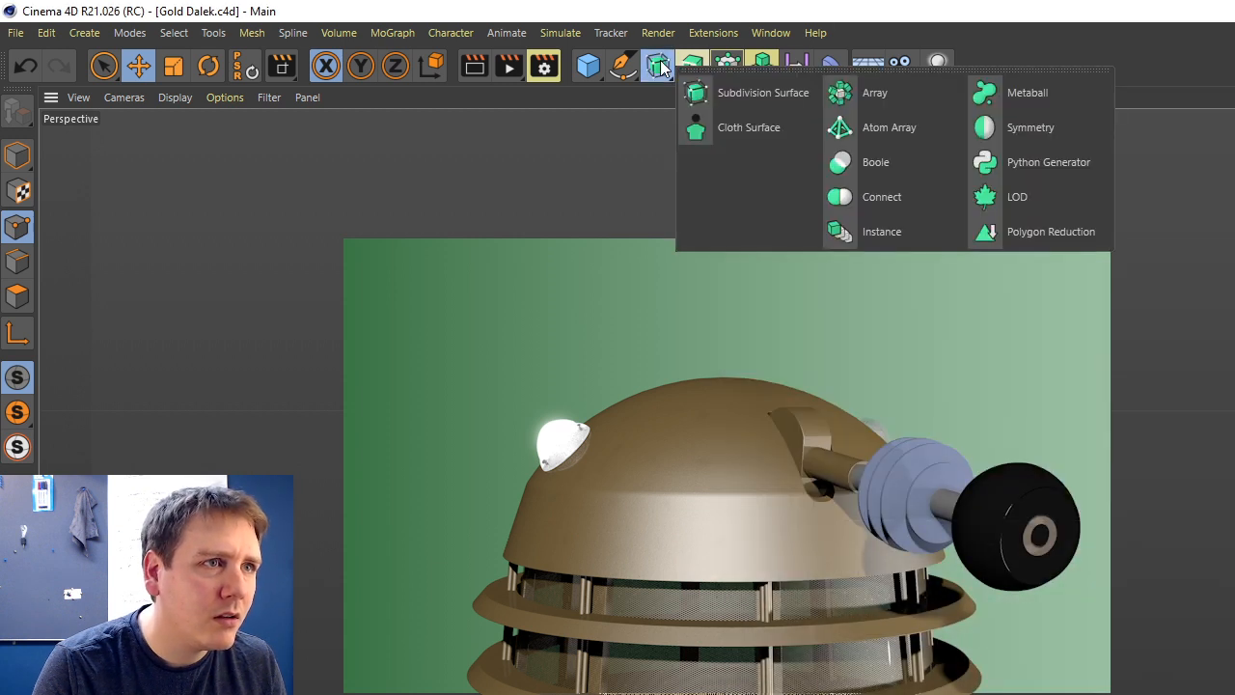
pyautogui.click(1014, 127)
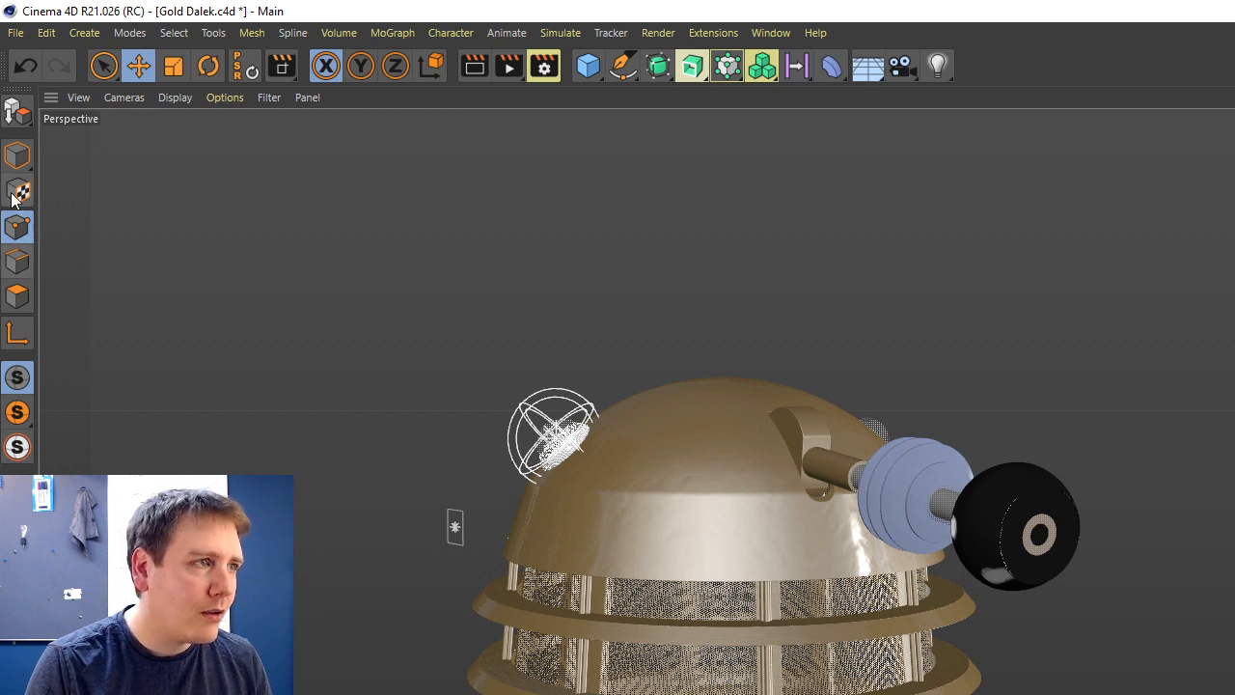
pyautogui.click(18, 155)
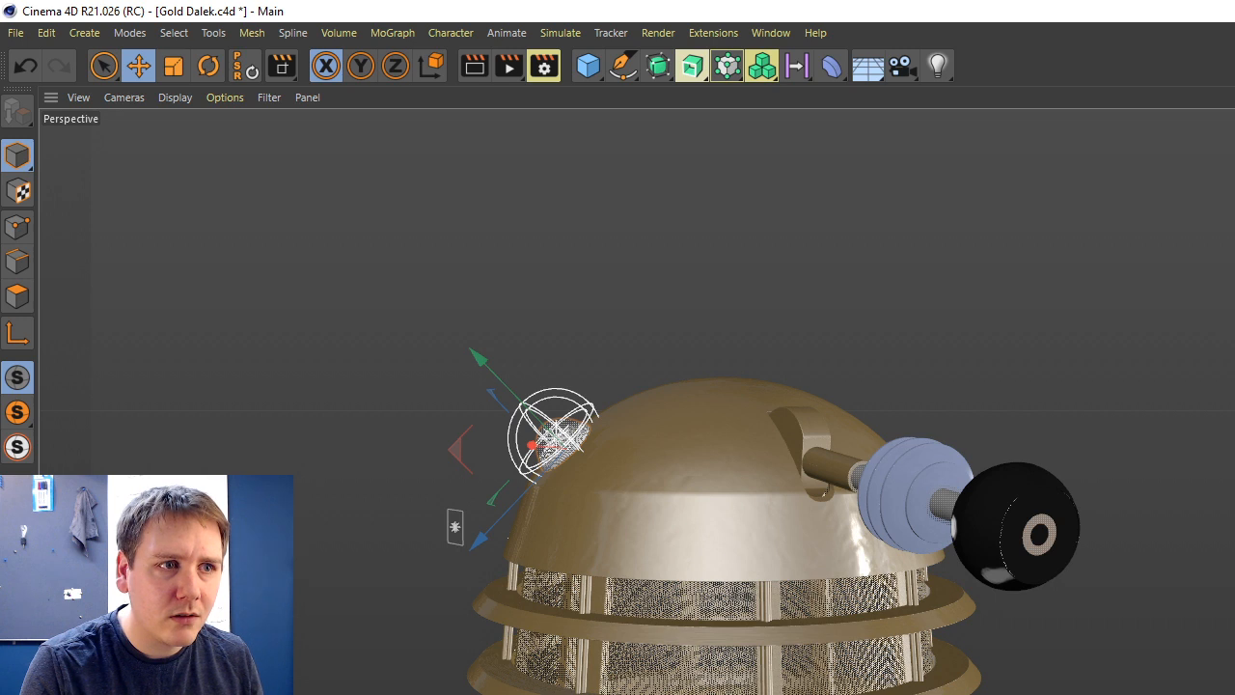
# Render a region across the front of the dome that covers both dome lights.
pyautogui.keyDown('alt'); pyautogui.moveTo(771, 449); pyautogui.dragTo(656, 449); pyautogui.keyUp('alt')
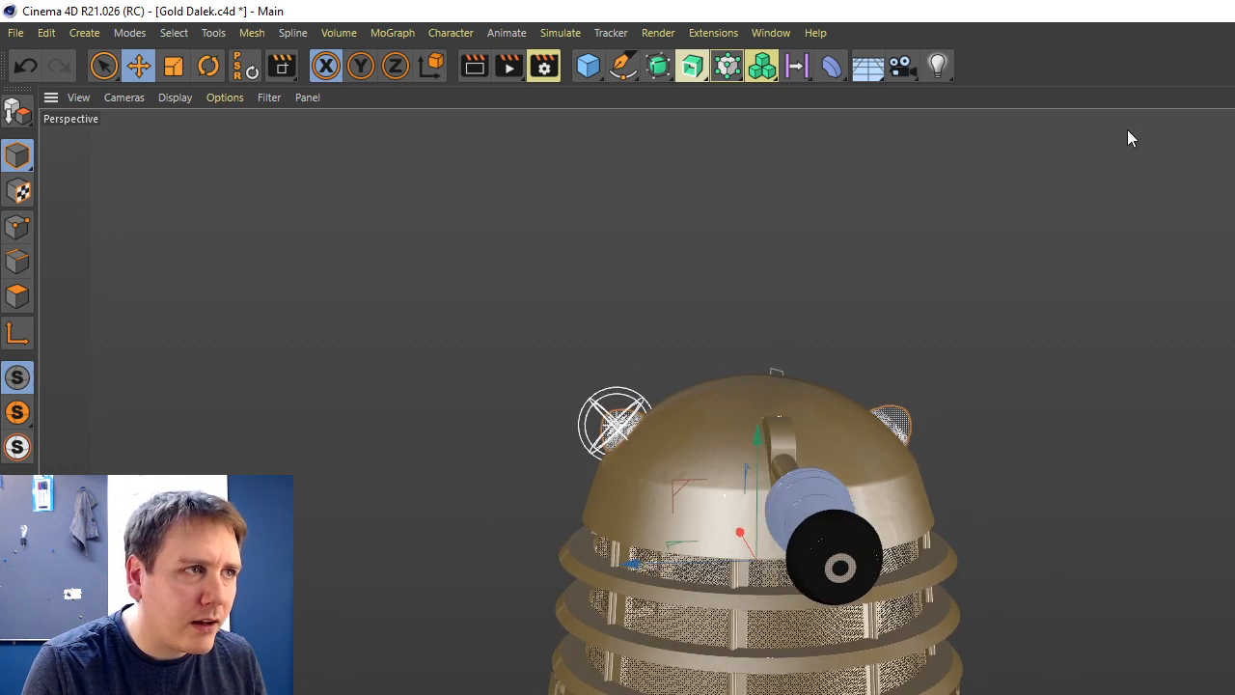
pyautogui.click(509, 67)
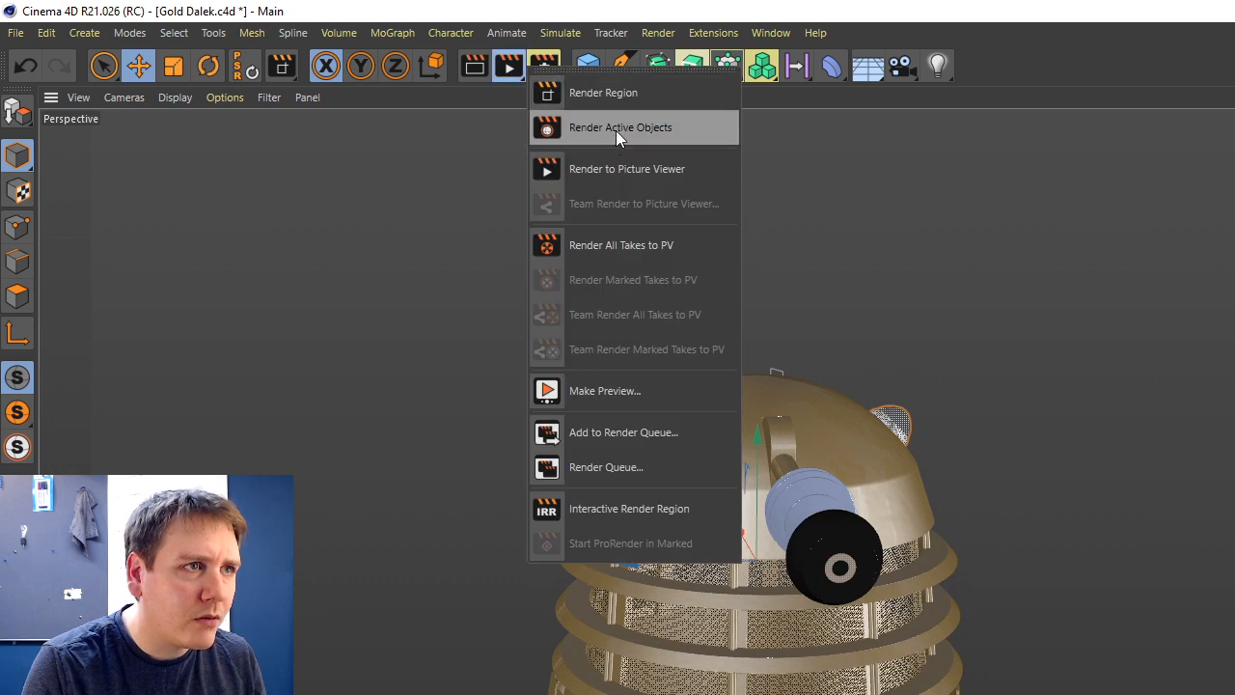
pyautogui.click(624, 102)
pyautogui.moveTo(481, 289); pyautogui.dragTo(1061, 562)
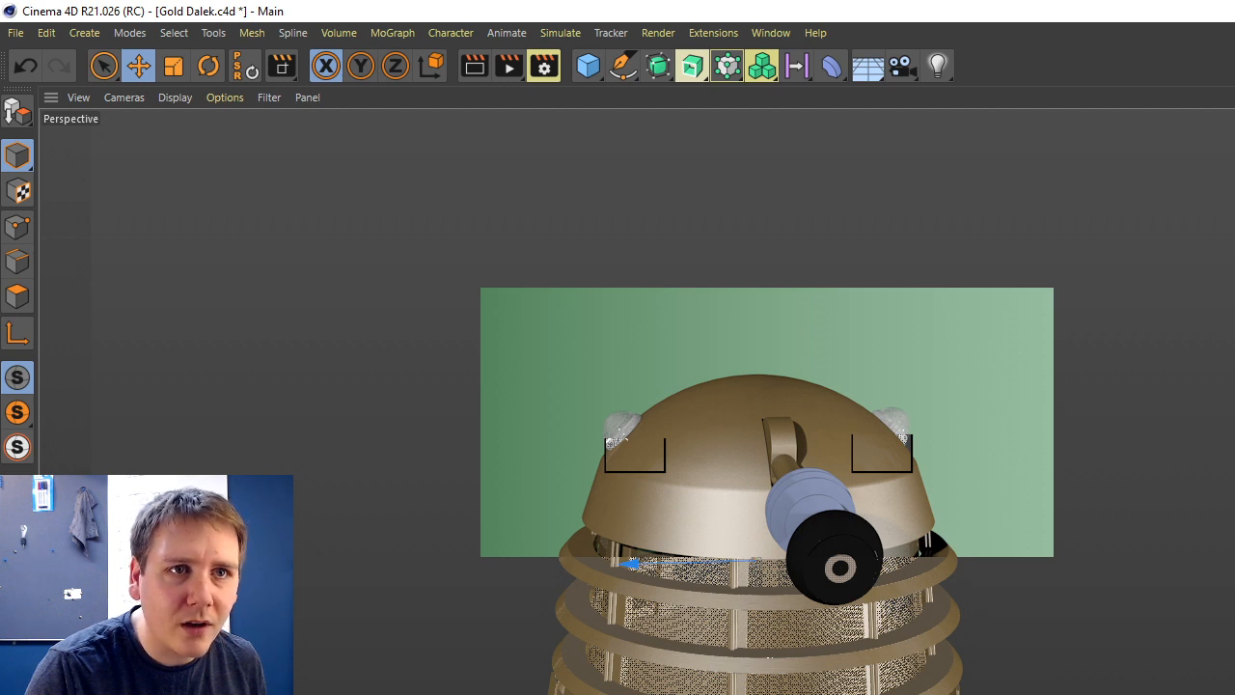
# Clear the region preview and render a tighter region around the dome and its two lights.
pyautogui.hotkey('alt', 'r')
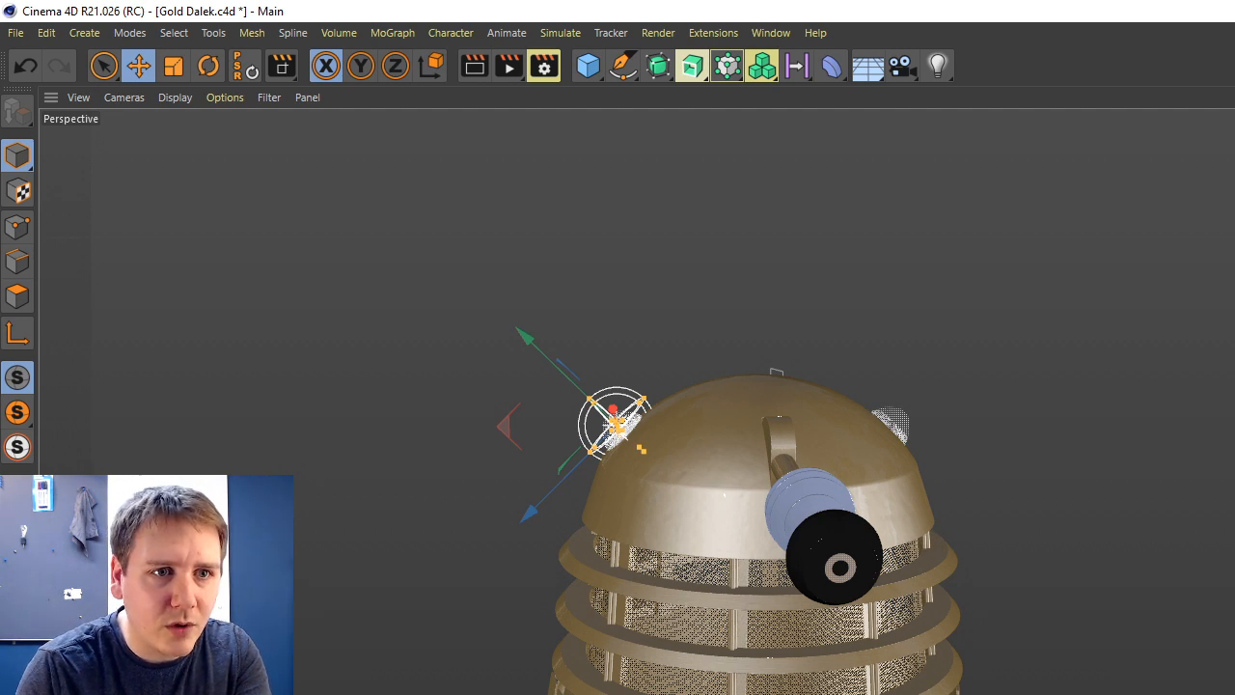
pyautogui.moveTo(508, 64); pyautogui.dragTo(574, 95)
pyautogui.moveTo(500, 316); pyautogui.dragTo(981, 552)
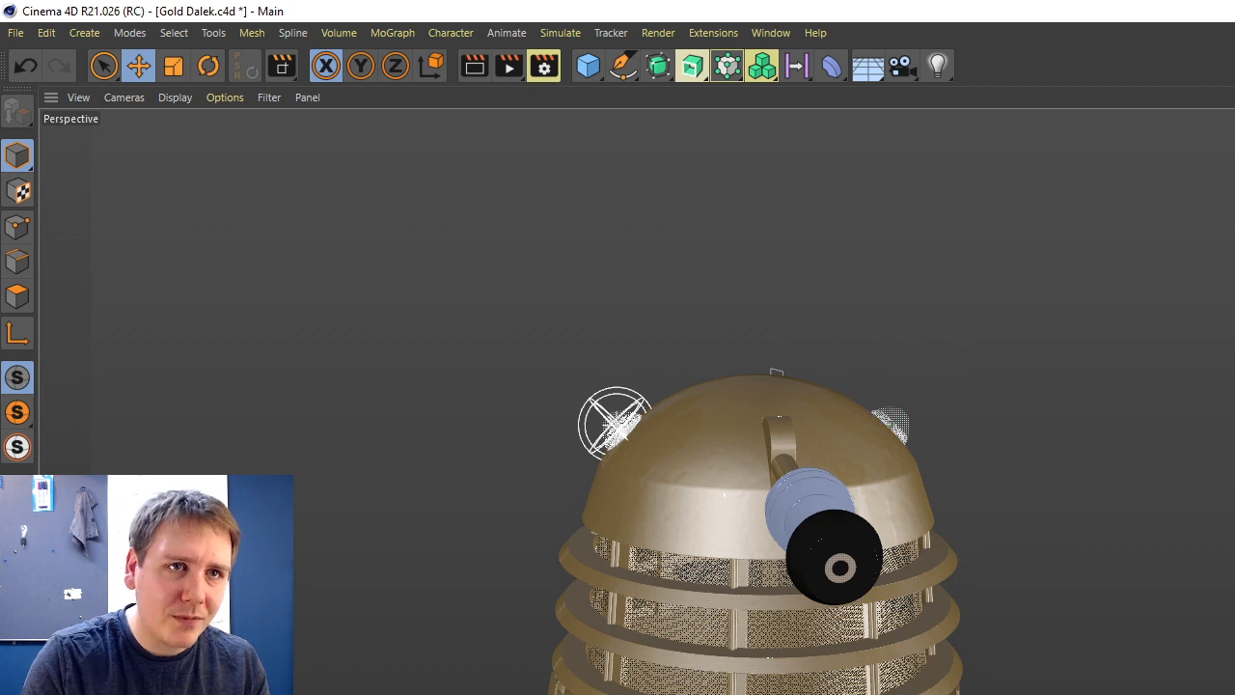
# Select the dome light and undo the last two changes made to it.
pyautogui.click(614, 422)
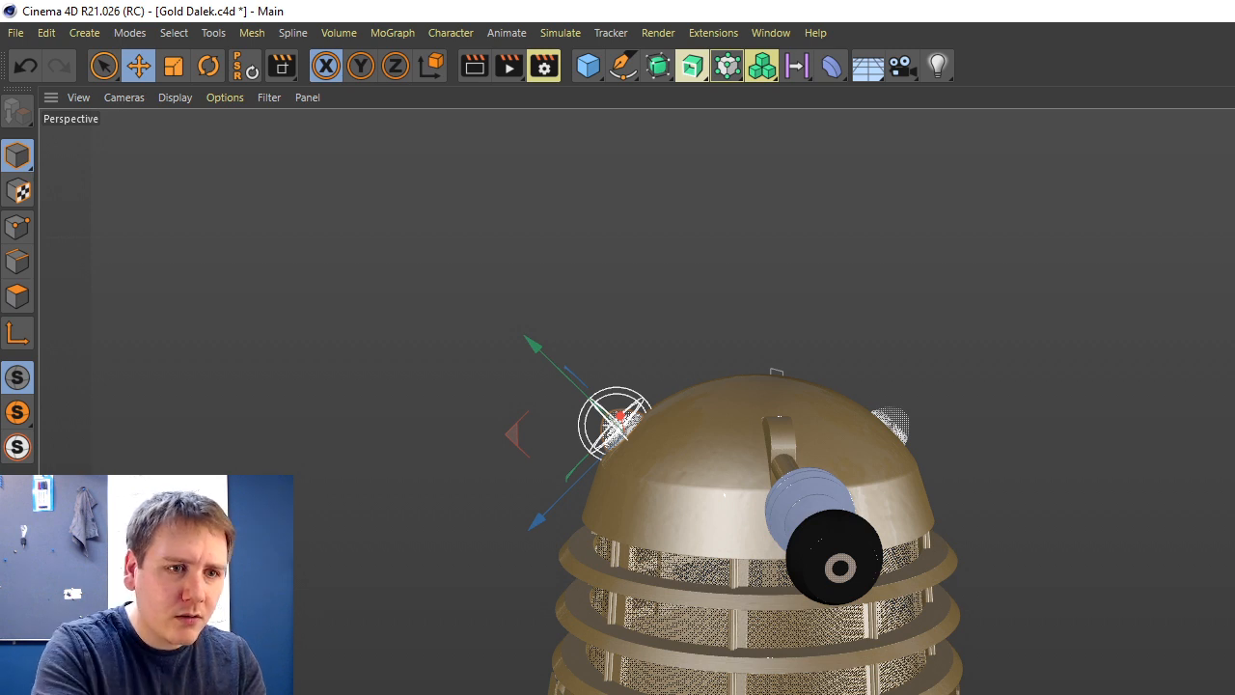
pyautogui.hotkey('ctrl', 'z')
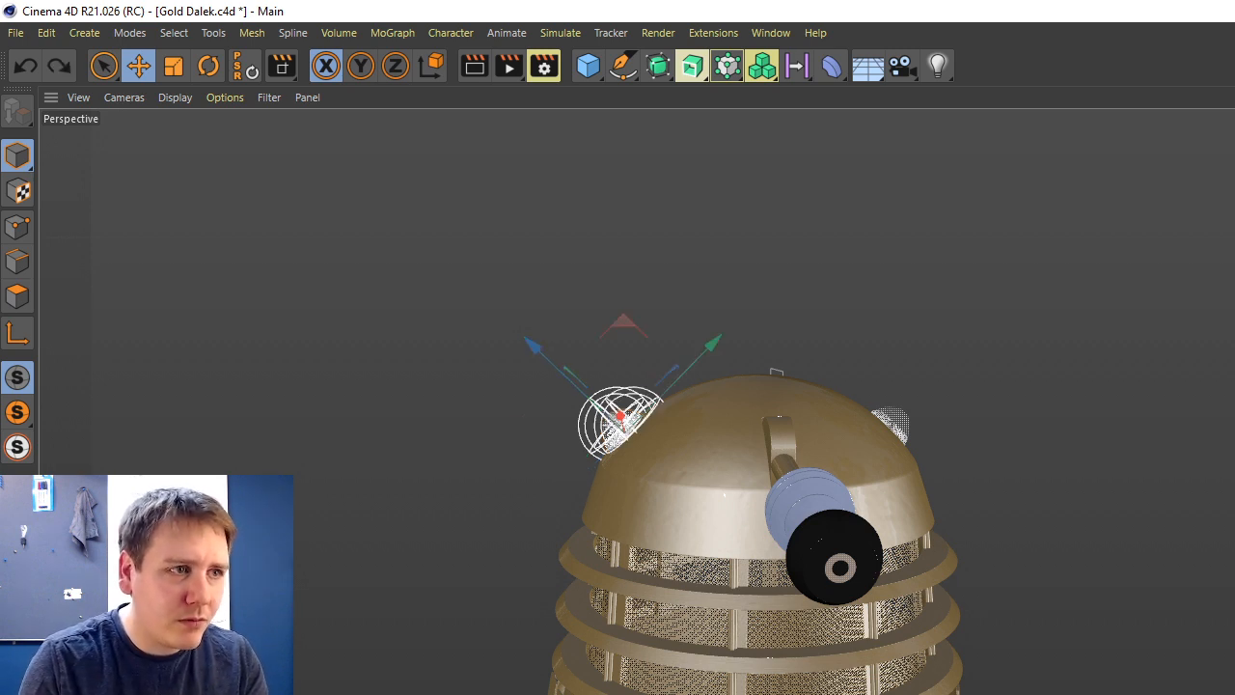
pyautogui.hotkey('ctrl', 'z')
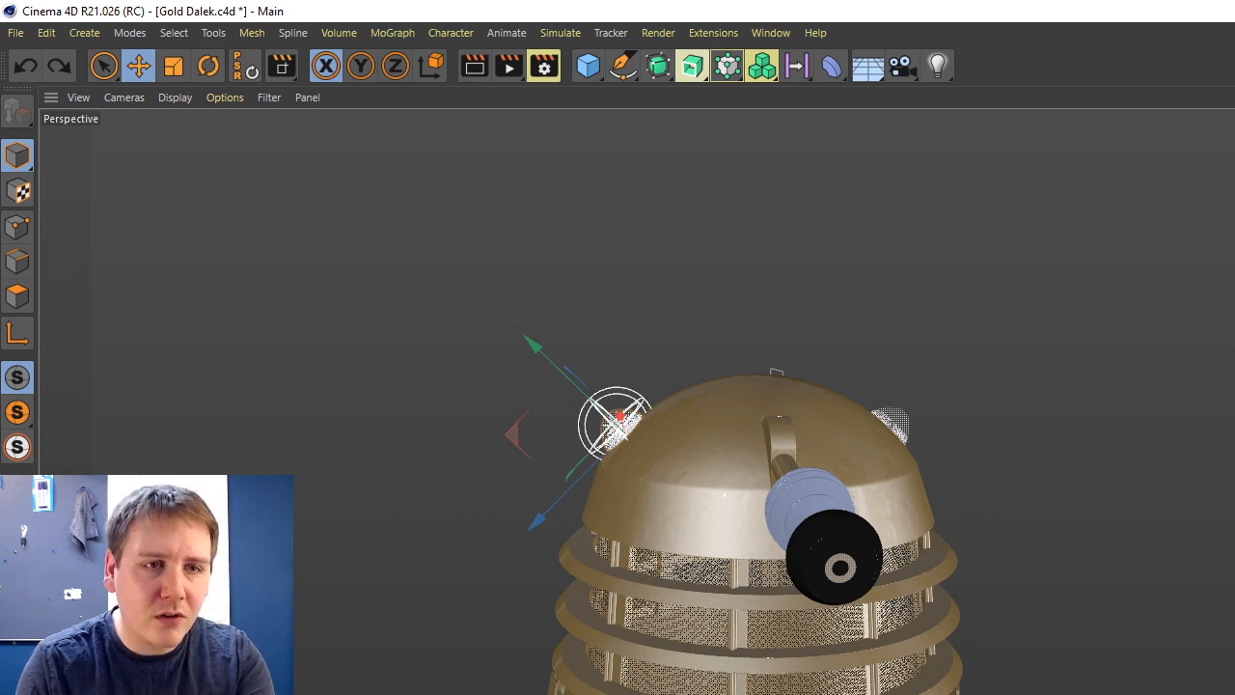
# Select the Symmetry object and the dome light's parts in turn, stepping back and forth through the history to compare their axes.
pyautogui.click(745, 482)
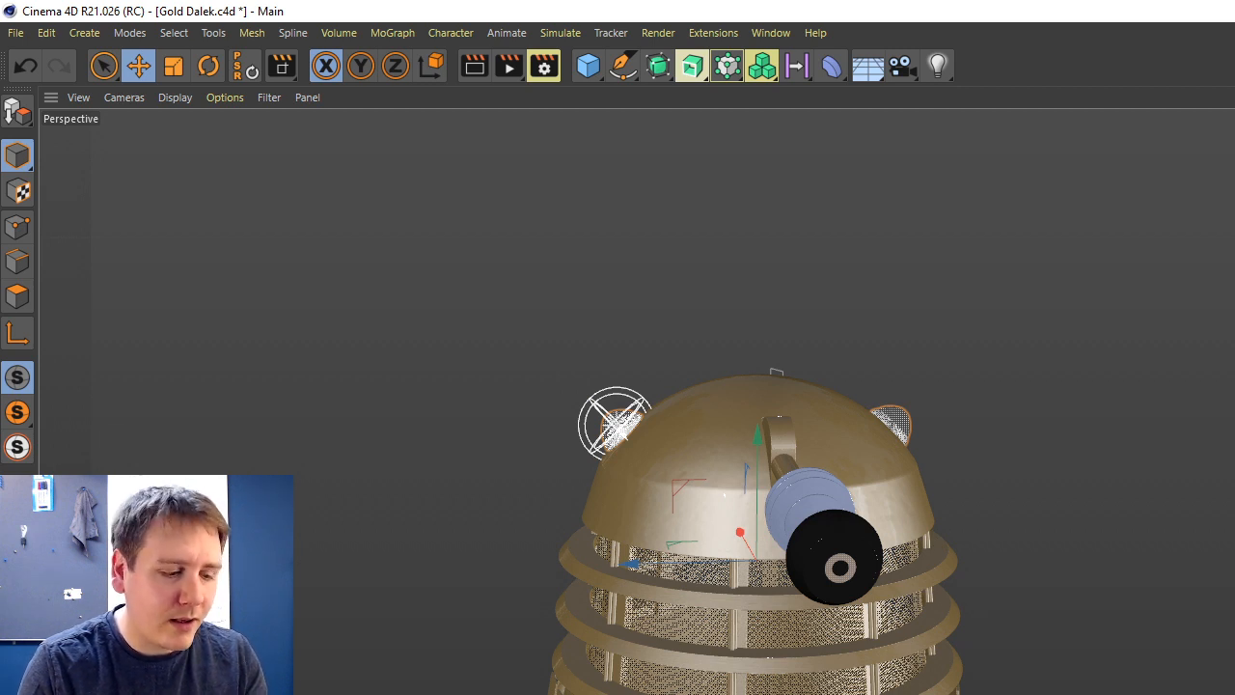
pyautogui.click(616, 423)
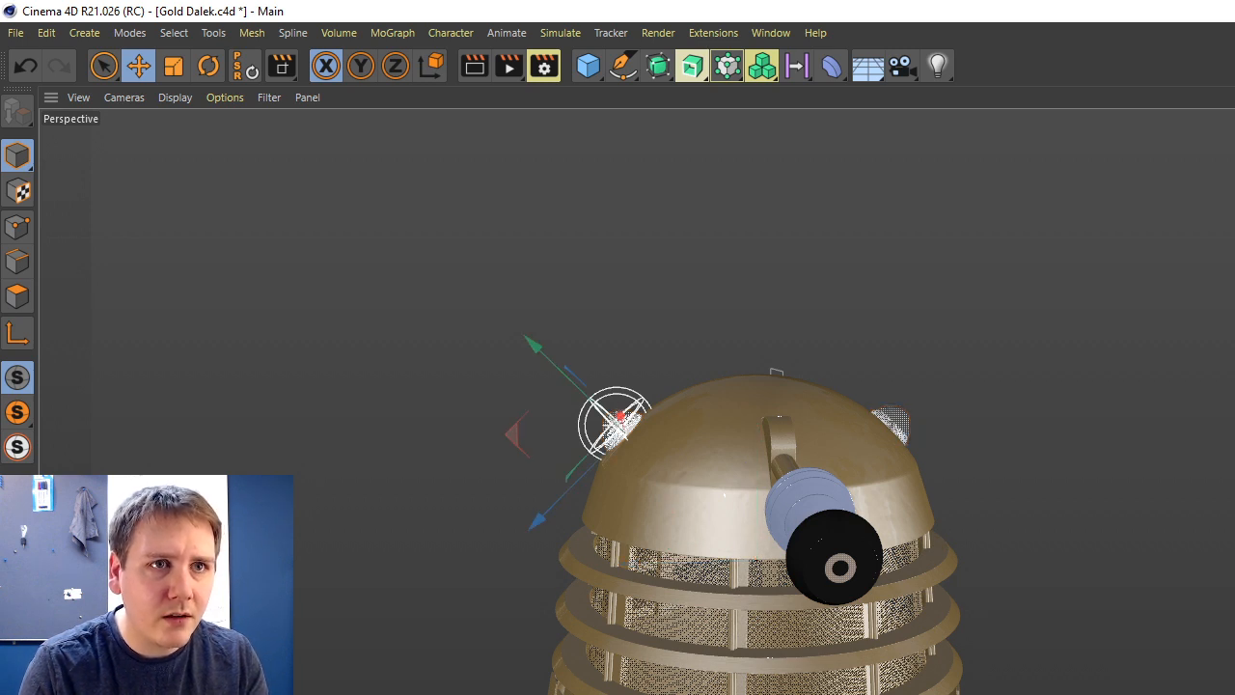
pyautogui.moveTo(617, 422); pyautogui.dragTo(610, 416)
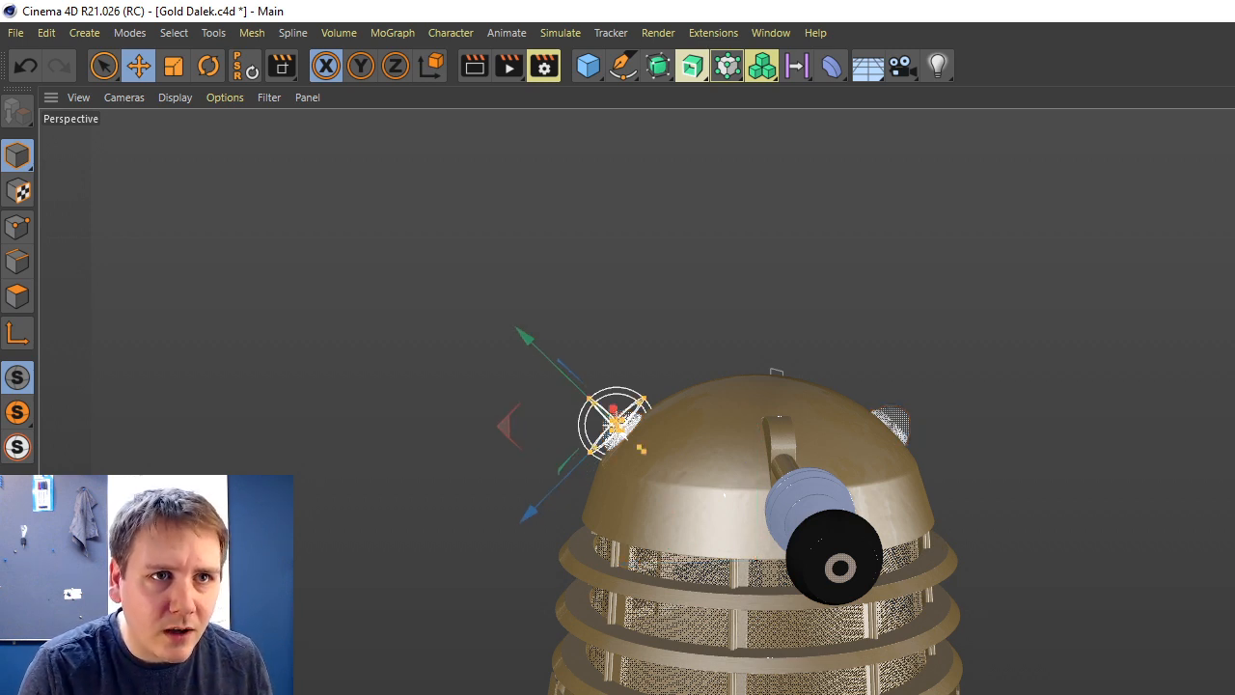
pyautogui.hotkey('ctrl', 'z')
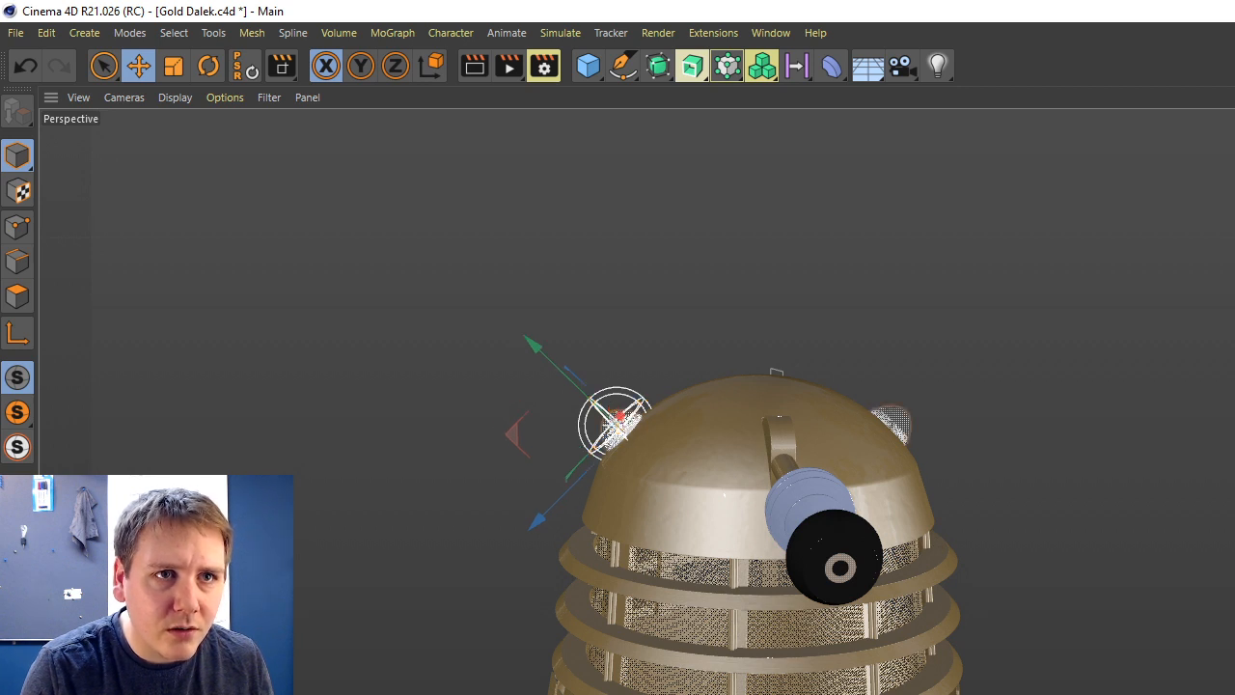
pyautogui.hotkey('ctrl', 'y')
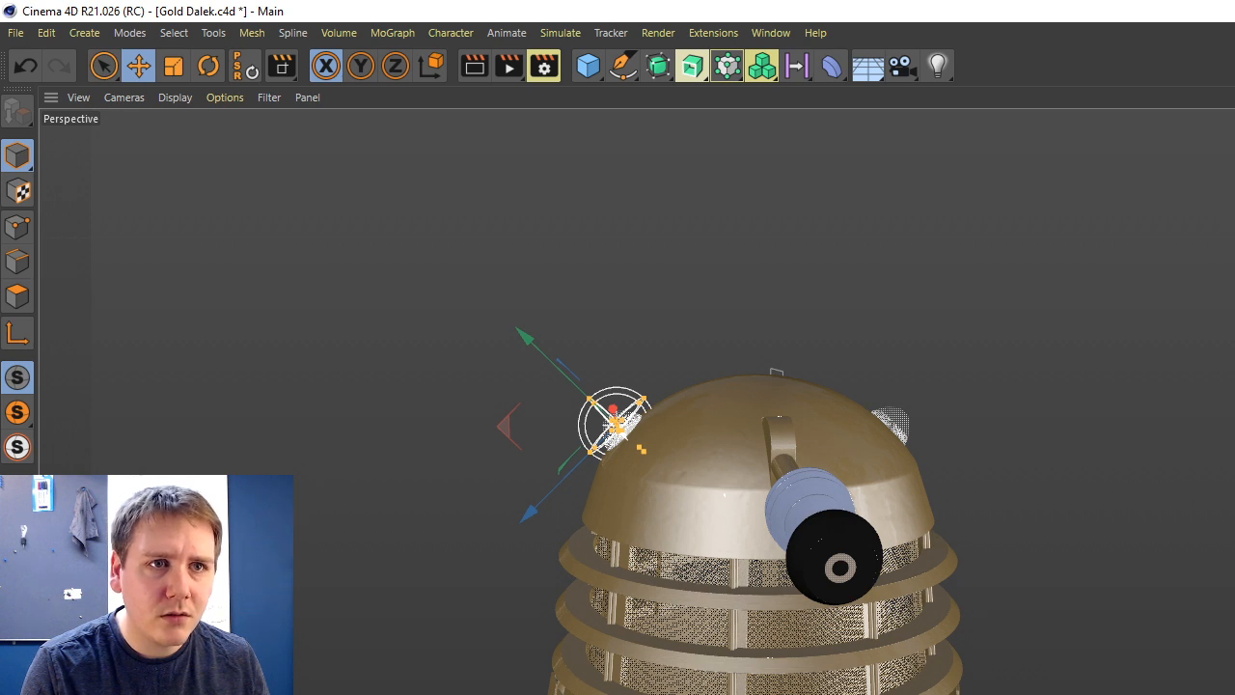
pyautogui.hotkey('ctrl', 'z')
pyautogui.hotkey('ctrl', 'y')
pyautogui.hotkey('ctrl', 'z')
pyautogui.hotkey('ctrl', 'y')
pyautogui.hotkey('ctrl', 'z')
pyautogui.hotkey('ctrl', 'y')
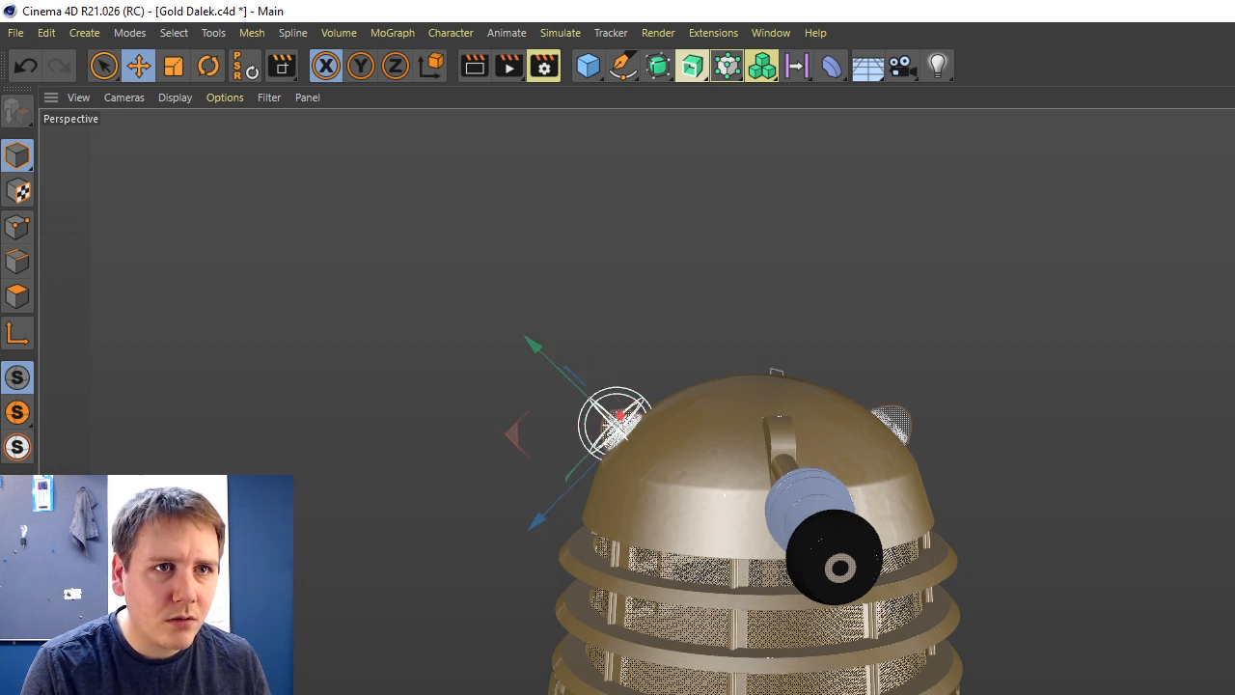
pyautogui.hotkey('ctrl', 'z')
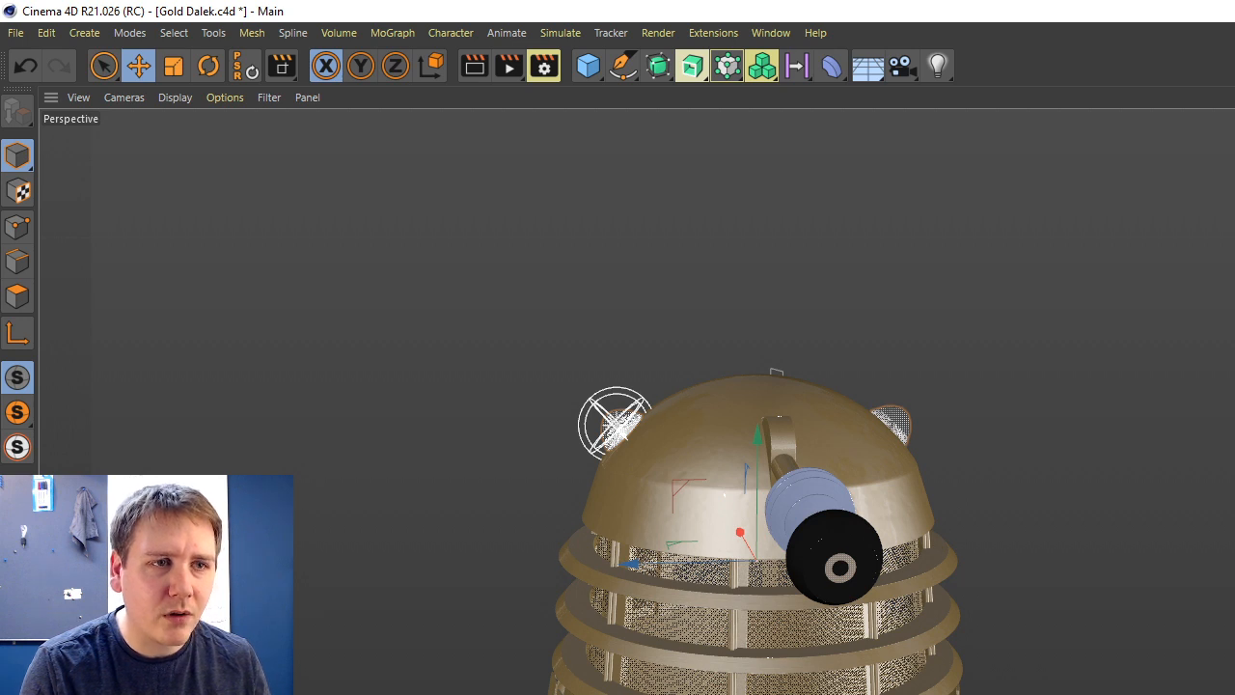
pyautogui.hotkey('ctrl', 'z')
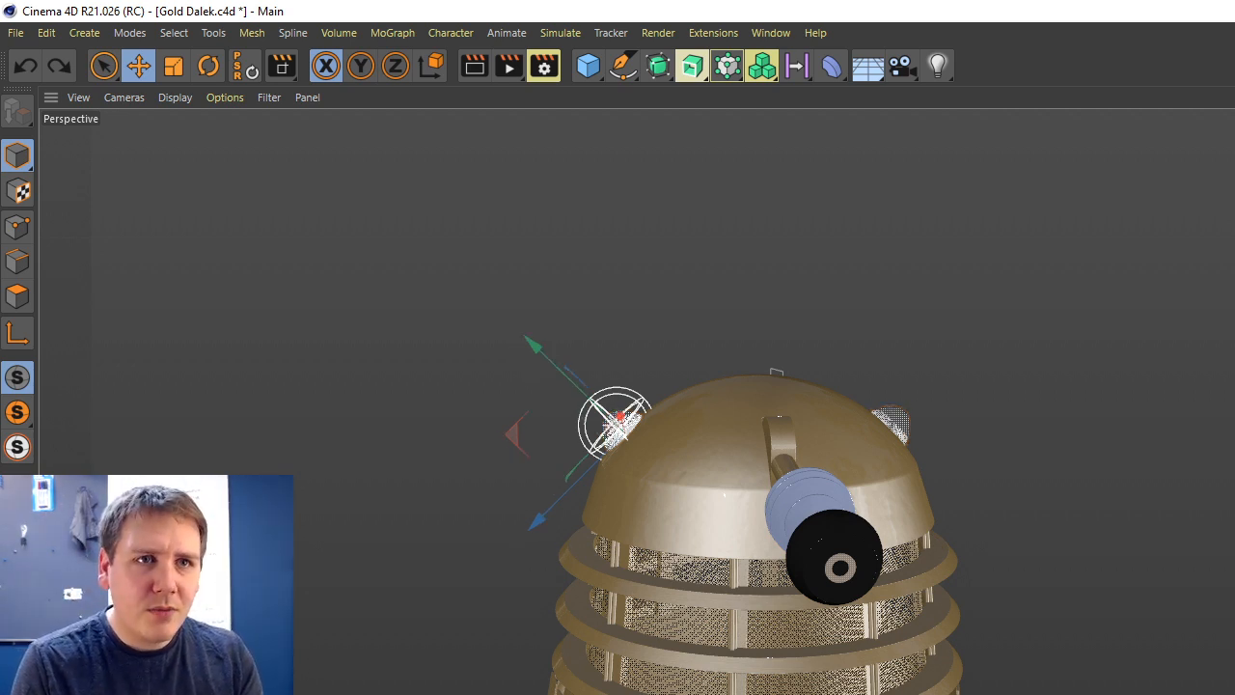
pyautogui.hotkey('ctrl', 'y')
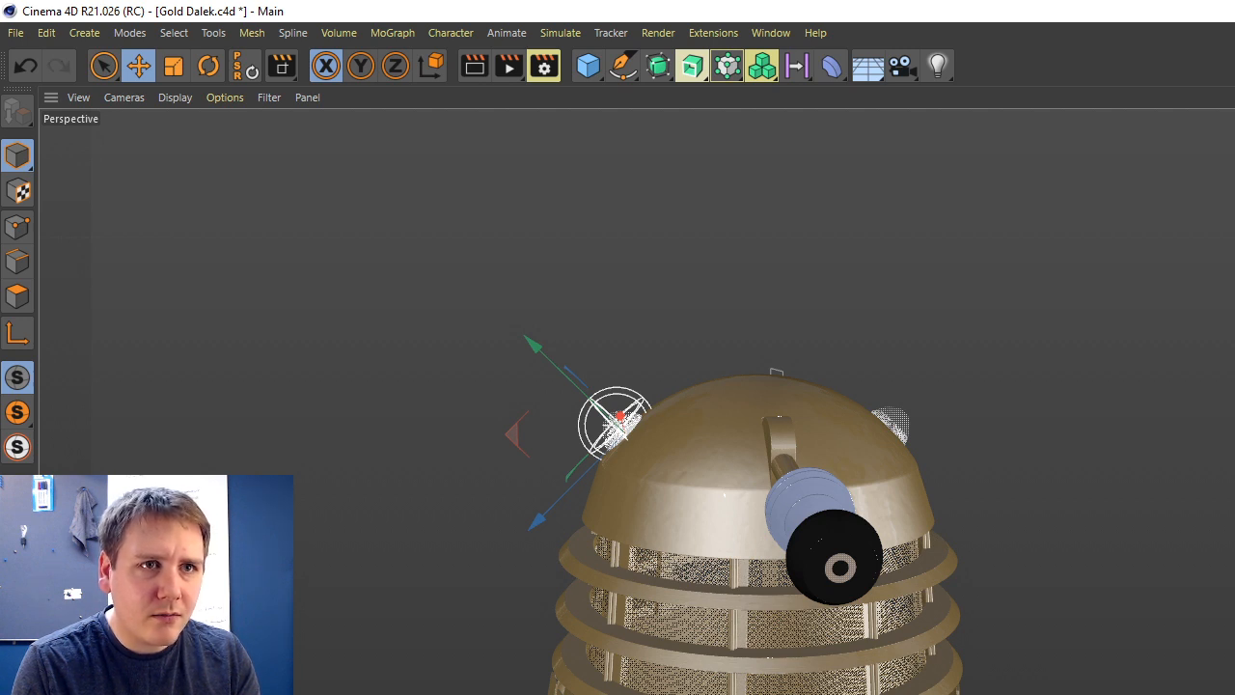
pyautogui.hotkey('ctrl', 'z')
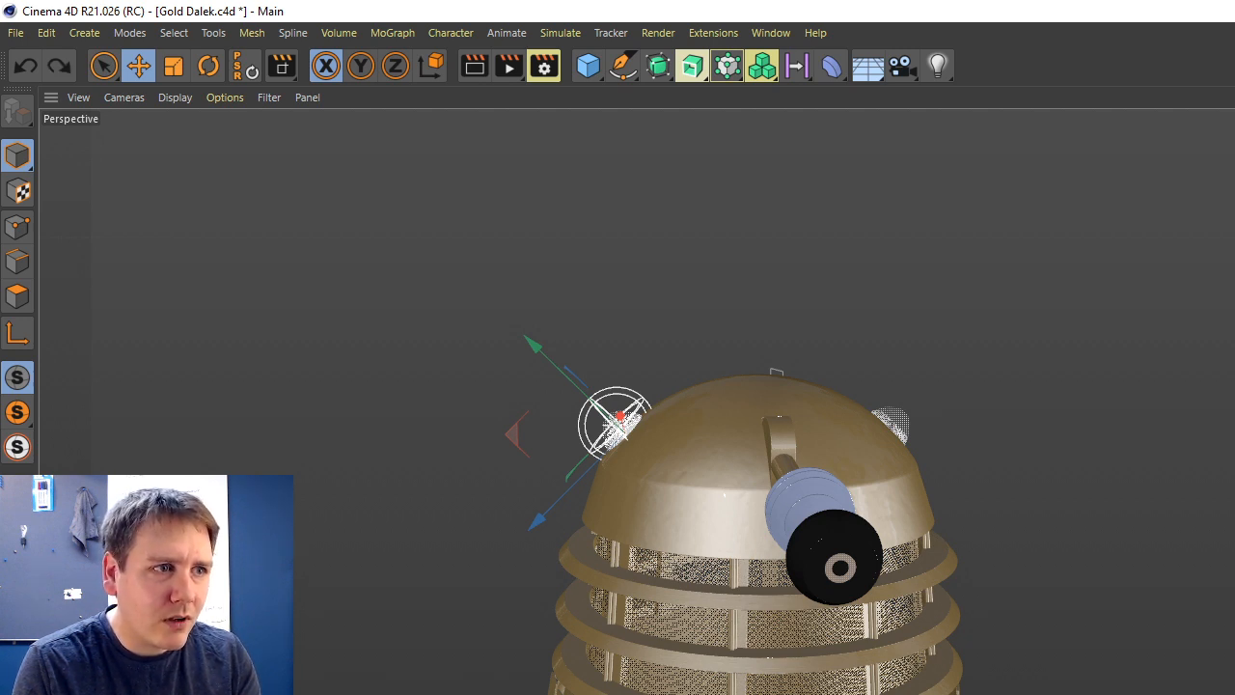
# Step back and forth through the edit history, ending on the undo of the latest dome light change.
pyautogui.hotkey('ctrl', 'y')
pyautogui.hotkey('ctrl', 'z')
pyautogui.hotkey('ctrl', 'y')
pyautogui.hotkey('ctrl', 'z')
pyautogui.hotkey('ctrl', 'z')
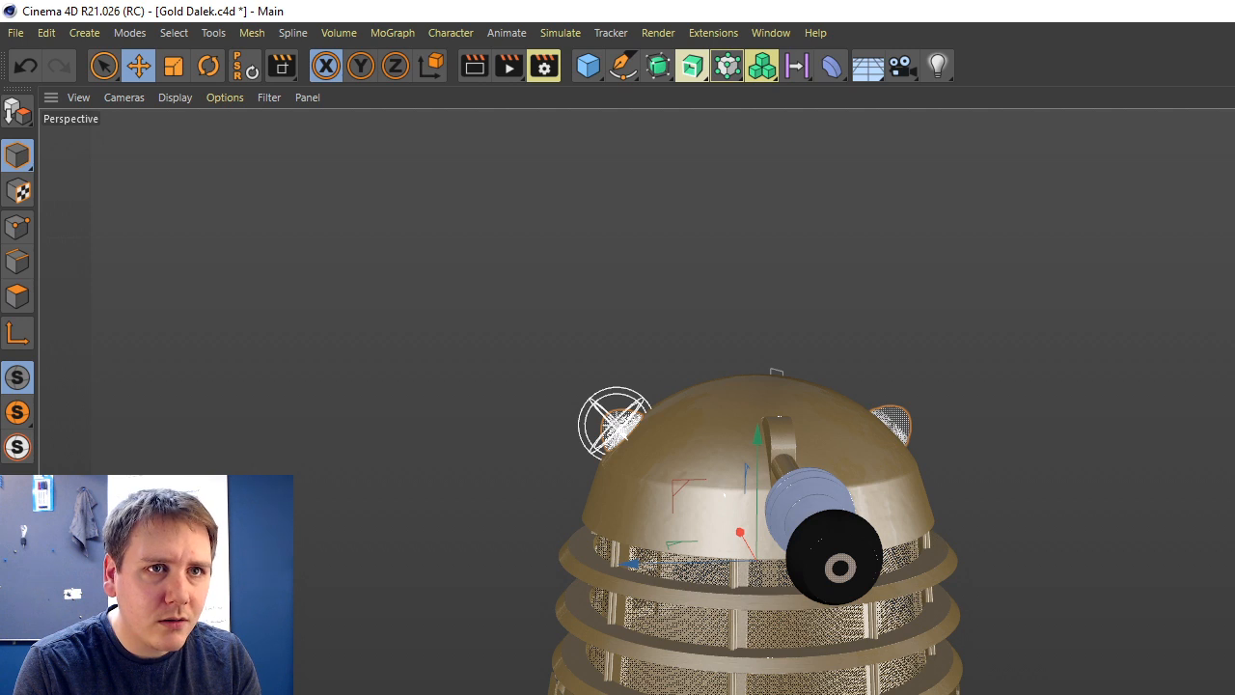
# Examine both dome lights from several angles and clear the selection.
pyautogui.keyDown('alt'); pyautogui.moveTo(776, 372); pyautogui.dragTo(1057, 401); pyautogui.keyUp('alt')
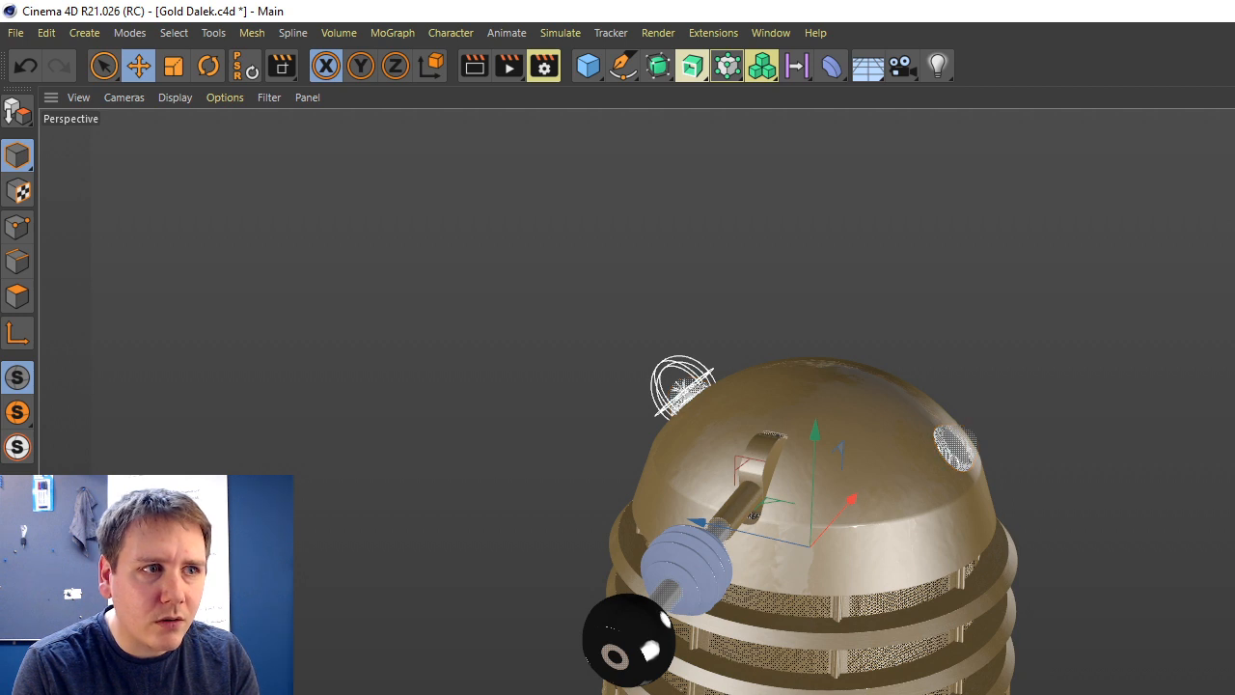
pyautogui.keyDown('alt'); pyautogui.moveTo(868, 406); pyautogui.dragTo(714, 403); pyautogui.keyUp('alt')
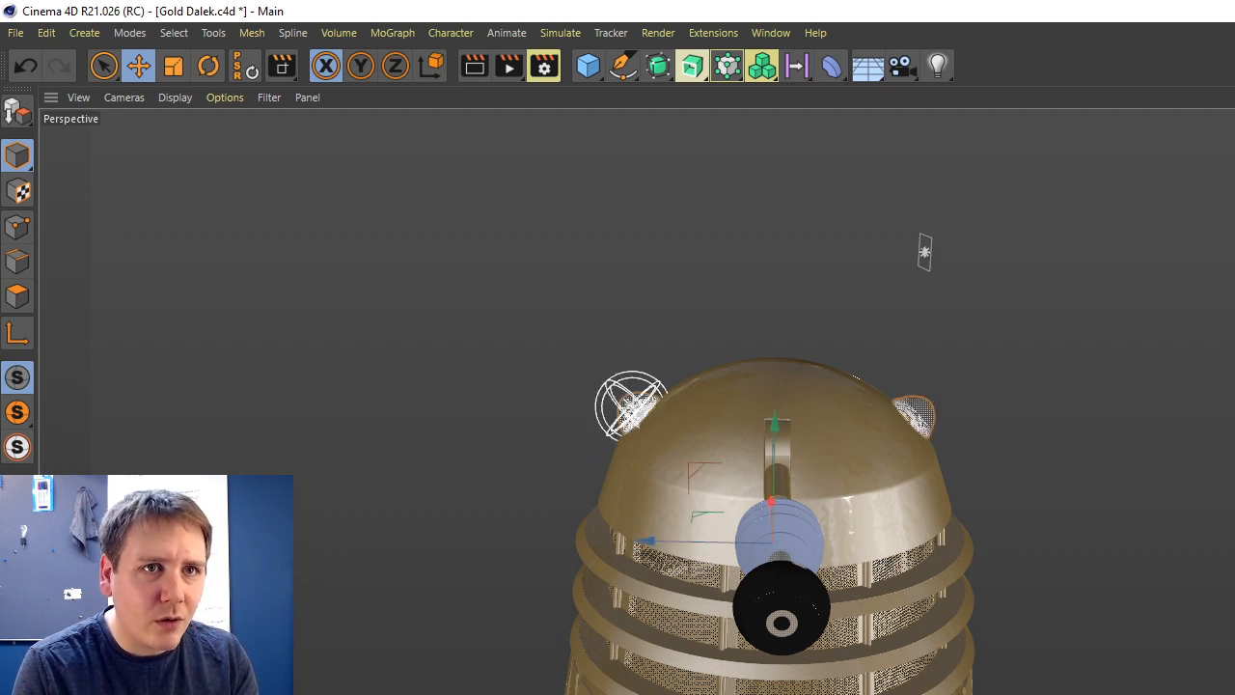
pyautogui.keyDown('alt'); pyautogui.moveTo(694, 449); pyautogui.dragTo(591, 436); pyautogui.keyUp('alt')
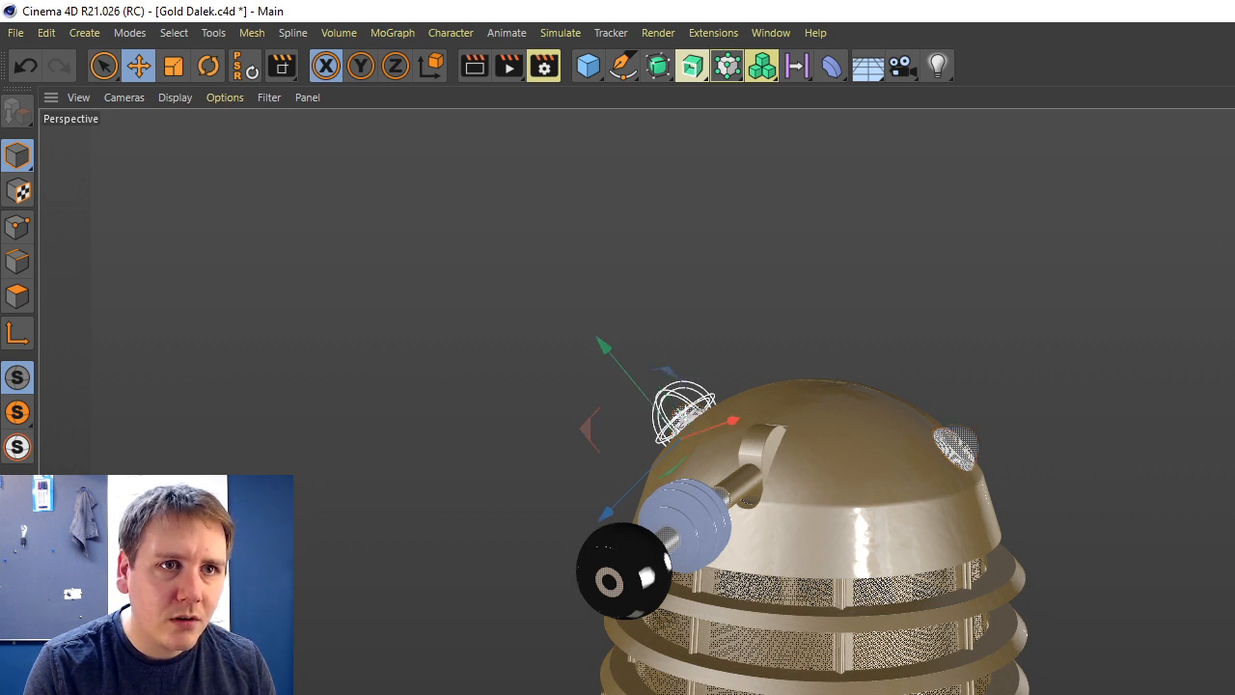
pyautogui.keyDown('alt'); pyautogui.moveTo(694, 449); pyautogui.dragTo(617, 450); pyautogui.keyUp('alt')
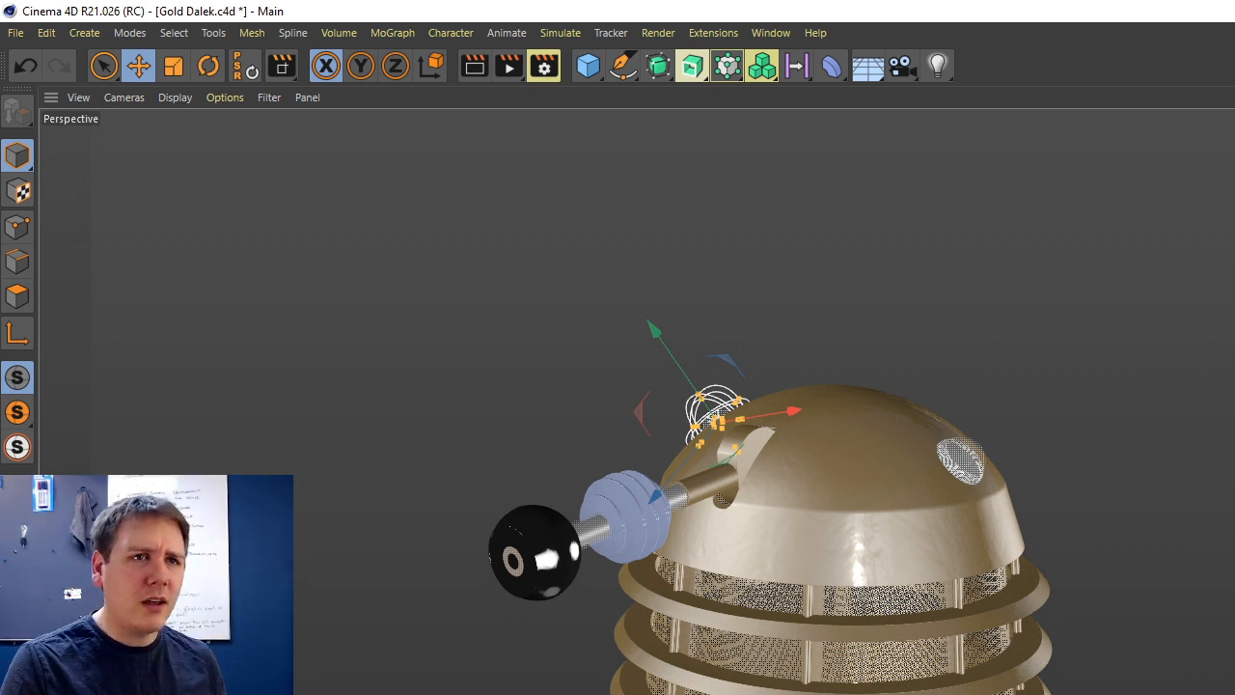
pyautogui.keyDown('alt'); pyautogui.moveTo(675, 434); pyautogui.dragTo(424, 424); pyautogui.keyUp('alt')
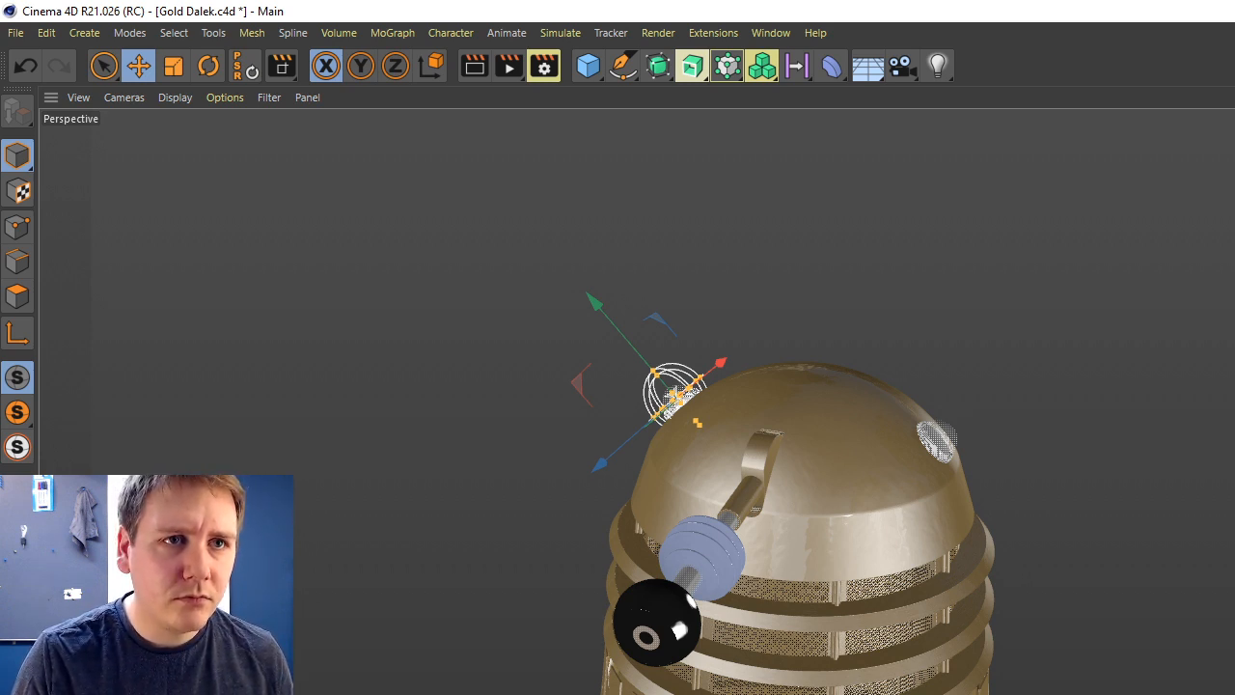
pyautogui.hotkey('ctrl', 'shift', 'a')
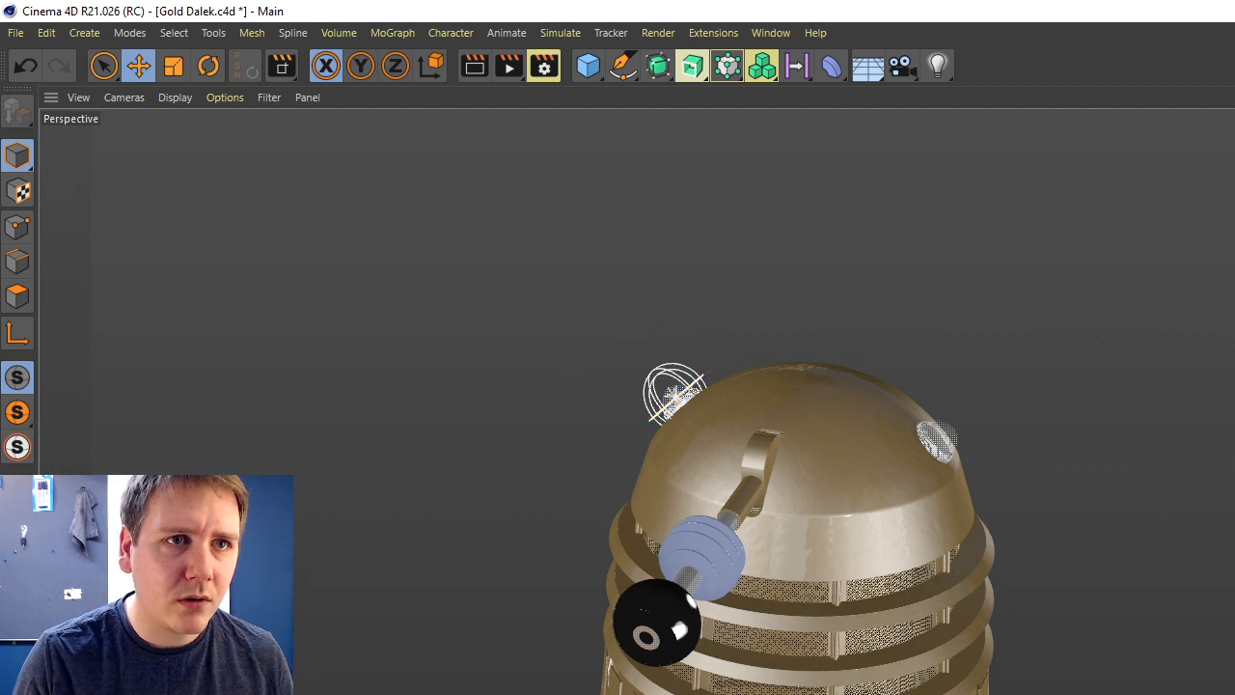
# Undo the latest run of changes to the dome light parts.
pyautogui.hotkey('ctrl', 'z')
pyautogui.hotkey('ctrl', 'z')
pyautogui.hotkey('ctrl', 'z')
pyautogui.hotkey('ctrl', 'z')
pyautogui.hotkey('ctrl', 'z')
pyautogui.hotkey('ctrl', 'z')
pyautogui.hotkey('ctrl', 'z')
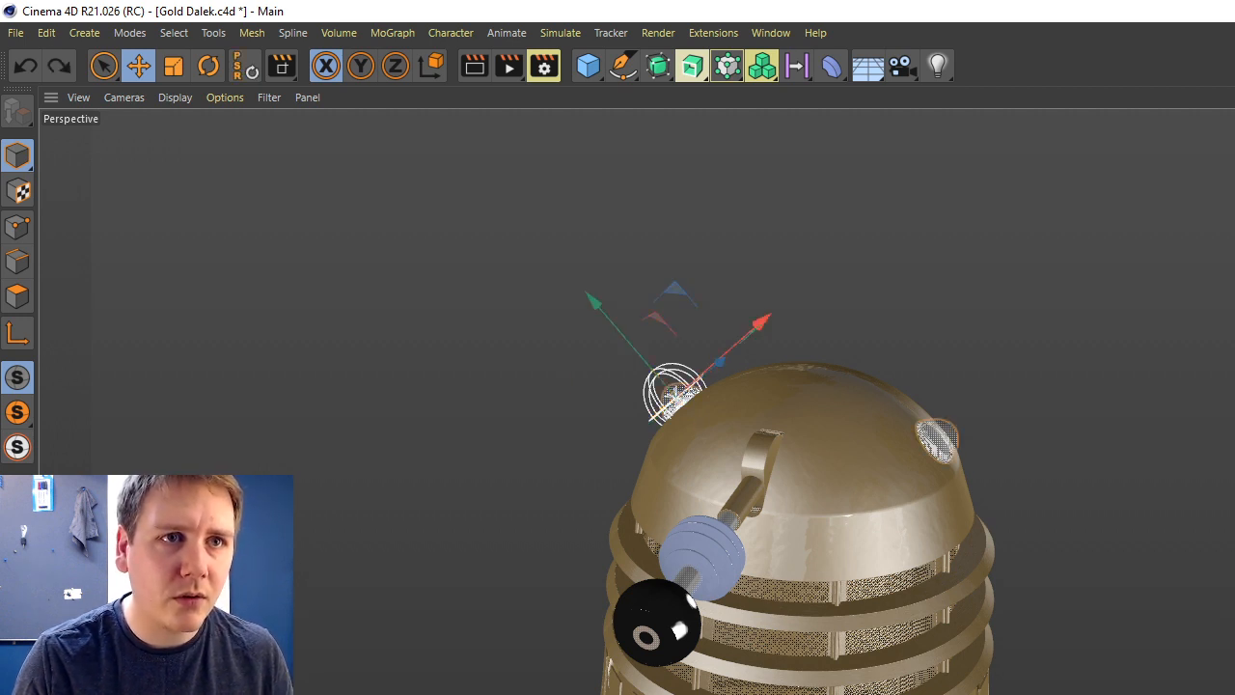
pyautogui.hotkey('ctrl', 'z')
pyautogui.hotkey('ctrl', 'z')
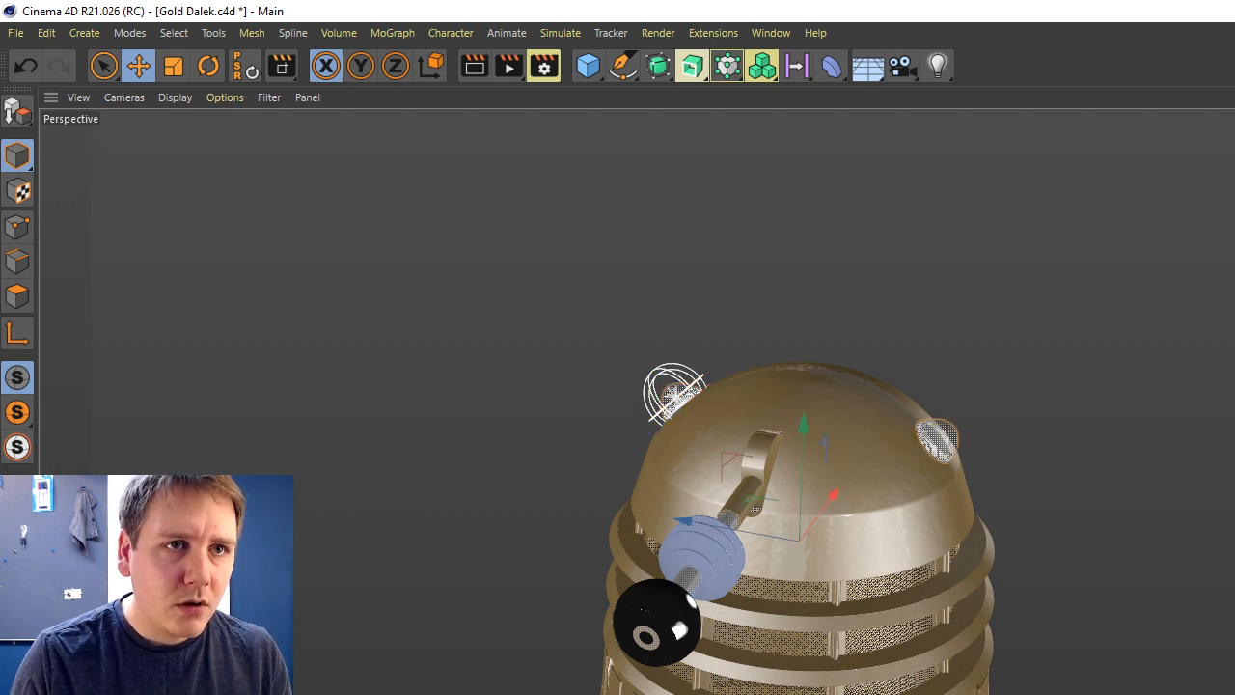
# Undo further until the second dome light lens, opposite the lit one, is removed from the dome.
pyautogui.click(675, 396)
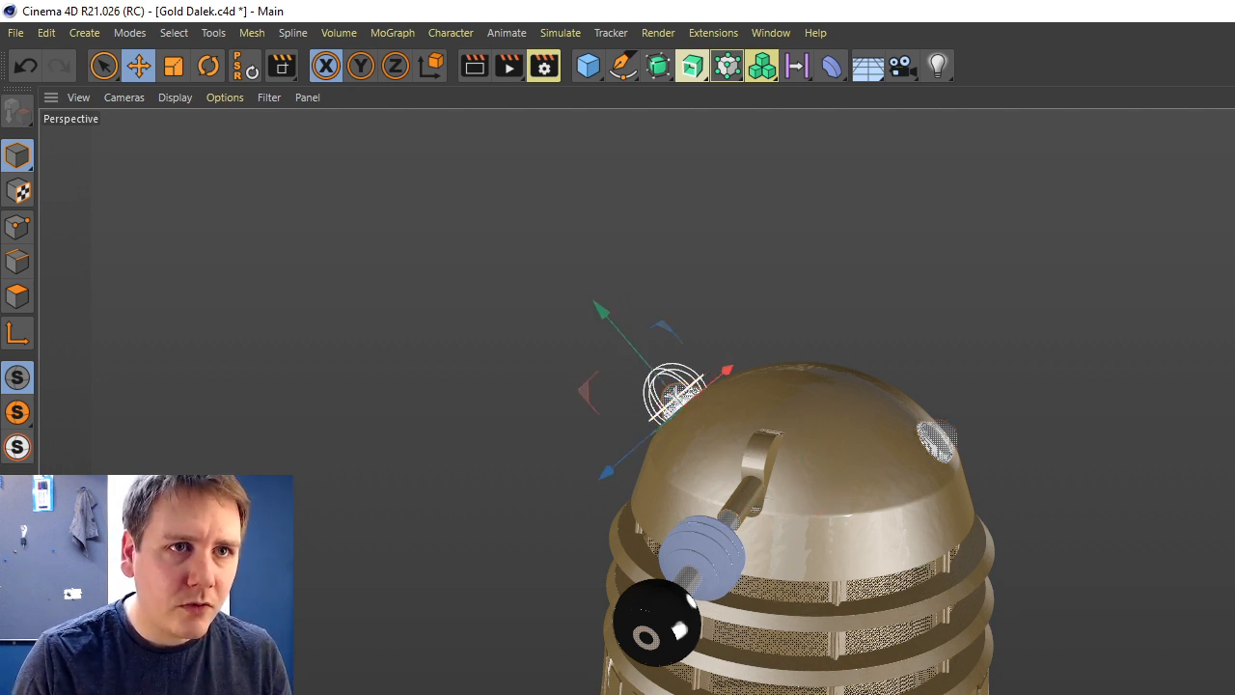
pyautogui.hotkey('ctrl', 'z')
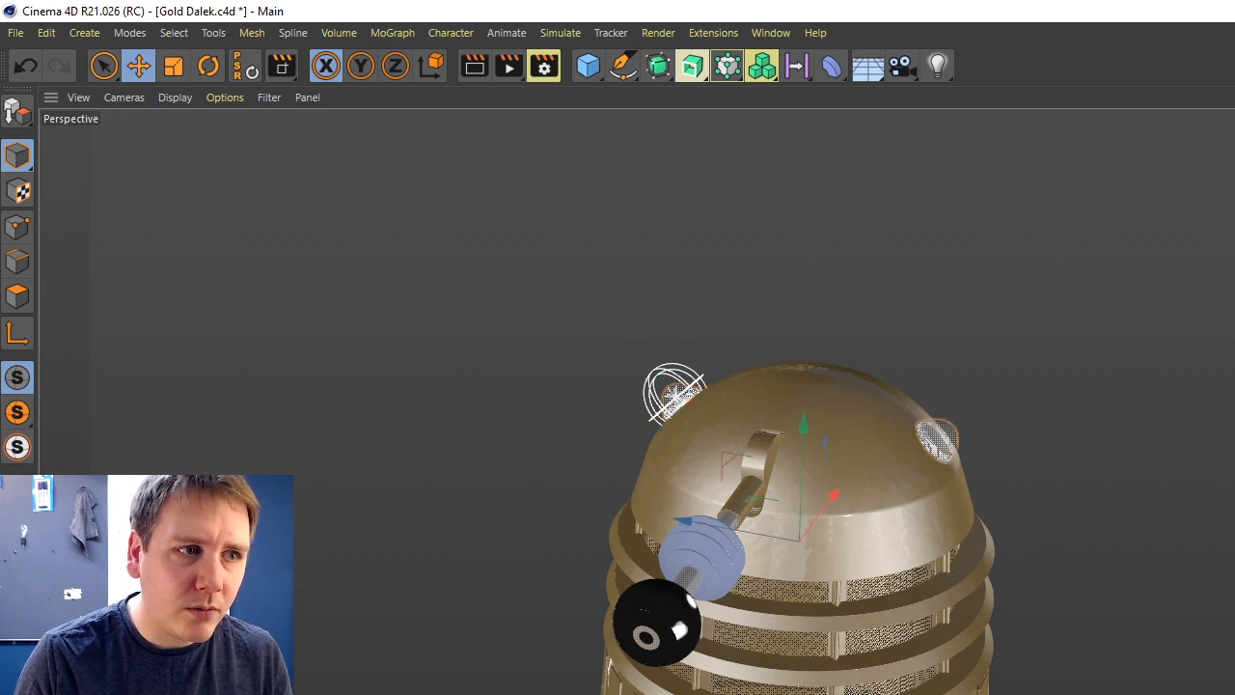
pyautogui.click(675, 395)
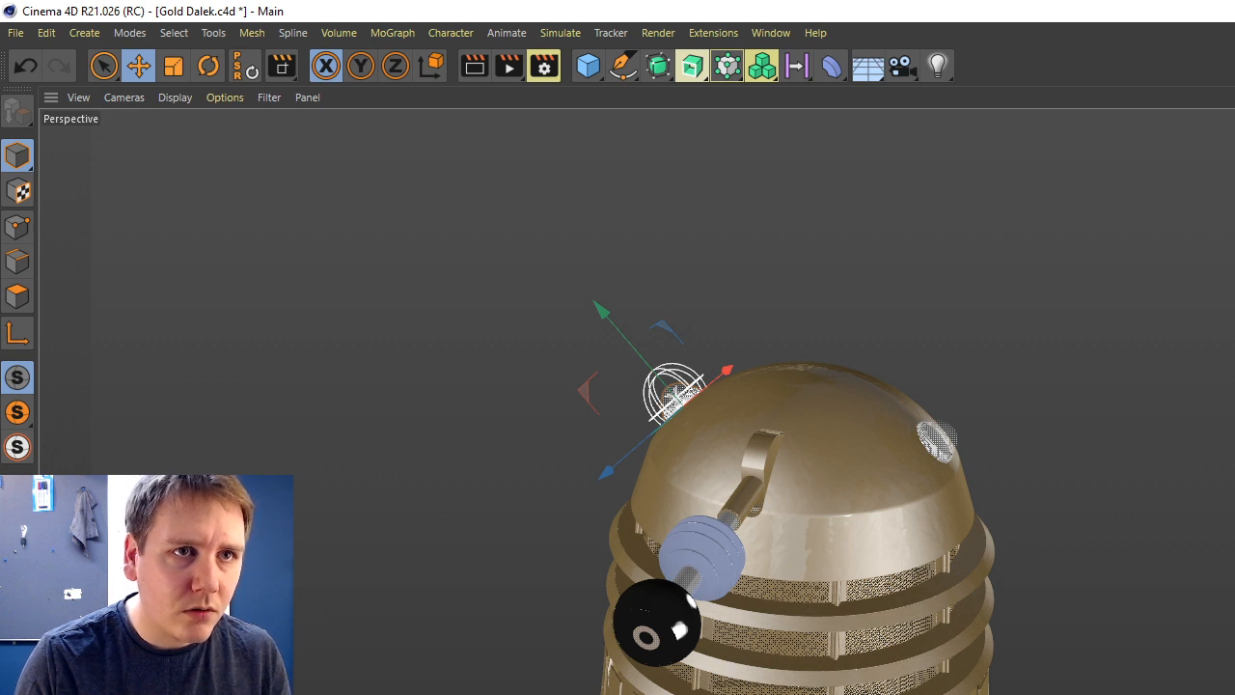
pyautogui.hotkey('ctrl', 'z')
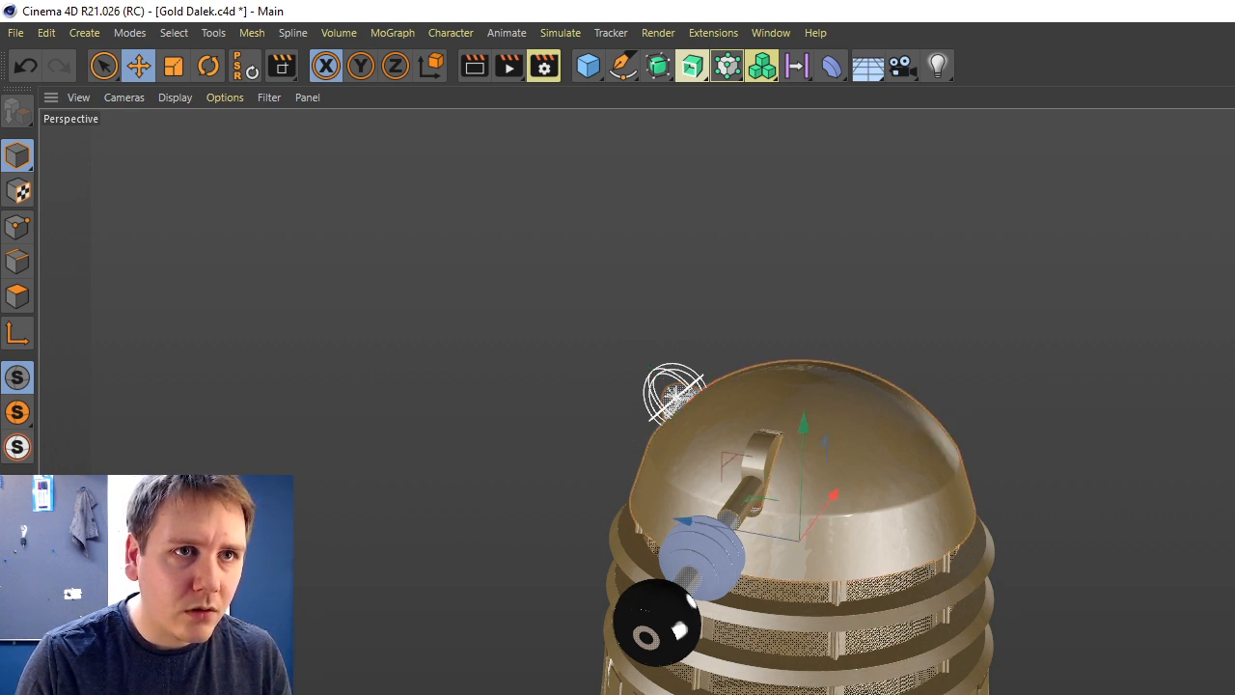
pyautogui.hotkey('ctrl', 'y')
pyautogui.hotkey('ctrl', 'z')
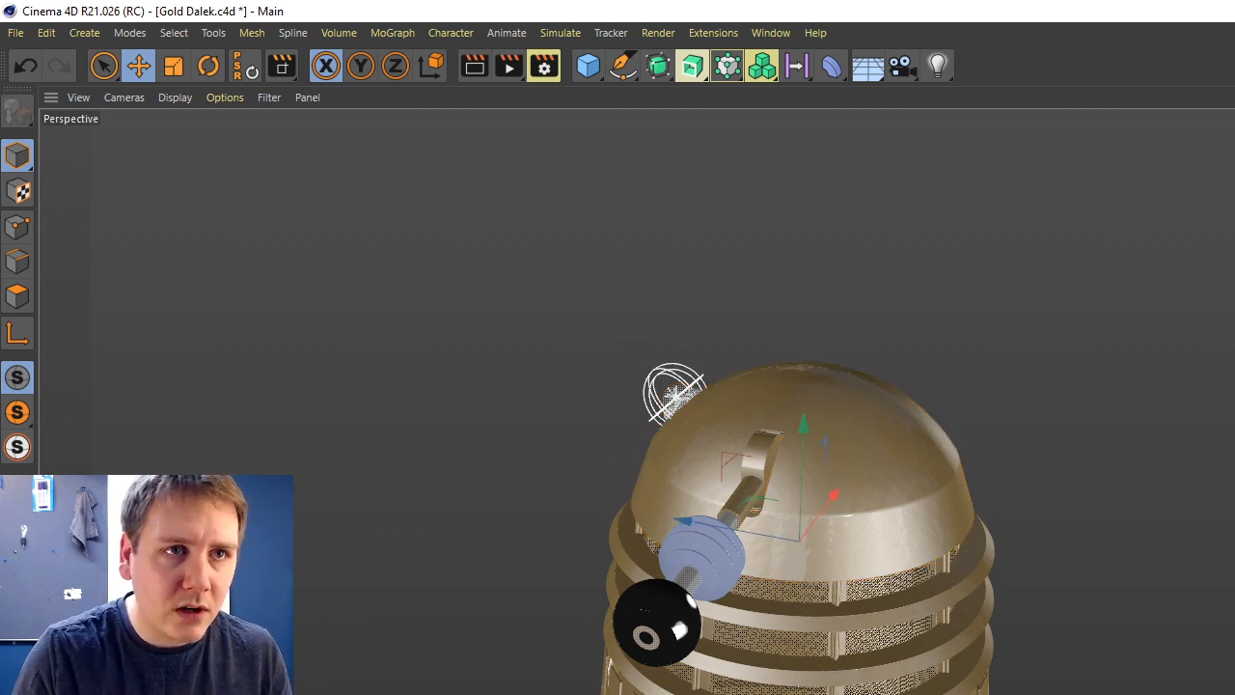
pyautogui.hotkey('ctrl', 'z')
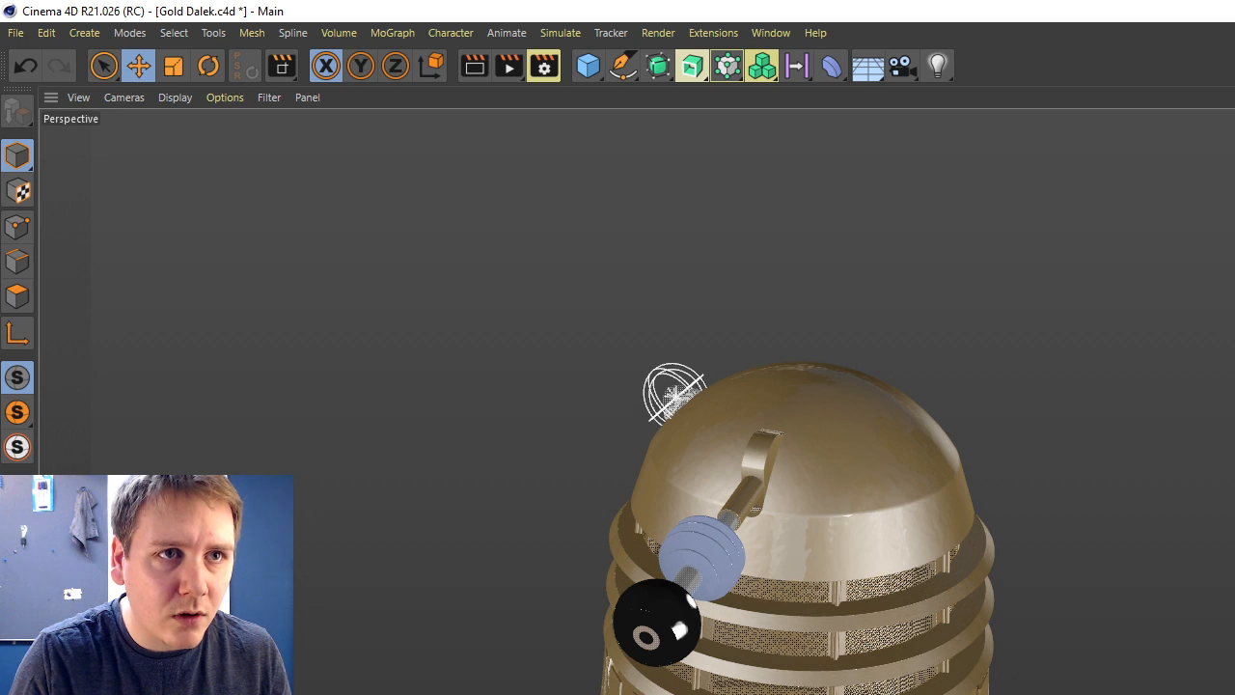
pyautogui.hotkey('ctrl', 'z')
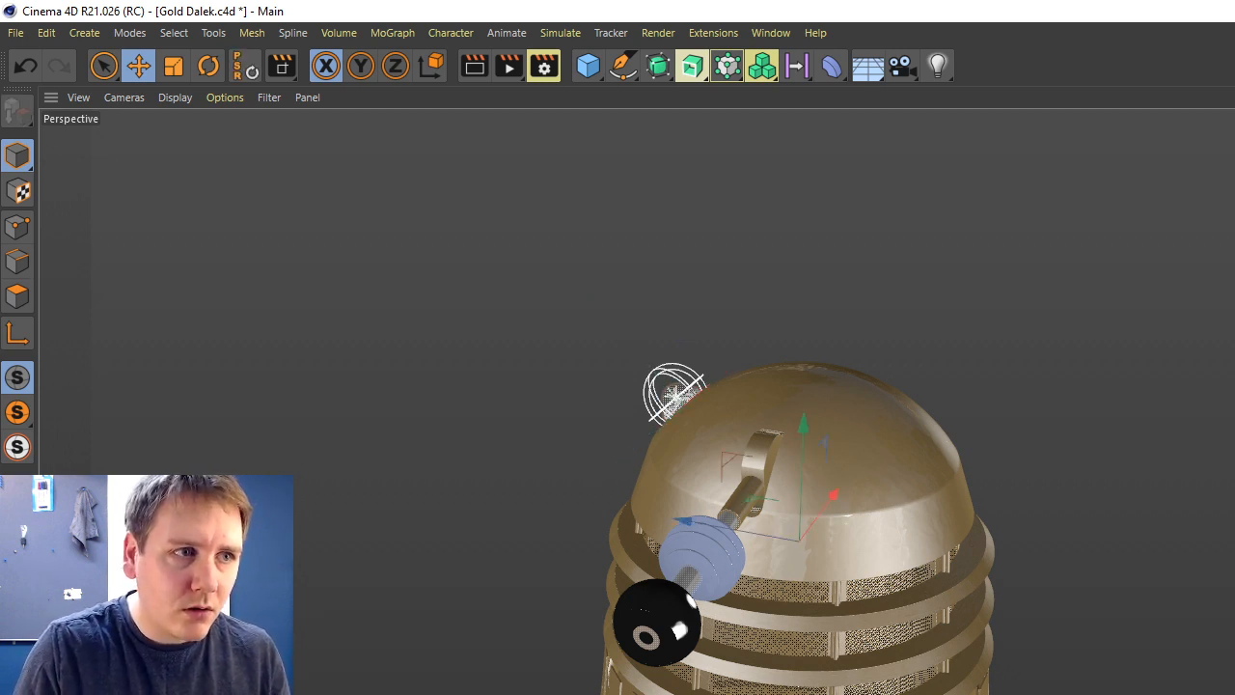
# Rotate the duplicated dome light assembly about the dome's vertical axis to the opposite side of the dome.
pyautogui.keyDown('alt'); pyautogui.moveTo(1213, 173); pyautogui.dragTo(1225, 149); pyautogui.keyUp('alt')
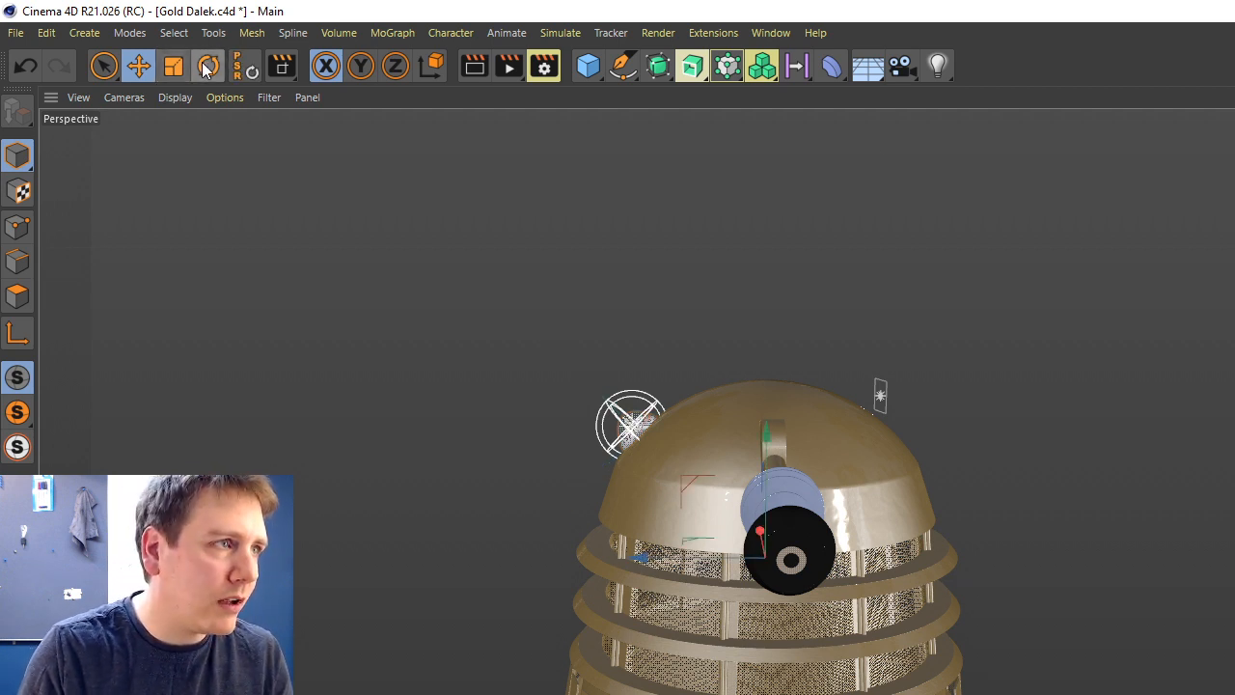
pyautogui.press('r')
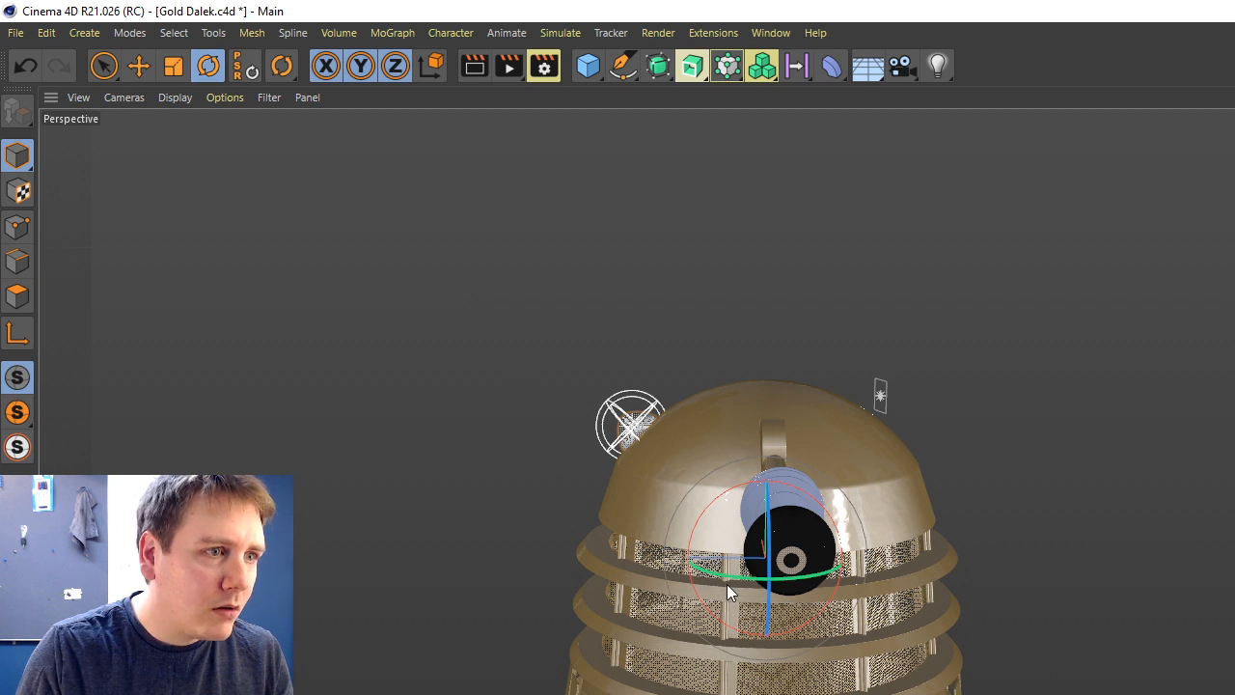
pyautogui.moveTo(725, 576); pyautogui.dragTo(1075, 438)
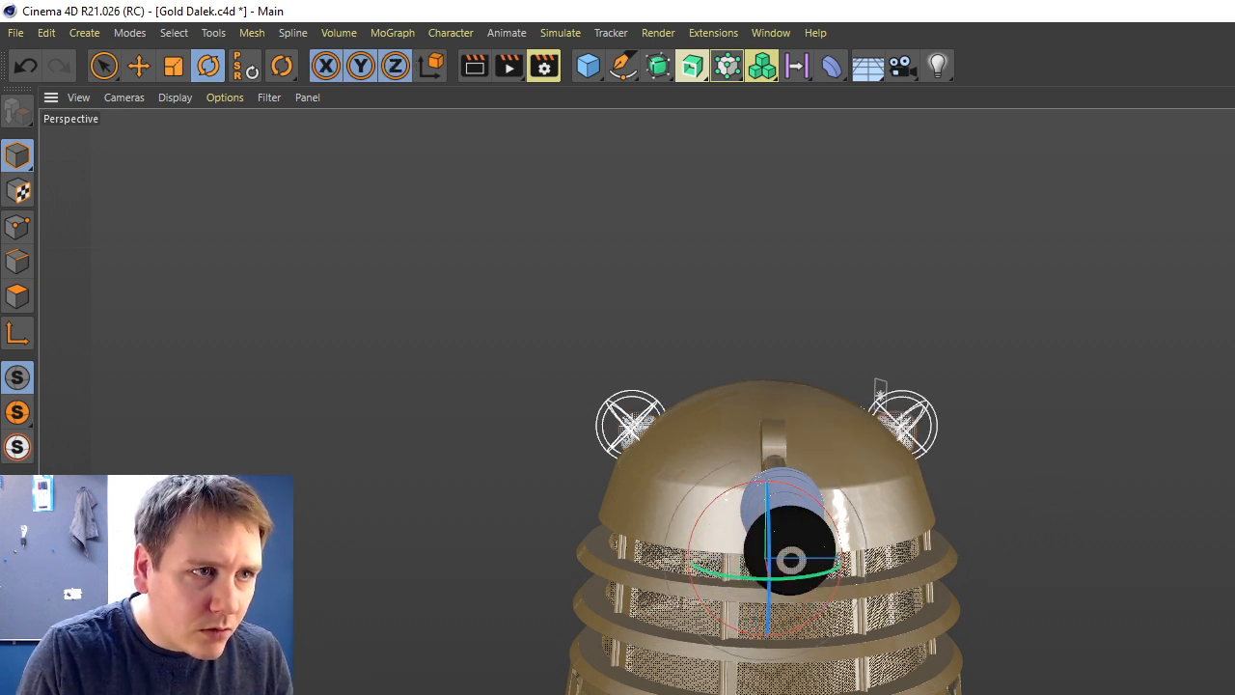
# Render a region around the dome and eyestalk to check the pair of dome lights.
pyautogui.moveTo(878, 386); pyautogui.dragTo(726, 501)
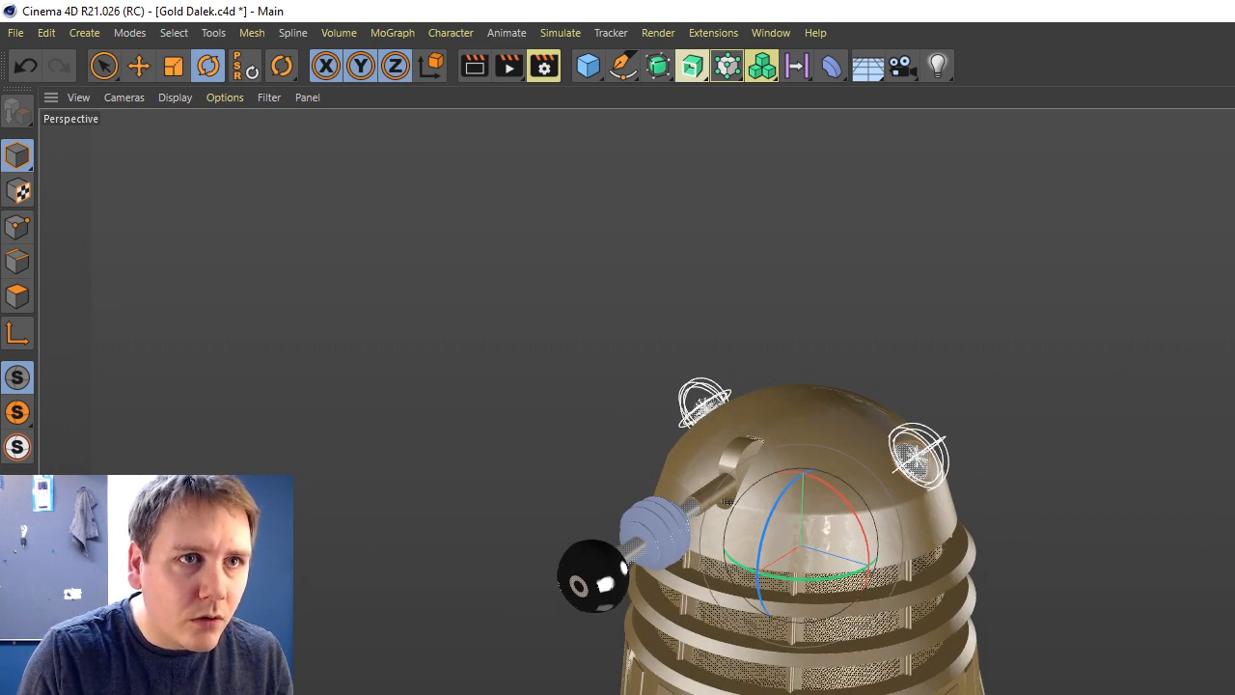
pyautogui.moveTo(726, 502); pyautogui.dragTo(693, 448)
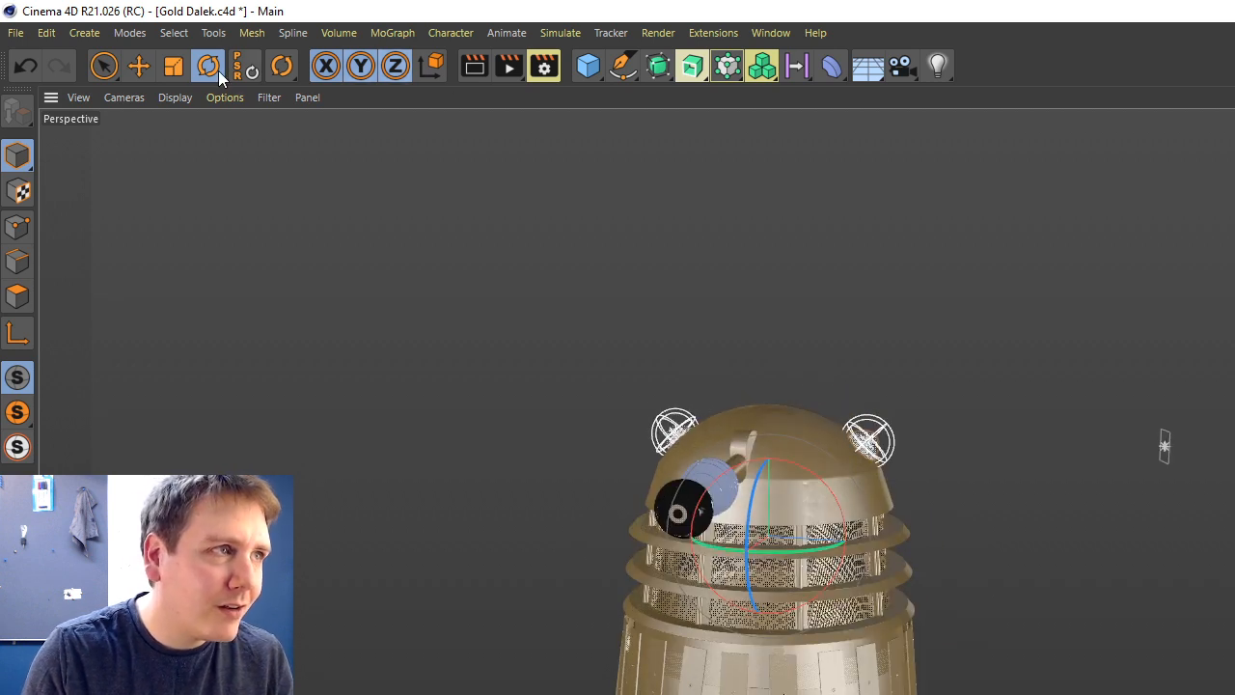
pyautogui.moveTo(502, 66); pyautogui.dragTo(603, 93)
pyautogui.moveTo(550, 327); pyautogui.dragTo(1036, 524)
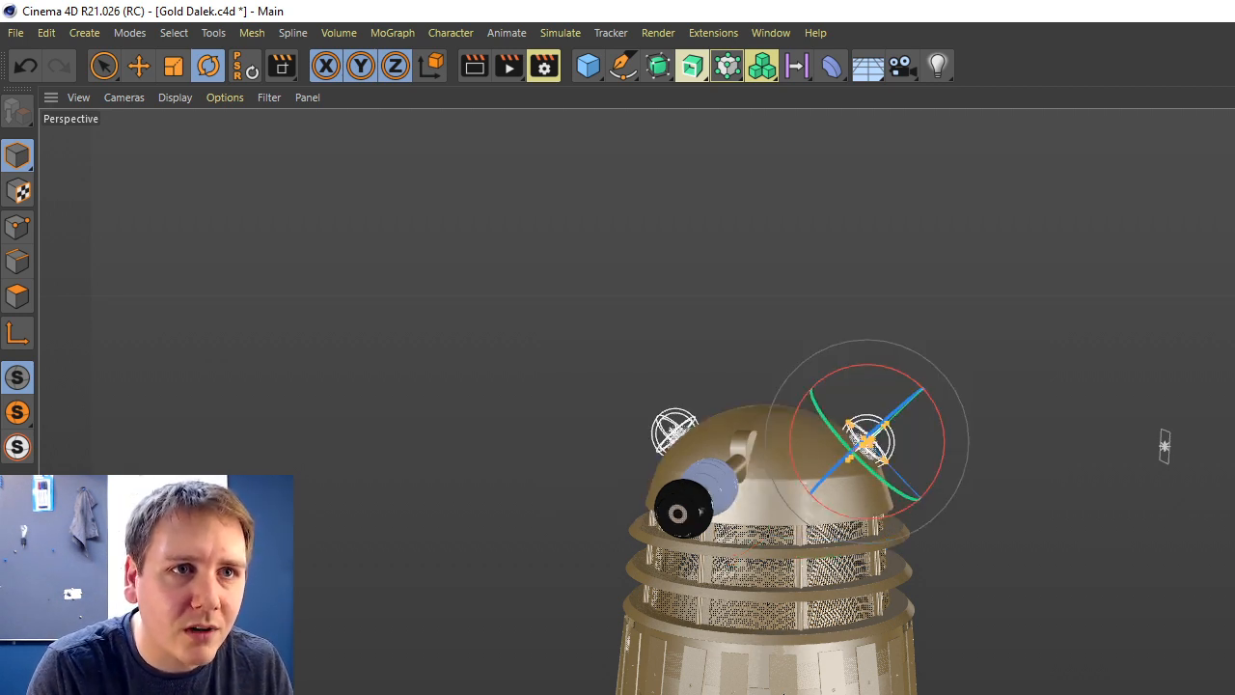
# Select the two dome lights in turn and render the region around the dome again.
pyautogui.click(673, 432)
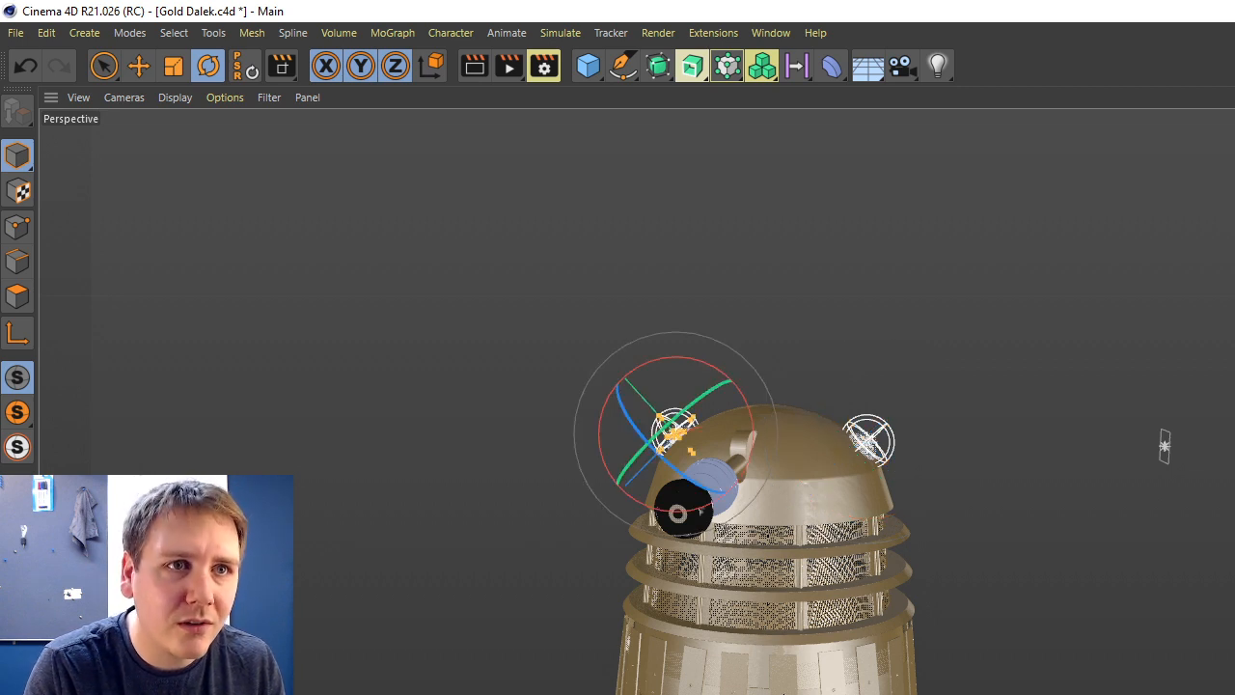
pyautogui.moveTo(675, 359); pyautogui.dragTo(719, 381)
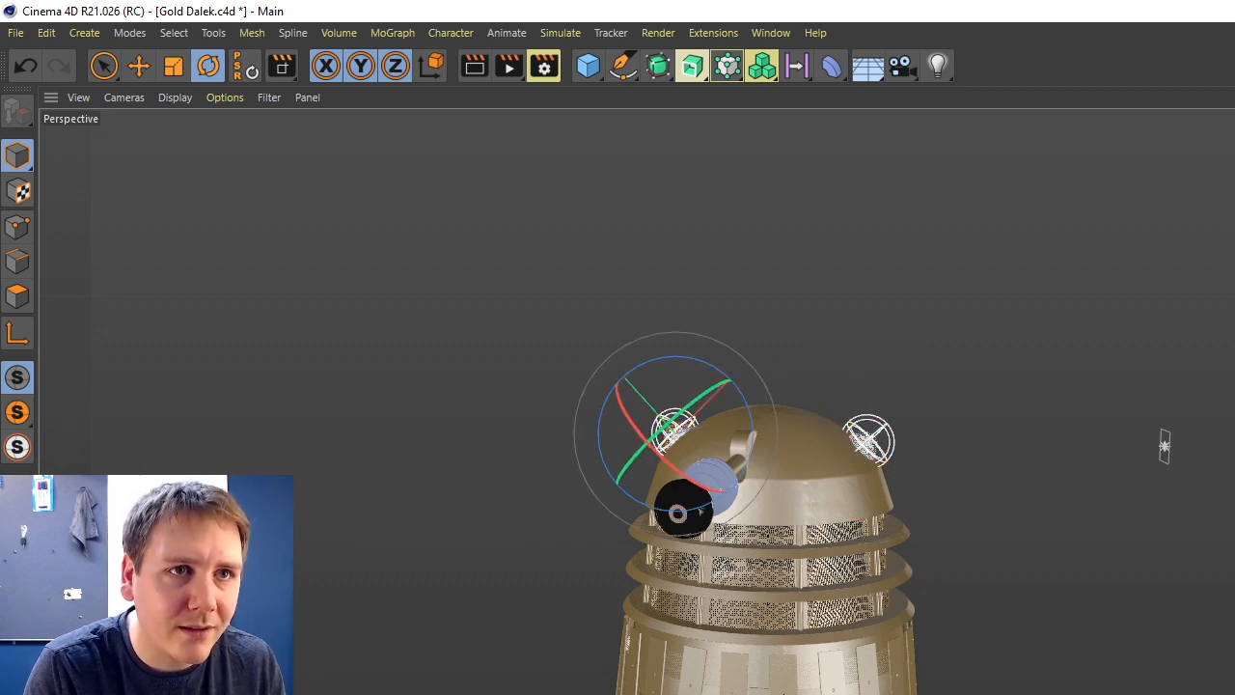
pyautogui.hotkey('ctrl', 'z')
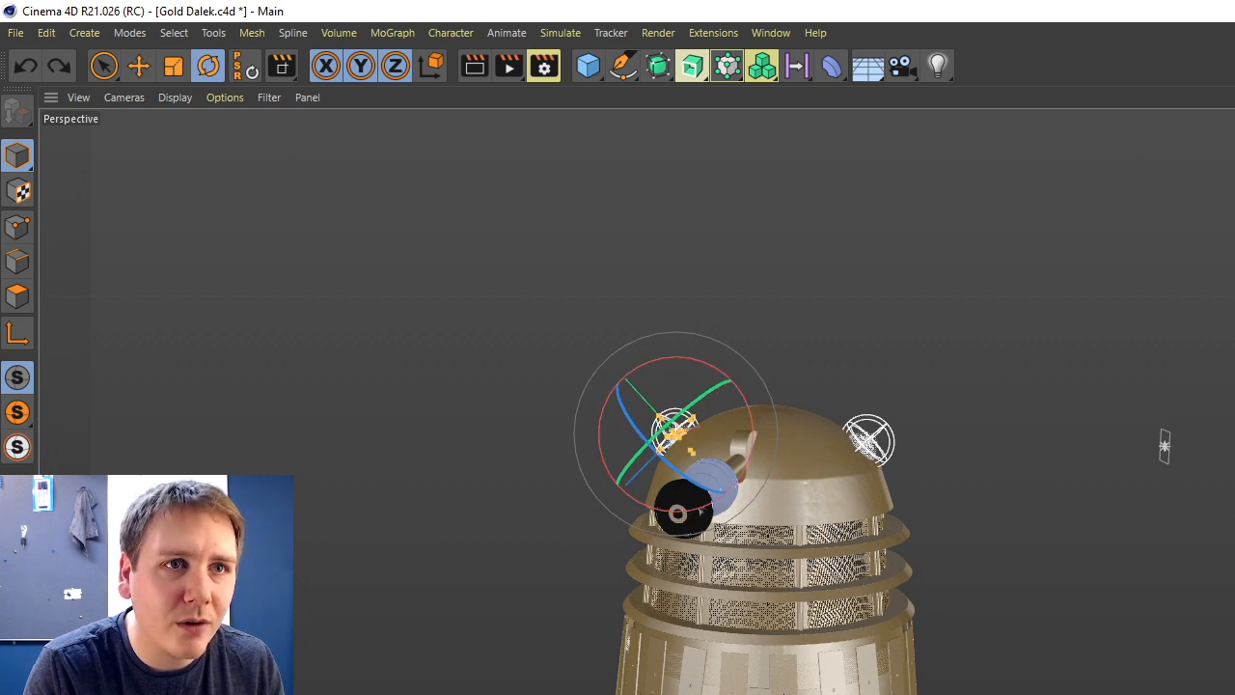
pyautogui.hotkey('ctrl', 'y')
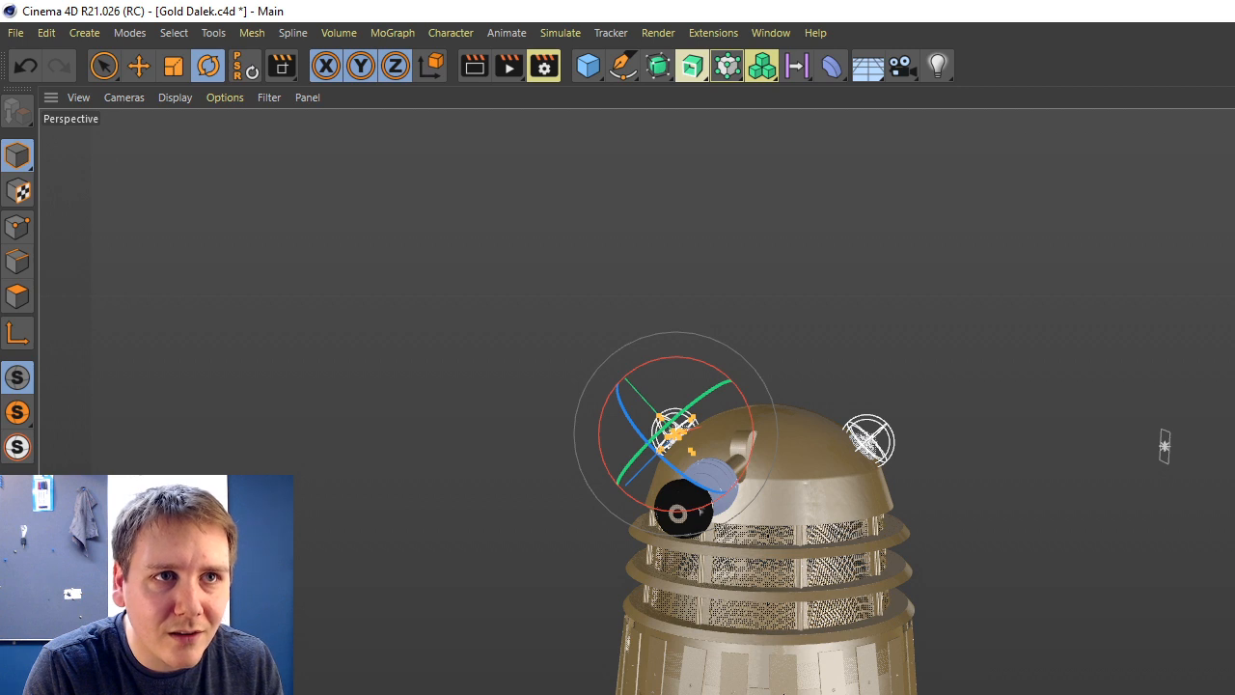
pyautogui.click(868, 439)
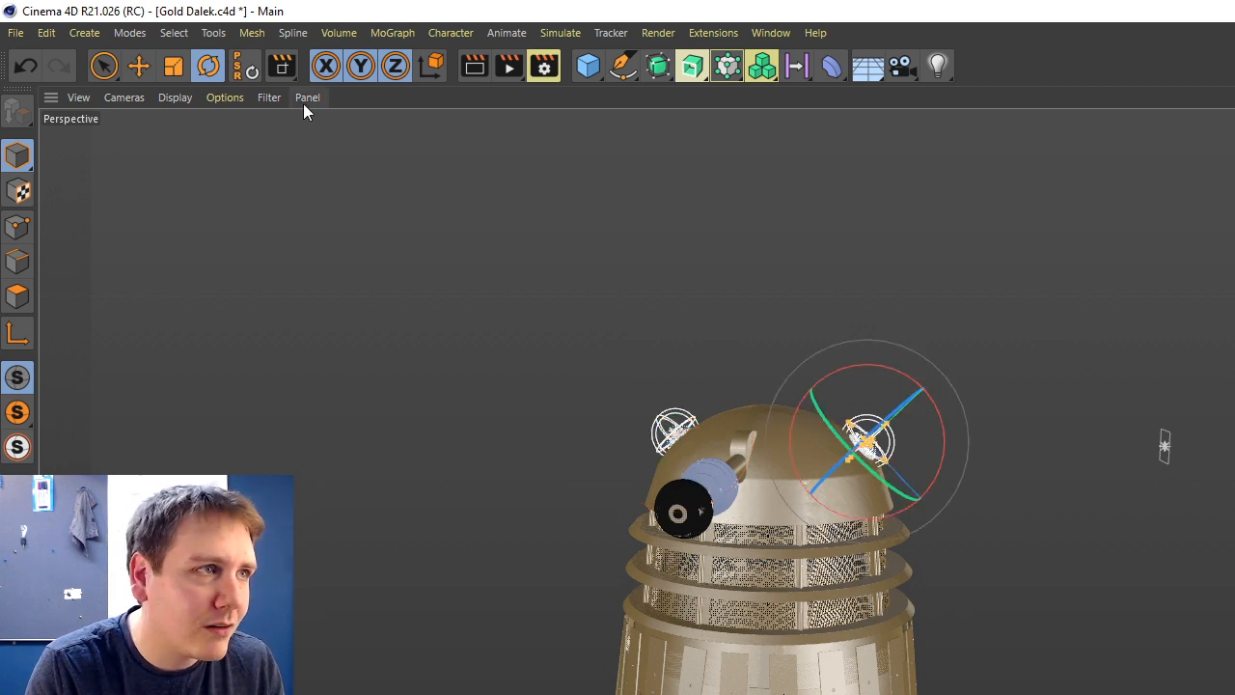
pyautogui.click(509, 66)
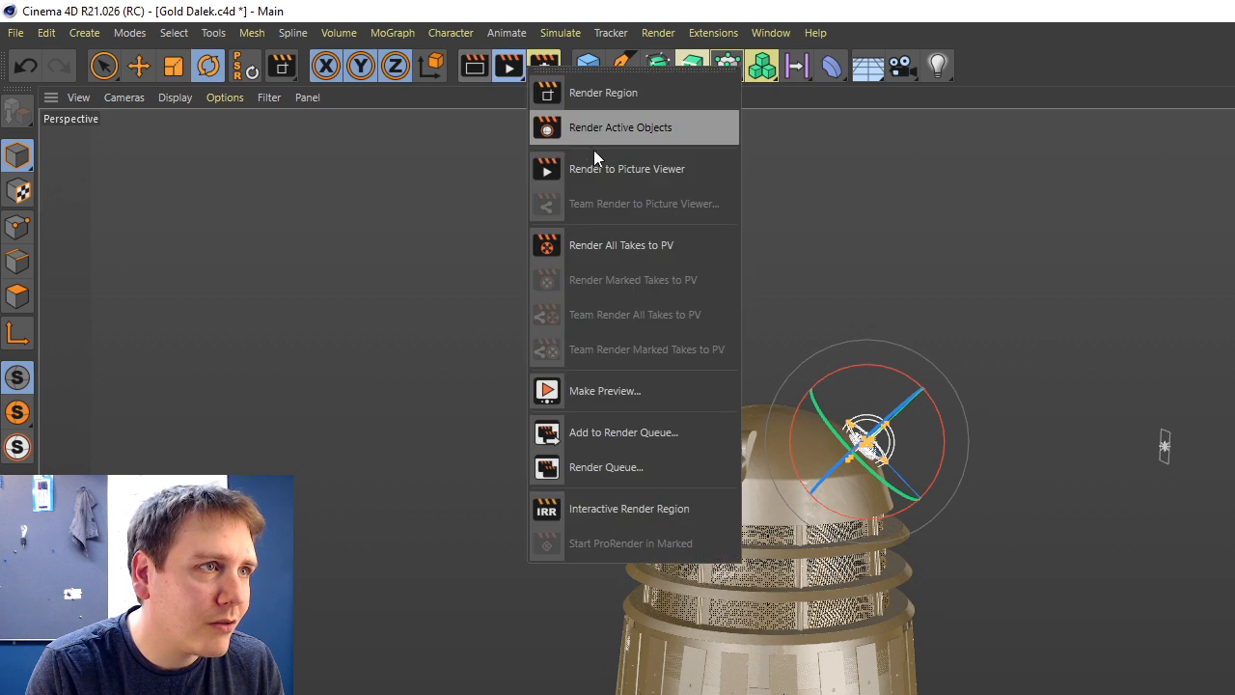
pyautogui.click(621, 97)
pyautogui.moveTo(612, 327); pyautogui.dragTo(940, 540)
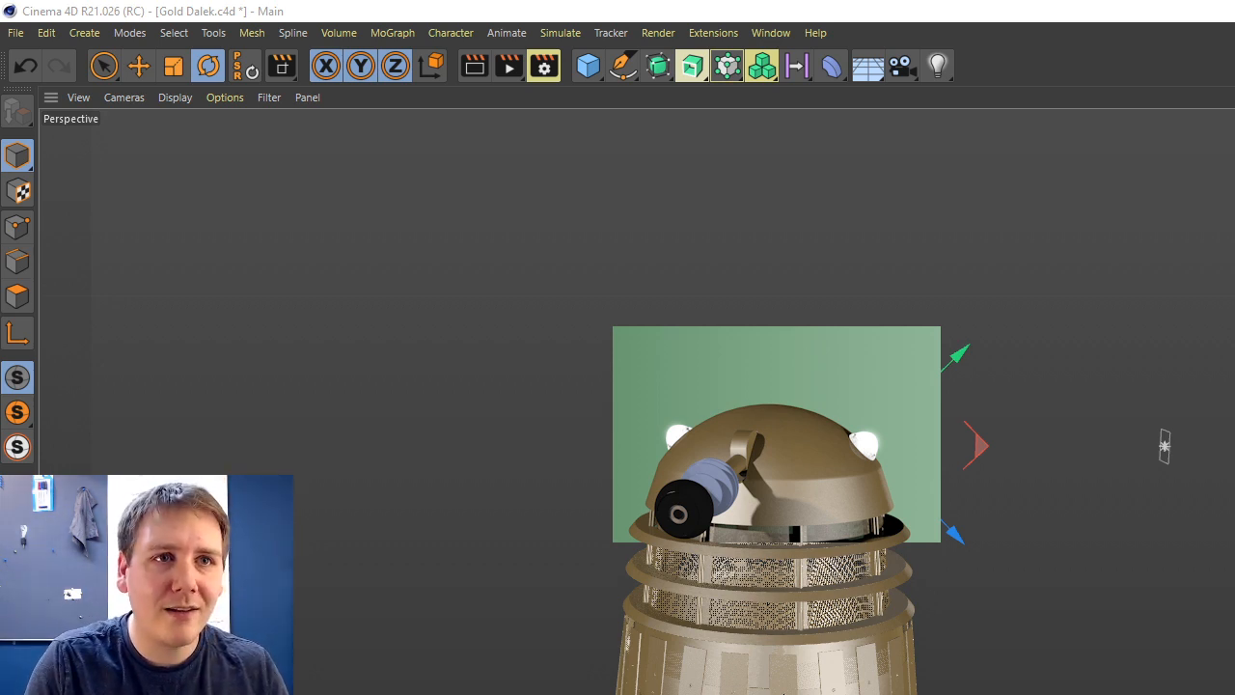
# Clear the rendered region from the viewport and deselect the dome light.
pyautogui.hotkey('alt', 'r')
pyautogui.click(751, 535)
pyautogui.click(862, 446)
pyautogui.hotkey('ctrl', 'z')
pyautogui.hotkey('ctrl', 'z')
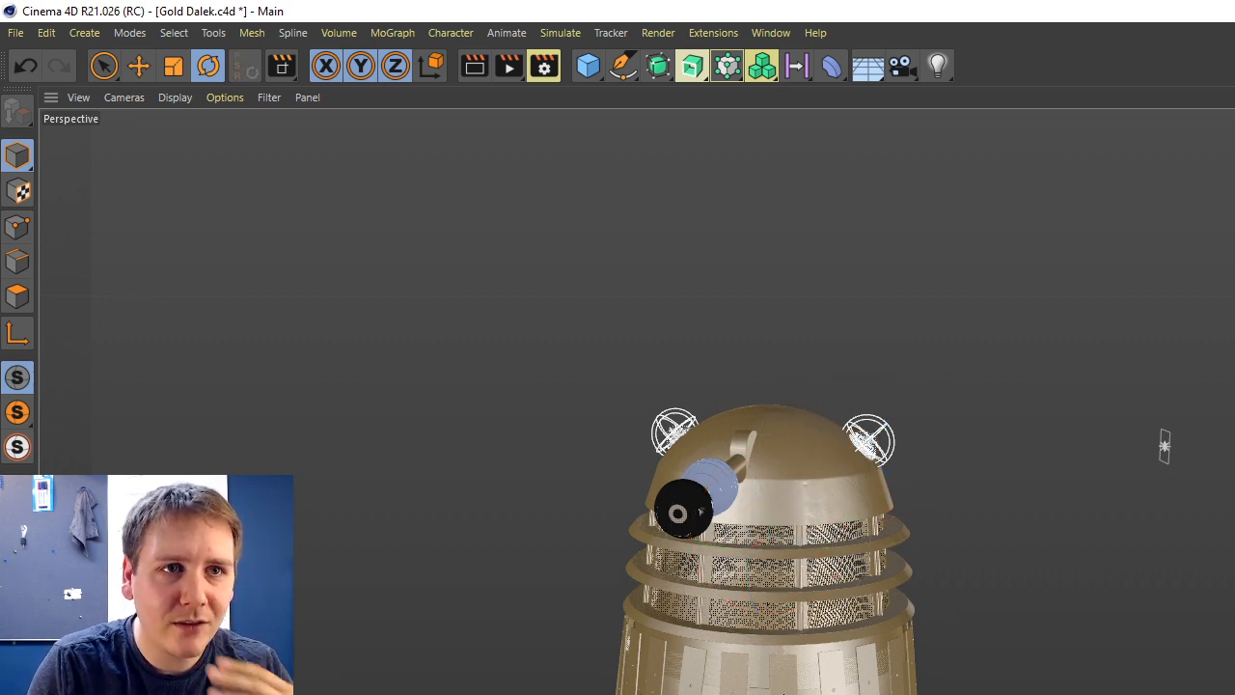
# Open the Transparency settings of the Dome Light Lenses Ridges material and move the editor clear of the dome.
pyautogui.keyDown('alt'); pyautogui.moveTo(694, 450); pyautogui.dragTo(762, 446); pyautogui.keyUp('alt')
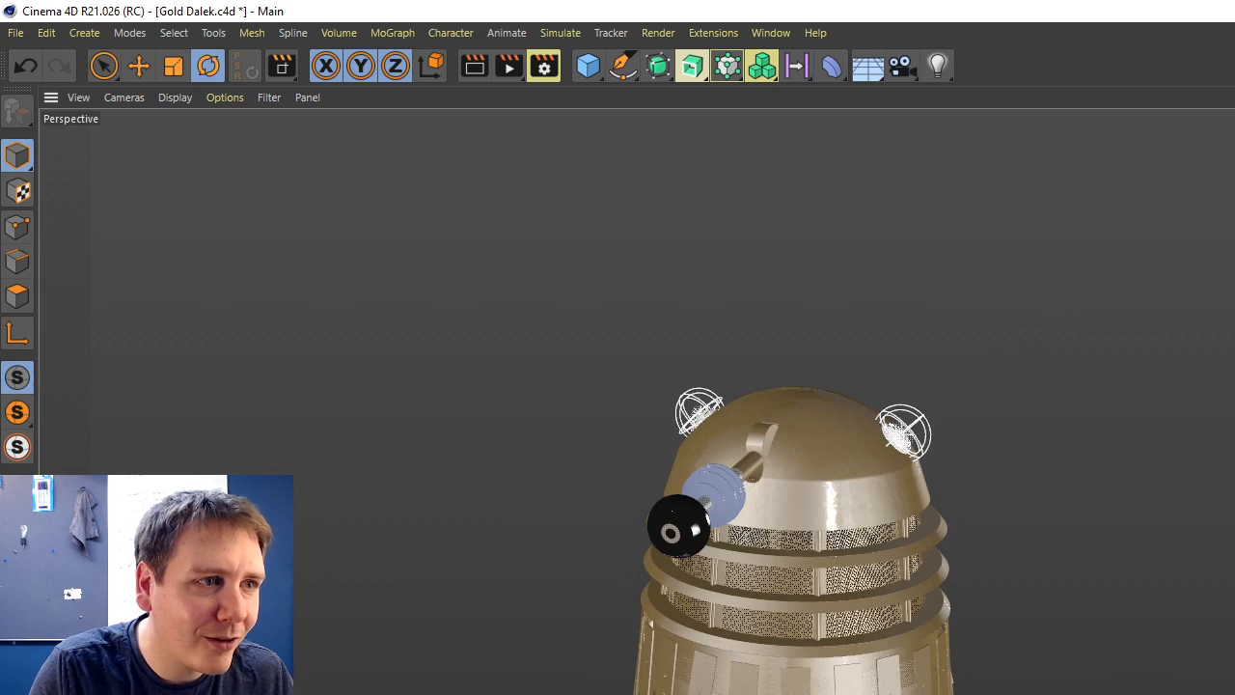
pyautogui.keyDown('alt'); pyautogui.moveTo(934, 655); pyautogui.dragTo(932, 628, button='middle'); pyautogui.keyUp('alt')
pyautogui.keyDown('alt'); pyautogui.moveTo(932, 628); pyautogui.dragTo(917, 584); pyautogui.keyUp('alt')
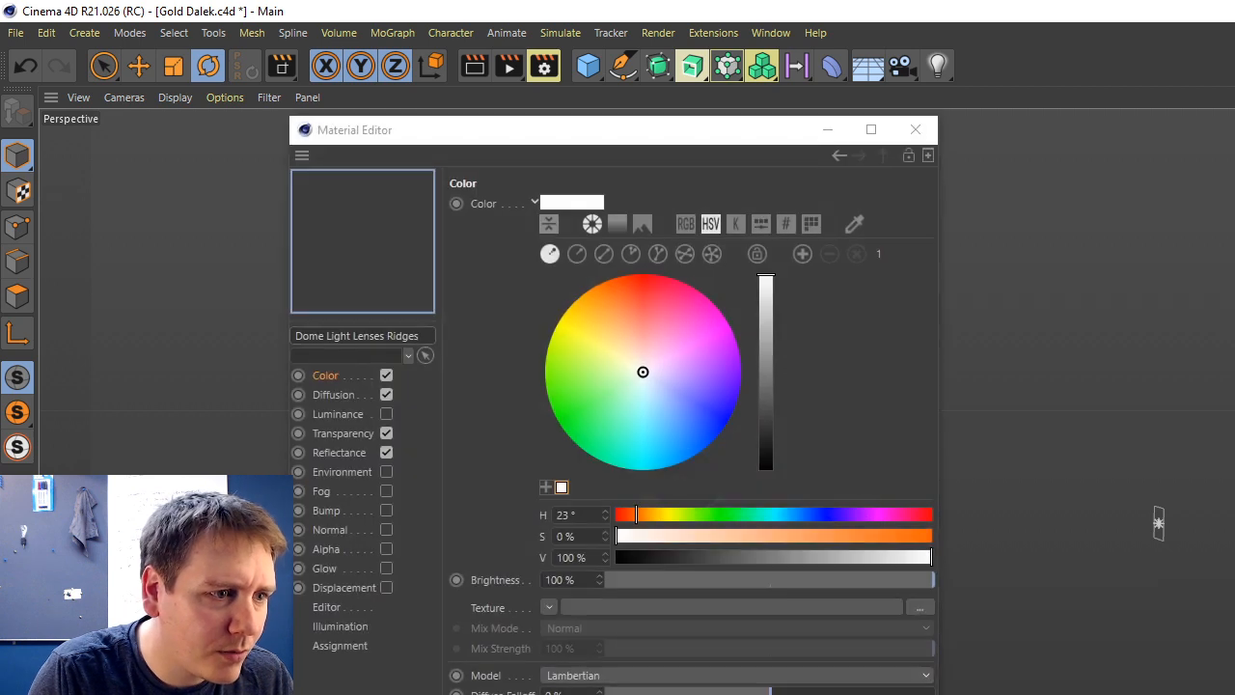
pyautogui.click(342, 434)
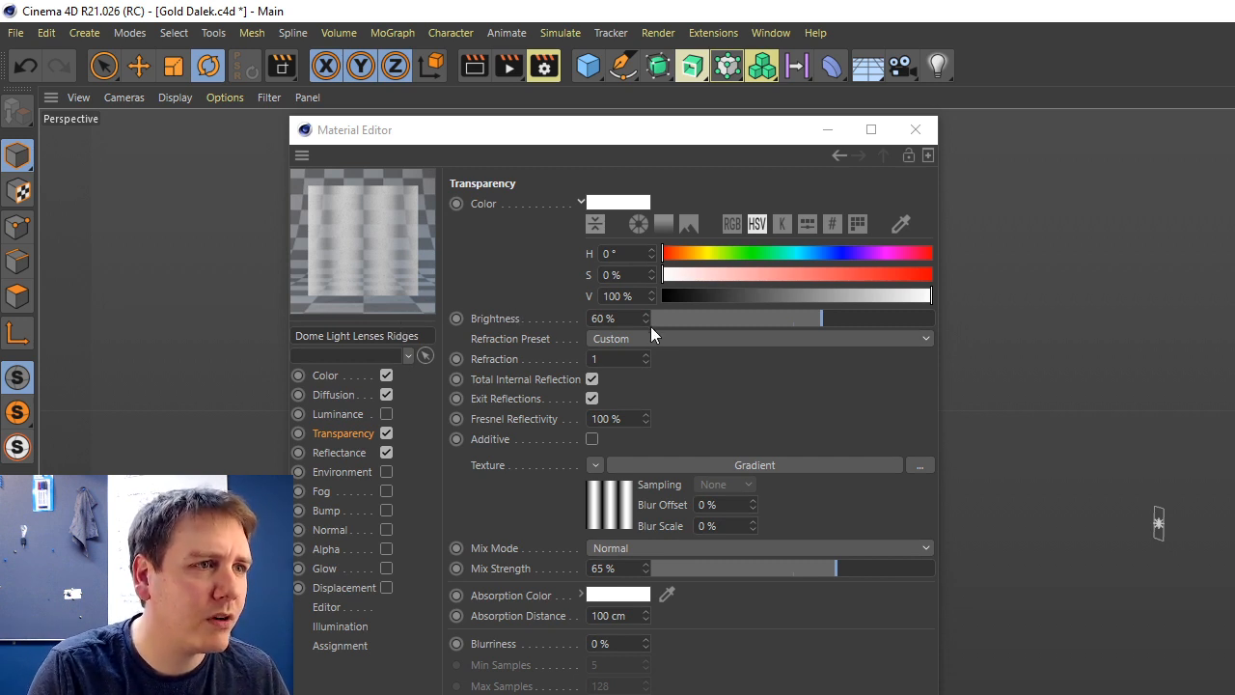
pyautogui.moveTo(721, 122); pyautogui.dragTo(667, 624)
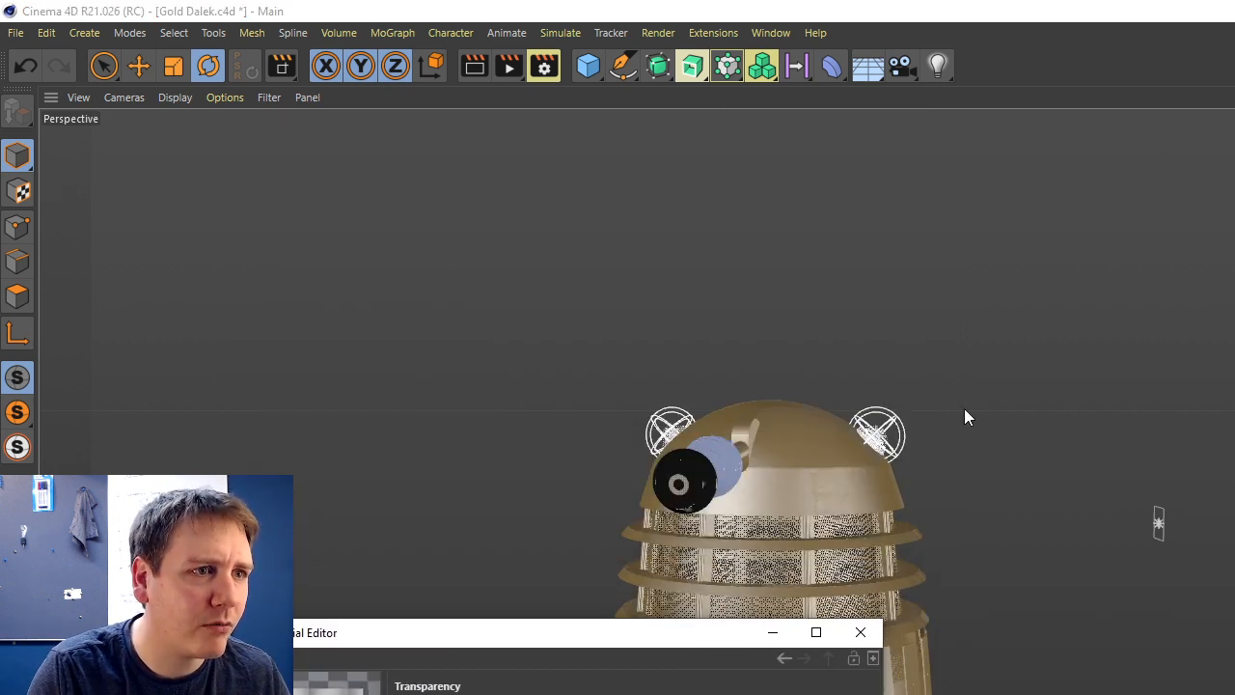
pyautogui.scroll(-5, 968, 417)
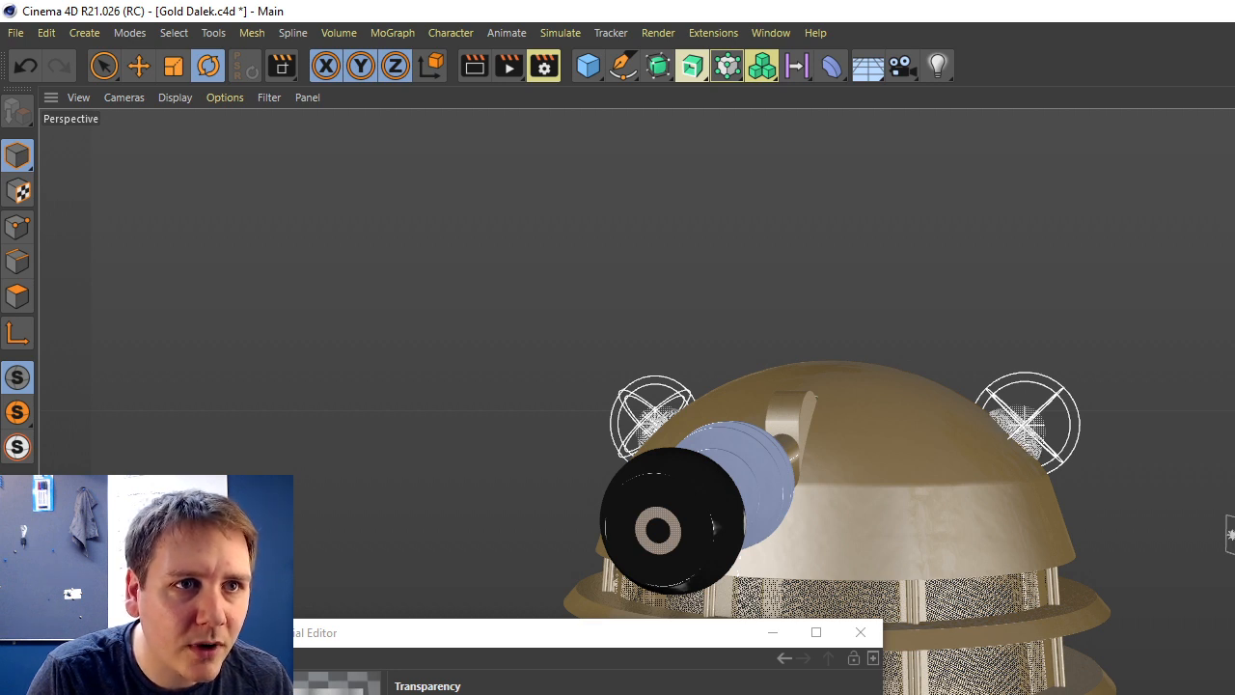
# Review the Dome Light Lens Inside material's transparency, close its editor and render a region around the dome light farther from the eyestalk.
pyautogui.scroll(3, 688, 438)
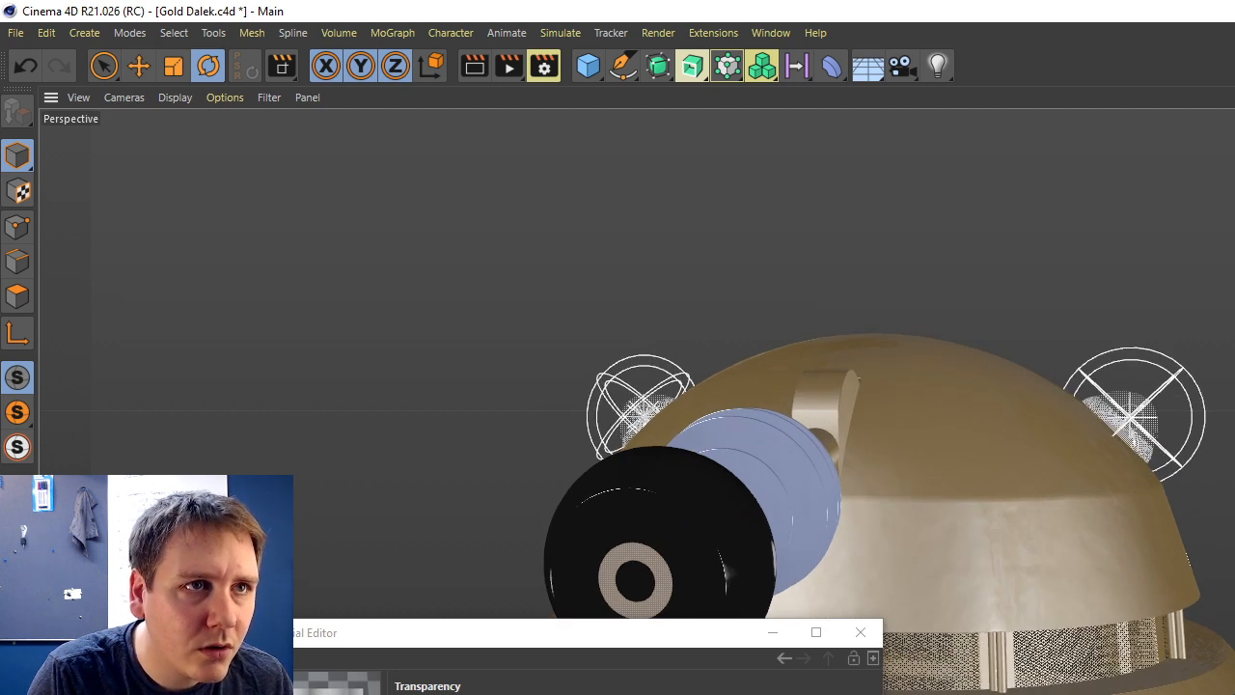
pyautogui.keyDown('alt'); pyautogui.moveTo(868, 164); pyautogui.dragTo(738, 154); pyautogui.keyUp('alt')
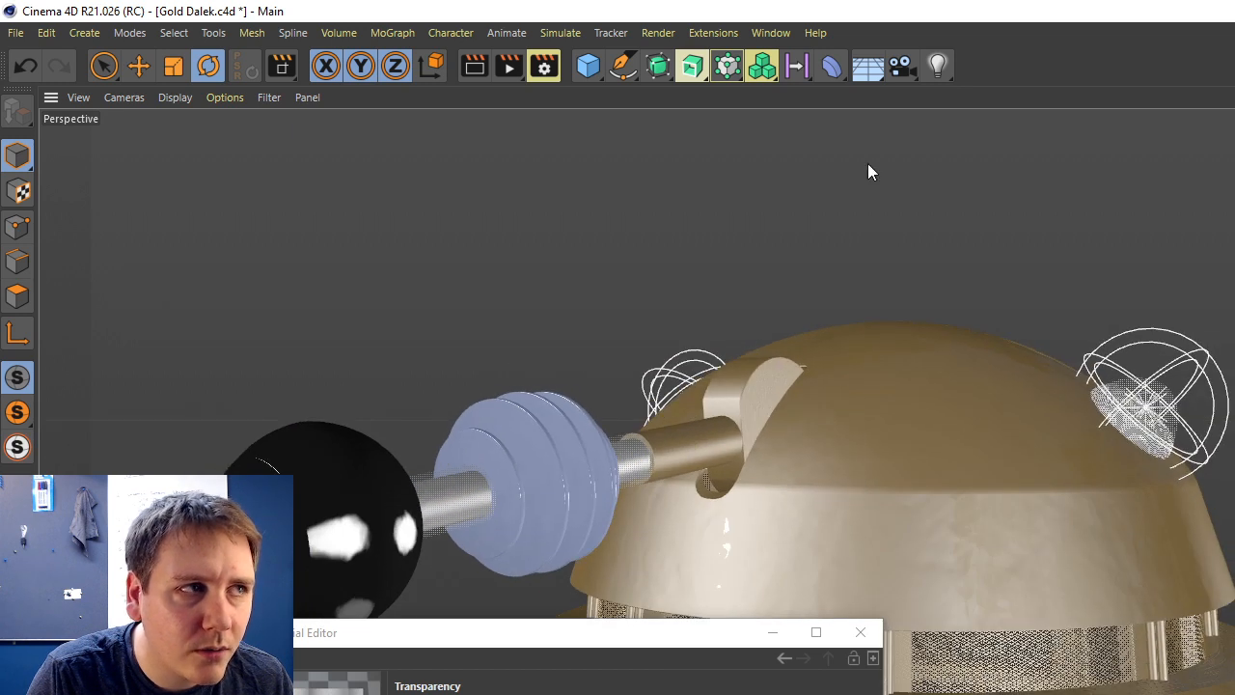
pyautogui.moveTo(586, 620); pyautogui.dragTo(487, 82)
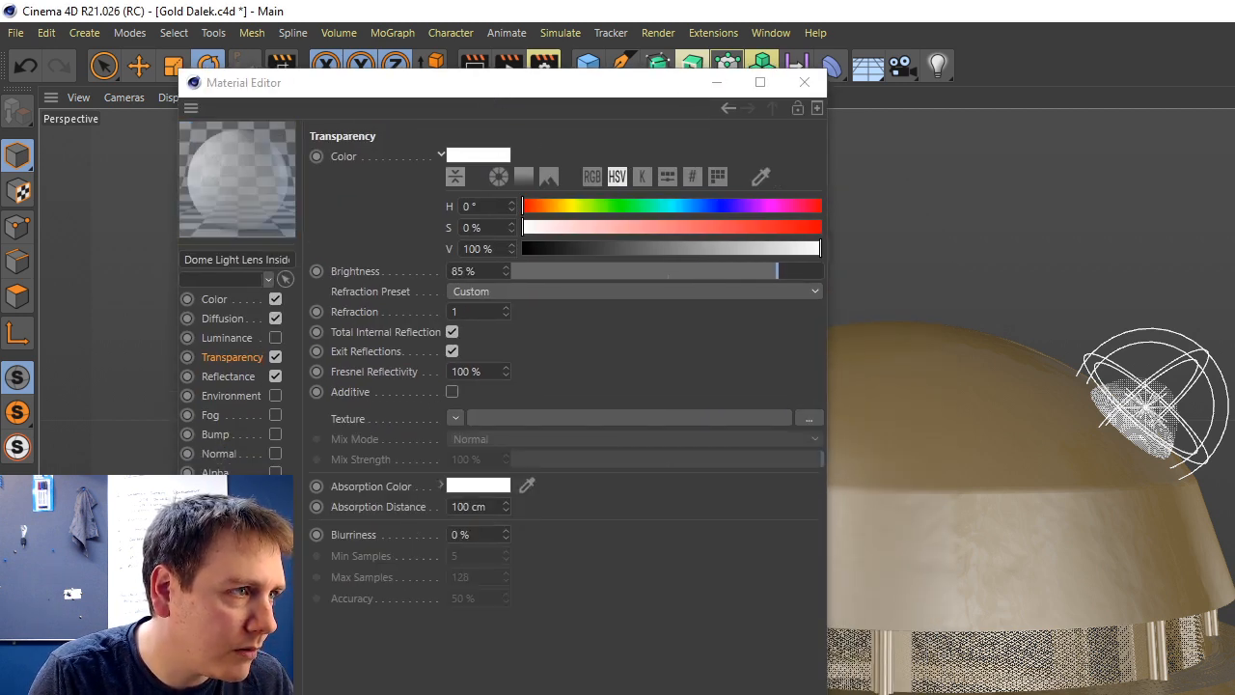
pyautogui.click(804, 82)
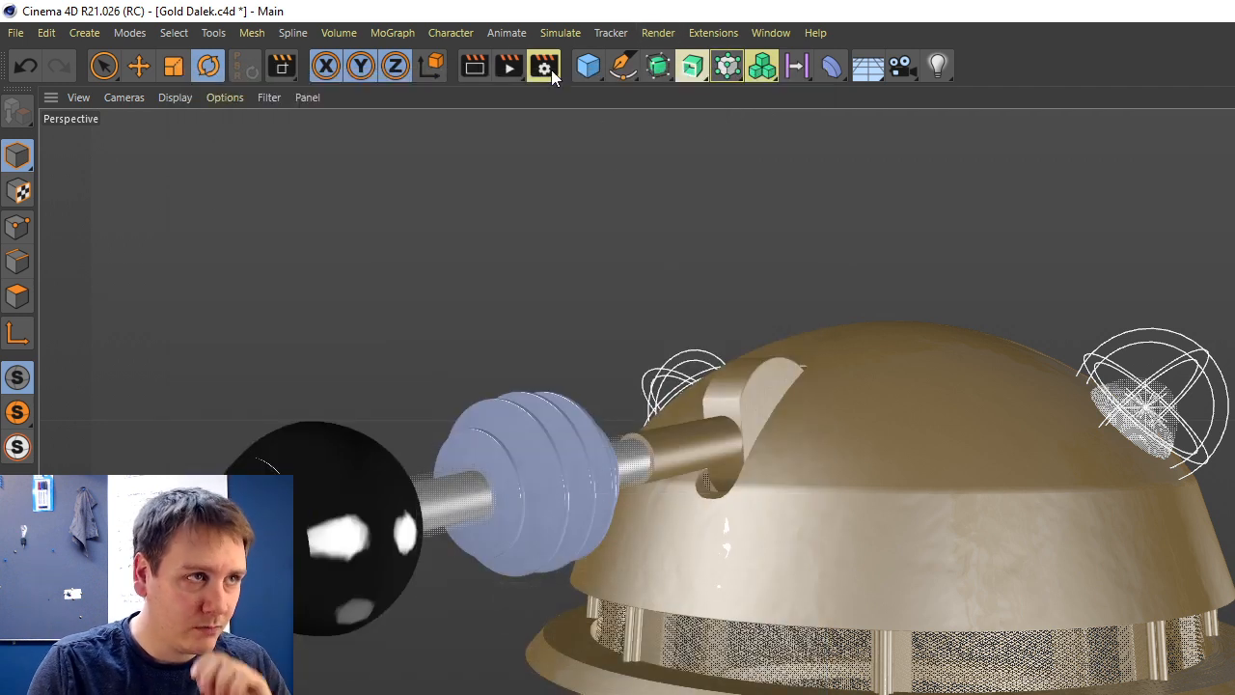
pyautogui.moveTo(501, 67); pyautogui.dragTo(569, 91)
pyautogui.moveTo(1017, 297); pyautogui.dragTo(1228, 519)
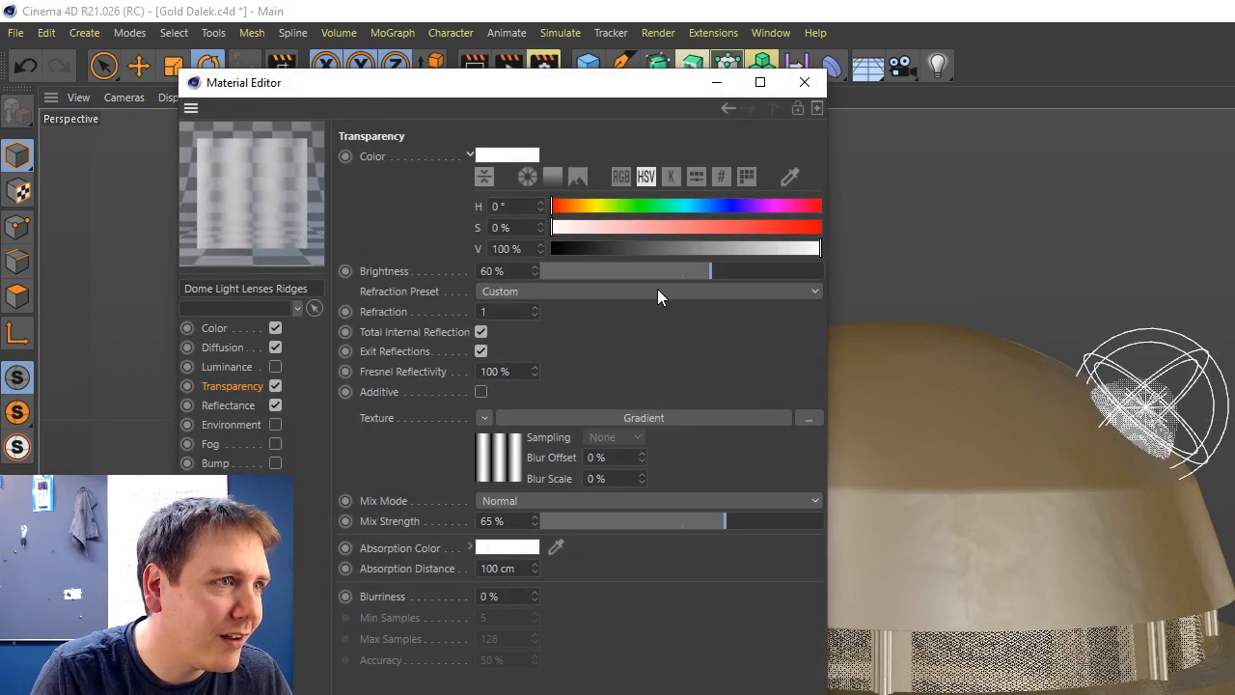
# Set the Dome Light Lenses Ridges material's transparency brightness to 73% and render the region around the dome light again.
pyautogui.moveTo(708, 272); pyautogui.dragTo(719, 273)
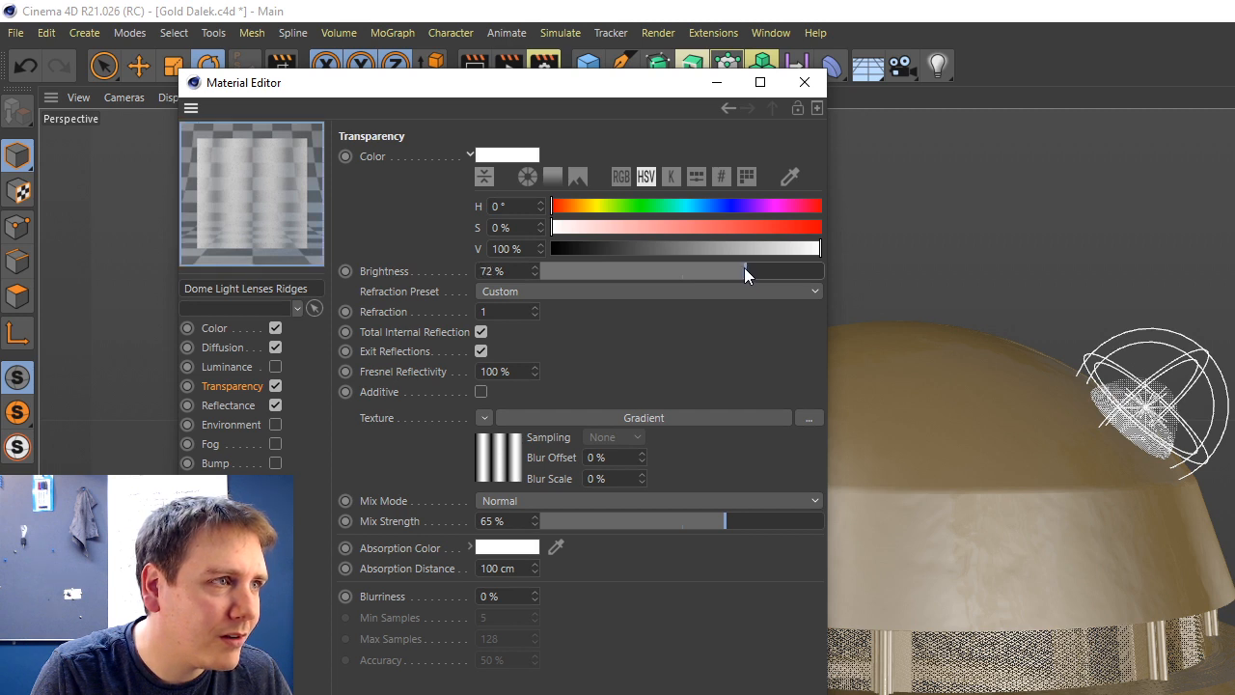
pyautogui.moveTo(743, 267); pyautogui.dragTo(748, 268)
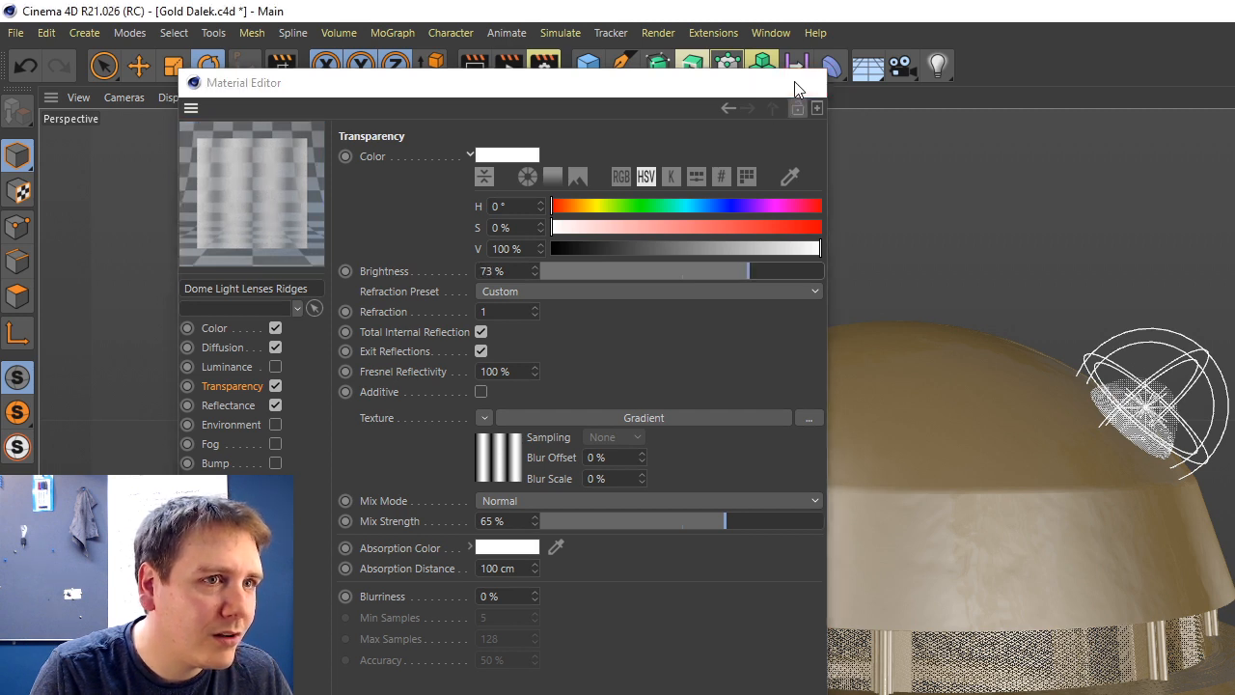
pyautogui.click(802, 82)
pyautogui.click(508, 67)
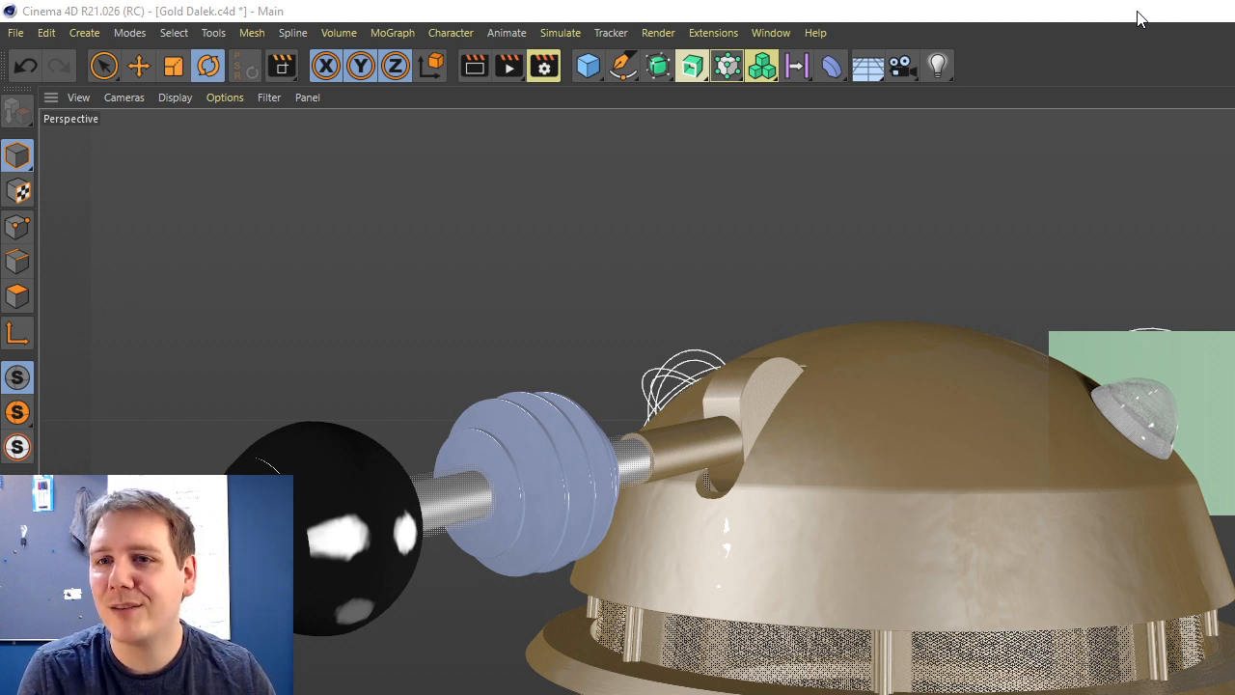
# Switch to the desktop, open the Windows display settings and select display 2.
pyautogui.moveTo(1138, 19); pyautogui.dragTo(979, 267)
pyautogui.rightClick(900, 112)
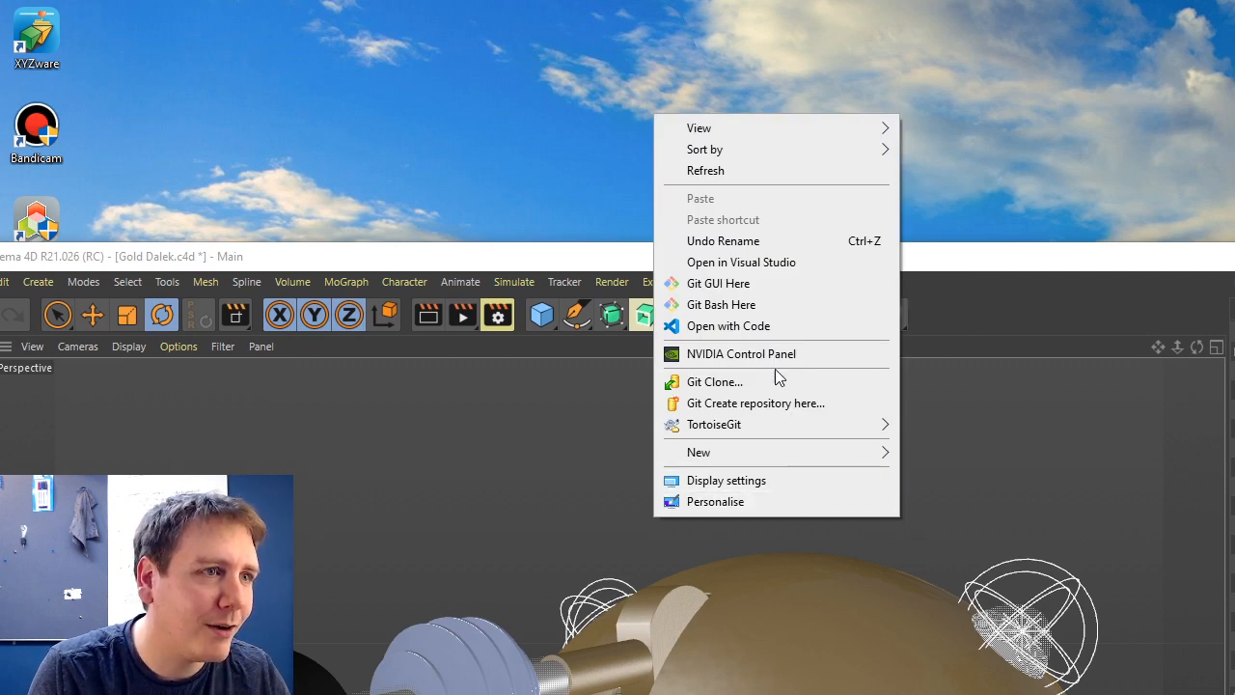
pyautogui.click(756, 479)
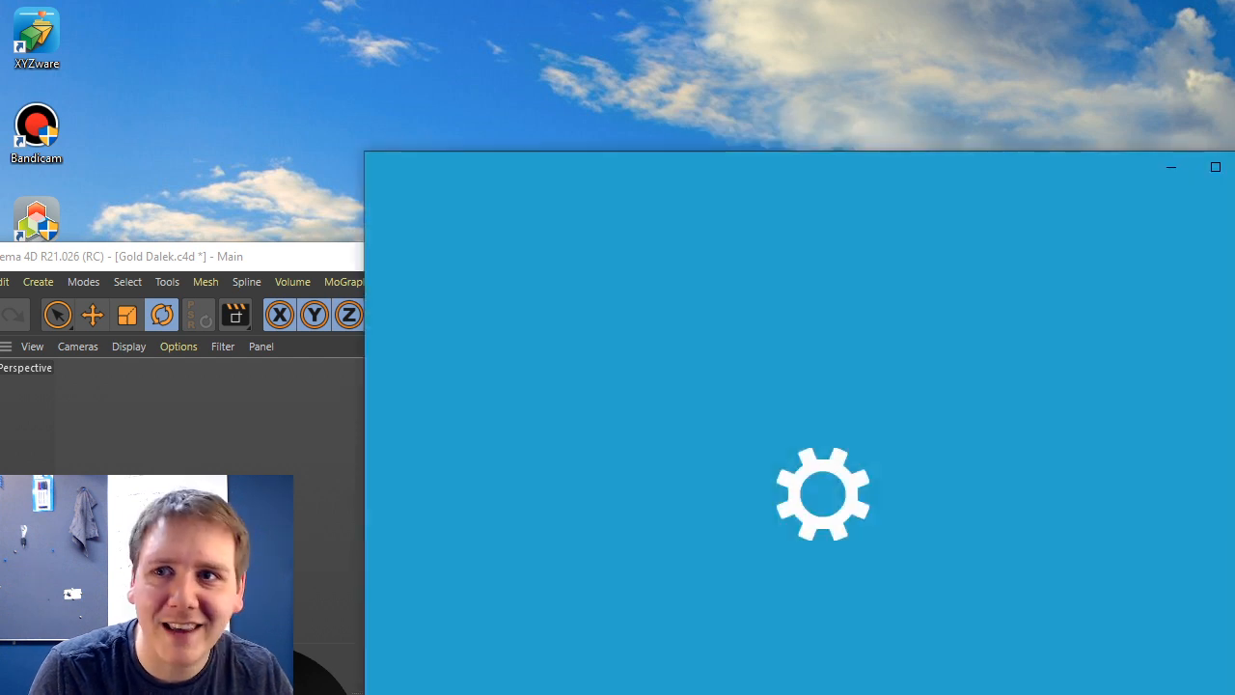
pyautogui.click(915, 463)
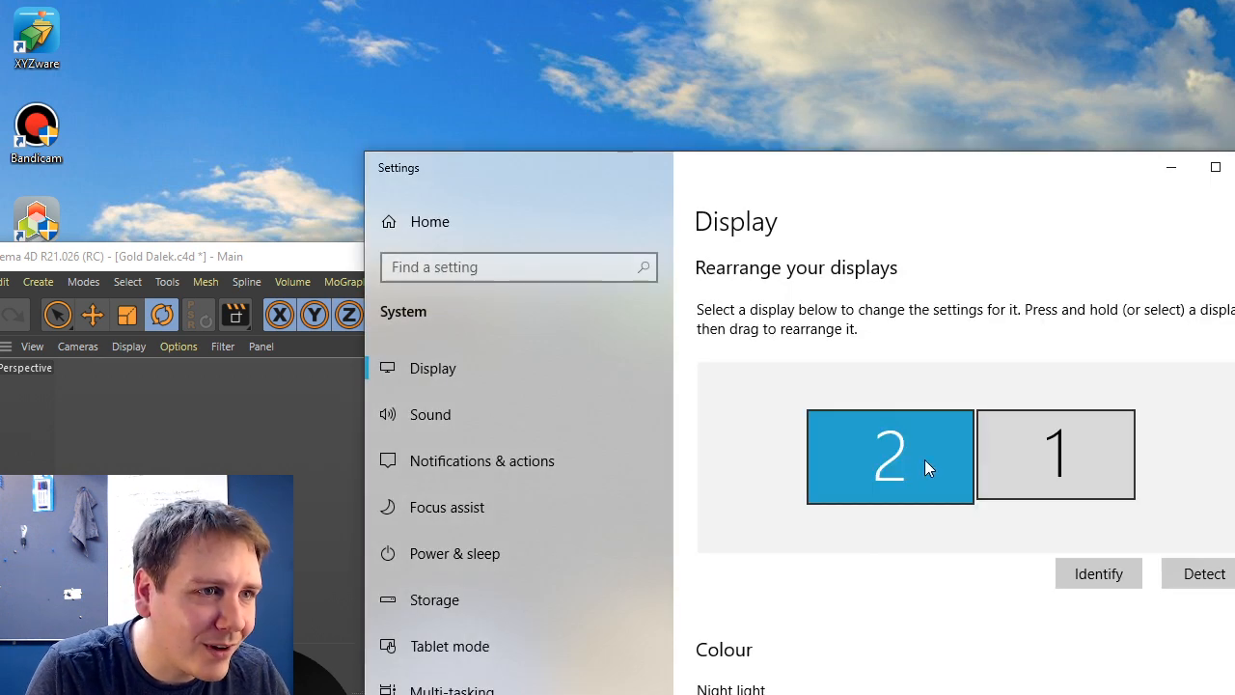
pyautogui.click(1059, 453)
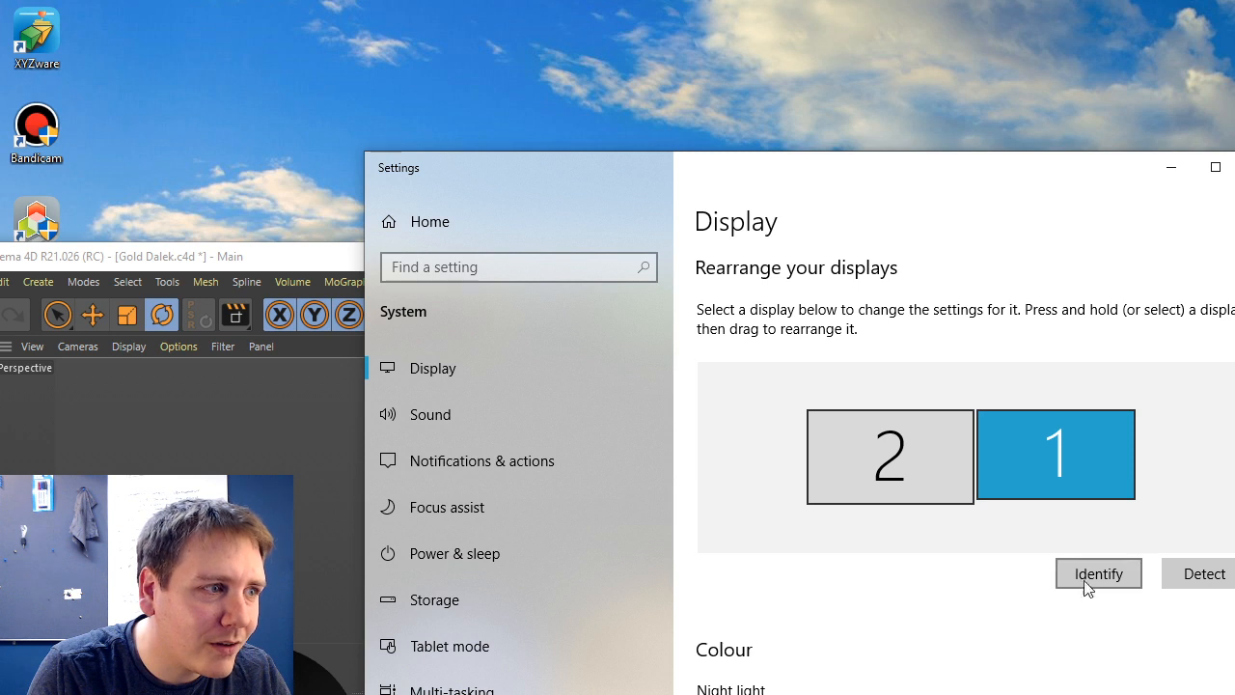
pyautogui.click(922, 465)
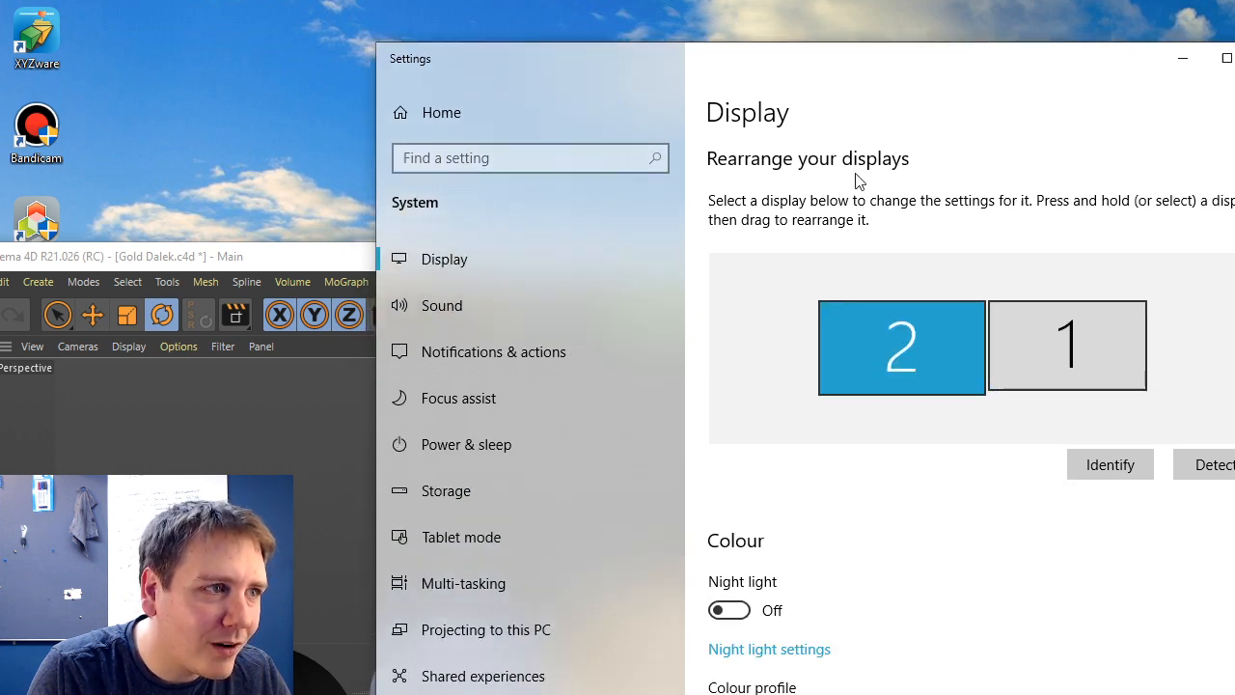
# Set display 2's resolution to 1280 × 720.
pyautogui.scroll(-7, 843, 427)
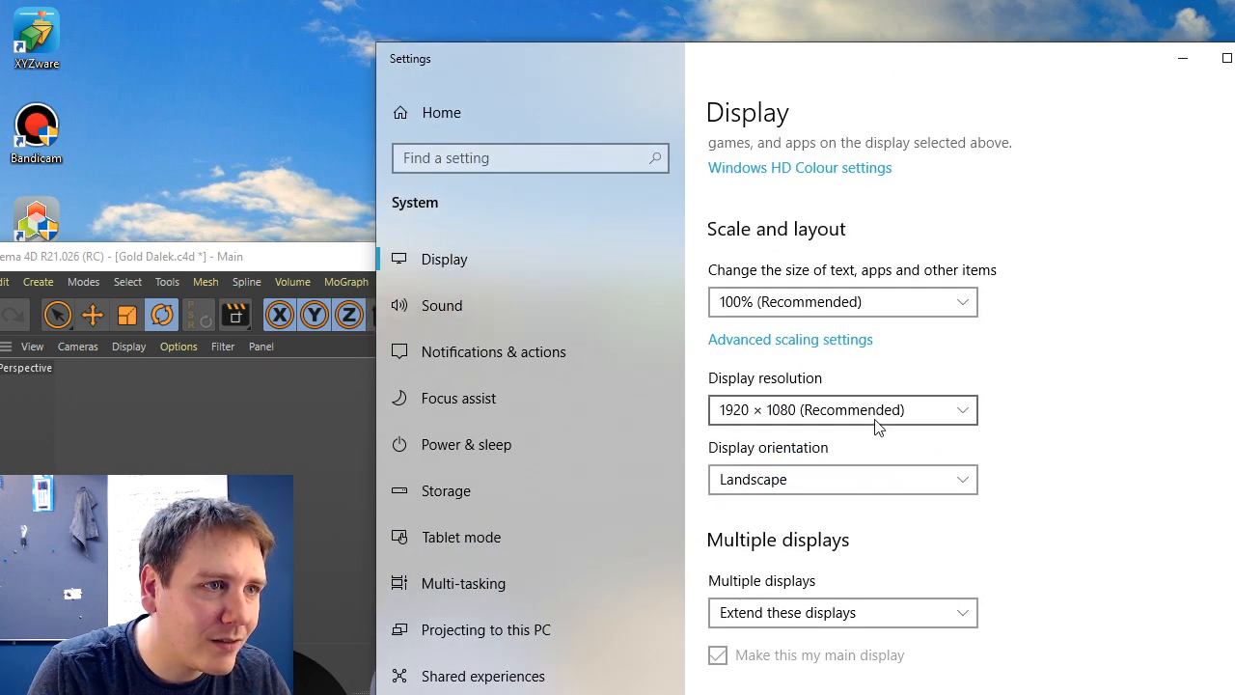
pyautogui.click(877, 426)
pyautogui.scroll(-3, 840, 630)
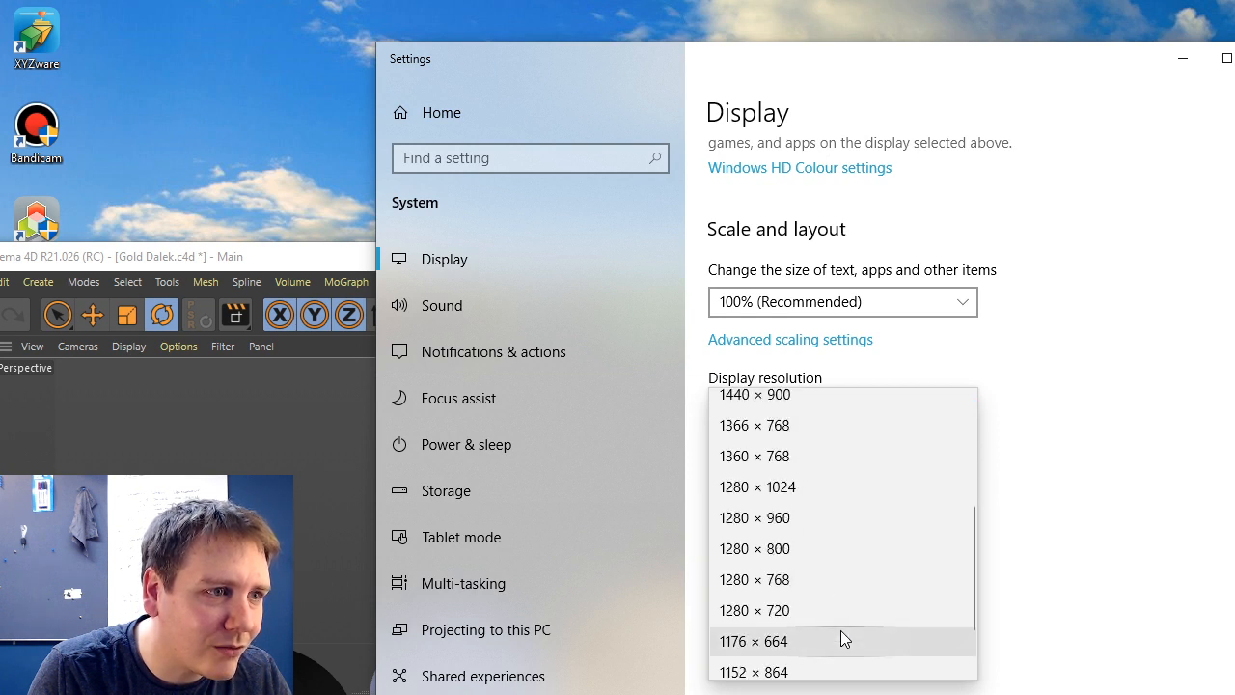
pyautogui.scroll(-1, 840, 637)
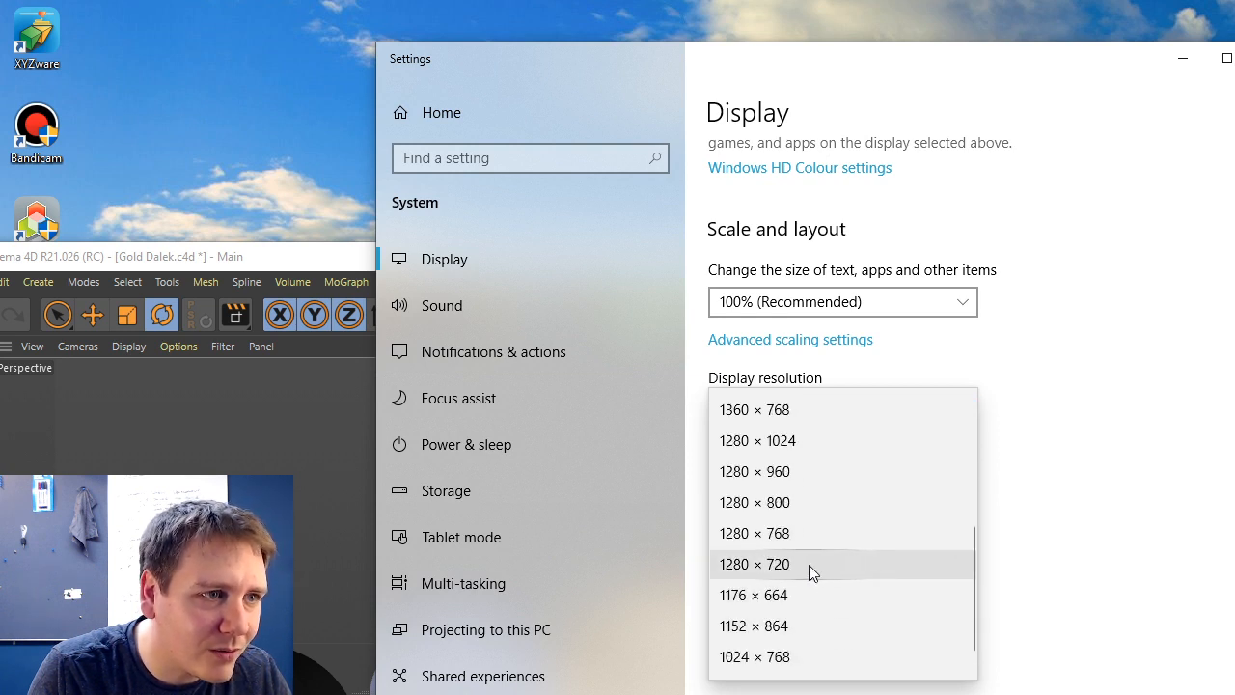
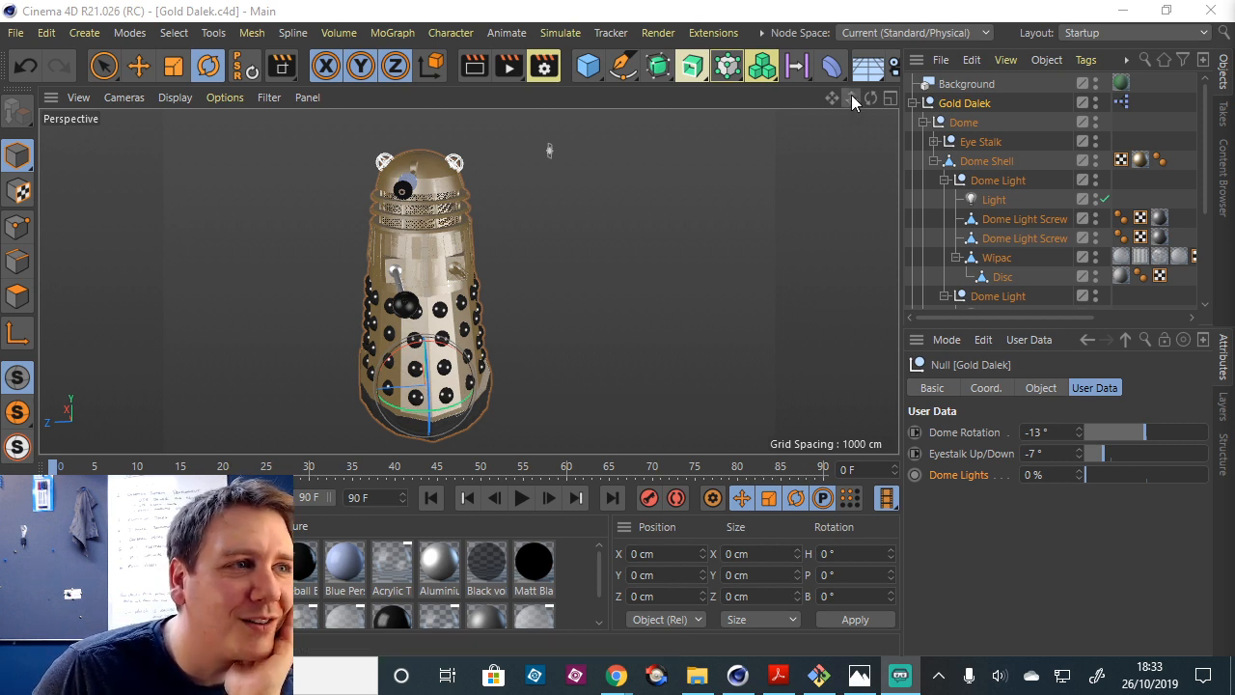
# Select the Light in the first Dome Light and examine its General settings, widening the attributes area to show the full intensity slider.
pyautogui.moveTo(869, 98); pyautogui.dragTo(834, 102)
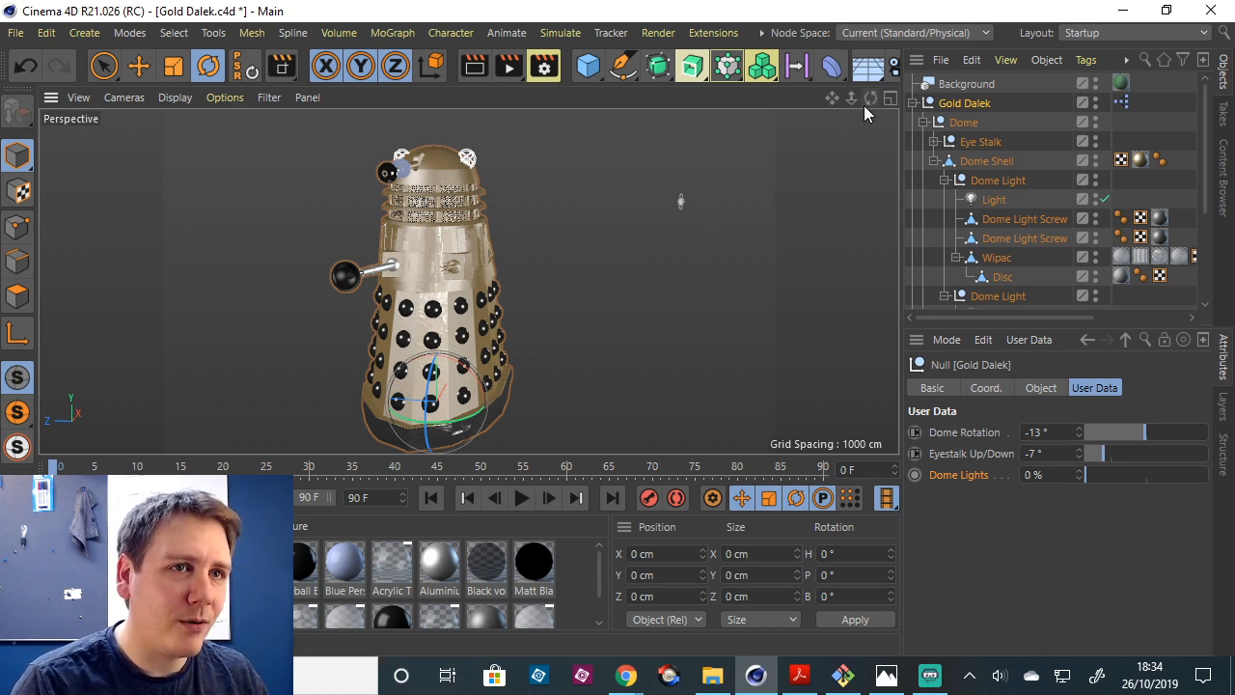
pyautogui.moveTo(866, 101); pyautogui.dragTo(831, 102)
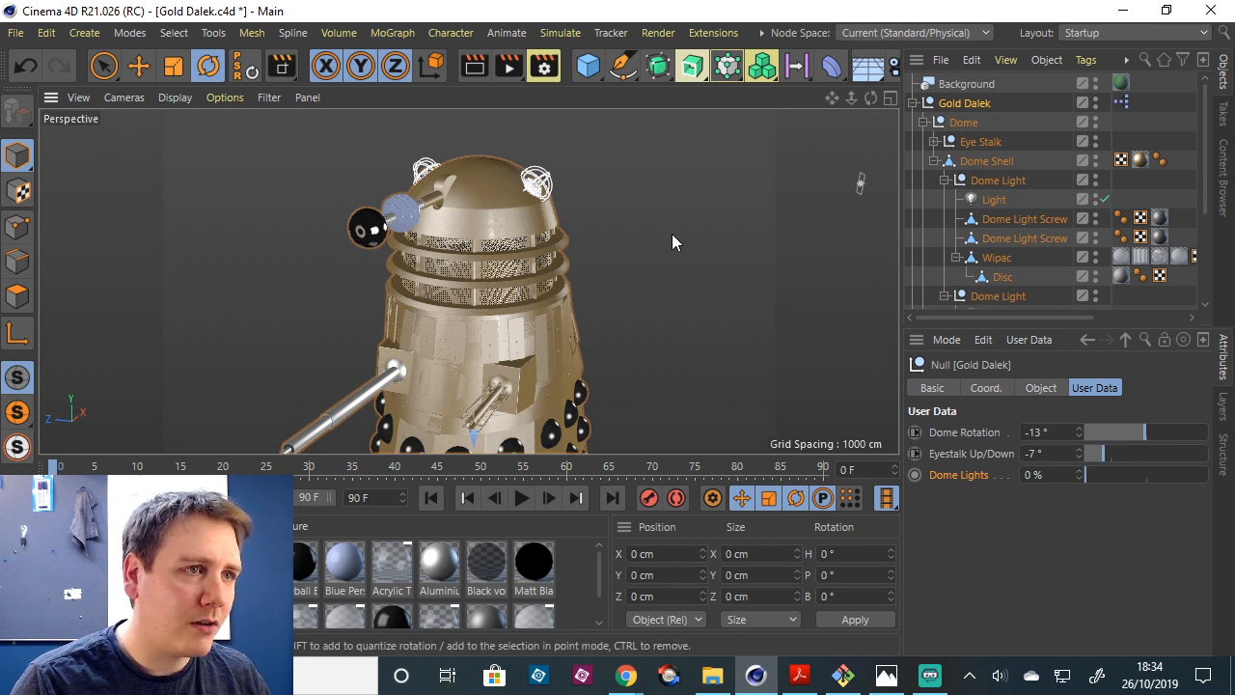
pyautogui.moveTo(851, 98); pyautogui.dragTo(878, 97)
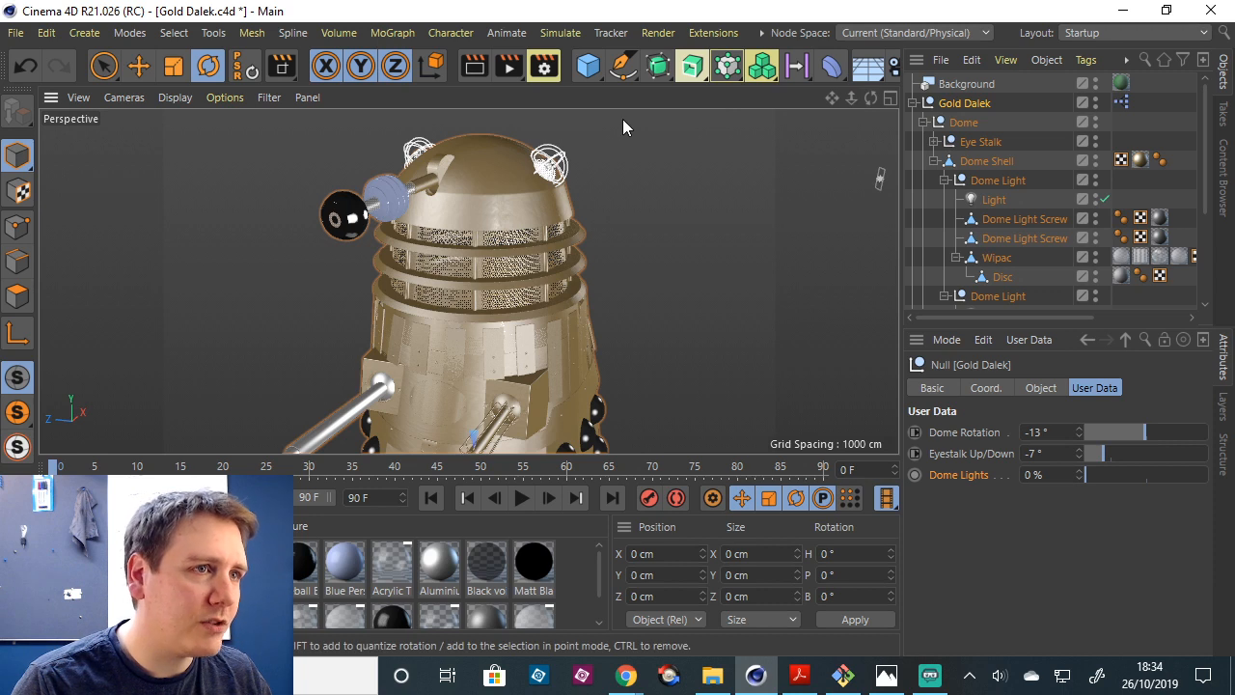
pyautogui.moveTo(871, 97); pyautogui.dragTo(830, 103)
pyautogui.click(993, 200)
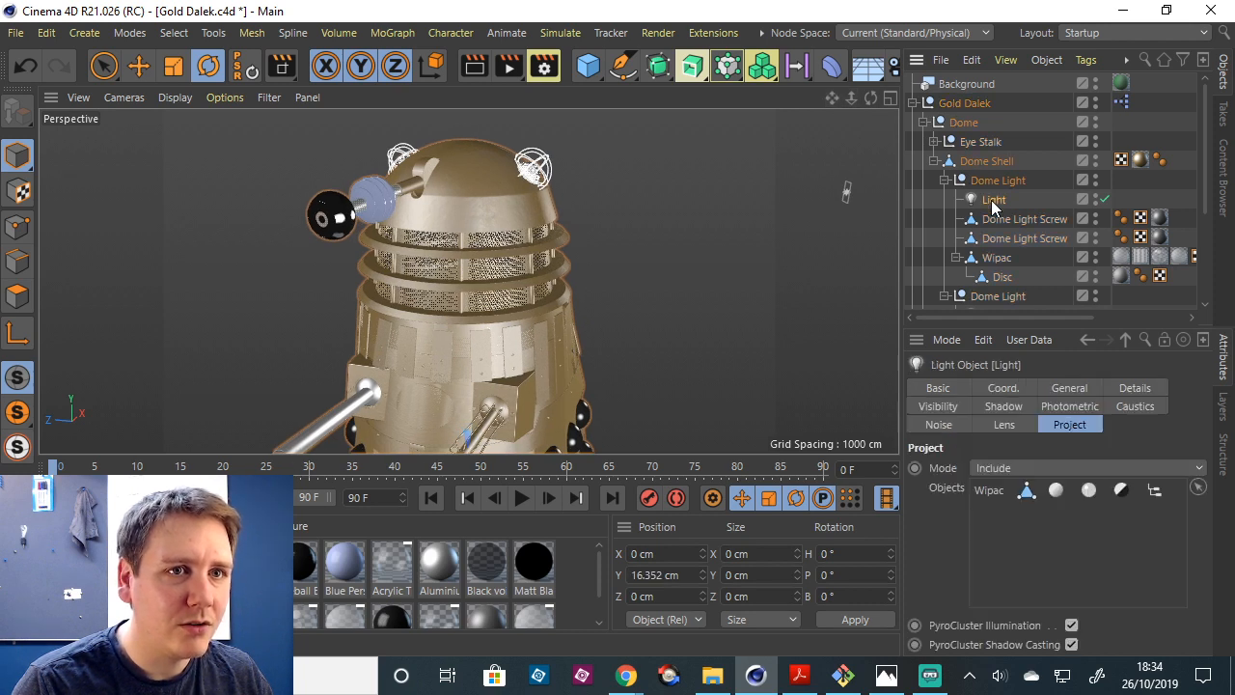
pyautogui.click(938, 388)
pyautogui.click(1002, 388)
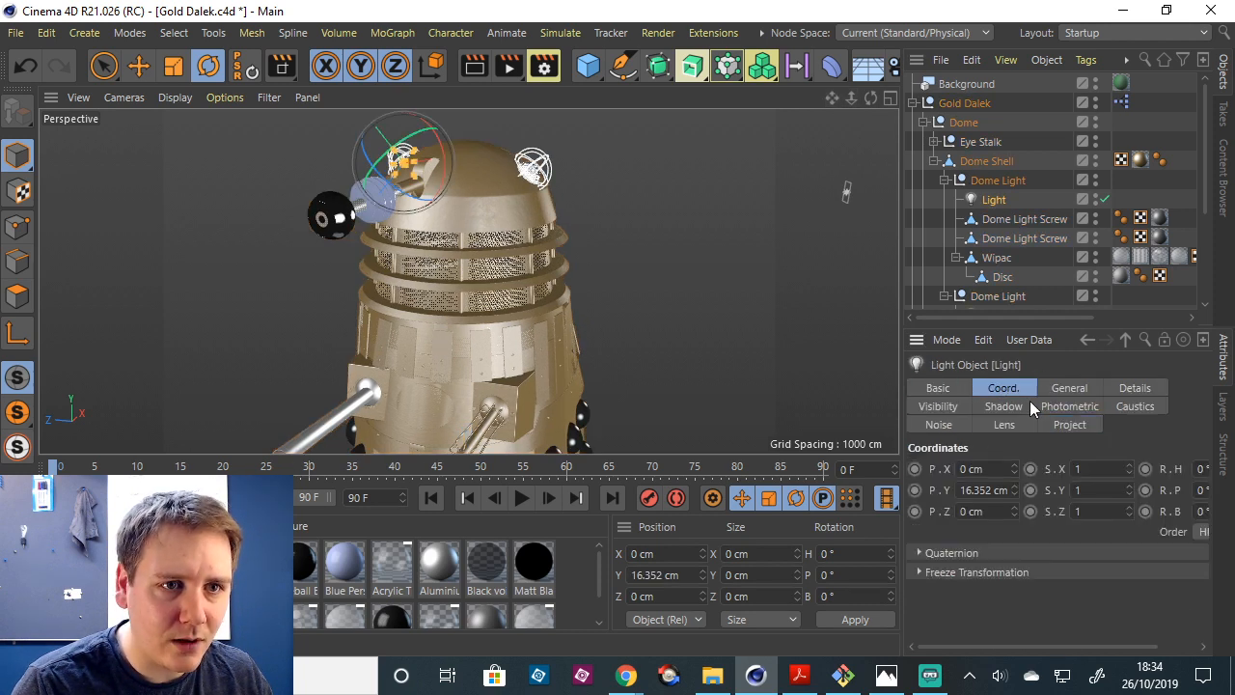
pyautogui.click(1067, 388)
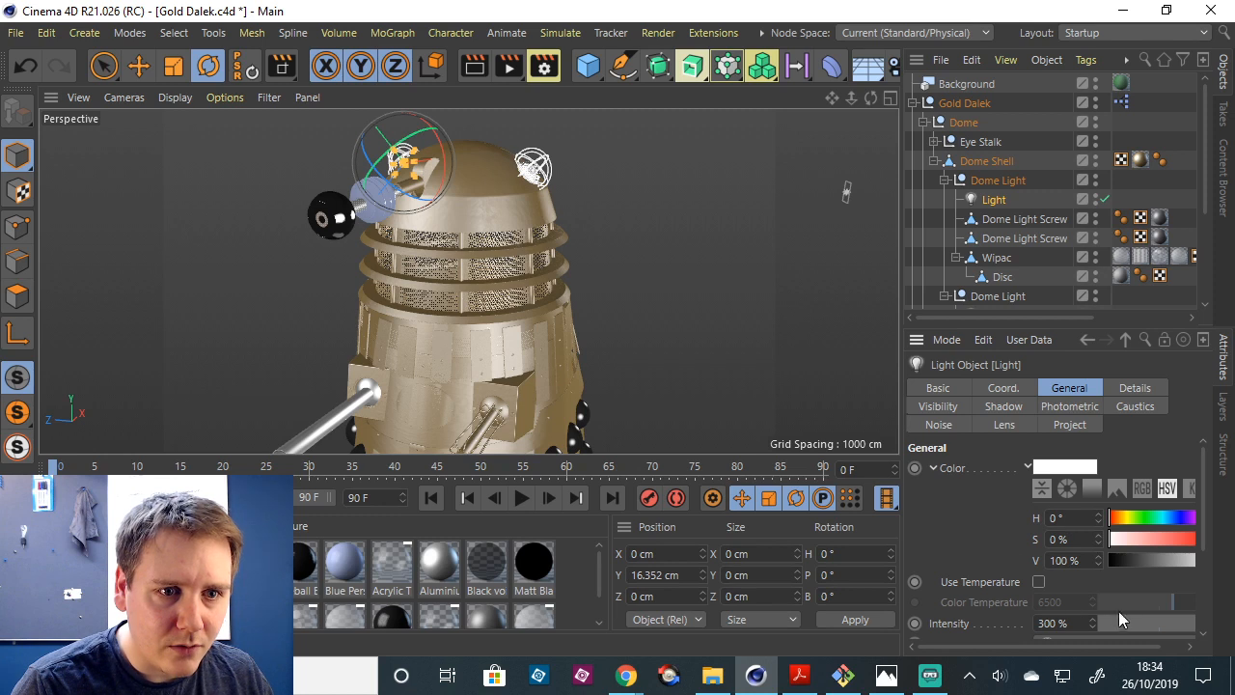
pyautogui.moveTo(901, 424); pyautogui.dragTo(822, 424)
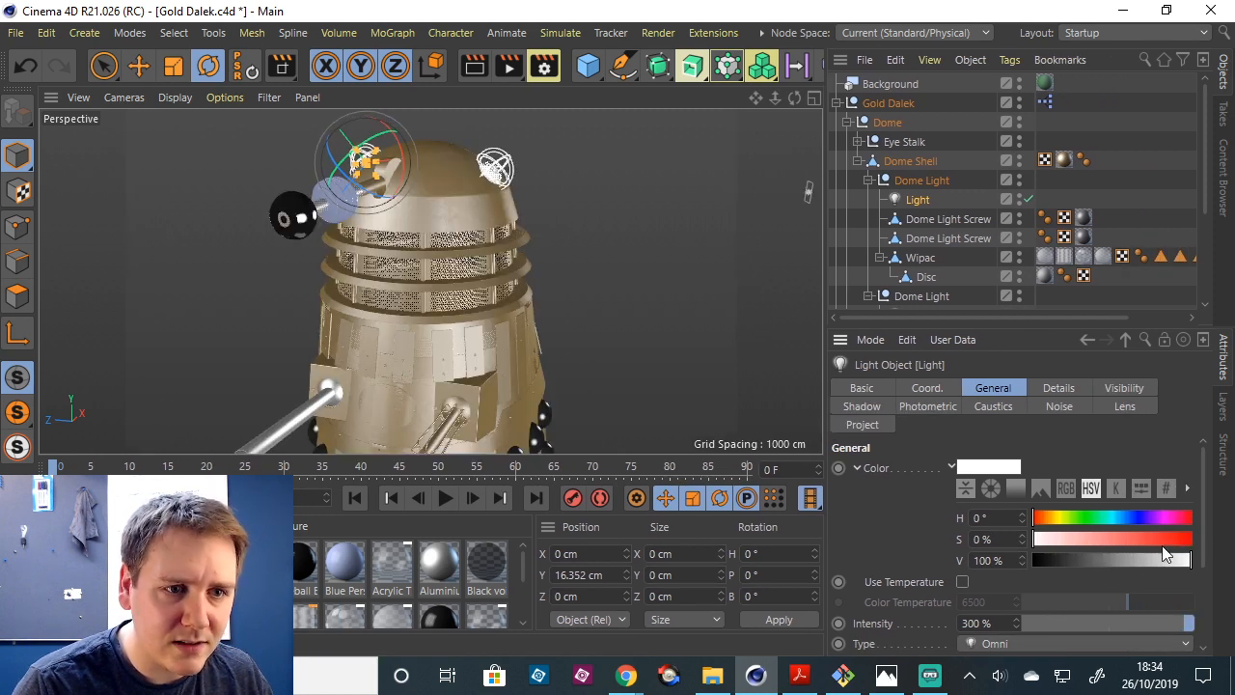
pyautogui.scroll(-2, 1201, 513)
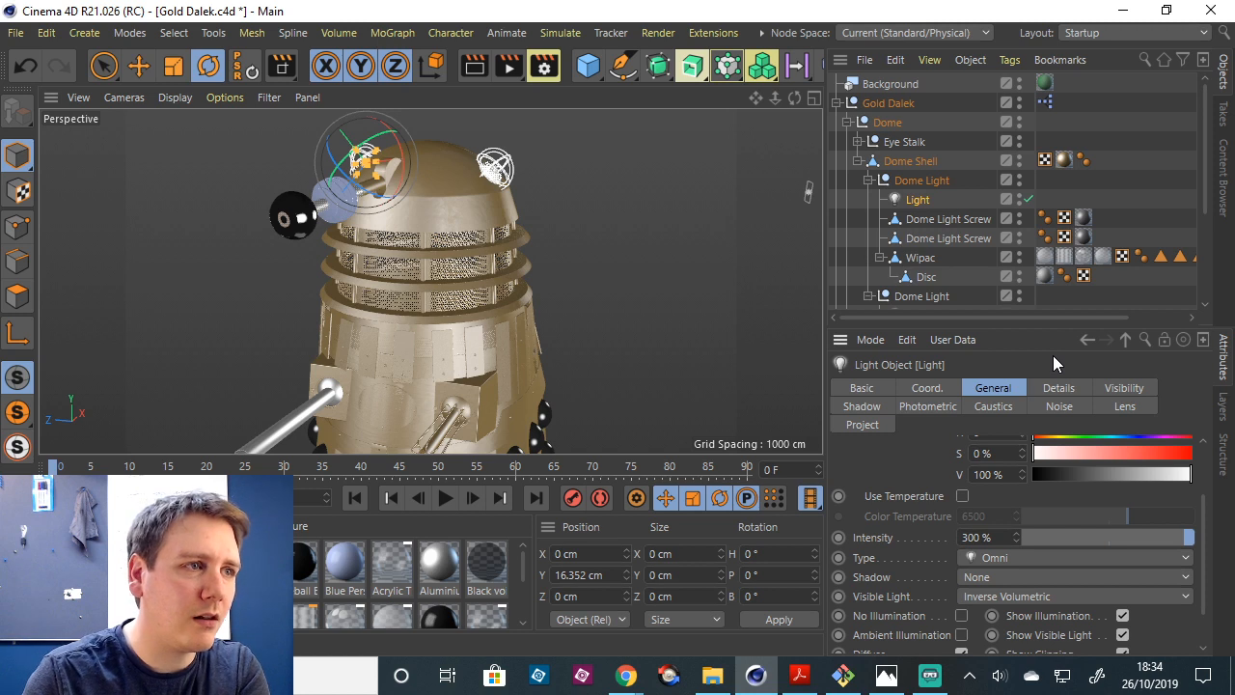
# Select the Gold Dalek null, keep its Dome Lights value at 0% and open its XPresso tag for editing.
pyautogui.click(905, 104)
pyautogui.moveTo(1021, 478); pyautogui.dragTo(991, 474)
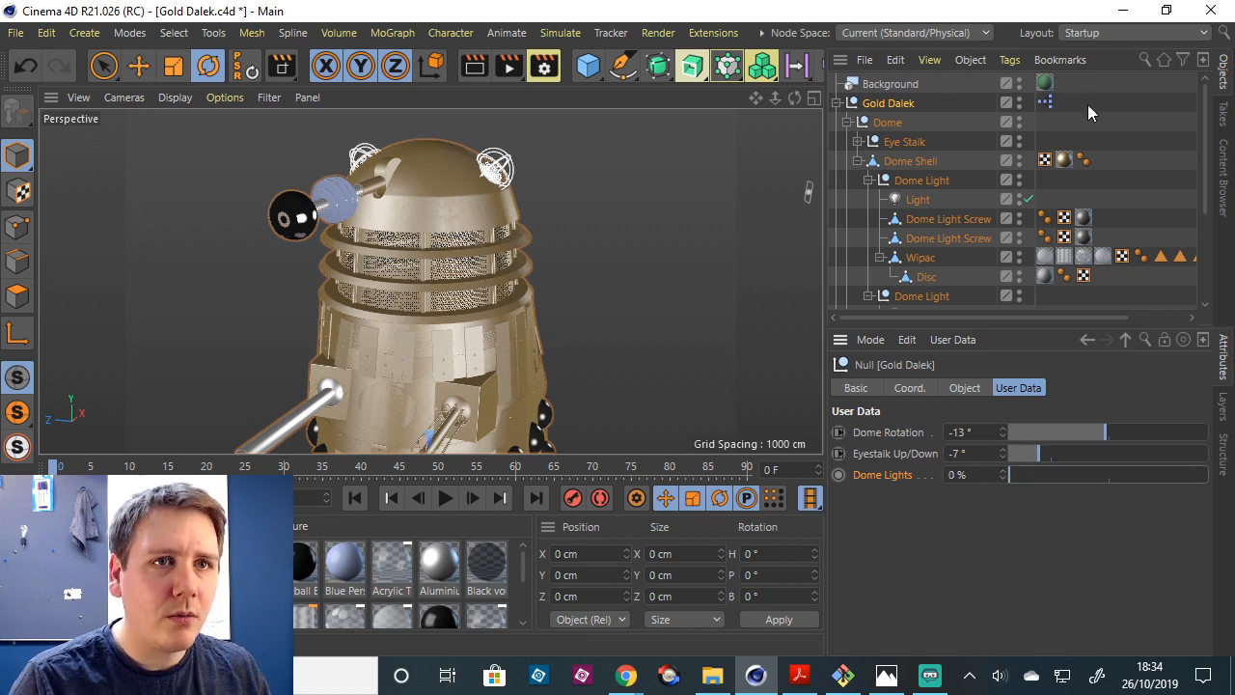
pyautogui.doubleClick(1045, 102)
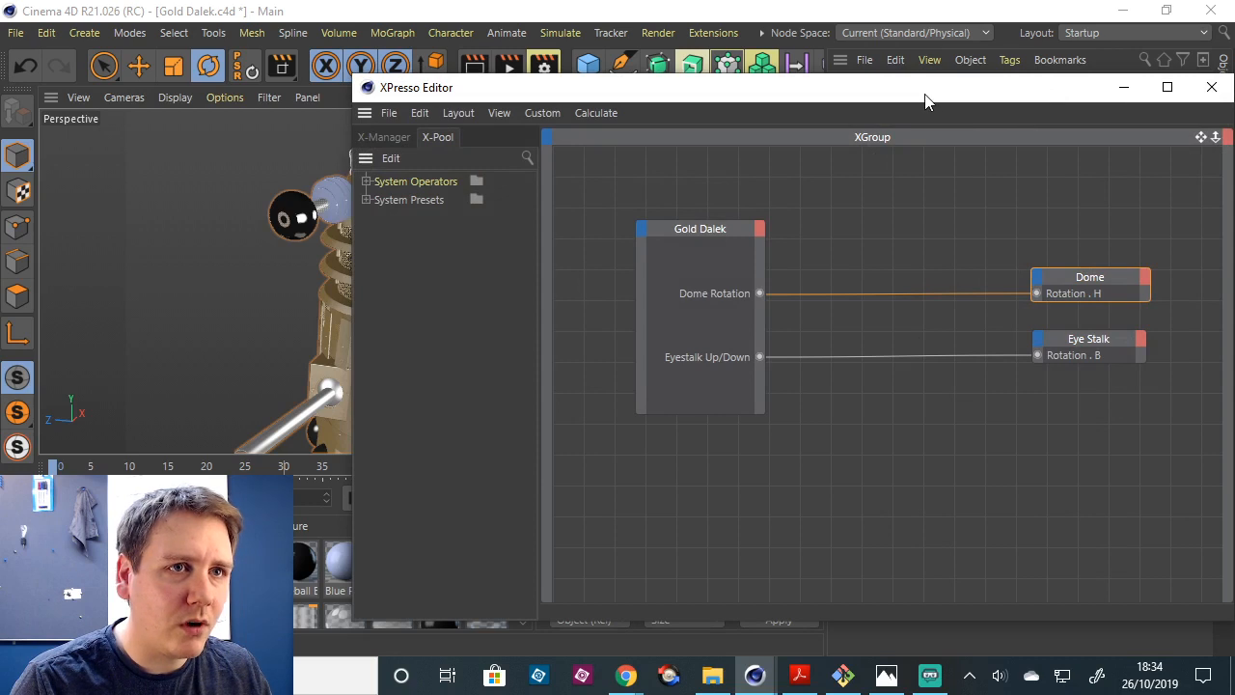
# Shrink the XPresso Editor and place it clear of the object hierarchy, with the node graph reduced to fit.
pyautogui.moveTo(925, 100); pyautogui.dragTo(566, 142)
pyautogui.moveTo(643, 129); pyautogui.dragTo(723, 91)
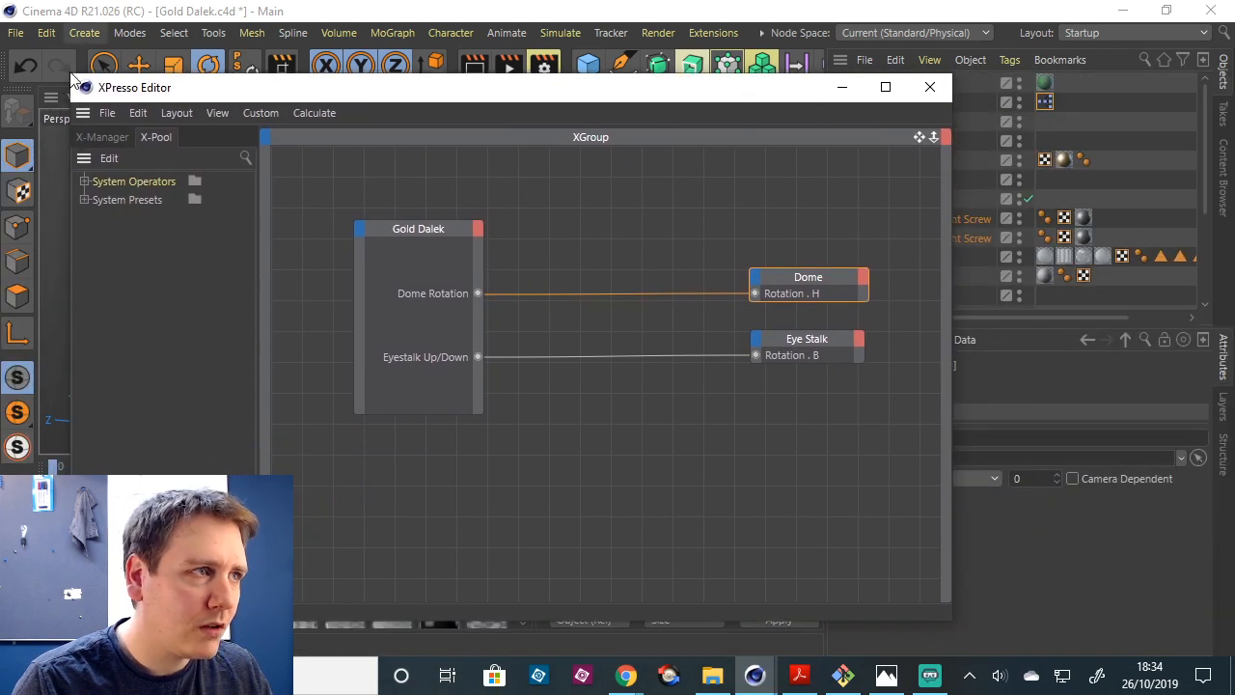
pyautogui.moveTo(64, 73); pyautogui.dragTo(221, 166)
pyautogui.moveTo(336, 175); pyautogui.dragTo(227, 70)
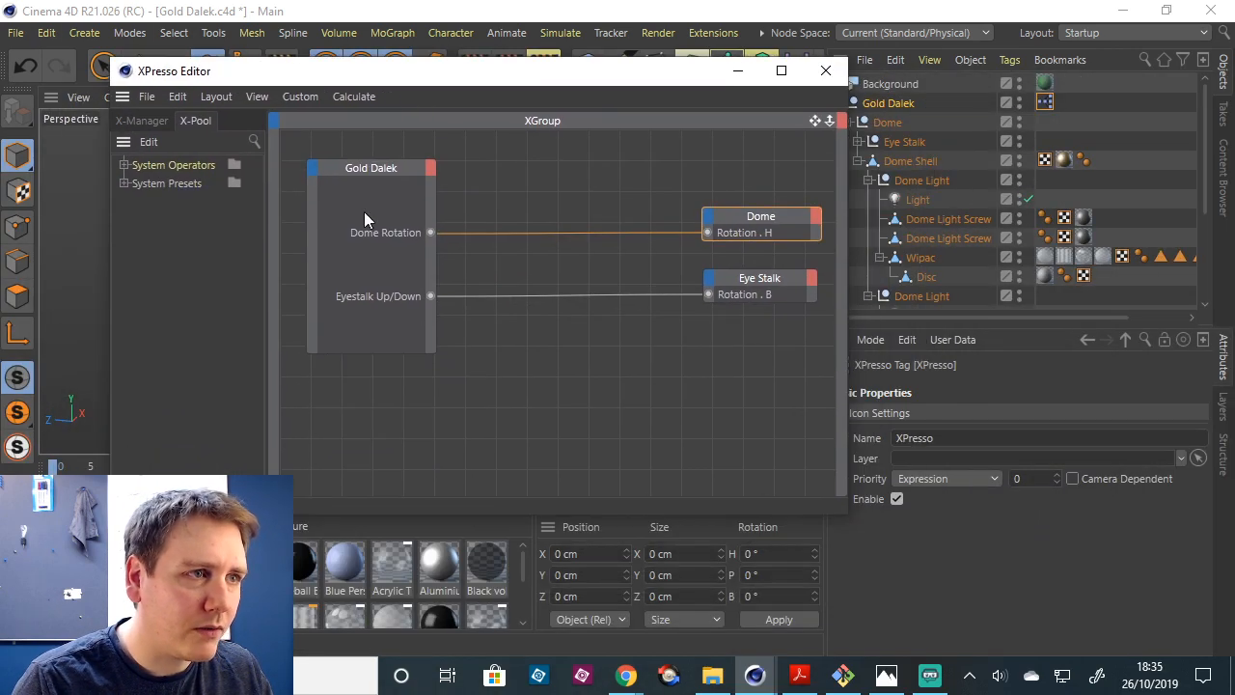
pyautogui.scroll(-3, 614, 280)
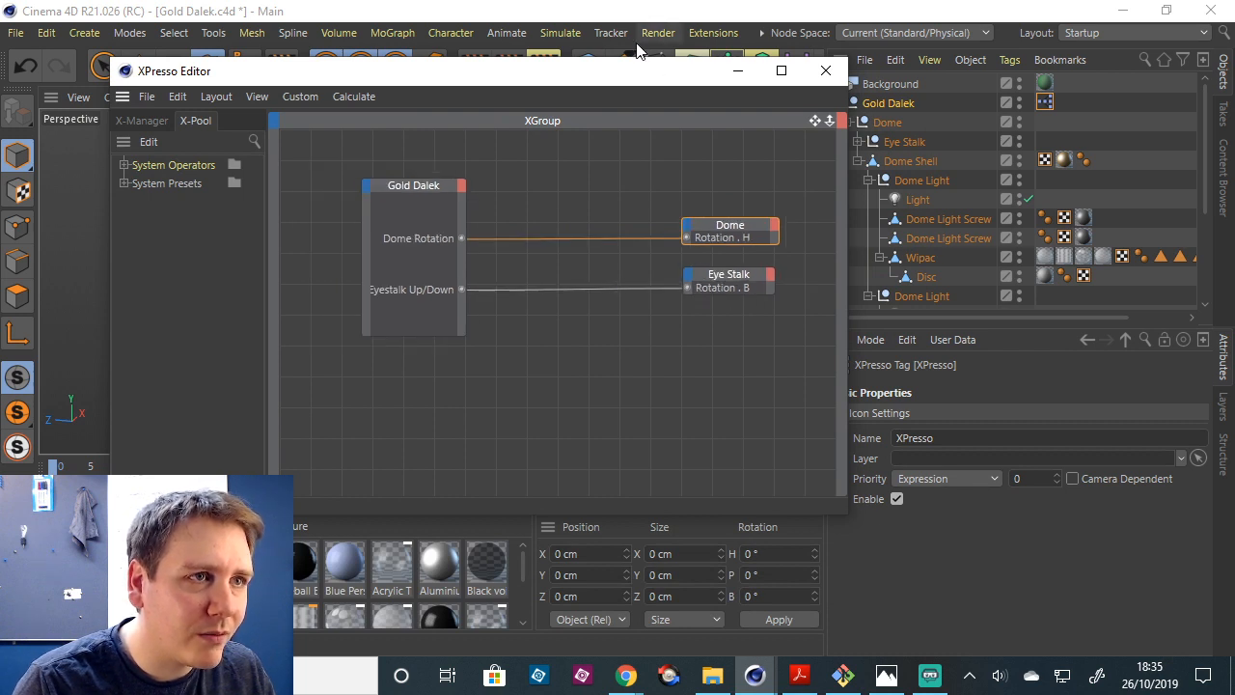
pyautogui.moveTo(635, 73); pyautogui.dragTo(581, 92)
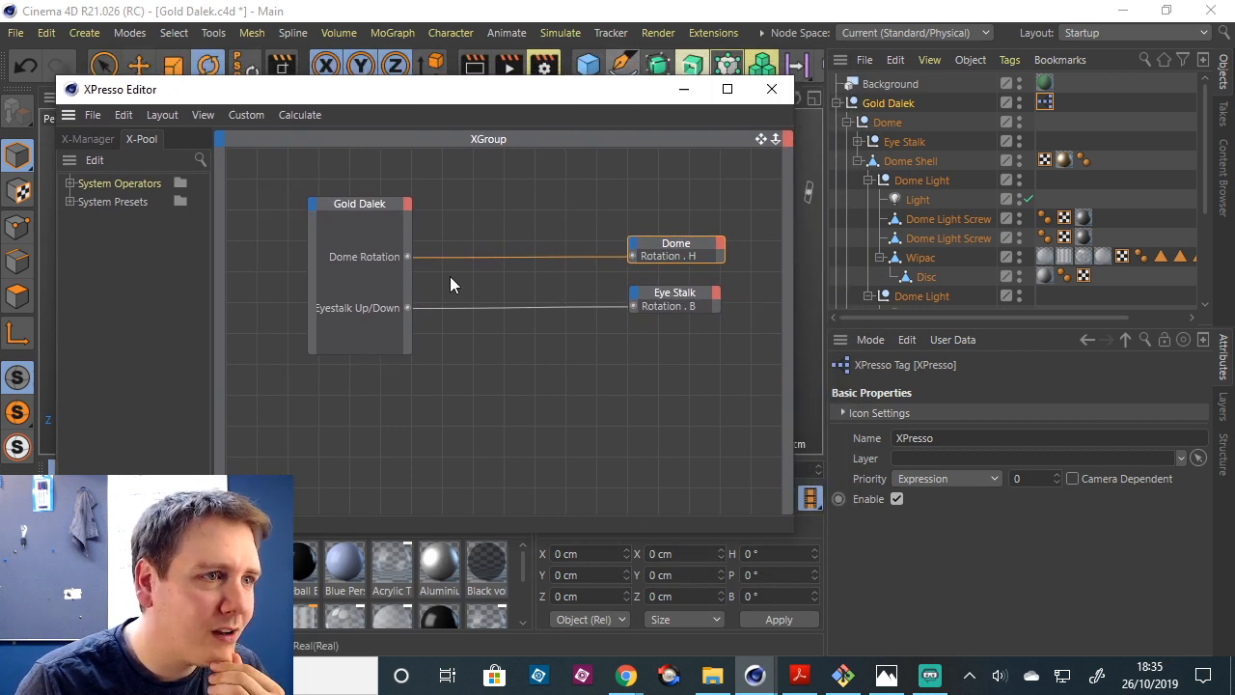
# Add a Dome Lights user data output to the Gold Dalek node and make the node taller.
pyautogui.click(407, 205)
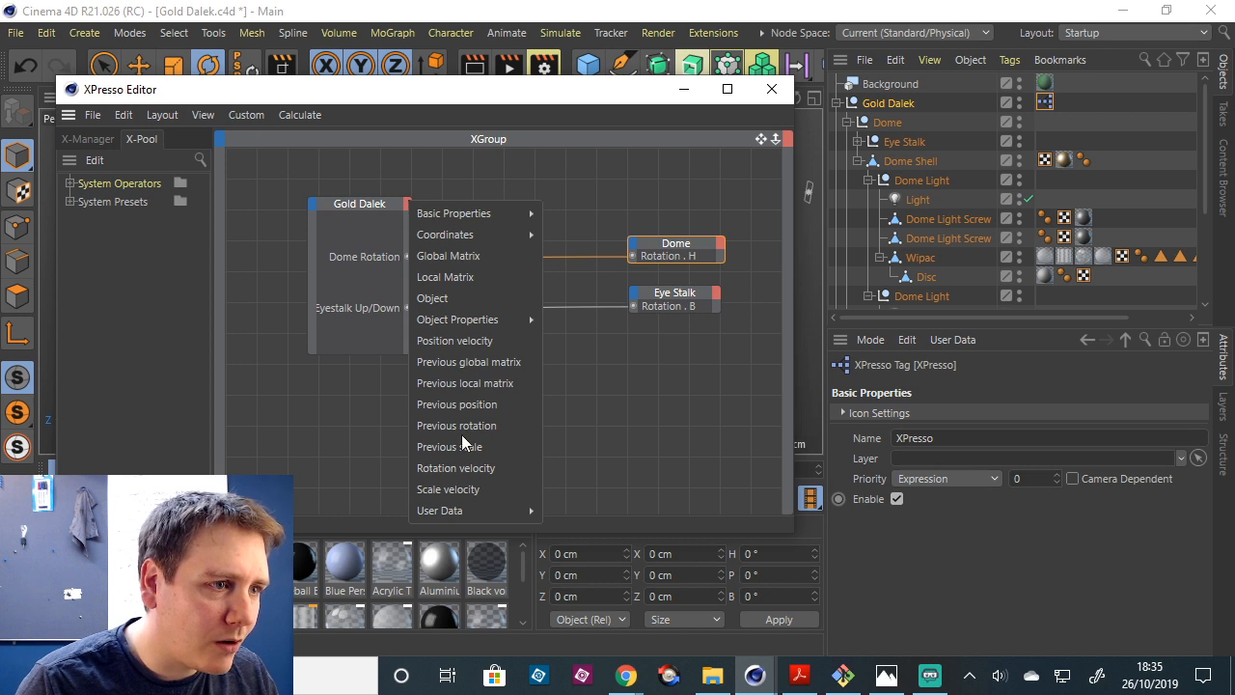
pyautogui.moveTo(508, 514)
pyautogui.click(583, 513)
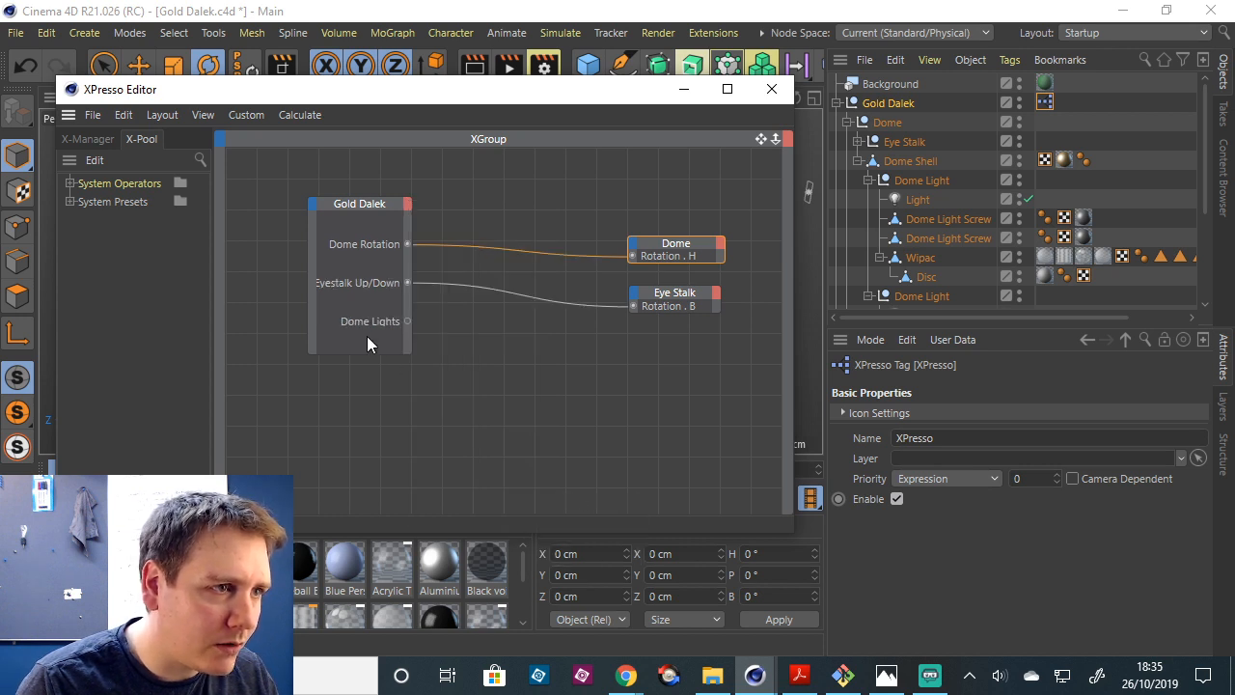
pyautogui.moveTo(371, 354); pyautogui.dragTo(359, 433)
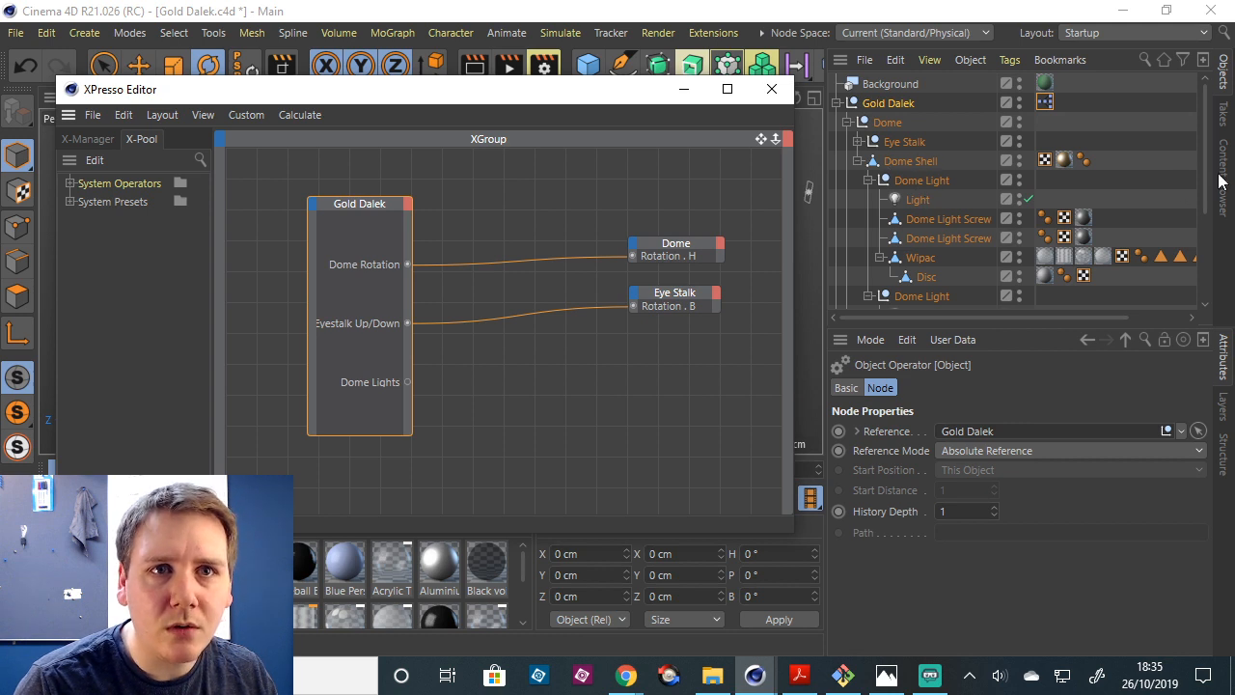
pyautogui.scroll(-3, 1030, 212)
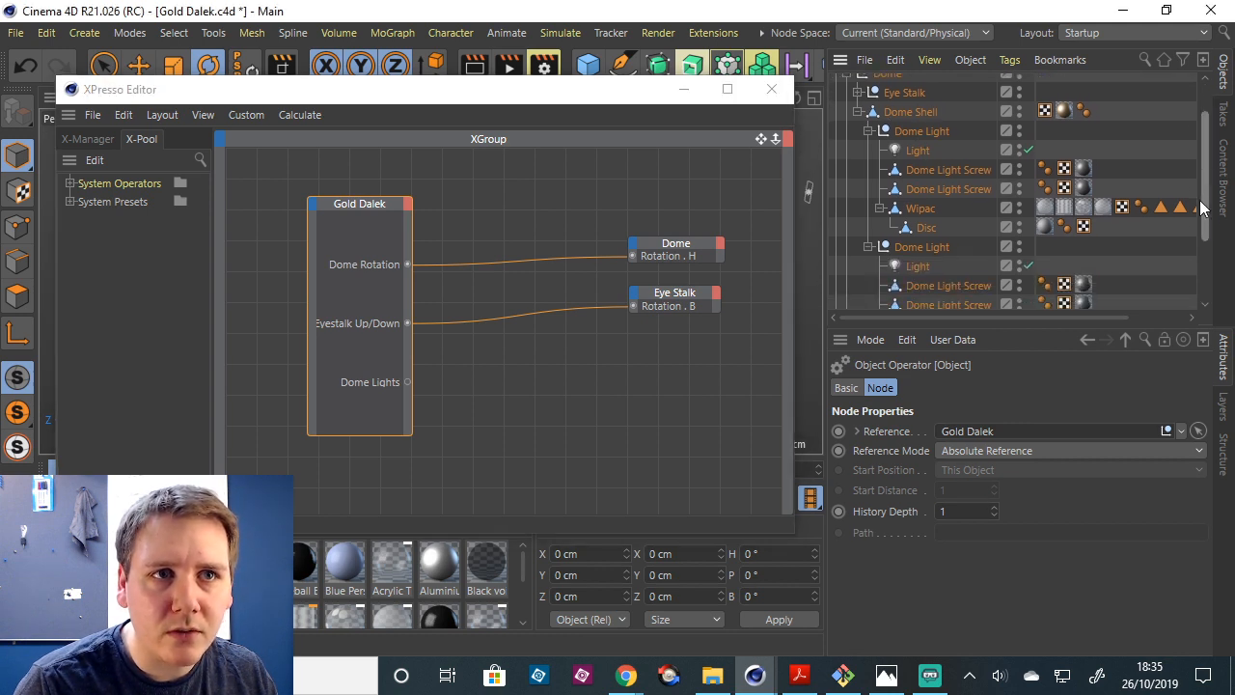
# Add the Light objects from both Dome Light groups as nodes in the XPresso graph and stack them below the Eye Stalk node.
pyautogui.click(919, 257)
pyautogui.keyDown('ctrl'); pyautogui.click(944, 145); pyautogui.keyUp('ctrl')
pyautogui.moveTo(923, 142); pyautogui.dragTo(562, 436)
pyautogui.moveTo(565, 374); pyautogui.dragTo(731, 367)
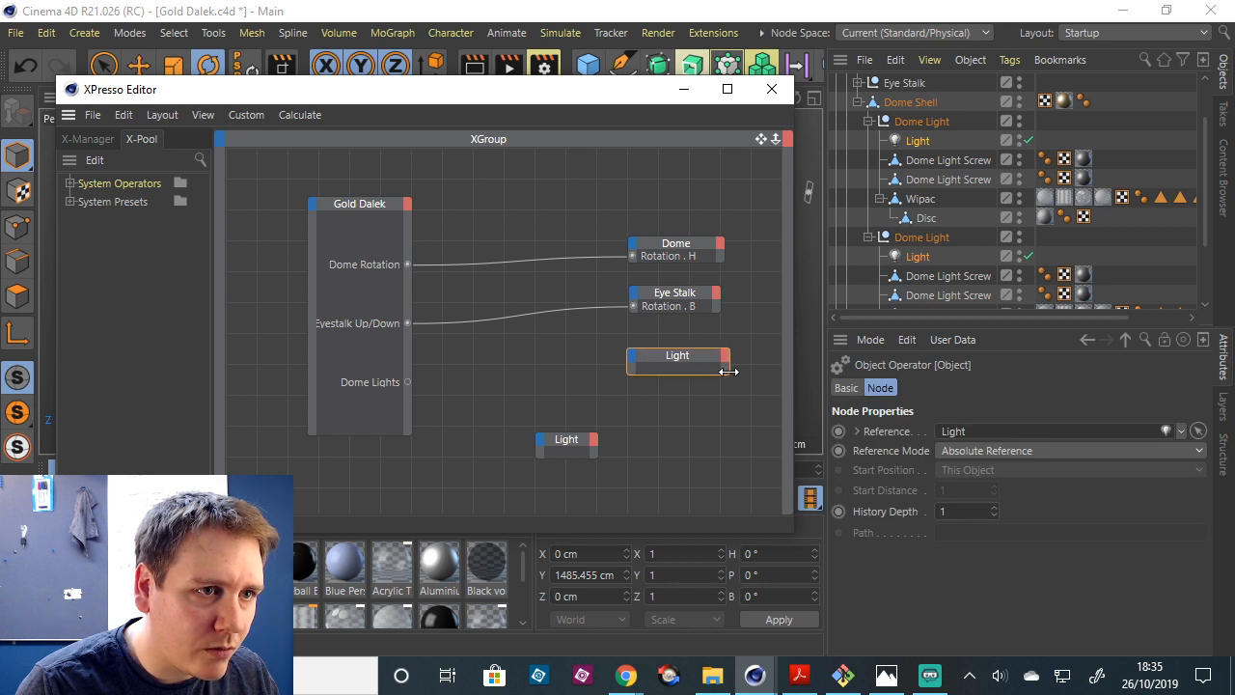
pyautogui.moveTo(570, 446); pyautogui.dragTo(730, 406)
# Browse the General input ports available on a Light node and examine the first Light's General settings for the brightness parameter.
pyautogui.click(639, 360)
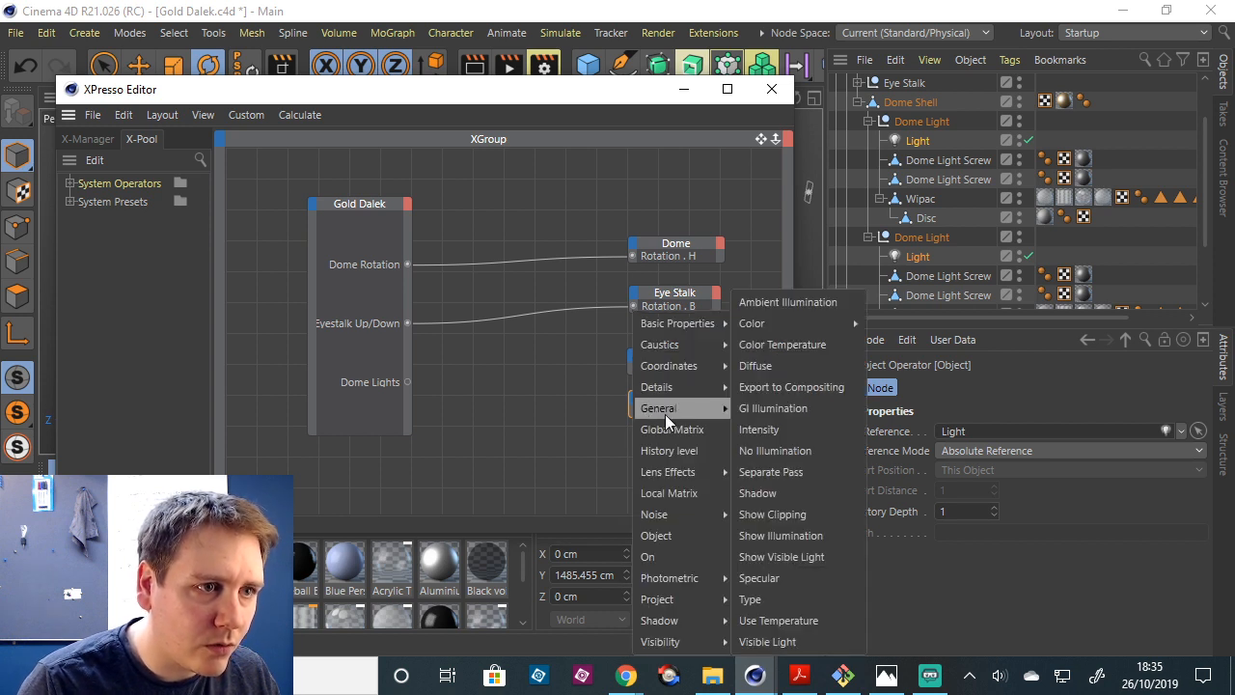
pyautogui.moveTo(678, 407)
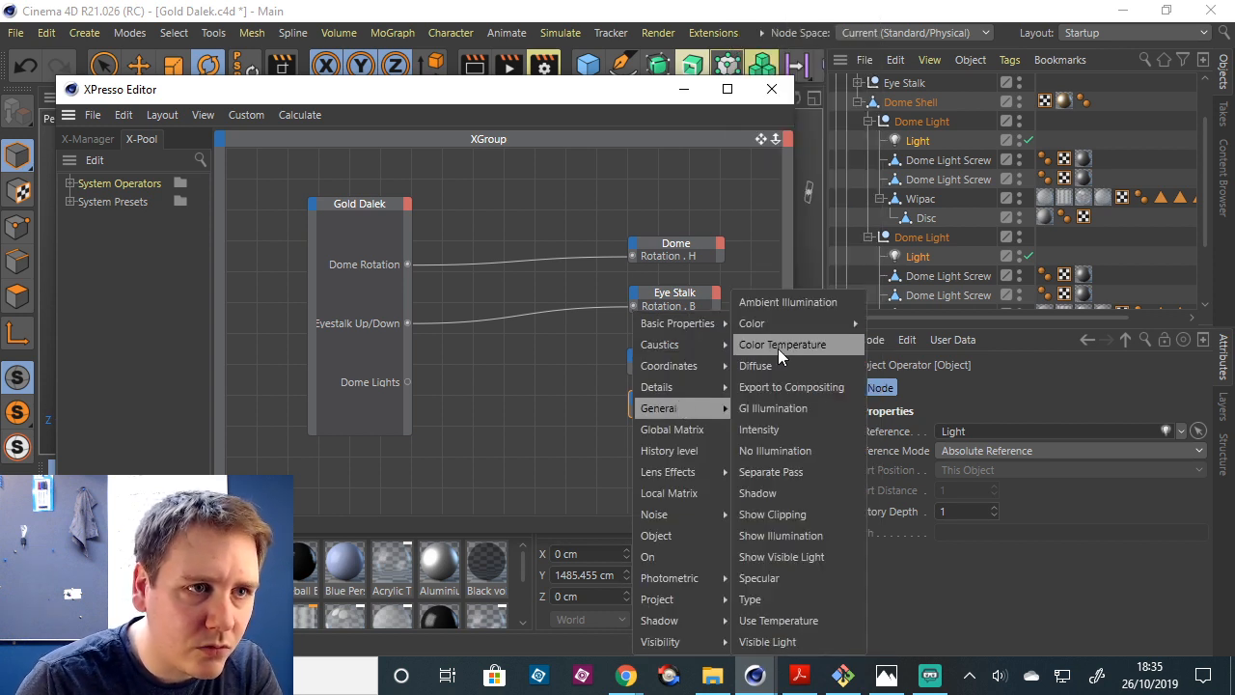
pyautogui.moveTo(791, 323)
pyautogui.click(1073, 595)
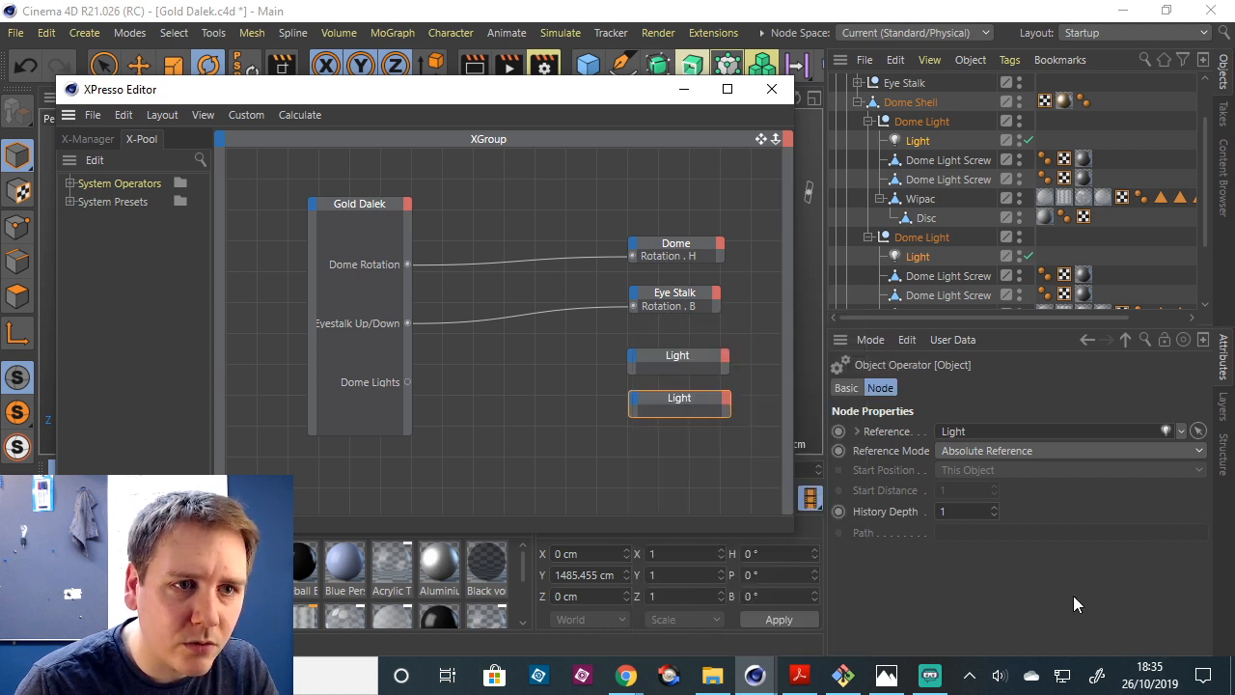
pyautogui.click(921, 141)
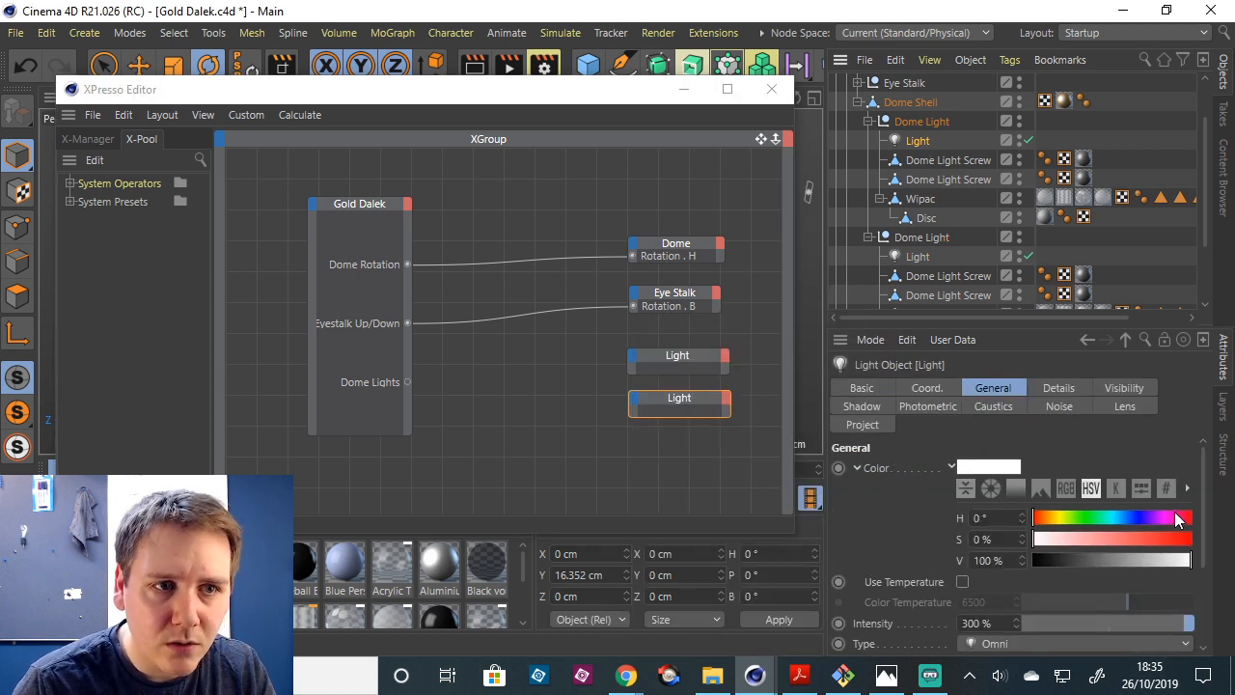
pyautogui.scroll(-3, 1099, 553)
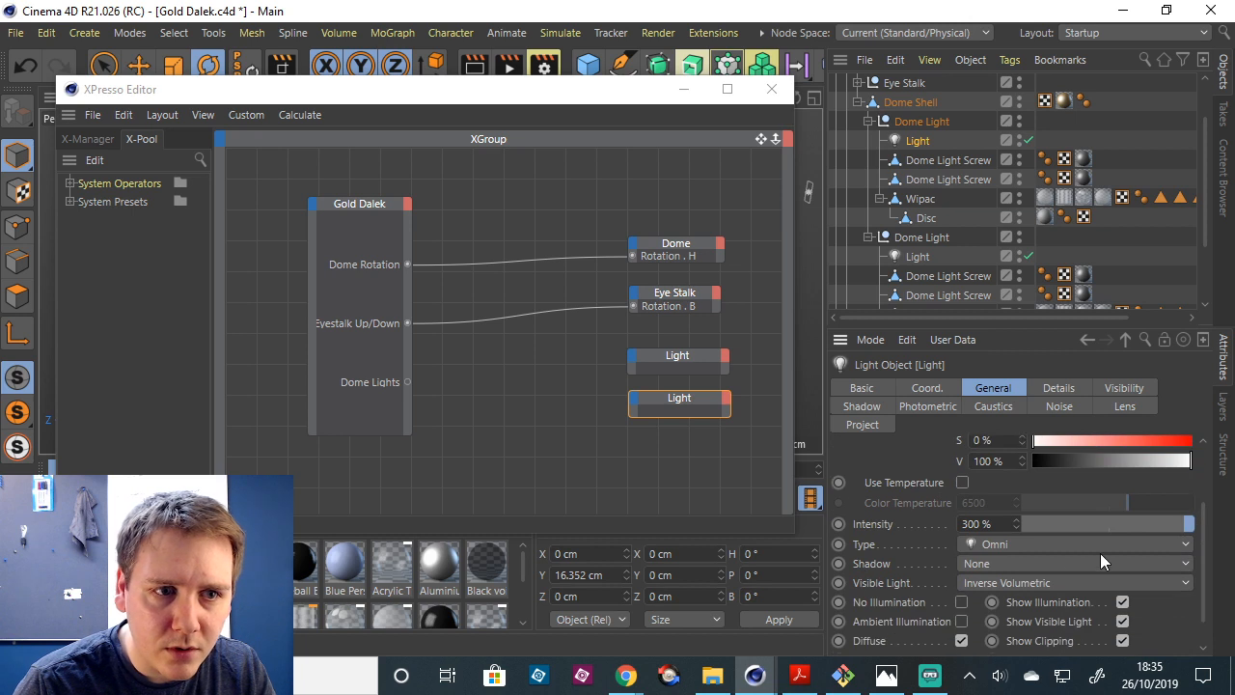
# Add an Intensity input port to each of the two Light nodes.
pyautogui.click(633, 355)
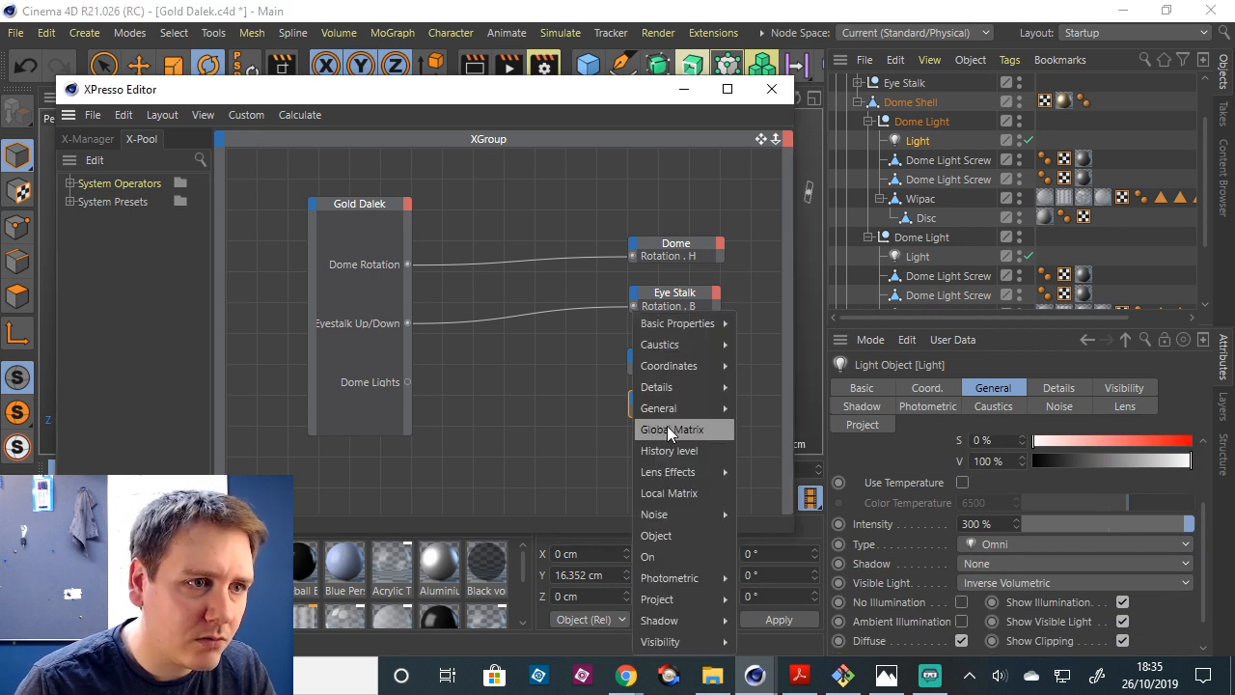
pyautogui.moveTo(675, 408)
pyautogui.click(778, 431)
pyautogui.click(633, 405)
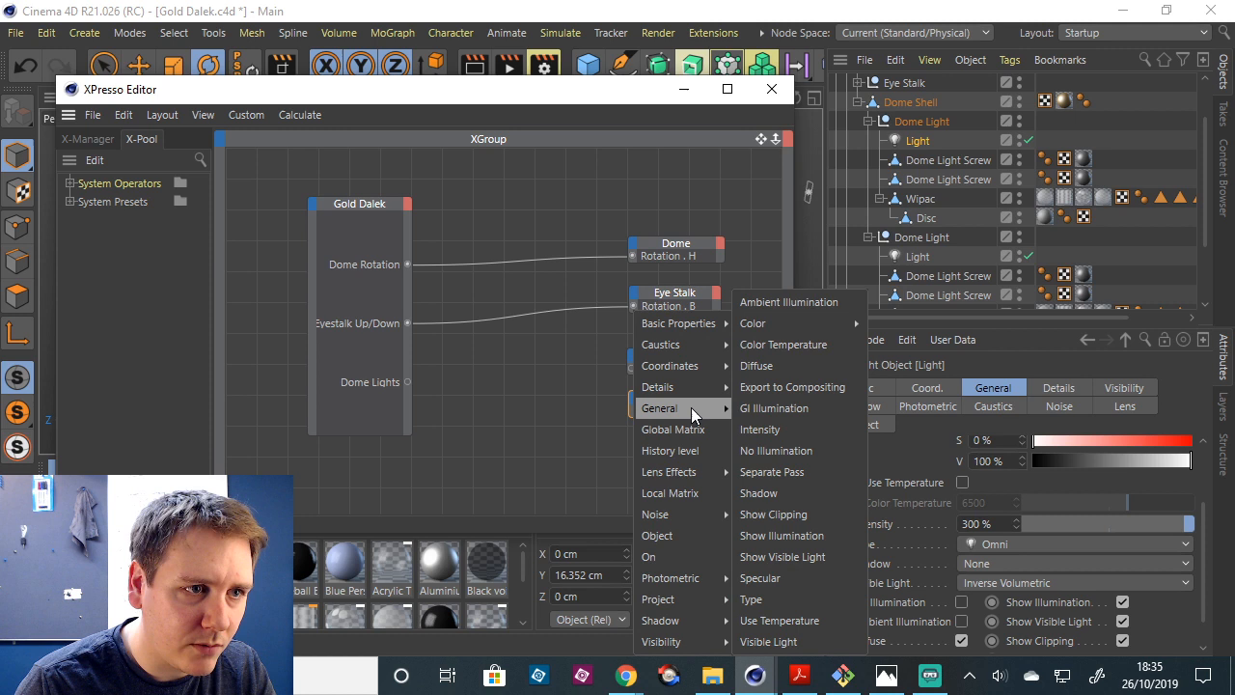
pyautogui.click(790, 431)
pyautogui.rightClick(492, 387)
pyautogui.moveTo(565, 403)
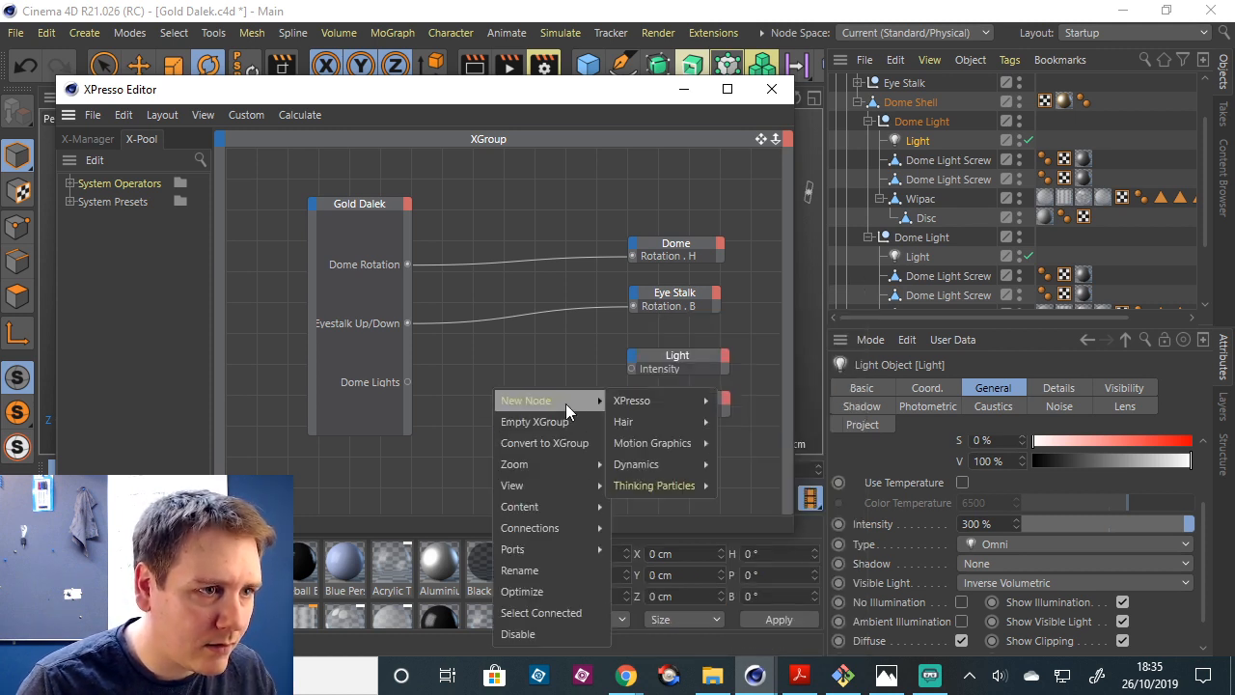
pyautogui.moveTo(620, 400)
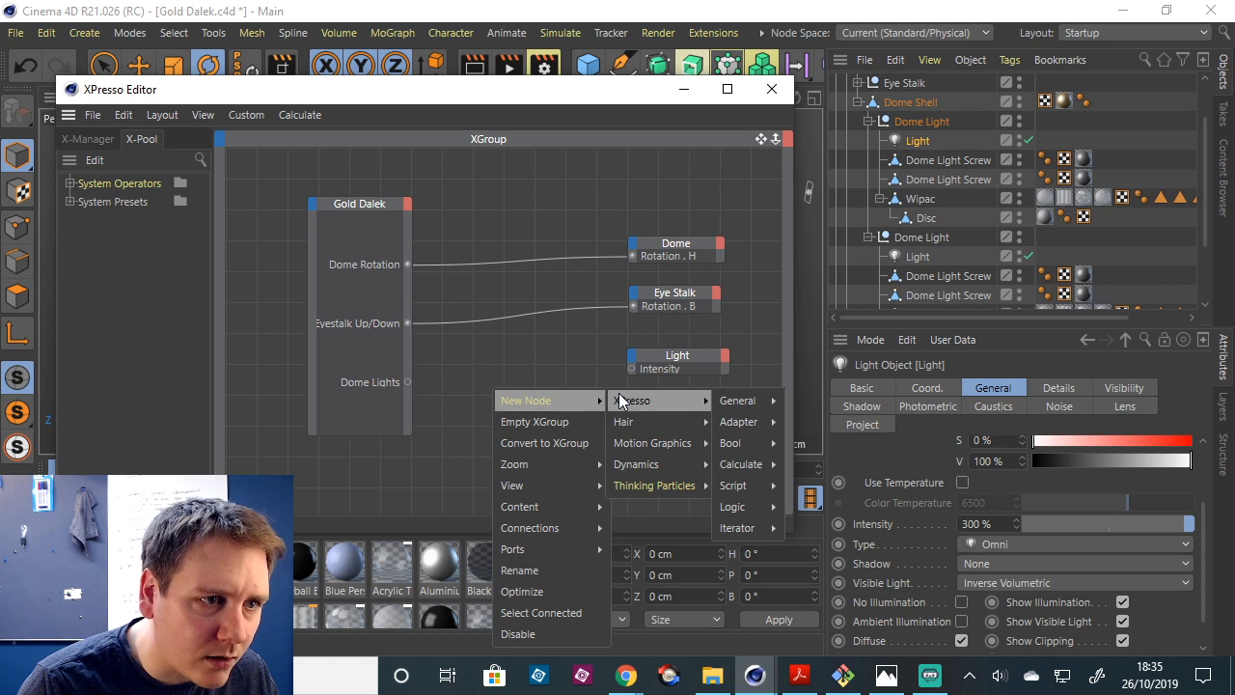
pyautogui.moveTo(770, 424)
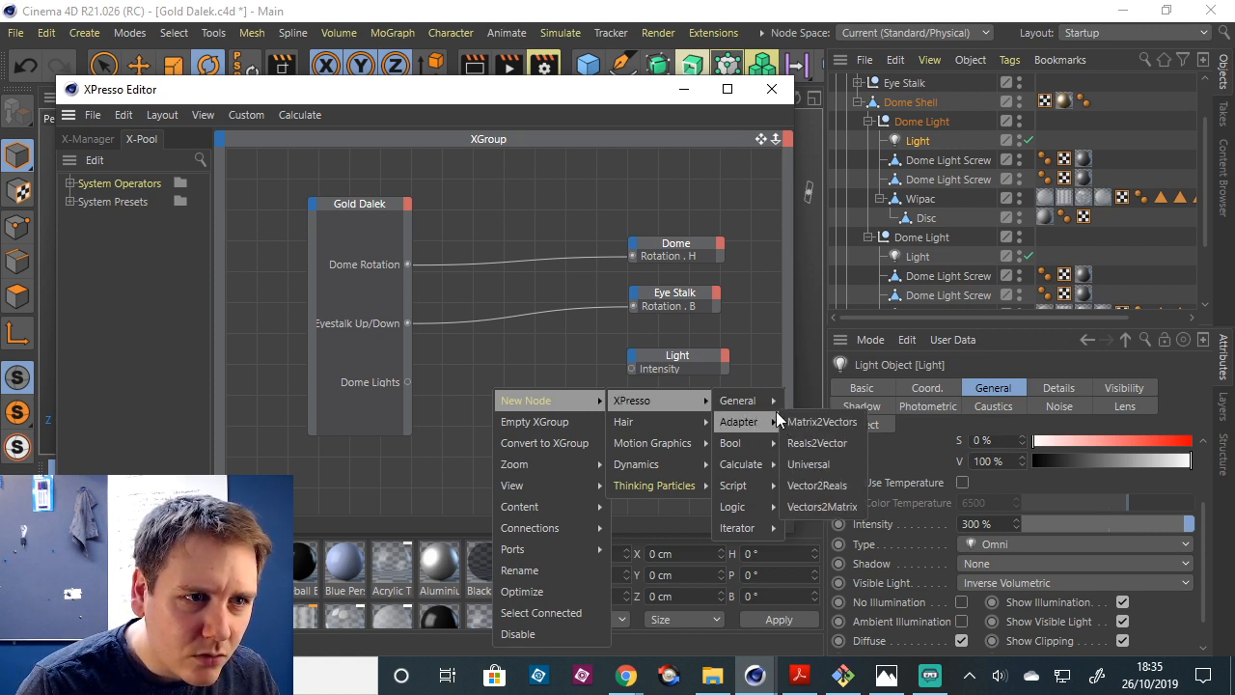
pyautogui.moveTo(776, 400)
pyautogui.moveTo(782, 462)
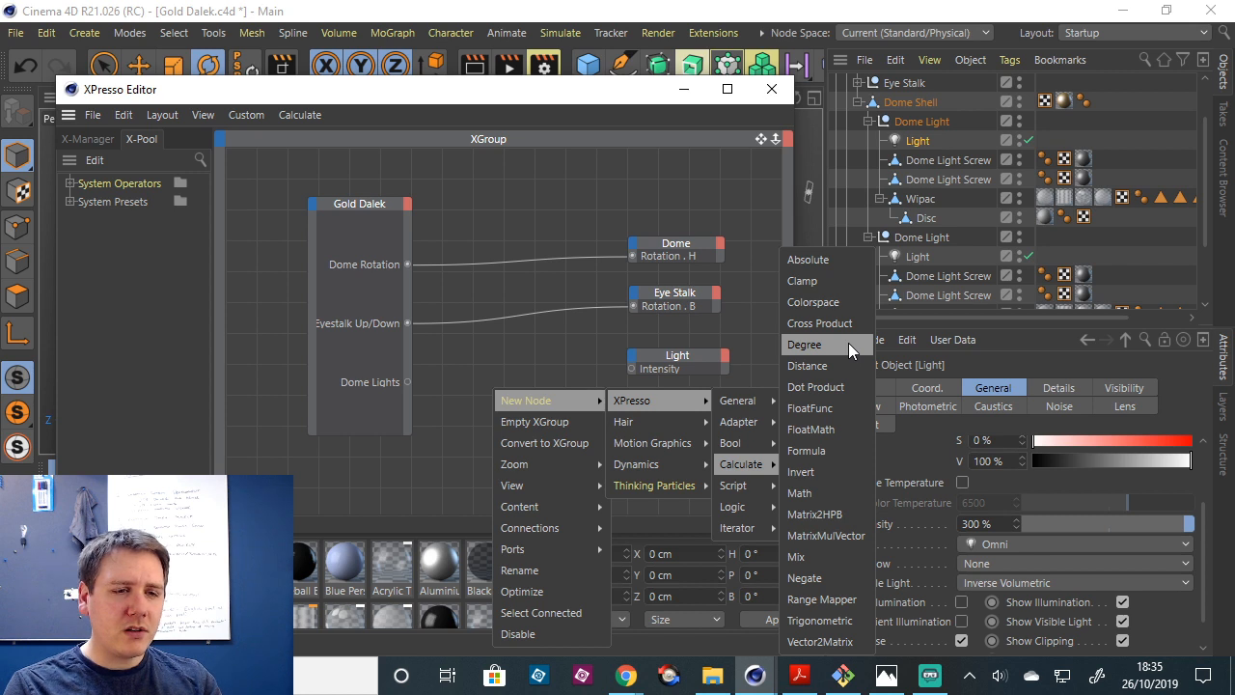
pyautogui.click(836, 452)
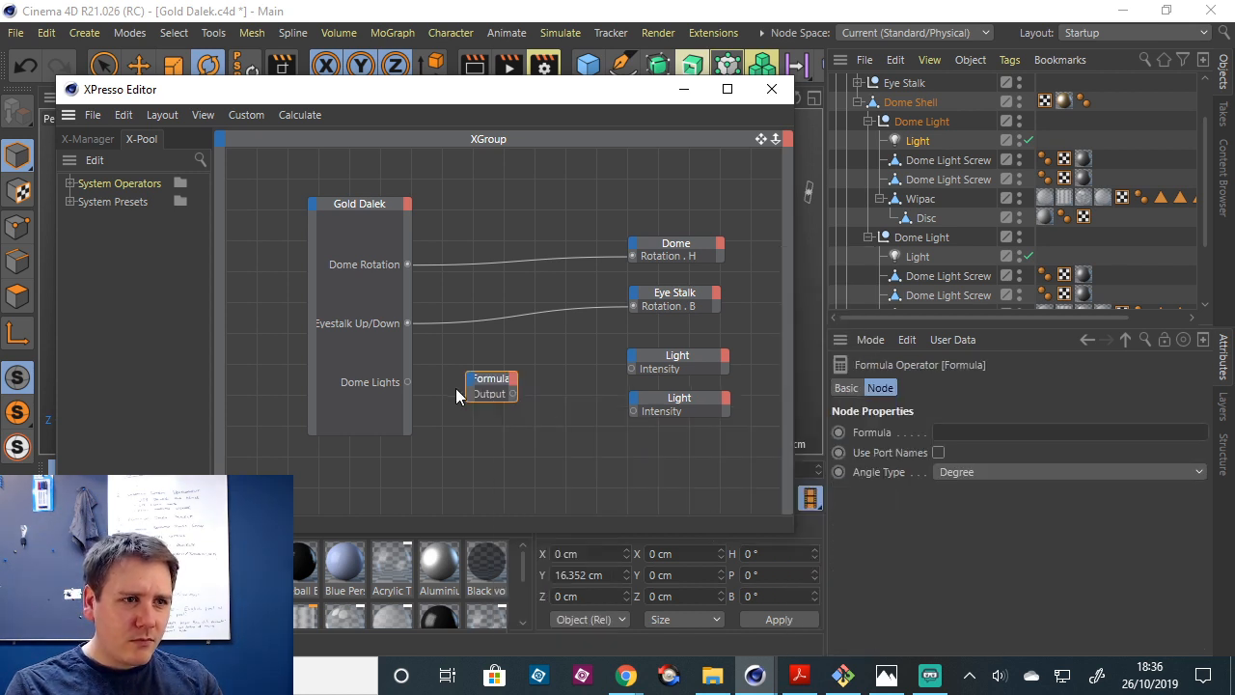
pyautogui.moveTo(486, 373); pyautogui.dragTo(502, 373)
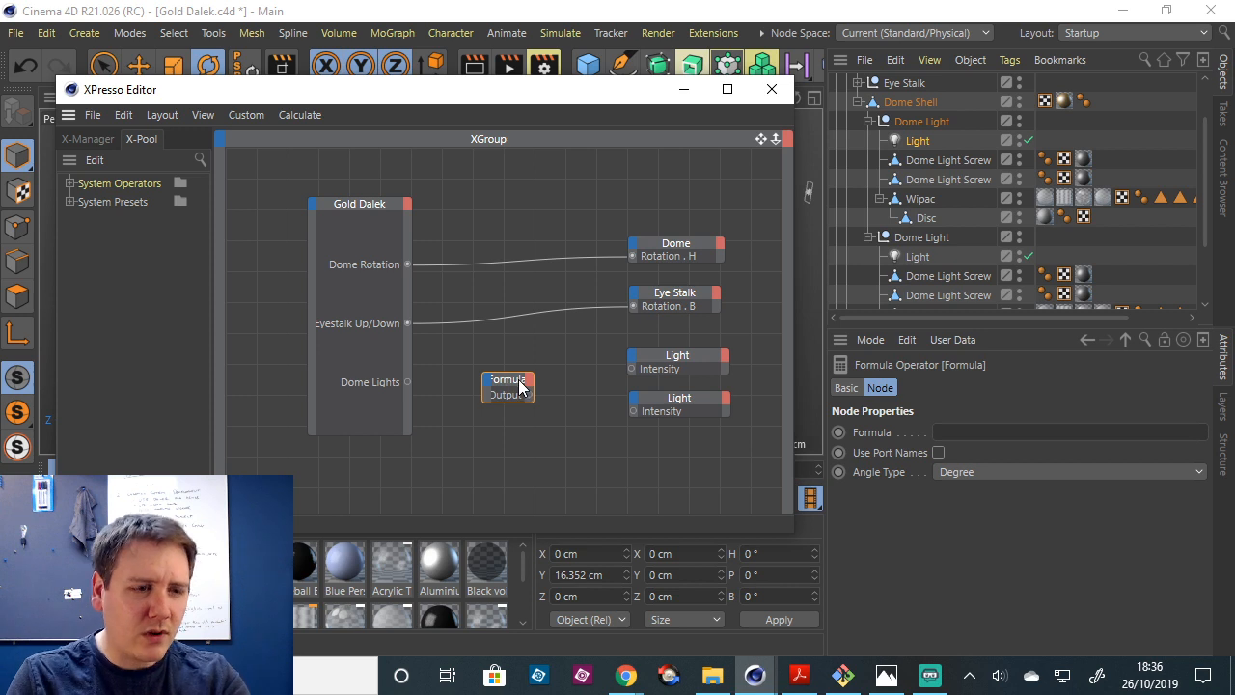
pyautogui.press('Delete')
# Add a Range Mapper node between the Gold Dalek and Light nodes and connect the Dome Lights output to its input.
pyautogui.rightClick(508, 380)
pyautogui.moveTo(678, 394)
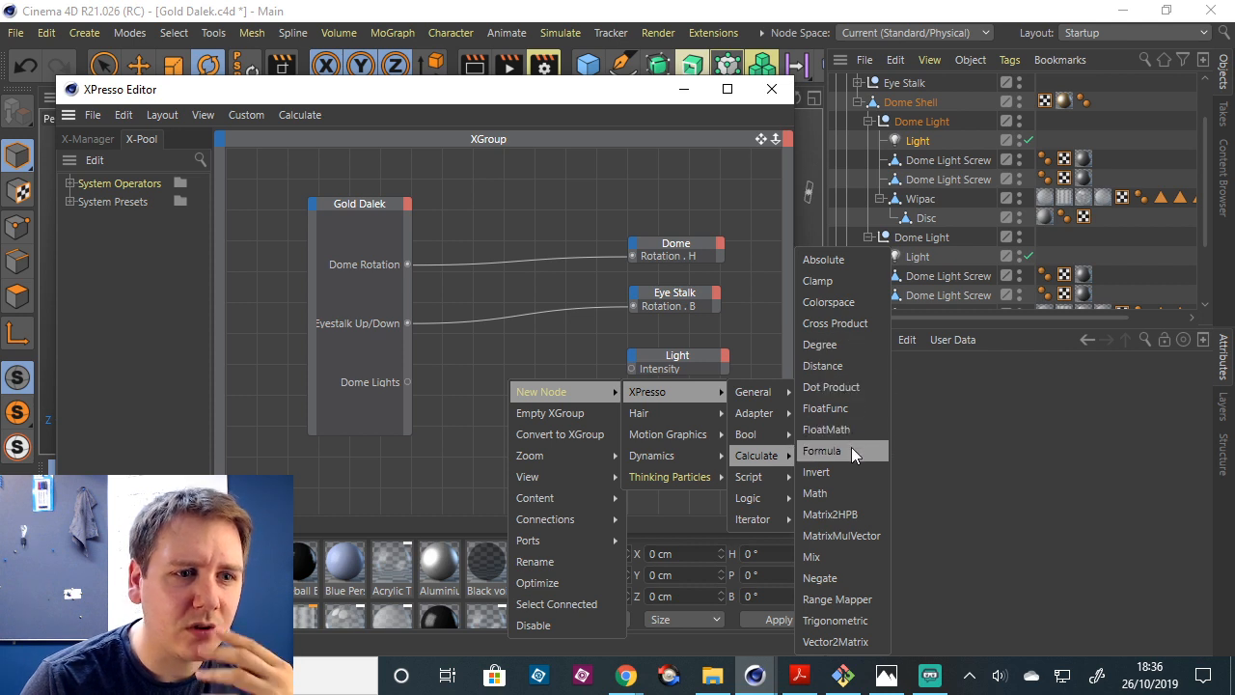
pyautogui.click(848, 598)
pyautogui.moveTo(510, 364); pyautogui.dragTo(495, 377)
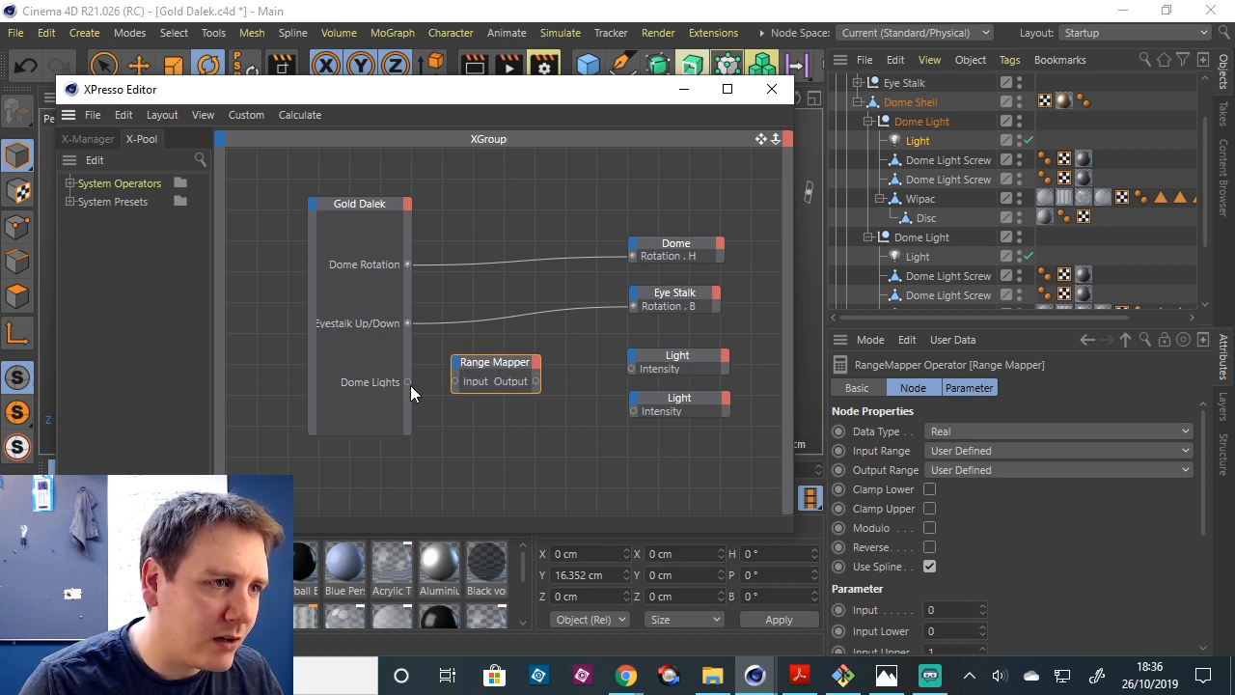
pyautogui.click(425, 382)
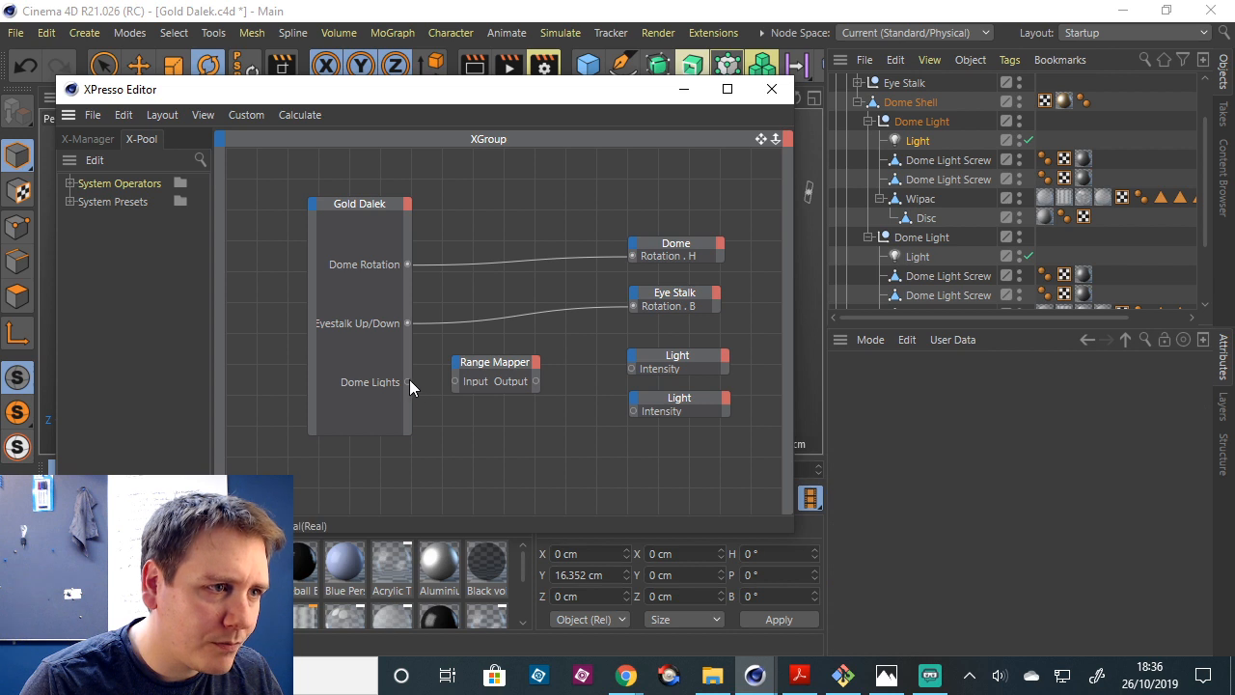
pyautogui.moveTo(454, 380); pyautogui.dragTo(455, 380)
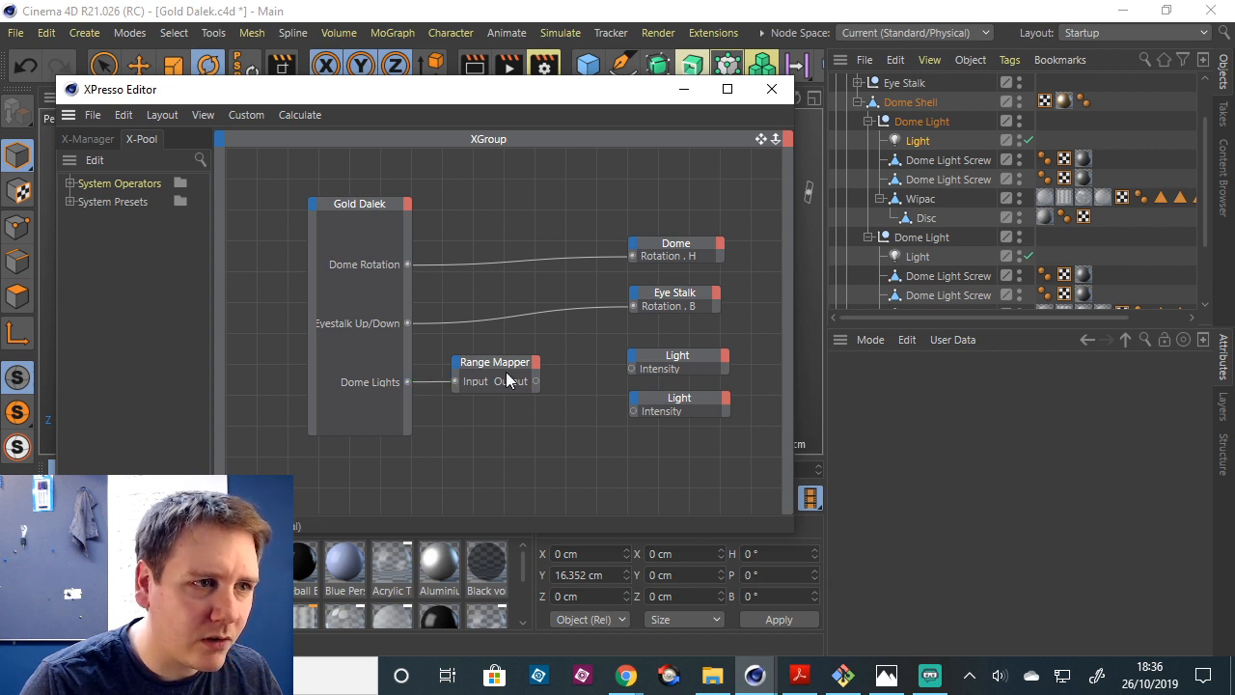
# Set the Range Mapper's Output Upper value to 3.
pyautogui.click(507, 376)
pyautogui.scroll(-3, 1000, 540)
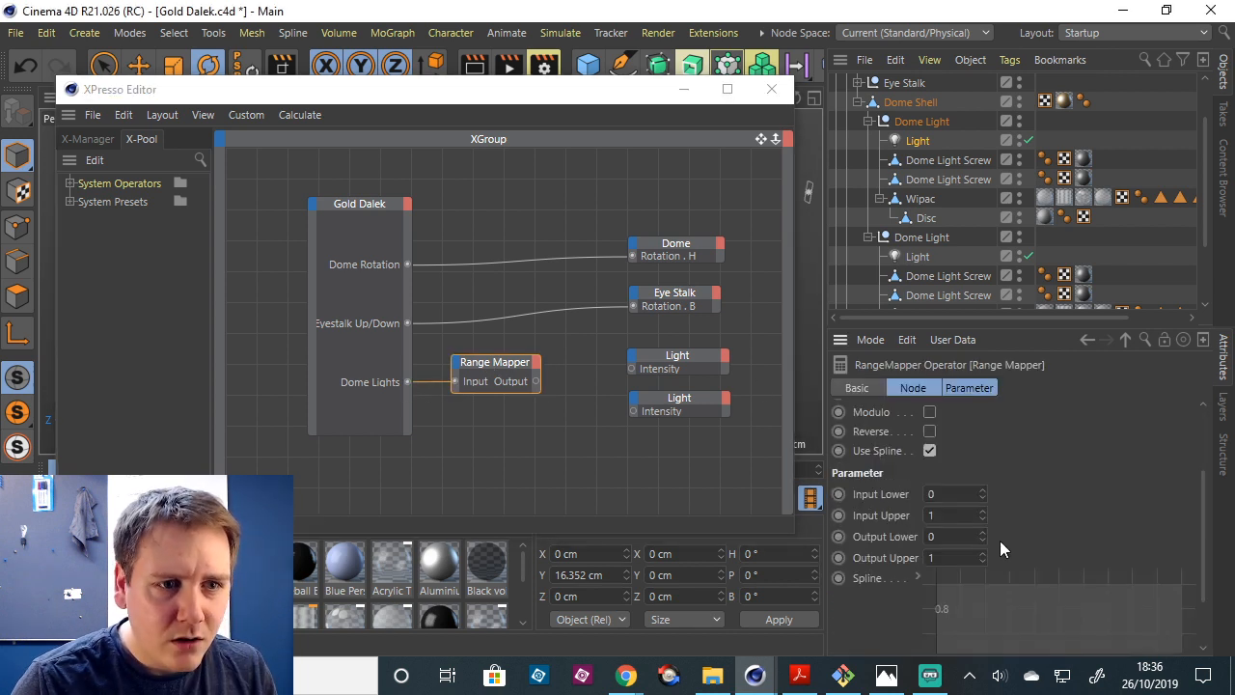
pyautogui.rightClick(941, 495)
pyautogui.click(993, 471)
pyautogui.click(933, 493)
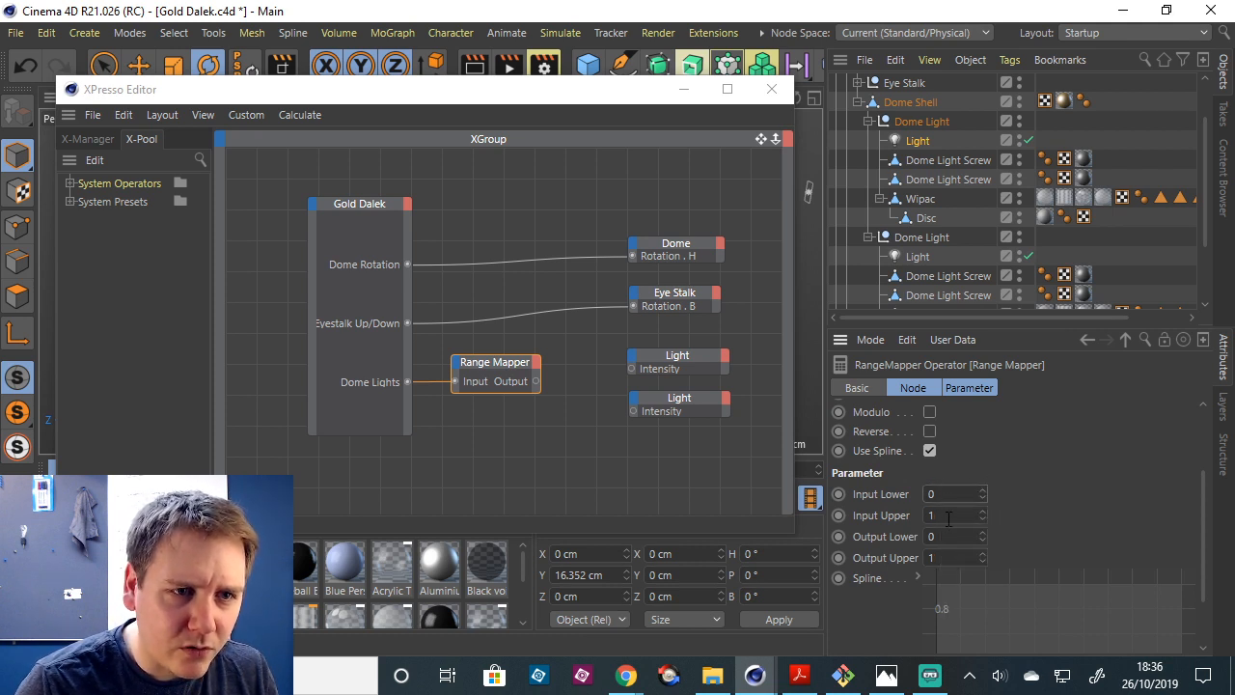
pyautogui.click(946, 557)
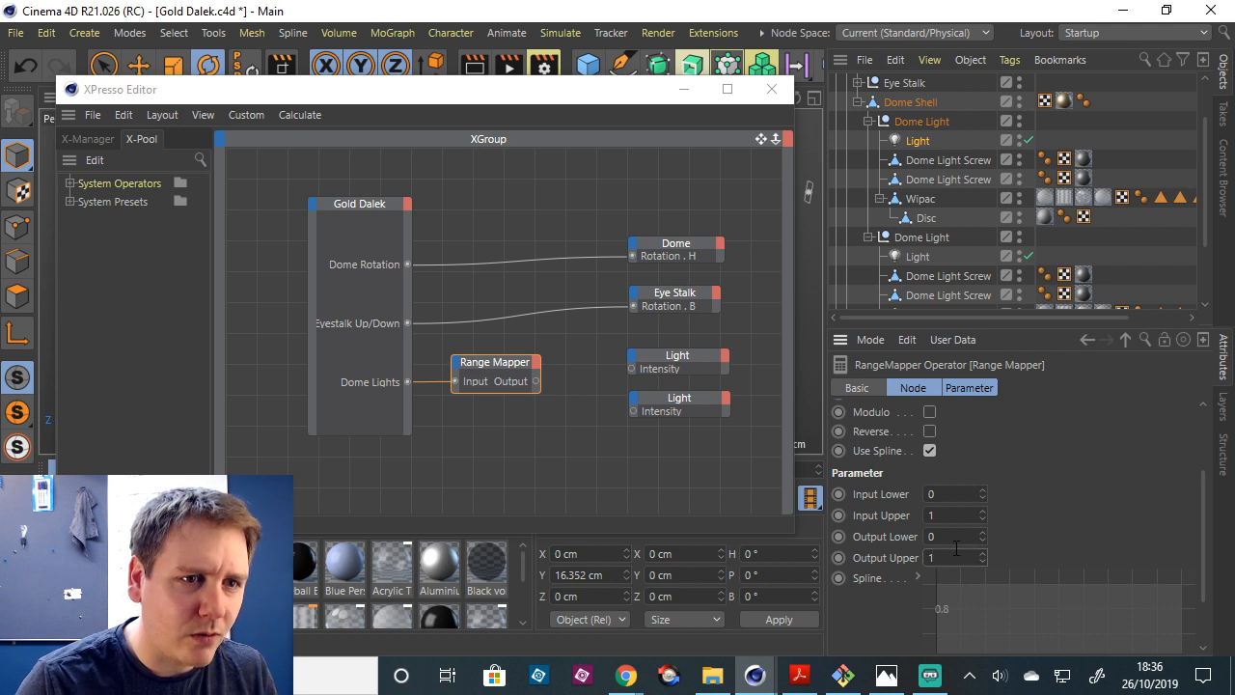
pyautogui.write('3')
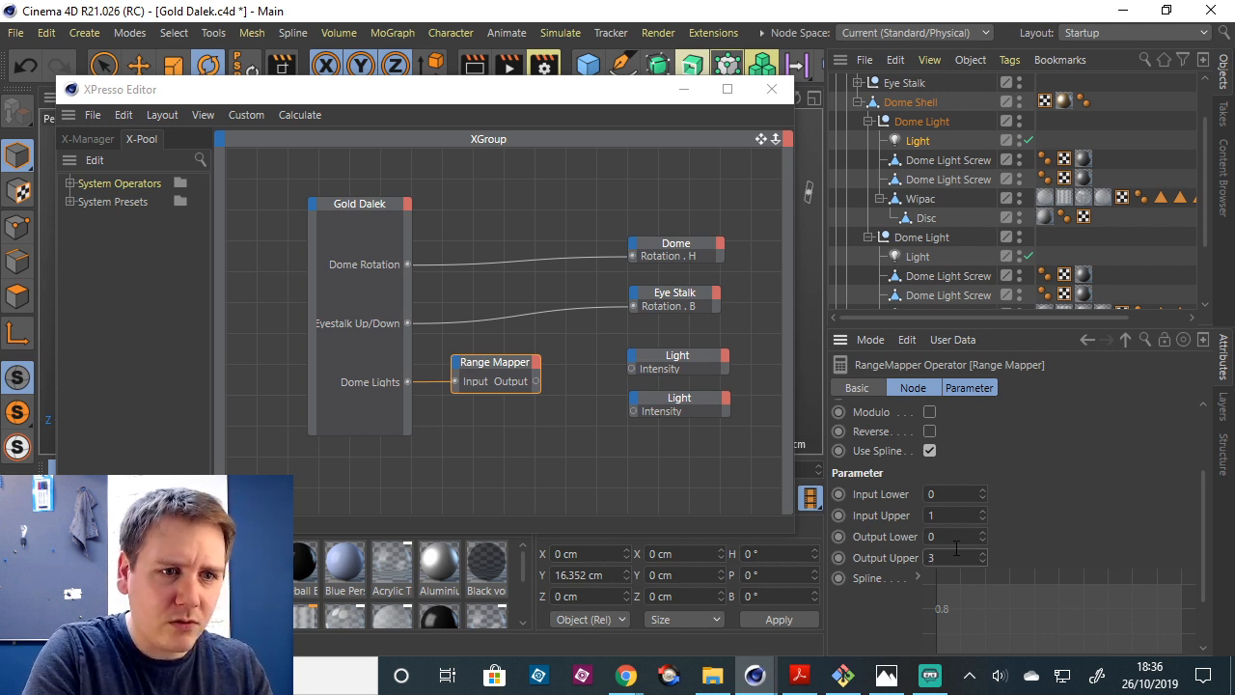
# Set the Range Mapper's Input Range and Output Range to Percent and check its lower and upper limits.
pyautogui.scroll(3, 1093, 488)
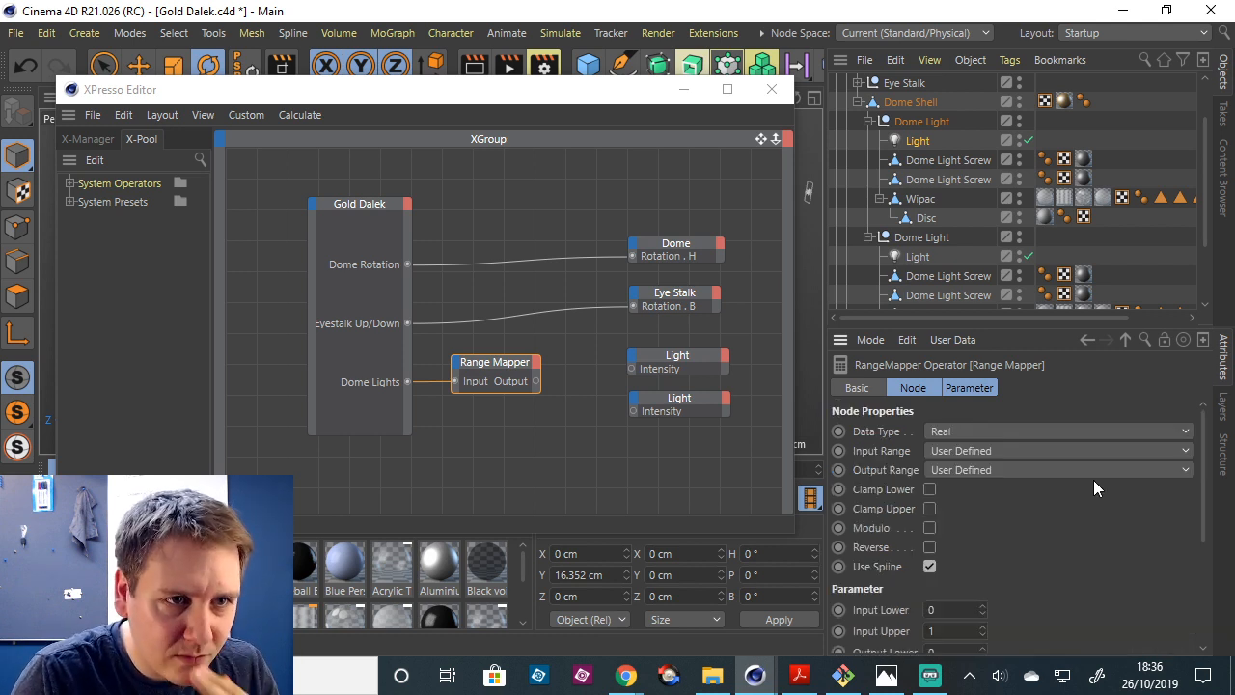
pyautogui.click(1007, 430)
pyautogui.click(1015, 430)
pyautogui.click(1024, 450)
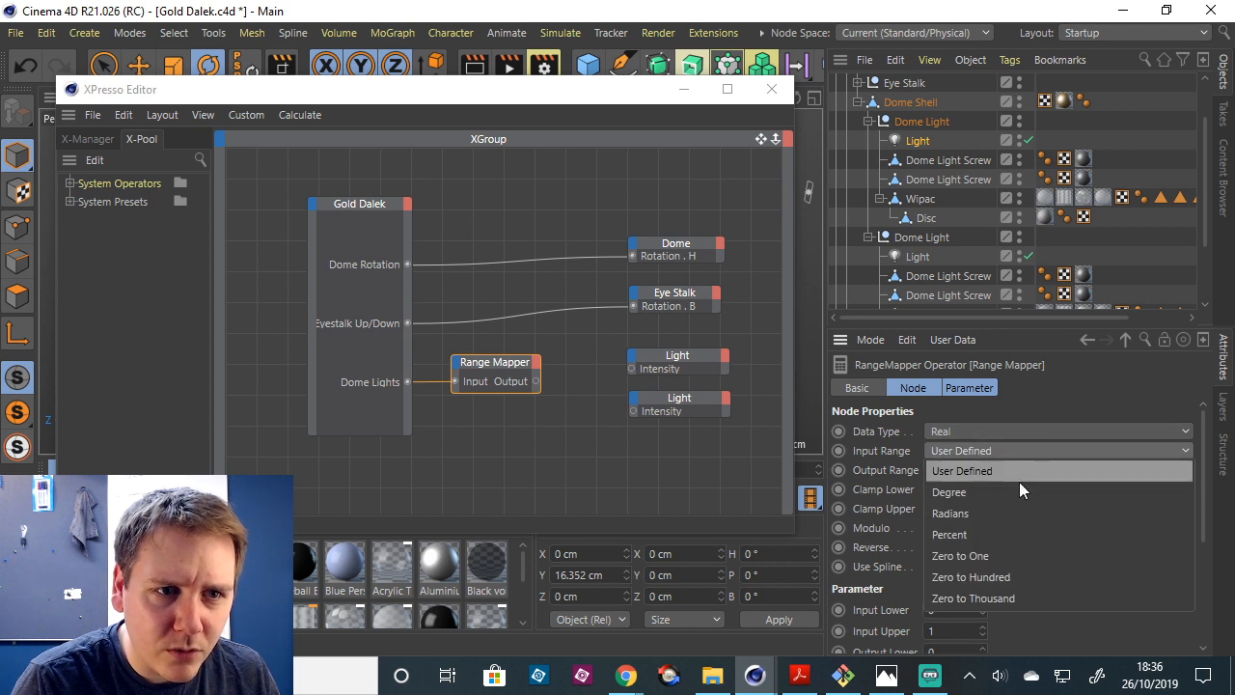
pyautogui.click(1004, 531)
pyautogui.click(995, 470)
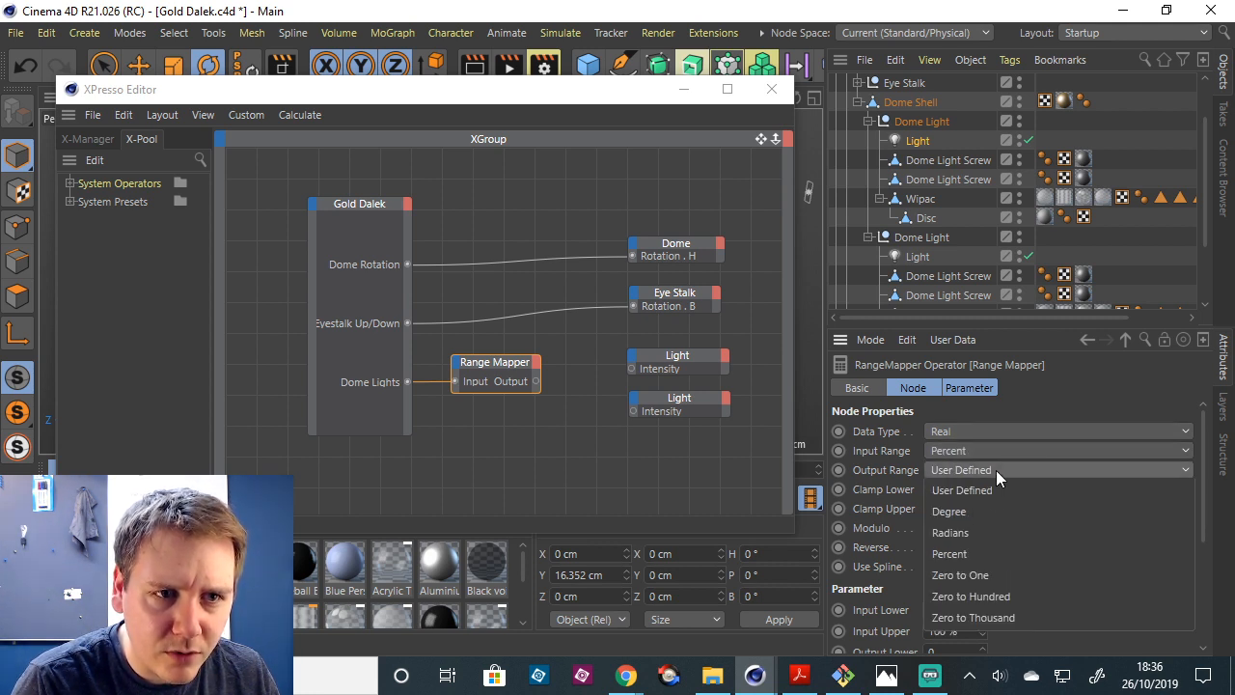
pyautogui.click(979, 546)
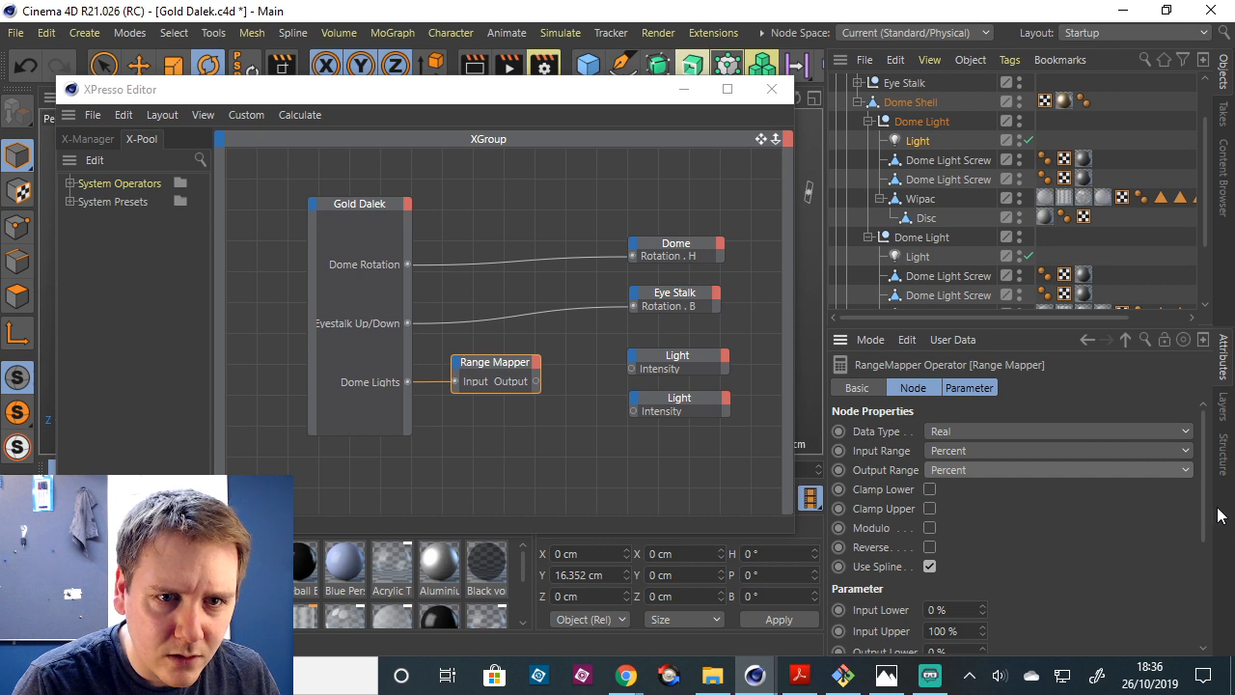
pyautogui.moveTo(1204, 512); pyautogui.dragTo(1193, 553)
pyautogui.scroll(-1, 1190, 549)
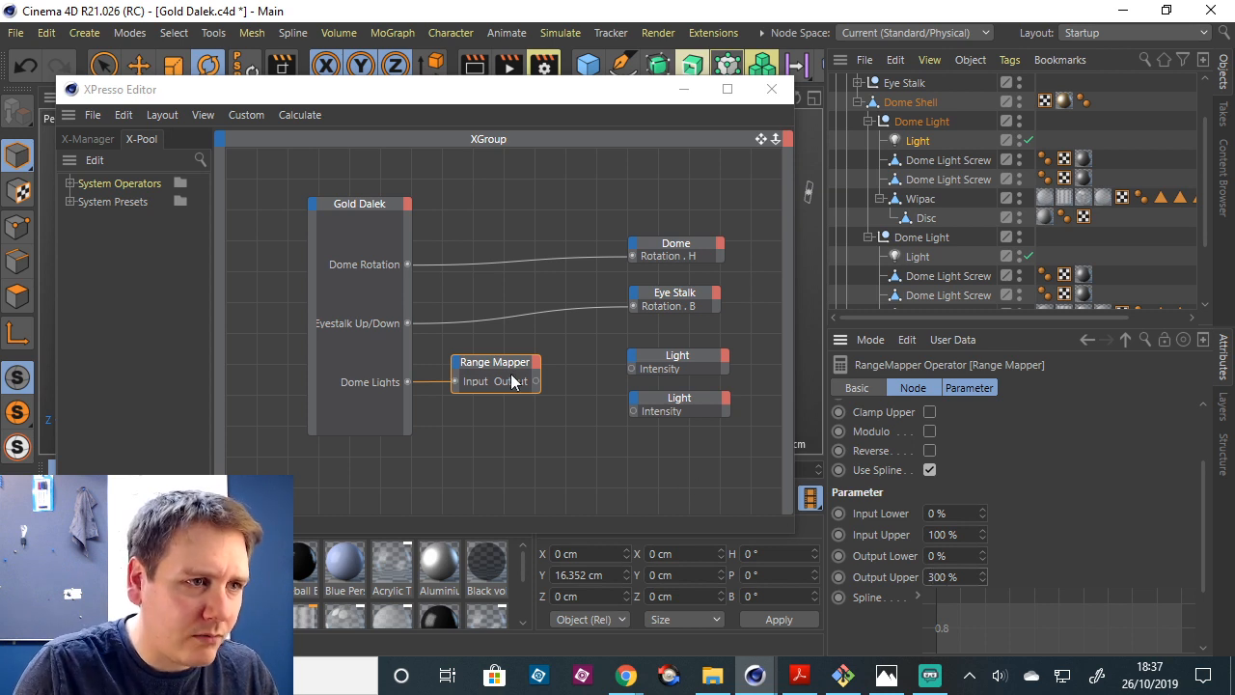
# Connect the Range Mapper output to the Intensity input of both Light nodes and minimize the XPresso Editor.
pyautogui.moveTo(535, 380); pyautogui.dragTo(629, 367)
pyautogui.moveTo(536, 380); pyautogui.dragTo(634, 409)
pyautogui.click(685, 88)
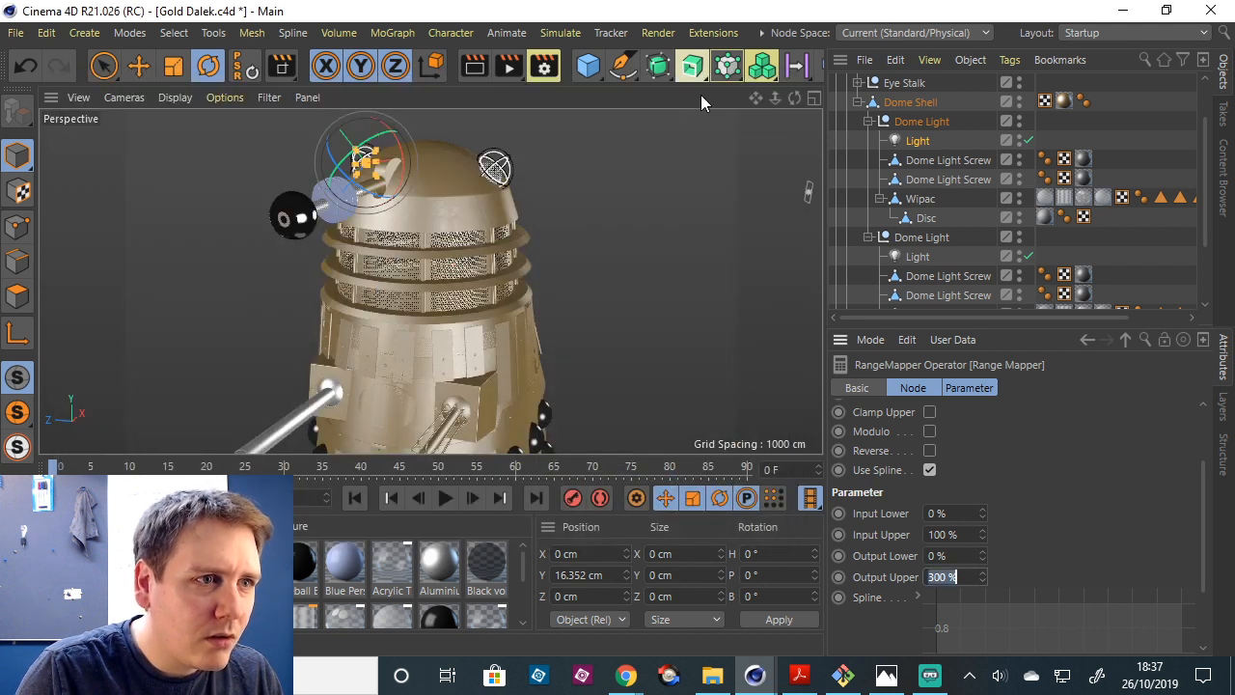
# Select the Gold Dalek null, keep Dome Lights at 0% and render a region around the dome to check the unlit lights.
pyautogui.moveTo(777, 97); pyautogui.dragTo(776, 97)
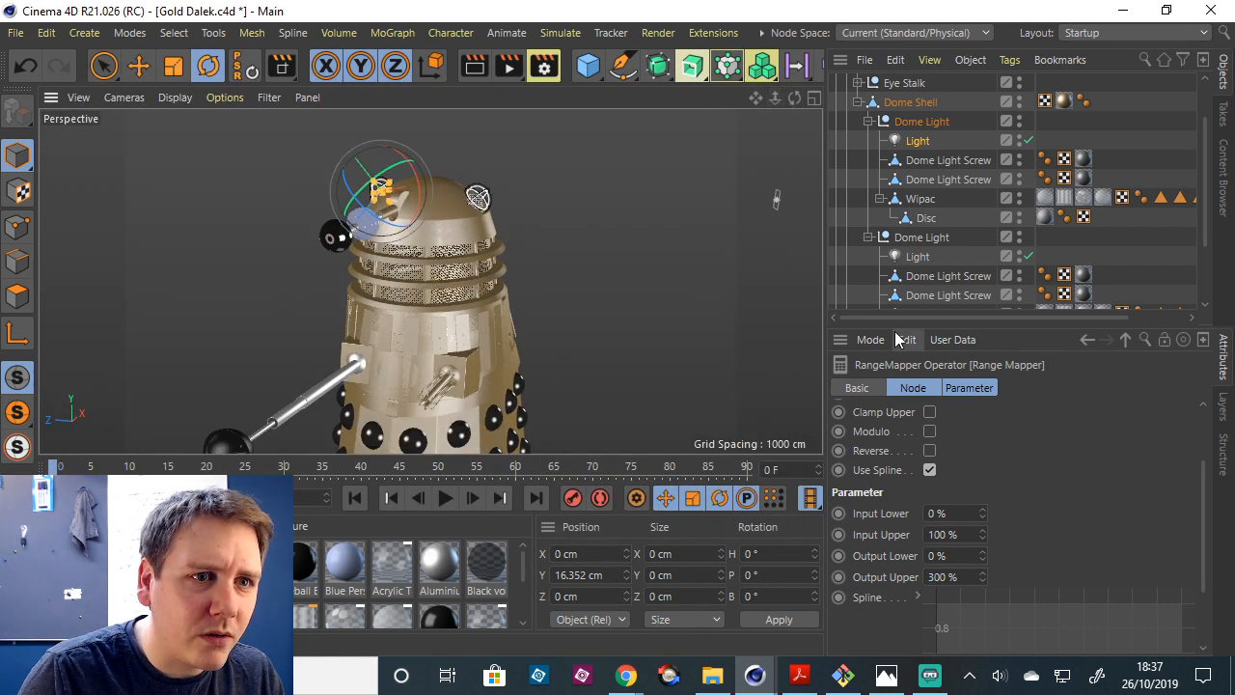
pyautogui.click(909, 103)
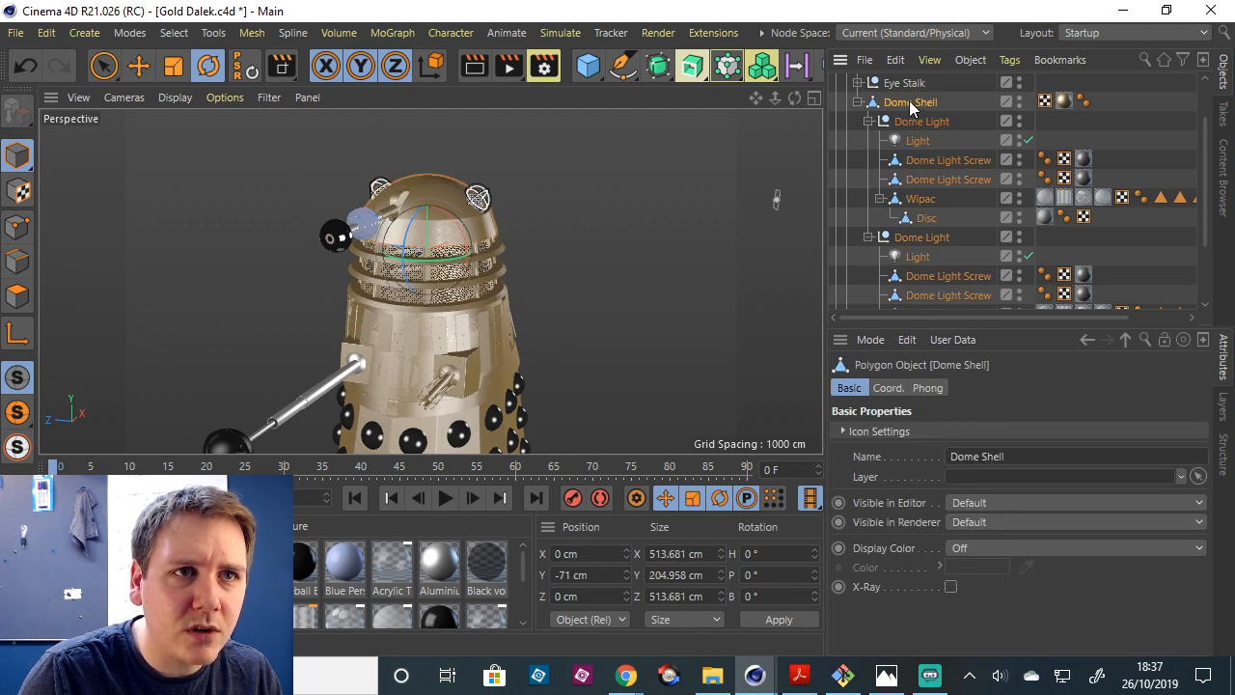
pyautogui.scroll(3, 909, 100)
pyautogui.click(908, 103)
pyautogui.moveTo(1016, 477)
pyautogui.mouseDown()
pyautogui.moveTo(1167, 483)
pyautogui.moveTo(1018, 476)
pyautogui.mouseUp()
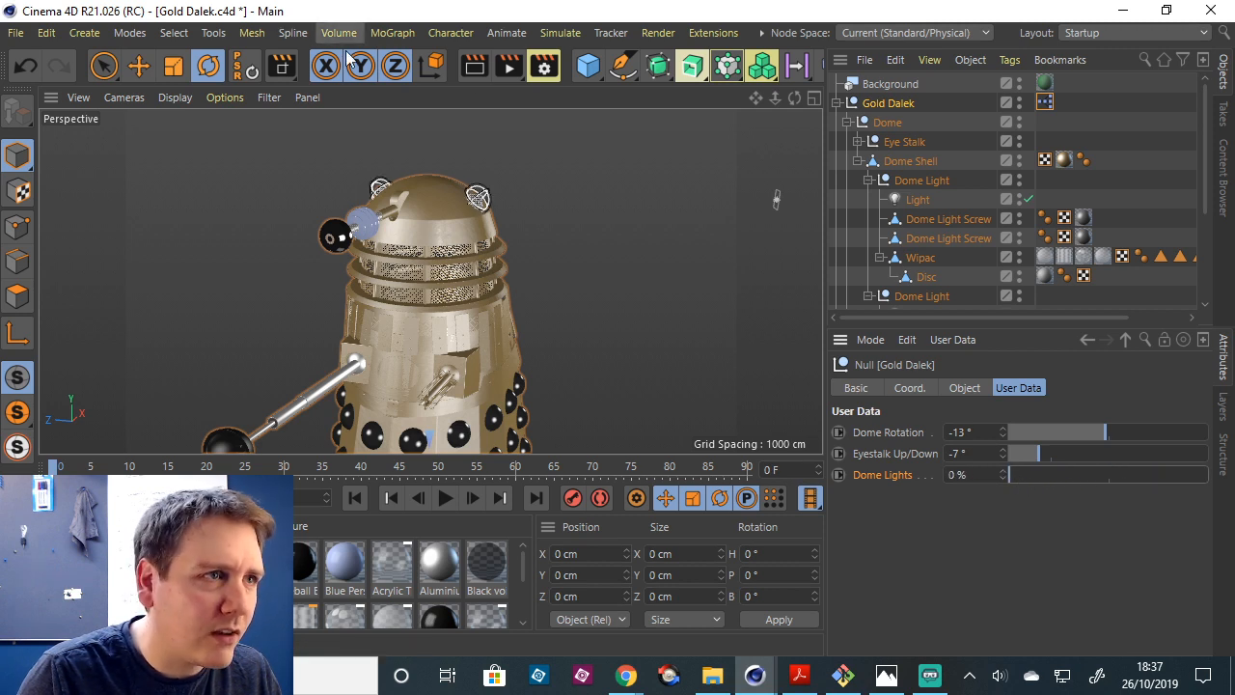
pyautogui.moveTo(513, 66); pyautogui.dragTo(580, 97)
pyautogui.moveTo(290, 154); pyautogui.dragTo(569, 268)
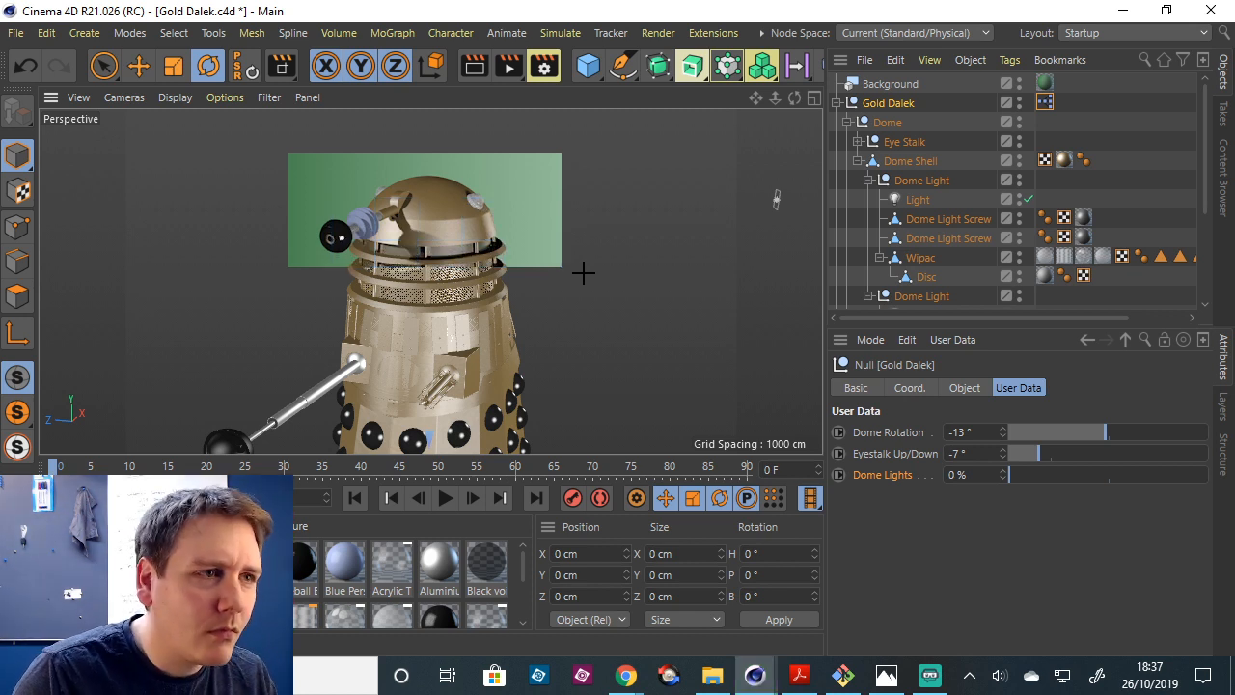
# Set the Gold Dalek's Dome Lights value to 100% and render a region around the dome.
pyautogui.moveTo(1071, 477); pyautogui.dragTo(1201, 475)
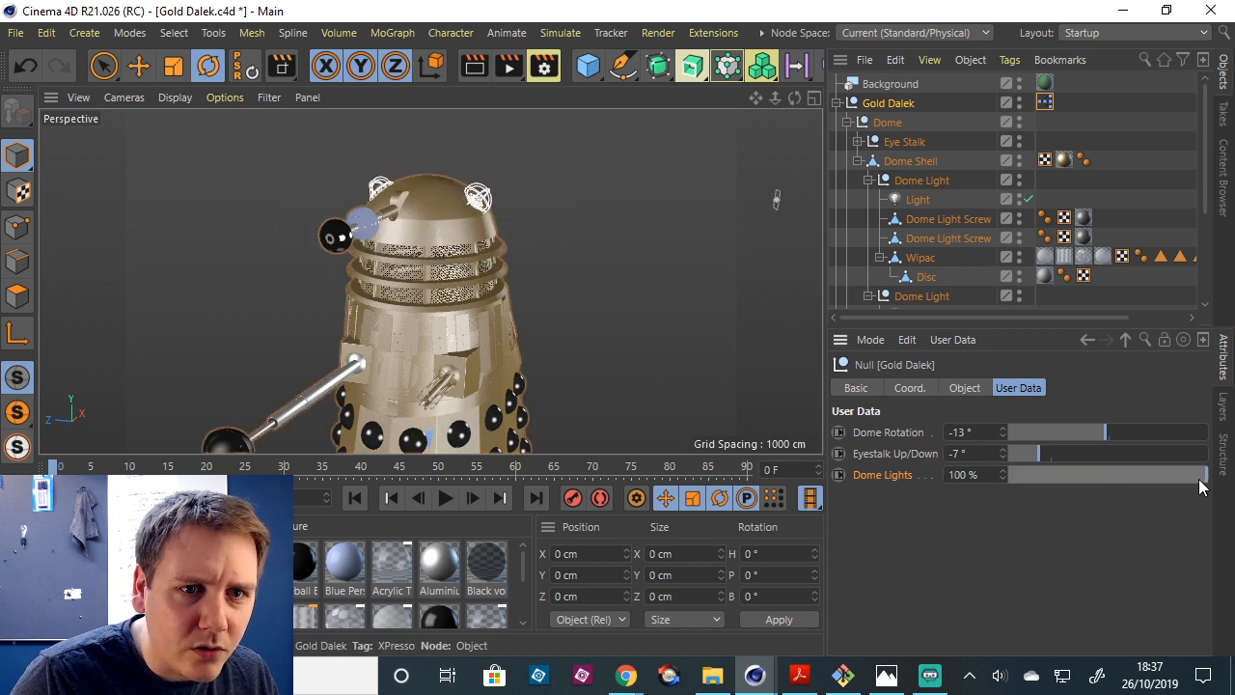
pyautogui.click(515, 68)
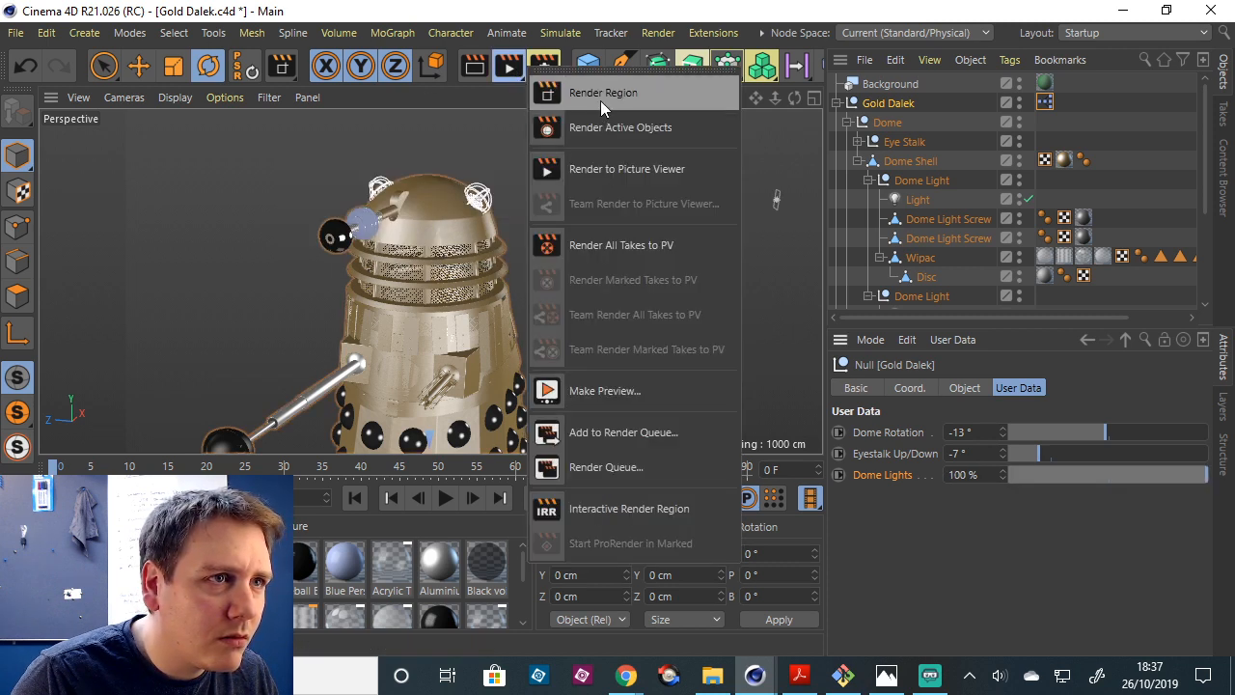
pyautogui.click(600, 96)
pyautogui.moveTo(277, 145); pyautogui.dragTo(548, 281)
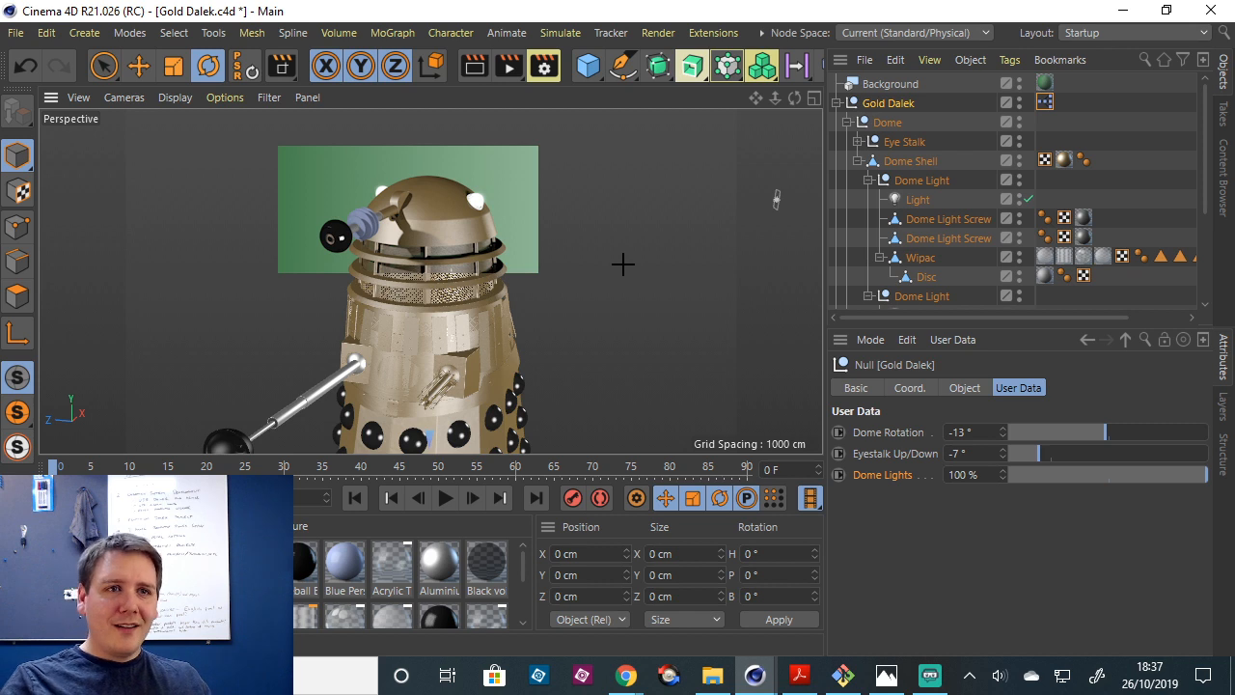
# Collapse the Dome Light, Dome Shell and Dome branches of the Gold Dalek hierarchy and save the project.
pyautogui.click(880, 258)
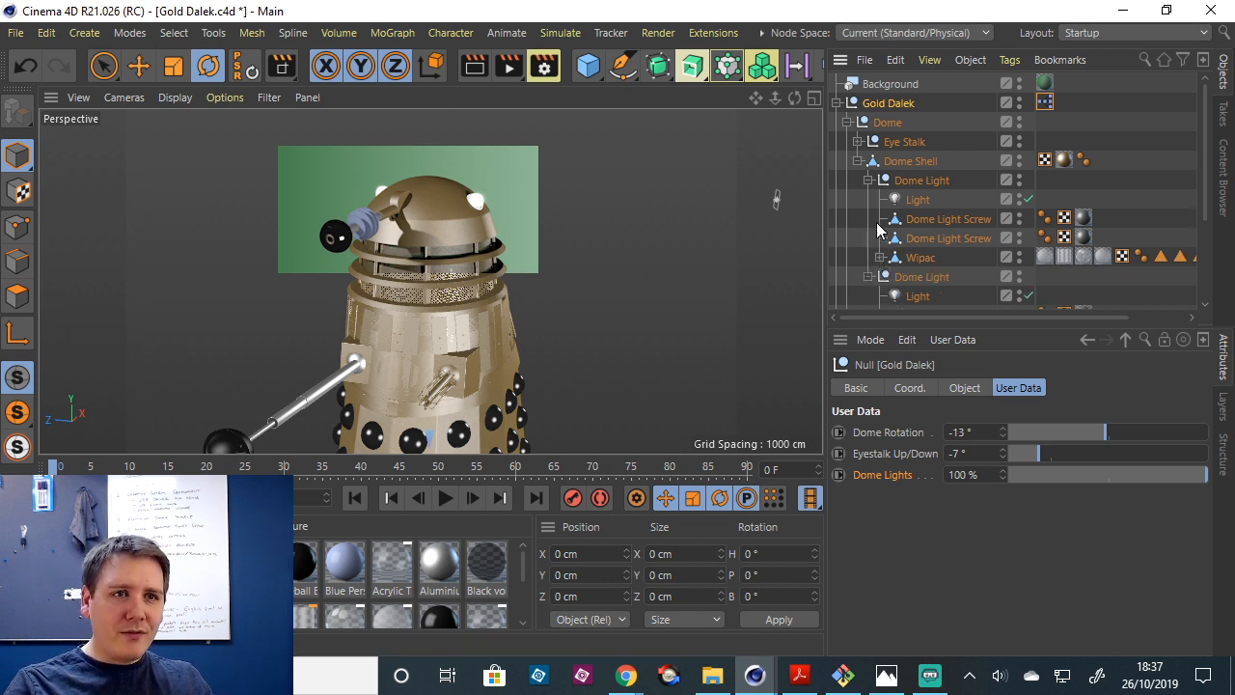
pyautogui.click(869, 181)
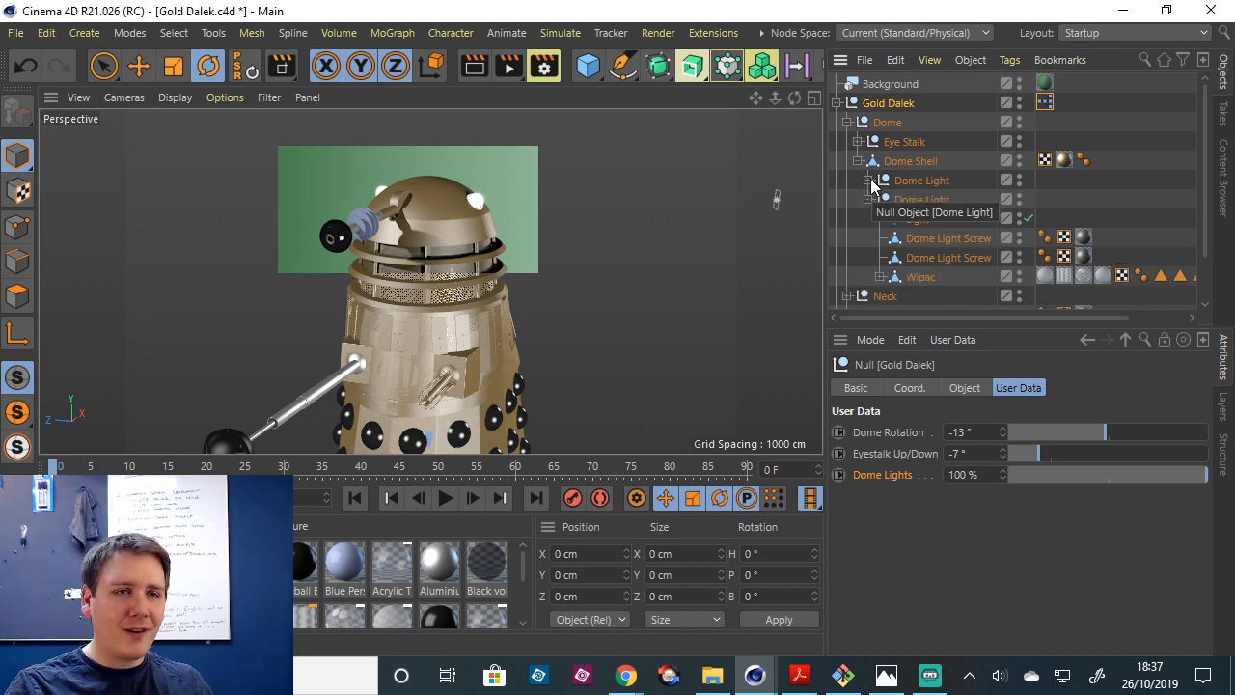
pyautogui.click(869, 200)
pyautogui.click(857, 161)
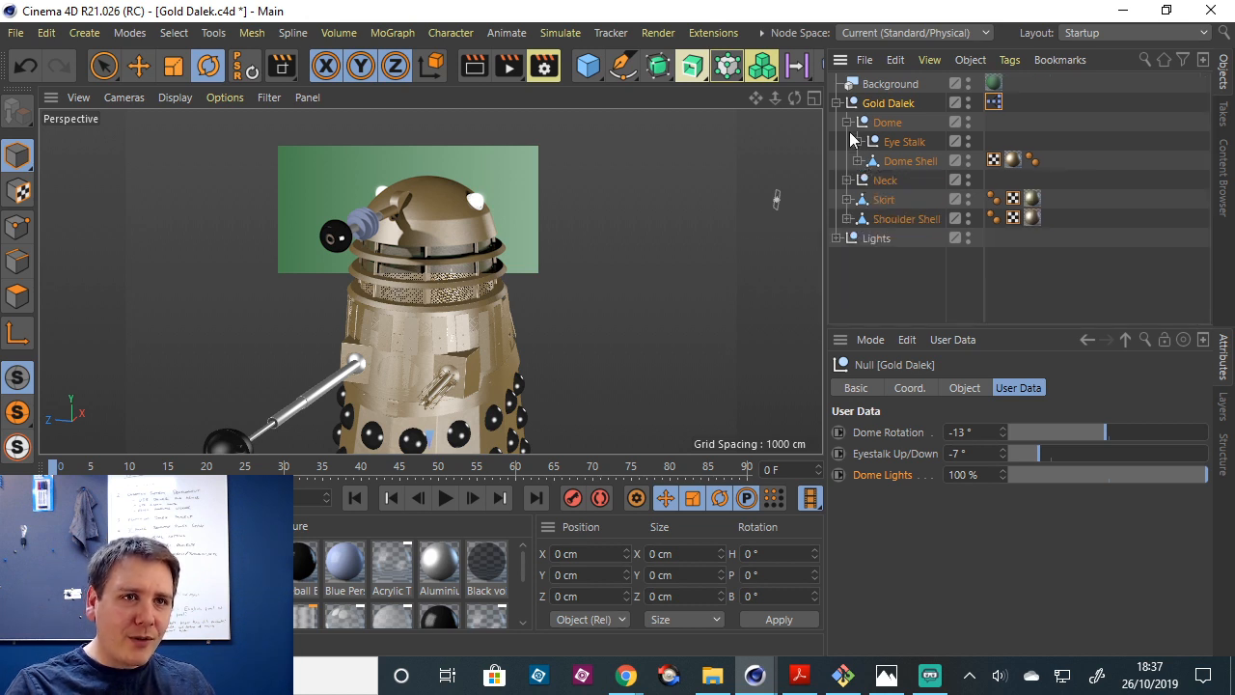
pyautogui.click(846, 123)
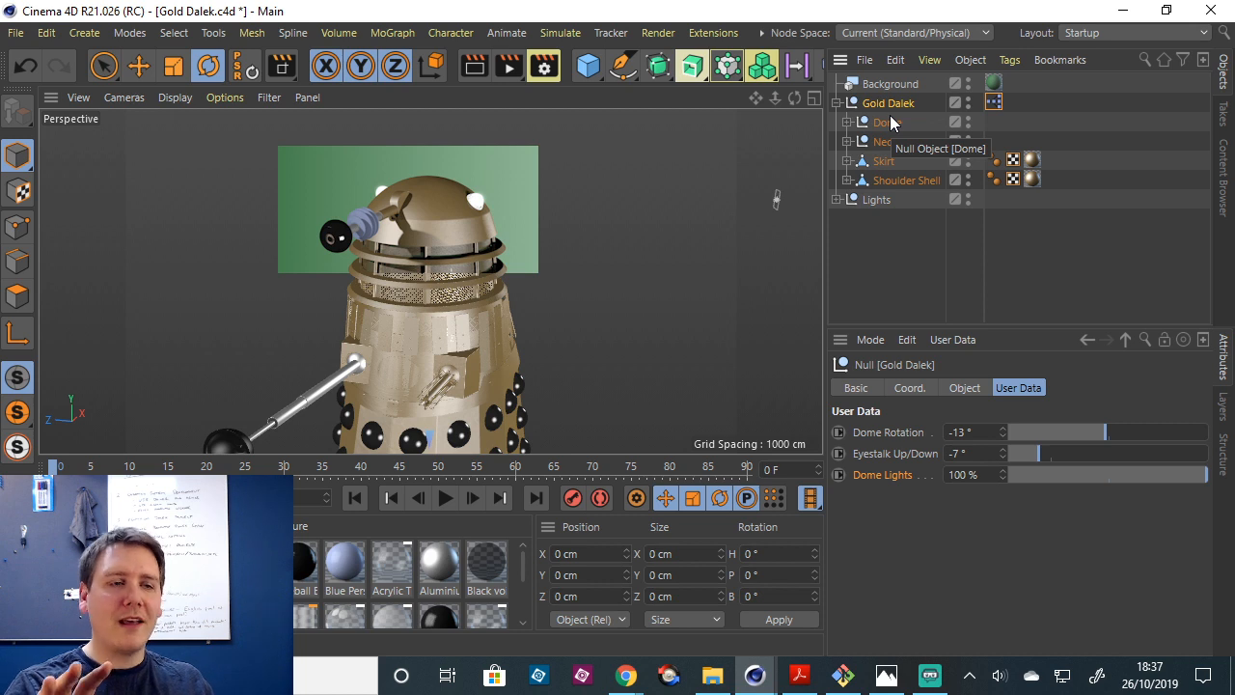
pyautogui.hotkey('ctrl', 's')
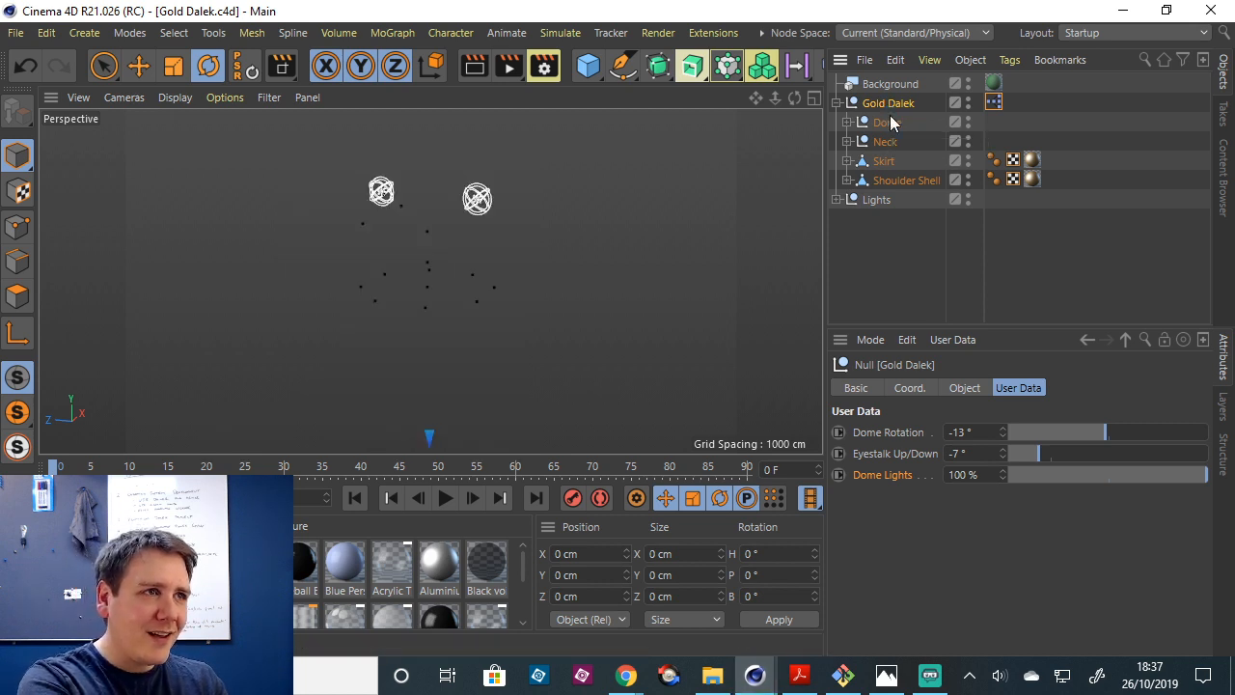
# Switch to the Git Bash terminal, check the repository status and stage all changes with git add.
pyautogui.click(843, 674)
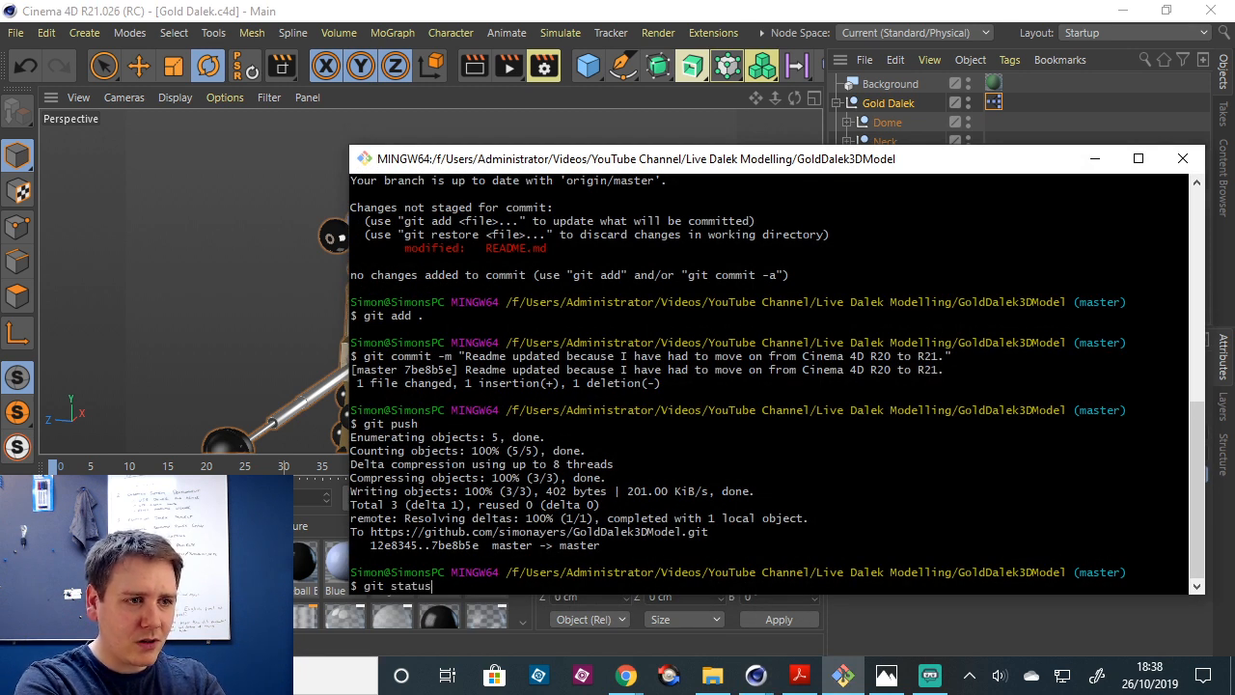
pyautogui.press('Return')
pyautogui.write('git add .')
pyautogui.press('Return')
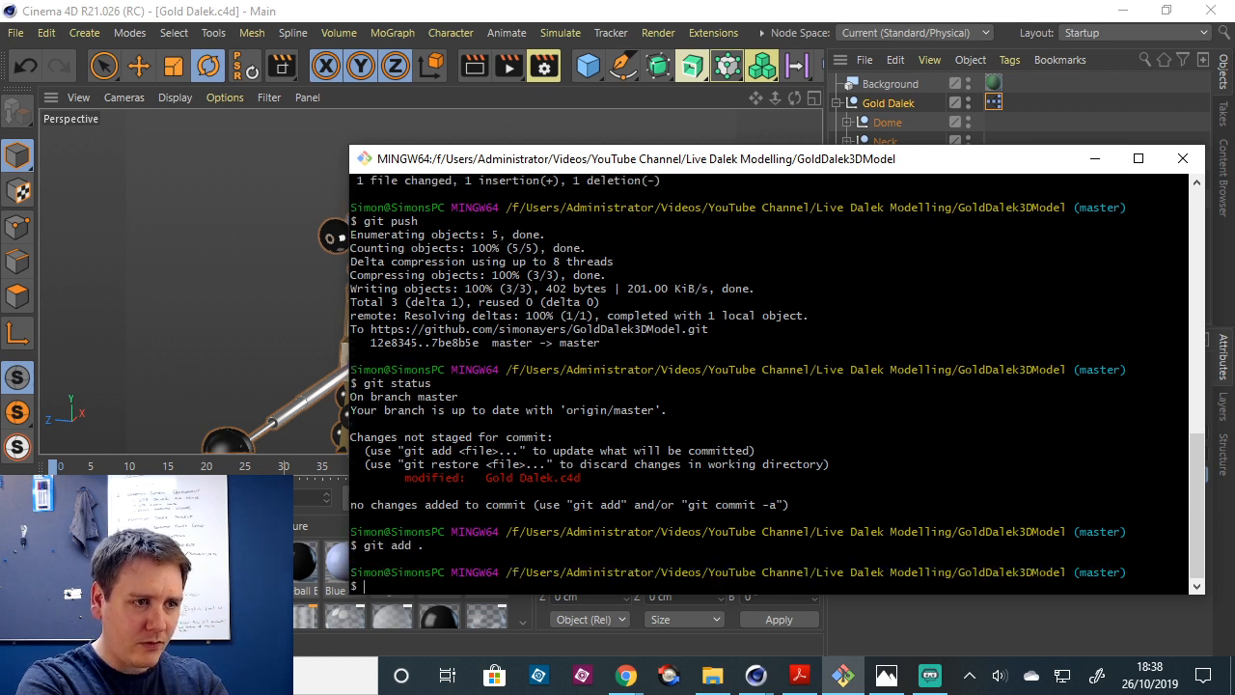
# Commit with the message "Added controls for the dome lights (eventually).", push it to the remote and minimize the terminal.
pyautogui.write('git commit -m "Added contro')
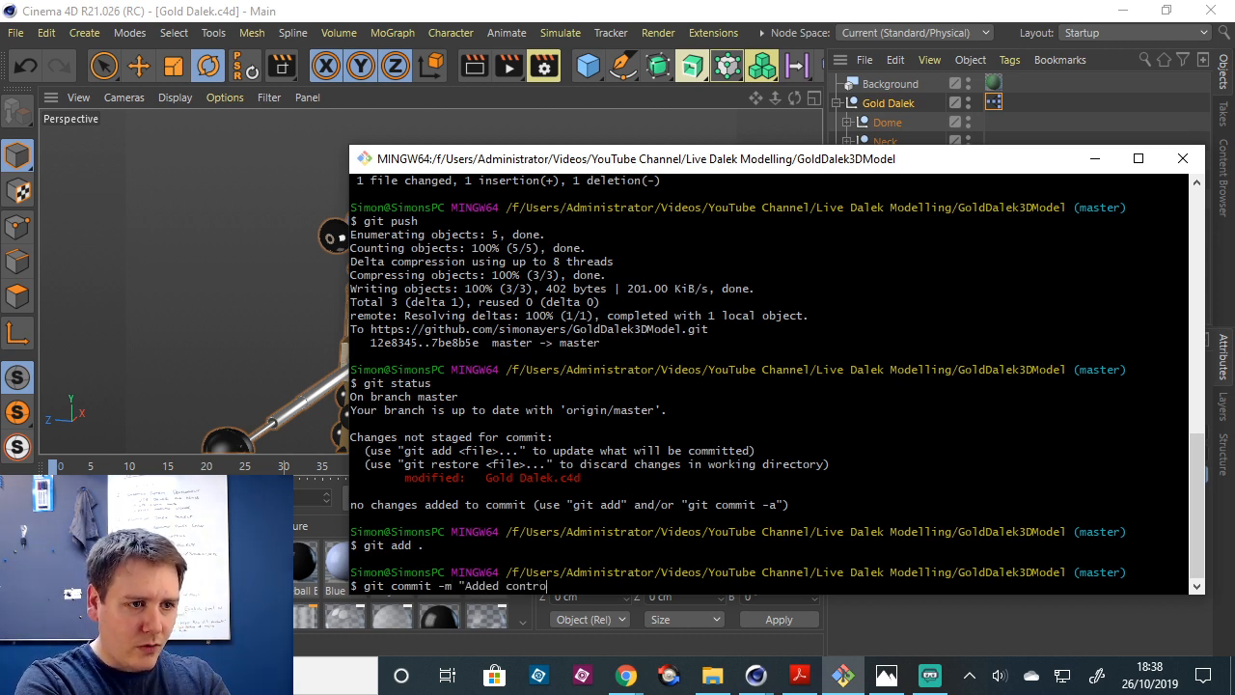
pyautogui.write('ls for the dome lights (eventually)."')
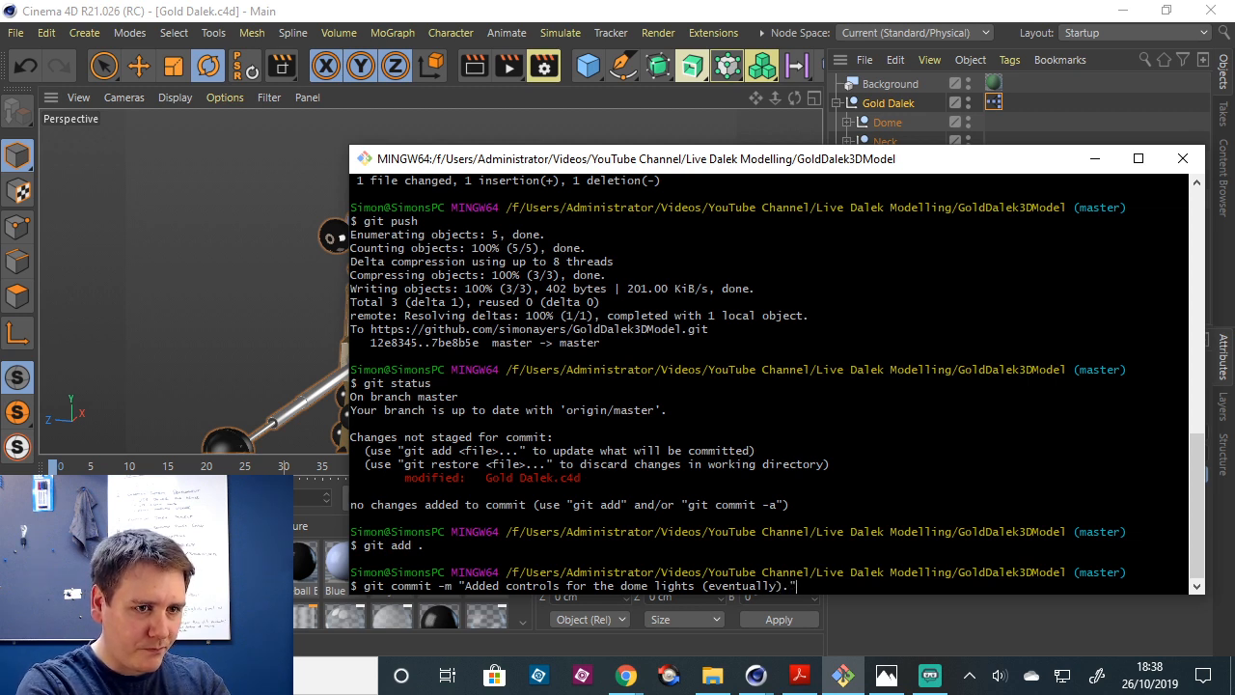
pyautogui.press('Return')
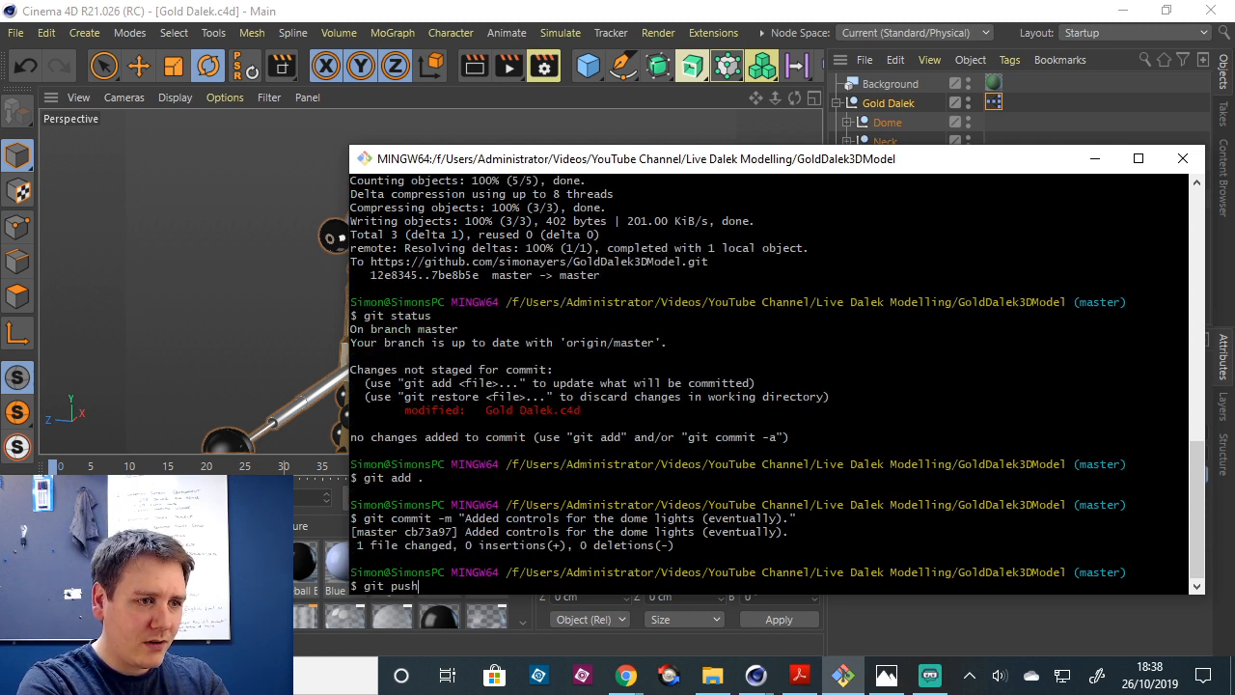
pyautogui.write('git push')
pyautogui.press('Return')
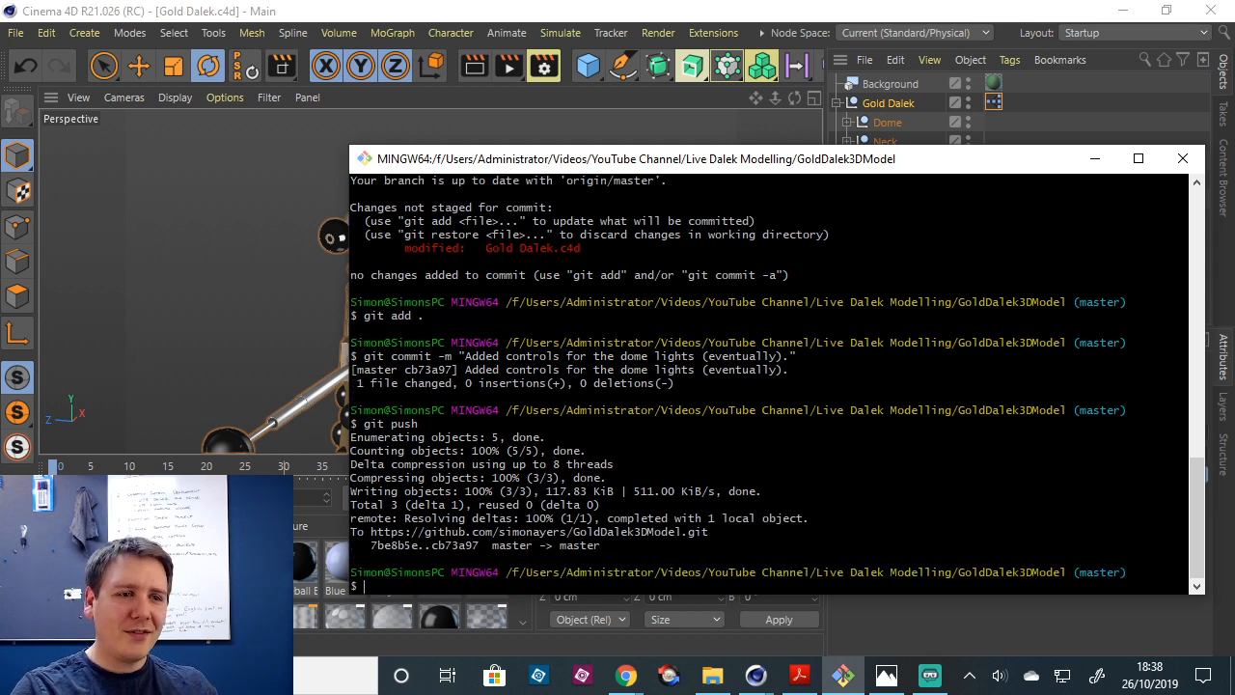
pyautogui.click(1094, 158)
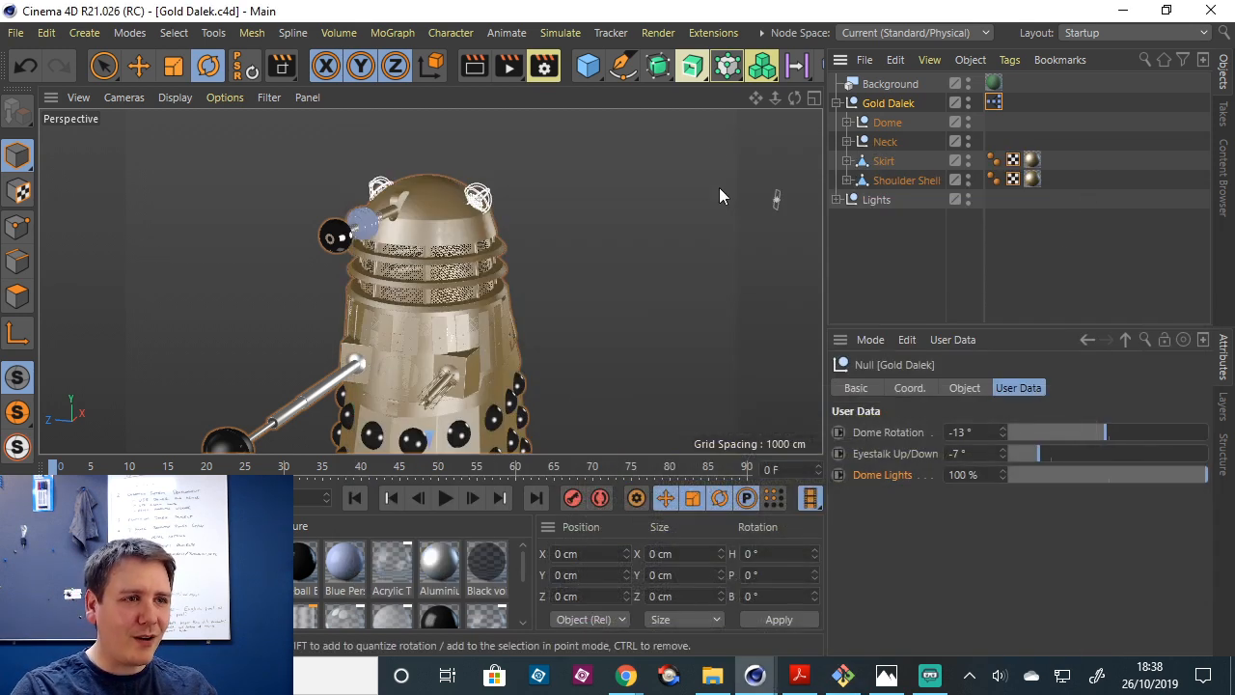
# Set the Gold Dalek's Dome Rotation to -21°, Eyestalk Up/Down to -3° and Dome Lights to 0%.
pyautogui.moveTo(777, 197); pyautogui.dragTo(728, 211)
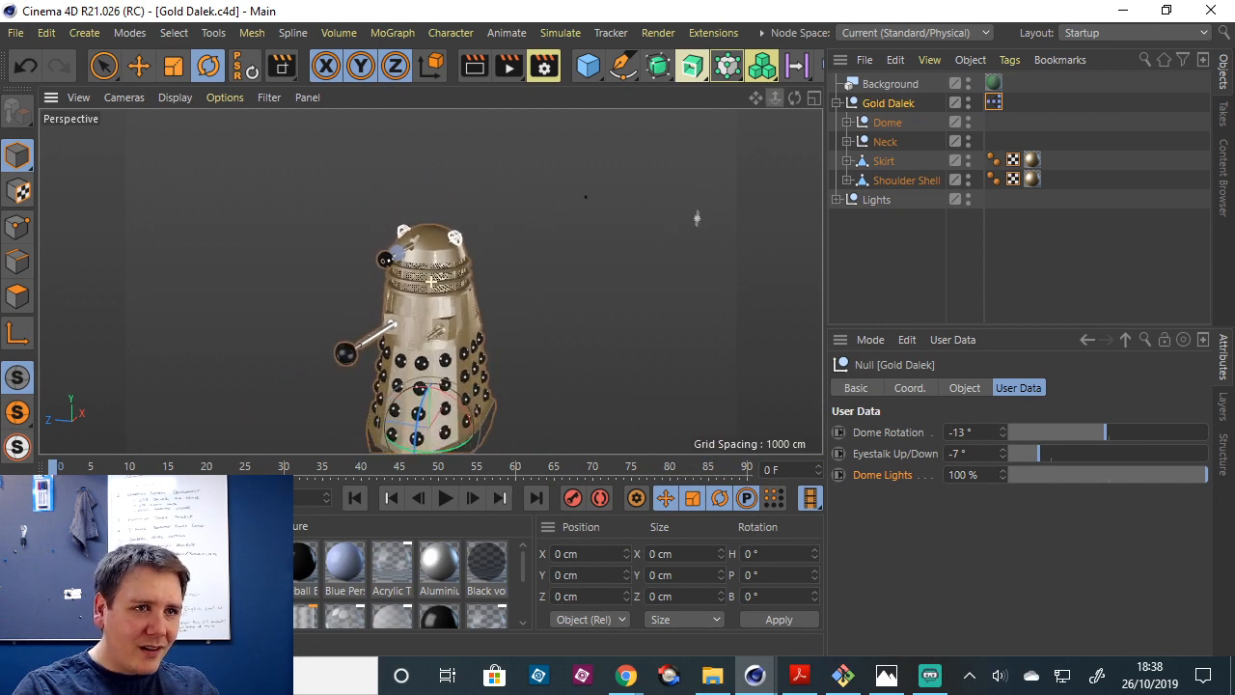
pyautogui.moveTo(760, 103); pyautogui.dragTo(781, 98)
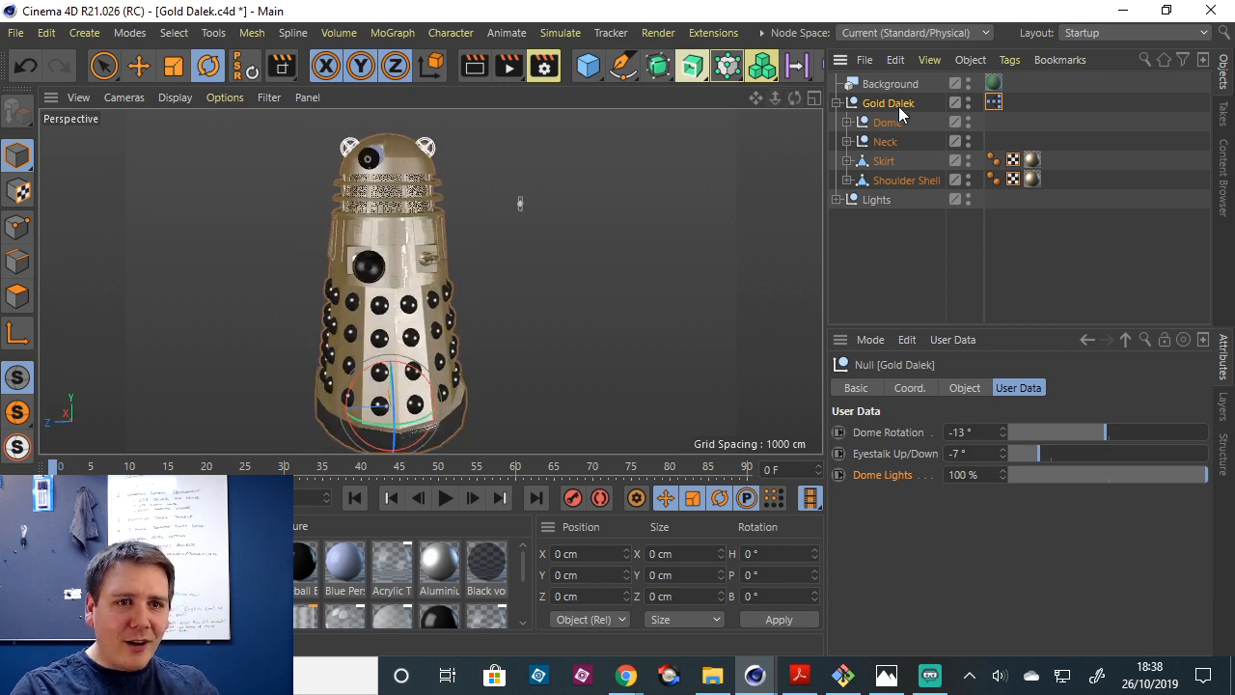
pyautogui.moveTo(1107, 432); pyautogui.dragTo(1013, 486)
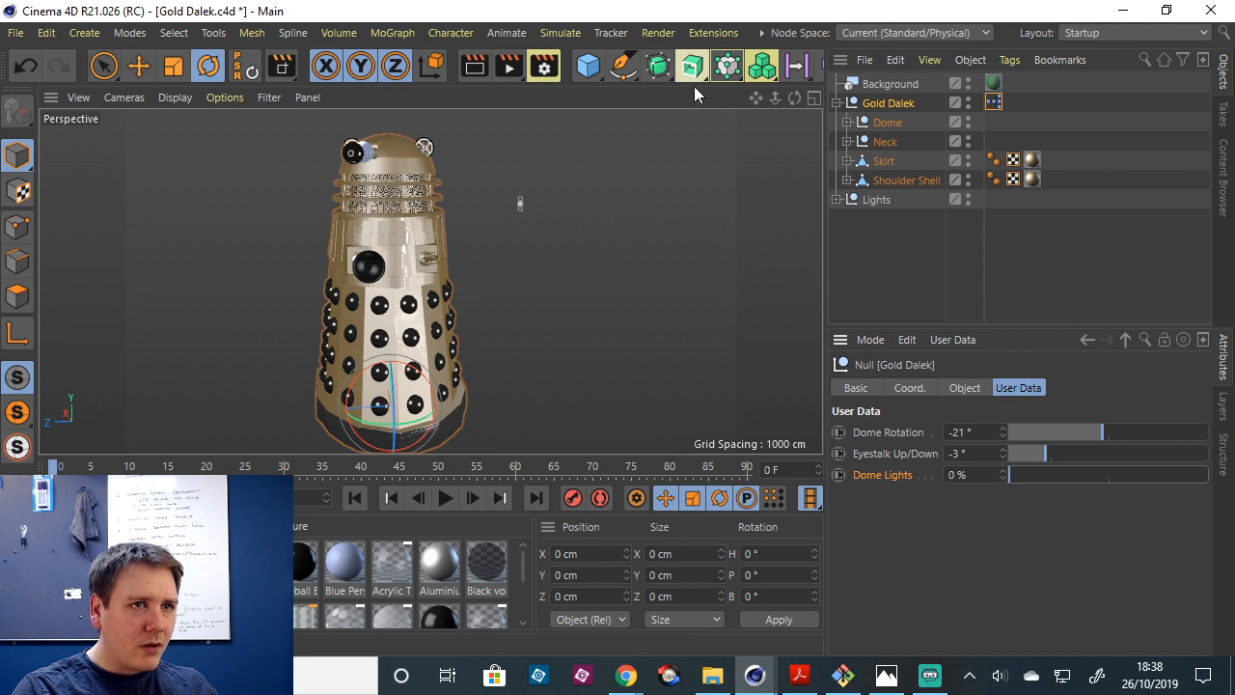
# Examine the Gold Dalek's arm and gun boxes up close and from both sides, and save the project.
pyautogui.moveTo(777, 100); pyautogui.dragTo(839, 102)
pyautogui.moveTo(661, 189); pyautogui.dragTo(712, 154)
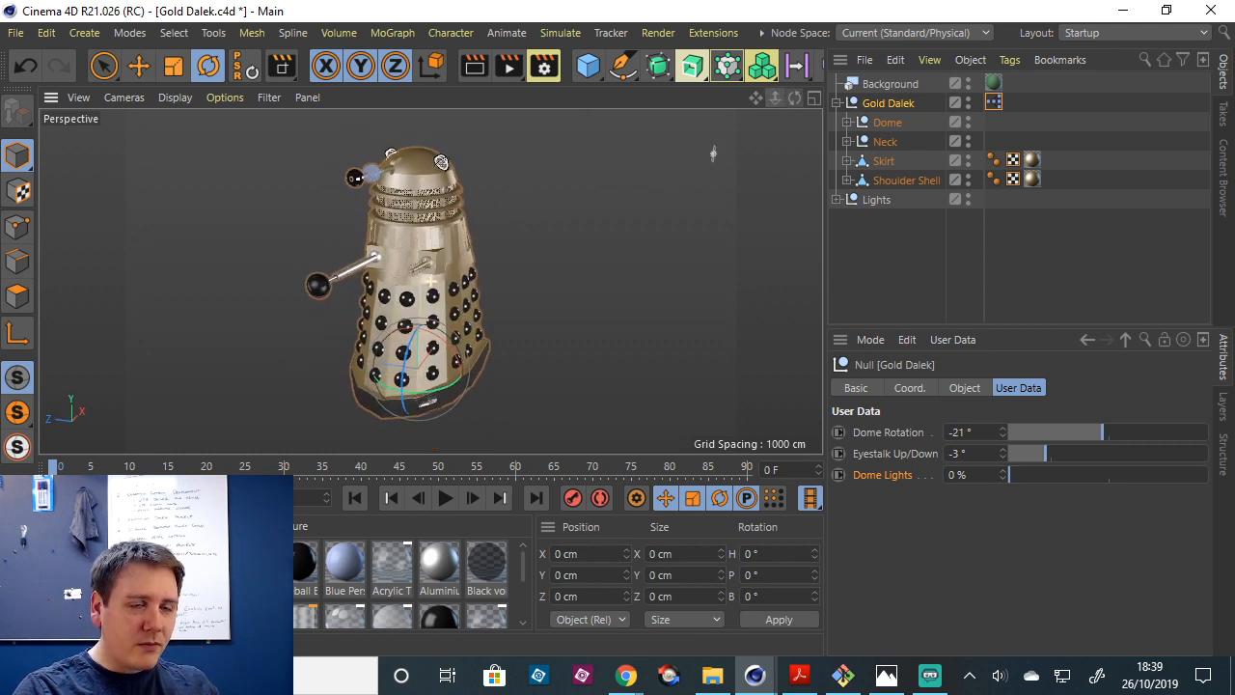
pyautogui.moveTo(765, 100); pyautogui.dragTo(754, 98)
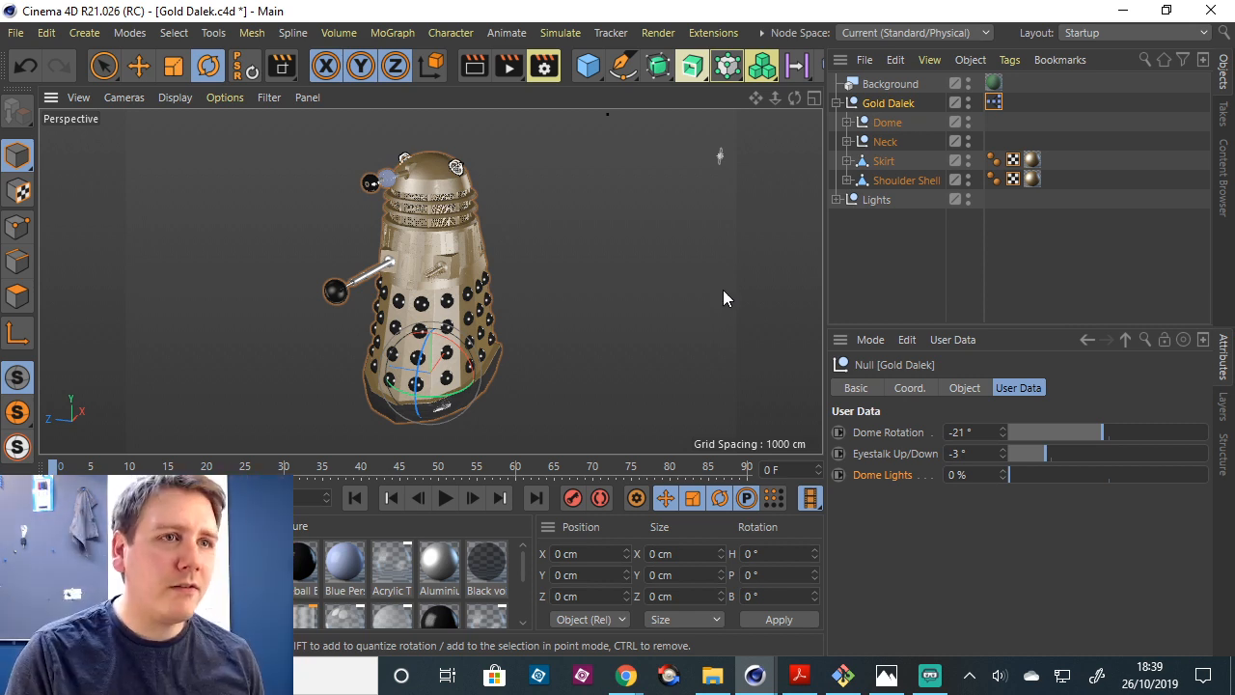
pyautogui.moveTo(775, 98); pyautogui.dragTo(837, 98)
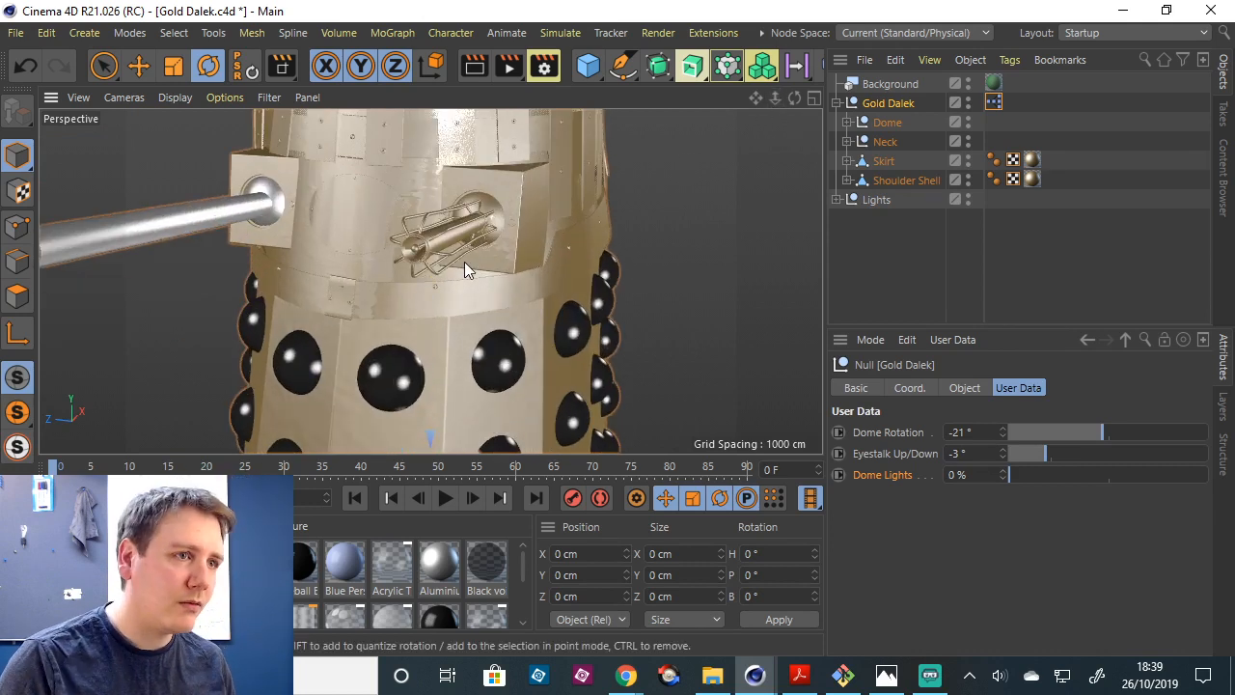
pyautogui.moveTo(774, 98); pyautogui.dragTo(696, 98)
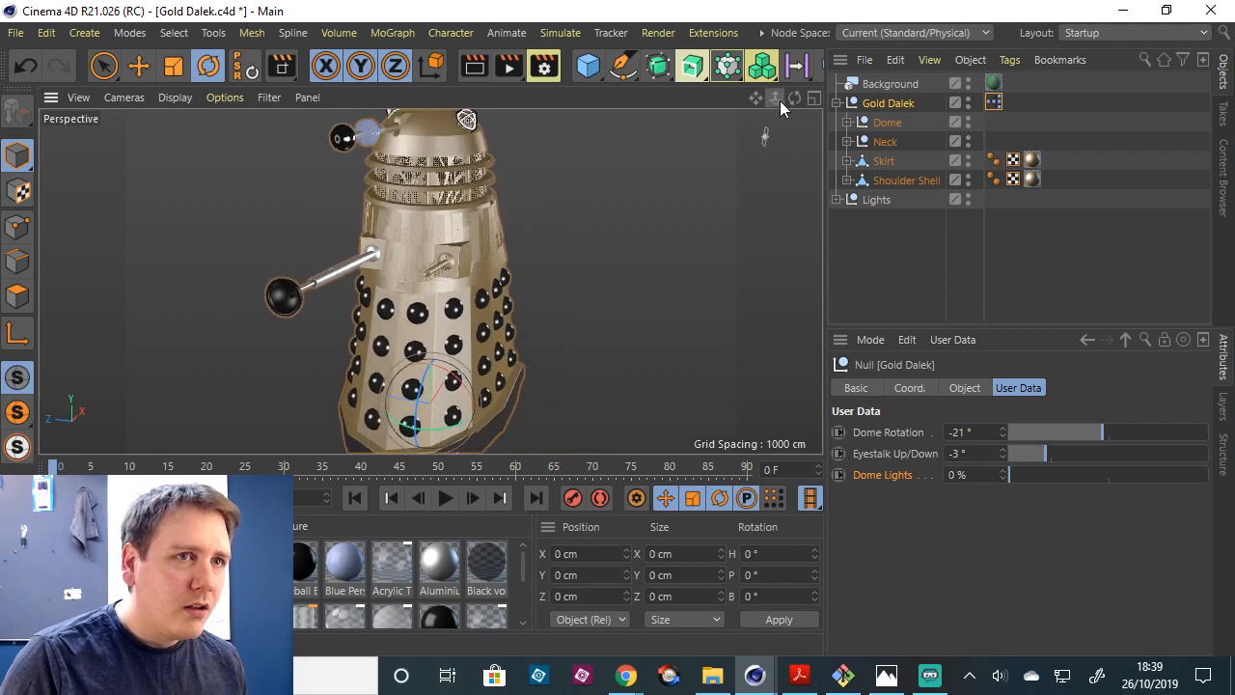
pyautogui.moveTo(794, 98); pyautogui.dragTo(757, 98)
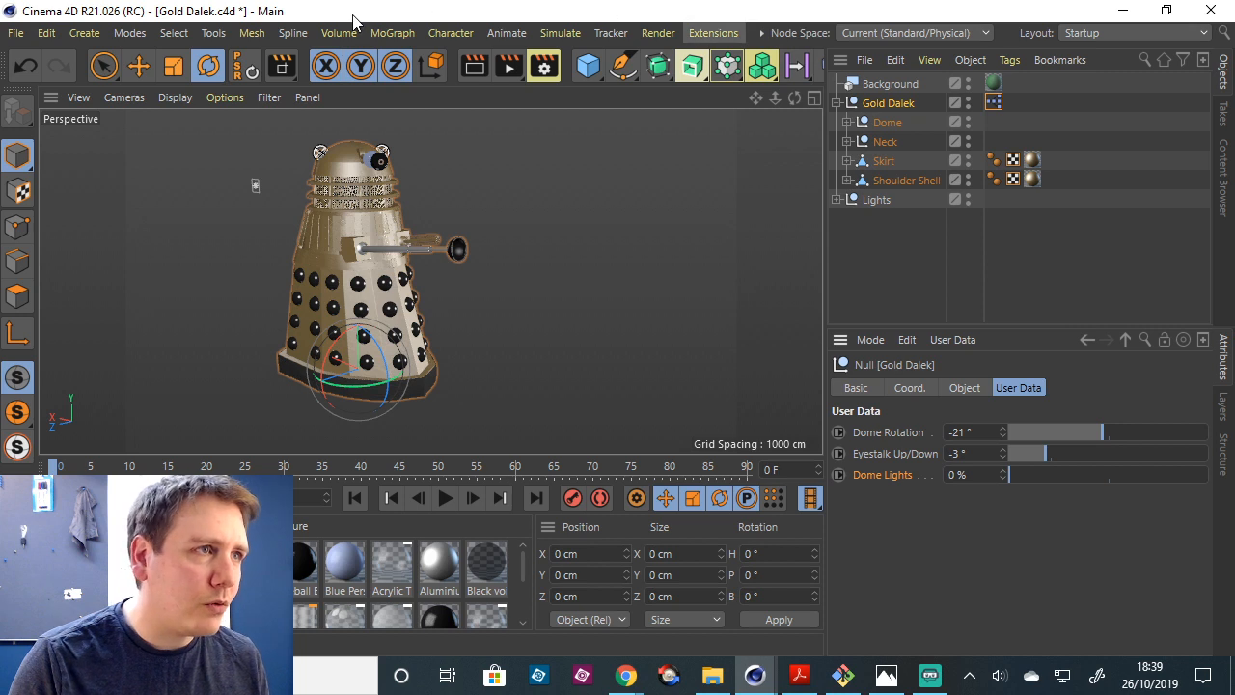
pyautogui.hotkey('ctrl', 's')
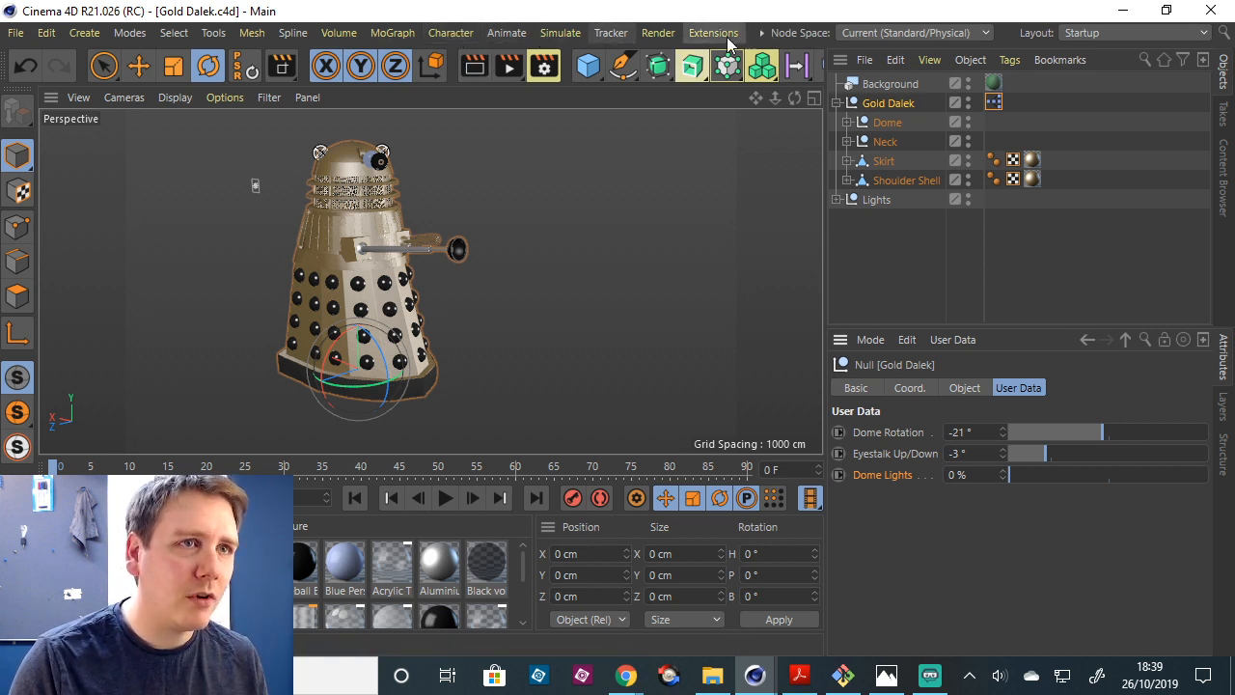
# Switch to the open Static Dalek 2.c4d project and set Dalek6-5's ArmYX to X -100% and Y 100%.
pyautogui.click(761, 34)
pyautogui.moveTo(781, 64)
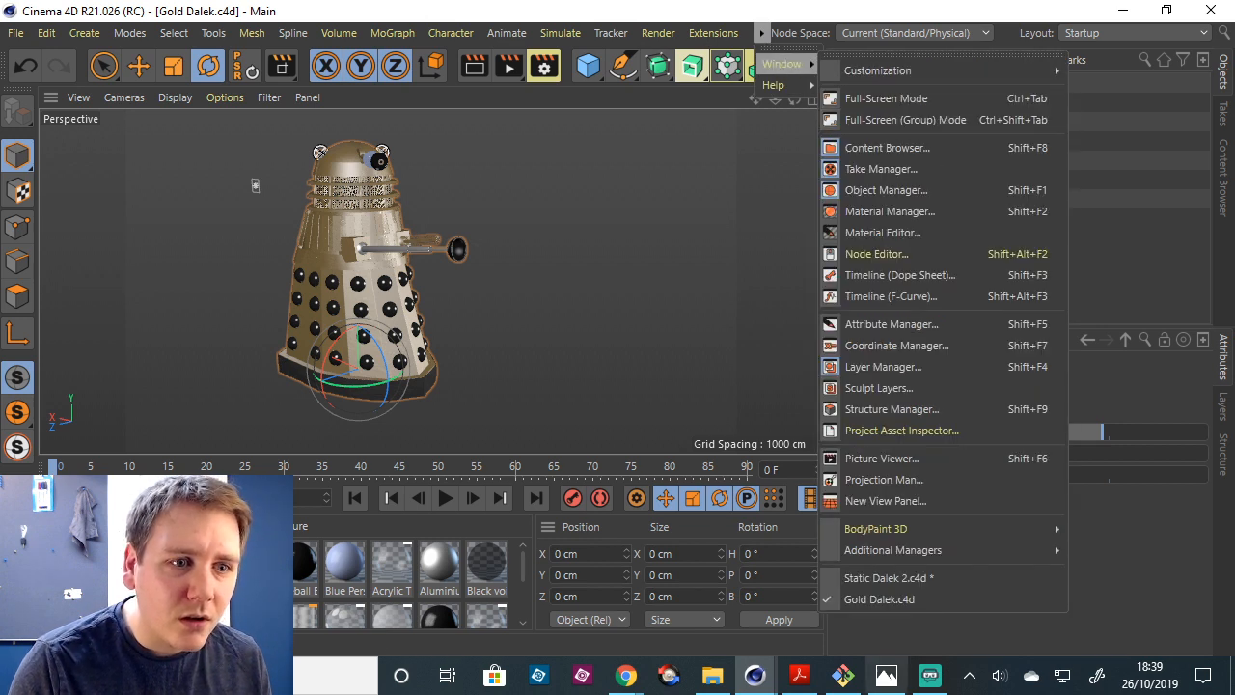
pyautogui.click(923, 579)
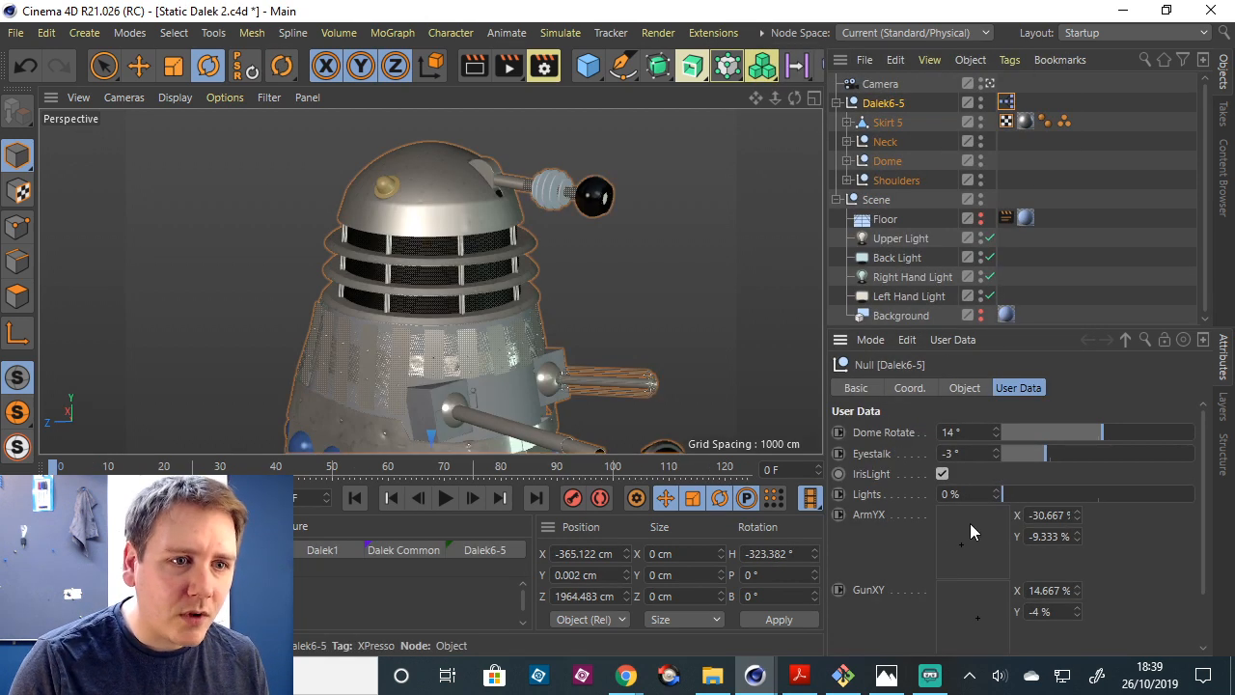
pyautogui.moveTo(961, 541); pyautogui.dragTo(926, 499)
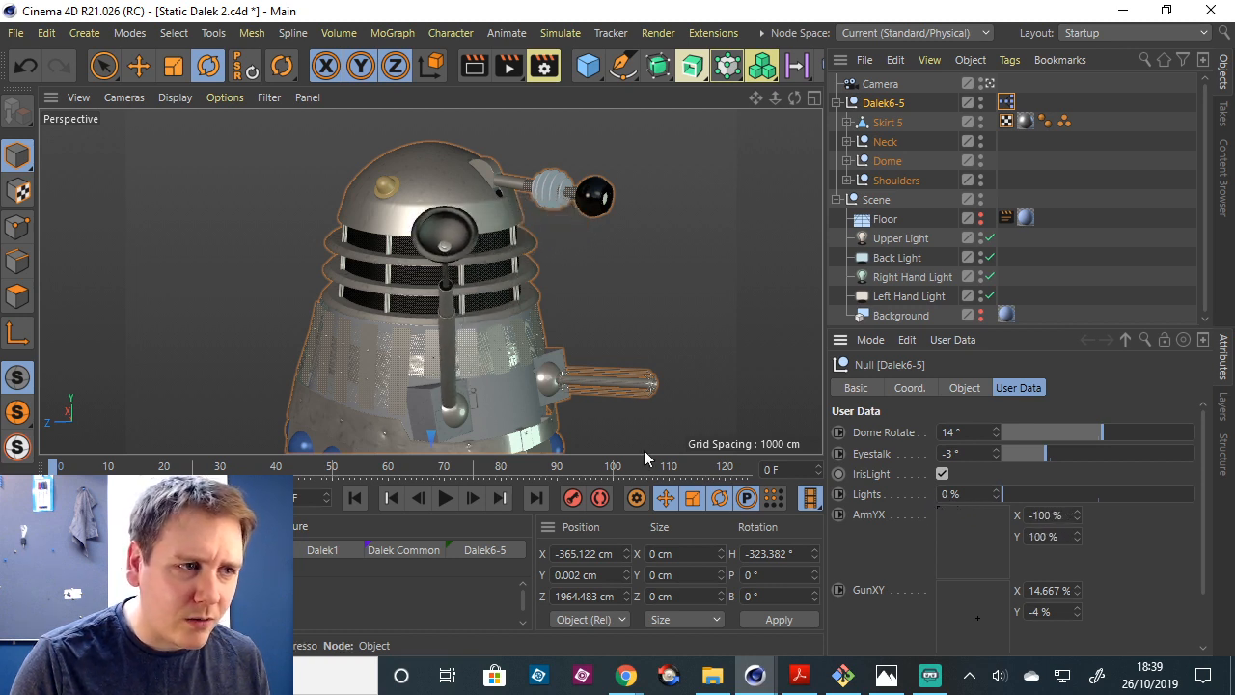
# Examine the arm's ball joint up close and set ArmYX to X -12% and Y 25.333%.
pyautogui.keyDown('alt'); pyautogui.moveTo(400, 419); pyautogui.dragTo(562, 239, button='right'); pyautogui.keyUp('alt')
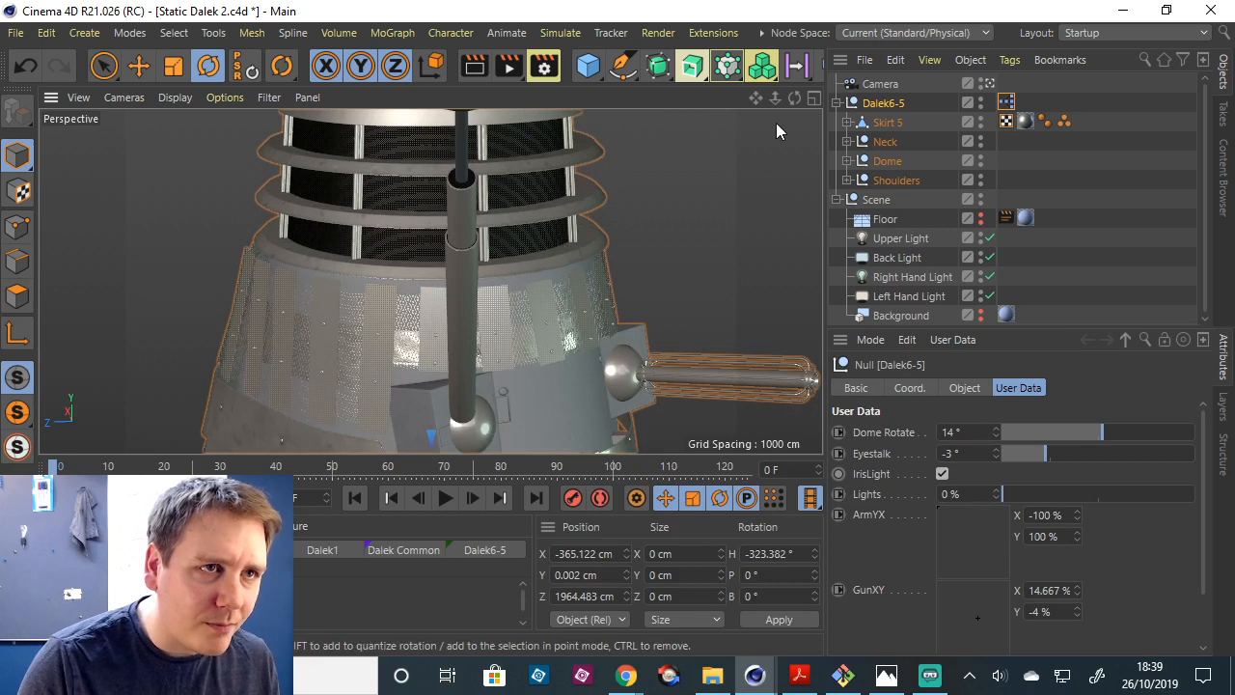
pyautogui.moveTo(755, 97); pyautogui.dragTo(753, 99)
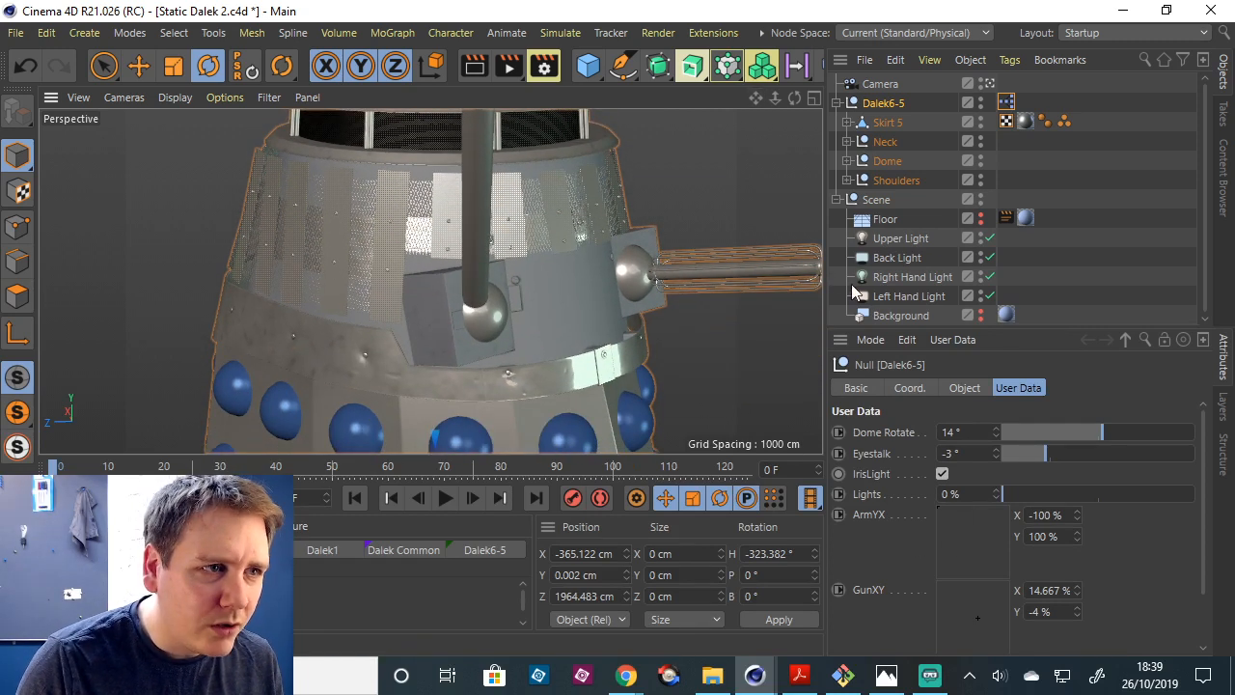
pyautogui.moveTo(775, 97); pyautogui.dragTo(465, 295)
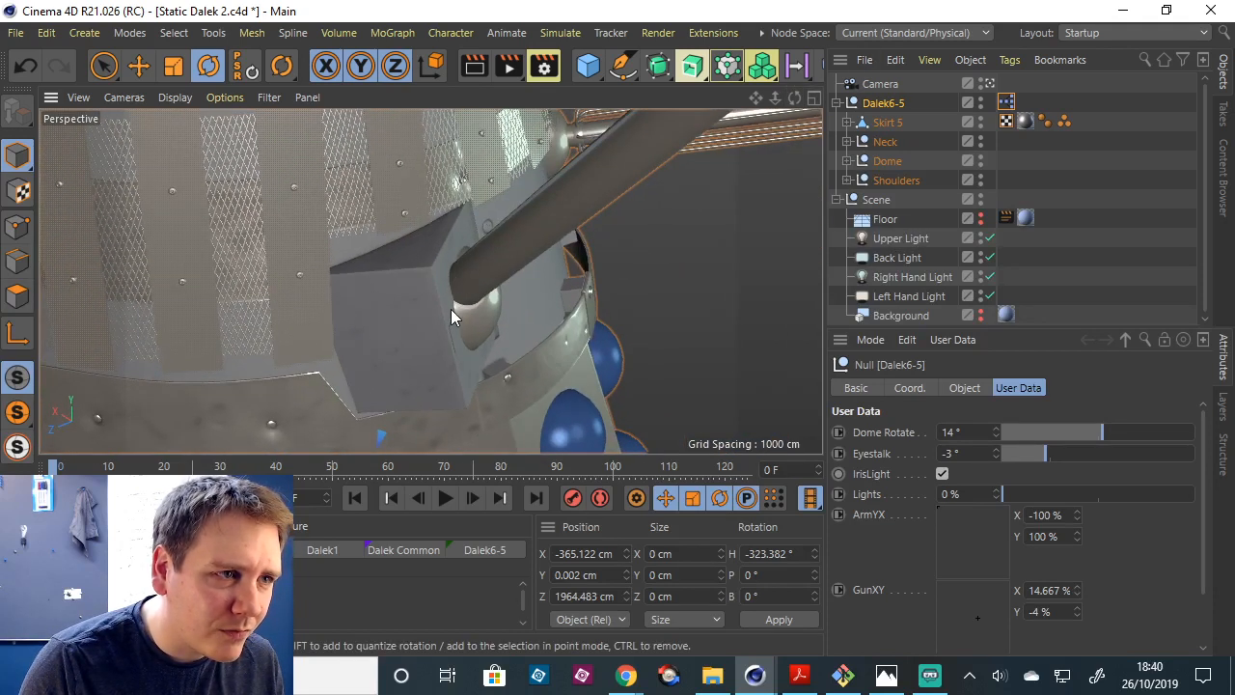
pyautogui.moveTo(794, 97)
pyautogui.mouseDown()
pyautogui.moveTo(752, 114)
pyautogui.moveTo(791, 104)
pyautogui.mouseUp()
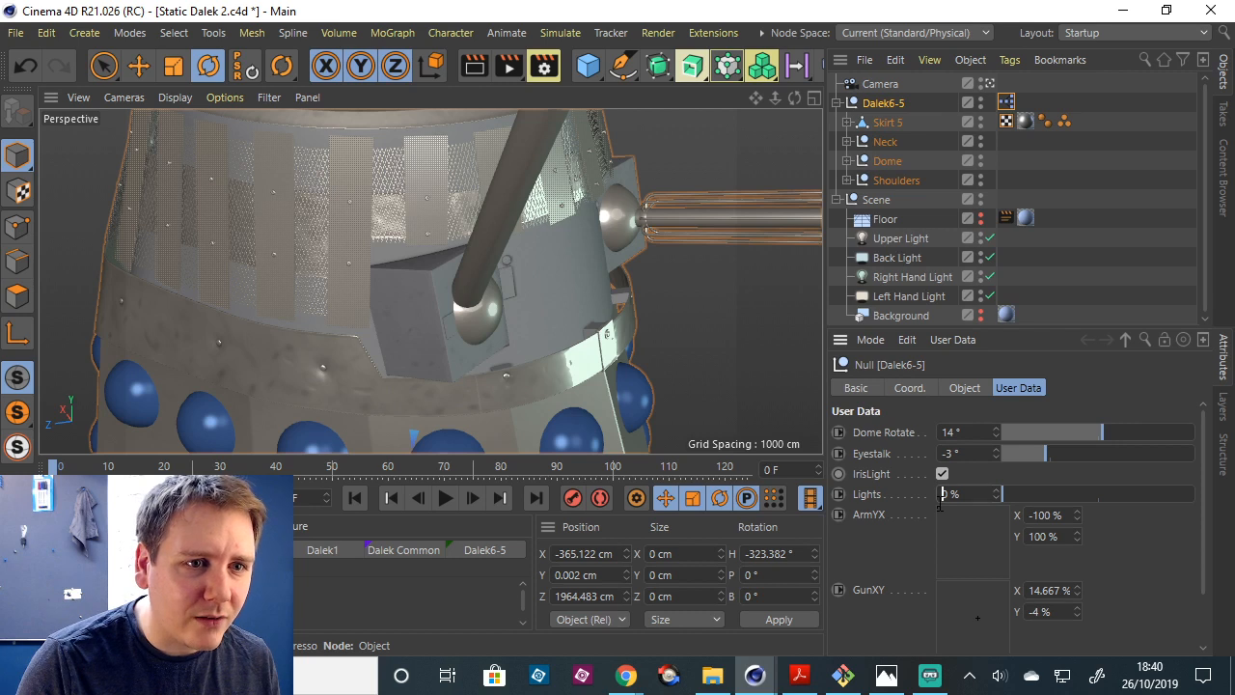
pyautogui.moveTo(935, 507); pyautogui.dragTo(967, 543)
pyautogui.moveTo(959, 535)
pyautogui.mouseDown()
pyautogui.moveTo(932, 505)
pyautogui.moveTo(912, 519)
pyautogui.moveTo(968, 533)
pyautogui.mouseUp()
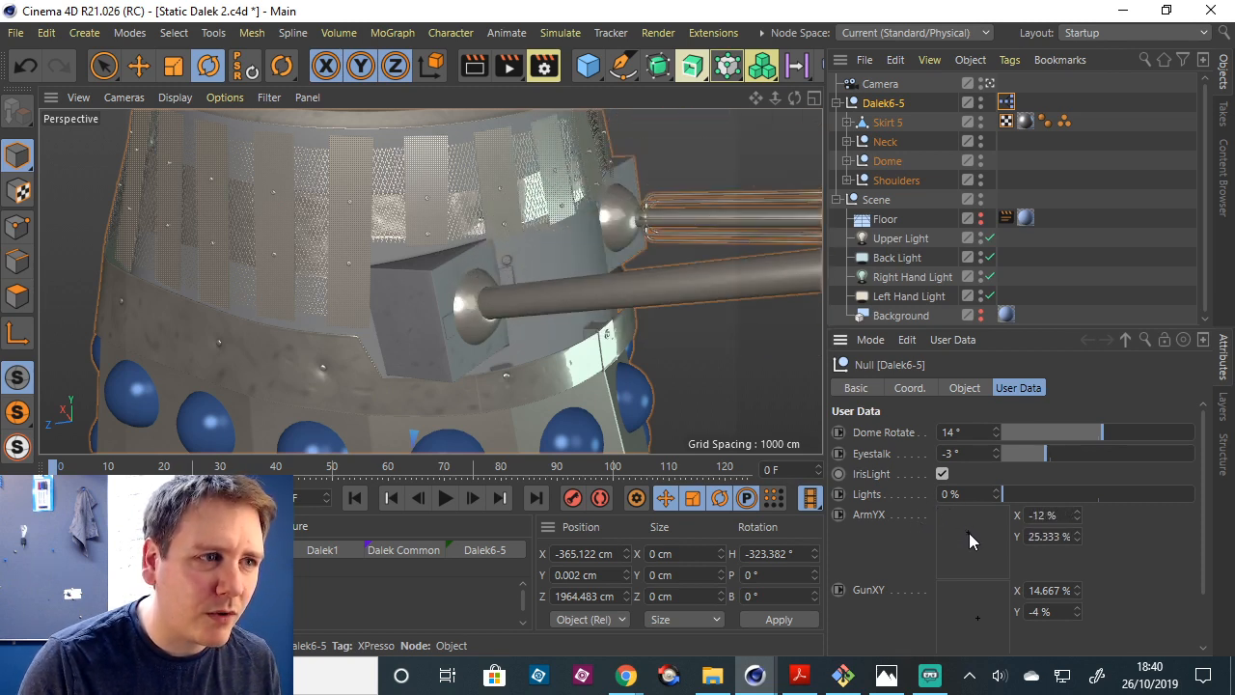
# Set Dalek6-5's GunXY to X -46.667% and Y 46.667%, and its ArmYX to X -20% and Y 57.333%.
pyautogui.click(968, 614)
pyautogui.moveTo(968, 613)
pyautogui.mouseDown()
pyautogui.moveTo(952, 576)
pyautogui.moveTo(931, 569)
pyautogui.moveTo(883, 602)
pyautogui.moveTo(870, 569)
pyautogui.moveTo(973, 538)
pyautogui.moveTo(961, 542)
pyautogui.moveTo(974, 581)
pyautogui.moveTo(955, 598)
pyautogui.mouseUp()
pyautogui.moveTo(775, 98)
pyautogui.mouseDown()
pyautogui.moveTo(737, 100)
pyautogui.moveTo(774, 95)
pyautogui.moveTo(756, 96)
pyautogui.mouseUp()
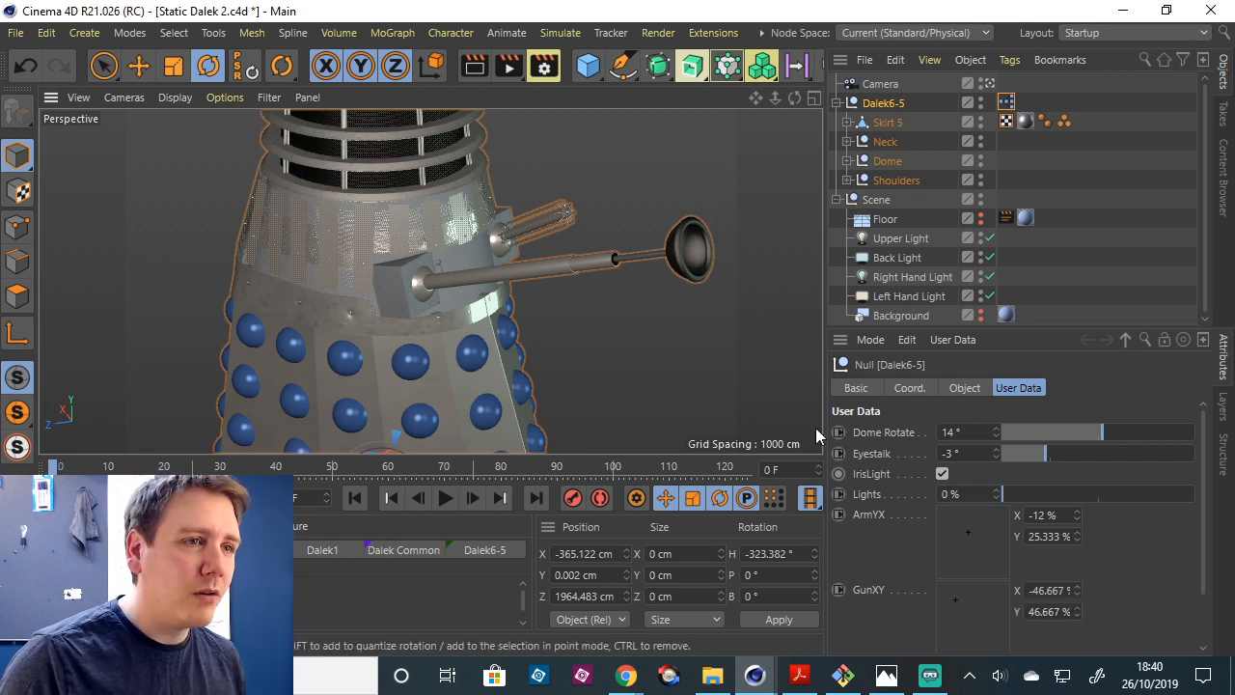
pyautogui.moveTo(967, 535)
pyautogui.mouseDown()
pyautogui.moveTo(930, 499)
pyautogui.moveTo(935, 531)
pyautogui.moveTo(981, 501)
pyautogui.moveTo(934, 527)
pyautogui.moveTo(973, 512)
pyautogui.moveTo(970, 565)
pyautogui.moveTo(966, 521)
pyautogui.mouseUp()
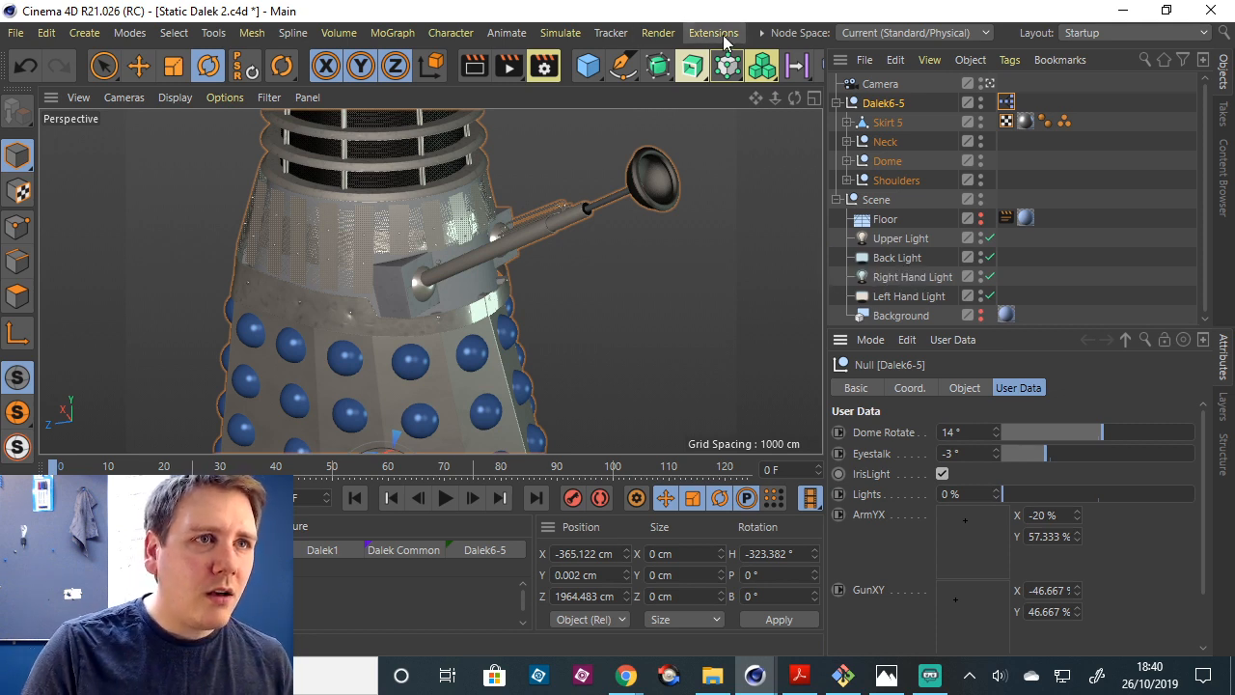
# Switch back to the open Gold Dalek.c4d project and bring the Dalek's arm and gun into closer view.
pyautogui.click(762, 33)
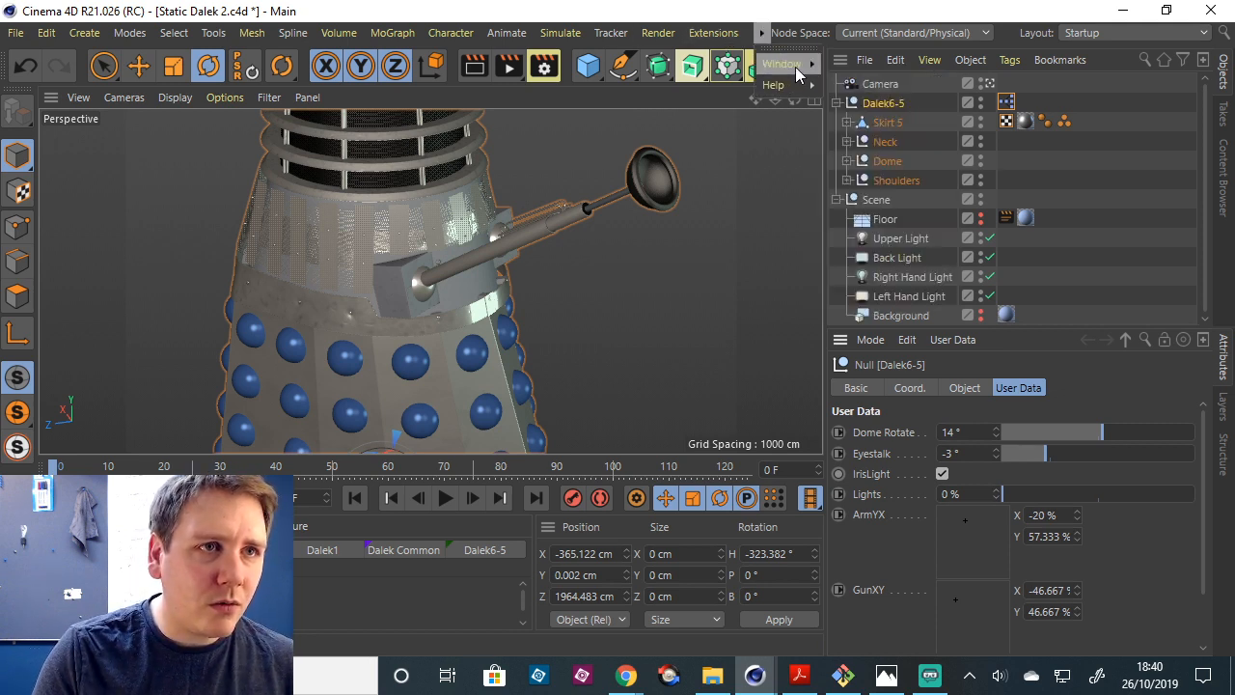
pyautogui.moveTo(795, 67)
pyautogui.click(913, 596)
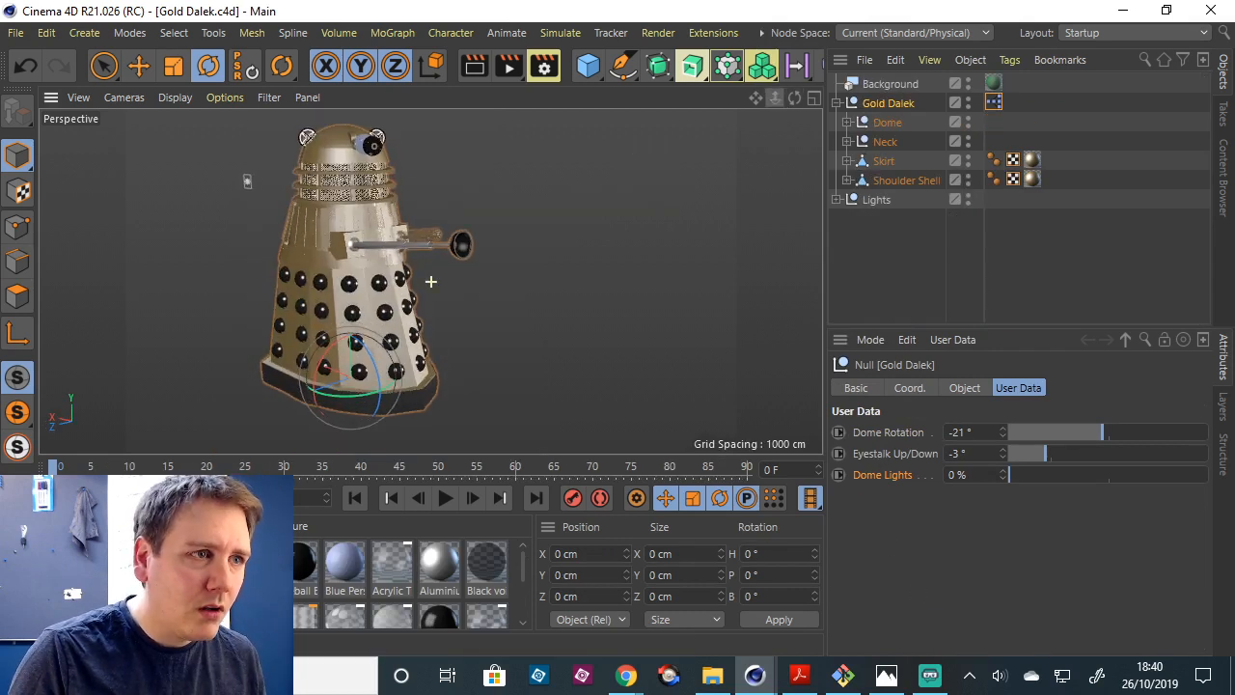
pyautogui.scroll(3, 430, 280)
pyautogui.moveTo(774, 98); pyautogui.dragTo(893, 247)
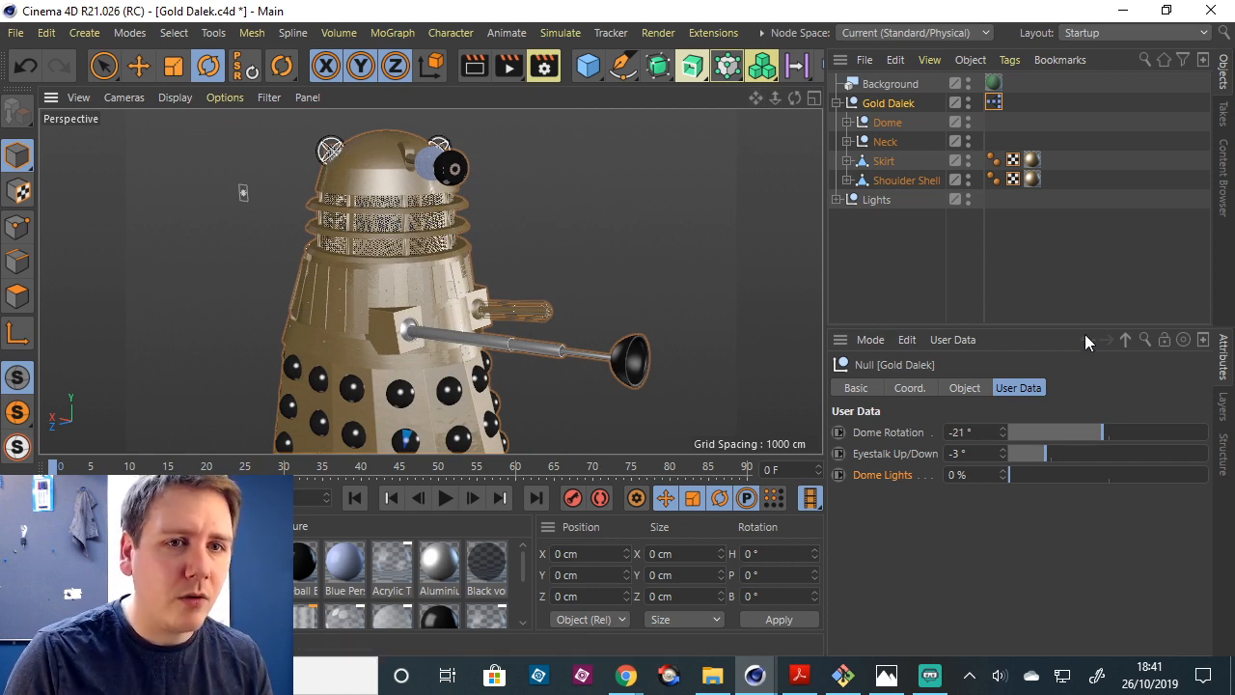
# Add a new user data entry named Arm Rotation to the Gold Dalek null.
pyautogui.click(952, 340)
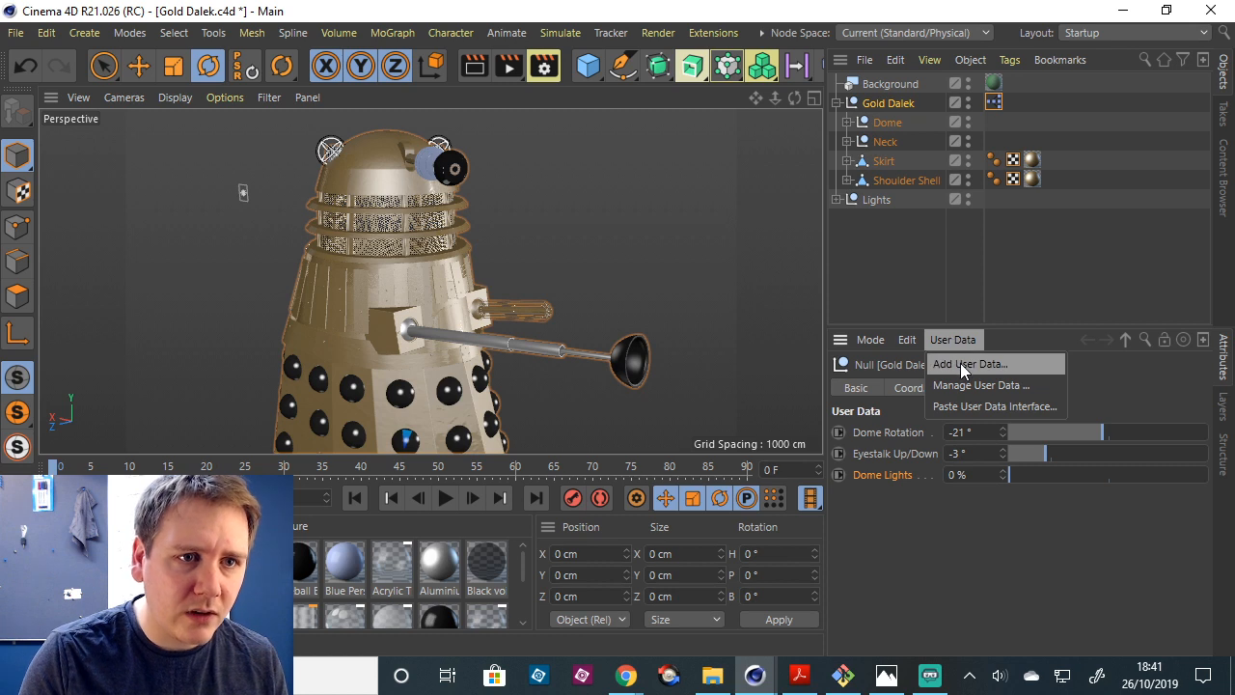
pyautogui.click(959, 363)
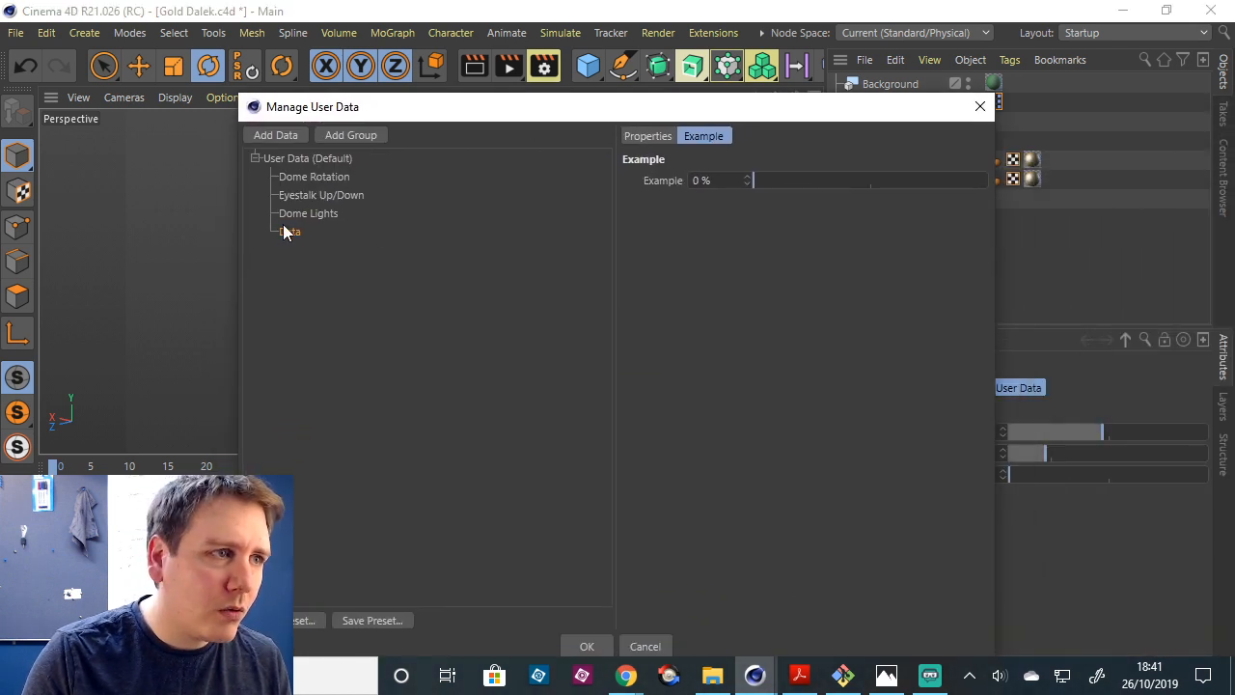
pyautogui.click(751, 183)
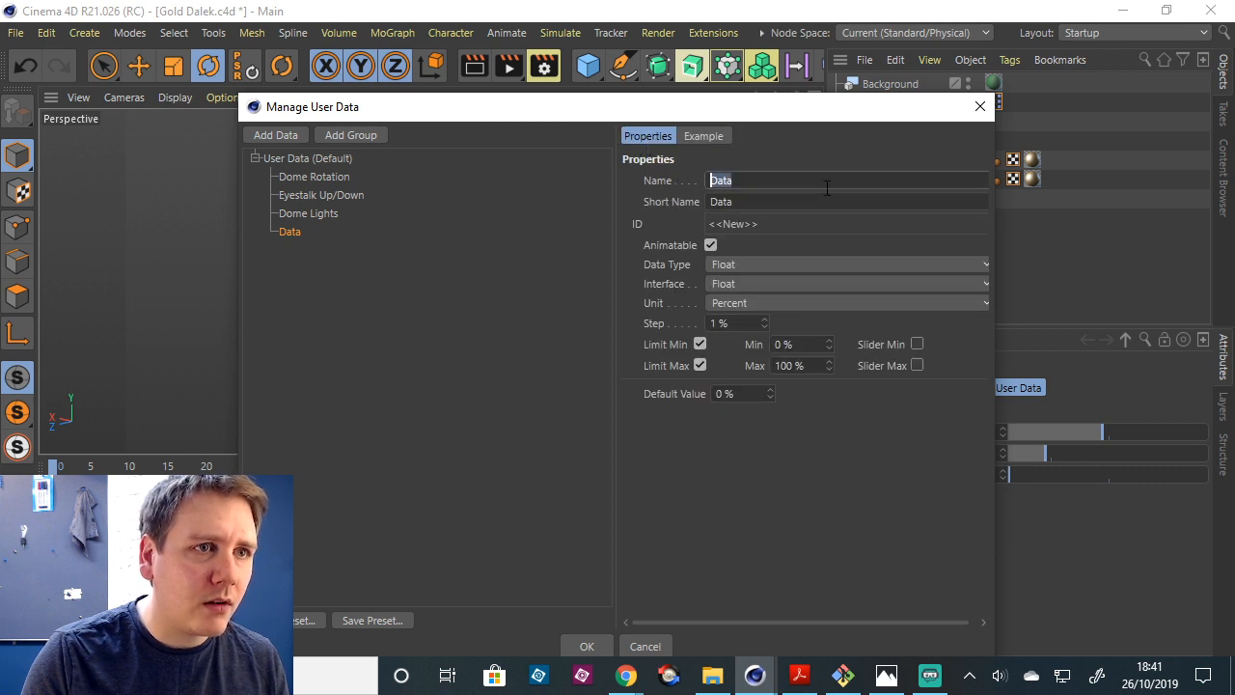
pyautogui.write('Arm Rotation')
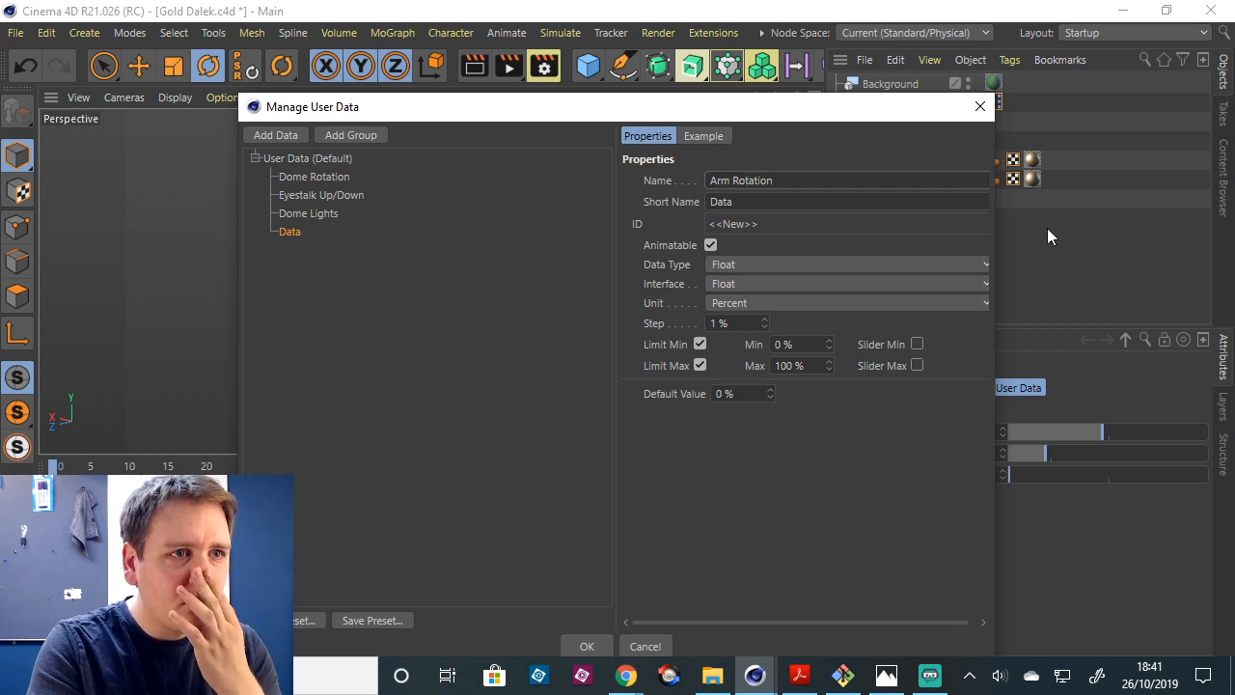
pyautogui.press('Return')
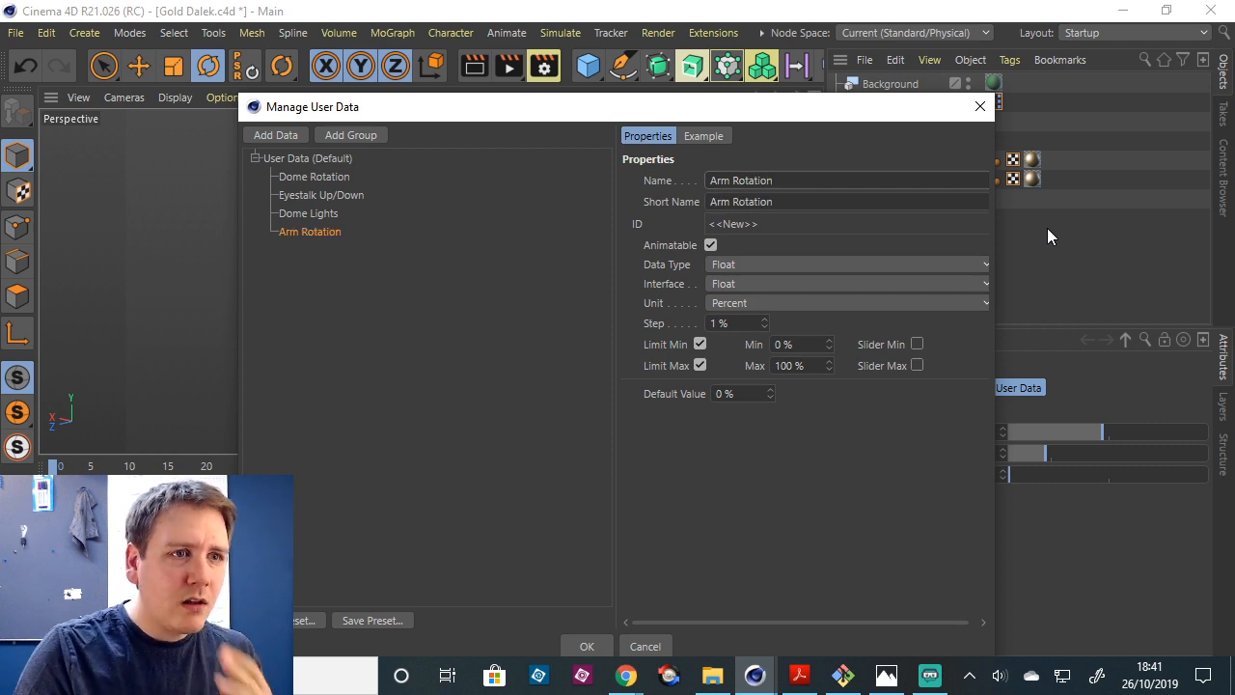
# Set Arm Rotation's data type to Vector and its interface to 2D Vector Field.
pyautogui.click(807, 264)
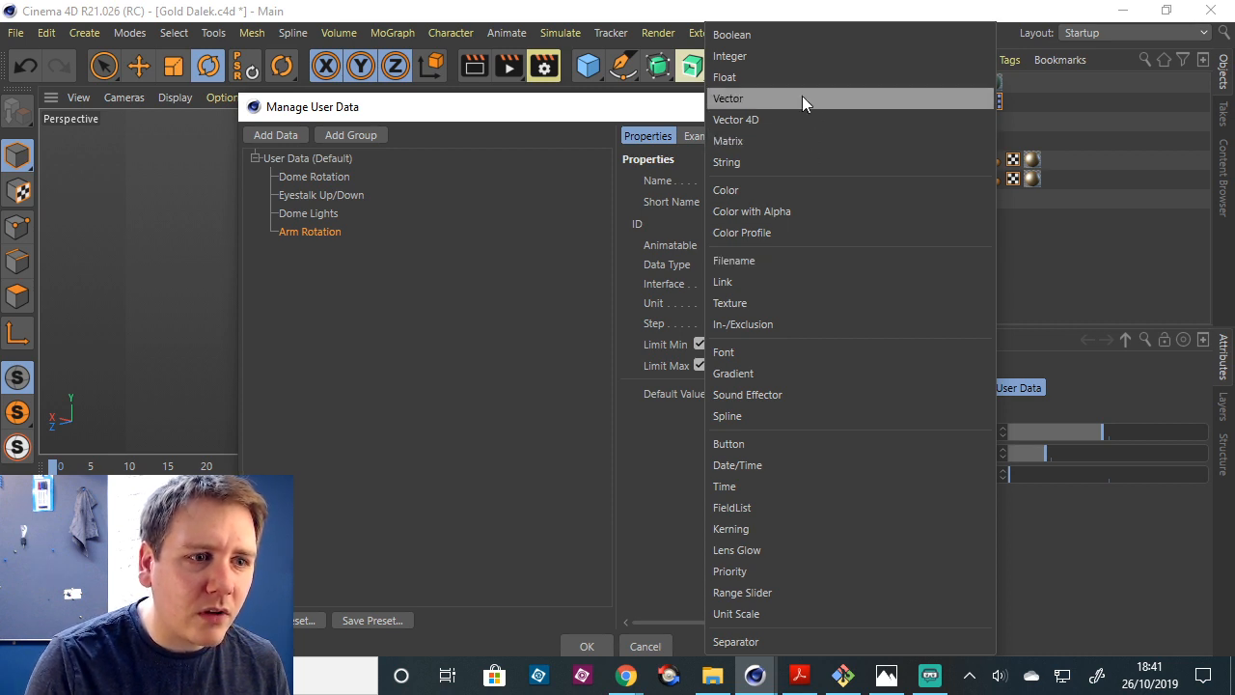
pyautogui.click(573, 233)
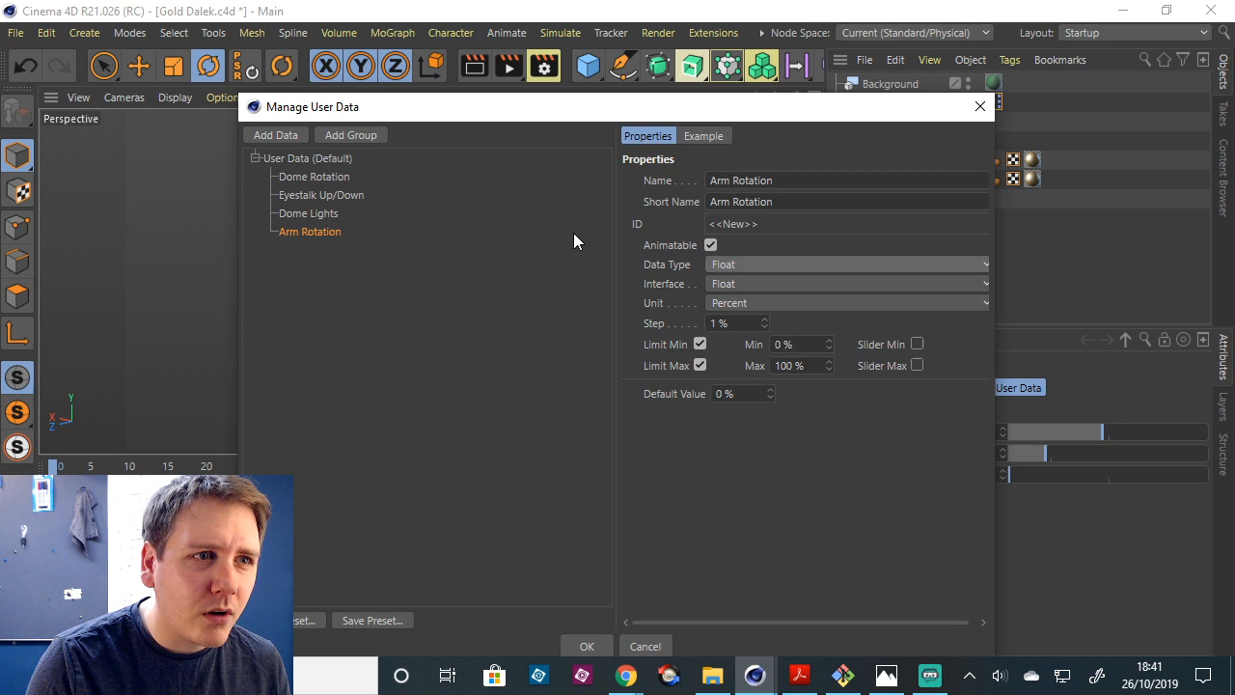
pyautogui.click(808, 265)
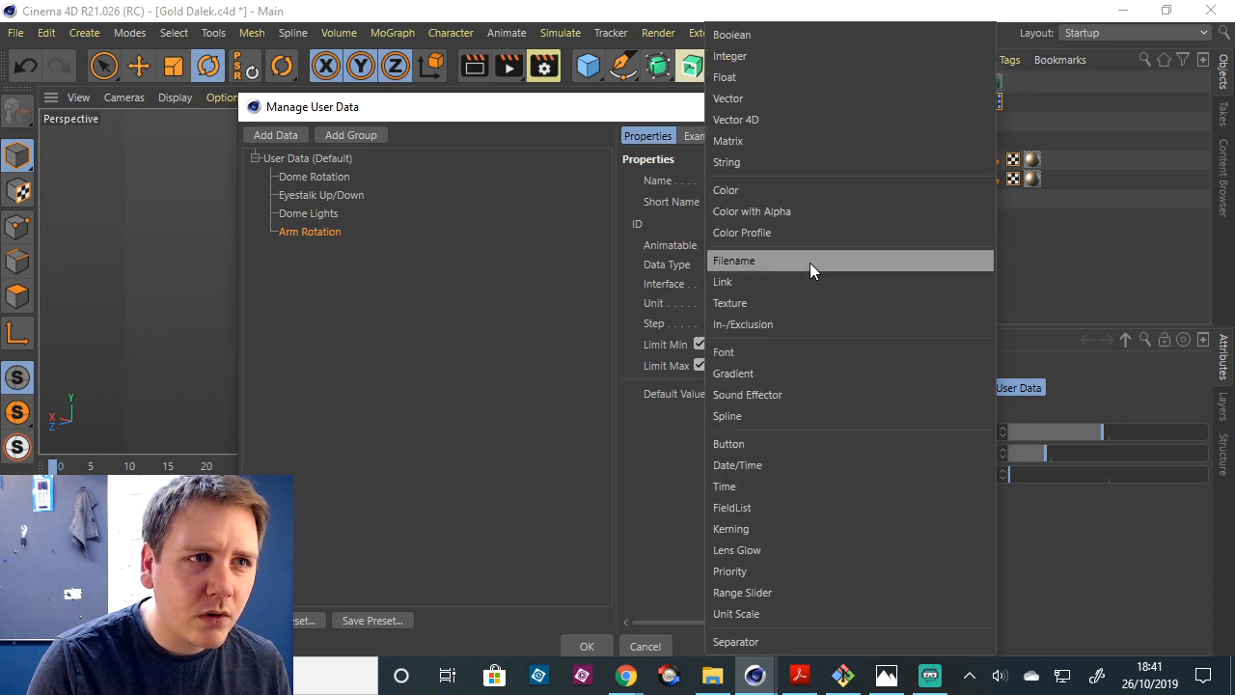
pyautogui.click(808, 97)
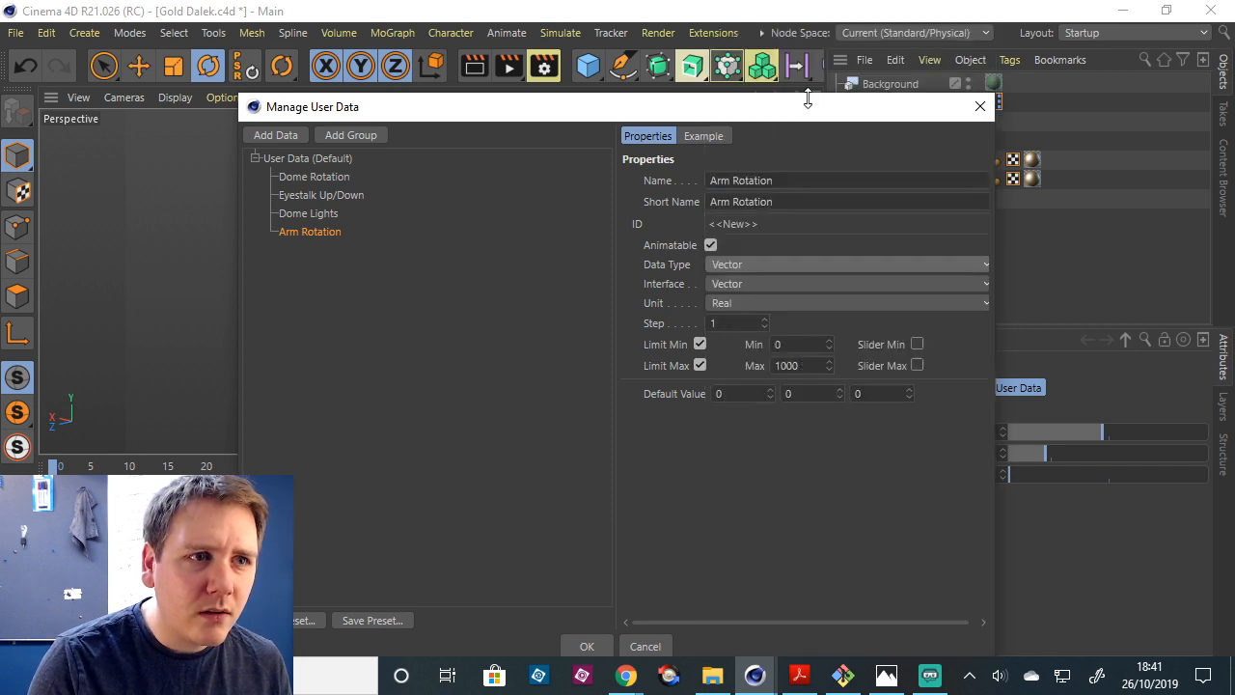
pyautogui.click(818, 281)
pyautogui.click(825, 303)
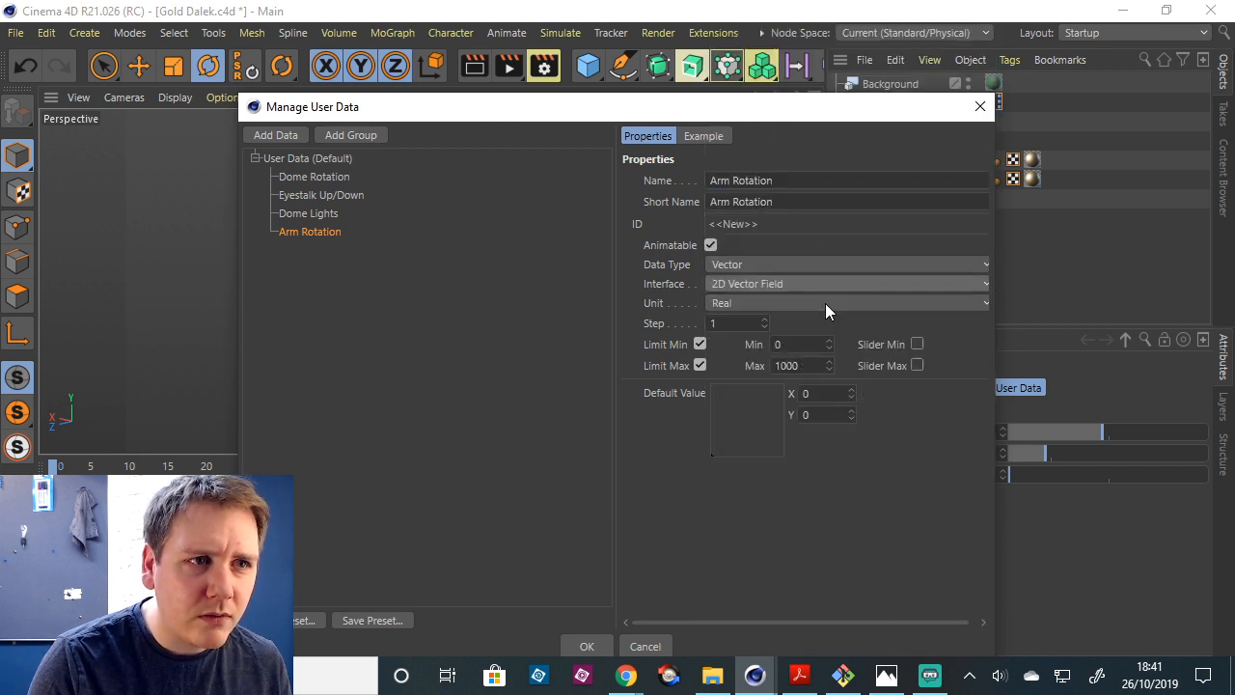
# Set Arm Rotation's unit to Degree and try out its default value field, leaving it at X 105.6° and Y 153.6°.
pyautogui.moveTo(745, 432); pyautogui.dragTo(776, 401)
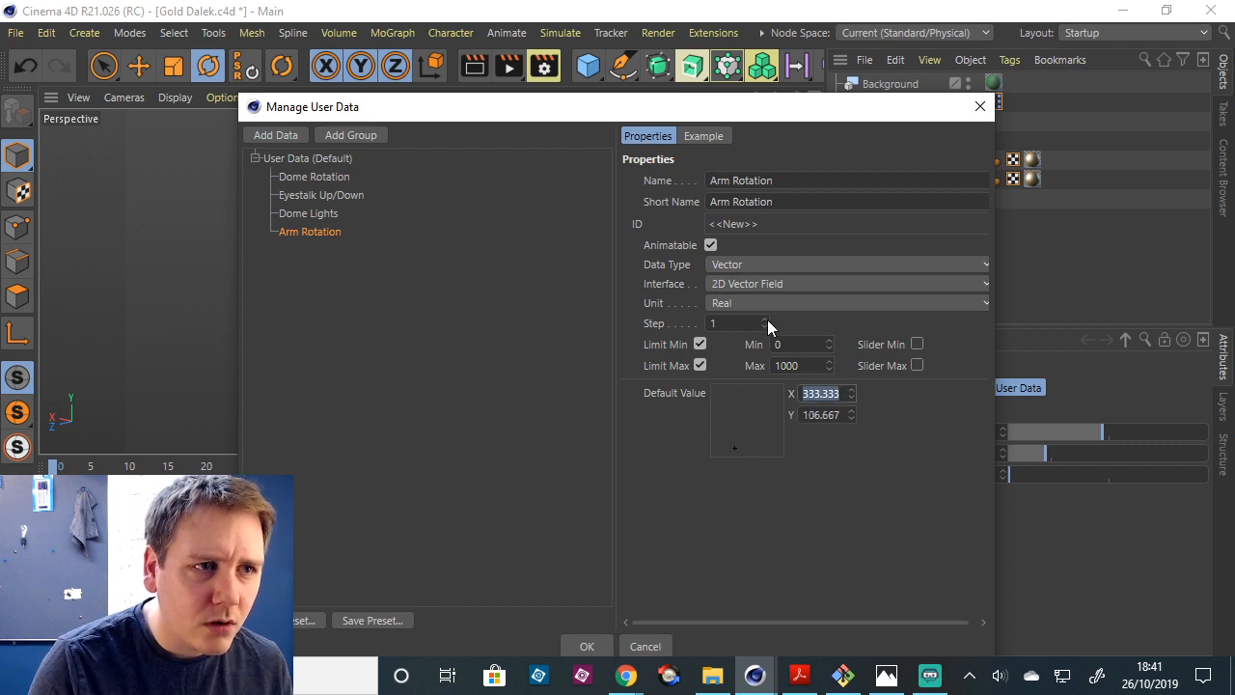
pyautogui.click(780, 303)
pyautogui.click(777, 366)
pyautogui.moveTo(767, 397); pyautogui.dragTo(737, 409)
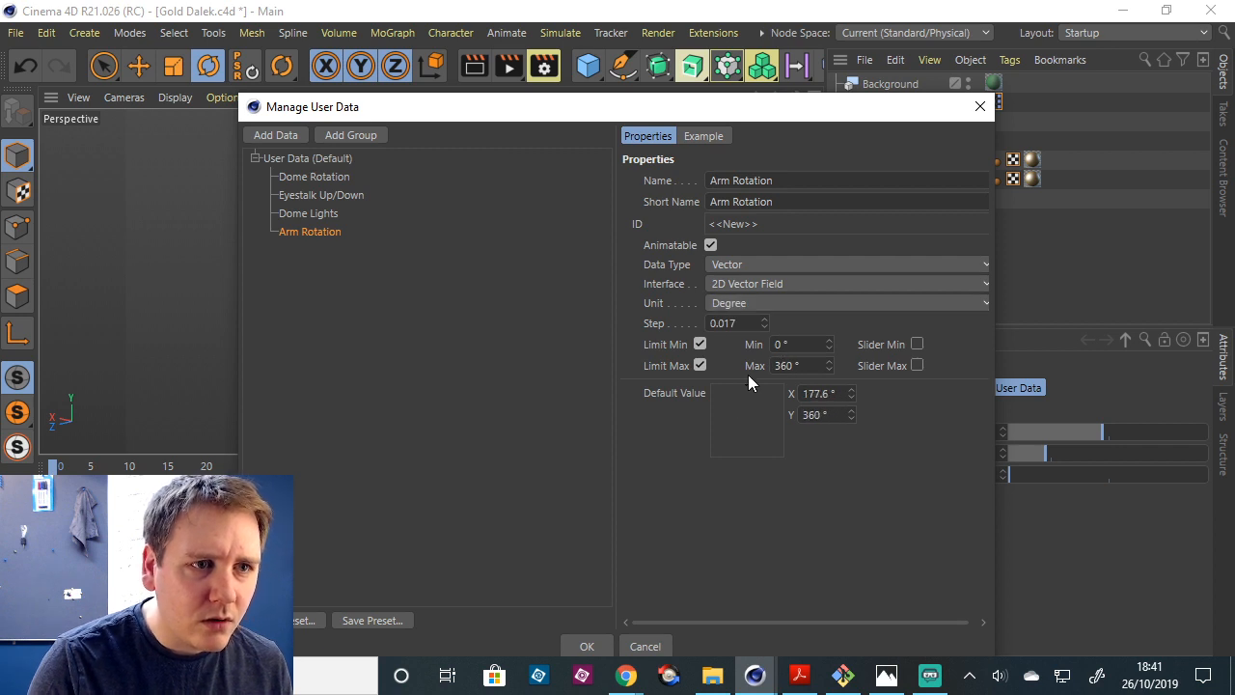
pyautogui.moveTo(746, 456); pyautogui.dragTo(740, 394)
pyautogui.moveTo(751, 475); pyautogui.dragTo(733, 425)
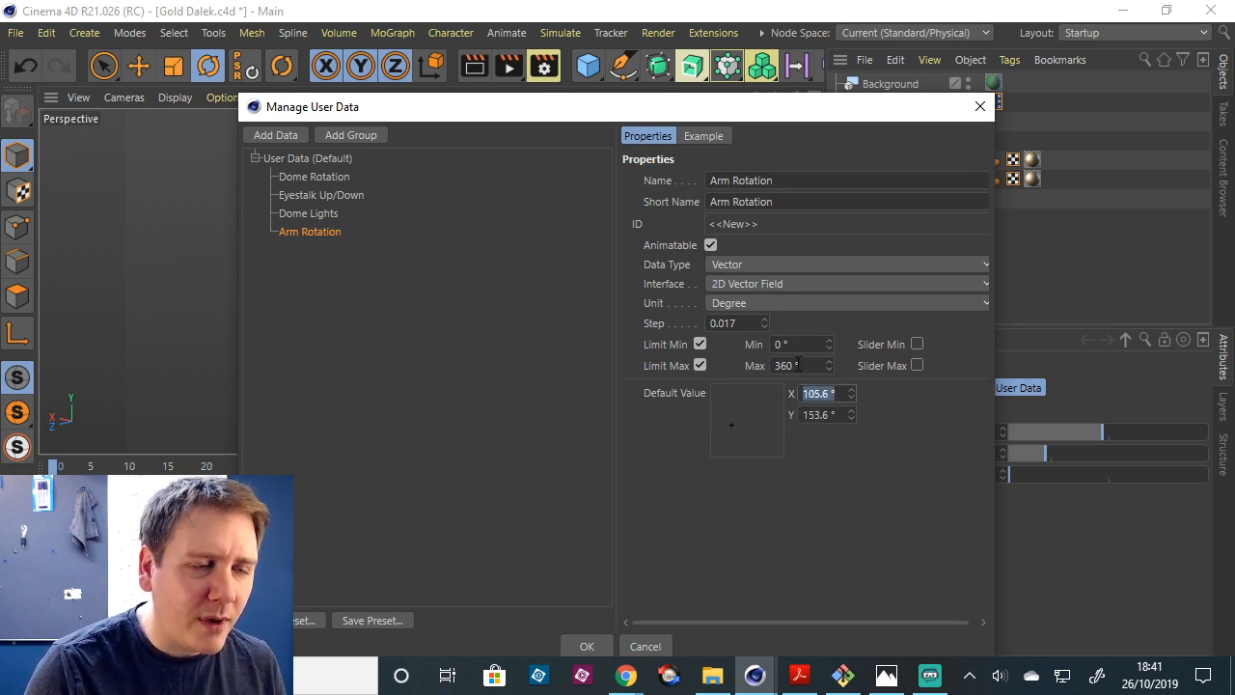
# Test the Arm Rotation example field, leaving it at X 201.6° and Y 220.8°, and commit the new control.
pyautogui.click(698, 136)
pyautogui.moveTo(701, 212); pyautogui.dragTo(734, 201)
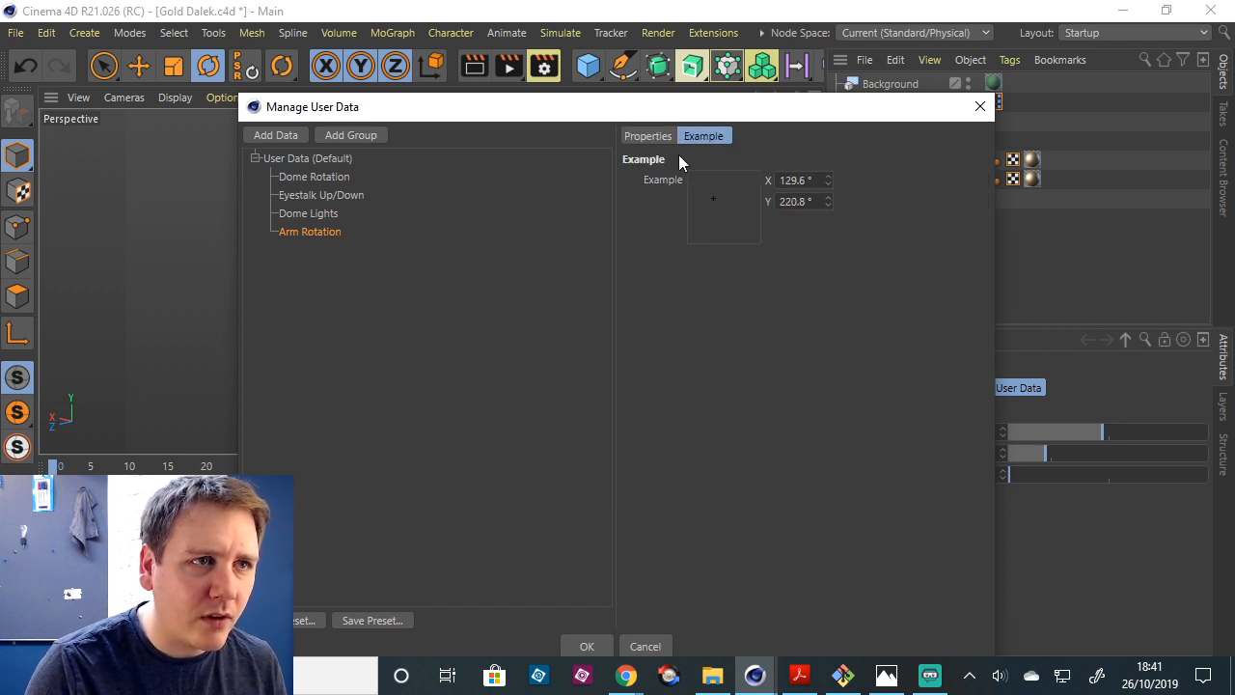
pyautogui.click(649, 136)
pyautogui.moveTo(933, 108); pyautogui.dragTo(947, 80)
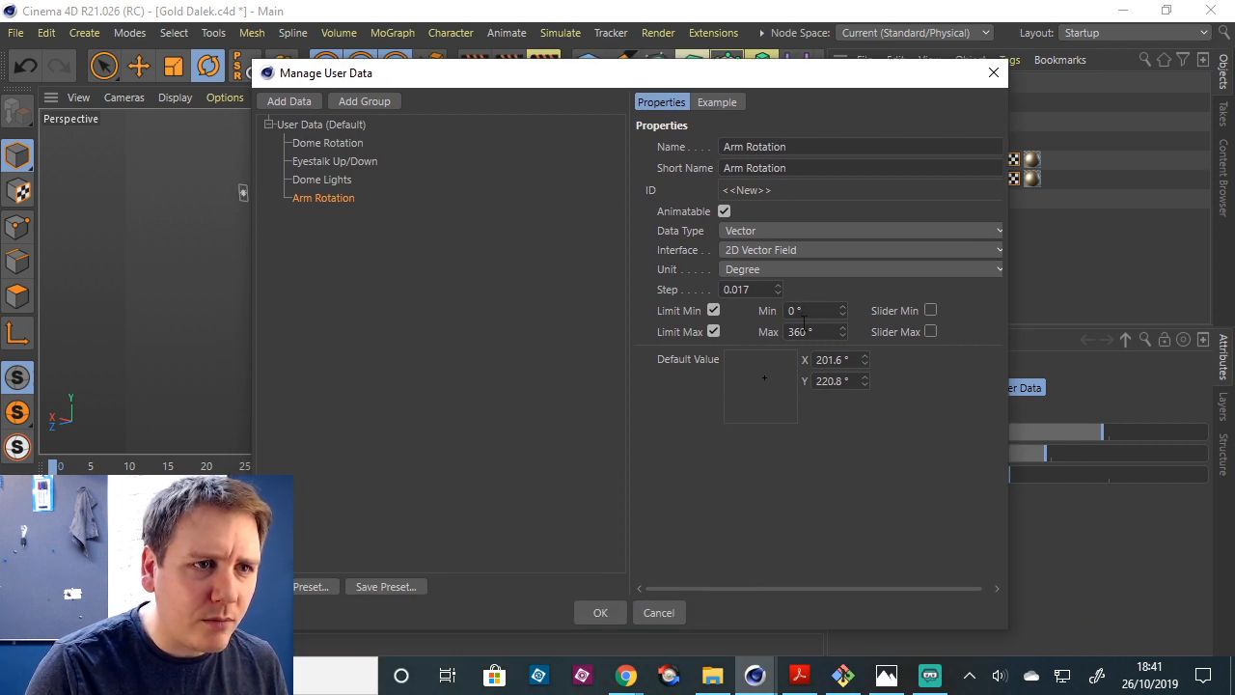
pyautogui.click(617, 614)
# Expand the Shoulder Shell hierarchy down to the Gun Boxes and select the Arm null for inspection.
pyautogui.moveTo(773, 101); pyautogui.dragTo(757, 100)
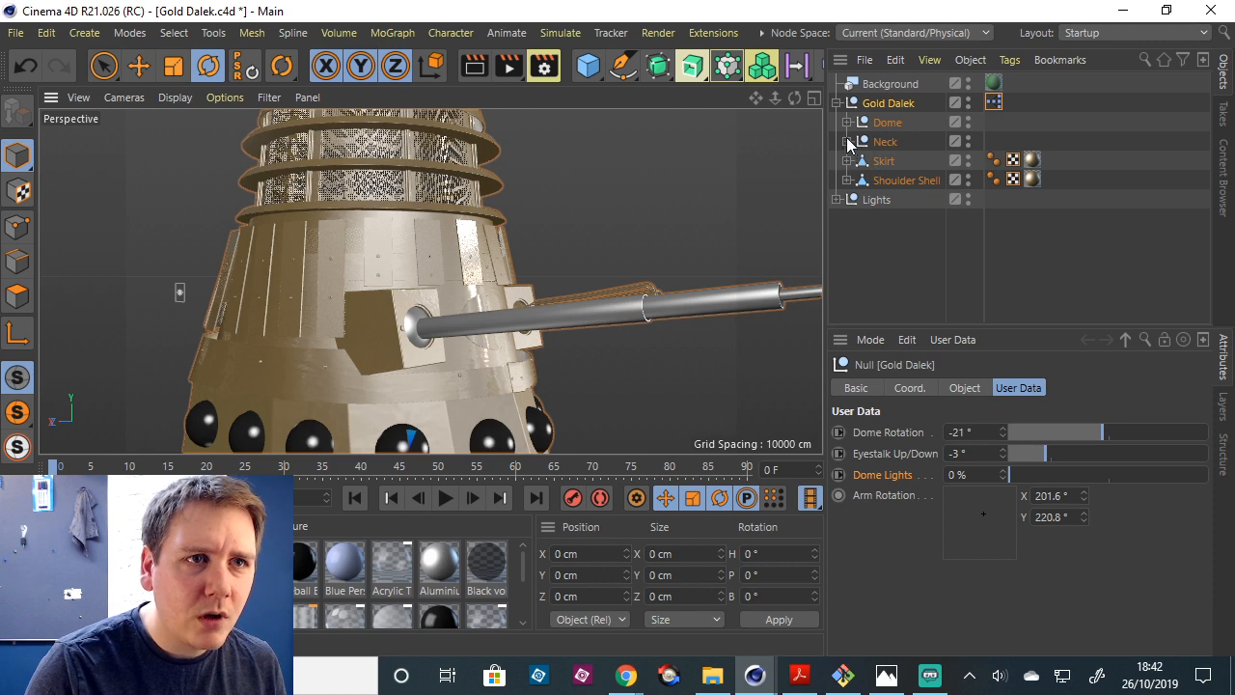
pyautogui.click(846, 180)
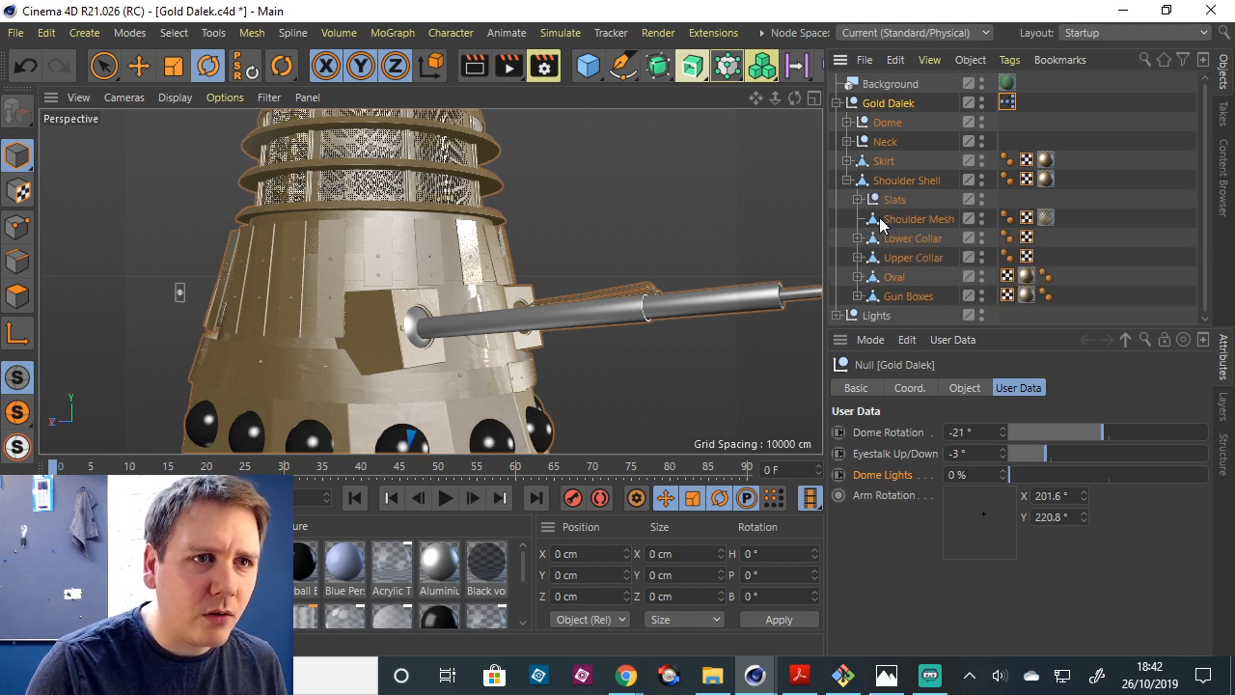
pyautogui.click(857, 297)
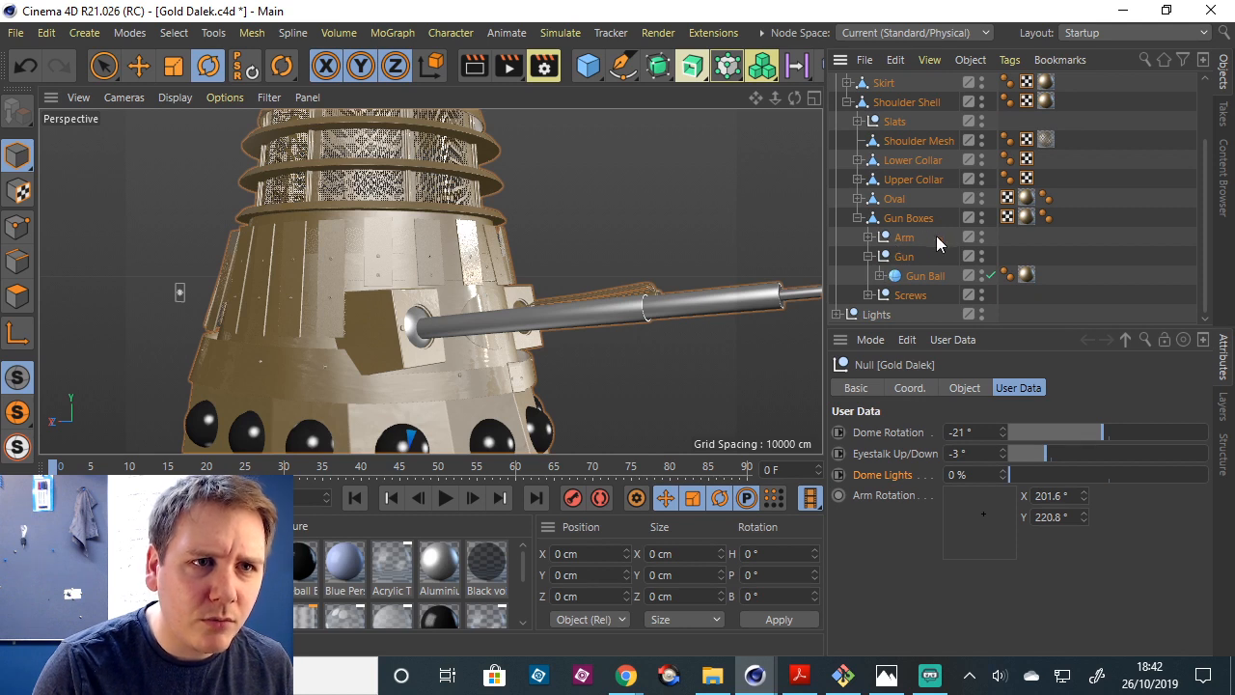
pyautogui.click(907, 220)
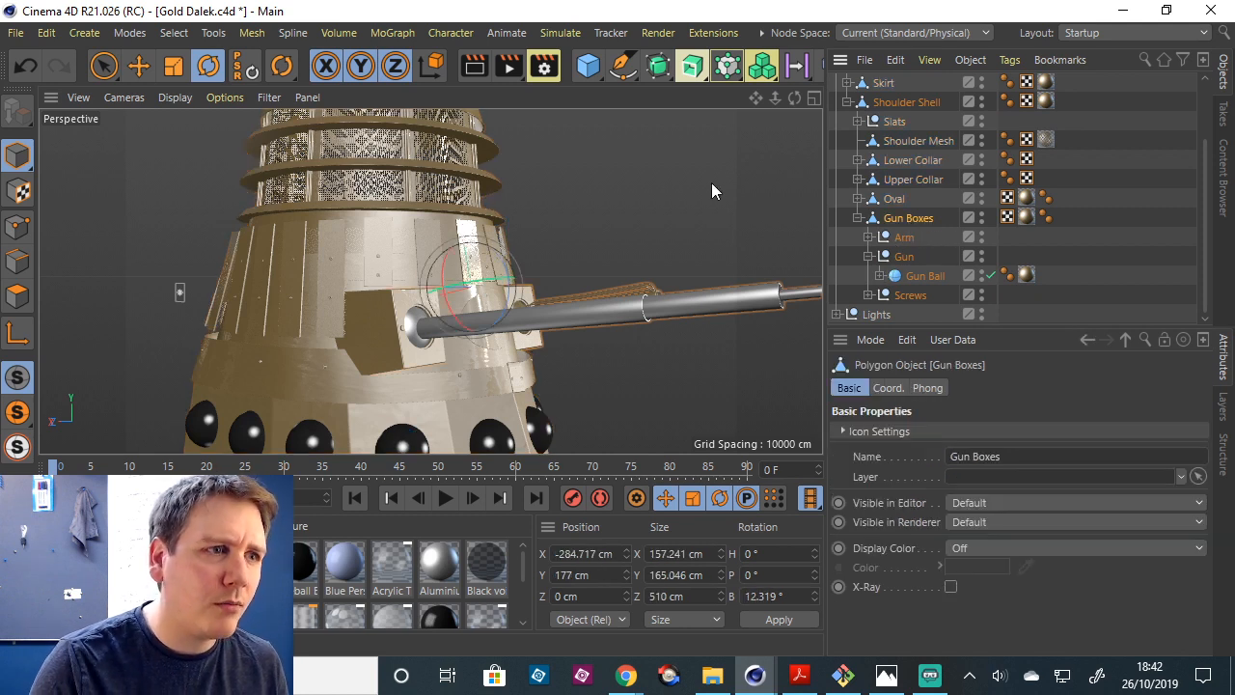
pyautogui.moveTo(794, 97); pyautogui.dragTo(425, 331)
pyautogui.moveTo(794, 97); pyautogui.dragTo(743, 85)
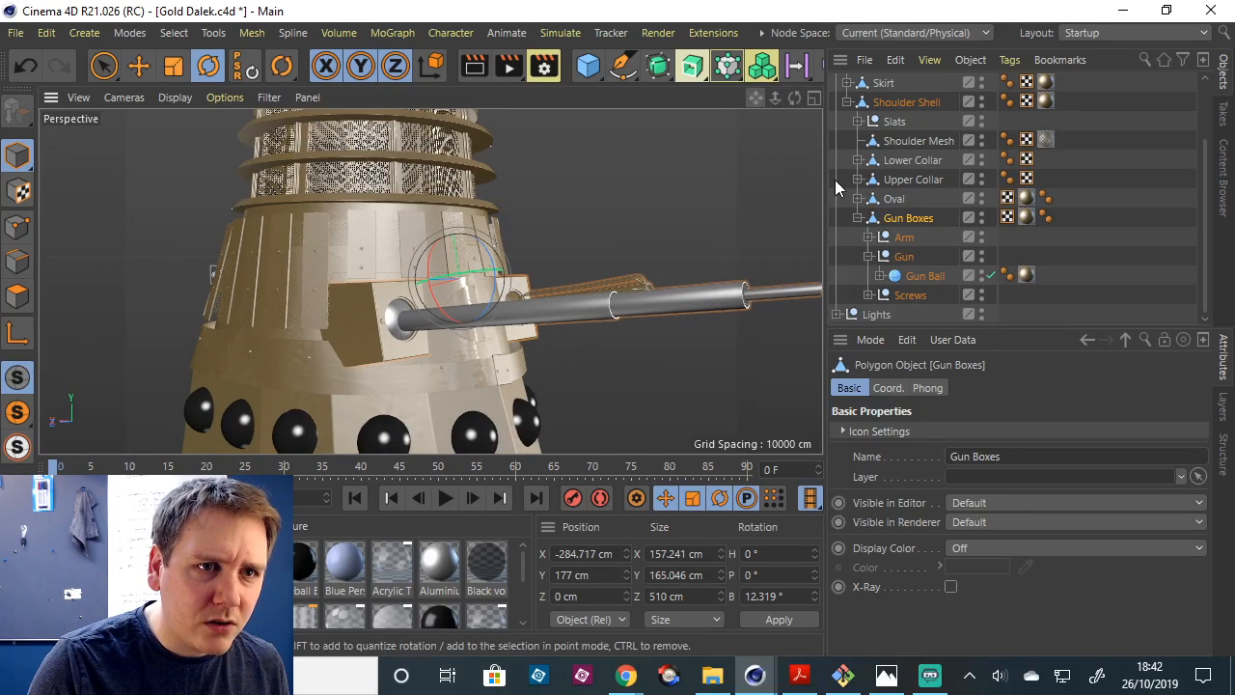
pyautogui.click(870, 256)
pyautogui.click(886, 259)
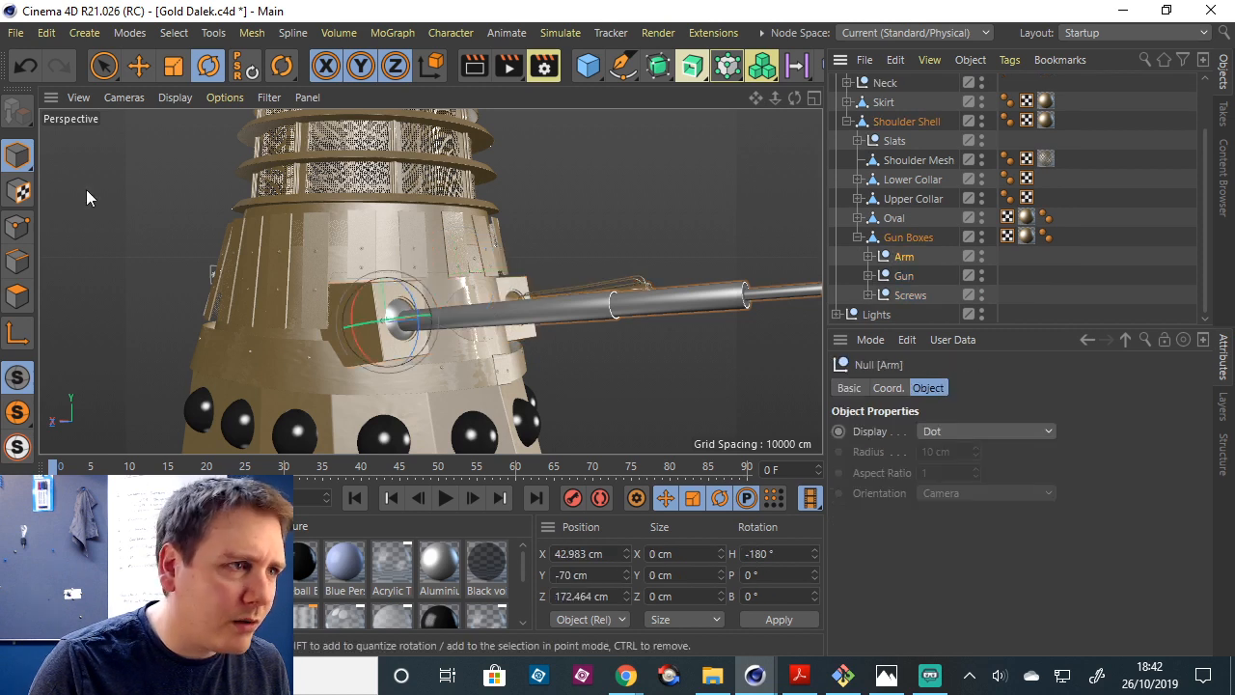
# Set the Arm null's heading to 0° by editing only its axis, and select the Arm Ball beneath it.
pyautogui.click(140, 65)
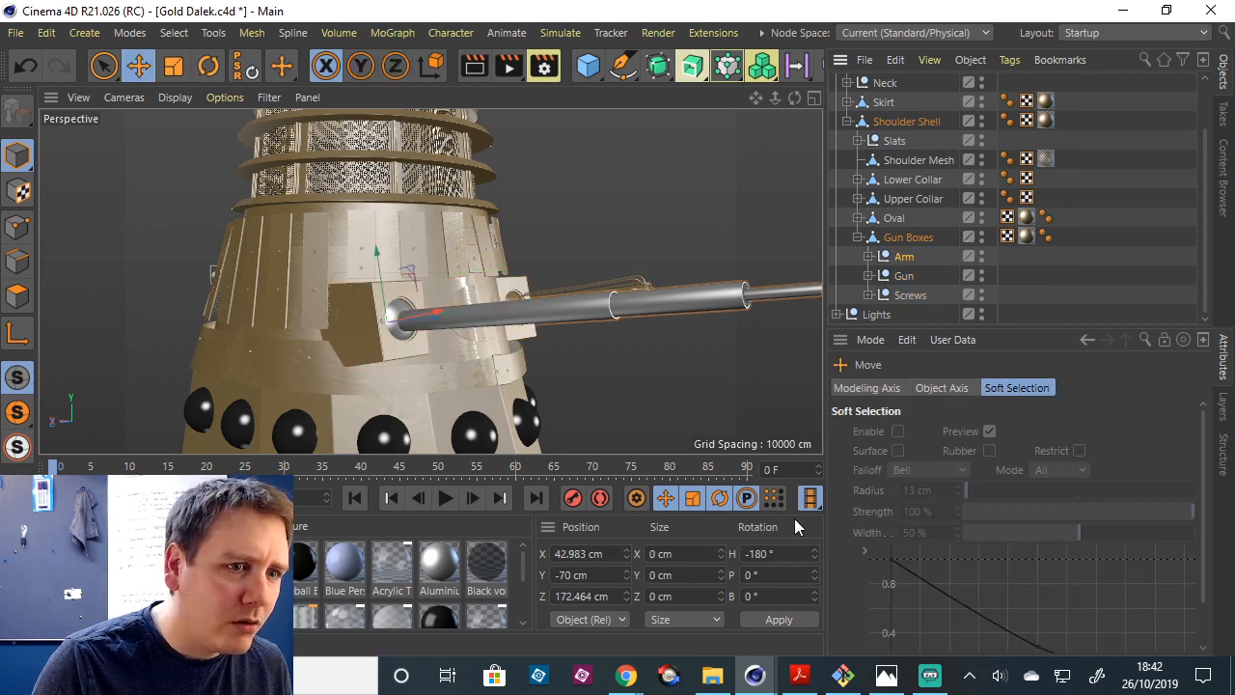
pyautogui.moveTo(793, 97); pyautogui.dragTo(832, 124)
pyautogui.moveTo(756, 97); pyautogui.dragTo(826, 98)
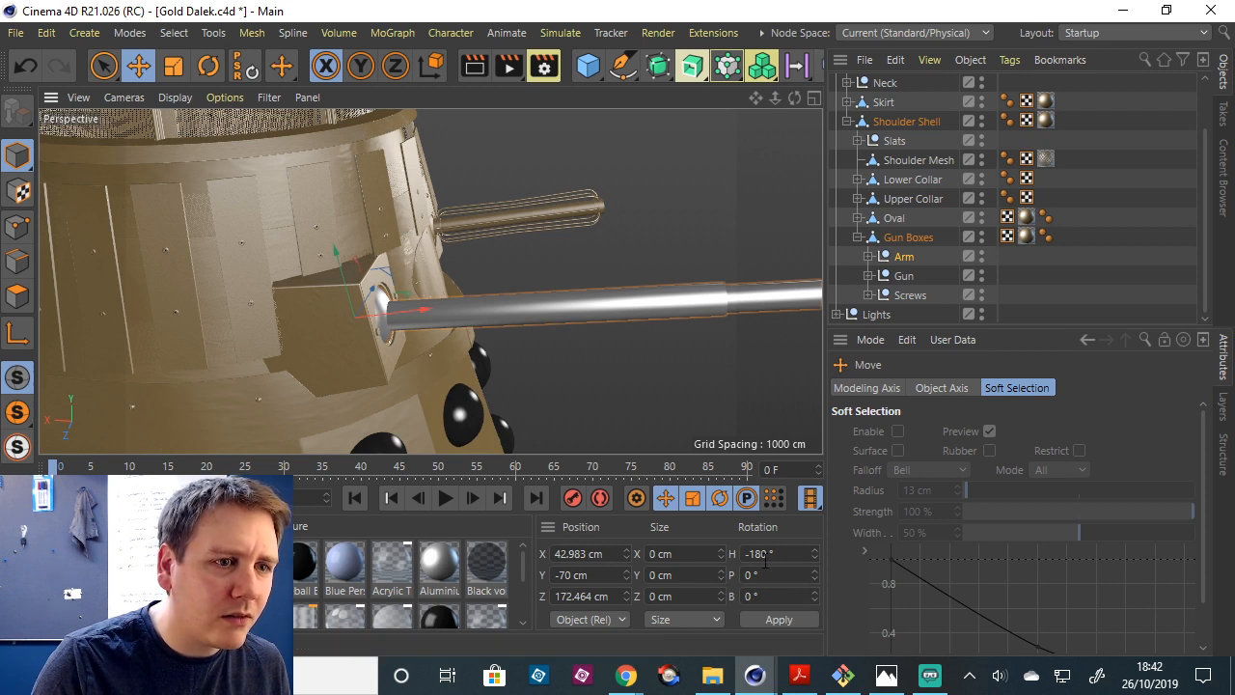
pyautogui.moveTo(774, 96); pyautogui.dragTo(830, 94)
pyautogui.click(18, 334)
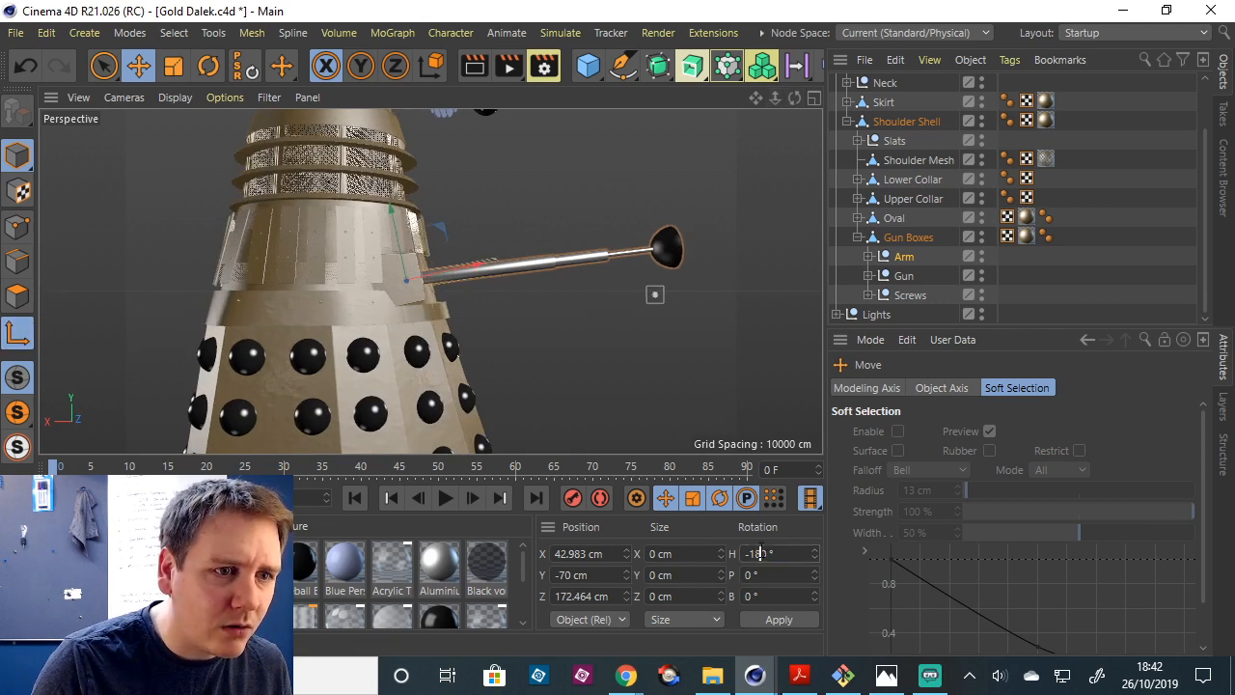
pyautogui.click(803, 560)
pyautogui.write('0')
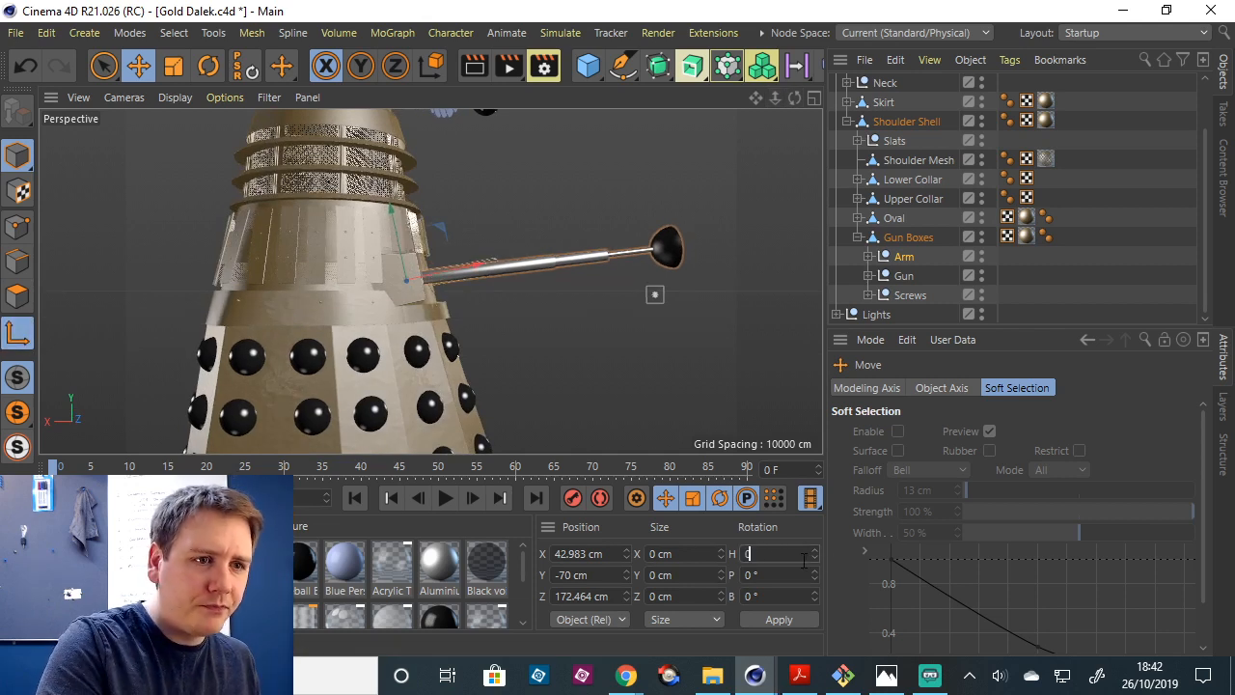
pyautogui.press('Return')
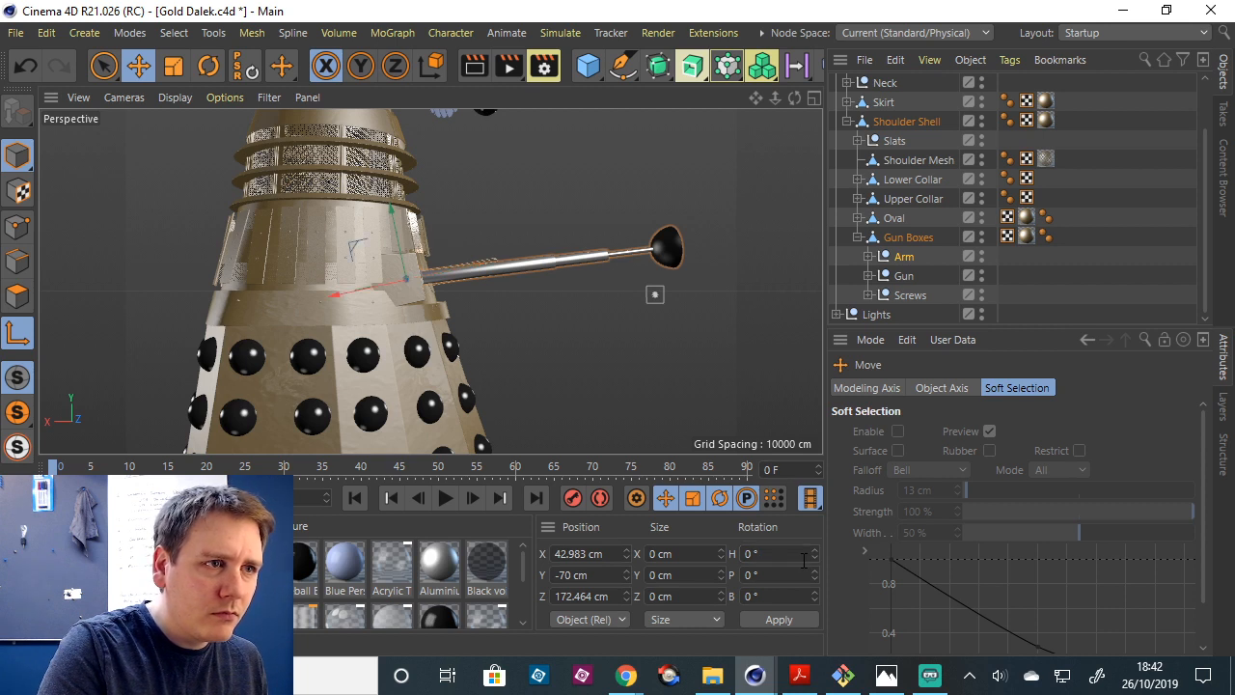
pyautogui.click(869, 257)
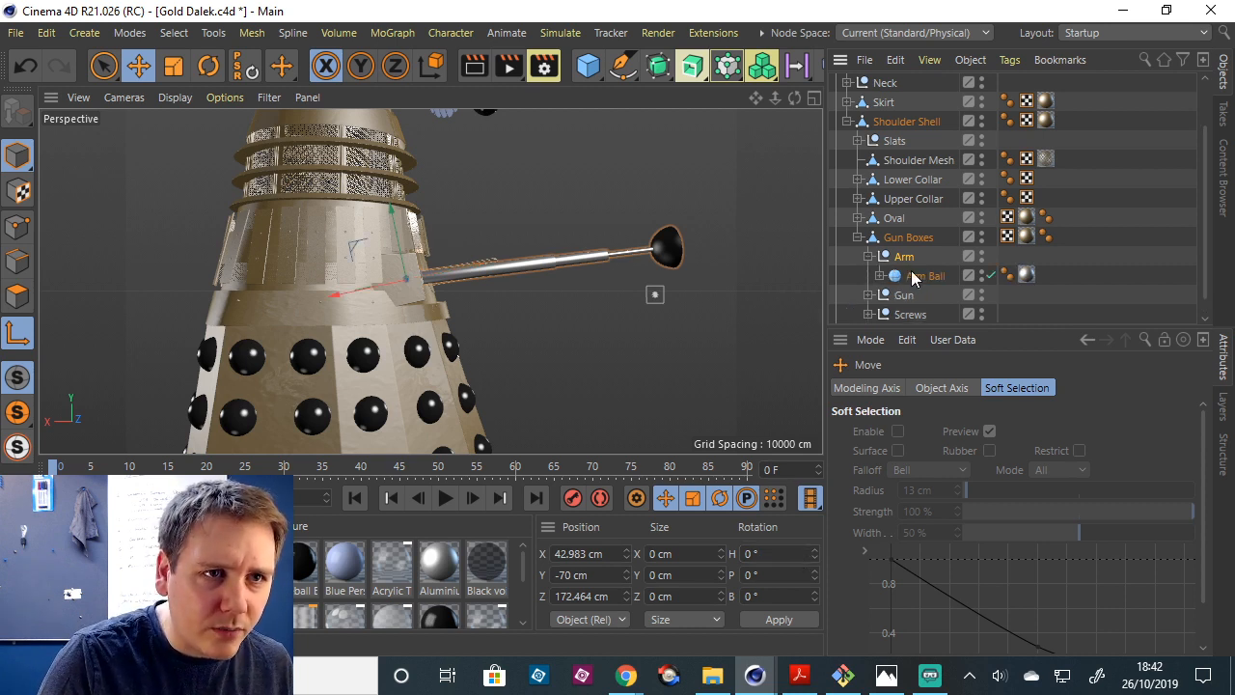
pyautogui.click(919, 276)
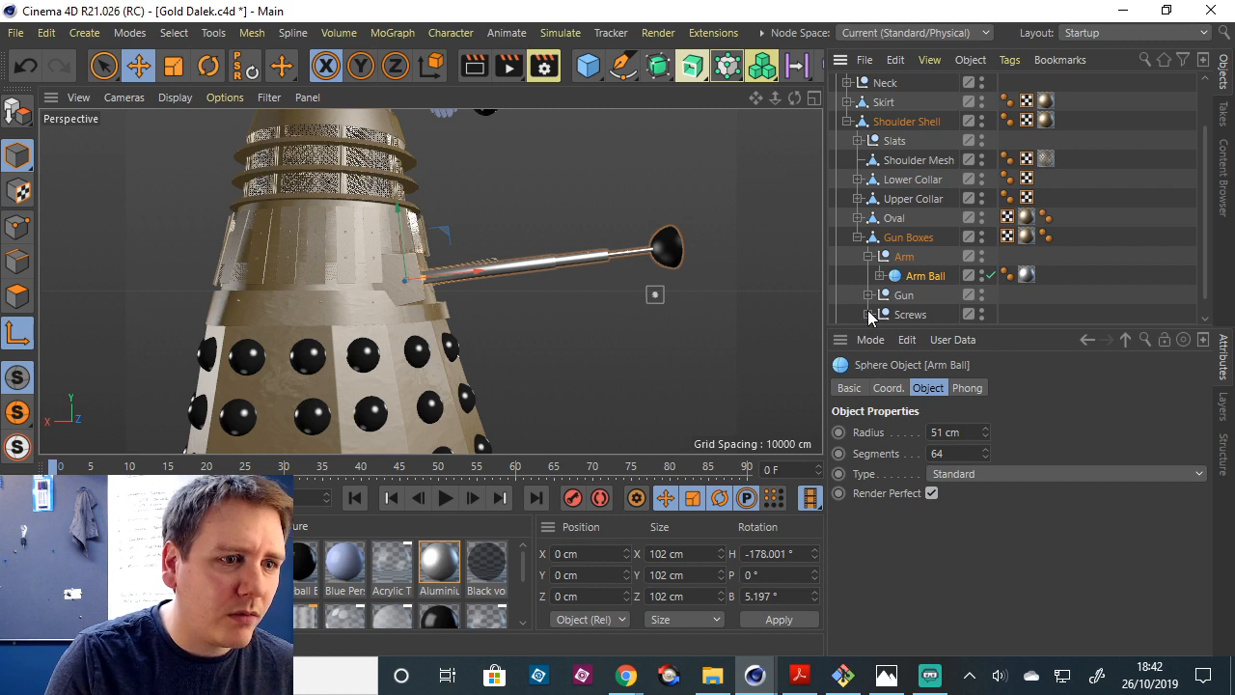
pyautogui.doubleClick(762, 552)
pyautogui.write('-180')
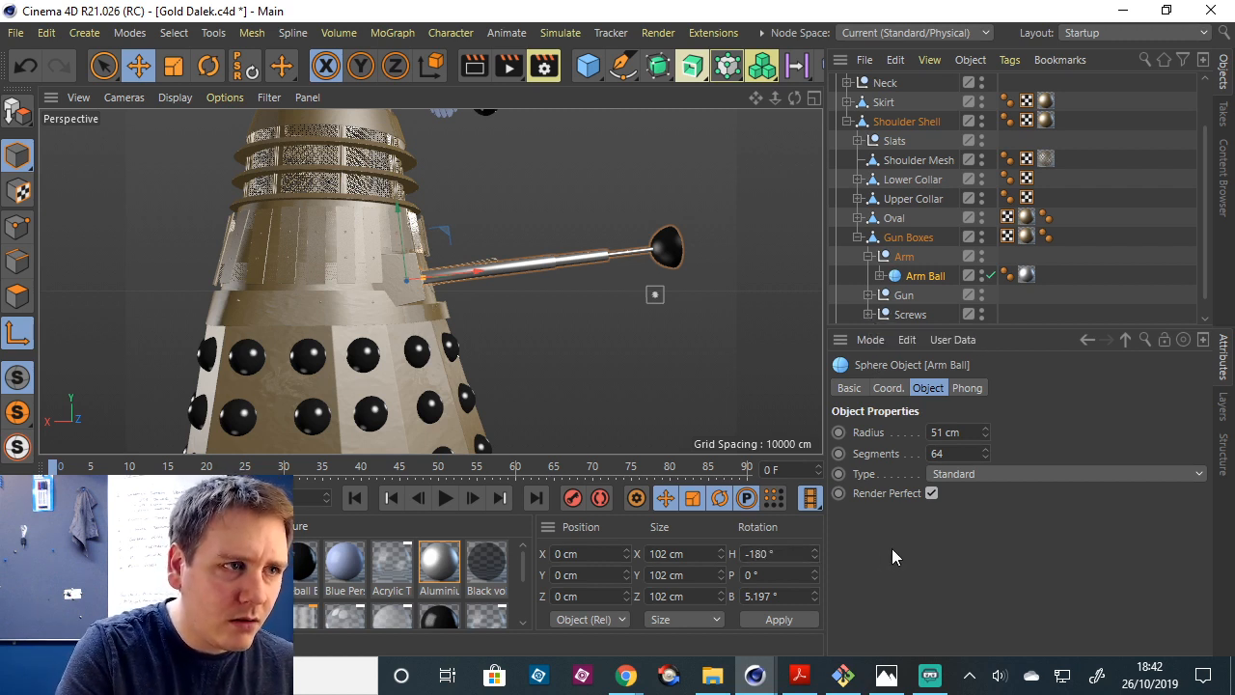
pyautogui.hotkey('ctrl', 'z')
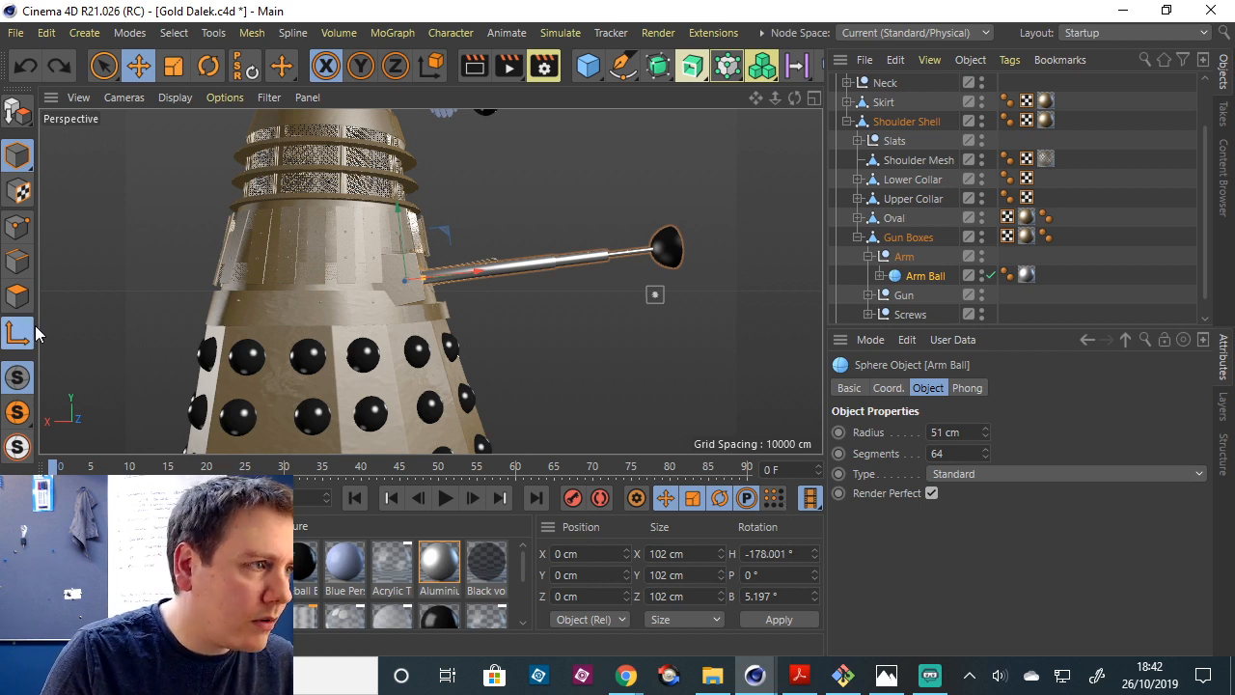
# Set the Arm Ball's heading to -180° with axis editing off so the arm itself rotates.
pyautogui.doubleClick(764, 553)
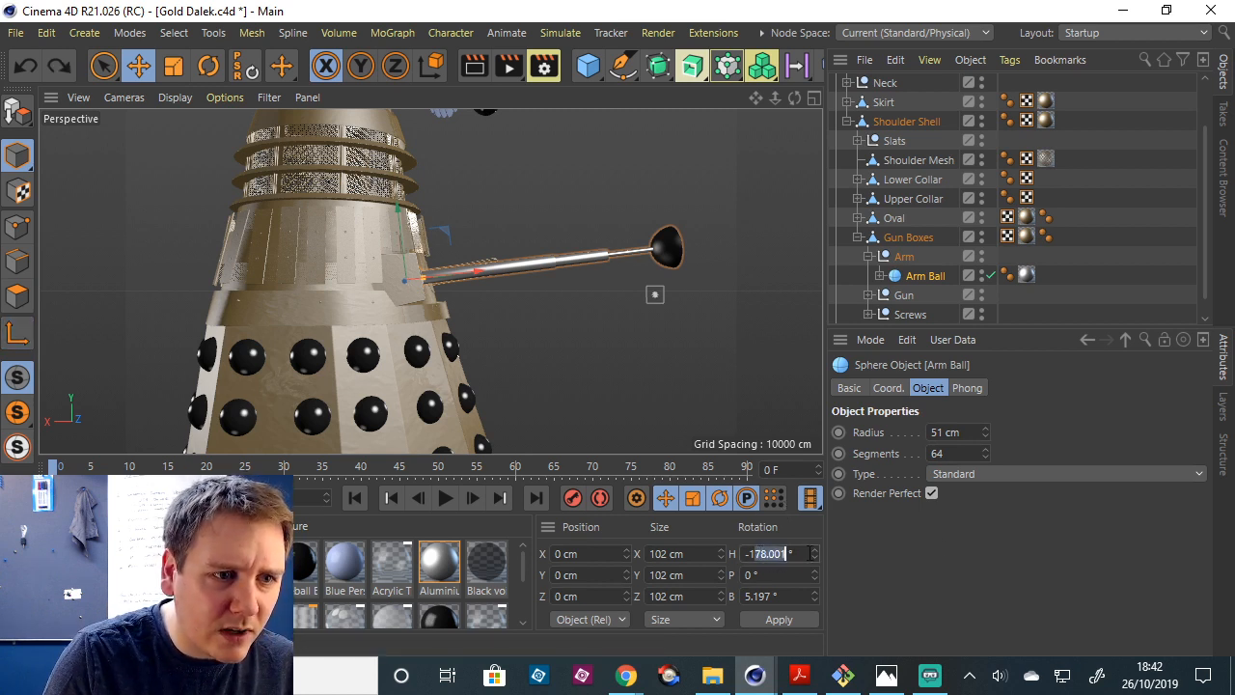
pyautogui.write('180')
pyautogui.press('Return')
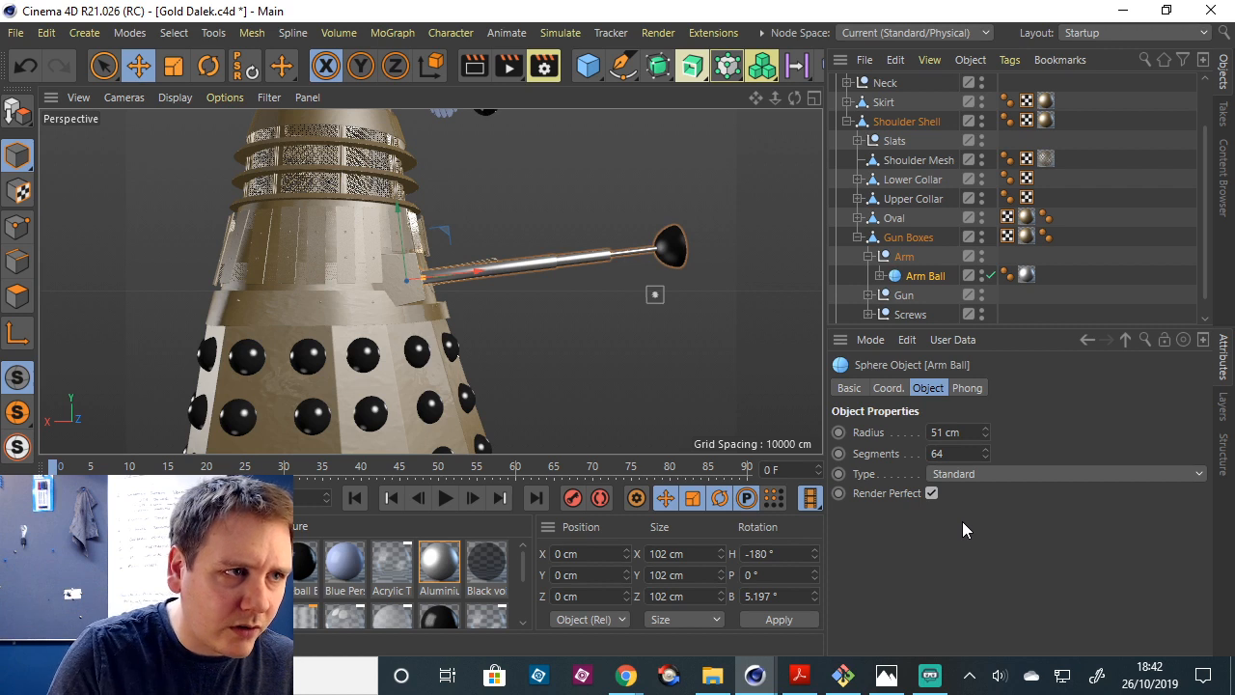
# Set the Arm Ball's bank to 0° with axis editing off so the arm itself rotates.
pyautogui.doubleClick(764, 596)
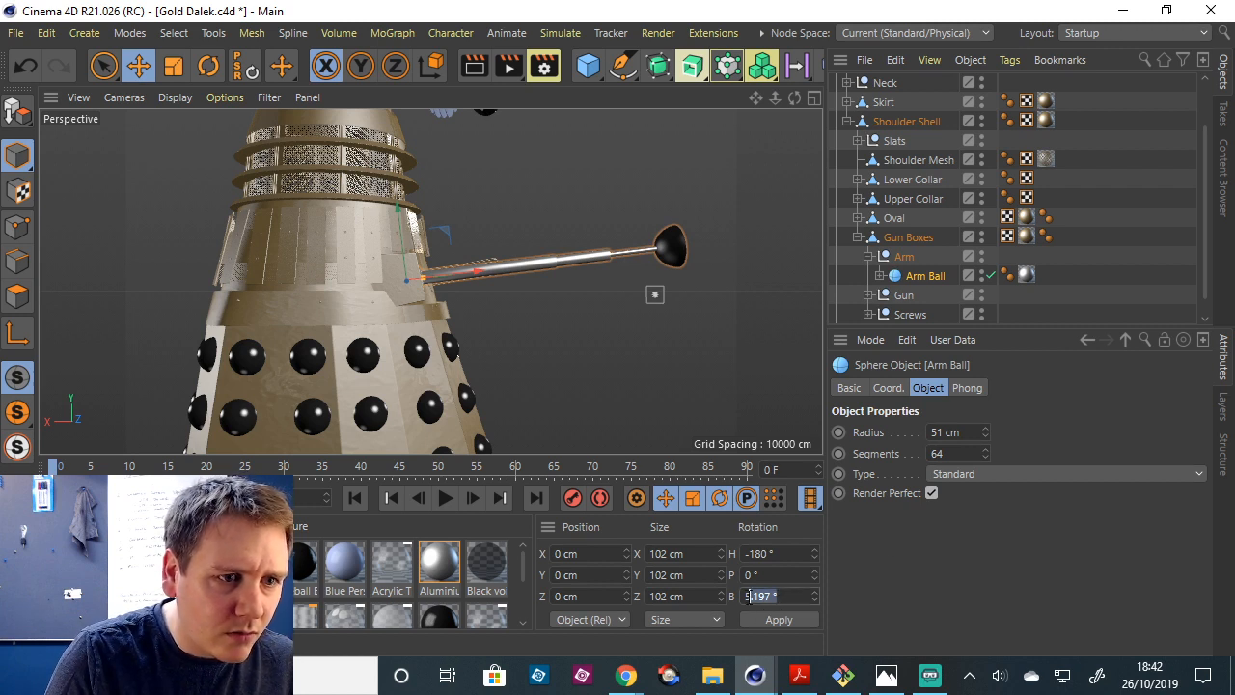
pyautogui.write('0')
pyautogui.press('Return')
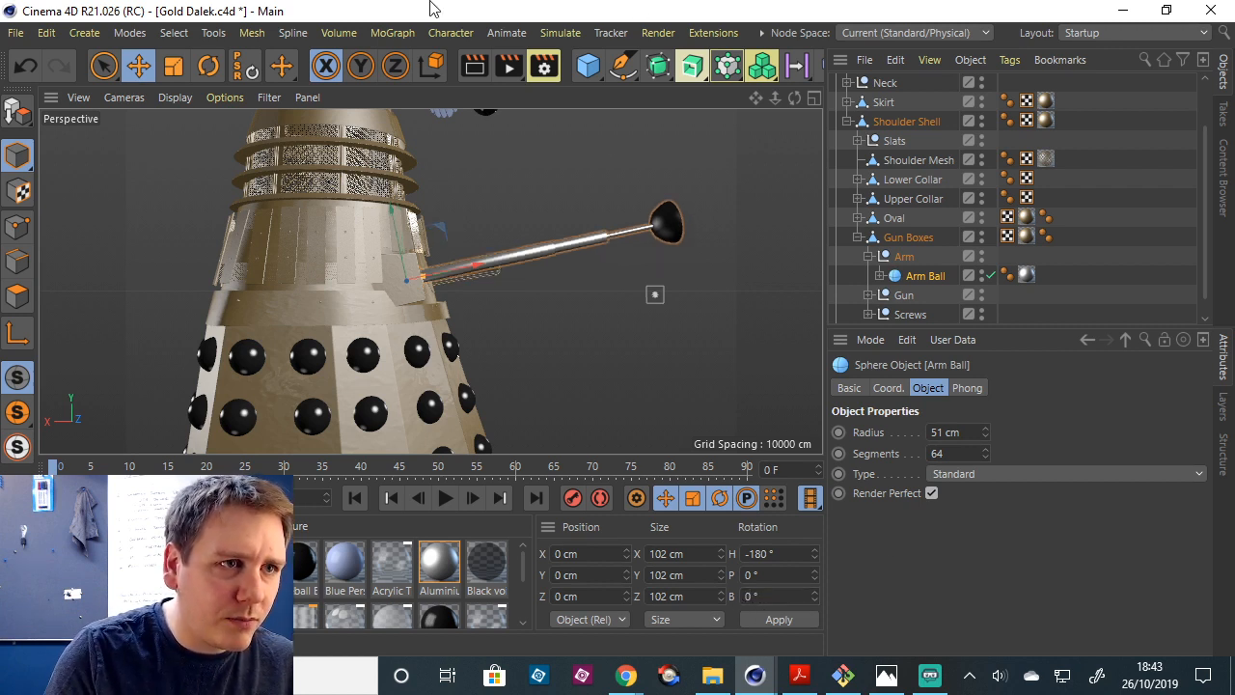
# Enable axis editing and set the Arm Ball's heading to 0° so only its axis turns.
pyautogui.moveTo(795, 98)
pyautogui.mouseDown()
pyautogui.moveTo(810, 106)
pyautogui.moveTo(779, 98)
pyautogui.mouseUp()
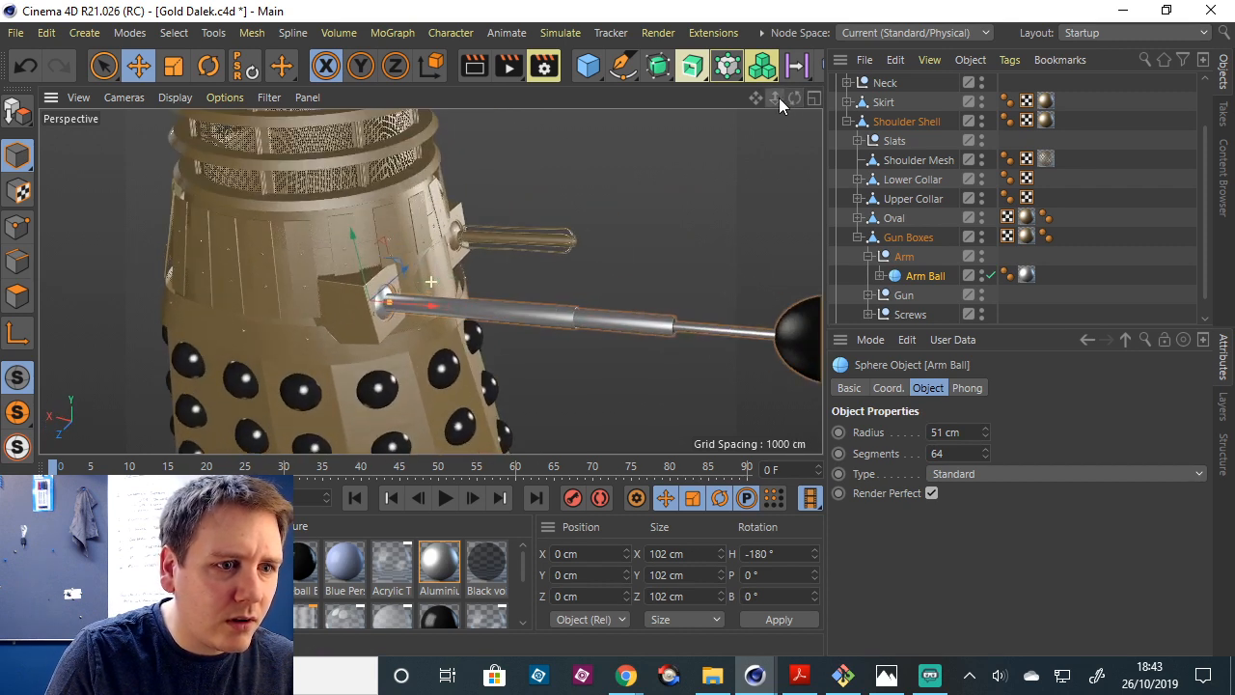
pyautogui.click(18, 333)
pyautogui.click(772, 554)
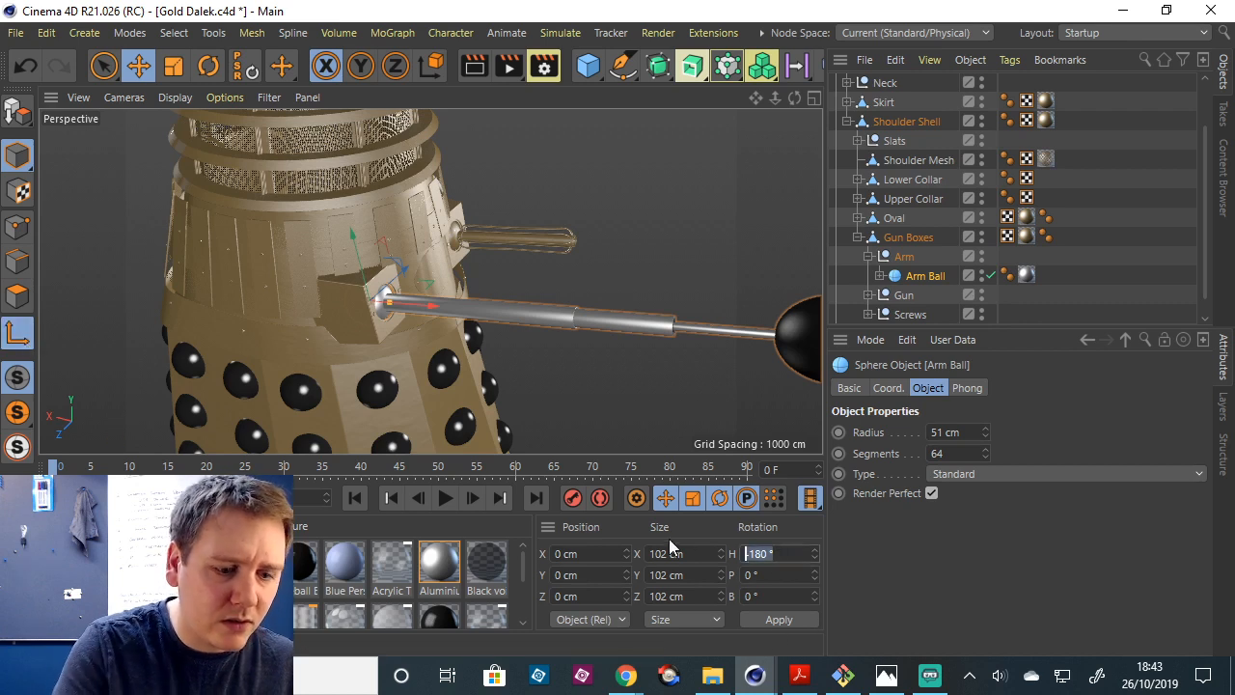
pyautogui.write('0')
pyautogui.press('Return')
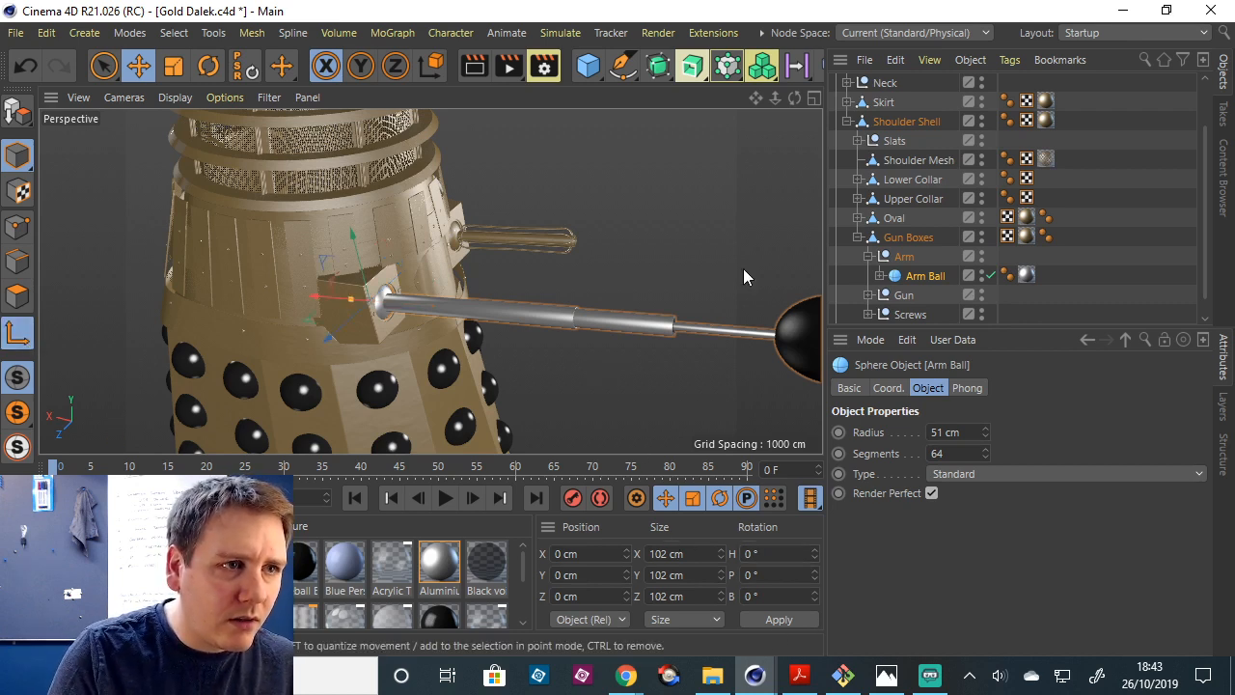
# Set the Arm null's heading to 180° by editing only its axis.
pyautogui.click(904, 259)
pyautogui.click(918, 277)
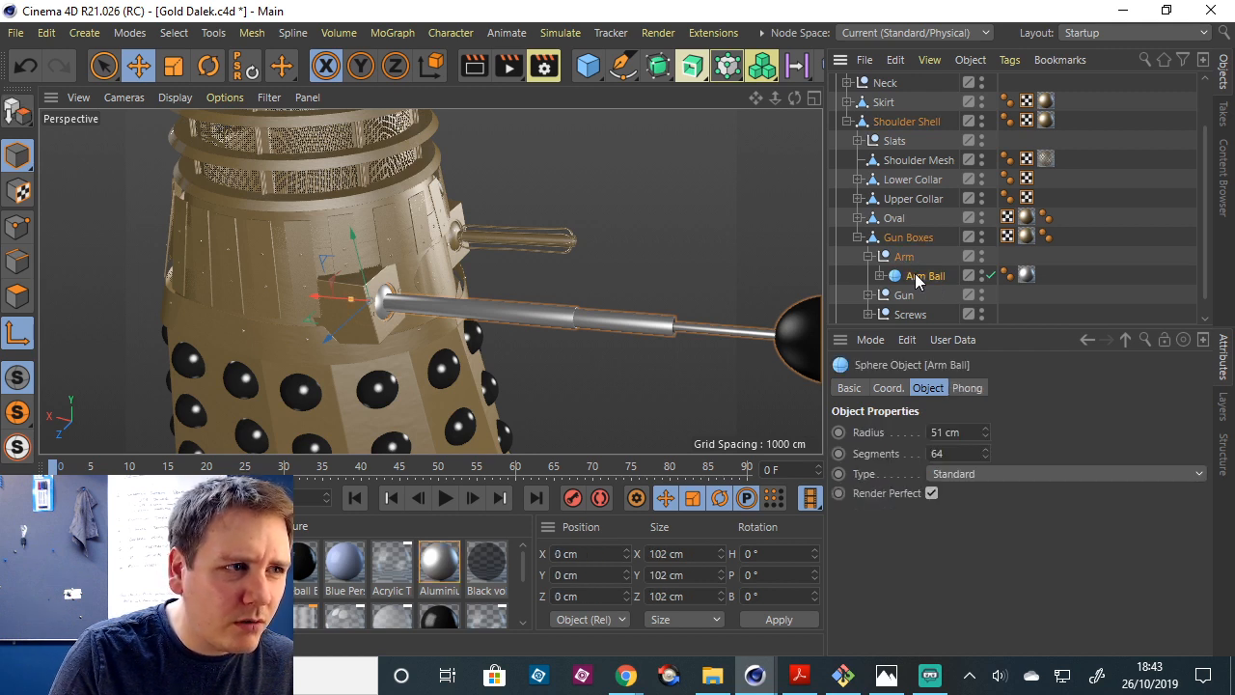
pyautogui.click(904, 257)
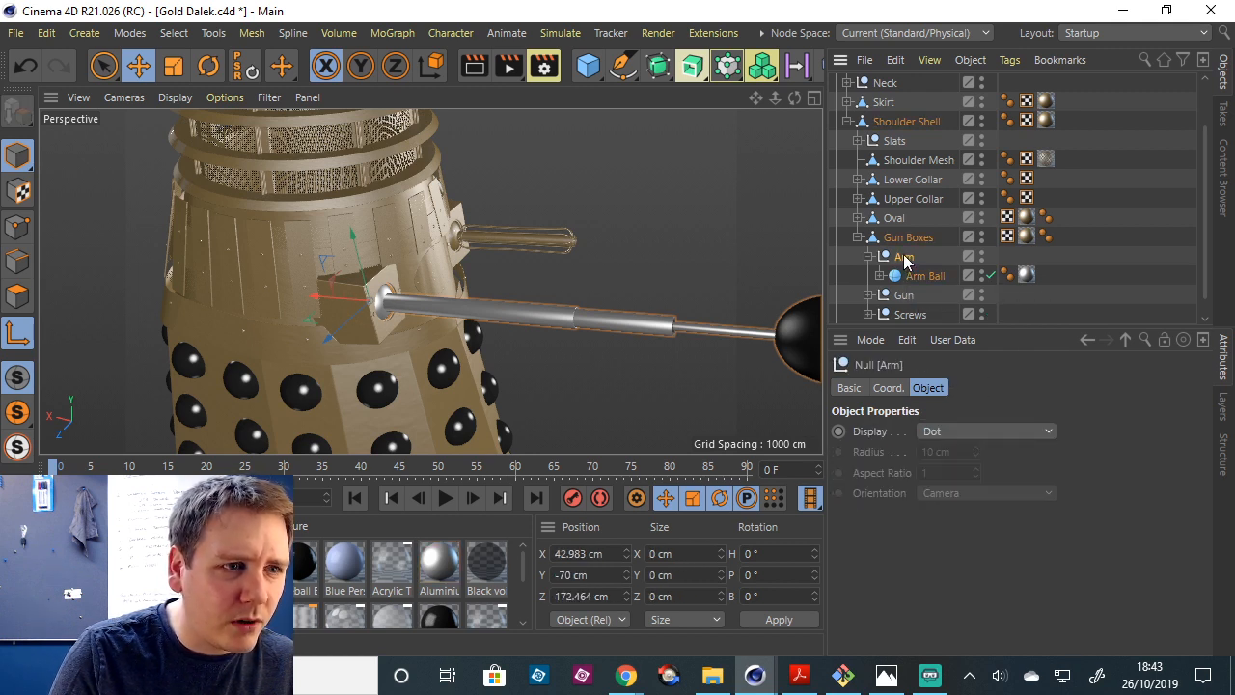
pyautogui.click(787, 556)
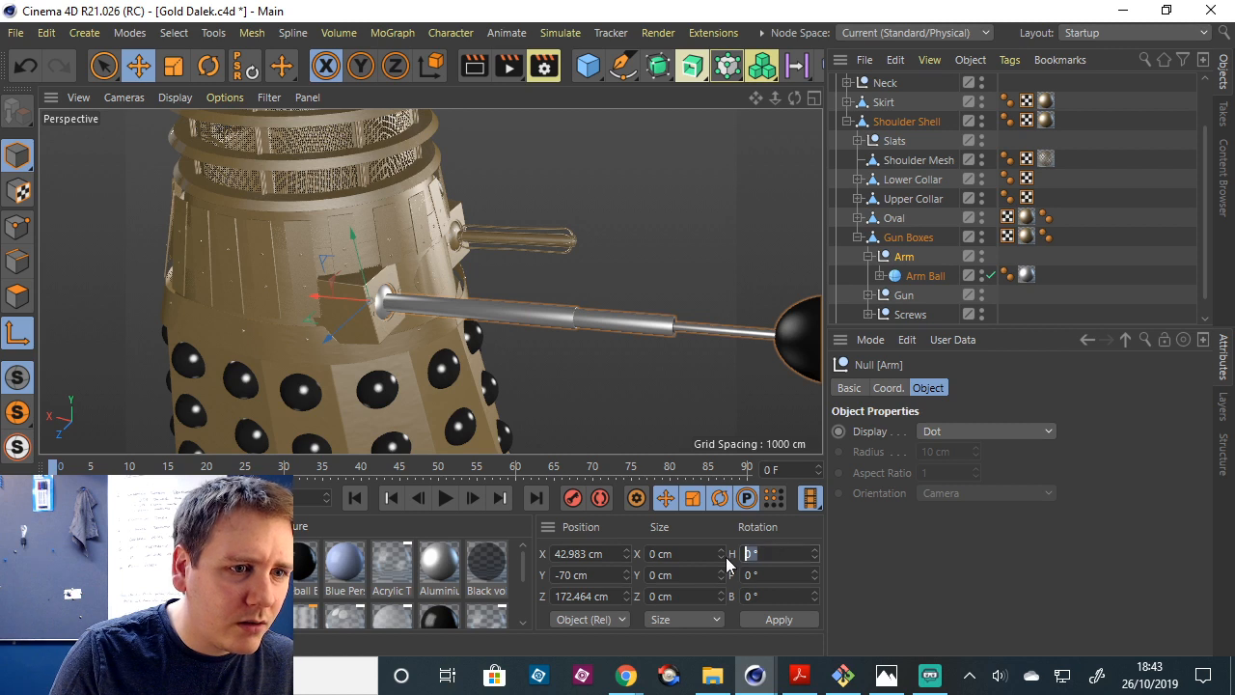
pyautogui.write('180')
pyautogui.press('Return')
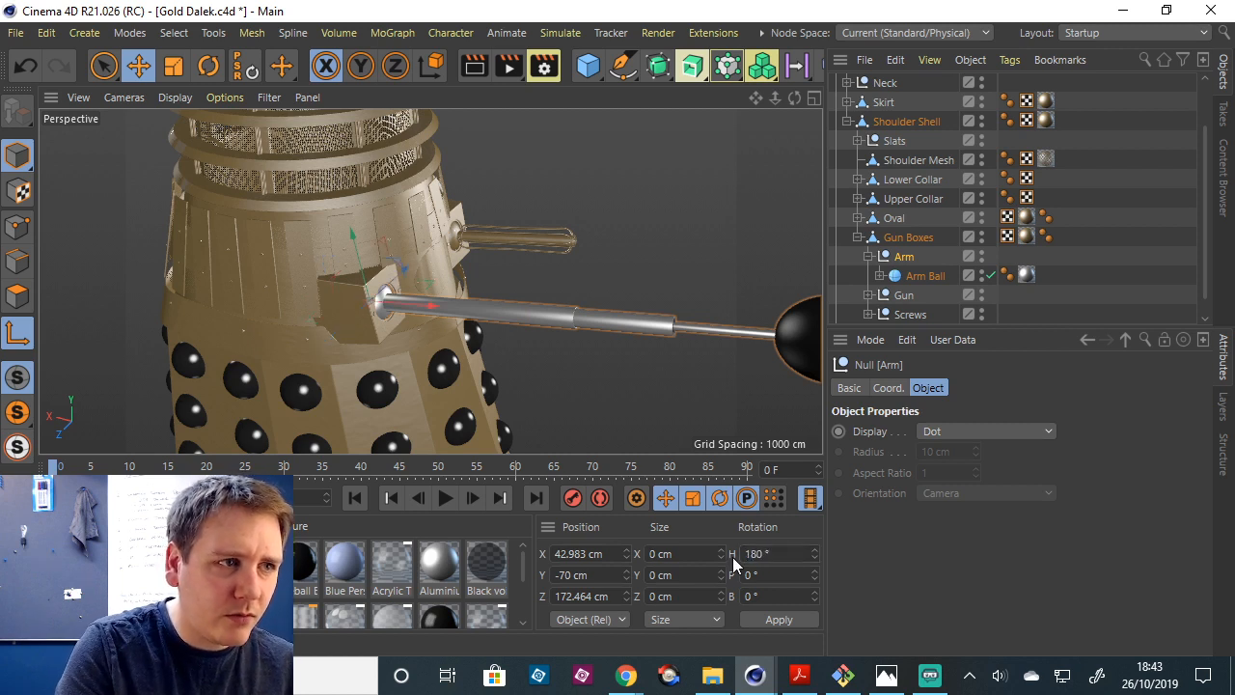
# Reset the Arm Ball's heading to 0° with axis editing on, matching it to the Arm null's axis.
pyautogui.click(926, 276)
pyautogui.doubleClick(758, 554)
pyautogui.write('0')
pyautogui.press('Return')
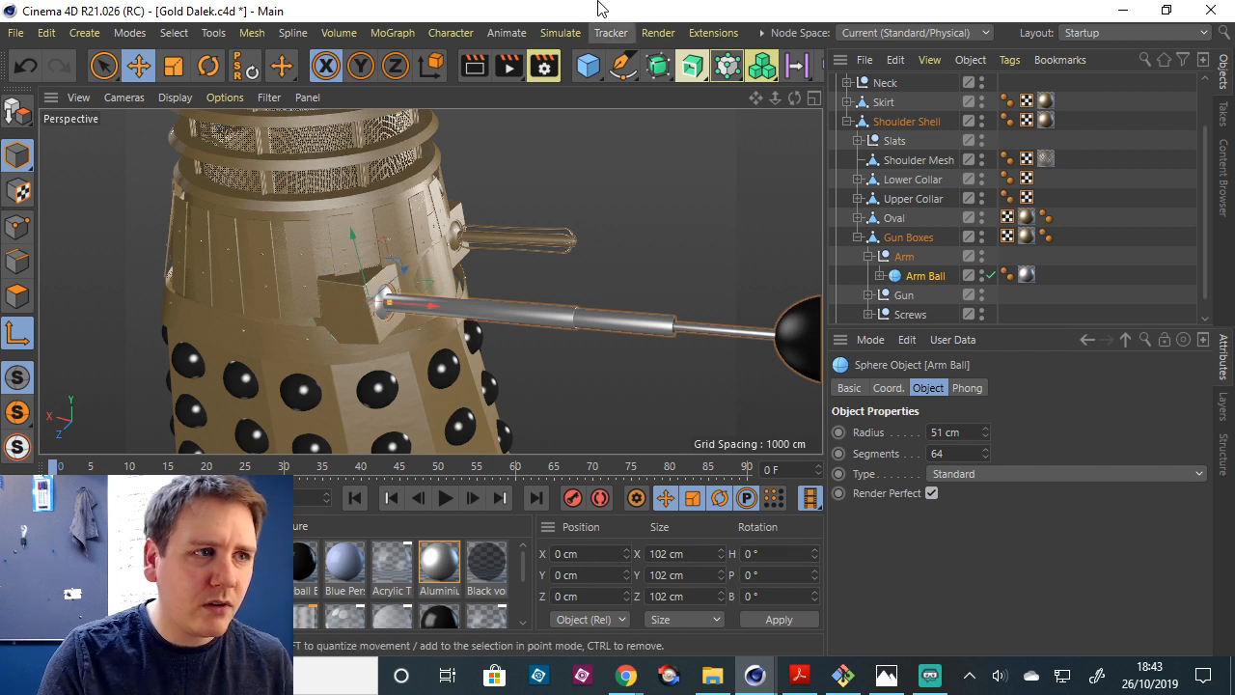
pyautogui.moveTo(775, 98); pyautogui.dragTo(781, 94)
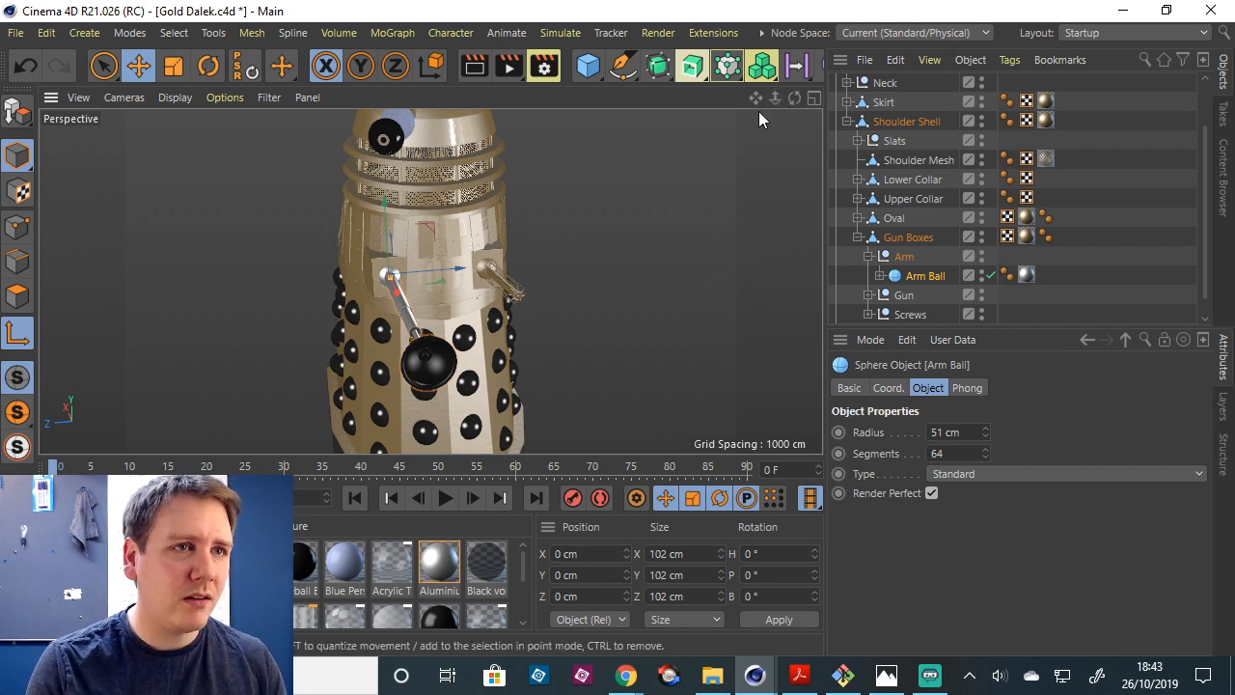
pyautogui.moveTo(794, 98); pyautogui.dragTo(639, 198)
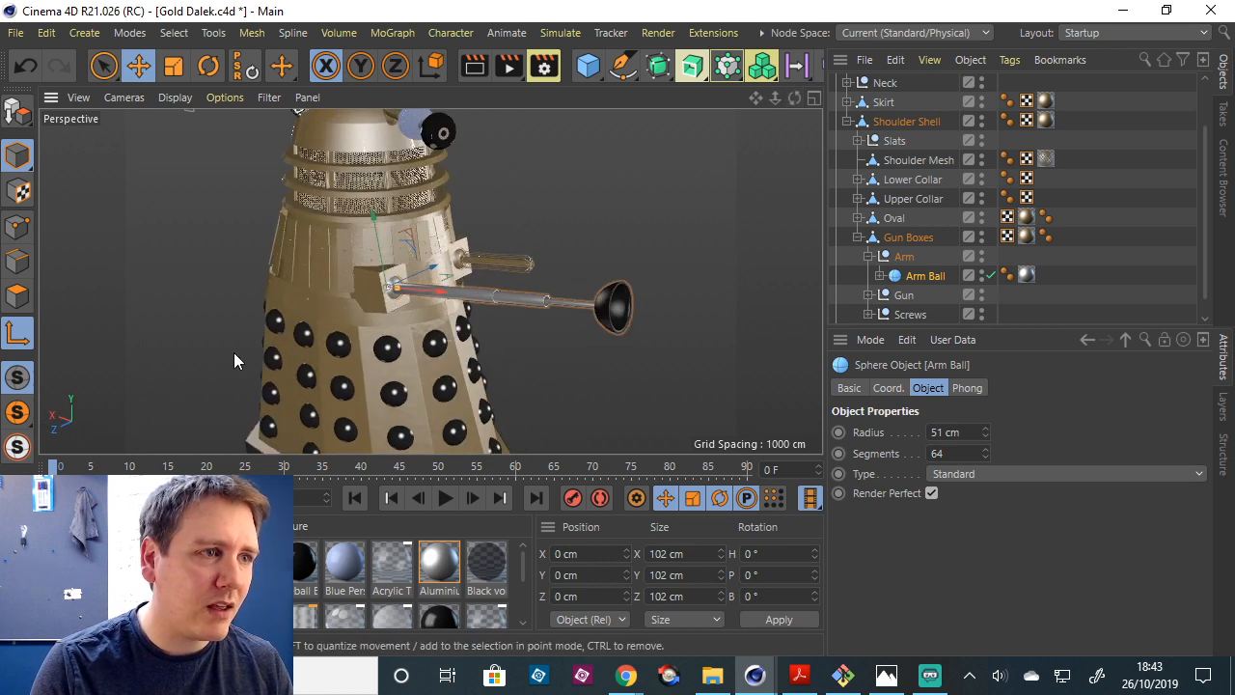
pyautogui.moveTo(773, 91); pyautogui.dragTo(716, 193)
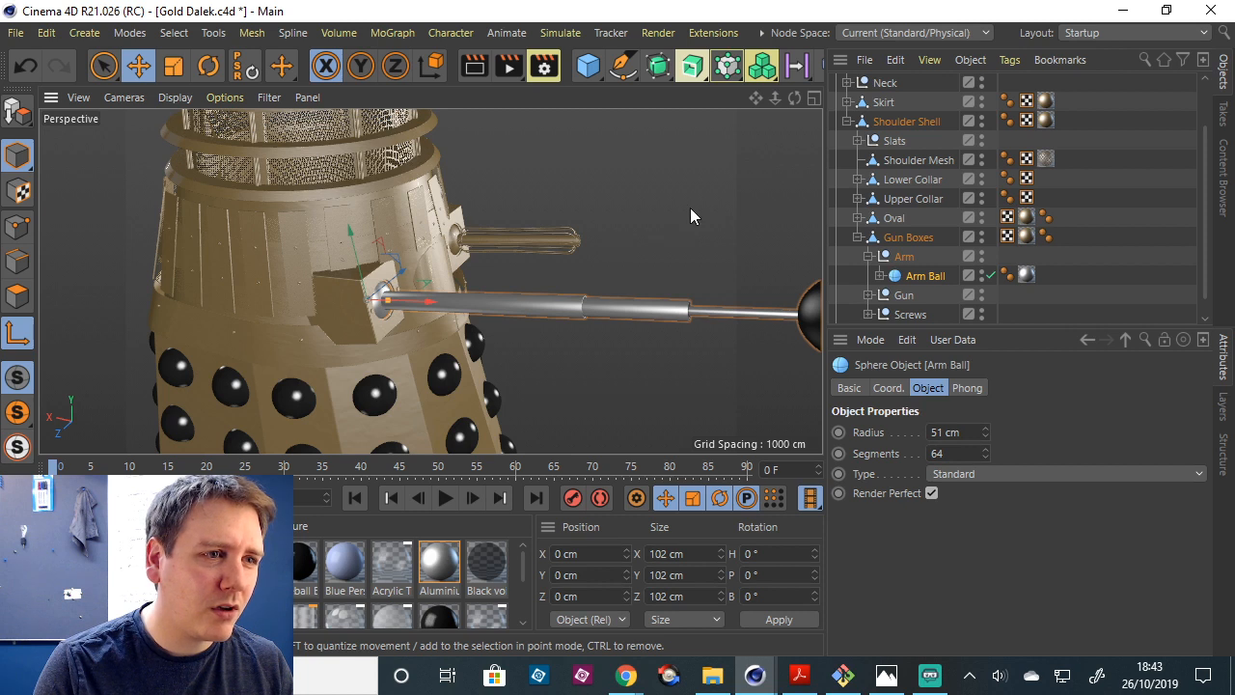
pyautogui.moveTo(770, 95); pyautogui.dragTo(780, 97)
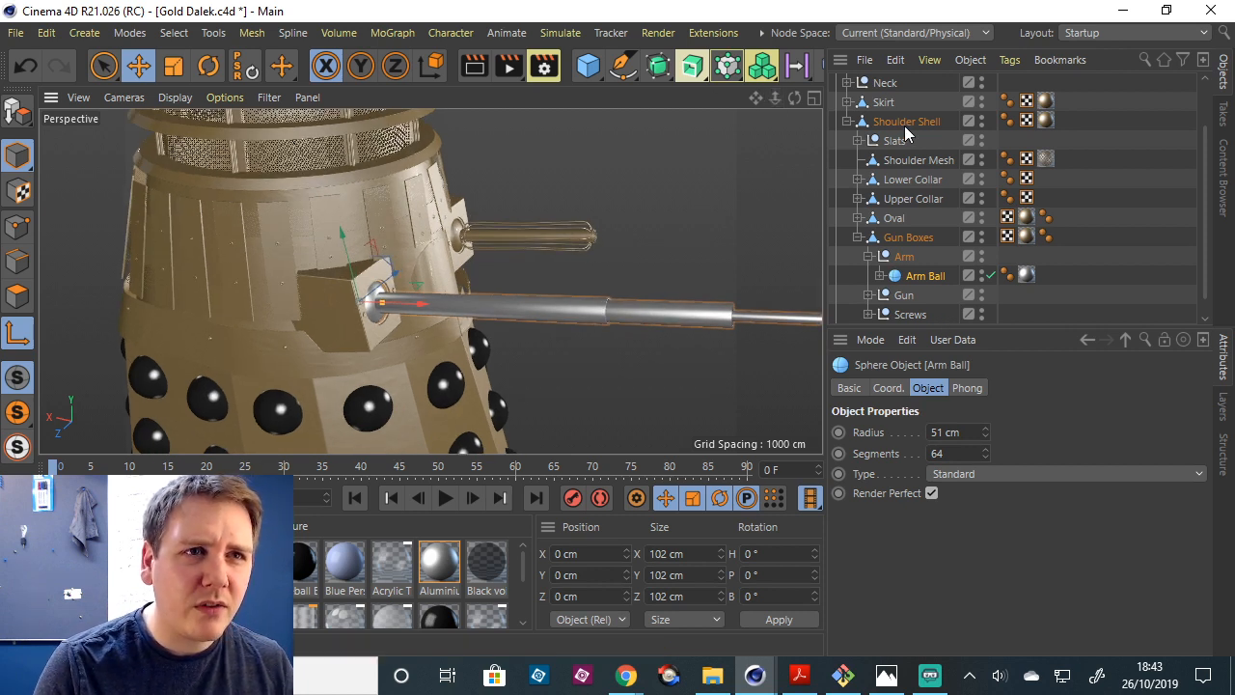
pyautogui.click(951, 339)
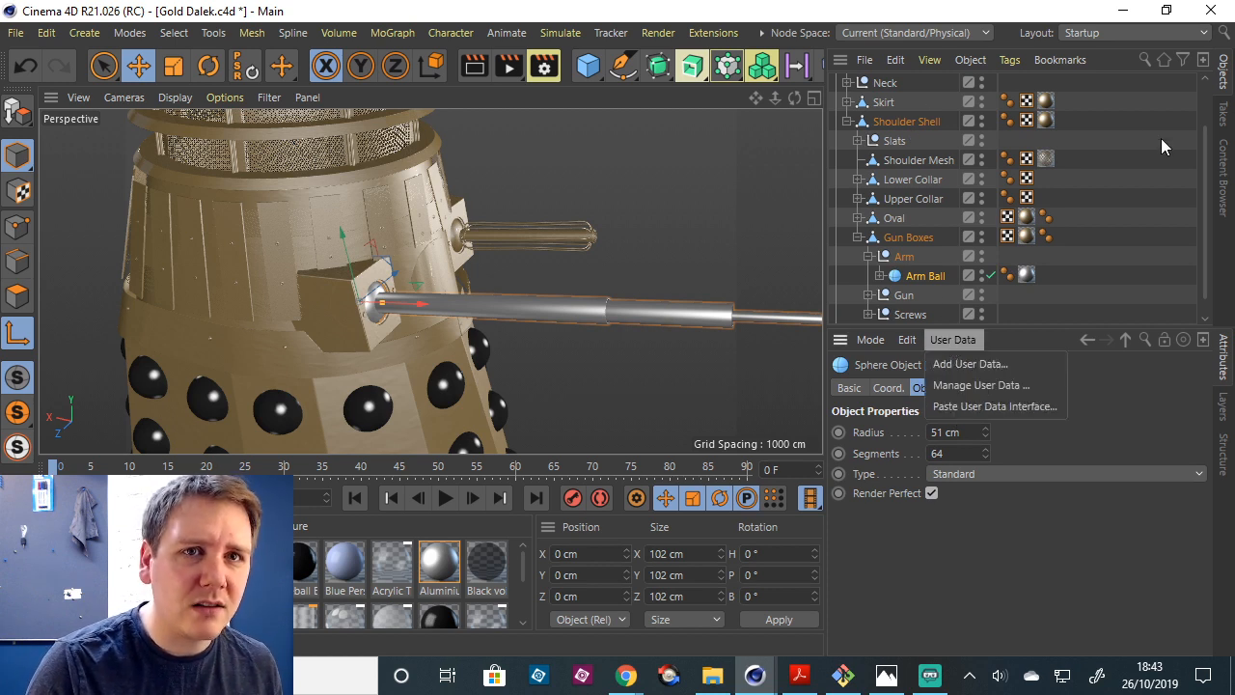
pyautogui.click(1205, 151)
# Select the Gold Dalek null and try out its Arm Rotation vector field, leaving it at X 168° and Y 360°.
pyautogui.click(1205, 92)
pyautogui.click(882, 103)
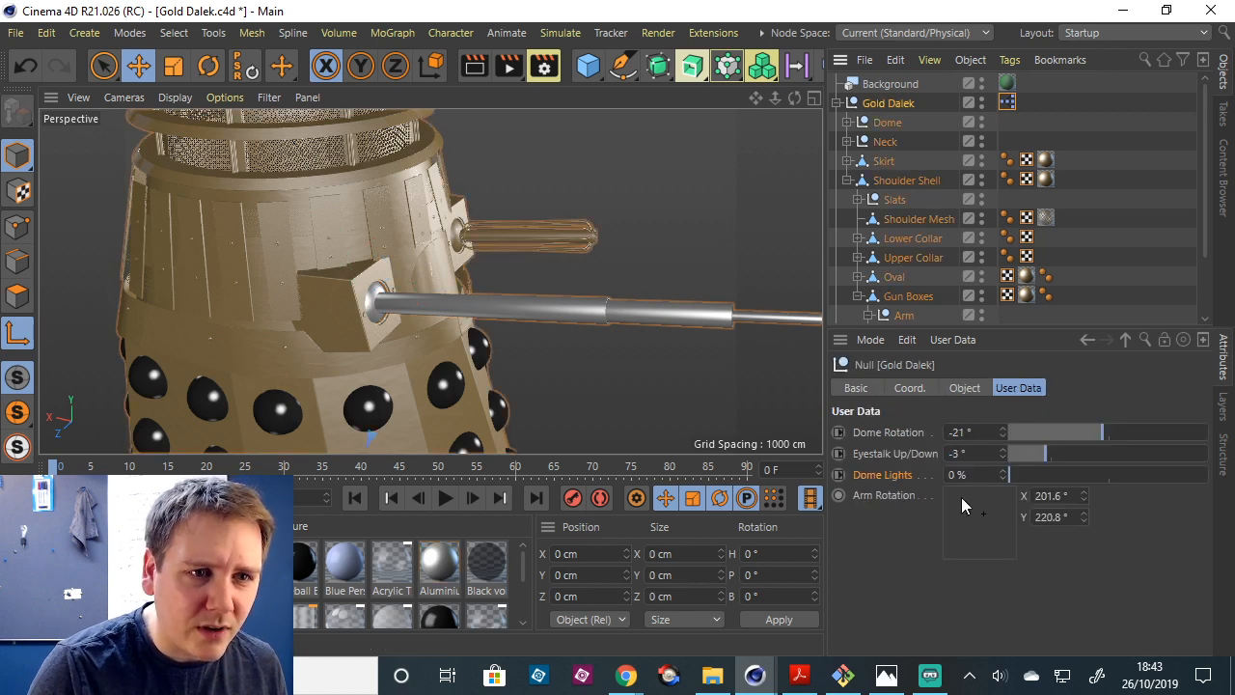
pyautogui.rightClick(889, 494)
pyautogui.moveTo(964, 325)
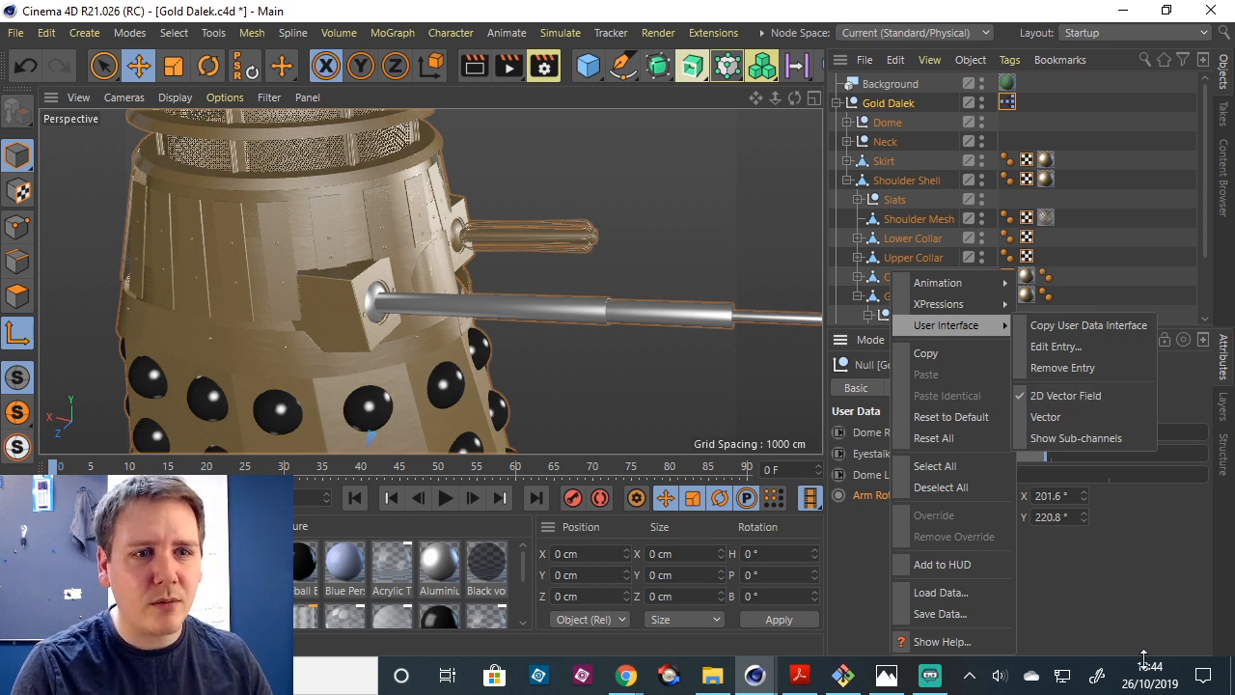
pyautogui.click(1144, 612)
pyautogui.moveTo(982, 512); pyautogui.dragTo(935, 479)
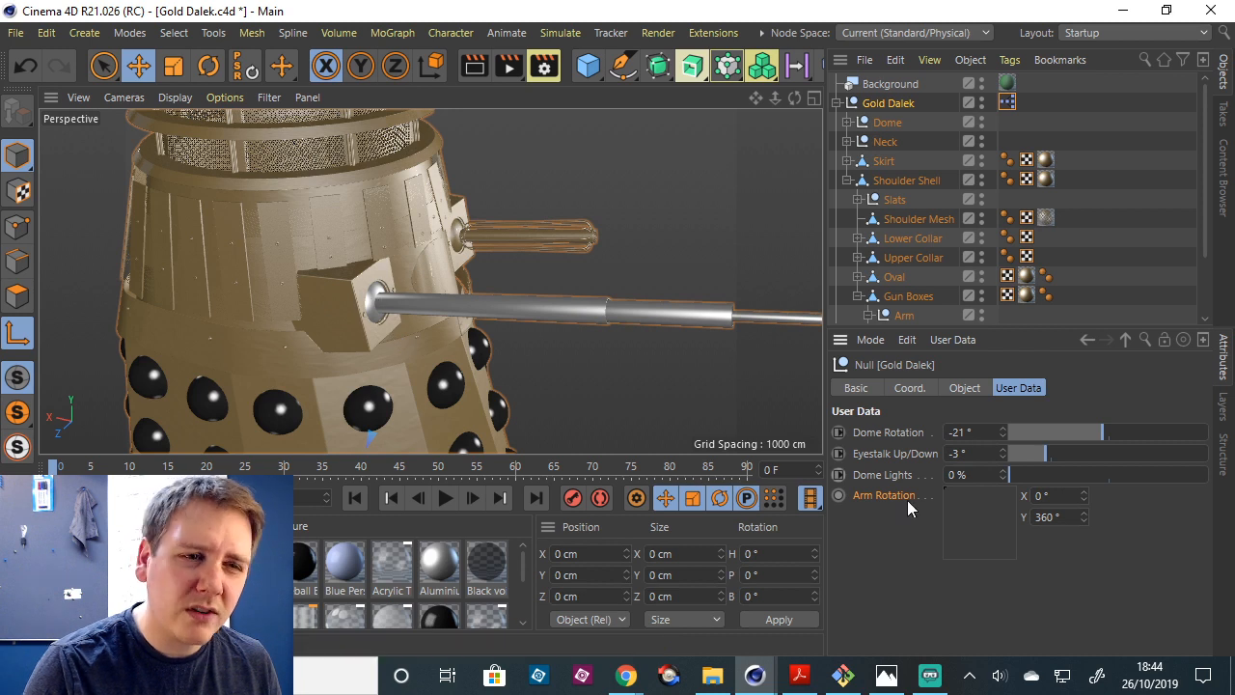
pyautogui.moveTo(955, 487); pyautogui.dragTo(932, 474)
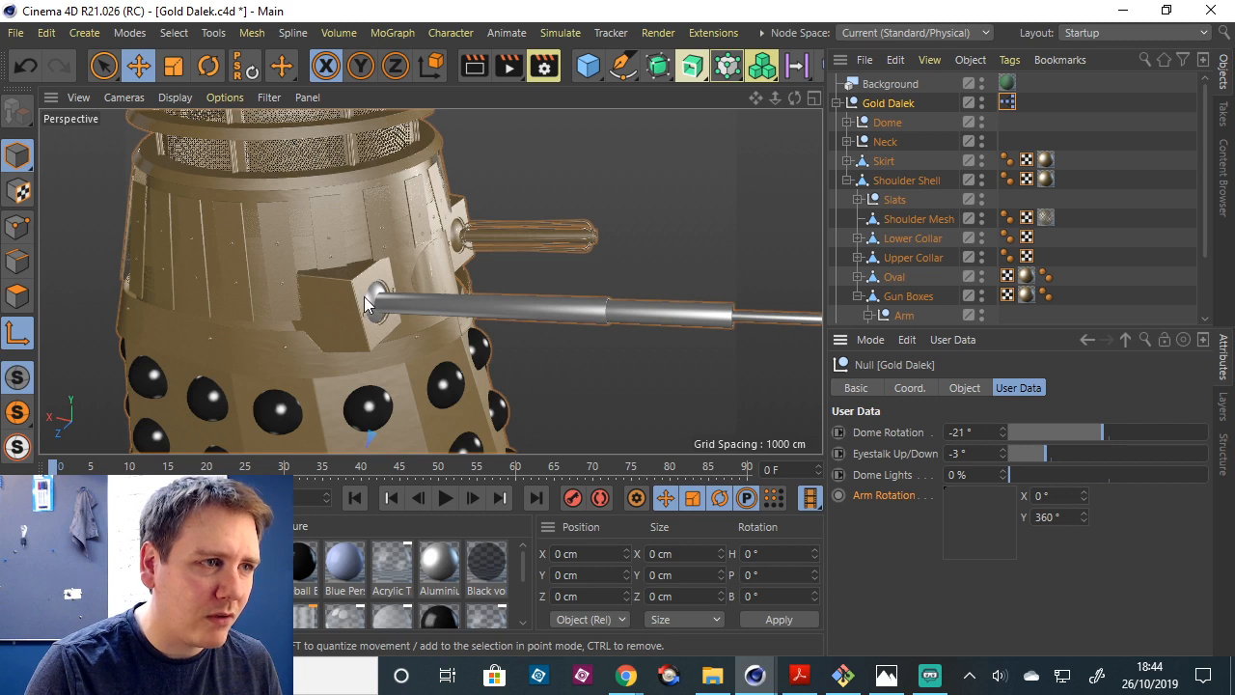
pyautogui.click(981, 494)
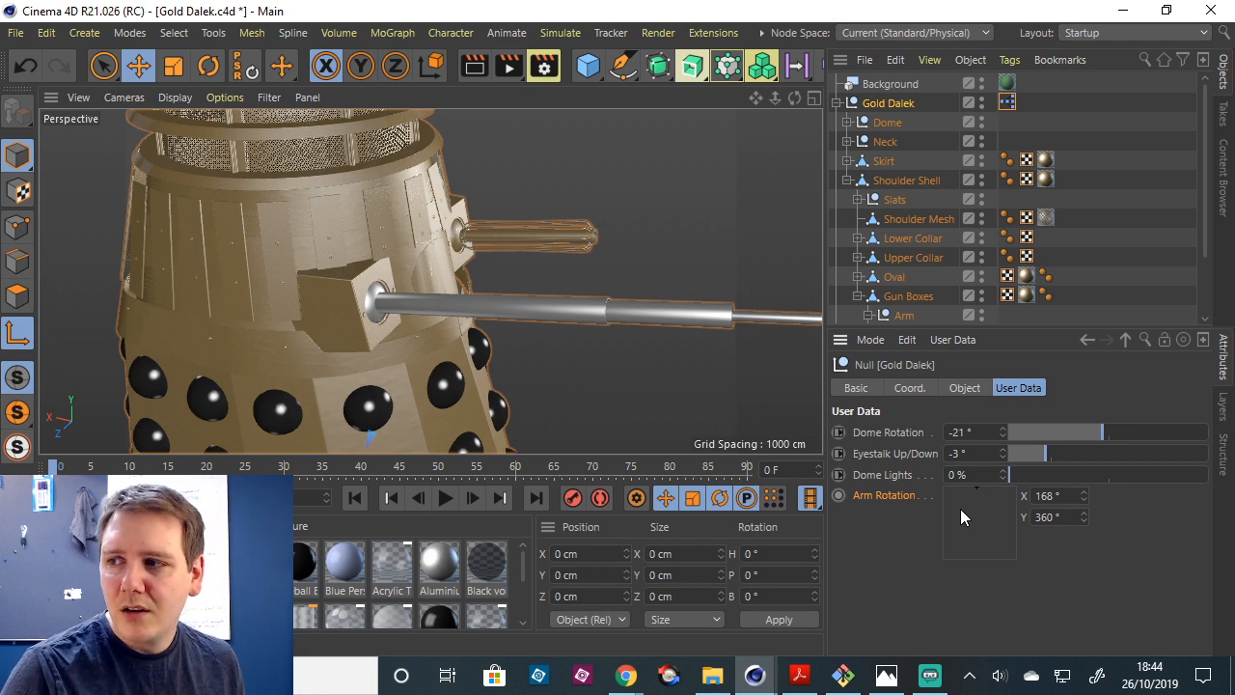
# Examine the axis position and orientation of the Arm null and the Arm Ball where the arm meets its gun box.
pyautogui.moveTo(775, 97); pyautogui.dragTo(805, 97)
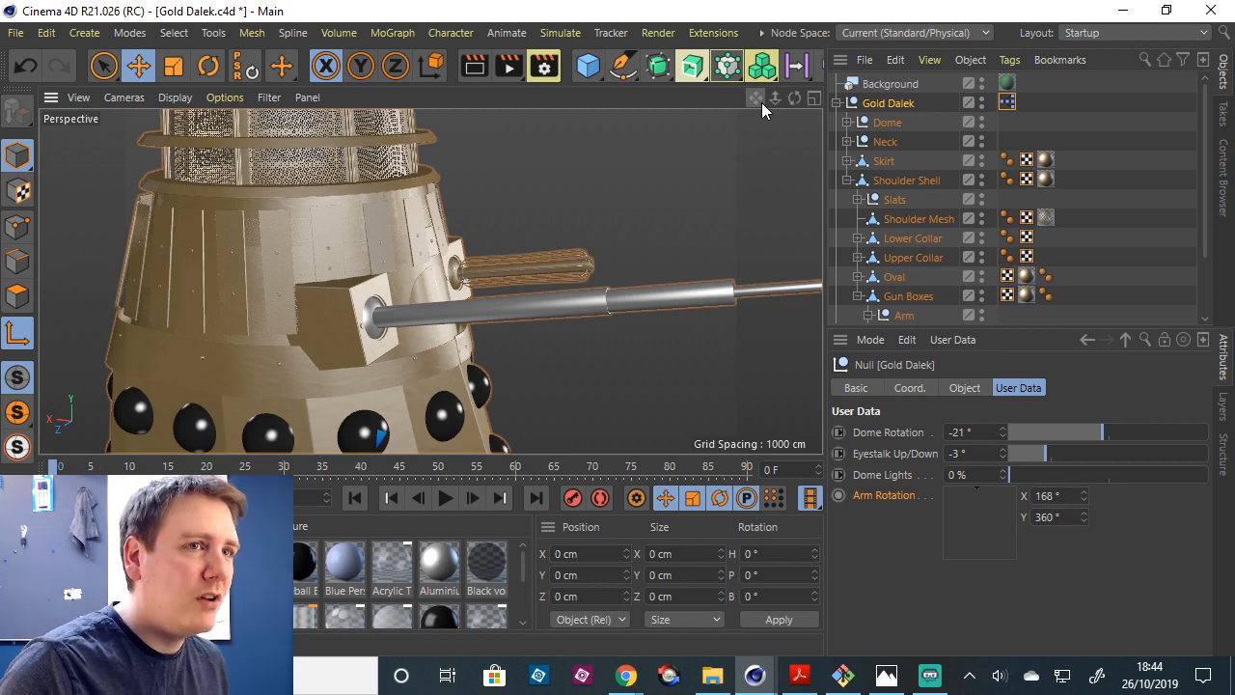
pyautogui.moveTo(794, 98); pyautogui.dragTo(719, 104)
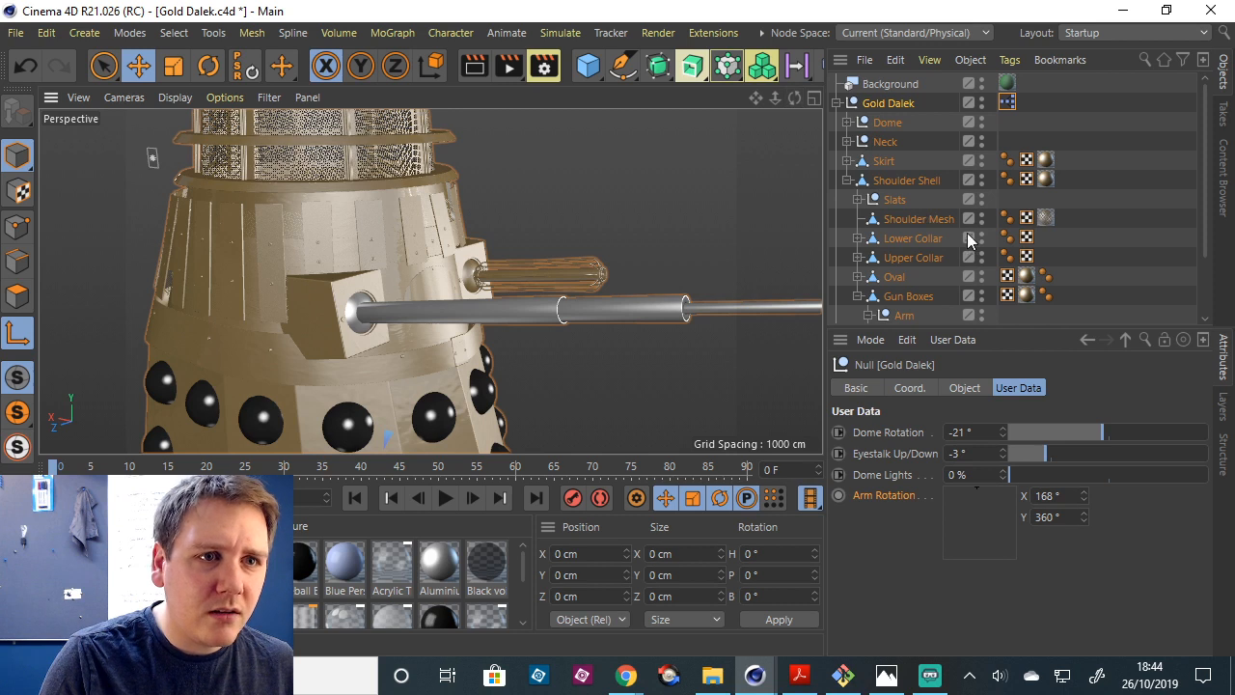
pyautogui.scroll(-3, 966, 239)
pyautogui.click(945, 237)
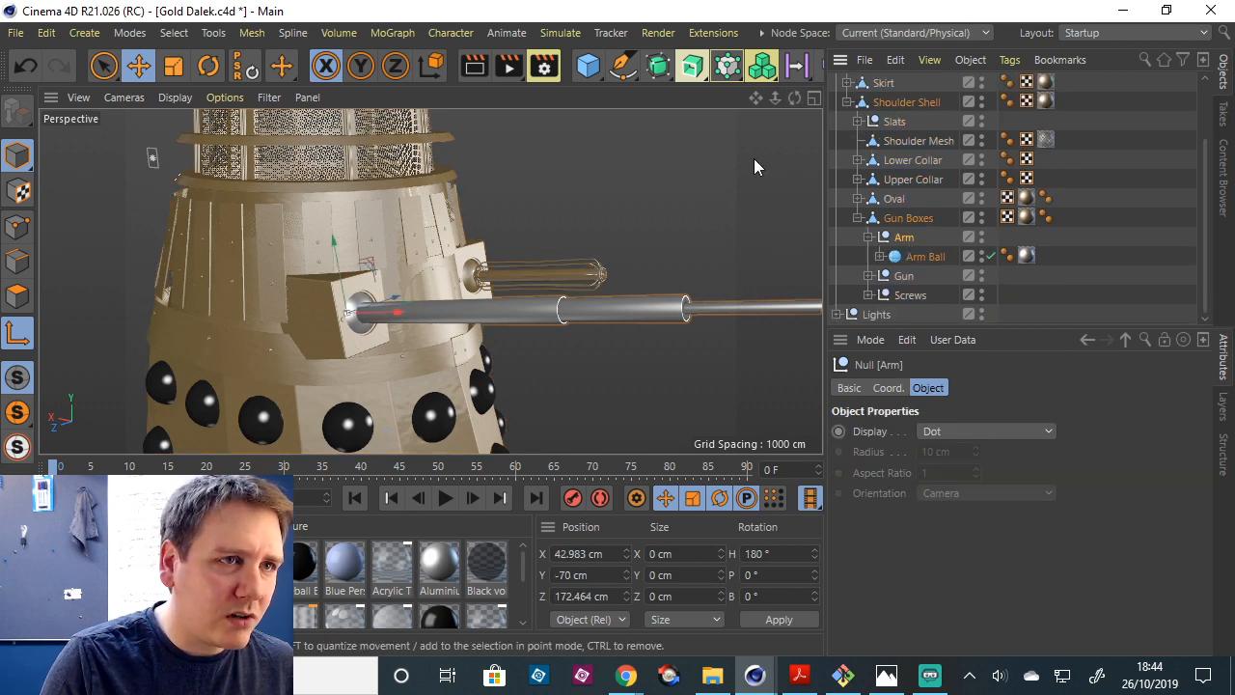
pyautogui.scroll(1, 753, 166)
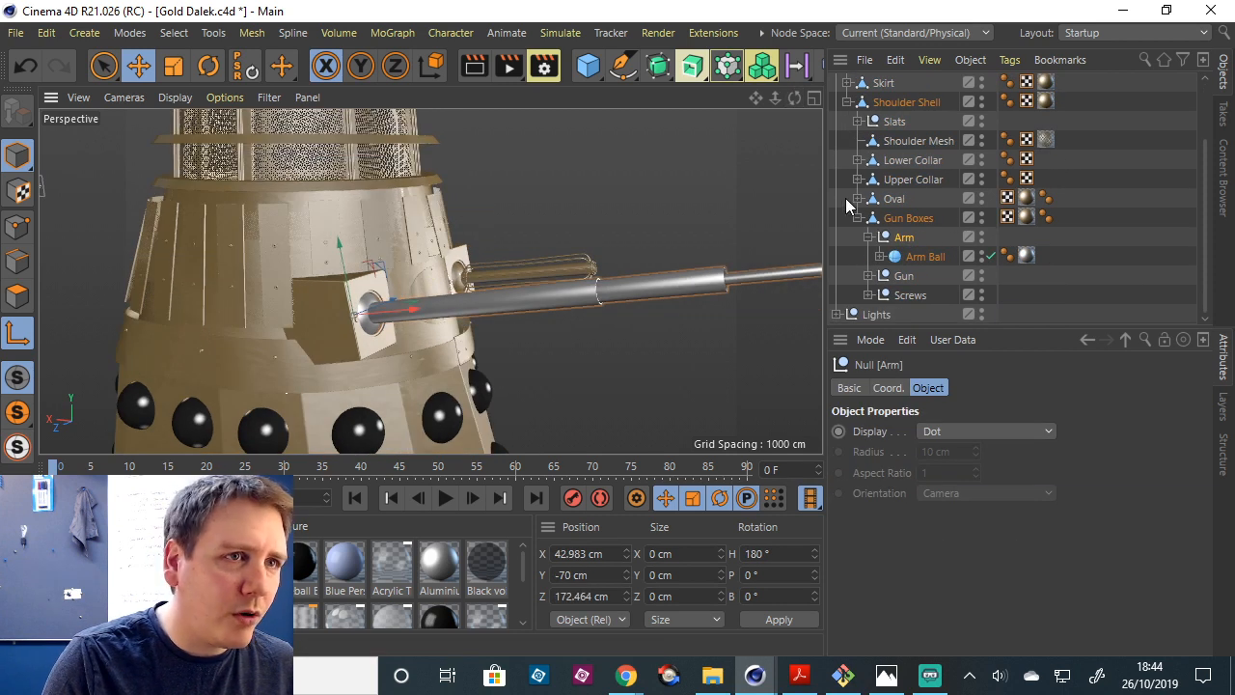
pyautogui.moveTo(775, 97); pyautogui.dragTo(784, 102)
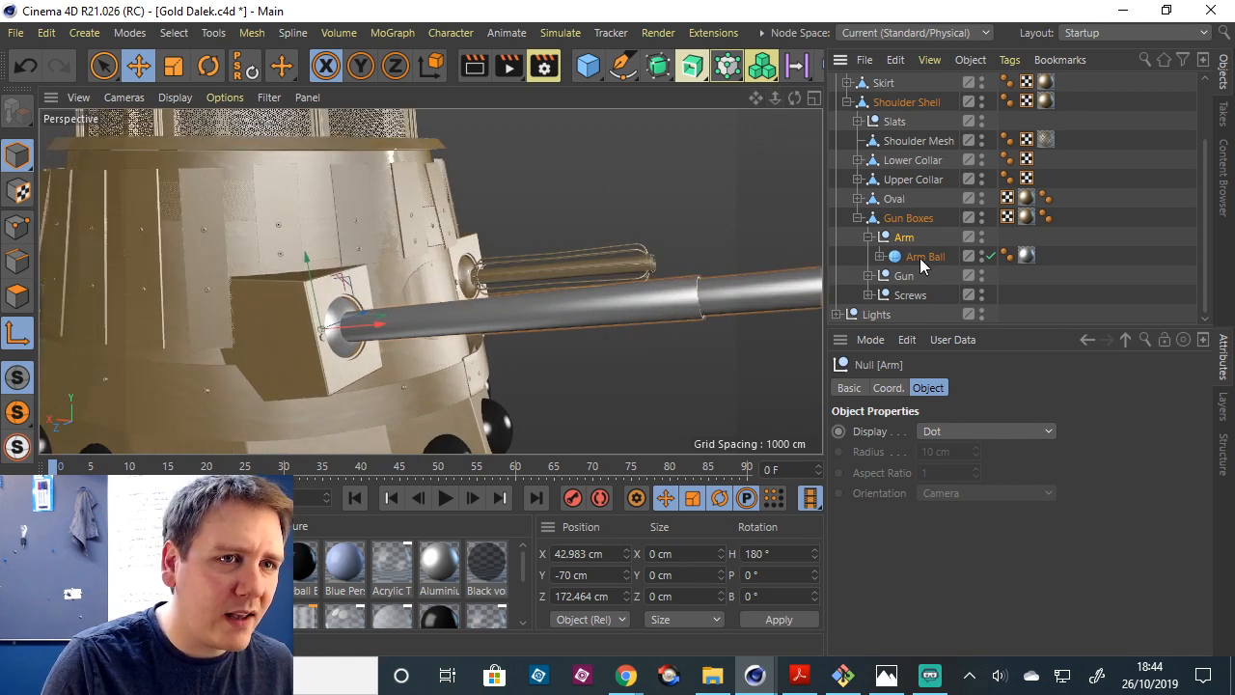
pyautogui.click(921, 259)
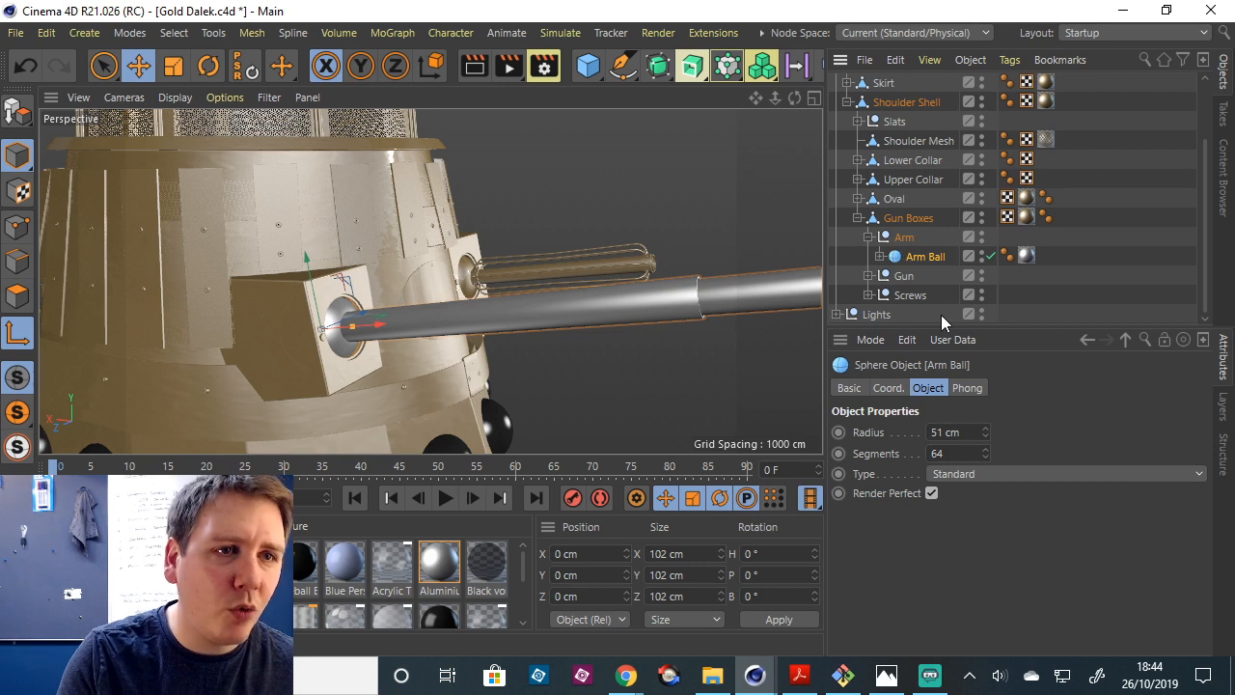
pyautogui.click(902, 241)
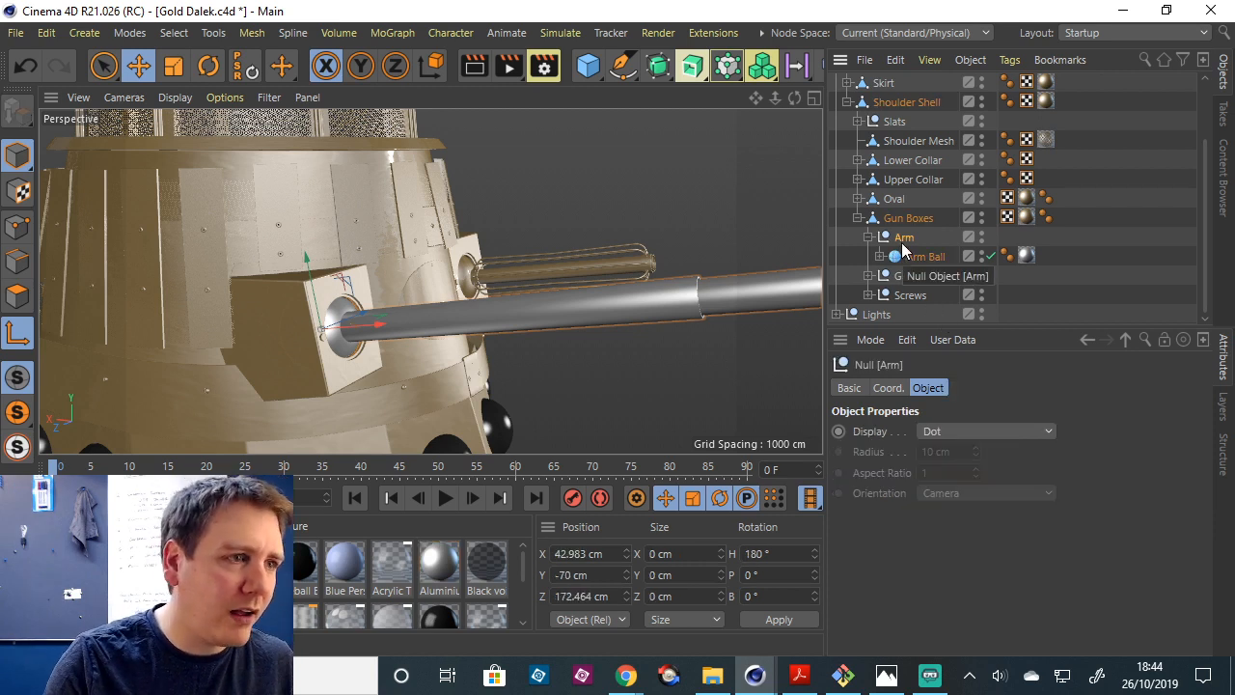
# With axis editing off, rotate the Arm null upward to a bank of about -25.9° to test the arm's range.
pyautogui.scroll(2, 902, 249)
pyautogui.click(207, 65)
pyautogui.moveTo(794, 97); pyautogui.dragTo(767, 102)
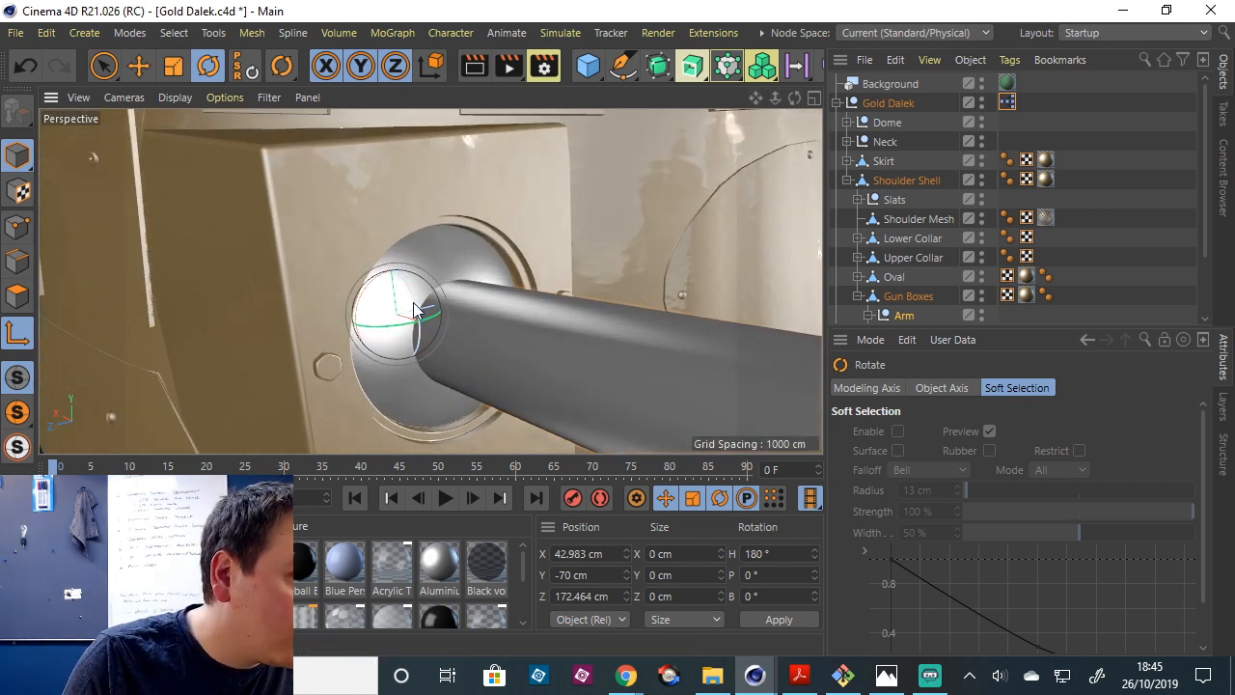
pyautogui.click(20, 334)
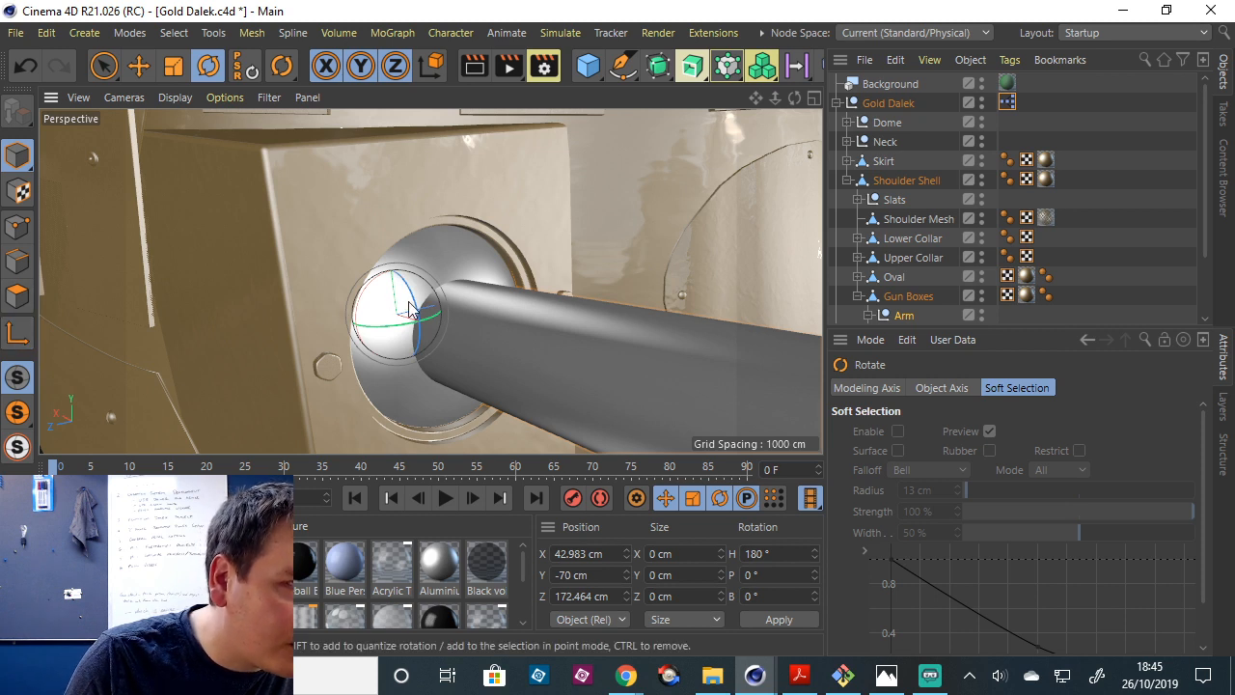
pyautogui.moveTo(409, 308); pyautogui.dragTo(415, 278)
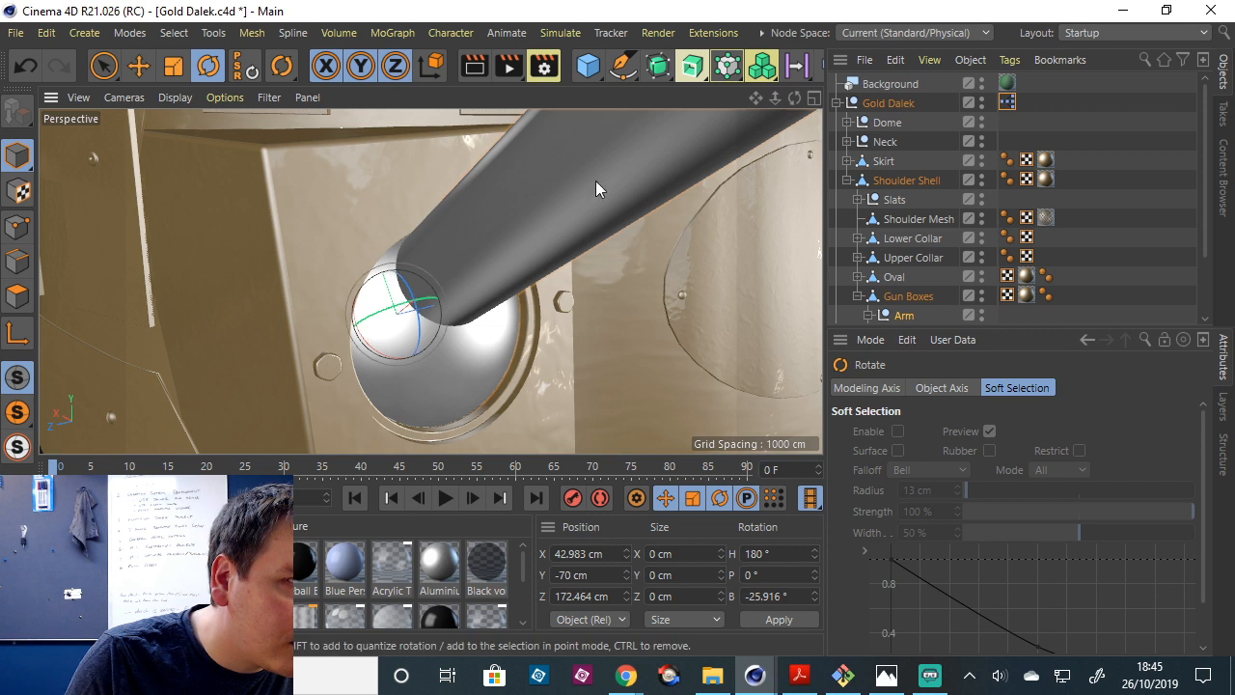
# Check the tilted arm against the socket in the gun box and set the Arm null's bank to -25°.
pyautogui.moveTo(794, 99); pyautogui.dragTo(446, 180)
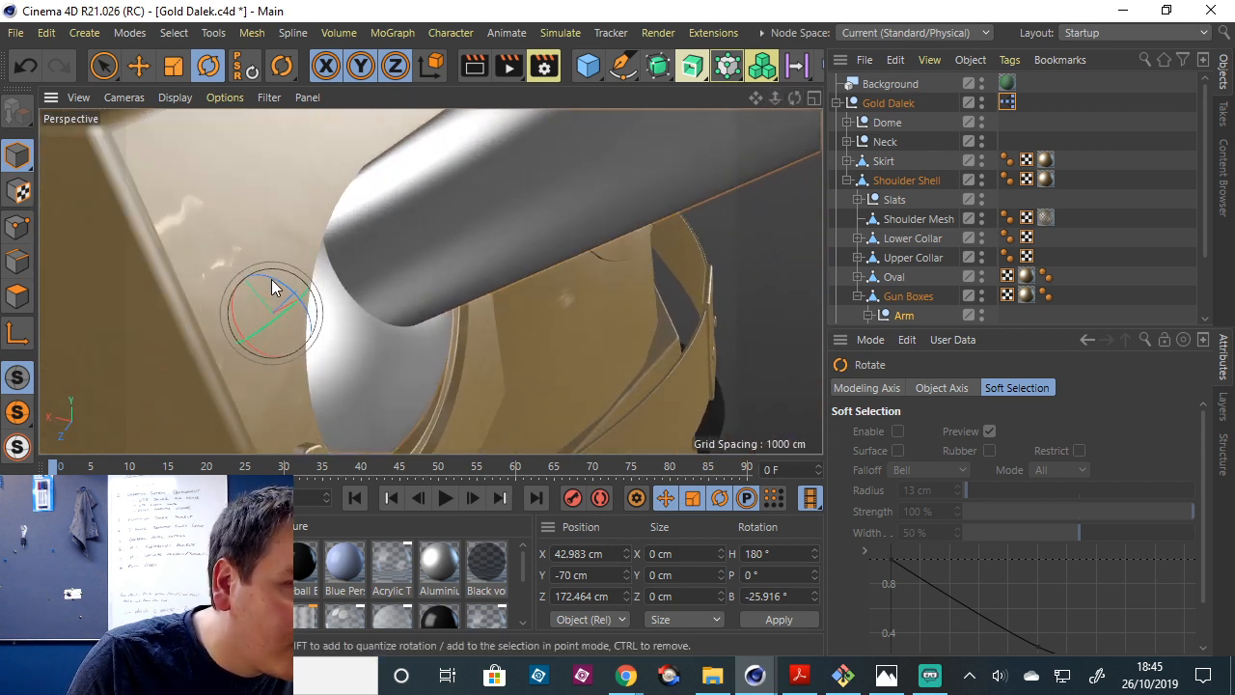
pyautogui.click(791, 594)
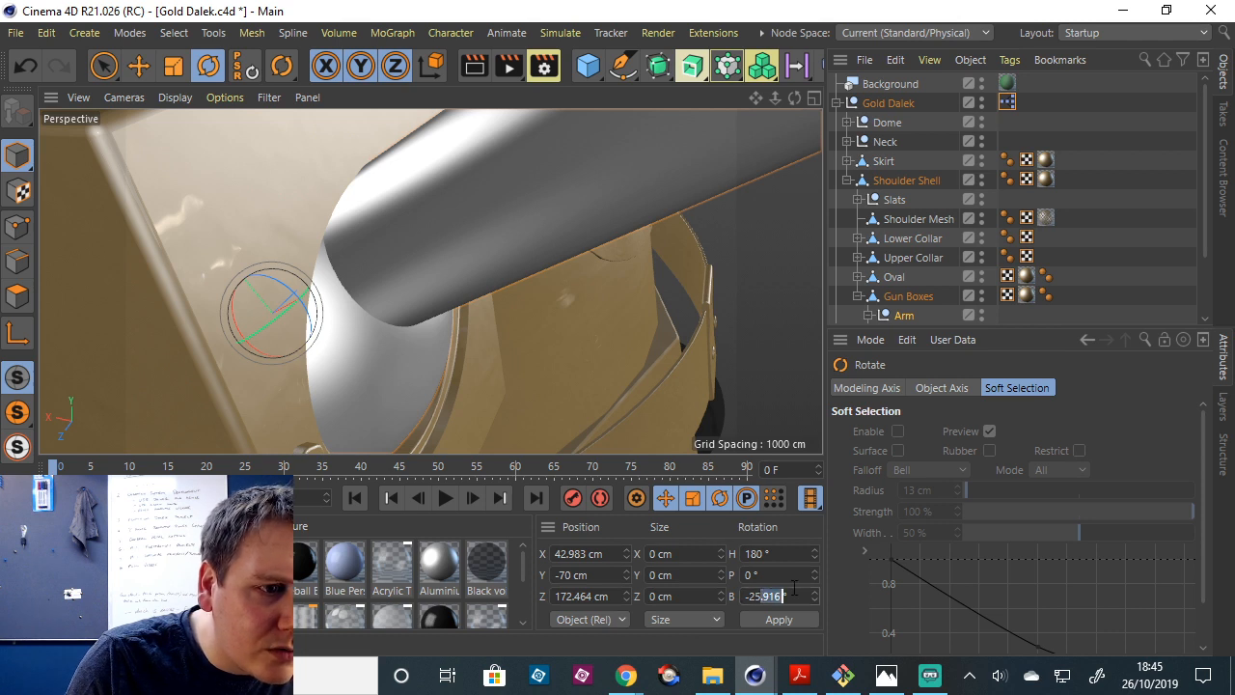
pyautogui.write('-25')
pyautogui.press('Return')
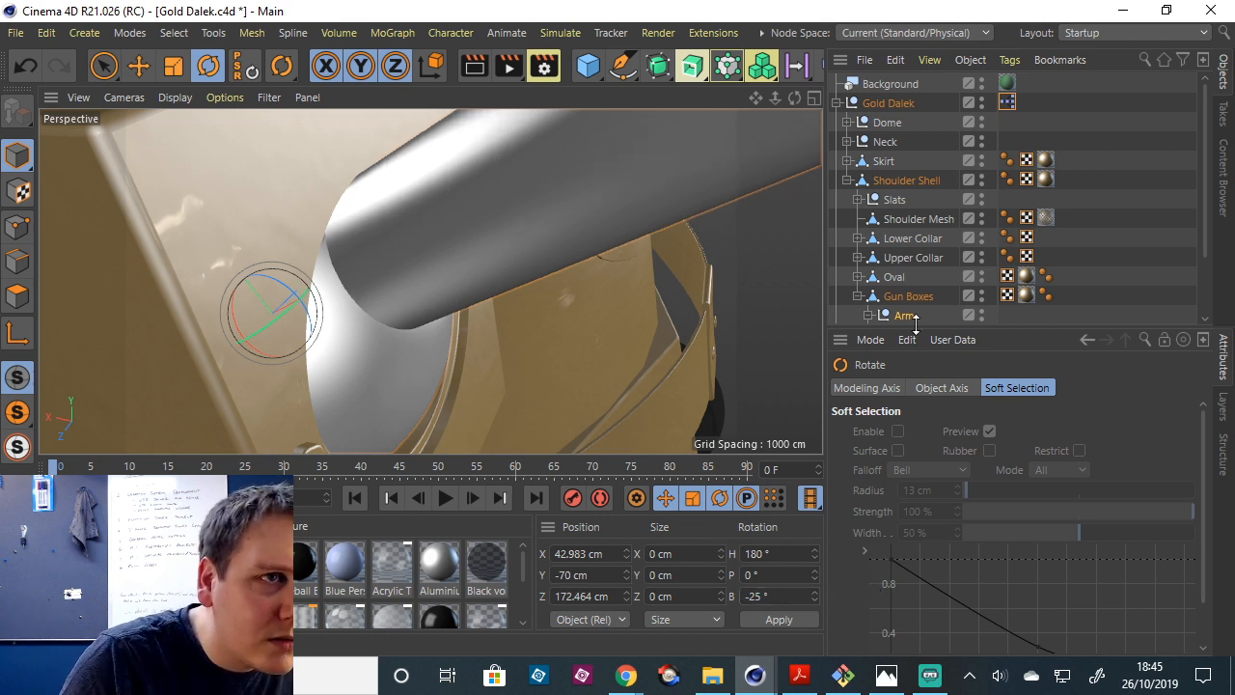
# Check the arm's clearance in its gun box socket and set the Arm null's bank to -24°.
pyautogui.moveTo(794, 97); pyautogui.dragTo(718, 113)
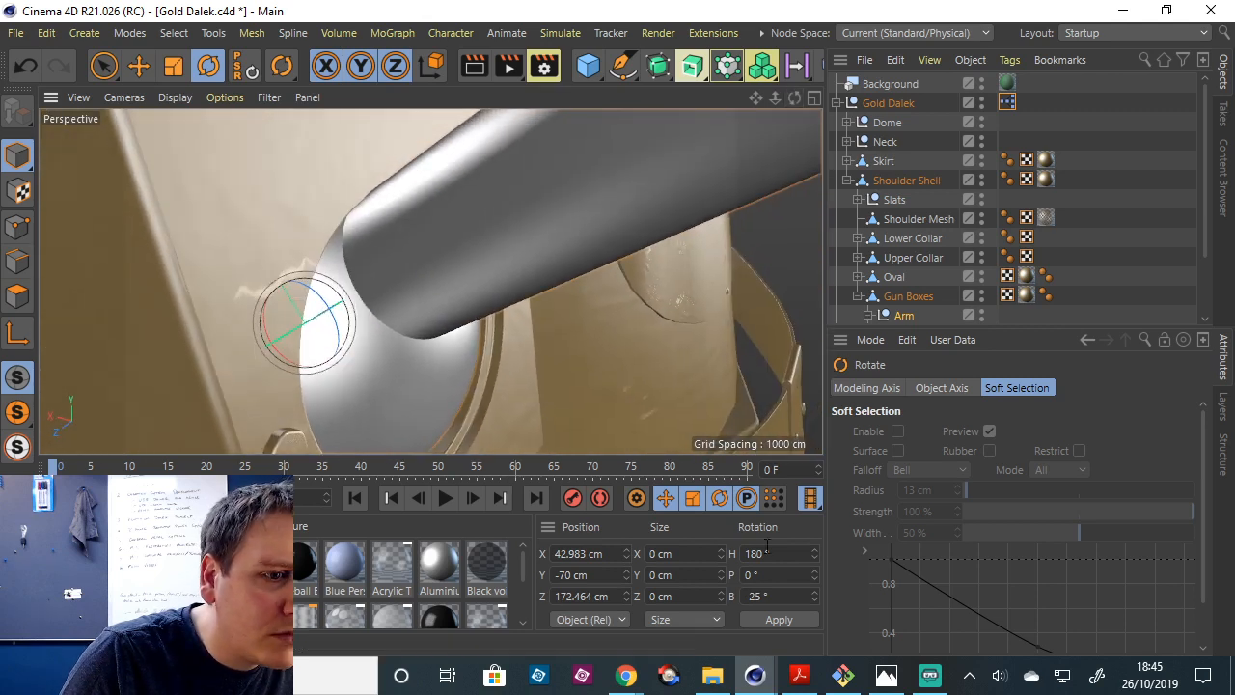
pyautogui.click(762, 595)
pyautogui.write('-24')
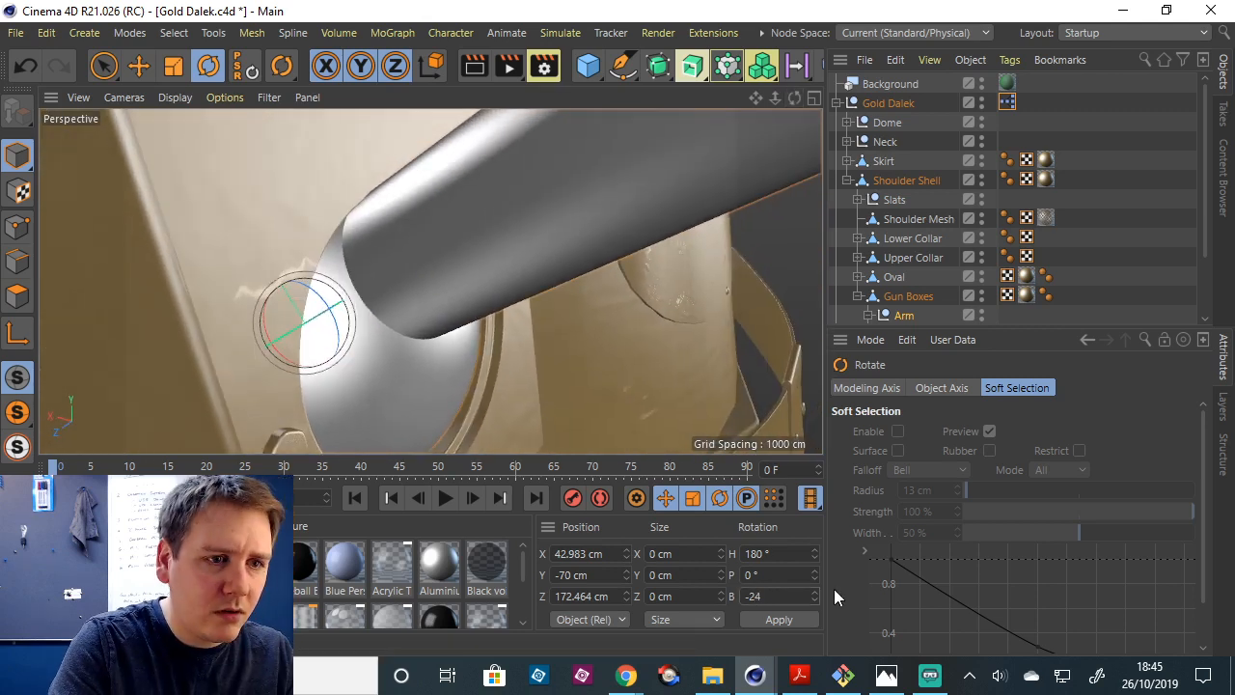
pyautogui.press('Return')
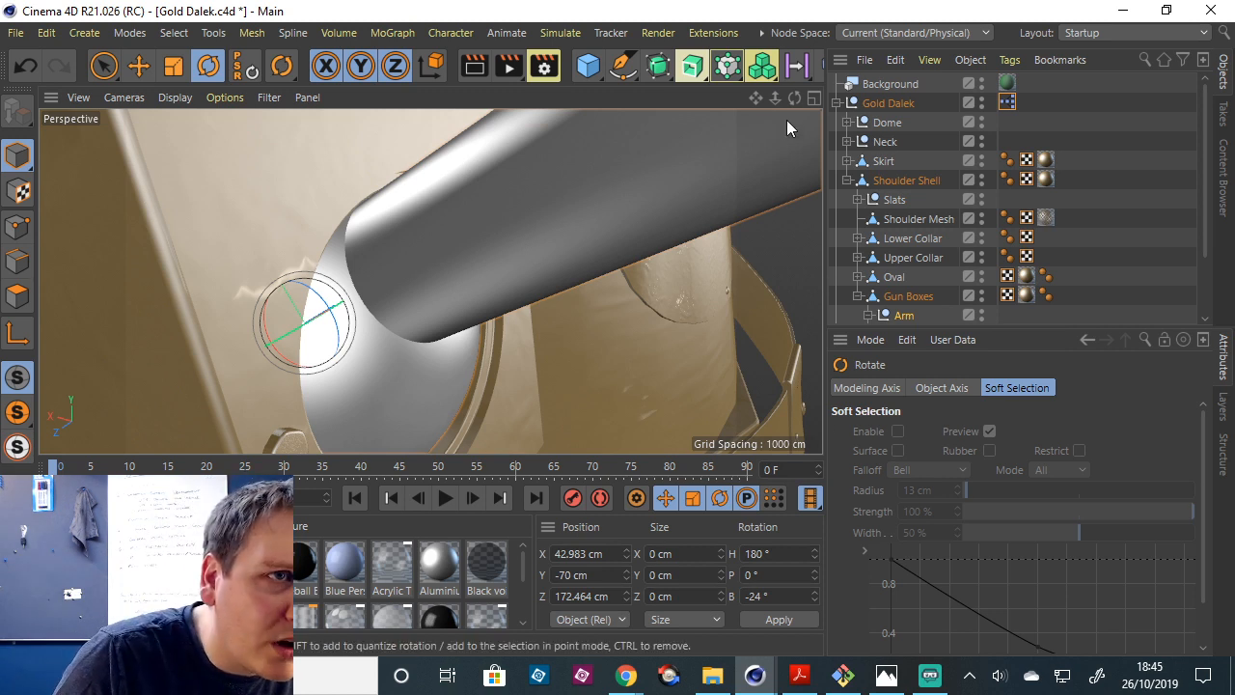
pyautogui.moveTo(774, 96); pyautogui.dragTo(811, 112)
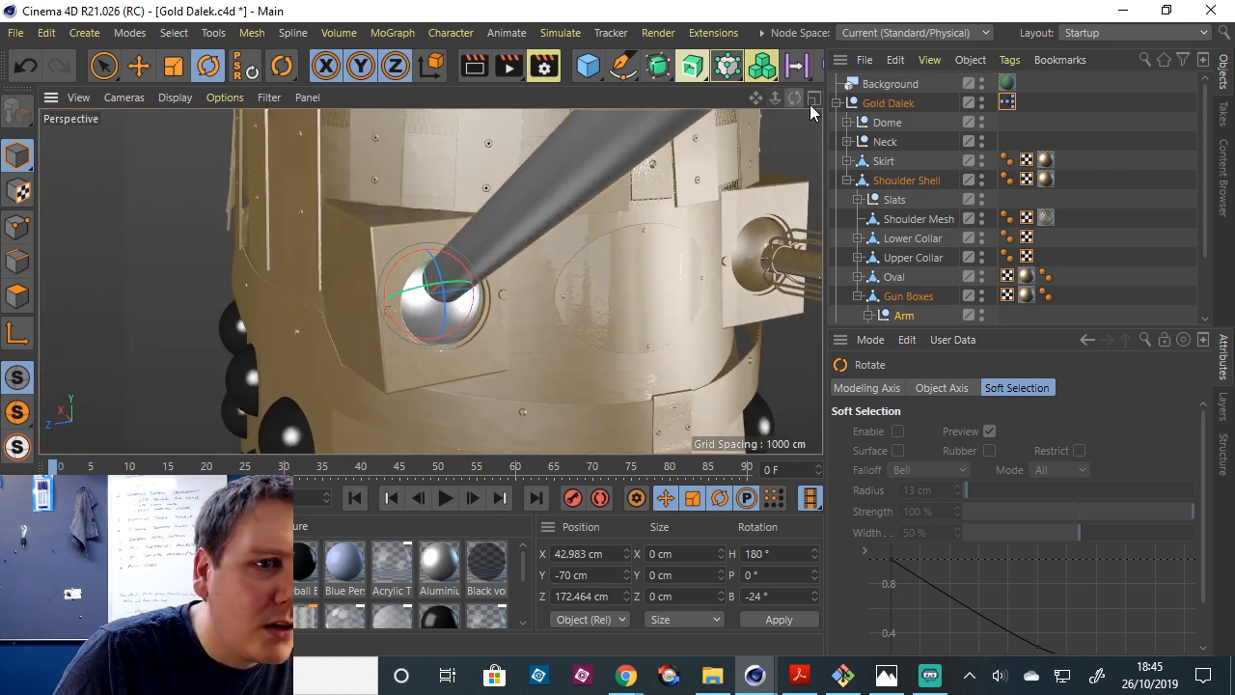
# In the Gold Dalek null's user data management, limit Arm Rotation to a minimum of -24° and a maximum of 24°.
pyautogui.click(912, 102)
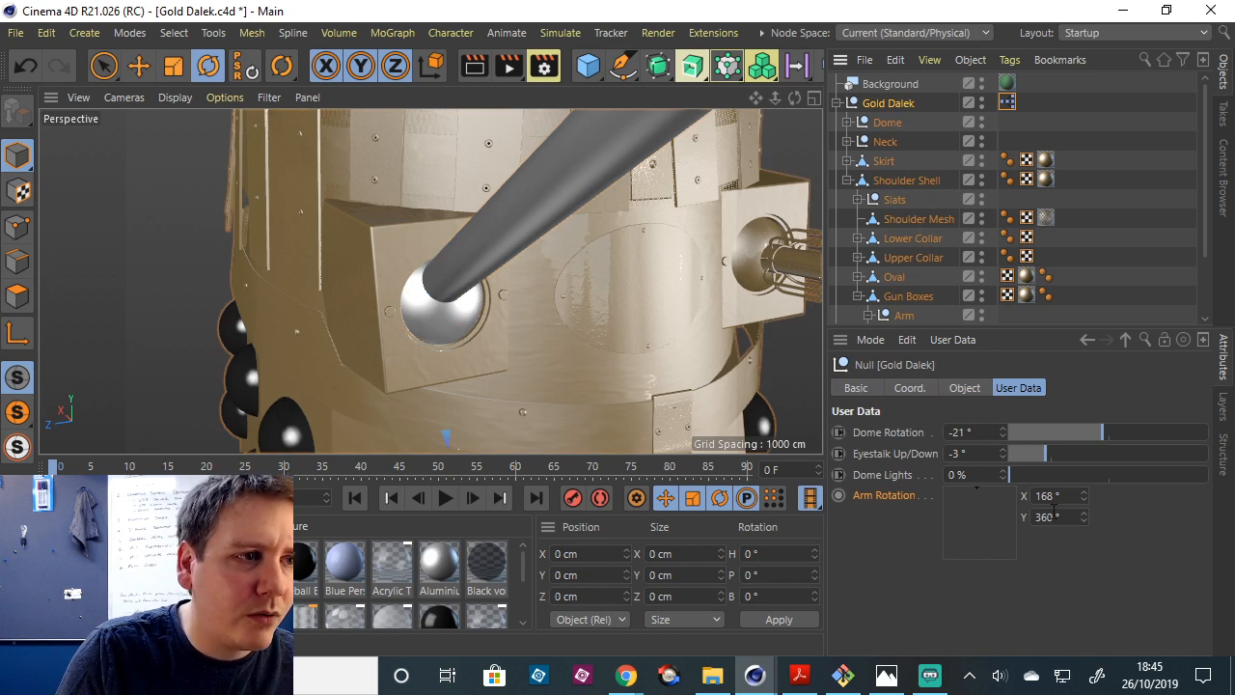
pyautogui.moveTo(776, 100); pyautogui.dragTo(806, 113)
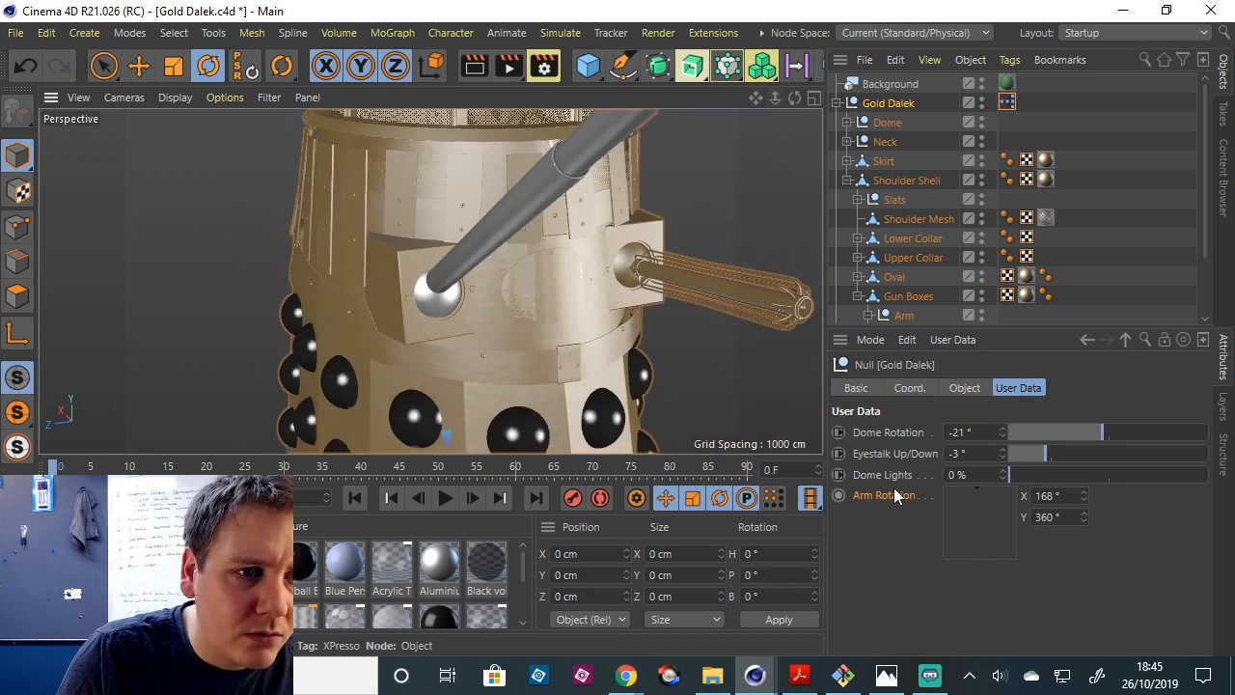
pyautogui.rightClick(893, 493)
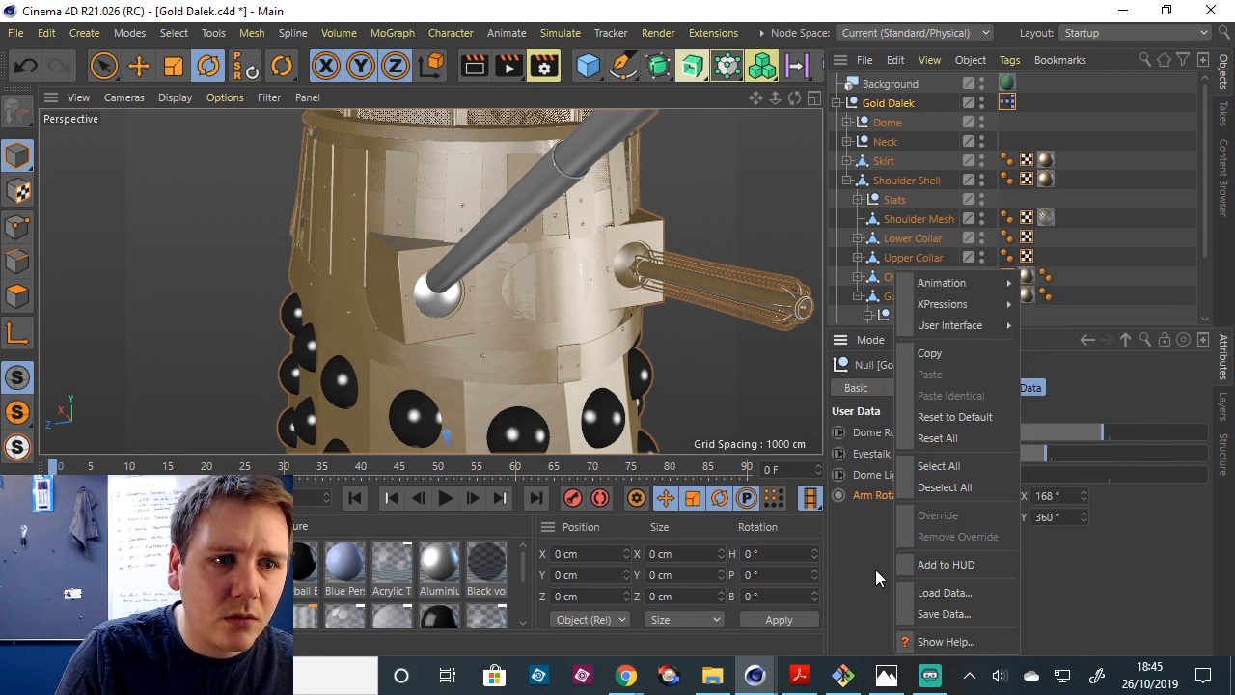
pyautogui.click(1056, 403)
pyautogui.click(955, 339)
pyautogui.click(970, 380)
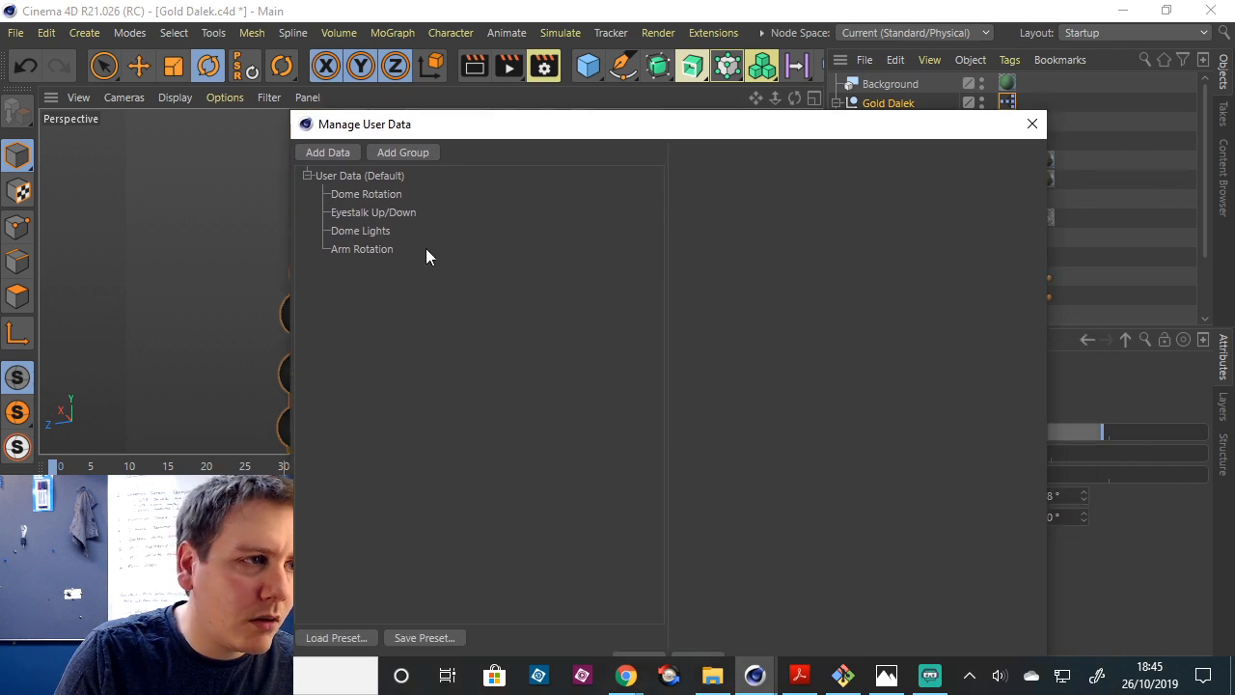
pyautogui.click(425, 249)
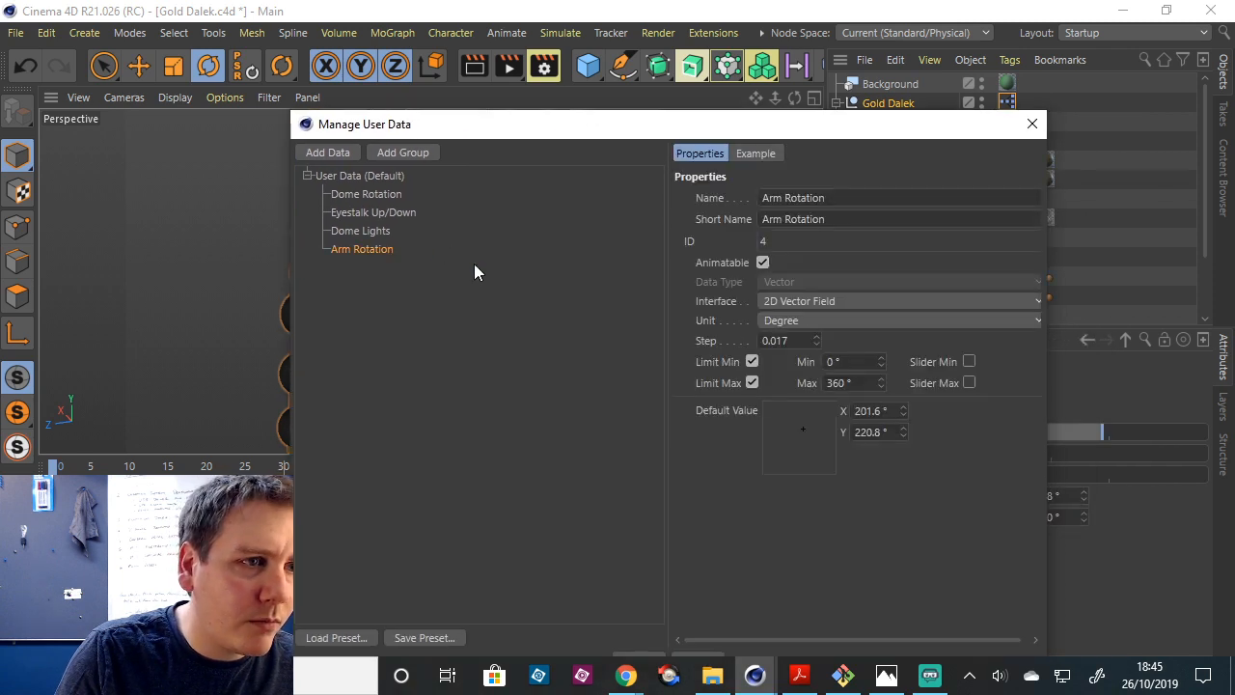
pyautogui.click(841, 362)
pyautogui.moveTo(838, 362); pyautogui.dragTo(822, 362)
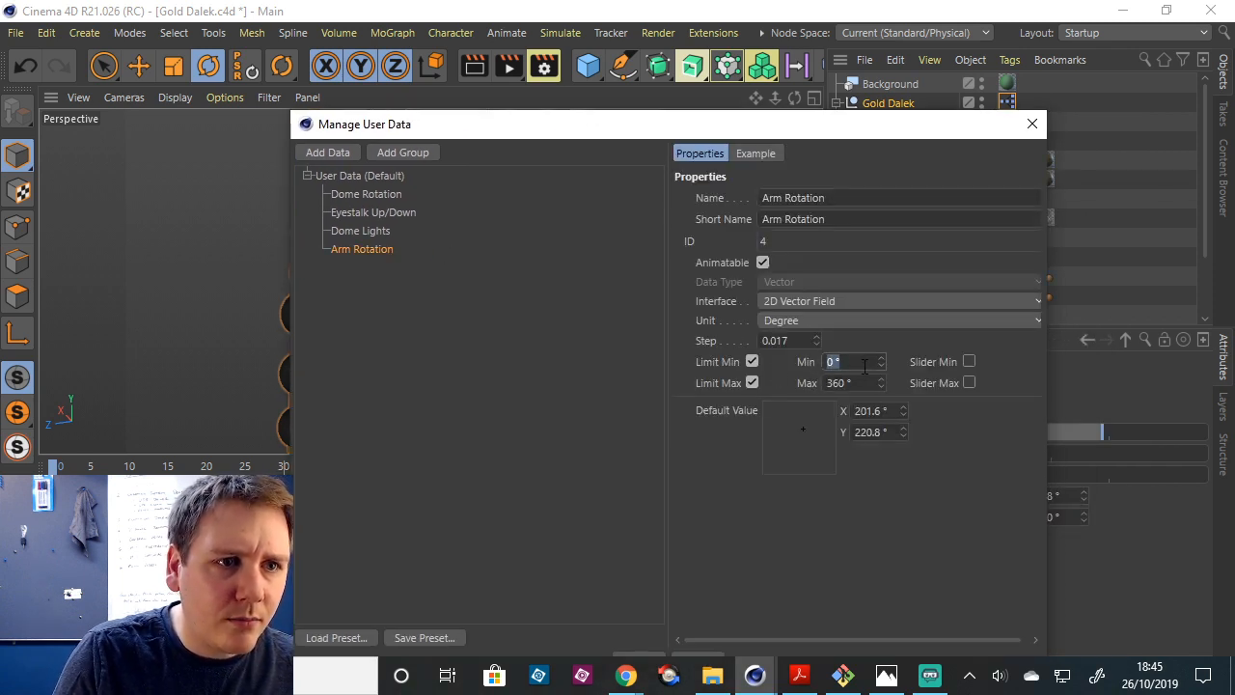
pyautogui.write('-24')
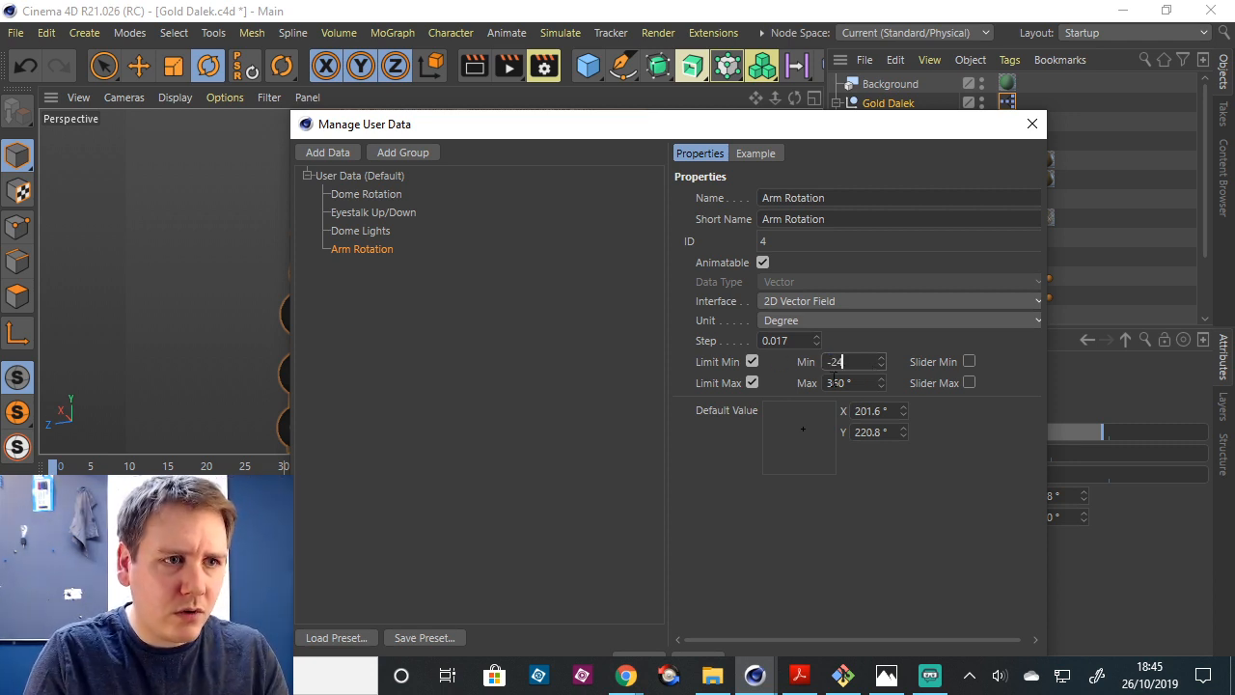
pyautogui.moveTo(853, 383); pyautogui.dragTo(791, 389)
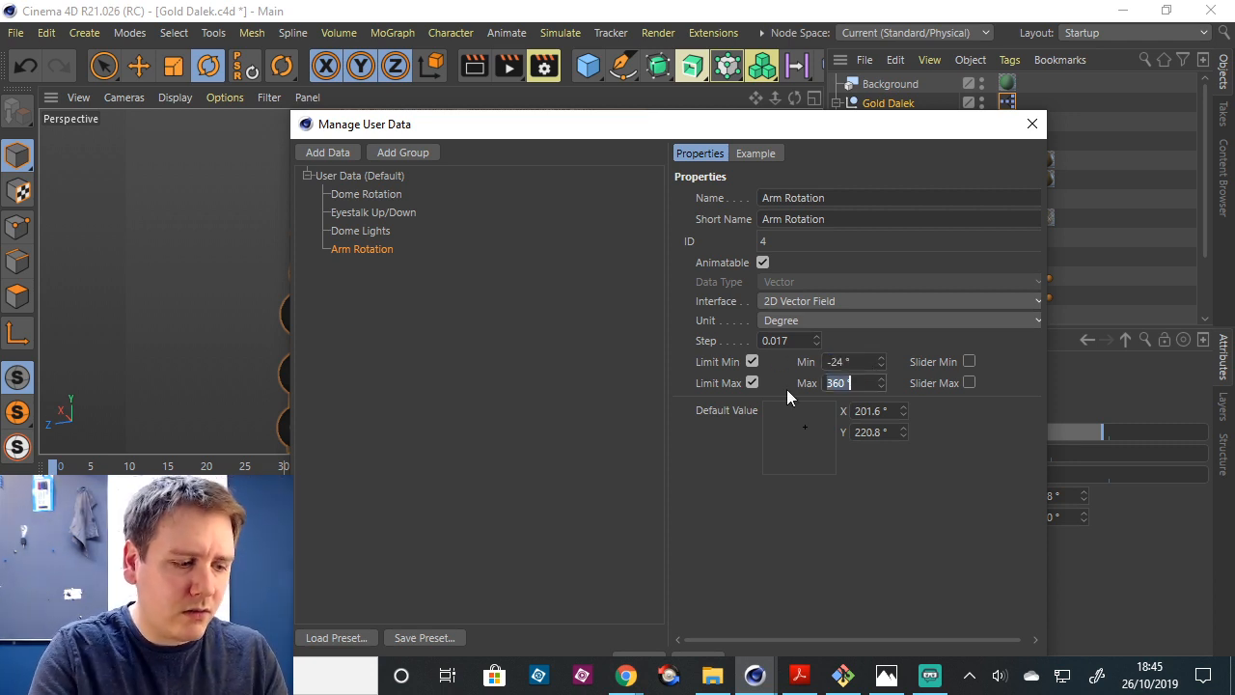
pyautogui.write('24')
pyautogui.press('Return')
# Set the step value of the Arm Rotation user data to 0.02.
pyautogui.click(793, 339)
pyautogui.moveTo(793, 339); pyautogui.dragTo(775, 340)
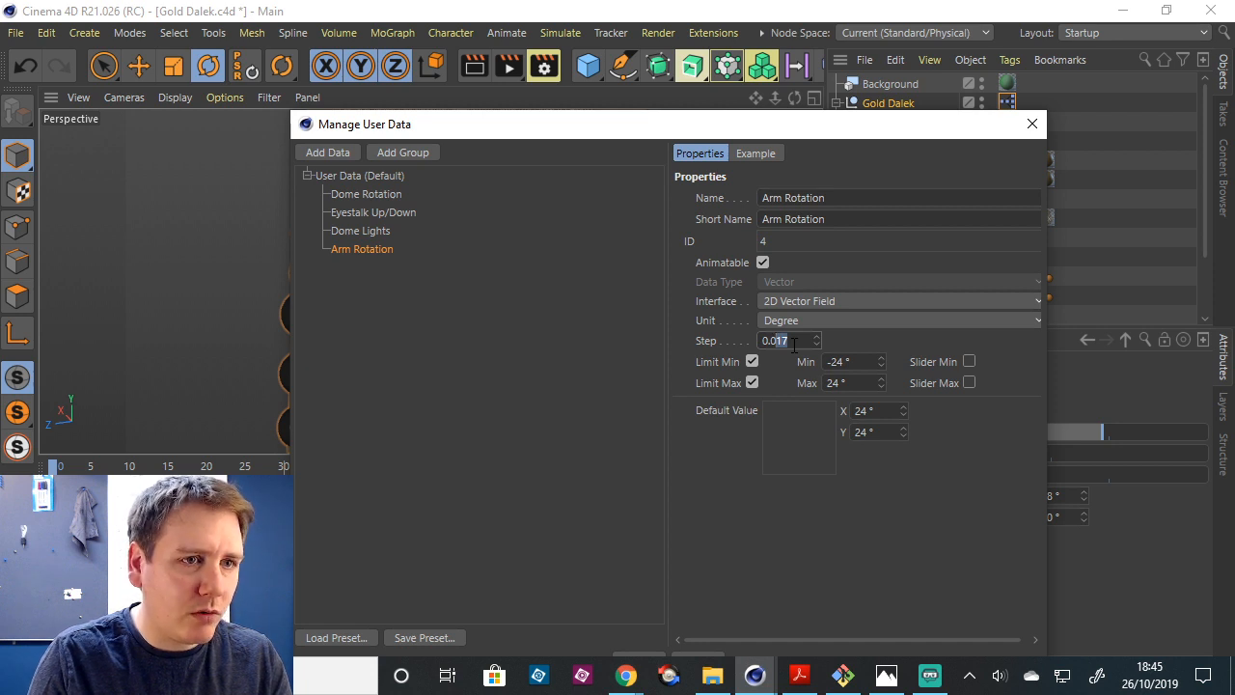
pyautogui.write('2')
pyautogui.press('Return')
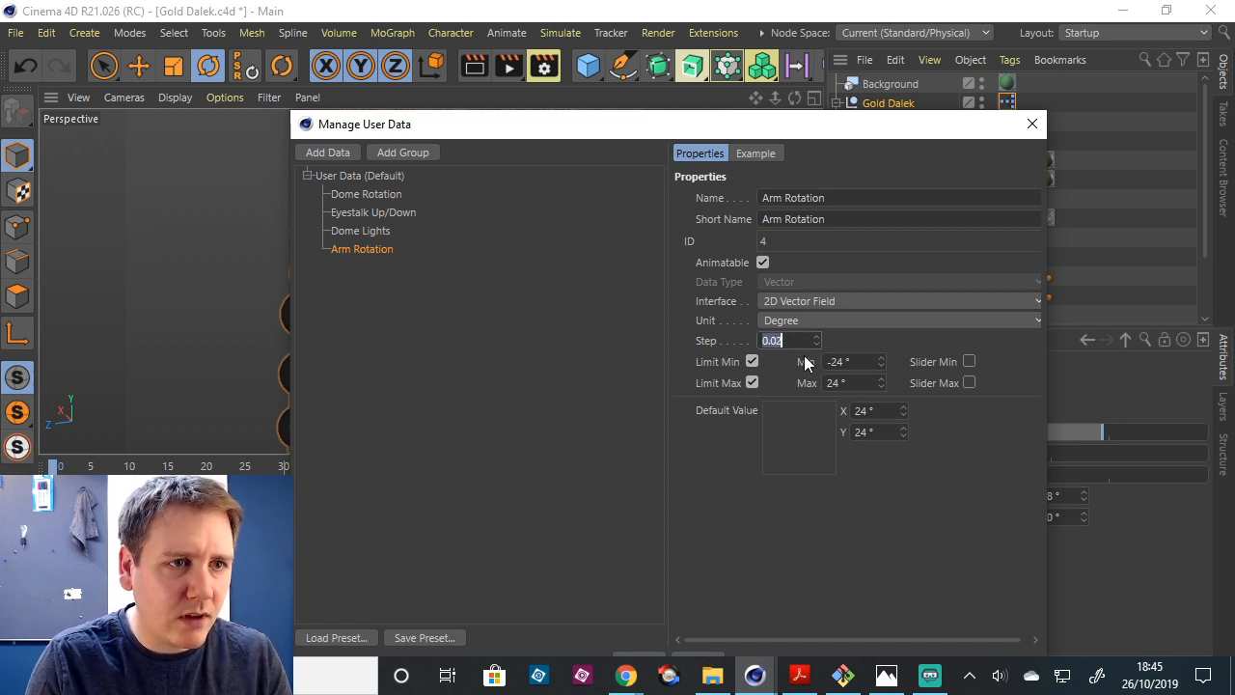
# Try out Arm Rotation's default and example vector fields, leave the default at X -24° and Y 24°, and close the user data management.
pyautogui.click(804, 440)
pyautogui.moveTo(804, 439)
pyautogui.mouseDown()
pyautogui.moveTo(791, 430)
pyautogui.moveTo(821, 433)
pyautogui.mouseUp()
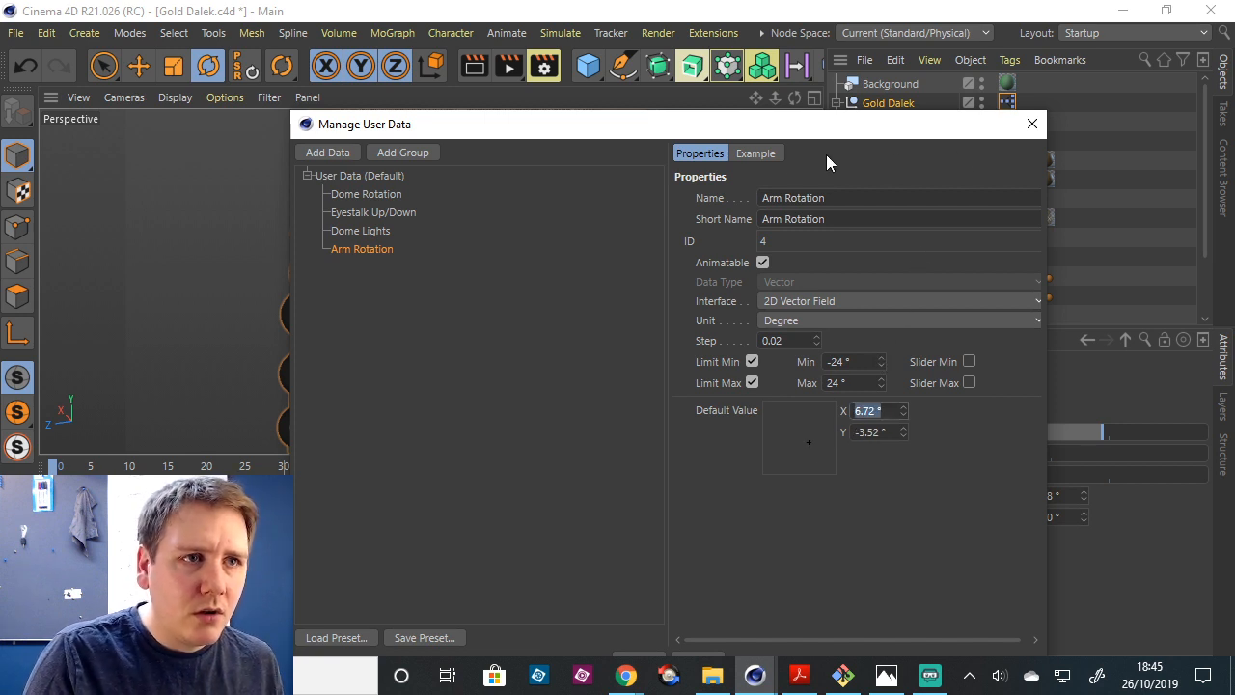
pyautogui.click(757, 154)
pyautogui.moveTo(758, 237); pyautogui.dragTo(776, 178)
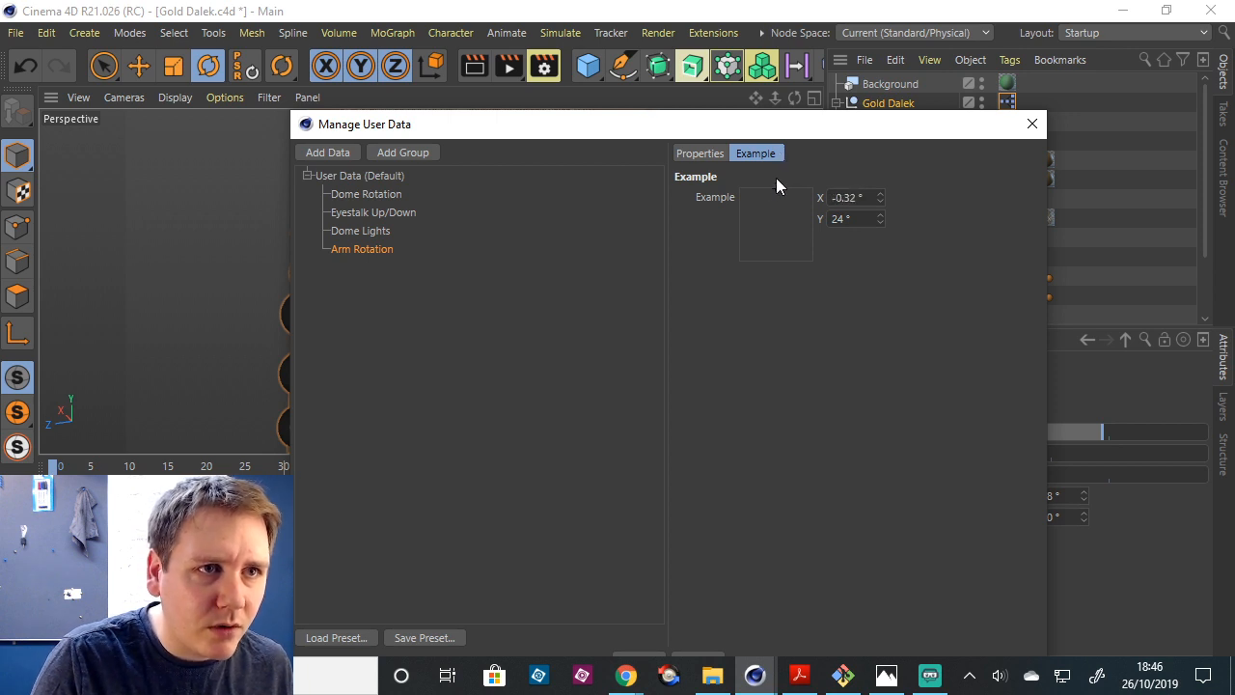
pyautogui.click(709, 154)
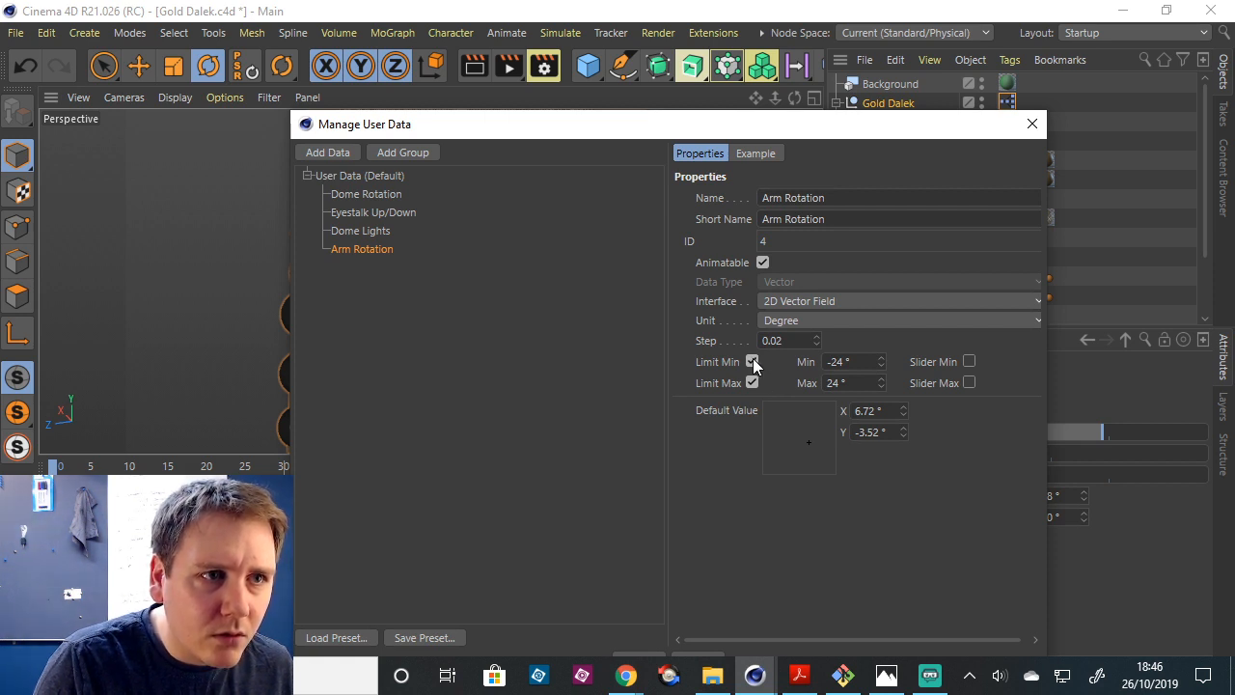
pyautogui.moveTo(797, 413); pyautogui.dragTo(743, 392)
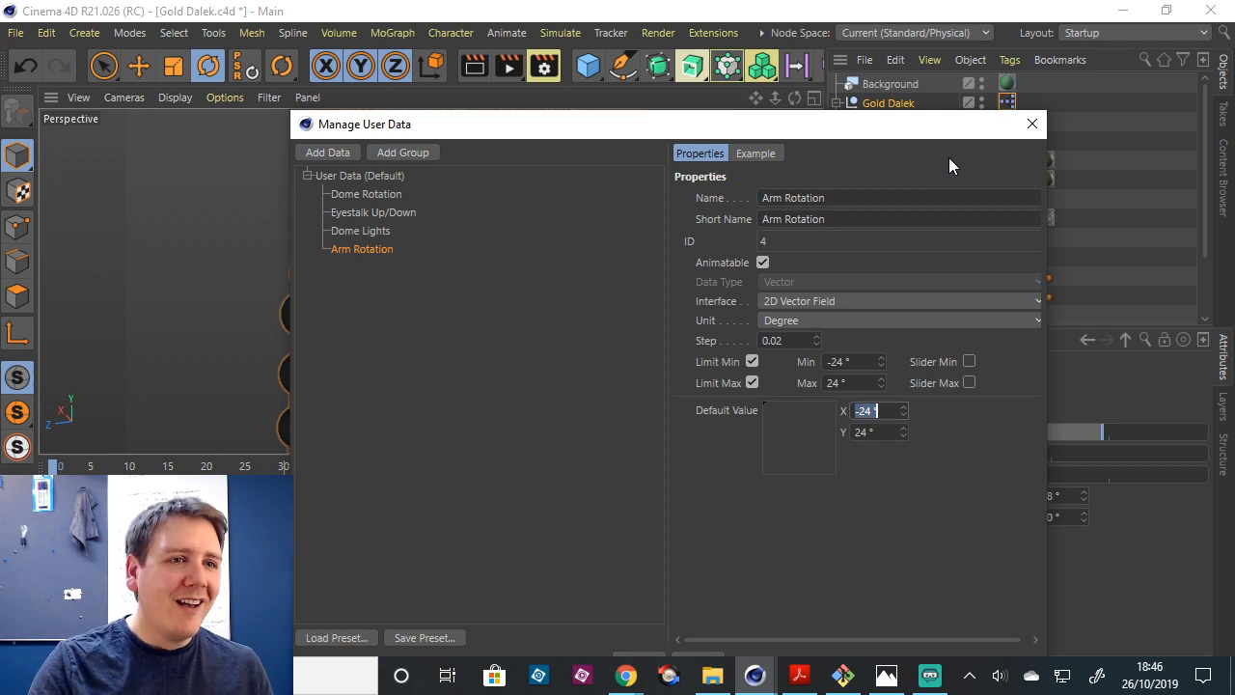
pyautogui.moveTo(910, 122); pyautogui.dragTo(897, 126)
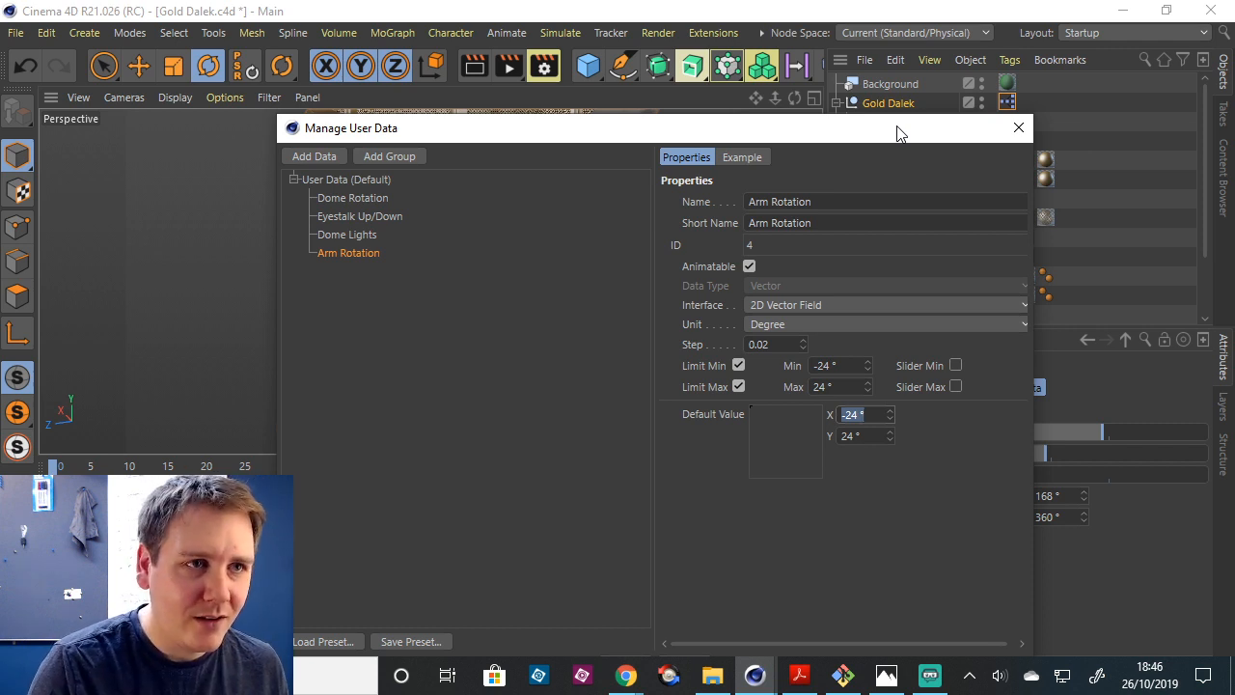
pyautogui.click(733, 157)
pyautogui.click(686, 156)
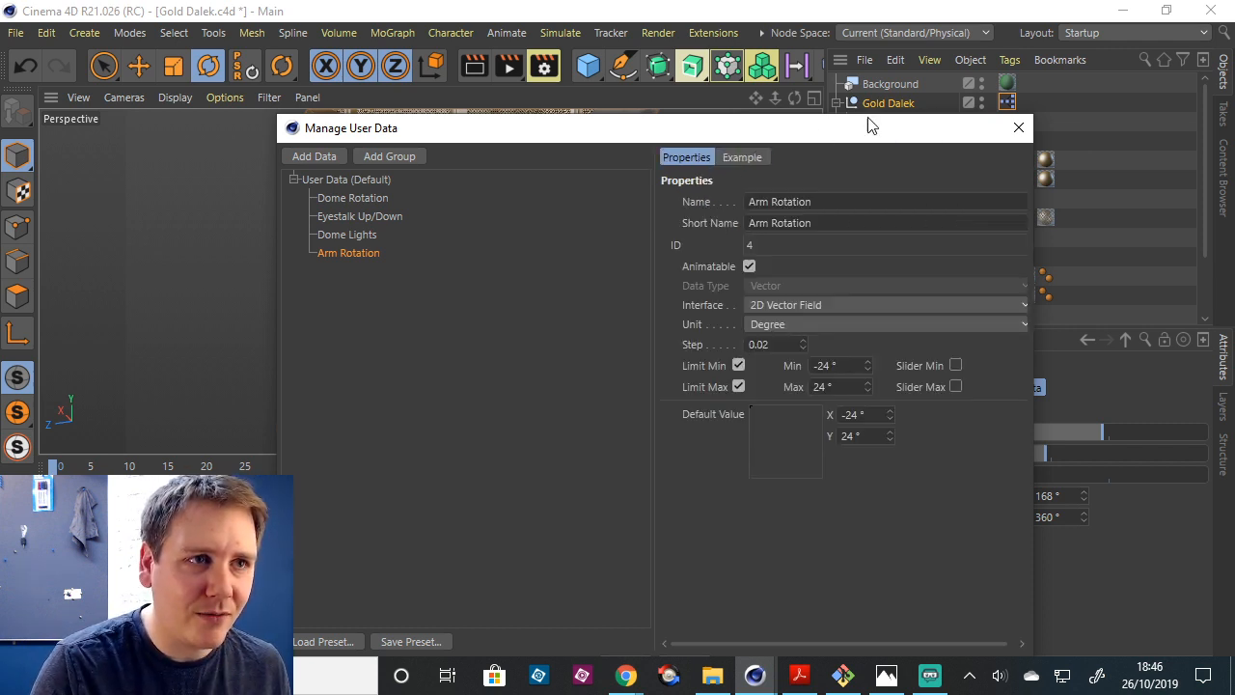
pyautogui.click(1017, 129)
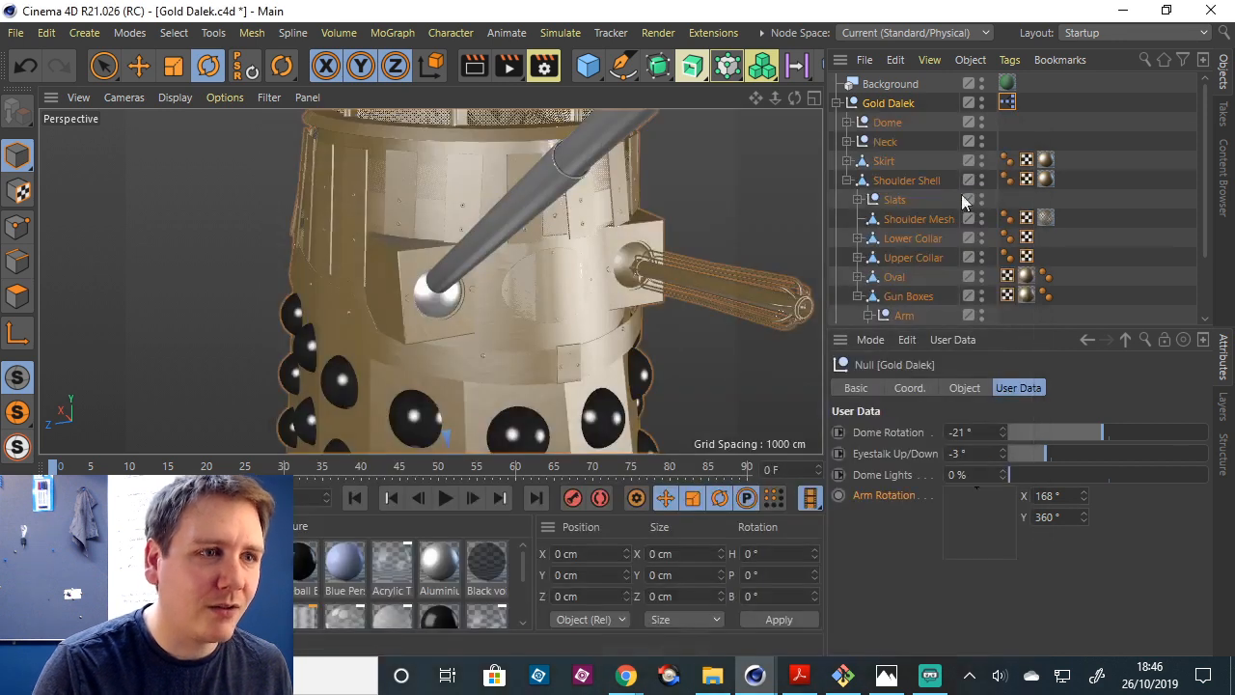
# Open the Gold Dalek's XPresso setup and examine the Arm Rotation outputs that can be added to the Gold Dalek node.
pyautogui.moveTo(775, 97); pyautogui.dragTo(719, 102)
pyautogui.moveTo(773, 97); pyautogui.dragTo(793, 97)
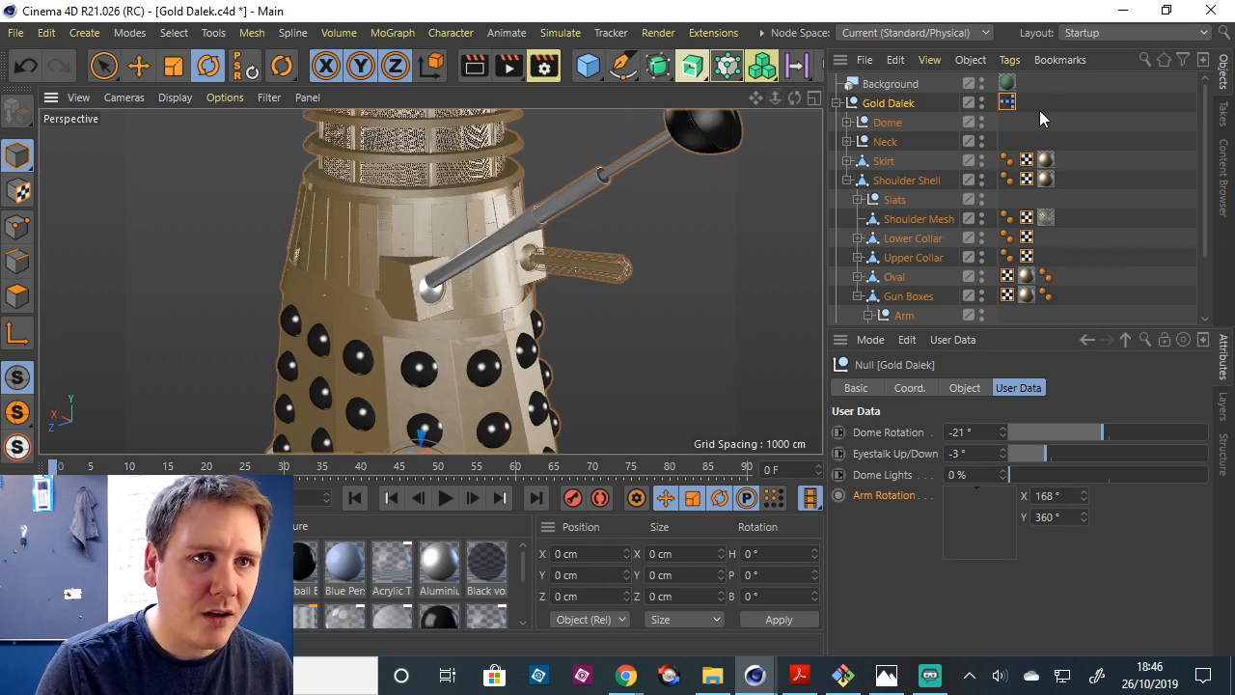
pyautogui.doubleClick(1006, 103)
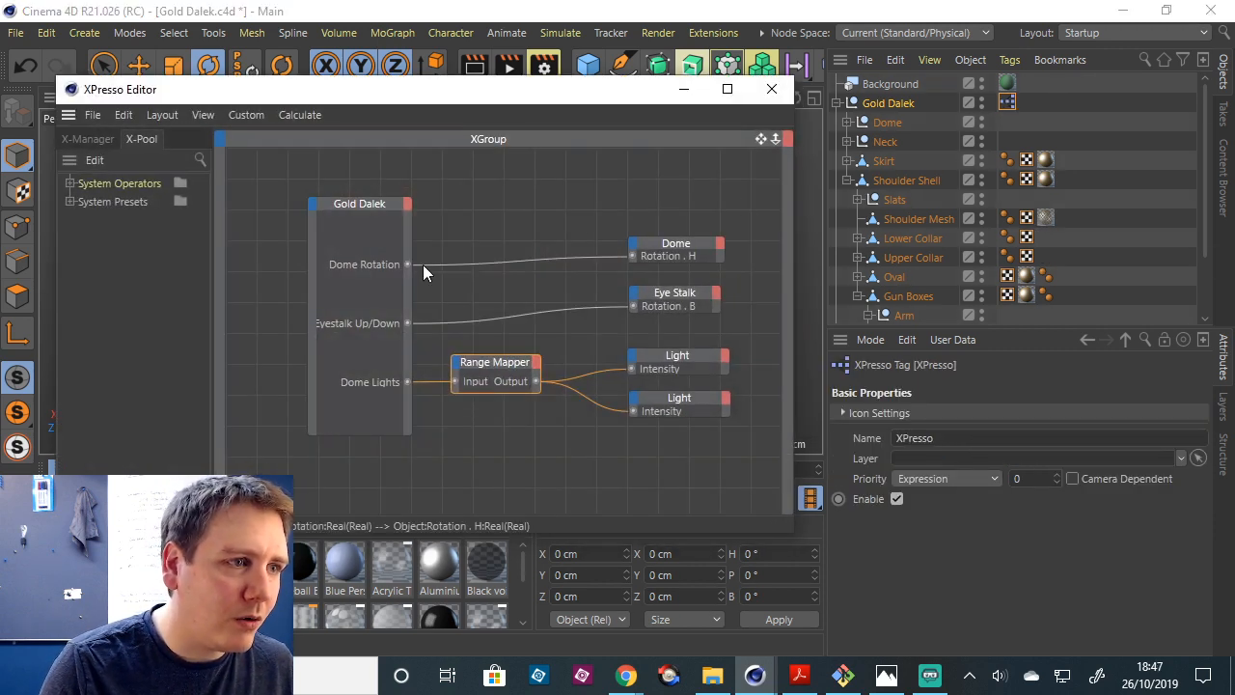
pyautogui.click(408, 206)
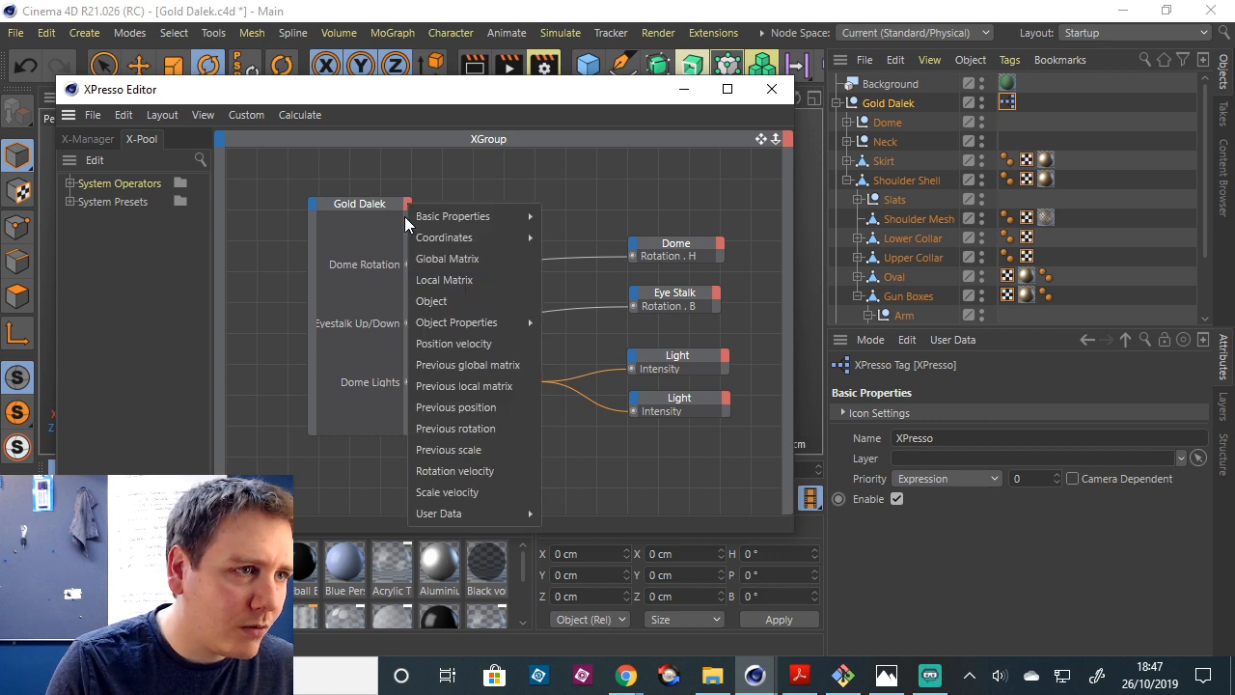
pyautogui.moveTo(528, 216)
pyautogui.moveTo(487, 511)
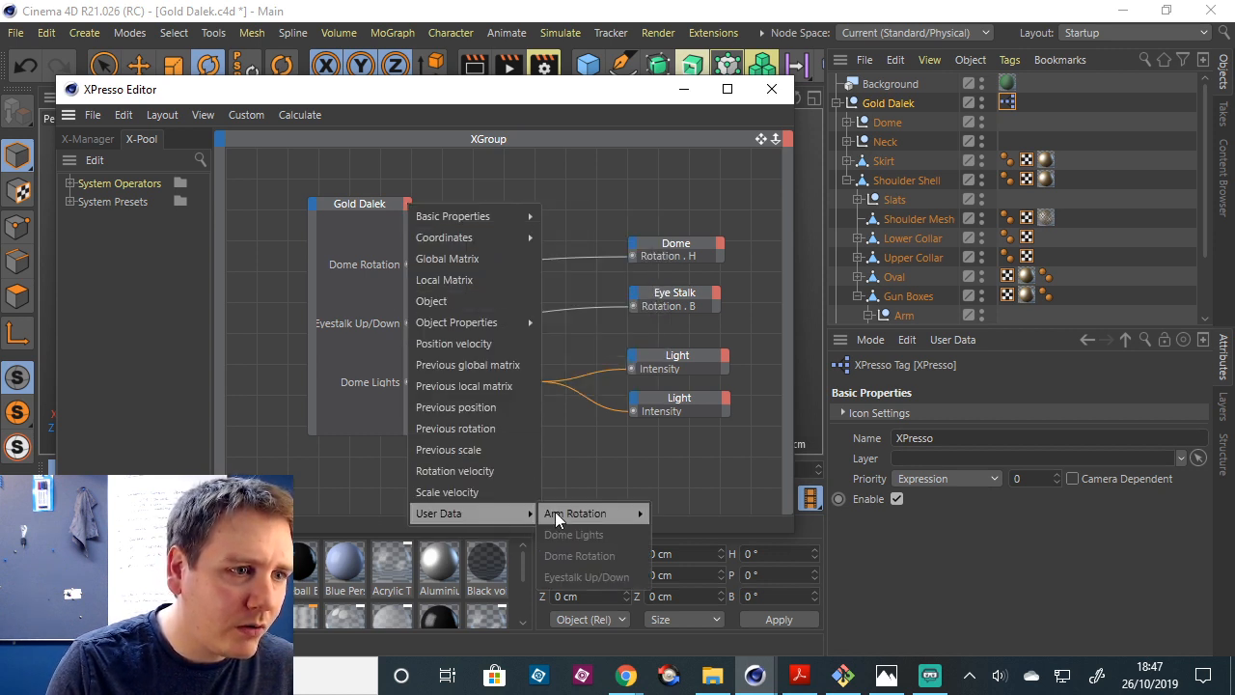
pyautogui.moveTo(569, 513)
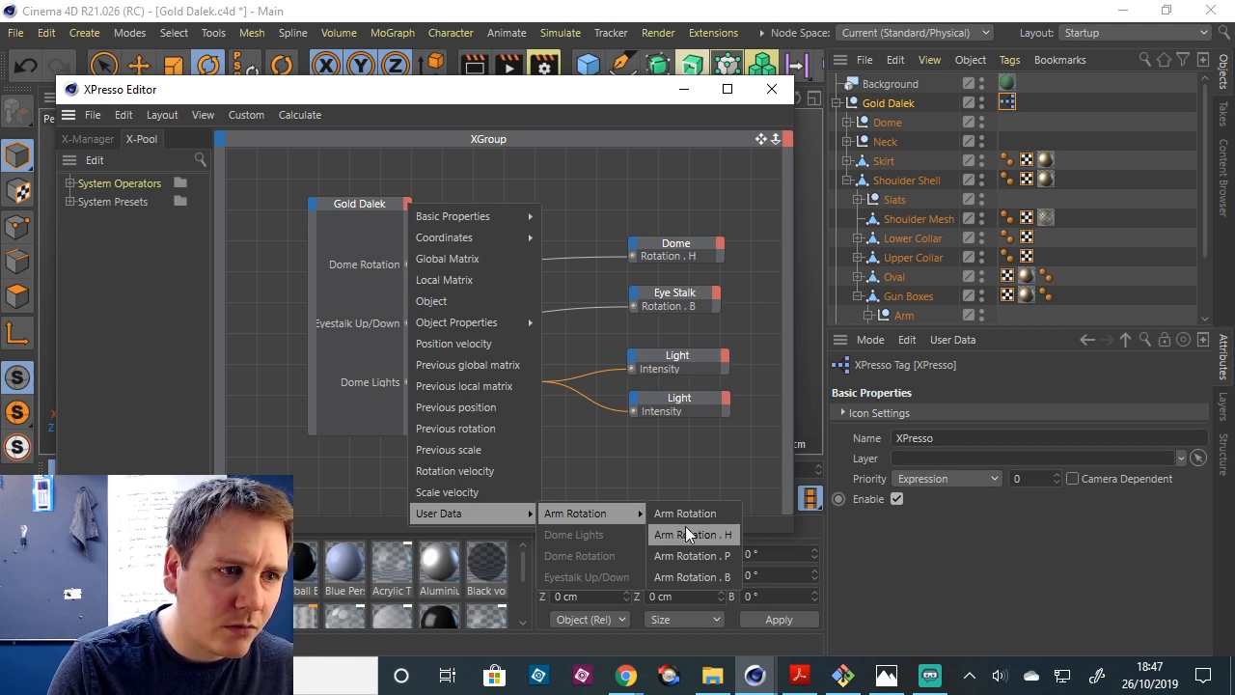
pyautogui.click(696, 490)
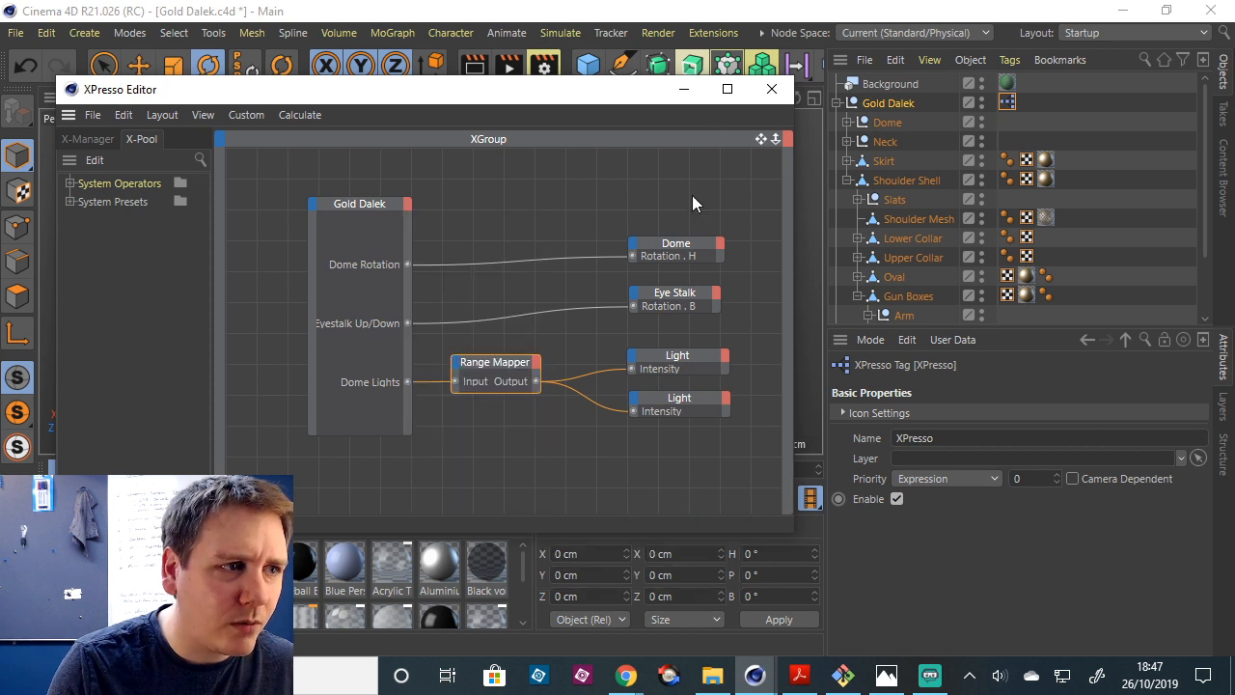
pyautogui.moveTo(760, 143); pyautogui.dragTo(748, 126)
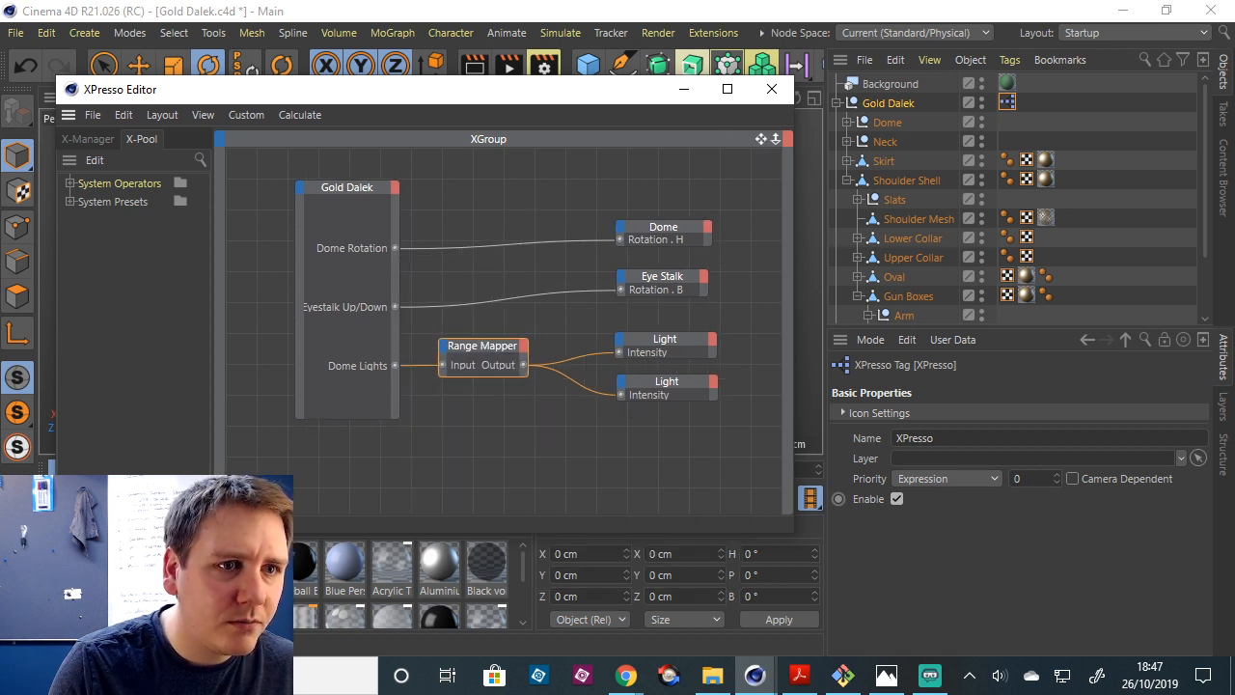
# Set the Gold Dalek's Arm Rotation vector to X 168° and Y 187.2°, and recheck its available outputs on the Gold Dalek node.
pyautogui.click(925, 97)
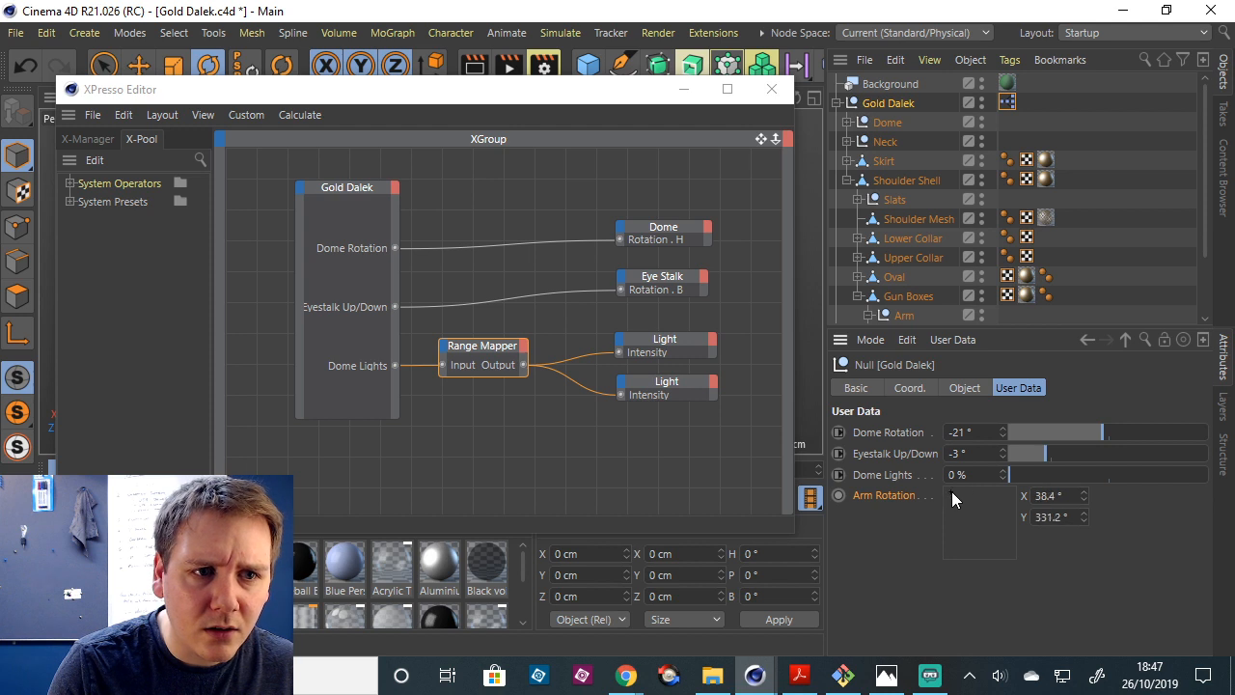
pyautogui.moveTo(976, 520); pyautogui.dragTo(977, 521)
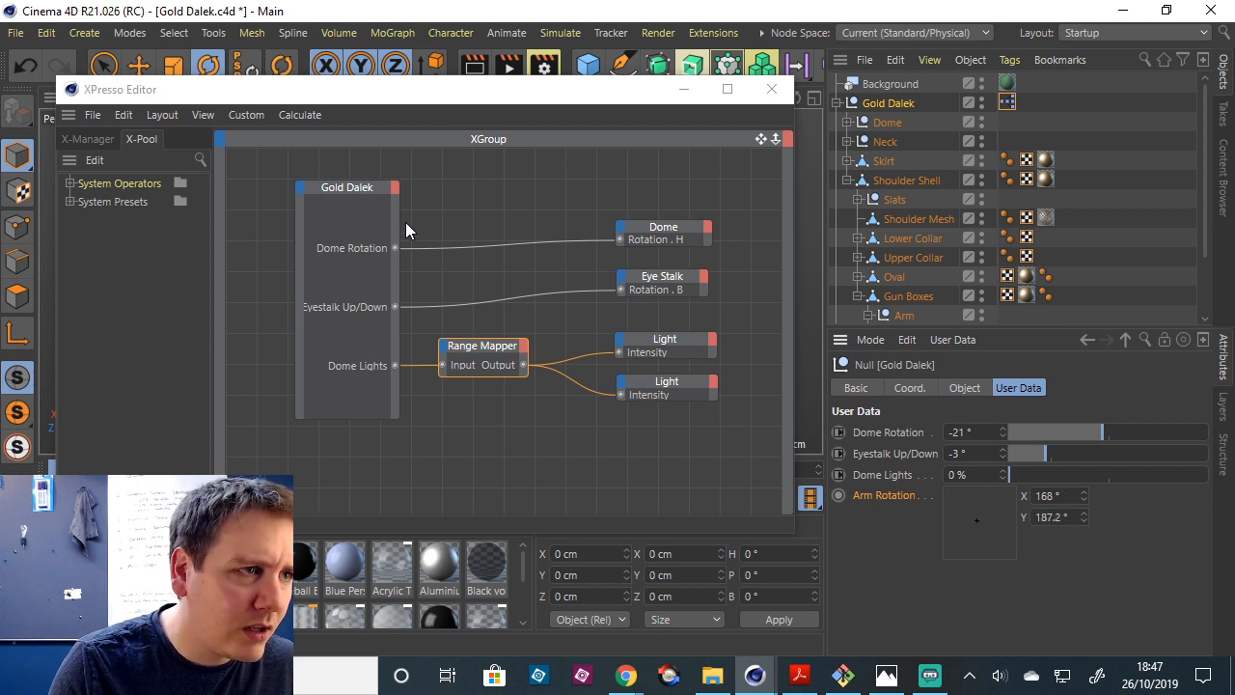
pyautogui.click(383, 290)
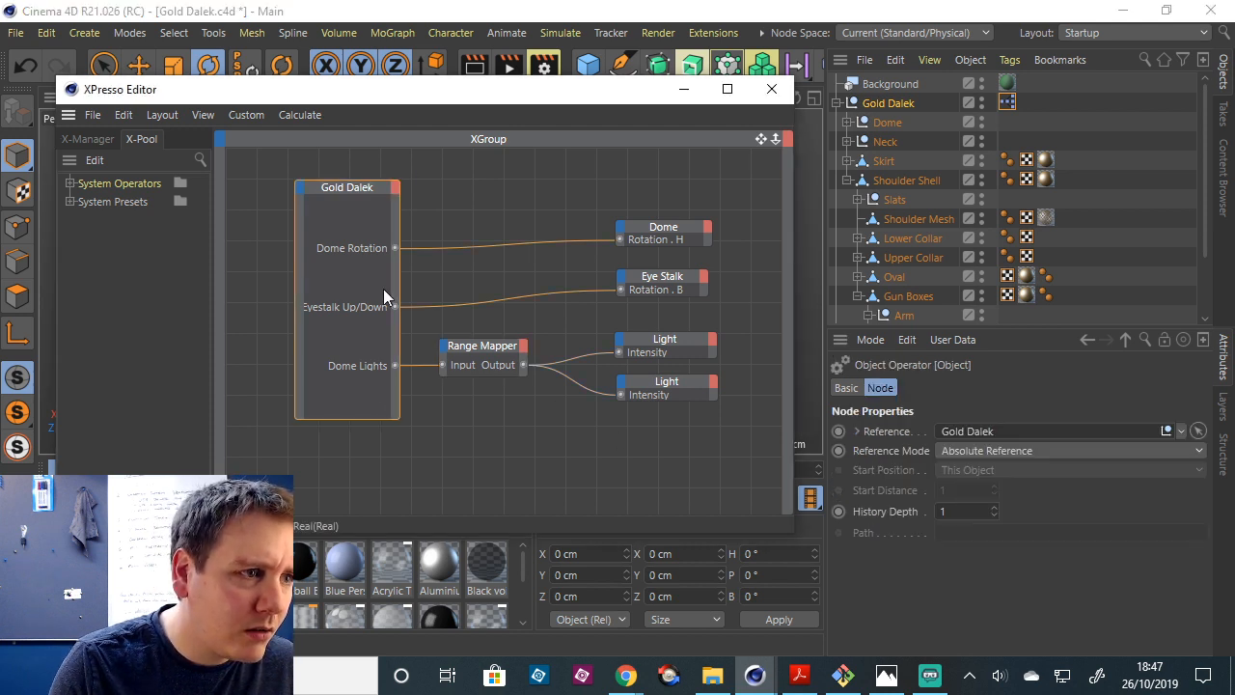
pyautogui.click(396, 189)
pyautogui.moveTo(426, 493)
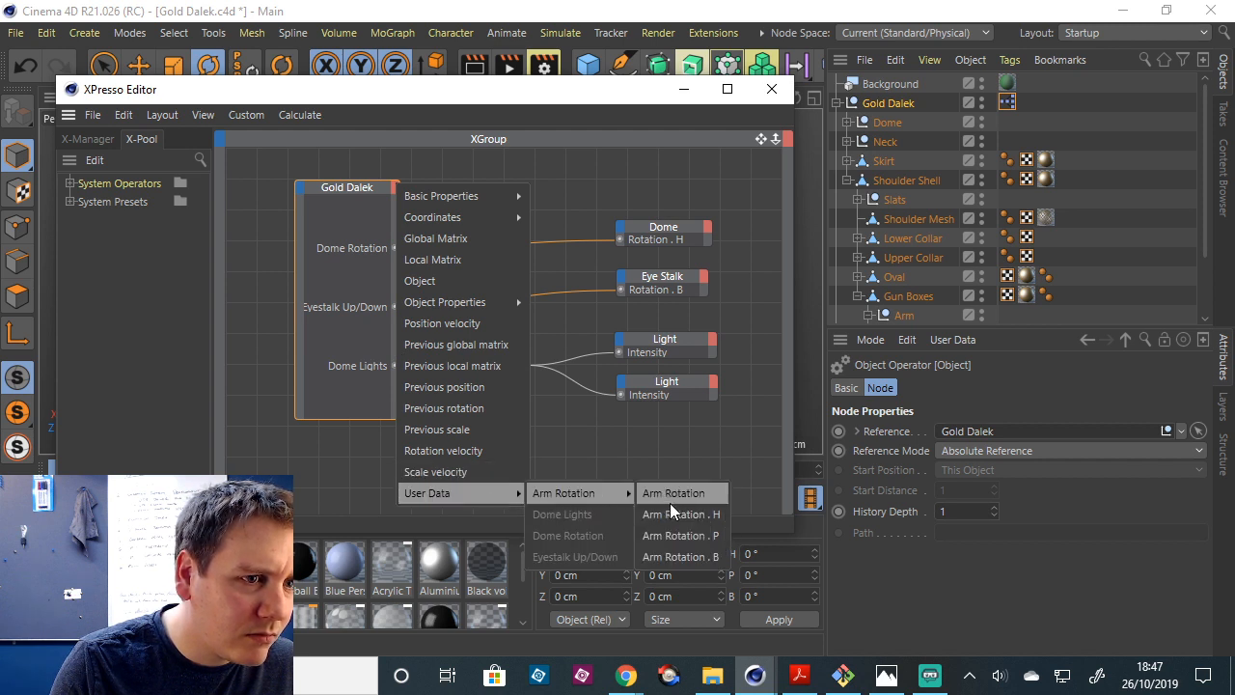
pyautogui.click(722, 452)
# Move the XPresso Editor clear of the viewport and select the Arm Ball inside the Arm null.
pyautogui.moveTo(624, 106); pyautogui.dragTo(701, 584)
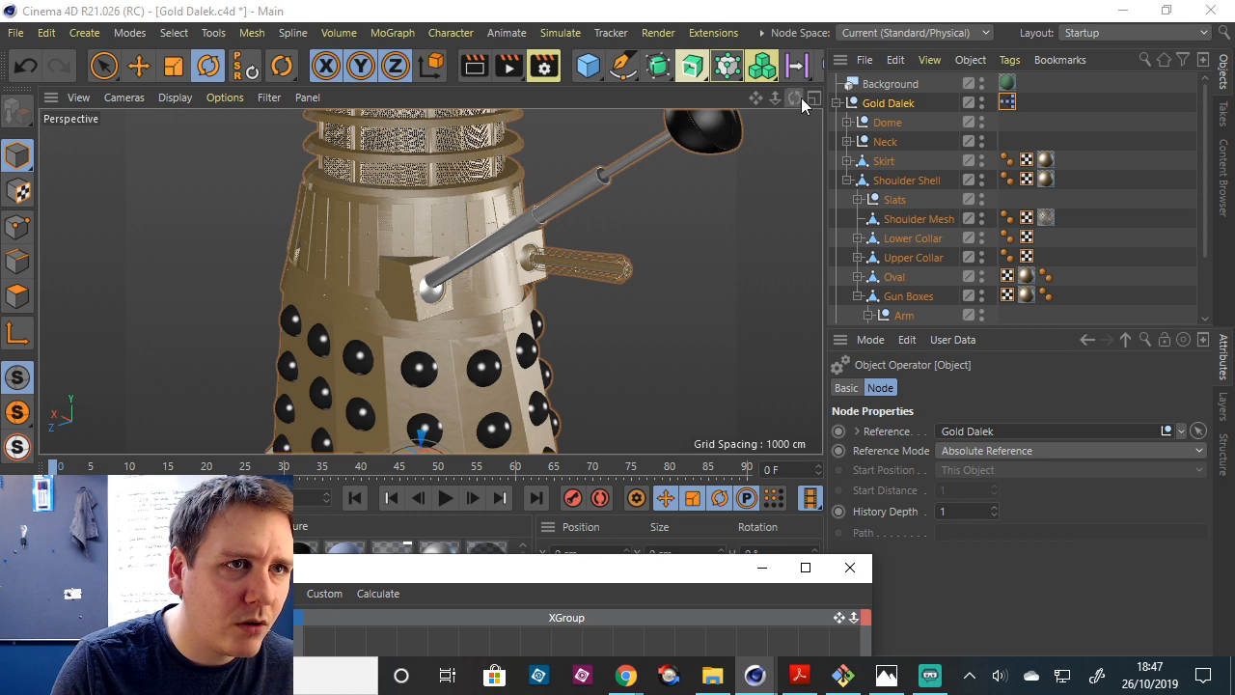
pyautogui.moveTo(802, 97); pyautogui.dragTo(809, 100)
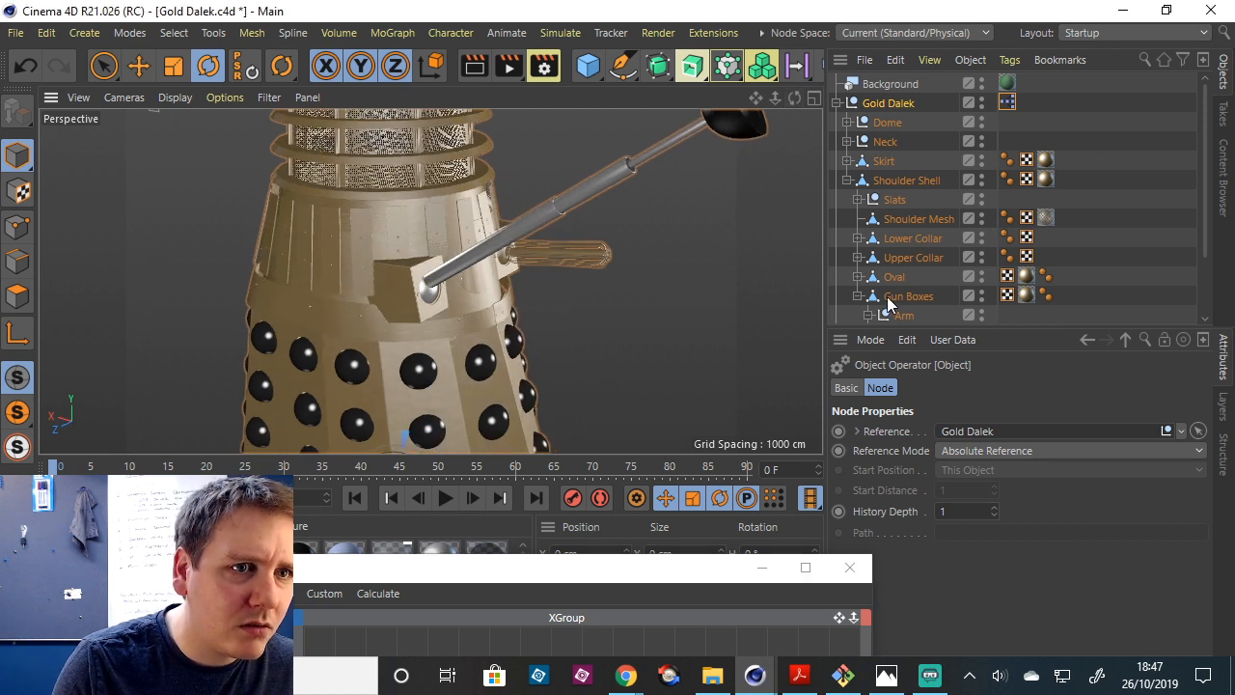
pyautogui.click(902, 315)
pyautogui.scroll(-4, 916, 306)
pyautogui.click(921, 255)
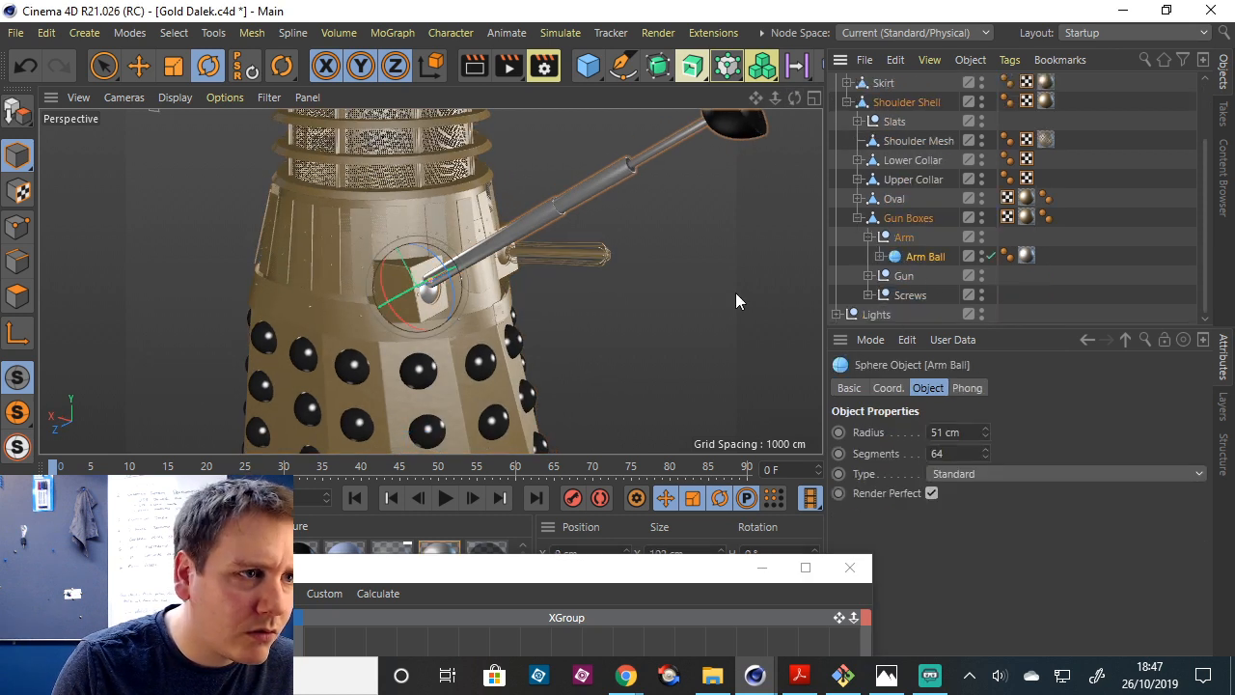
# Try a bank rotation of 24° on the Arm null and reset it to 0°.
pyautogui.moveTo(686, 583); pyautogui.dragTo(460, 627)
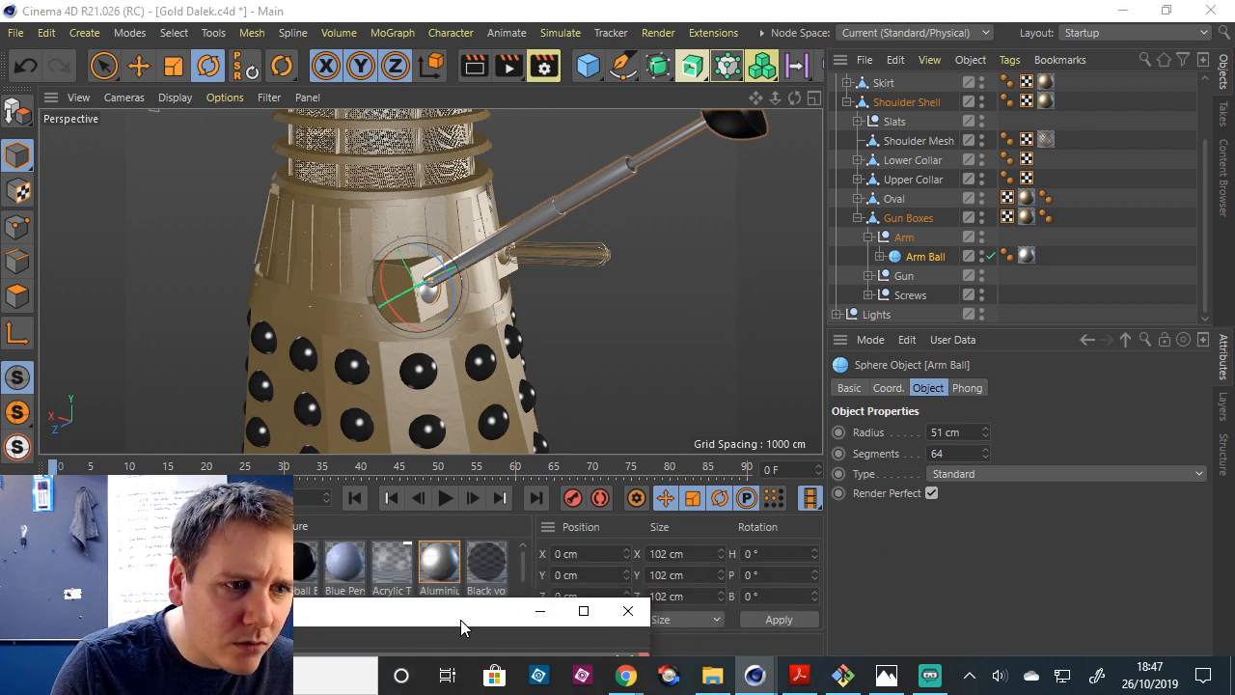
pyautogui.click(16, 157)
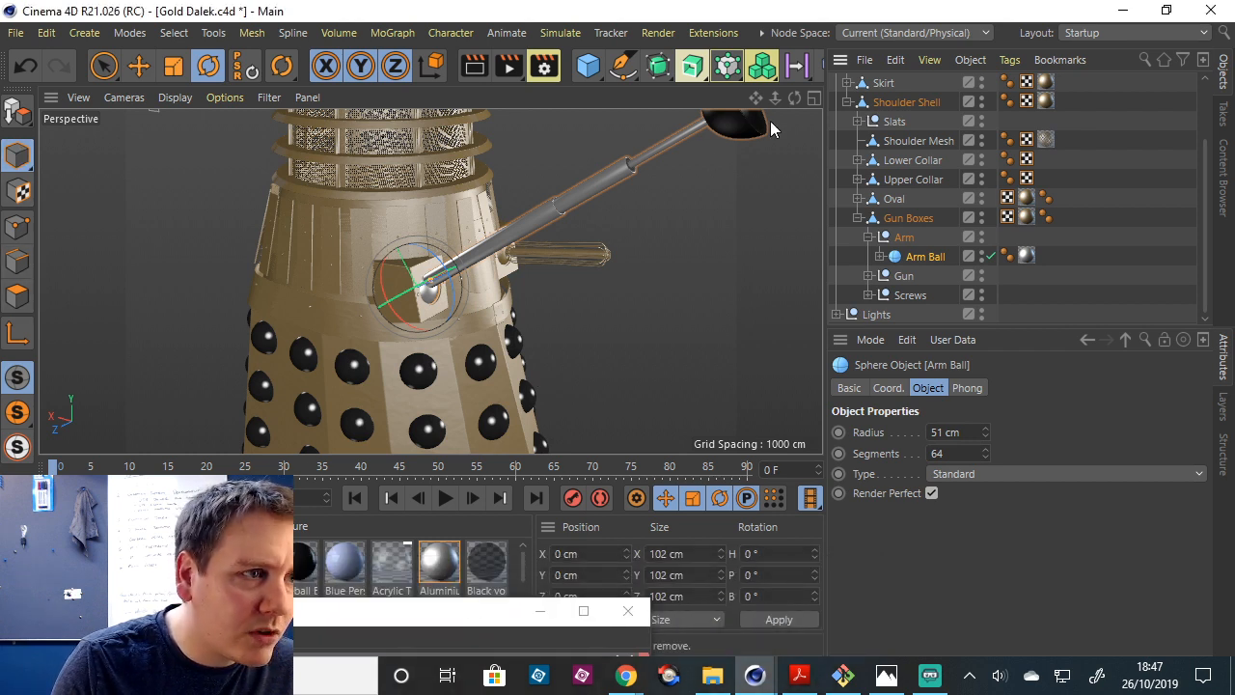
pyautogui.moveTo(793, 97); pyautogui.dragTo(941, 243)
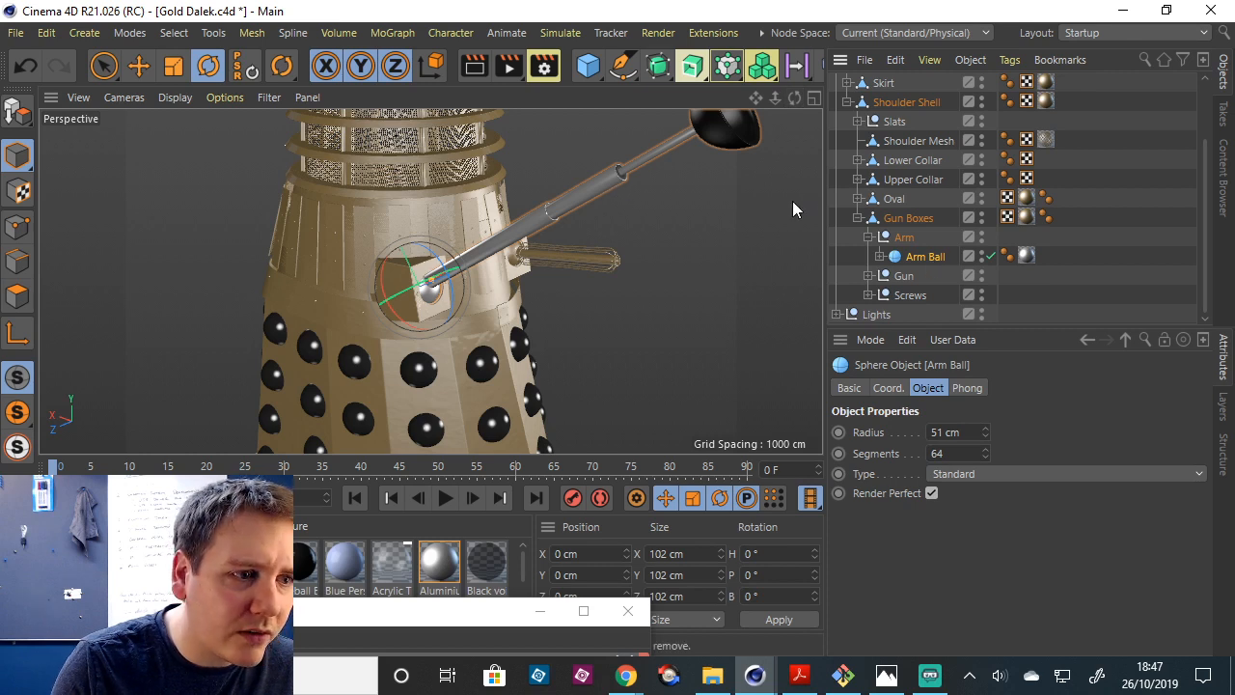
pyautogui.moveTo(775, 98); pyautogui.dragTo(829, 135)
pyautogui.click(904, 238)
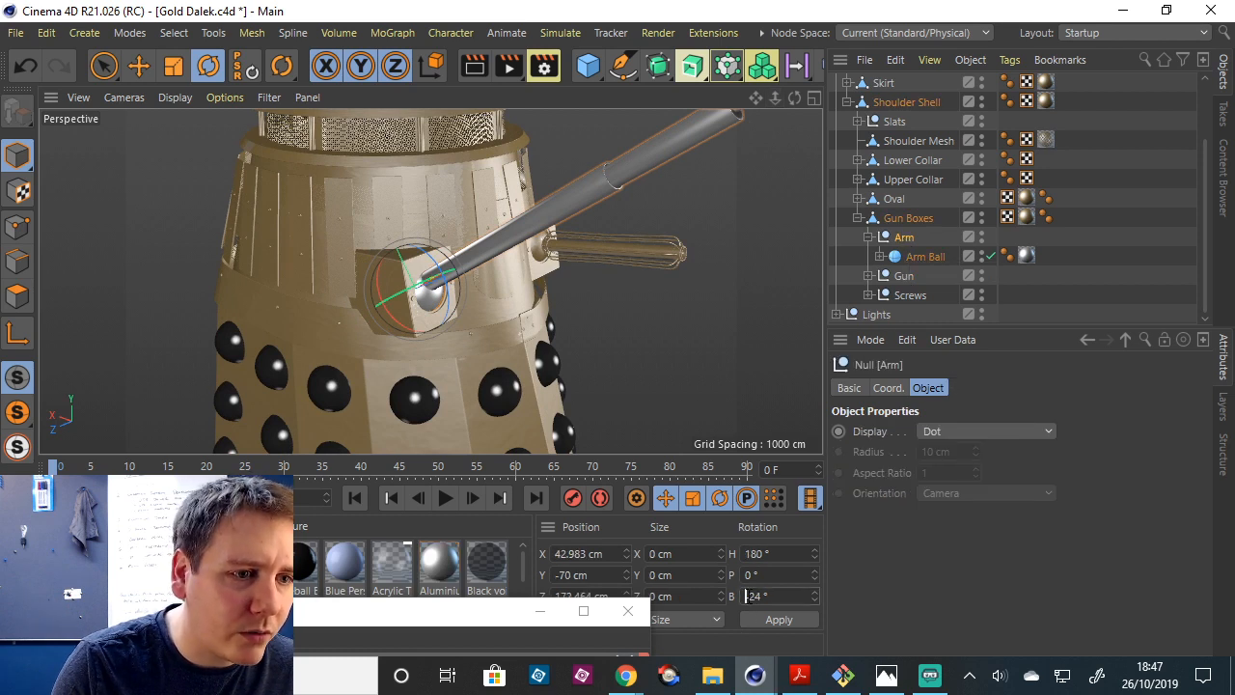
pyautogui.press('Return')
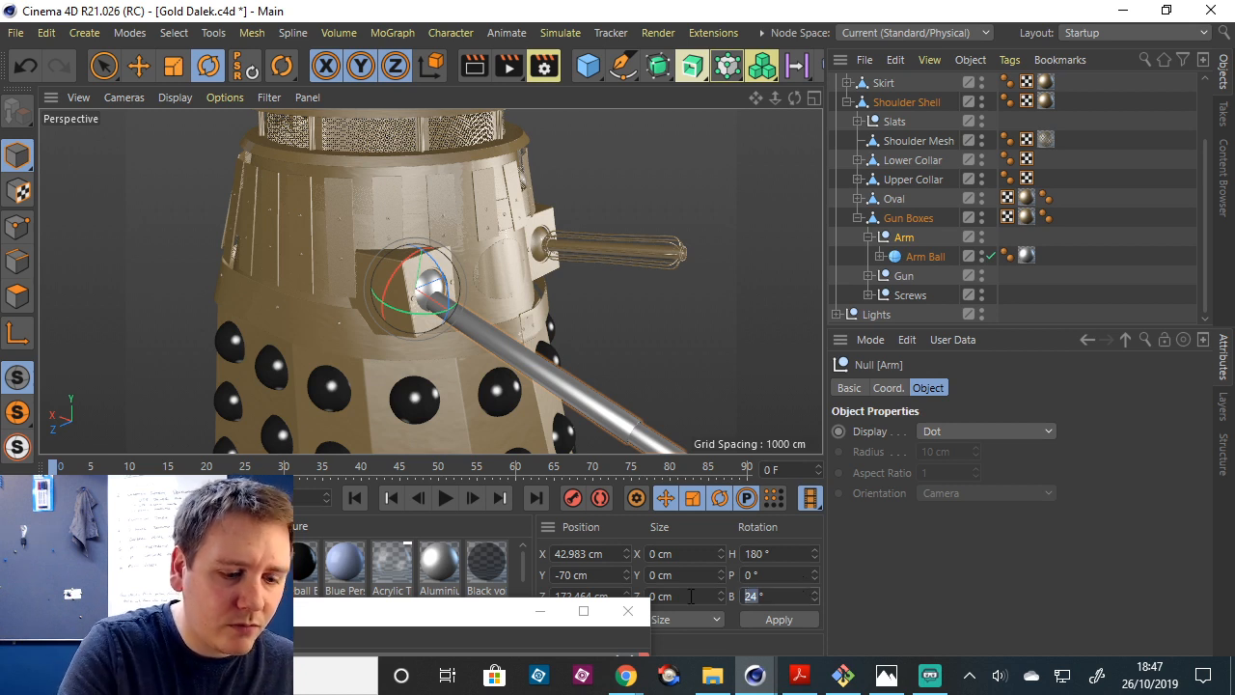
pyautogui.write('0')
pyautogui.press('Return')
# Rotate the Arm Ball to a bank of about -16.6° to test the arm's tilt, and bring the XPresso Editor back into view.
pyautogui.click(925, 255)
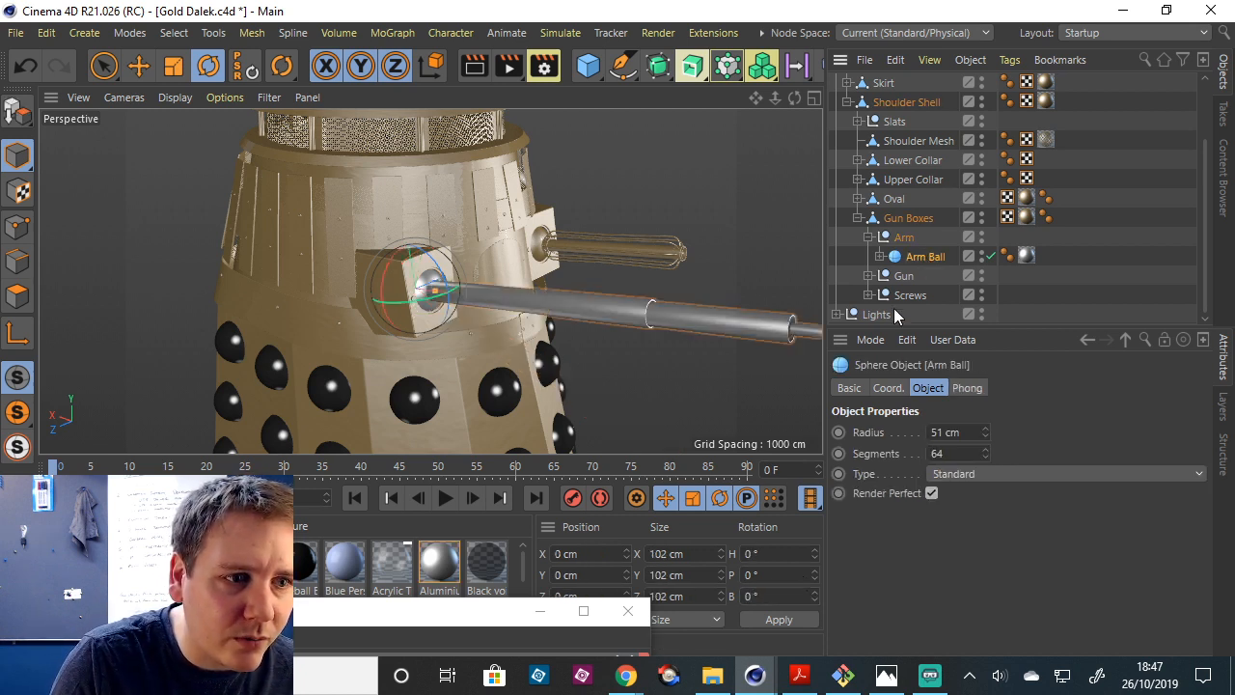
pyautogui.moveTo(444, 285); pyautogui.dragTo(422, 473)
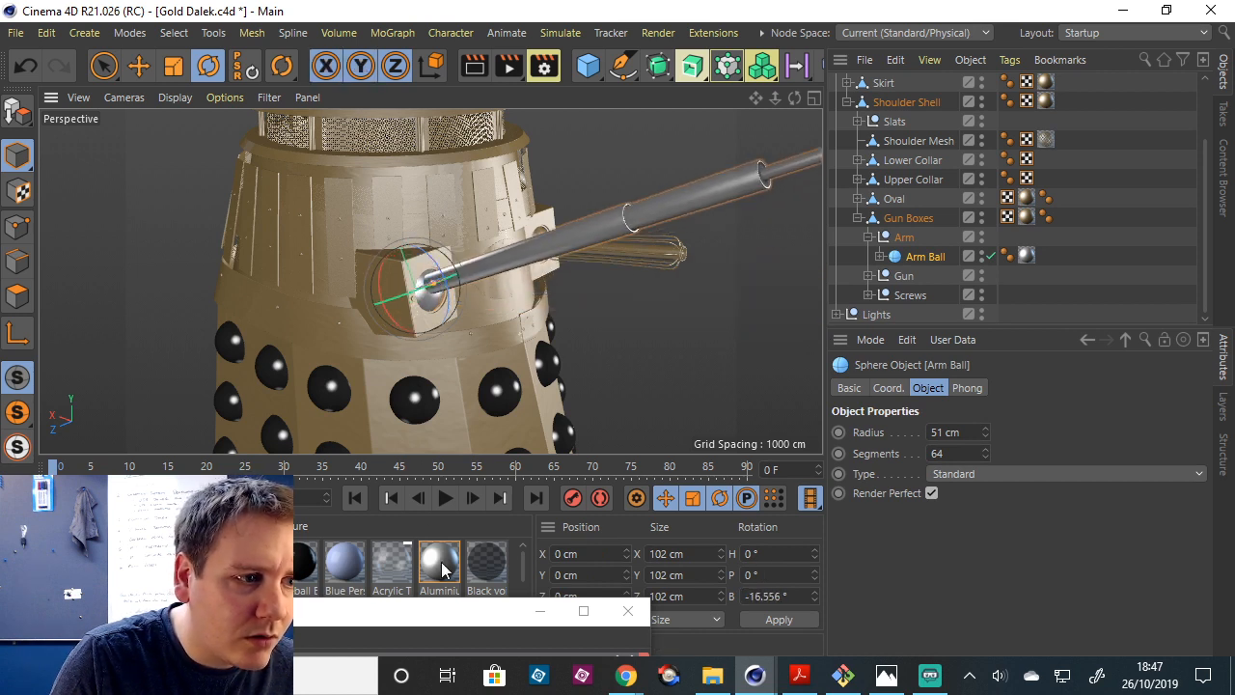
pyautogui.moveTo(429, 600); pyautogui.dragTo(635, 147)
pyautogui.moveTo(457, 469); pyautogui.dragTo(465, 521)
pyautogui.moveTo(481, 248); pyautogui.dragTo(474, 227, button='middle')
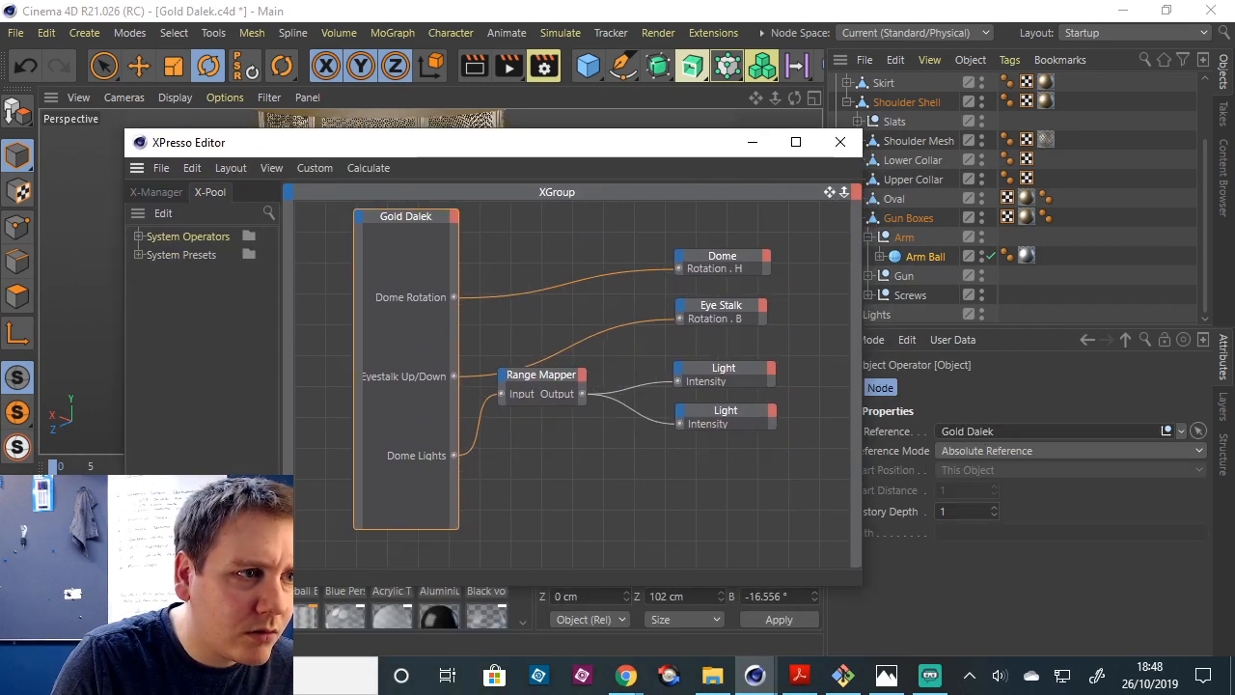
# Add an Arm Rotation . B user data output to the Gold Dalek node.
pyautogui.click(451, 215)
pyautogui.moveTo(521, 526)
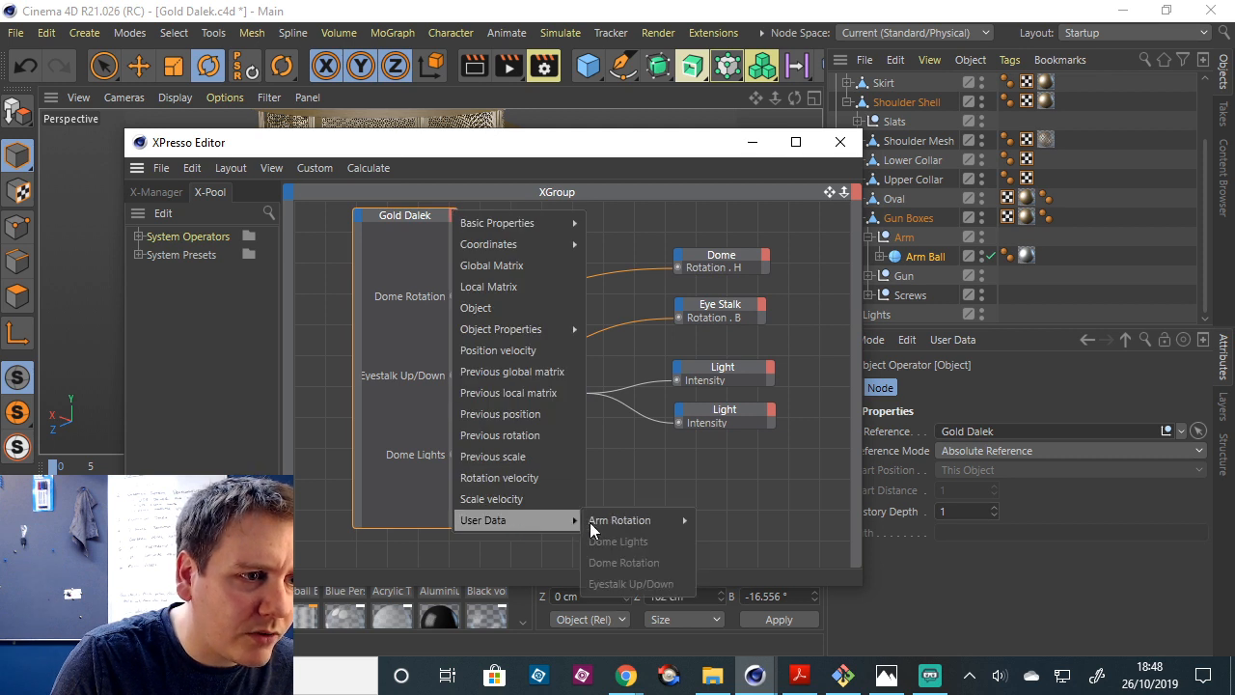
pyautogui.moveTo(627, 521)
pyautogui.click(675, 127)
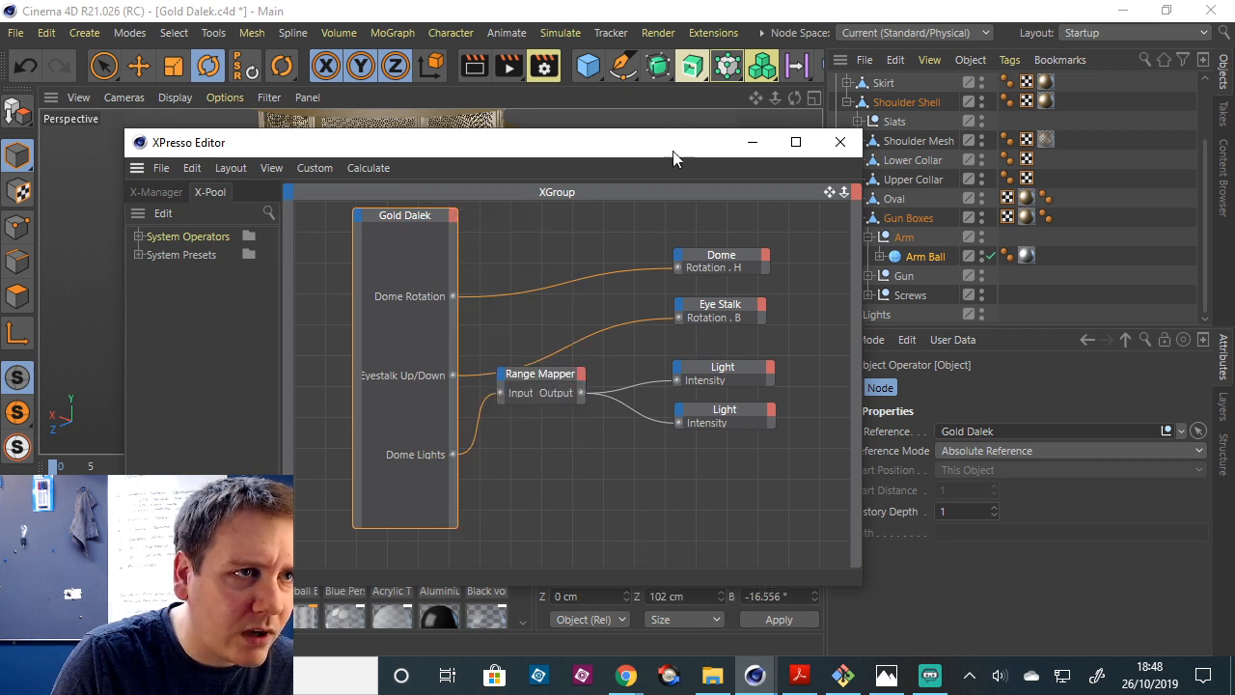
pyautogui.moveTo(658, 134); pyautogui.dragTo(564, 33)
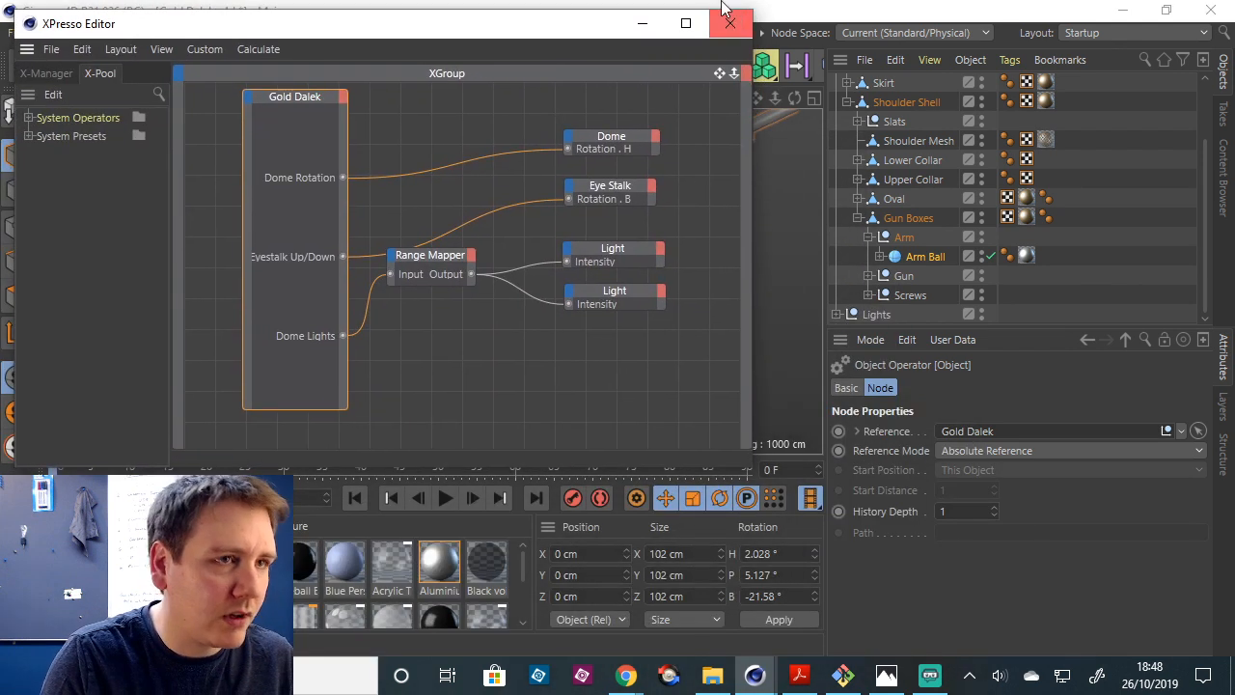
pyautogui.click(811, 254)
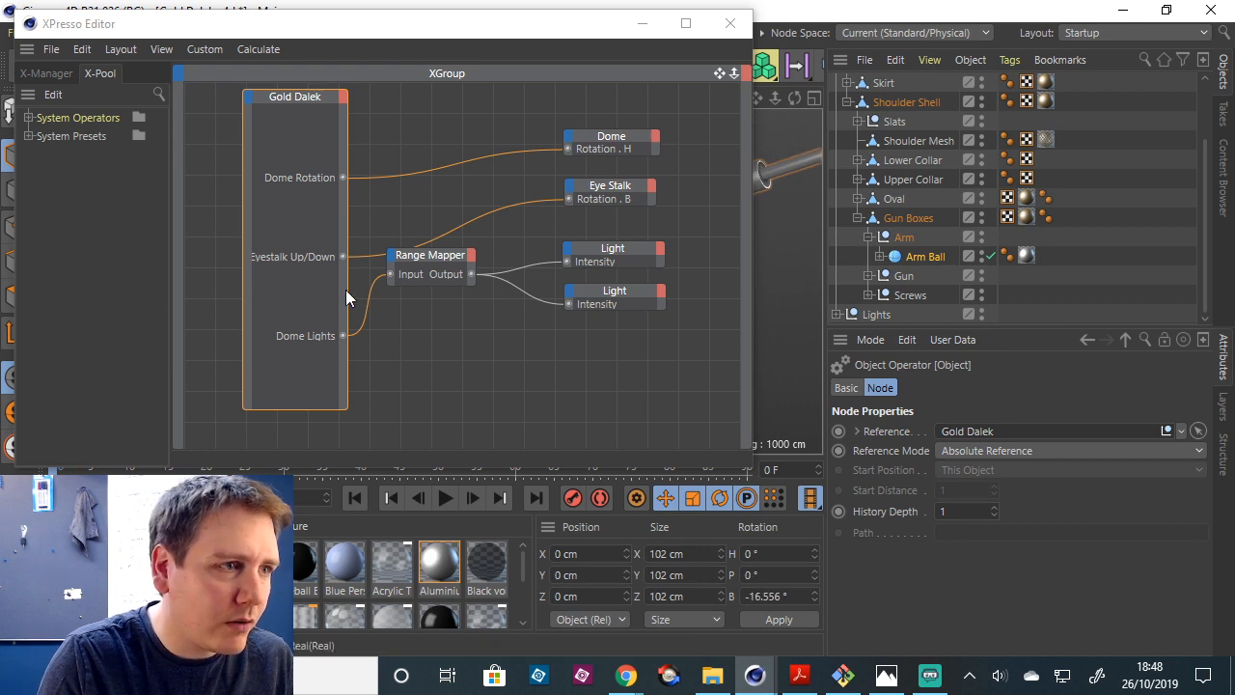
pyautogui.click(344, 96)
pyautogui.moveTo(410, 402)
pyautogui.moveTo(526, 402)
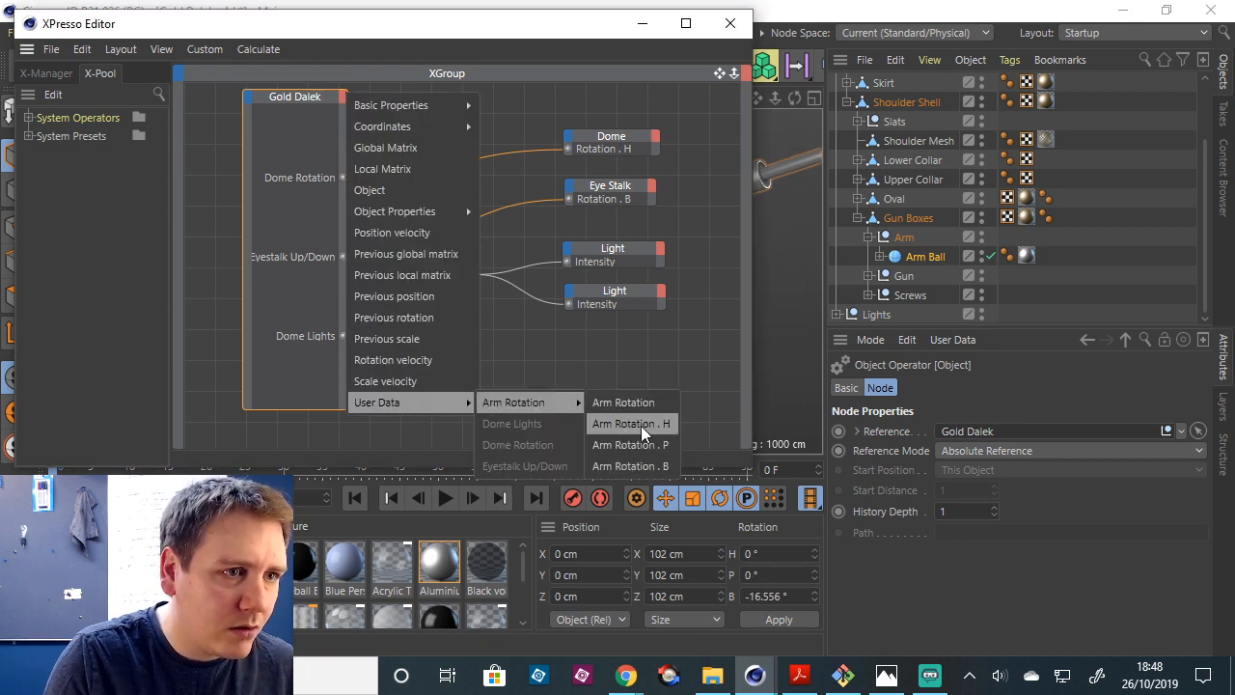
pyautogui.click(648, 465)
# Add the Arm Ball to the XPresso graph below the Light nodes and give its node a Rotation . B input.
pyautogui.rightClick(501, 350)
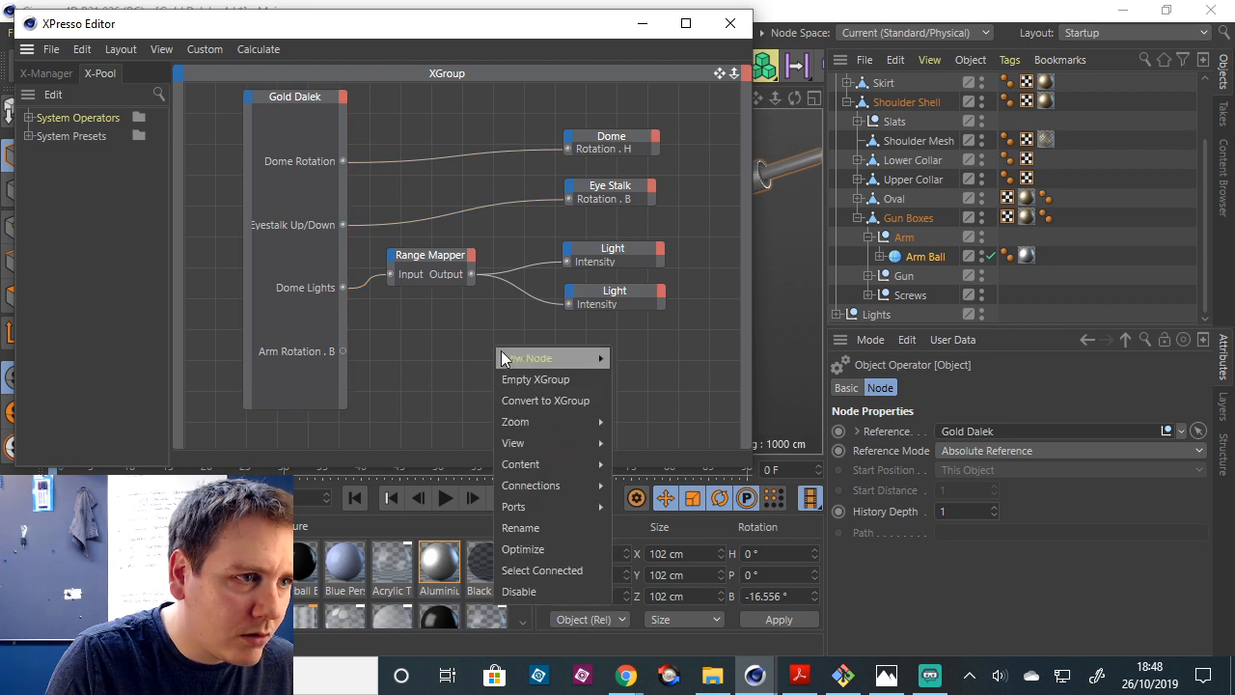
pyautogui.click(689, 357)
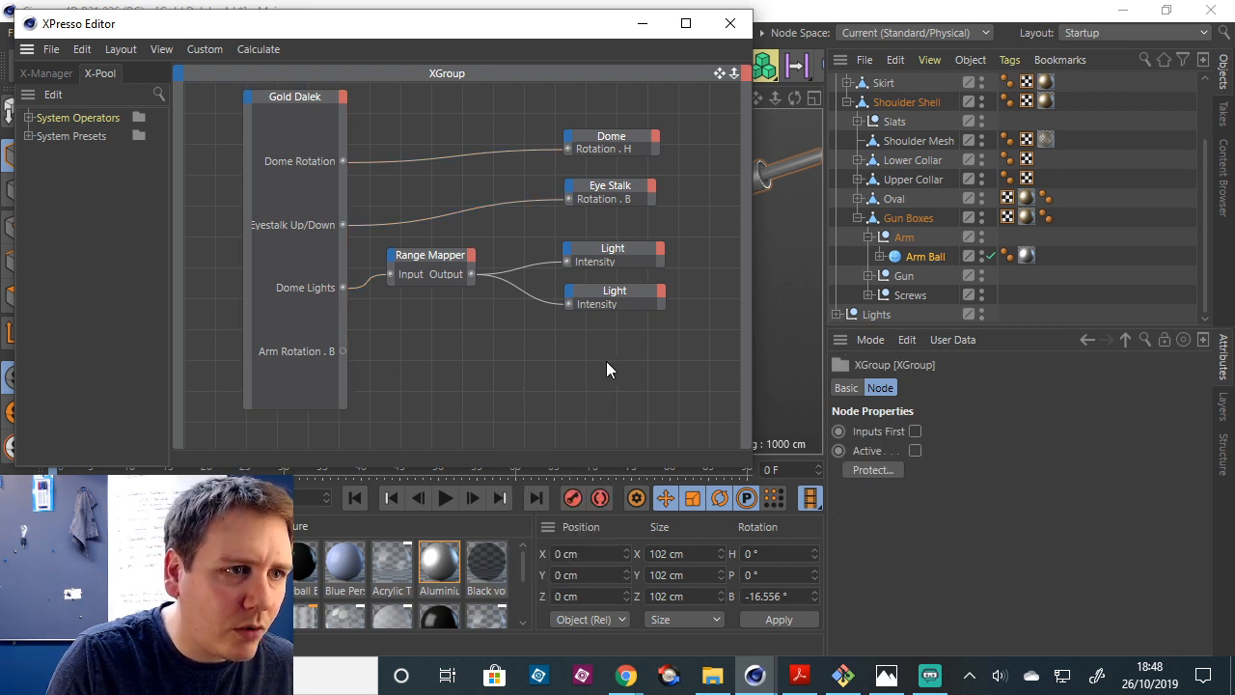
pyautogui.moveTo(898, 266); pyautogui.dragTo(858, 271)
pyautogui.moveTo(566, 387); pyautogui.dragTo(566, 381)
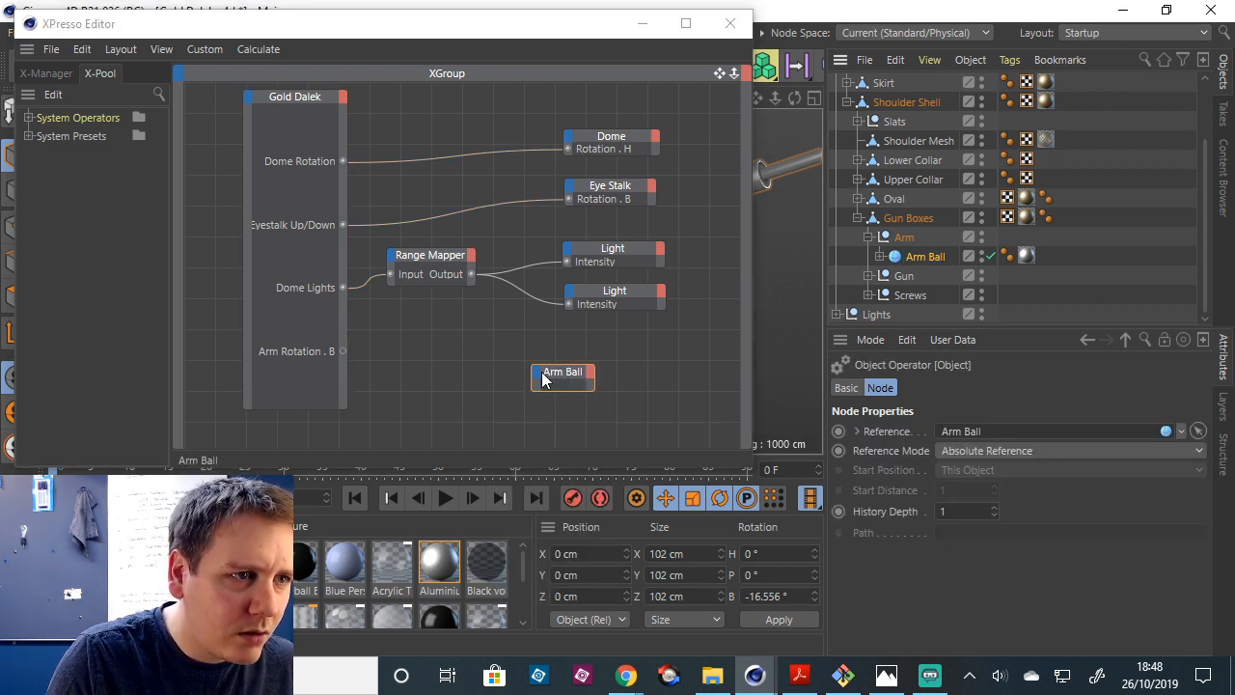
pyautogui.click(589, 371)
pyautogui.moveTo(645, 409)
pyautogui.moveTo(675, 469)
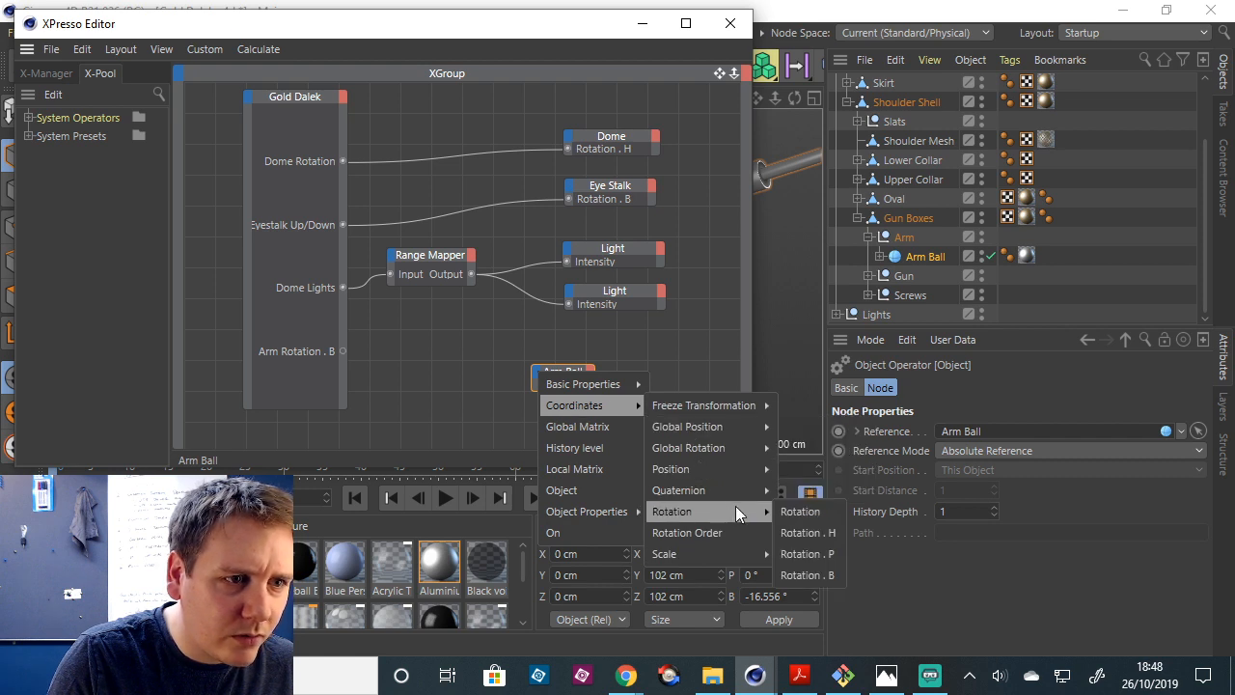
pyautogui.click(822, 576)
pyautogui.moveTo(596, 383); pyautogui.dragTo(649, 351)
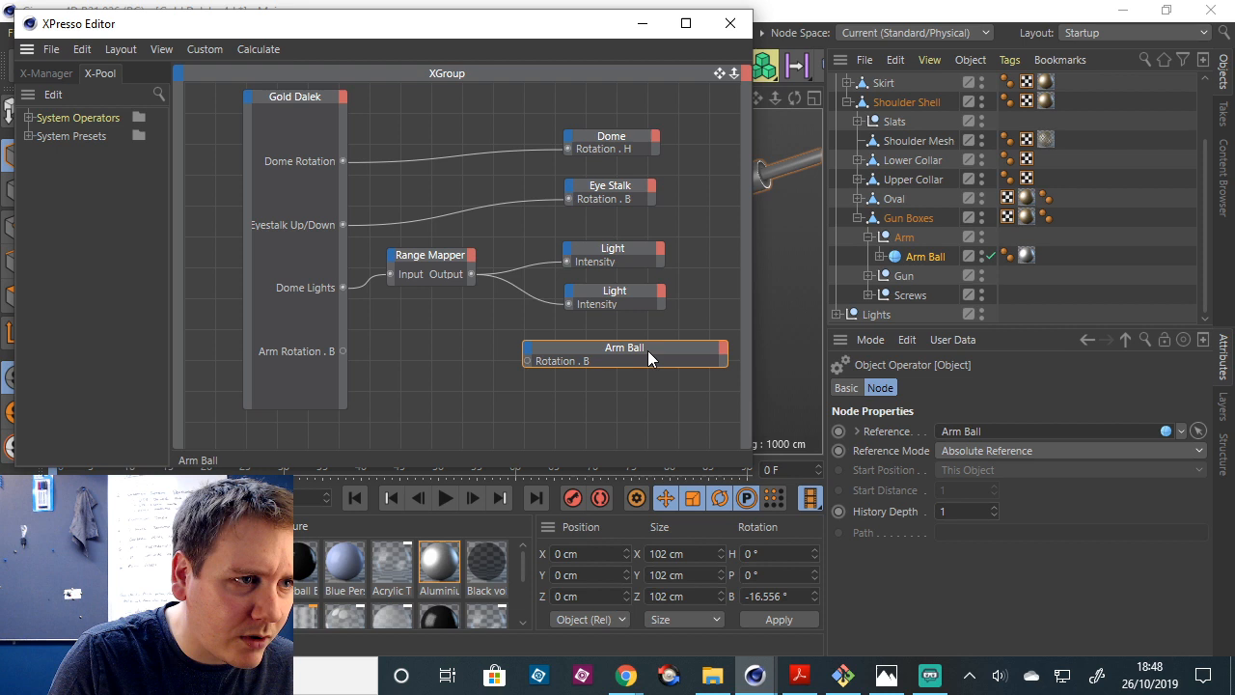
# Connect Arm Rotation . B to the Arm Ball's Rotation . B and test it with the Gold Dalek's Arm Rotation vector.
pyautogui.click(342, 349)
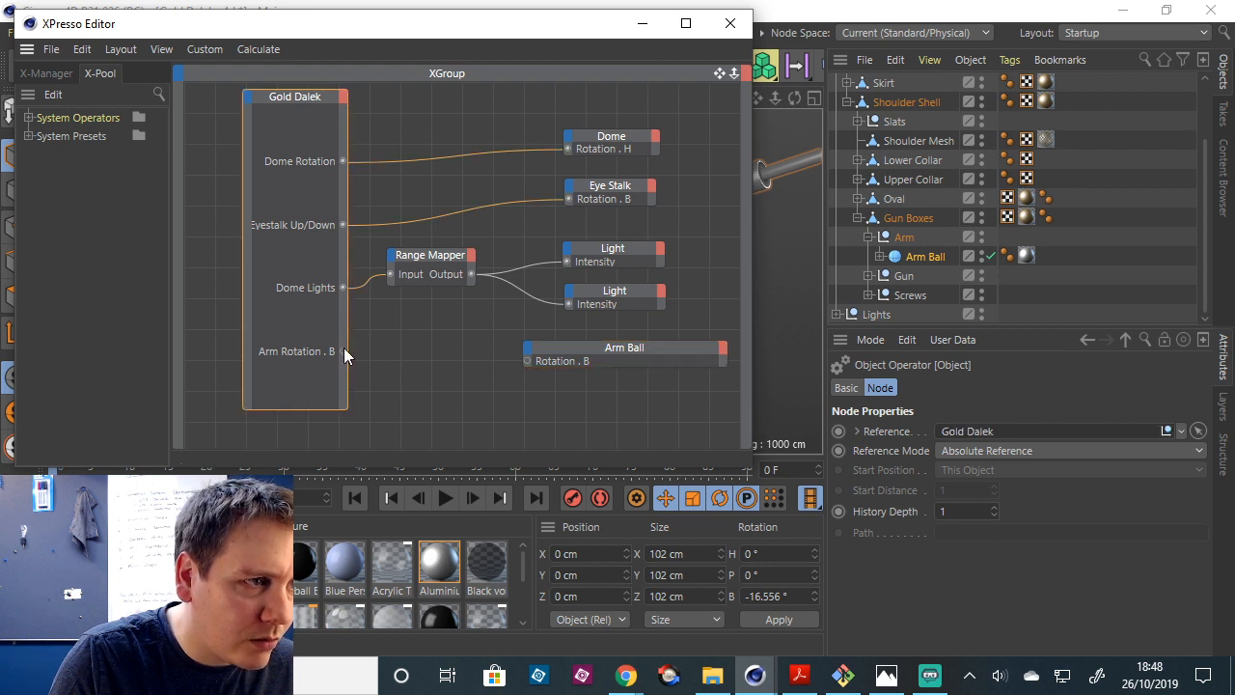
pyautogui.moveTo(346, 350); pyautogui.dragTo(527, 361)
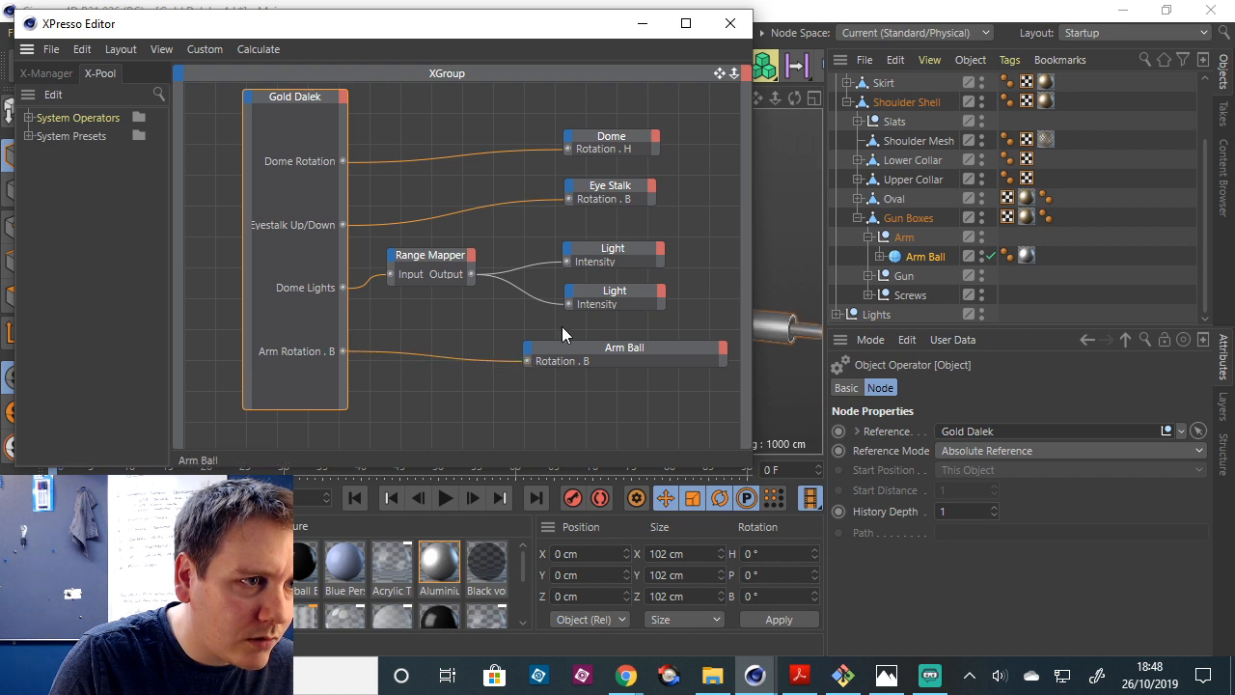
pyautogui.moveTo(583, 36); pyautogui.dragTo(560, 507)
pyautogui.scroll(3, 904, 111)
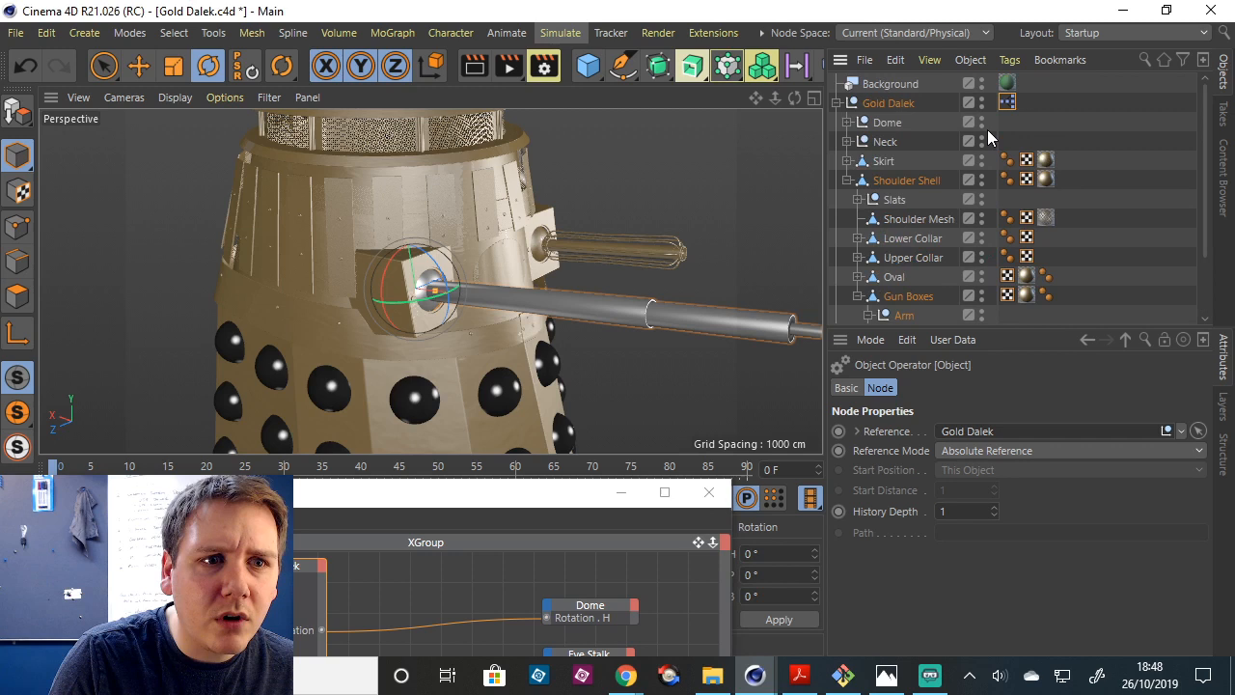
pyautogui.click(904, 108)
pyautogui.moveTo(978, 505); pyautogui.dragTo(960, 526)
# Disconnect and delete the Arm Rotation . B output from the Gold Dalek node.
pyautogui.moveTo(548, 501); pyautogui.dragTo(605, 108)
pyautogui.click(362, 405)
pyautogui.rightClick(348, 425)
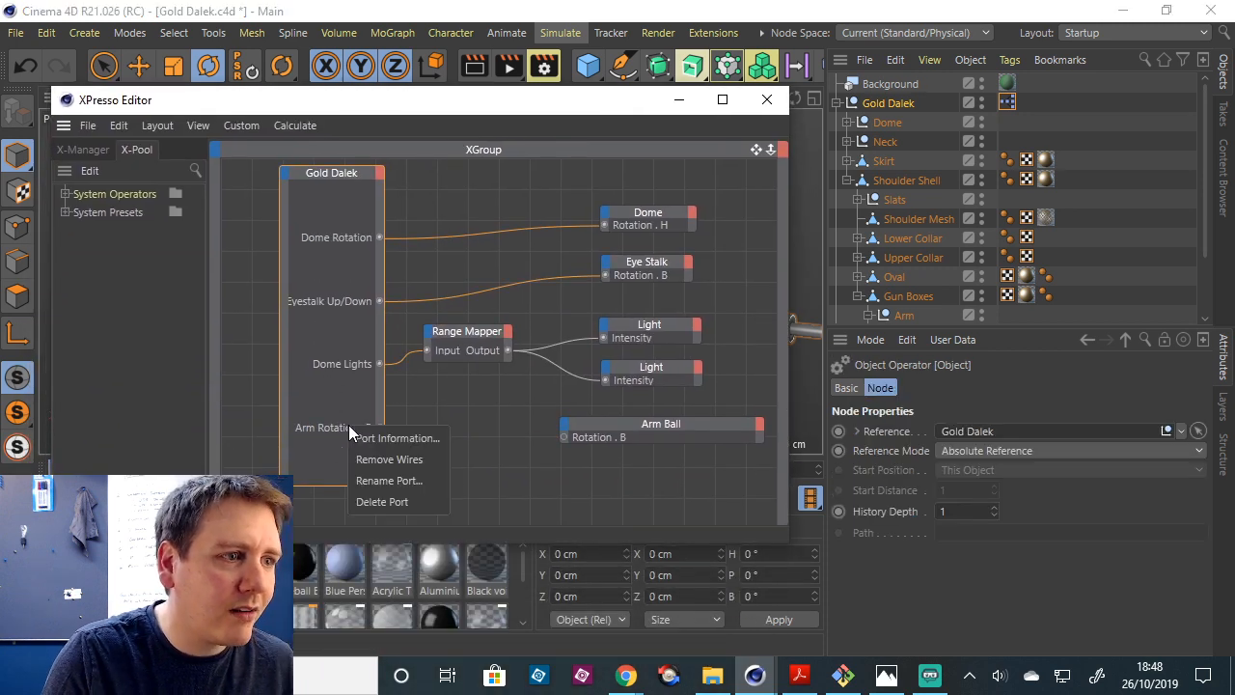
pyautogui.click(384, 501)
# Add an Arm Rotation . H output to the Gold Dalek node and connect it to the Arm Ball's Rotation . B.
pyautogui.click(379, 173)
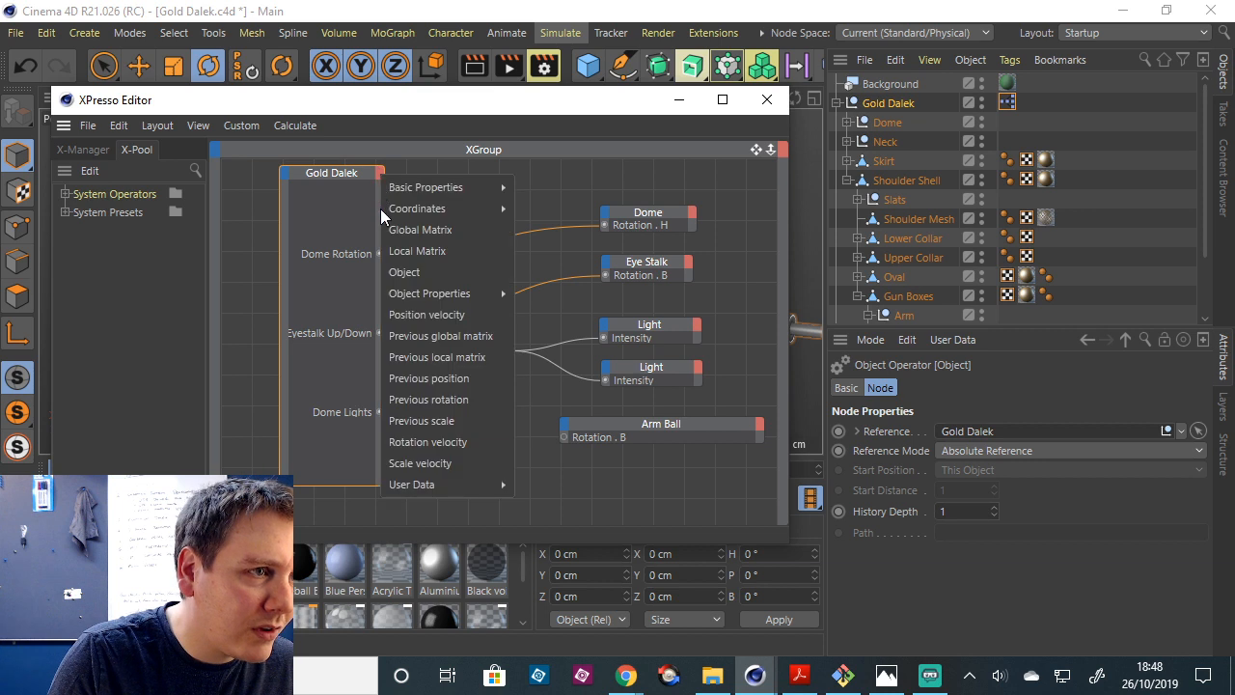
pyautogui.moveTo(472, 486)
pyautogui.moveTo(559, 486)
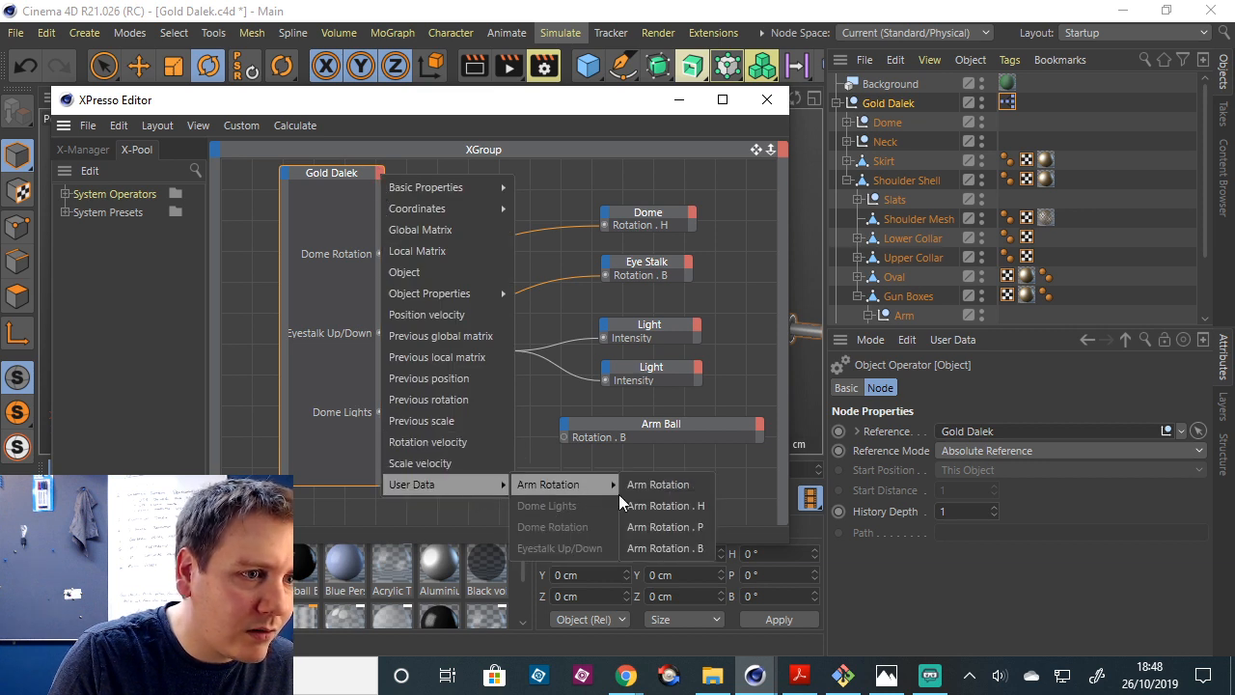
pyautogui.click(671, 510)
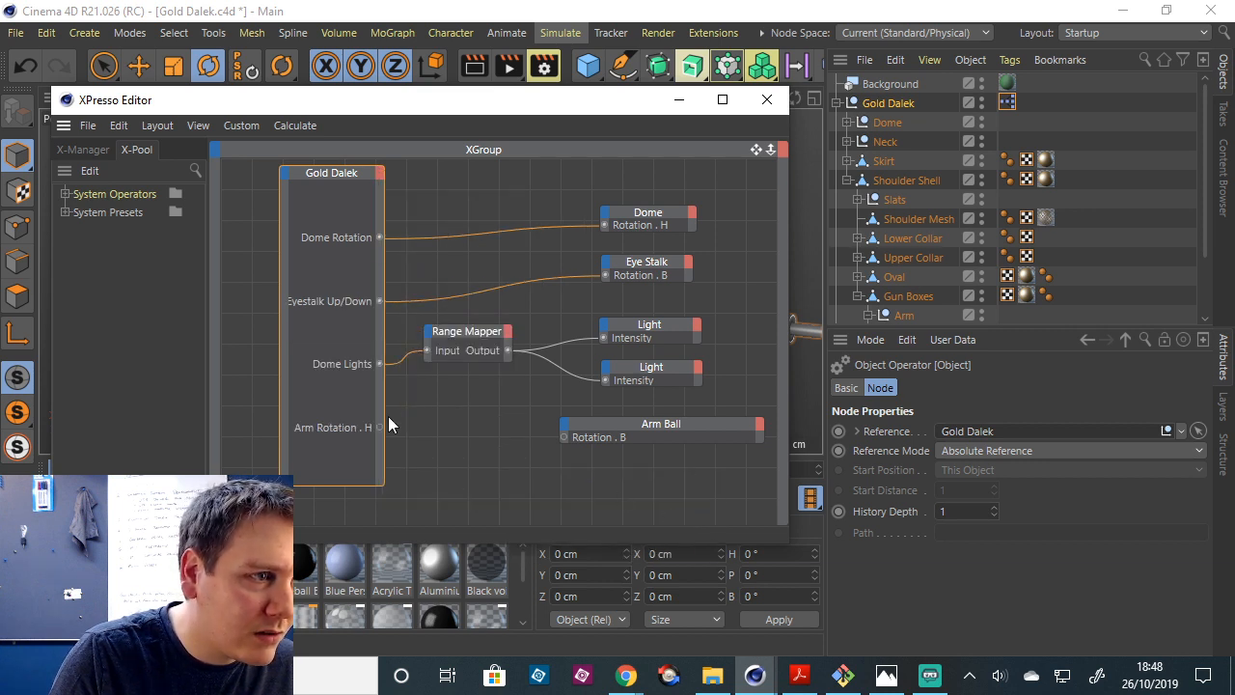
pyautogui.moveTo(380, 428); pyautogui.dragTo(564, 437)
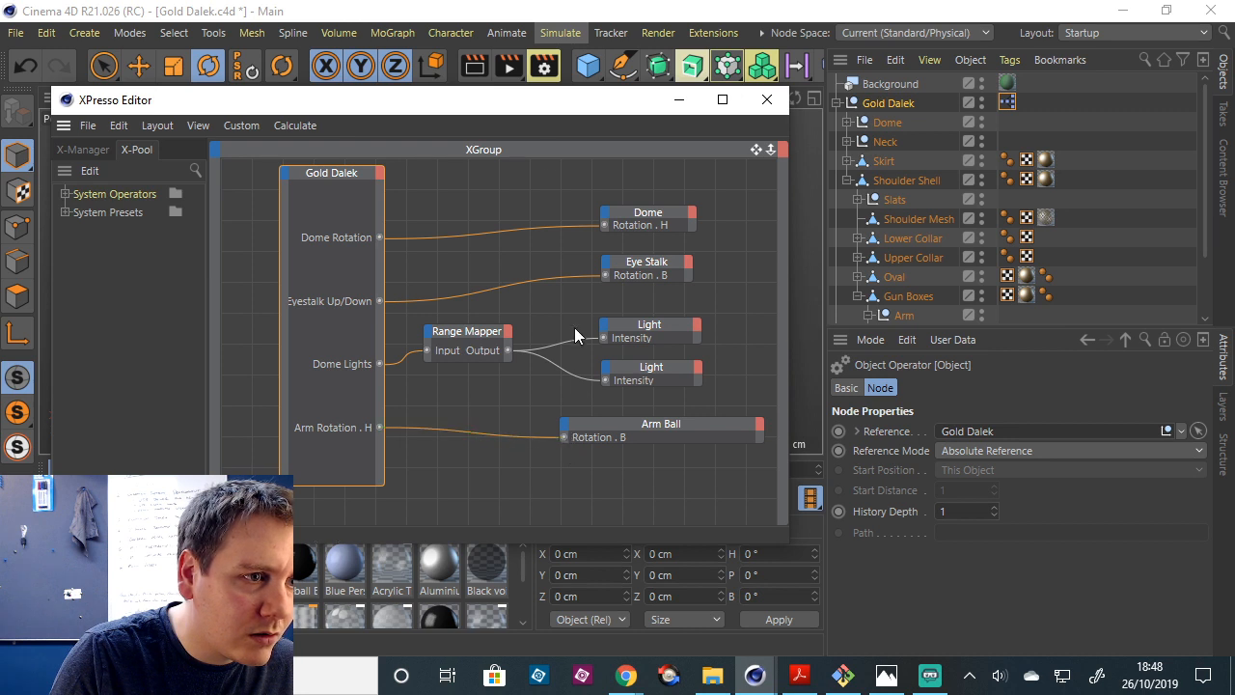
# Test the arm by moving the Gold Dalek's Arm Rotation vector, including to X 360° and Y 196.8°.
pyautogui.moveTo(544, 116); pyautogui.dragTo(517, 564)
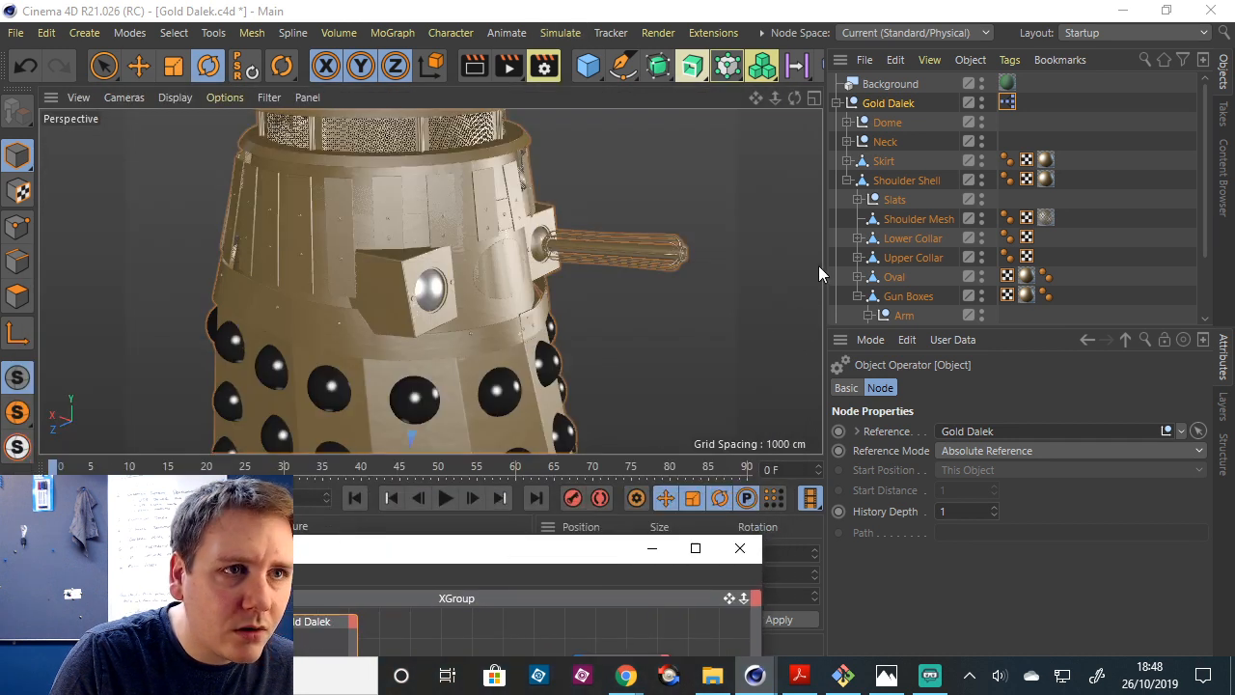
pyautogui.click(892, 106)
pyautogui.moveTo(981, 523); pyautogui.dragTo(1020, 519)
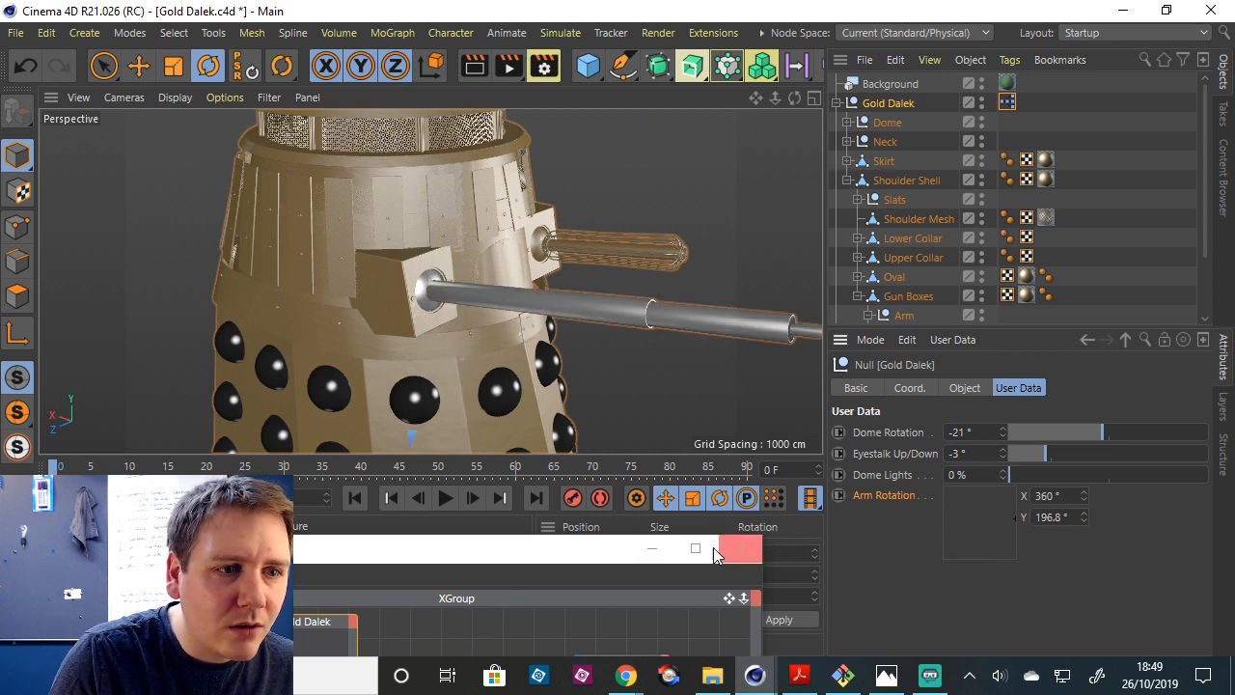
pyautogui.moveTo(612, 559); pyautogui.dragTo(599, 482)
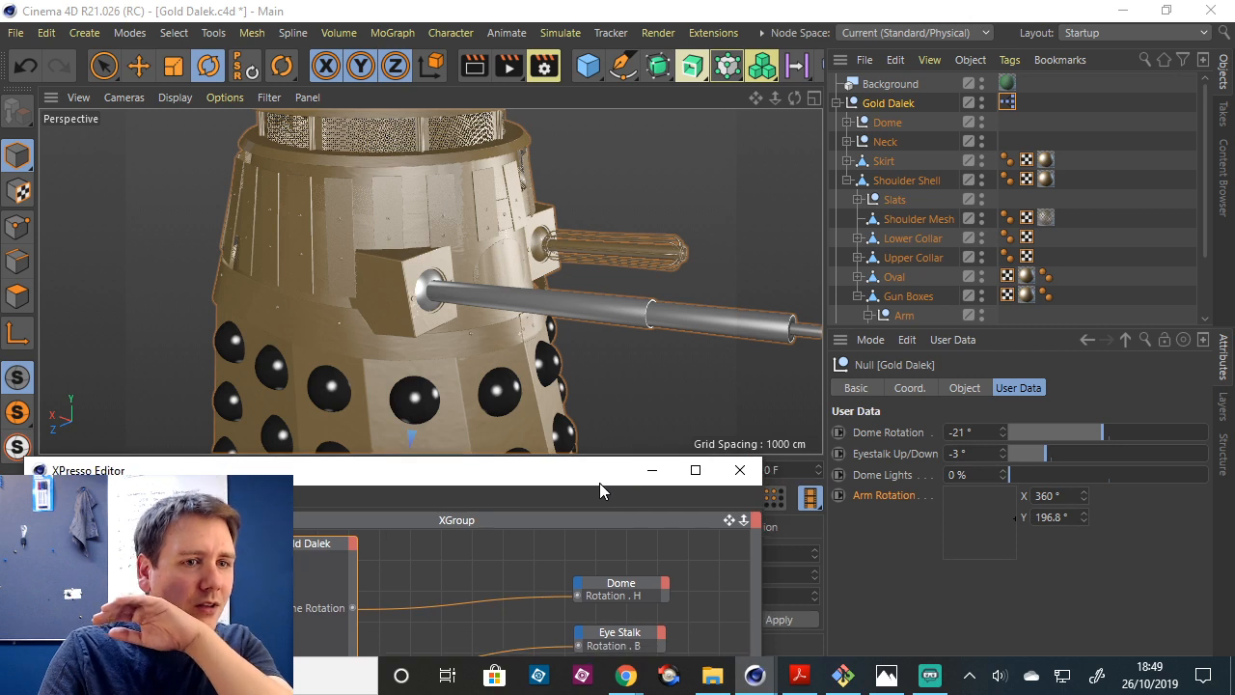
pyautogui.moveTo(998, 522)
pyautogui.mouseDown()
pyautogui.moveTo(977, 518)
pyautogui.moveTo(1019, 514)
pyautogui.mouseUp()
# Remove the wire between Arm Rotation . H and the Arm Ball's Rotation . B.
pyautogui.moveTo(591, 473); pyautogui.dragTo(562, 154)
pyautogui.click(339, 484)
pyautogui.doubleClick(365, 492)
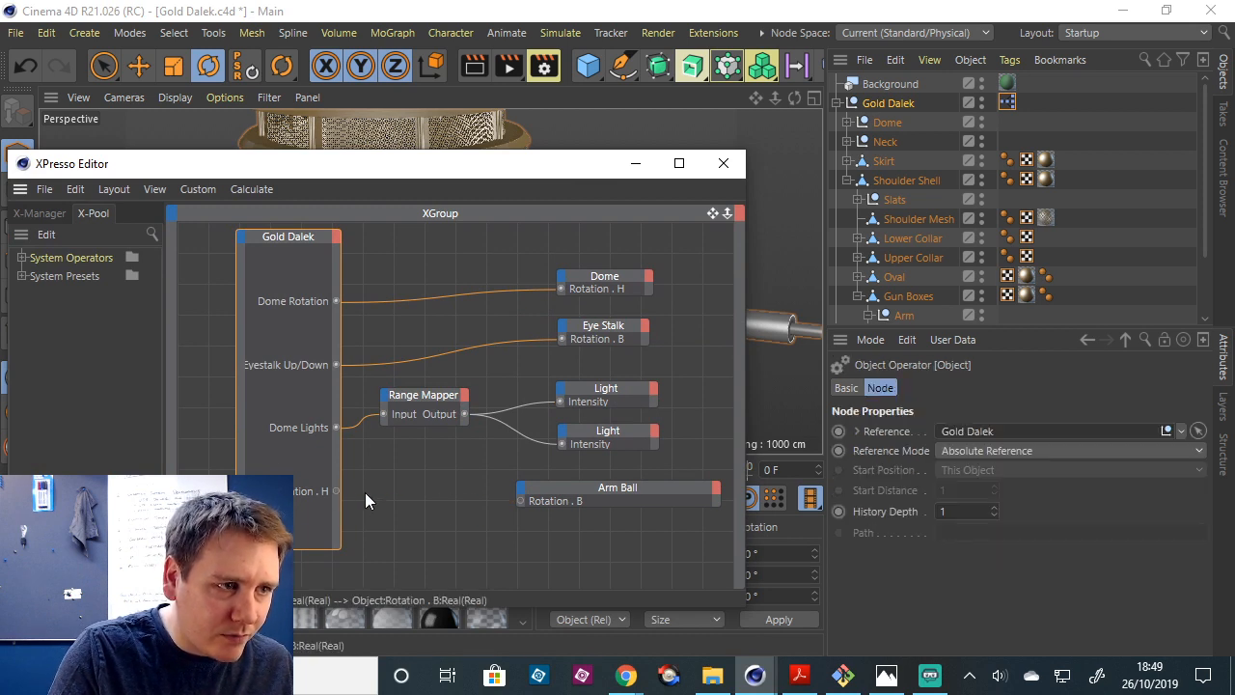
# Add an Arm Rotation . P output to the Gold Dalek node and connect it to the Arm Ball's Rotation . B.
pyautogui.click(336, 237)
pyautogui.moveTo(454, 548)
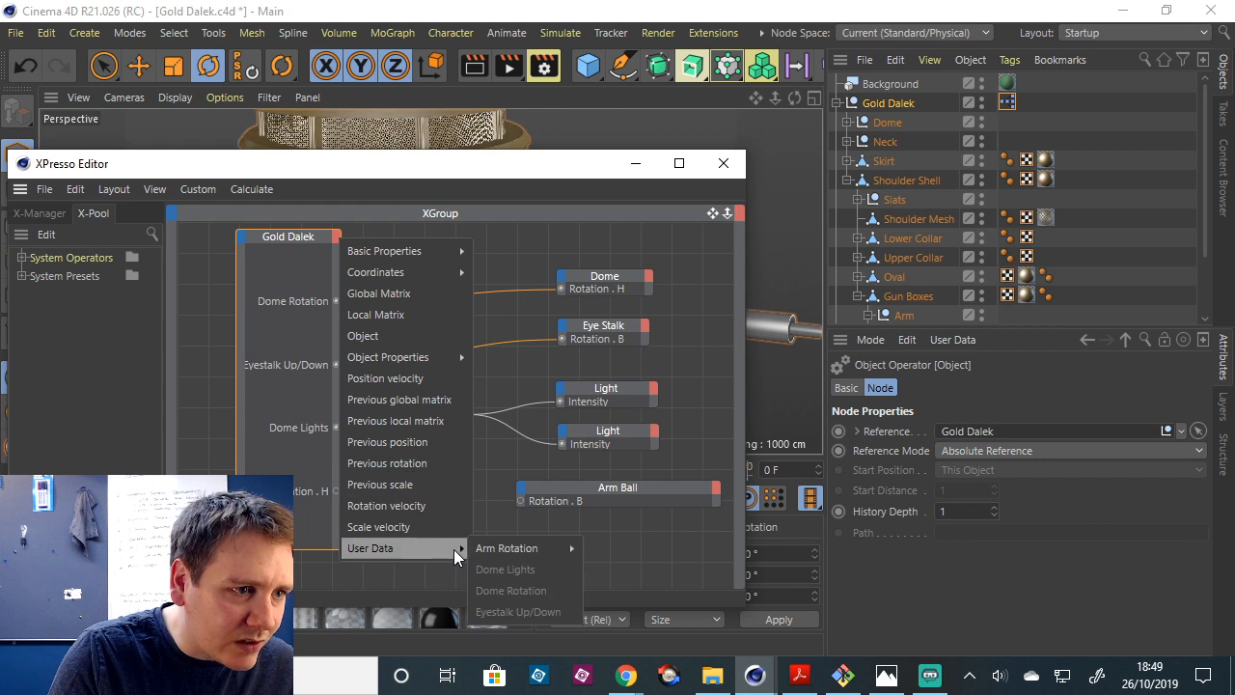
pyautogui.moveTo(561, 554)
pyautogui.click(624, 590)
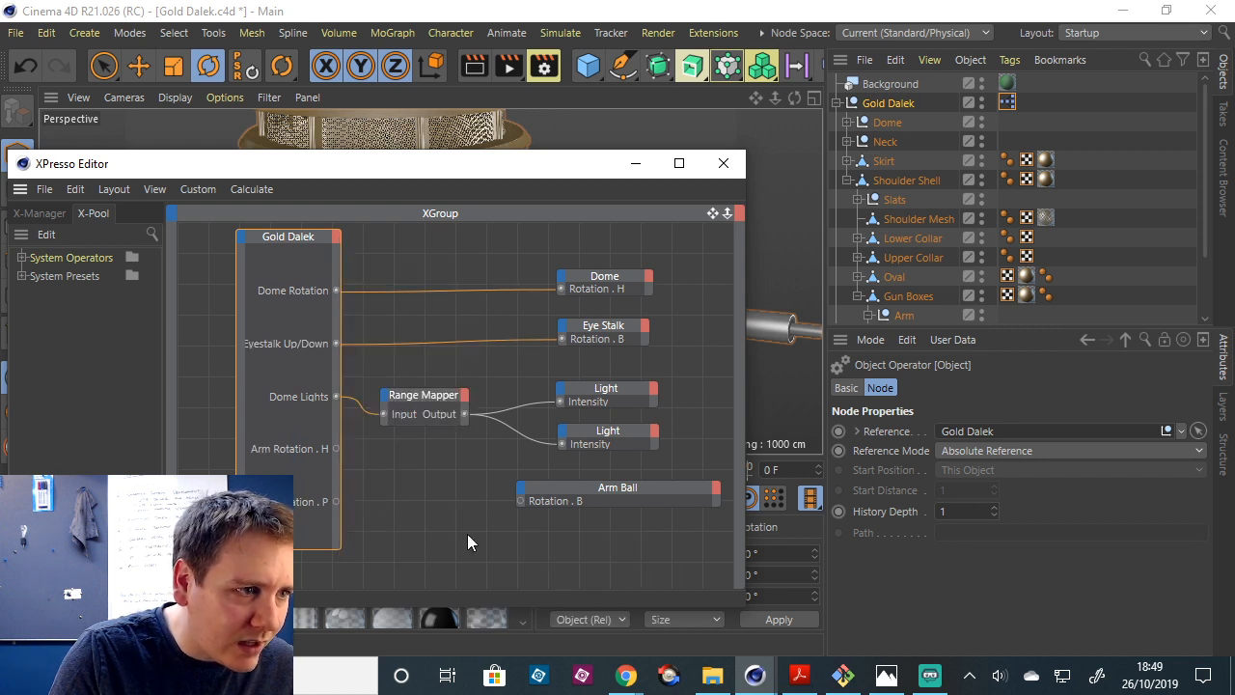
pyautogui.moveTo(337, 501); pyautogui.dragTo(512, 499)
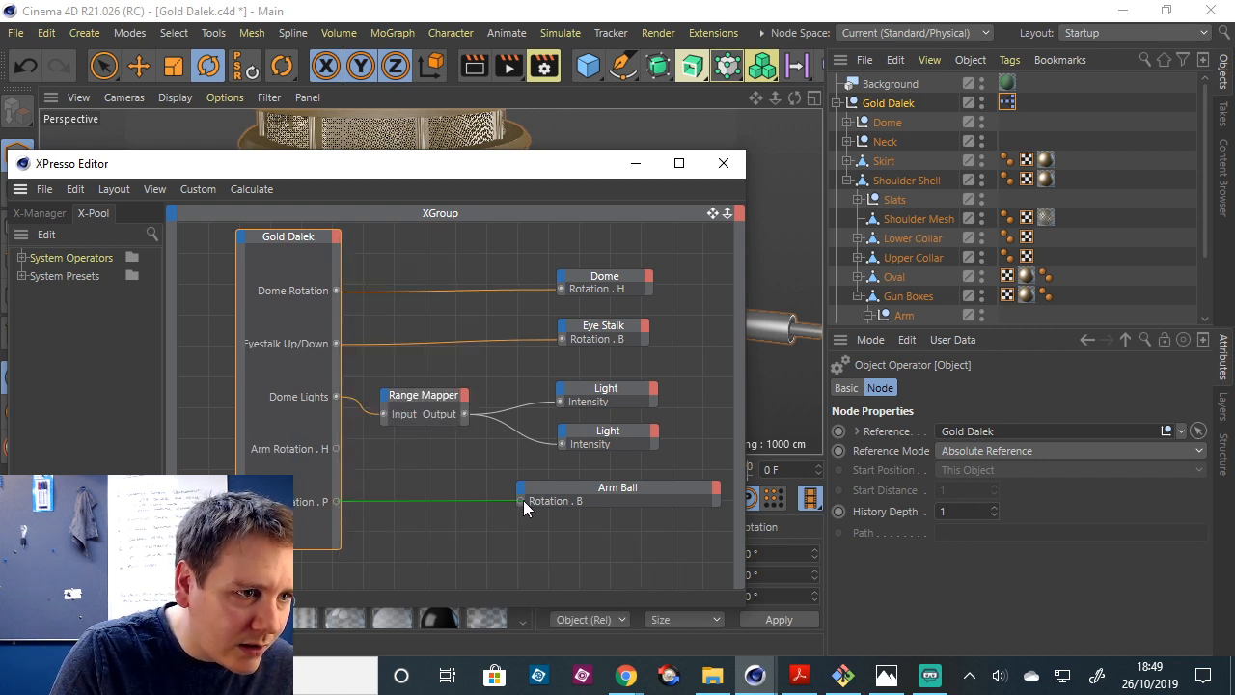
# Test the arm with the Gold Dalek's Arm Rotation vector at X 158.4° and Y 0°, and return to the XPresso Editor.
pyautogui.moveTo(523, 172); pyautogui.dragTo(469, 606)
pyautogui.click(888, 103)
pyautogui.moveTo(984, 506); pyautogui.dragTo(975, 579)
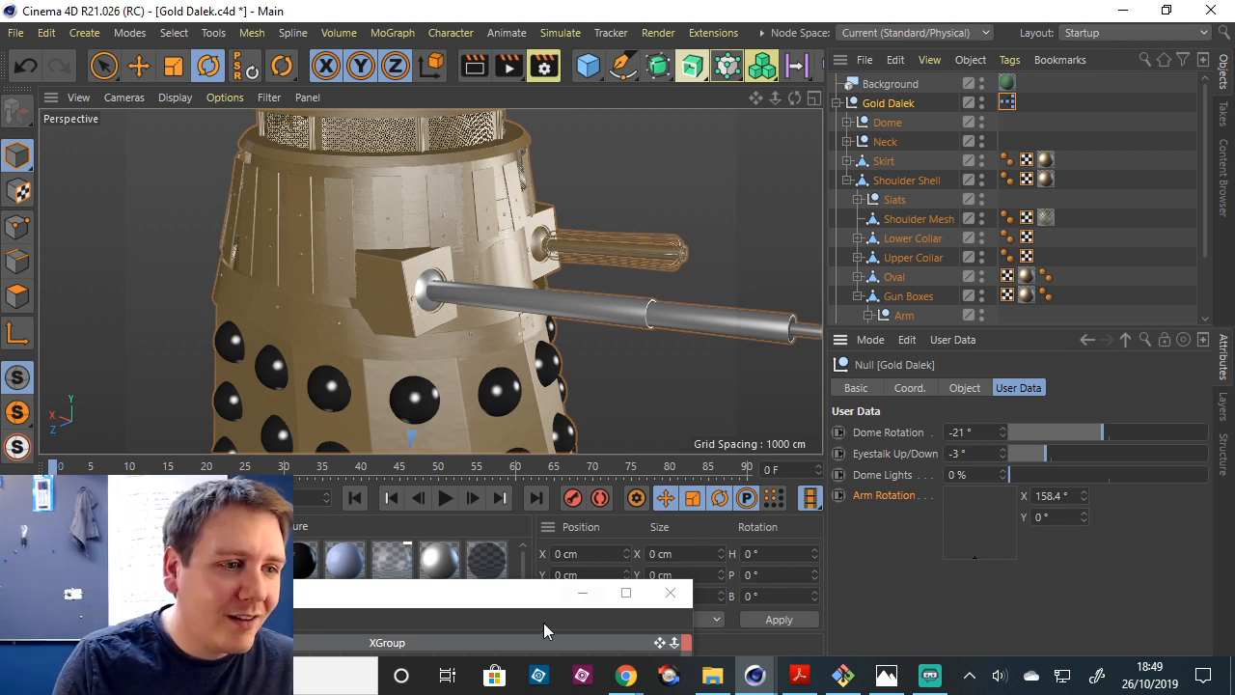
pyautogui.moveTo(490, 598); pyautogui.dragTo(554, 365)
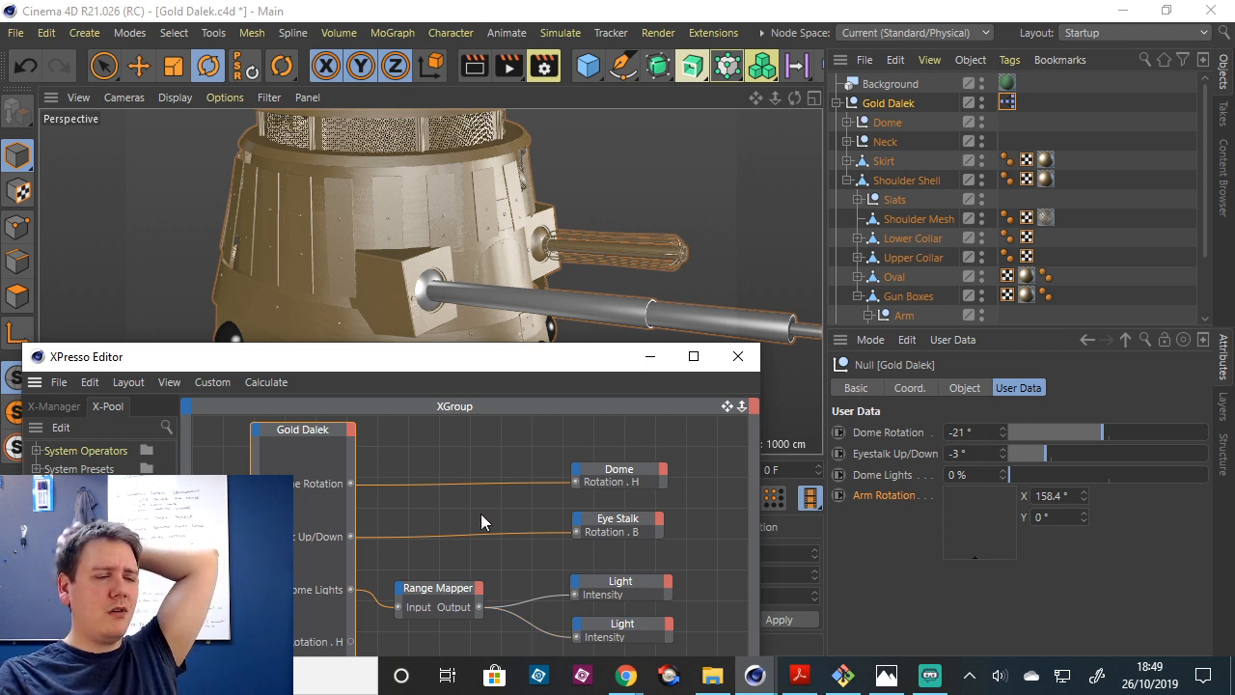
# Switch to Static Dalek 2.c4d to examine its ArmYX and GunXY user data controls, and return to Gold Dalek.c4d.
pyautogui.moveTo(523, 385); pyautogui.dragTo(529, 407)
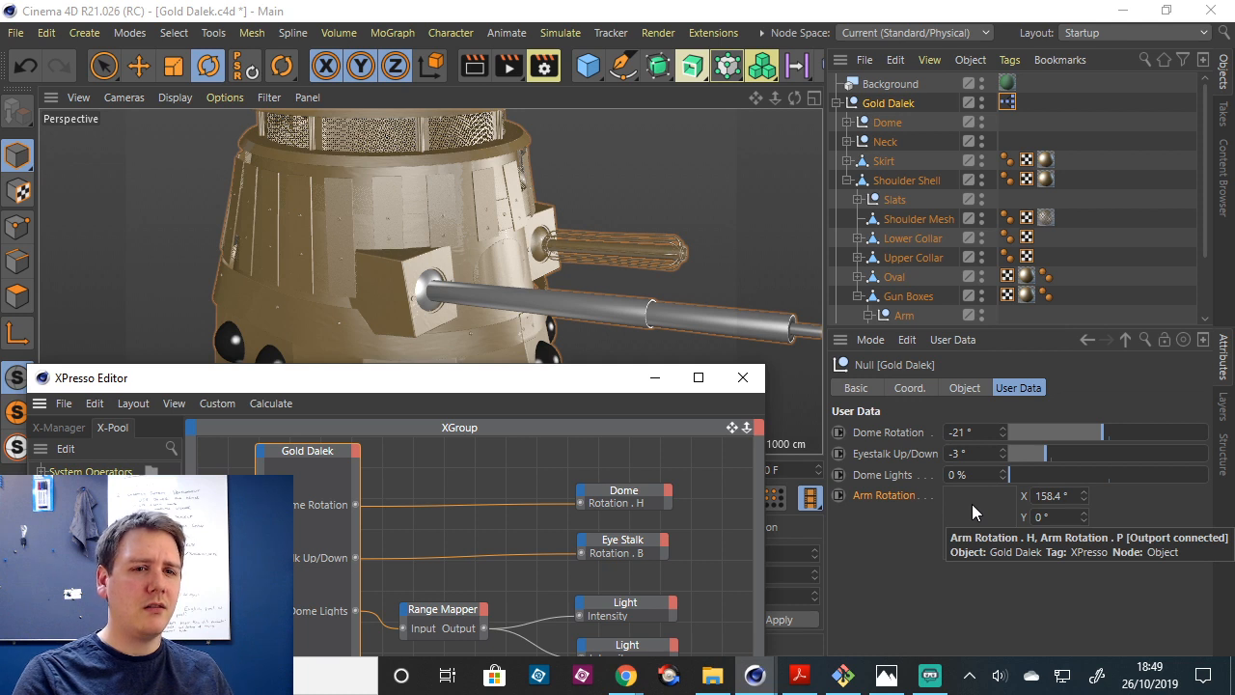
pyautogui.click(1071, 558)
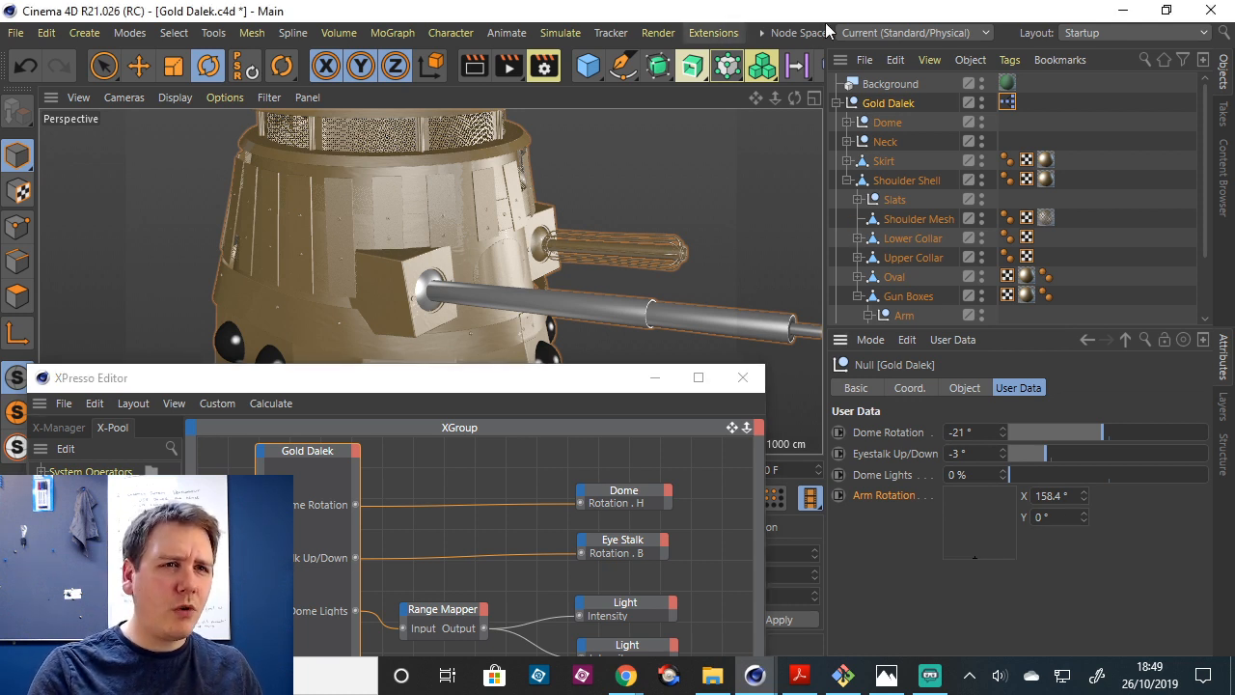
pyautogui.click(759, 33)
pyautogui.moveTo(781, 63)
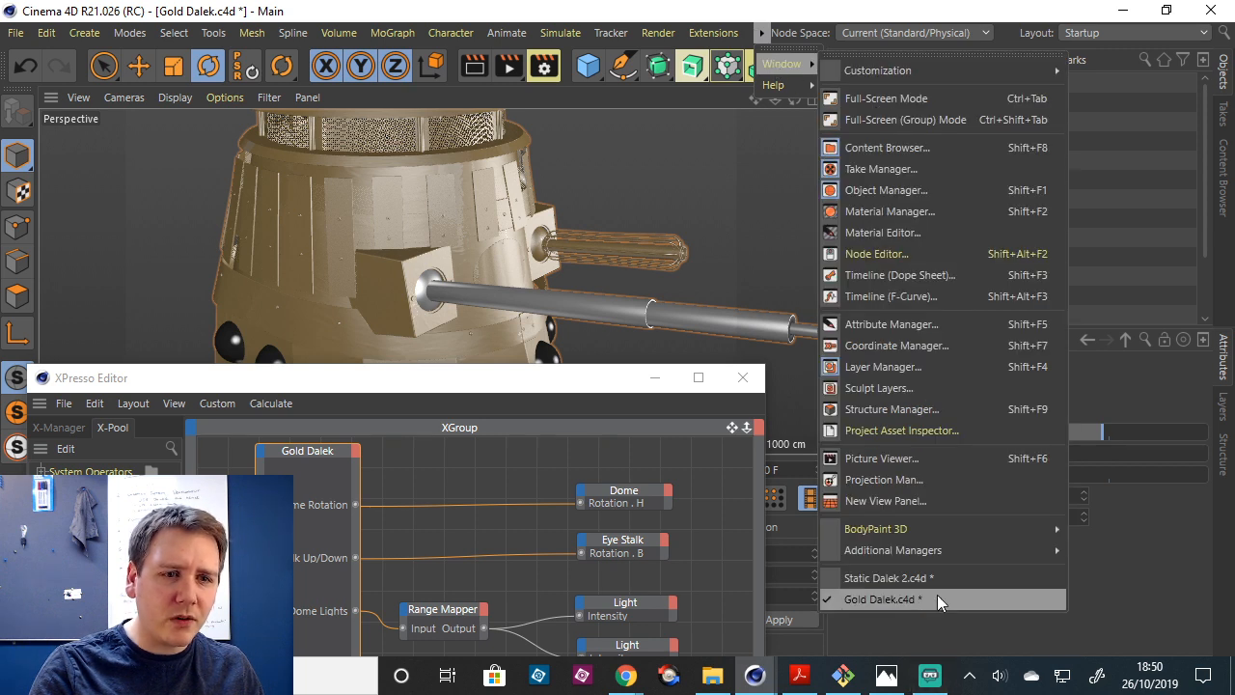
pyautogui.click(935, 577)
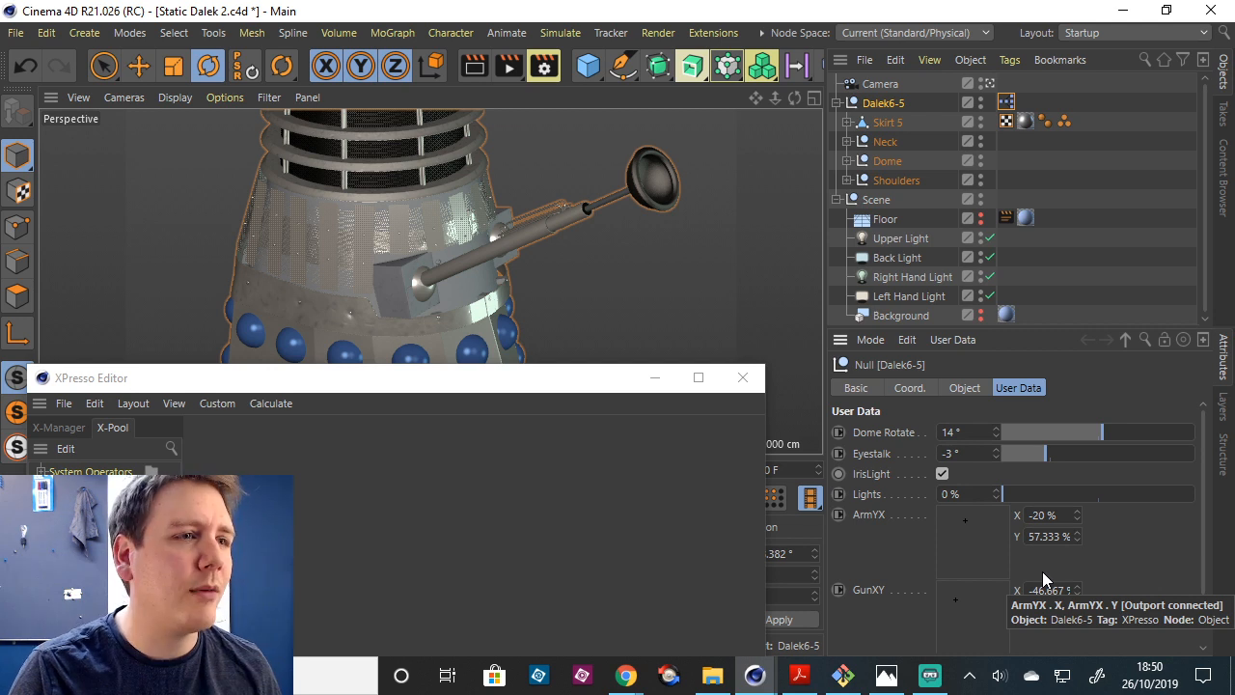
pyautogui.click(761, 33)
pyautogui.moveTo(814, 64)
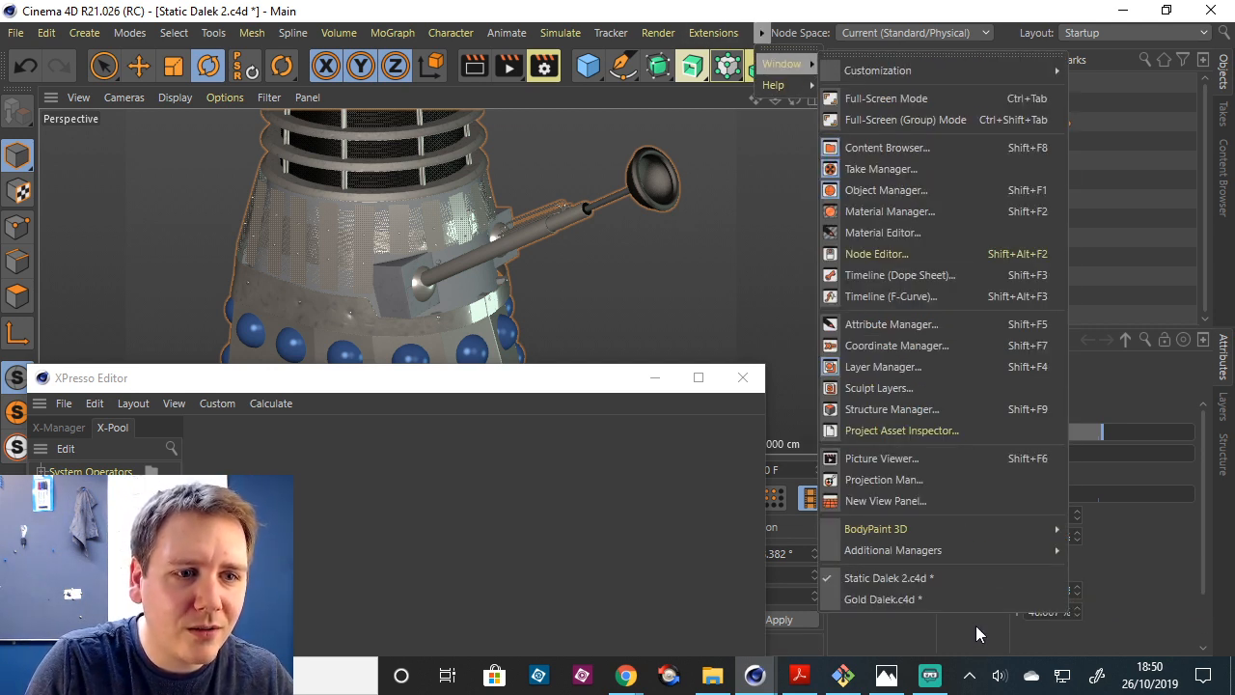
pyautogui.click(973, 599)
# Select Arm Rotation in the Gold Dalek's user data manager and set its unit to Percent.
pyautogui.moveTo(532, 377); pyautogui.dragTo(648, 573)
pyautogui.click(955, 342)
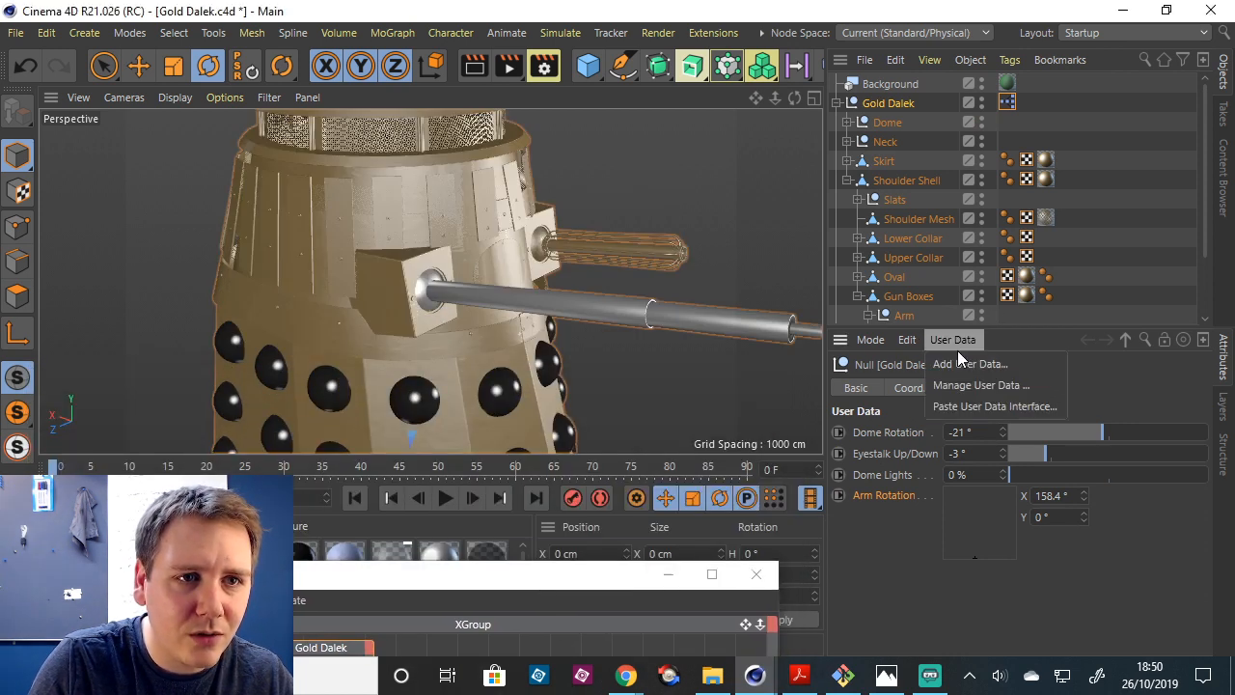
pyautogui.click(977, 386)
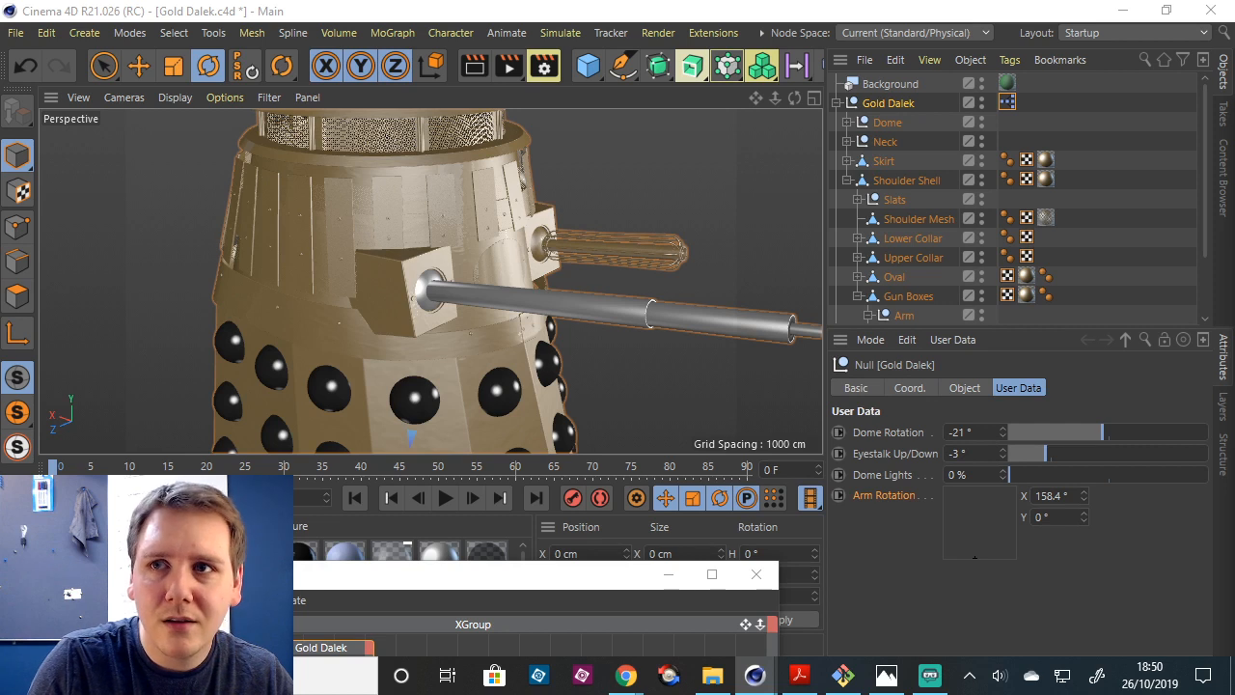
pyautogui.moveTo(929, 128); pyautogui.dragTo(585, 55)
pyautogui.click(348, 184)
pyautogui.press('Return')
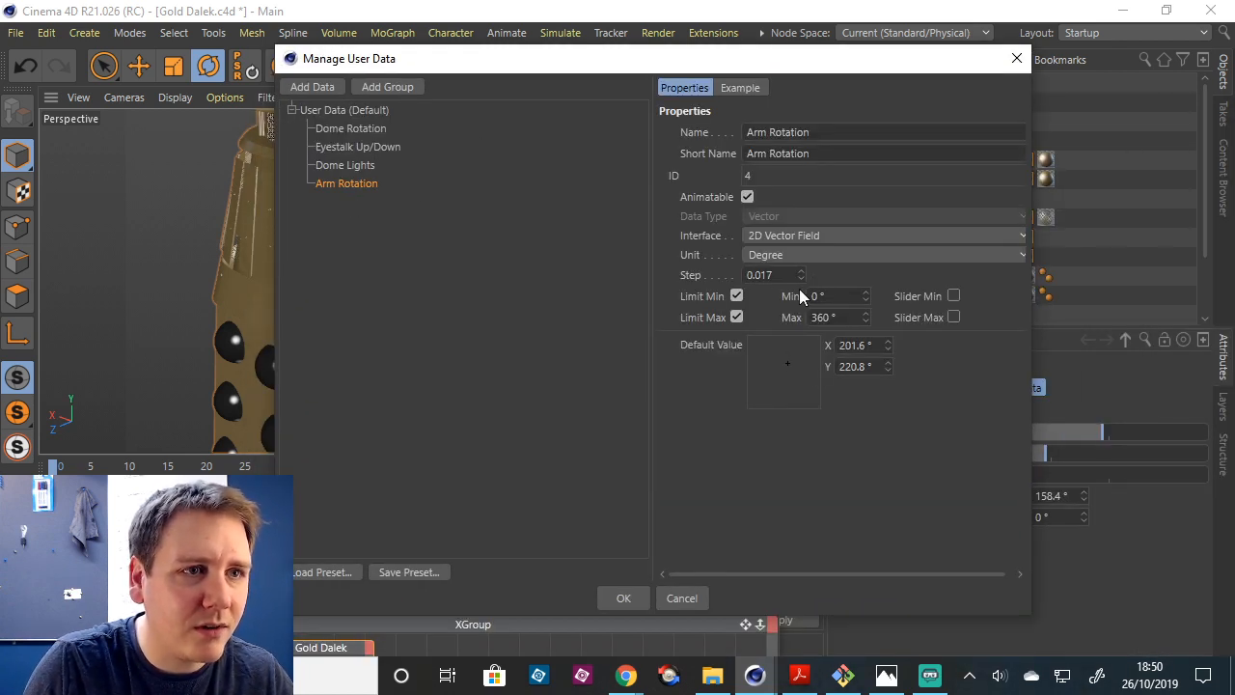
pyautogui.click(792, 256)
pyautogui.click(786, 295)
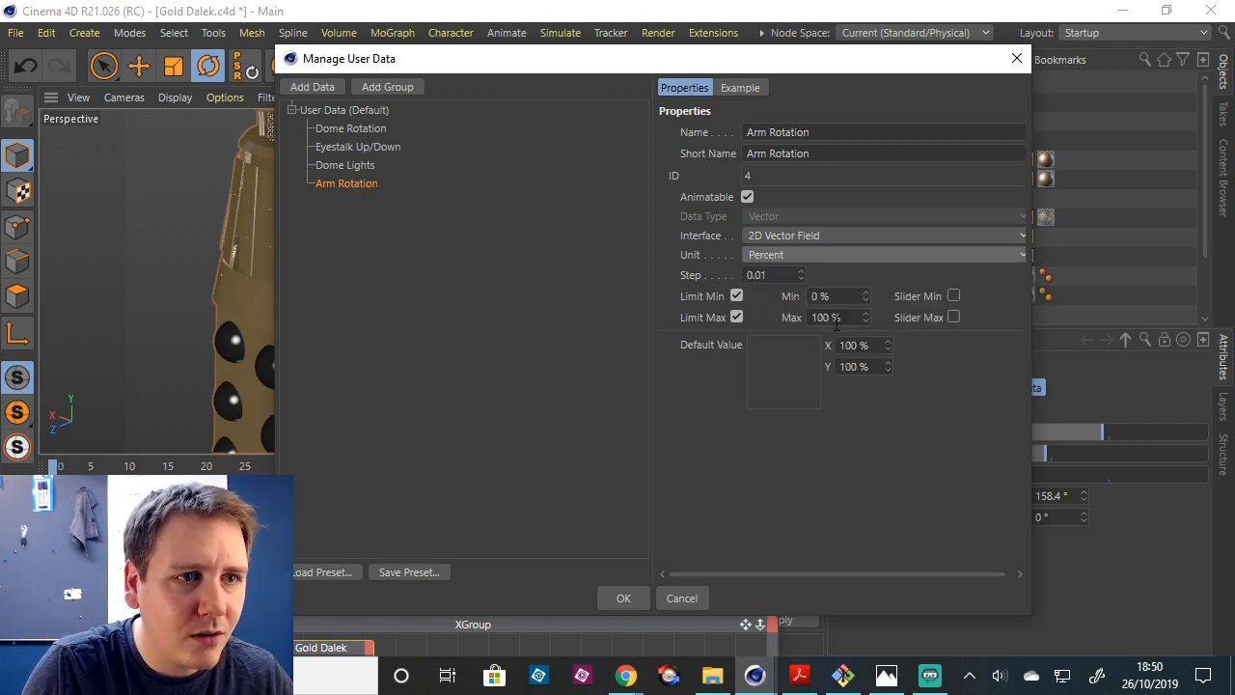
# Set Arm Rotation's minimum limit to -100 %, try out its default value field, and accept the user data changes.
pyautogui.click(816, 297)
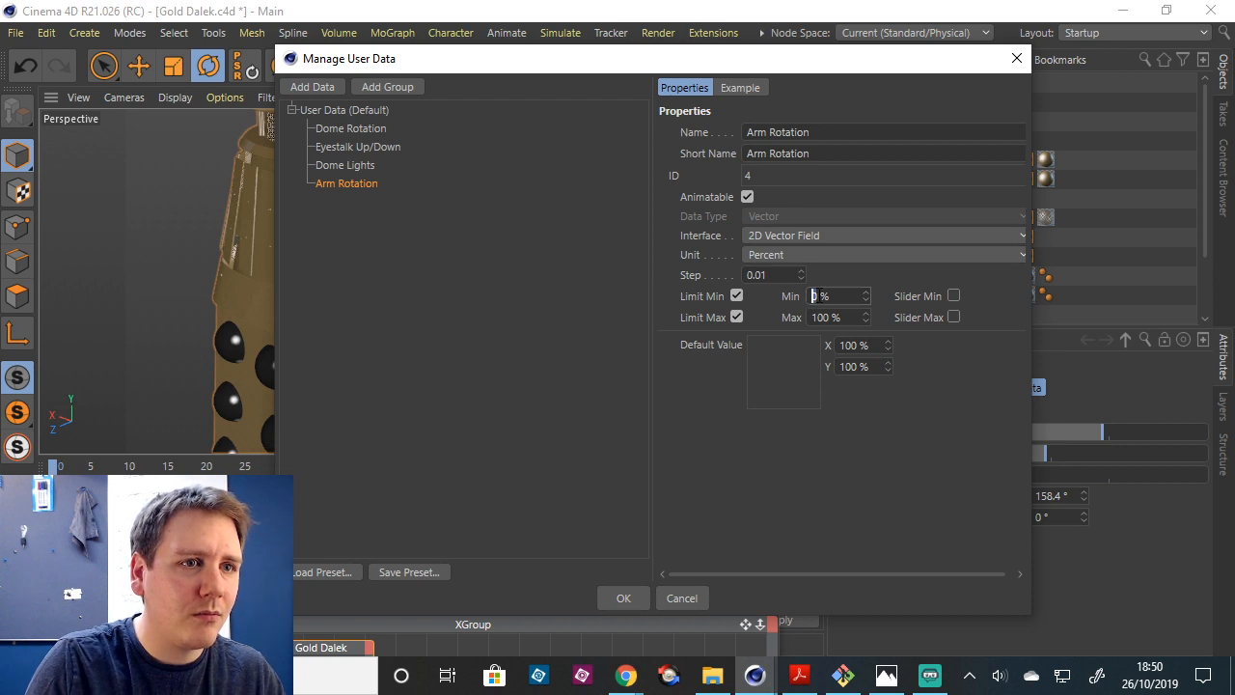
pyautogui.moveTo(813, 297); pyautogui.dragTo(844, 297)
pyautogui.moveTo(800, 388); pyautogui.dragTo(784, 323)
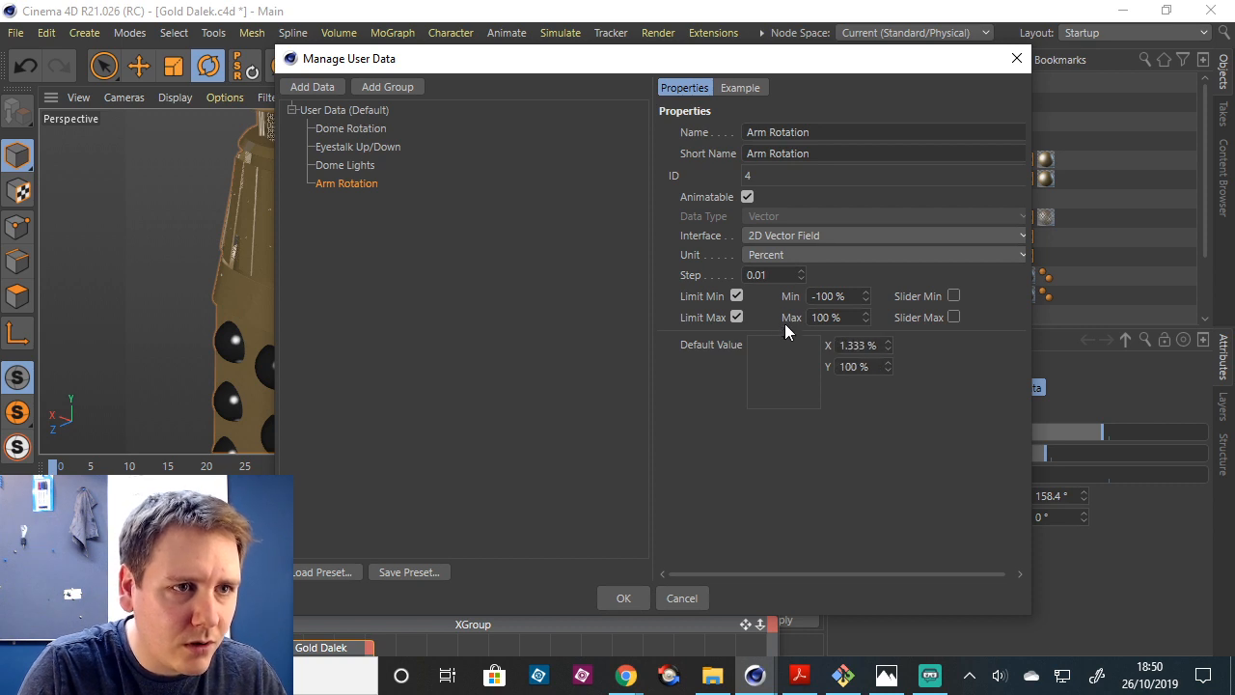
pyautogui.click(853, 319)
pyautogui.click(627, 603)
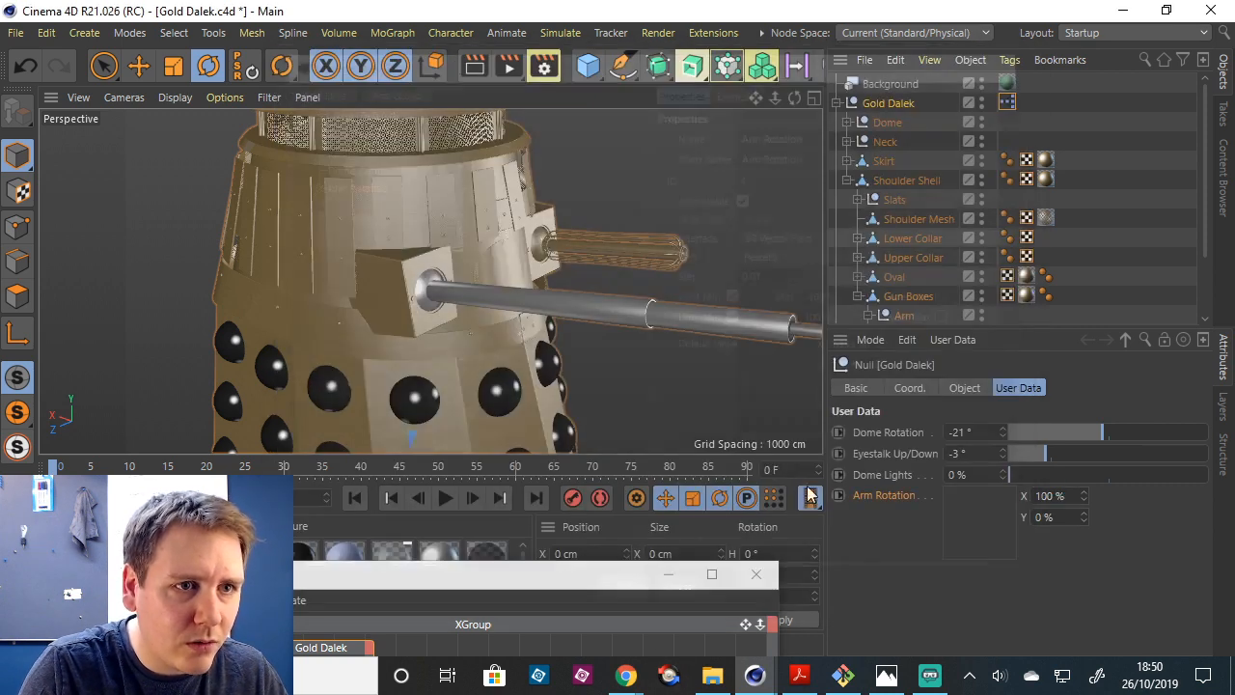
# Try an Arm Rotation default value of X 100 % and Y -6.667 % in the user data manager, and discard it.
pyautogui.rightClick(966, 346)
pyautogui.click(957, 354)
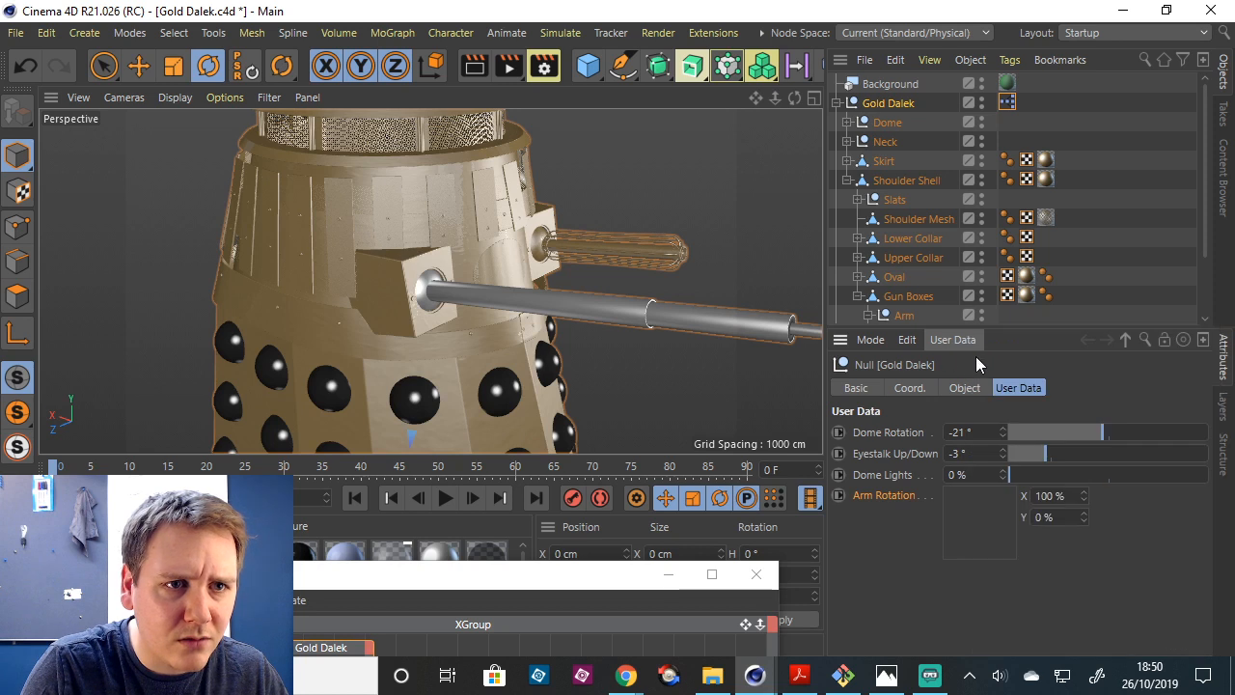
pyautogui.click(969, 343)
pyautogui.click(981, 385)
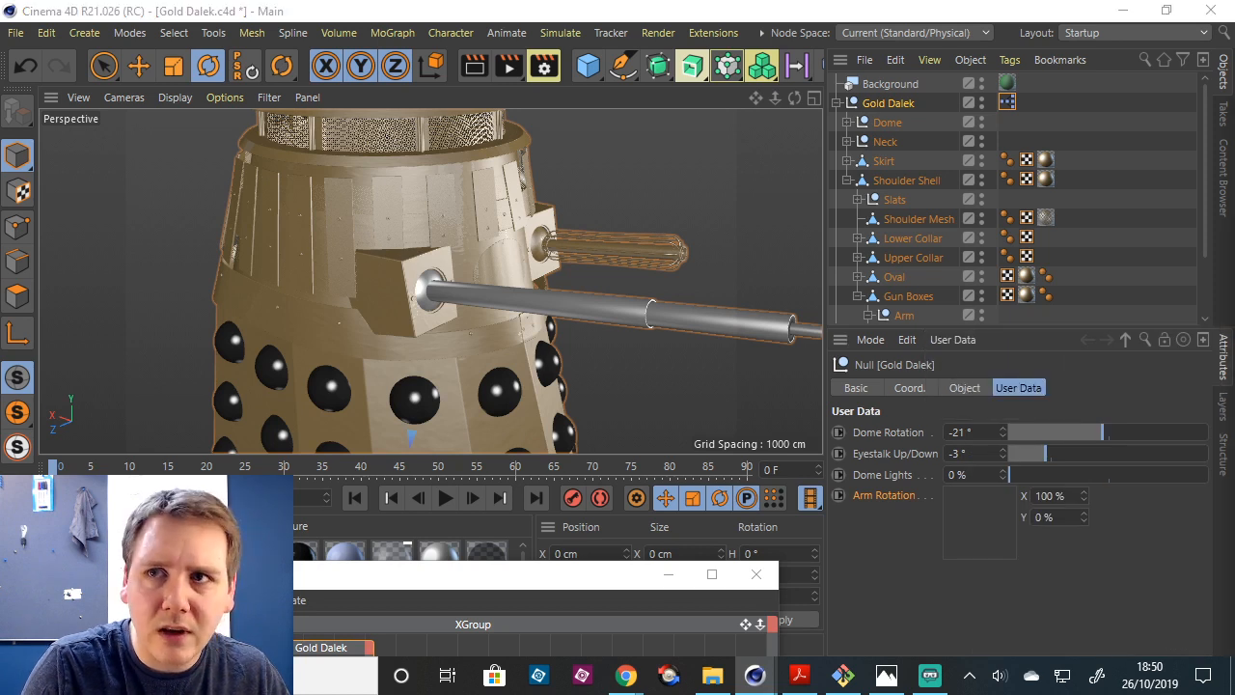
pyautogui.click(314, 253)
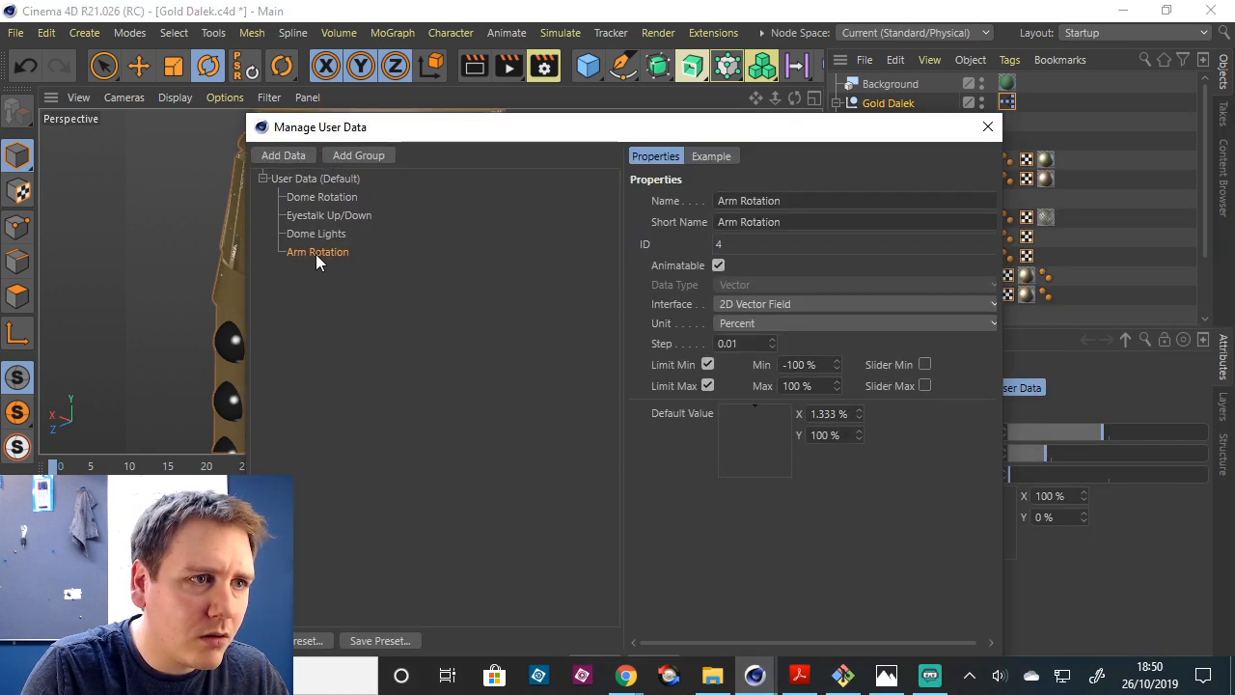
pyautogui.moveTo(780, 451)
pyautogui.mouseDown()
pyautogui.moveTo(752, 377)
pyautogui.moveTo(754, 505)
pyautogui.moveTo(772, 394)
pyautogui.moveTo(762, 418)
pyautogui.moveTo(690, 439)
pyautogui.moveTo(771, 440)
pyautogui.mouseUp()
pyautogui.click(838, 483)
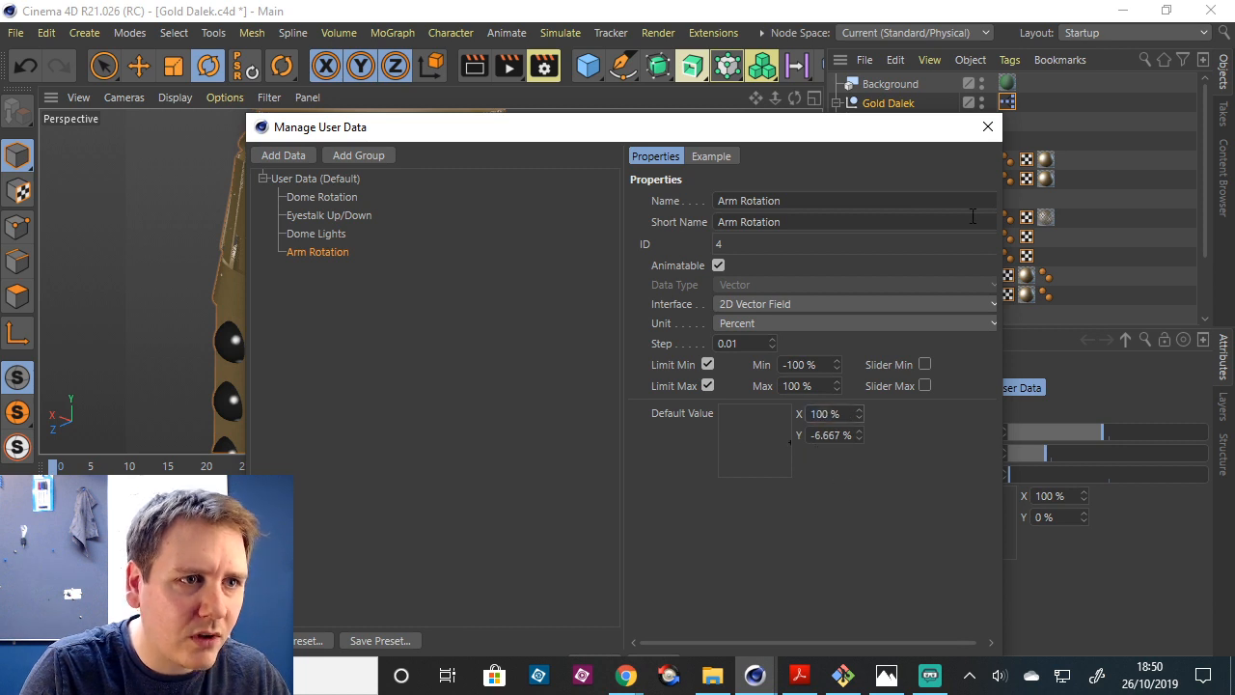
pyautogui.click(987, 126)
# Disconnect the Arm Ball in the XPresso graph and delete the Arm Rotation . X and Arm Rotation . Y ports from the Gold Dalek node.
pyautogui.moveTo(597, 574); pyautogui.dragTo(765, 151)
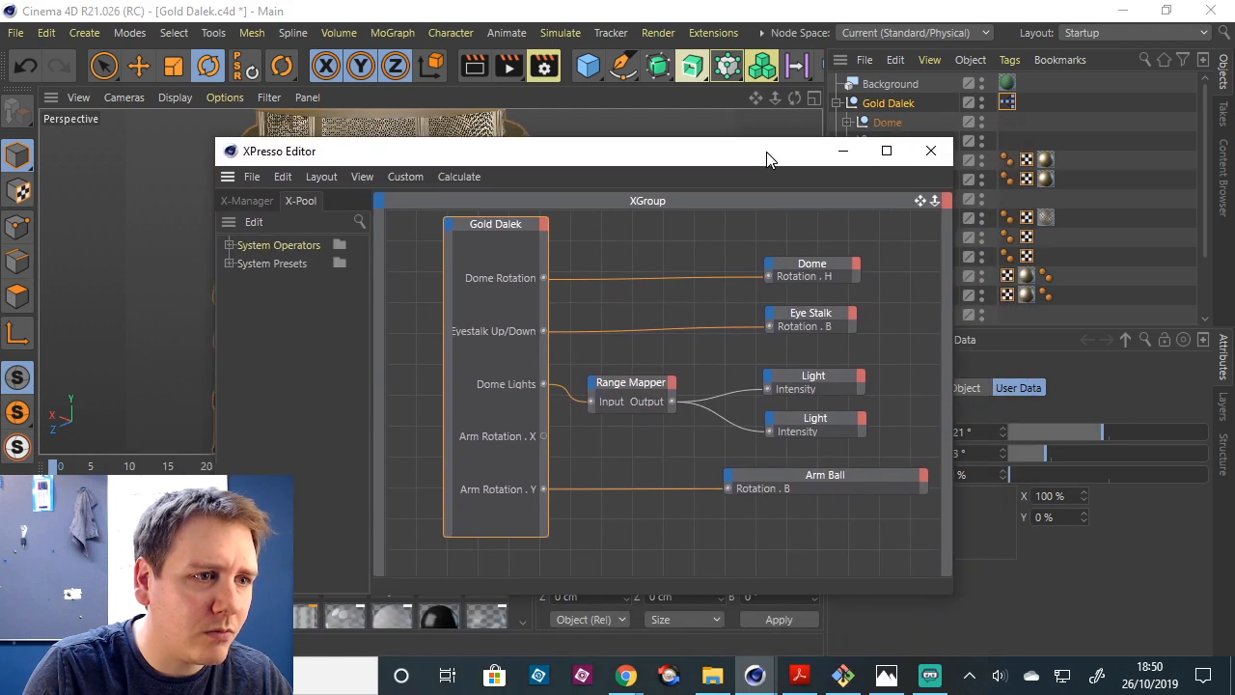
pyautogui.click(648, 488)
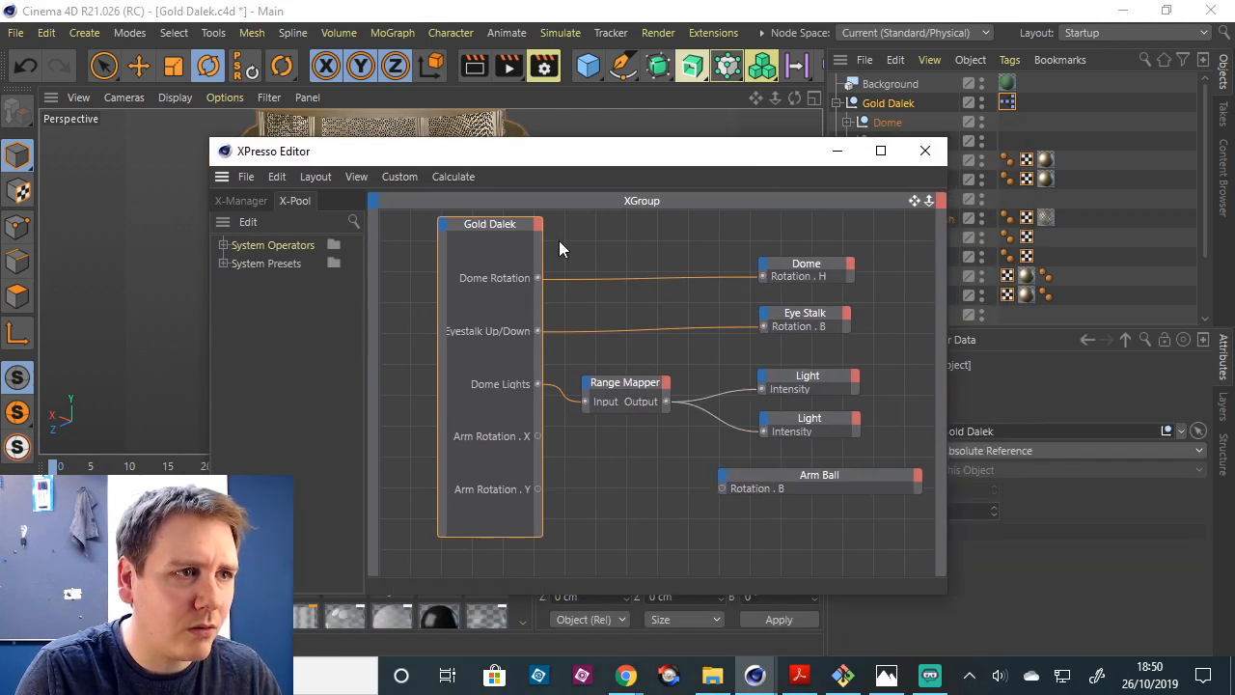
pyautogui.rightClick(517, 430)
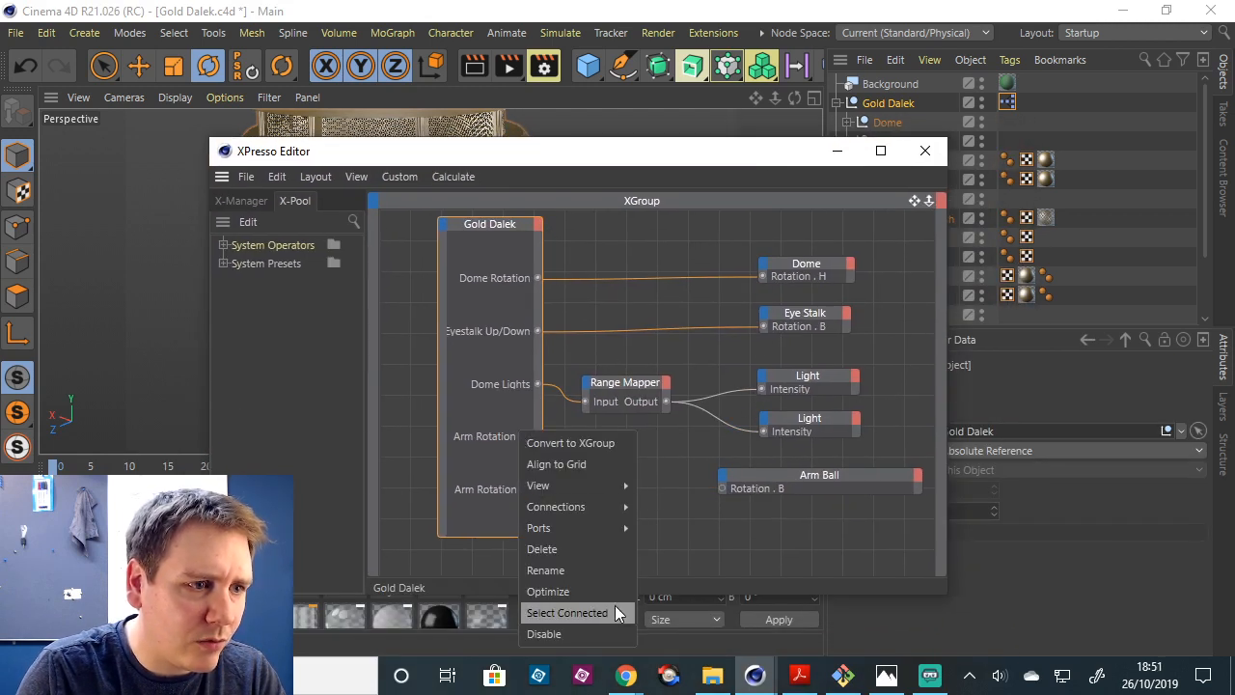
pyautogui.click(516, 467)
pyautogui.rightClick(502, 436)
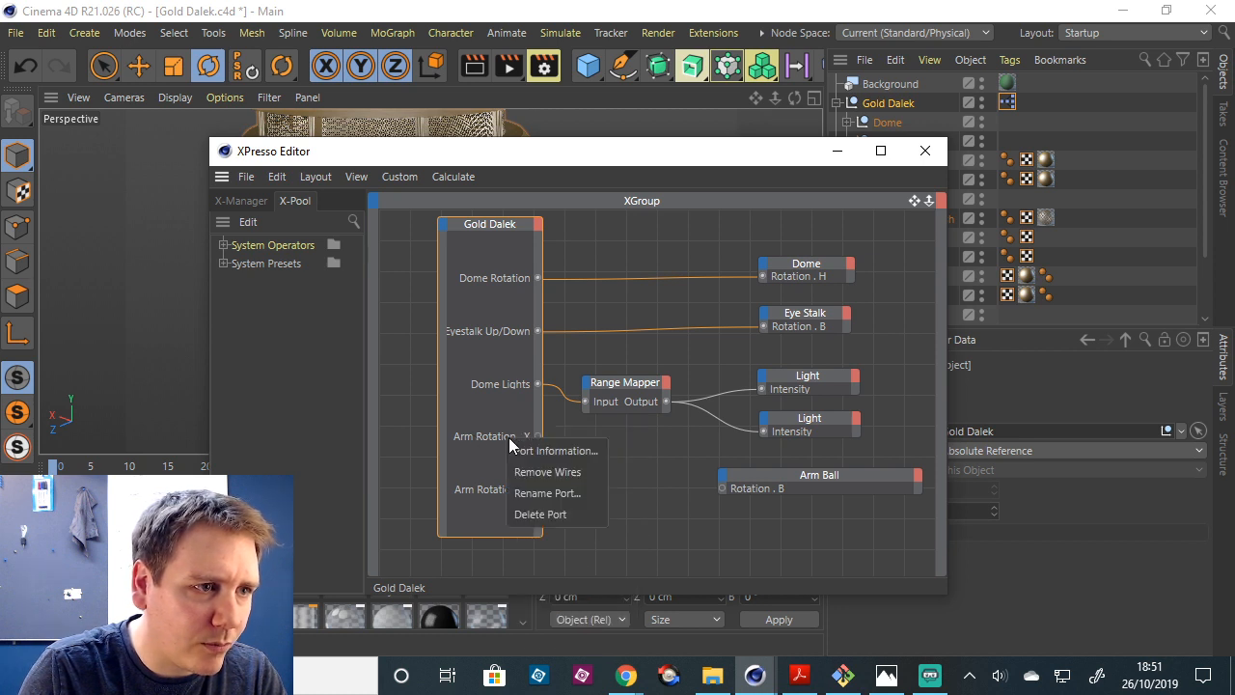
pyautogui.click(547, 519)
pyautogui.rightClick(508, 477)
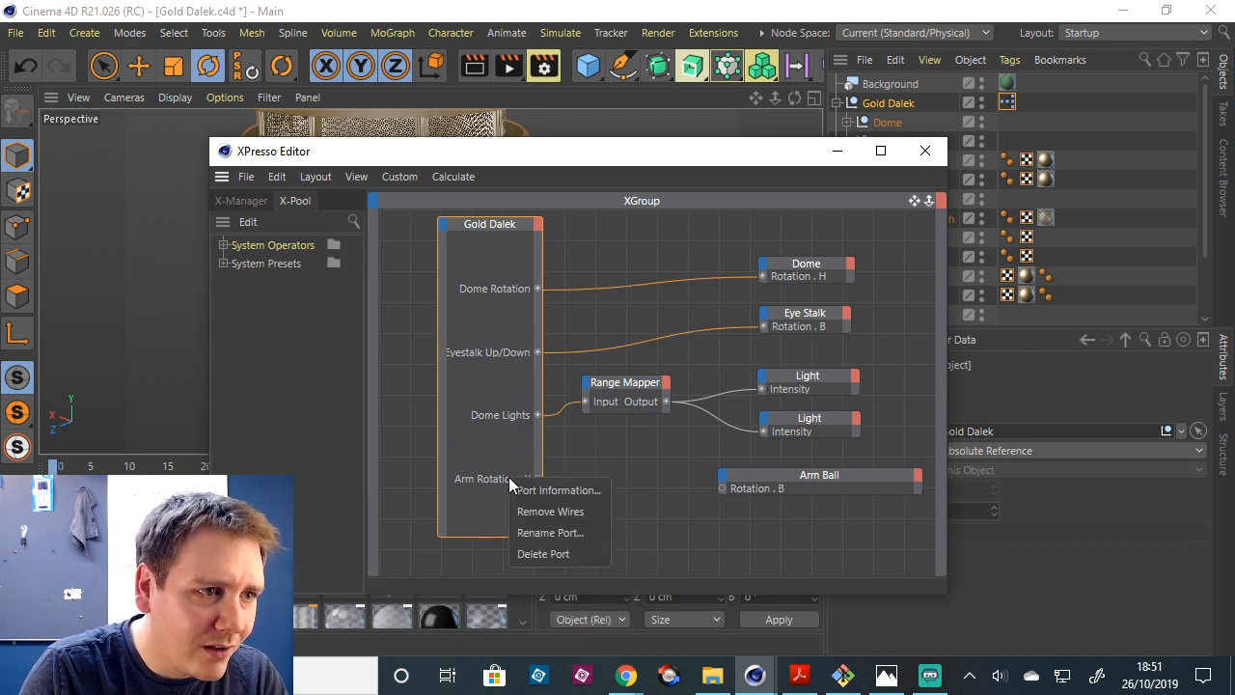
pyautogui.click(543, 552)
# Check the Arm Rotation outputs available on the Gold Dalek node, and move the Range Mapper node slightly lower.
pyautogui.click(537, 226)
pyautogui.moveTo(574, 529)
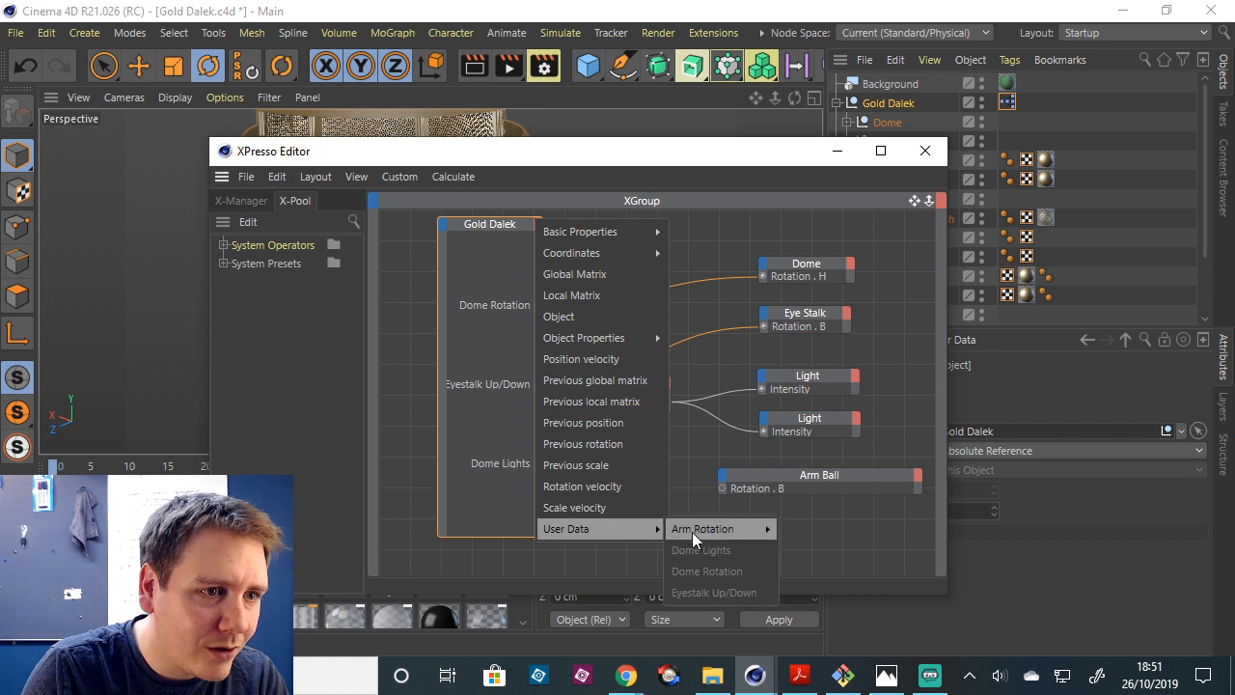
pyautogui.moveTo(692, 532)
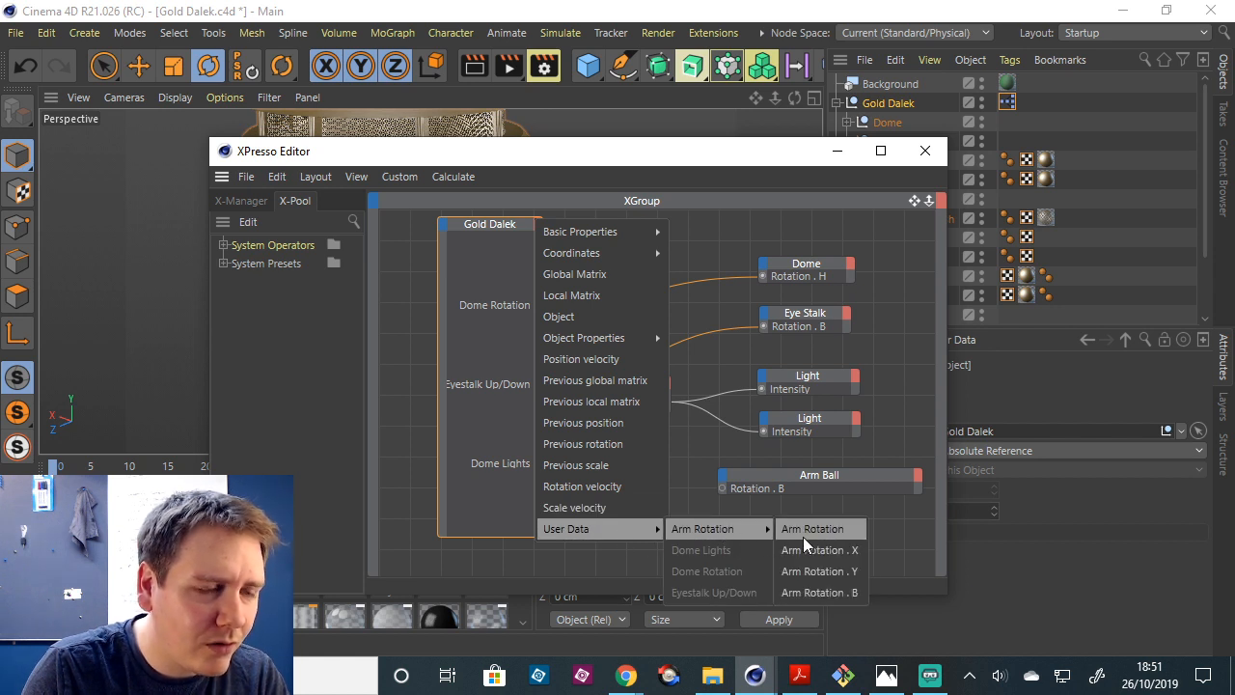
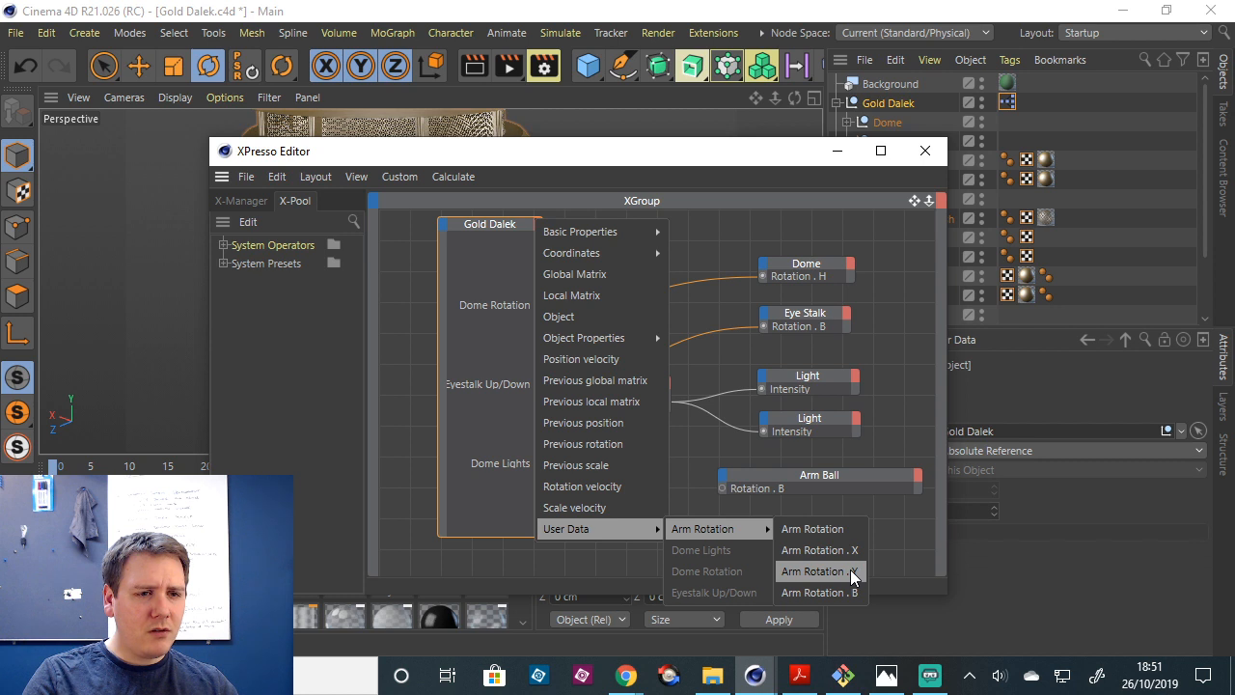
pyautogui.click(913, 548)
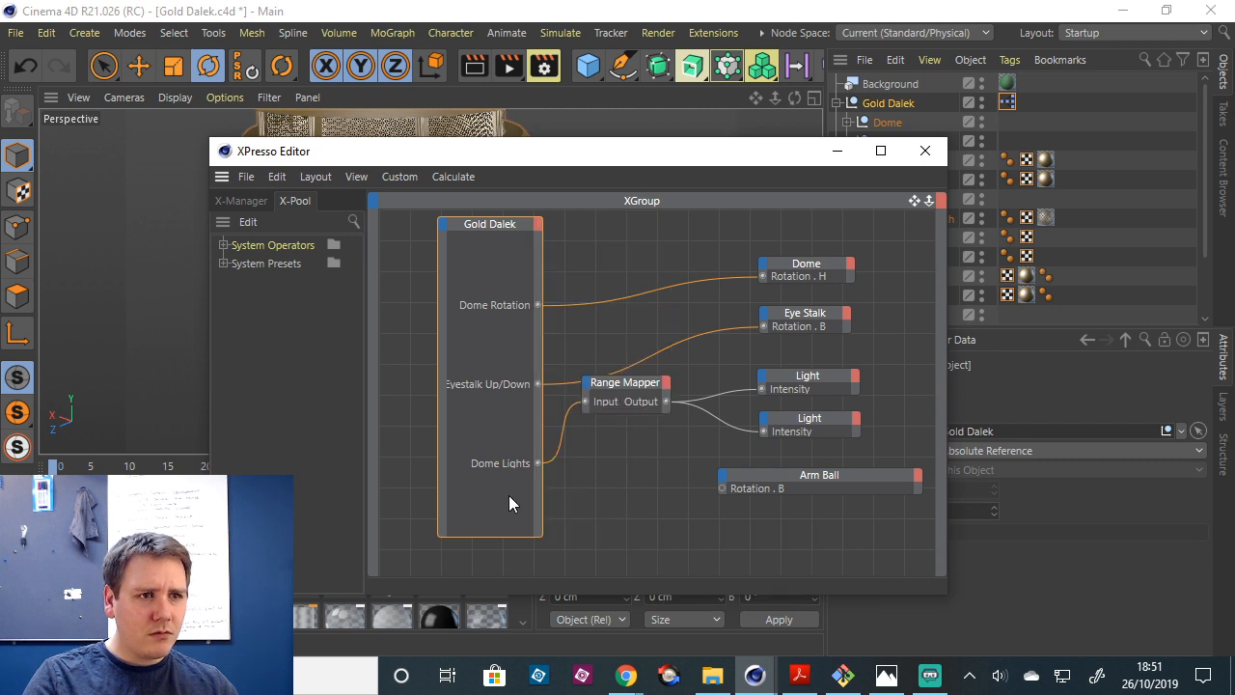
pyautogui.moveTo(625, 383); pyautogui.dragTo(631, 401)
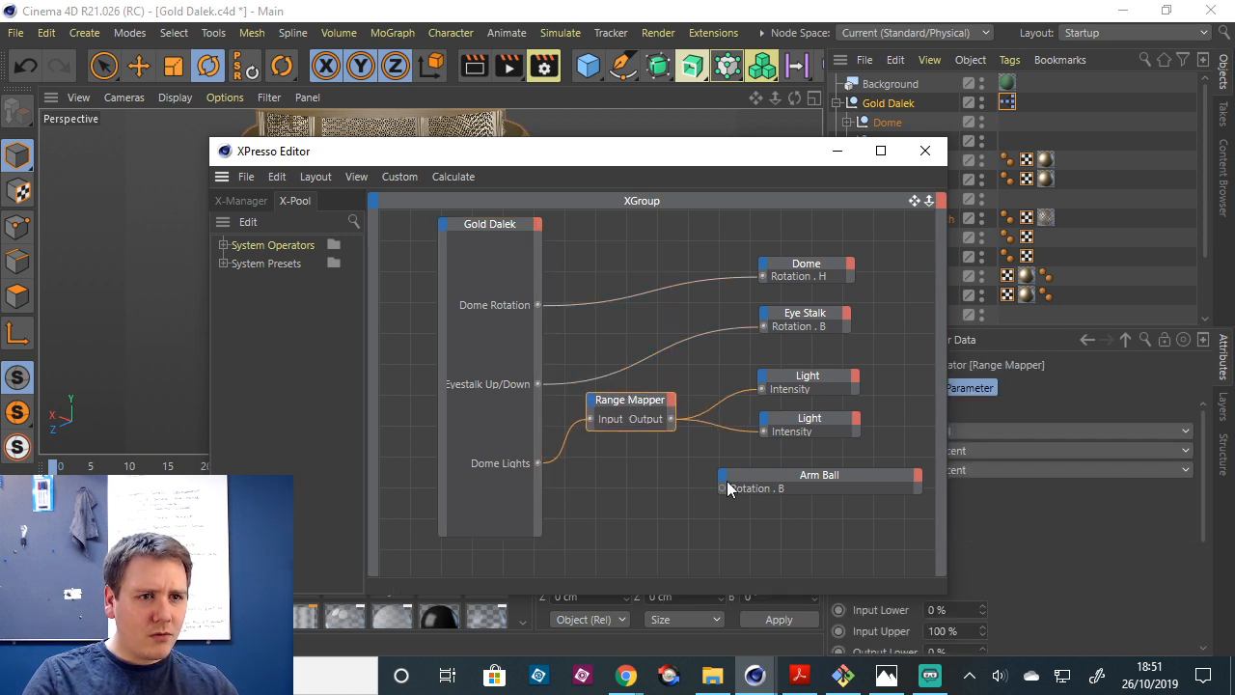
# Select the Gold Dalek and examine Arm Rotation's properties and example in the user data manager, closing it without changes.
pyautogui.moveTo(708, 137); pyautogui.dragTo(482, 124)
pyautogui.scroll(-4, 1201, 241)
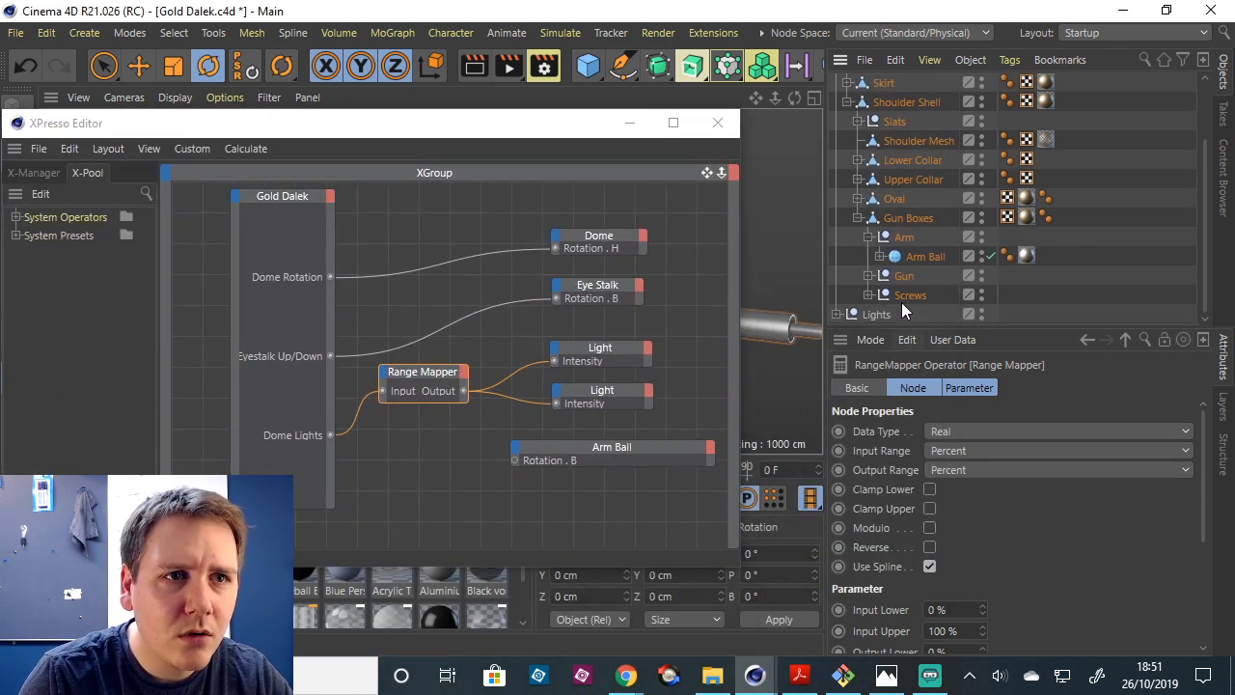
pyautogui.moveTo(906, 266); pyautogui.dragTo(957, 144)
pyautogui.click(912, 103)
pyautogui.click(953, 340)
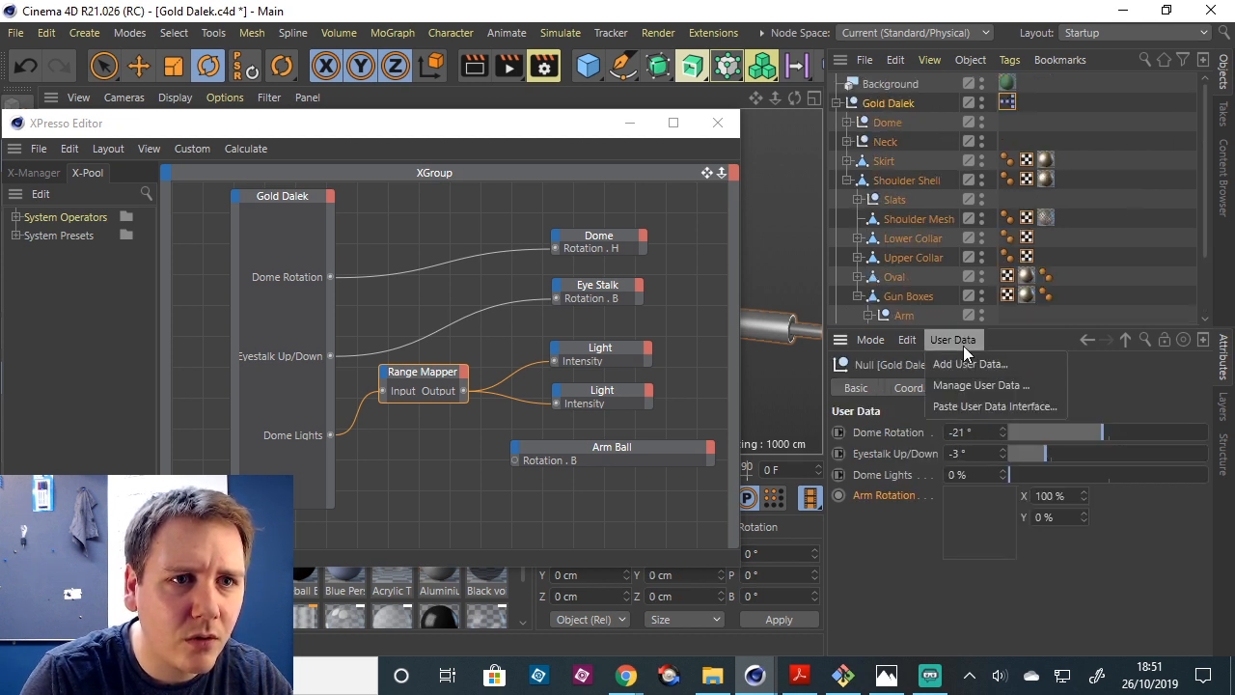
pyautogui.click(985, 378)
pyautogui.moveTo(840, 172); pyautogui.dragTo(614, 108)
pyautogui.click(472, 276)
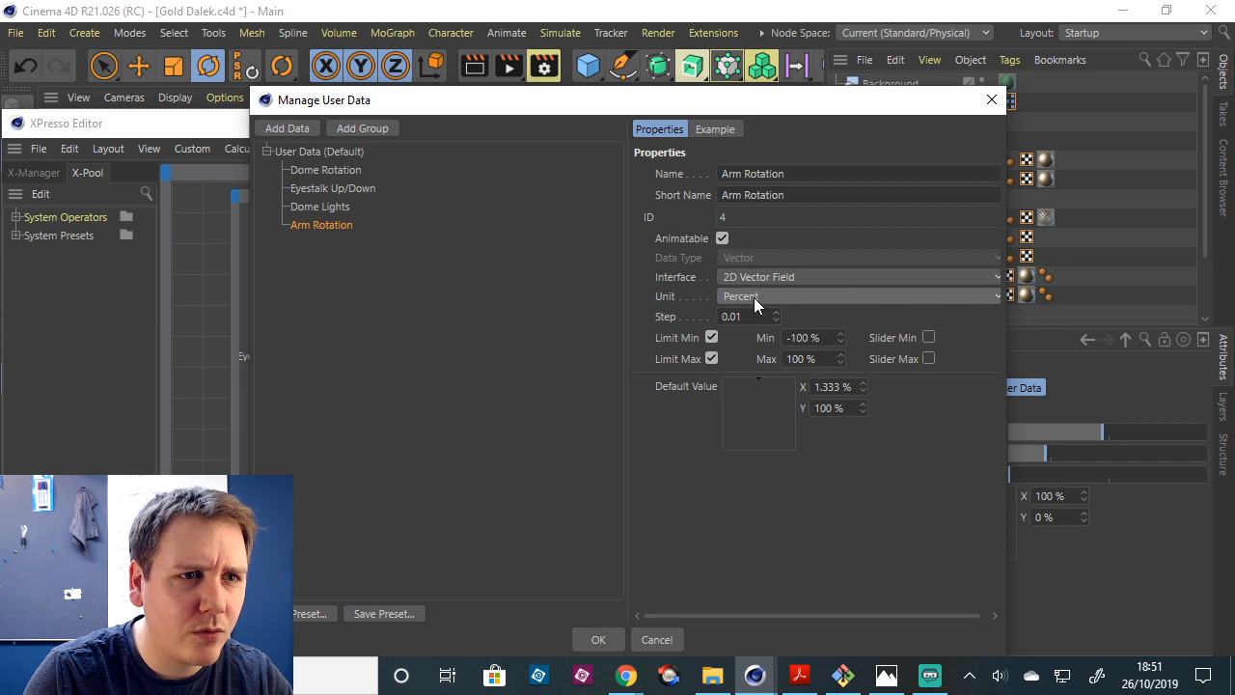
pyautogui.click(714, 130)
pyautogui.moveTo(737, 210)
pyautogui.mouseDown()
pyautogui.moveTo(720, 177)
pyautogui.moveTo(736, 204)
pyautogui.mouseUp()
pyautogui.click(677, 130)
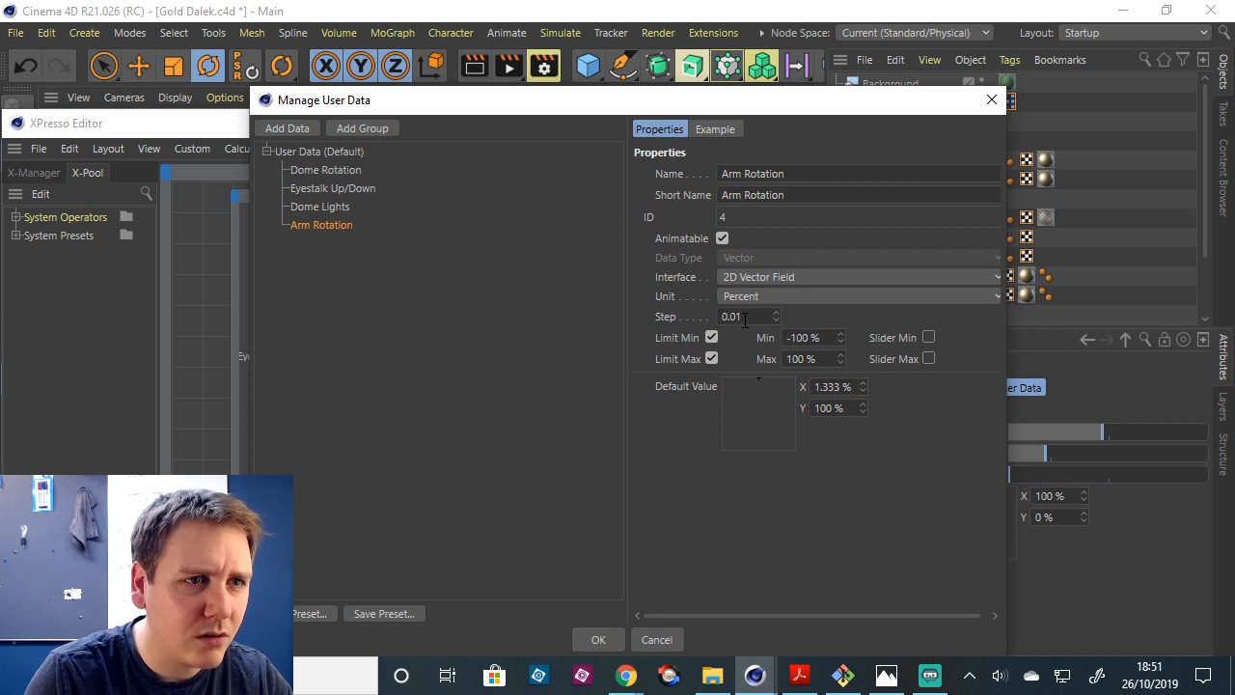
pyautogui.click(992, 100)
# Reopen the Gold Dalek's XPresso graph and check the Arm Rotation user data outputs available on the Gold Dalek node.
pyautogui.moveTo(598, 122); pyautogui.dragTo(868, 111)
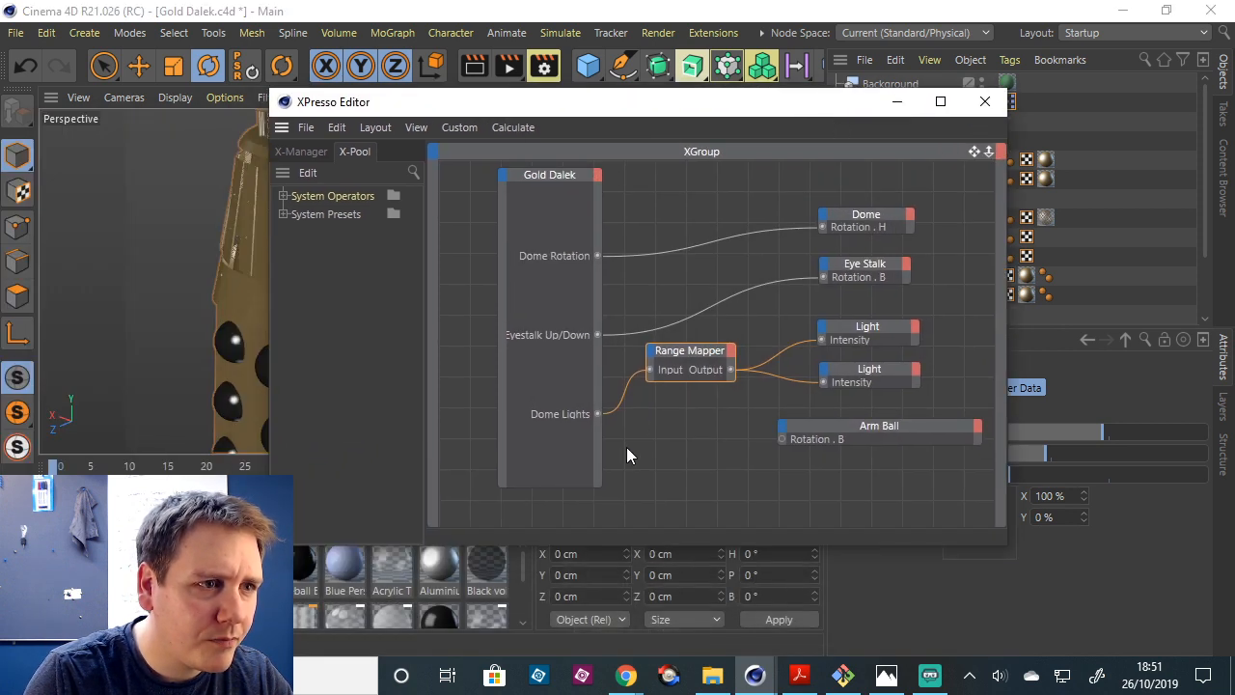
pyautogui.click(597, 174)
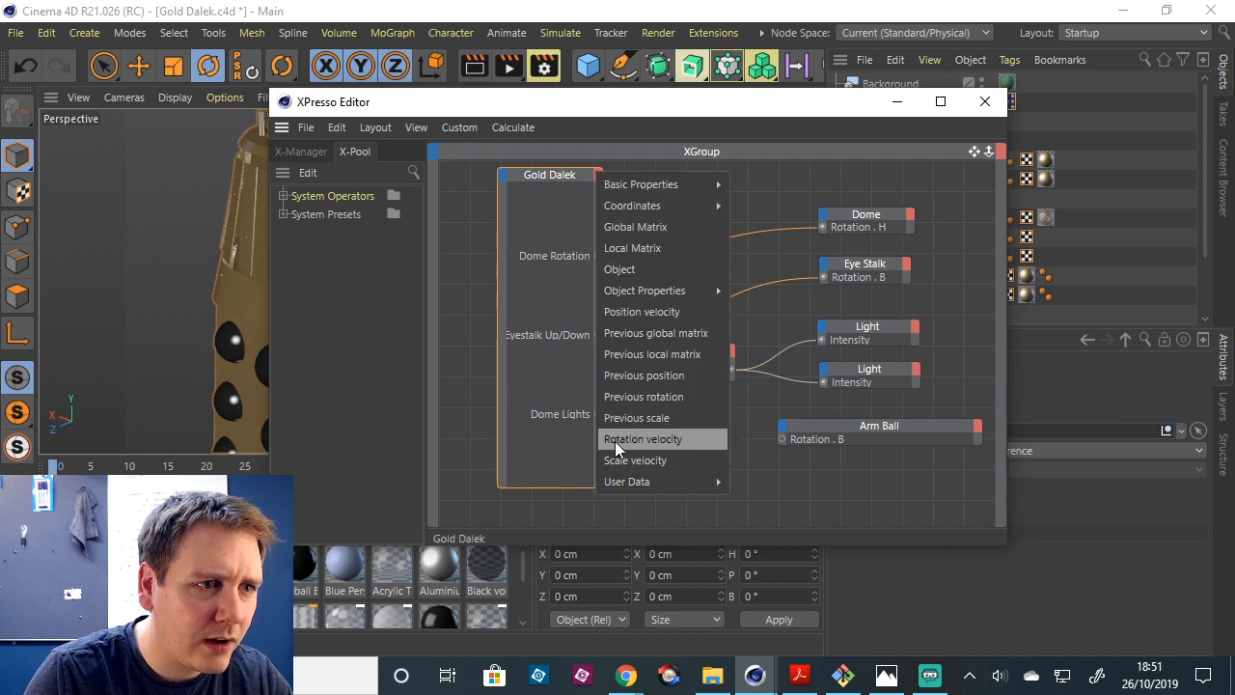
pyautogui.click(984, 101)
pyautogui.doubleClick(1008, 102)
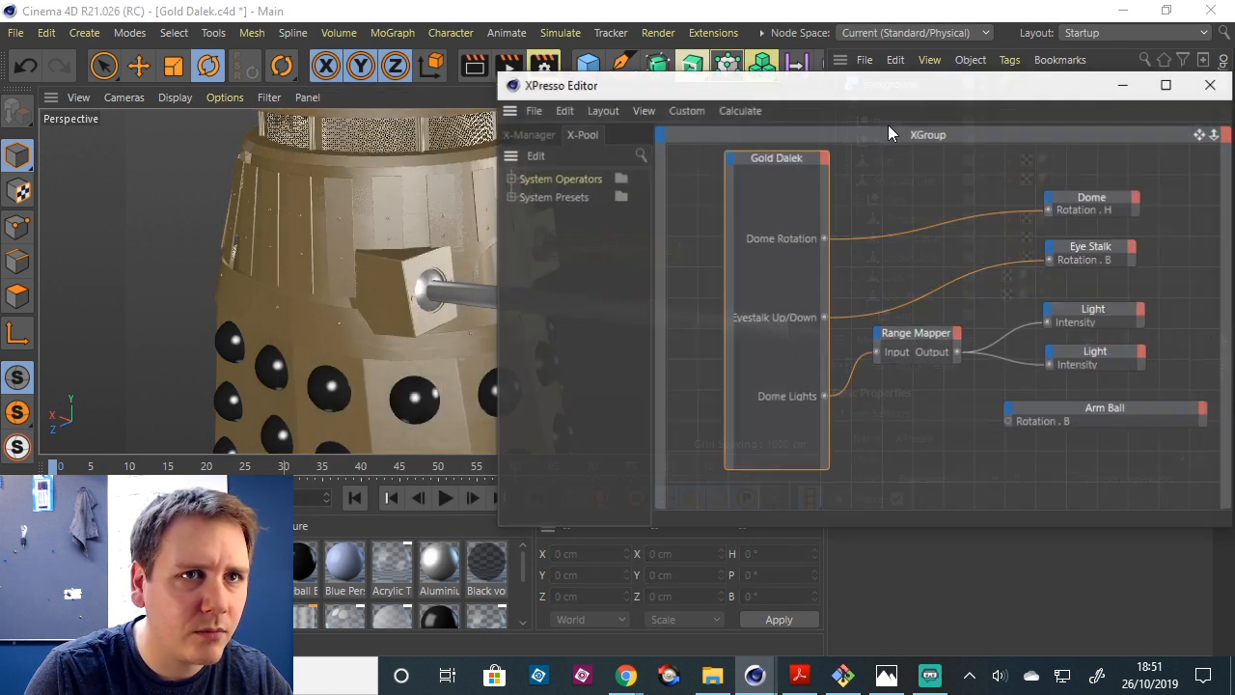
pyautogui.moveTo(692, 87); pyautogui.dragTo(416, 85)
pyautogui.click(544, 152)
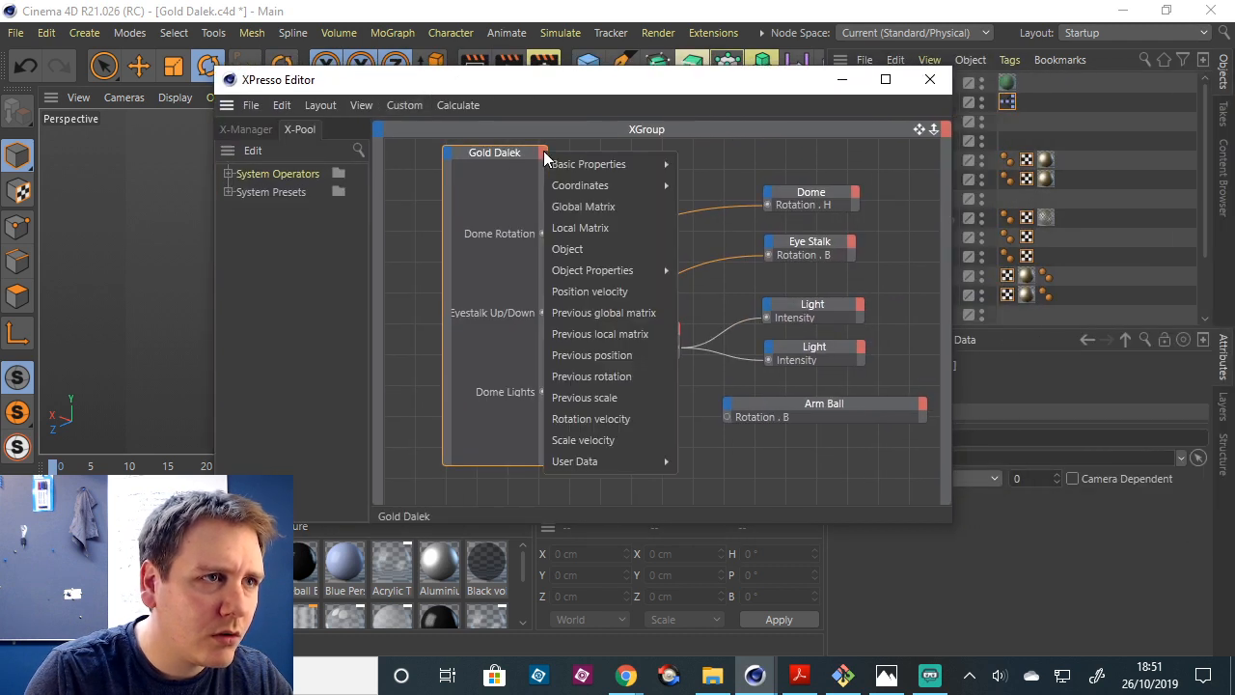
pyautogui.moveTo(650, 461)
pyautogui.moveTo(740, 467)
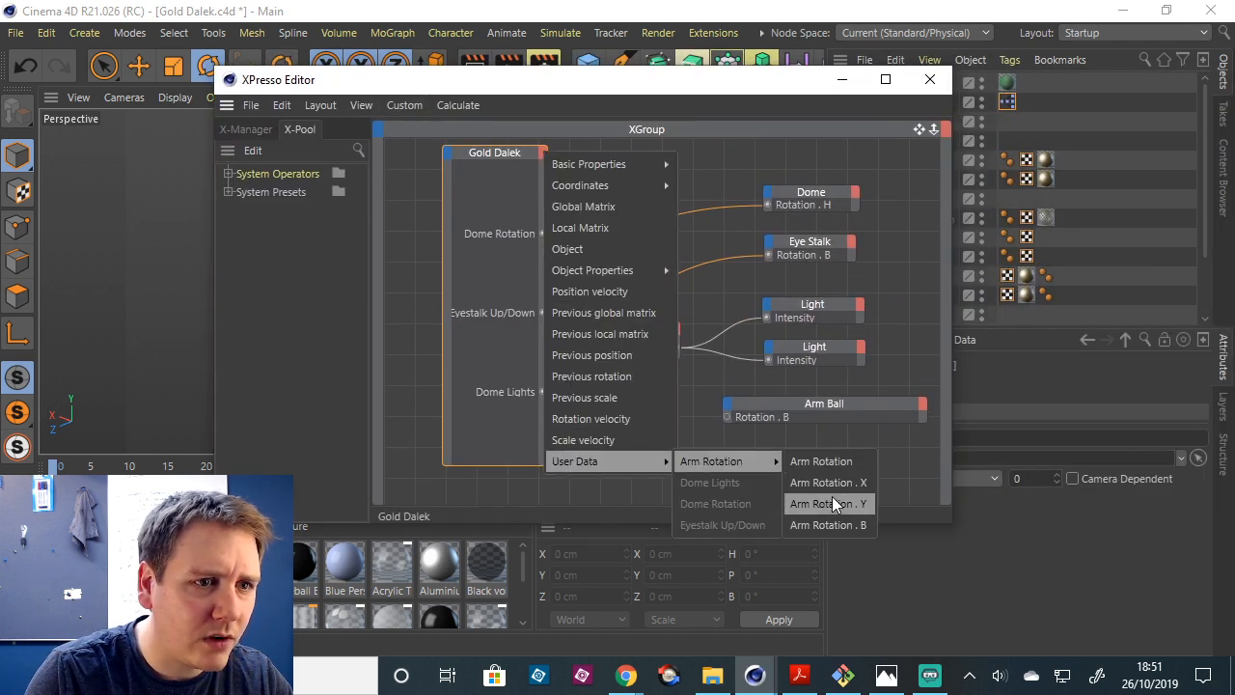
# Switch to Static Dalek 2.c4d and examine how its XPresso graph connects the ArmYX and GunXY outputs to the Ball nodes.
pyautogui.click(871, 15)
pyautogui.click(743, 34)
pyautogui.click(761, 33)
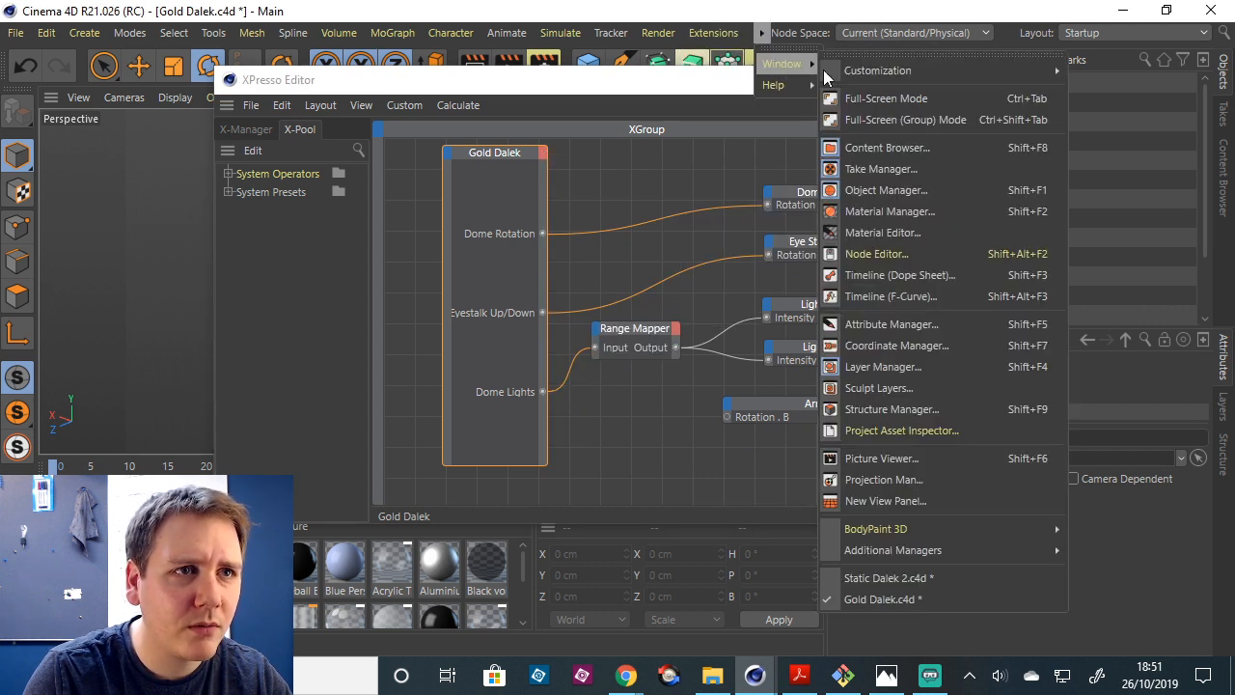
pyautogui.click(941, 579)
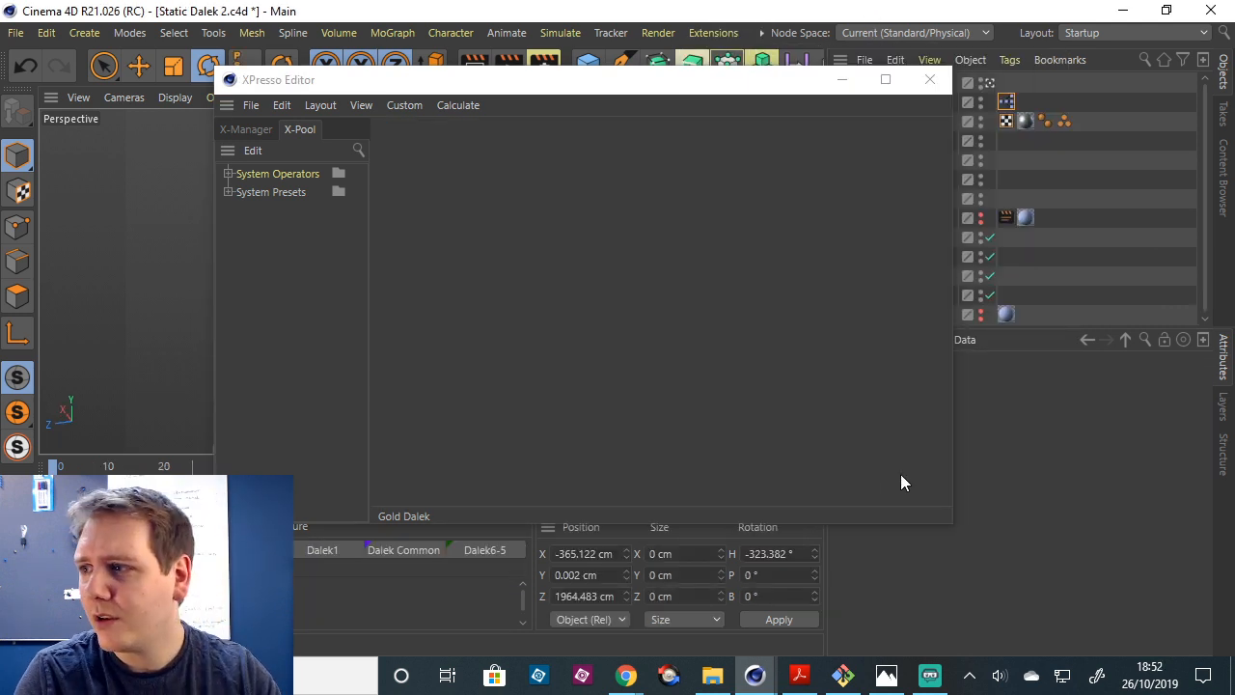
pyautogui.click(929, 79)
pyautogui.doubleClick(1007, 102)
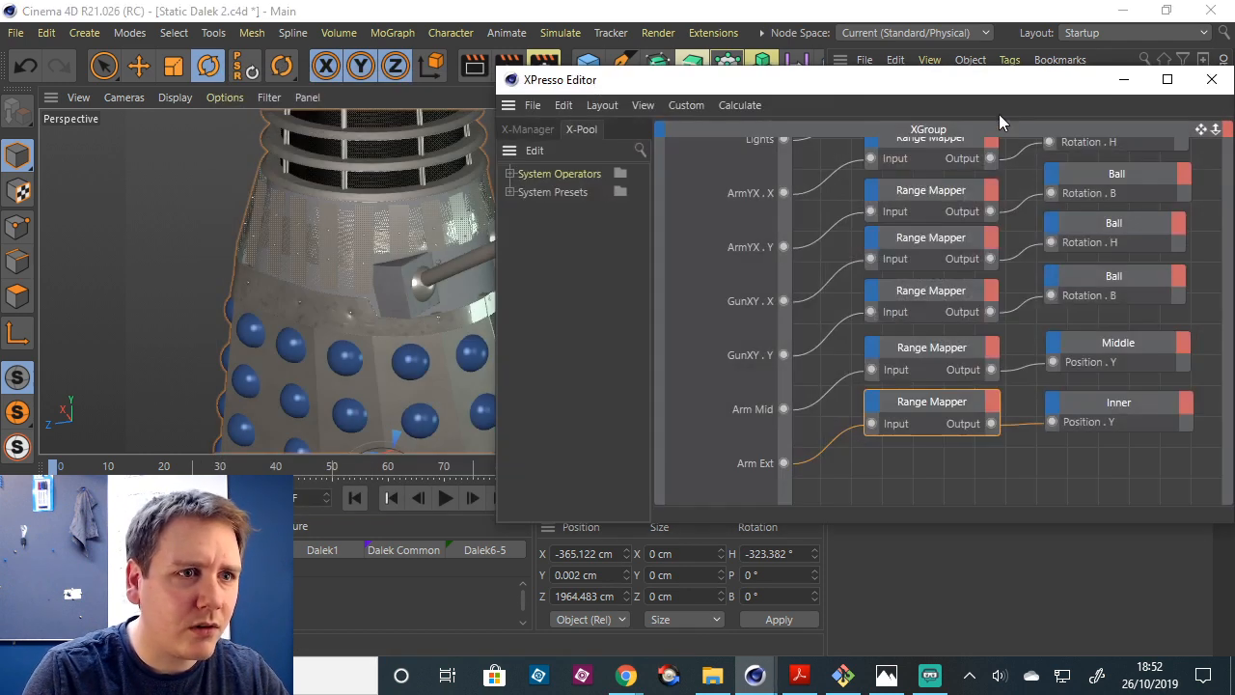
pyautogui.moveTo(852, 83); pyautogui.dragTo(495, 98)
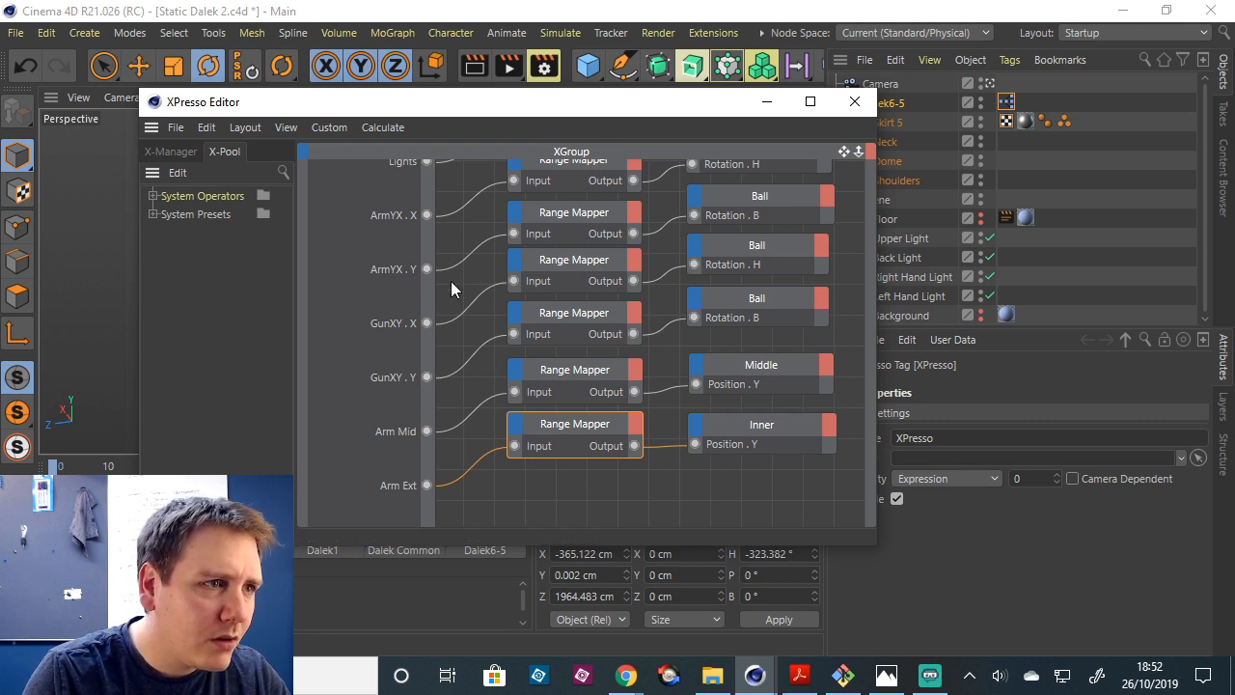
pyautogui.moveTo(845, 152); pyautogui.dragTo(841, 156)
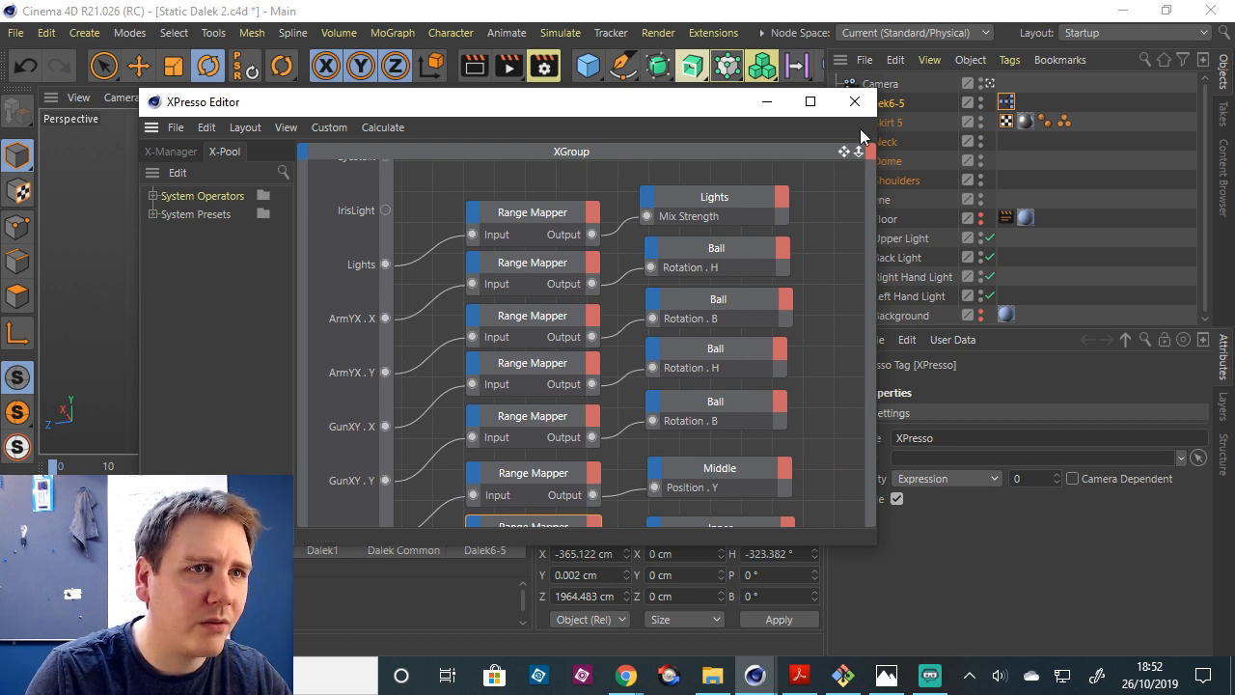
pyautogui.click(855, 104)
# Return to Gold Dalek.c4d, reopen its XPresso graph and look through the Gold Dalek node's user data outputs.
pyautogui.click(761, 33)
pyautogui.moveTo(781, 64)
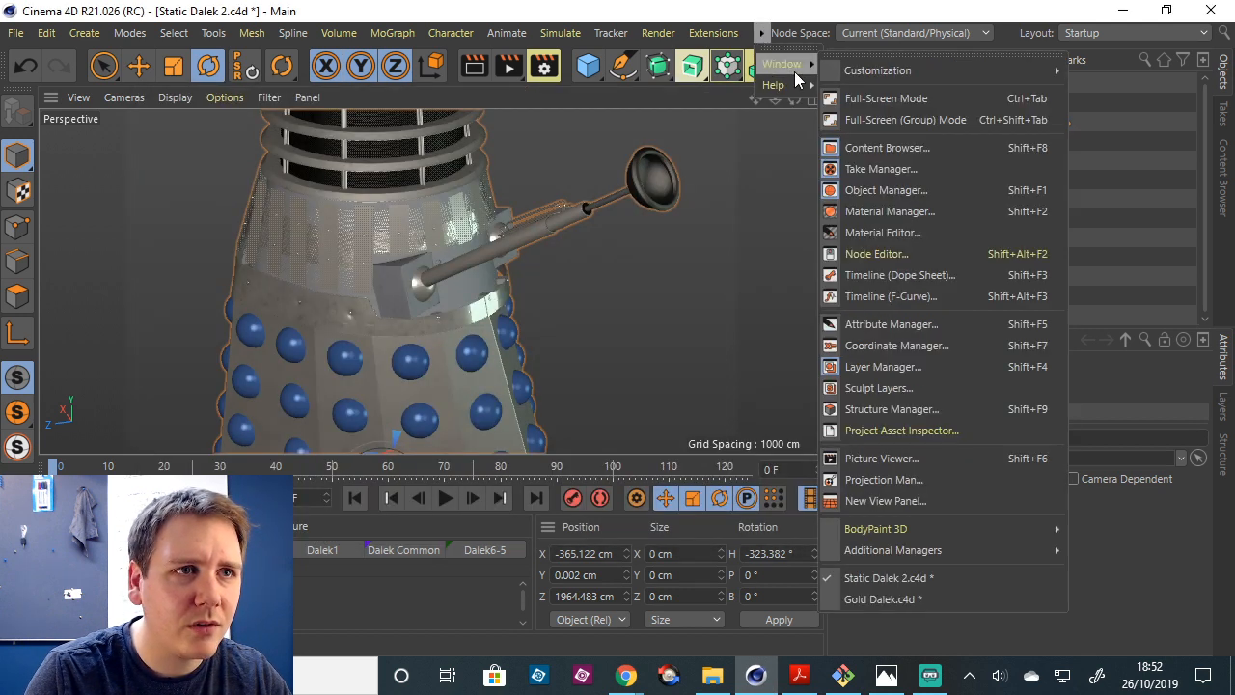
pyautogui.click(916, 600)
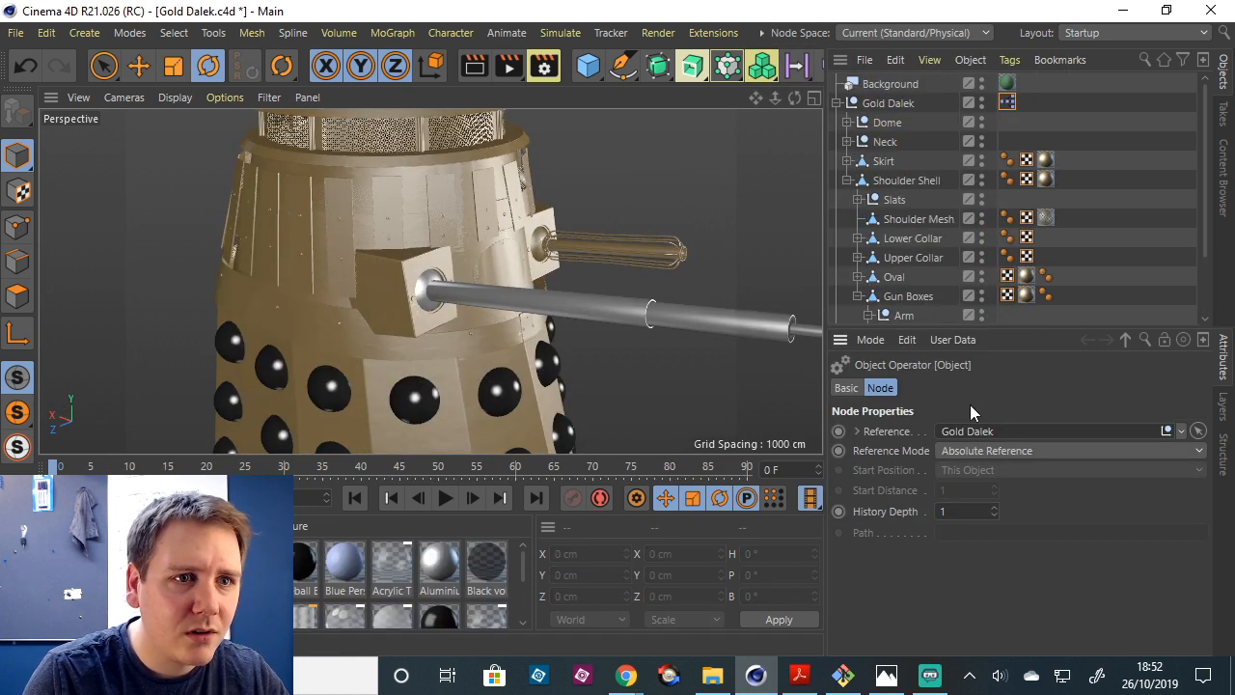
pyautogui.click(1007, 104)
pyautogui.doubleClick(1007, 104)
pyautogui.moveTo(910, 91); pyautogui.dragTo(567, 85)
pyautogui.click(476, 153)
pyautogui.moveTo(567, 461)
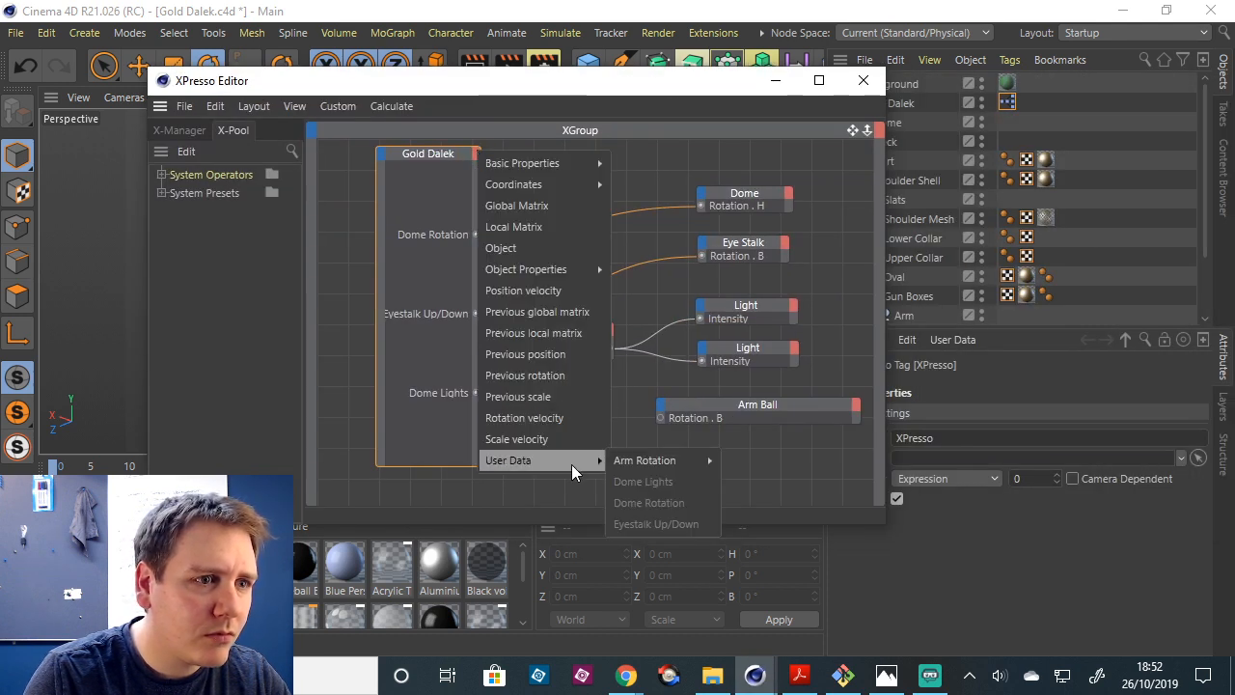
pyautogui.click(826, 471)
# Rename the Gold Dalek's Arm Rotation user data entry to ArmXY in the user data manager.
pyautogui.moveTo(740, 81); pyautogui.dragTo(567, 86)
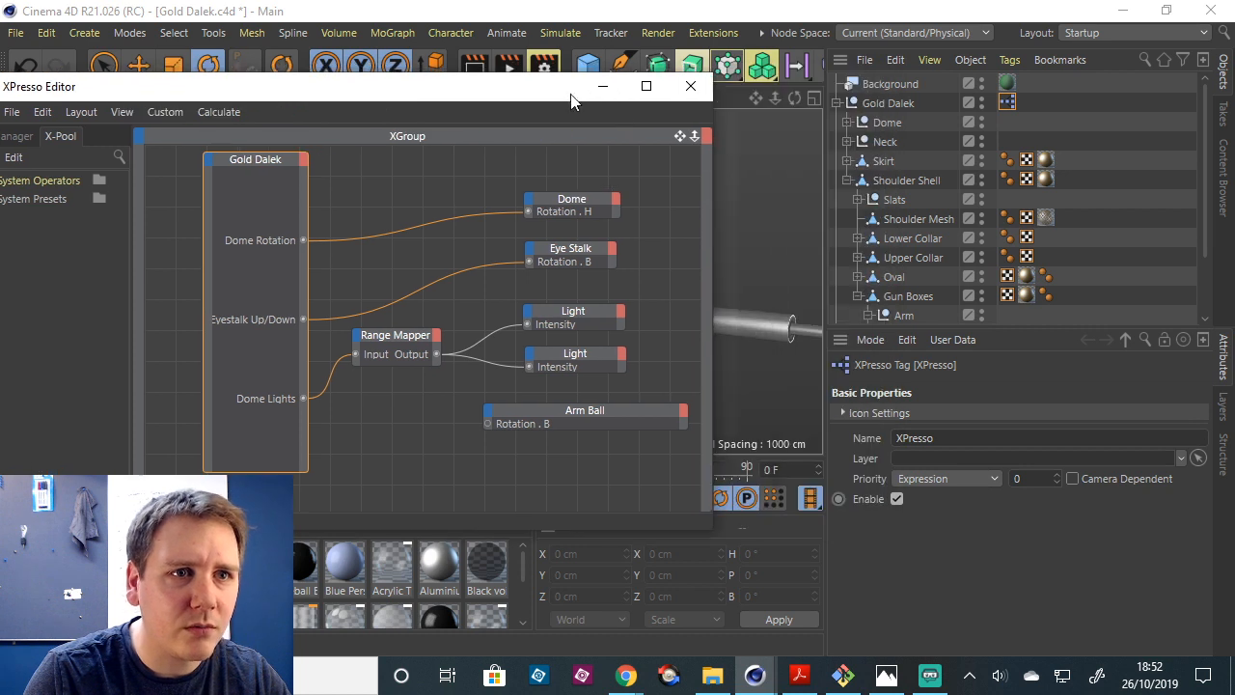
pyautogui.click(899, 102)
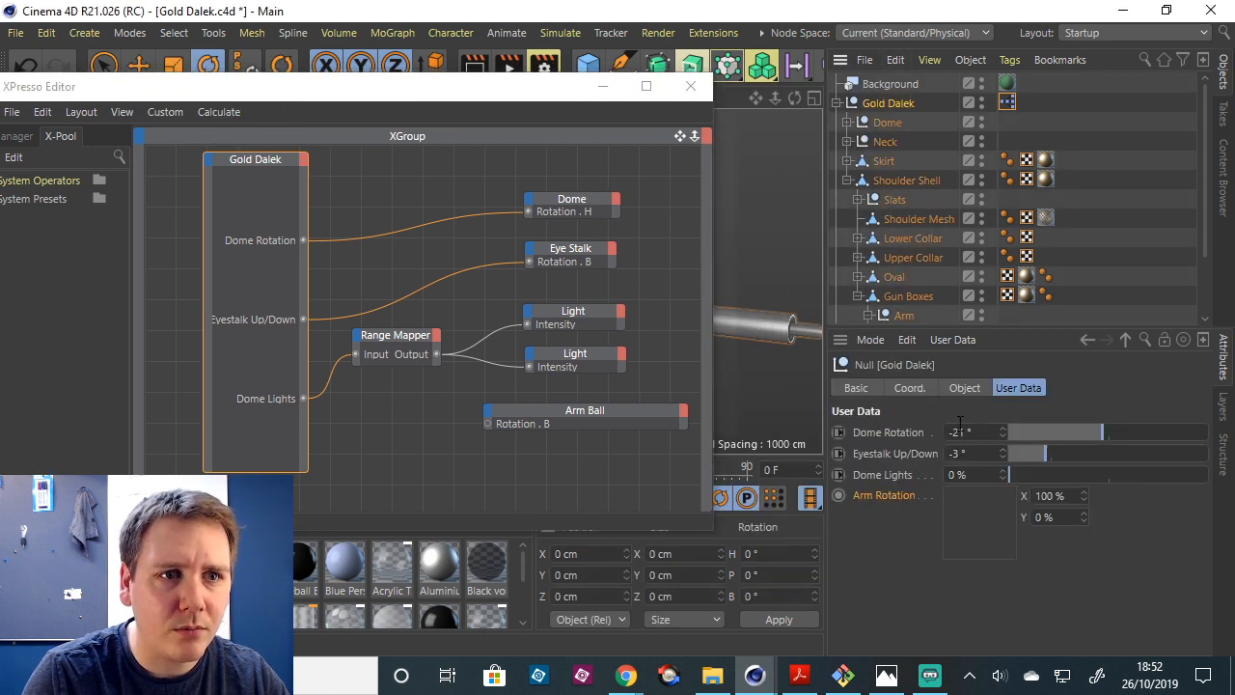
pyautogui.rightClick(888, 498)
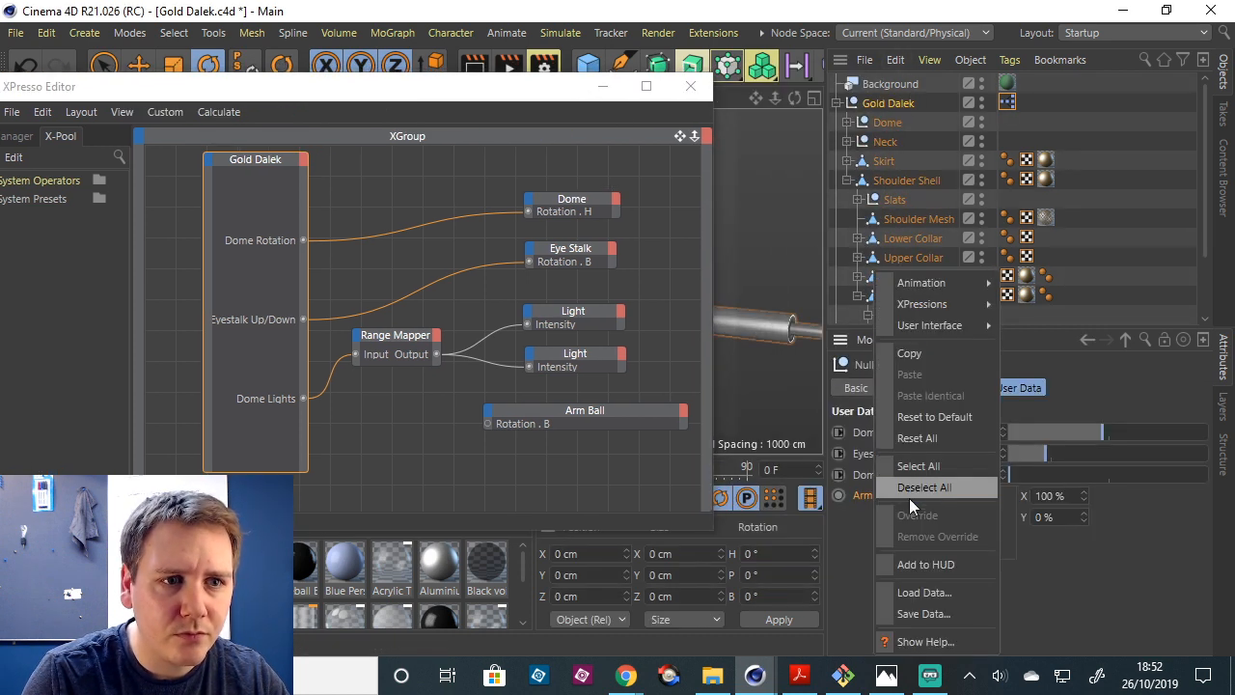
pyautogui.click(1171, 389)
pyautogui.click(975, 340)
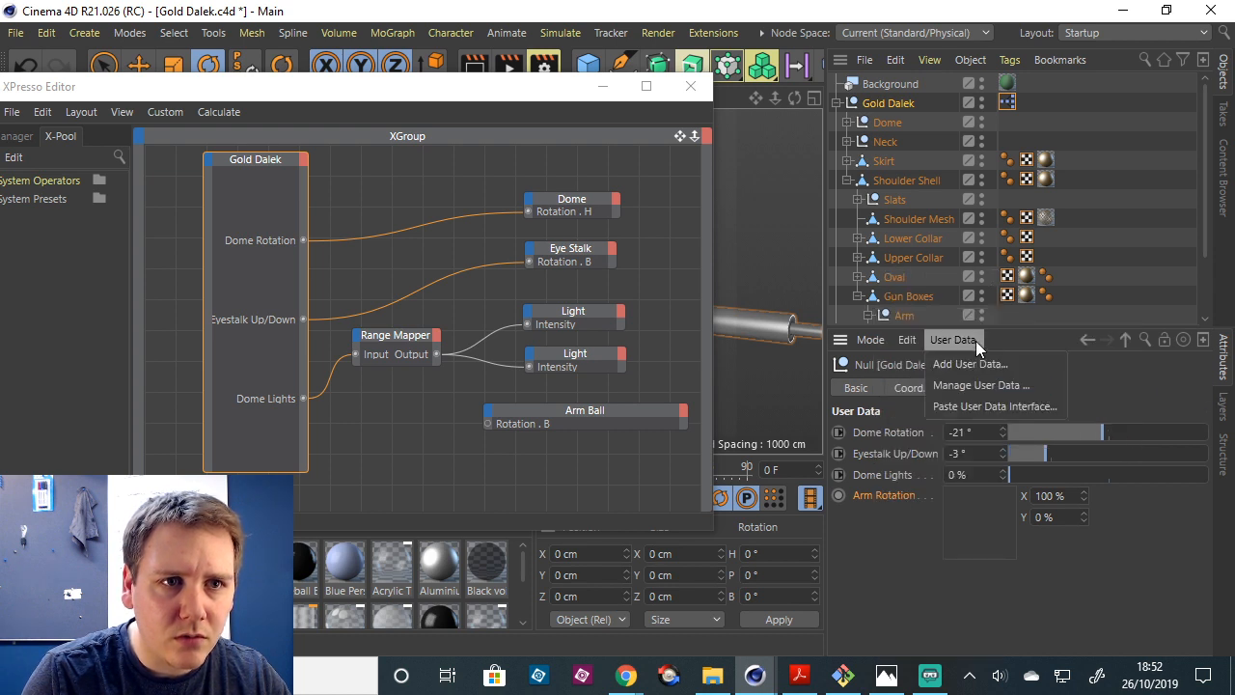
pyautogui.click(987, 389)
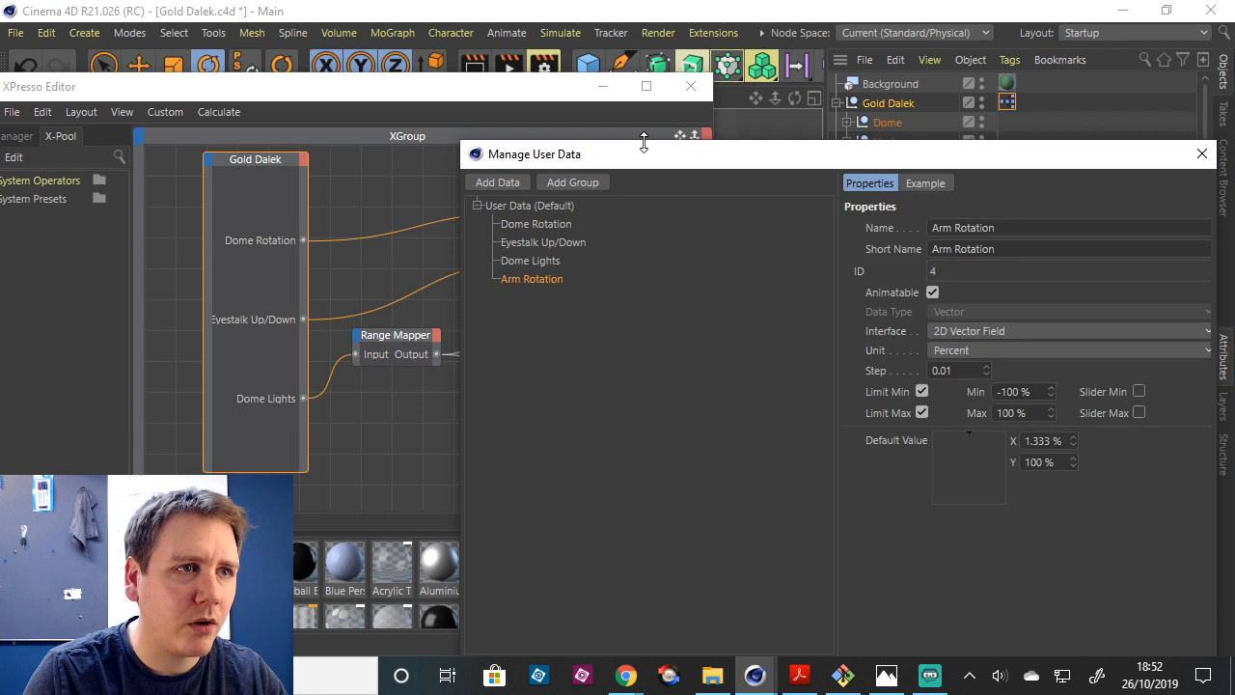
pyautogui.moveTo(648, 154); pyautogui.dragTo(490, 112)
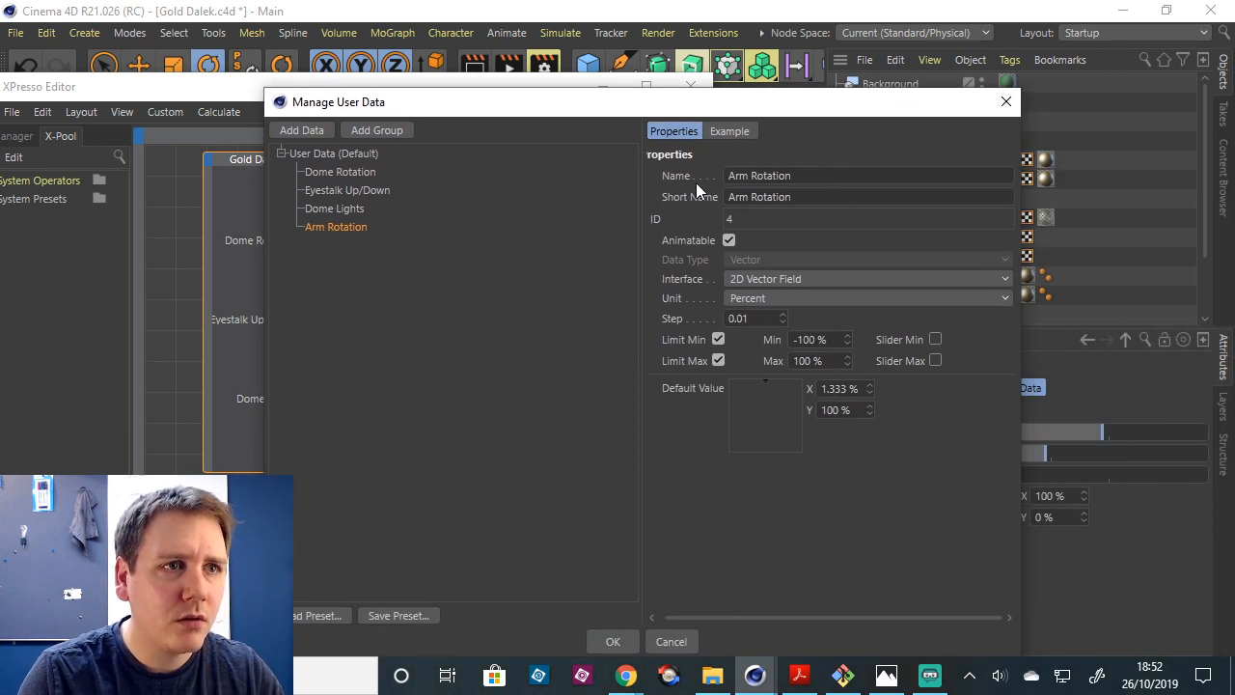
pyautogui.click(788, 175)
pyautogui.moveTo(788, 174); pyautogui.dragTo(712, 179)
pyautogui.write('ArmXY')
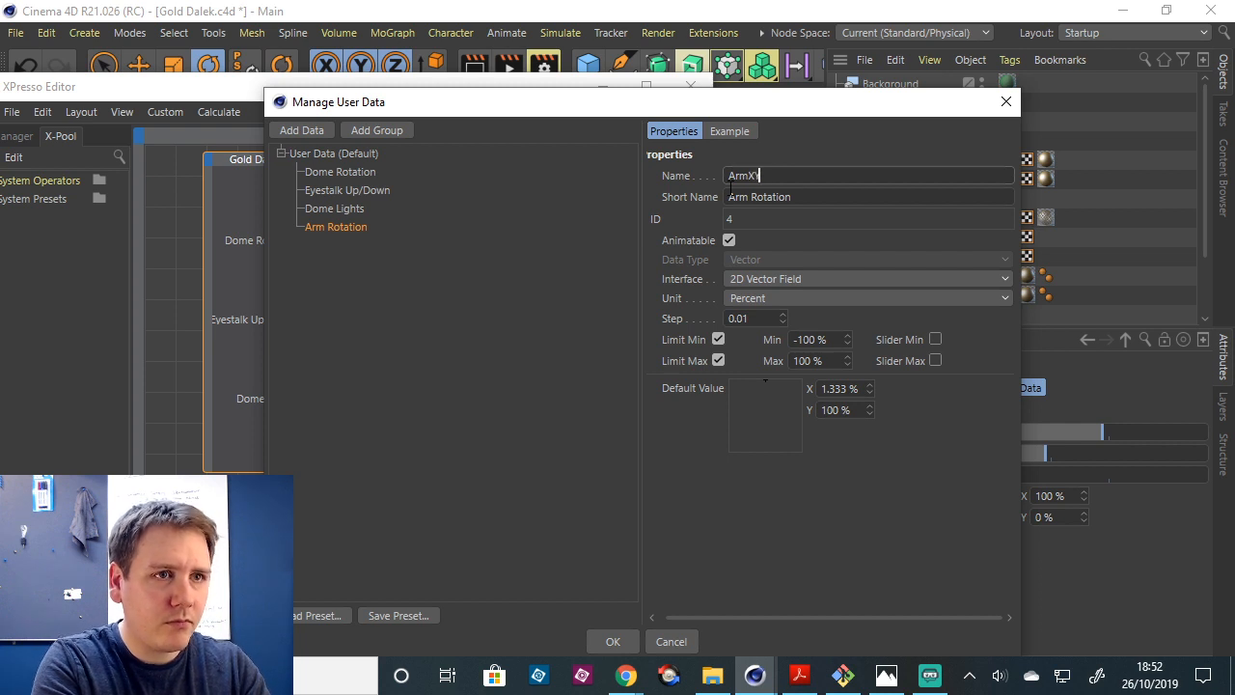
pyautogui.press('Return')
pyautogui.moveTo(593, 99); pyautogui.dragTo(562, 77)
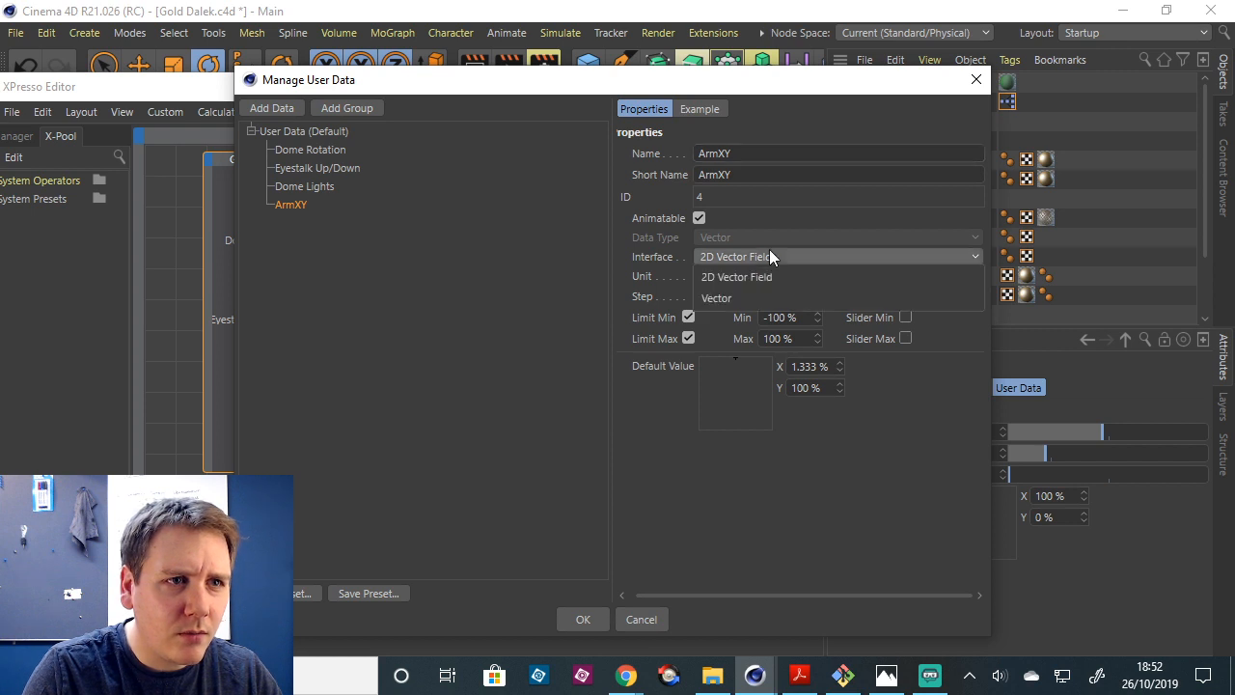
pyautogui.click(759, 256)
pyautogui.click(759, 259)
pyautogui.click(769, 274)
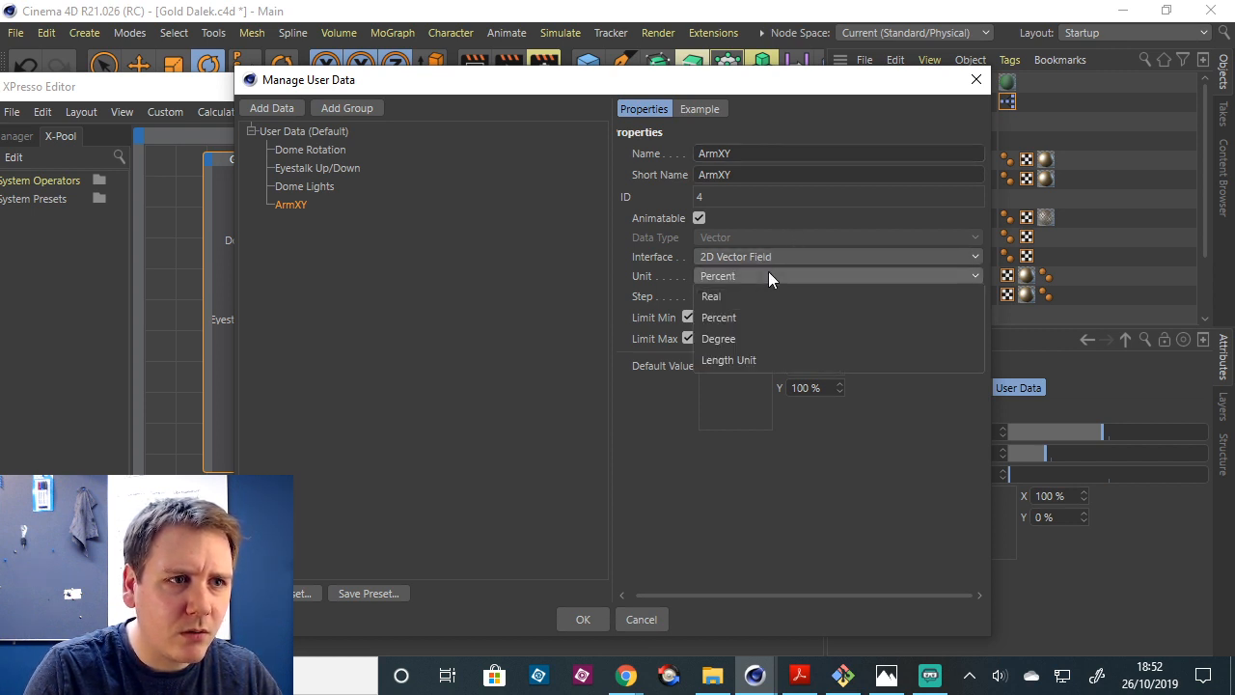
pyautogui.click(787, 226)
pyautogui.click(778, 259)
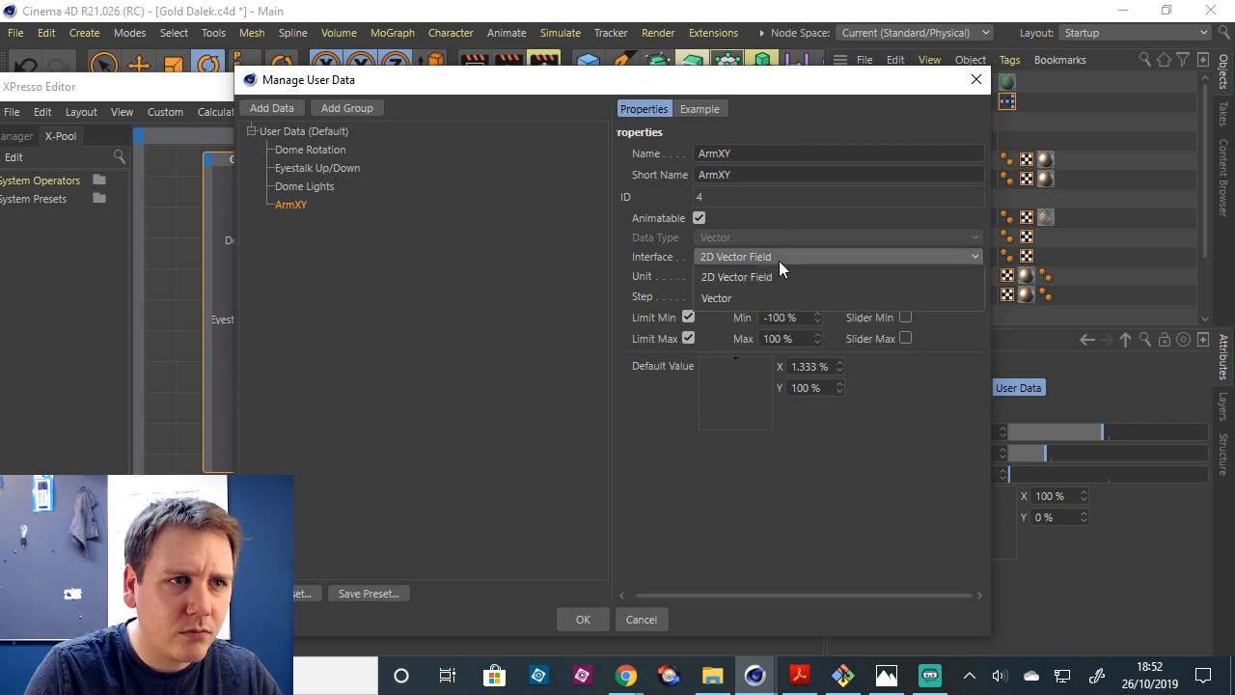
pyautogui.click(773, 295)
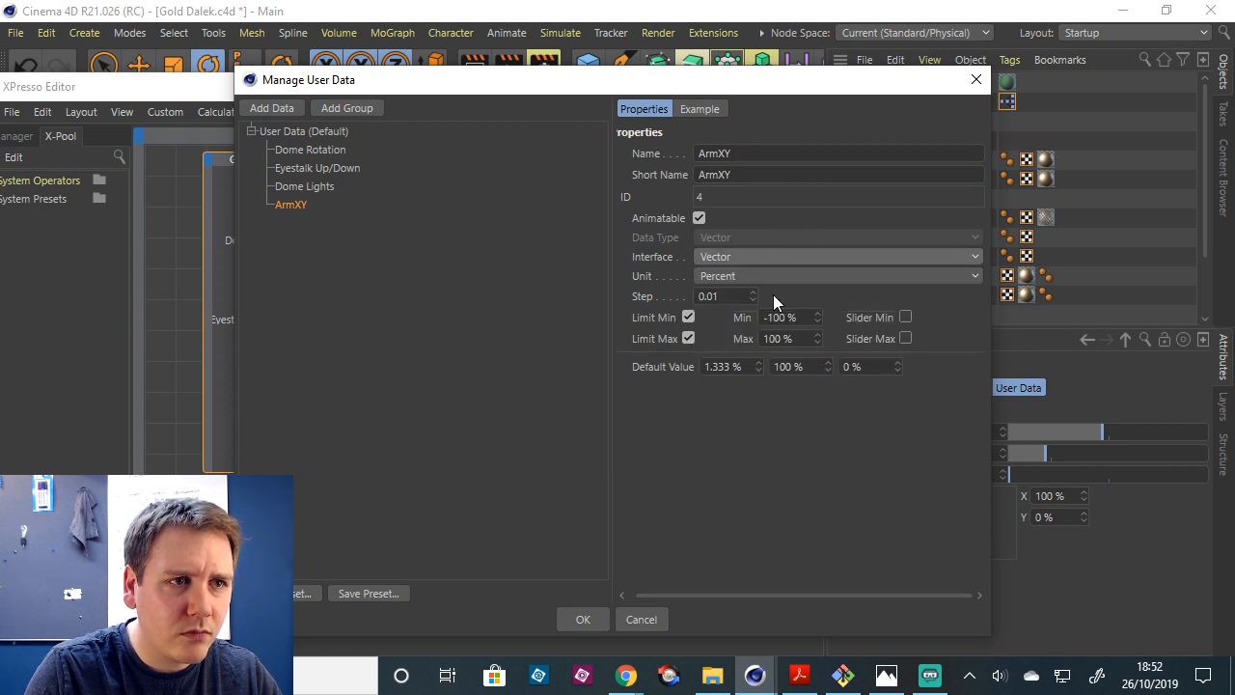
pyautogui.click(771, 258)
pyautogui.click(772, 277)
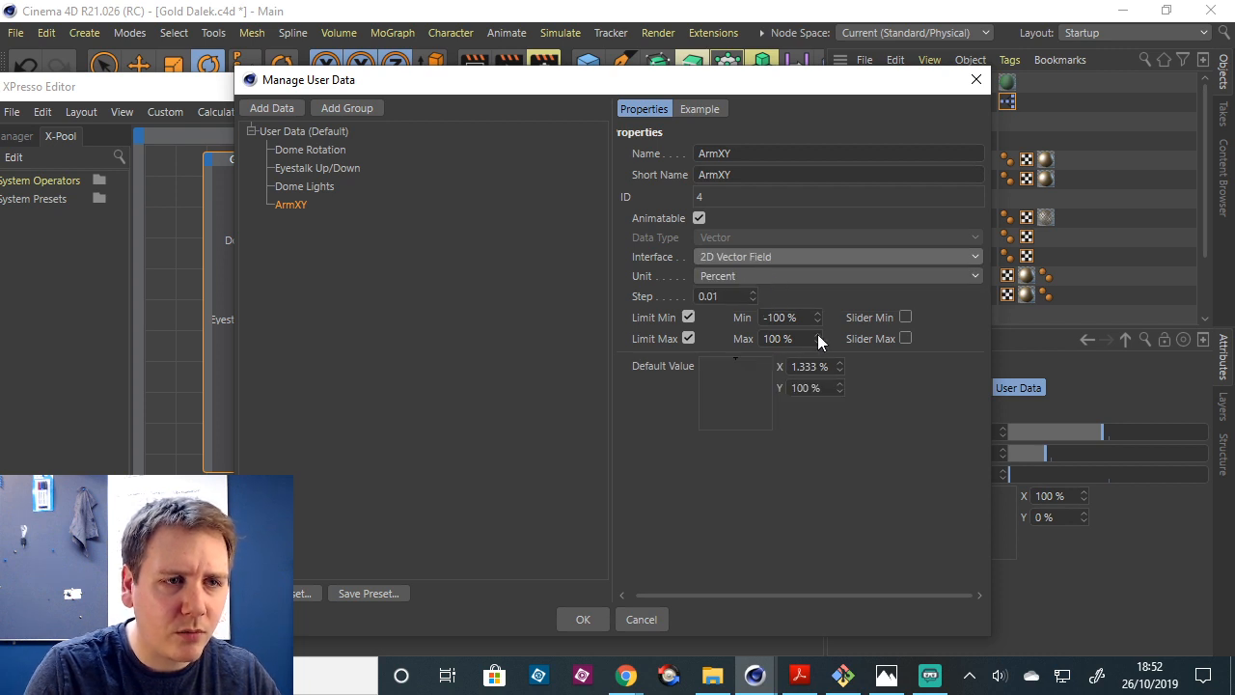
pyautogui.click(696, 110)
pyautogui.moveTo(718, 190); pyautogui.dragTo(715, 177)
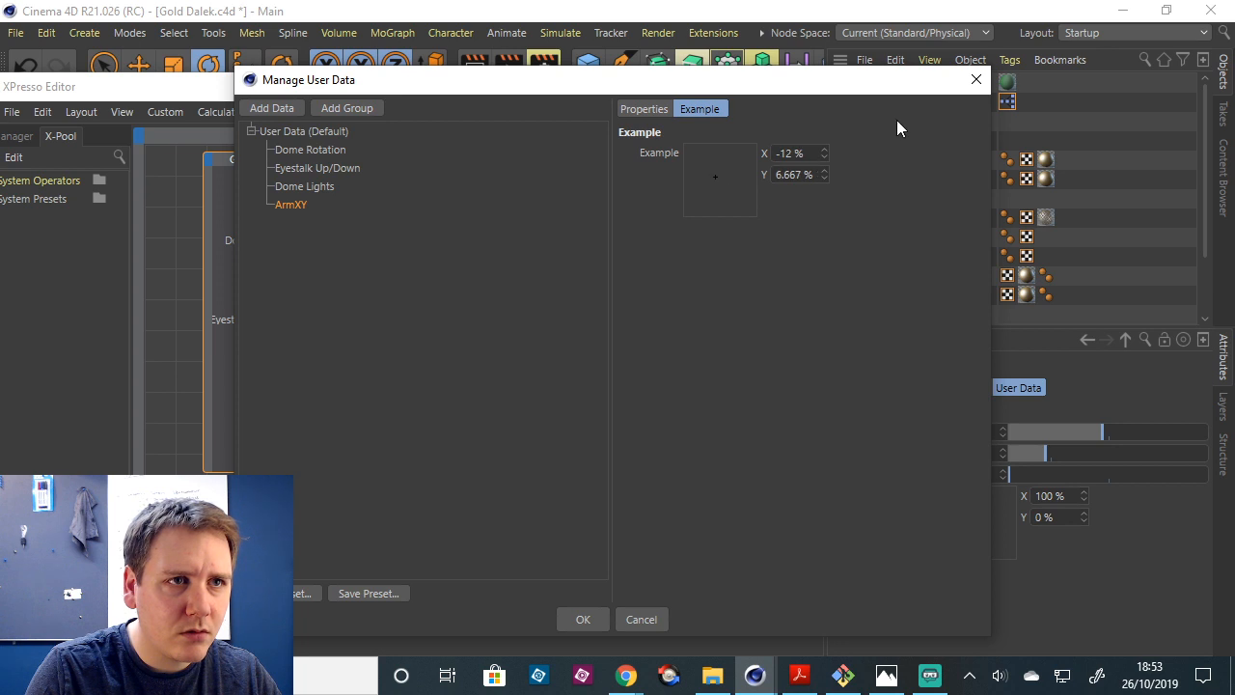
pyautogui.click(977, 81)
# Check which arm user data outputs the Gold Dalek node offers in the XPresso graph.
pyautogui.click(307, 179)
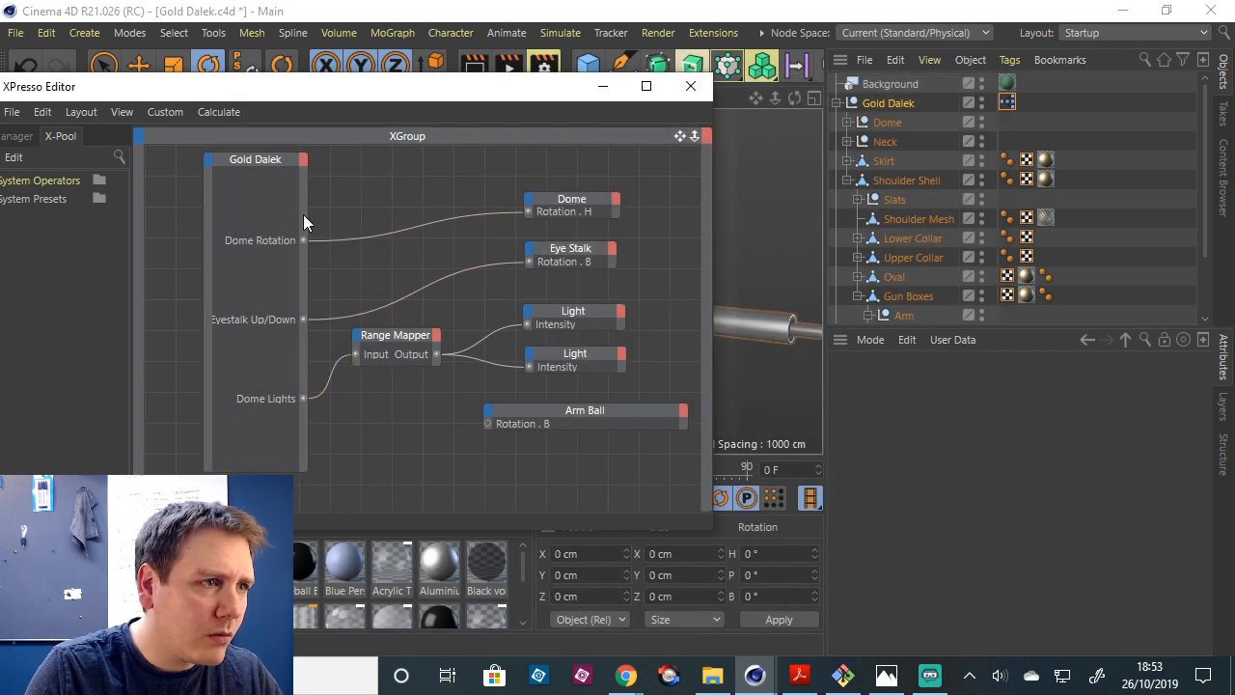
pyautogui.click(301, 166)
pyautogui.click(302, 160)
pyautogui.moveTo(370, 471)
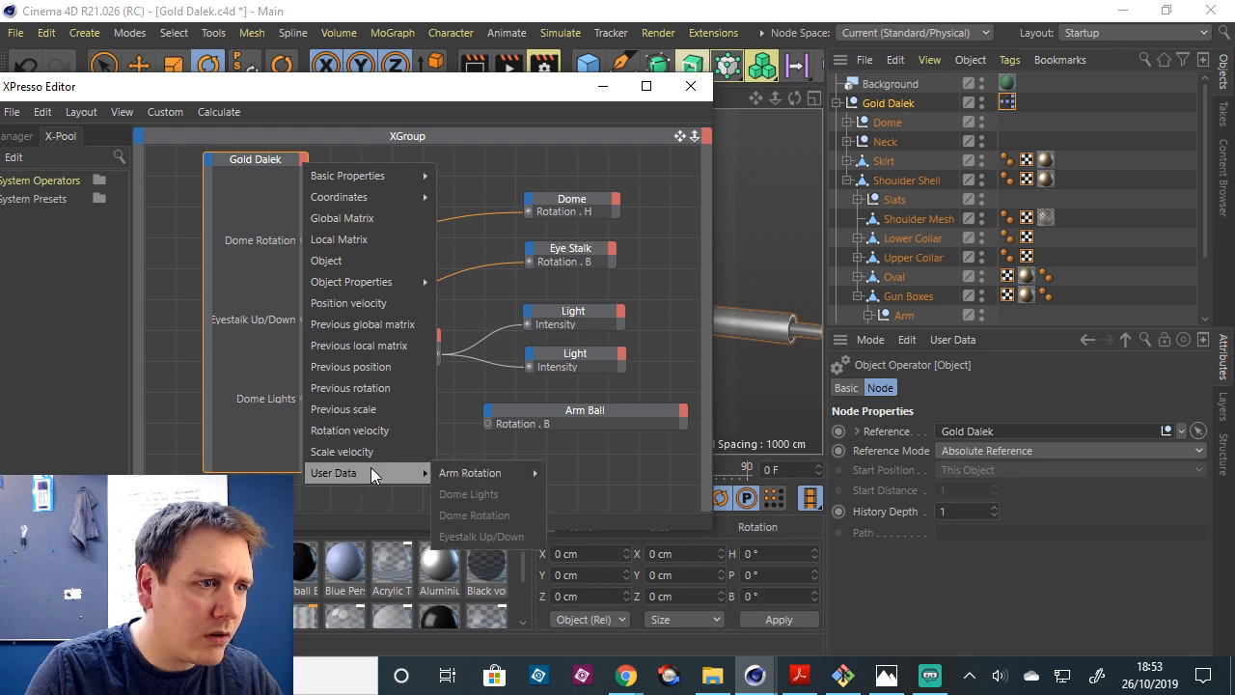
pyautogui.moveTo(490, 478)
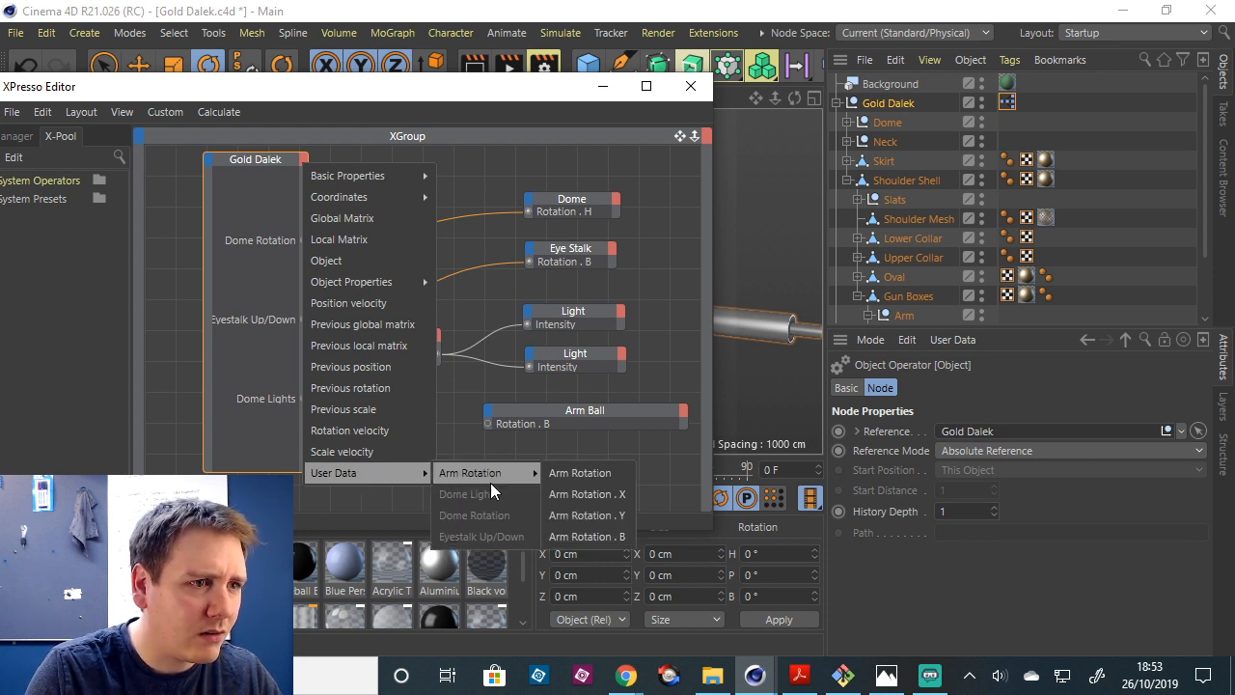
pyautogui.click(447, 433)
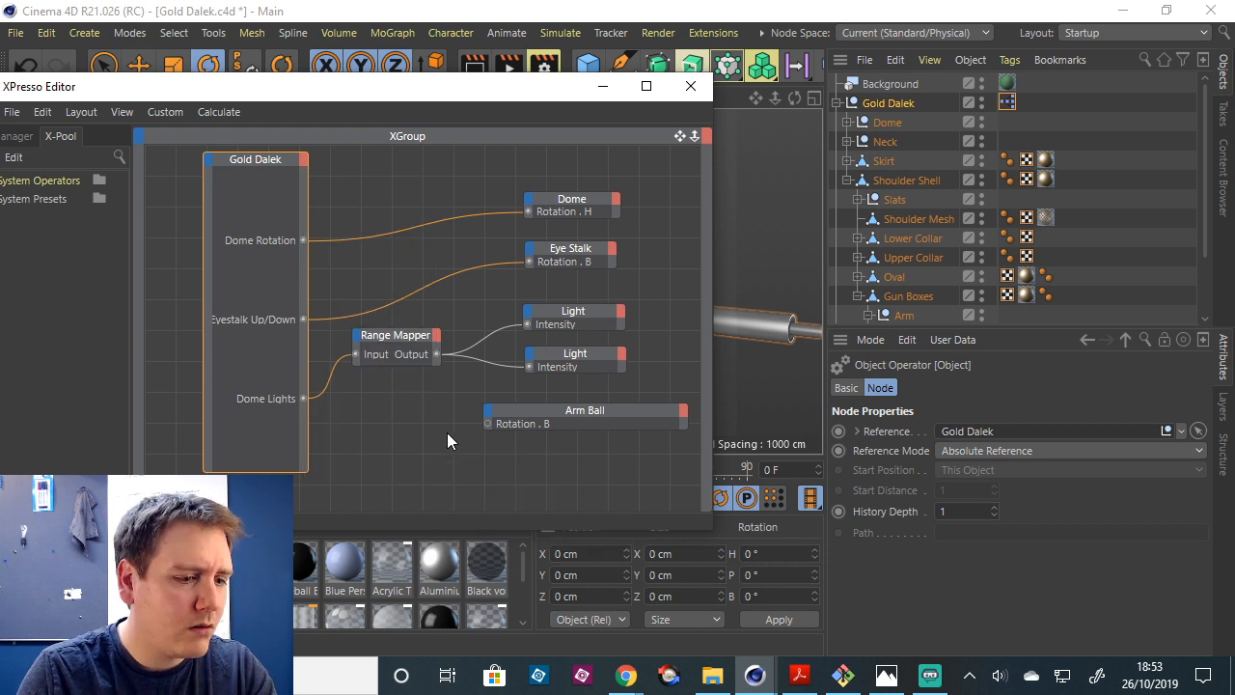
pyautogui.rightClick(339, 439)
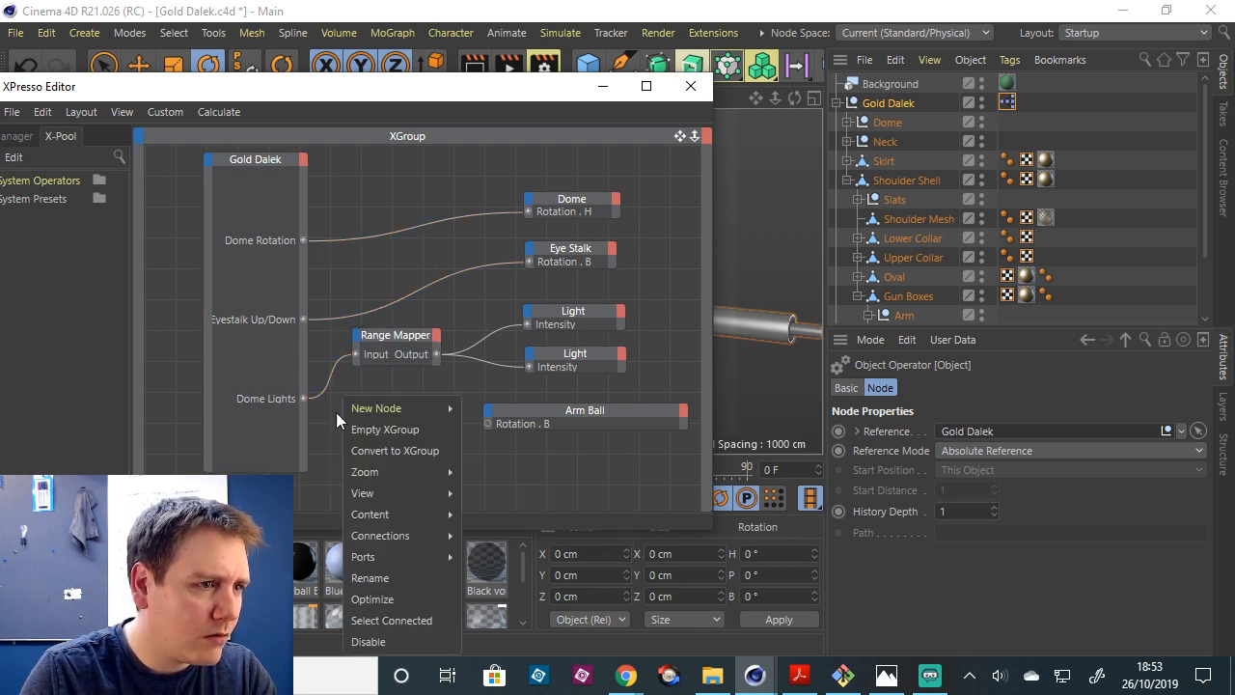
pyautogui.click(328, 431)
pyautogui.click(295, 422)
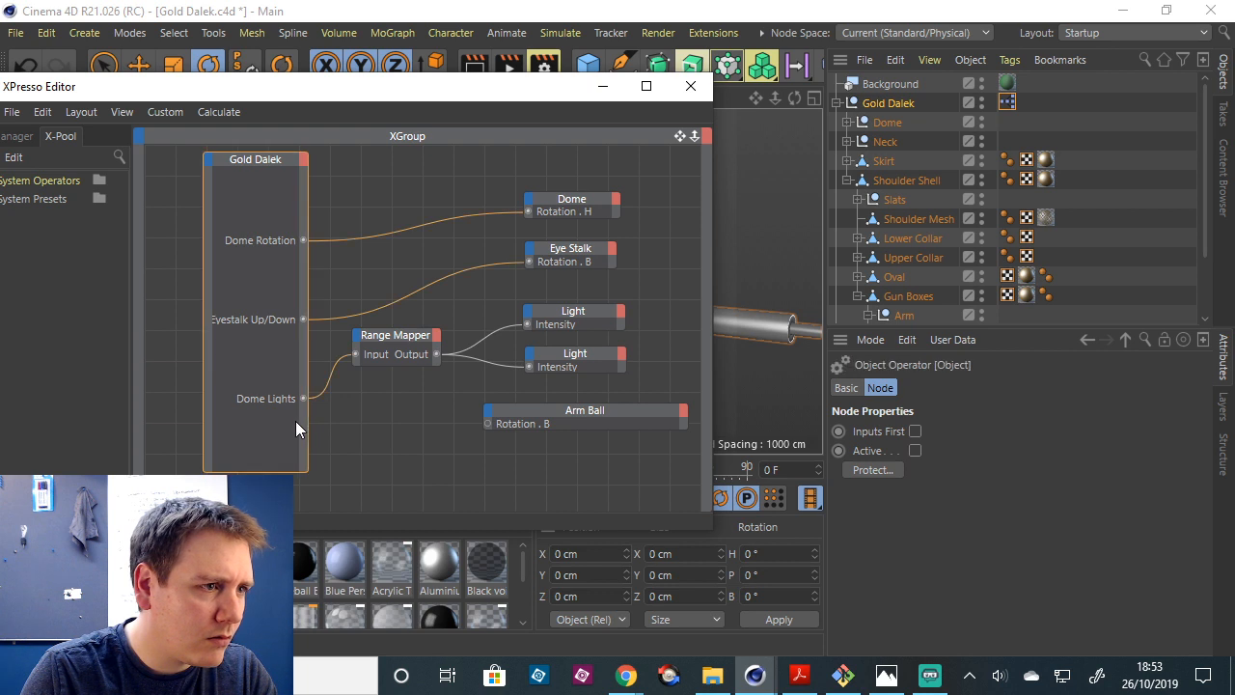
pyautogui.click(328, 427)
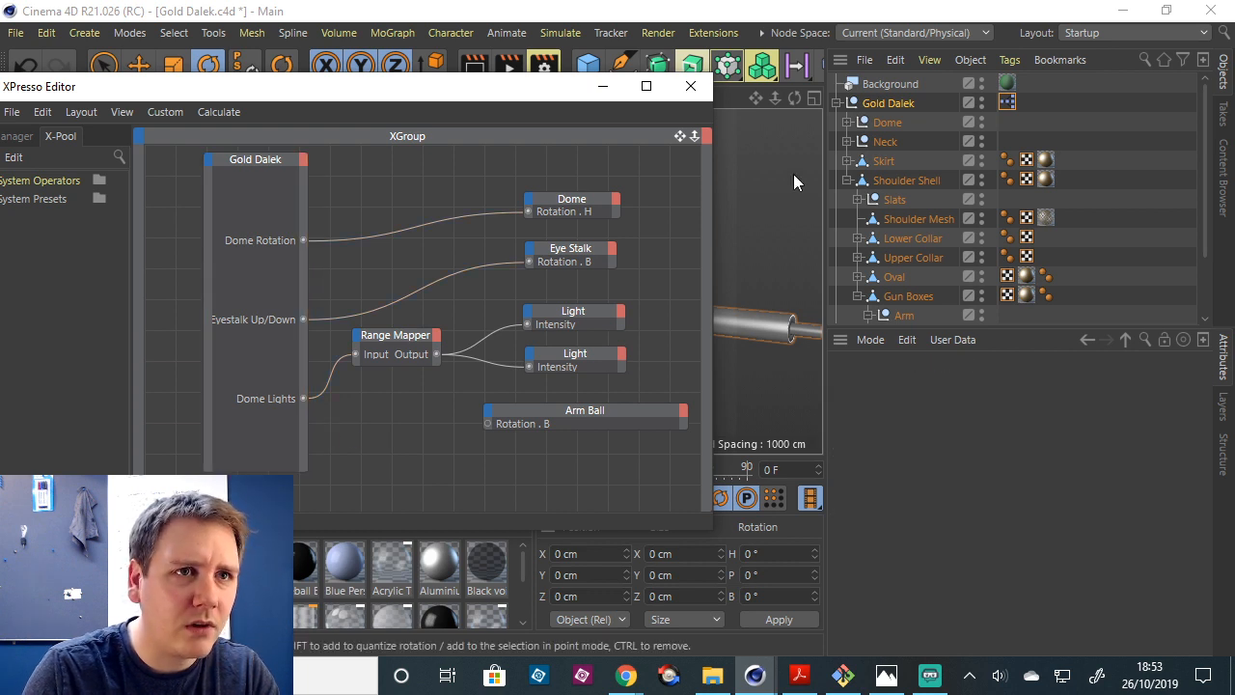
# Select the Gold Dalek null and look through the options available for its Arm Rotation user data.
pyautogui.click(897, 103)
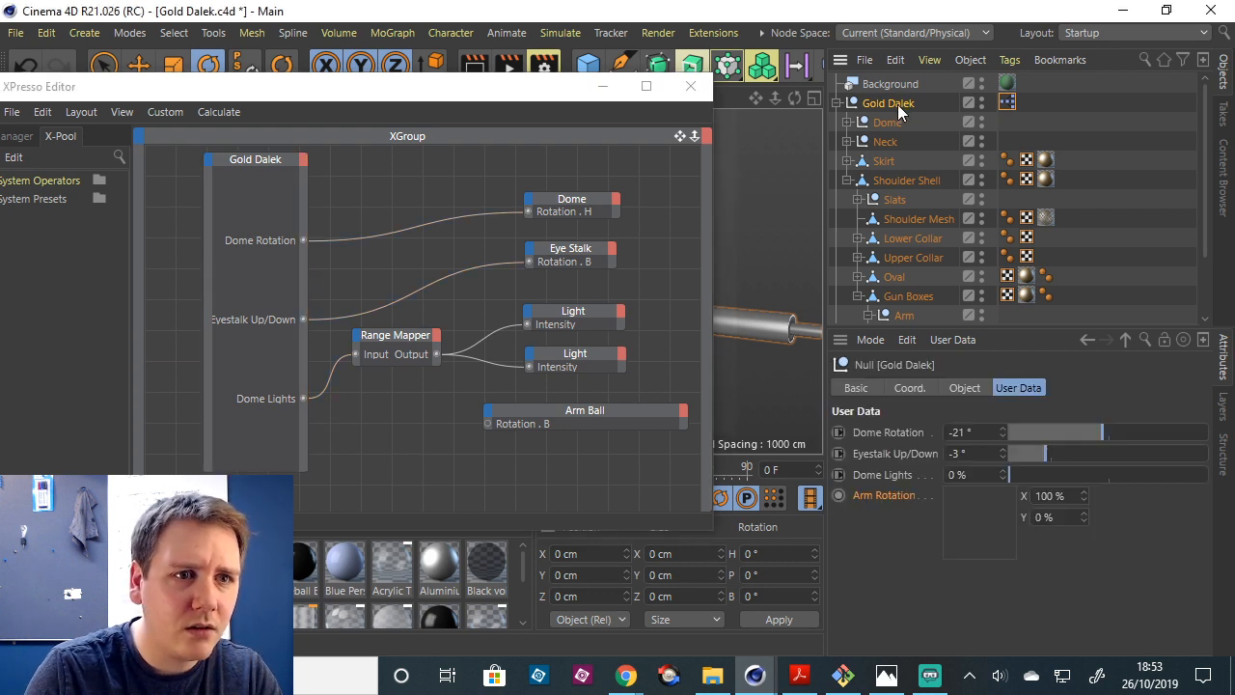
pyautogui.rightClick(886, 497)
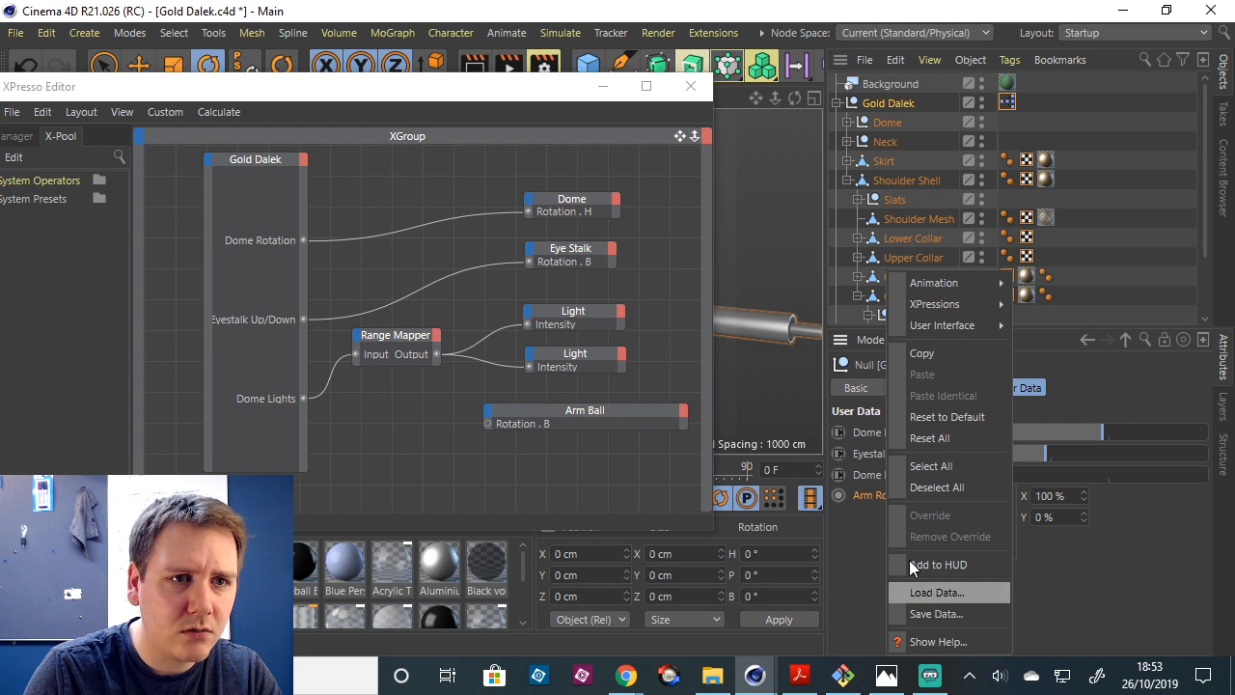
pyautogui.click(871, 526)
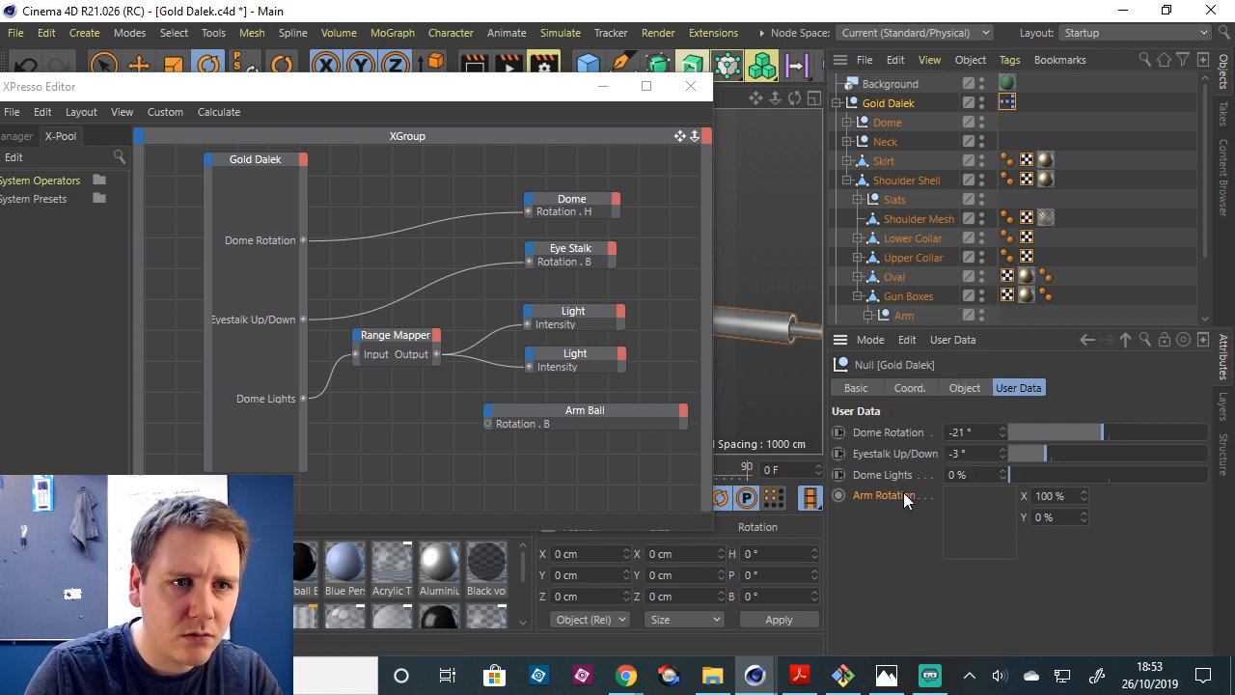
pyautogui.rightClick(904, 496)
pyautogui.moveTo(985, 318)
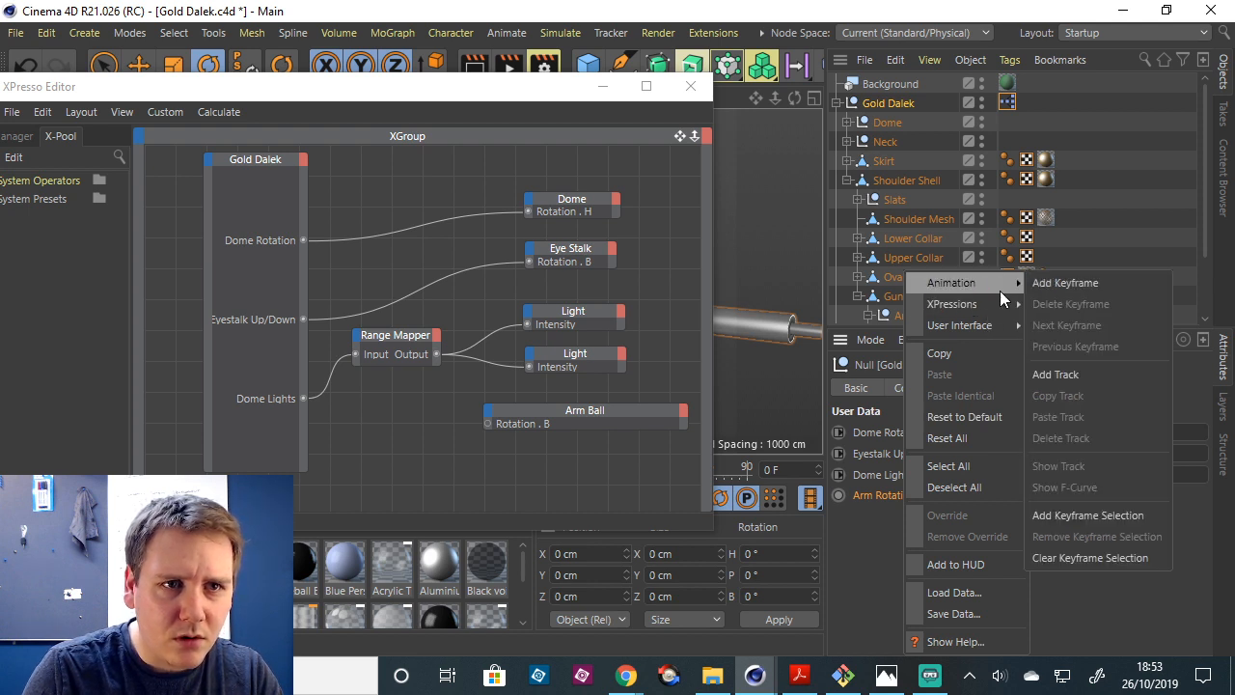
pyautogui.click(1079, 628)
# Rename the Gold Dalek's Arm Rotation user data entry to ArmXY and apply the change.
pyautogui.click(955, 339)
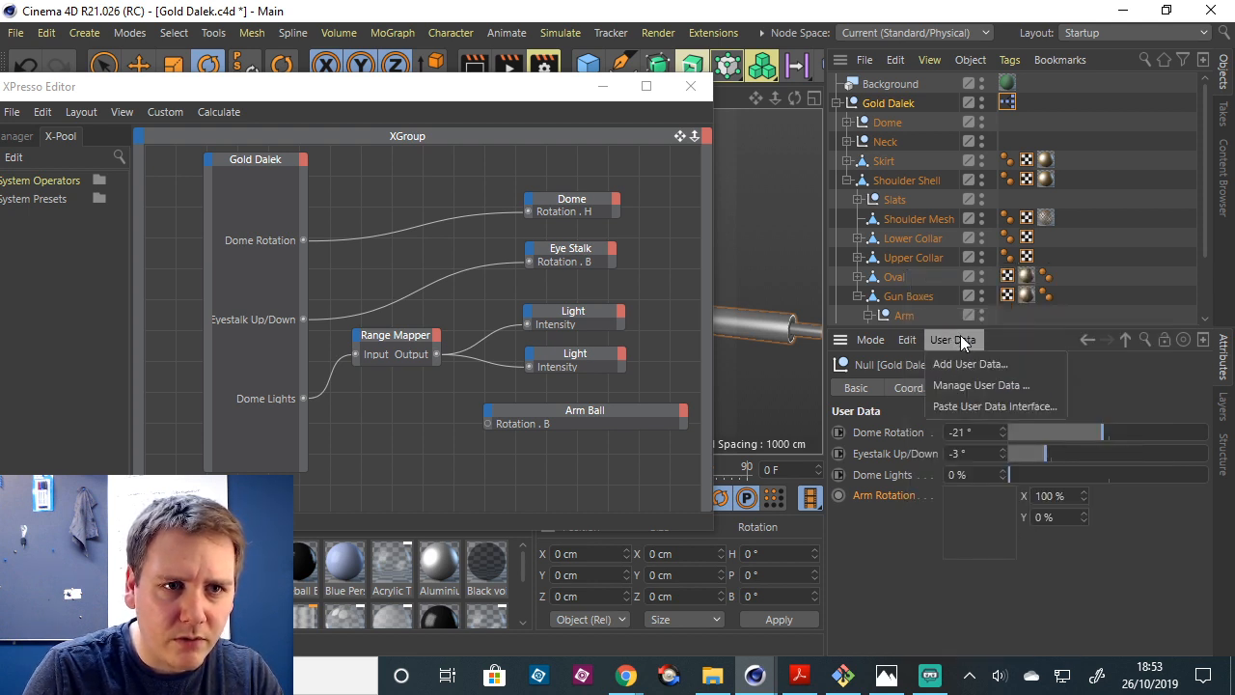
pyautogui.click(984, 383)
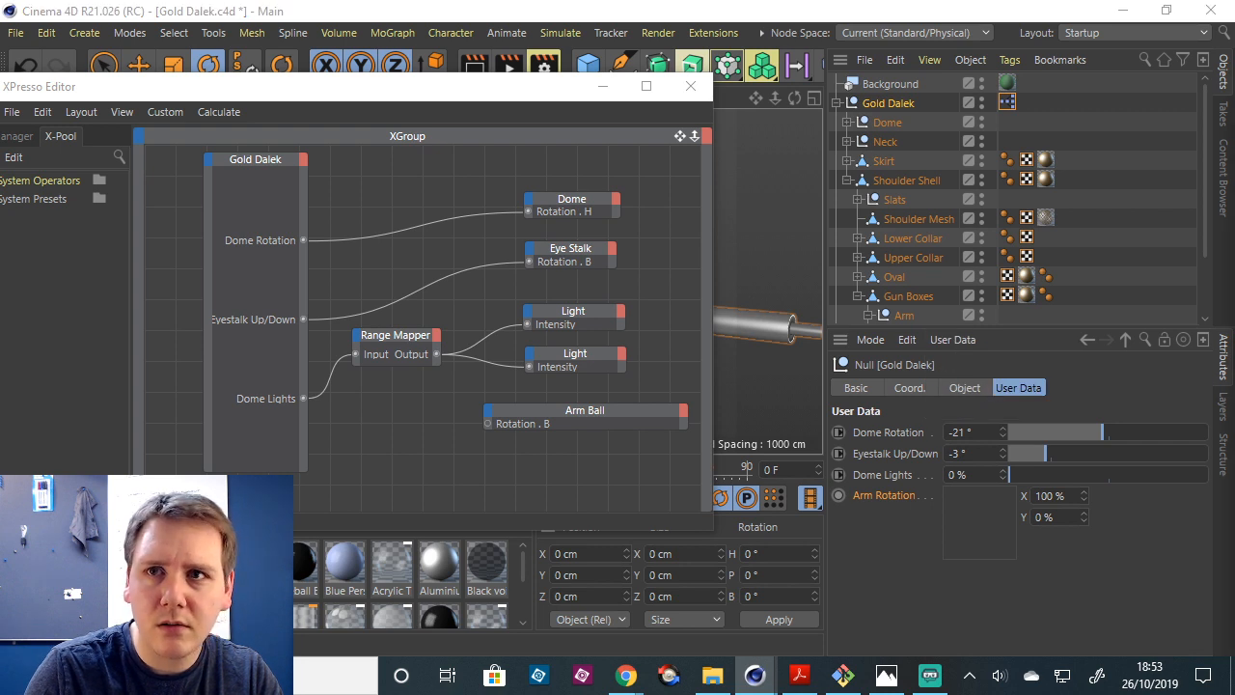
pyautogui.click(144, 250)
pyautogui.moveTo(334, 121); pyautogui.dragTo(461, 12)
pyautogui.click(734, 84)
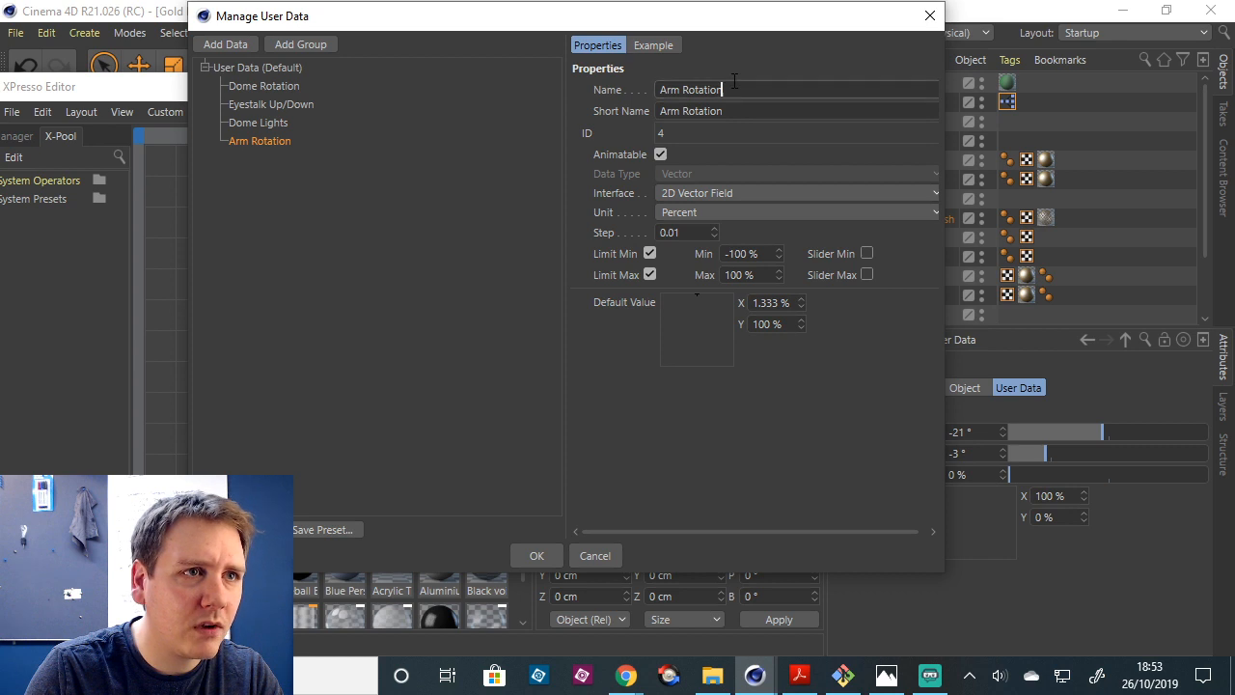
pyautogui.moveTo(682, 90); pyautogui.dragTo(678, 90)
pyautogui.press('BackSpace')
pyautogui.write('XY')
pyautogui.press('Return')
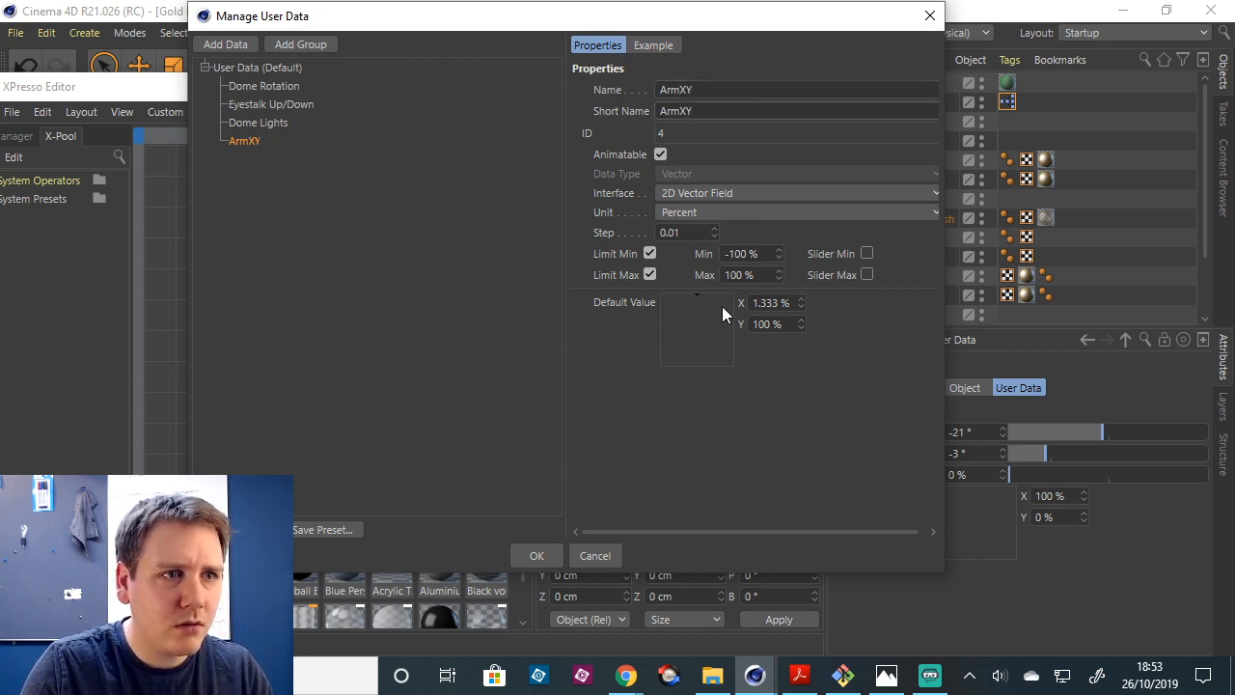
pyautogui.click(543, 558)
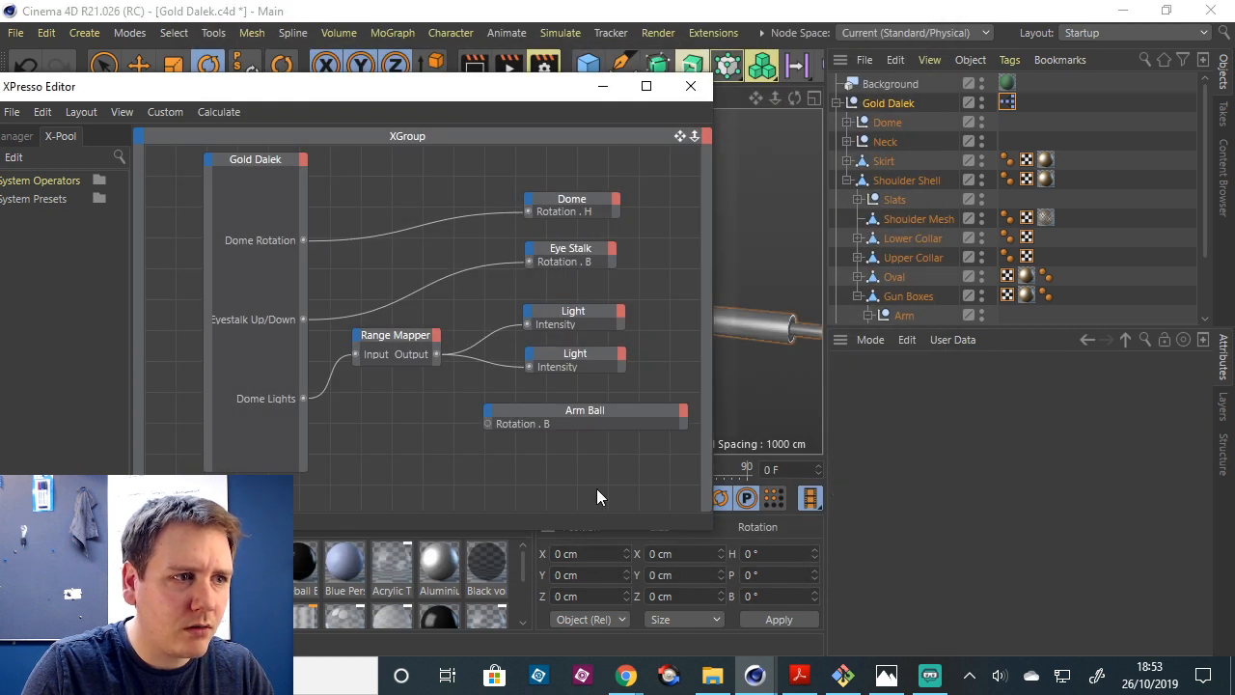
# Add the whole ArmXY user data as an output port on the Gold Dalek node.
pyautogui.click(302, 158)
pyautogui.moveTo(386, 464)
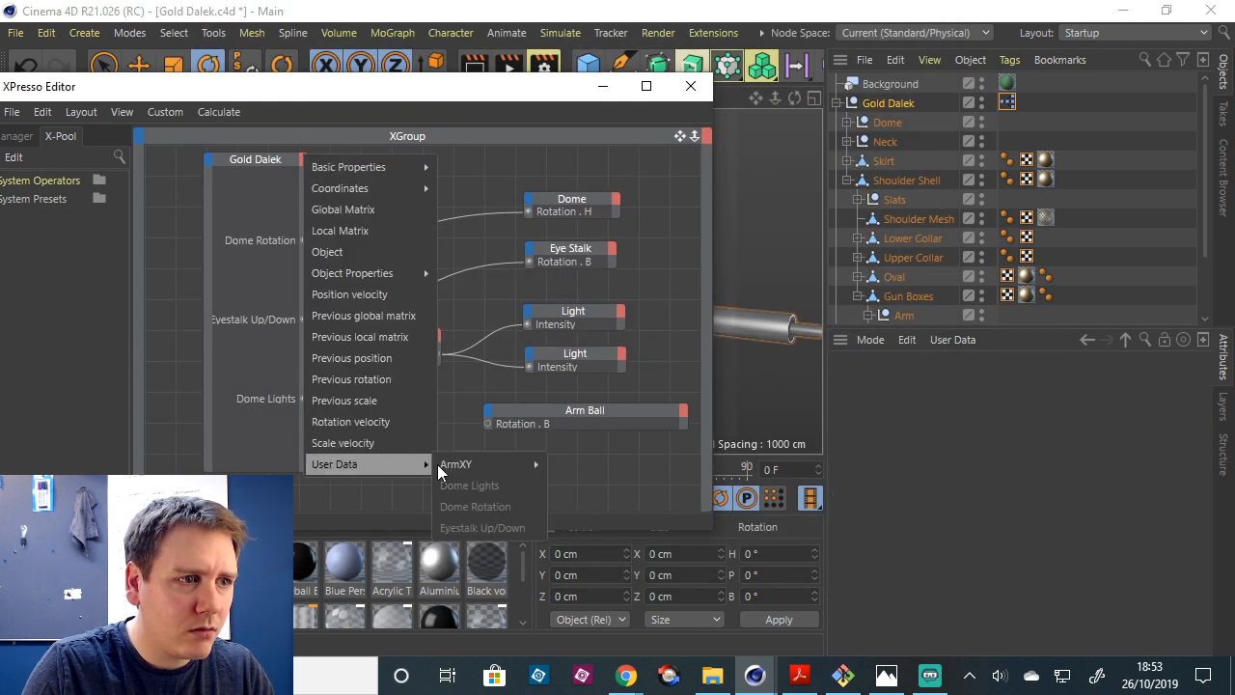
pyautogui.moveTo(482, 464)
pyautogui.click(591, 525)
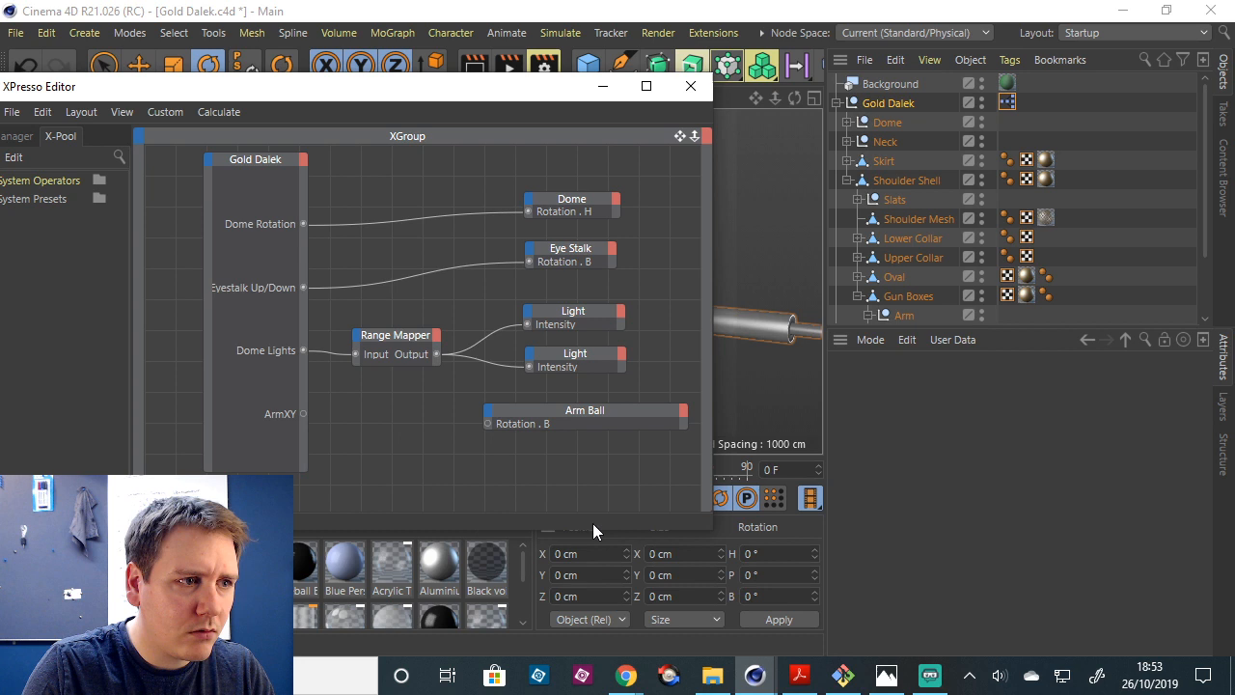
pyautogui.click(300, 413)
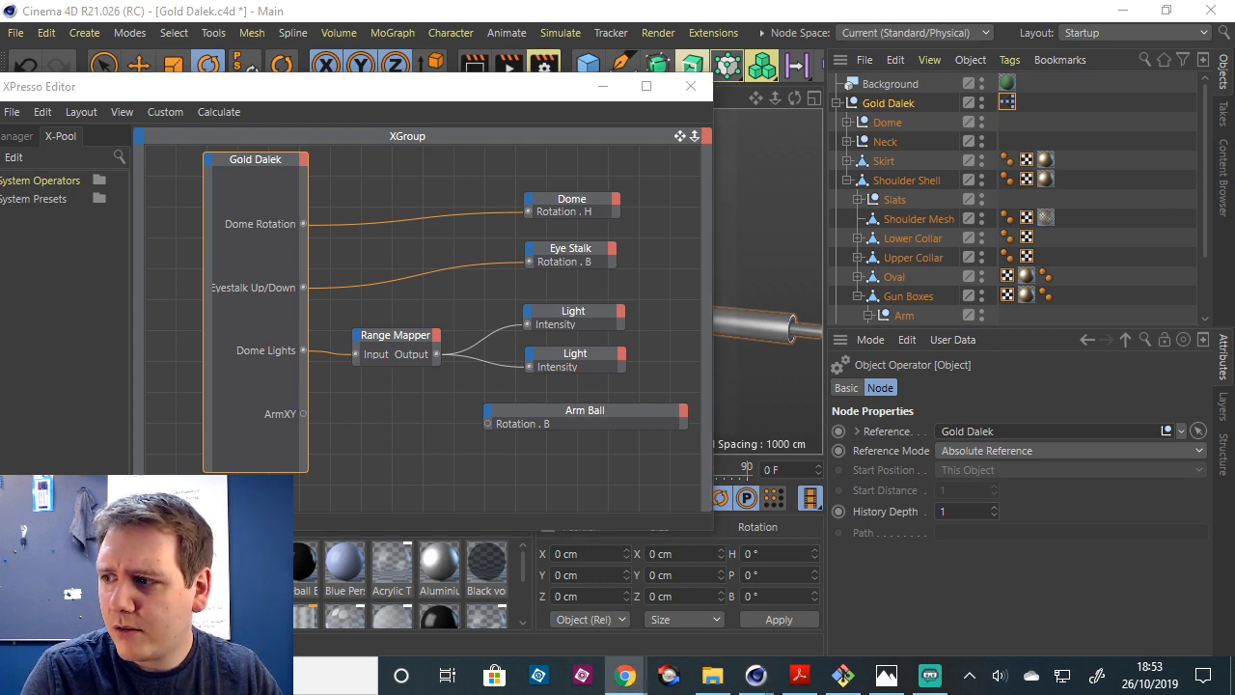
pyautogui.click(287, 413)
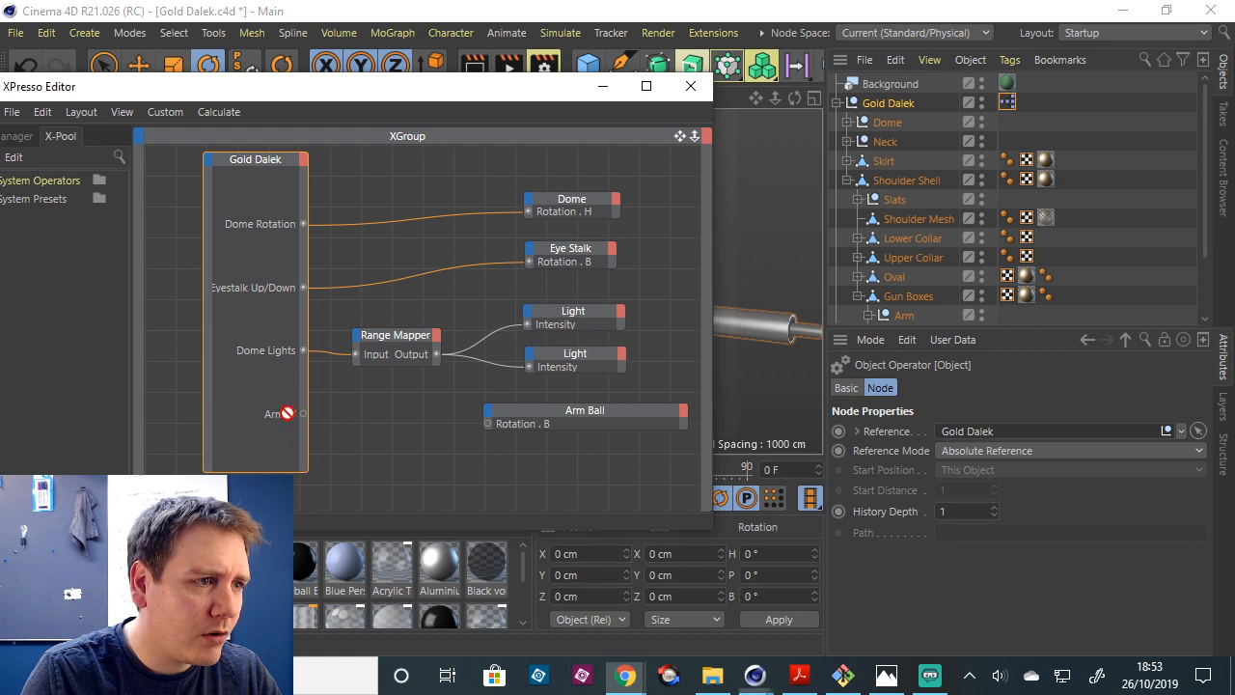
# Set the Gold Dalek's ArmXY user data to about 9.333 % in both X and Y using the 2D field.
pyautogui.moveTo(1206, 259)
pyautogui.mouseDown()
pyautogui.moveTo(1206, 277)
pyautogui.moveTo(1206, 244)
pyautogui.mouseUp()
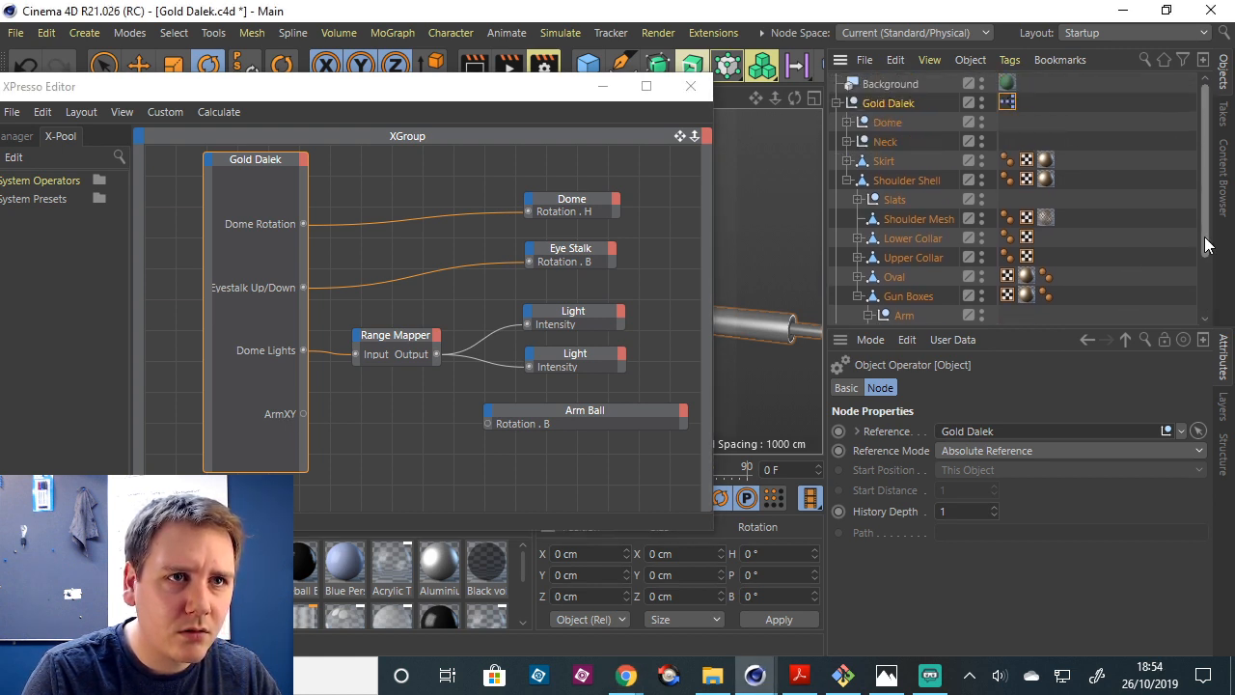
pyautogui.click(897, 104)
pyautogui.click(985, 507)
pyautogui.moveTo(983, 514); pyautogui.dragTo(981, 519)
# Examine the individual ArmXY component outputs offered by the Gold Dalek node.
pyautogui.click(304, 160)
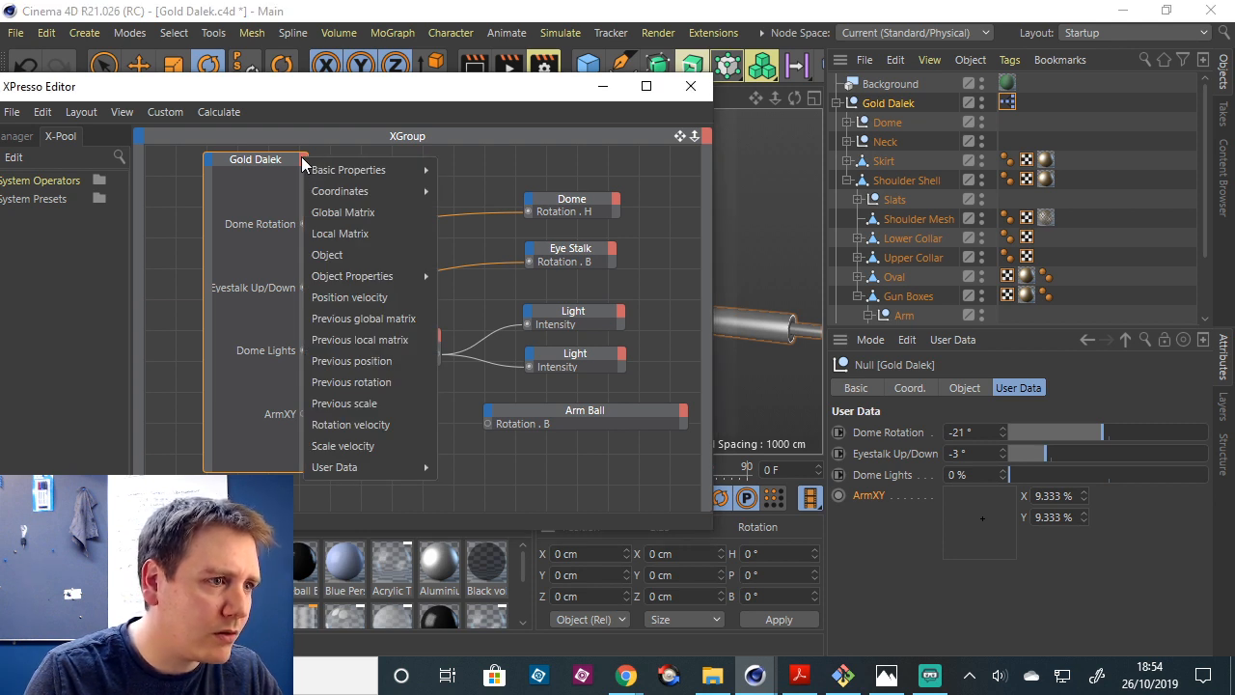
pyautogui.moveTo(387, 471)
pyautogui.moveTo(478, 470)
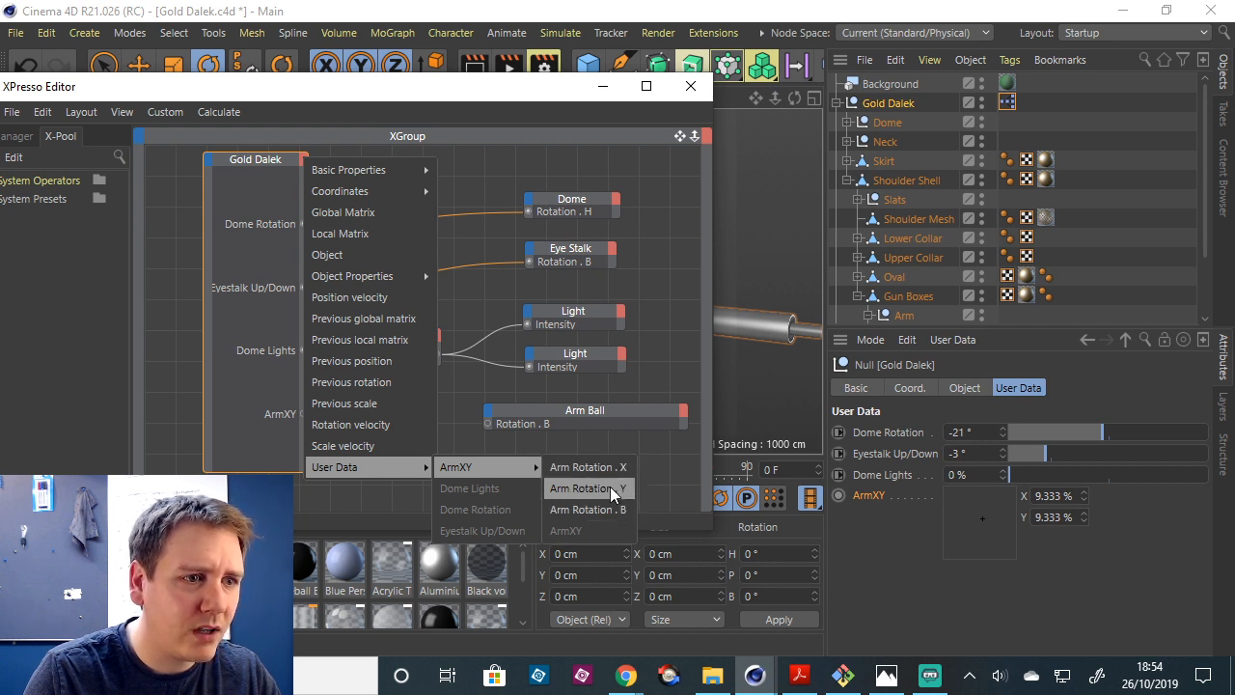
pyautogui.click(667, 450)
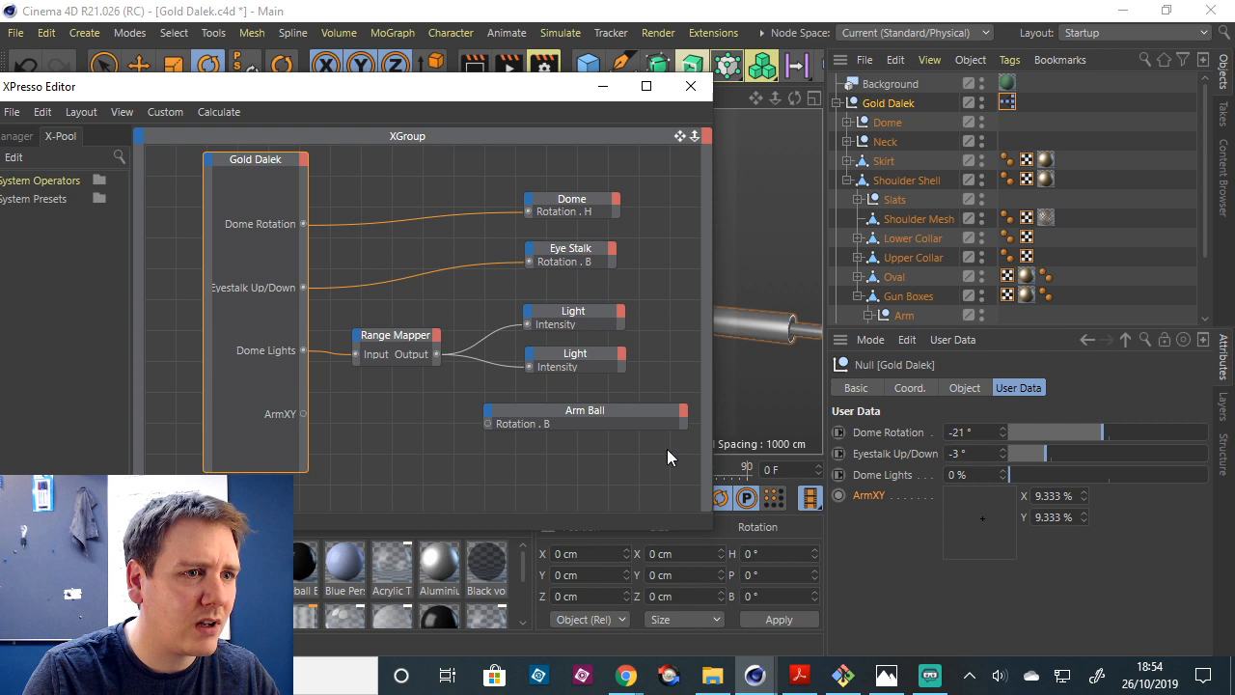
# Close the XPresso Editor and save the Gold Dalek project.
pyautogui.click(704, 86)
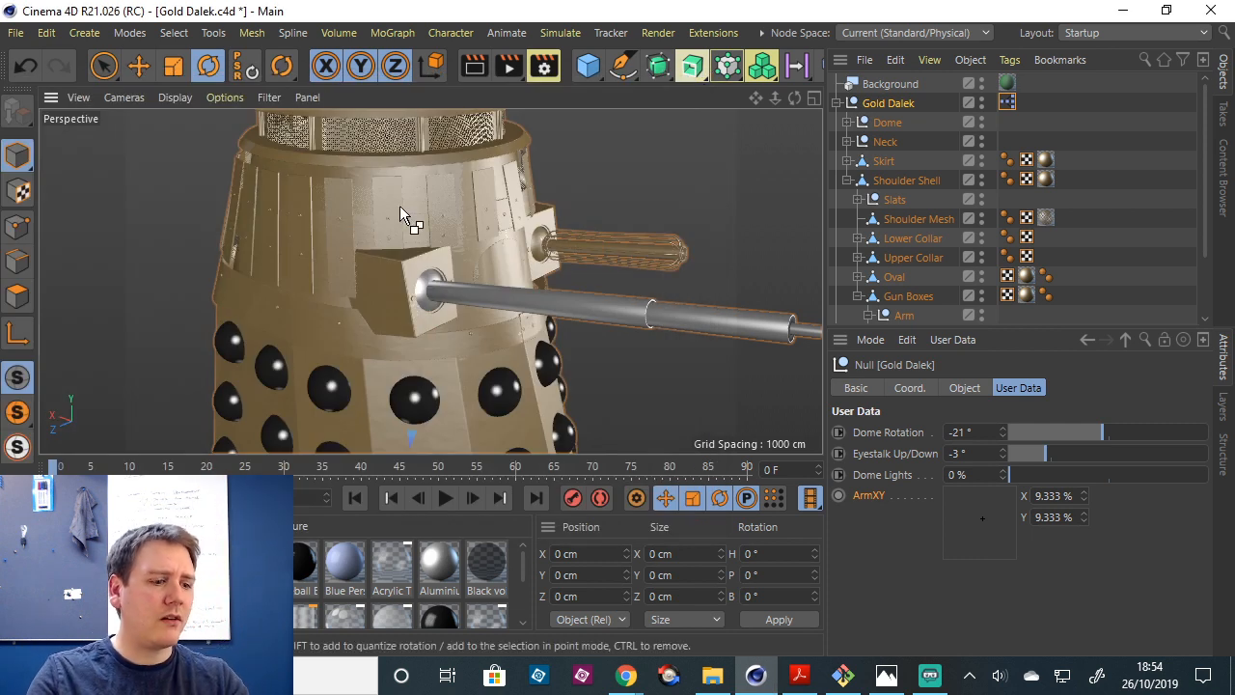
pyautogui.hotkey('ctrl', 's')
pyautogui.click(14, 31)
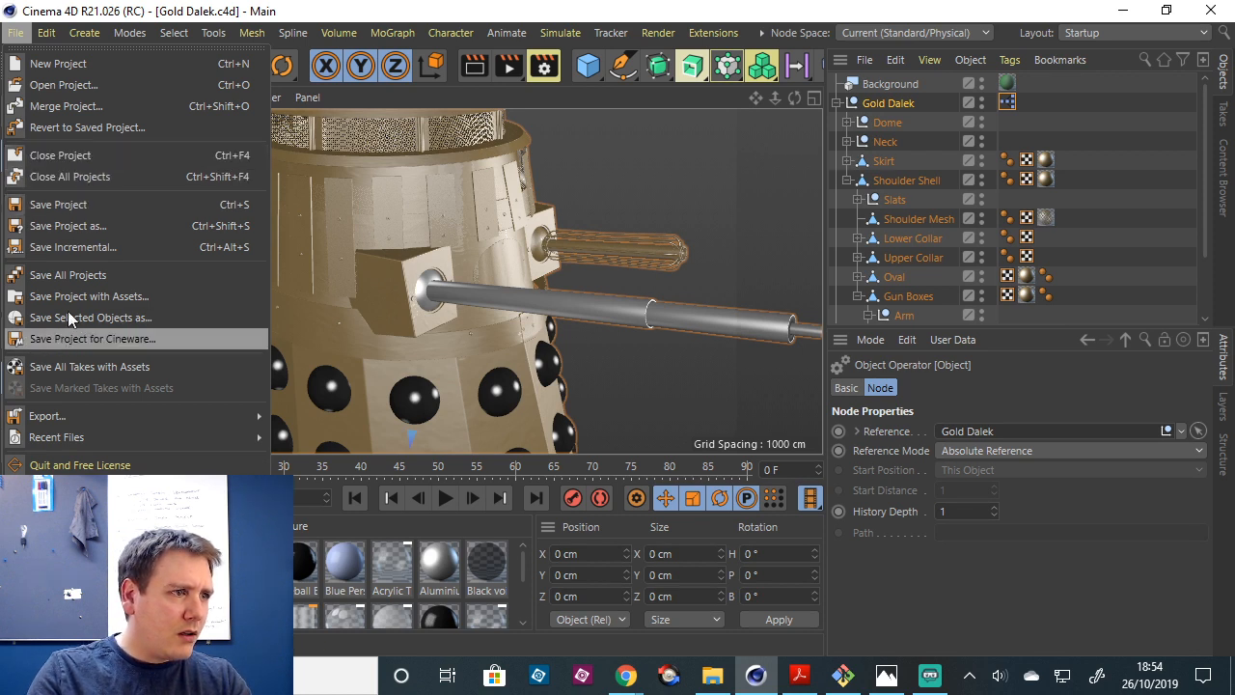
pyautogui.click(90, 177)
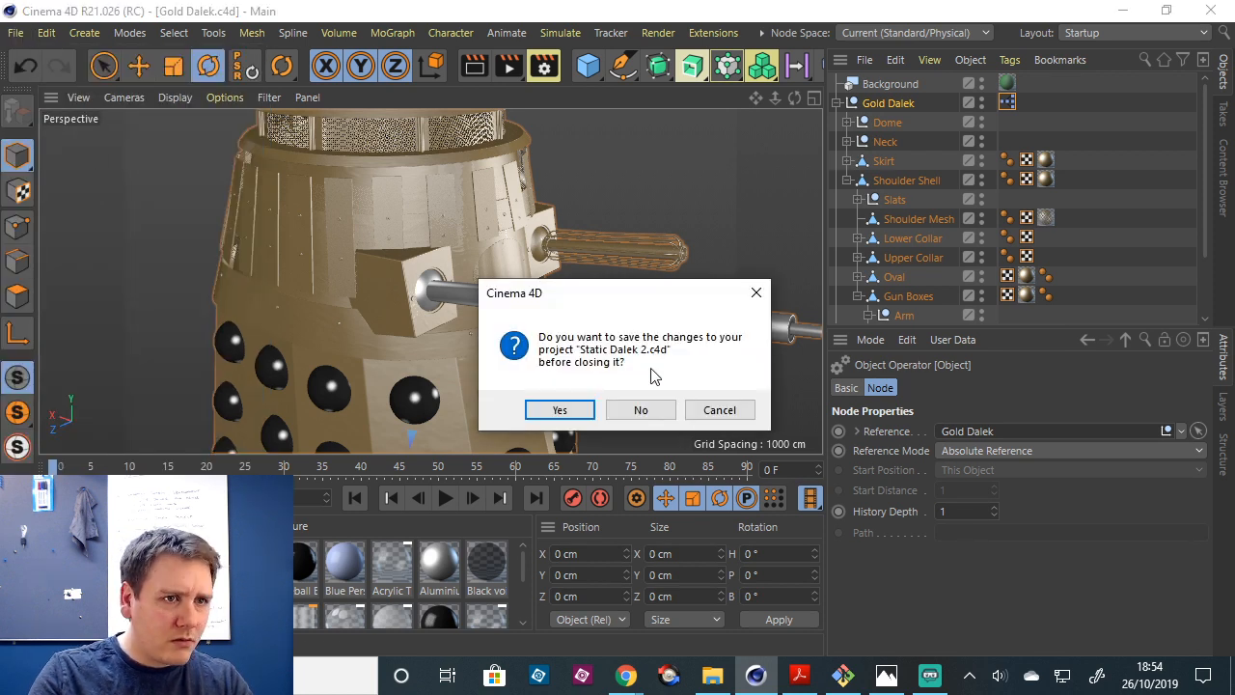
pyautogui.click(719, 410)
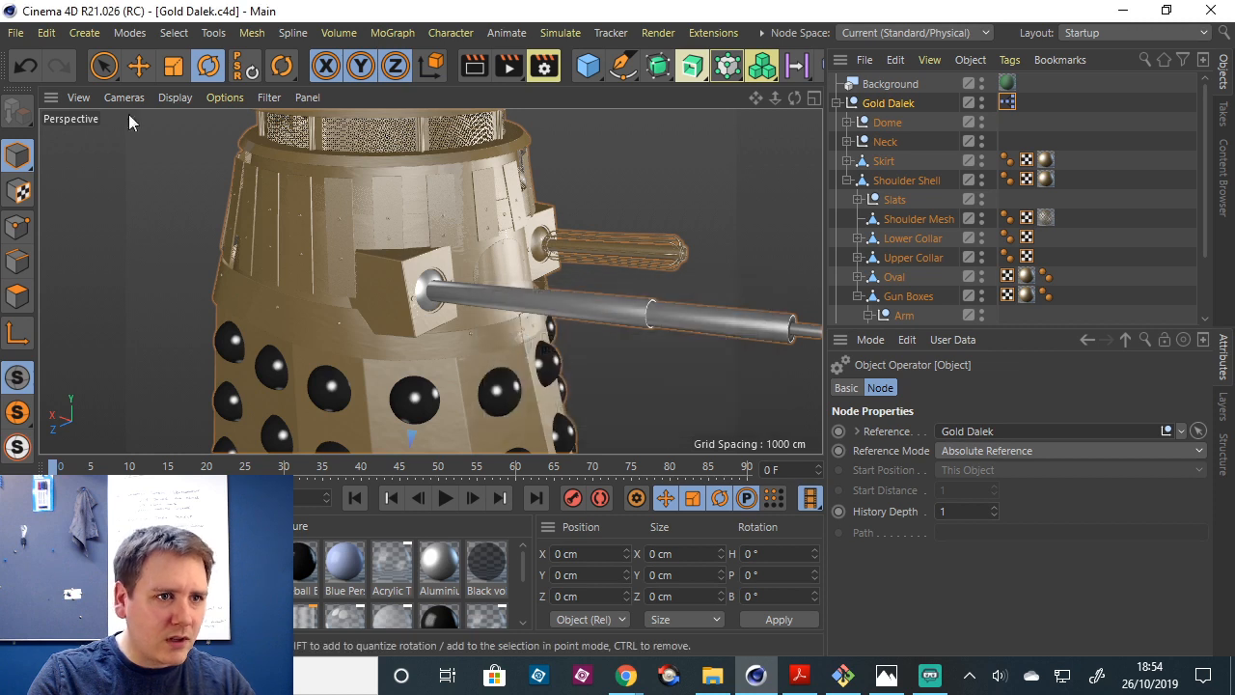
# Close only the Gold Dalek project, leaving the other project open.
pyautogui.click(15, 33)
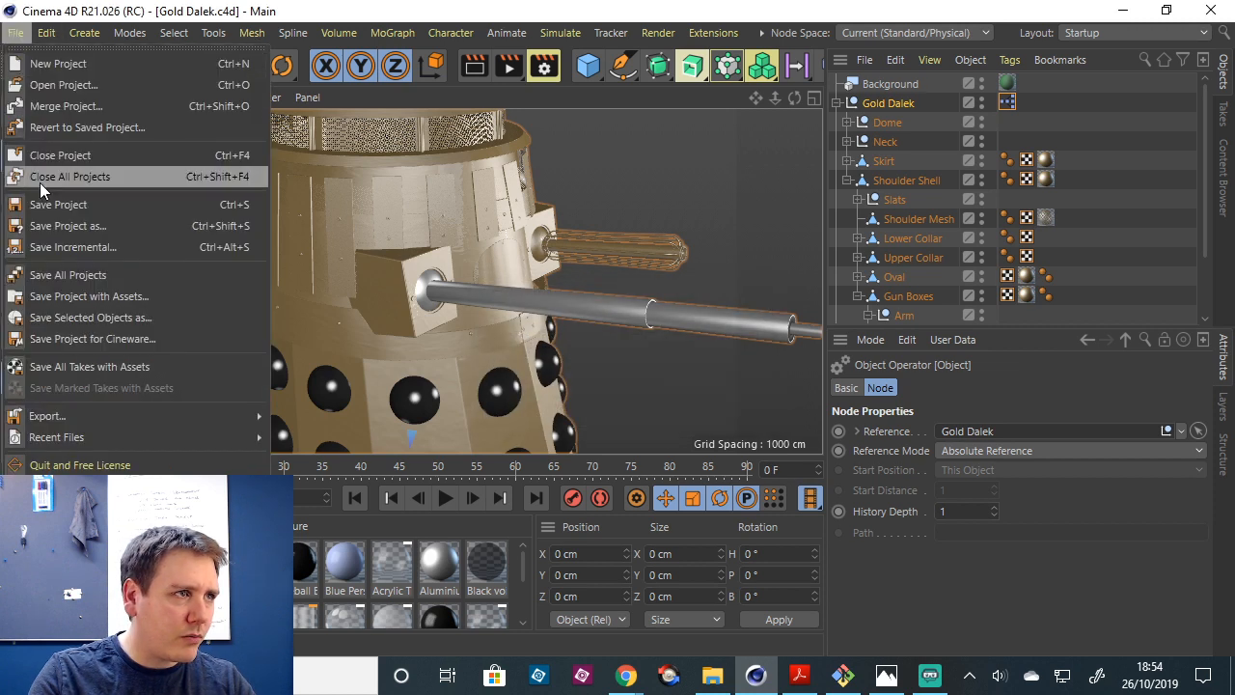
pyautogui.click(88, 154)
# Reopen the Gold Dalek.c4d project file.
pyautogui.click(17, 35)
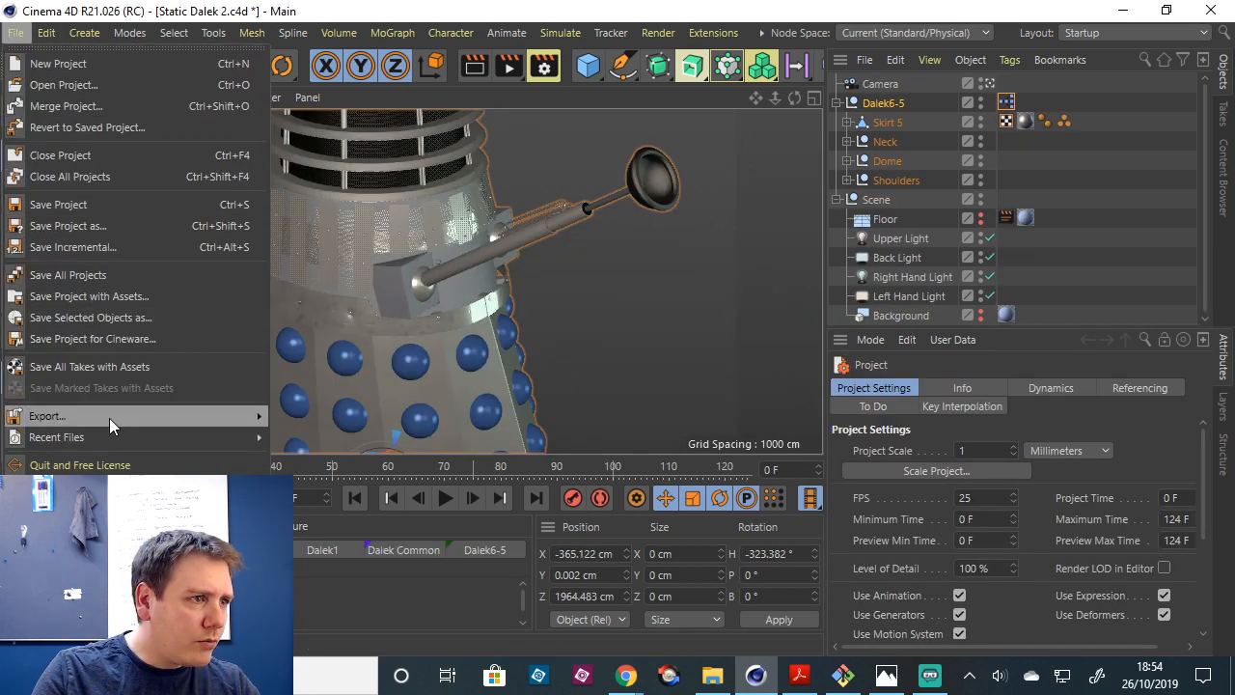
pyautogui.click(147, 83)
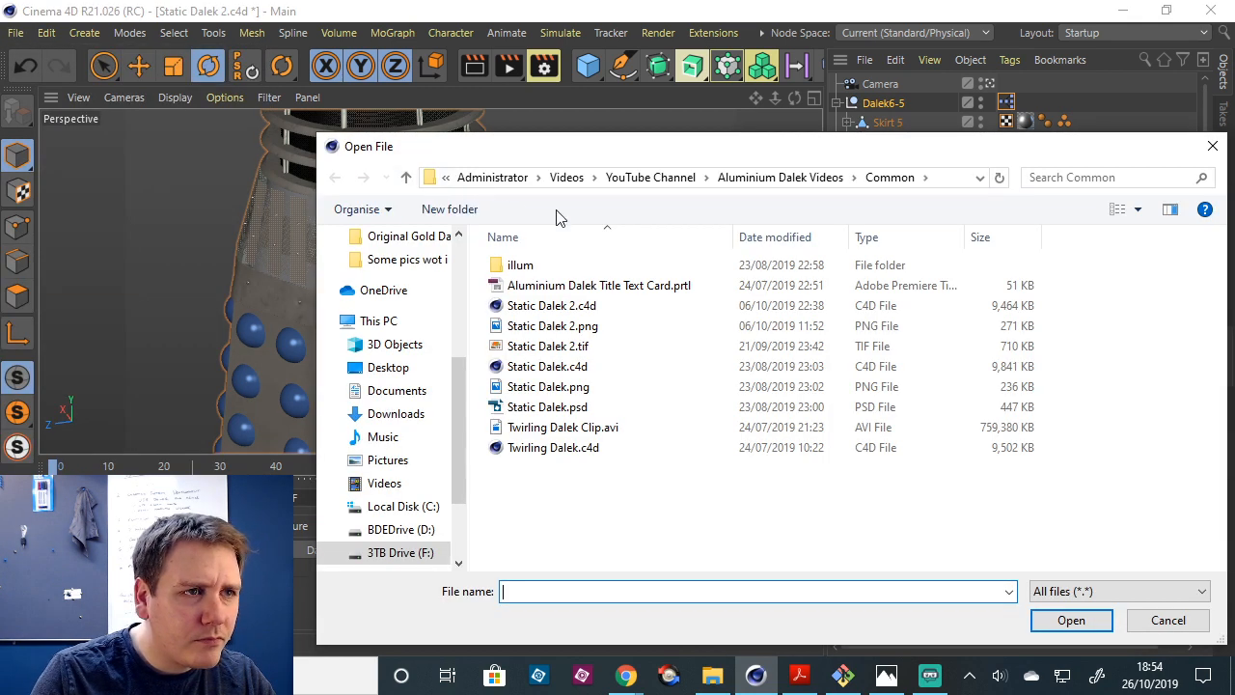
pyautogui.moveTo(908, 155); pyautogui.dragTo(1234, 251)
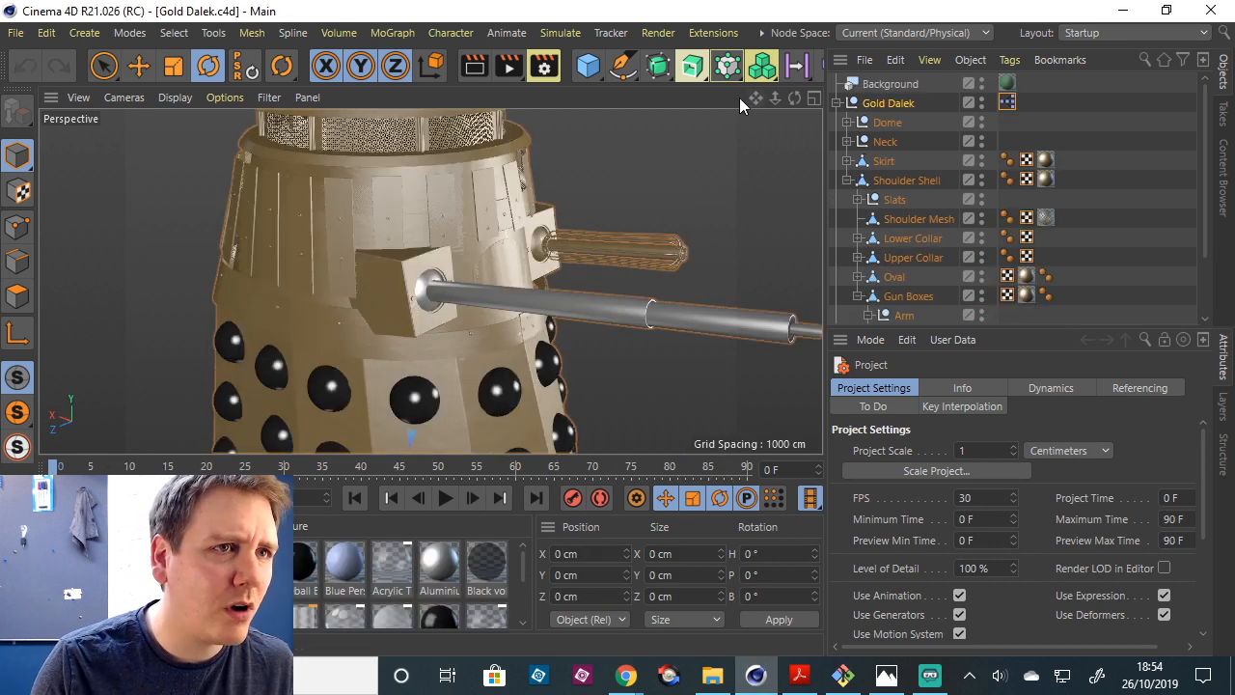
# Open the Gold Dalek's XPresso graph and delete the combined ArmXY output port from its node.
pyautogui.moveTo(775, 98)
pyautogui.mouseDown()
pyautogui.moveTo(761, 100)
pyautogui.moveTo(781, 100)
pyautogui.mouseUp()
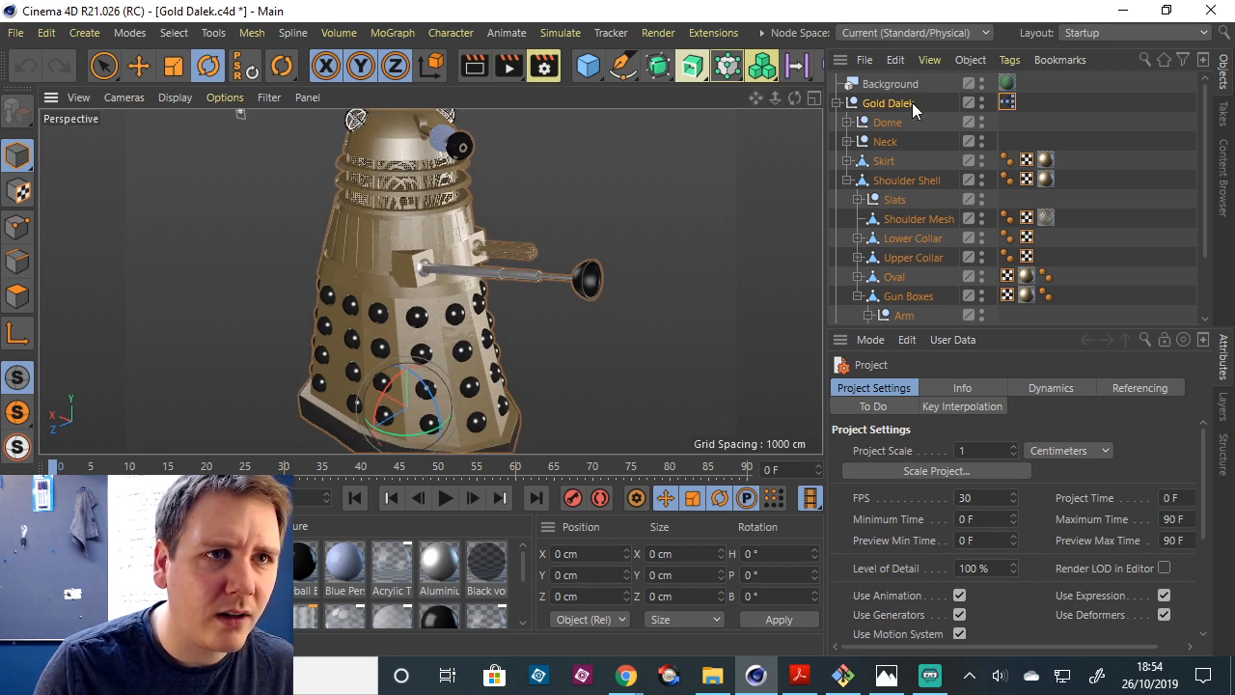
pyautogui.doubleClick(1006, 101)
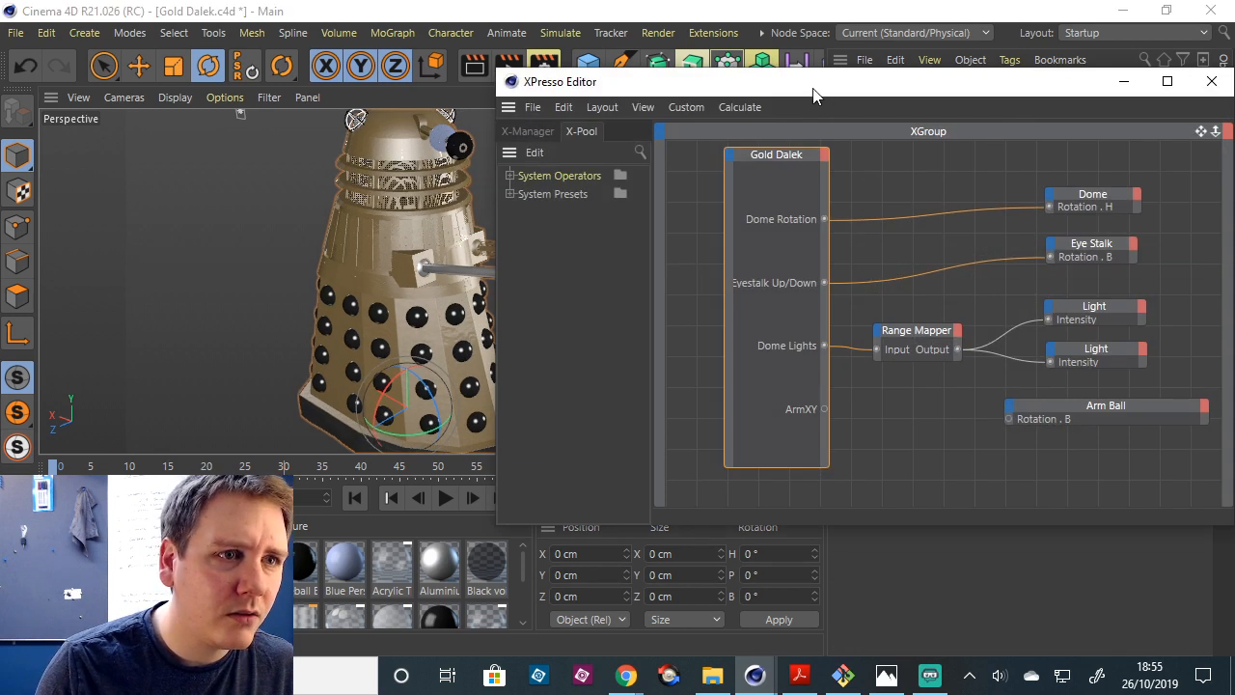
pyautogui.moveTo(813, 94); pyautogui.dragTo(316, 123)
pyautogui.click(300, 433)
pyautogui.rightClick(298, 437)
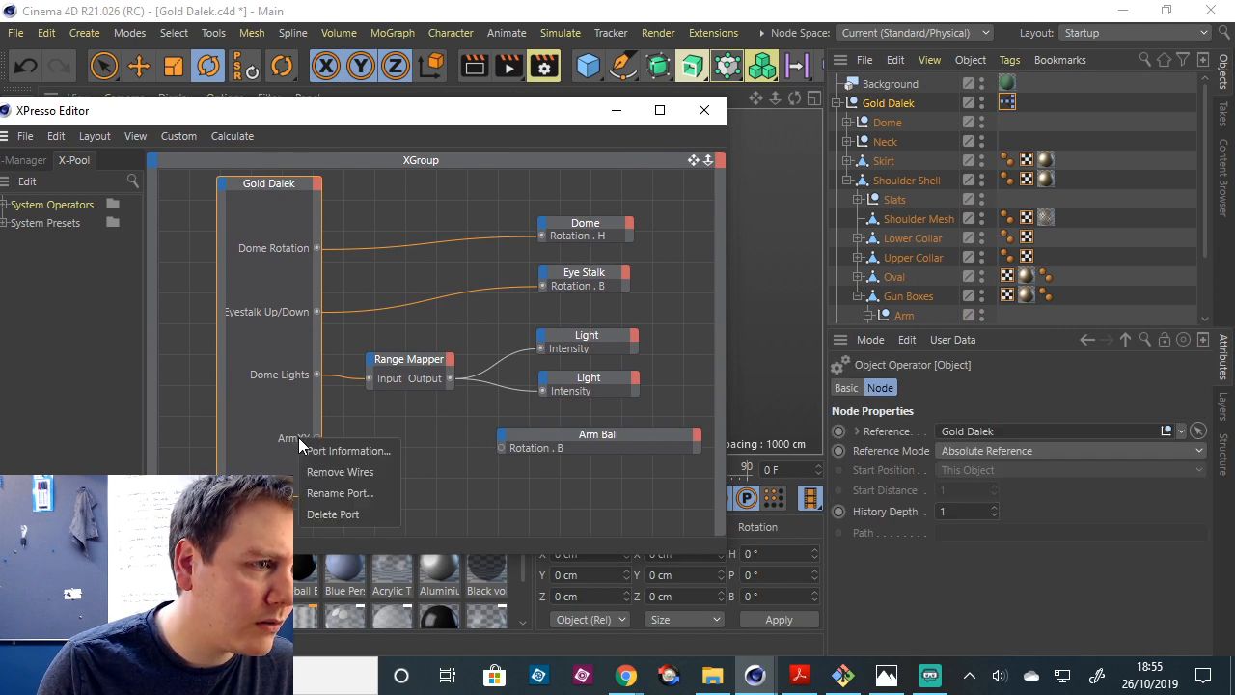
pyautogui.click(328, 513)
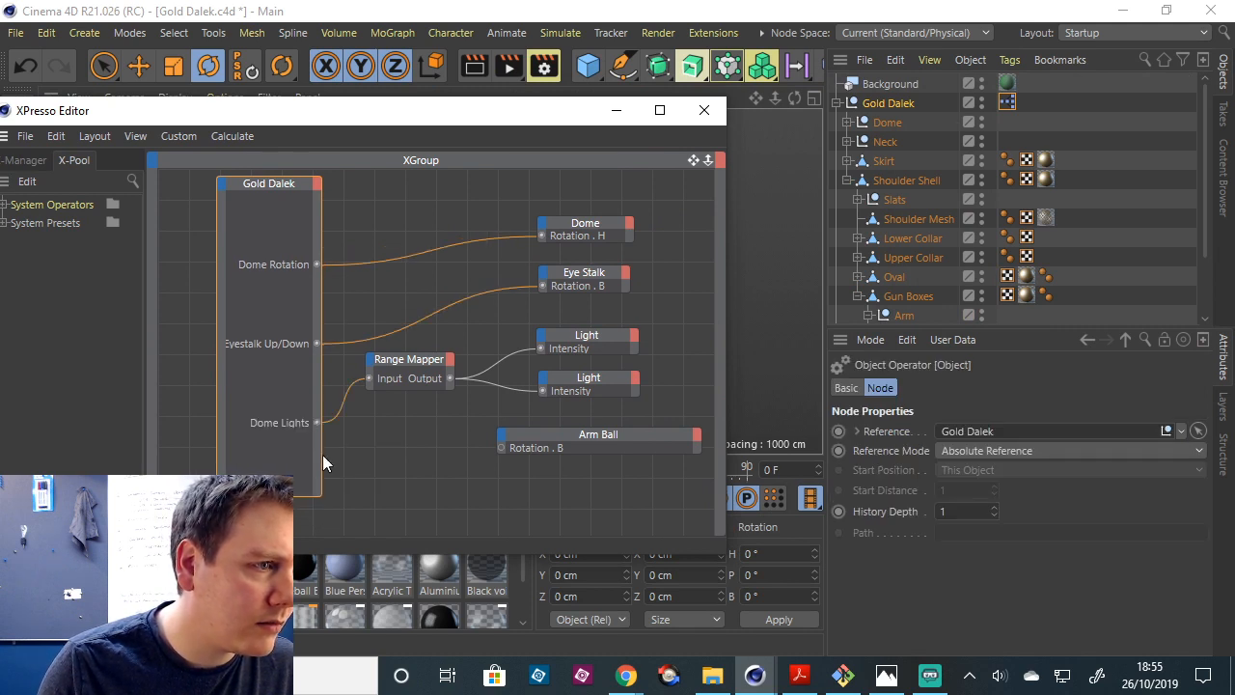
# Add separate ArmXY . X and ArmXY . Y user data outputs to the Gold Dalek node.
pyautogui.click(317, 183)
pyautogui.moveTo(395, 493)
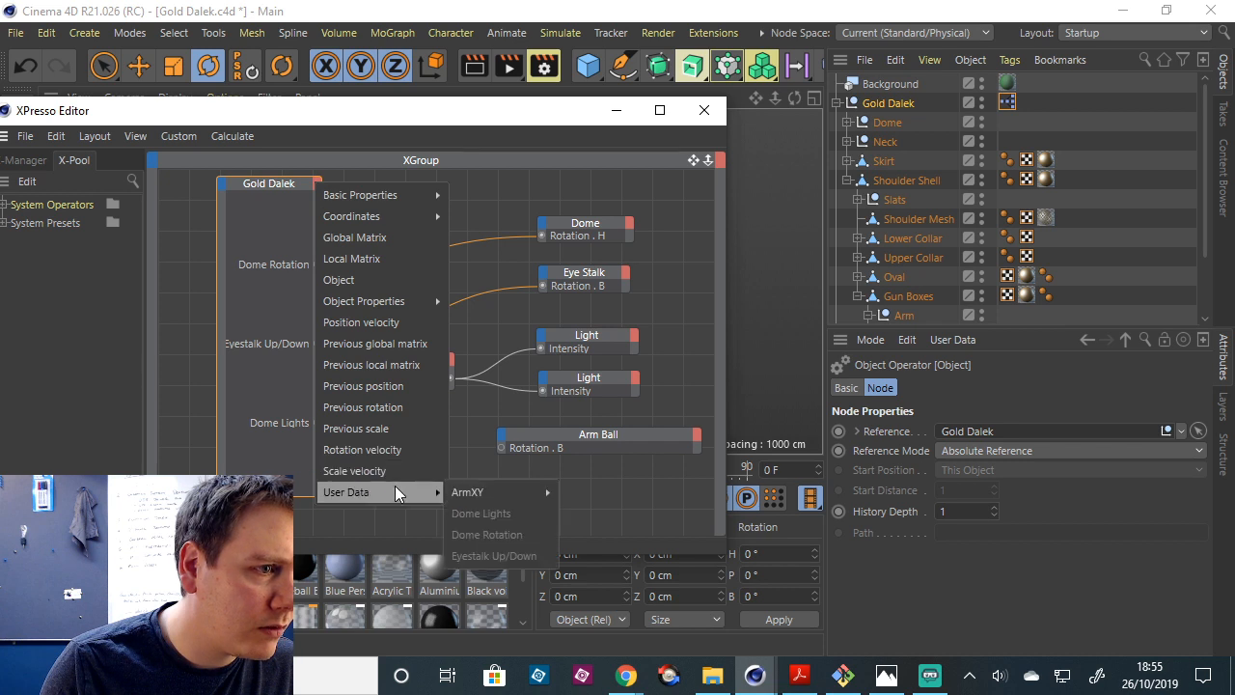
pyautogui.moveTo(532, 496)
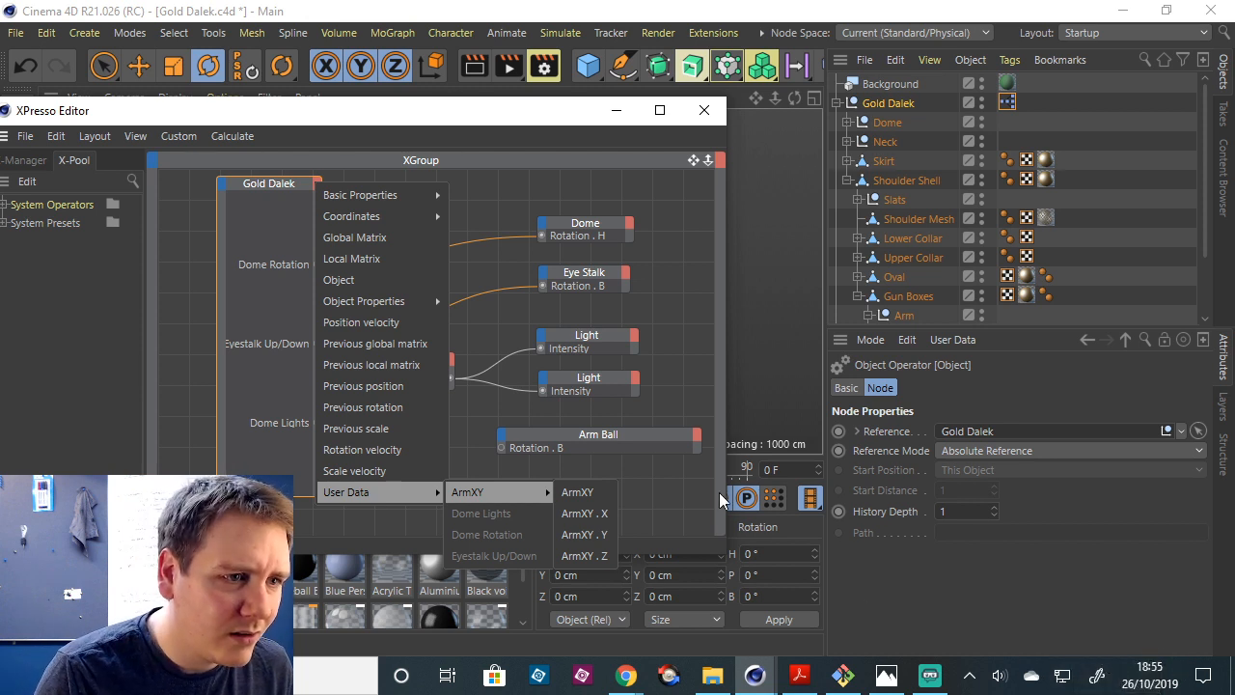
pyautogui.click(581, 514)
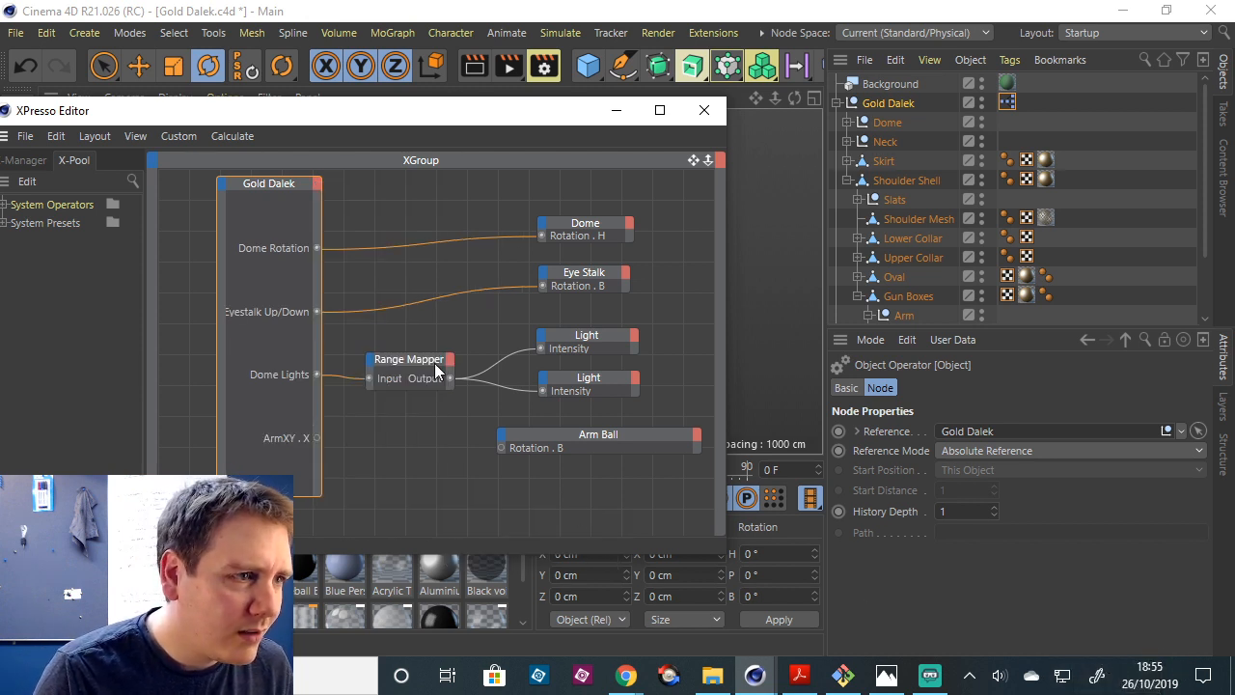
pyautogui.click(313, 181)
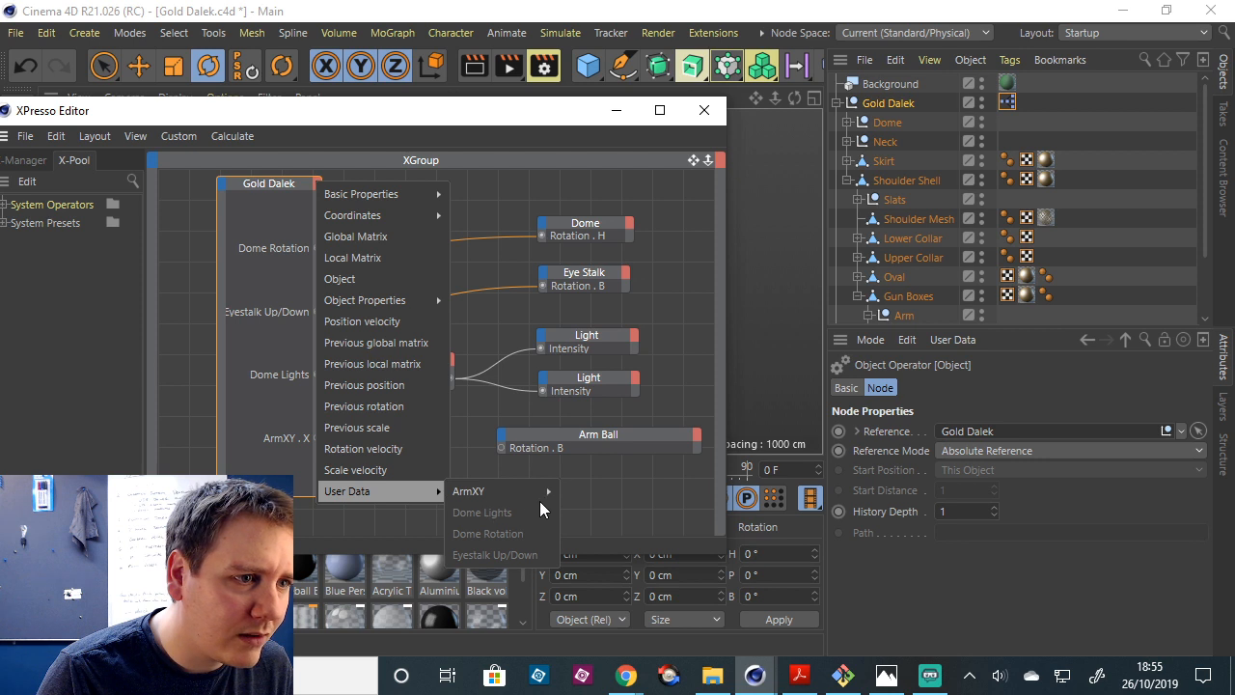
pyautogui.click(598, 529)
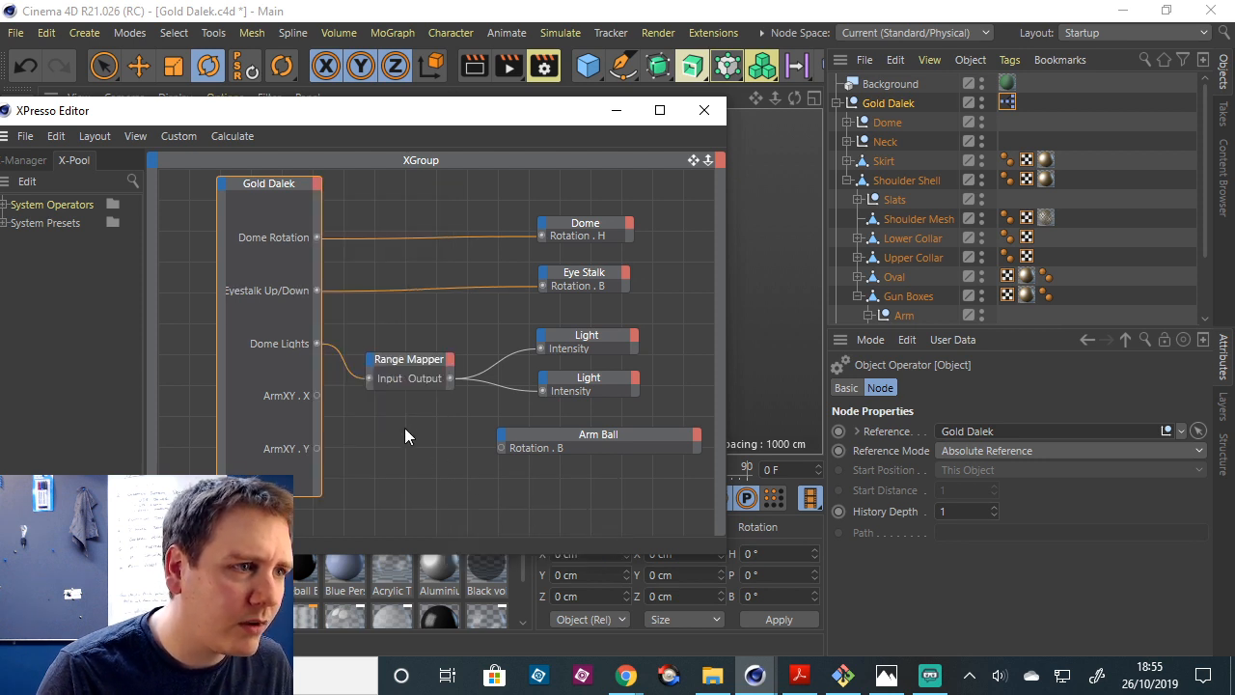
# Enlarge the XPresso Editor and lengthen the Gold Dalek node, repositioning the Arm Ball node just below the Light nodes.
pyautogui.click(564, 431)
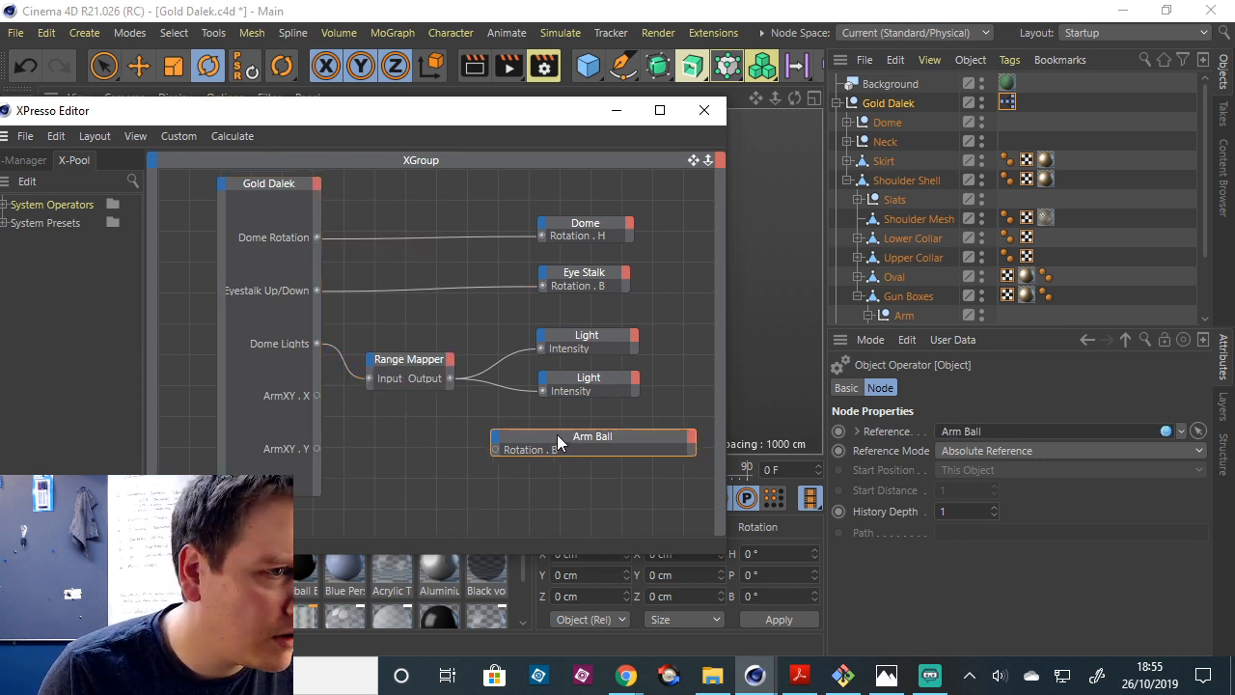
pyautogui.moveTo(560, 434); pyautogui.dragTo(556, 417)
pyautogui.click(293, 498)
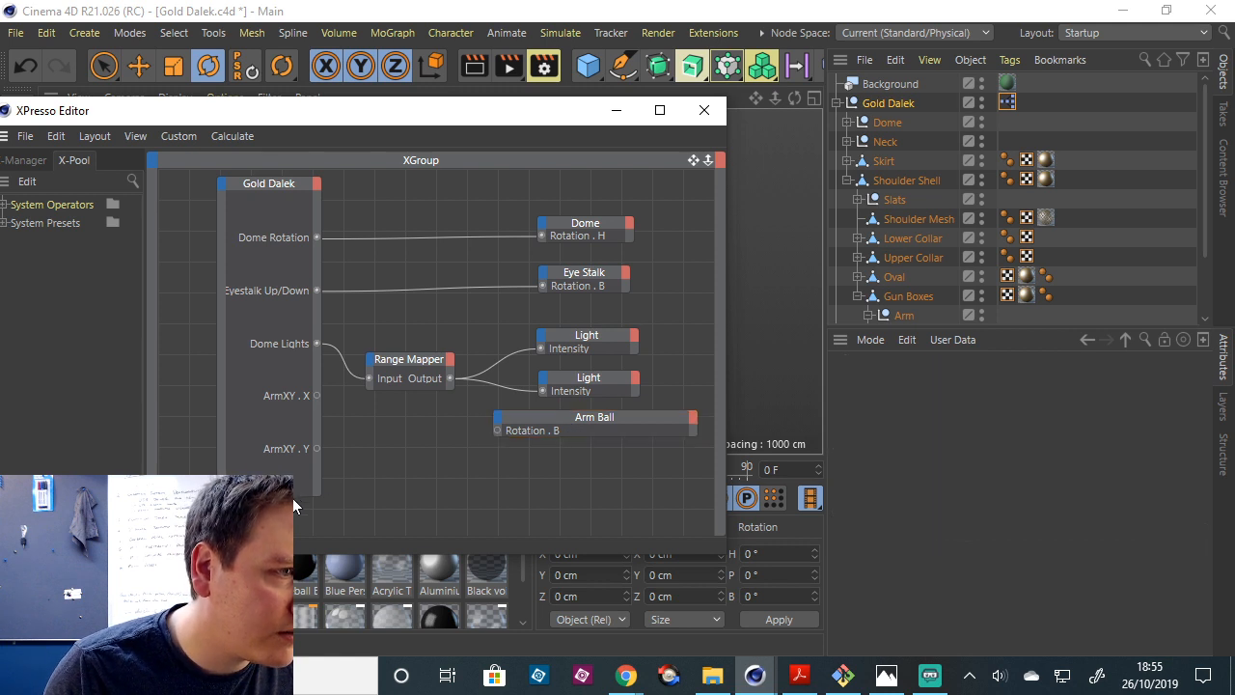
pyautogui.moveTo(290, 495); pyautogui.dragTo(290, 532)
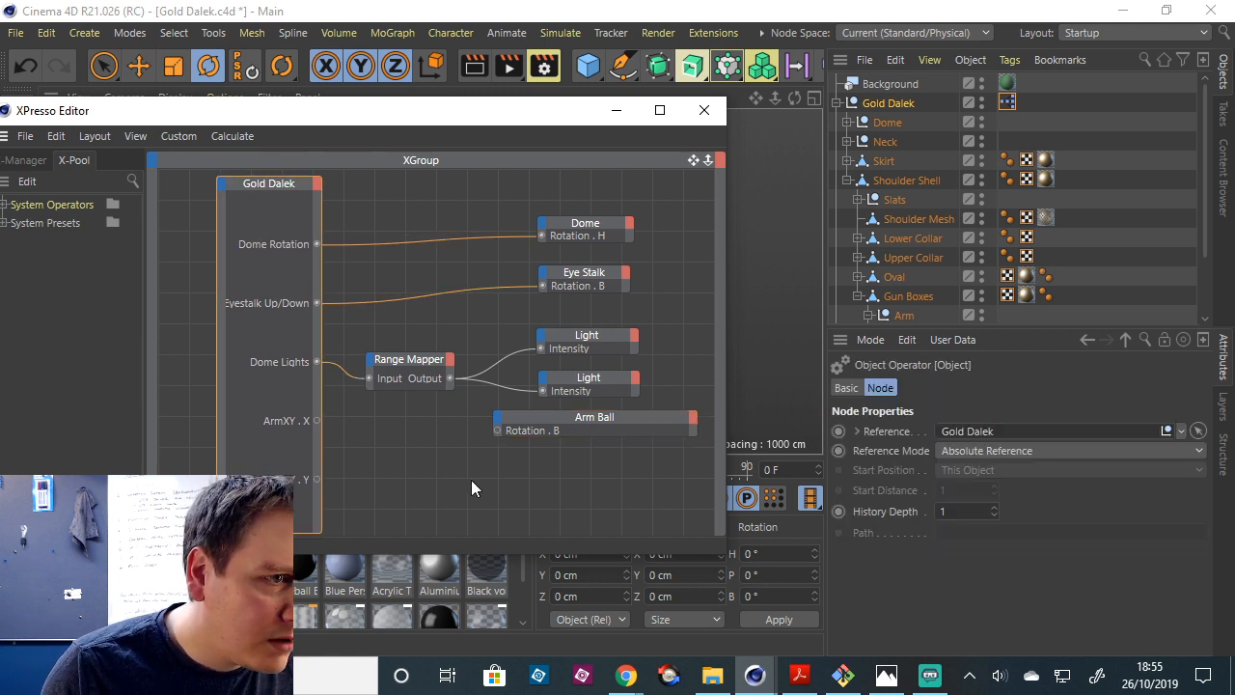
pyautogui.moveTo(726, 553); pyautogui.dragTo(763, 596)
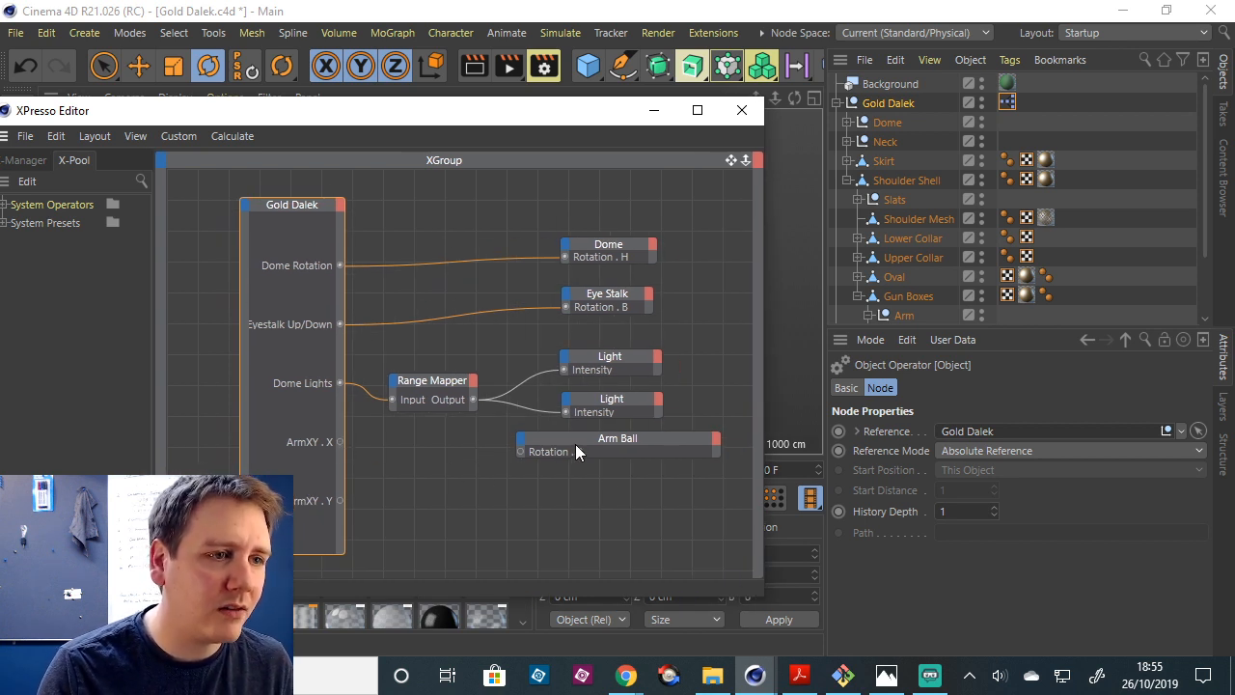
pyautogui.moveTo(579, 441); pyautogui.dragTo(597, 439)
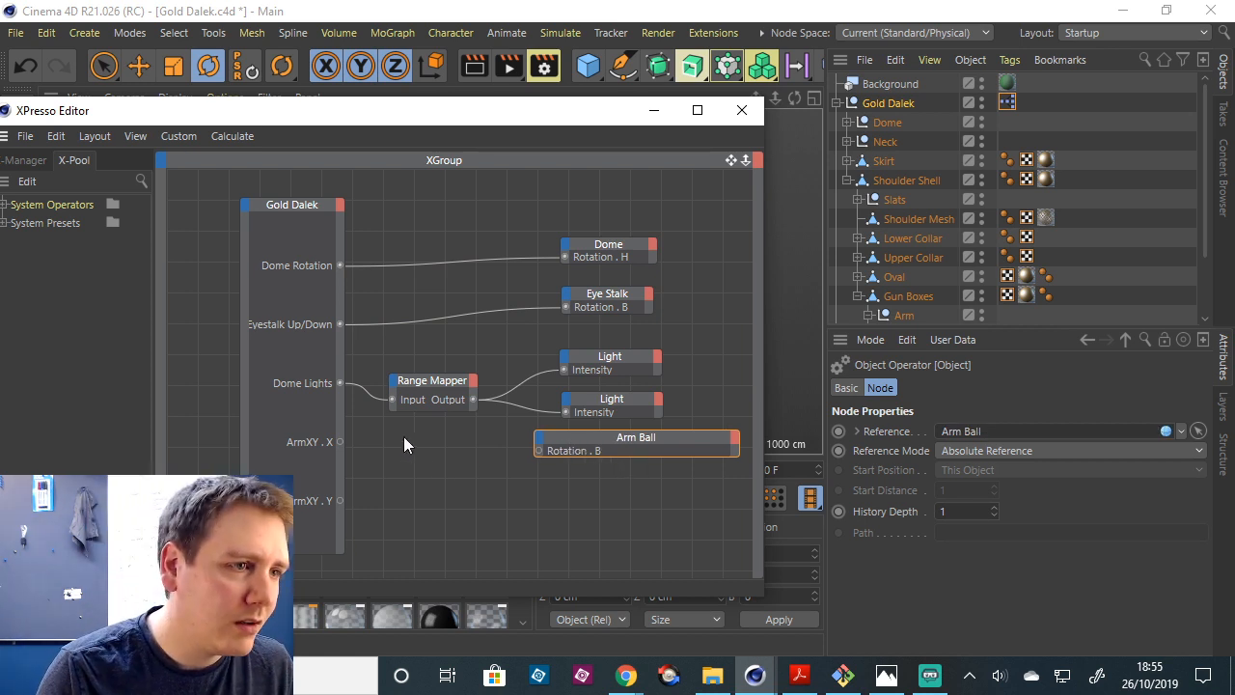
# Duplicate the Dome Lights Range Mapper directly below the original and set the copy's Output Range to Degree.
pyautogui.click(434, 382)
pyautogui.moveTo(433, 382); pyautogui.dragTo(438, 436)
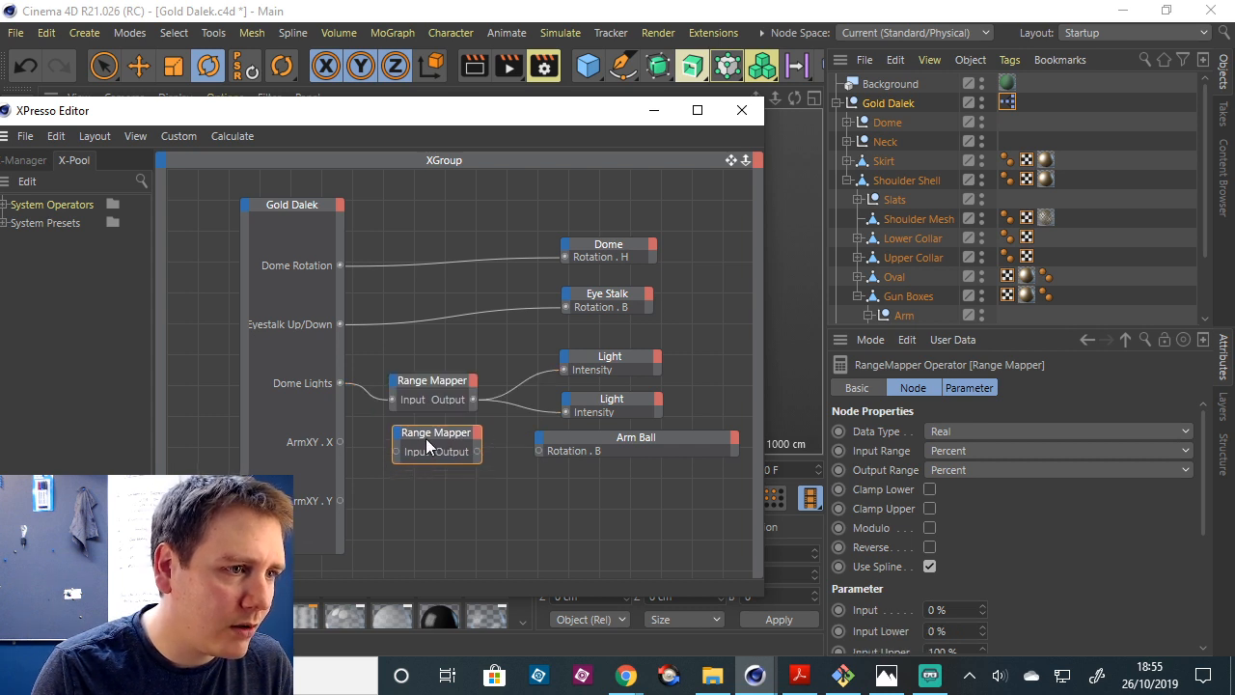
pyautogui.moveTo(1204, 524); pyautogui.dragTo(1201, 537)
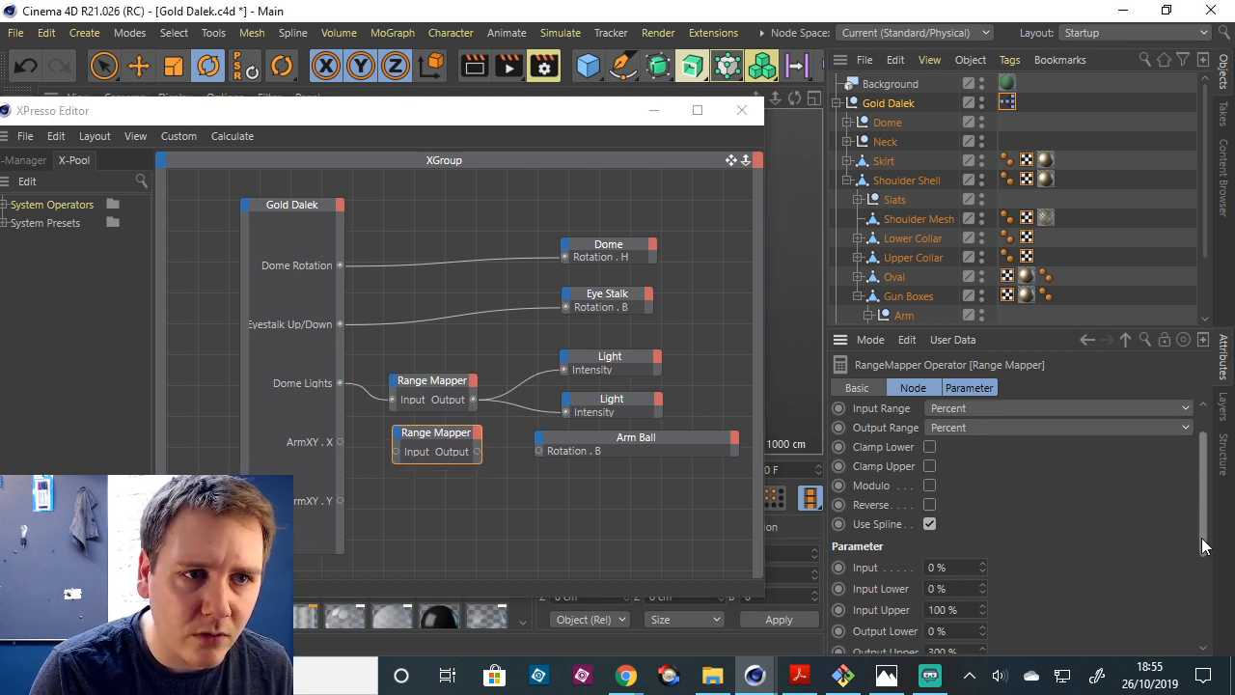
pyautogui.click(1111, 425)
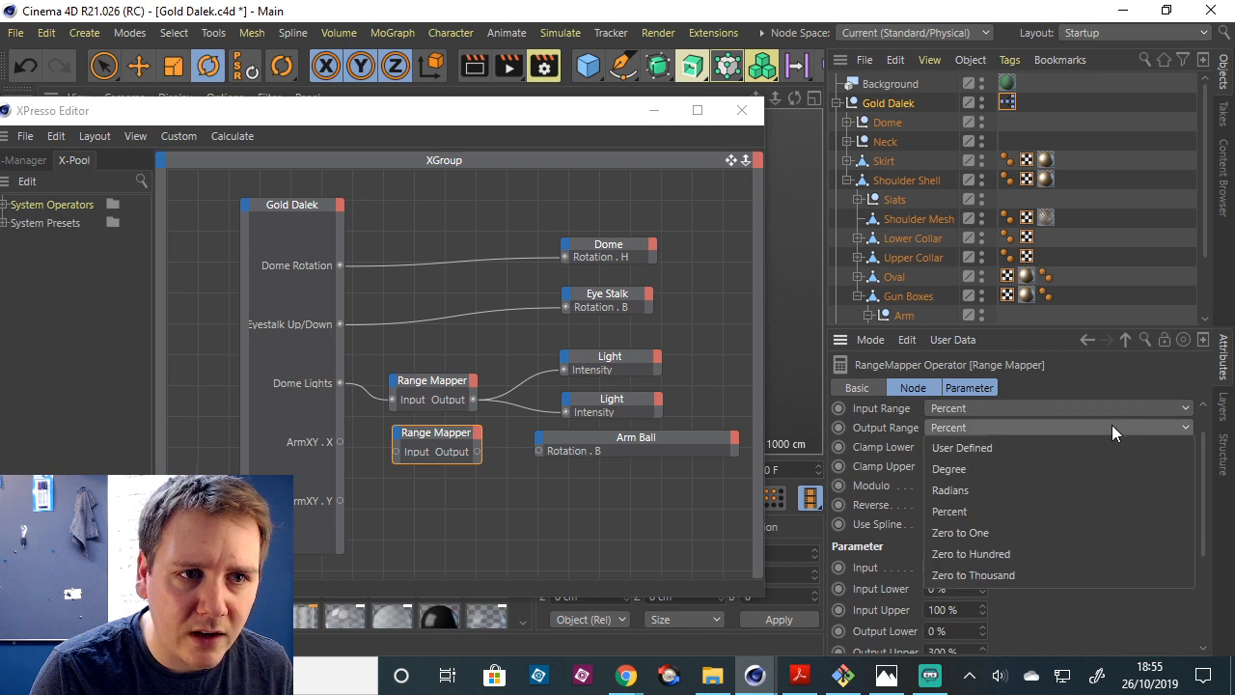
pyautogui.click(1086, 471)
# Set the copied Range Mapper's Input Lower to -100 %, Output Lower to -24° and Output Upper to 24°.
pyautogui.scroll(-3, 1183, 502)
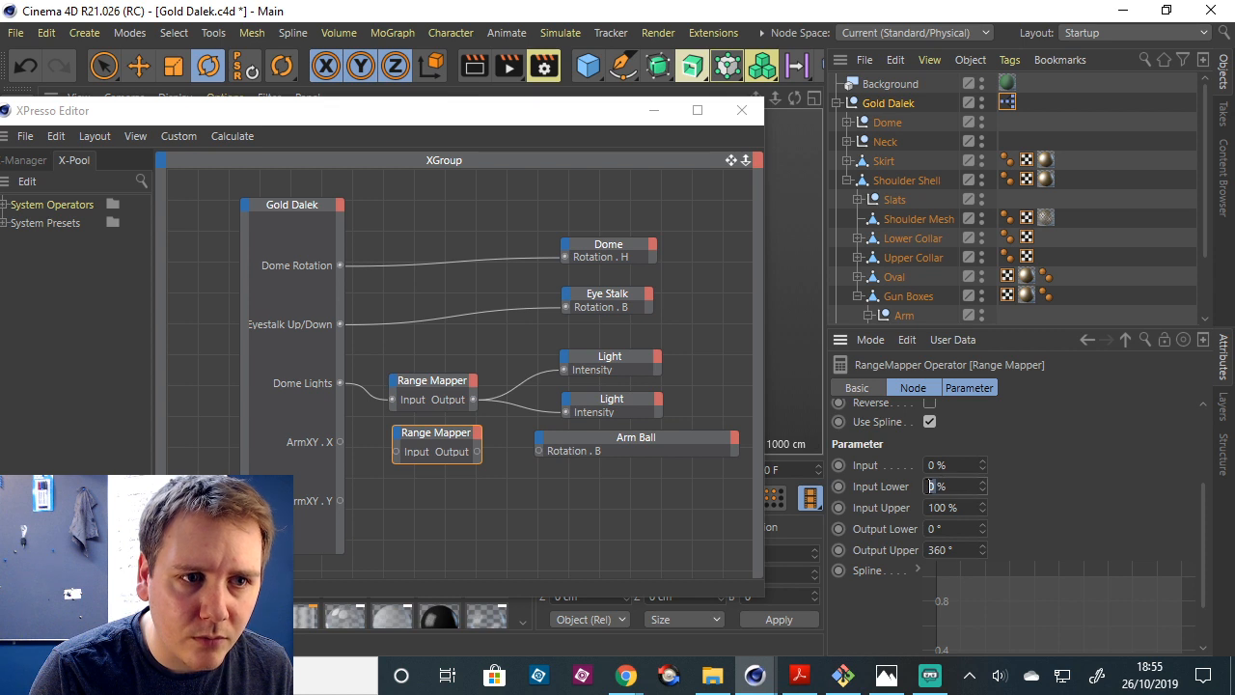
pyautogui.write('-100')
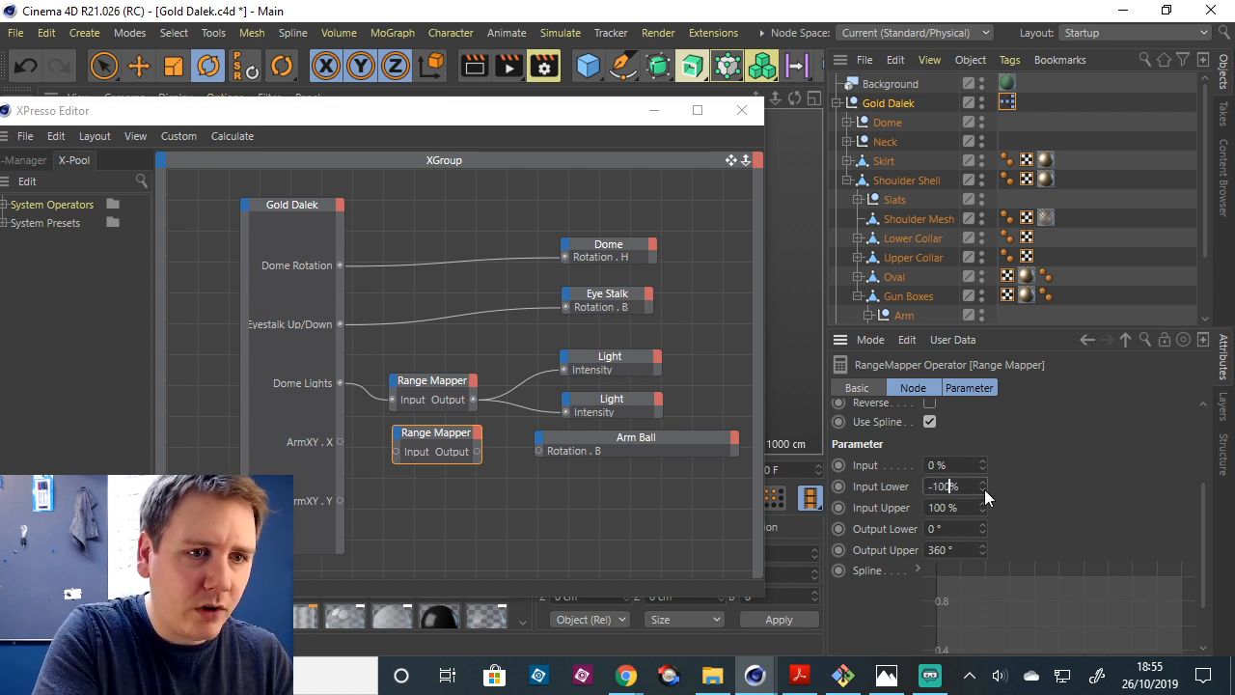
pyautogui.press('Return')
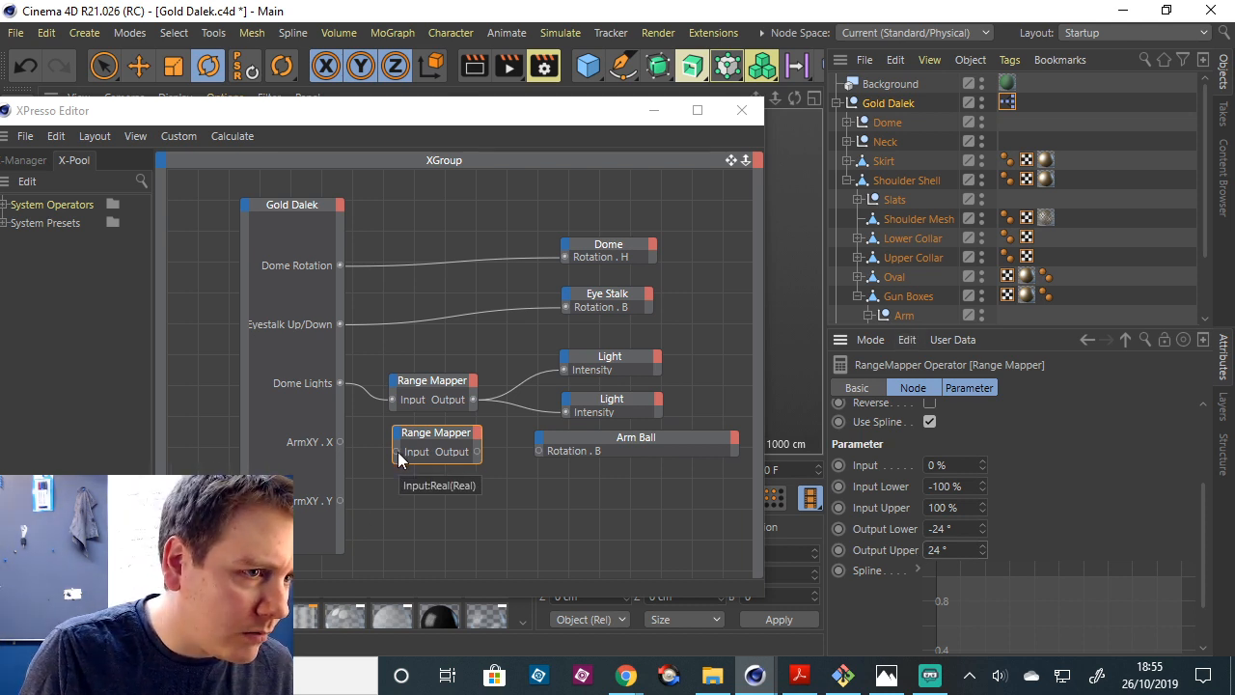
# Select the Arm Ball and rotate it in the viewport to test how the arm moves.
pyautogui.moveTo(500, 119); pyautogui.dragTo(464, 242)
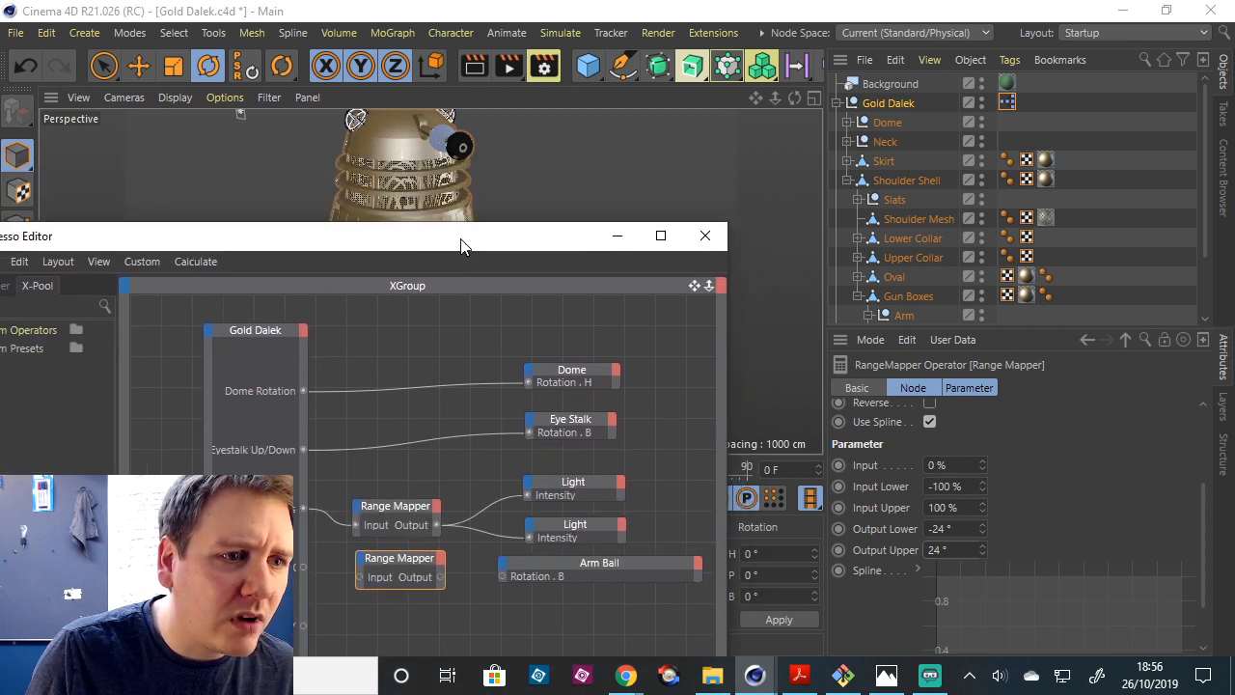
pyautogui.scroll(-2, 869, 207)
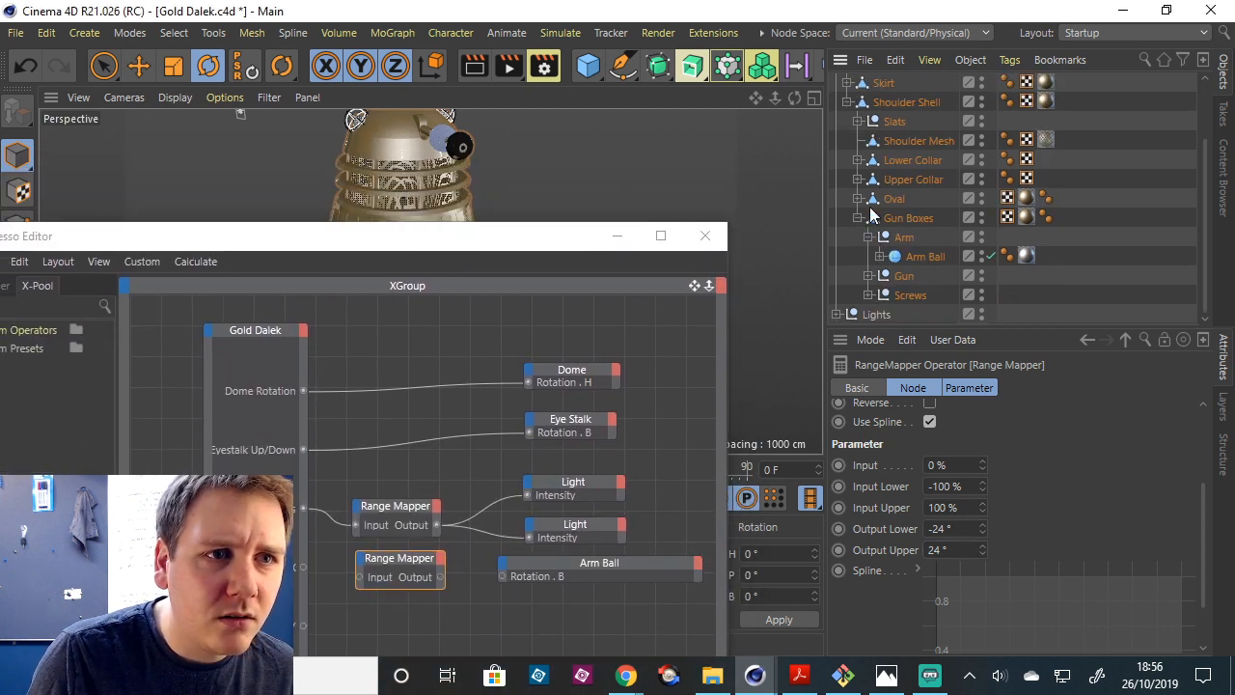
pyautogui.click(925, 256)
pyautogui.moveTo(559, 237); pyautogui.dragTo(555, 417)
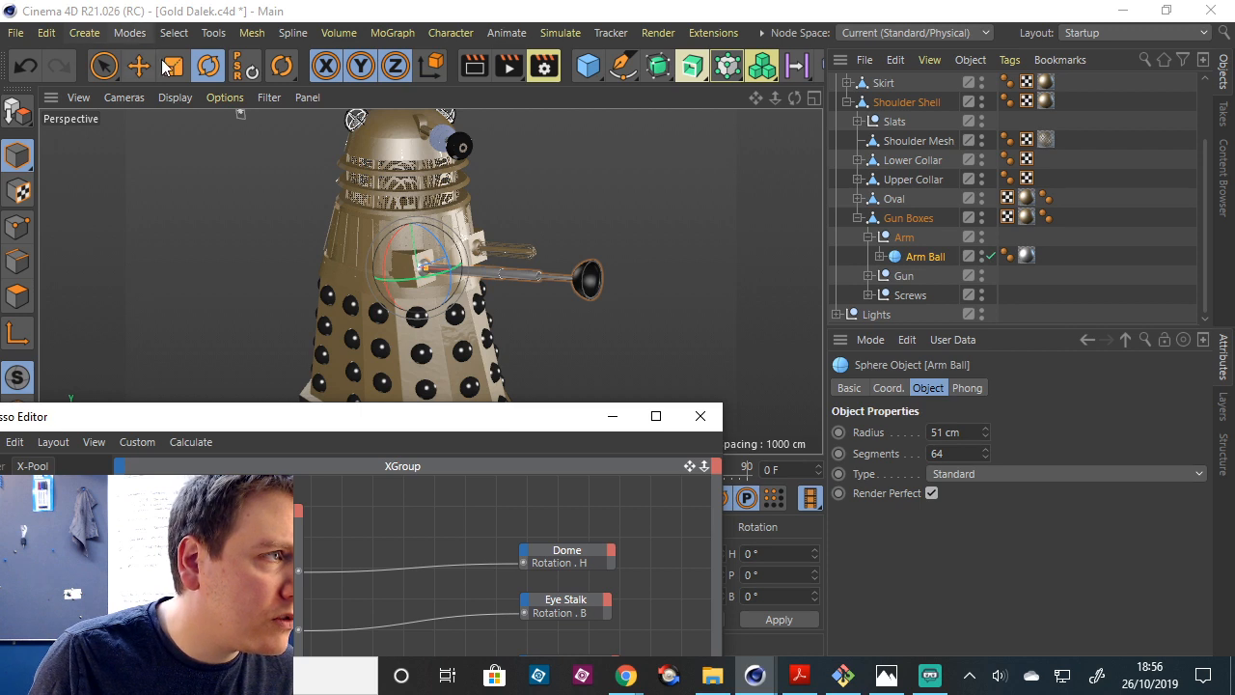
pyautogui.moveTo(446, 243); pyautogui.dragTo(448, 374)
# Bring the XPresso Editor back into view and move the copied Range Mapper down beside the ArmXY . Y output.
pyautogui.moveTo(458, 424); pyautogui.dragTo(513, 138)
pyautogui.click(455, 457)
pyautogui.moveTo(459, 468); pyautogui.dragTo(461, 518)
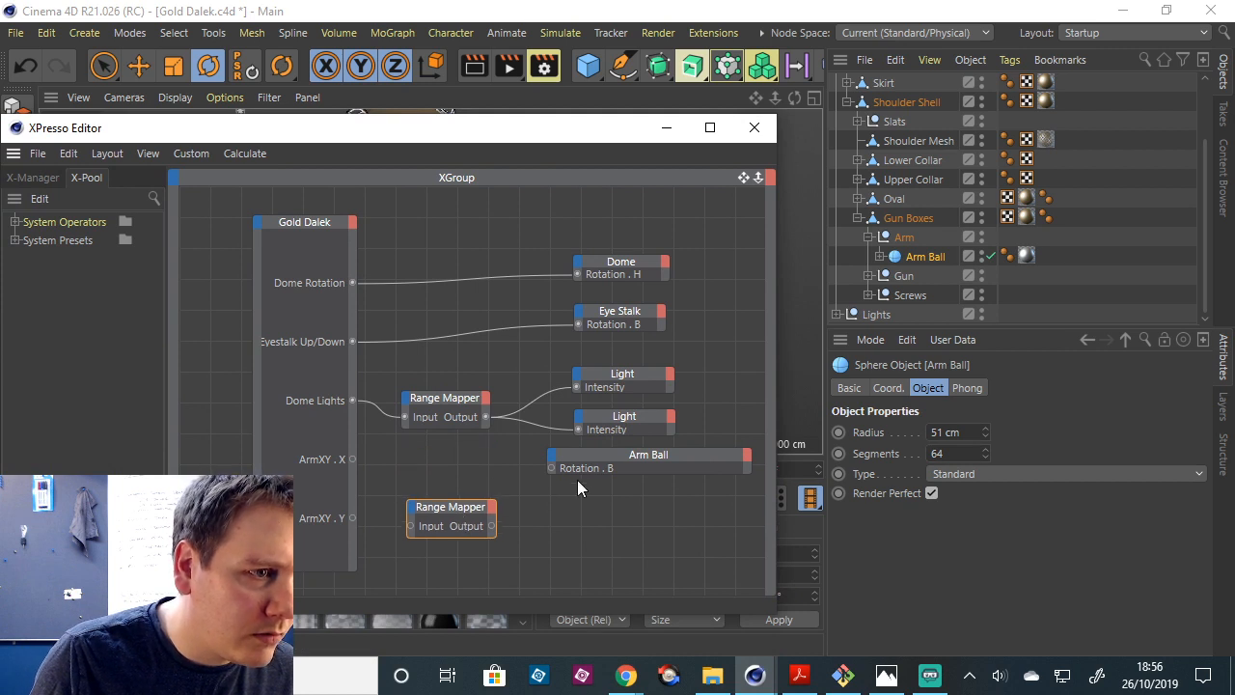
pyautogui.click(551, 456)
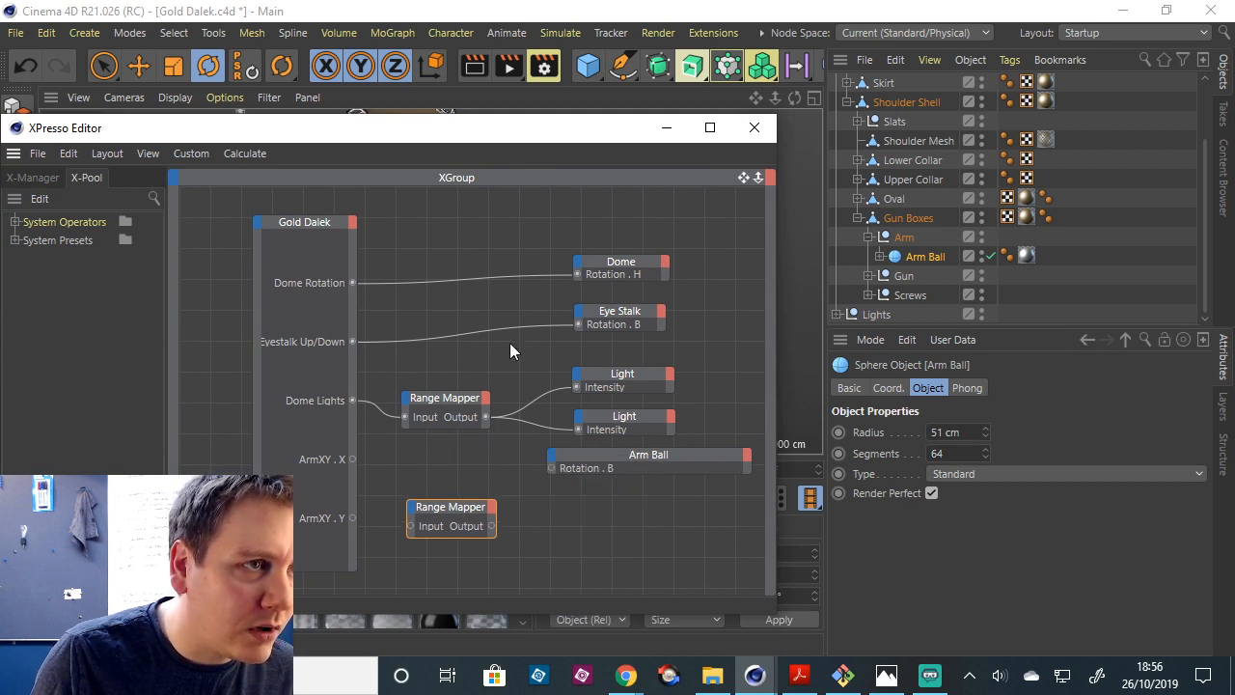
# Test-rotate the Arm Ball freely in the viewport and undo the rotation.
pyautogui.moveTo(488, 145); pyautogui.dragTo(488, 422)
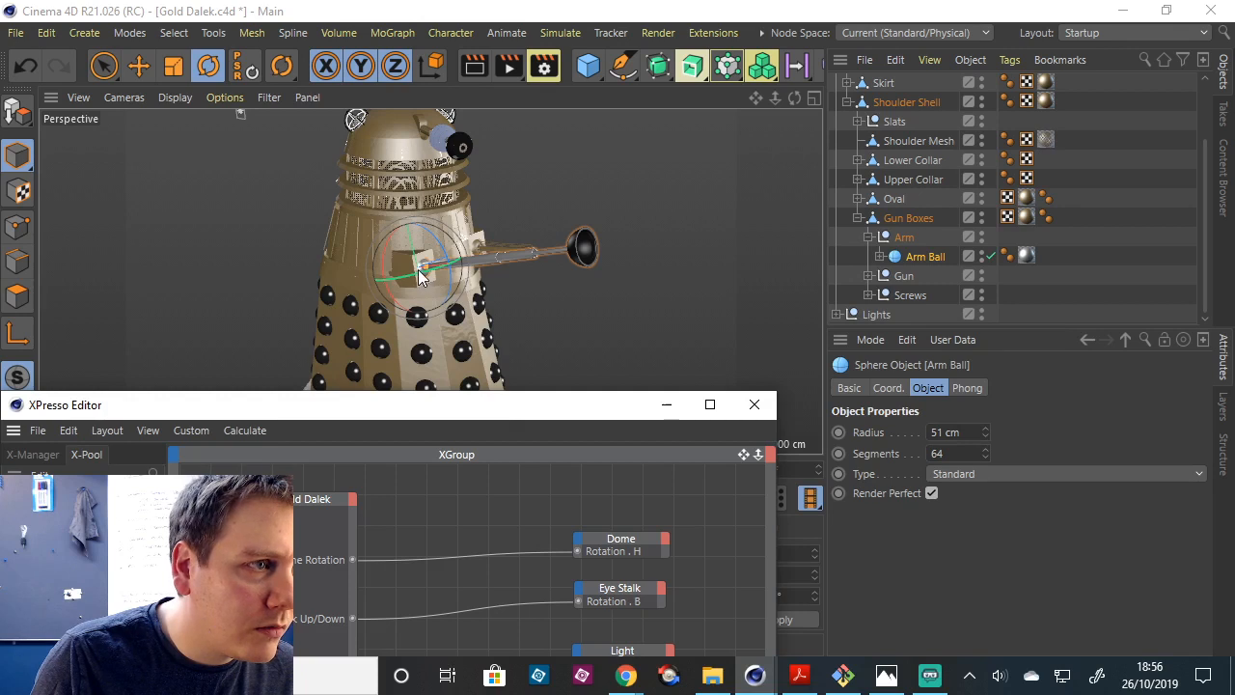
pyautogui.click(425, 272)
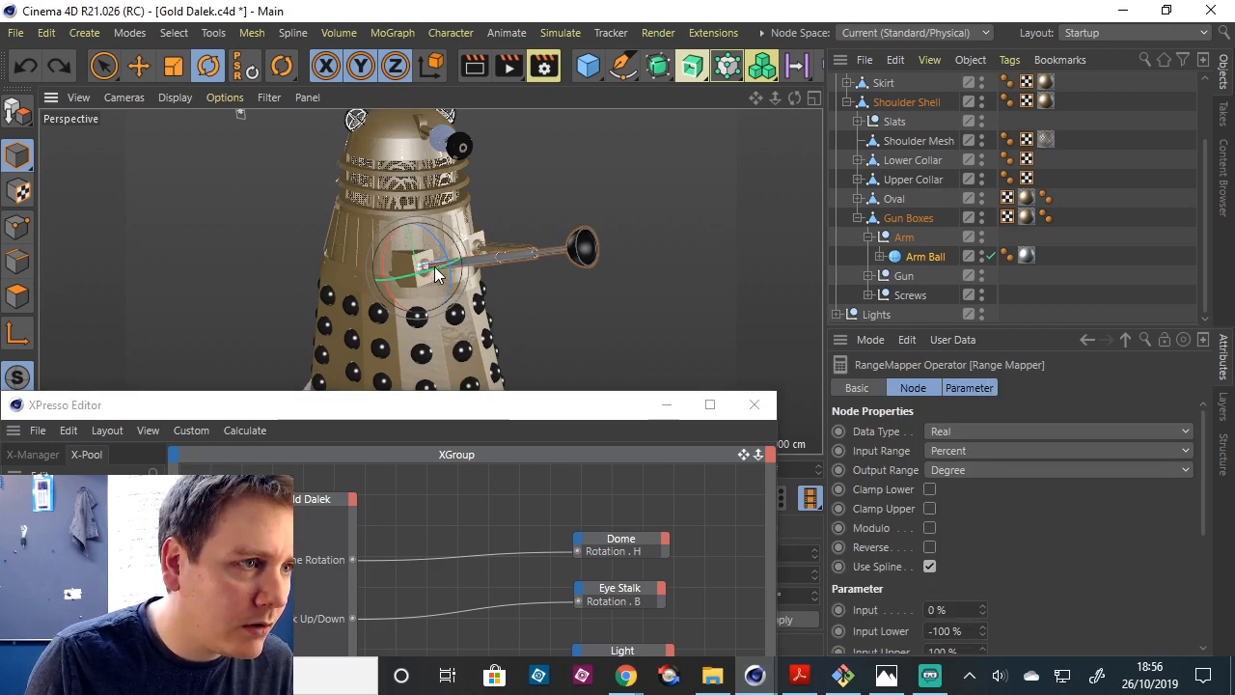
pyautogui.scroll(2, 433, 275)
pyautogui.moveTo(425, 272); pyautogui.dragTo(645, 286)
pyautogui.hotkey('ctrl', 'z')
# Reset the Arm Ball's B rotation to 0°.
pyautogui.doubleClick(776, 595)
pyautogui.write('0')
pyautogui.press('Return')
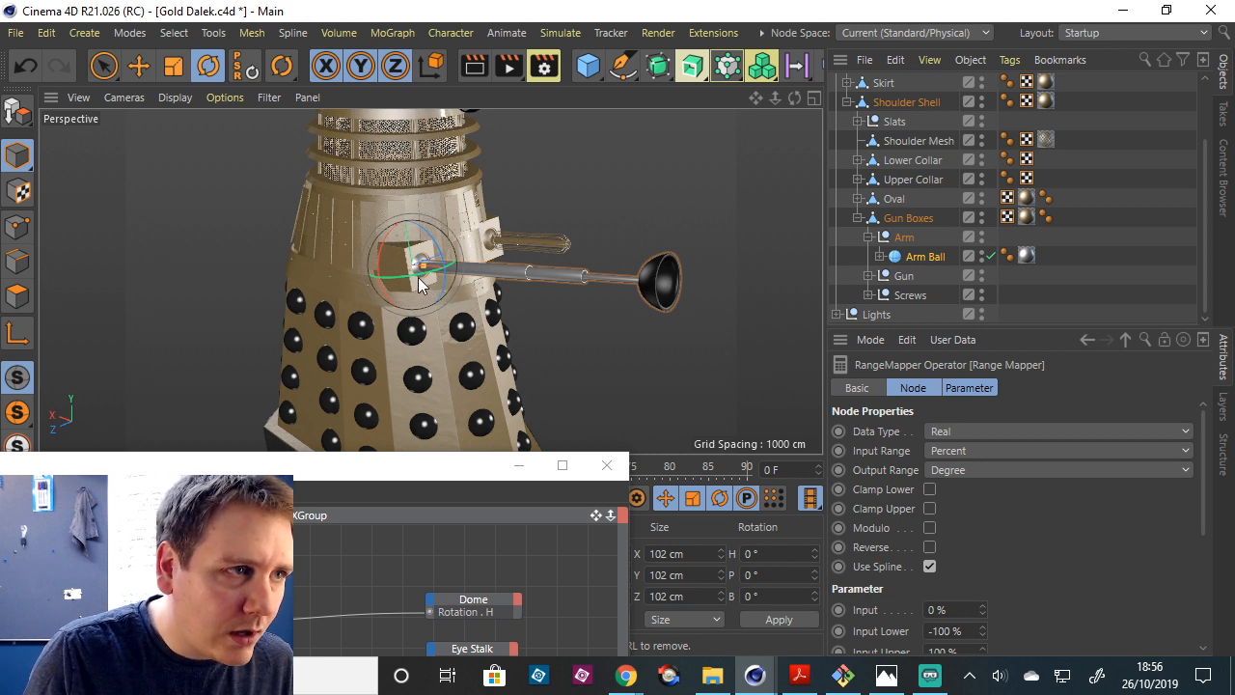
pyautogui.moveTo(416, 277); pyautogui.dragTo(449, 425)
# Duplicate the degree Range Mapper beside ArmXY . X and wire ArmXY . X and ArmXY . Y into separate mapper inputs.
pyautogui.moveTo(451, 471); pyautogui.dragTo(627, 94)
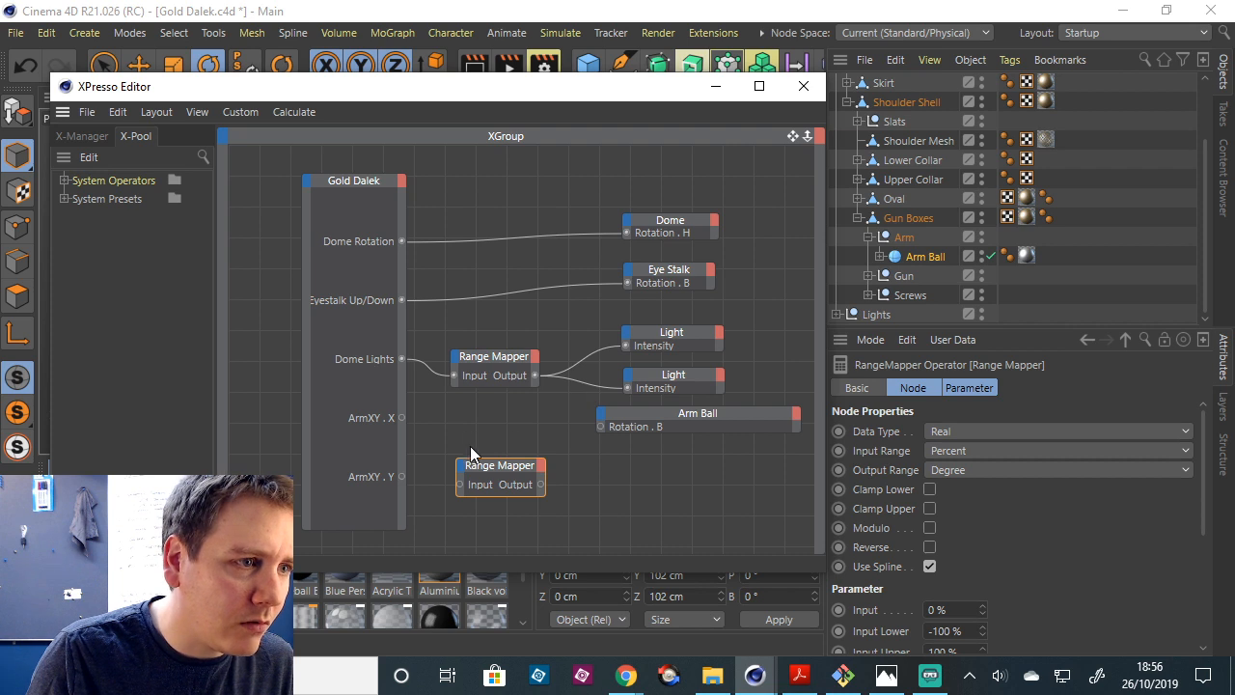
pyautogui.keyDown('ctrl'); pyautogui.moveTo(502, 474); pyautogui.dragTo(510, 427); pyautogui.keyUp('ctrl')
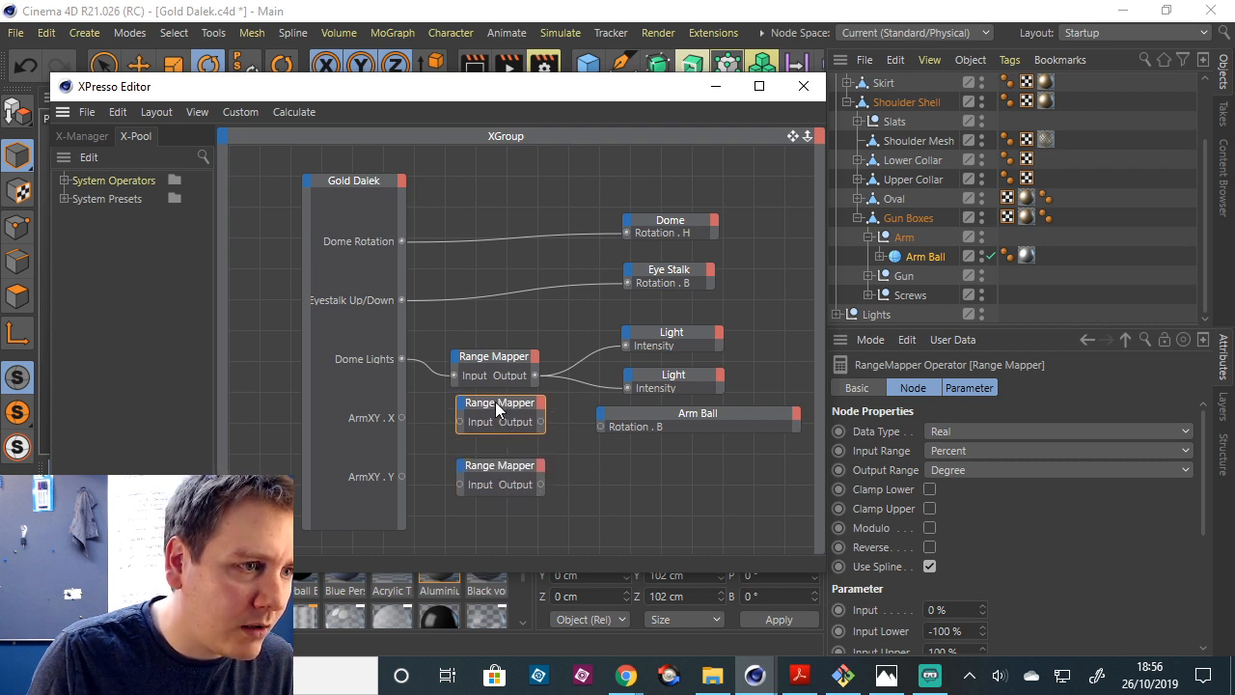
pyautogui.moveTo(403, 417); pyautogui.dragTo(405, 418)
pyautogui.click(459, 480)
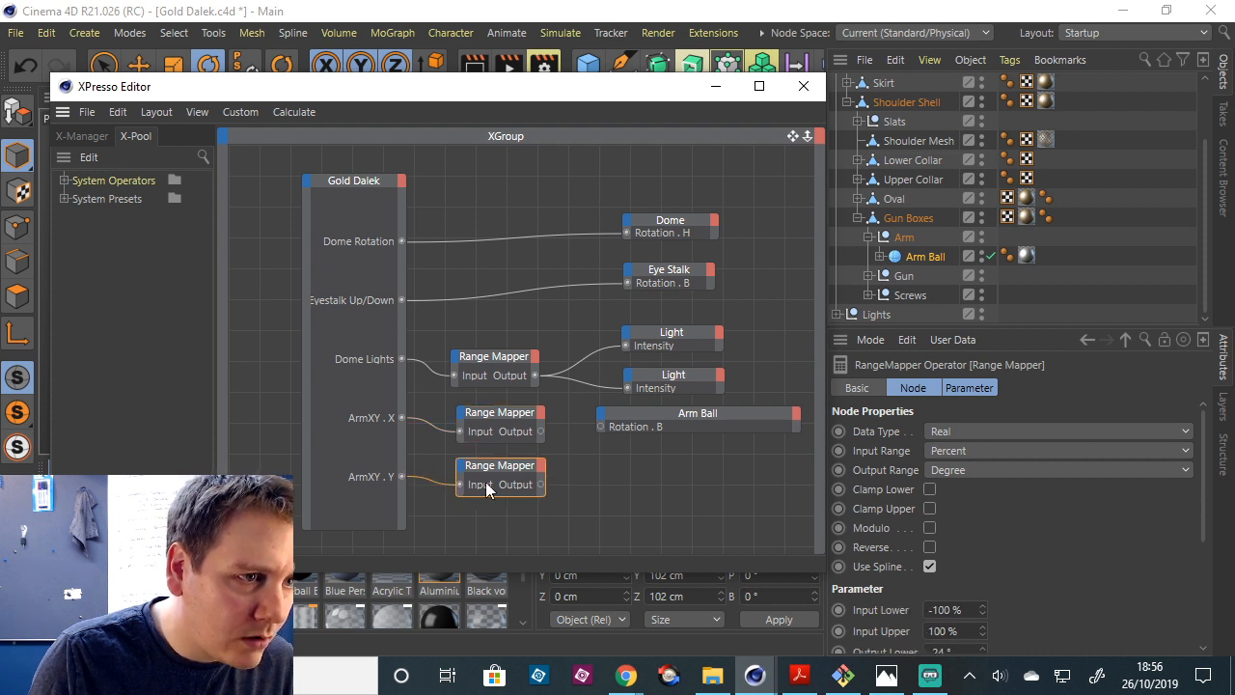
# Add a Rotation . H input port to the Arm Ball node and enlarge the node to show both rotation inputs.
pyautogui.click(602, 413)
pyautogui.moveTo(644, 429)
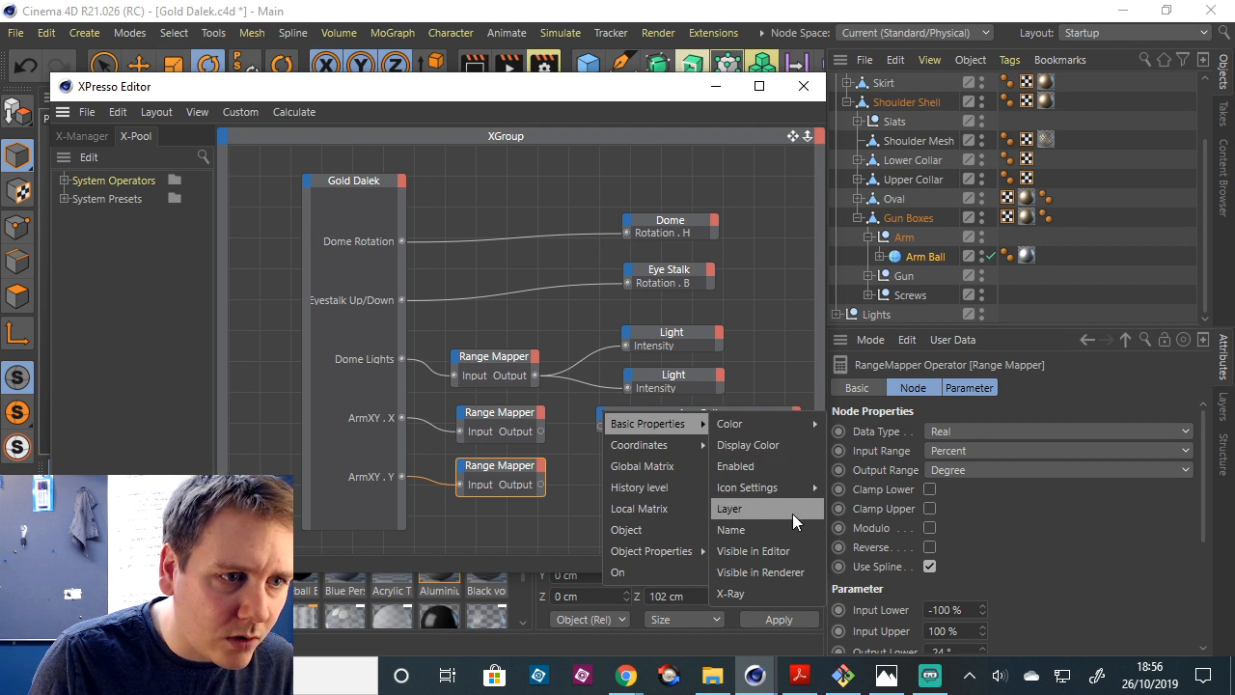
pyautogui.moveTo(707, 445)
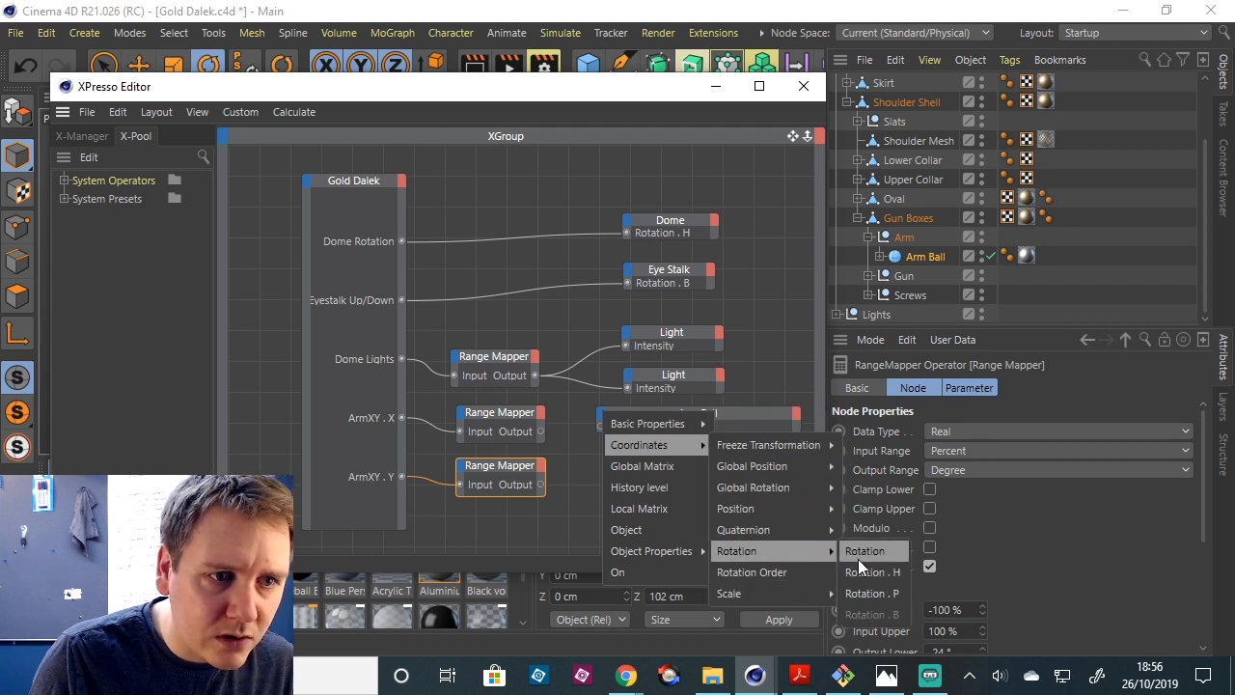
pyautogui.click(864, 574)
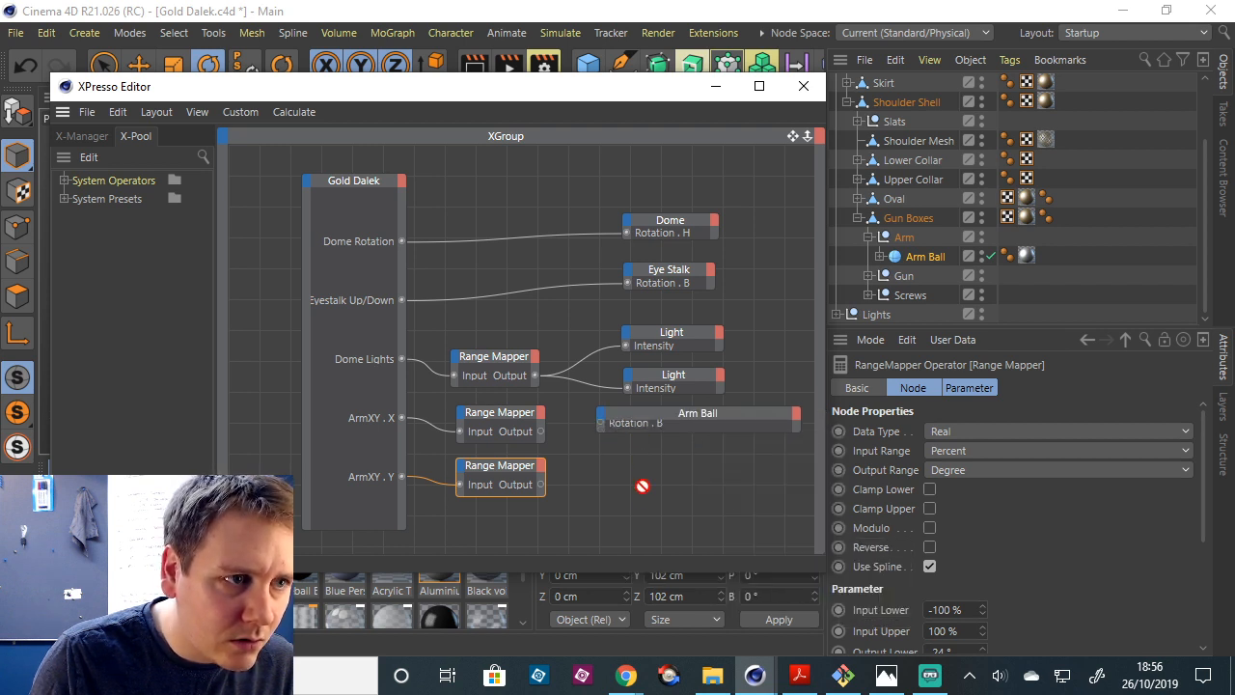
pyautogui.moveTo(681, 431); pyautogui.dragTo(685, 502)
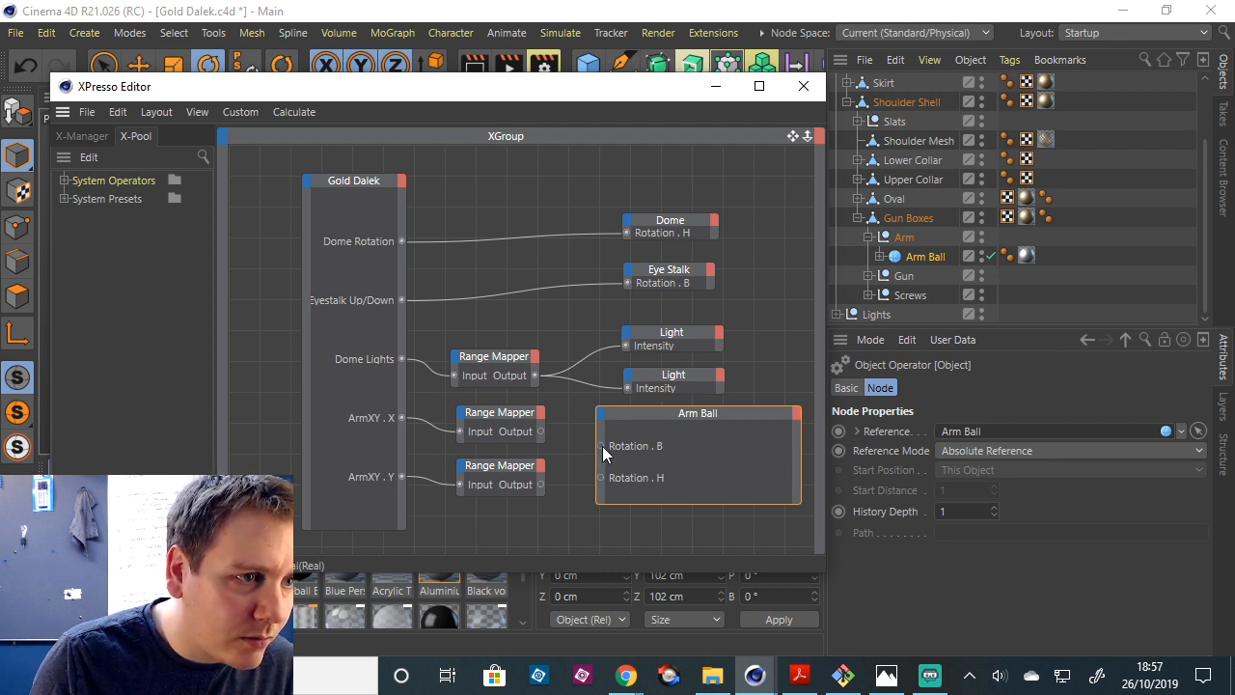
# Wire the ArmXY . Y Range Mapper to Arm Ball's Rotation . B and the ArmXY . X mapper to Rotation . H, then minimise the XPresso Editor.
pyautogui.moveTo(553, 486); pyautogui.dragTo(541, 484)
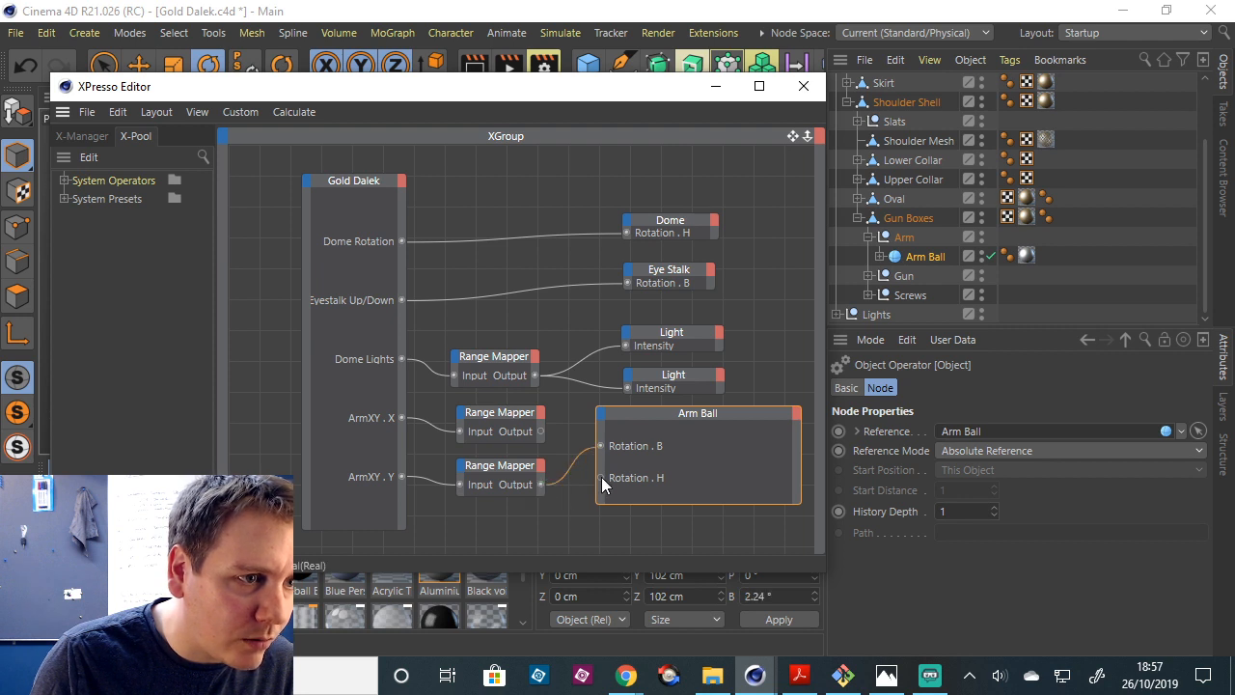
pyautogui.moveTo(539, 433); pyautogui.dragTo(540, 432)
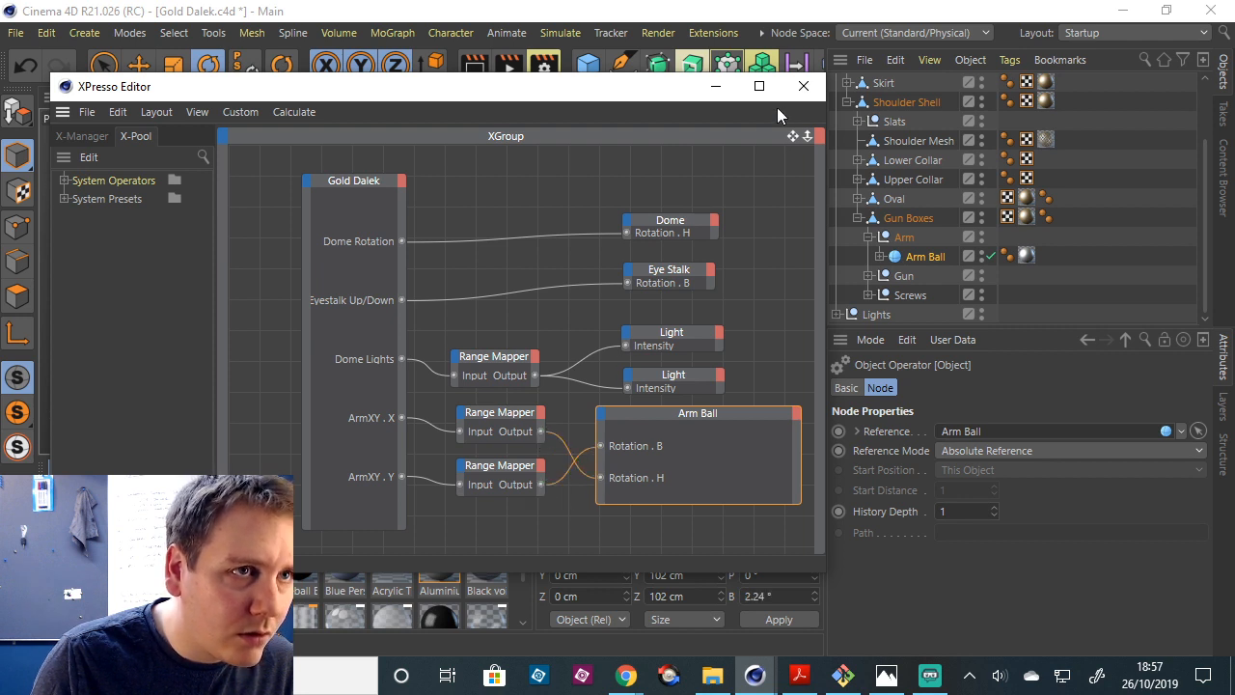
pyautogui.click(718, 88)
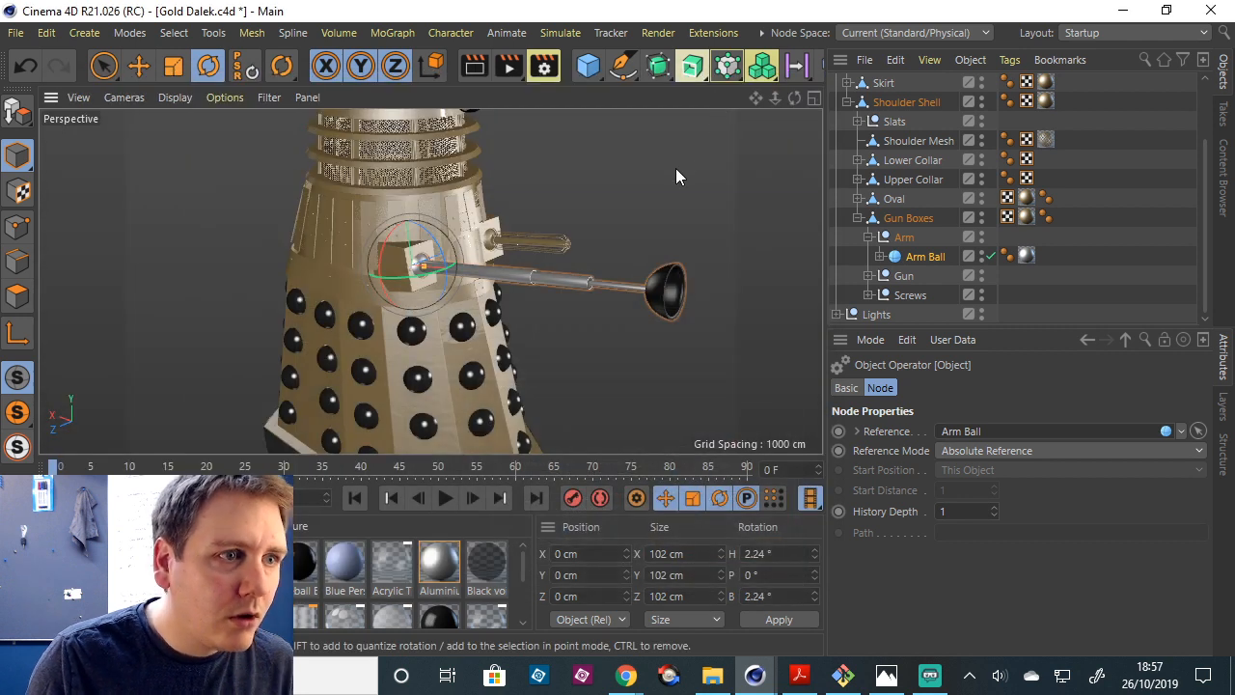
# Test the Gold Dalek's arm by moving ArmXY to X -100 % and on to about X -49 %, Y 55 %.
pyautogui.scroll(2, 889, 119)
pyautogui.click(889, 103)
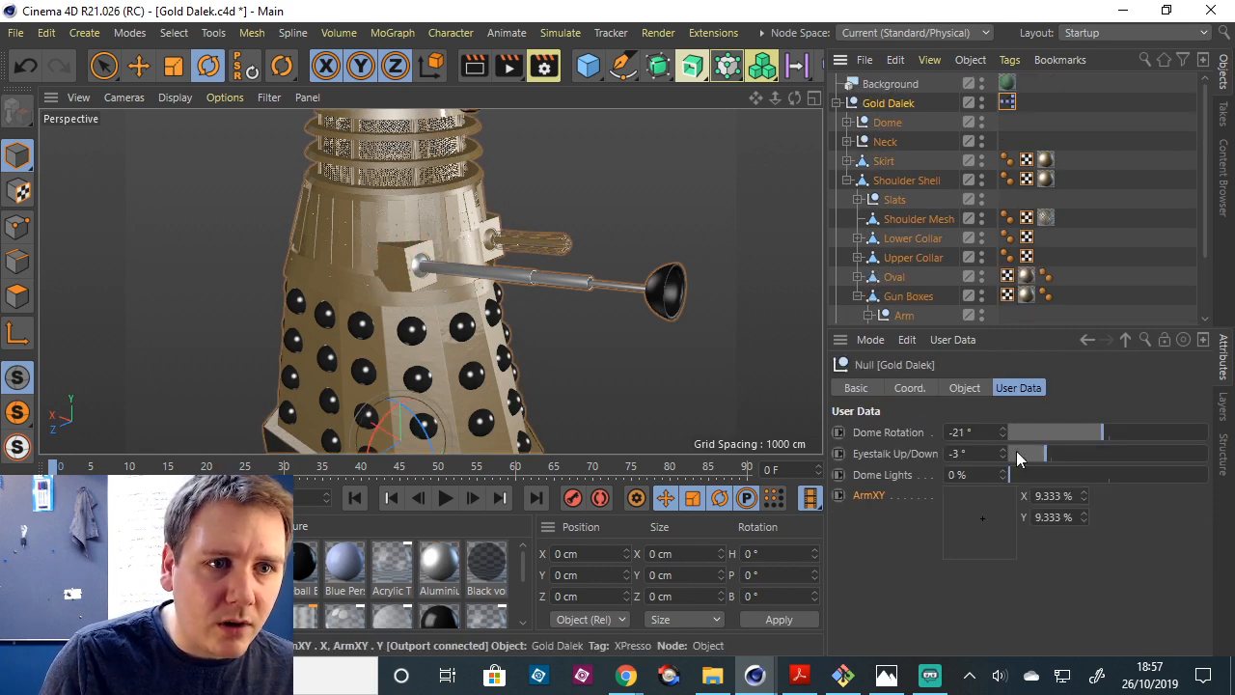
pyautogui.moveTo(984, 514); pyautogui.dragTo(942, 514)
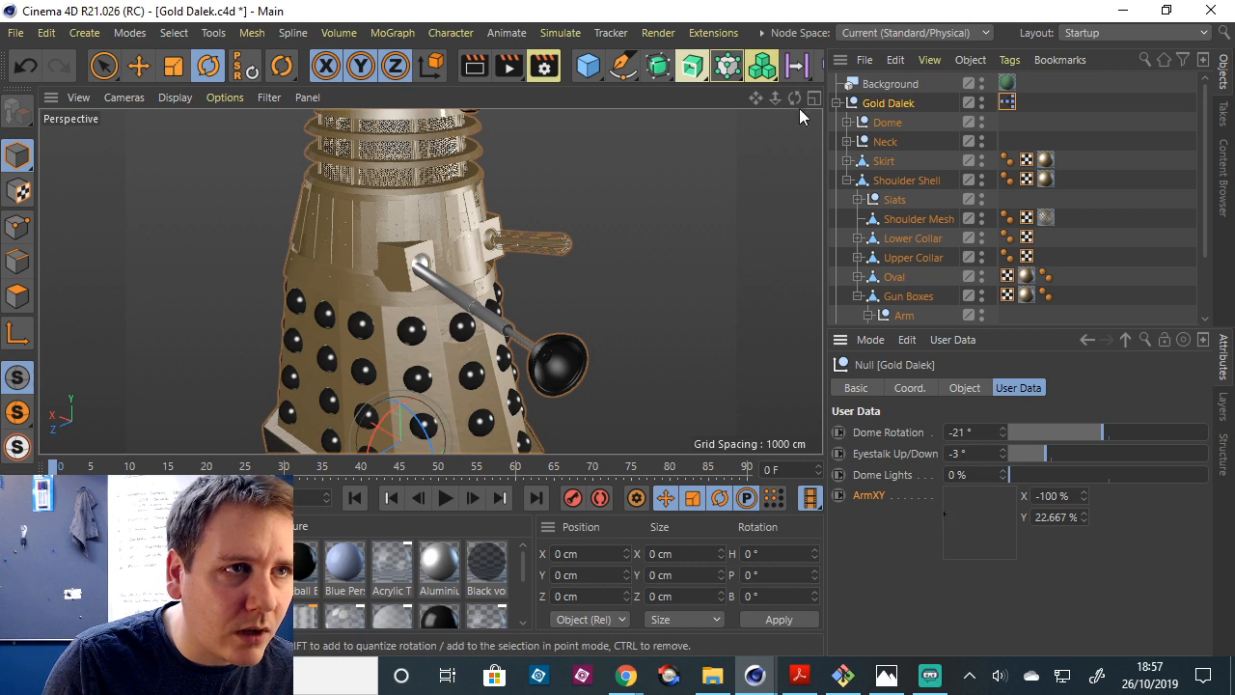
pyautogui.moveTo(794, 97); pyautogui.dragTo(960, 502)
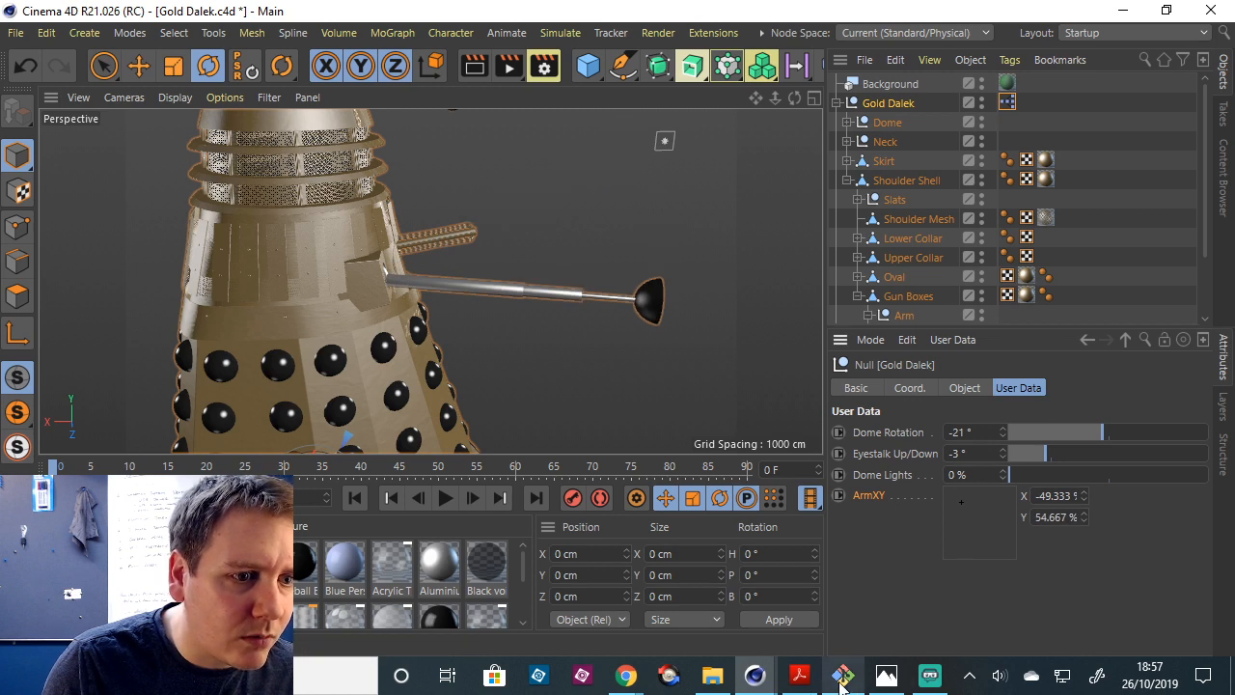
# Invert the ArmXY . Y Range Mapper by setting Output Lower to 24° and Output Upper to -24°.
pyautogui.moveTo(751, 675)
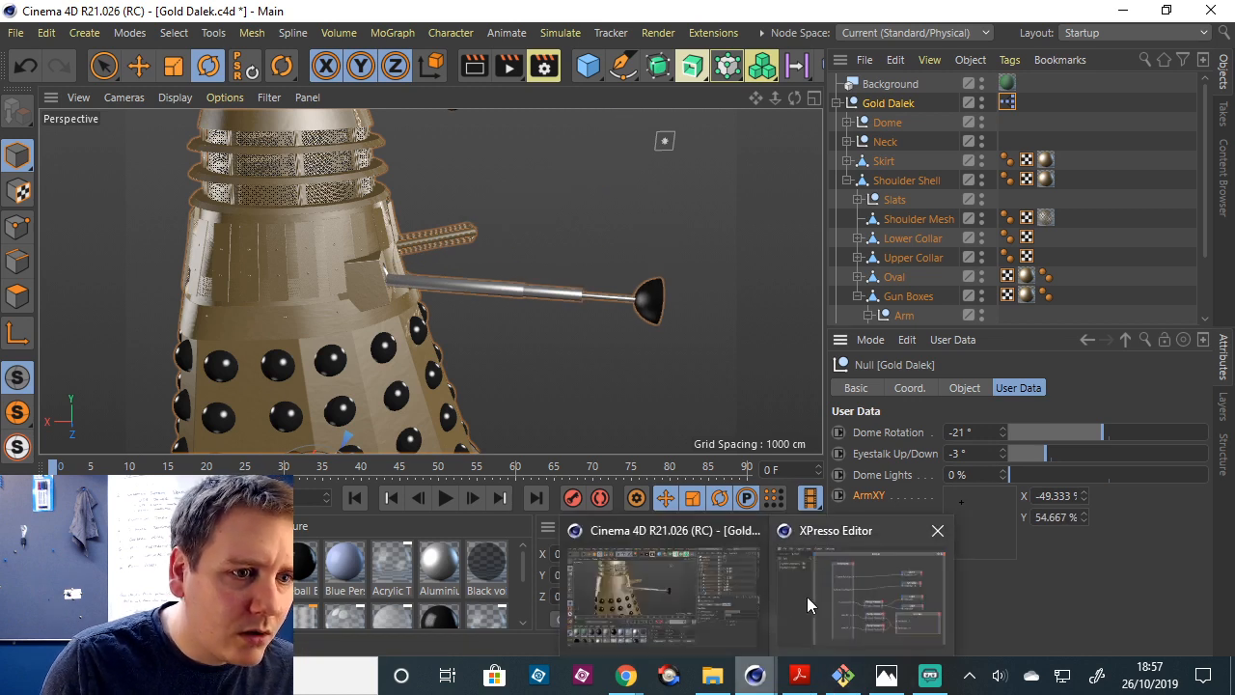
pyautogui.click(859, 594)
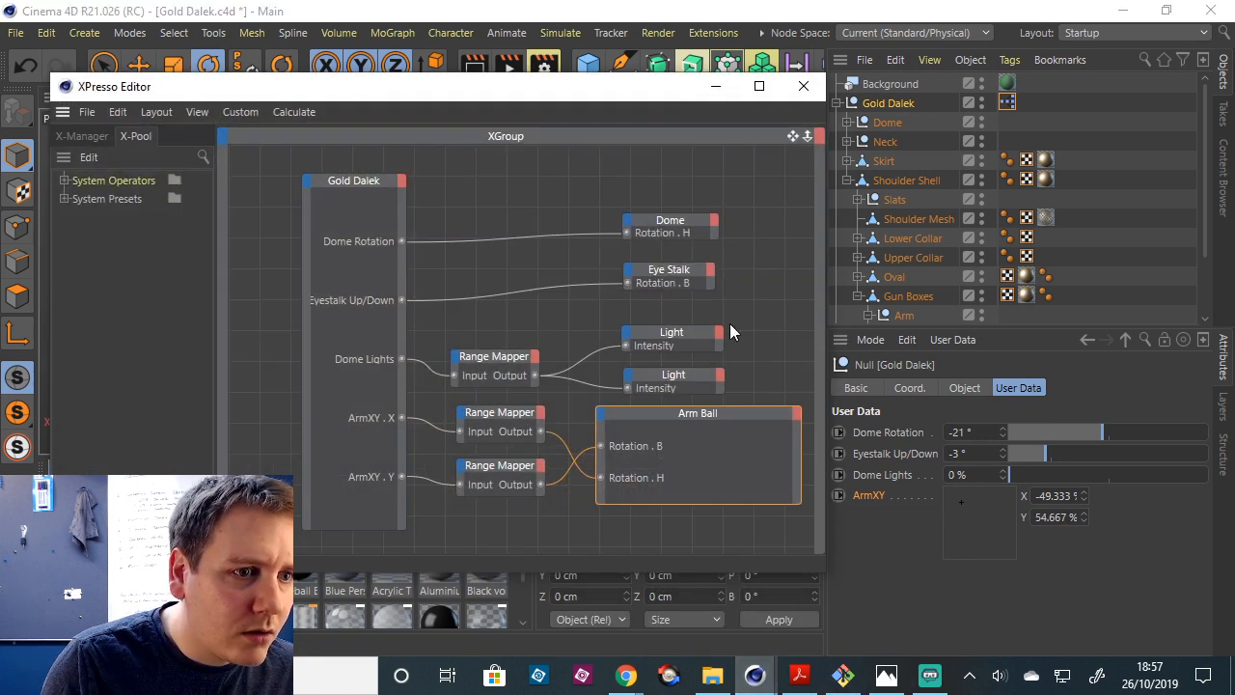
pyautogui.click(492, 473)
pyautogui.scroll(-5, 1079, 564)
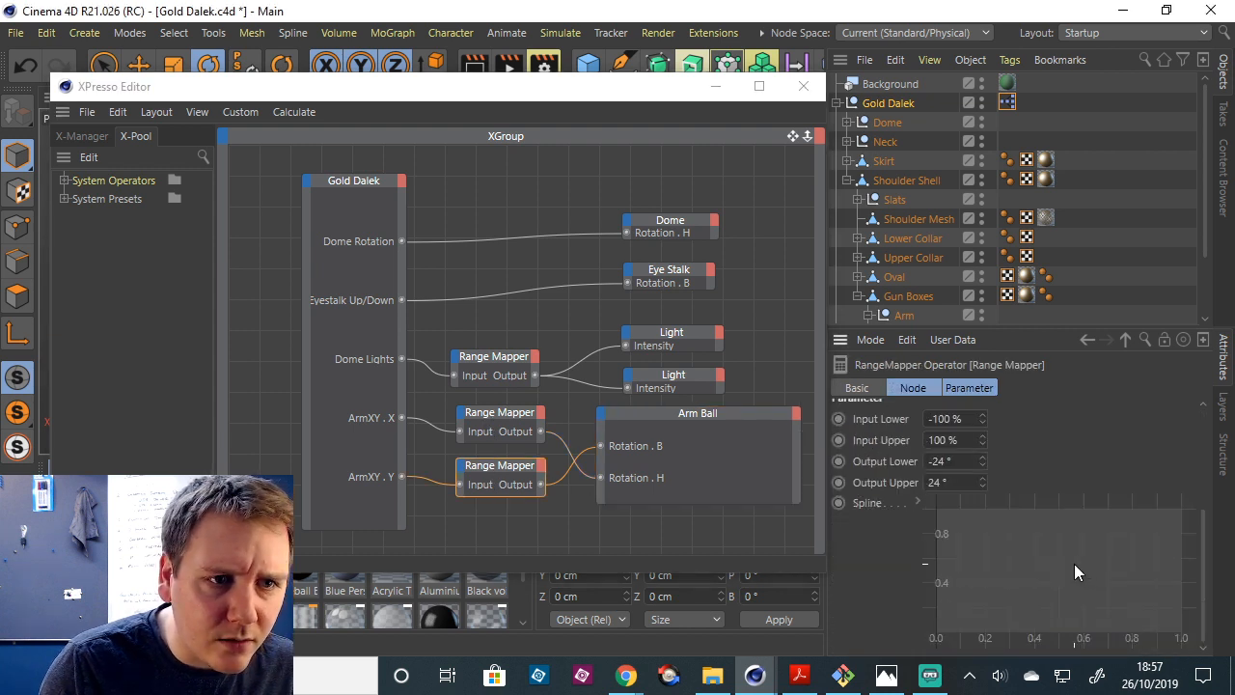
pyautogui.click(933, 461)
pyautogui.press('BackSpace')
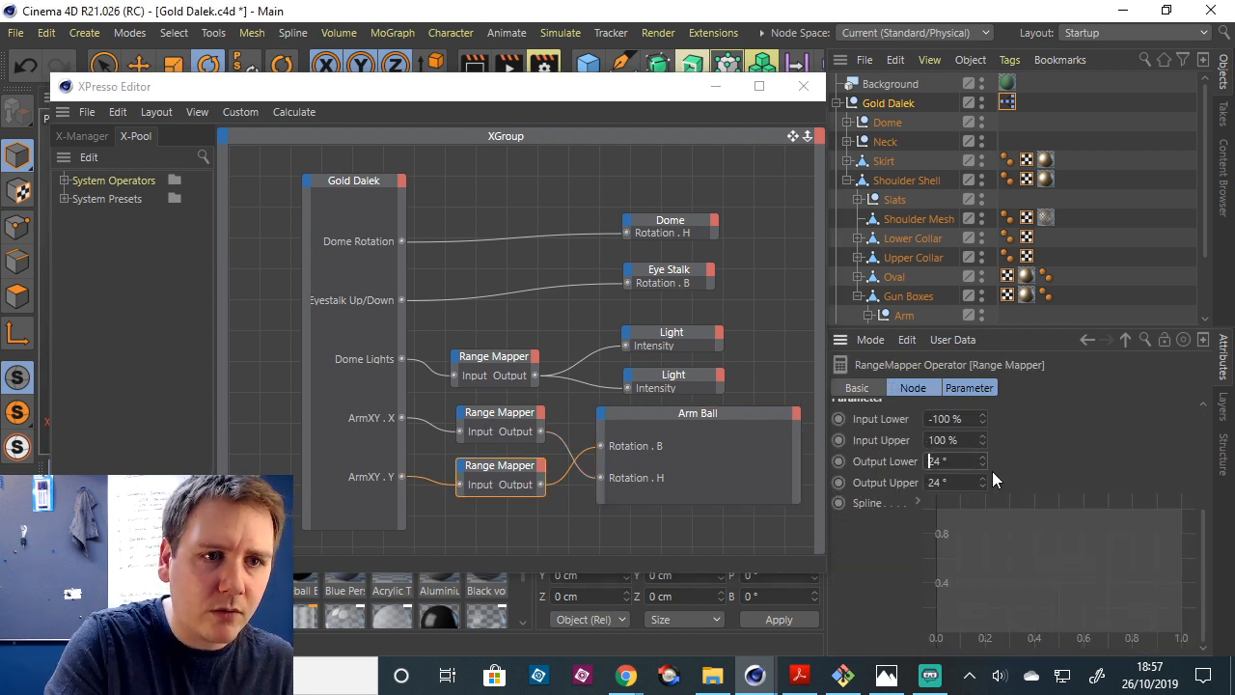
pyautogui.click(929, 482)
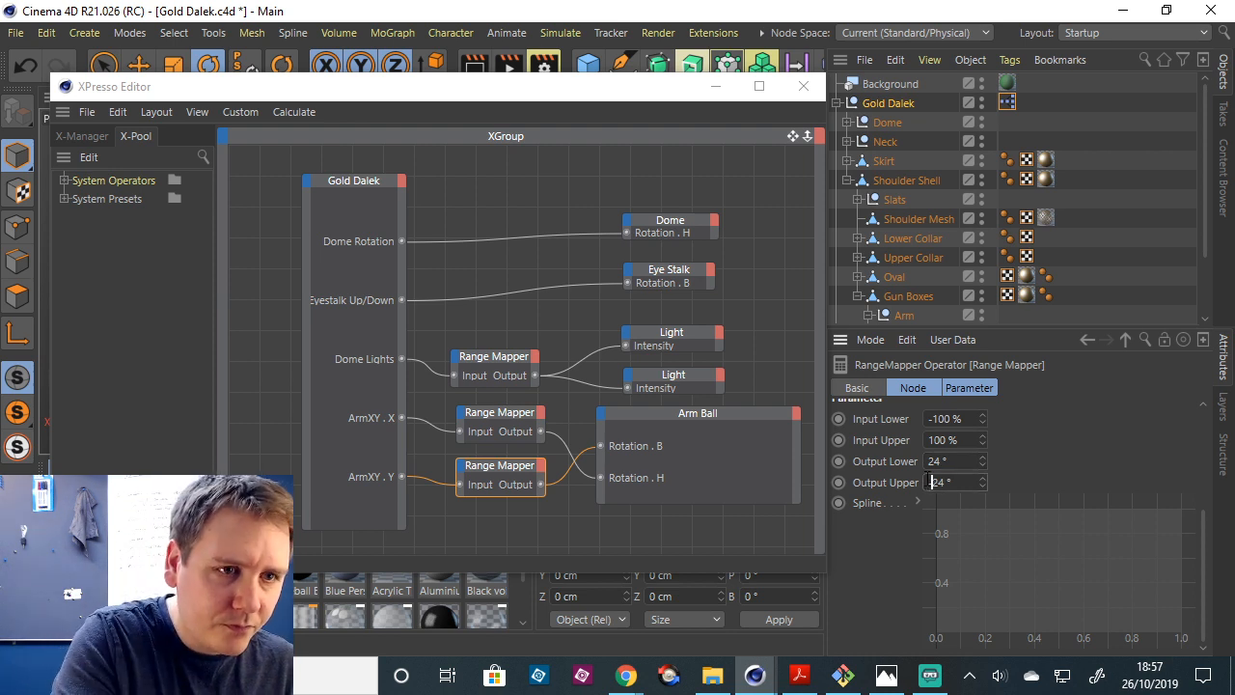
pyautogui.click(715, 86)
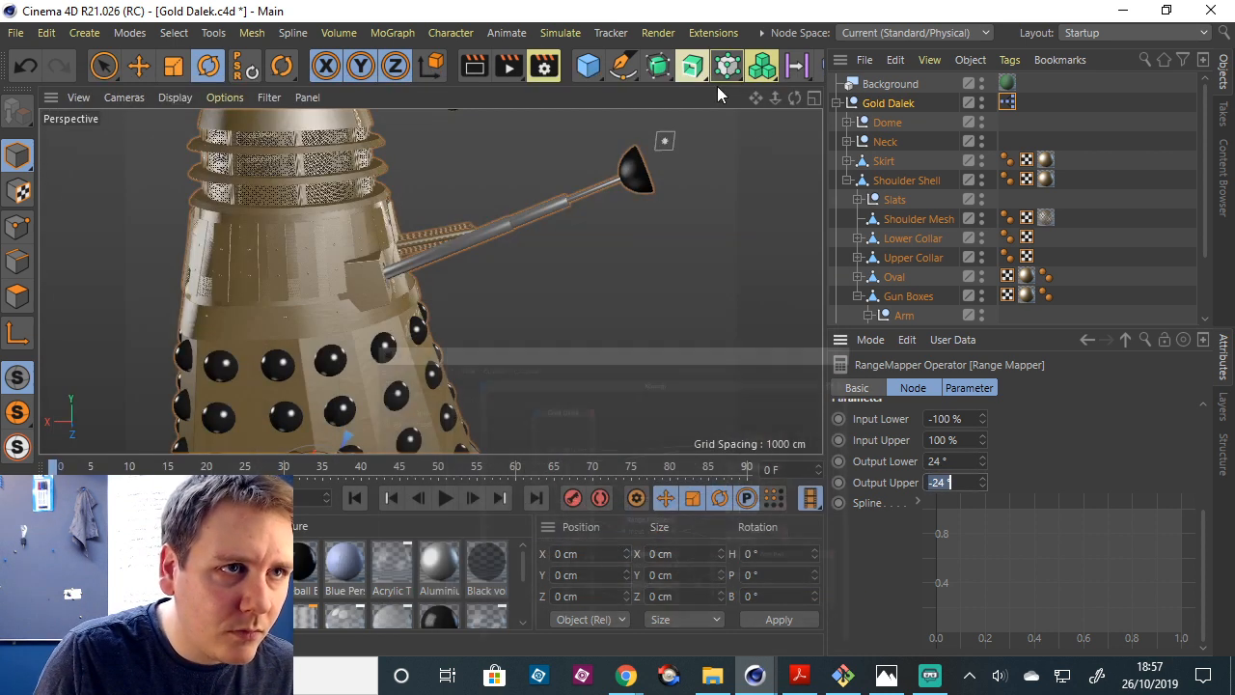
# Test the arm from different view angles by moving the Gold Dalek's ArmXY control to about X 17 %, Y 7 %.
pyautogui.click(888, 102)
pyautogui.moveTo(964, 503); pyautogui.dragTo(988, 527)
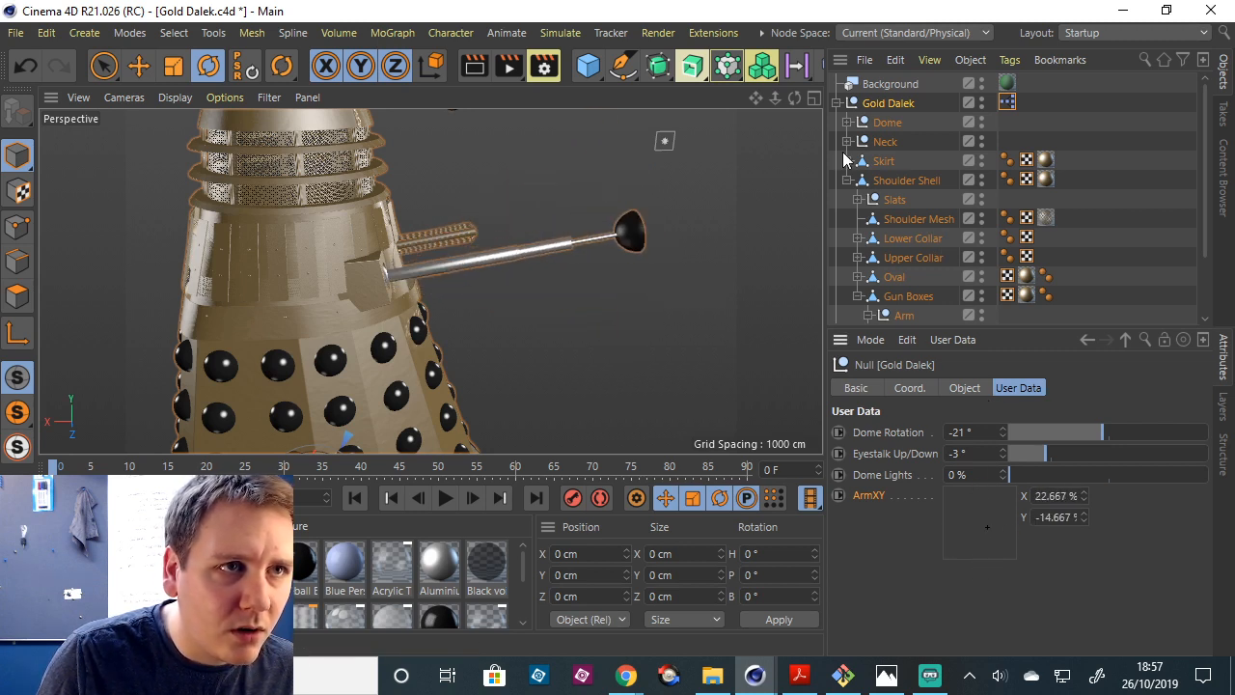
pyautogui.moveTo(794, 97)
pyautogui.mouseDown()
pyautogui.moveTo(839, 97)
pyautogui.moveTo(709, 96)
pyautogui.moveTo(805, 98)
pyautogui.moveTo(790, 95)
pyautogui.mouseUp()
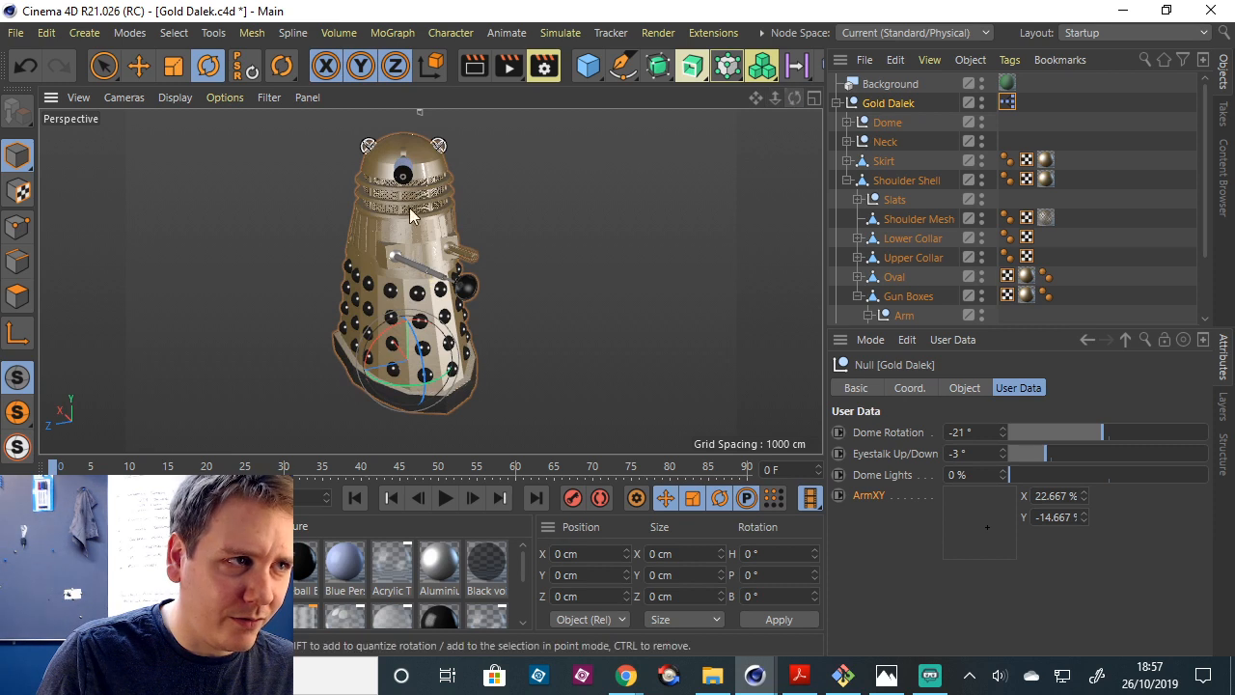
pyautogui.moveTo(986, 525)
pyautogui.mouseDown()
pyautogui.moveTo(945, 524)
pyautogui.moveTo(1023, 518)
pyautogui.moveTo(986, 519)
pyautogui.mouseUp()
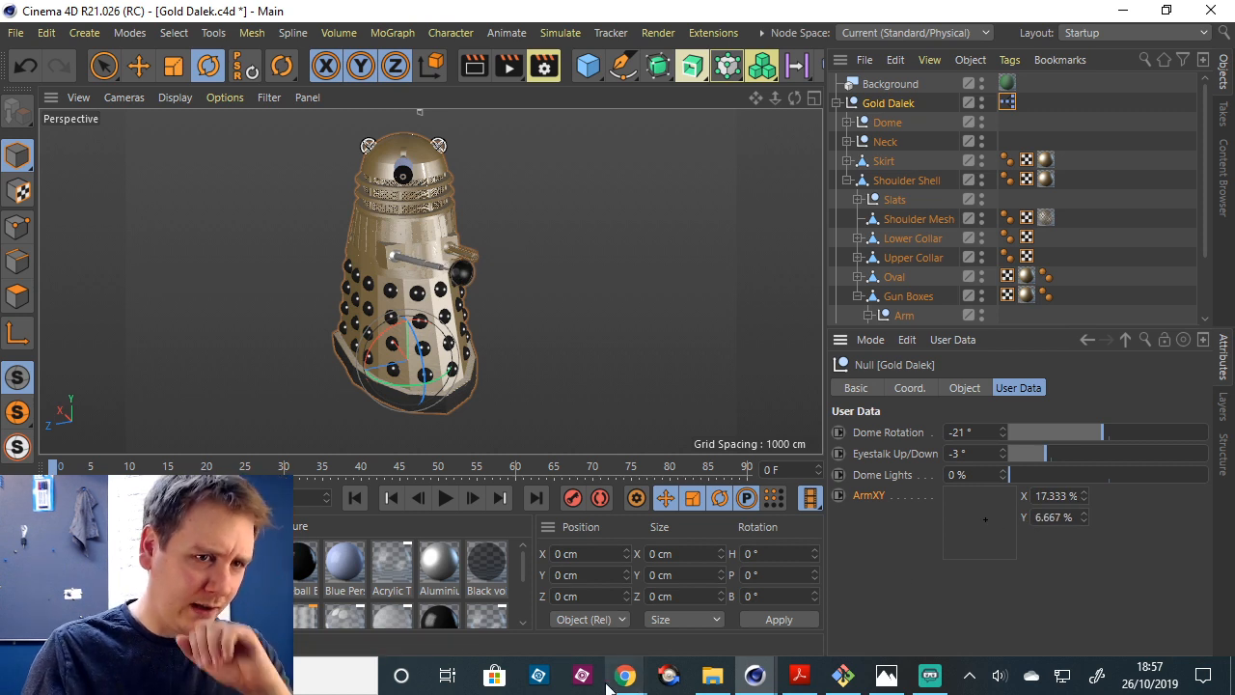
# Set the ArmXY . Y Range Mapper's Output Lower to -24° and Output Upper to 24°.
pyautogui.moveTo(626, 675)
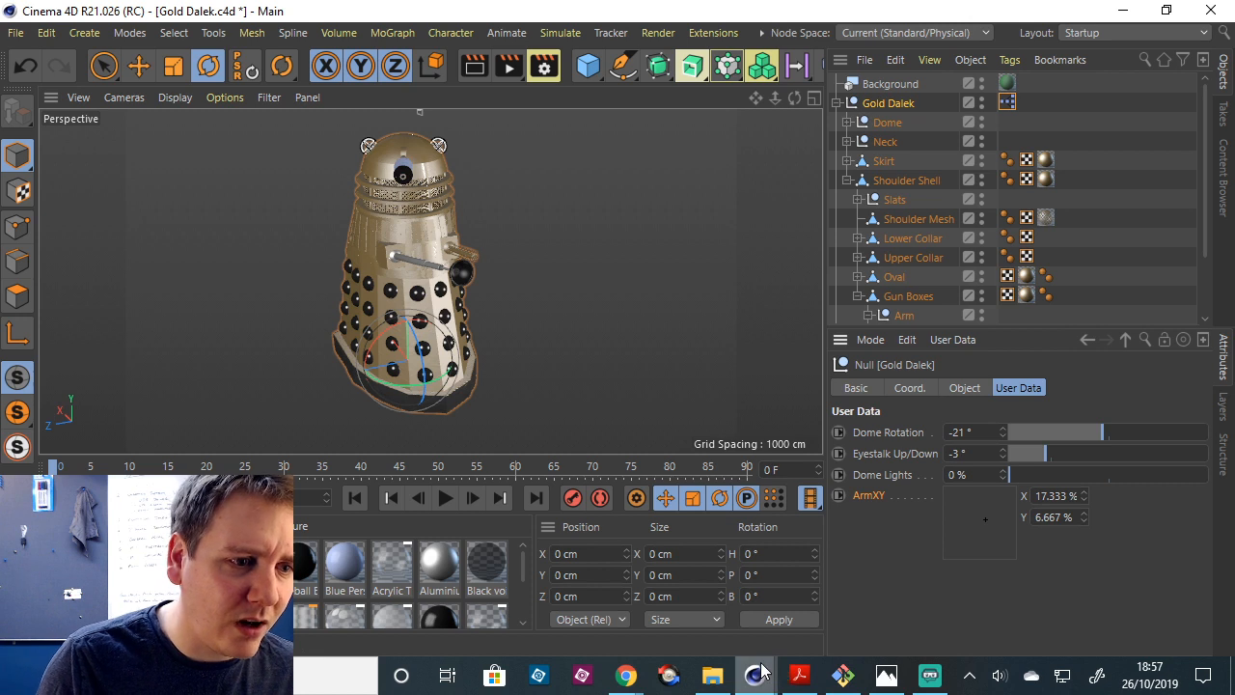
pyautogui.moveTo(762, 672)
pyautogui.click(811, 555)
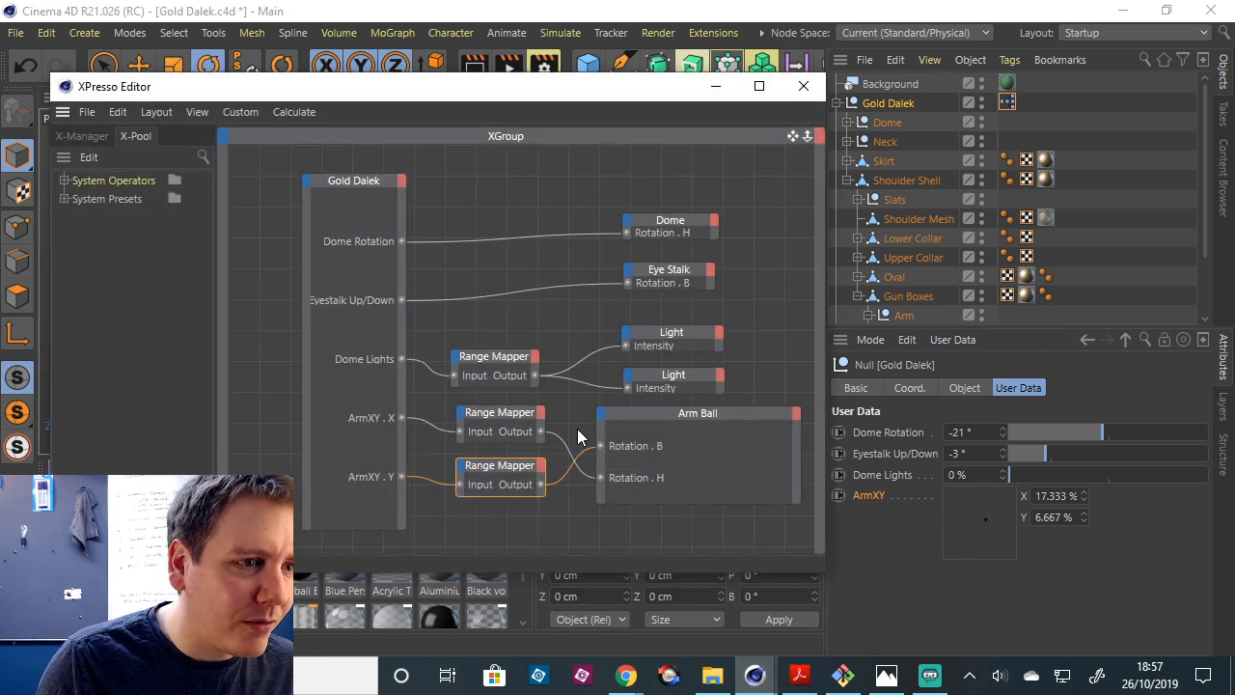
pyautogui.click(504, 431)
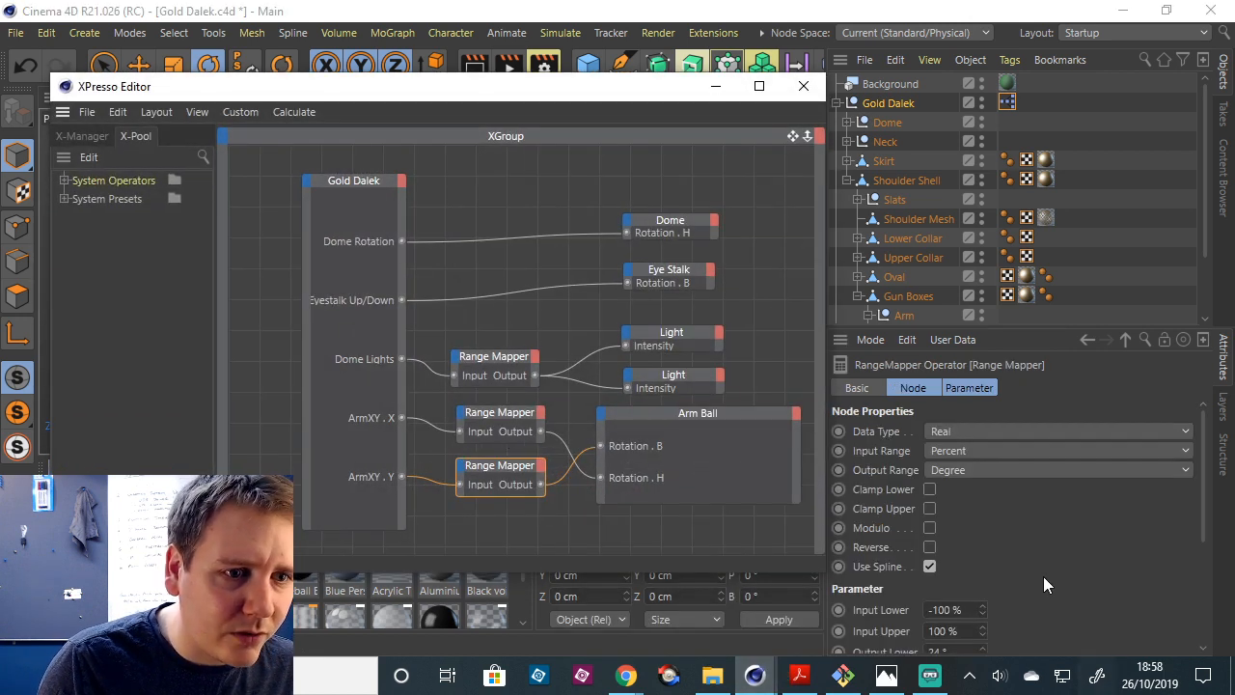
pyautogui.scroll(-2, 1043, 576)
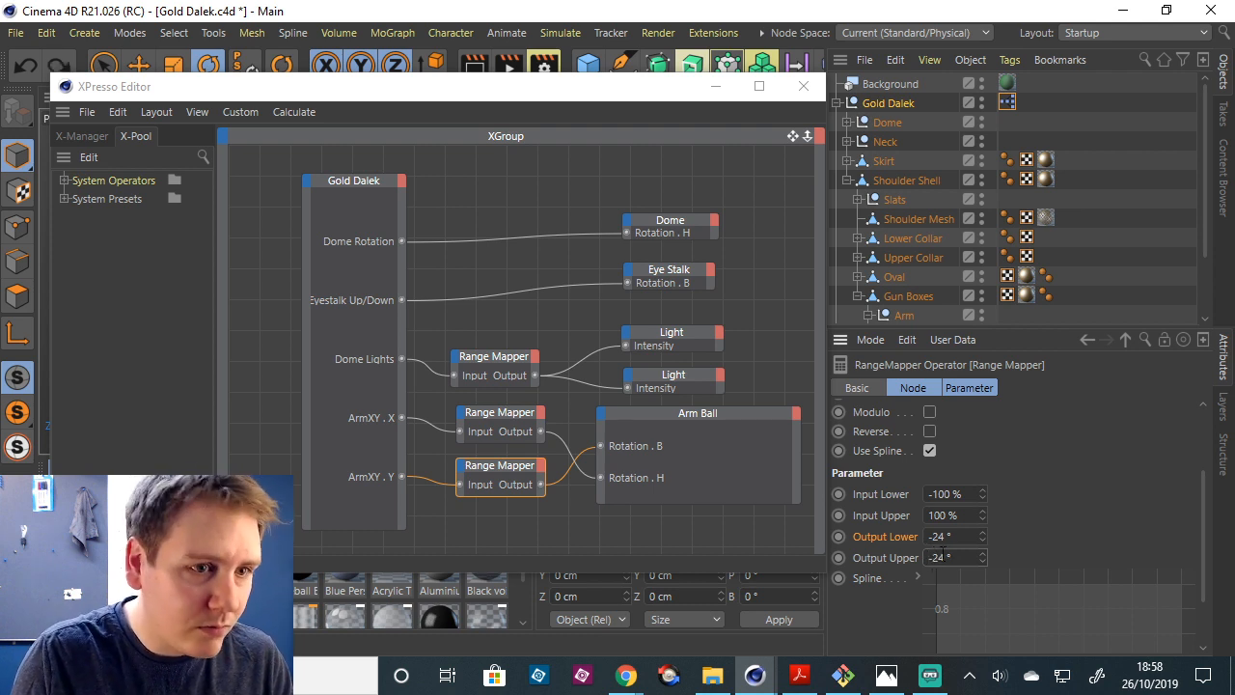
pyautogui.doubleClick(939, 536)
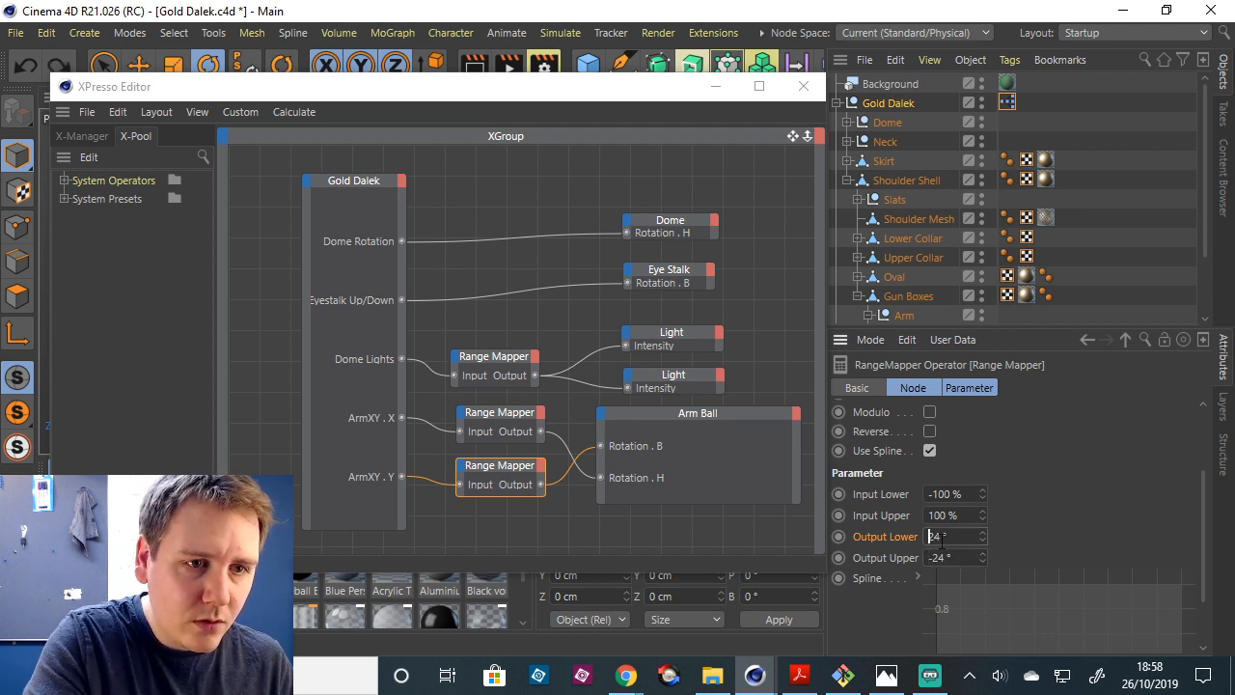
pyautogui.click(931, 557)
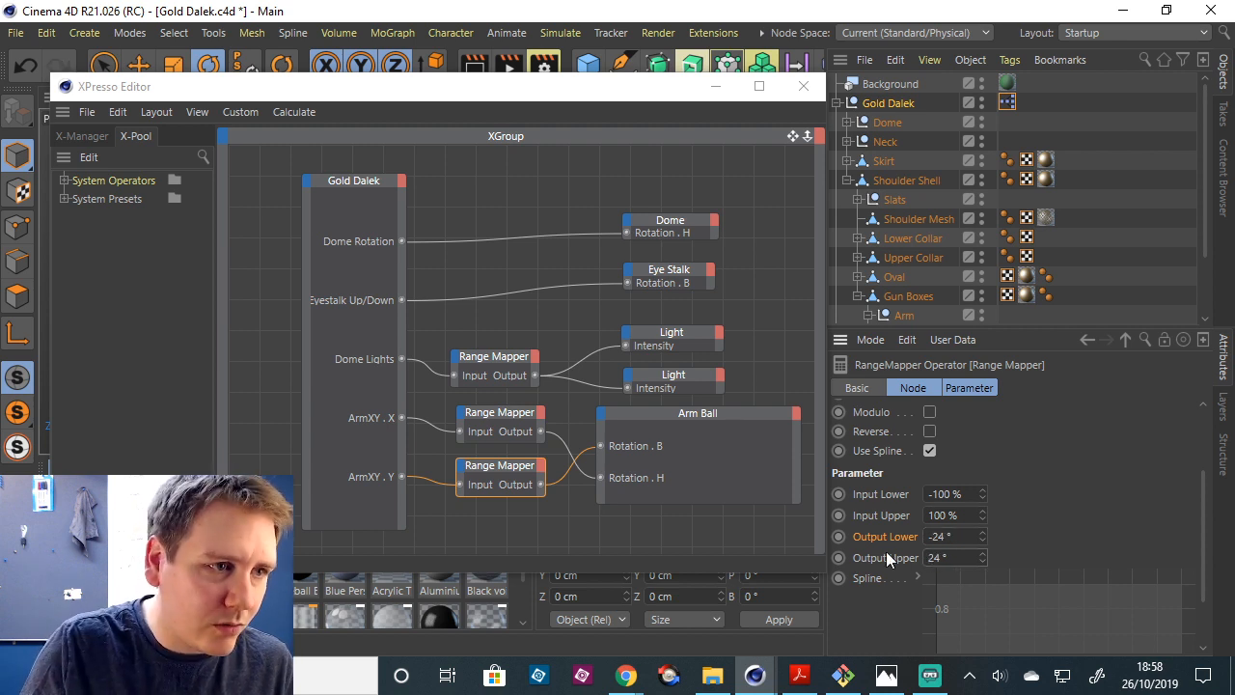
# Invert the ArmXY . X Range Mapper by setting Output Lower to 24° and Output Upper to -24°.
pyautogui.click(507, 424)
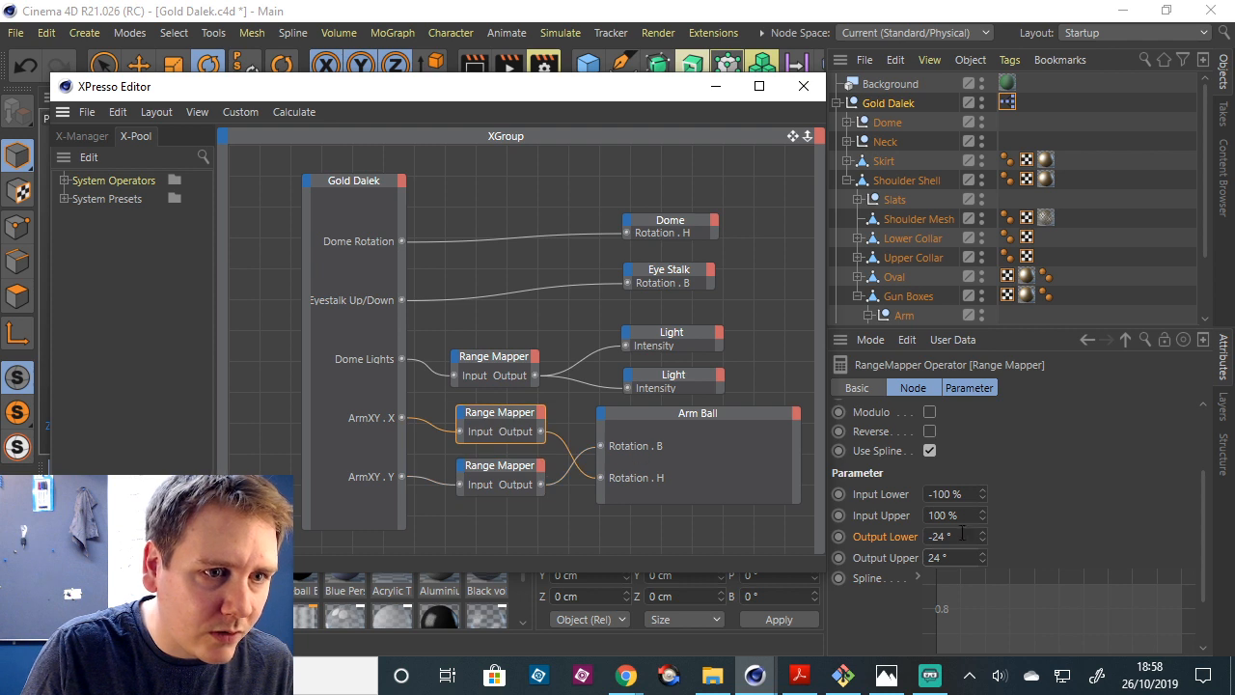
pyautogui.click(938, 538)
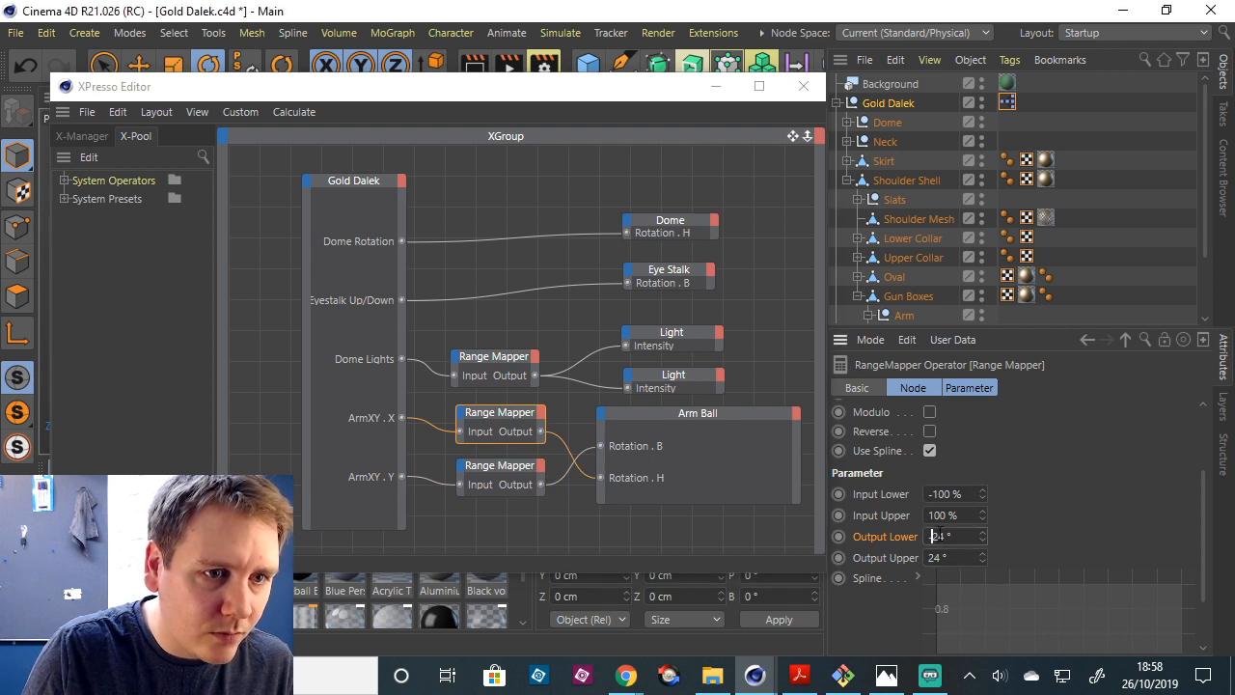
pyautogui.click(936, 555)
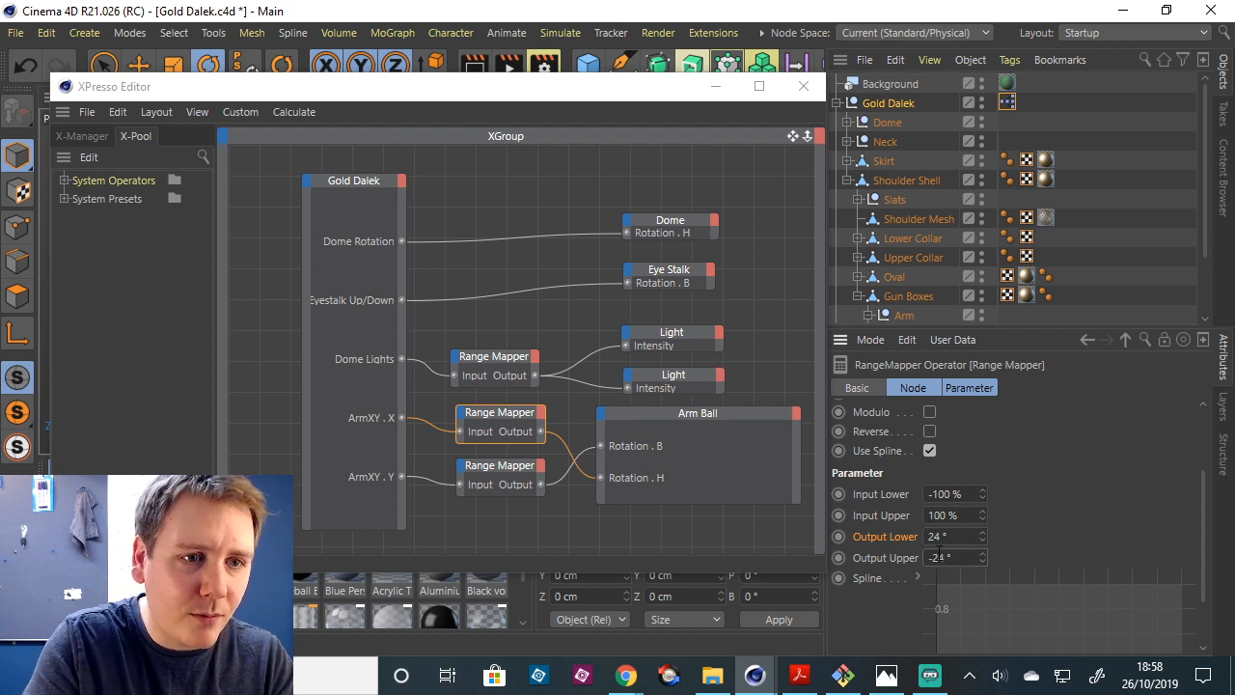
# Set the ArmXY . Y Range Mapper back to Output Lower 24° and Output Upper -24°, then close the XPresso Editor.
pyautogui.click(480, 469)
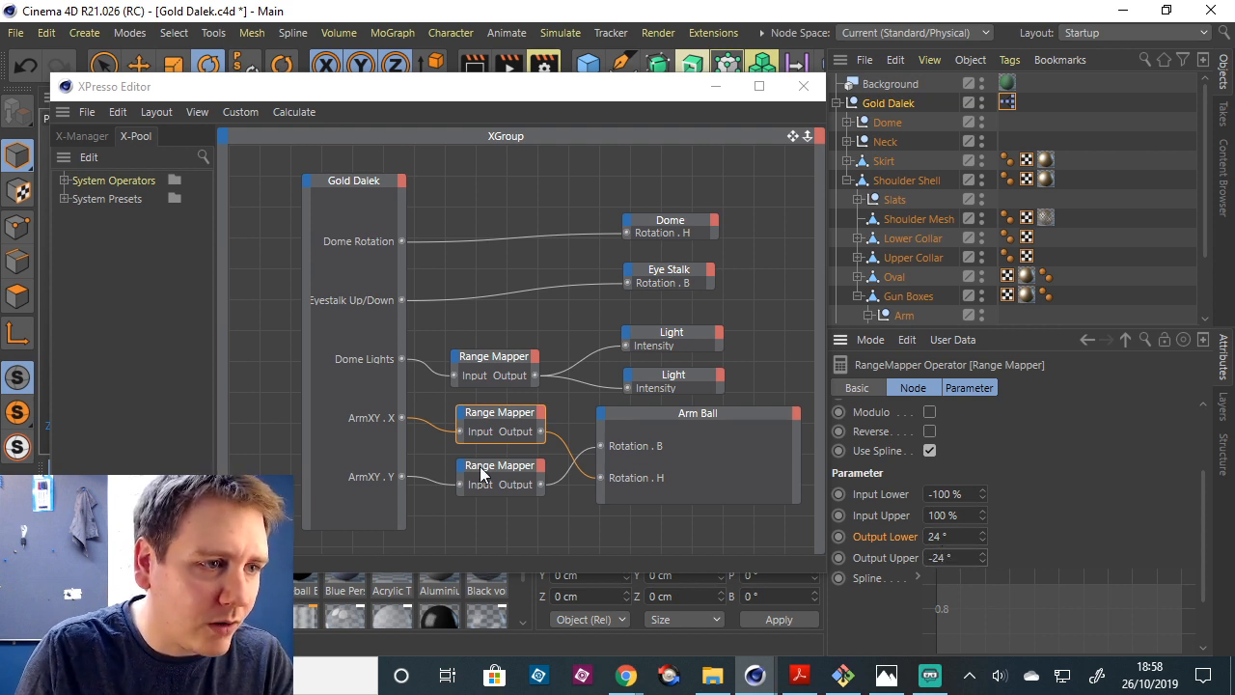
pyautogui.click(934, 536)
pyautogui.click(933, 557)
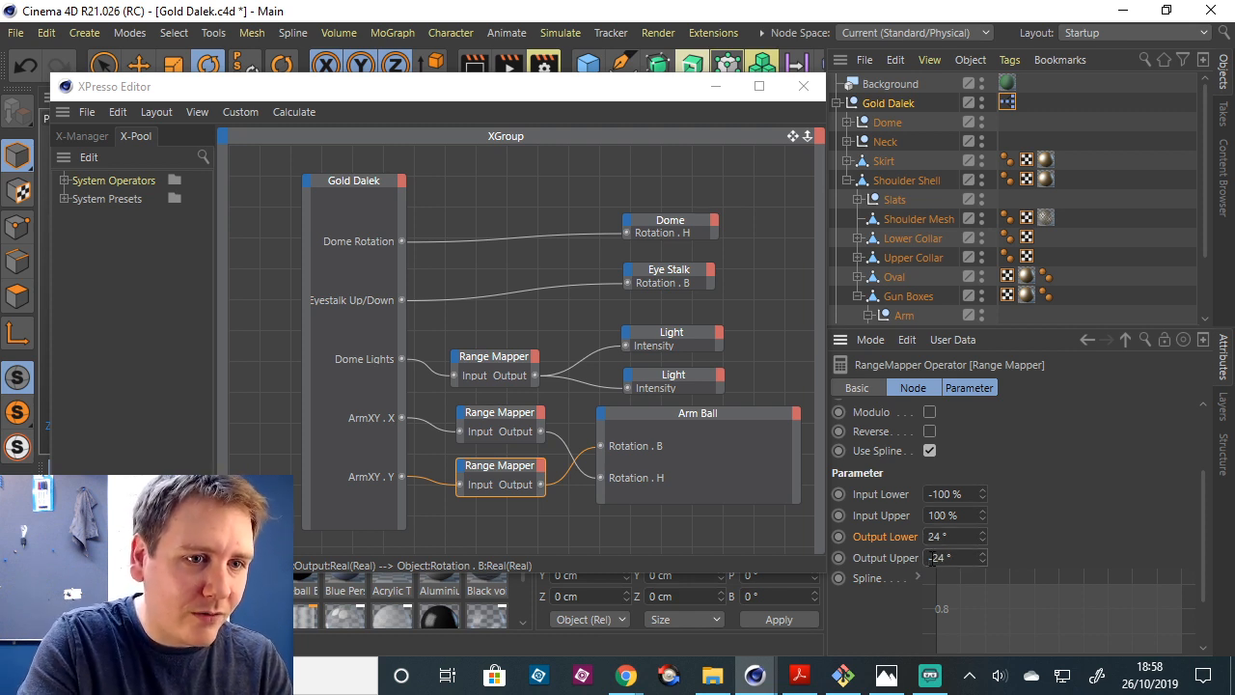
pyautogui.click(801, 87)
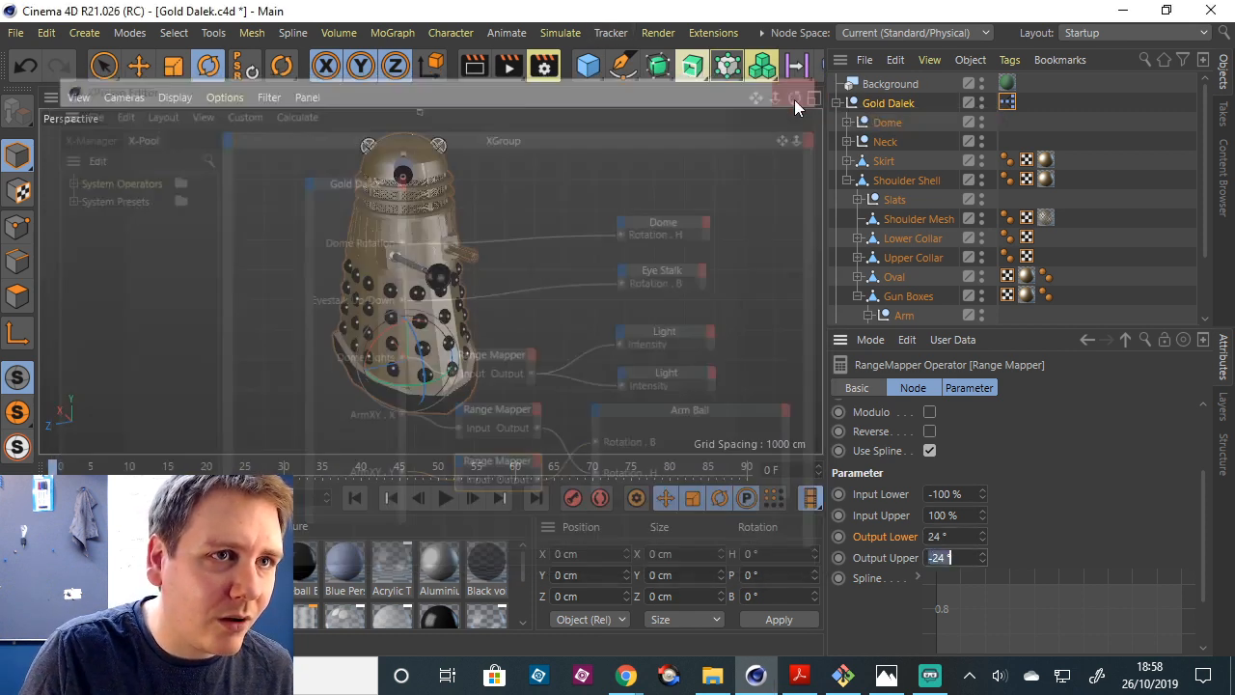
# Move the Gold Dalek's ArmXY control to about X -7 %, Y 1 % and check the arm from another angle.
pyautogui.click(914, 103)
pyautogui.moveTo(985, 504)
pyautogui.mouseDown()
pyautogui.moveTo(993, 493)
pyautogui.moveTo(985, 565)
pyautogui.moveTo(982, 524)
pyautogui.moveTo(923, 522)
pyautogui.moveTo(1015, 514)
pyautogui.moveTo(976, 522)
pyautogui.mouseUp()
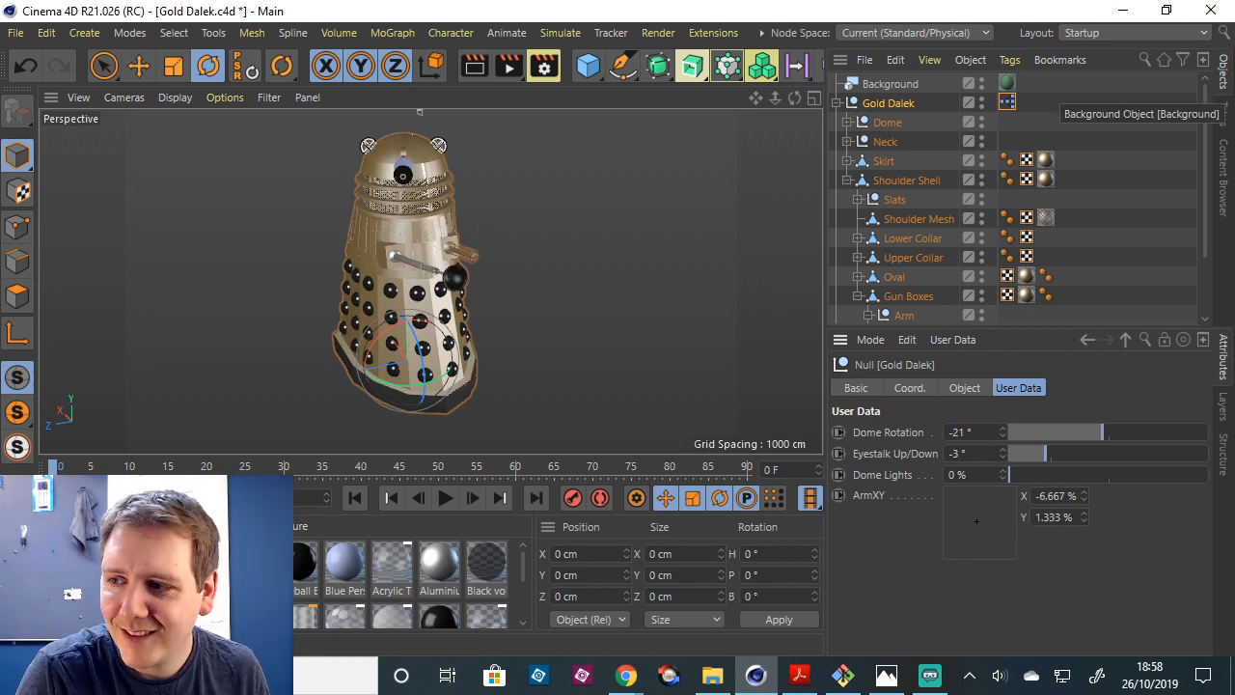
pyautogui.click(626, 674)
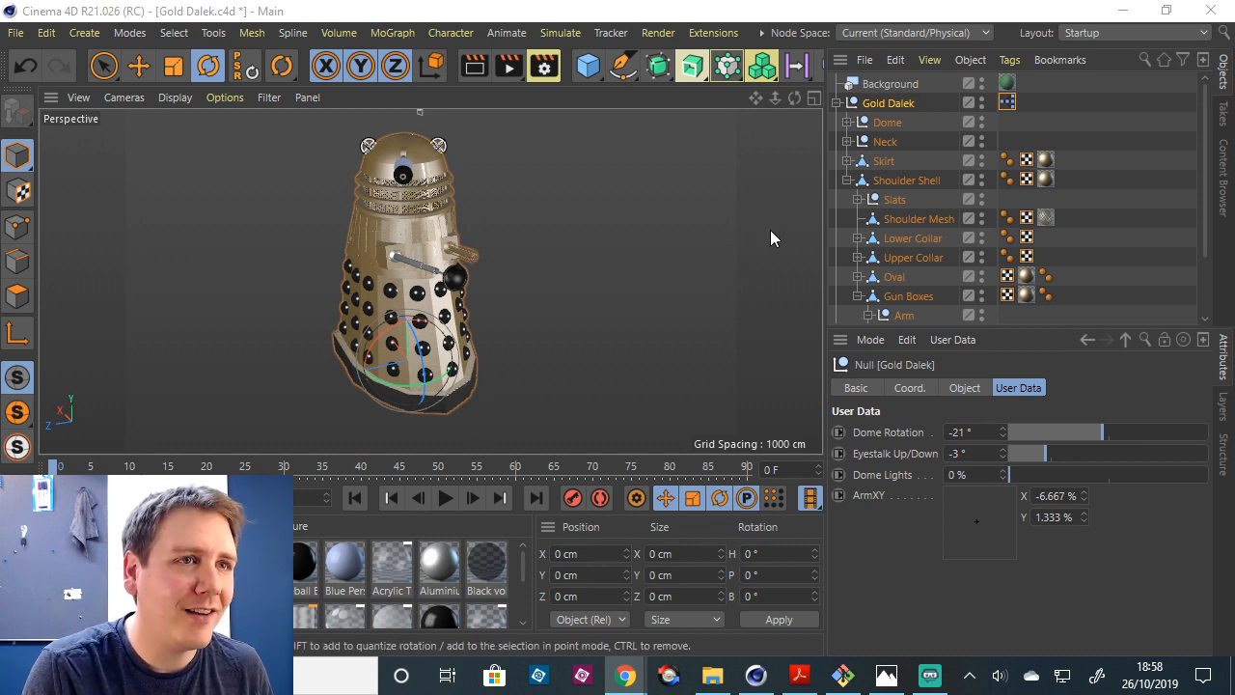
pyautogui.moveTo(787, 99); pyautogui.dragTo(759, 103)
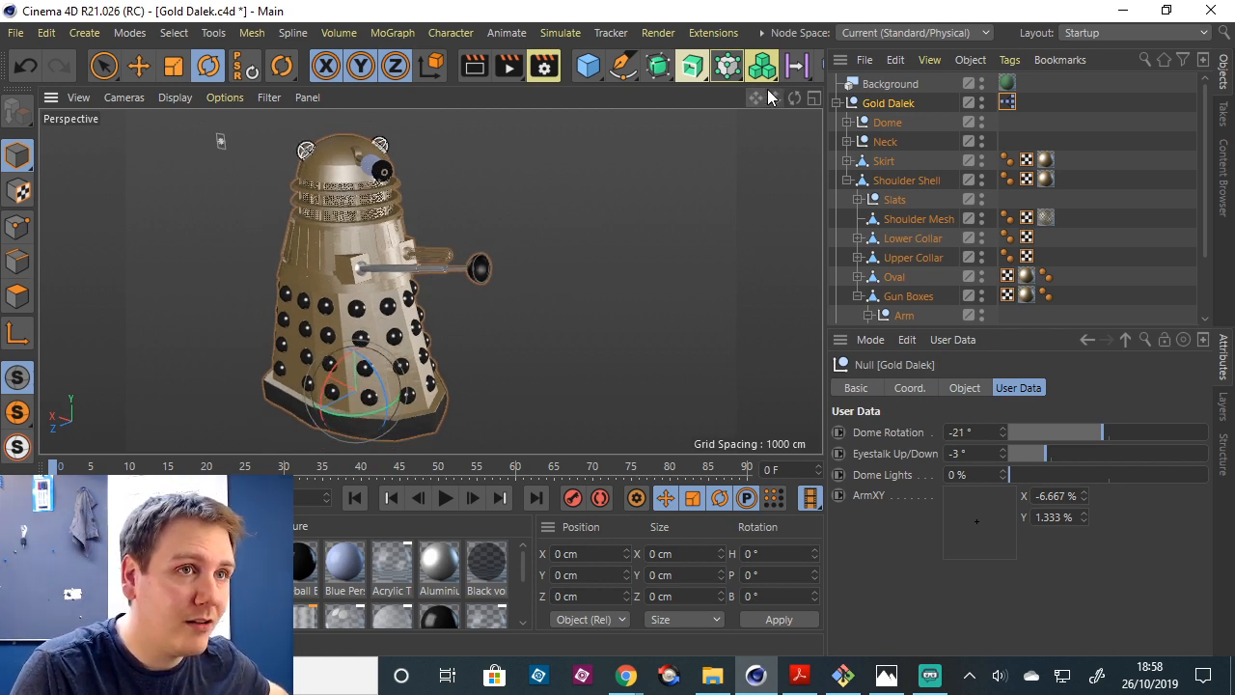
pyautogui.moveTo(761, 96); pyautogui.dragTo(744, 96)
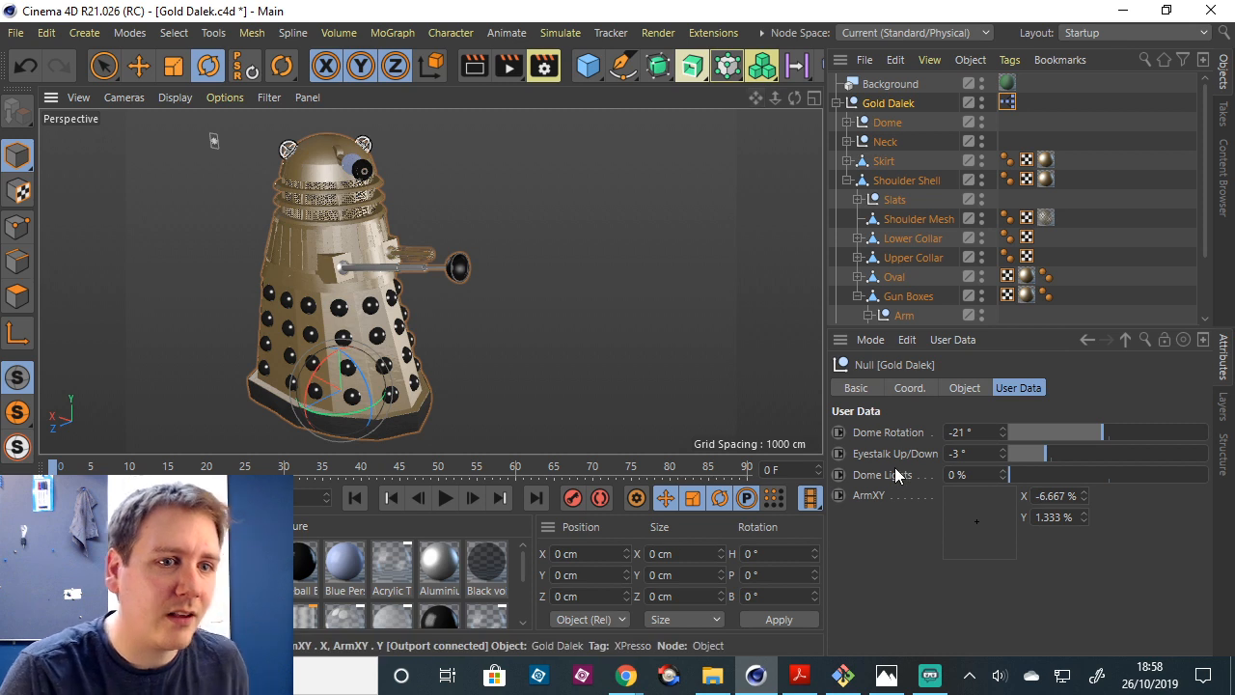
# Try to duplicate the ArmXY entry in the Gold Dalek's user data manager as the basis for a gun control.
pyautogui.click(953, 340)
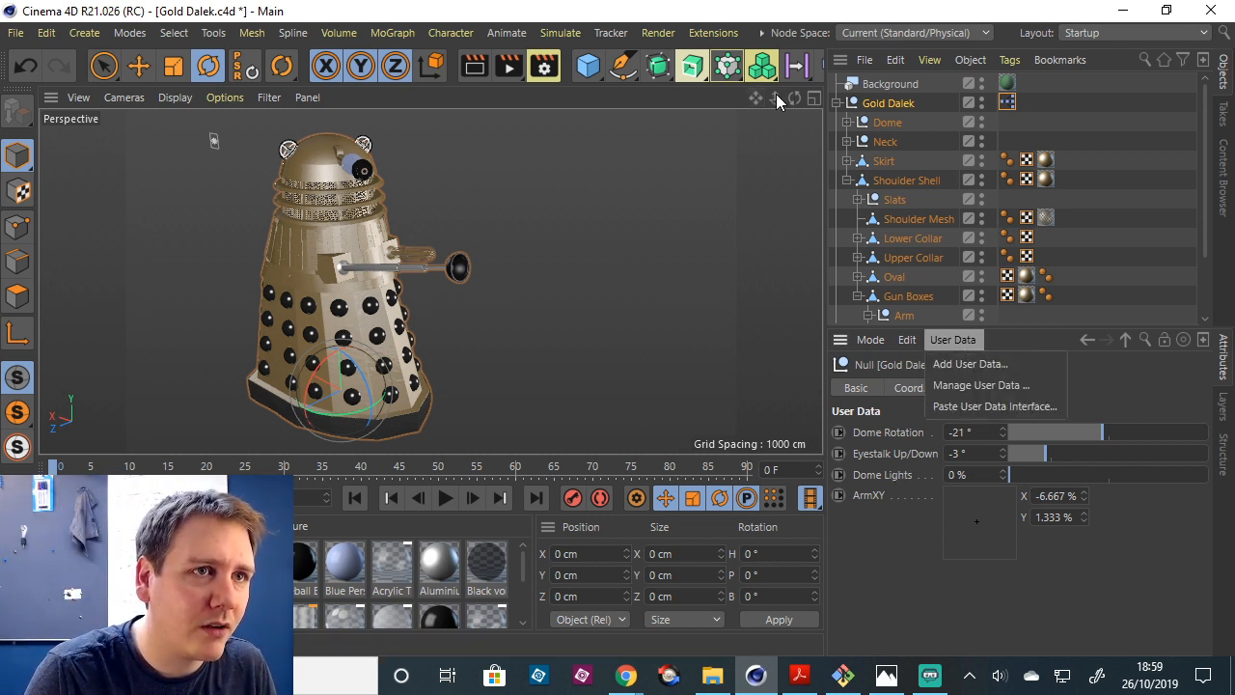
pyautogui.click(750, 125)
pyautogui.moveTo(754, 99); pyautogui.dragTo(755, 161)
pyautogui.moveTo(773, 99)
pyautogui.mouseDown()
pyautogui.moveTo(868, 102)
pyautogui.moveTo(774, 102)
pyautogui.mouseUp()
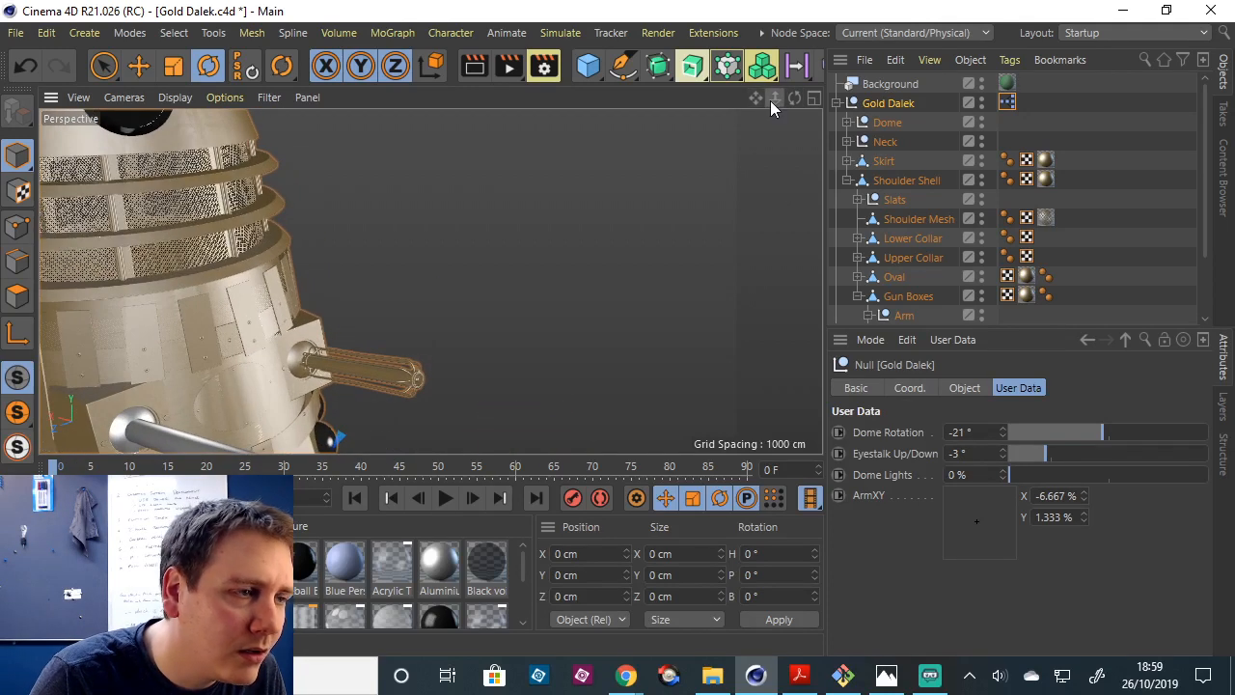
pyautogui.click(969, 341)
pyautogui.click(985, 385)
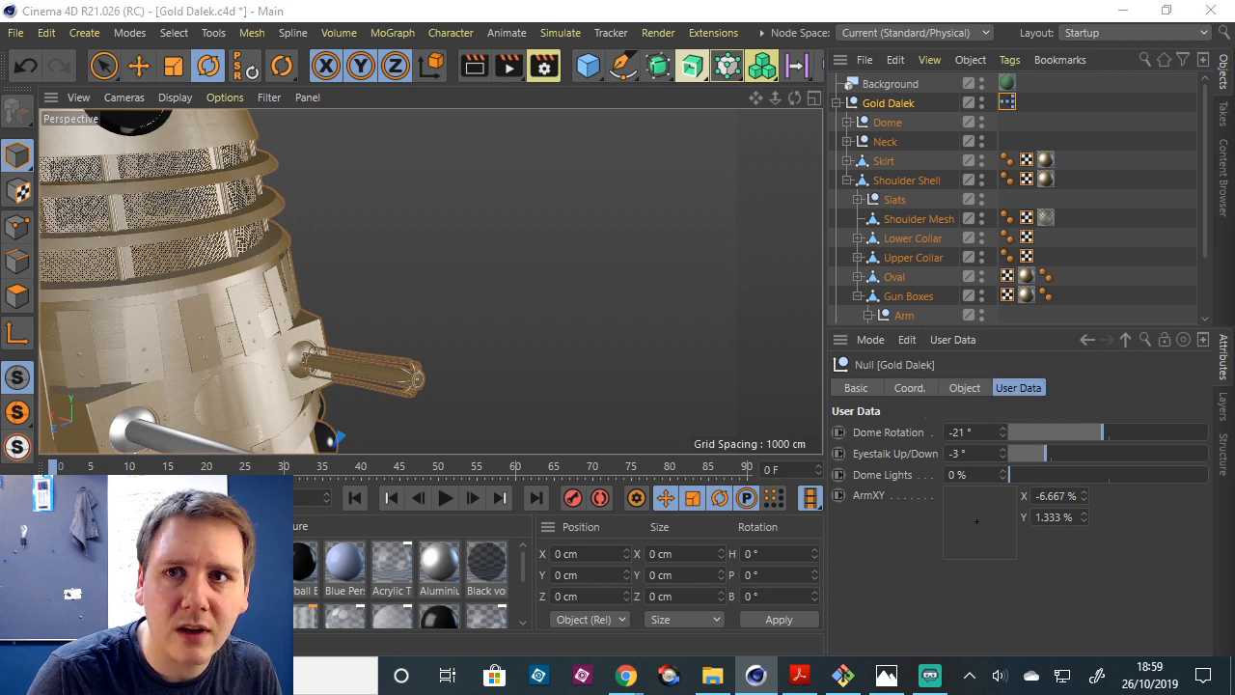
pyautogui.click(294, 251)
pyautogui.rightClick(294, 252)
pyautogui.press('Escape')
pyautogui.rightClick(315, 182)
pyautogui.click(331, 214)
pyautogui.moveTo(303, 196); pyautogui.dragTo(310, 275)
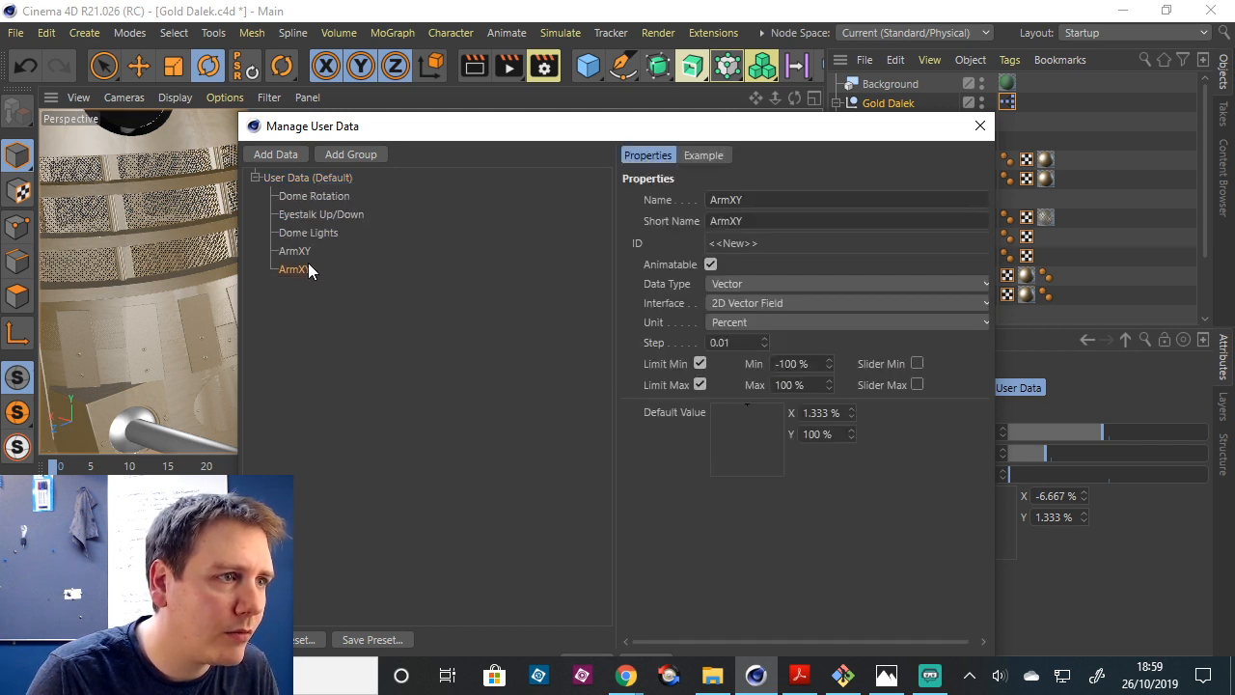
# Try to rename the duplicated user data entry GunXY, closing the user data manager.
pyautogui.moveTo(727, 200); pyautogui.dragTo(698, 201)
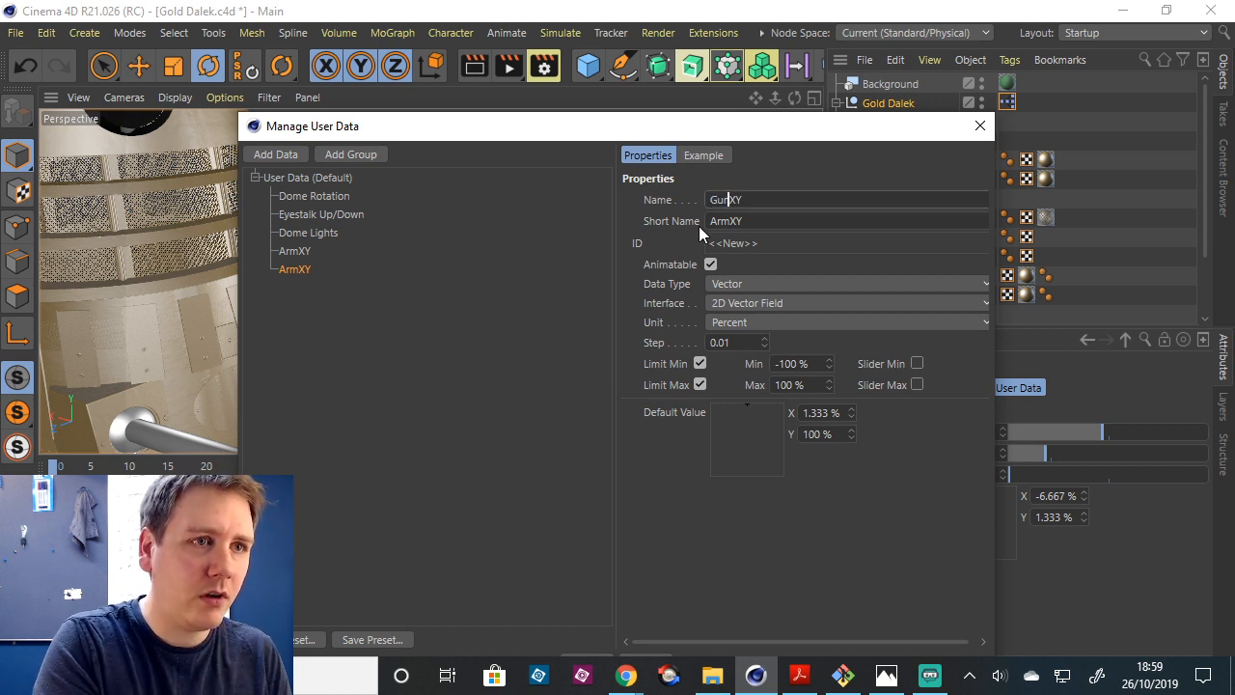
pyautogui.press('Return')
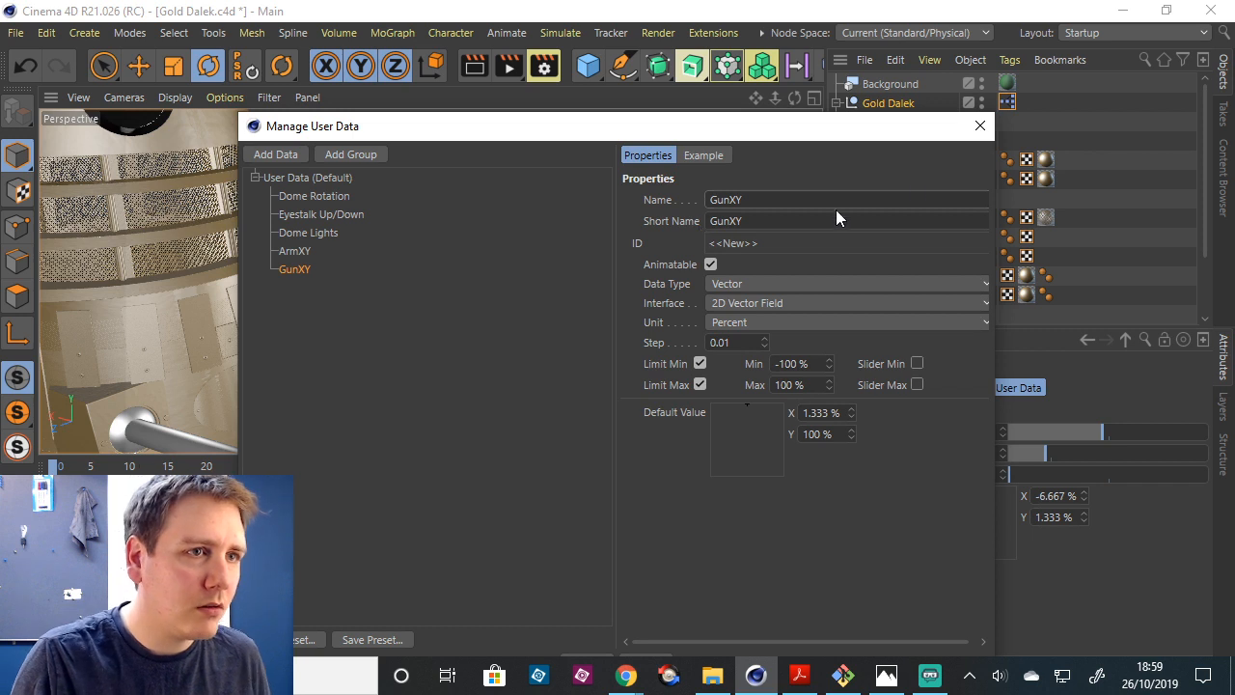
pyautogui.click(973, 133)
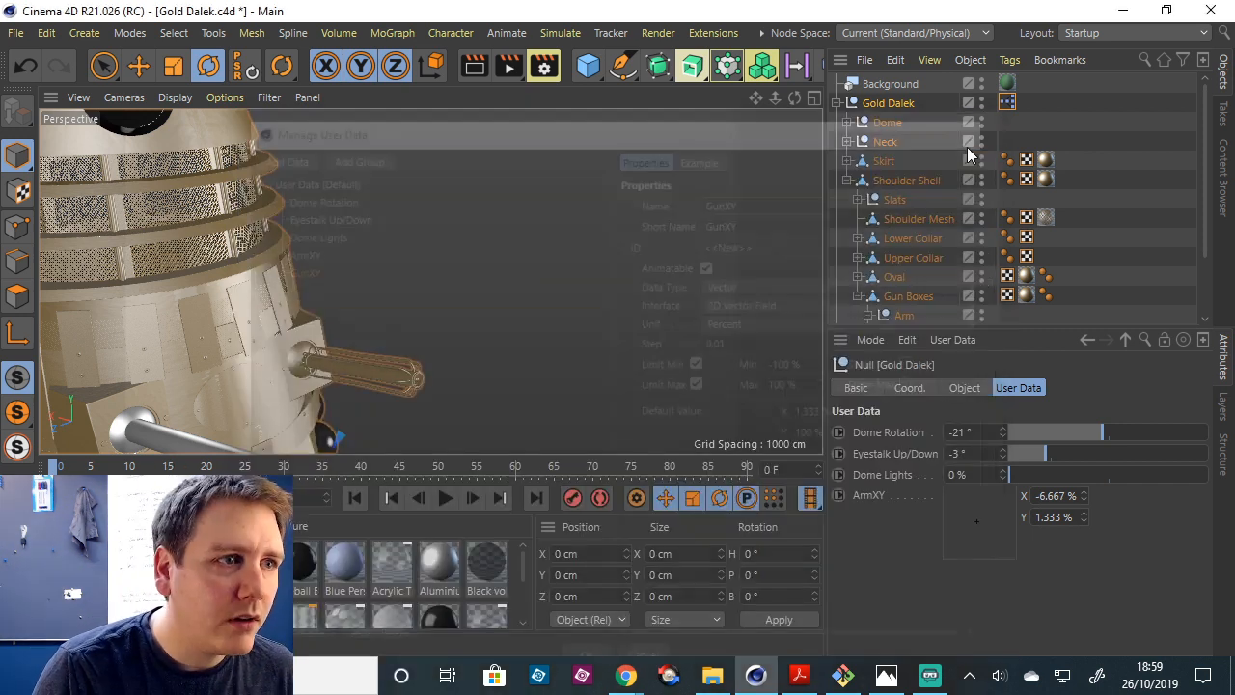
# Open the Gold Dalek's XPresso Editor and look through the Gold Dalek node's user data outputs for GunXY.
pyautogui.doubleClick(1006, 102)
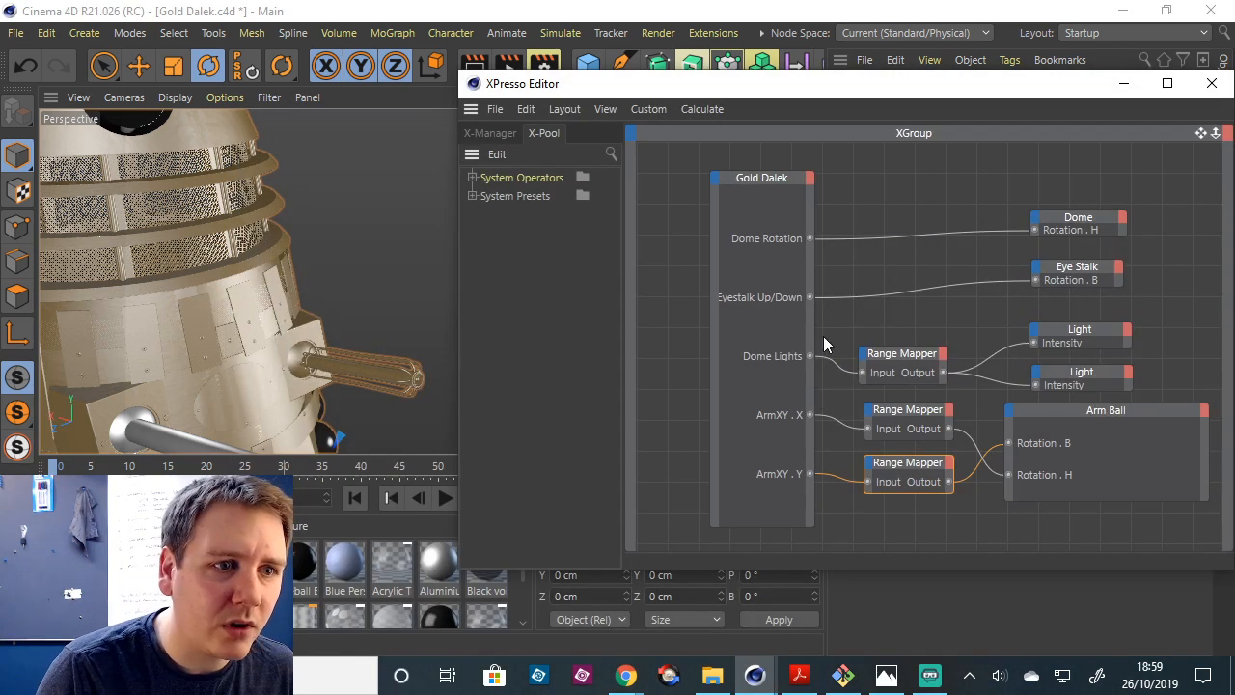
pyautogui.moveTo(851, 96); pyautogui.dragTo(607, 184)
pyautogui.moveTo(816, 183); pyautogui.dragTo(842, 103)
pyautogui.moveTo(564, 538); pyautogui.dragTo(563, 547)
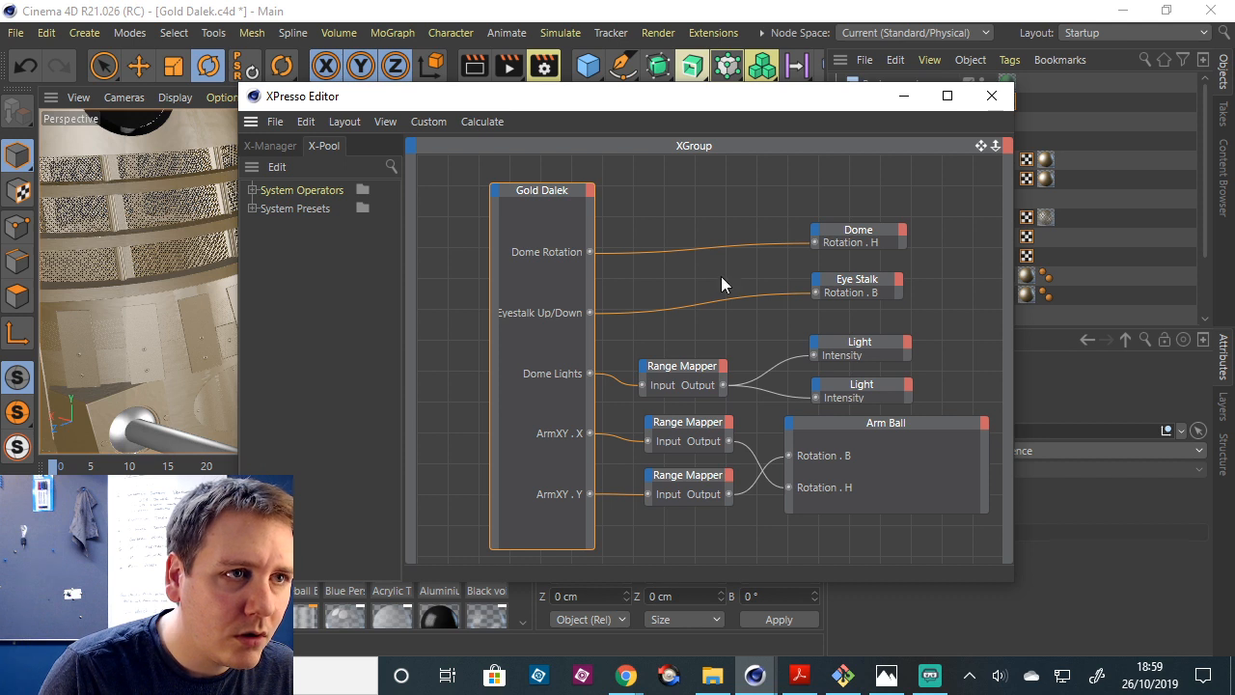
pyautogui.click(590, 191)
pyautogui.moveTo(713, 496)
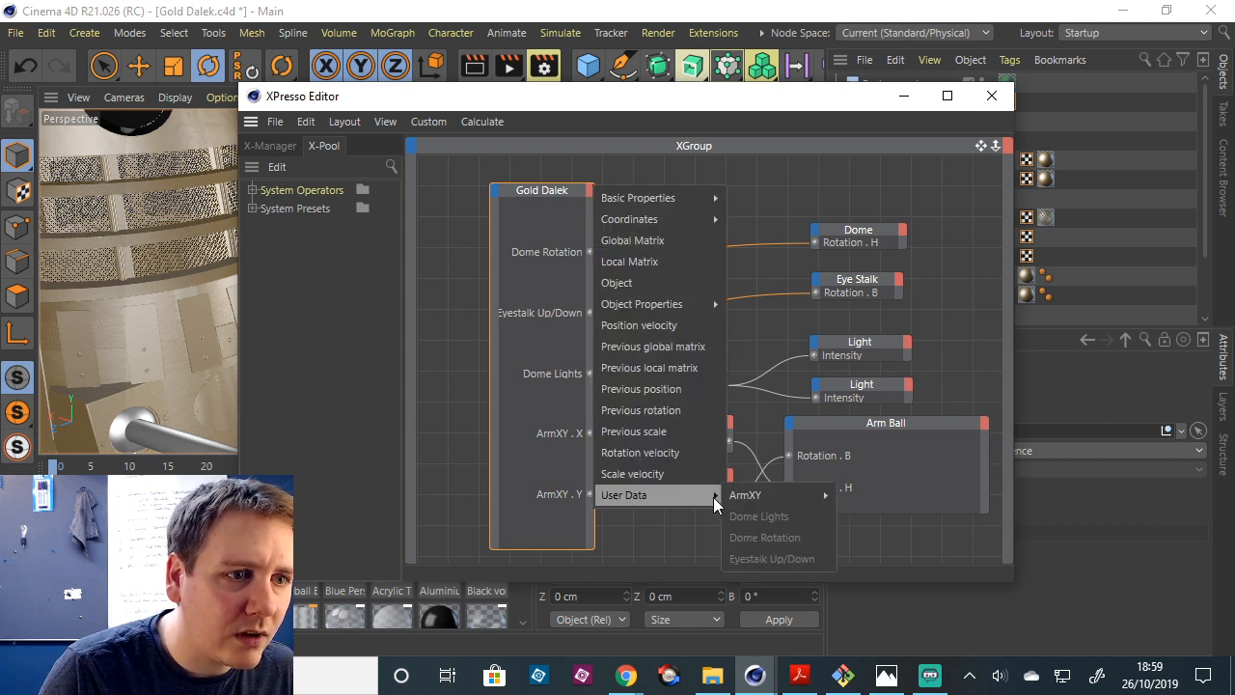
pyautogui.moveTo(763, 499)
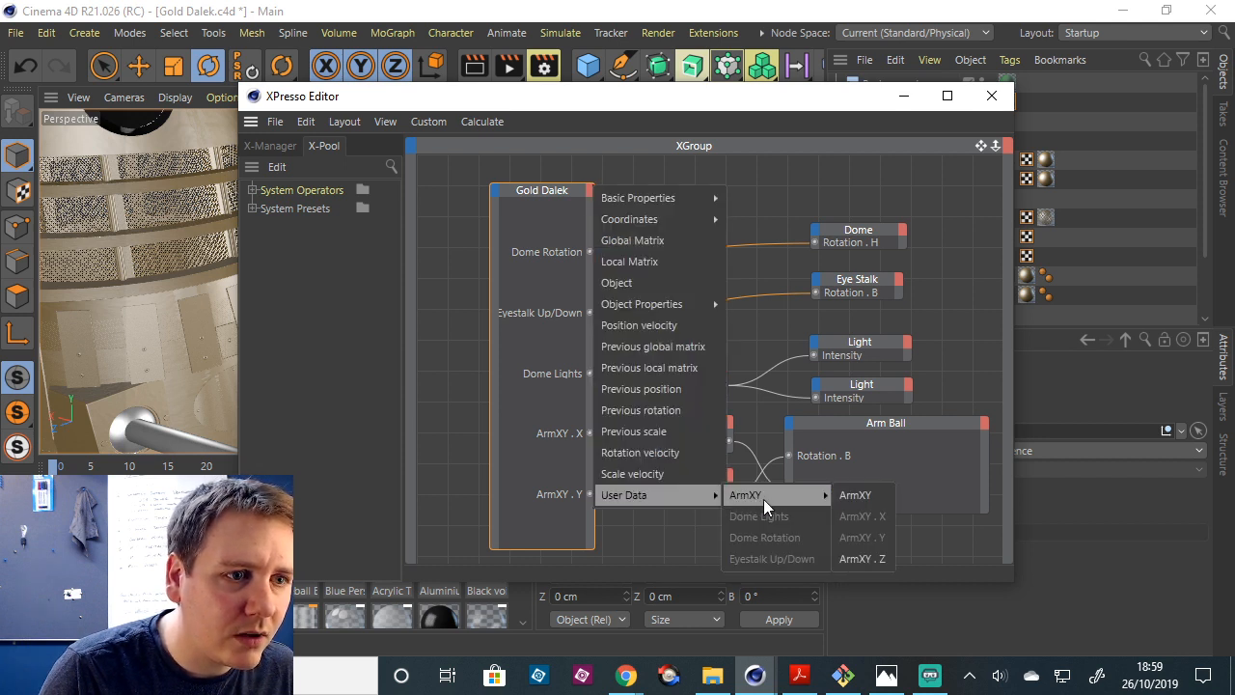
pyautogui.click(761, 413)
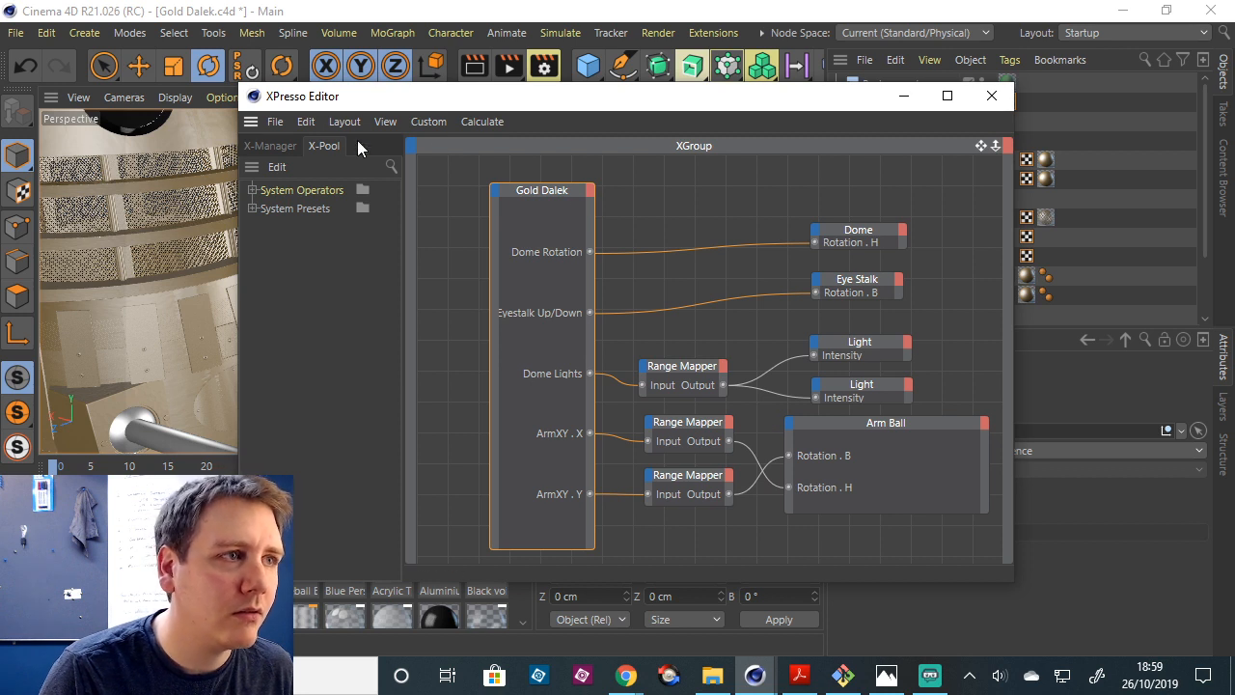
# Frame all nodes in the XGroup and recheck which user data outputs the Gold Dalek node offers.
pyautogui.click(311, 123)
pyautogui.moveTo(274, 124)
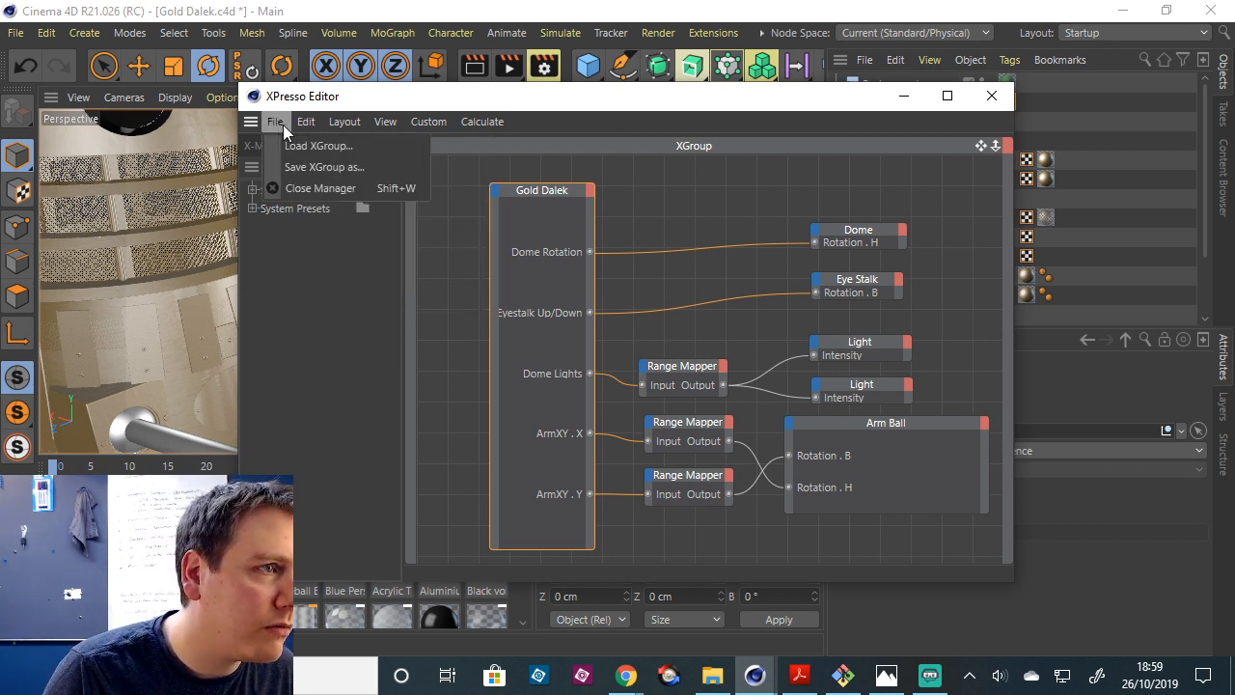
pyautogui.moveTo(404, 120)
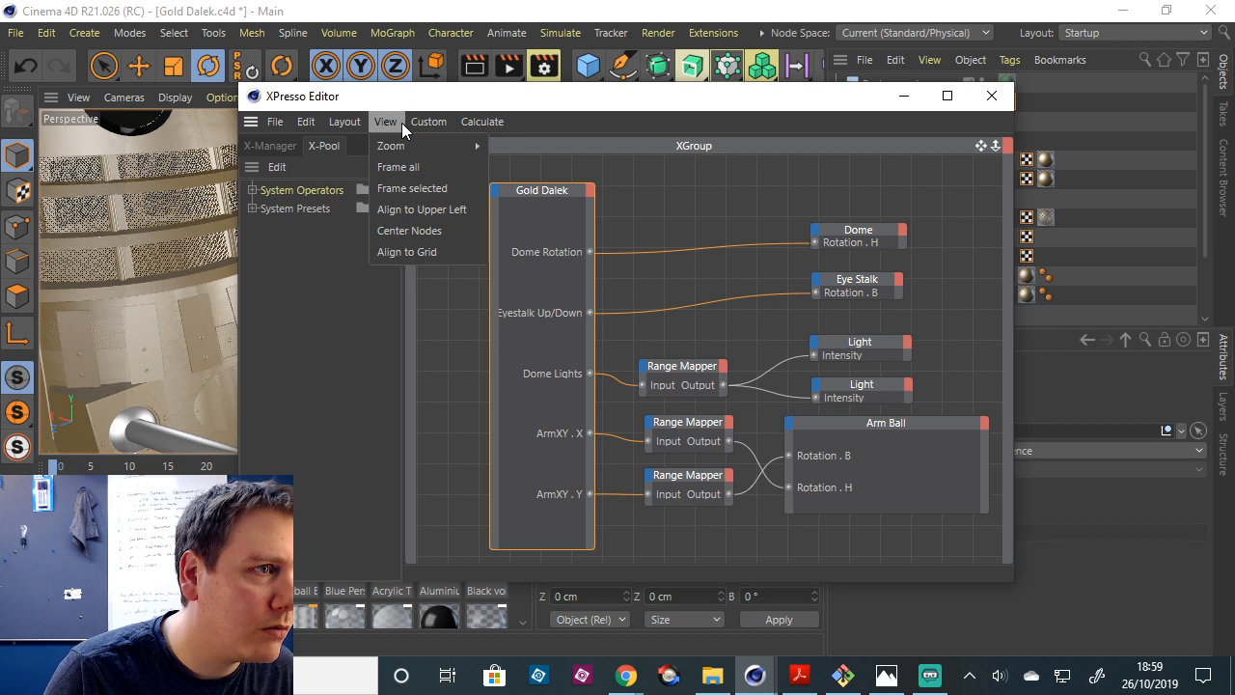
pyautogui.click(407, 167)
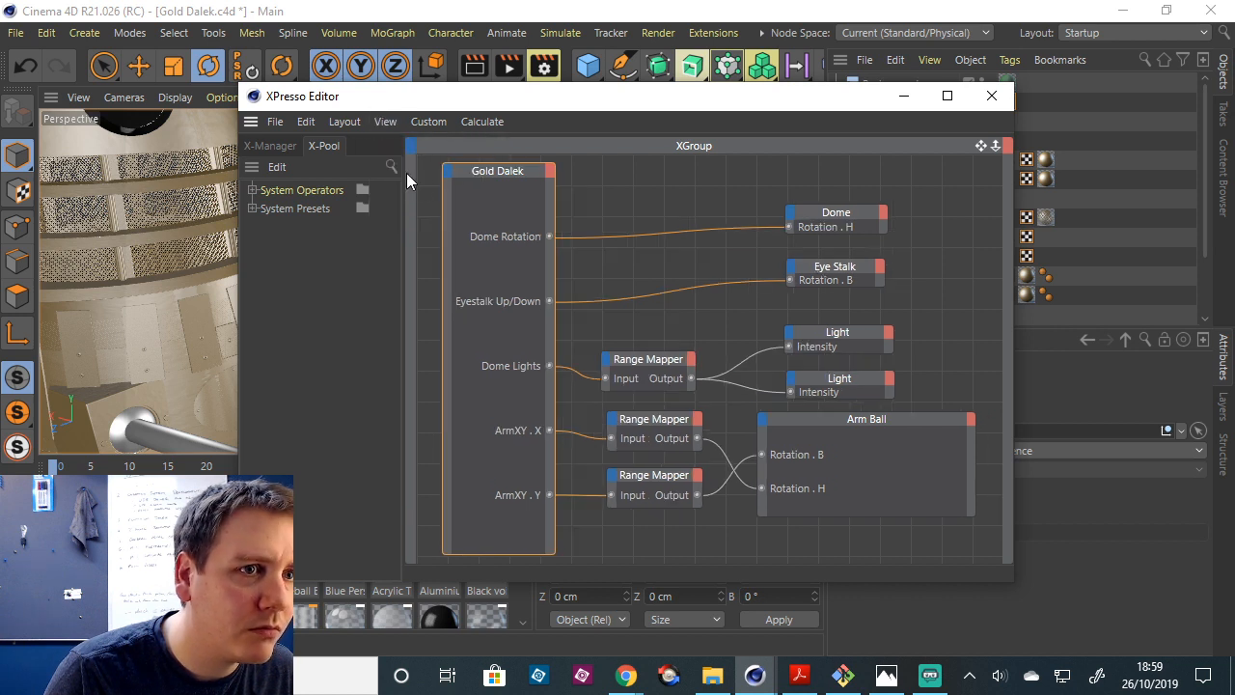
pyautogui.click(550, 172)
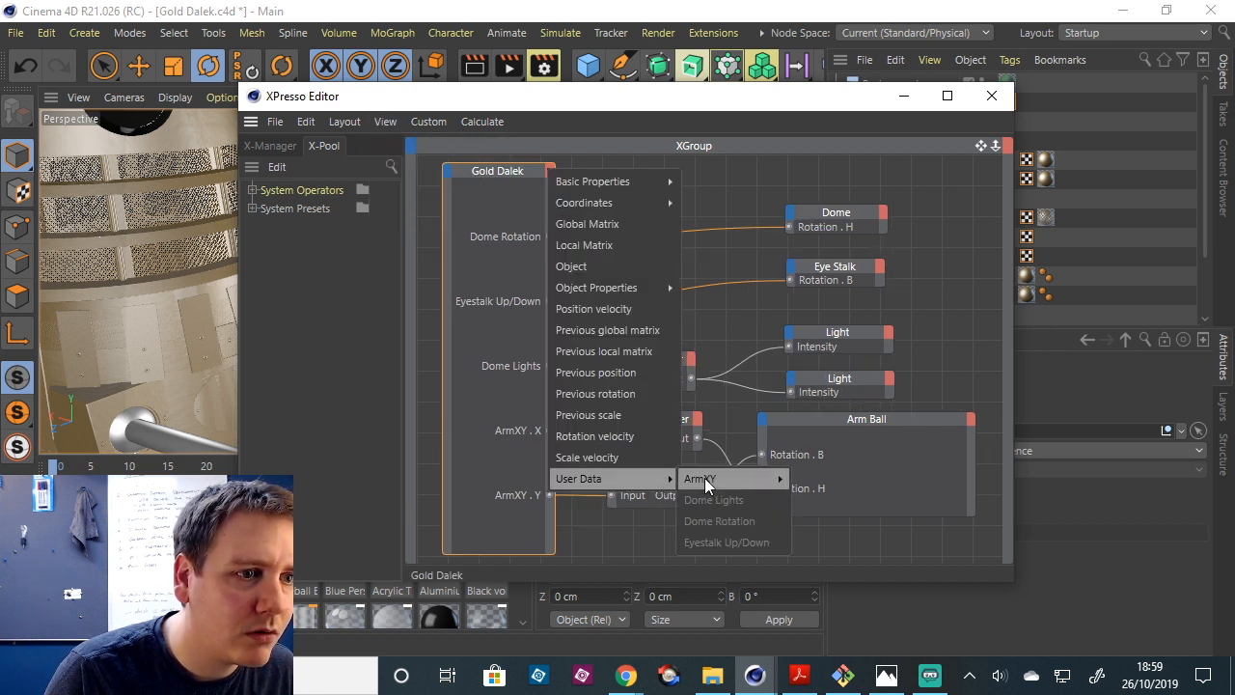
pyautogui.click(723, 405)
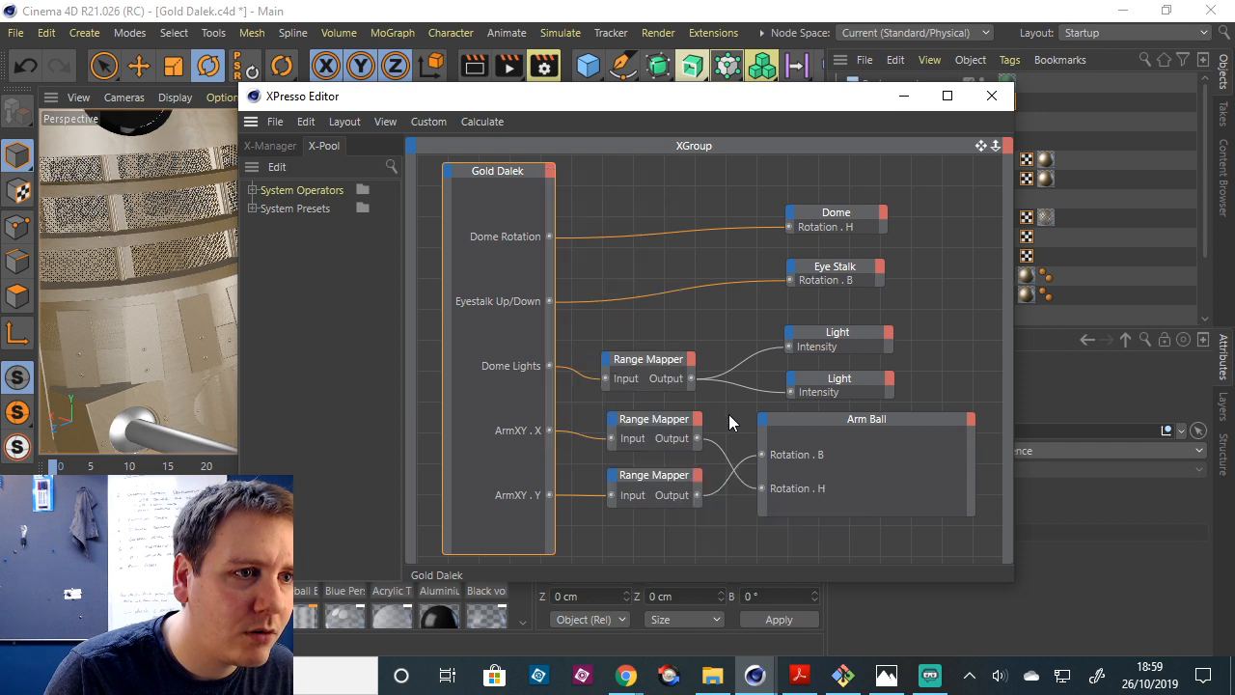
# Reopen the XPresso Editor and check the Gold Dalek node's user data outputs for GunXY again.
pyautogui.click(989, 104)
pyautogui.doubleClick(1013, 101)
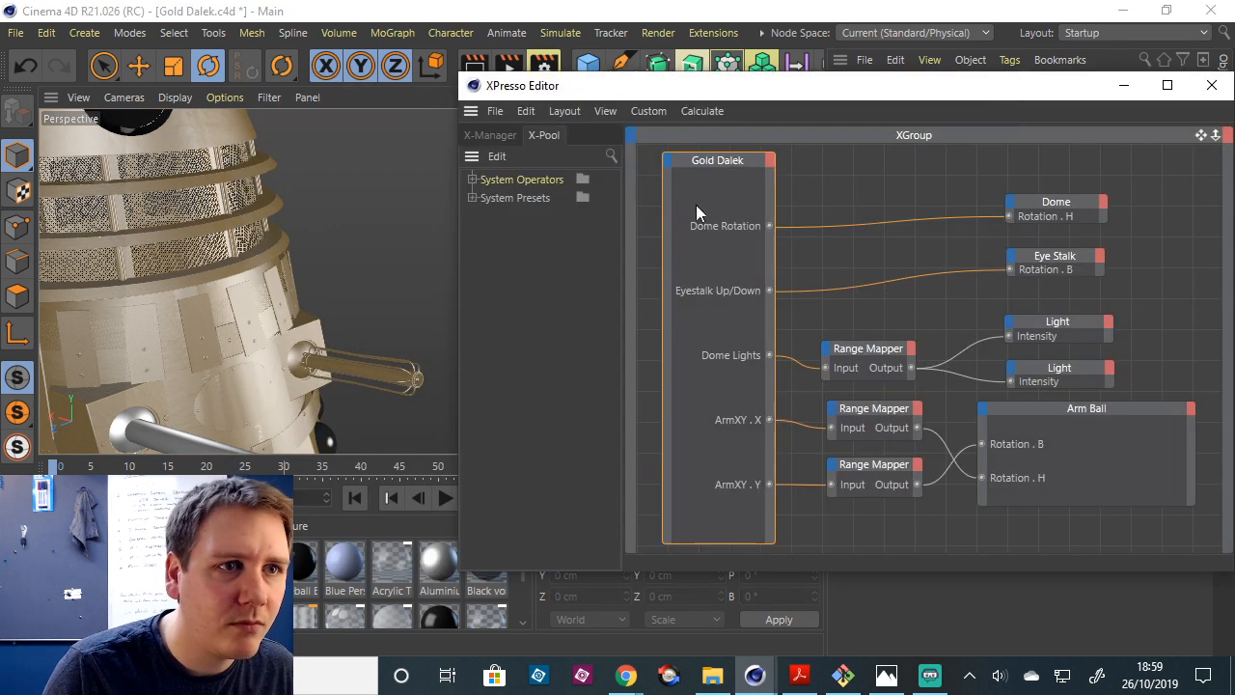
pyautogui.click(769, 161)
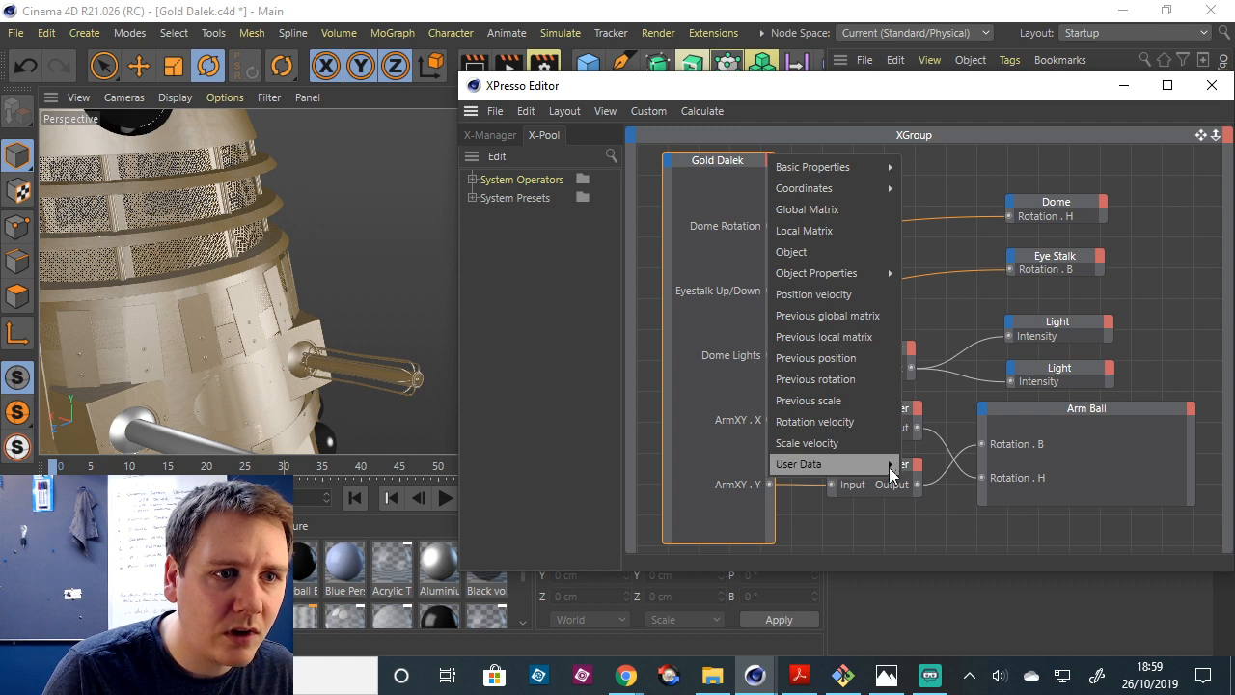
pyautogui.moveTo(893, 468)
pyautogui.moveTo(938, 469)
pyautogui.click(1081, 527)
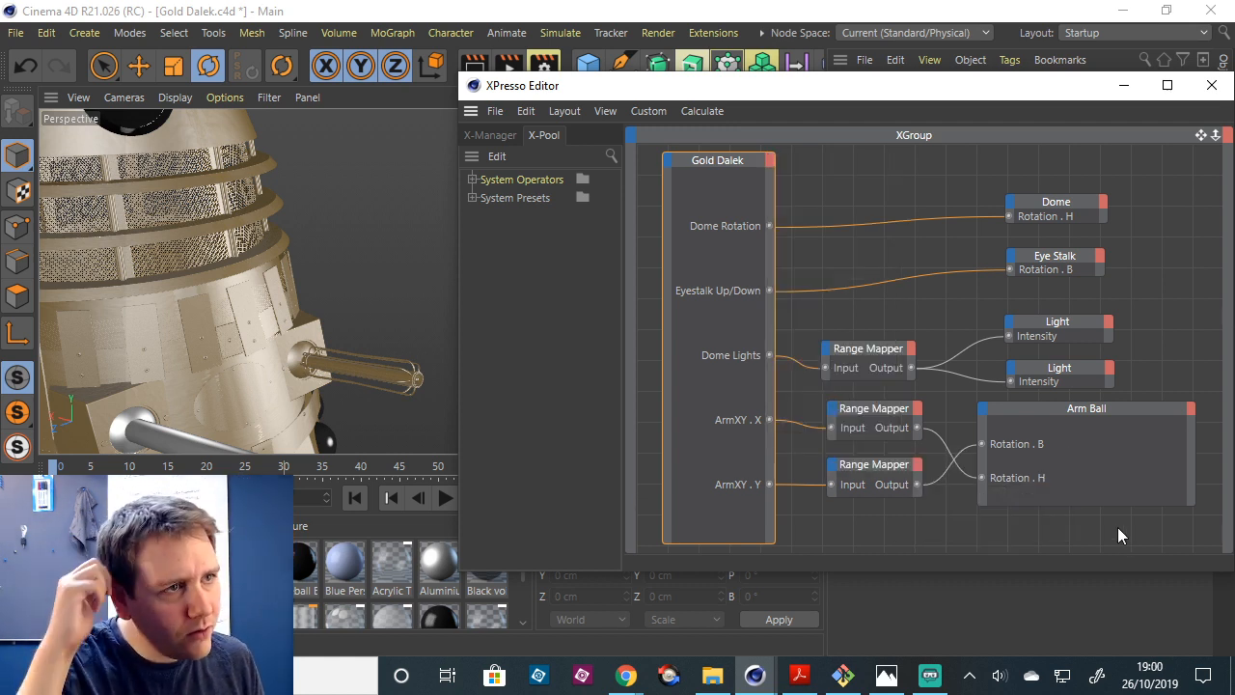
pyautogui.moveTo(960, 90); pyautogui.dragTo(688, 97)
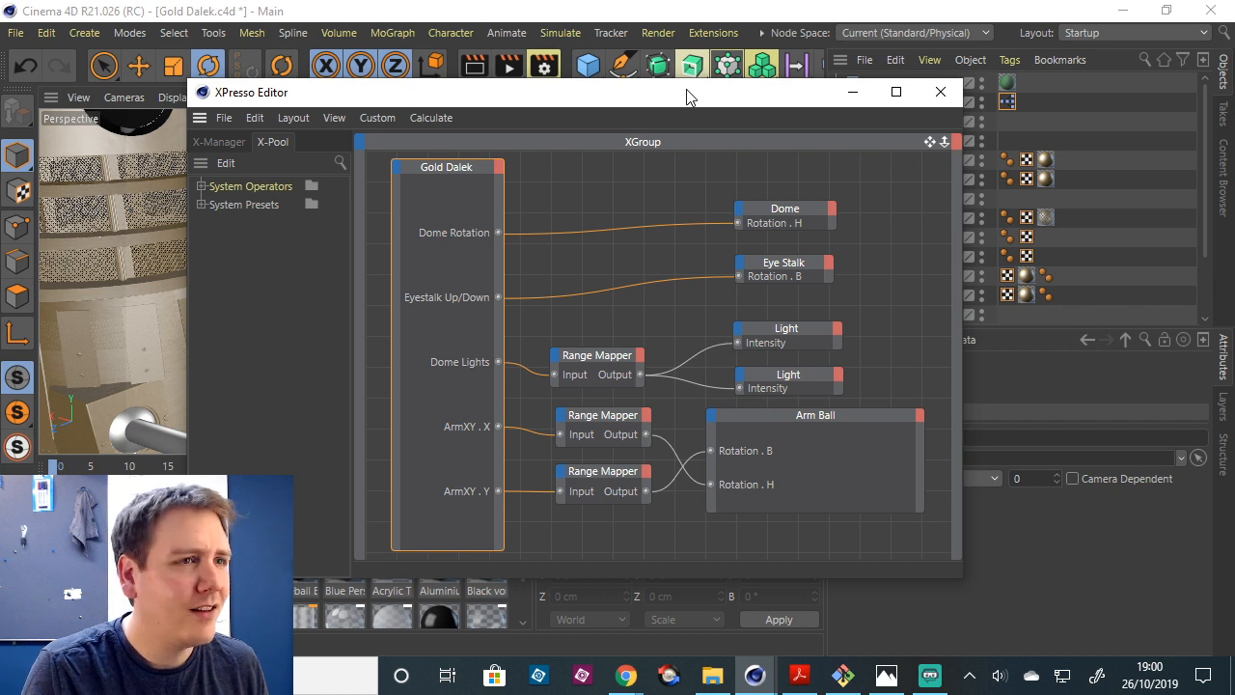
pyautogui.moveTo(689, 97); pyautogui.dragTo(703, 82)
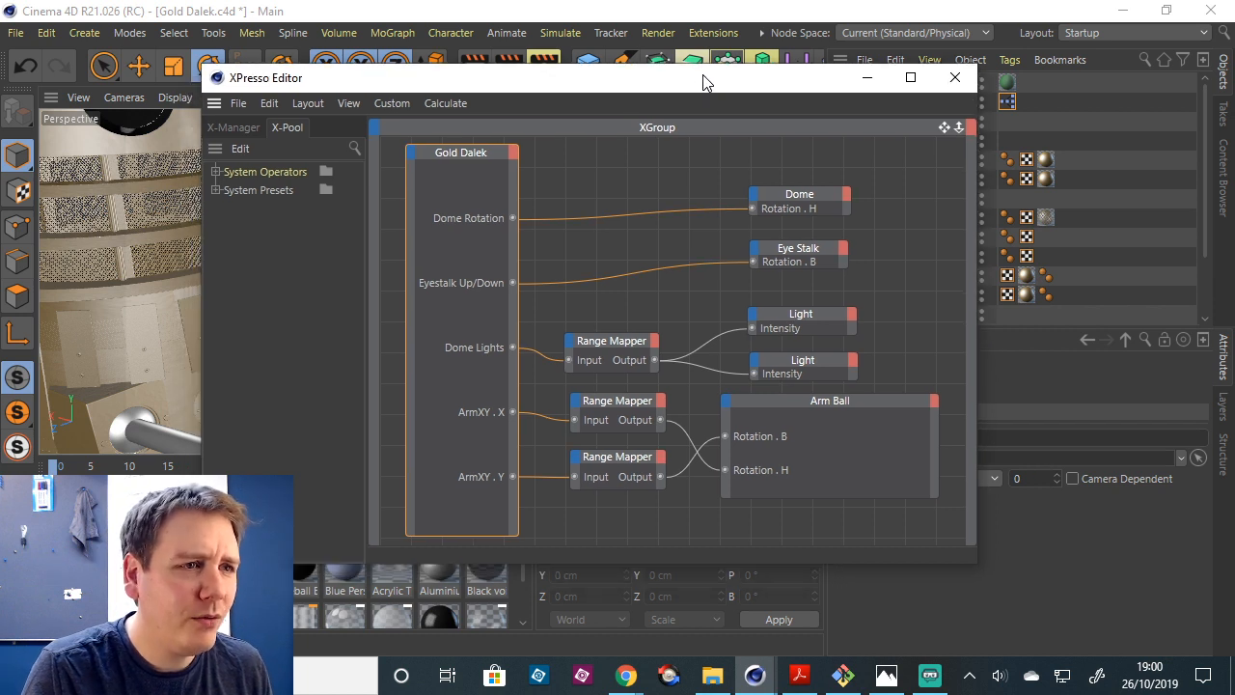
pyautogui.click(513, 153)
pyautogui.moveTo(598, 463)
pyautogui.moveTo(703, 467)
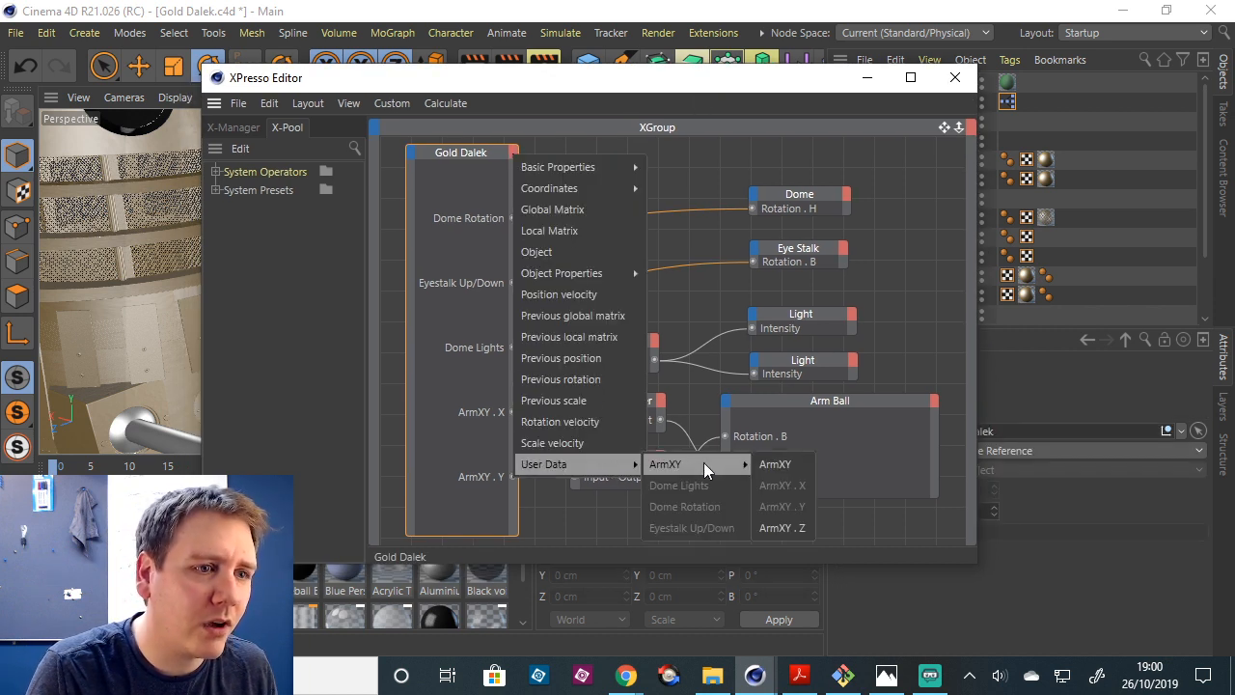
pyautogui.click(868, 531)
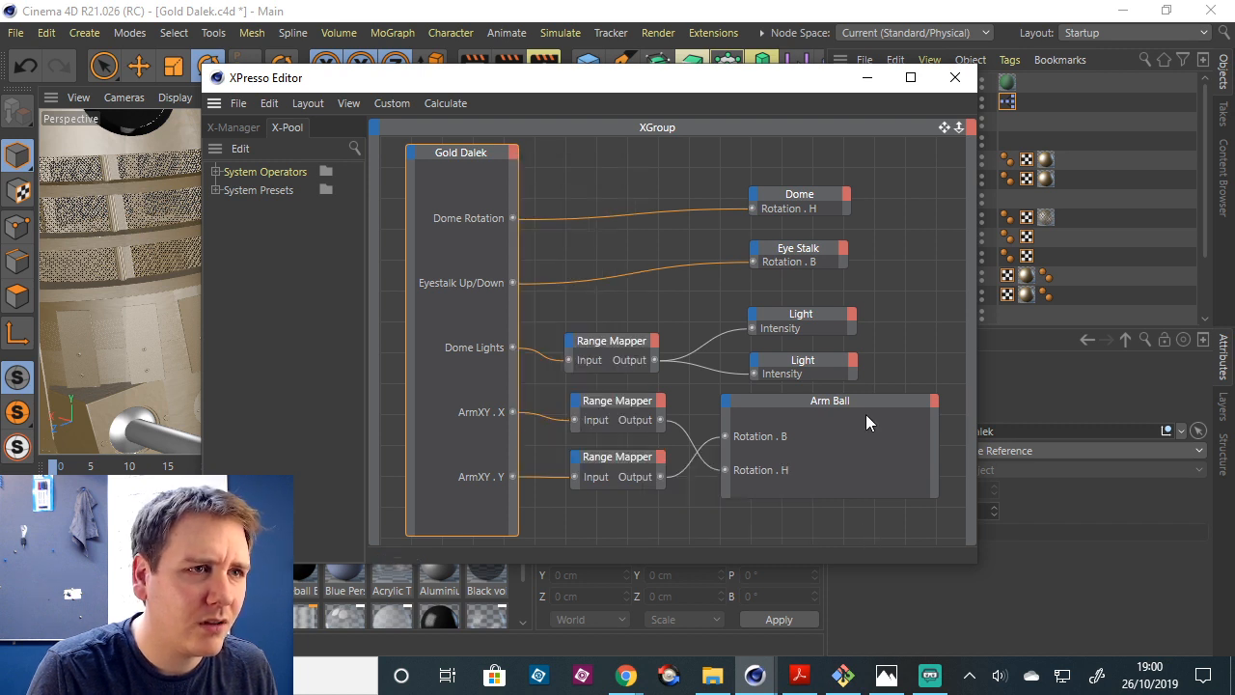
# Close the XPresso Editor and save the Gold Dalek scene.
pyautogui.click(957, 81)
pyautogui.hotkey('ctrl', 's')
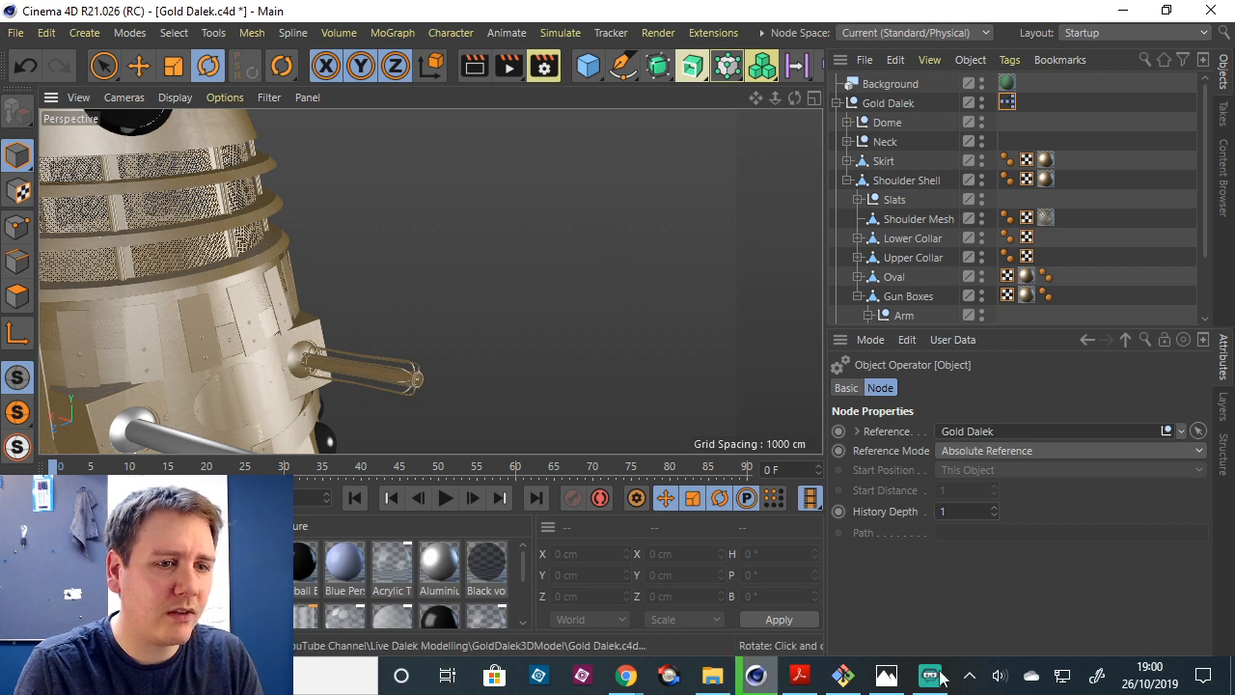
# Switch to the Git Bash terminal, check the GoldDalek3DModel repository's status and stage all changes with git add.
pyautogui.click(842, 675)
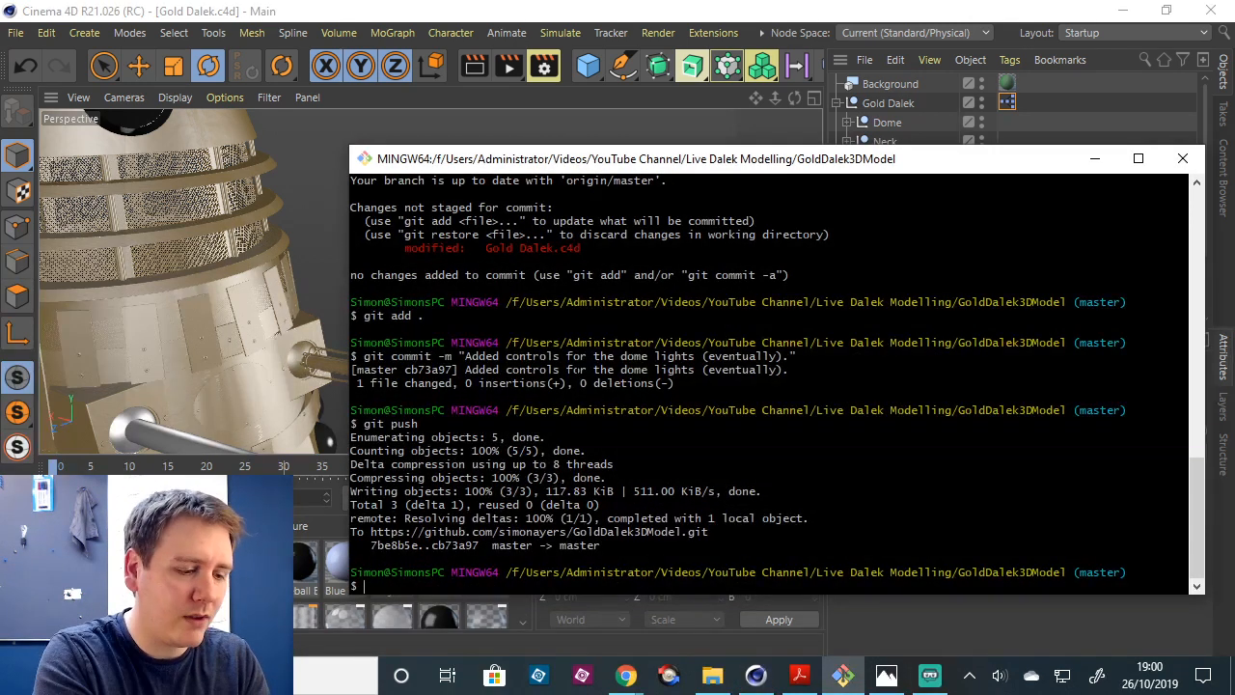
pyautogui.write('git add')
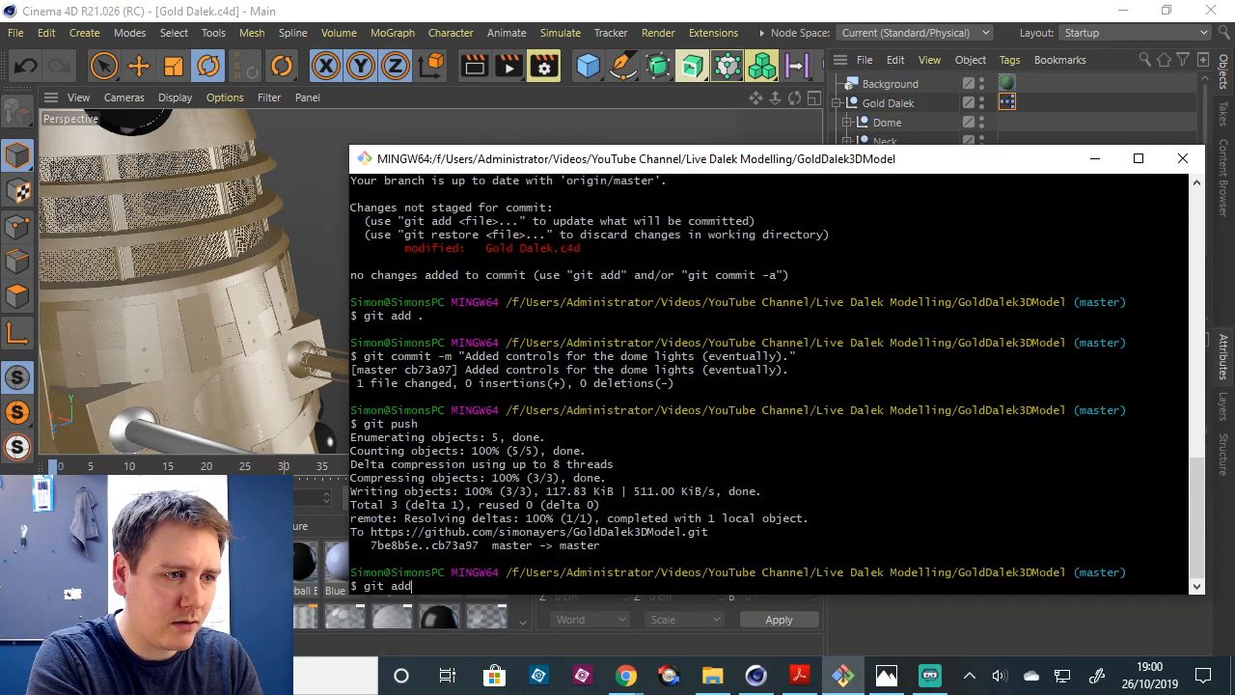
pyautogui.press('BackSpace')
pyautogui.press('BackSpace')
pyautogui.write('status')
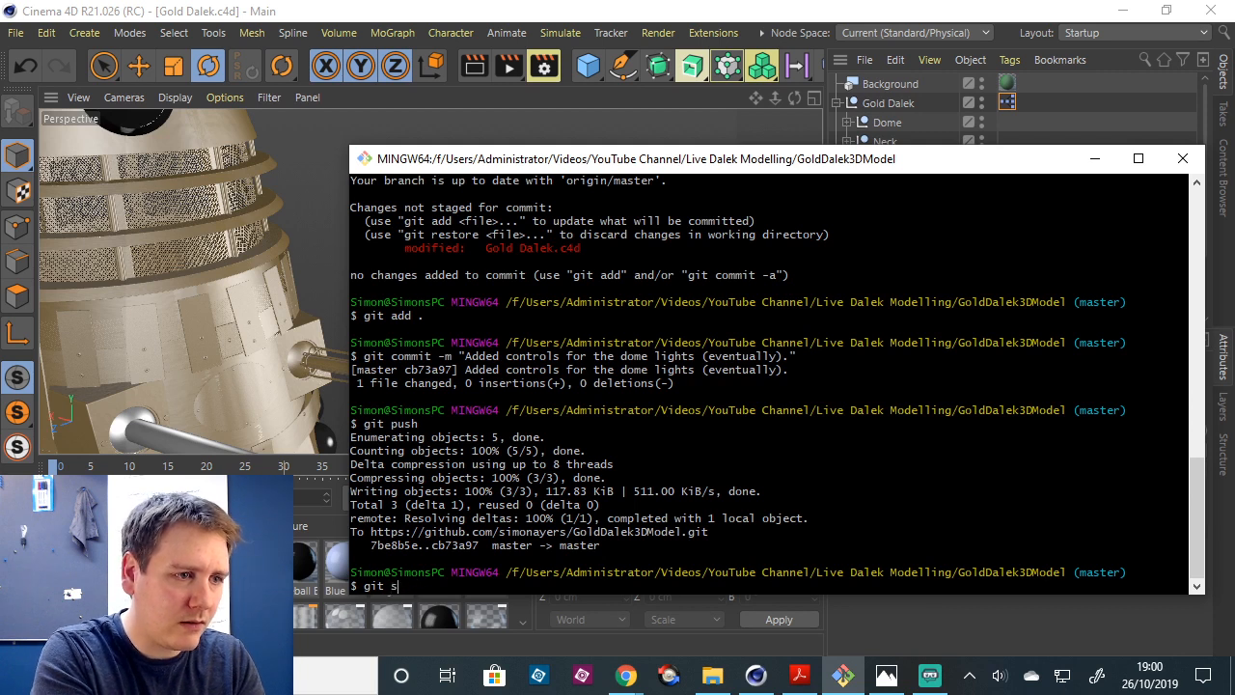
pyautogui.press('Return')
pyautogui.write('git add .')
pyautogui.press('Return')
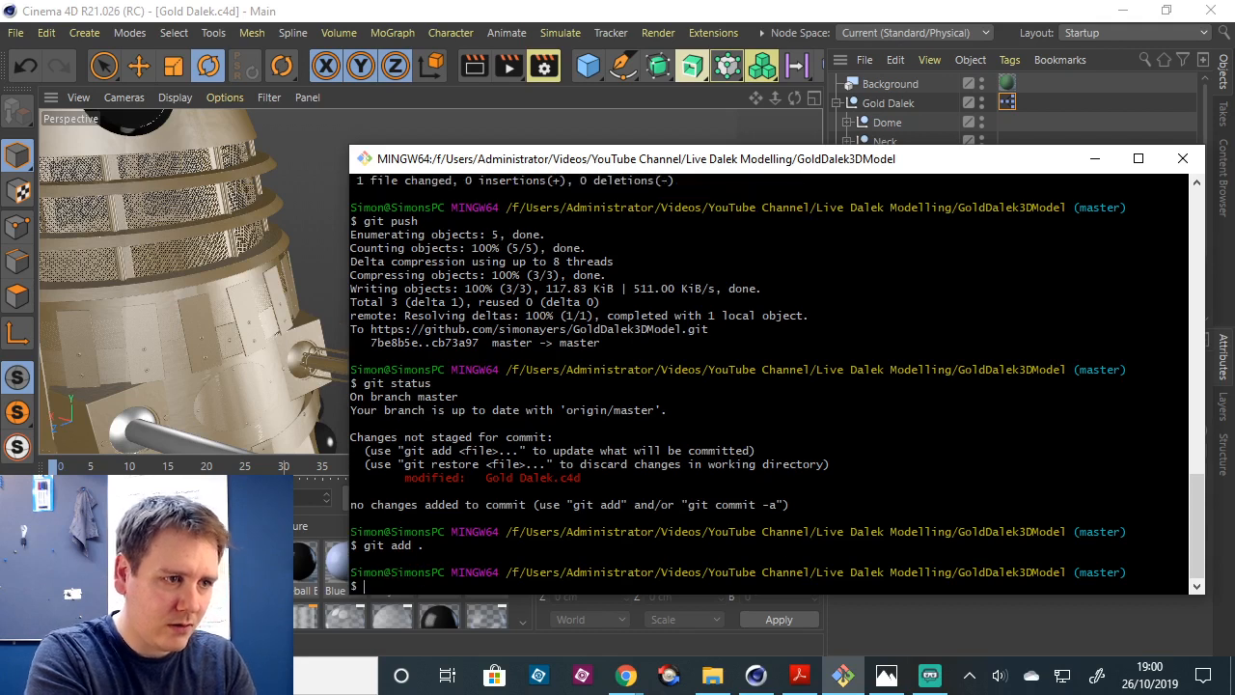
# Commit the staged changes with the message "Added Arm rotation to XY vector thingy." and push them to the remote repository.
pyautogui.write('git commit -m "')
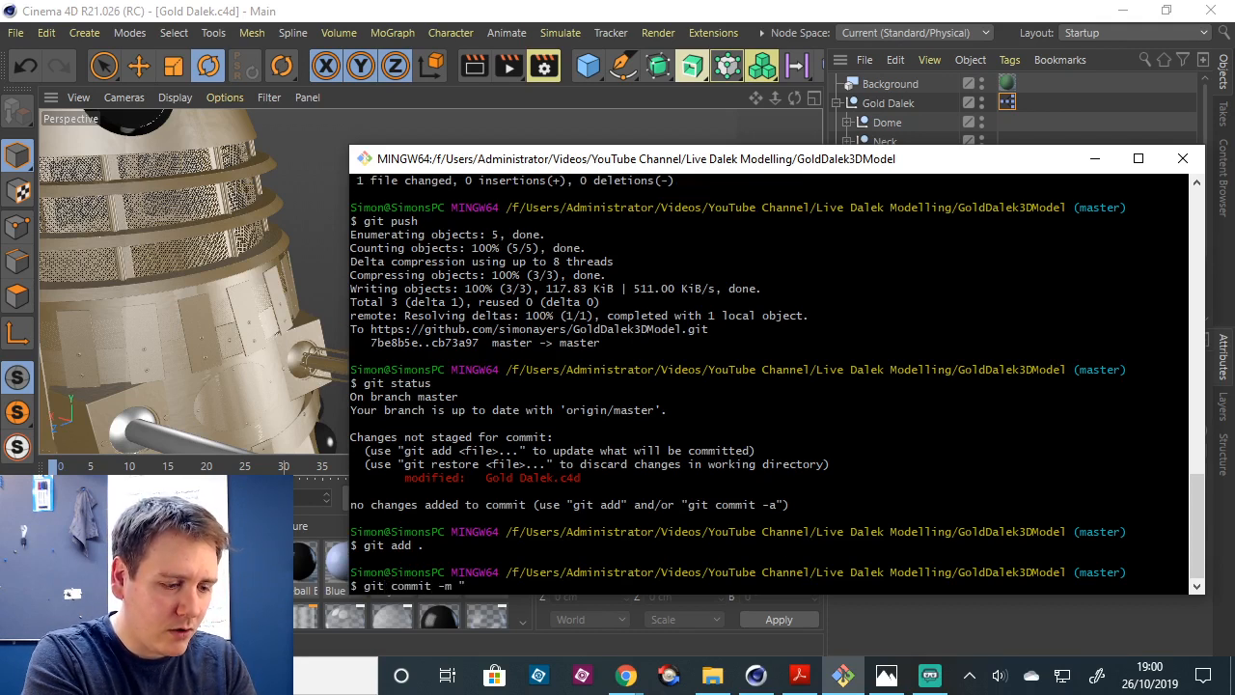
pyautogui.write('Added Arm rotation to X')
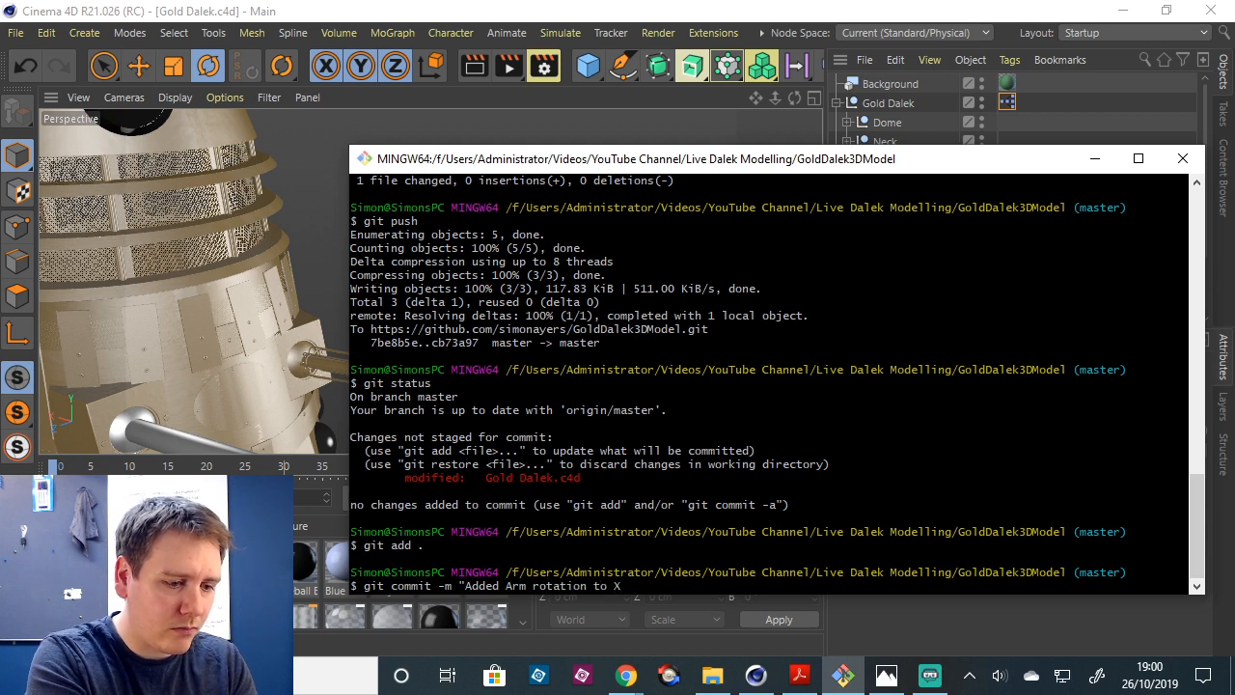
pyautogui.write('Y vector jobby.')
pyautogui.press('BackSpace')
pyautogui.press('BackSpace')
pyautogui.press('BackSpace')
pyautogui.press('BackSpace')
pyautogui.press('BackSpace')
pyautogui.press('BackSpace')
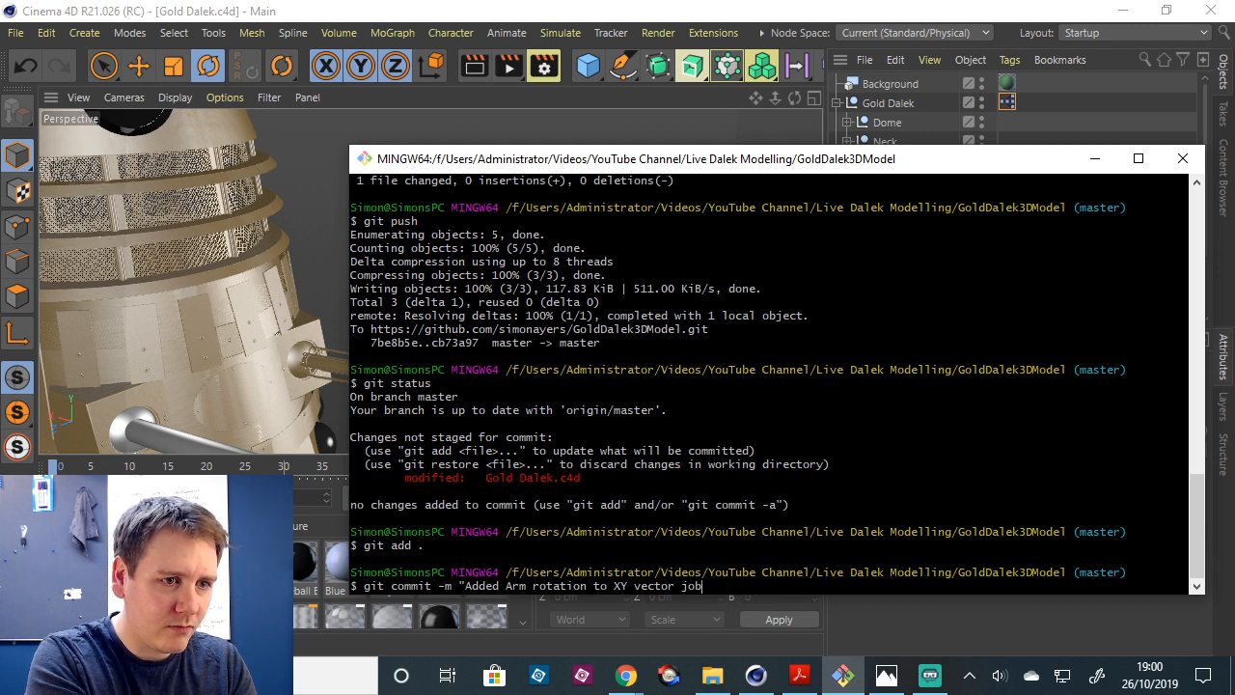
pyautogui.write('thingy.')
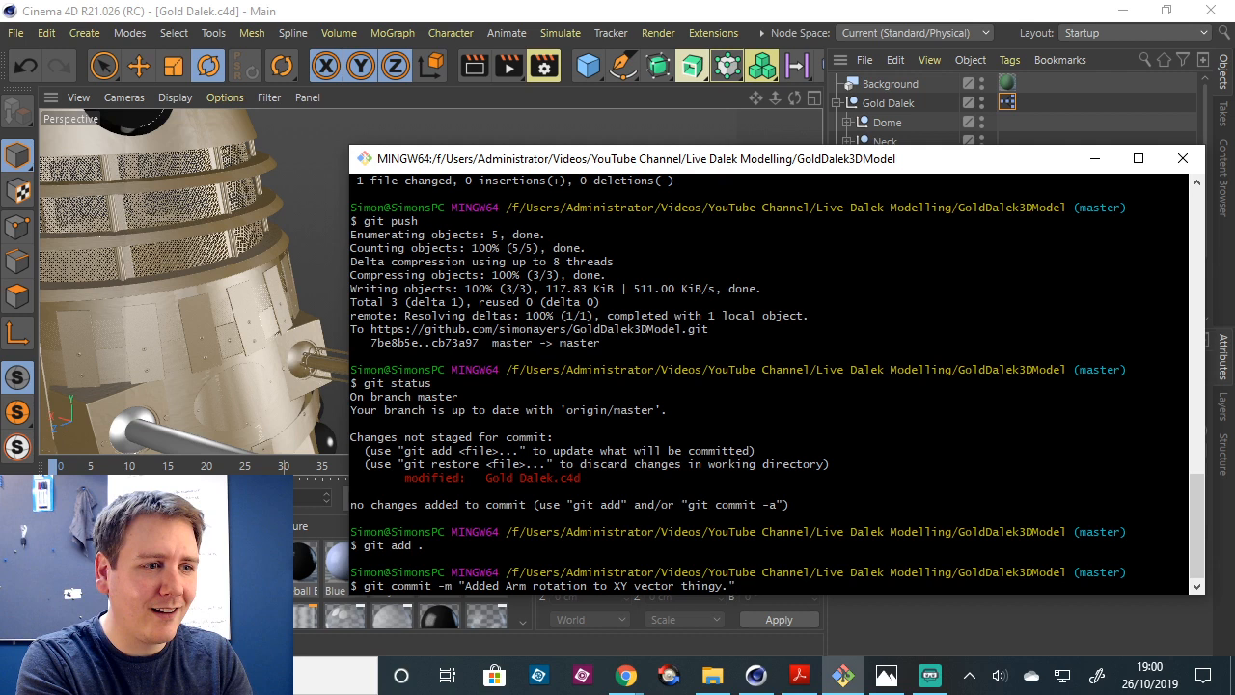
pyautogui.press('Return')
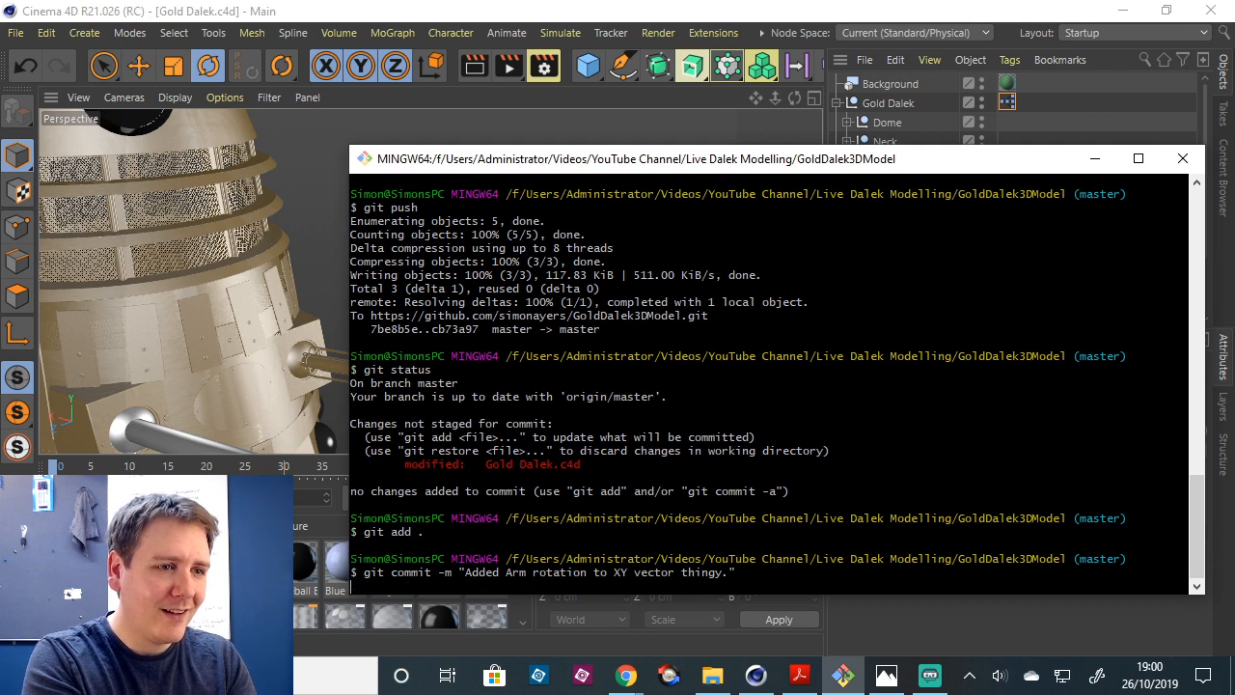
pyautogui.write('git push')
pyautogui.press('Return')
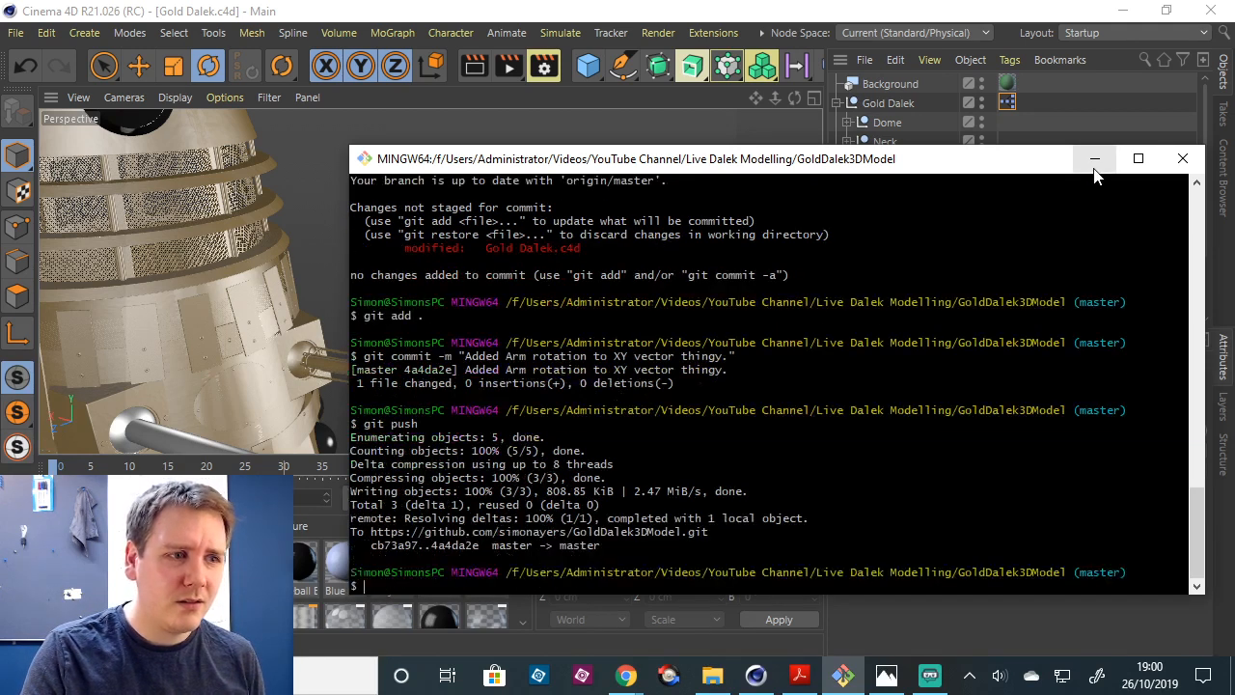
# Return to Cinema 4D from the terminal, reopen the XPresso Editor and check the Gold Dalek node's user data outputs for GunXY.
pyautogui.click(1094, 159)
pyautogui.moveTo(772, 100)
pyautogui.mouseDown()
pyautogui.moveTo(733, 135)
pyautogui.moveTo(756, 97)
pyautogui.mouseUp()
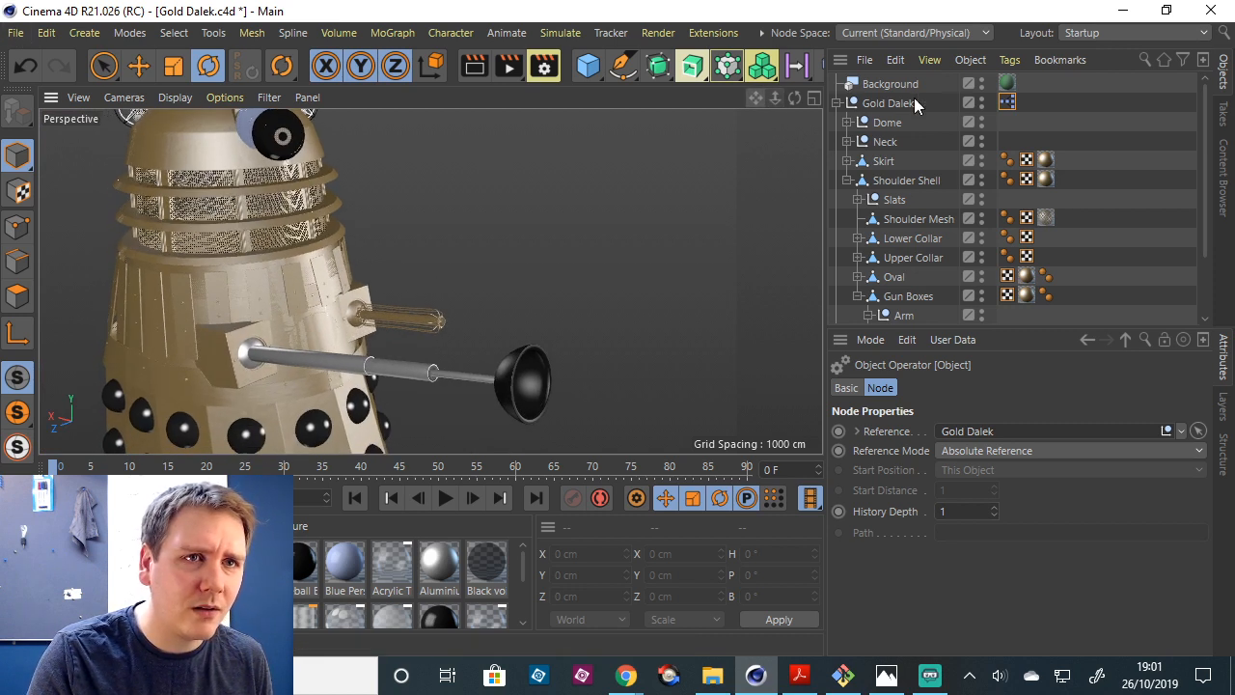
pyautogui.doubleClick(1007, 102)
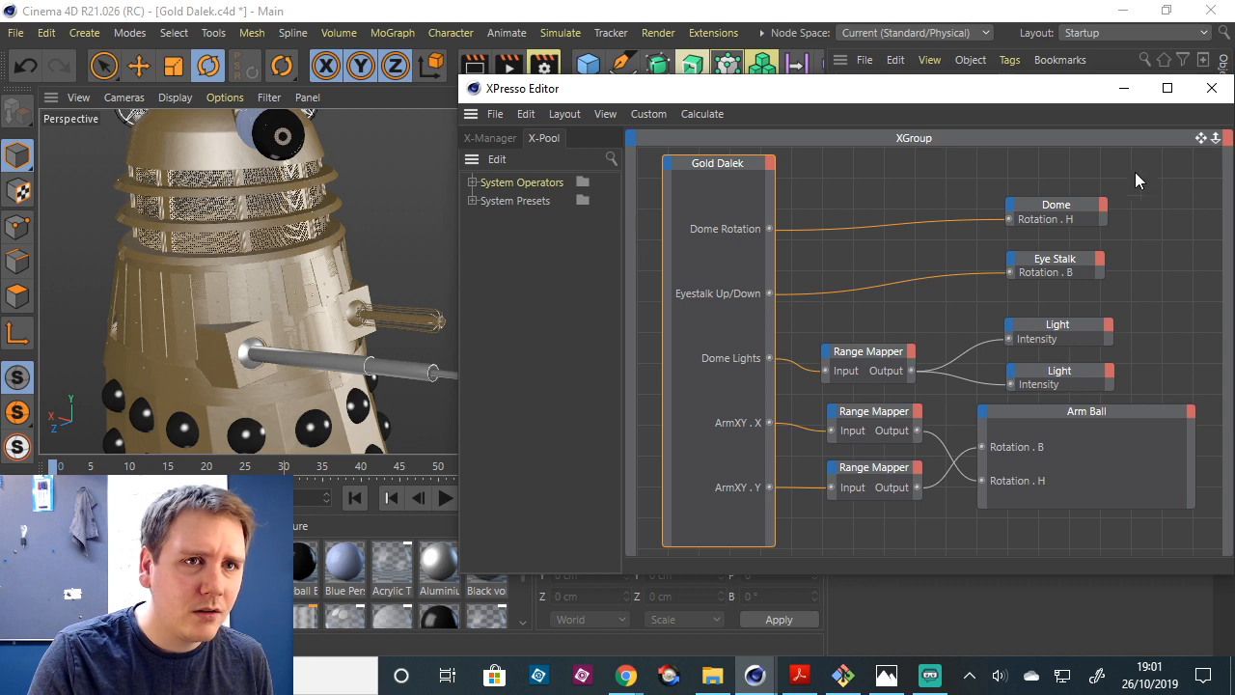
pyautogui.moveTo(1084, 98); pyautogui.dragTo(812, 98)
pyautogui.moveTo(944, 140); pyautogui.dragTo(902, 144)
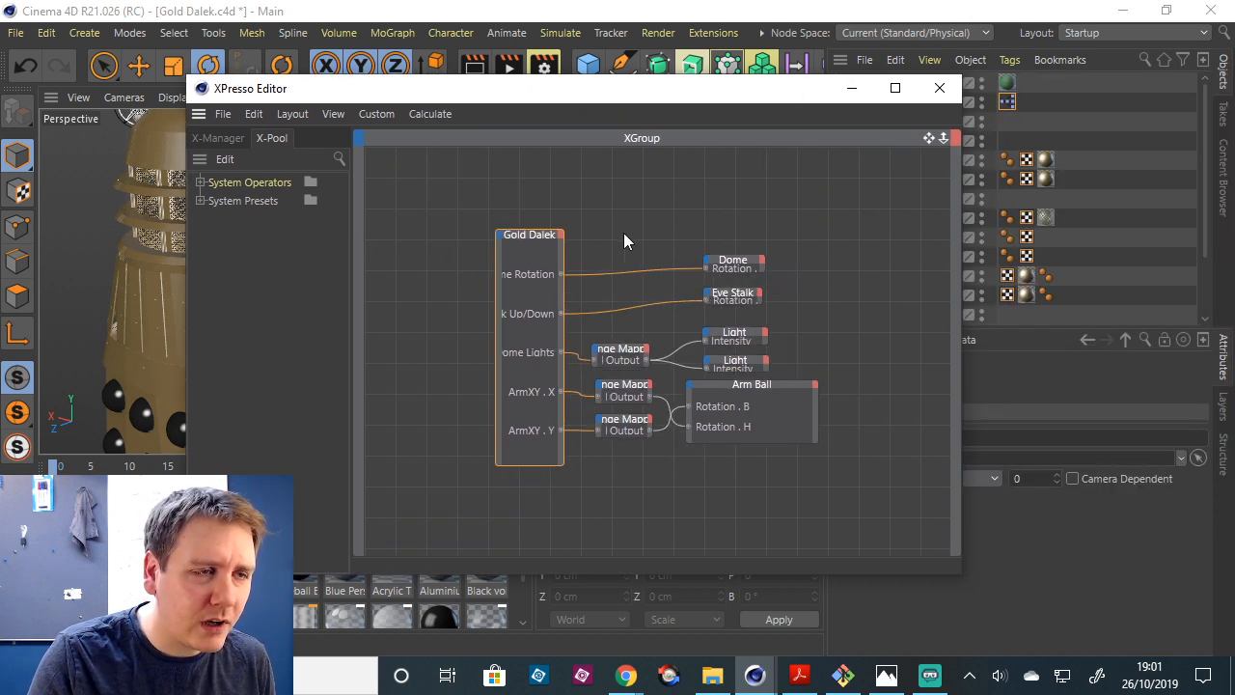
pyautogui.click(562, 237)
pyautogui.click(560, 236)
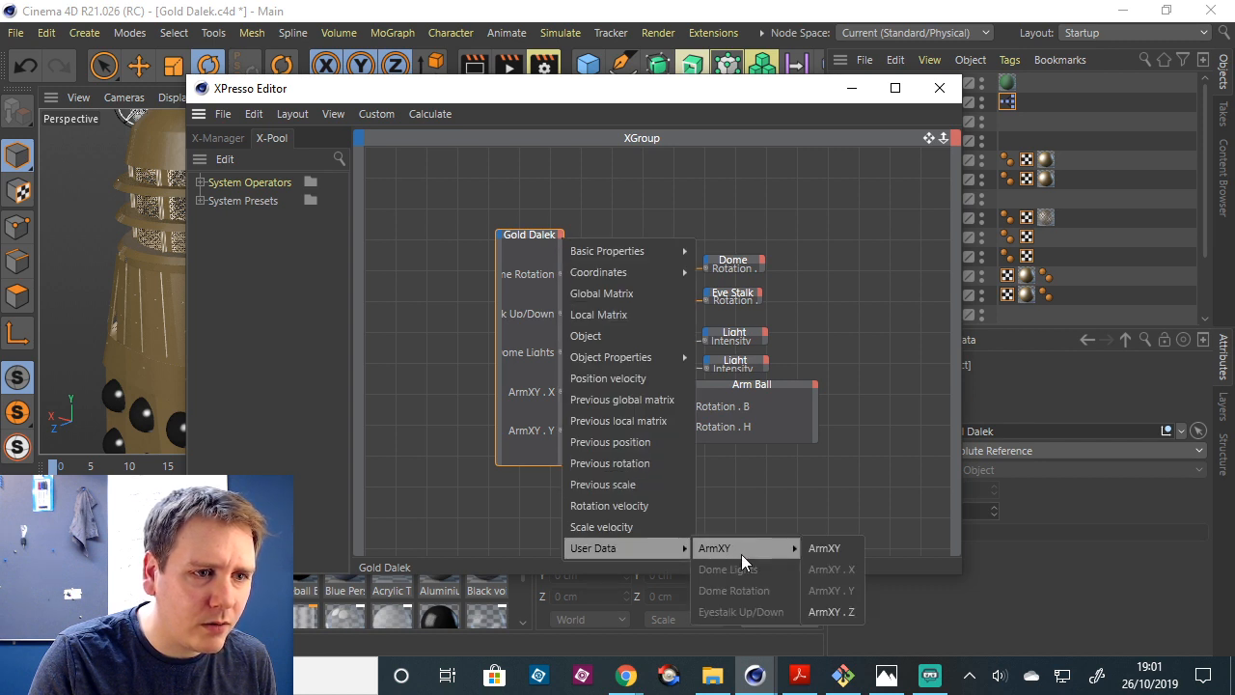
pyautogui.press('Escape')
# Add a second Gold Dalek node to the XPresso graph below the existing one and enlarge it.
pyautogui.moveTo(846, 94); pyautogui.dragTo(718, 86)
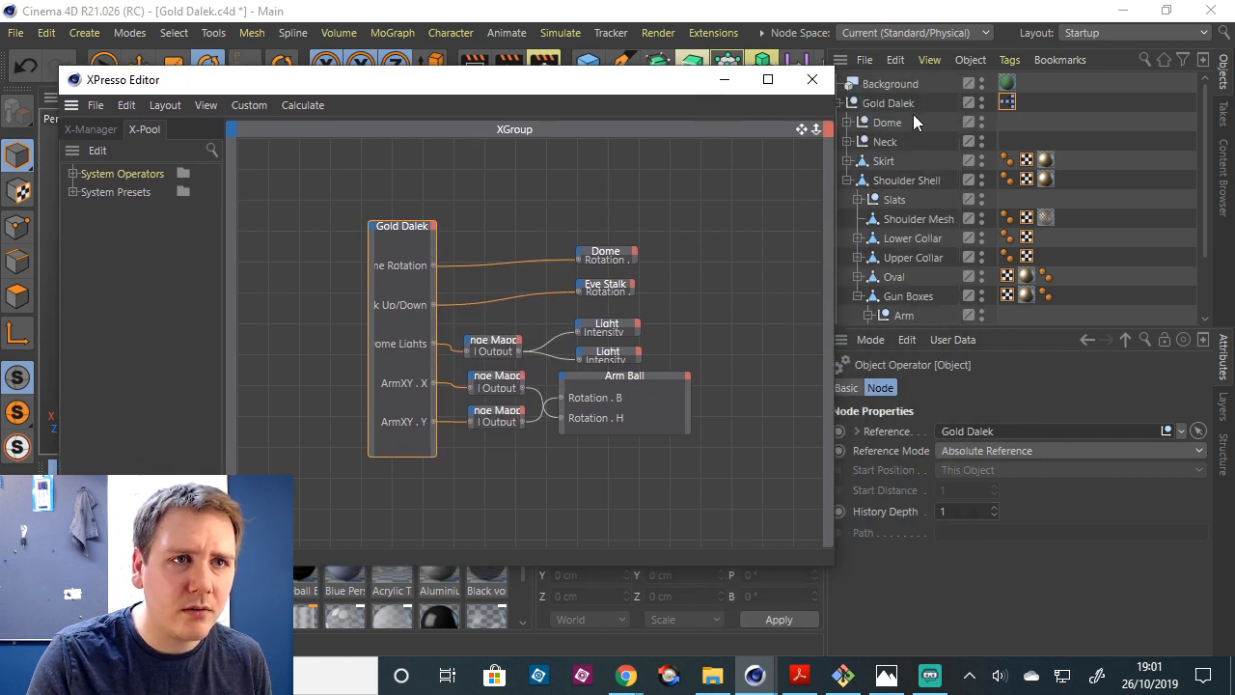
pyautogui.moveTo(910, 104); pyautogui.dragTo(461, 485)
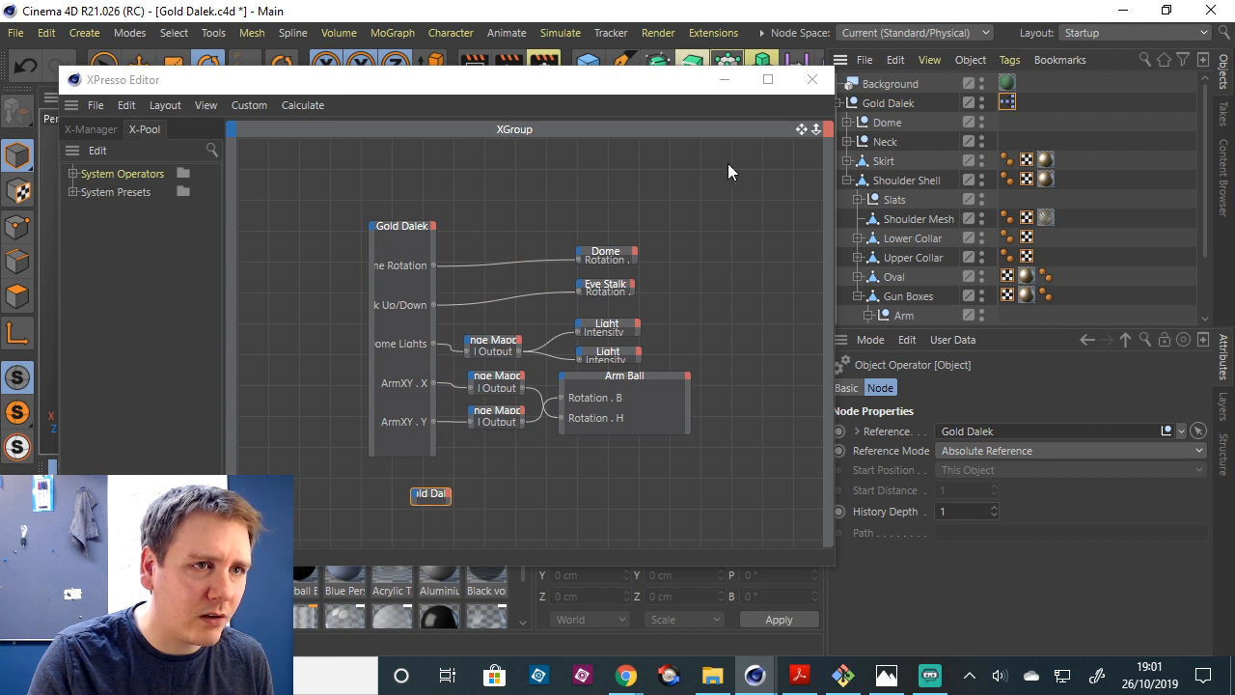
pyautogui.moveTo(801, 129); pyautogui.dragTo(842, 36)
pyautogui.moveTo(472, 405)
pyautogui.mouseDown()
pyautogui.moveTo(435, 397)
pyautogui.moveTo(456, 439)
pyautogui.moveTo(487, 422)
pyautogui.mouseUp()
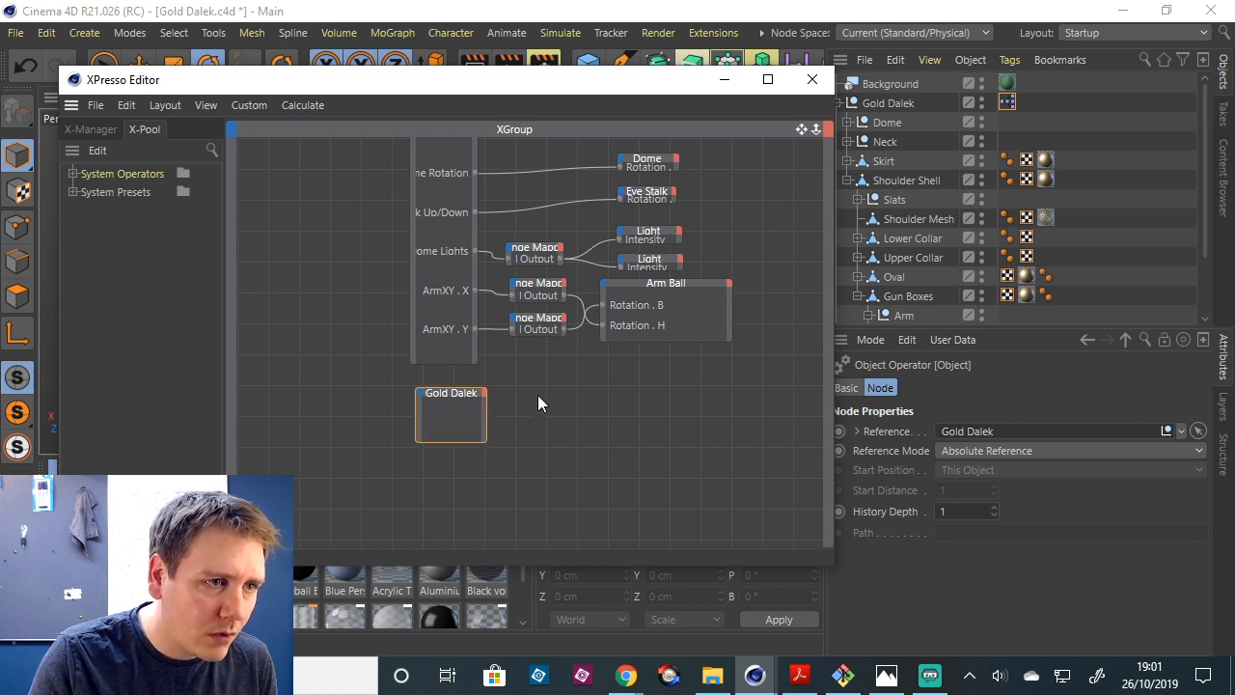
pyautogui.scroll(2, 538, 397)
pyautogui.moveTo(452, 393); pyautogui.dragTo(439, 392)
# Check the second Gold Dalek node's user data outputs for GunXY and close the XPresso Editor.
pyautogui.click(464, 391)
pyautogui.click(462, 393)
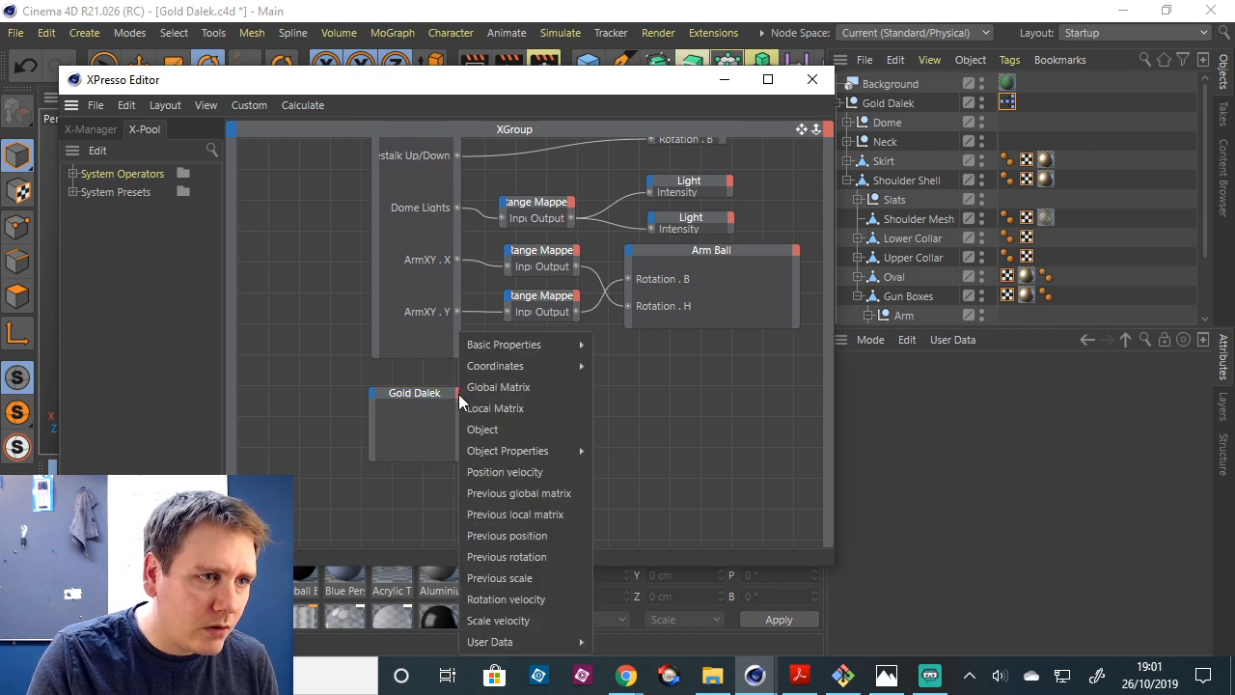
pyautogui.moveTo(562, 632)
pyautogui.moveTo(676, 579)
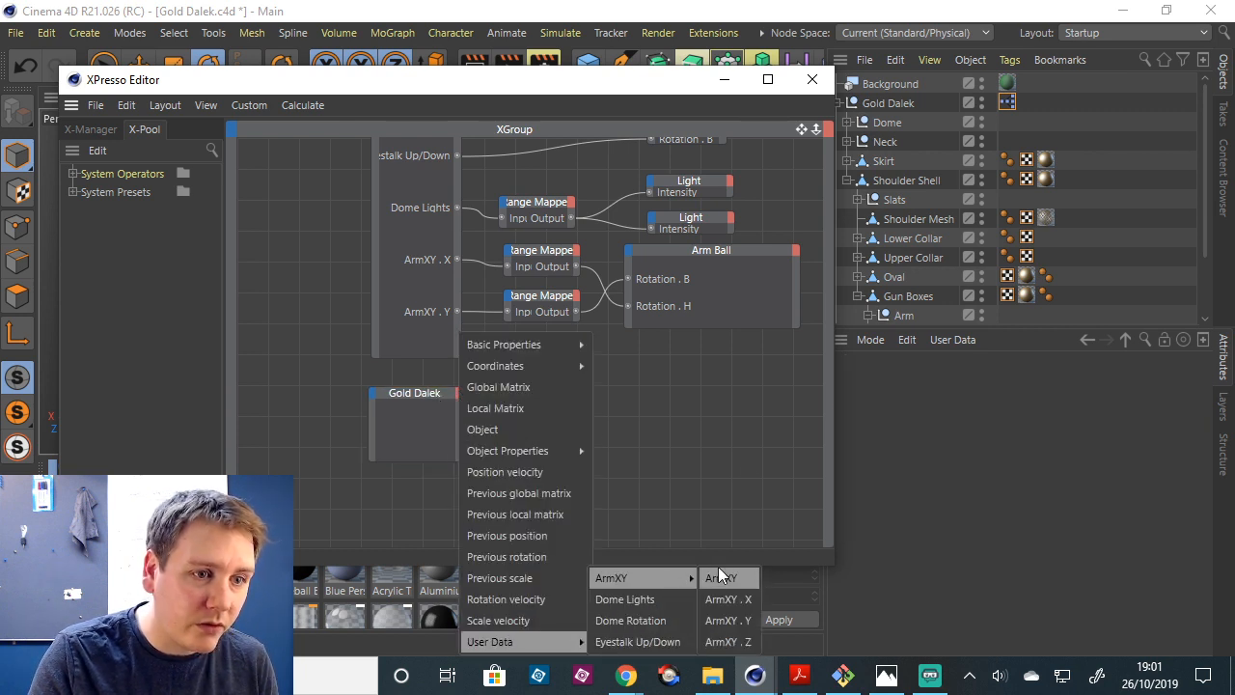
pyautogui.click(748, 444)
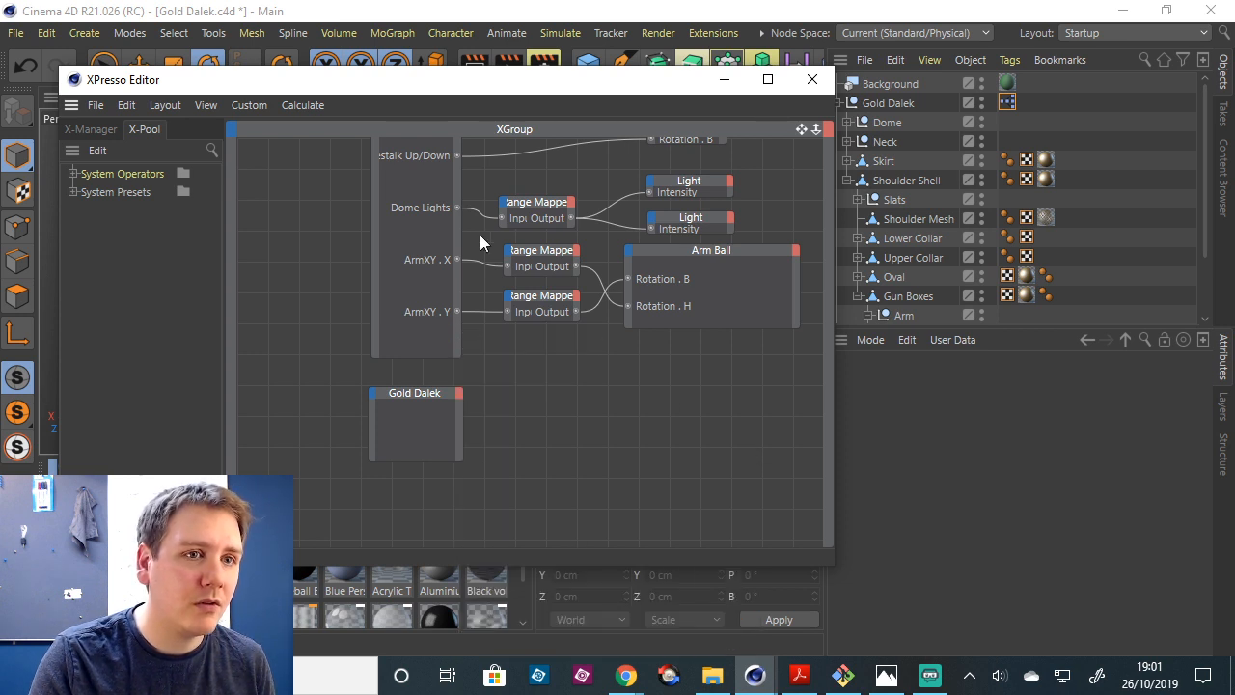
pyautogui.click(812, 79)
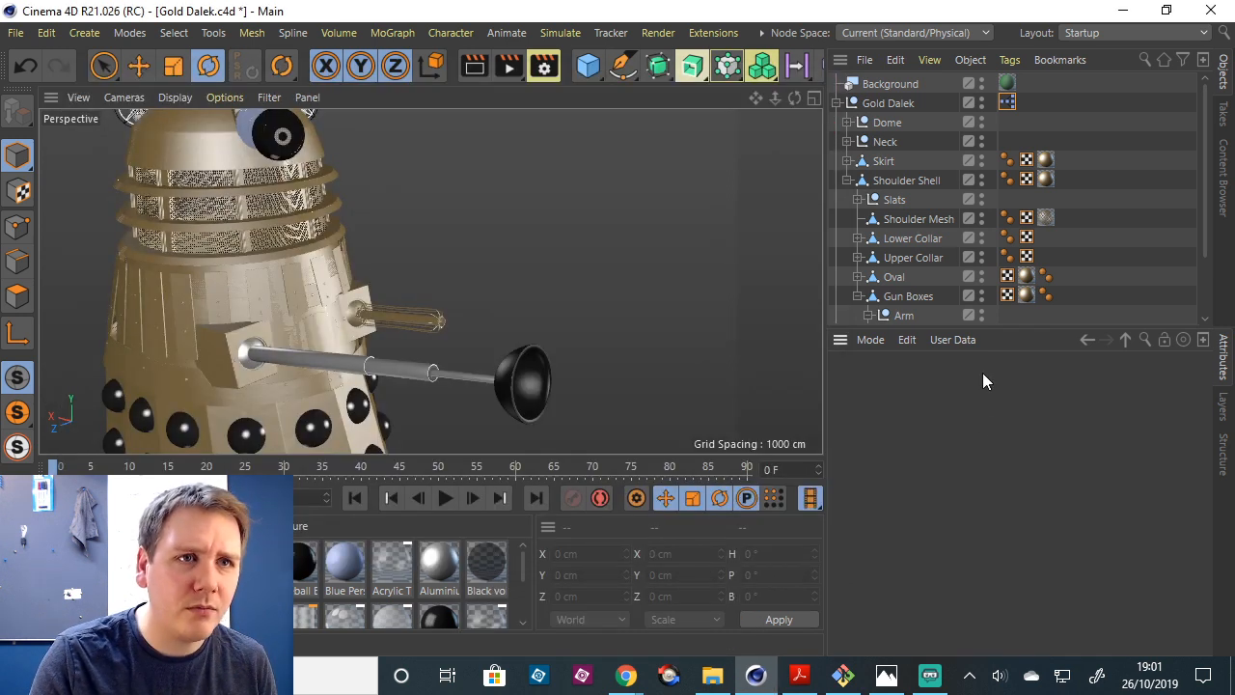
# Start adding user data to the Gold Dalek null and remove the new blank Data entry from the list.
pyautogui.click(897, 107)
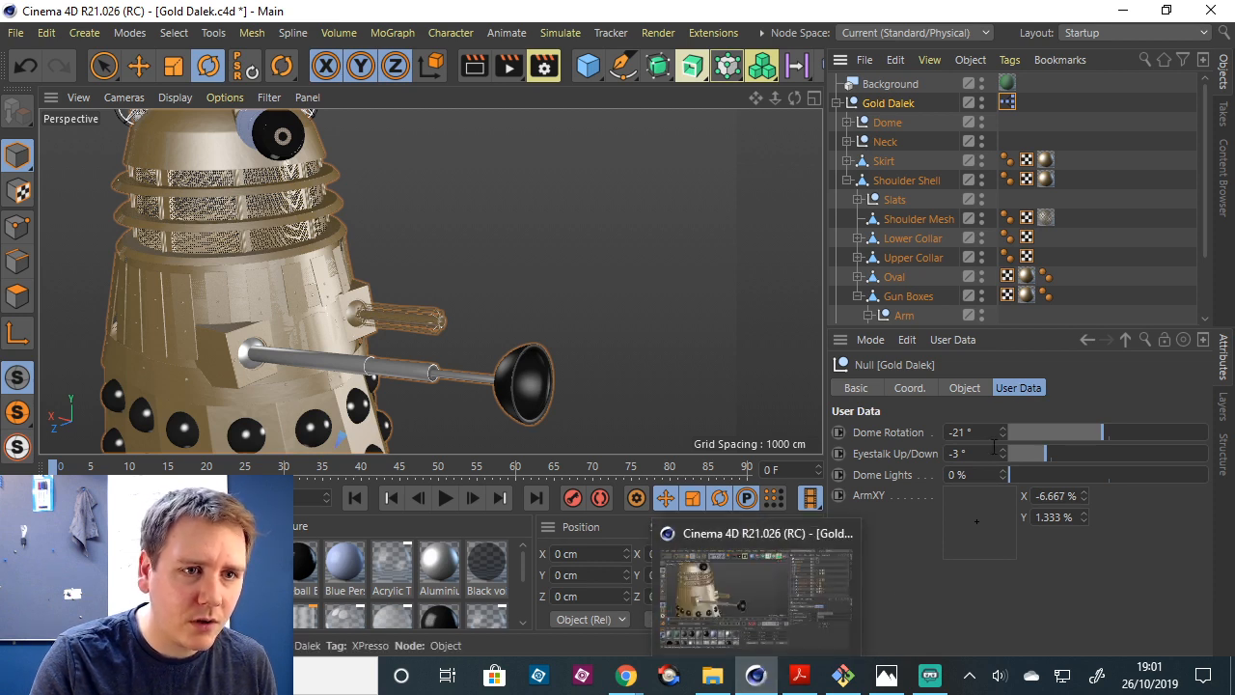
pyautogui.click(944, 340)
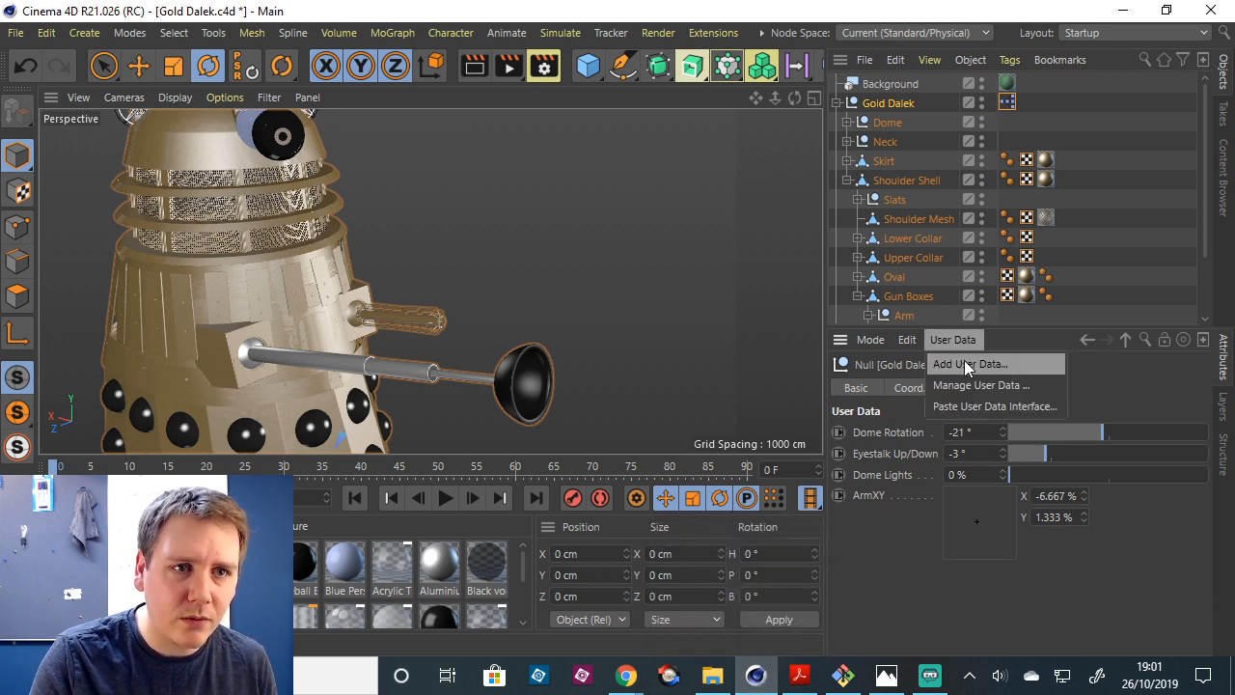
pyautogui.click(964, 362)
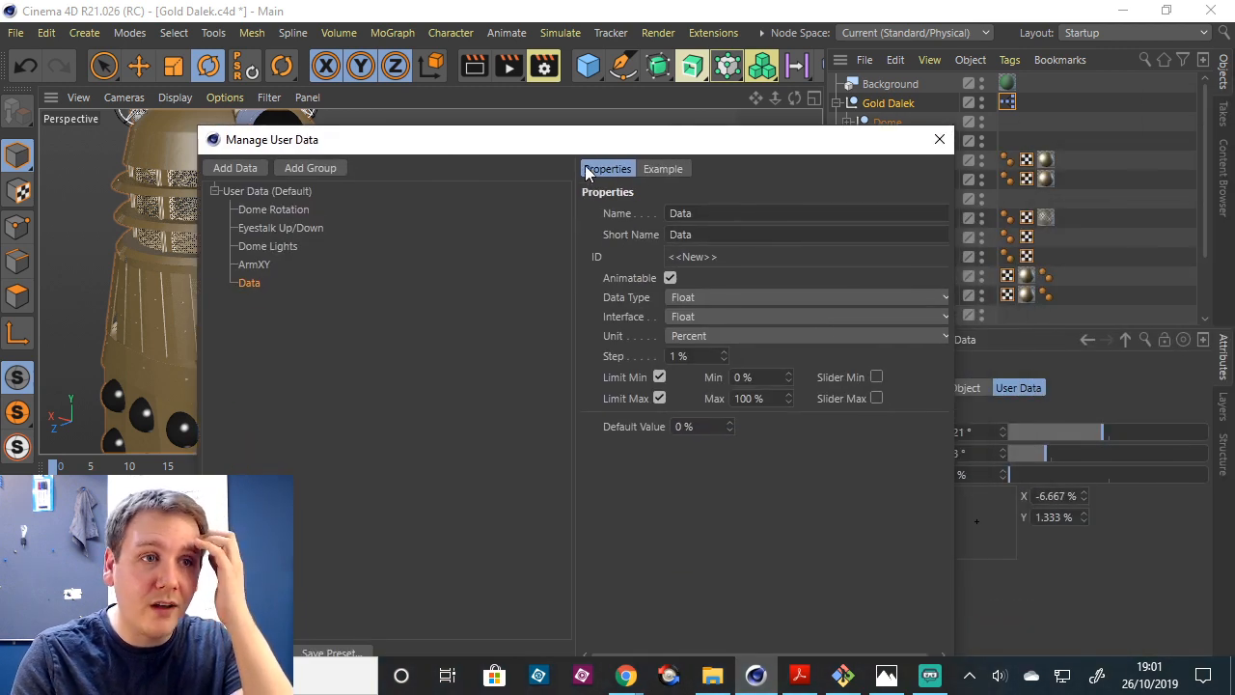
pyautogui.rightClick(269, 222)
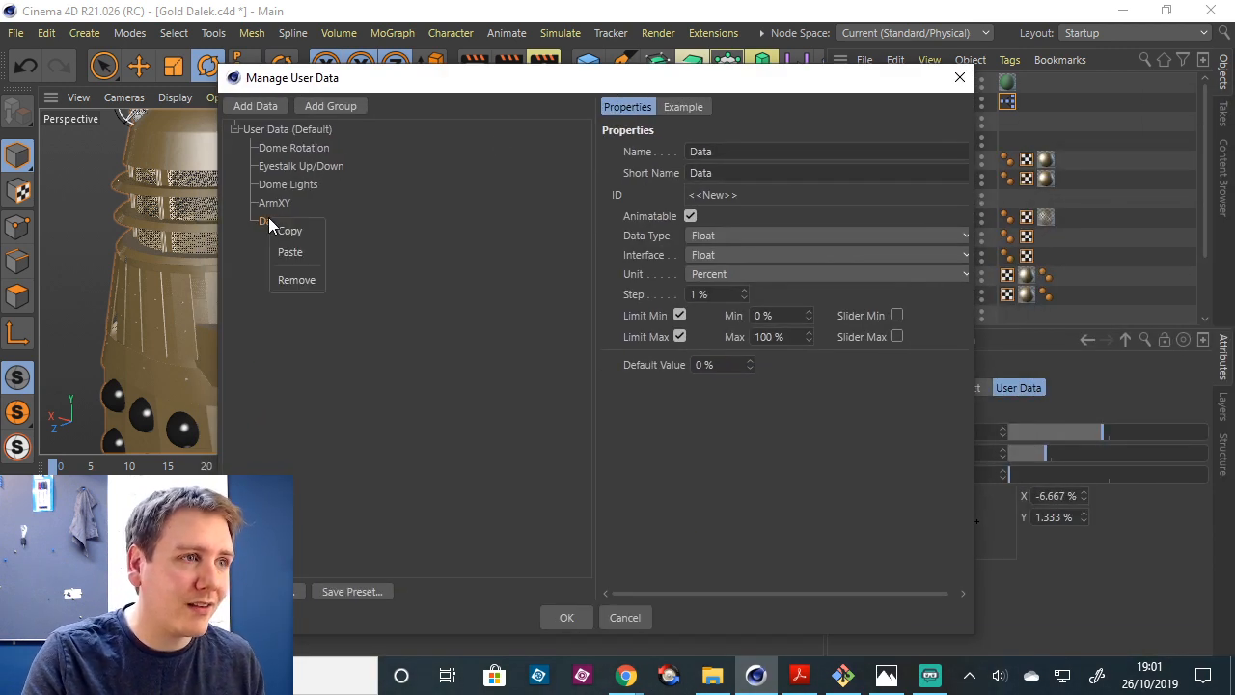
pyautogui.click(297, 280)
# Paste a copy of the ArmXY user data, name it GunXY, and set its vector to X 4 % and Y 25.333 %.
pyautogui.rightClick(285, 131)
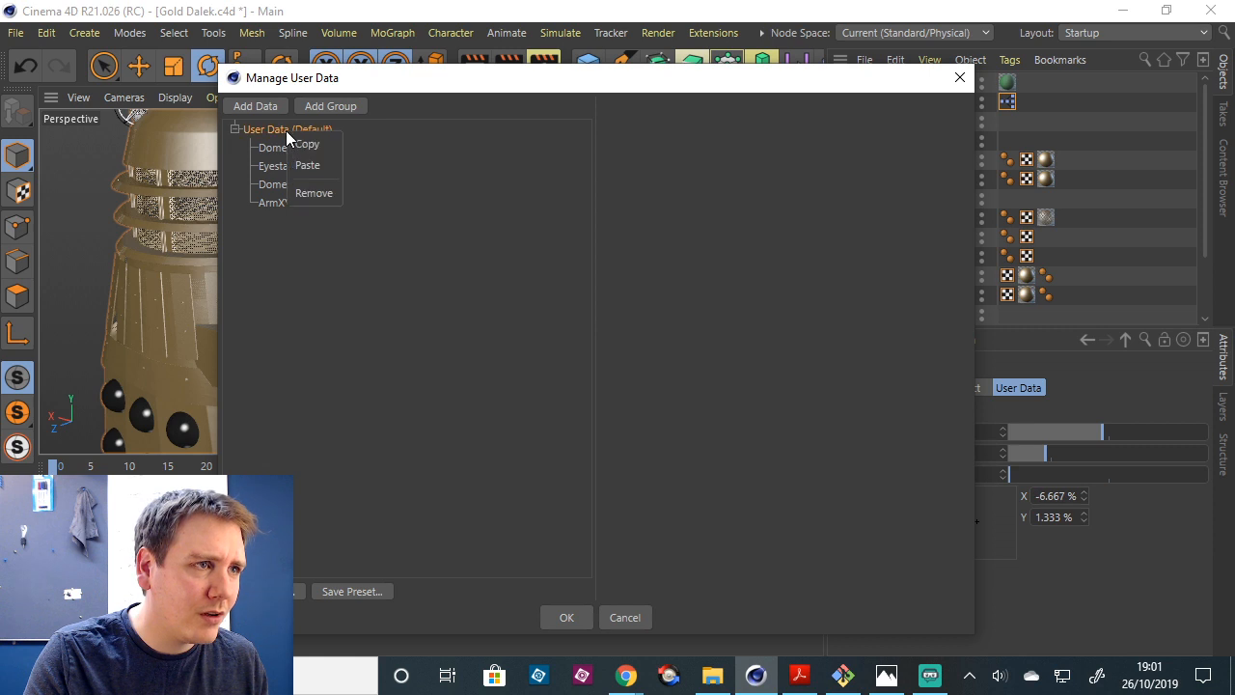
pyautogui.click(302, 166)
pyautogui.moveTo(284, 149); pyautogui.dragTo(289, 230)
pyautogui.moveTo(710, 151); pyautogui.dragTo(687, 152)
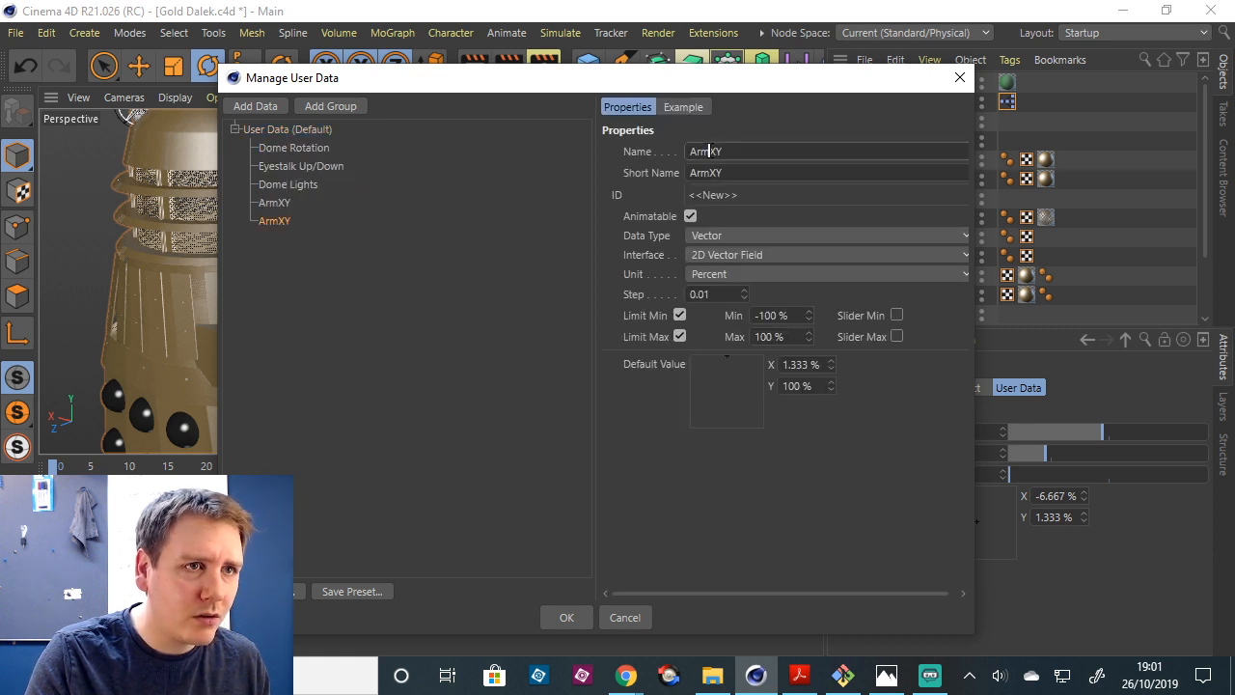
pyautogui.write('Gun')
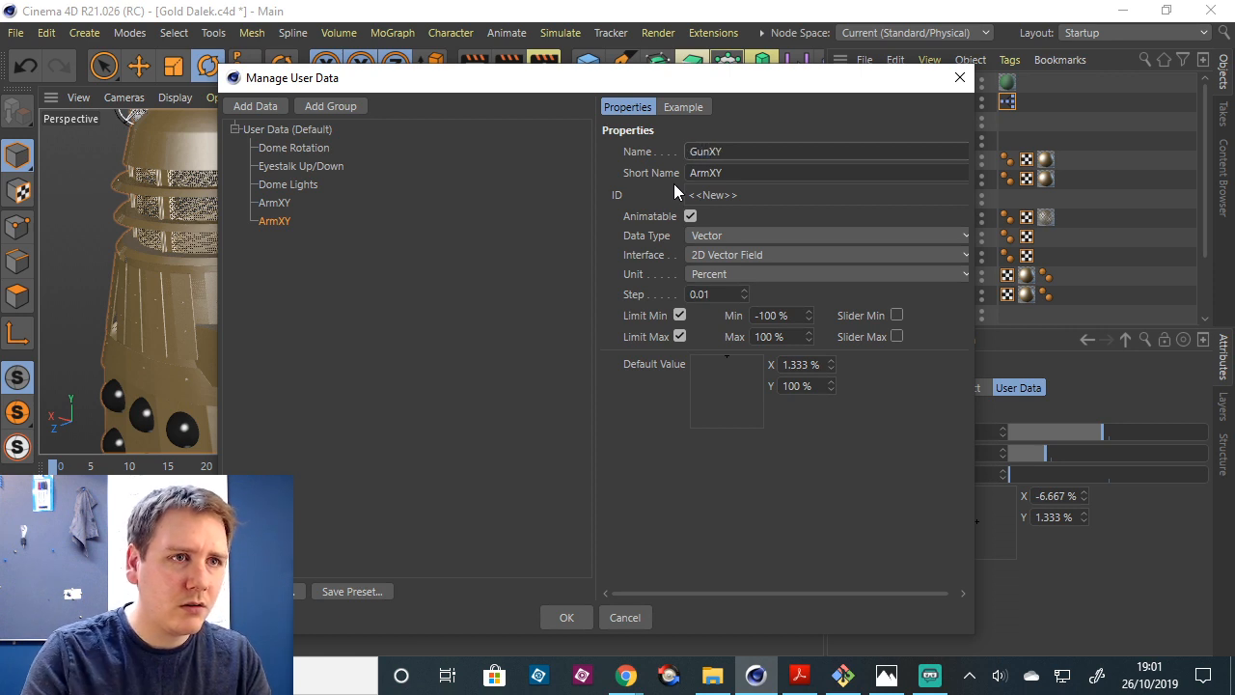
pyautogui.click(559, 617)
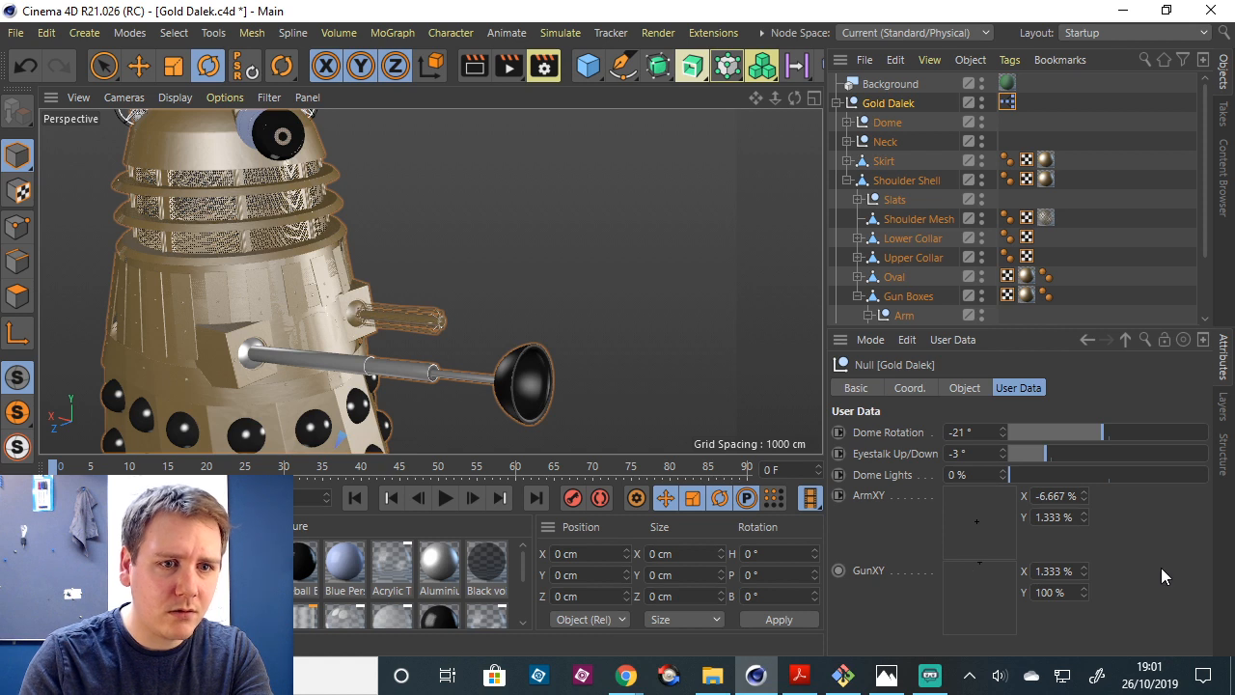
pyautogui.moveTo(1001, 601); pyautogui.dragTo(980, 587)
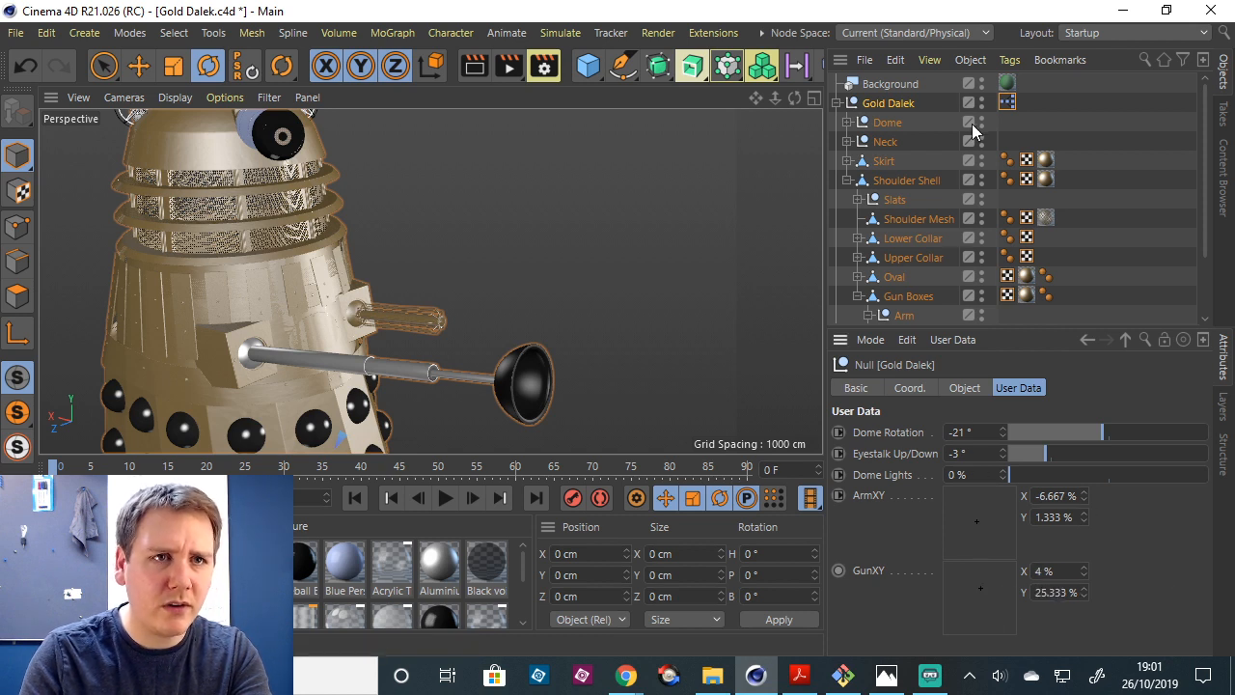
# Reopen the XPresso Editor and add the GunXY . X output to the lower Gold Dalek node.
pyautogui.doubleClick(1007, 102)
pyautogui.moveTo(810, 94); pyautogui.dragTo(458, 118)
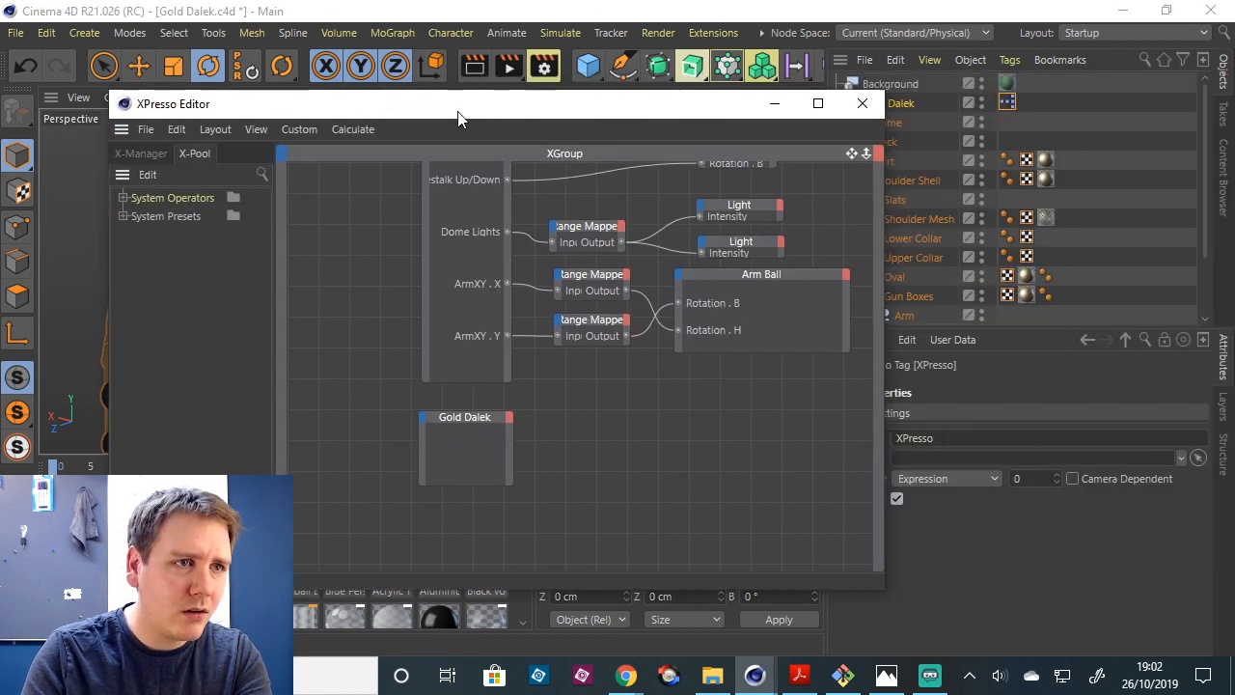
pyautogui.click(509, 417)
pyautogui.moveTo(622, 641)
pyautogui.moveTo(671, 648)
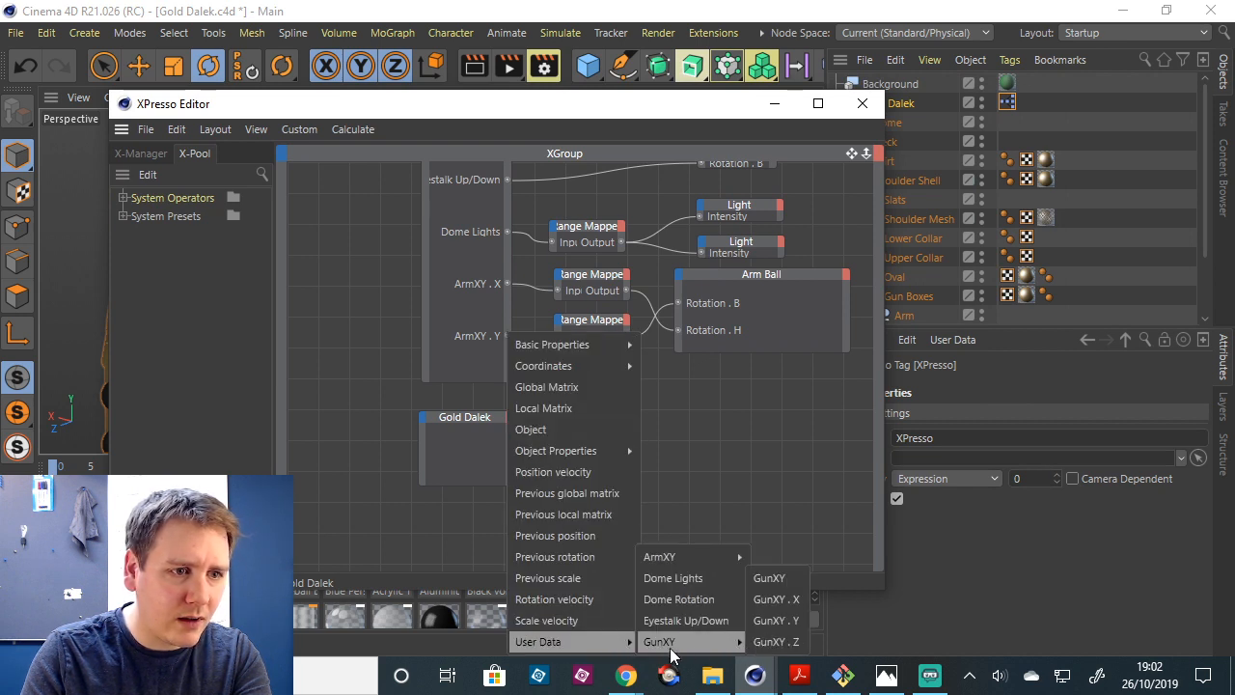
pyautogui.click(781, 600)
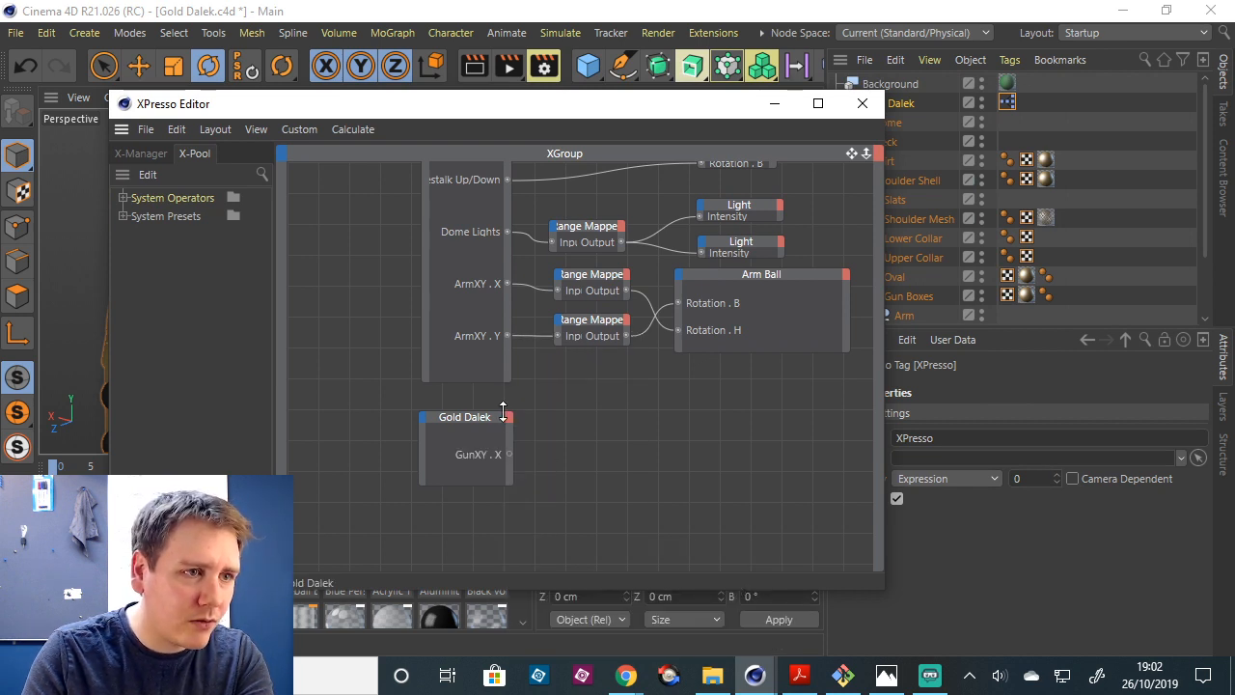
# Add the GunXY . Y output to the lower Gold Dalek node and extend the node's height to fit both outputs.
pyautogui.click(506, 415)
pyautogui.moveTo(579, 641)
pyautogui.moveTo(733, 642)
pyautogui.click(786, 639)
pyautogui.moveTo(482, 487); pyautogui.dragTo(484, 522)
pyautogui.click(683, 480)
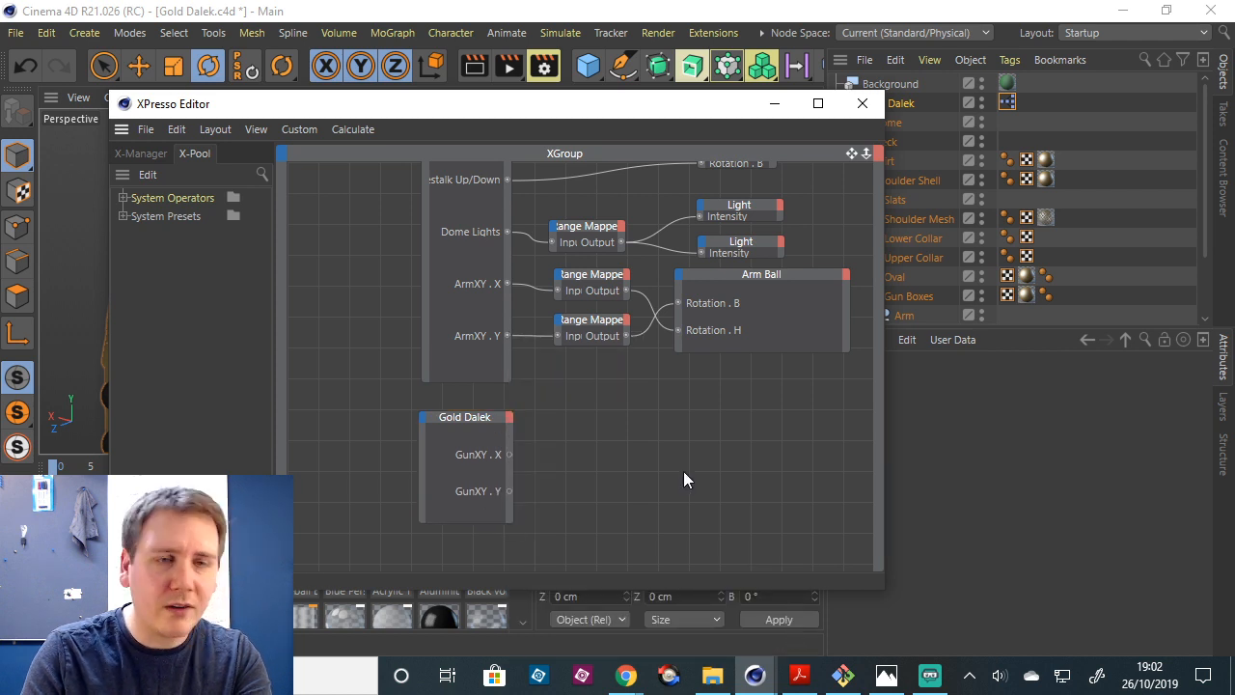
# Duplicate the two ArmXY Range Mapper nodes and place the copies beside the lower Gold Dalek node.
pyautogui.click(595, 288)
pyautogui.keyDown('shift'); pyautogui.click(604, 331); pyautogui.keyUp('shift')
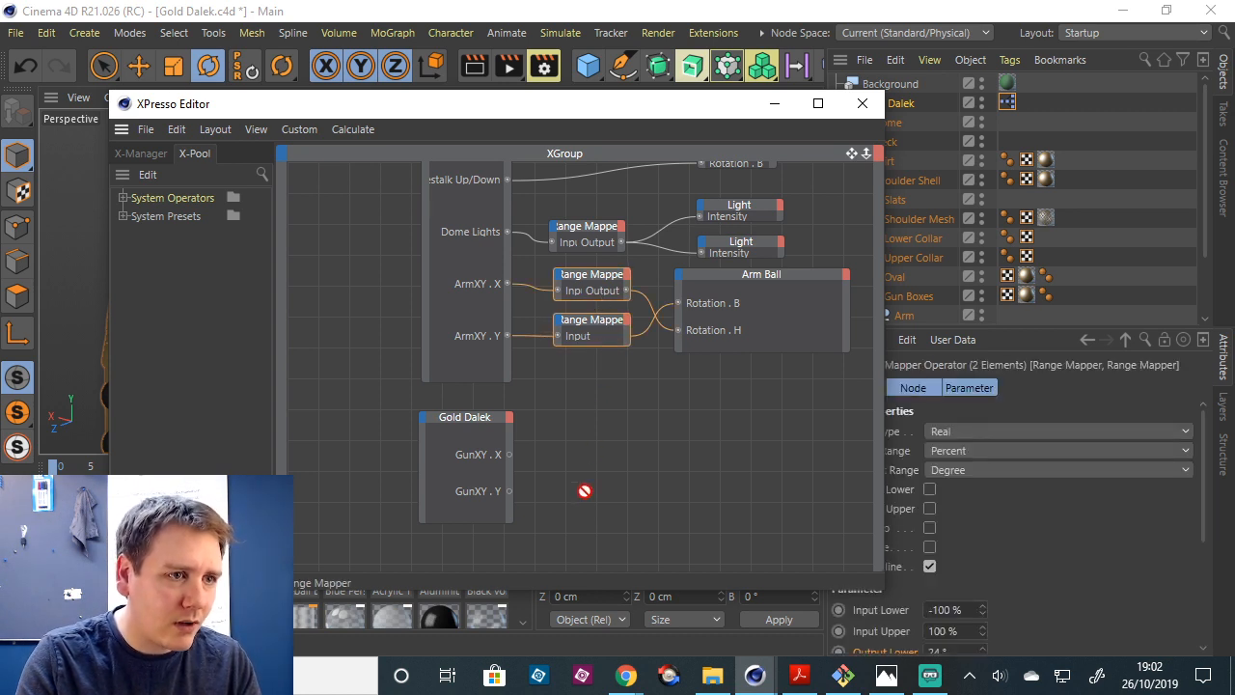
pyautogui.keyDown('ctrl'); pyautogui.click(591, 332); pyautogui.keyUp('ctrl')
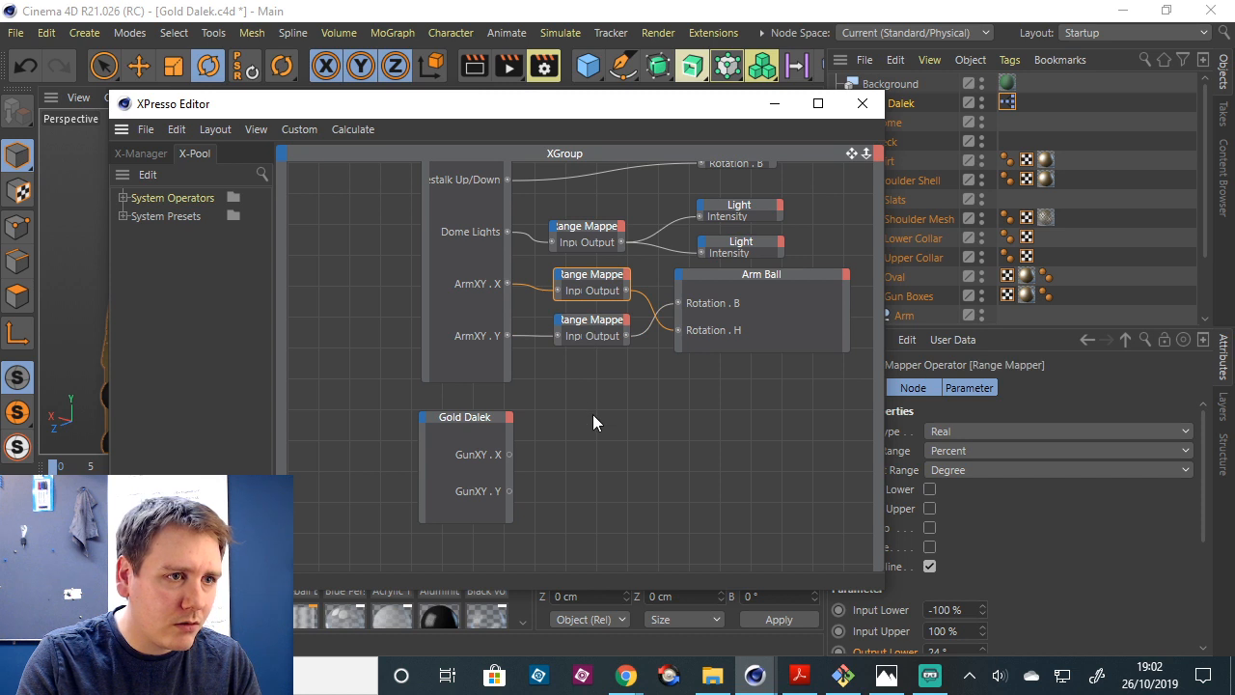
pyautogui.keyDown('shift'); pyautogui.click(585, 325); pyautogui.keyUp('shift')
pyautogui.keyDown('ctrl'); pyautogui.moveTo(593, 323); pyautogui.dragTo(593, 499); pyautogui.keyUp('ctrl')
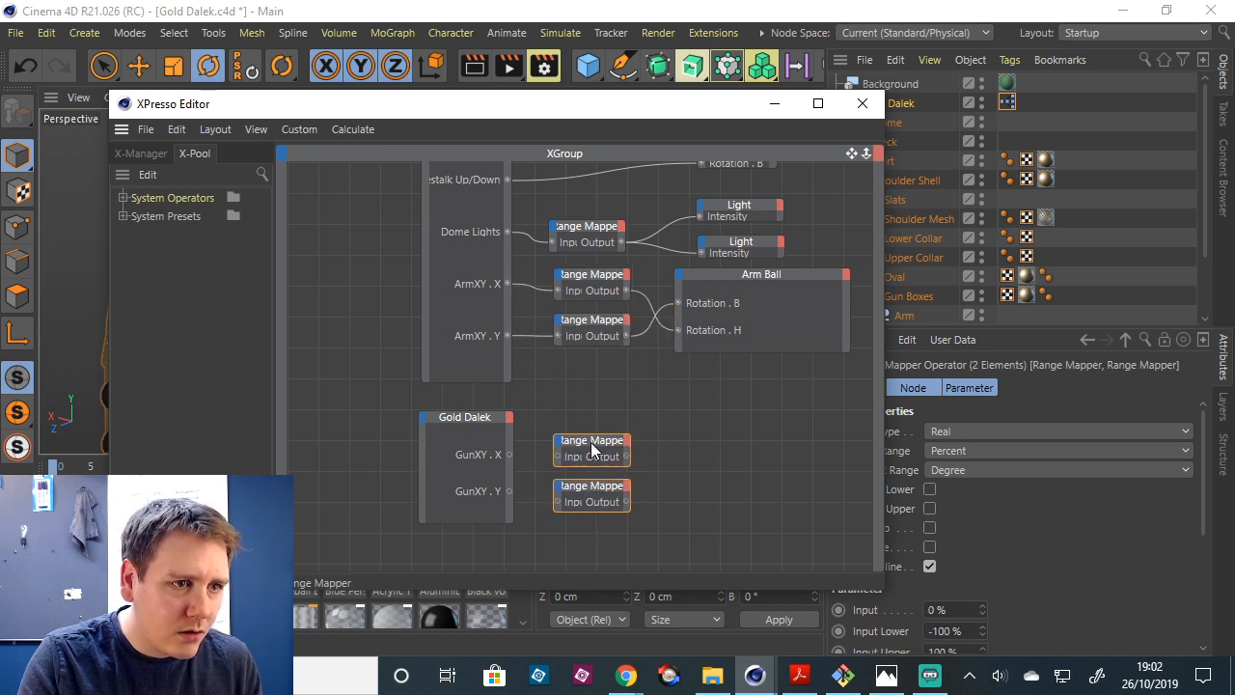
# Connect GunXY . X and GunXY . Y to the inputs of the two copied Range Mapper nodes respectively.
pyautogui.click(510, 450)
pyautogui.click(519, 453)
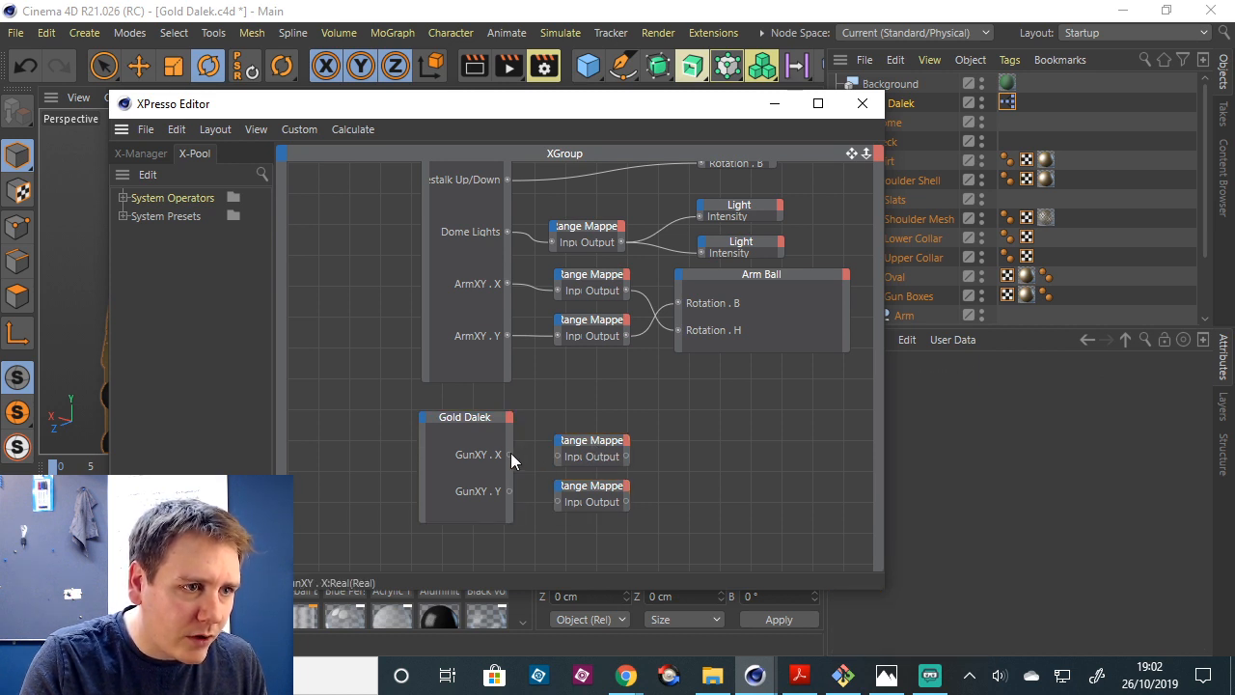
pyautogui.moveTo(559, 456); pyautogui.dragTo(556, 457)
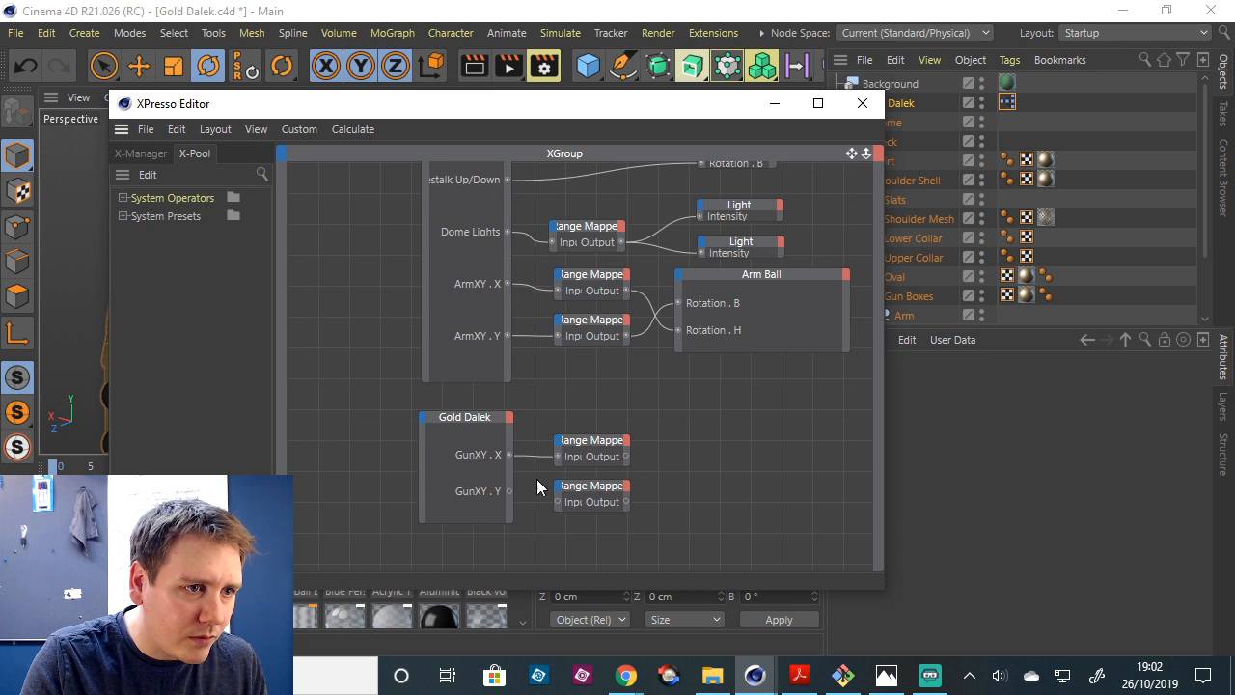
pyautogui.moveTo(556, 509); pyautogui.dragTo(558, 501)
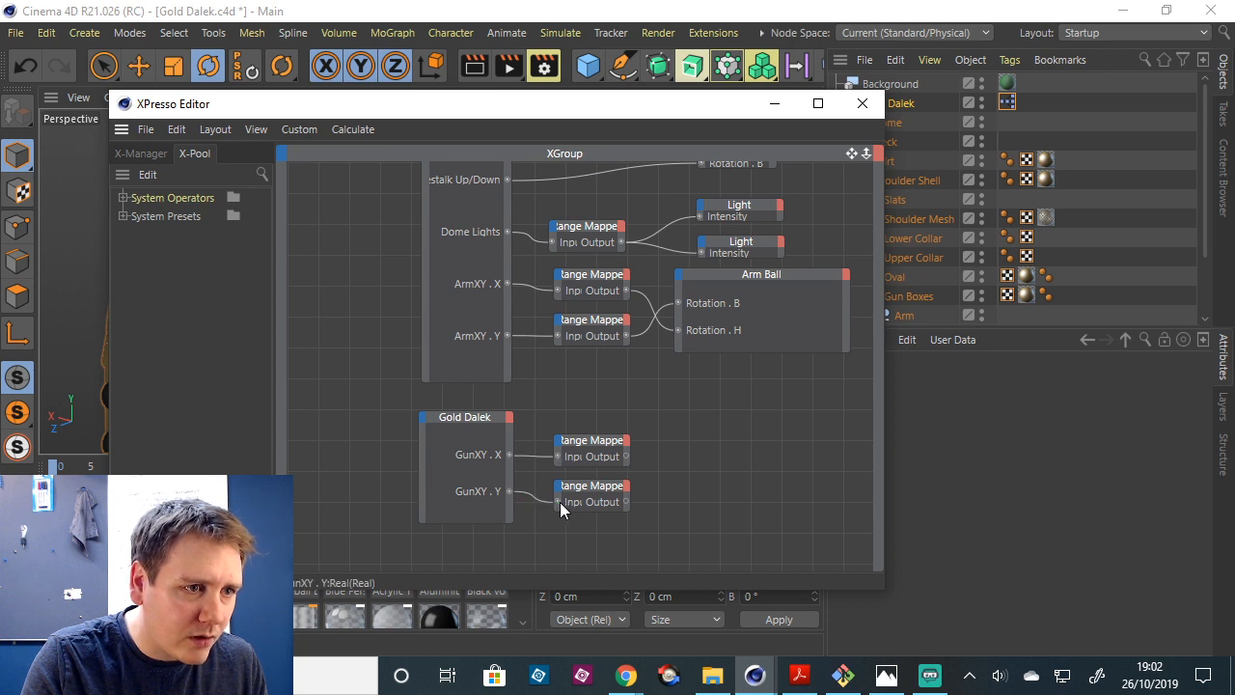
# Expand the Gun null under Gun Boxes, clear the XPresso Editor off the viewport, and select Gun Ball.
pyautogui.moveTo(712, 114); pyautogui.dragTo(619, 105)
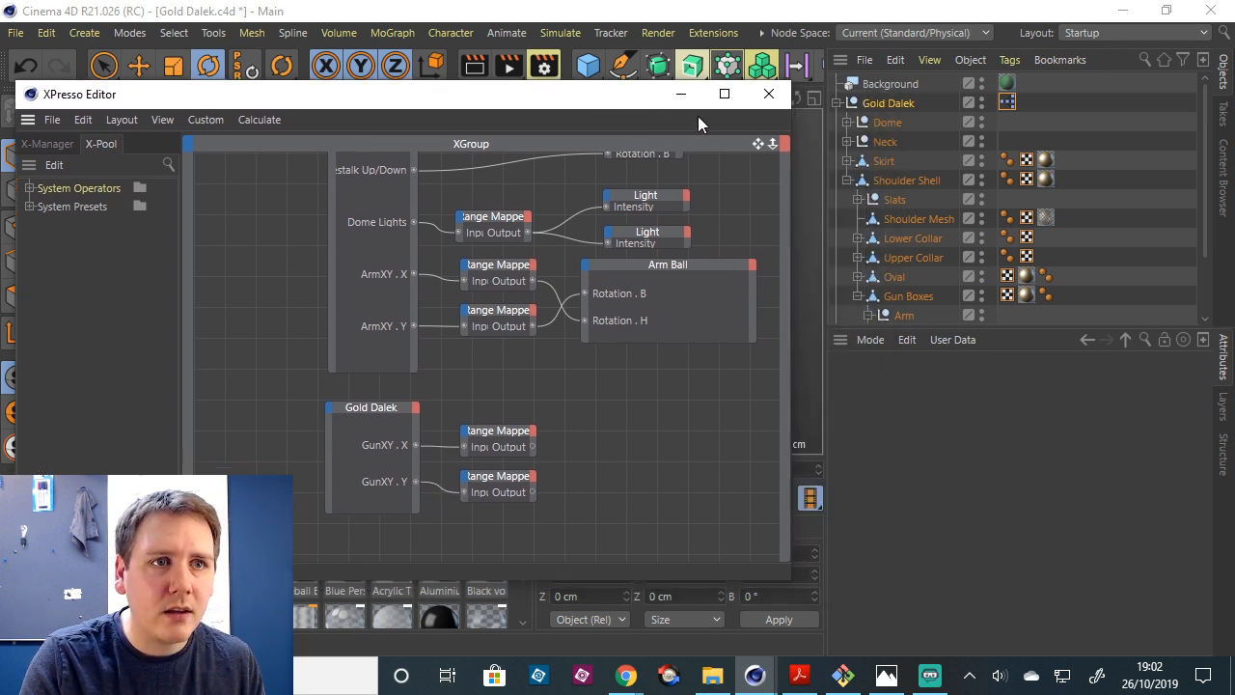
pyautogui.scroll(-2, 1102, 207)
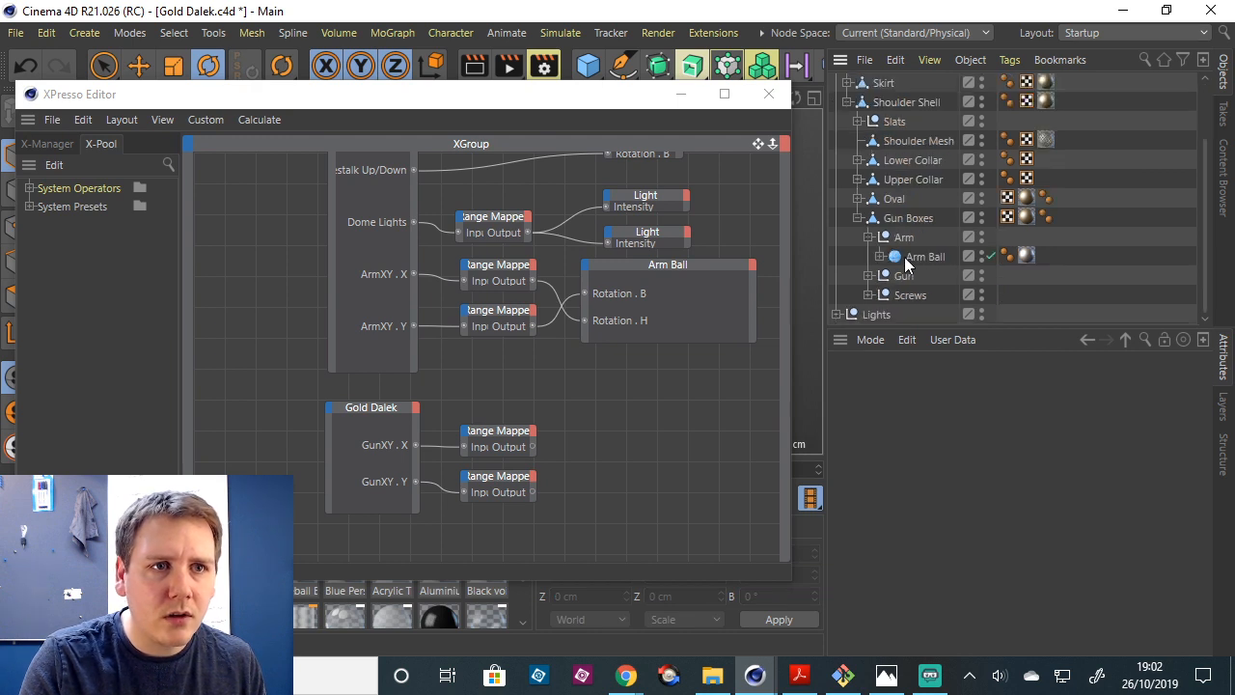
pyautogui.click(869, 276)
pyautogui.click(907, 295)
pyautogui.moveTo(611, 100); pyautogui.dragTo(585, 546)
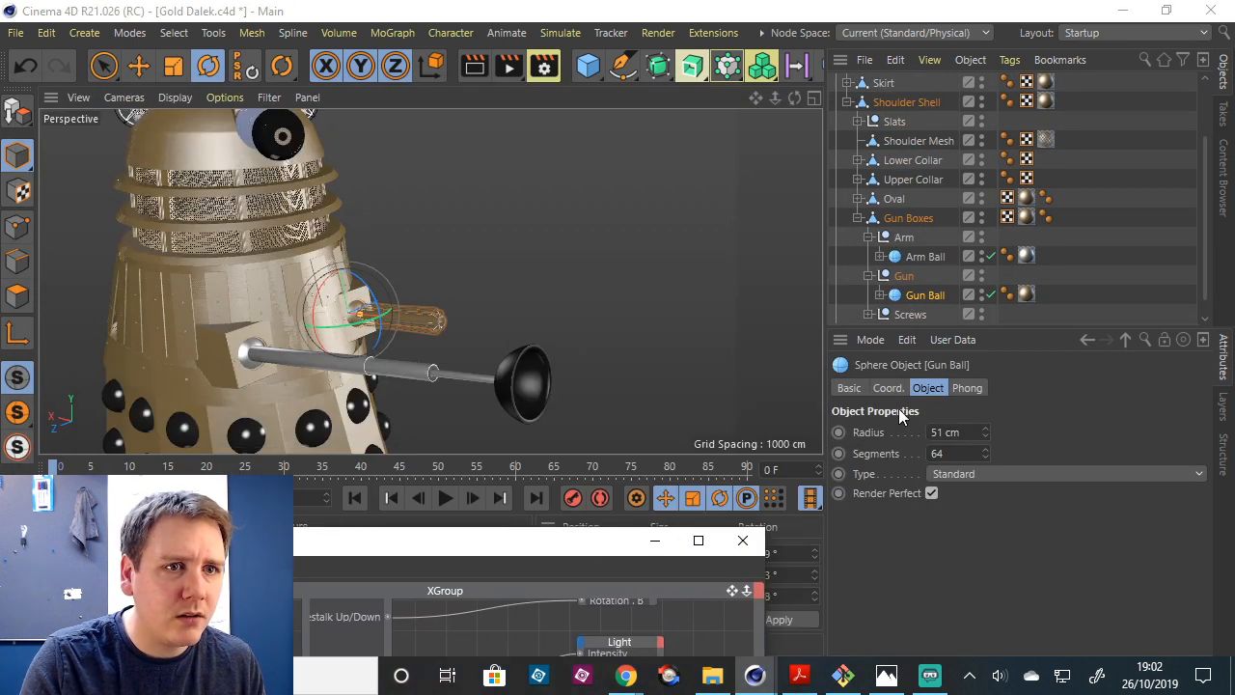
pyautogui.click(138, 64)
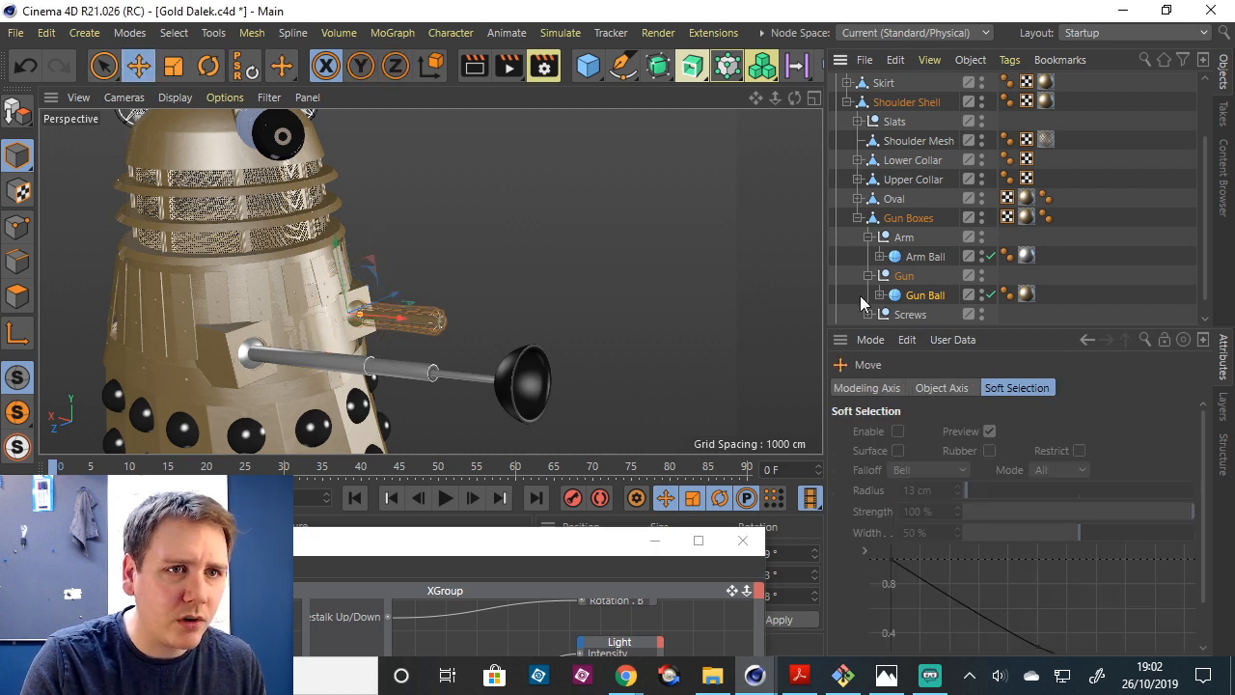
pyautogui.click(903, 277)
pyautogui.click(924, 294)
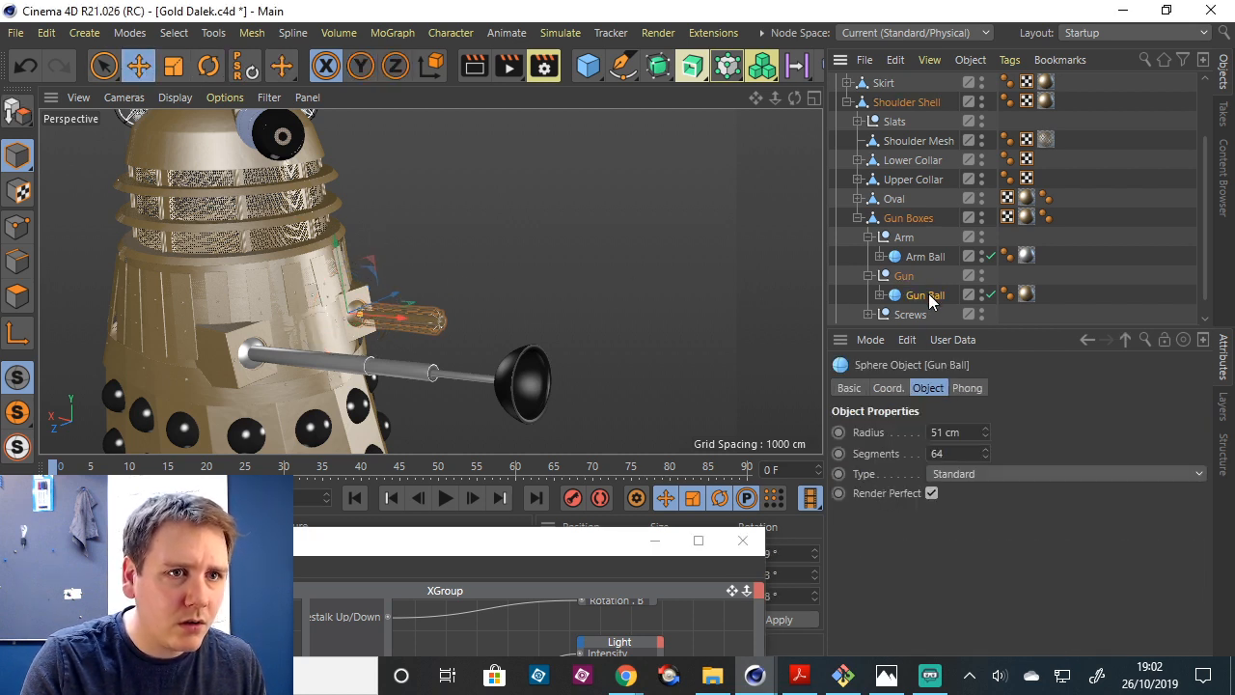
# Set the Gun Ball's H, P and B rotation to 0°.
pyautogui.moveTo(551, 544); pyautogui.dragTo(421, 460)
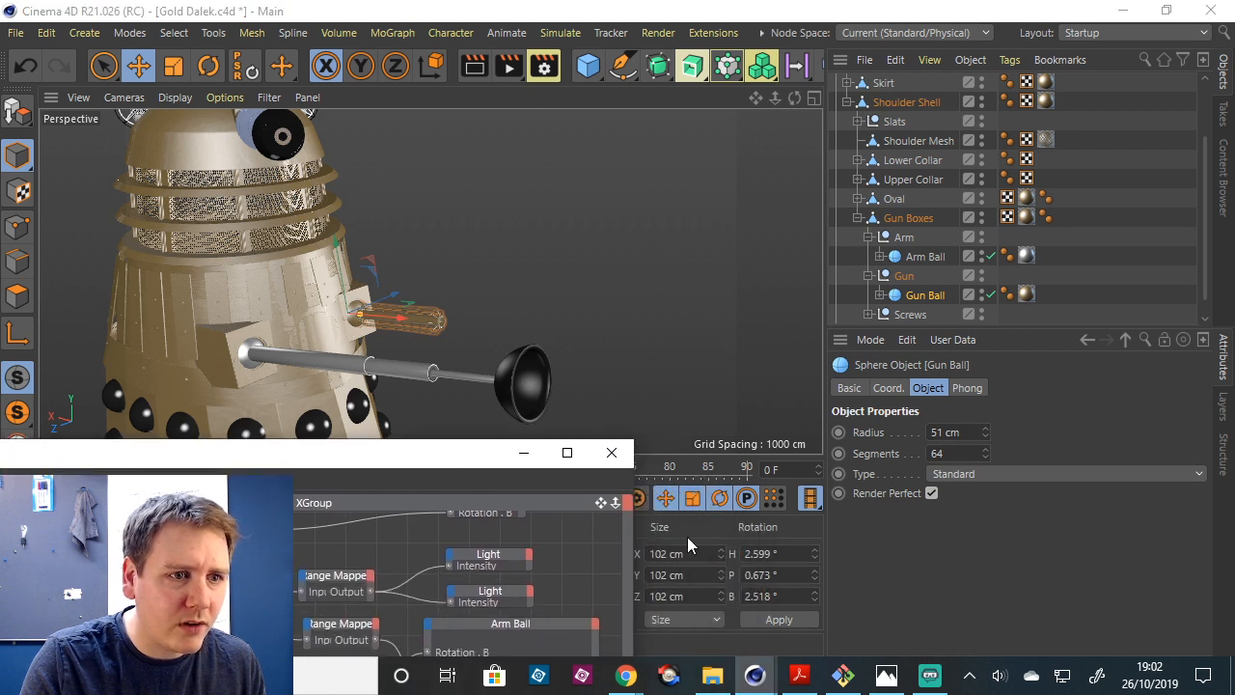
pyautogui.doubleClick(762, 553)
pyautogui.write('0')
pyautogui.press('Tab')
pyautogui.write('0')
pyautogui.press('Tab')
pyautogui.write('0')
pyautogui.press('Return')
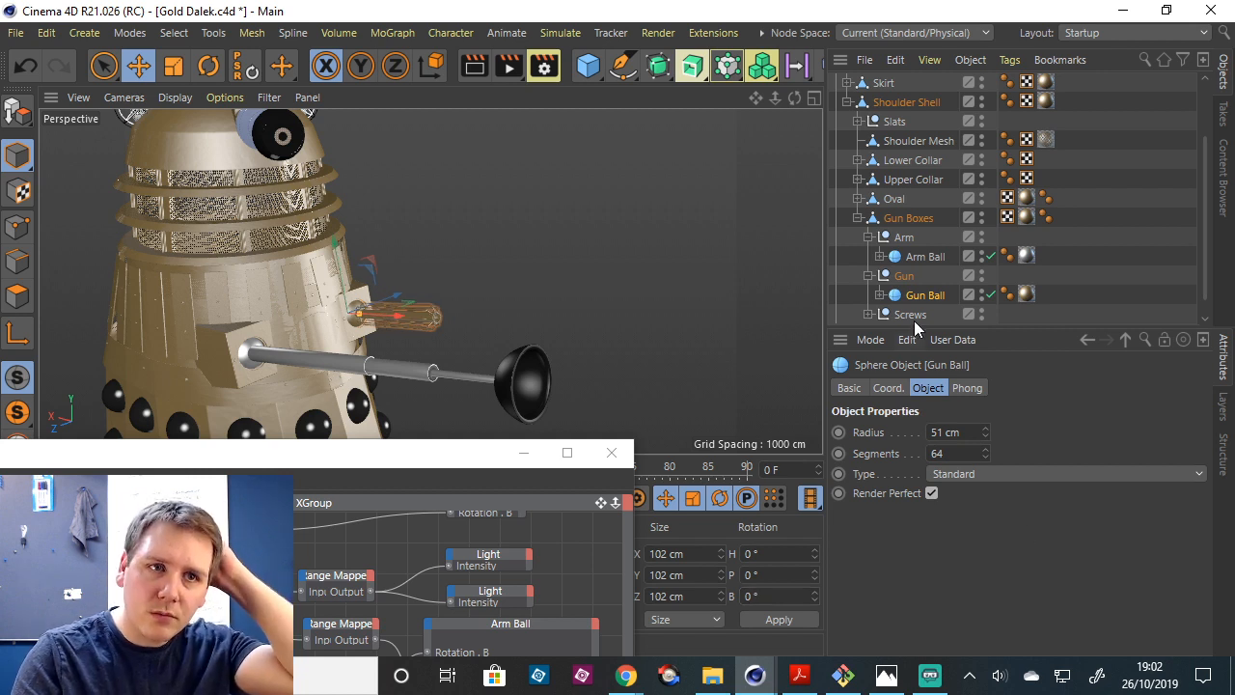
# Try rotating the Gun null around its heading axis to about 199°.
pyautogui.click(905, 277)
pyautogui.click(918, 295)
pyautogui.click(907, 278)
pyautogui.moveTo(794, 98)
pyautogui.mouseDown()
pyautogui.moveTo(815, 108)
pyautogui.moveTo(772, 97)
pyautogui.mouseUp()
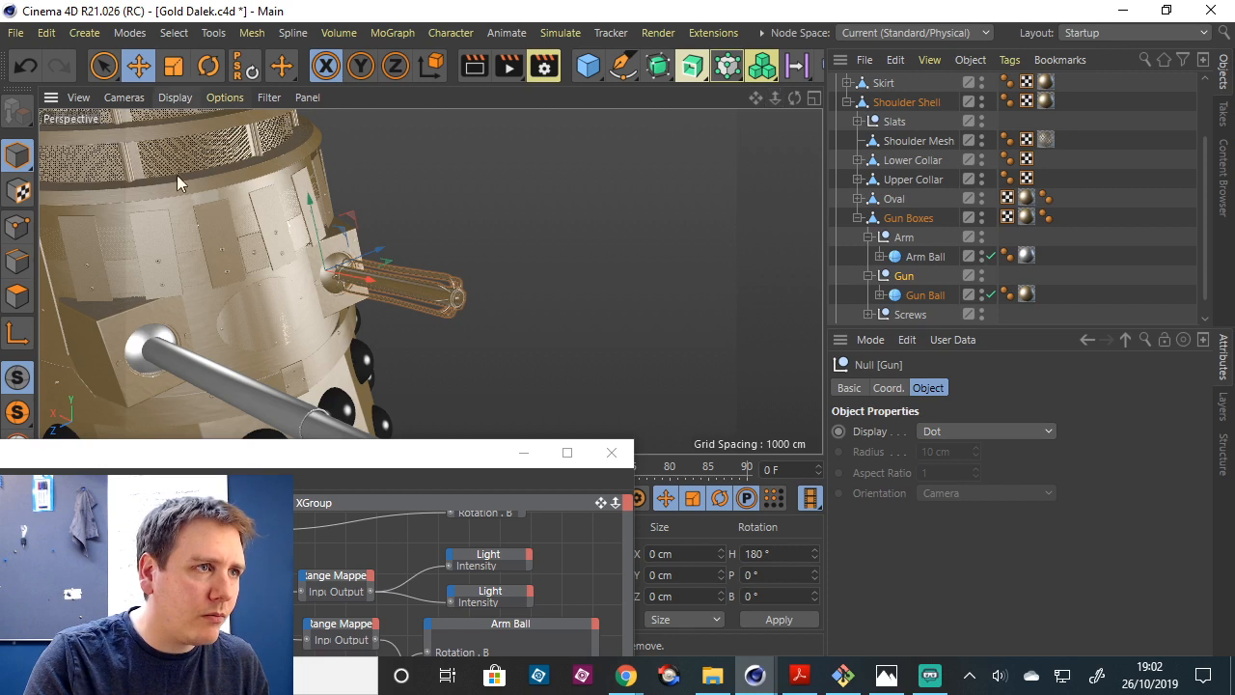
pyautogui.moveTo(318, 468); pyautogui.dragTo(331, 401)
pyautogui.press('r')
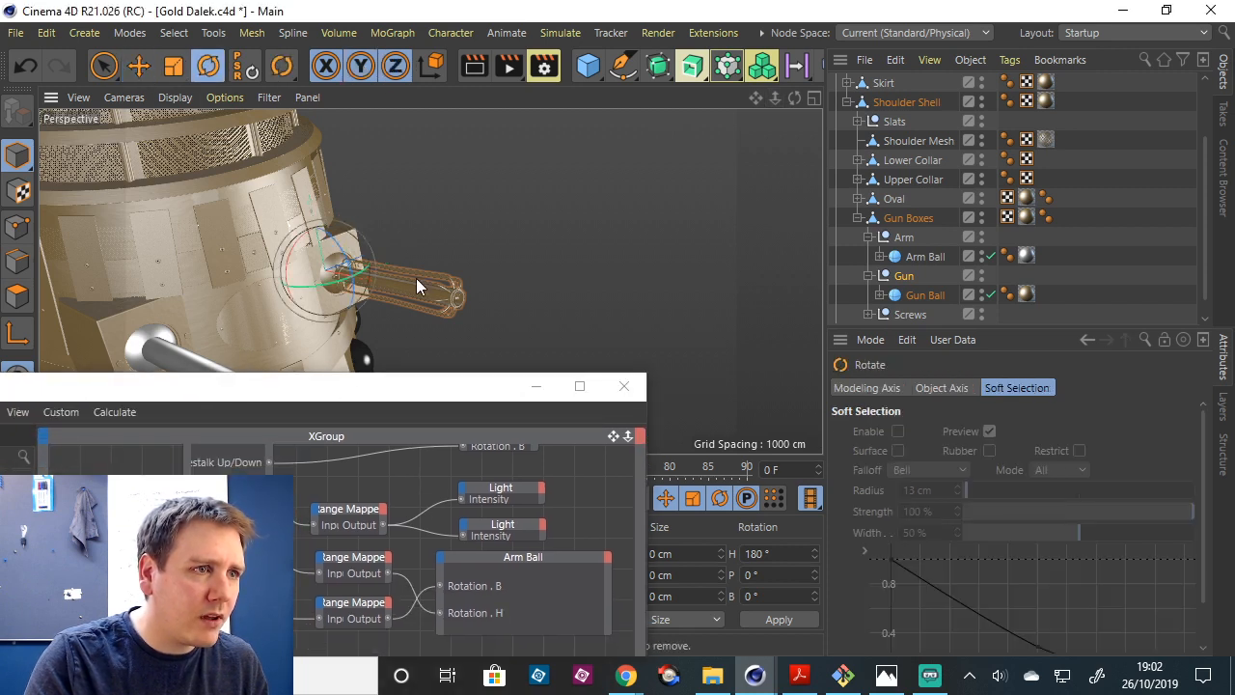
pyautogui.moveTo(320, 284); pyautogui.dragTo(339, 285)
# Add Gun Ball to the XPresso graph beside the two copied Range Mappers and enlarge its node in height and width.
pyautogui.moveTo(378, 393); pyautogui.dragTo(488, 126)
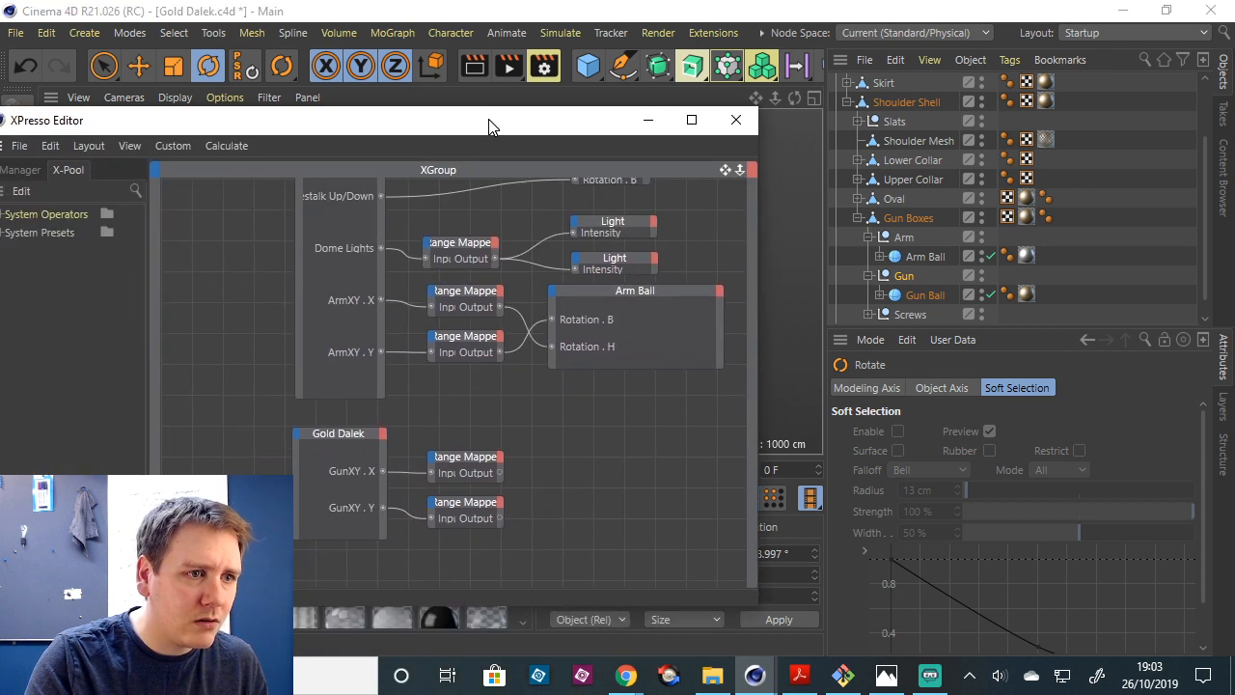
pyautogui.moveTo(922, 295); pyautogui.dragTo(588, 473)
pyautogui.click(591, 471)
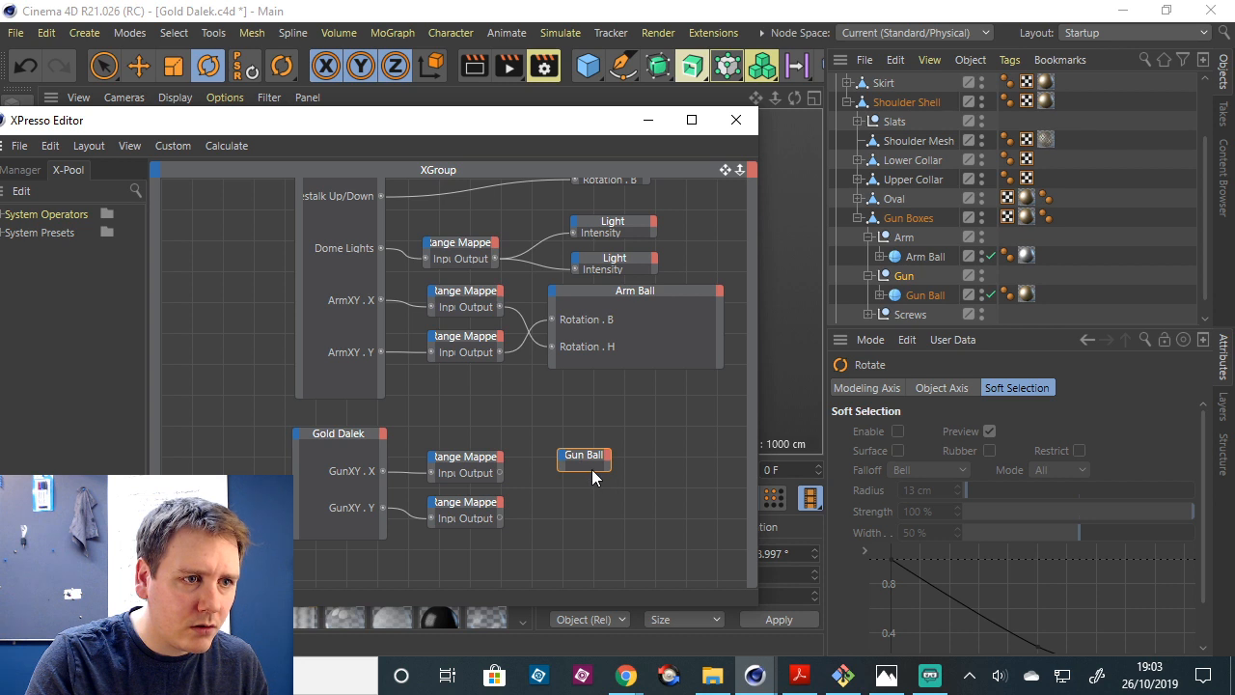
pyautogui.moveTo(591, 469); pyautogui.dragTo(590, 526)
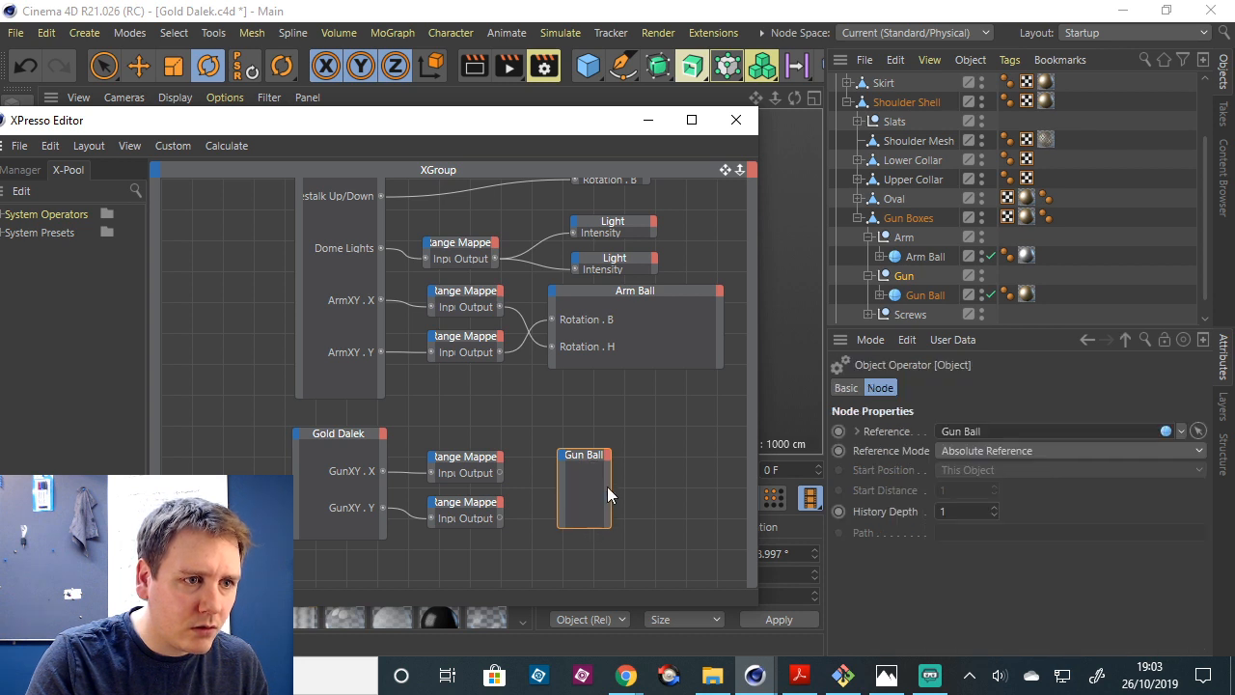
pyautogui.moveTo(611, 485); pyautogui.dragTo(731, 485)
# Add a Rotation . H input port to the Gun Ball node.
pyautogui.click(575, 457)
pyautogui.moveTo(663, 489)
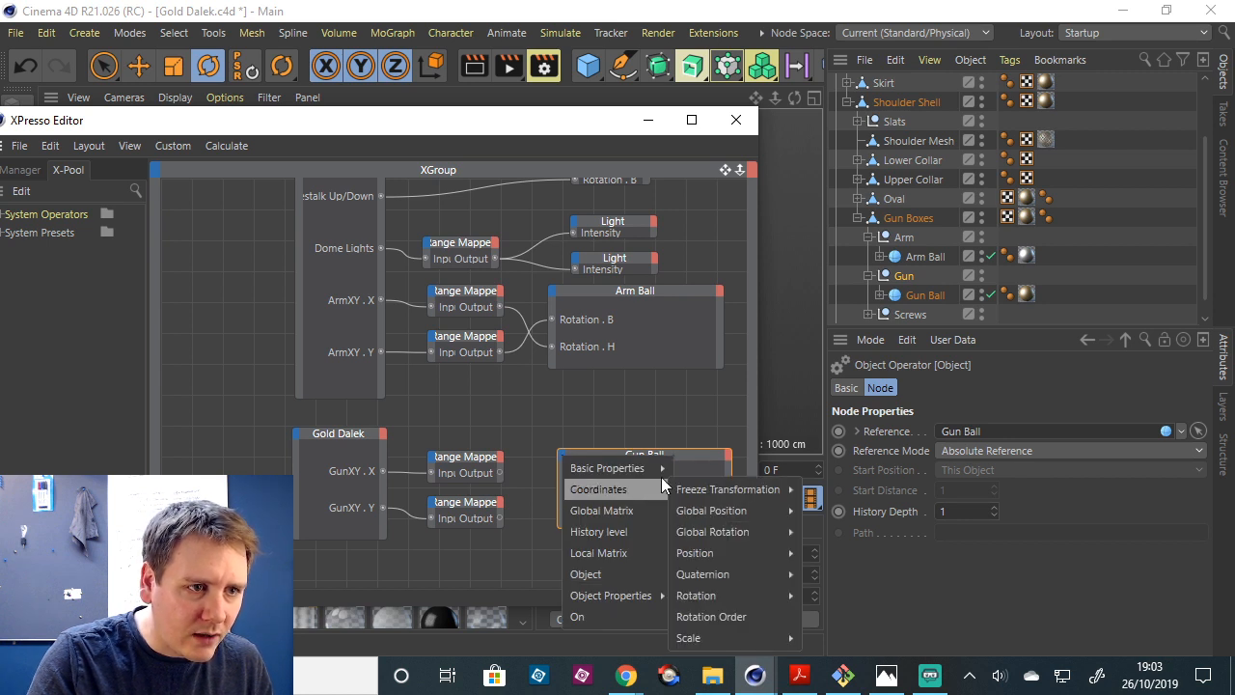
pyautogui.moveTo(770, 600)
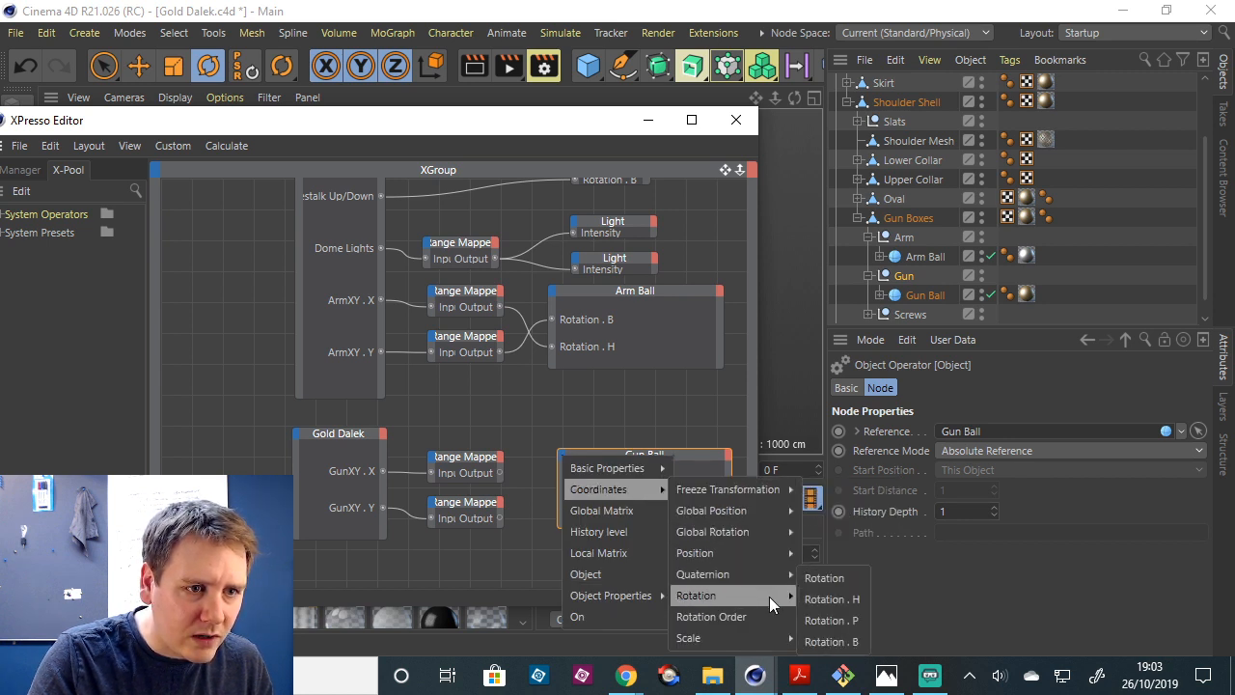
pyautogui.click(835, 599)
# Try a heading rotation of 0° on the Gun null and undo the change.
pyautogui.moveTo(486, 128); pyautogui.dragTo(524, 528)
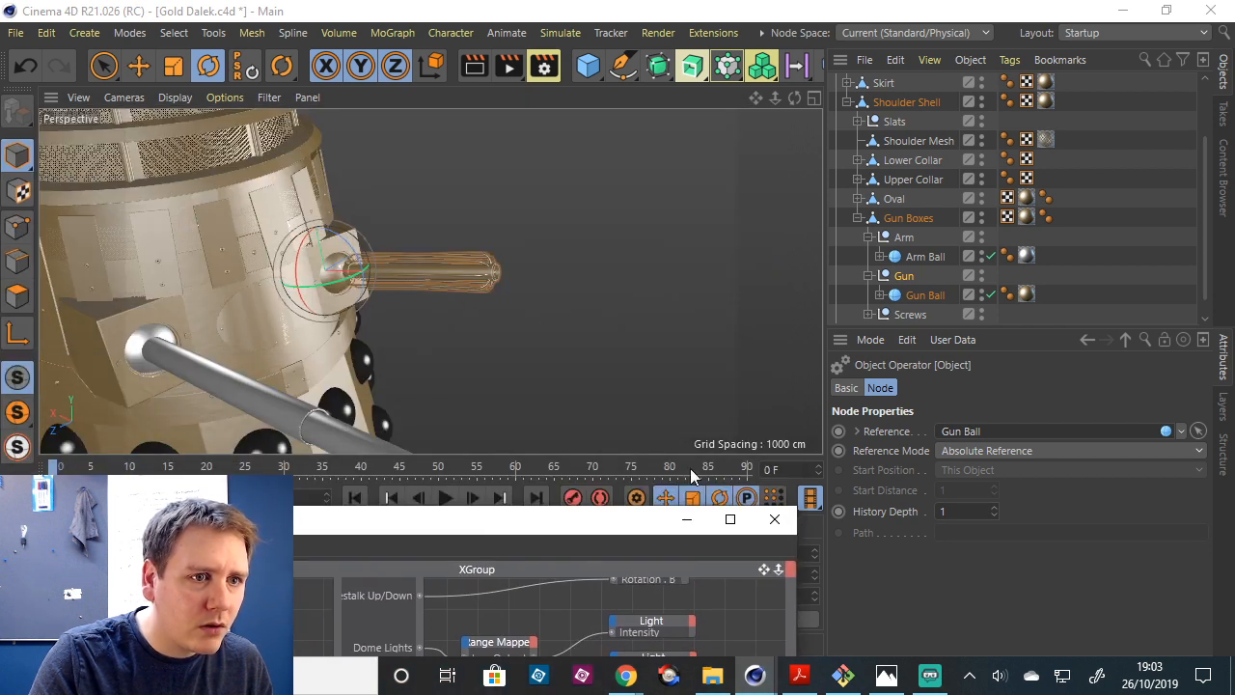
pyautogui.moveTo(617, 520); pyautogui.dragTo(516, 524)
pyautogui.click(767, 553)
pyautogui.write('0')
pyautogui.press('Return')
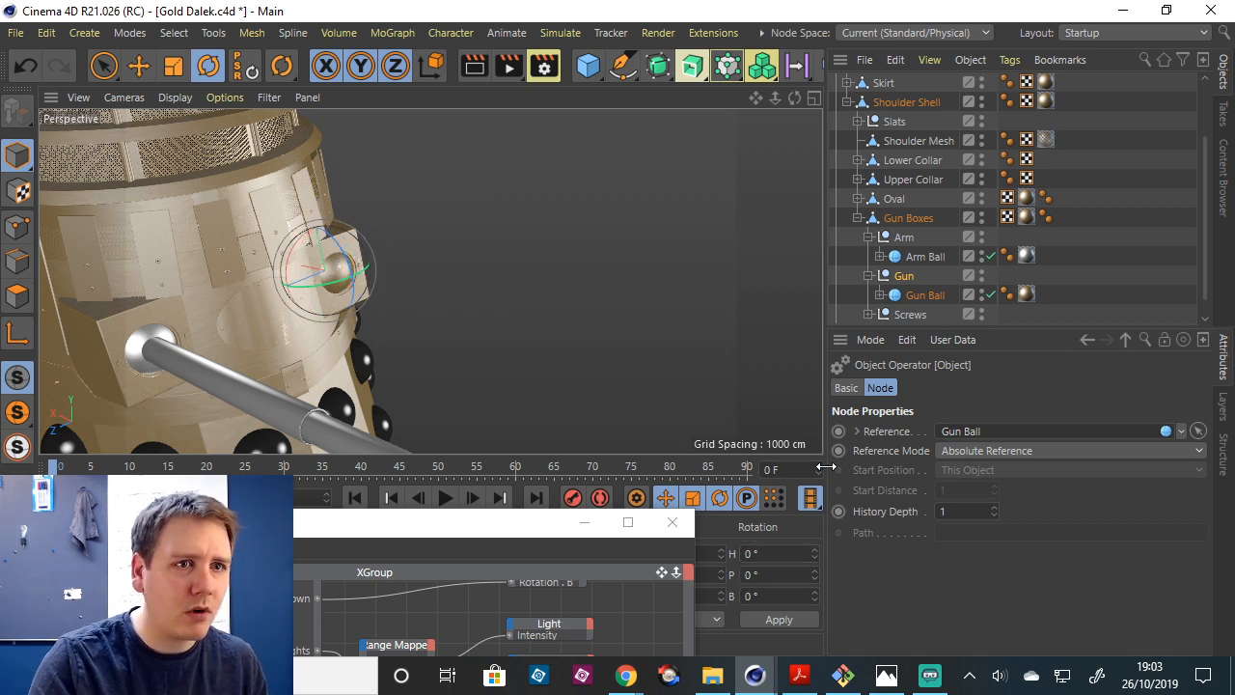
pyautogui.hotkey('ctrl', 'z')
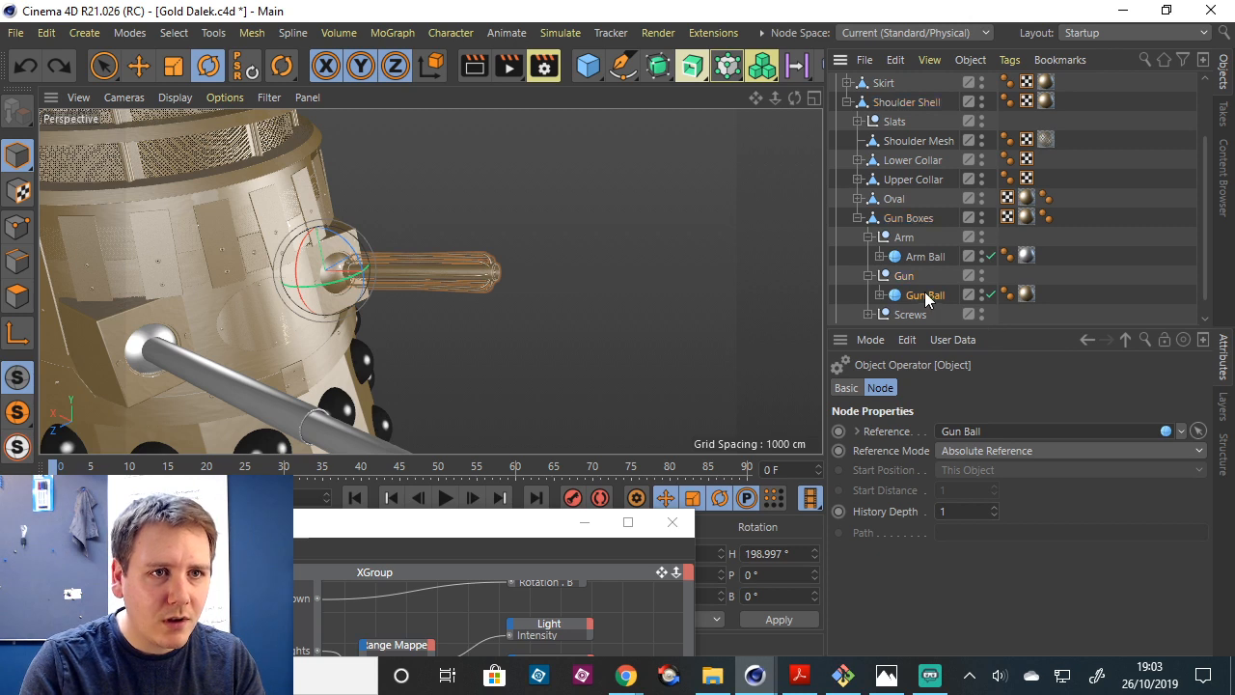
# Set the Gun null's H rotation to 180°.
pyautogui.click(924, 292)
pyautogui.click(904, 275)
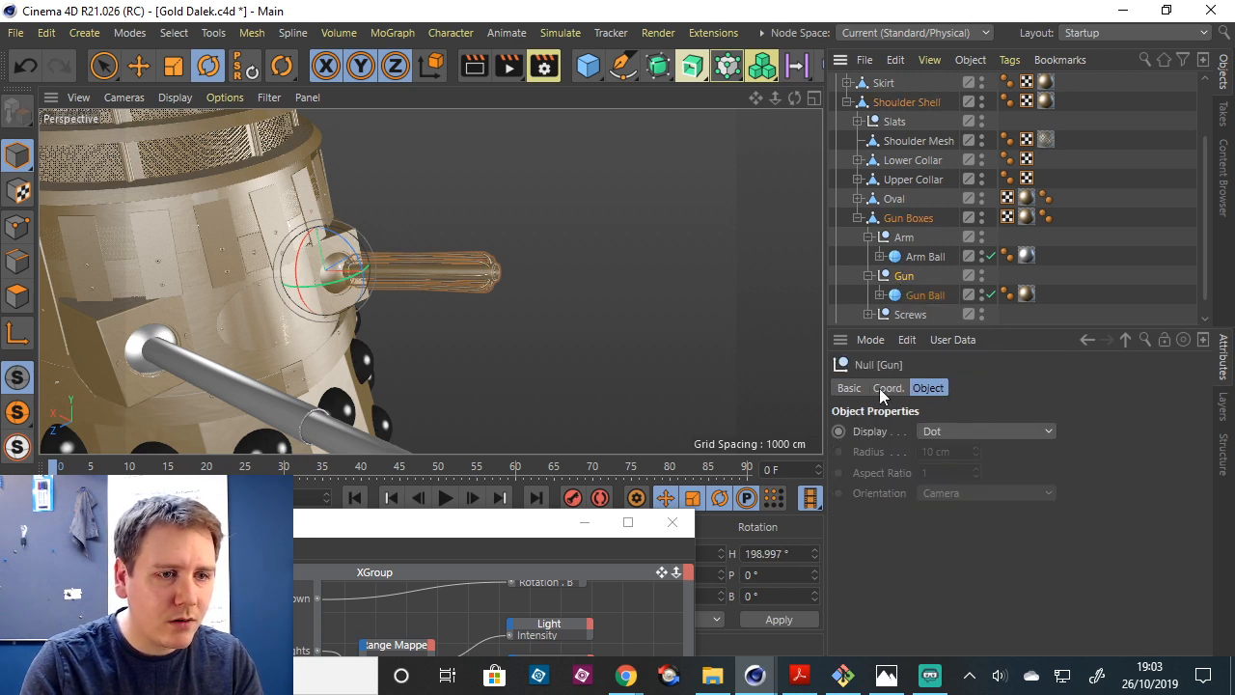
pyautogui.moveTo(750, 554); pyautogui.dragTo(789, 554)
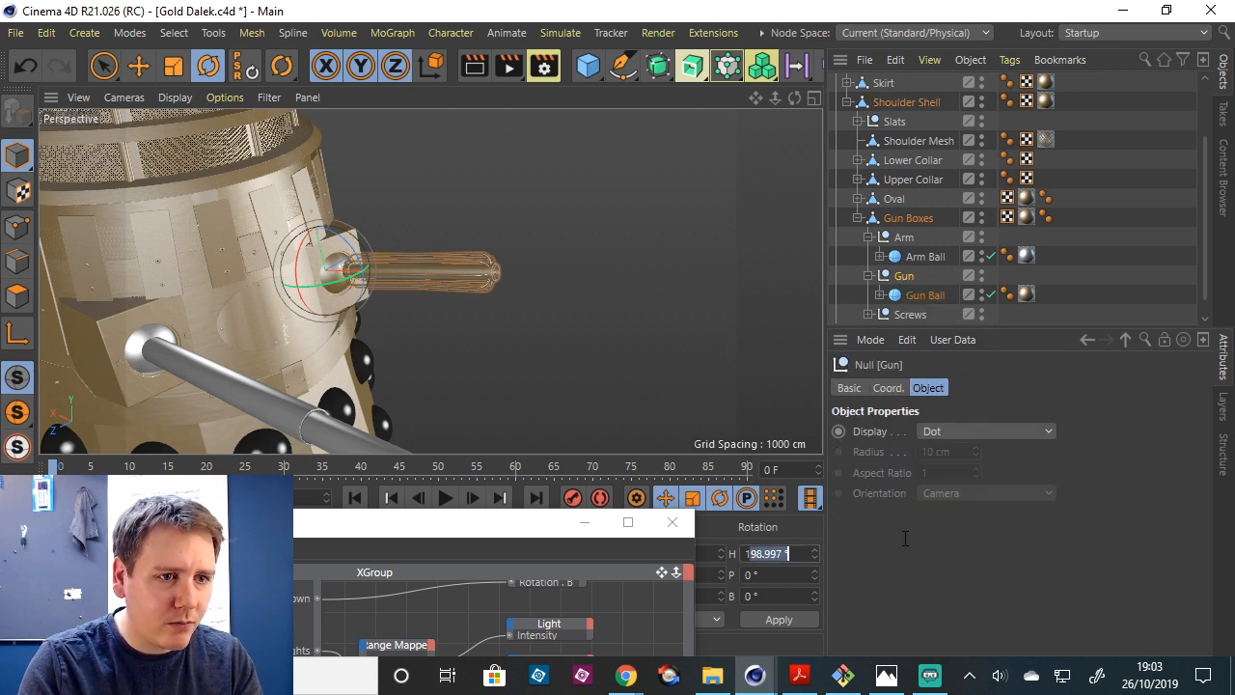
pyautogui.write('80')
pyautogui.press('Return')
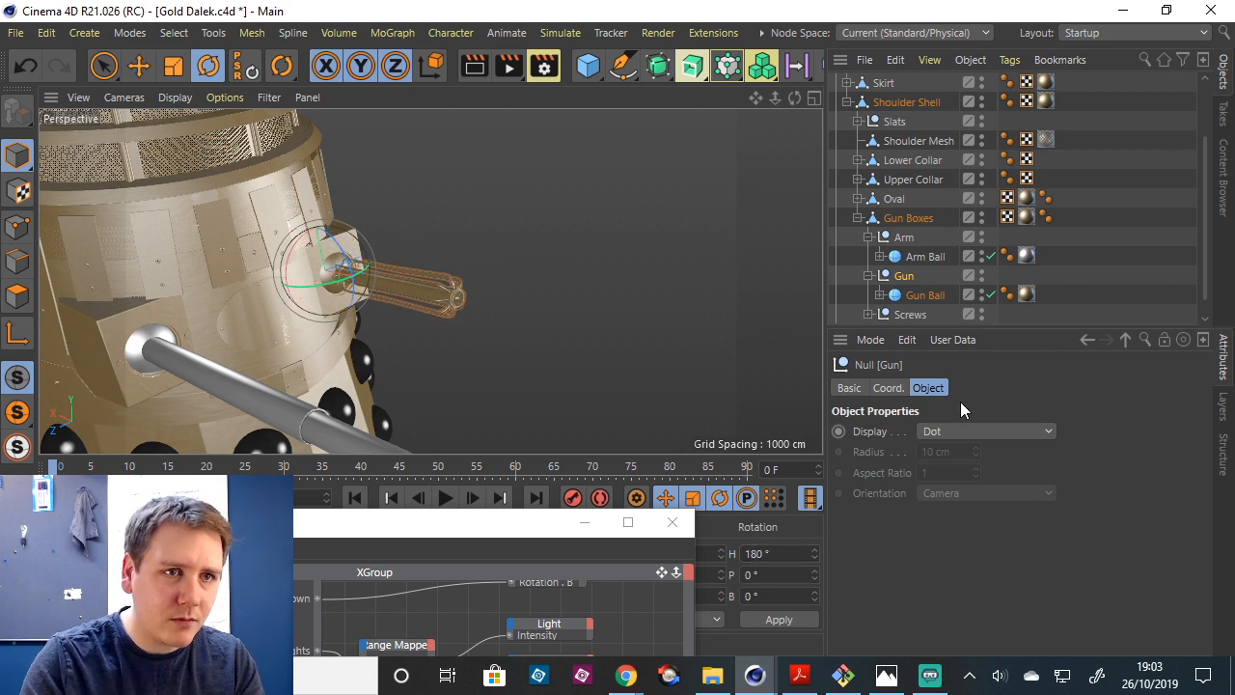
# Test-rotate the Gun Ball in the viewport around its heading axis and its bank axis.
pyautogui.click(924, 295)
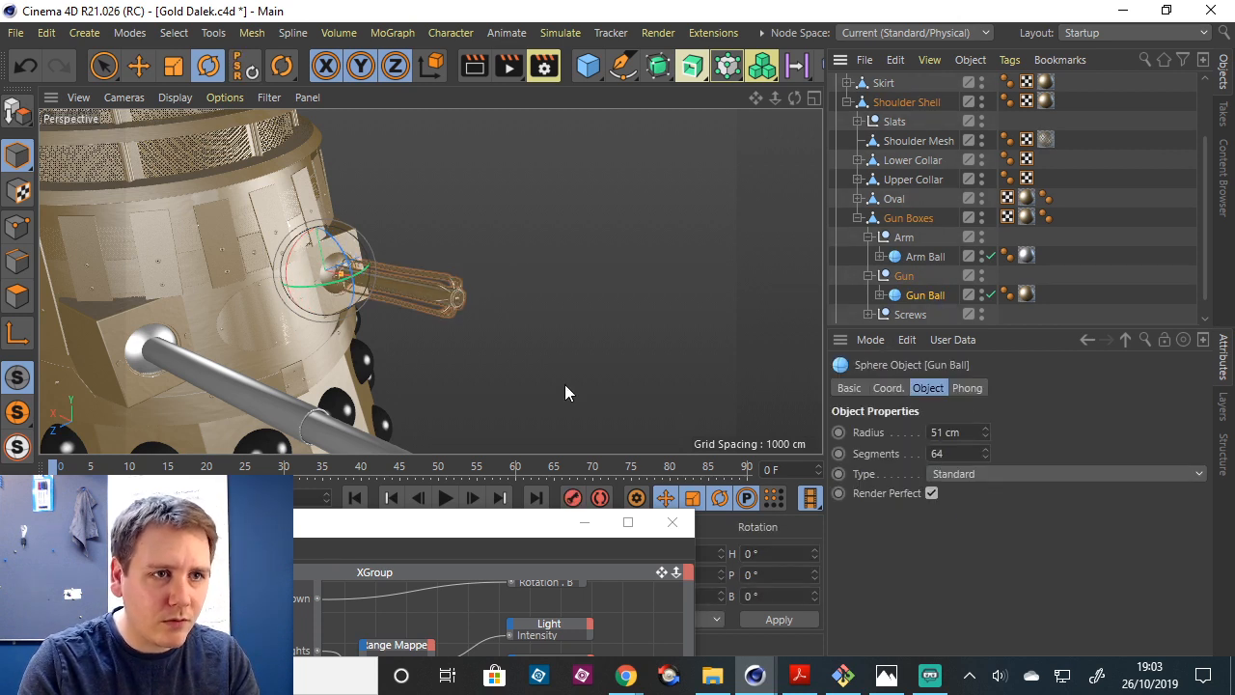
pyautogui.moveTo(320, 283)
pyautogui.mouseDown()
pyautogui.moveTo(334, 283)
pyautogui.moveTo(324, 286)
pyautogui.mouseUp()
pyautogui.click(763, 554)
pyautogui.write('0')
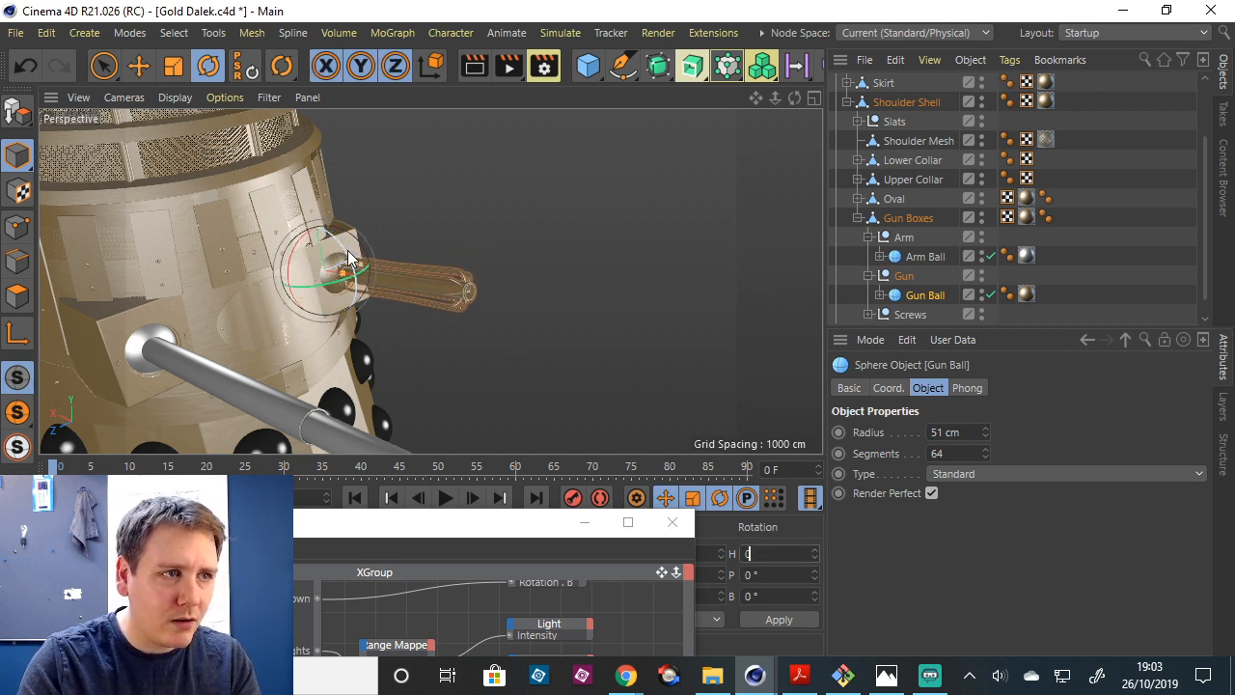
pyautogui.moveTo(344, 250); pyautogui.dragTo(355, 282)
# Bring the XPresso Editor back into view and add a Rotation . B input port to the Gun Ball node.
pyautogui.moveTo(391, 544); pyautogui.dragTo(560, 234)
pyautogui.rightClick(672, 558)
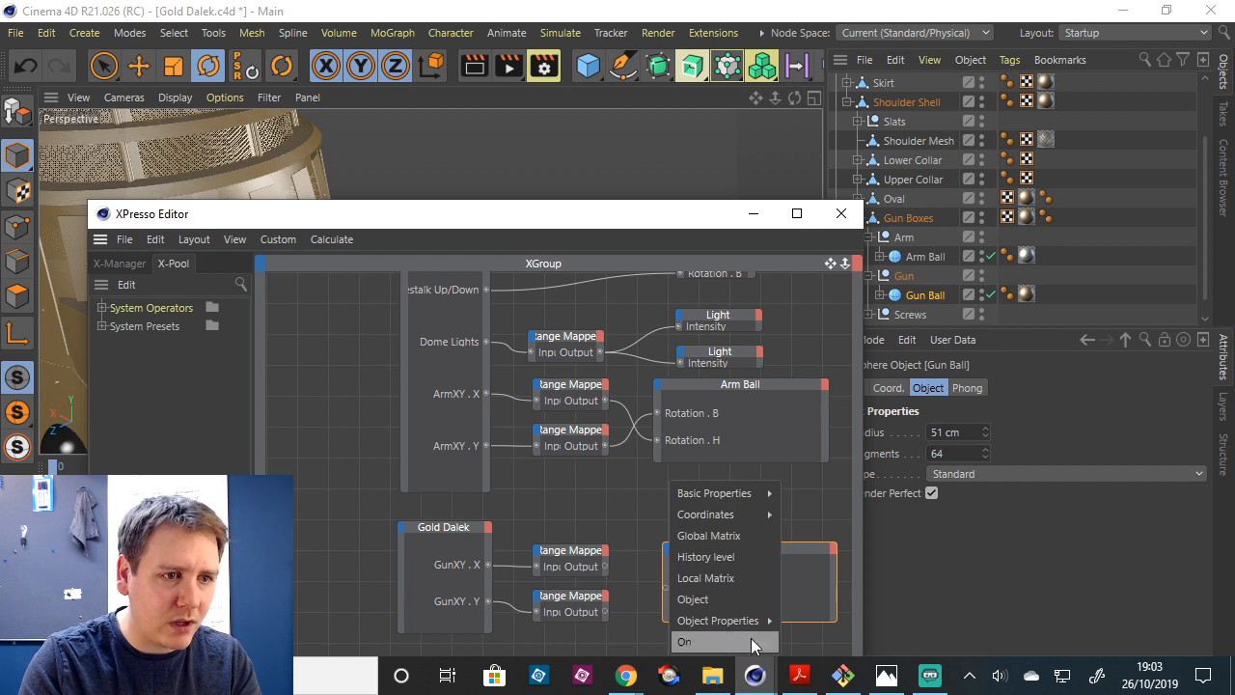
pyautogui.moveTo(765, 518)
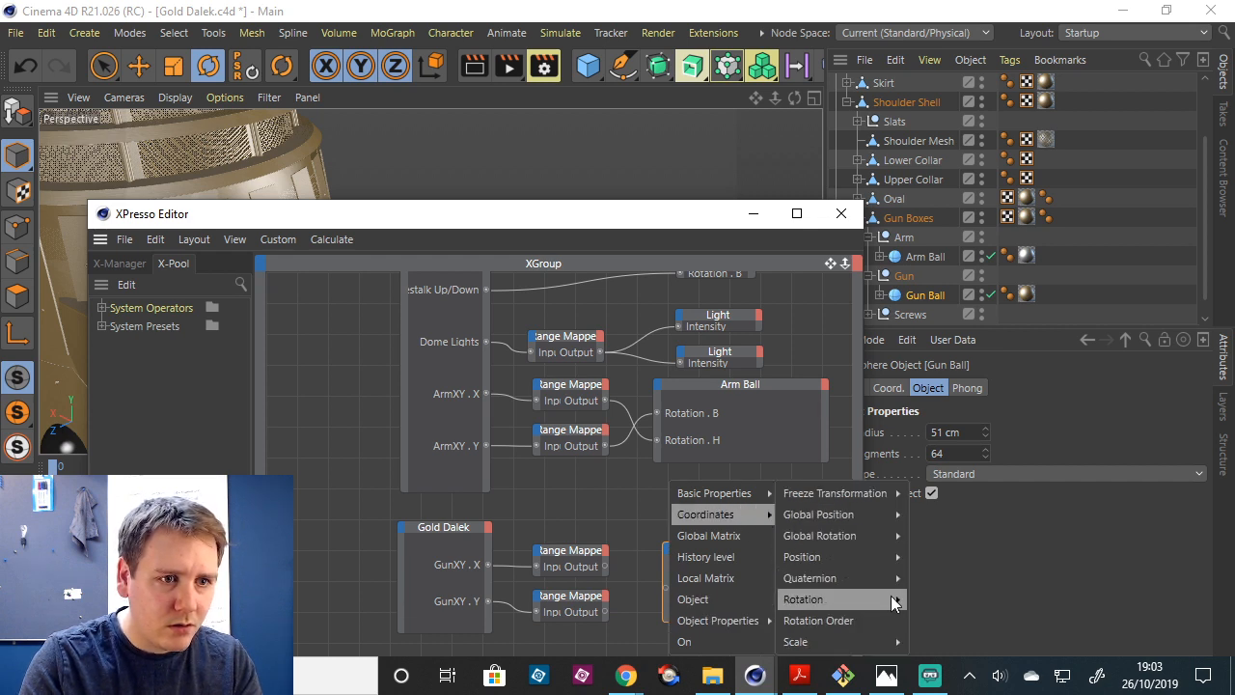
pyautogui.moveTo(896, 599)
pyautogui.click(948, 601)
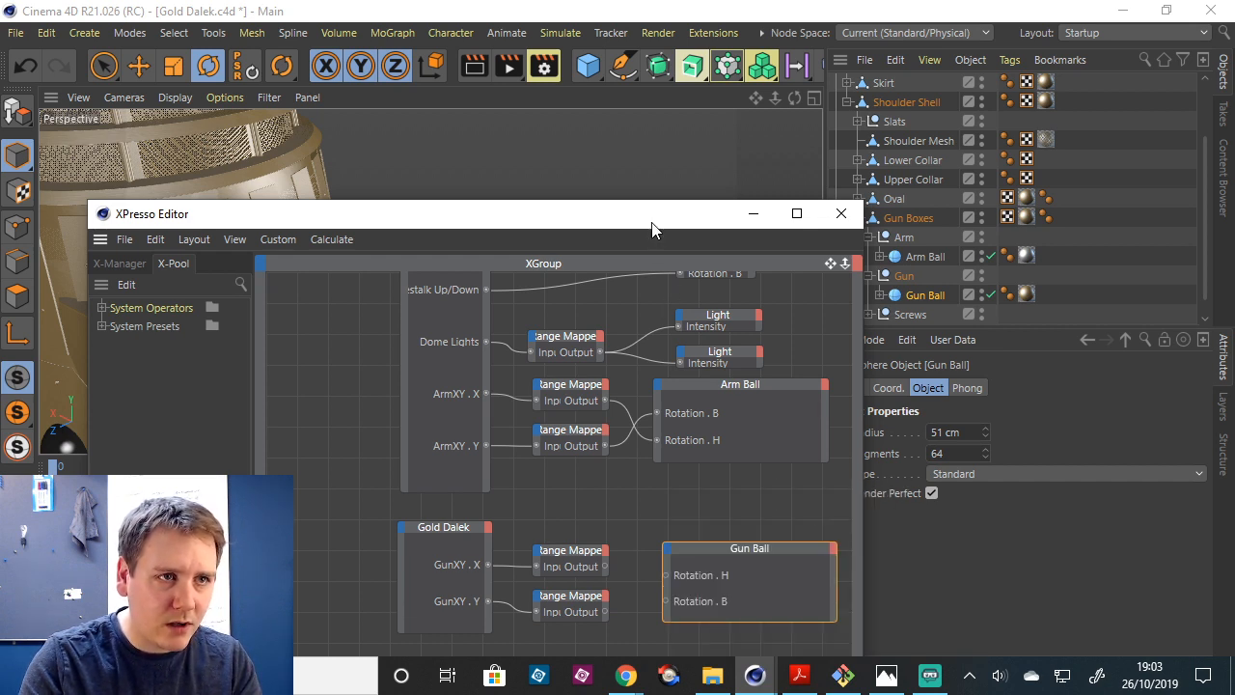
# Connect the GunXY . X mapper's output to Rotation . H and the GunXY . Y mapper's output to Rotation . B, and minimise the XPresso Editor.
pyautogui.moveTo(653, 224); pyautogui.dragTo(650, 67)
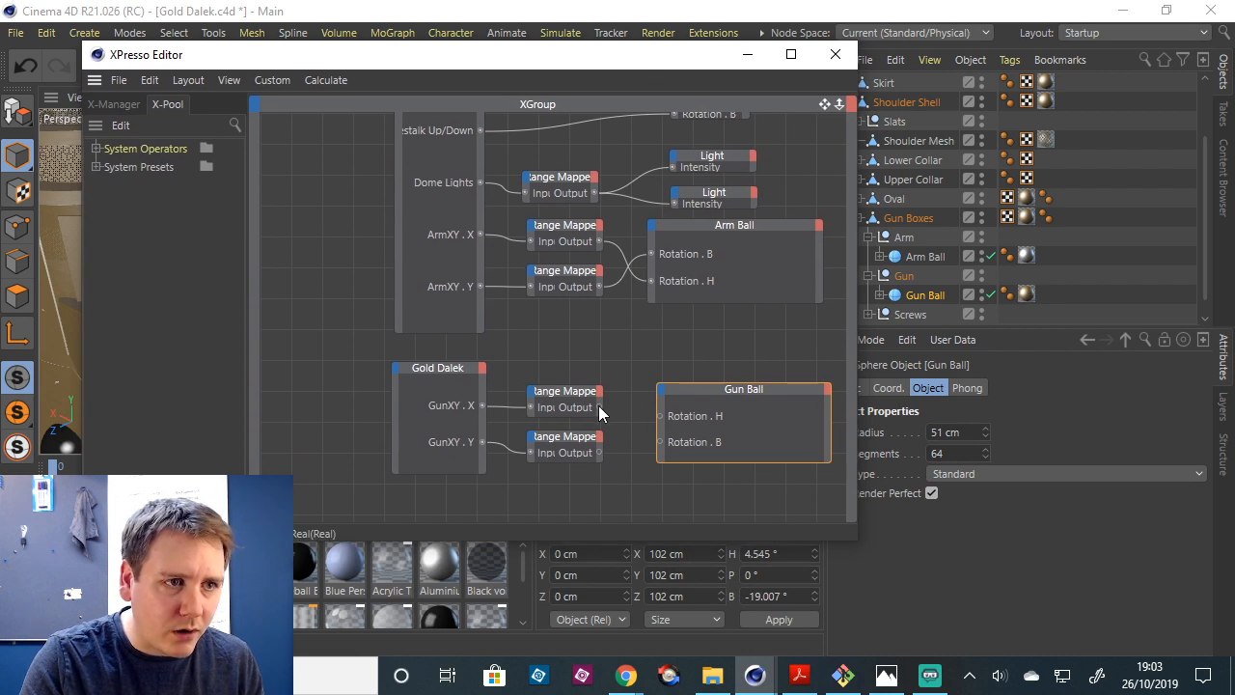
pyautogui.moveTo(659, 415); pyautogui.dragTo(659, 441)
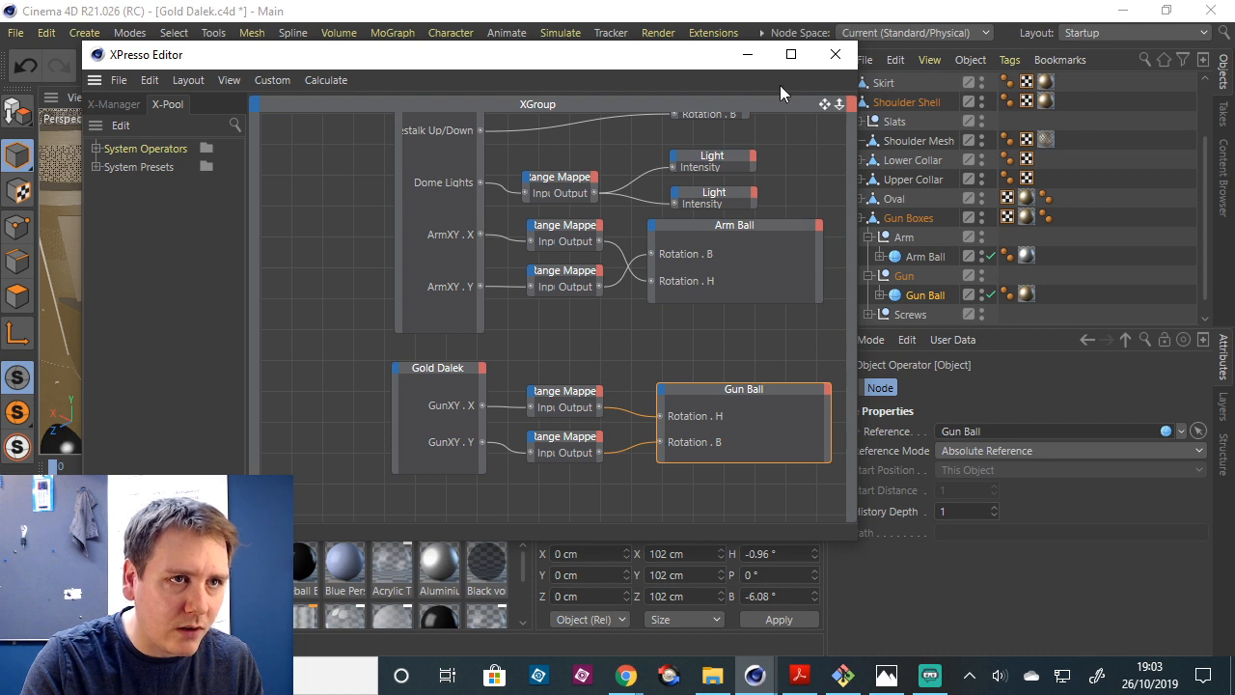
pyautogui.click(748, 55)
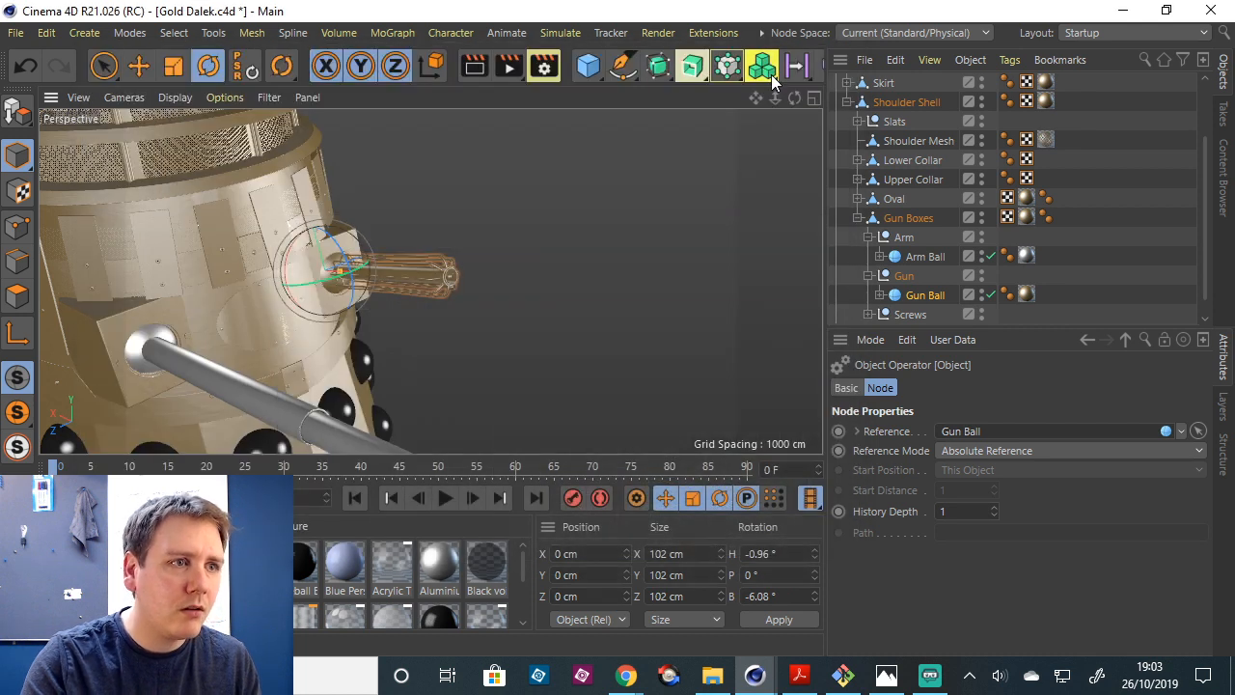
# Test the Gold Dalek's GunXY control by moving it to 100% in X and 100% in Y.
pyautogui.scroll(3, 902, 92)
pyautogui.click(888, 104)
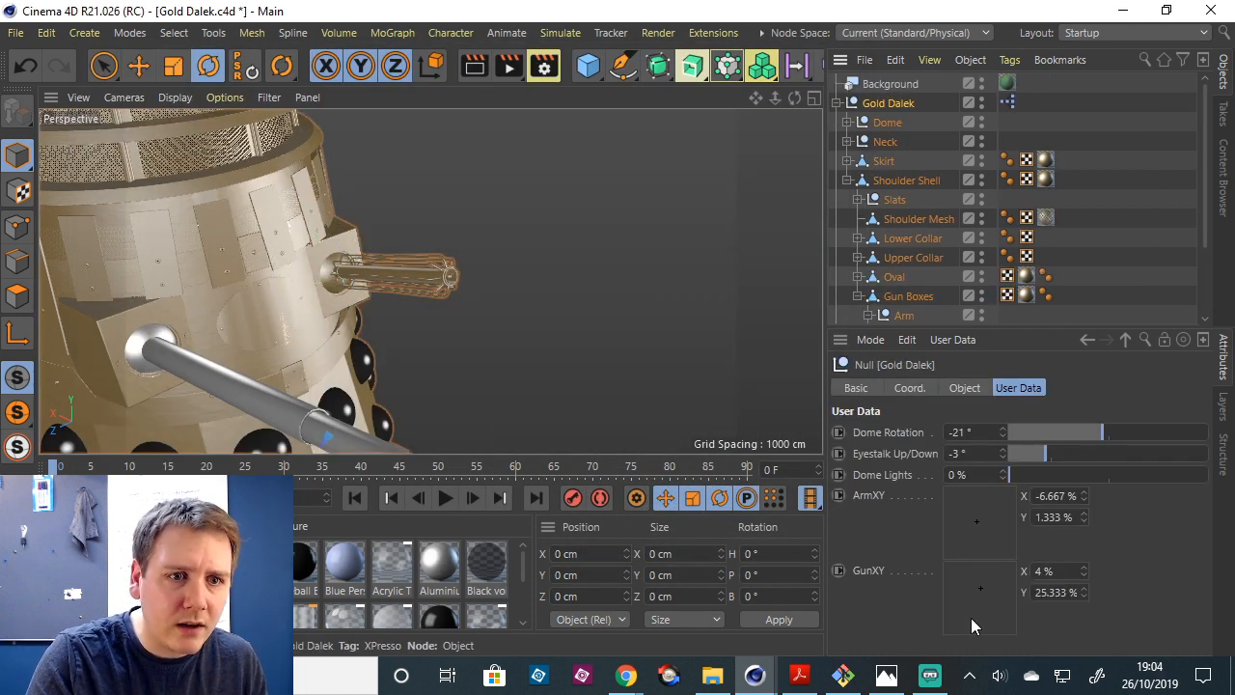
pyautogui.moveTo(977, 591); pyautogui.dragTo(1049, 567)
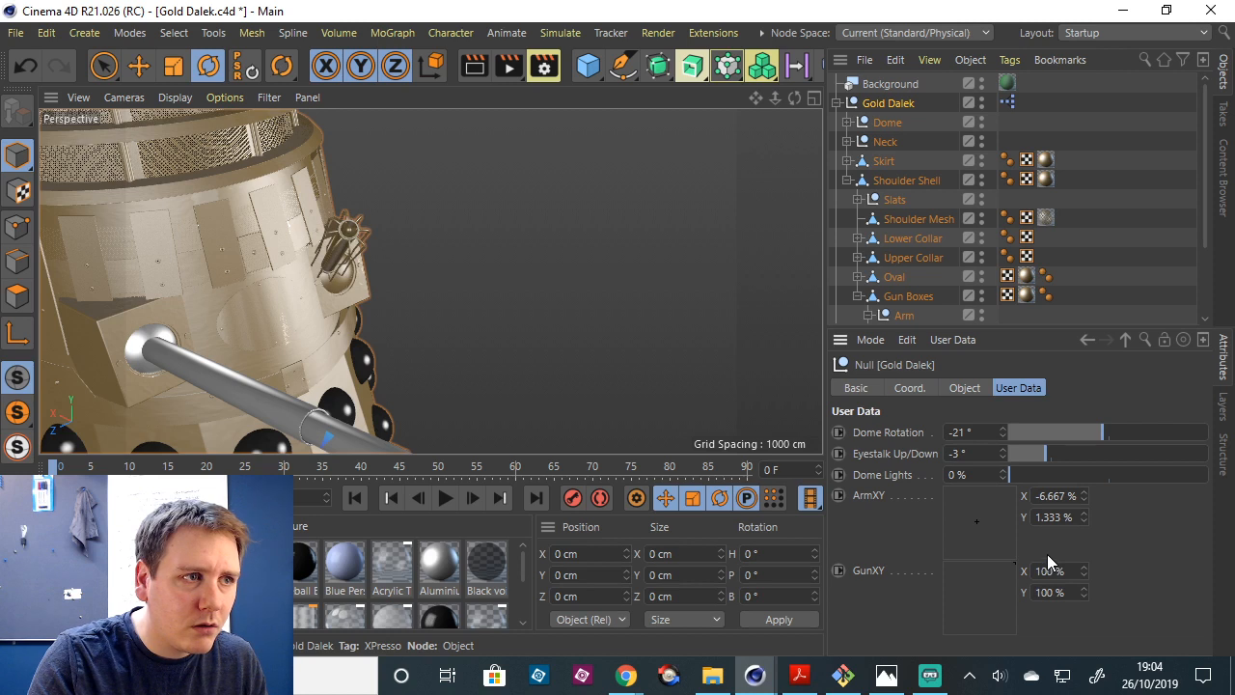
# Examine up close how the gun and Gun Ball sit in the gun box at the extreme GunXY position, and reselect Gold Dalek.
pyautogui.moveTo(776, 98); pyautogui.dragTo(748, 98)
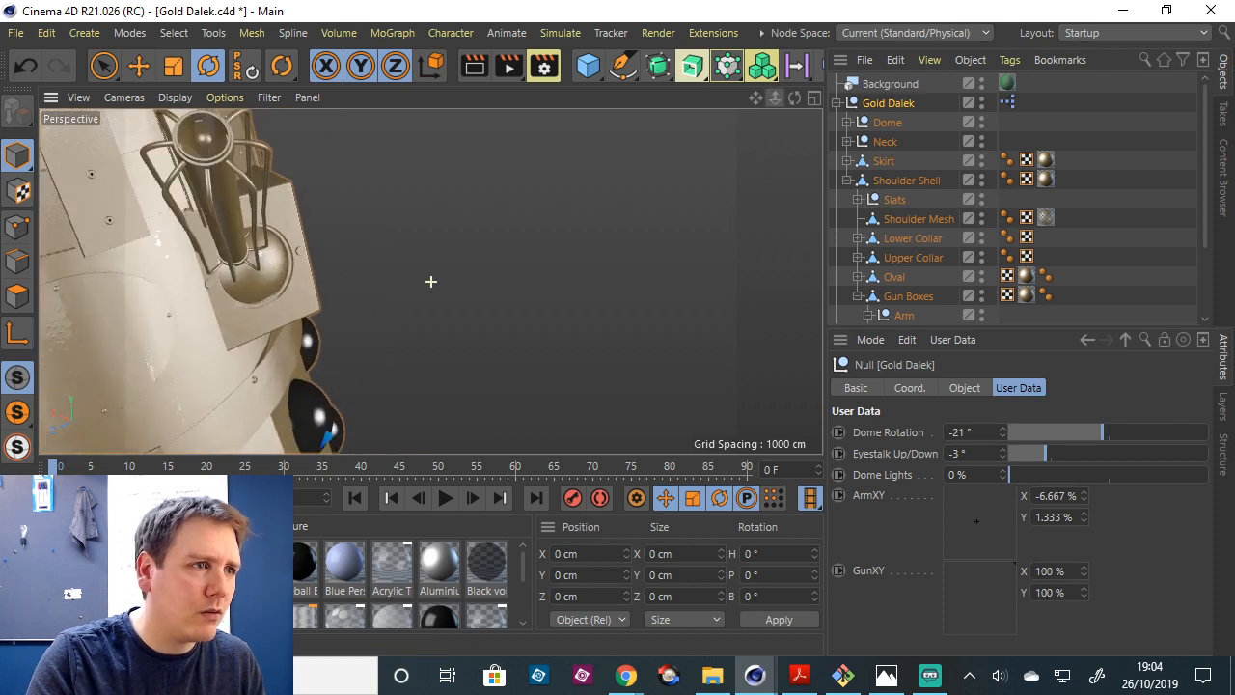
pyautogui.scroll(-5, 835, 220)
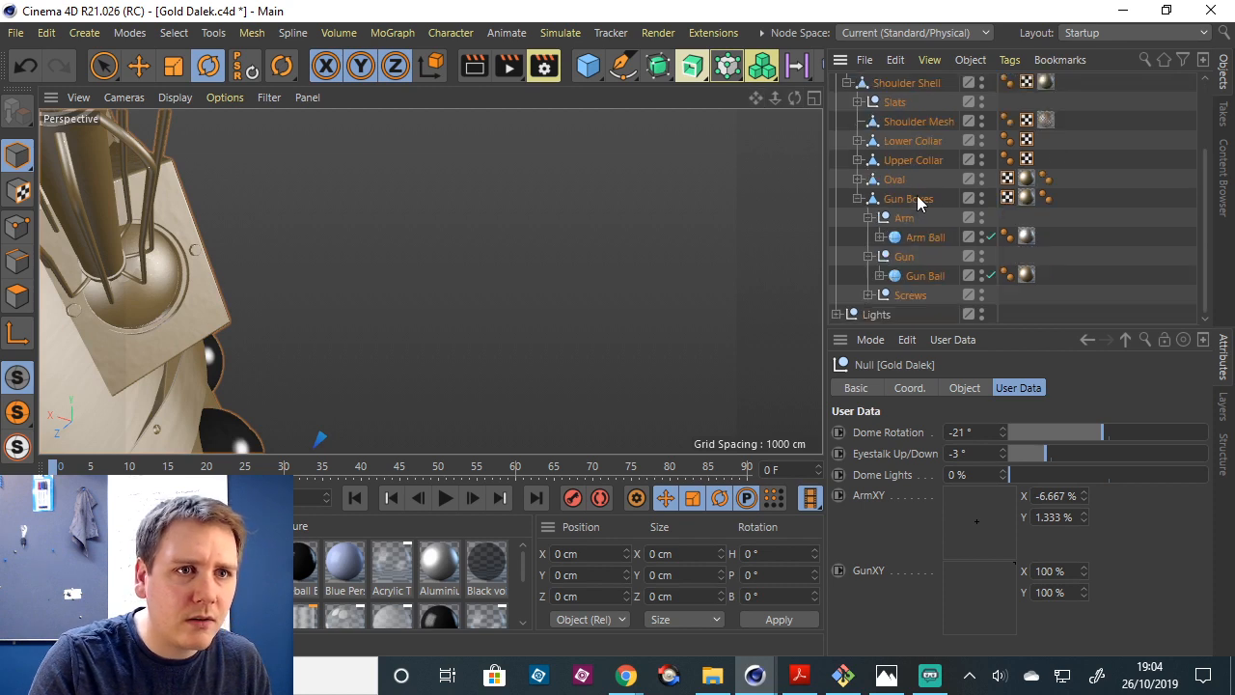
pyautogui.click(918, 276)
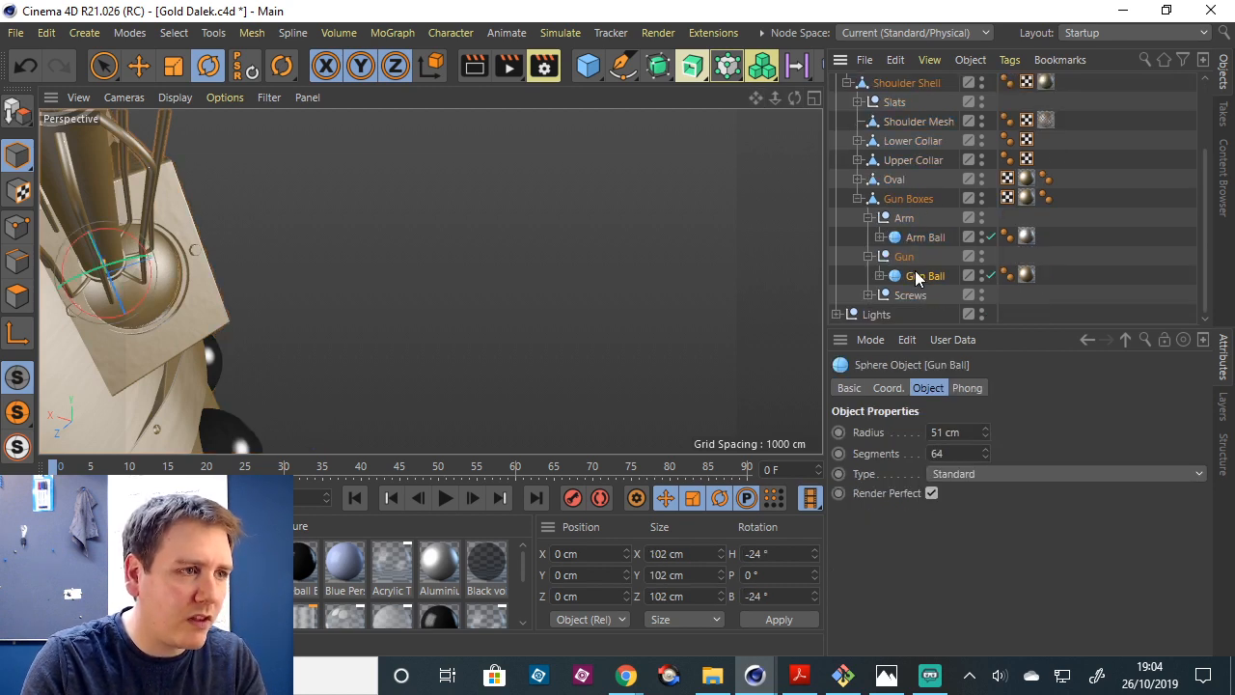
pyautogui.press('o')
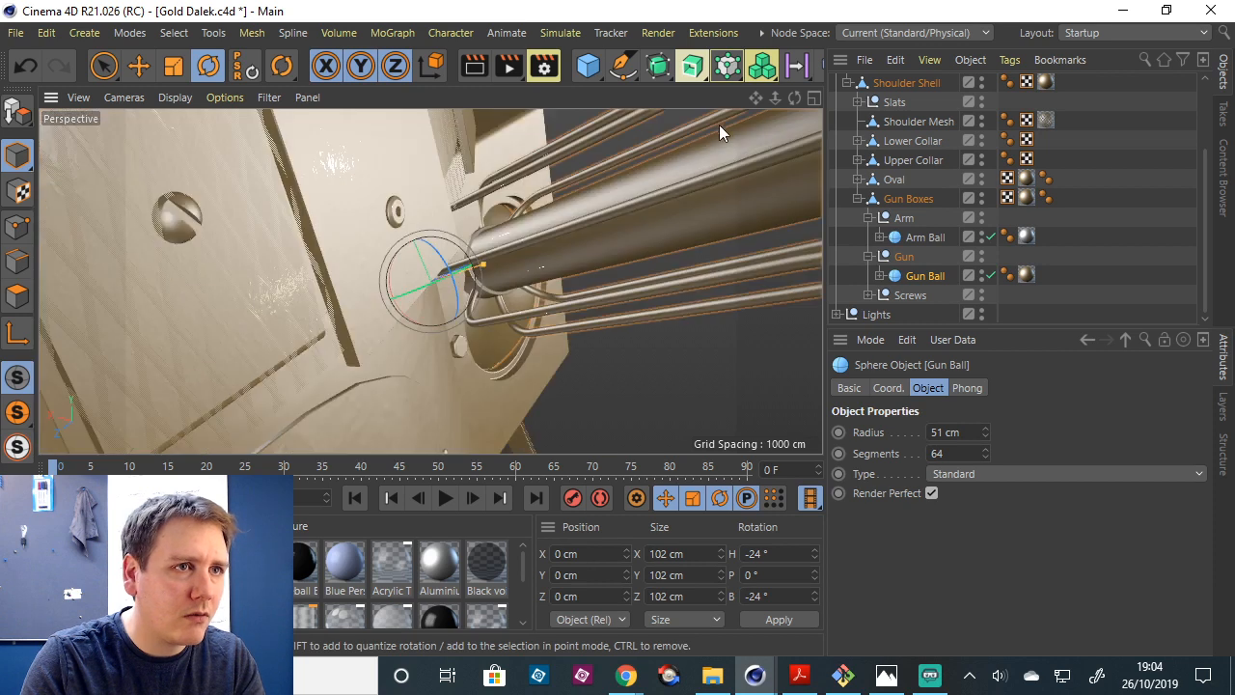
pyautogui.moveTo(774, 98); pyautogui.dragTo(666, 97)
pyautogui.moveTo(794, 98); pyautogui.dragTo(714, 101)
pyautogui.scroll(3, 900, 144)
pyautogui.click(900, 104)
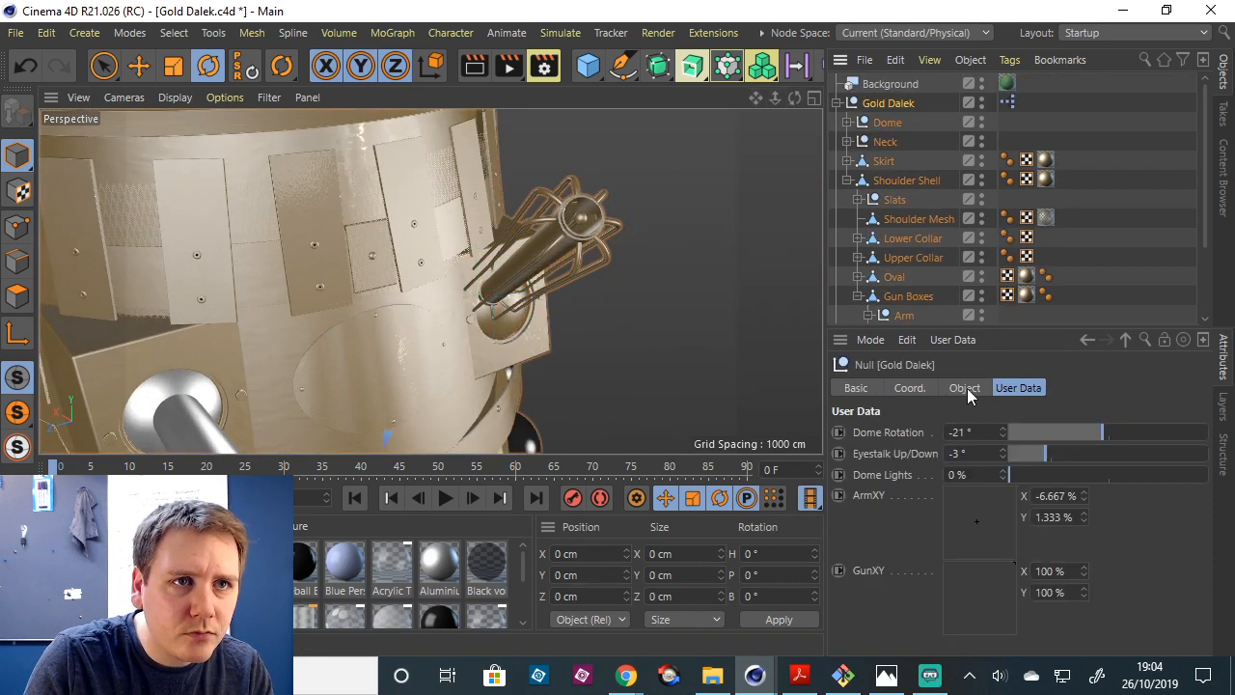
# Test the gun at GunXY 1.333% X, 100% Y and at 20% X, -100% Y, examining its fit in the gun box.
pyautogui.moveTo(985, 607); pyautogui.dragTo(980, 531)
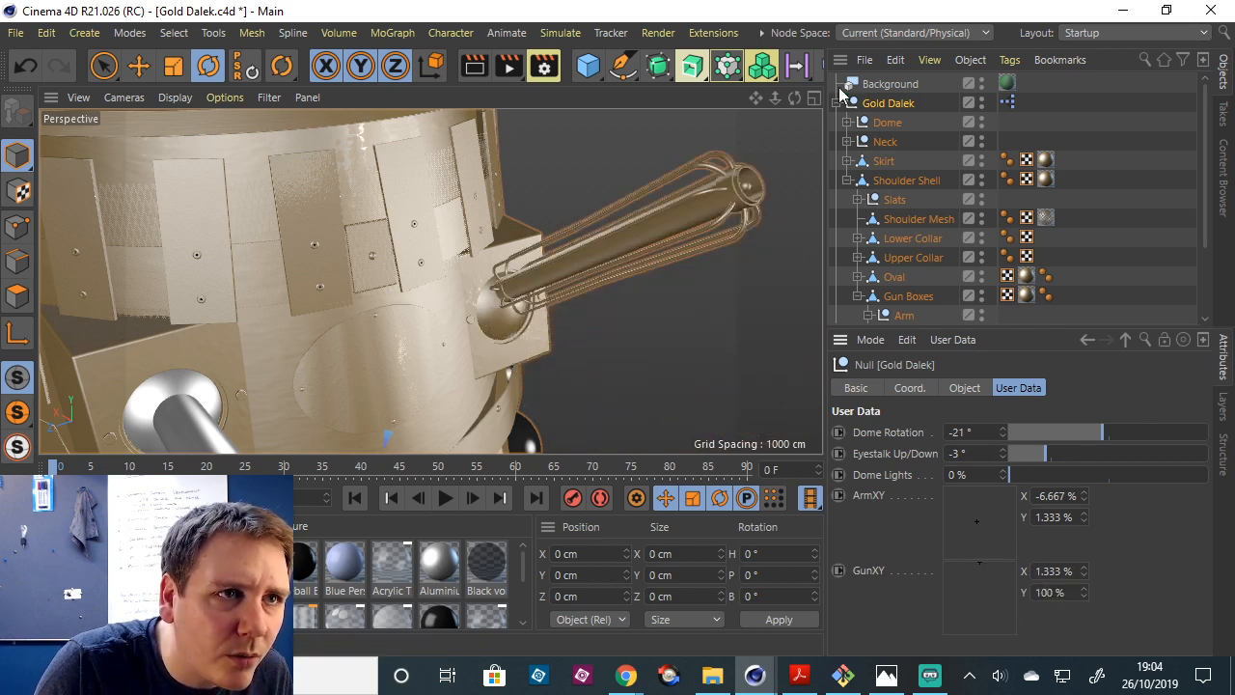
pyautogui.moveTo(794, 97); pyautogui.dragTo(738, 116)
pyautogui.moveTo(431, 281); pyautogui.dragTo(431, 280)
pyautogui.moveTo(776, 102); pyautogui.dragTo(756, 87)
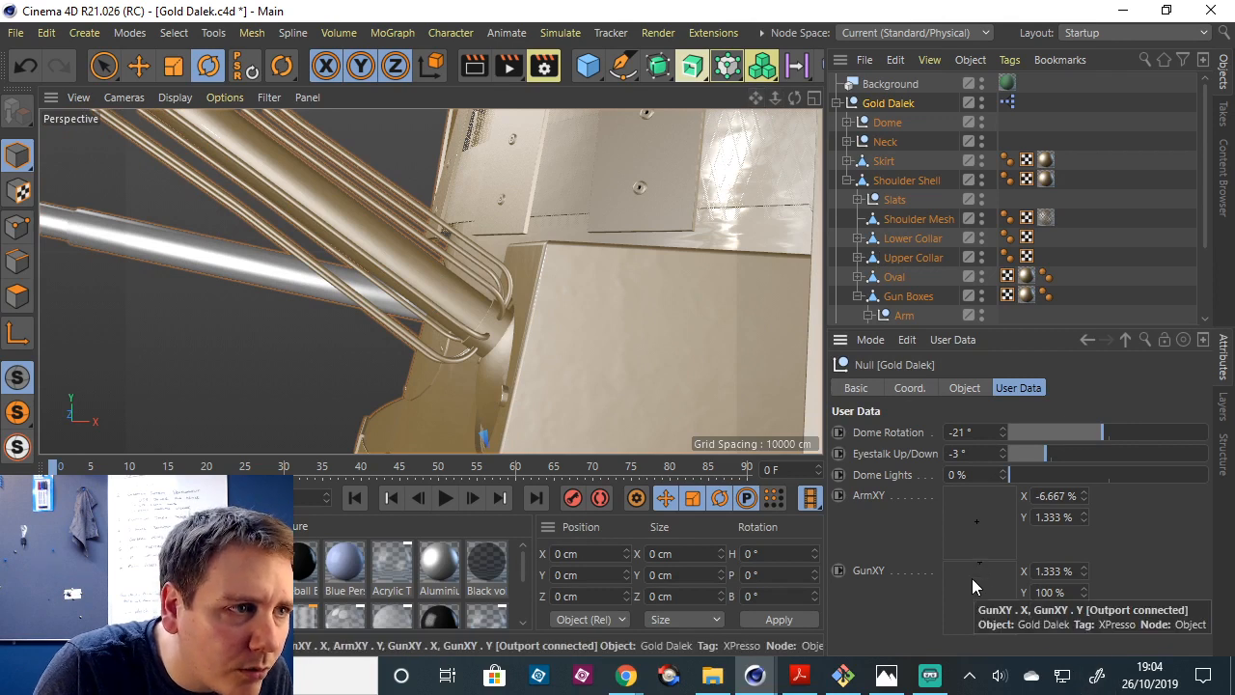
pyautogui.moveTo(977, 566); pyautogui.dragTo(988, 661)
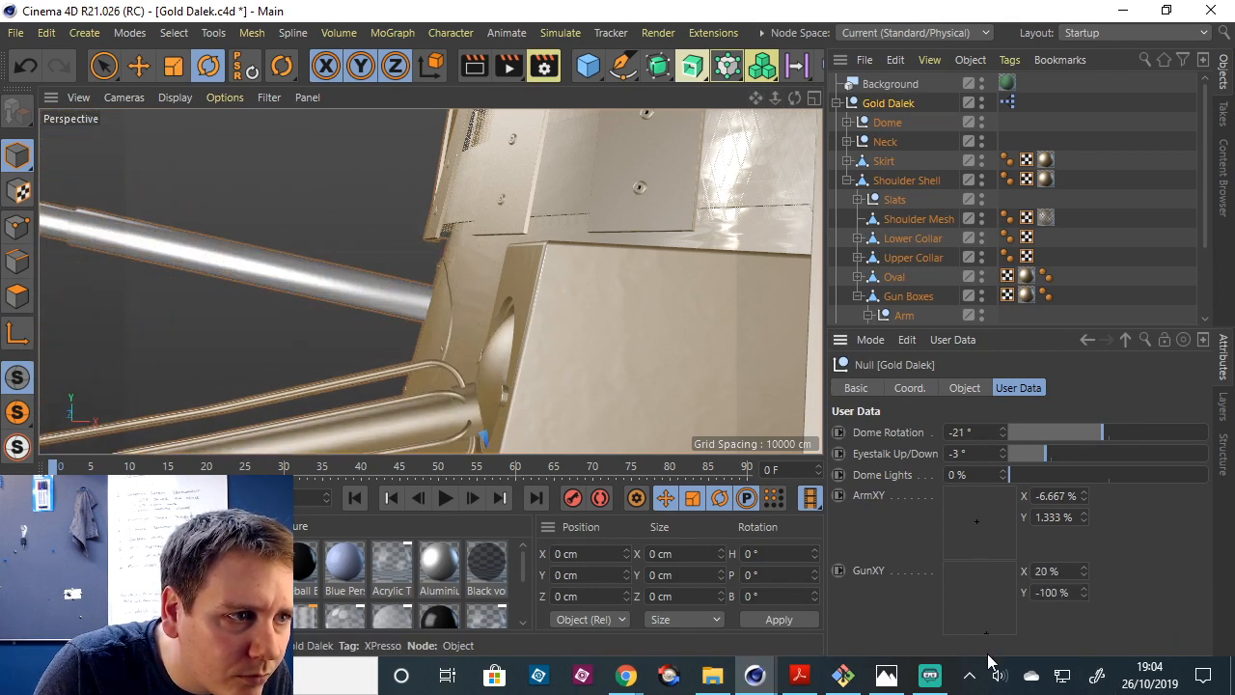
pyautogui.moveTo(756, 98); pyautogui.dragTo(756, 20)
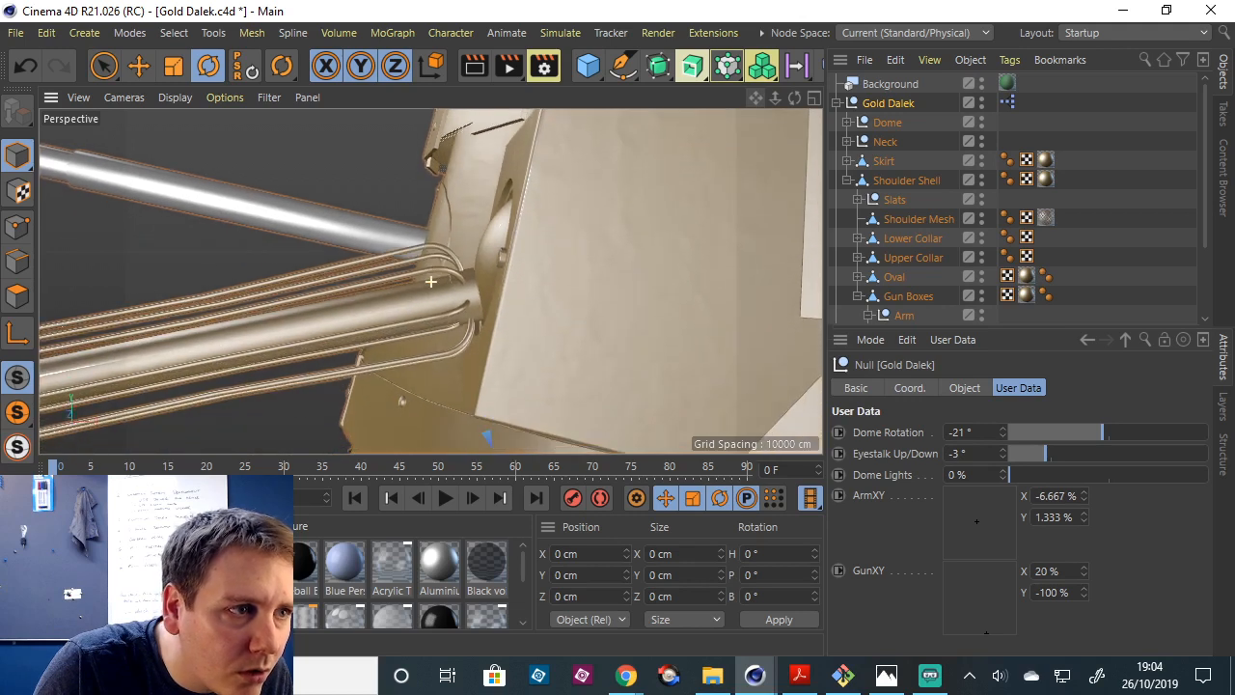
# Test the gun's sideways limit by moving GunXY to 100% X and 1.333% Y.
pyautogui.moveTo(789, 95); pyautogui.dragTo(854, 104)
pyautogui.moveTo(971, 612); pyautogui.dragTo(1025, 598)
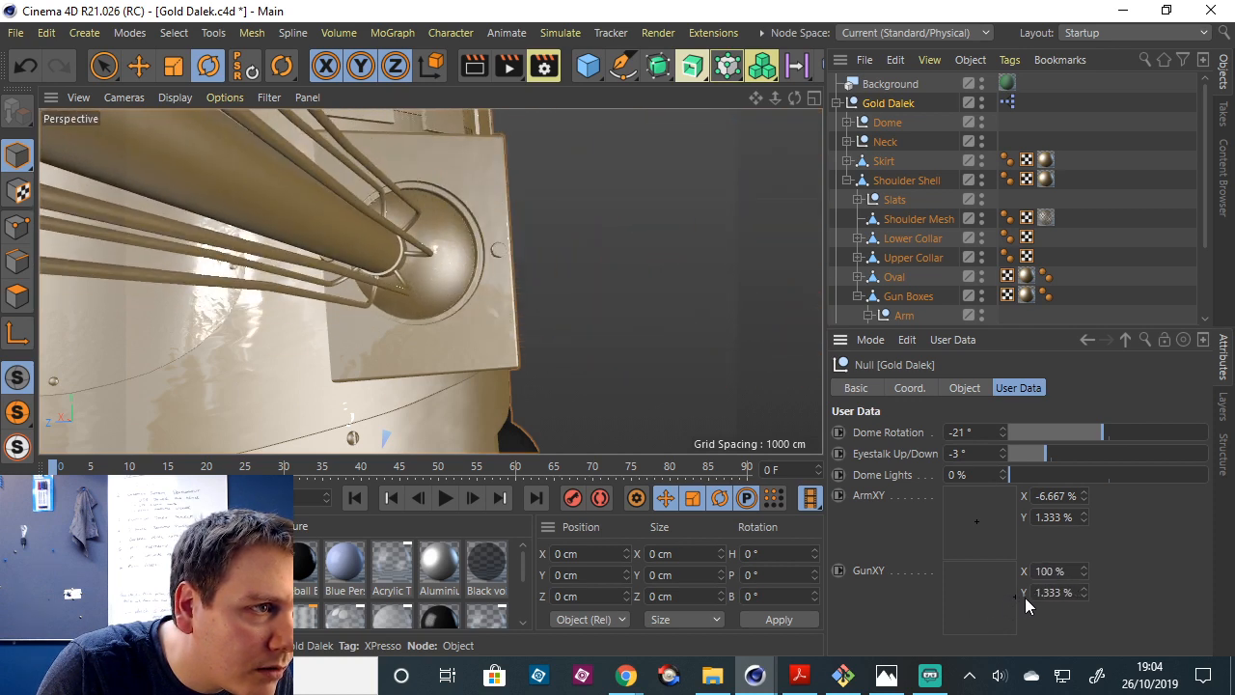
pyautogui.moveTo(793, 97); pyautogui.dragTo(700, 108)
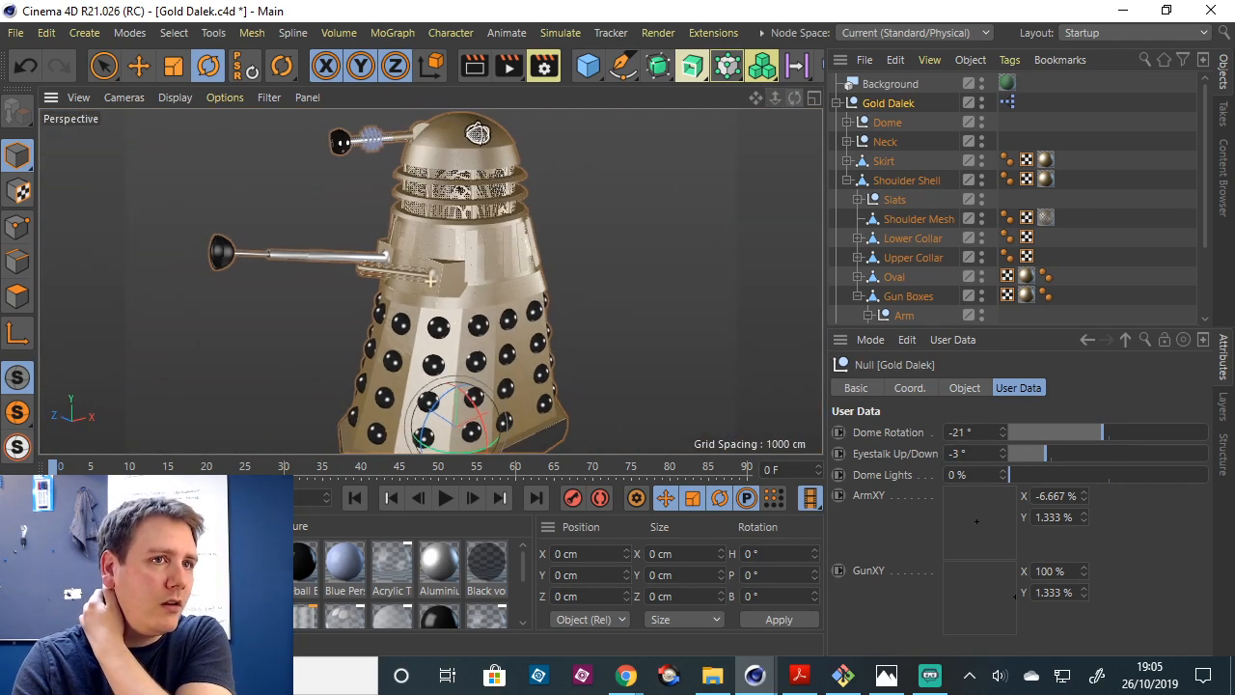
# Pose the Gold Dalek with GunXY at 4% X, 36% Y and ArmXY at -4% X, 6.667% Y, and save the scene.
pyautogui.moveTo(976, 579); pyautogui.dragTo(1001, 610)
pyautogui.moveTo(978, 519)
pyautogui.mouseDown()
pyautogui.moveTo(1004, 517)
pyautogui.moveTo(974, 526)
pyautogui.mouseUp()
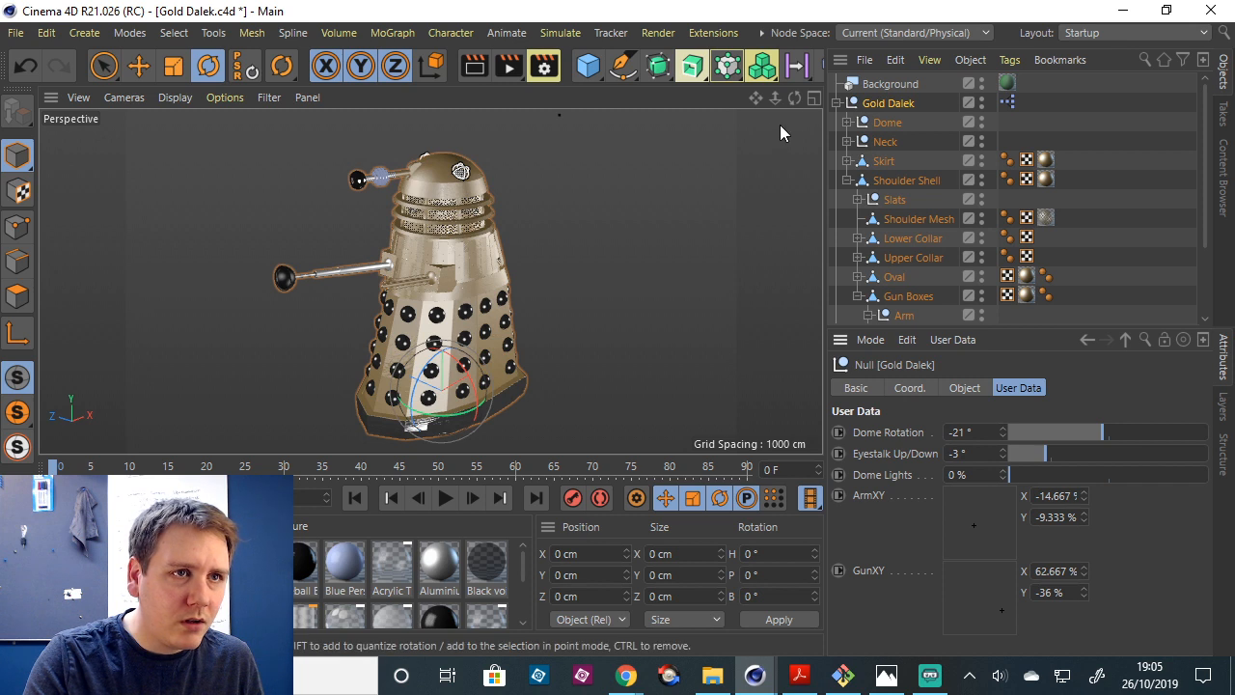
pyautogui.moveTo(794, 98); pyautogui.dragTo(943, 486)
pyautogui.moveTo(981, 606)
pyautogui.mouseDown()
pyautogui.moveTo(946, 601)
pyautogui.moveTo(968, 601)
pyautogui.moveTo(980, 583)
pyautogui.mouseUp()
pyautogui.moveTo(972, 521)
pyautogui.mouseDown()
pyautogui.moveTo(960, 521)
pyautogui.moveTo(1003, 522)
pyautogui.moveTo(993, 499)
pyautogui.moveTo(978, 524)
pyautogui.mouseUp()
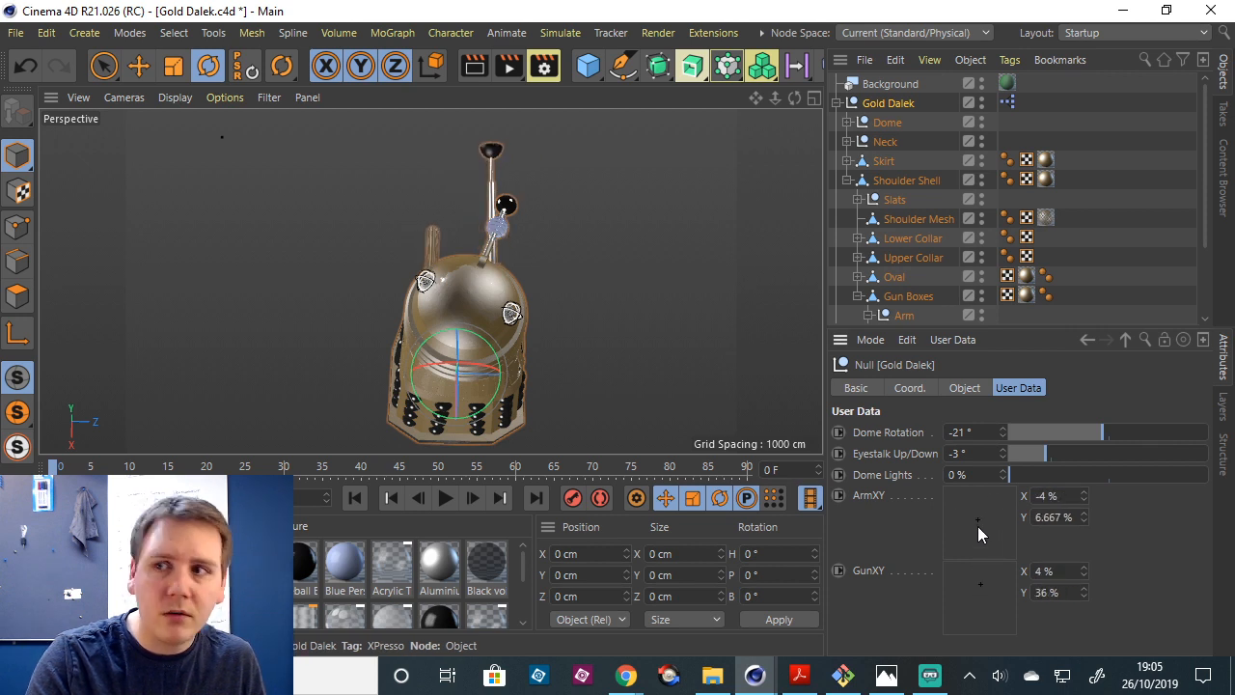
pyautogui.moveTo(795, 98); pyautogui.dragTo(753, 107)
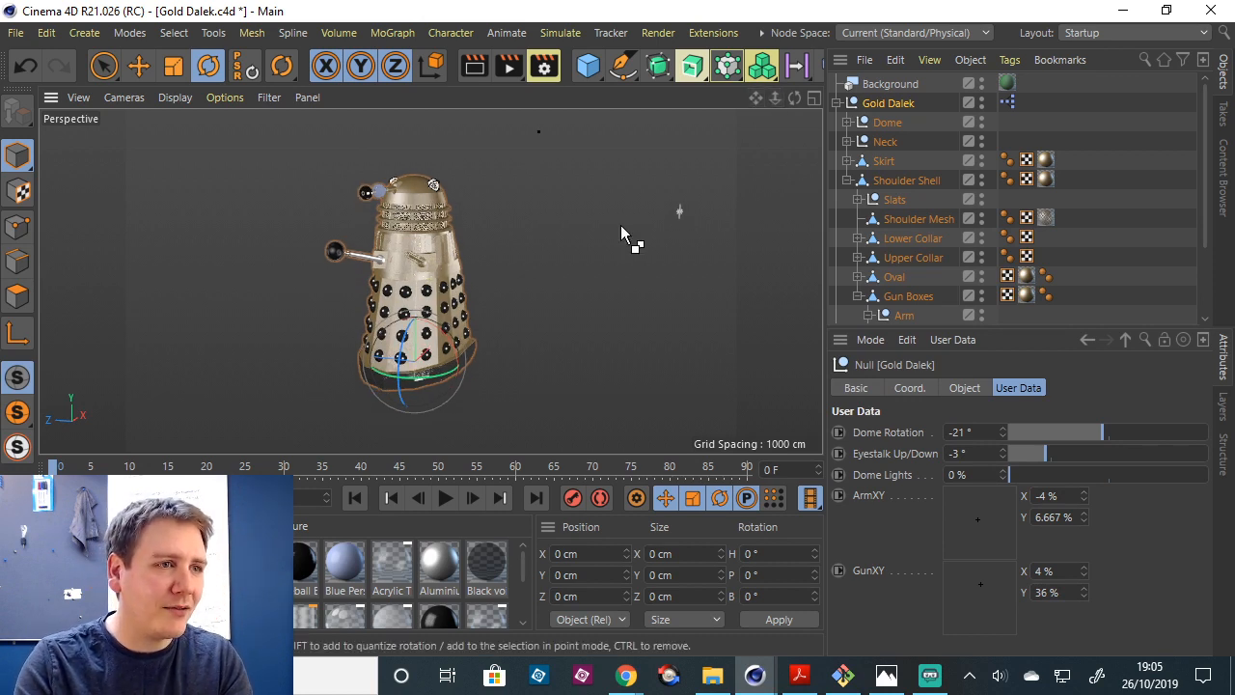
pyautogui.hotkey('ctrl', 's')
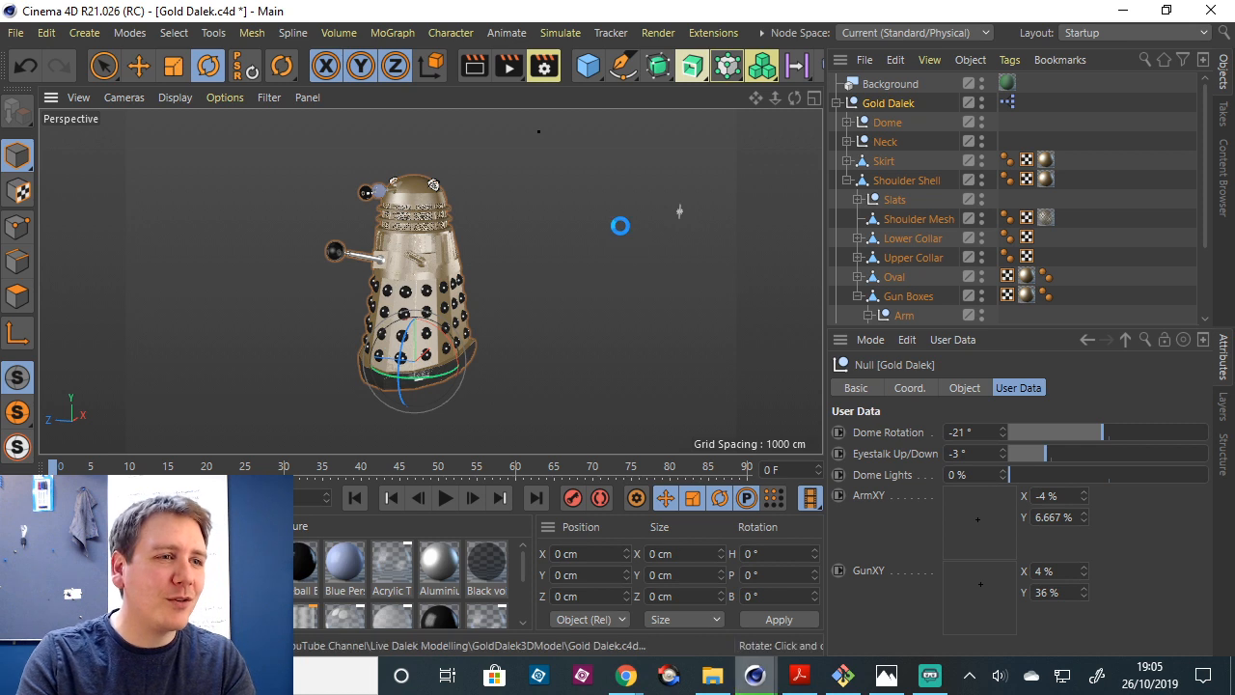
pyautogui.moveTo(775, 98); pyautogui.dragTo(769, 95)
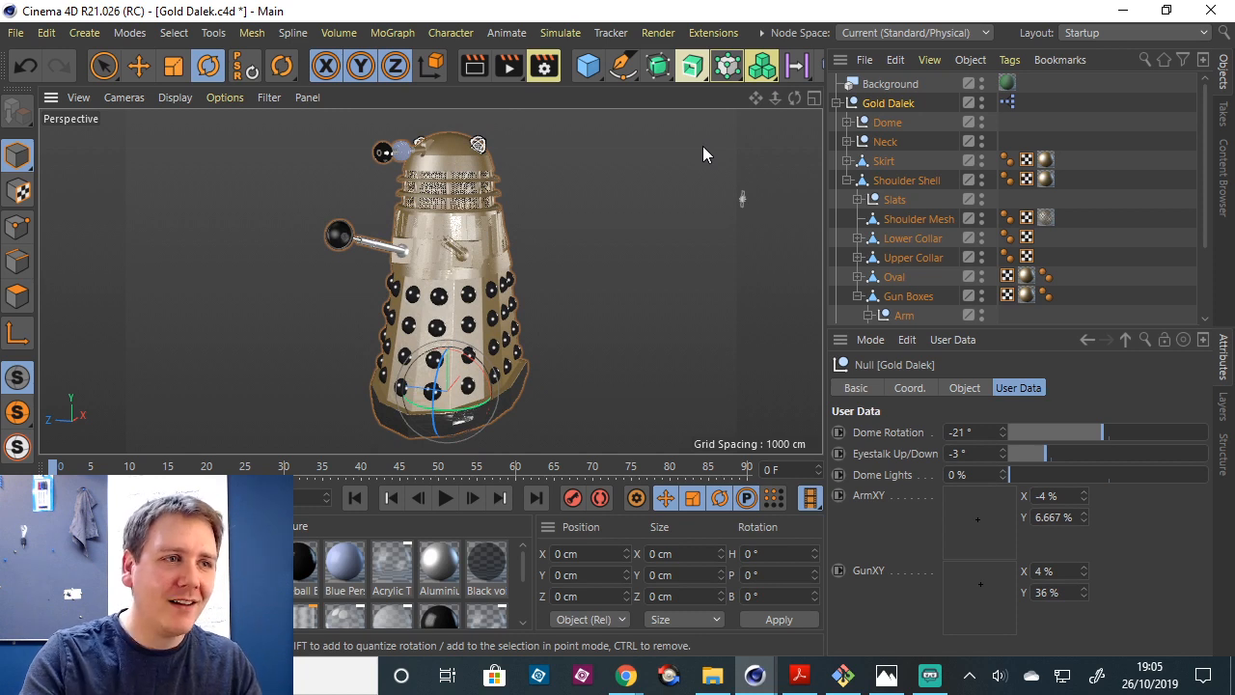
pyautogui.moveTo(794, 99); pyautogui.dragTo(511, 305)
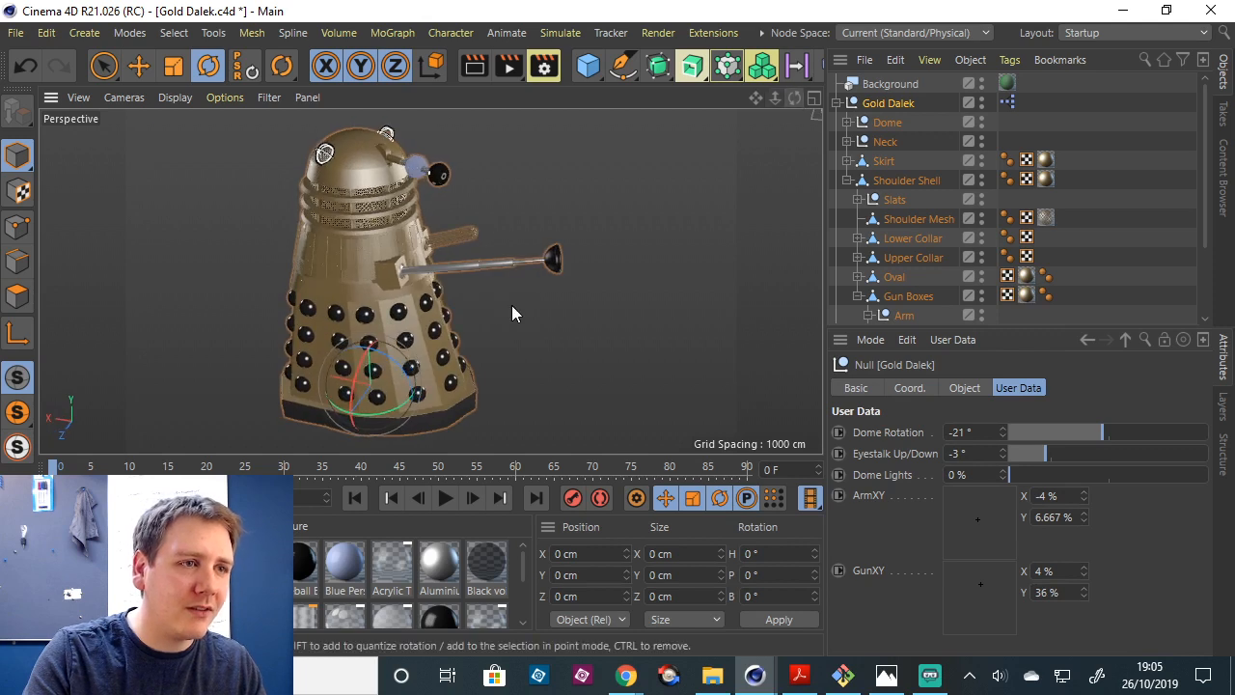
pyautogui.moveTo(775, 99); pyautogui.dragTo(868, 208)
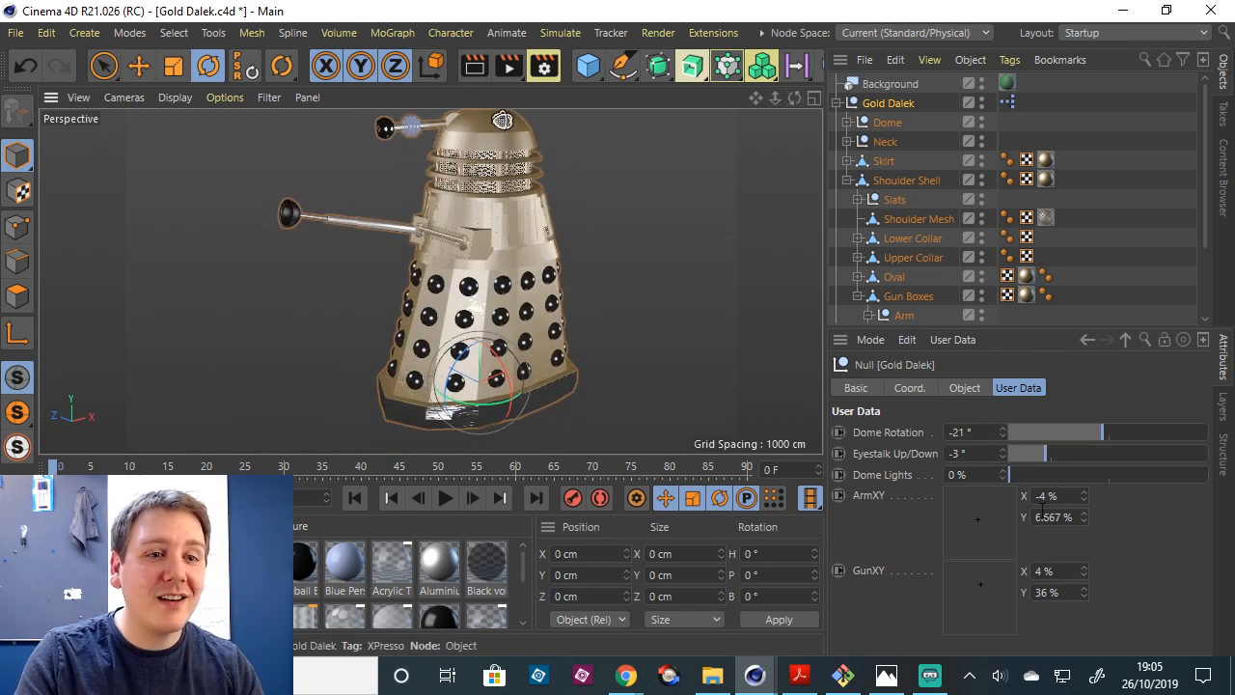
pyautogui.scroll(-1, 434, 282)
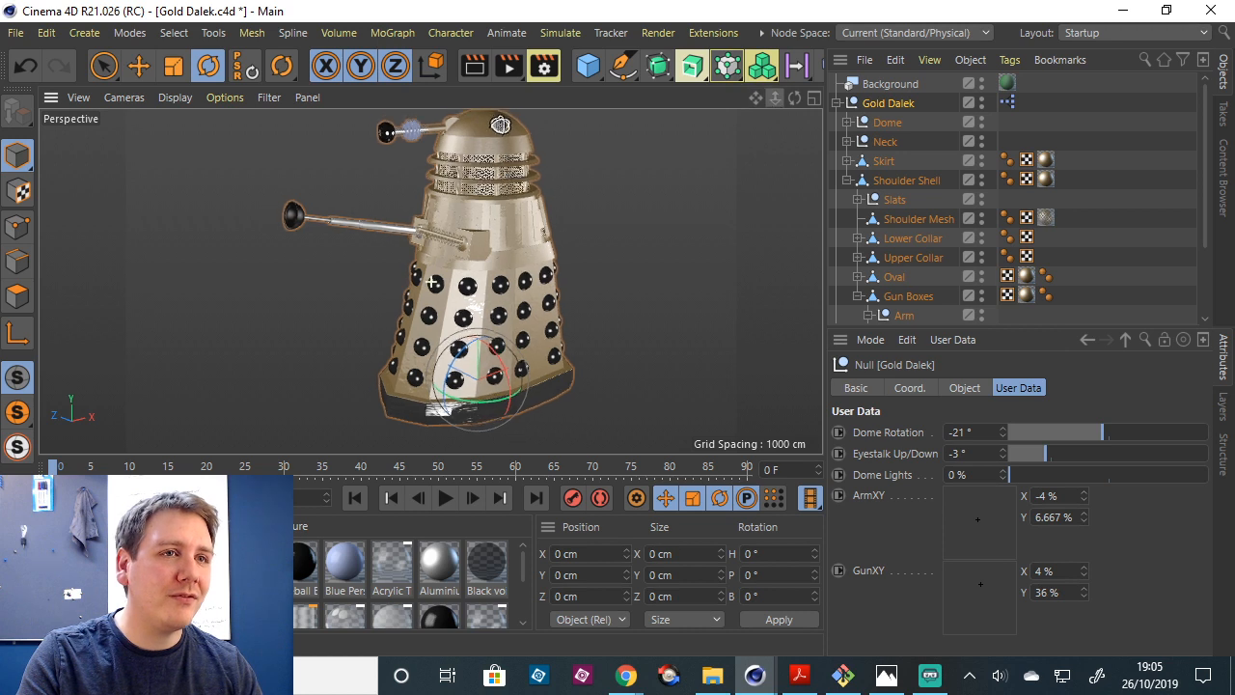
pyautogui.scroll(-1, 434, 282)
pyautogui.moveTo(754, 94); pyautogui.dragTo(758, 110)
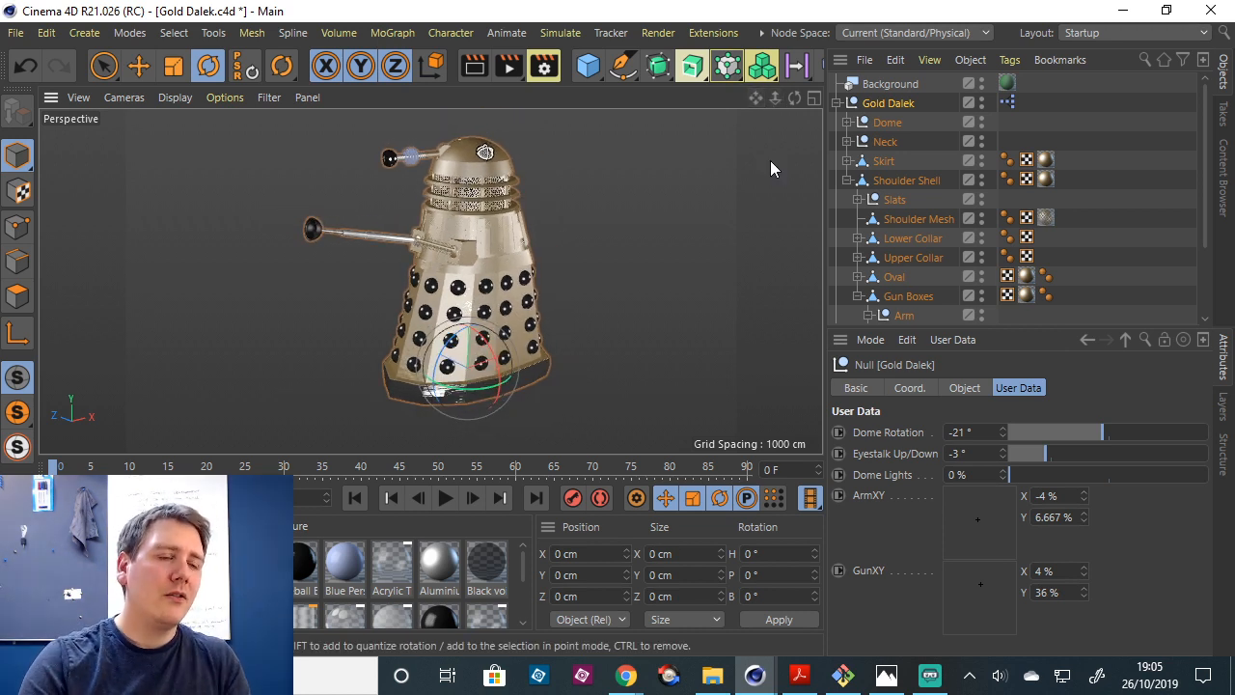
# Expand the Arm Ball hierarchy under Gun Boxes to reach the arm's telescopic tubes.
pyautogui.moveTo(775, 97); pyautogui.dragTo(818, 98)
pyautogui.scroll(-3, 922, 298)
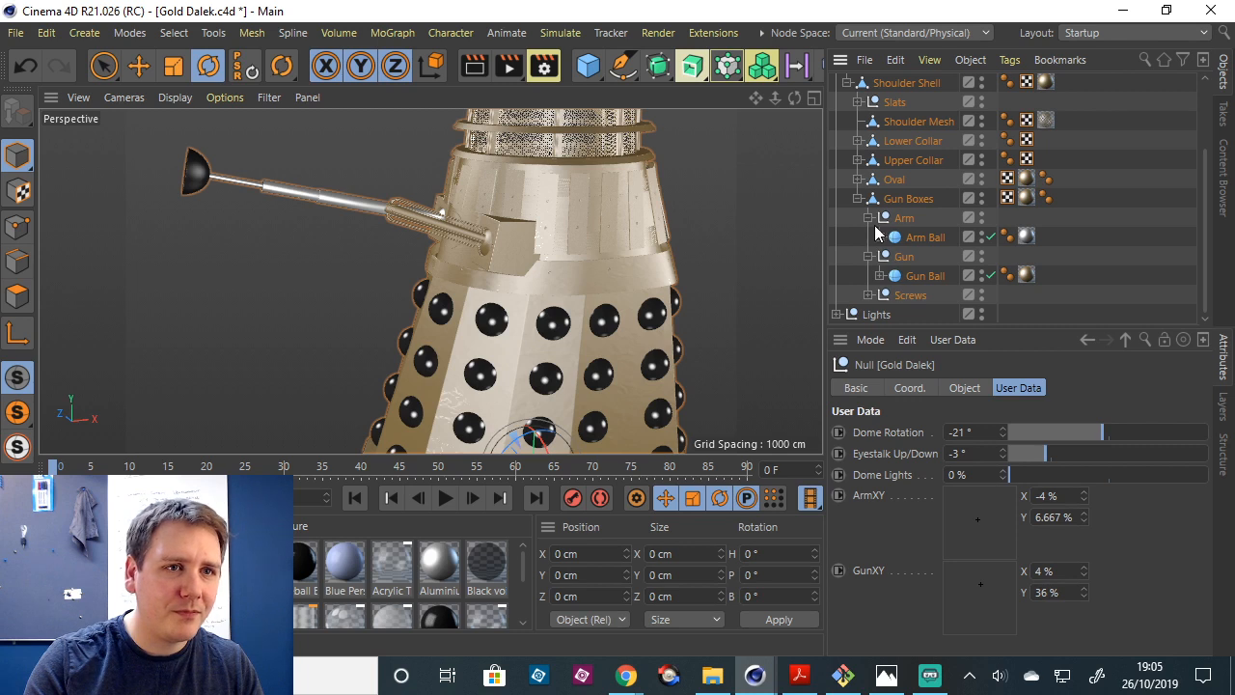
pyautogui.scroll(1, 873, 236)
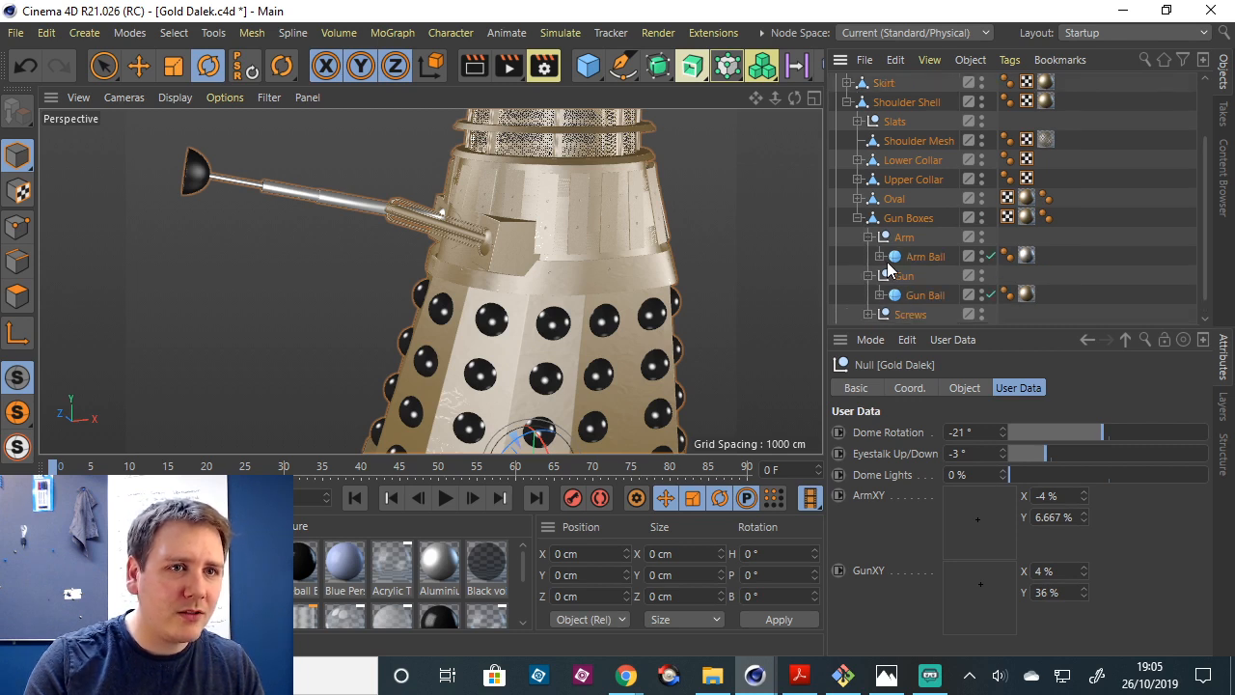
pyautogui.click(879, 256)
pyautogui.scroll(-3, 940, 293)
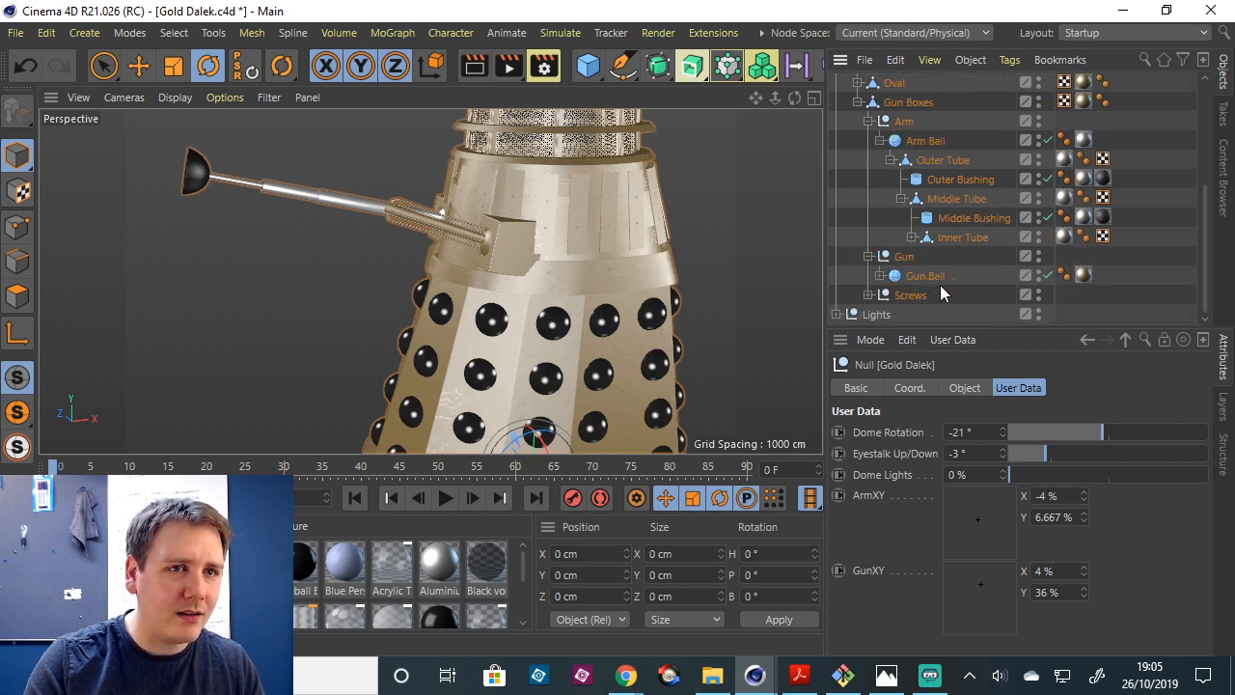
# Retract the arm by sliding the Inner Tube to X 19.074 cm and the Middle Tube to X 0.517 cm.
pyautogui.click(942, 201)
pyautogui.click(971, 241)
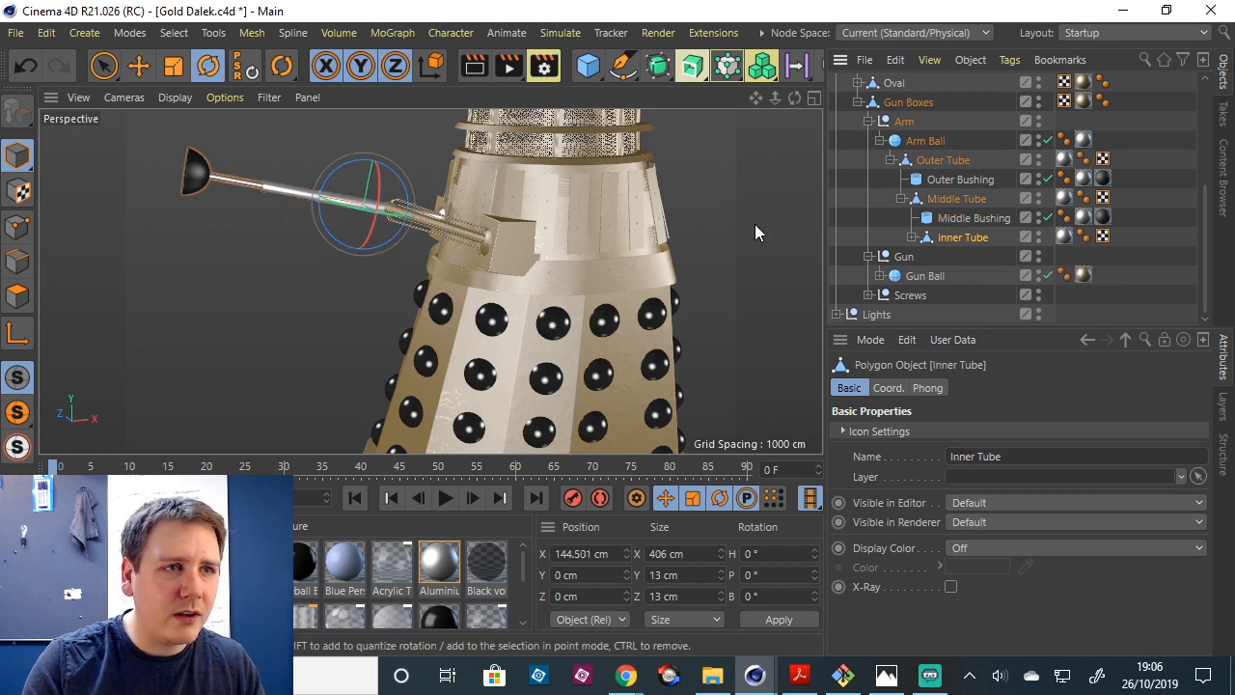
pyautogui.click(139, 65)
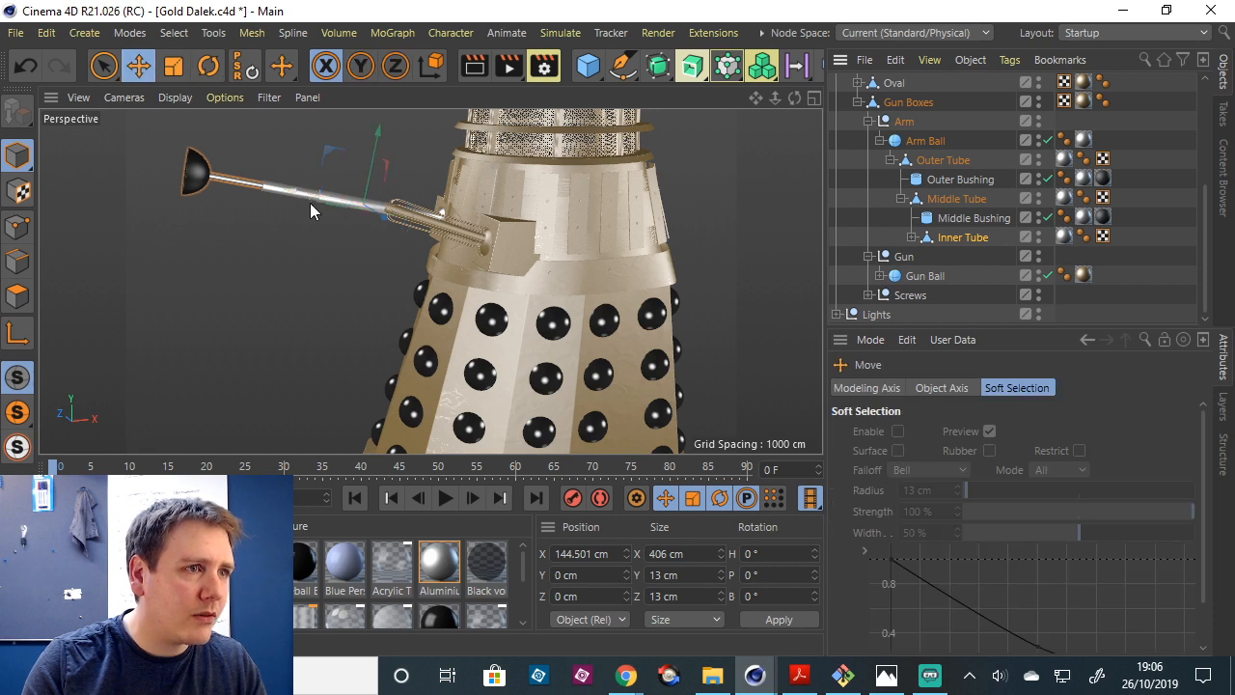
pyautogui.moveTo(294, 188)
pyautogui.mouseDown()
pyautogui.moveTo(331, 193)
pyautogui.moveTo(290, 198)
pyautogui.mouseUp()
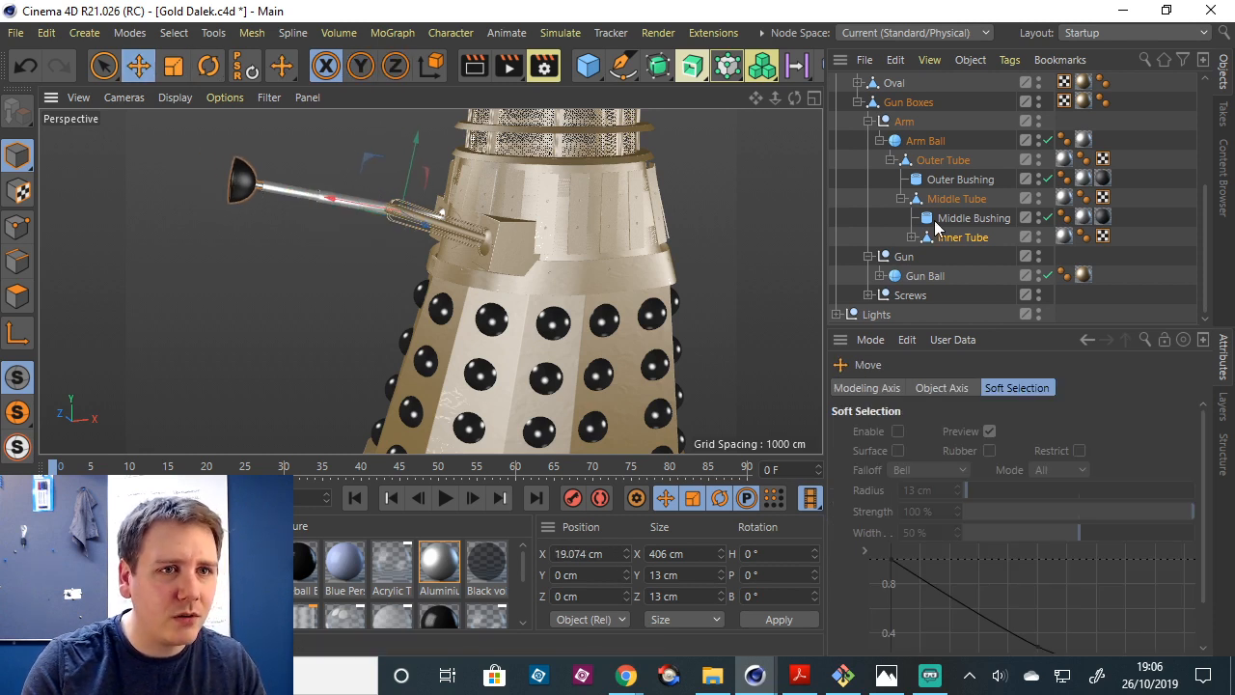
pyautogui.click(955, 199)
pyautogui.moveTo(333, 195); pyautogui.dragTo(386, 204)
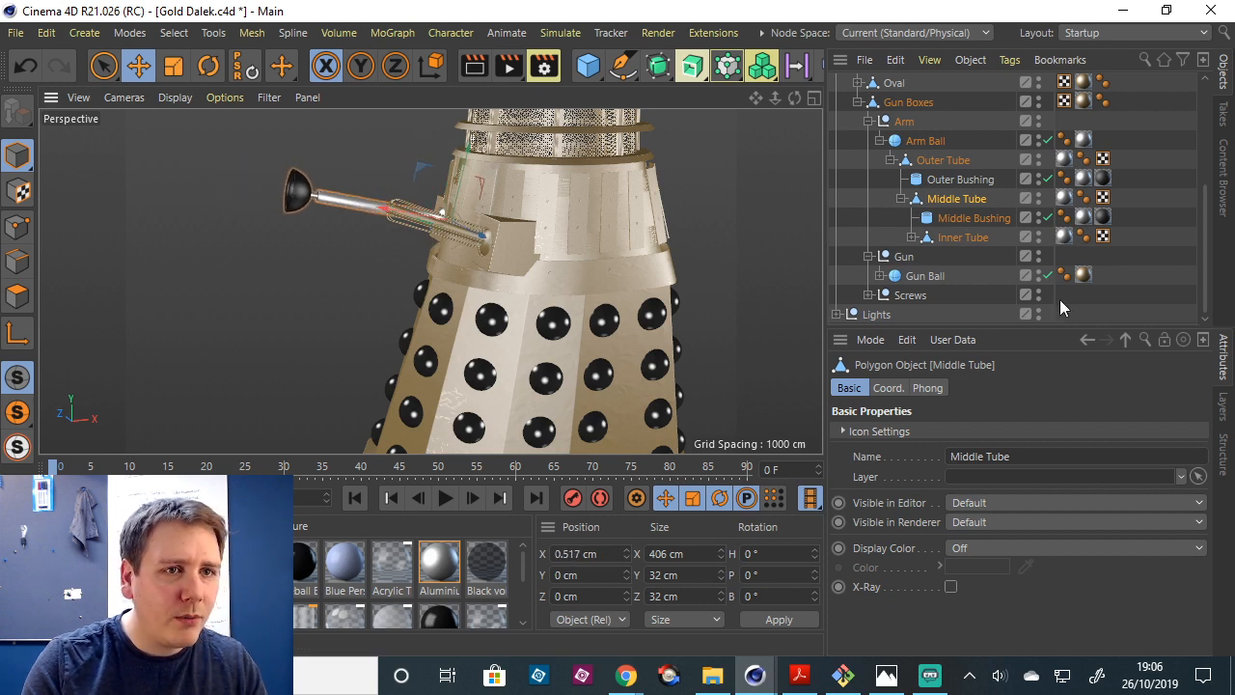
# Extend the arm by sliding the Inner Tube to X 238.501 cm and the Middle Tube to X 292.043 cm.
pyautogui.click(970, 238)
pyautogui.moveTo(396, 209); pyautogui.dragTo(329, 202)
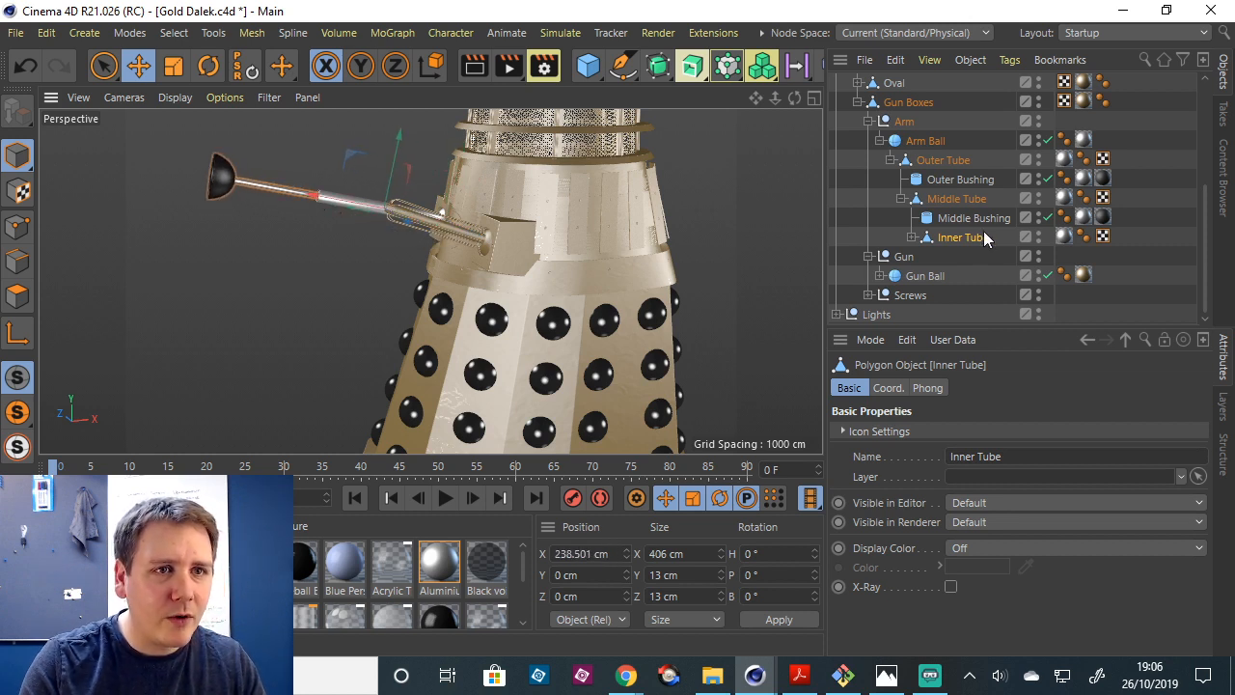
pyautogui.click(956, 198)
pyautogui.moveTo(378, 207); pyautogui.dragTo(282, 202)
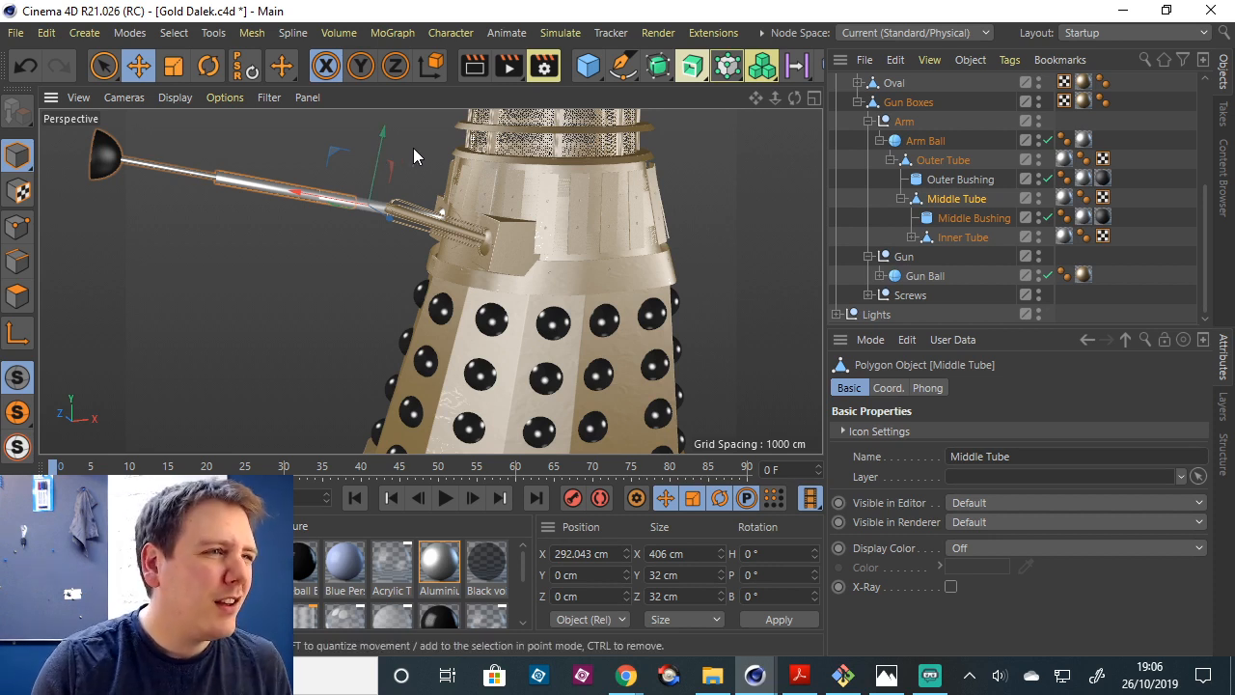
# Slide the Inner Tube back inward along its length and move the Middle Tube to X 98.511 cm.
pyautogui.moveTo(774, 97); pyautogui.dragTo(695, 99)
pyautogui.moveTo(775, 97)
pyautogui.mouseDown()
pyautogui.moveTo(674, 155)
pyautogui.moveTo(765, 98)
pyautogui.moveTo(718, 99)
pyautogui.moveTo(775, 97)
pyautogui.mouseUp()
pyautogui.scroll(8, 430, 280)
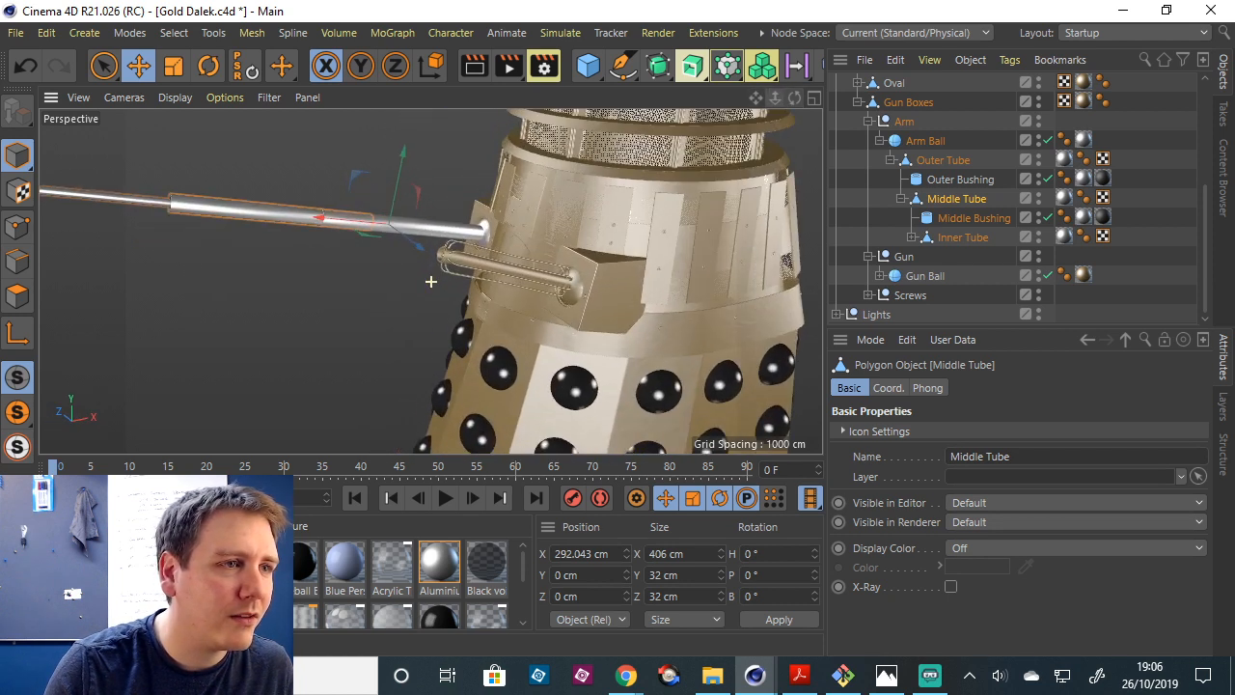
pyautogui.moveTo(755, 97); pyautogui.dragTo(648, 95)
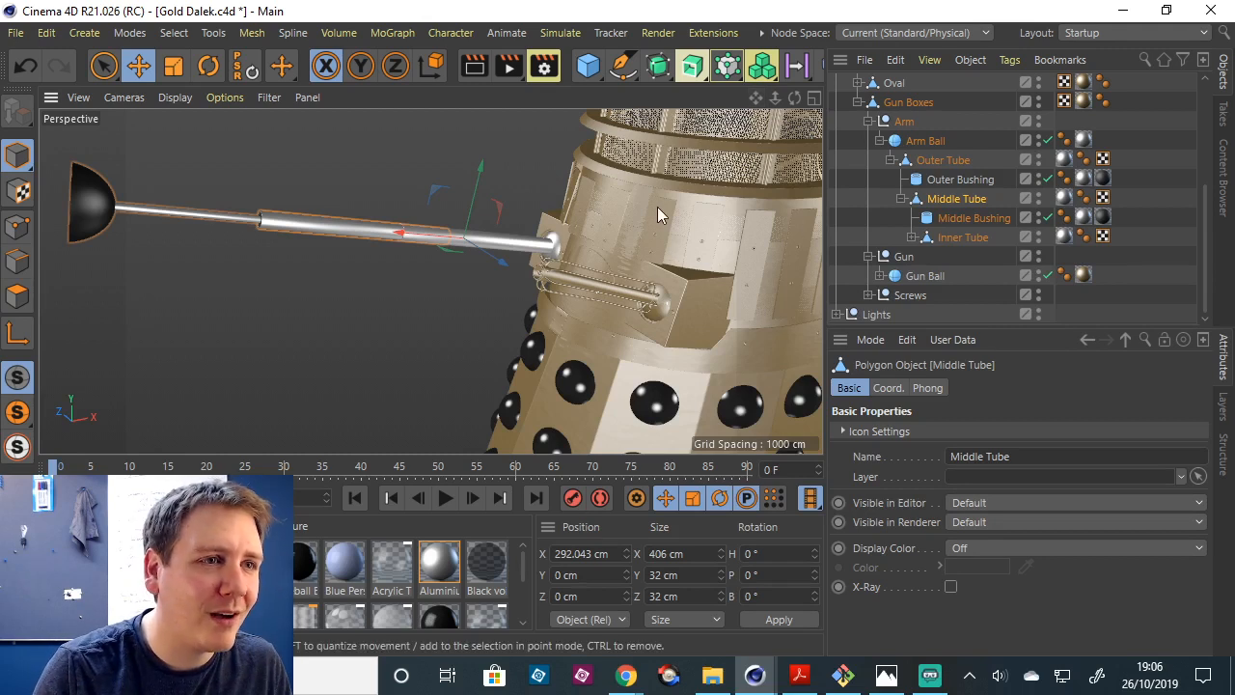
pyautogui.moveTo(756, 97); pyautogui.dragTo(758, 99)
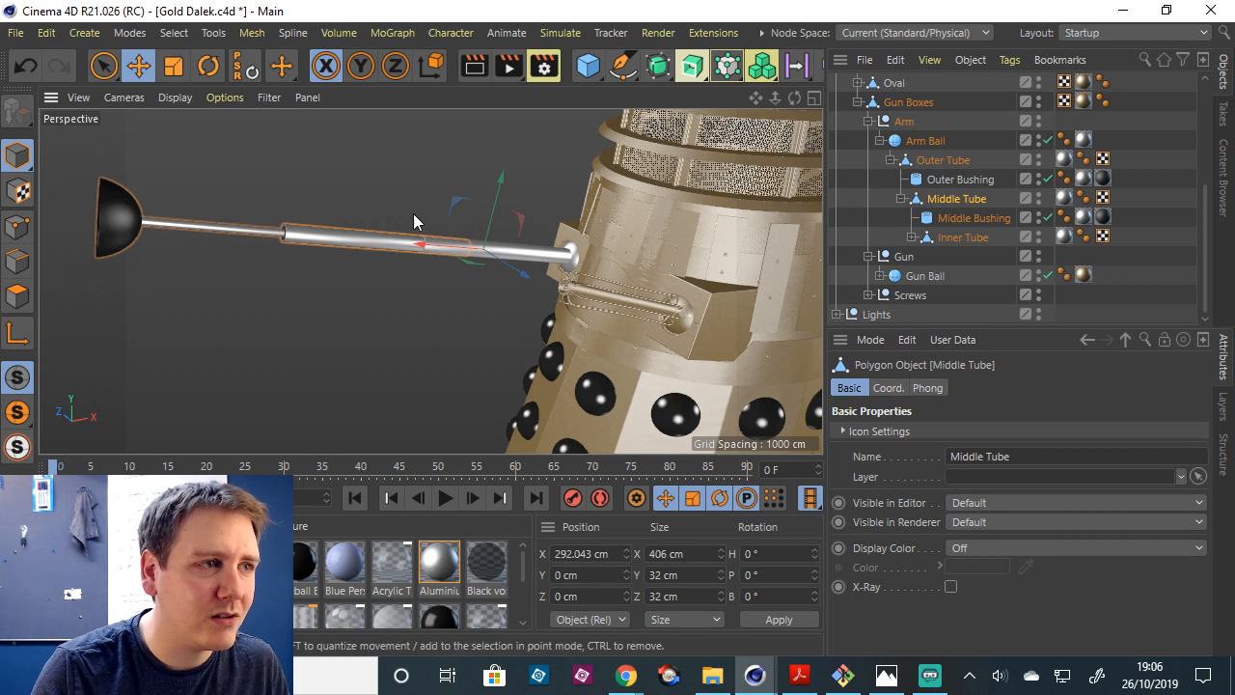
pyautogui.click(965, 237)
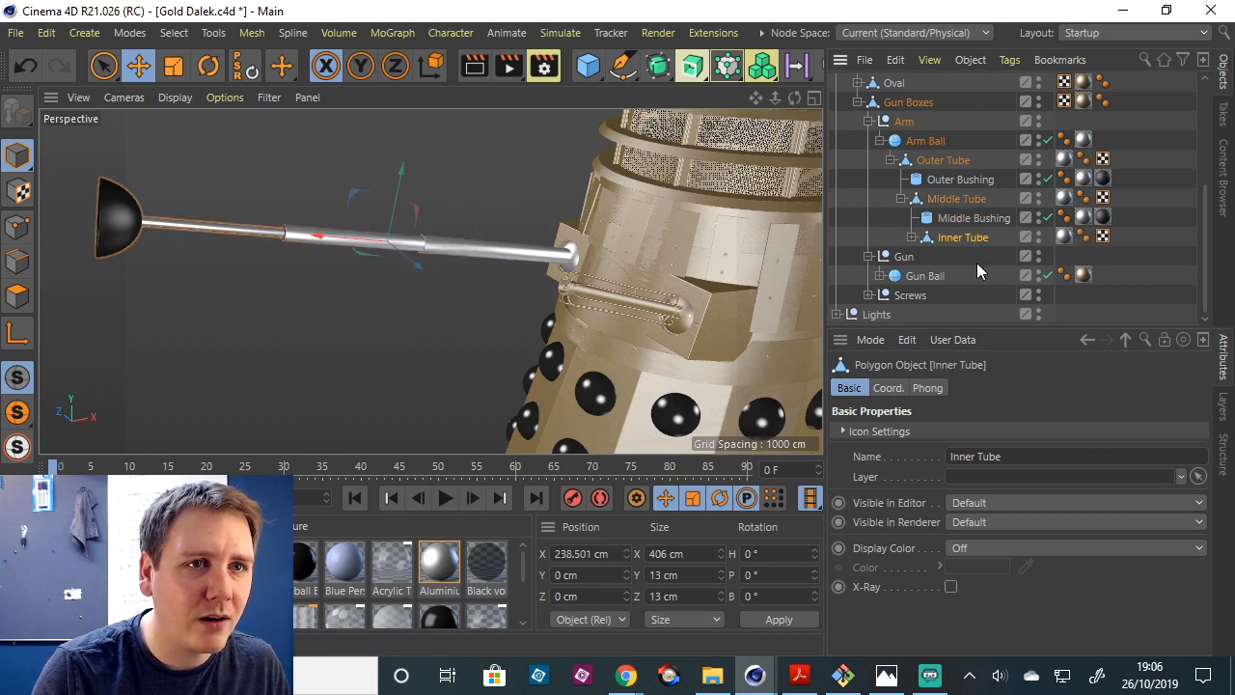
pyautogui.moveTo(313, 234); pyautogui.dragTo(518, 245)
pyautogui.click(974, 197)
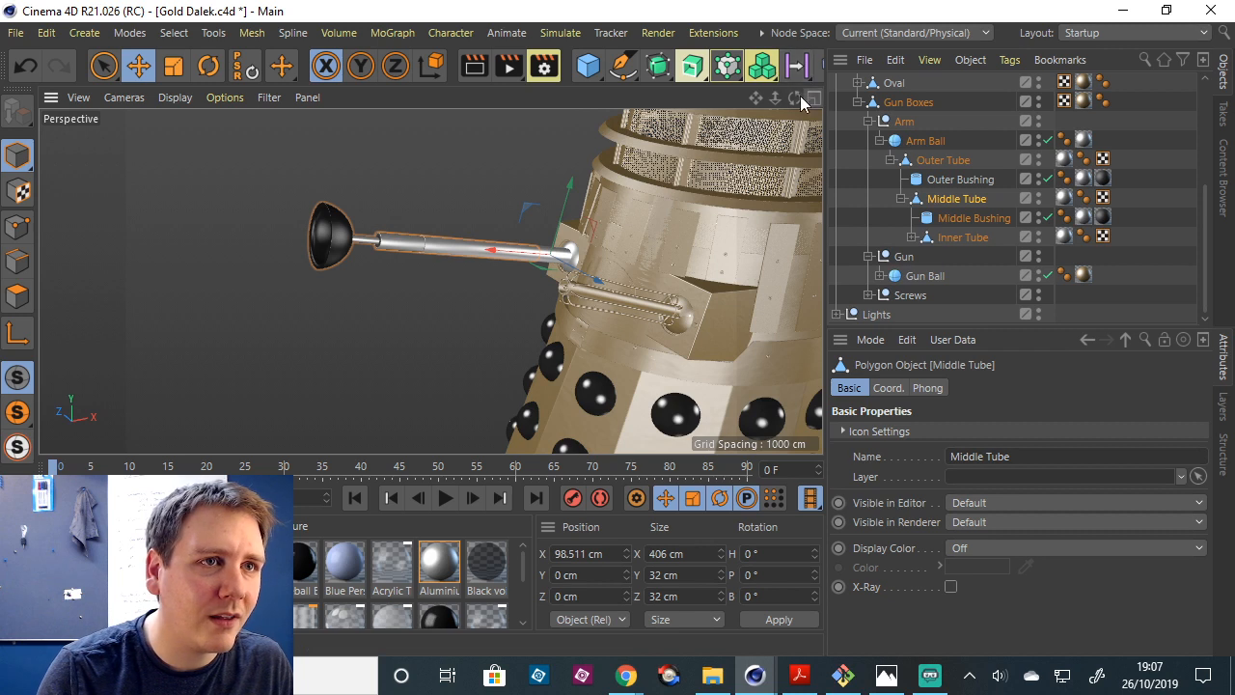
# Switch to the open Static Dalek 2.c4d document as a reference for the arm extension controls.
pyautogui.moveTo(794, 97); pyautogui.dragTo(781, 106)
pyautogui.click(762, 33)
pyautogui.moveTo(799, 64)
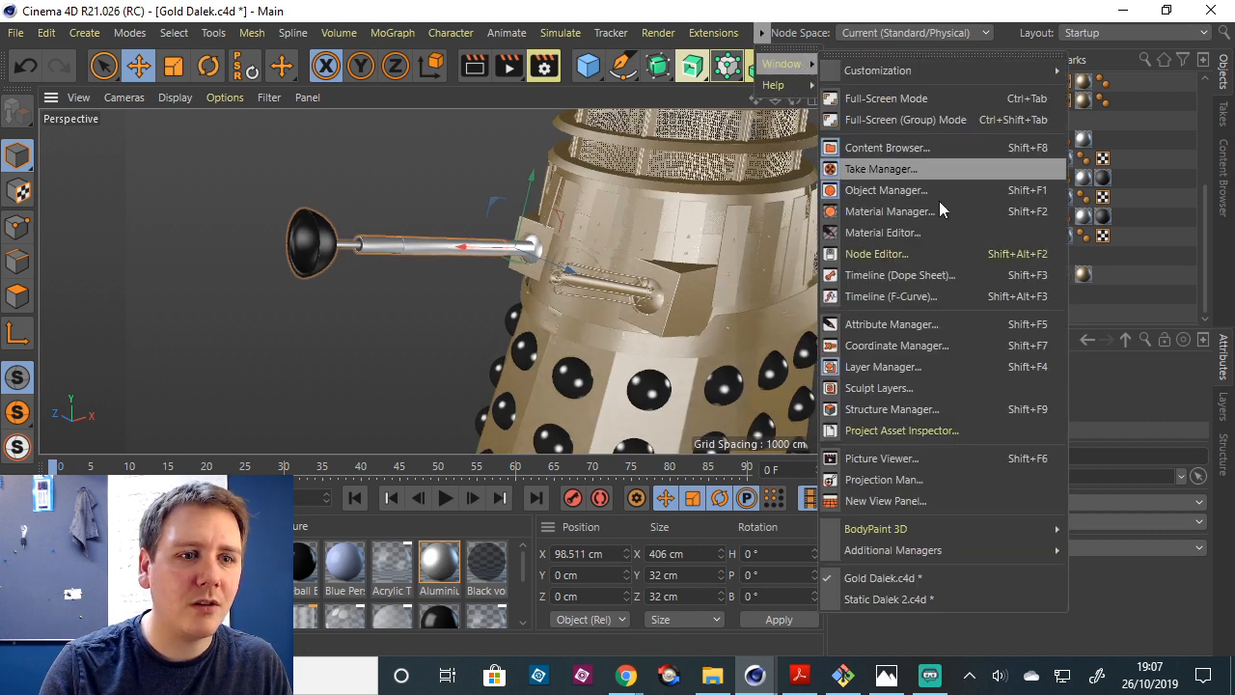
pyautogui.click(925, 599)
# Adjust Dalek6-5's arm extension controls to Arm Mid 41% and Arm Ext. 40%.
pyautogui.moveTo(793, 97); pyautogui.dragTo(812, 100)
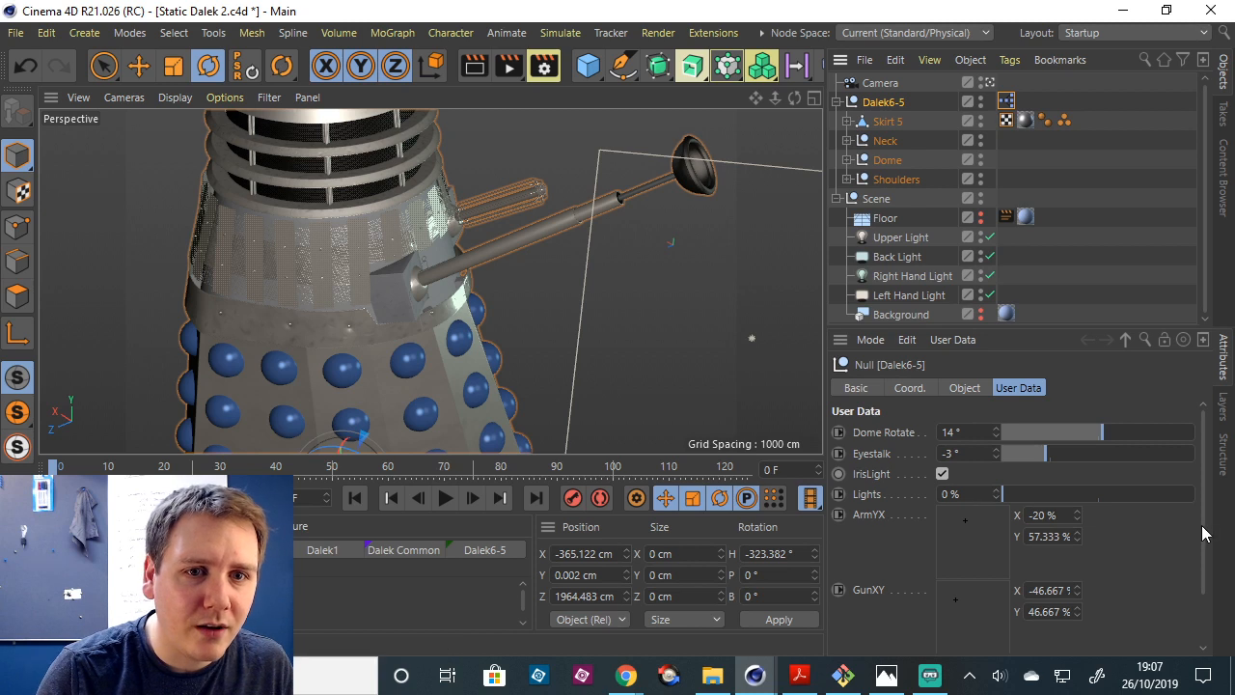
pyautogui.scroll(-3, 1202, 550)
pyautogui.moveTo(1095, 621); pyautogui.dragTo(1055, 606)
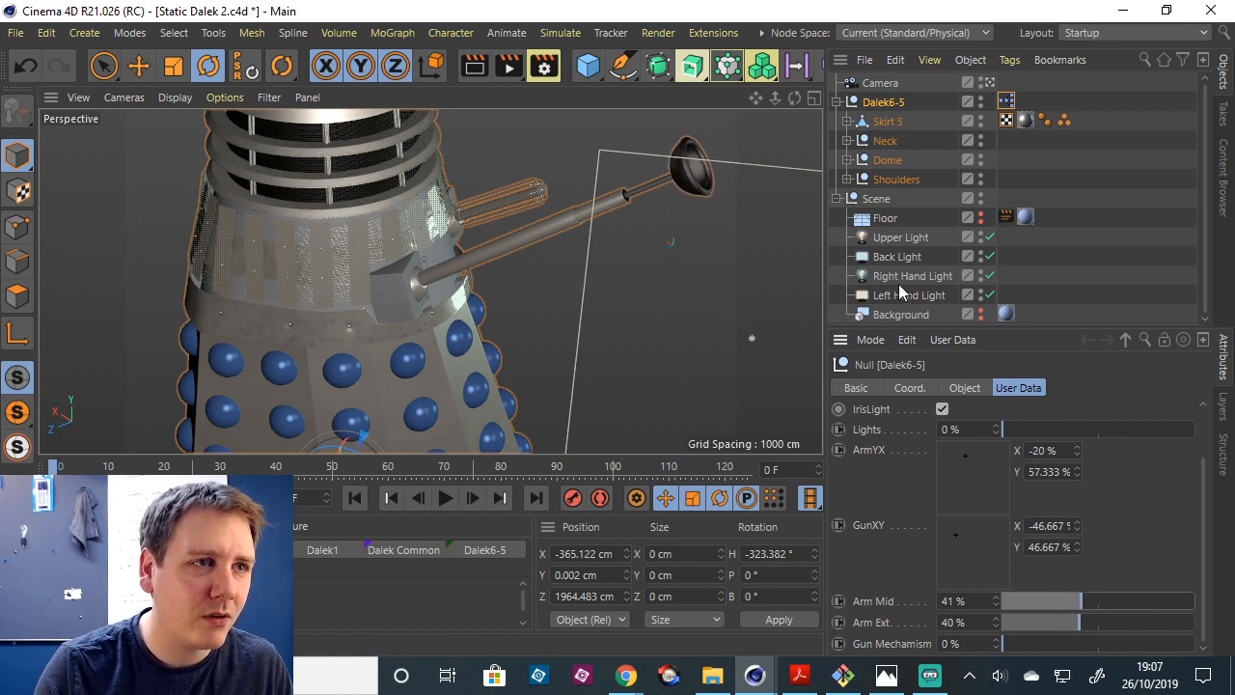
# Move Dalek6-5's GunXY to 6.667% X, 4% Y and its ArmYX to 1.333% X, -68% Y.
pyautogui.moveTo(794, 97); pyautogui.dragTo(758, 98)
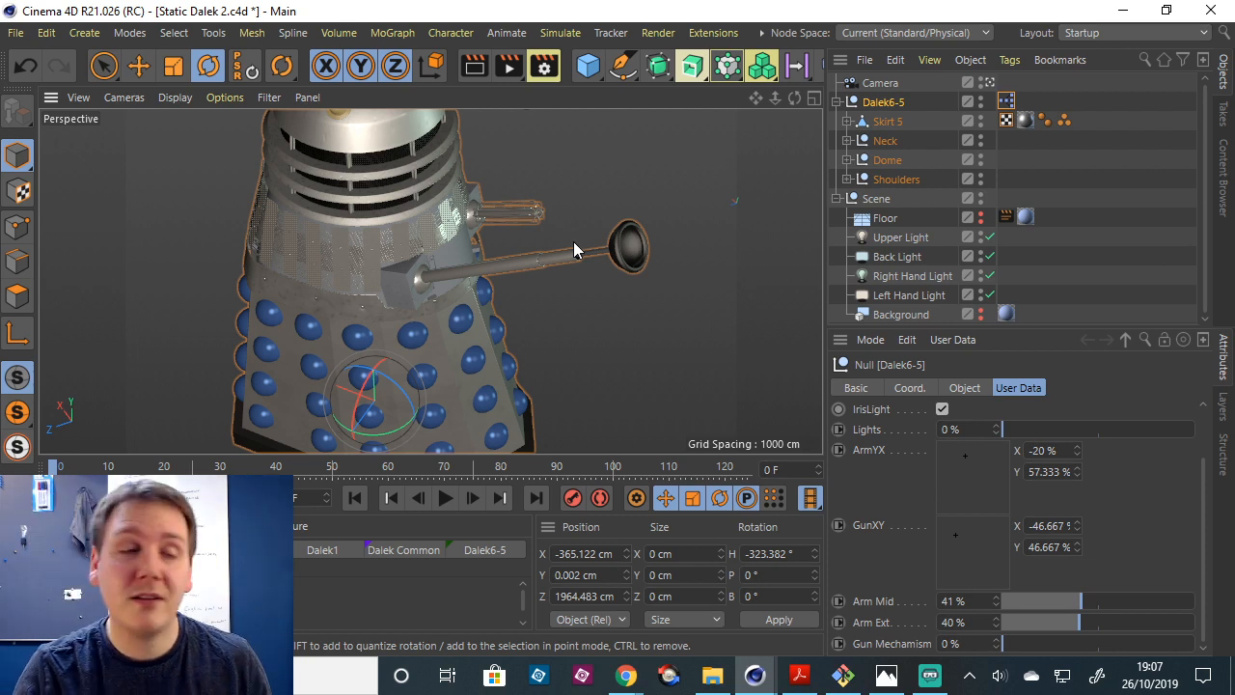
pyautogui.moveTo(793, 99); pyautogui.dragTo(772, 103)
pyautogui.moveTo(977, 538); pyautogui.dragTo(975, 549)
pyautogui.moveTo(972, 471); pyautogui.dragTo(972, 497)
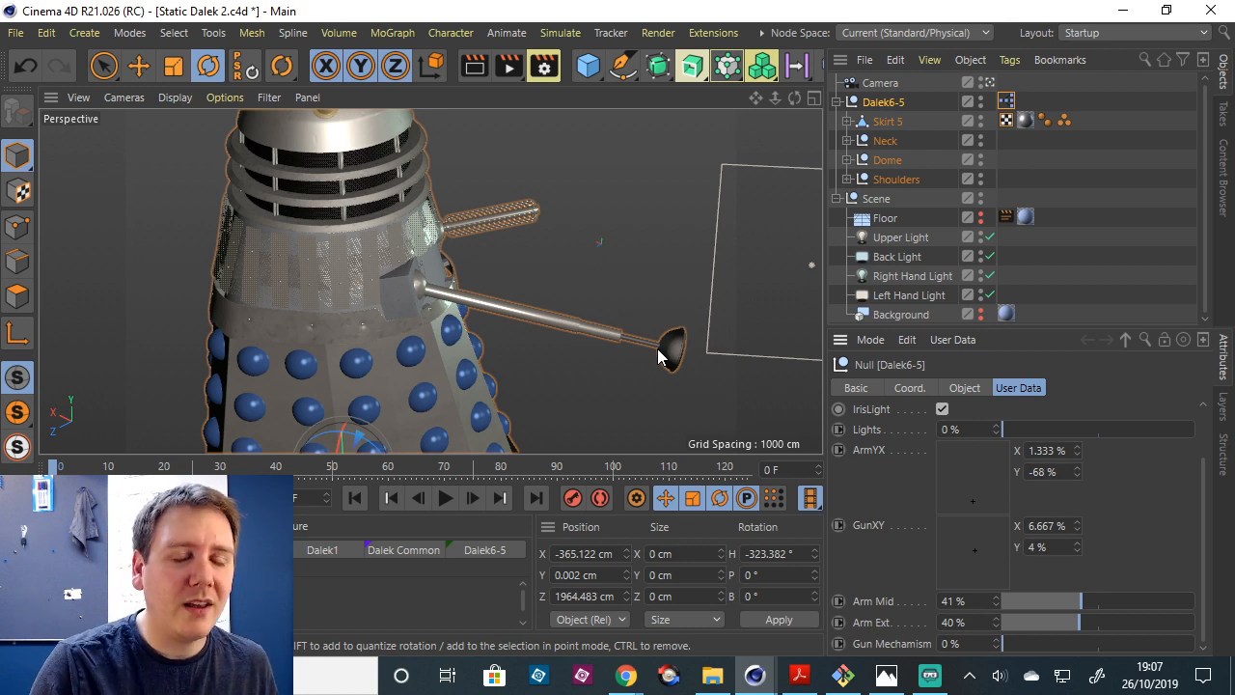
# Switch back to the open Gold Dalek.c4d document and bring its telescopic arm into view.
pyautogui.moveTo(794, 98); pyautogui.dragTo(798, 103)
pyautogui.click(762, 32)
pyautogui.moveTo(781, 63)
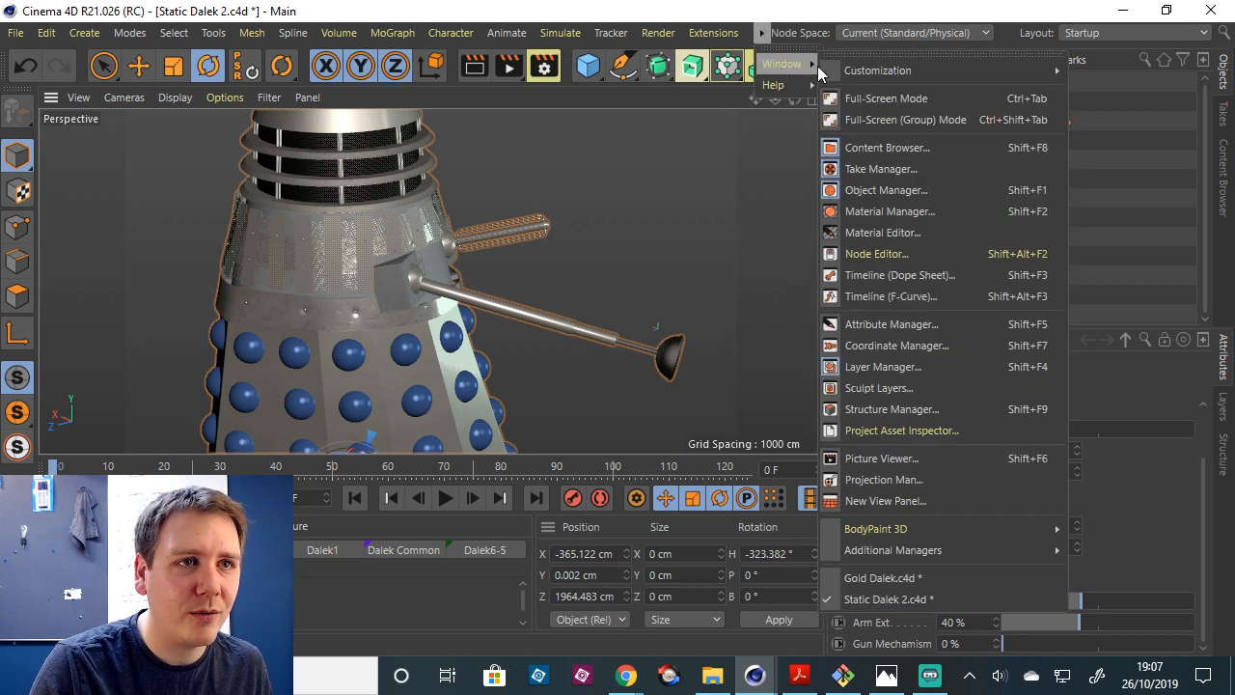
pyautogui.click(951, 579)
pyautogui.moveTo(786, 98); pyautogui.dragTo(790, 100)
pyautogui.moveTo(431, 280); pyautogui.dragTo(568, 204)
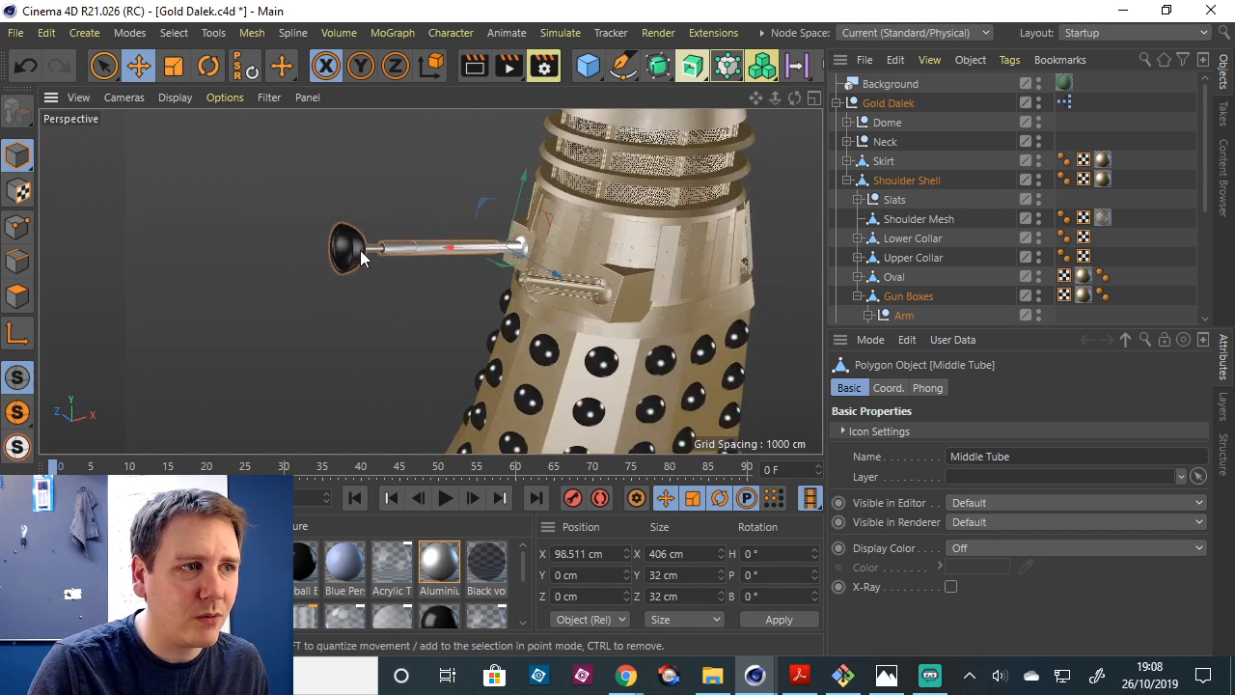
pyautogui.moveTo(794, 98); pyautogui.dragTo(787, 139)
# Set the Middle Tube's X position to 0 cm so it retracts fully into the Outer Tube.
pyautogui.scroll(-5, 881, 268)
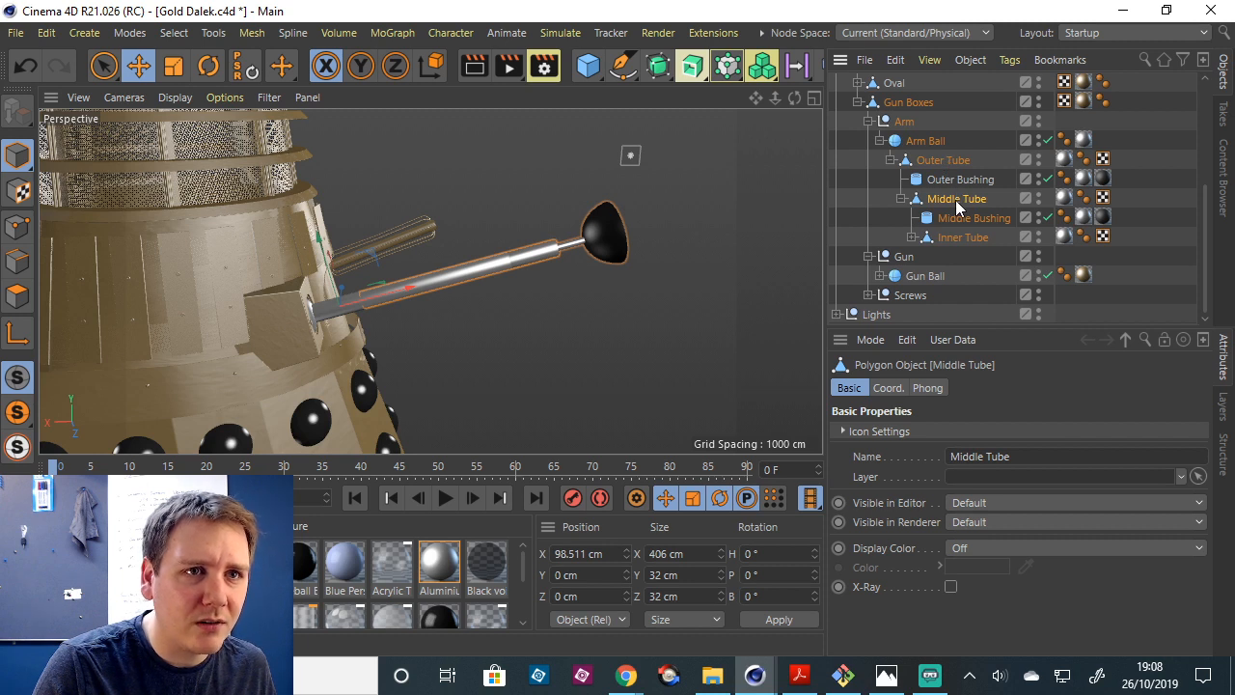
pyautogui.click(944, 165)
pyautogui.click(953, 200)
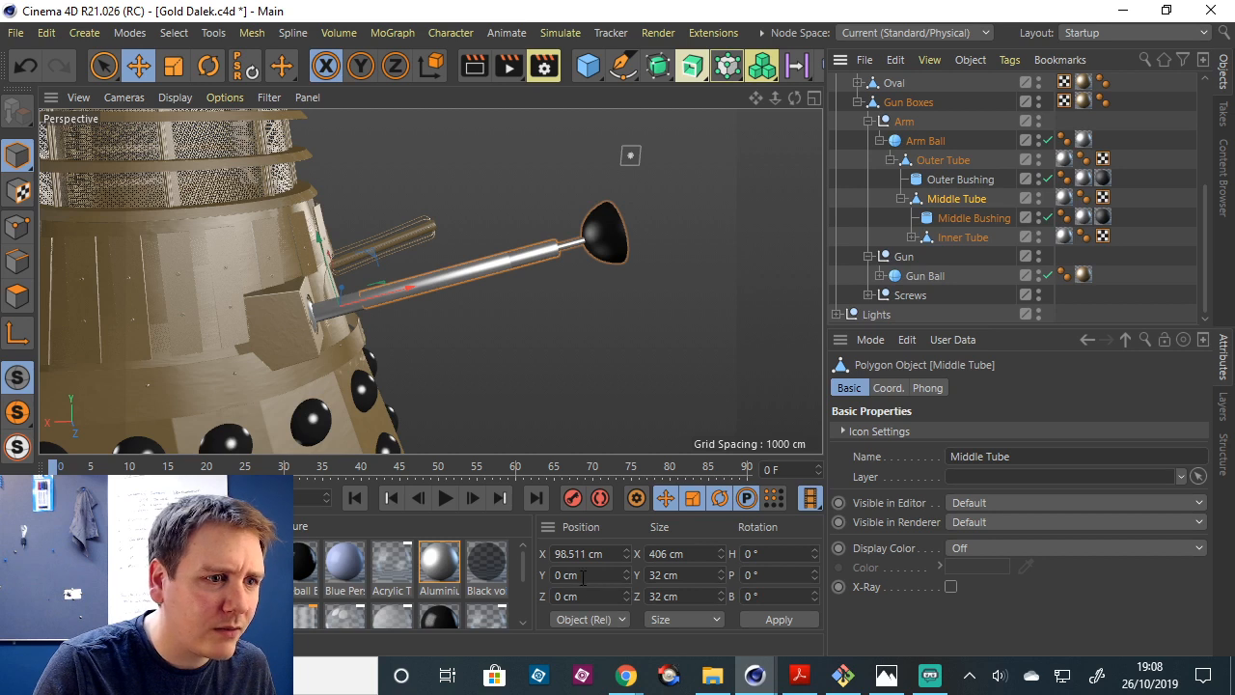
pyautogui.doubleClick(583, 555)
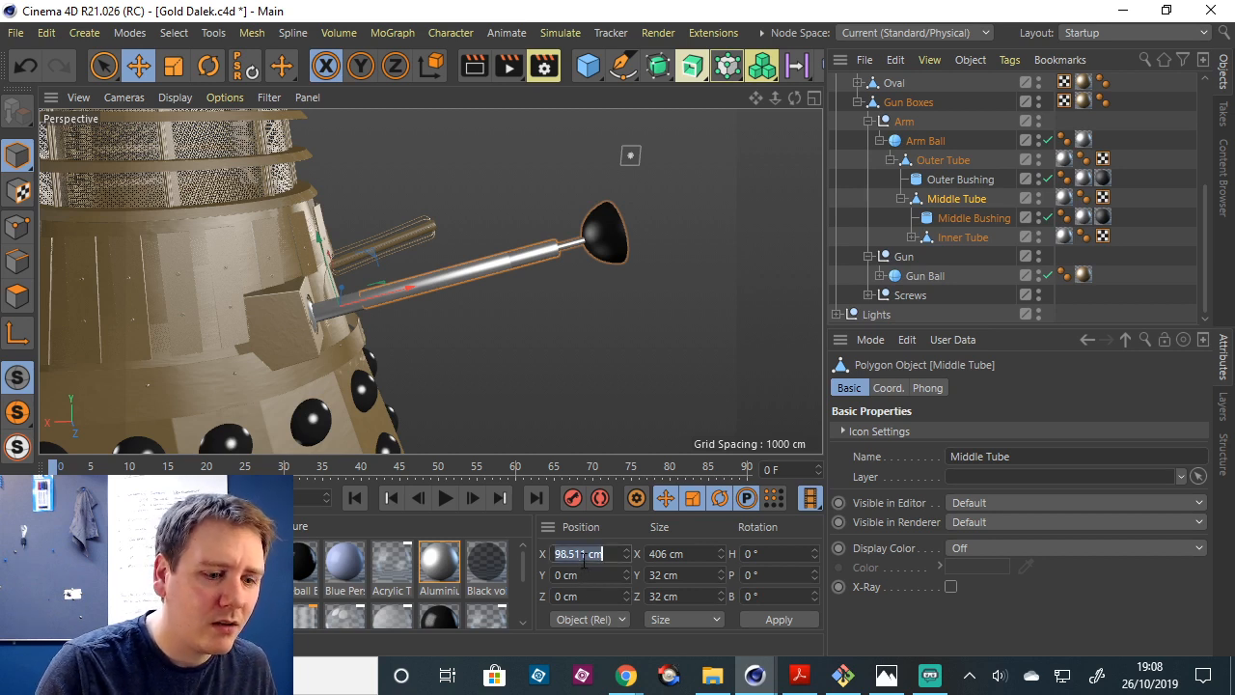
pyautogui.write('0')
pyautogui.press('Return')
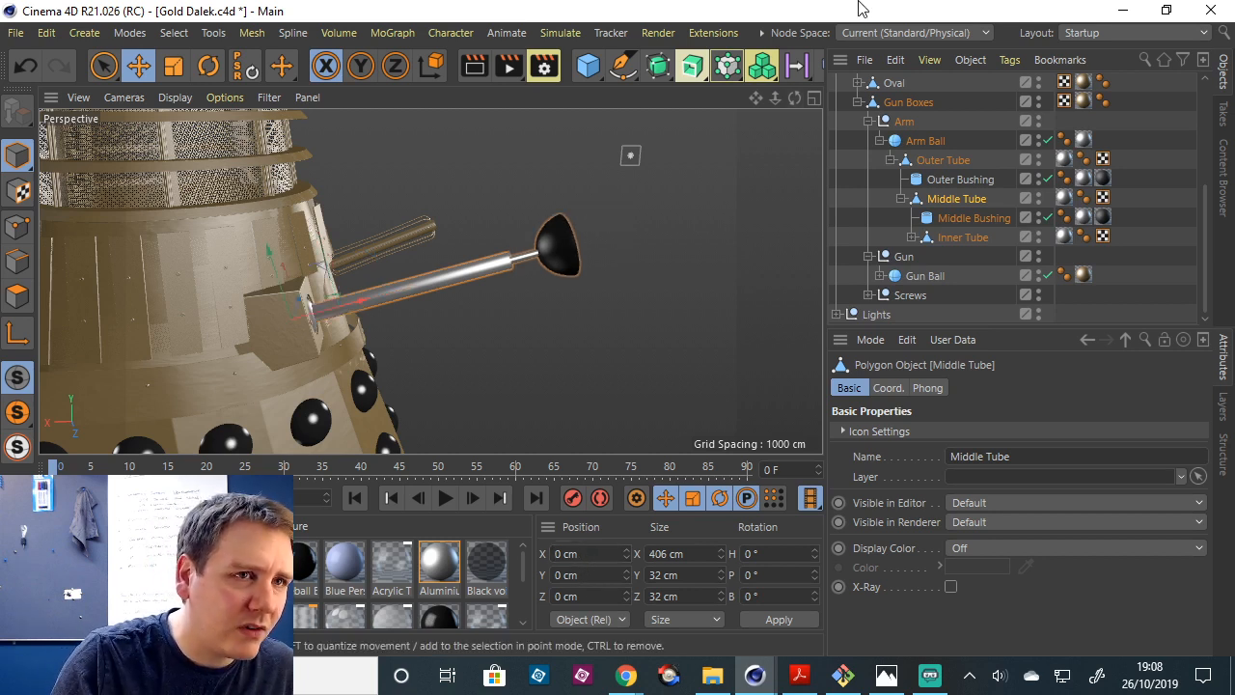
# Set the Inner Tube's X position to 0 cm so it retracts fully into the Middle Tube.
pyautogui.click(960, 236)
pyautogui.doubleClick(584, 554)
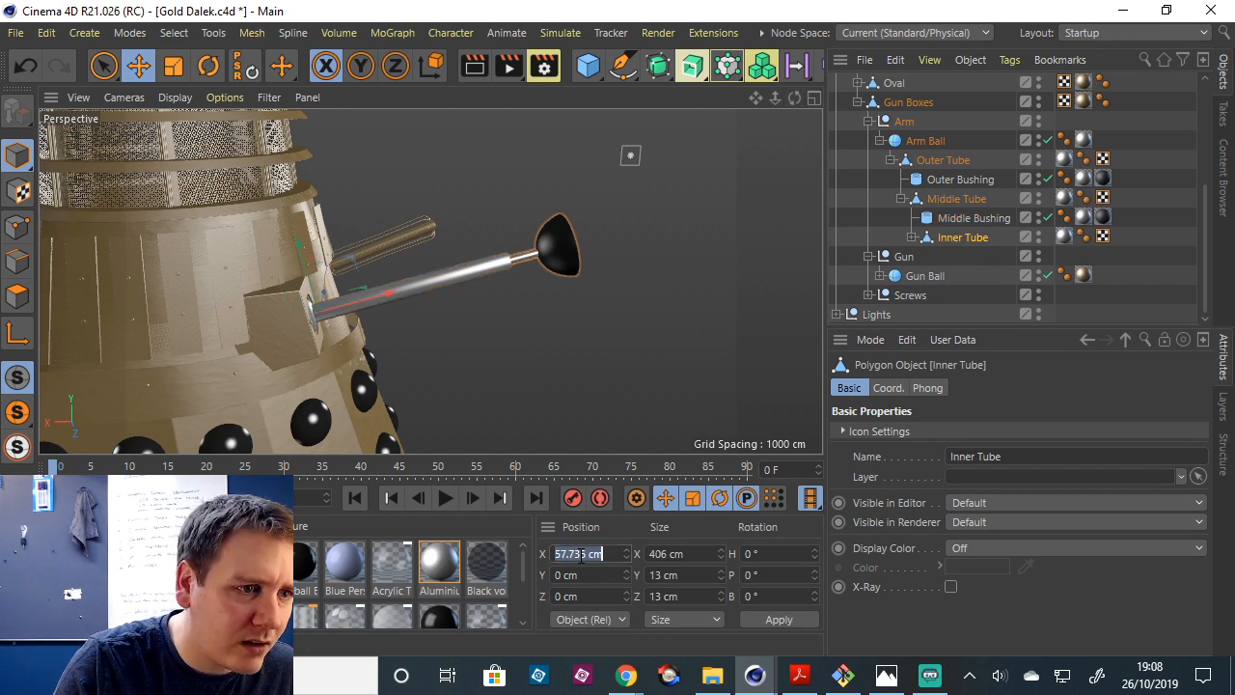
pyautogui.write('0')
pyautogui.press('Return')
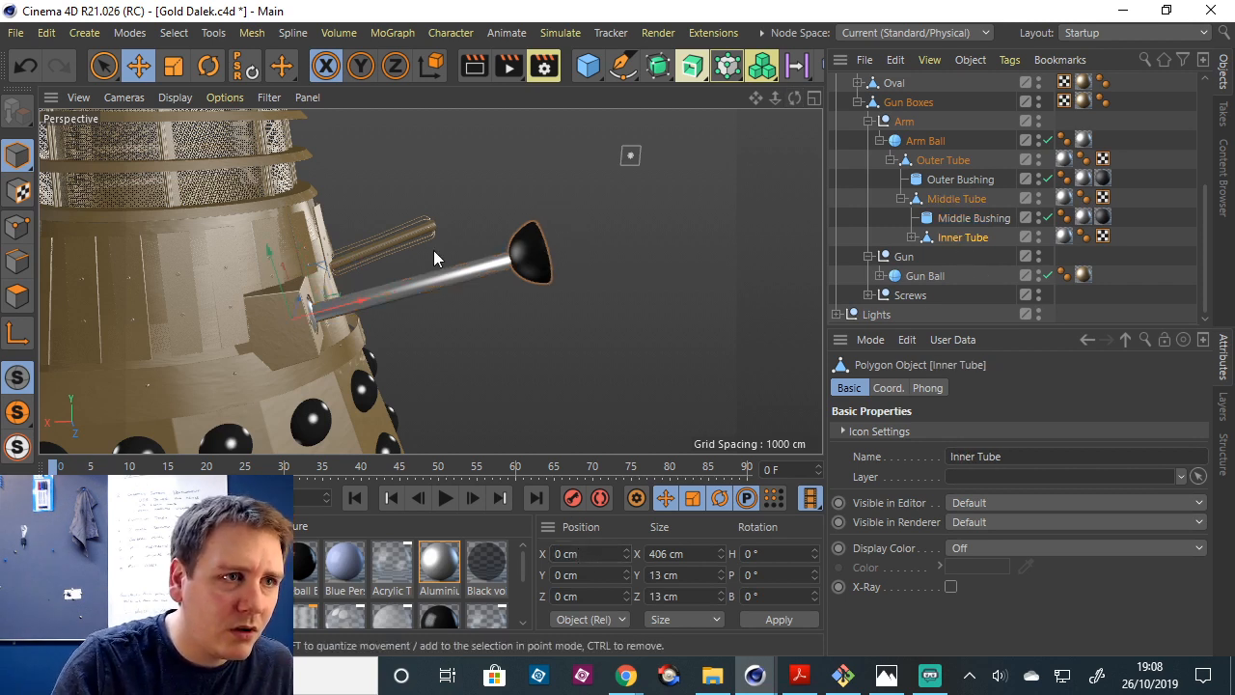
pyautogui.moveTo(788, 102); pyautogui.dragTo(638, 238)
pyautogui.moveTo(773, 97)
pyautogui.mouseDown()
pyautogui.moveTo(762, 97)
pyautogui.moveTo(802, 104)
pyautogui.moveTo(762, 100)
pyautogui.moveTo(786, 101)
pyautogui.mouseUp()
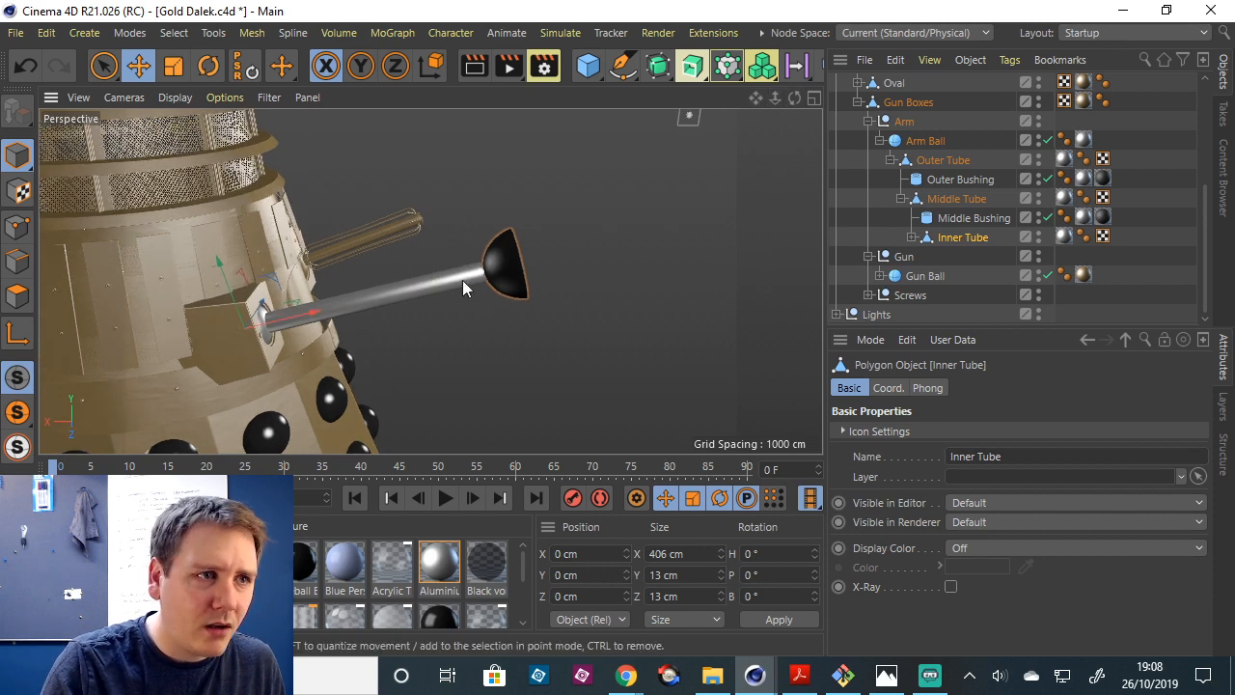
# Slide the Middle Tube outward along its length to about X 392 cm.
pyautogui.click(930, 200)
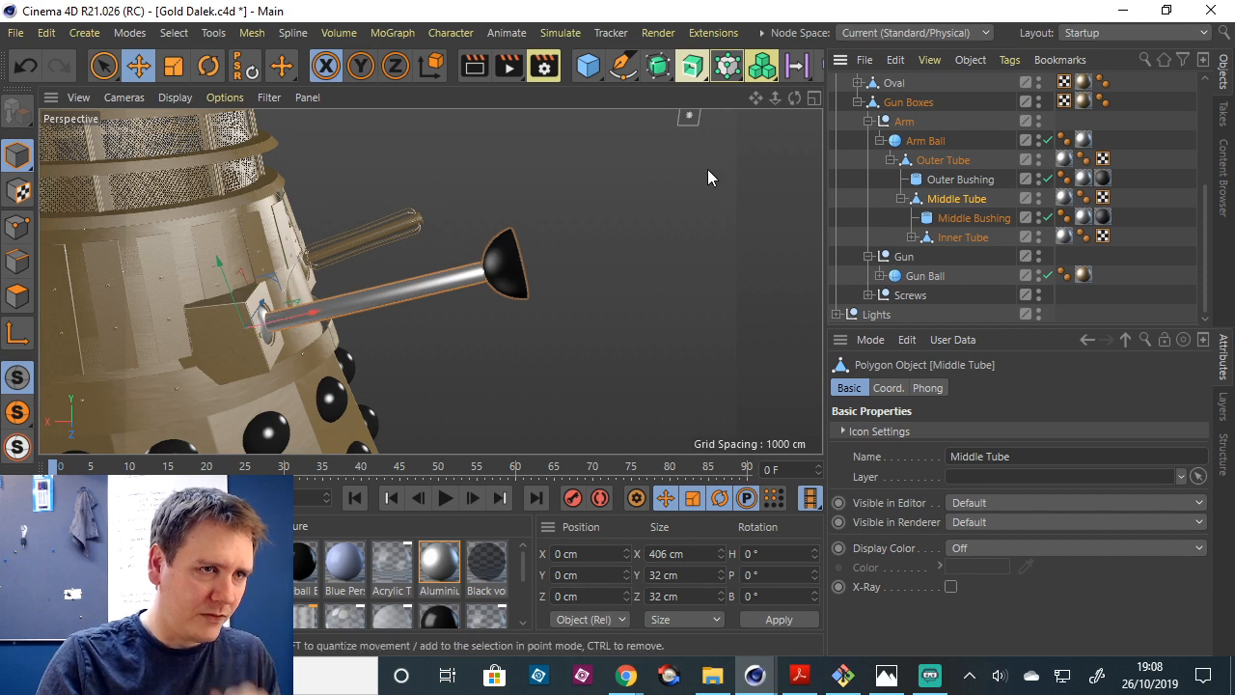
pyautogui.moveTo(776, 97)
pyautogui.mouseDown()
pyautogui.moveTo(753, 100)
pyautogui.moveTo(811, 100)
pyautogui.moveTo(771, 99)
pyautogui.mouseUp()
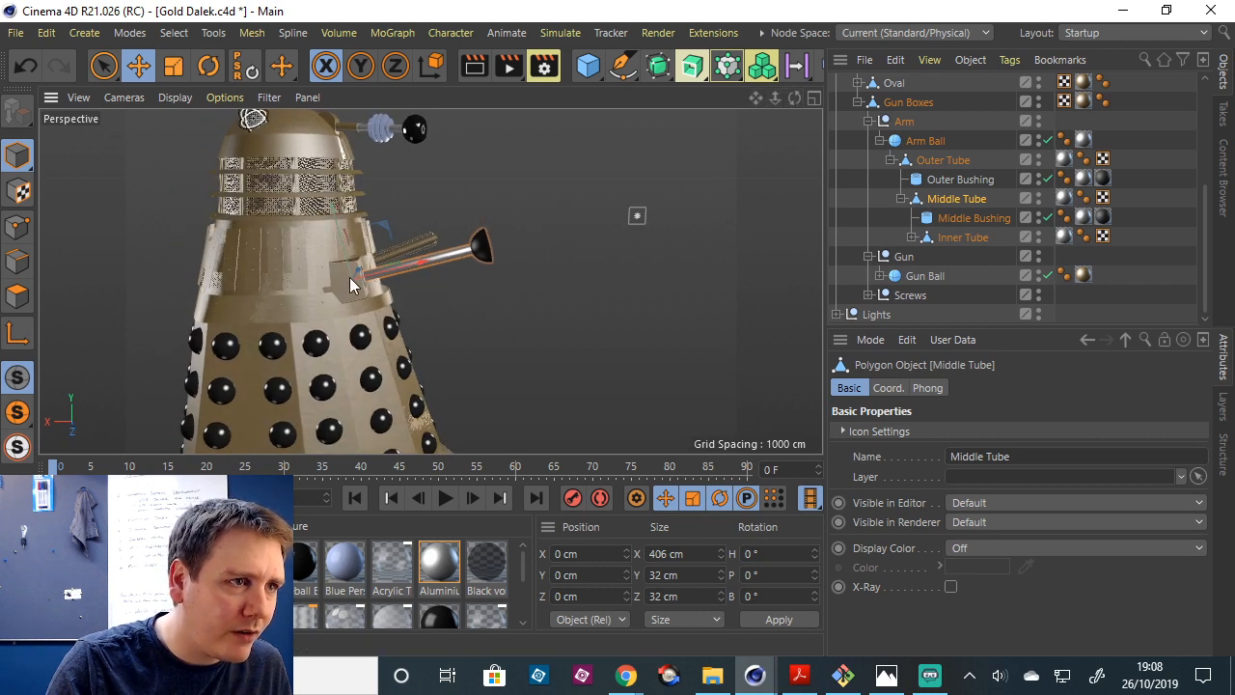
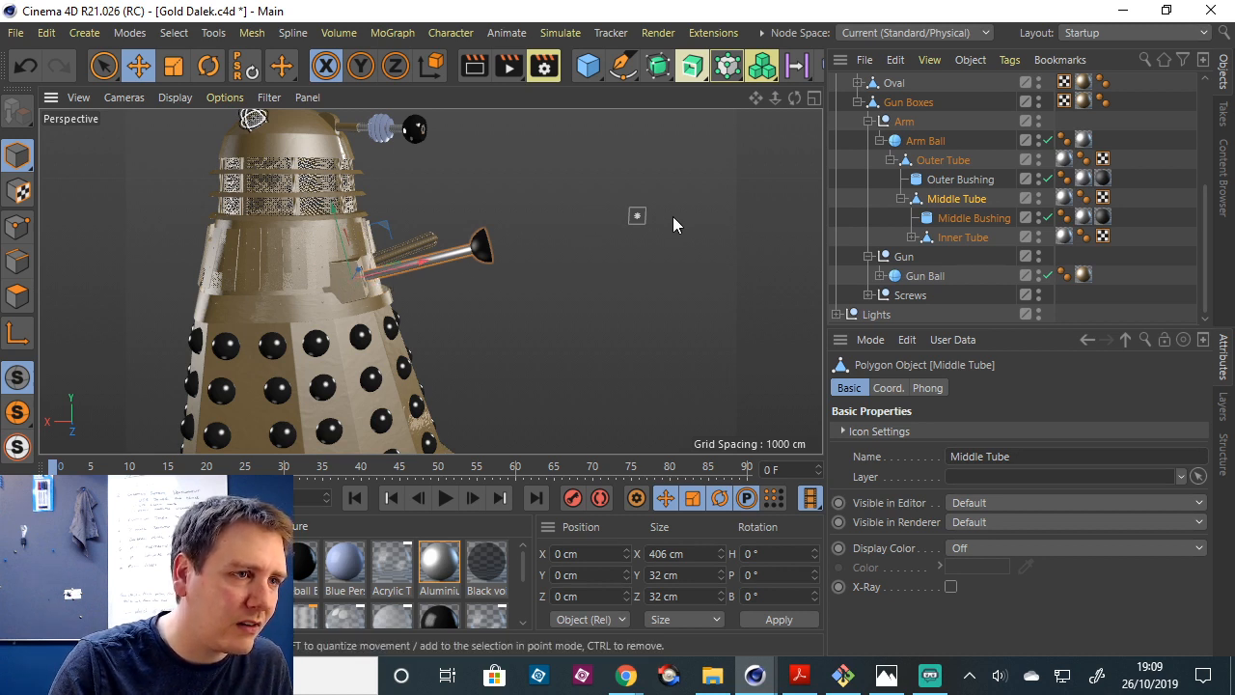
pyautogui.moveTo(777, 95); pyautogui.dragTo(915, 193)
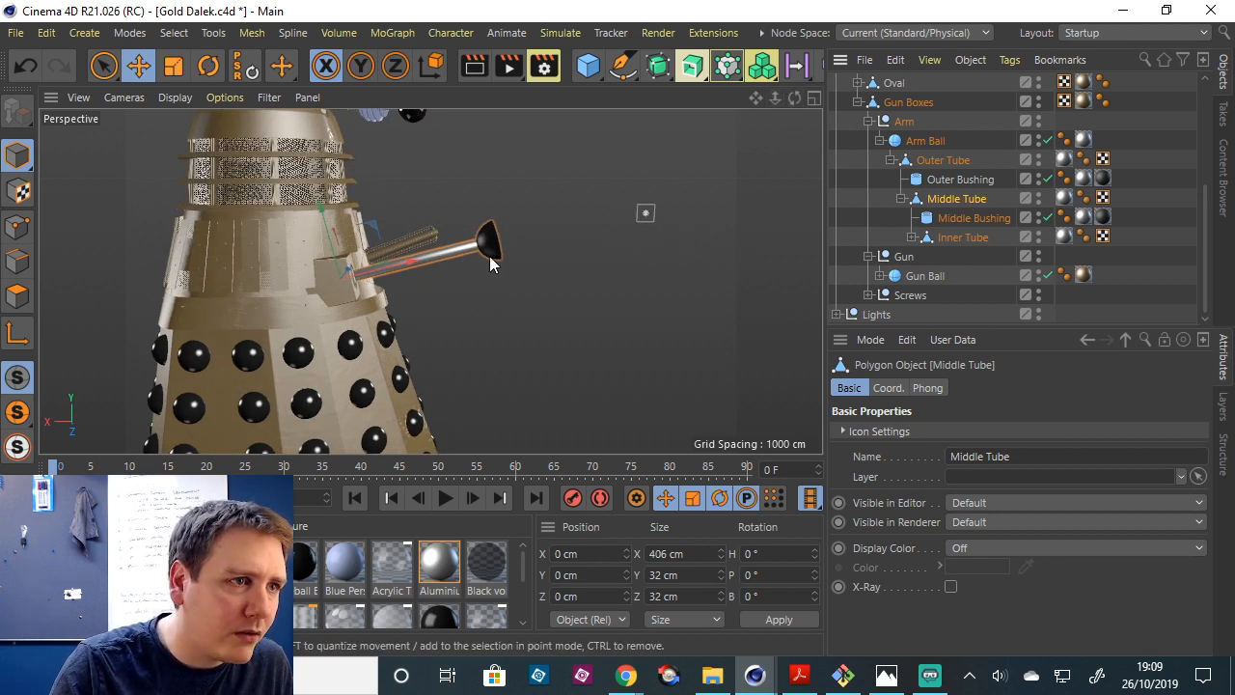
pyautogui.moveTo(412, 259); pyautogui.dragTo(529, 229)
pyautogui.moveTo(774, 97); pyautogui.dragTo(815, 146)
# Set the Middle Tube's X position to 380 cm.
pyautogui.click(944, 240)
pyautogui.click(951, 200)
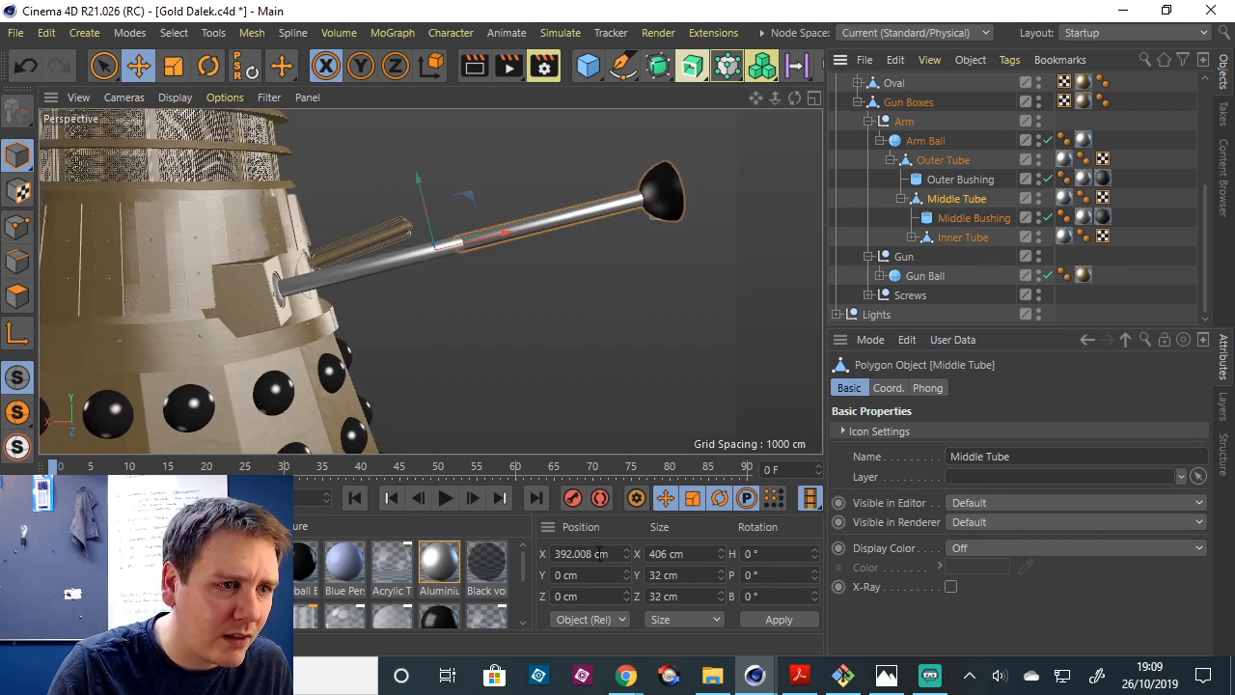
pyautogui.moveTo(556, 554); pyautogui.dragTo(615, 553)
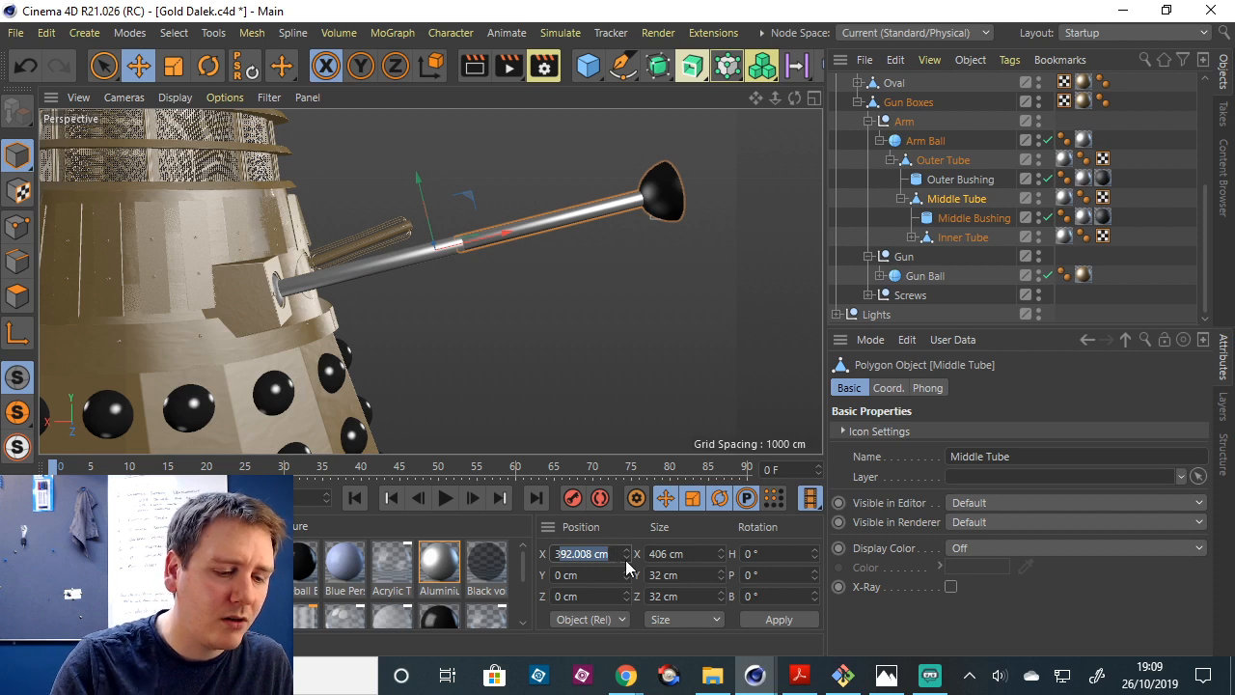
pyautogui.write('38')
pyautogui.press('Return')
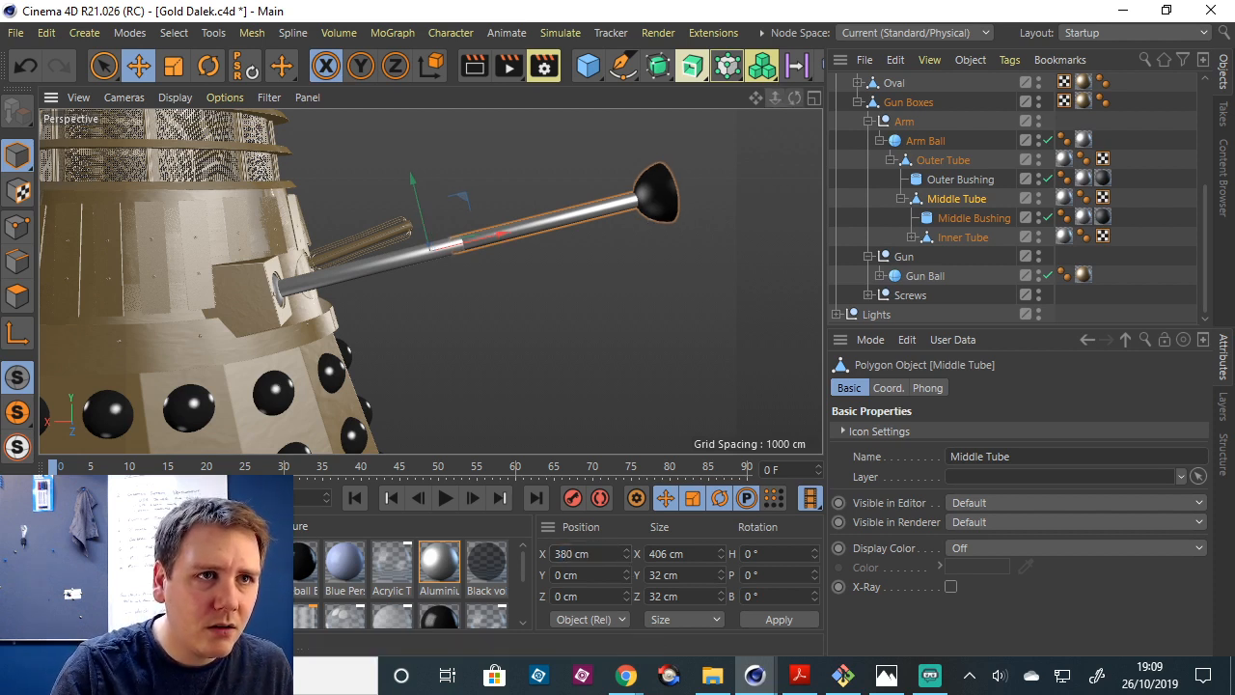
# Set the X position of both the Middle Tube and the Inner Tube to 190 cm.
pyautogui.moveTo(775, 97); pyautogui.dragTo(770, 170)
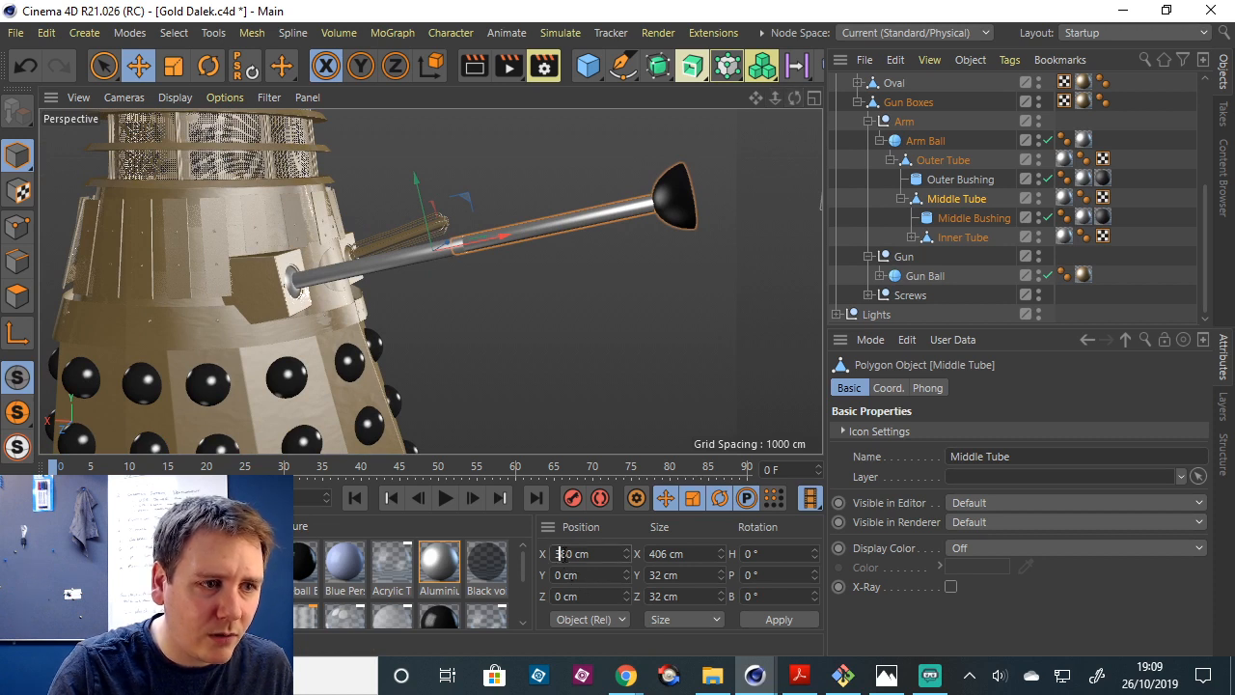
pyautogui.doubleClick(558, 553)
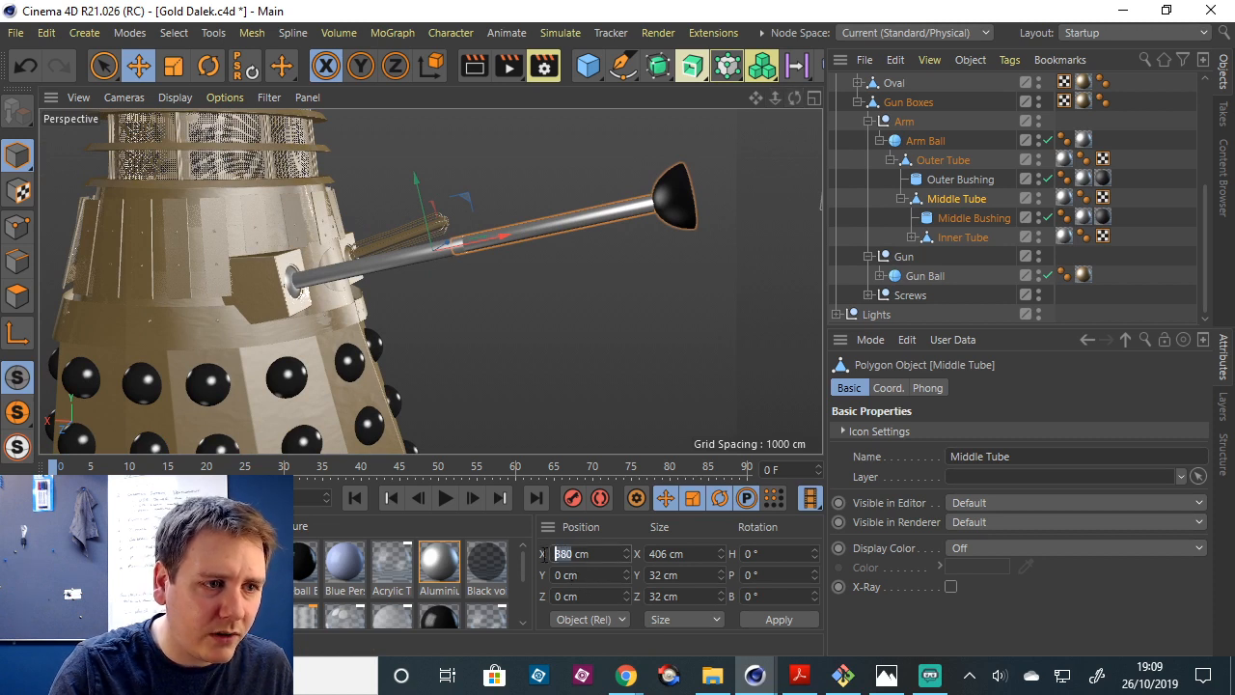
pyautogui.write('190')
pyautogui.press('Return')
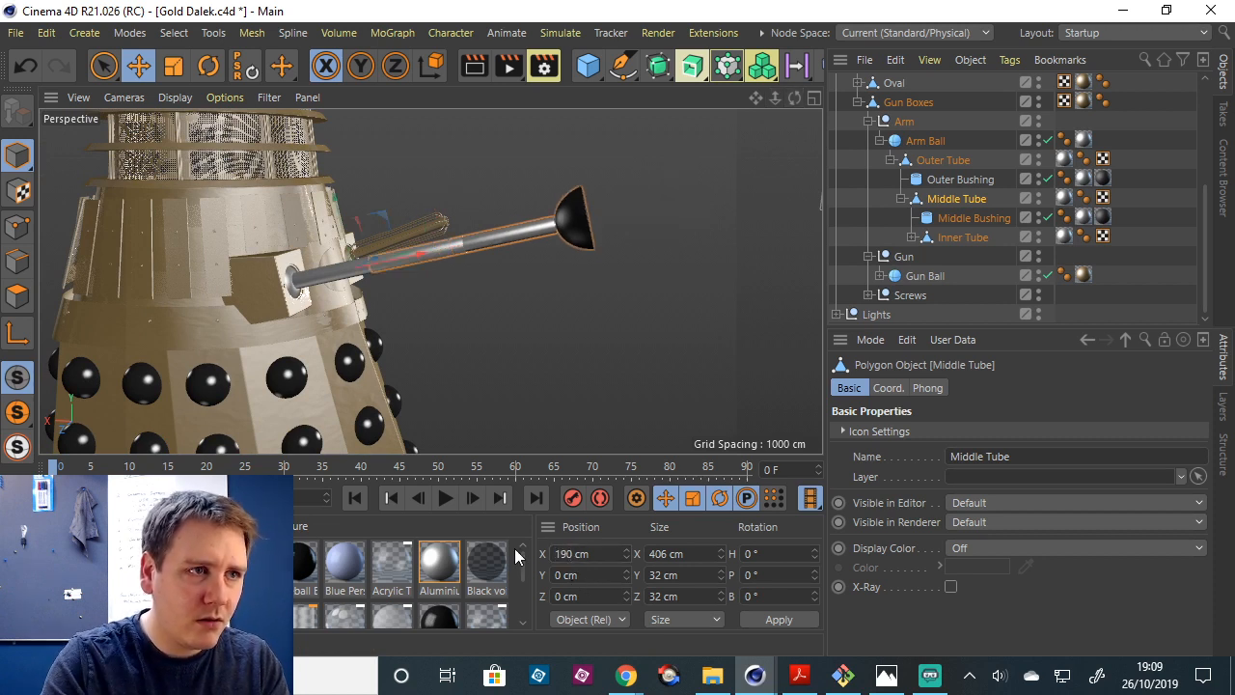
pyautogui.click(975, 239)
pyautogui.doubleClick(558, 552)
pyautogui.write('190')
pyautogui.press('Return')
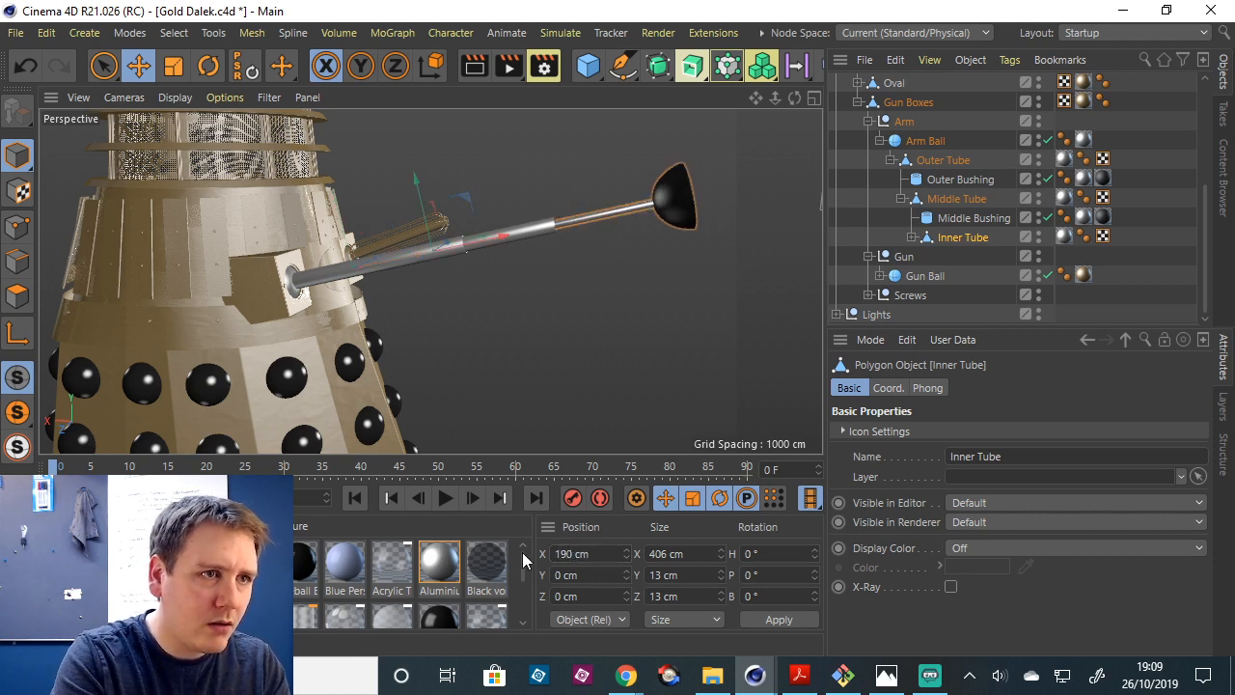
# Set the X position of both the Middle Tube and the Inner Tube to 200 cm.
pyautogui.moveTo(776, 102); pyautogui.dragTo(793, 98)
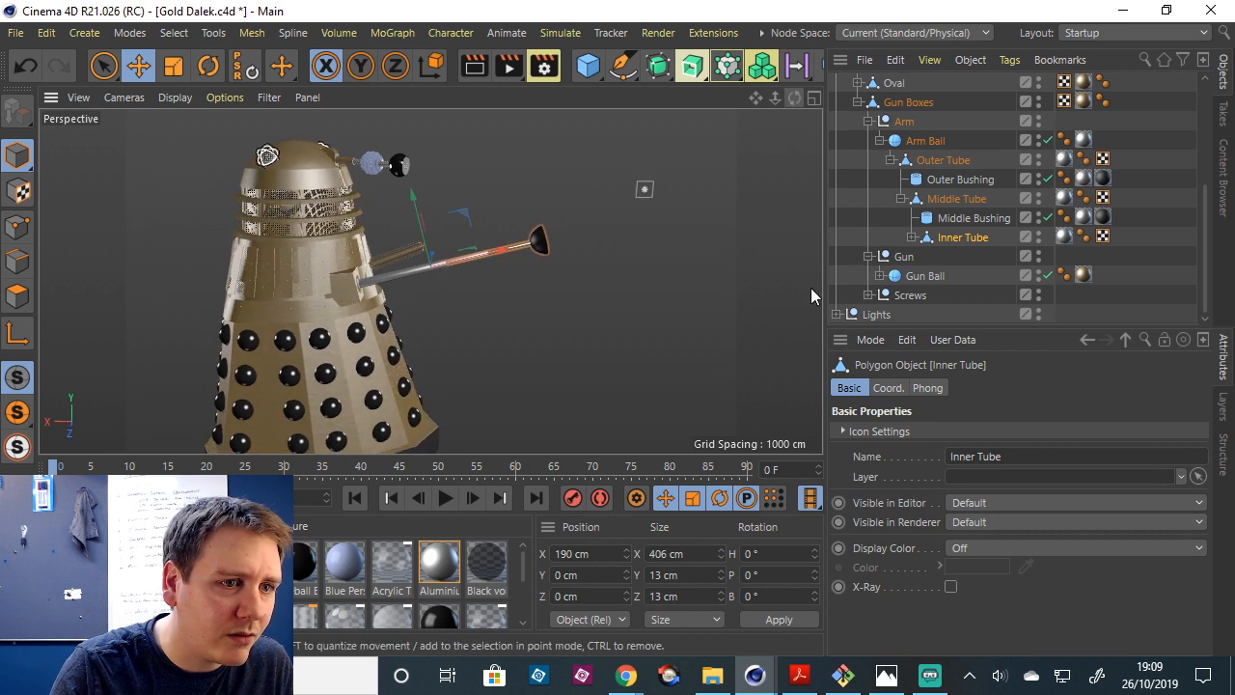
pyautogui.click(950, 199)
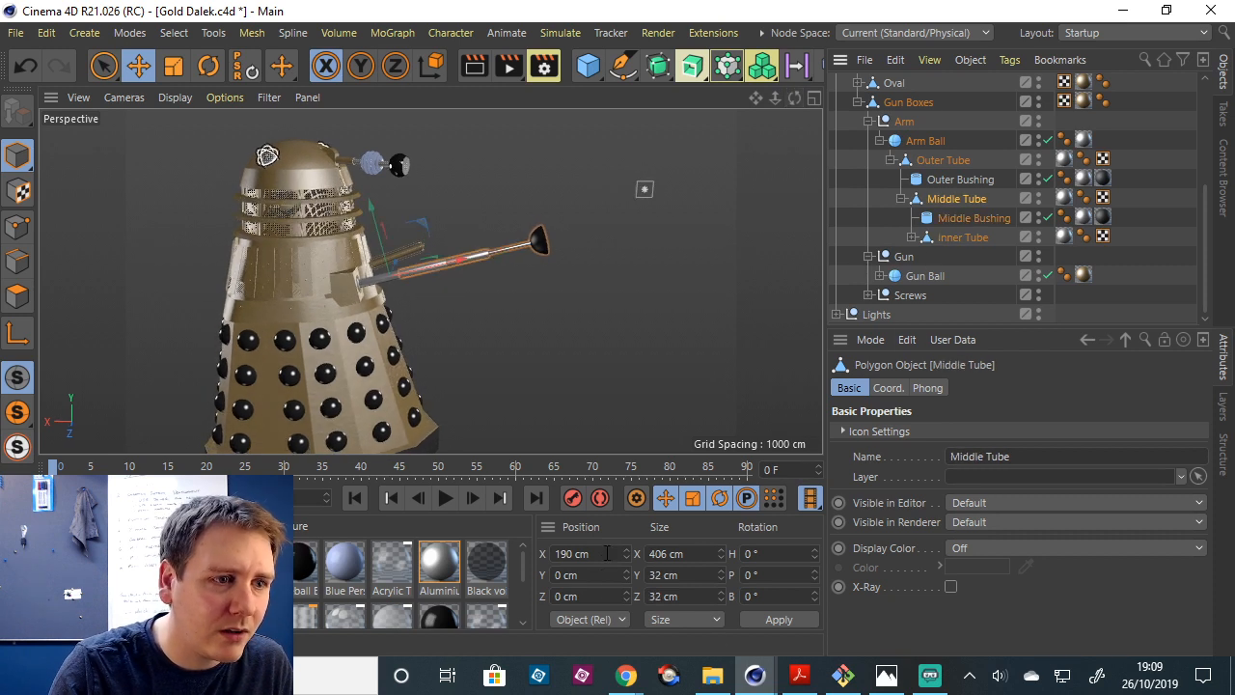
pyautogui.write('200')
pyautogui.press('Return')
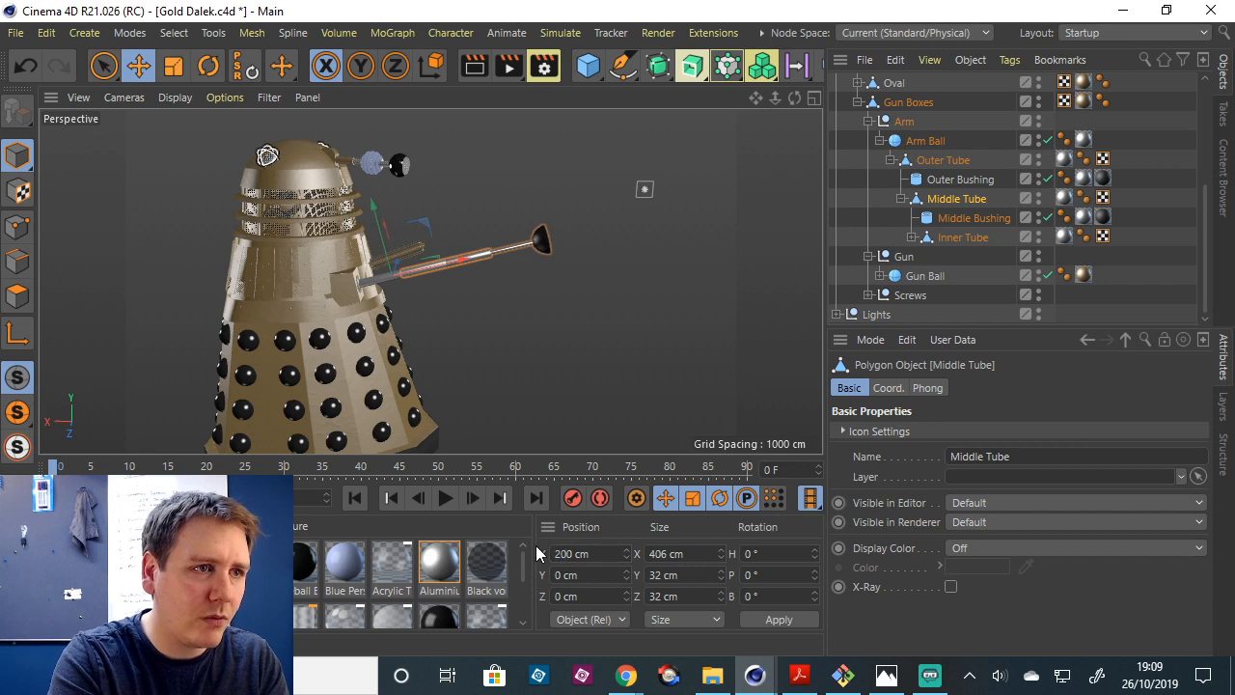
pyautogui.click(961, 237)
pyautogui.doubleClick(562, 554)
pyautogui.write('200')
pyautogui.press('Return')
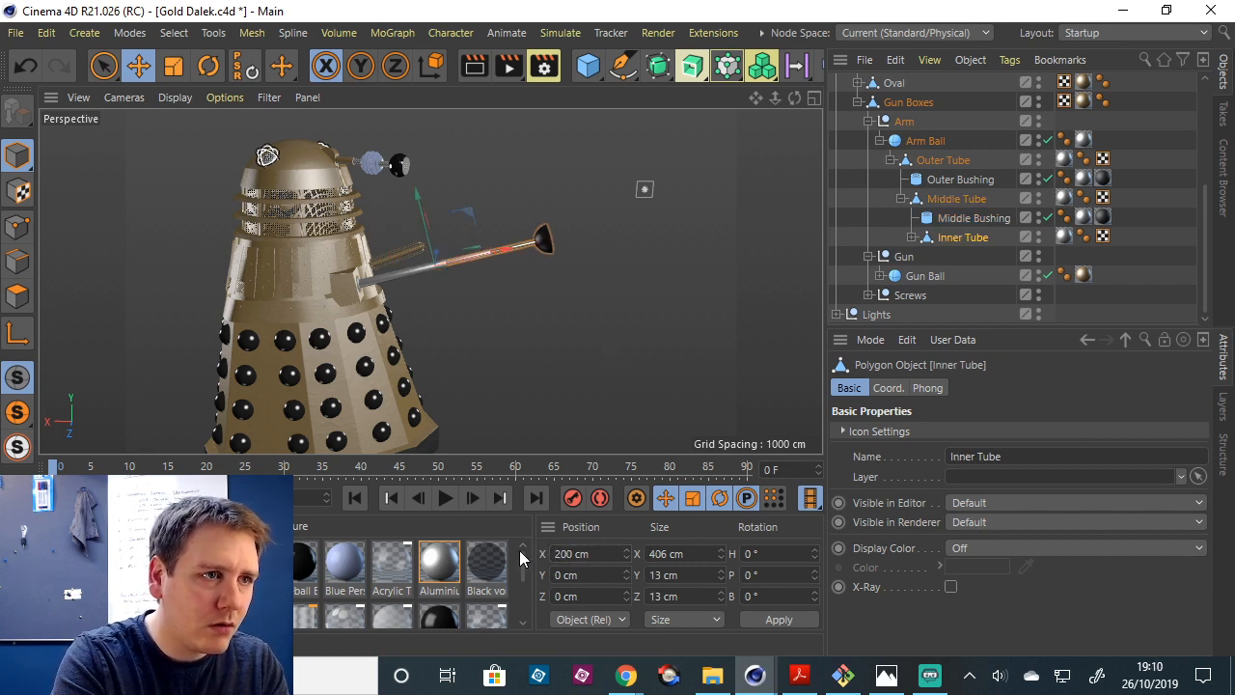
pyautogui.moveTo(777, 97); pyautogui.dragTo(767, 99)
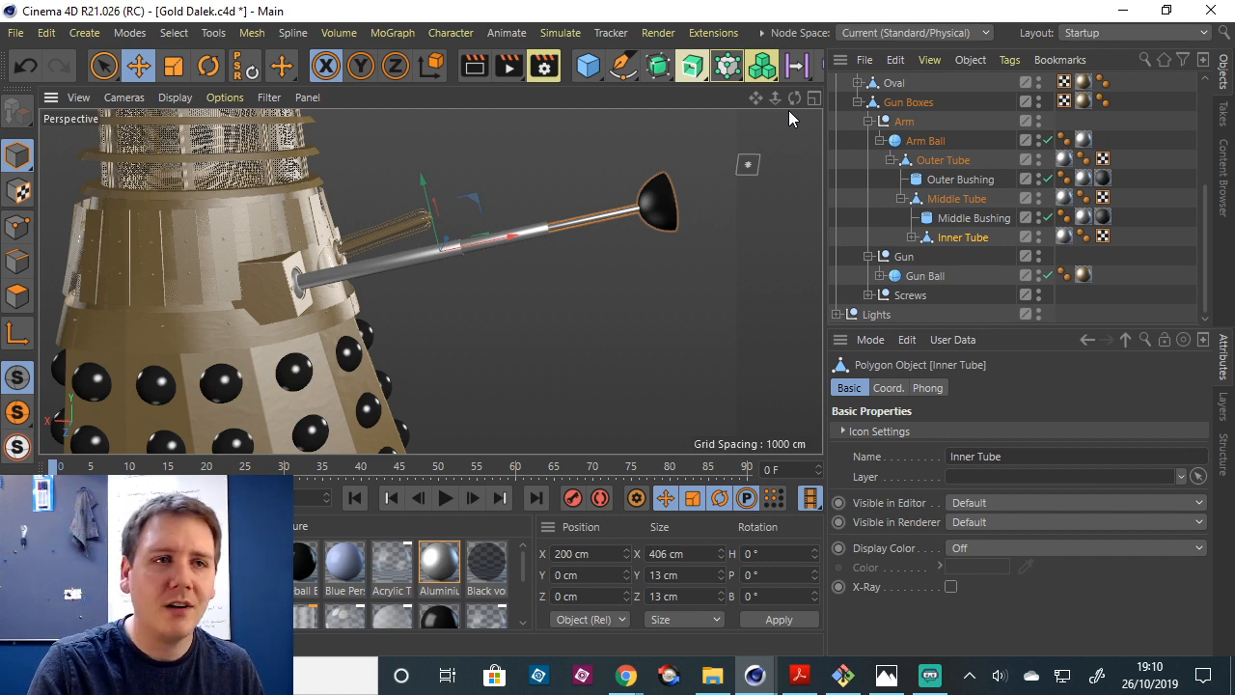
pyautogui.moveTo(775, 98); pyautogui.dragTo(741, 99)
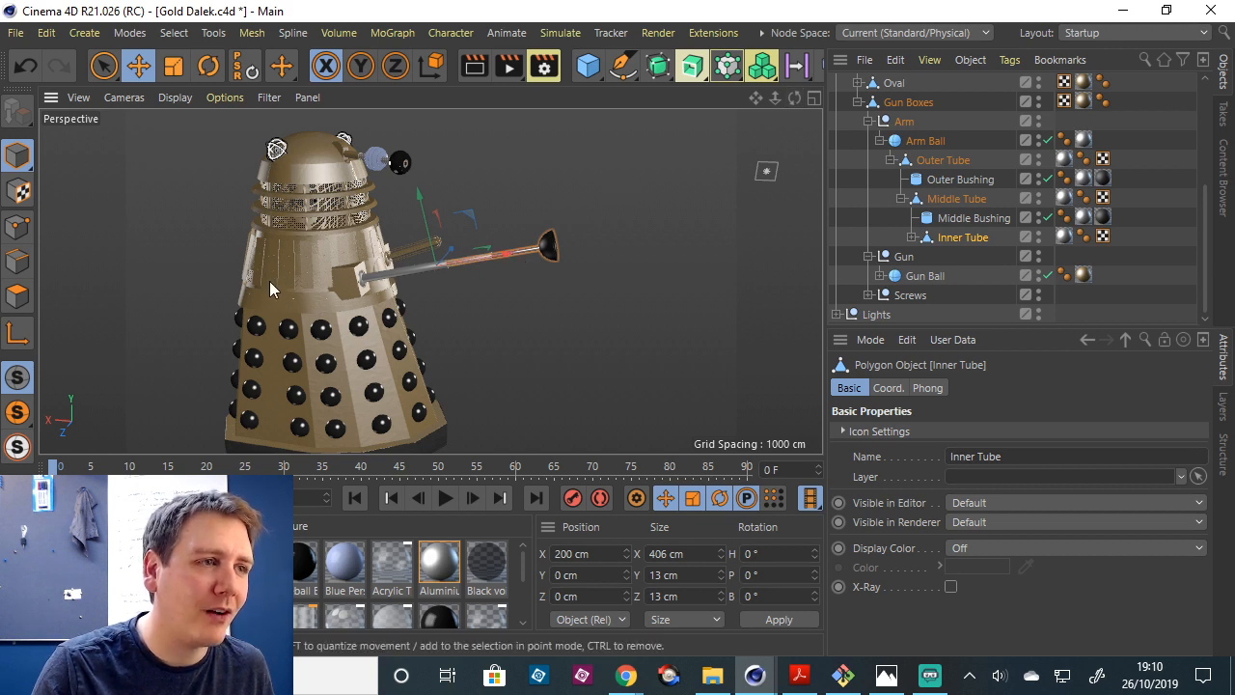
# Swing the extended arm sideways by moving the Gold Dalek's ArmXY to 81.333% X, -1.333% Y.
pyautogui.moveTo(794, 98); pyautogui.dragTo(714, 99)
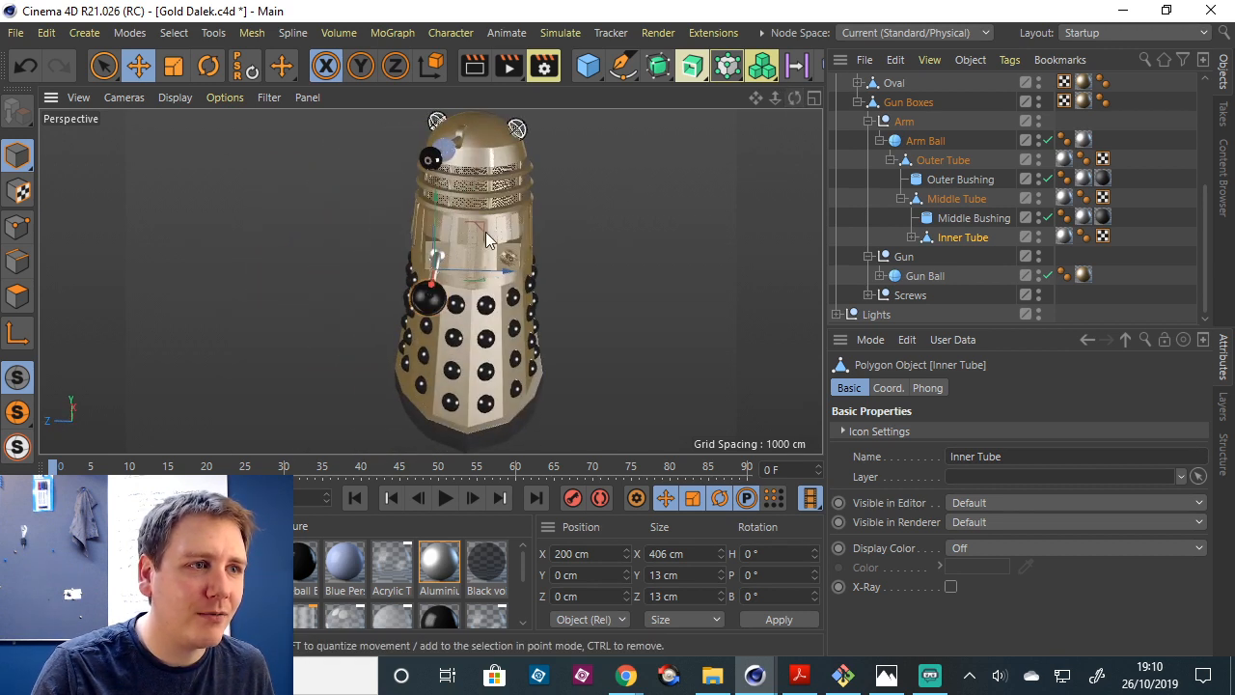
pyautogui.scroll(5, 926, 109)
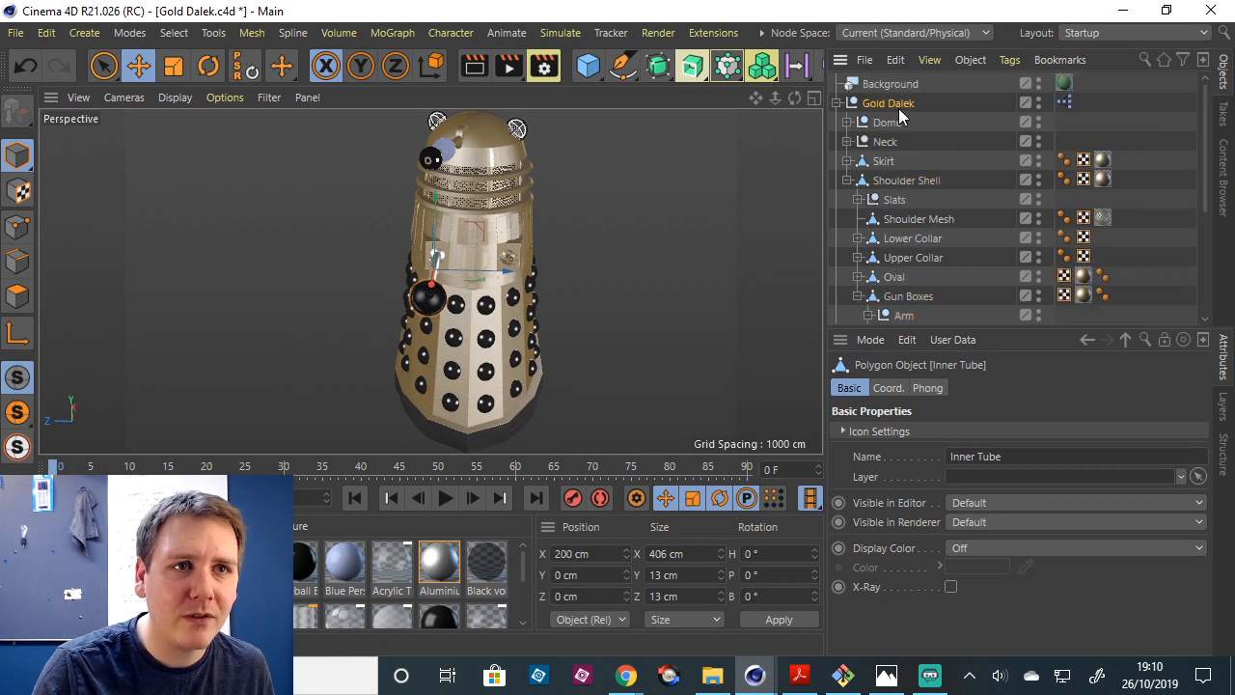
pyautogui.click(889, 103)
pyautogui.moveTo(981, 514); pyautogui.dragTo(1009, 523)
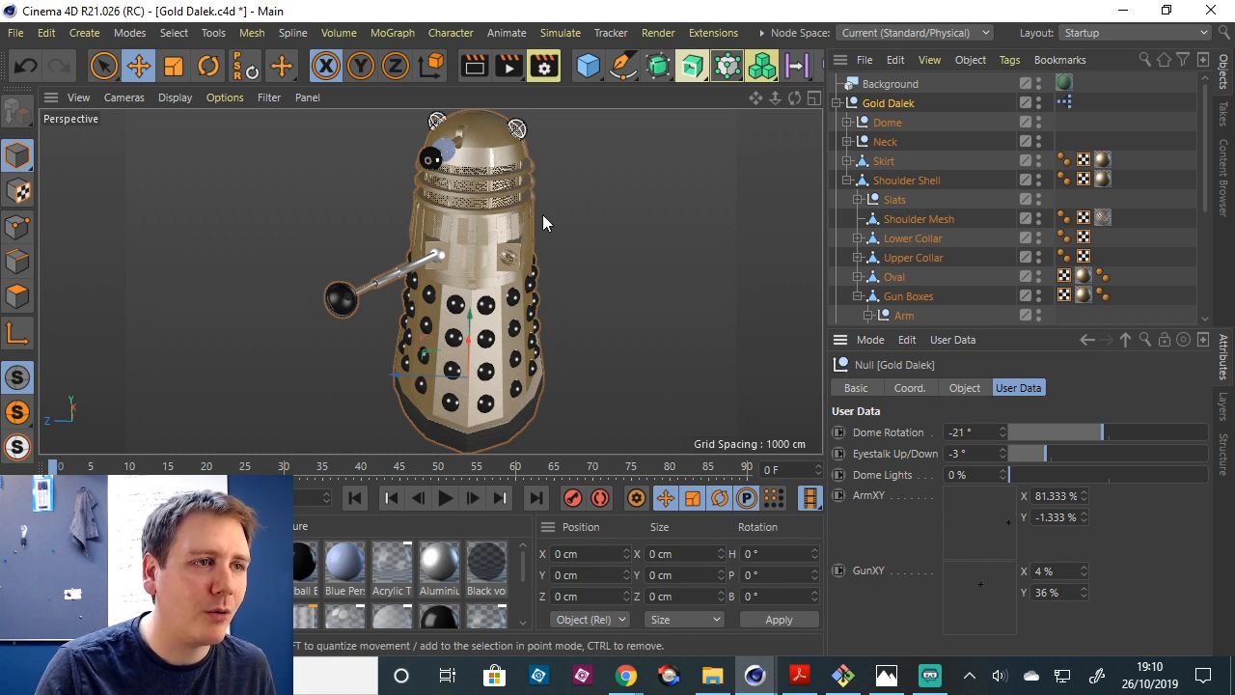
pyautogui.moveTo(774, 97); pyautogui.dragTo(815, 97)
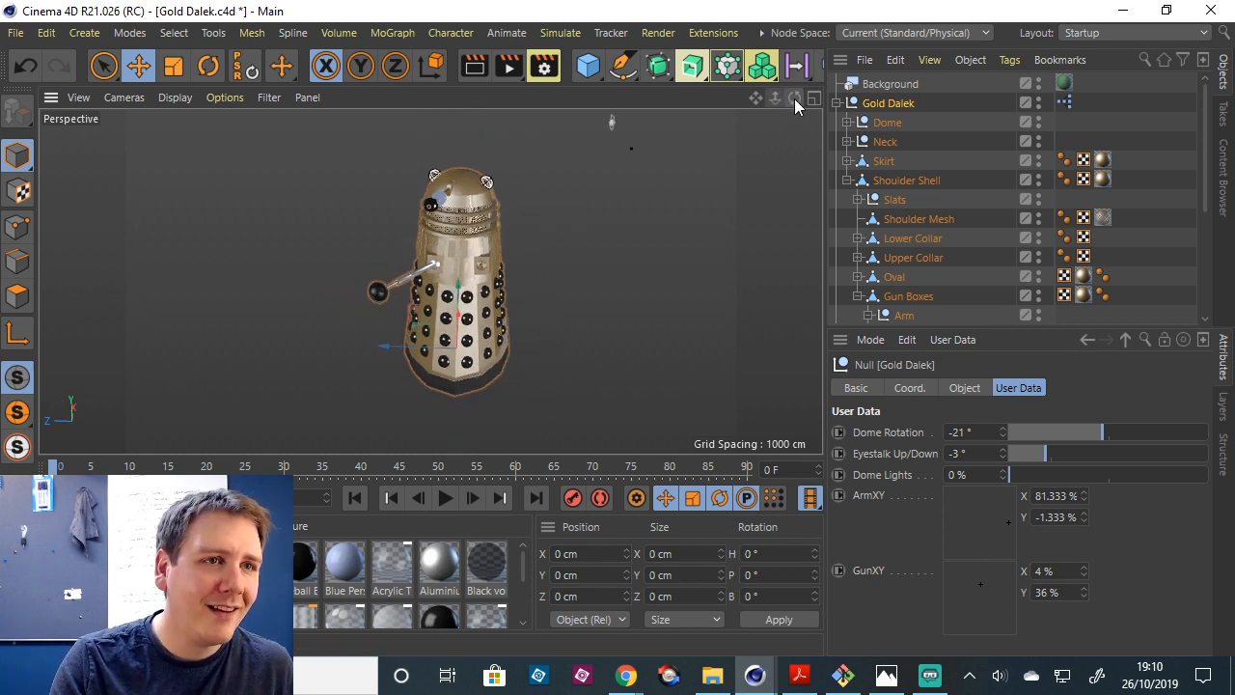
pyautogui.keyDown('alt'); pyautogui.moveTo(516, 126); pyautogui.dragTo(569, 128); pyautogui.keyUp('alt')
pyautogui.moveTo(775, 97)
pyautogui.mouseDown()
pyautogui.moveTo(800, 101)
pyautogui.moveTo(791, 106)
pyautogui.mouseUp()
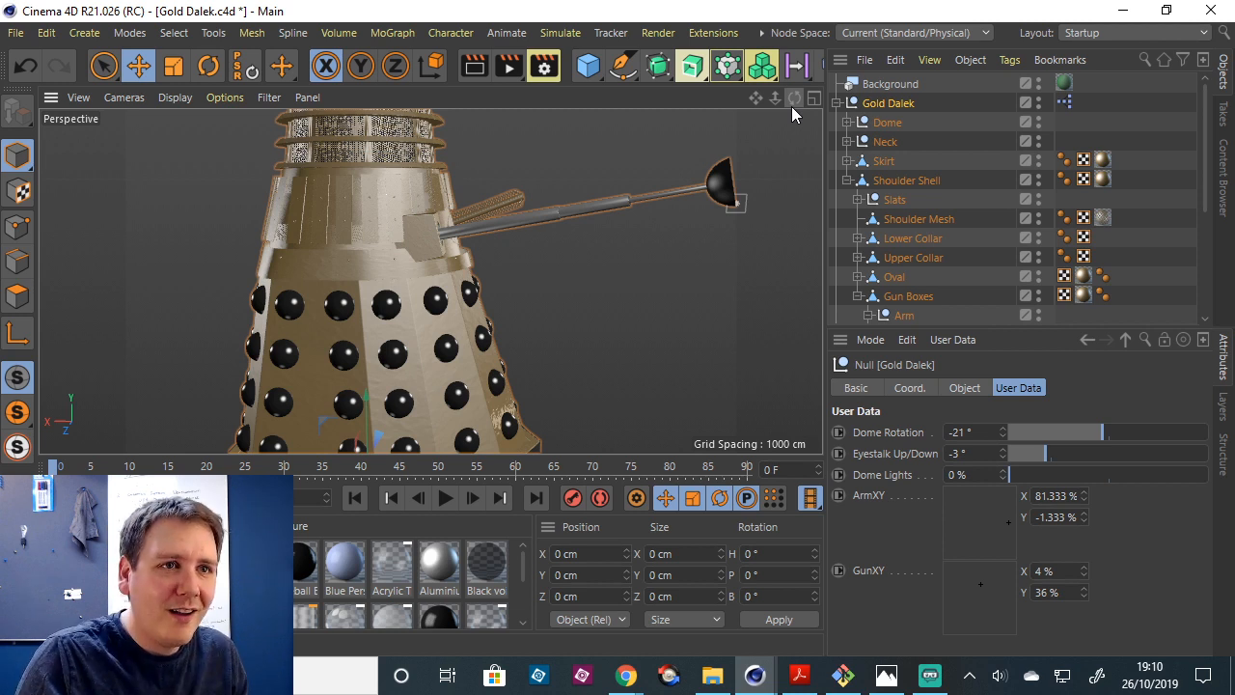
pyautogui.moveTo(794, 98)
pyautogui.mouseDown()
pyautogui.moveTo(772, 98)
pyautogui.moveTo(788, 99)
pyautogui.mouseUp()
# Check the X positions of the Inner Tube and the Middle Tube in the arm hierarchy.
pyautogui.scroll(-5, 885, 162)
pyautogui.click(951, 217)
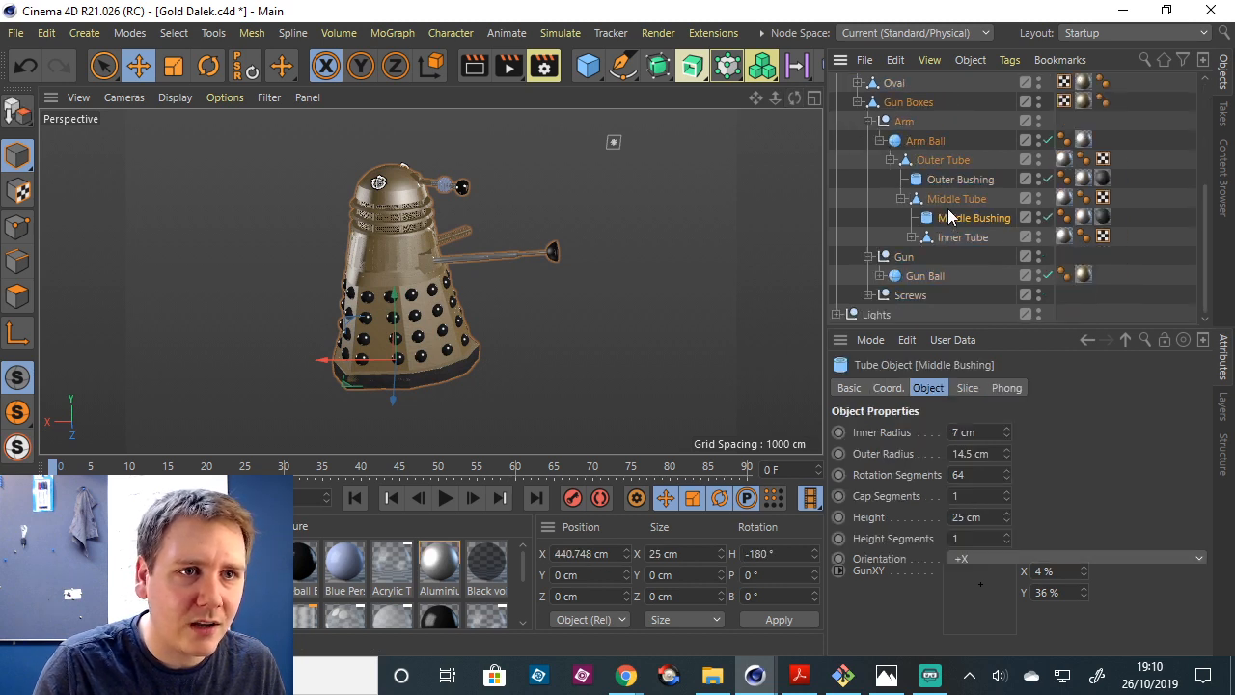
pyautogui.click(960, 238)
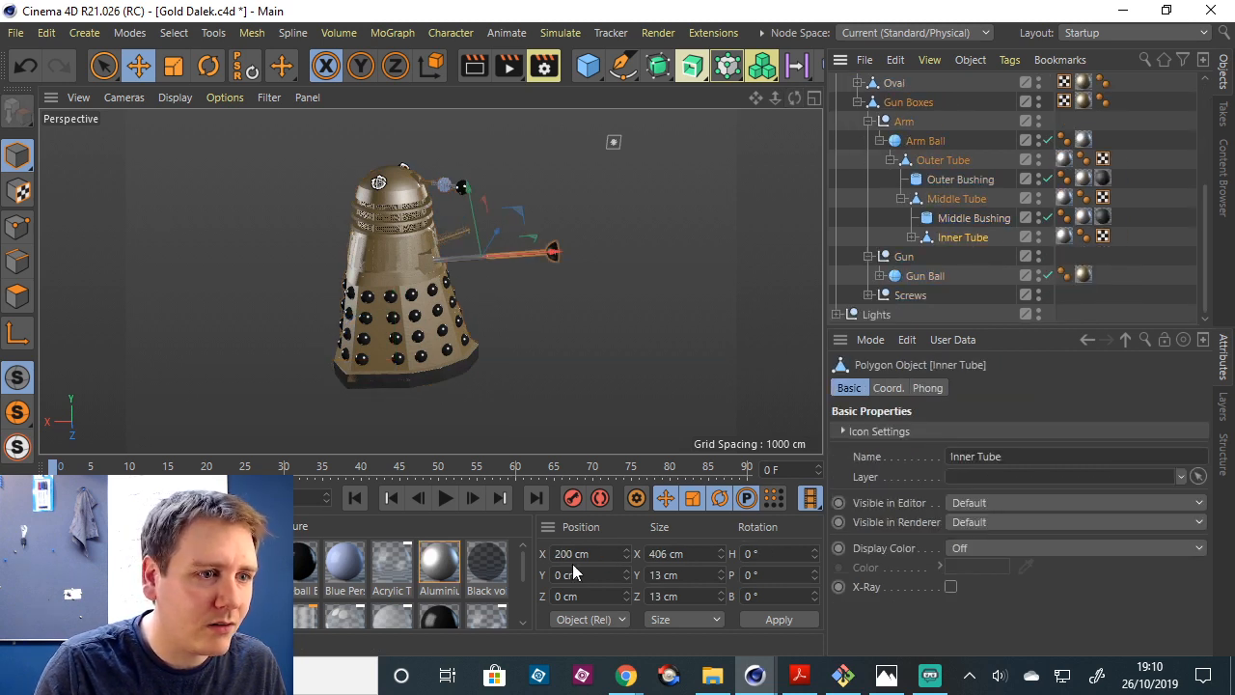
pyautogui.click(954, 202)
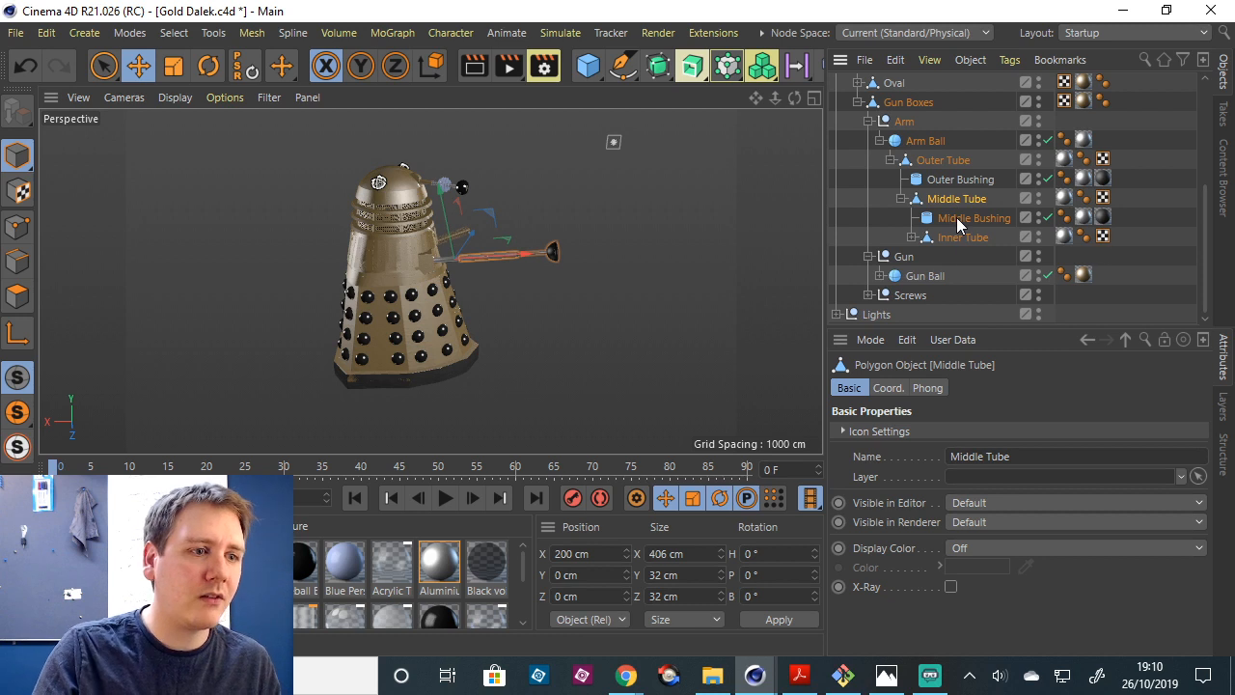
pyautogui.scroll(5, 910, 106)
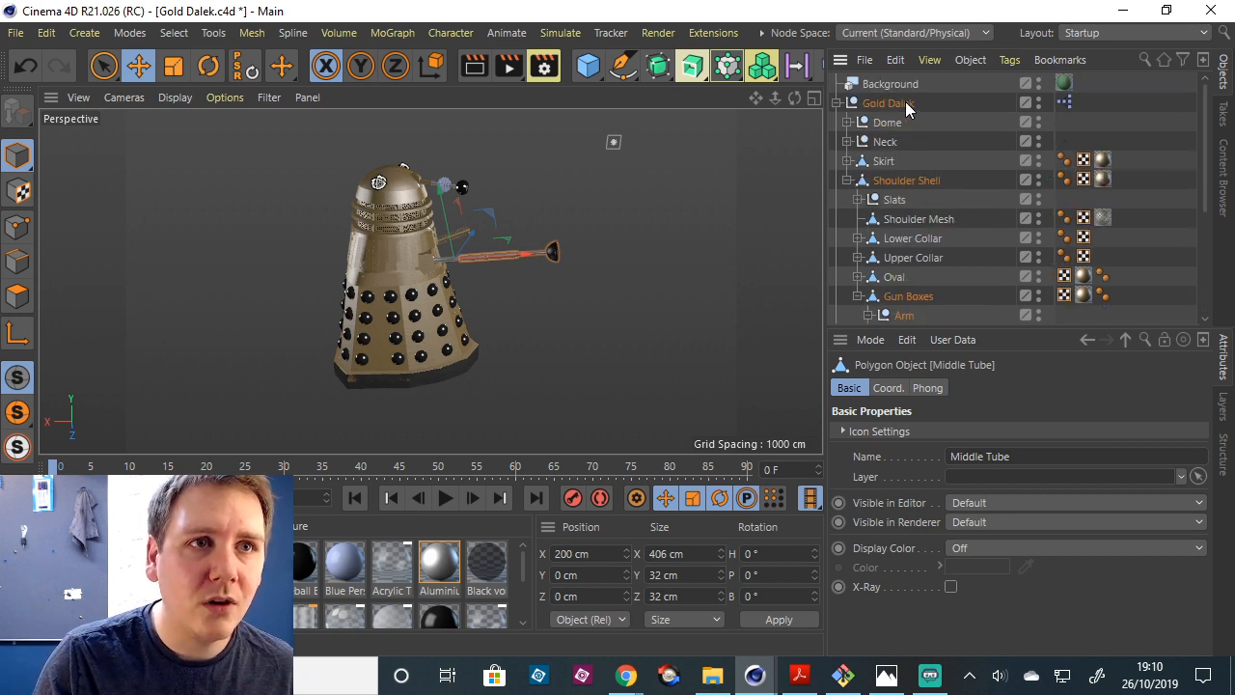
# Add a user data entry named Arm Extension to the Gold Dalek null.
pyautogui.click(904, 101)
pyautogui.click(970, 339)
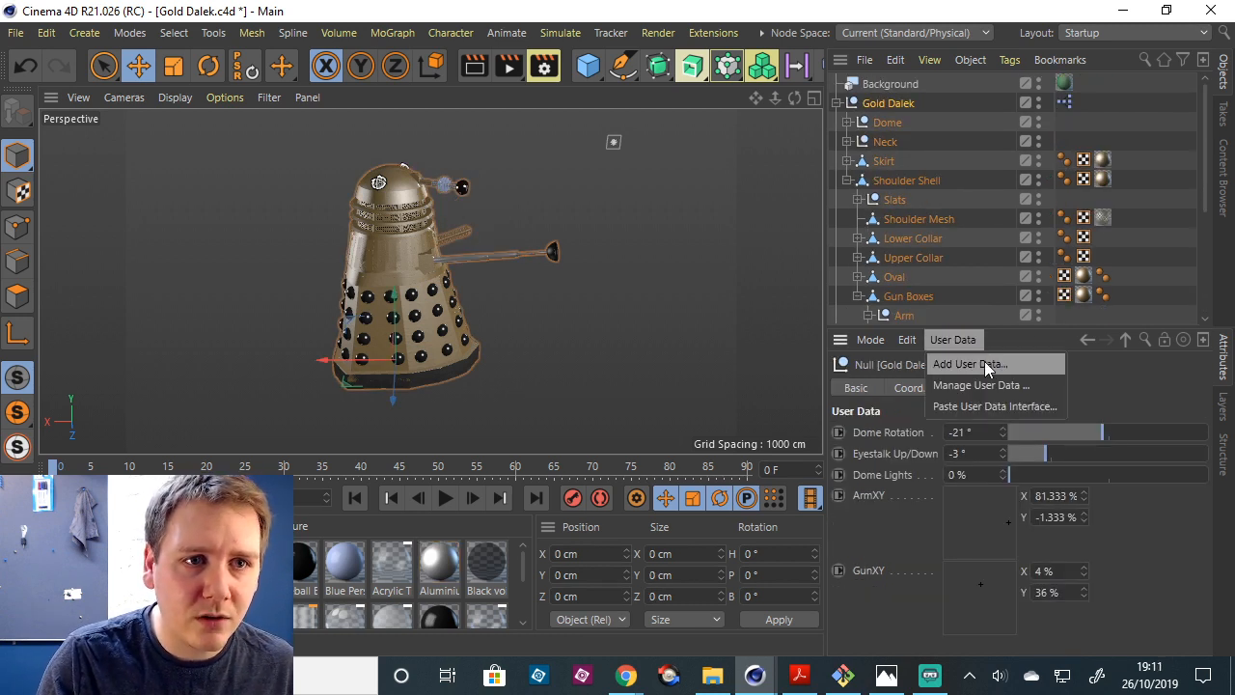
pyautogui.click(985, 363)
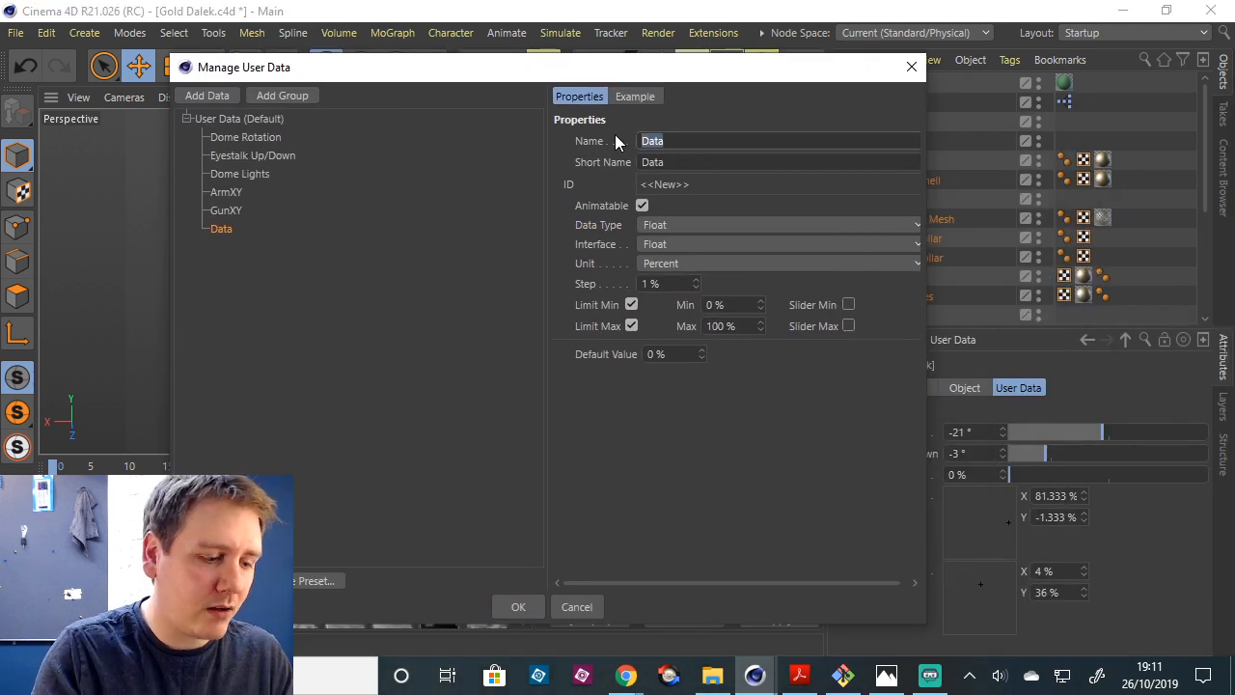
pyautogui.write('Arm Ex')
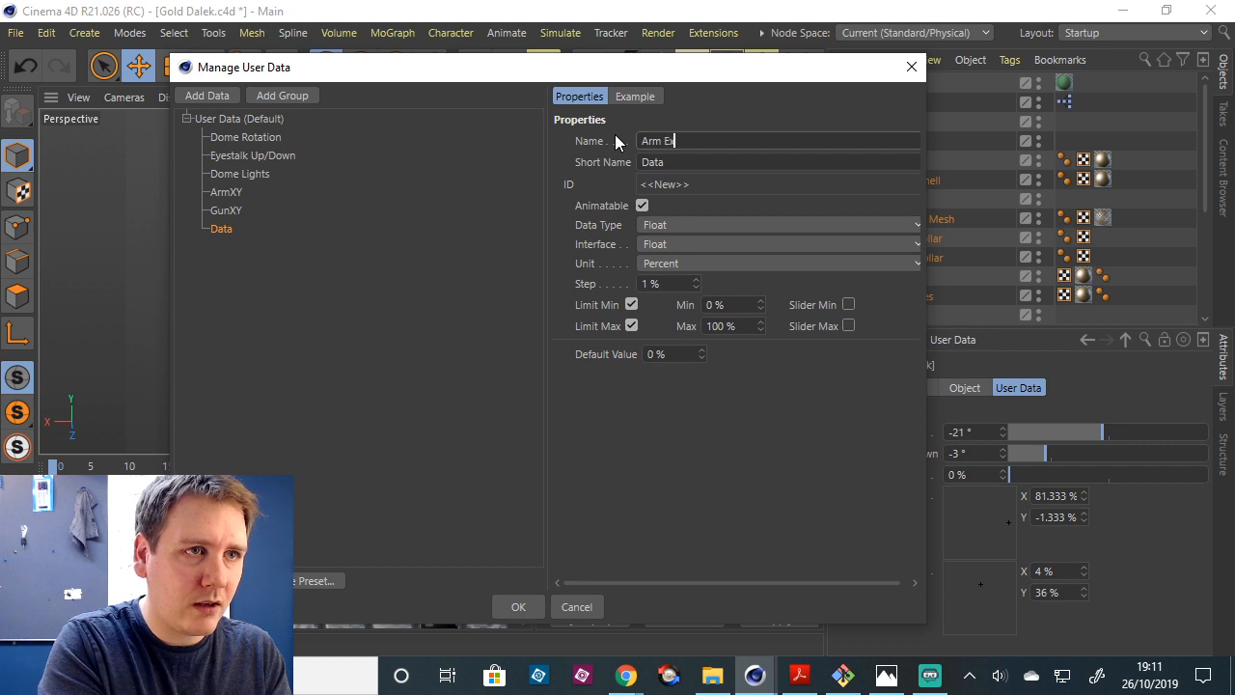
pyautogui.write('tension')
pyautogui.press('Return')
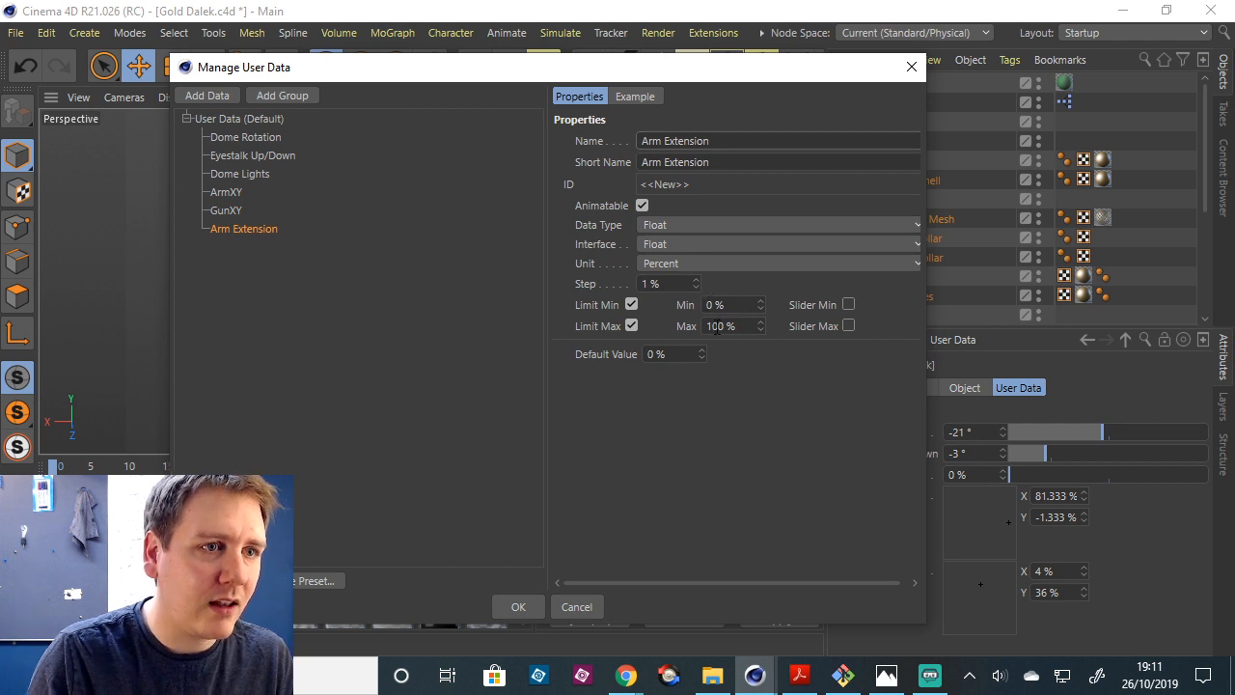
# Give Arm Extension a Float Slider interface, try the example slider up to 100%, and accept the user data.
pyautogui.click(690, 244)
pyautogui.click(694, 286)
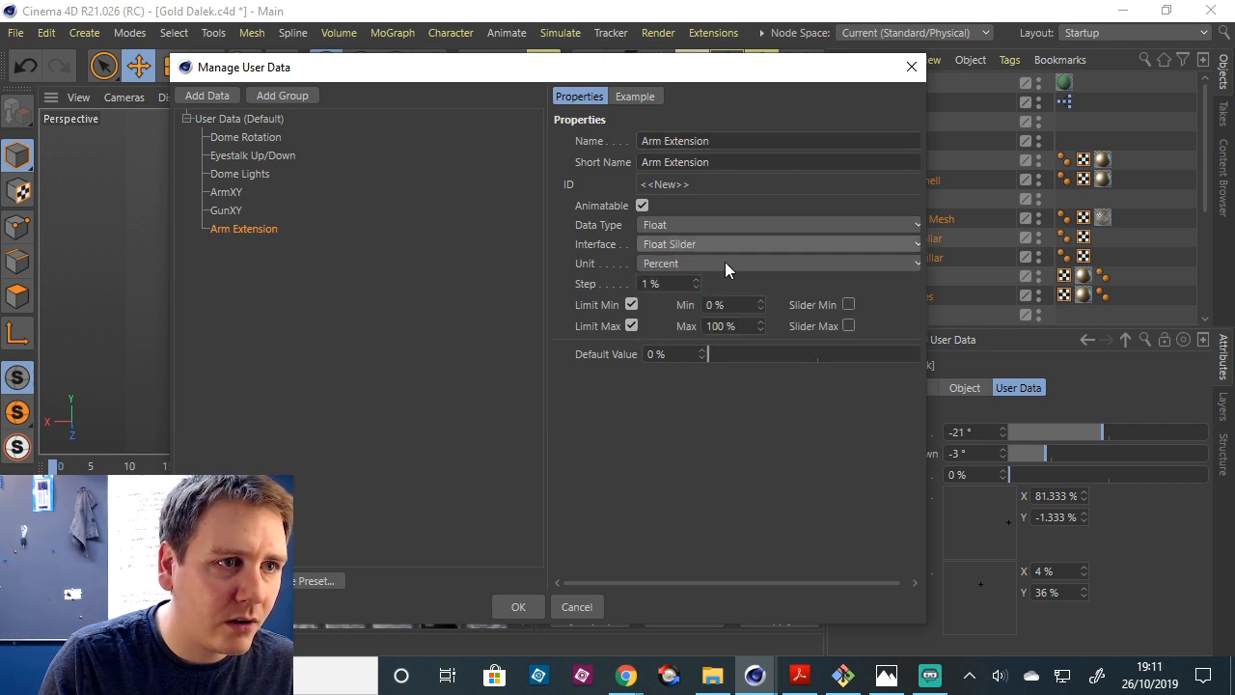
pyautogui.click(619, 99)
pyautogui.moveTo(683, 139); pyautogui.dragTo(924, 137)
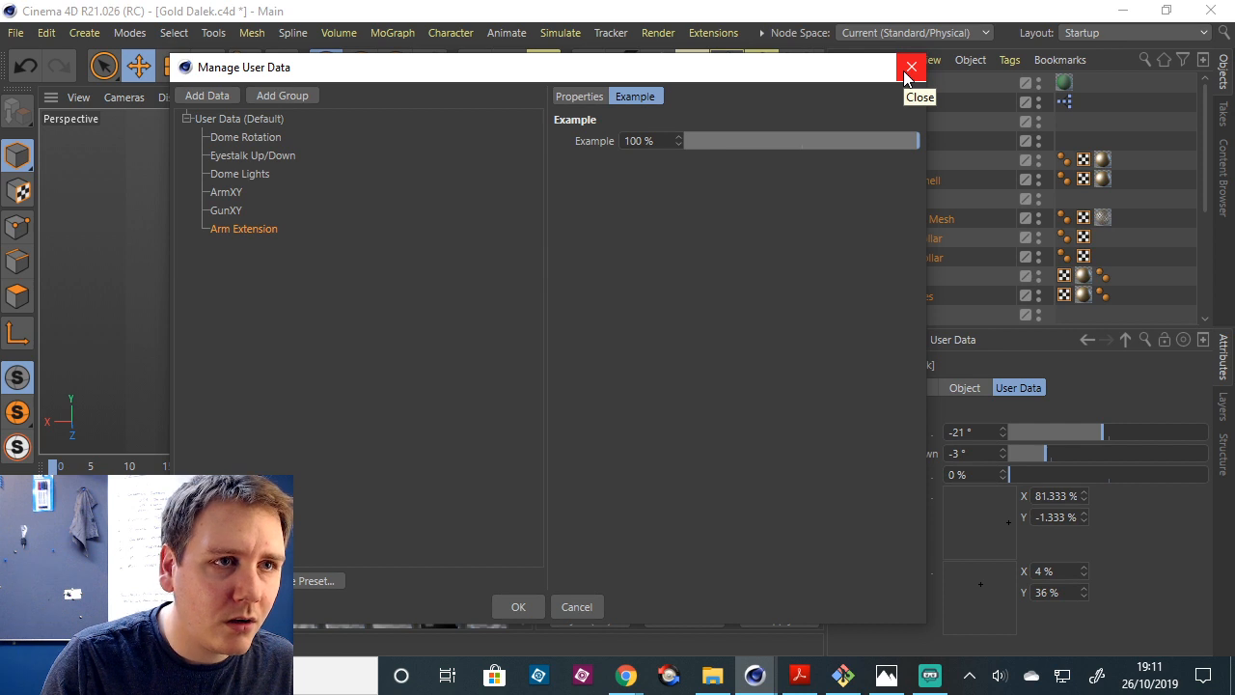
pyautogui.click(514, 607)
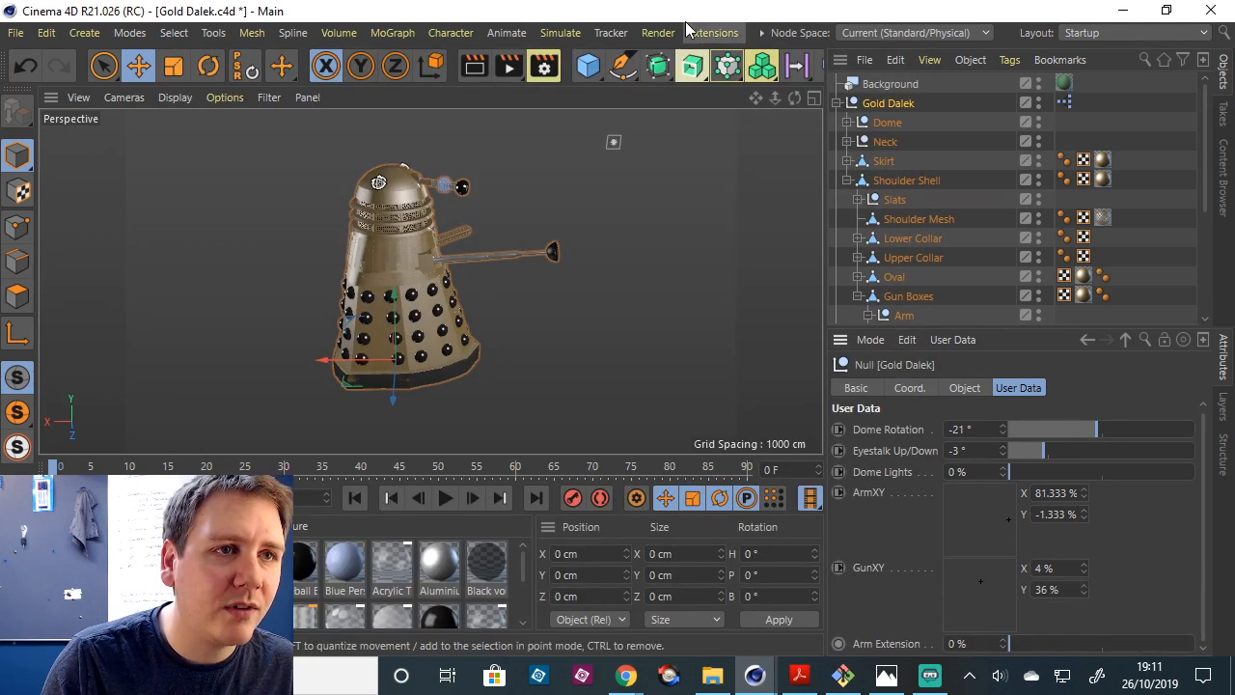
# In the Gold Dalek's XPresso, add an Arm Extension output to the node holding the GunXY ports and make that node taller.
pyautogui.moveTo(774, 98); pyautogui.dragTo(666, 100)
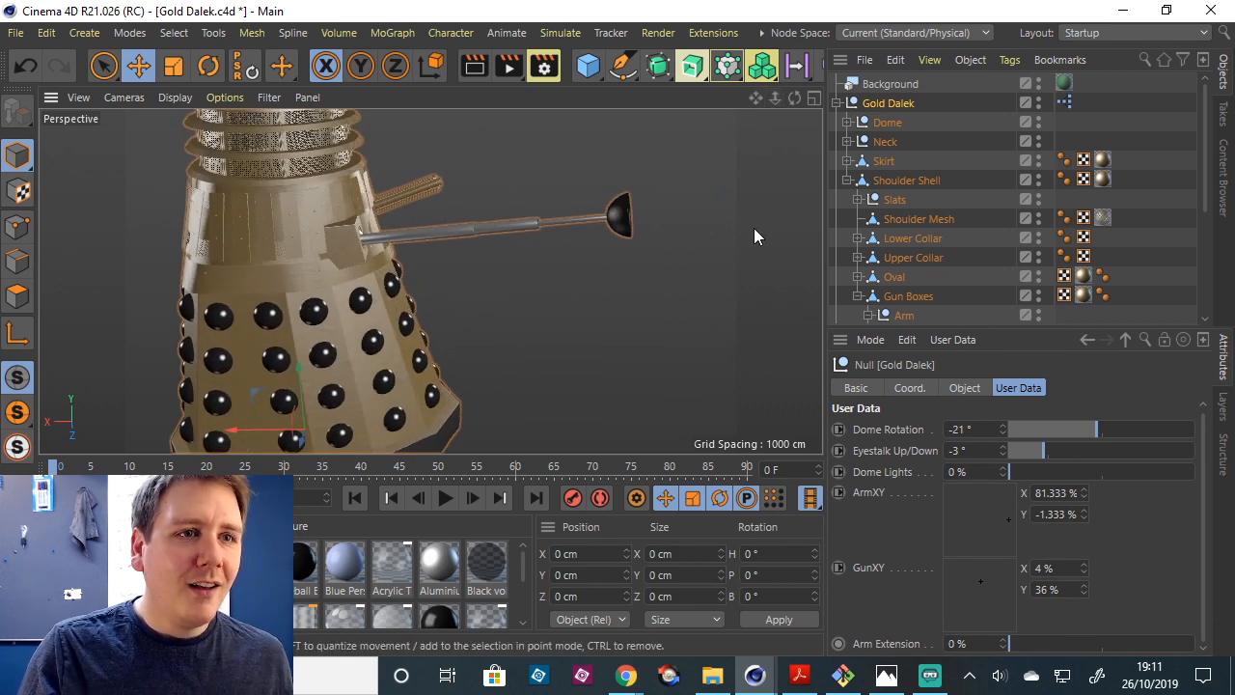
pyautogui.doubleClick(1063, 103)
pyautogui.click(481, 370)
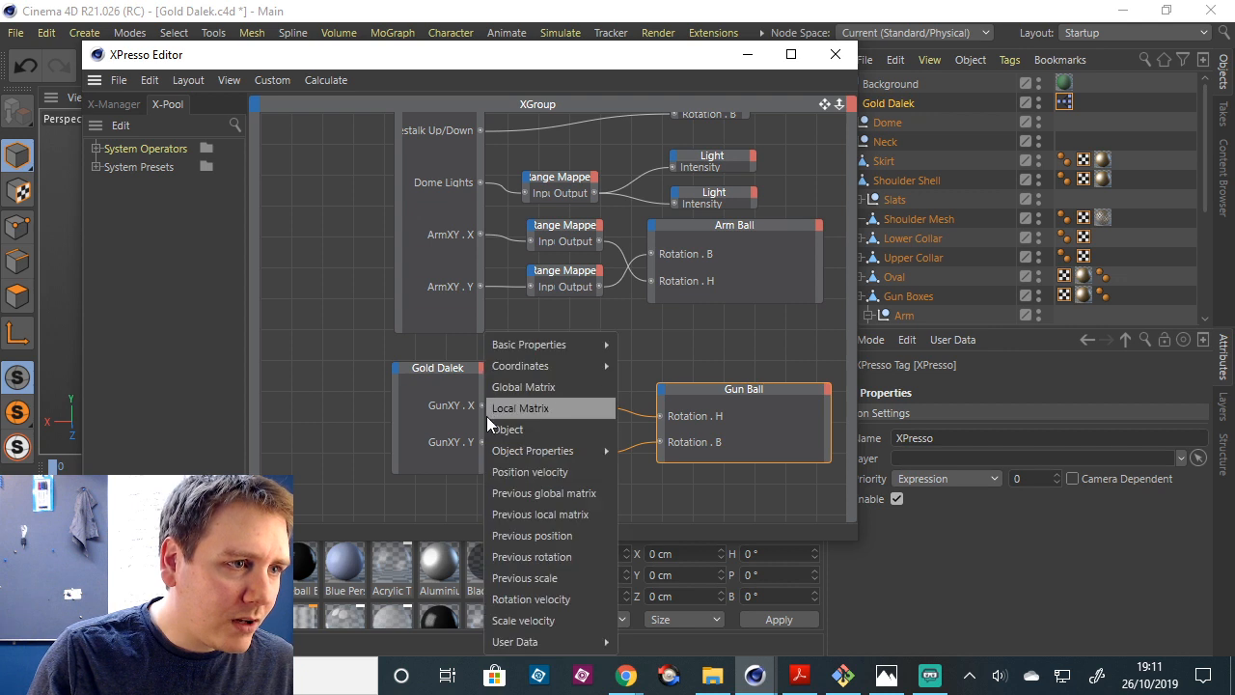
pyautogui.moveTo(614, 642)
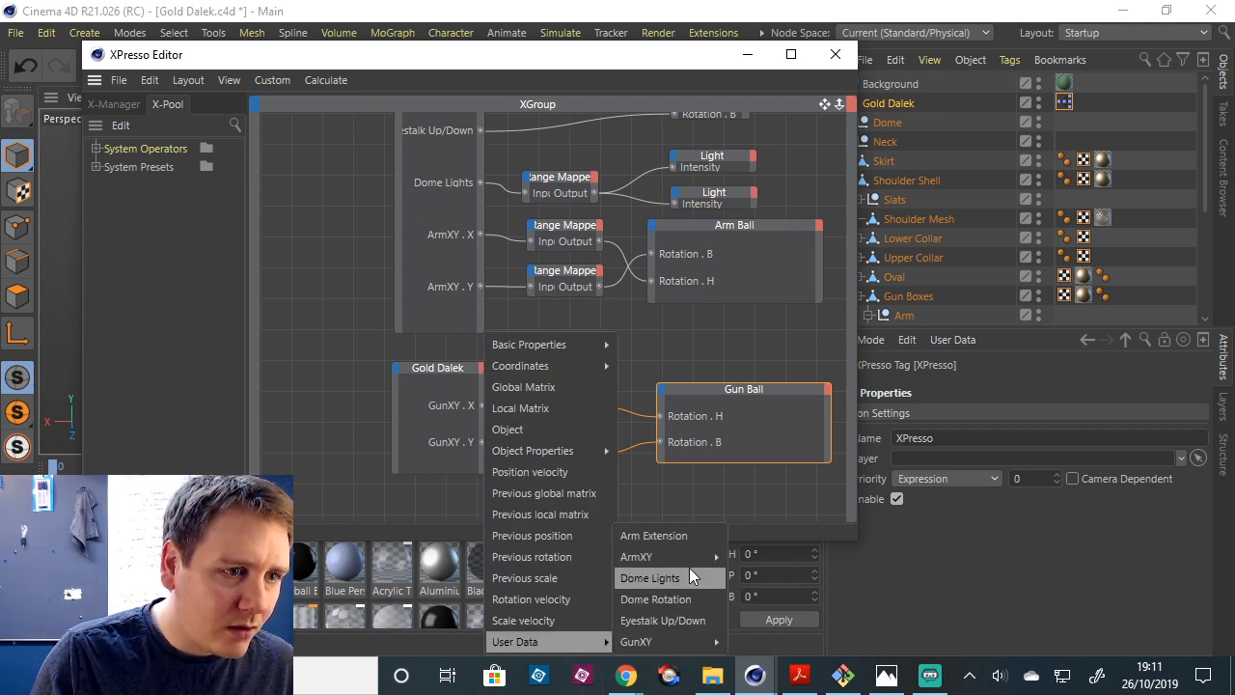
pyautogui.click(692, 535)
pyautogui.moveTo(453, 473); pyautogui.dragTo(455, 536)
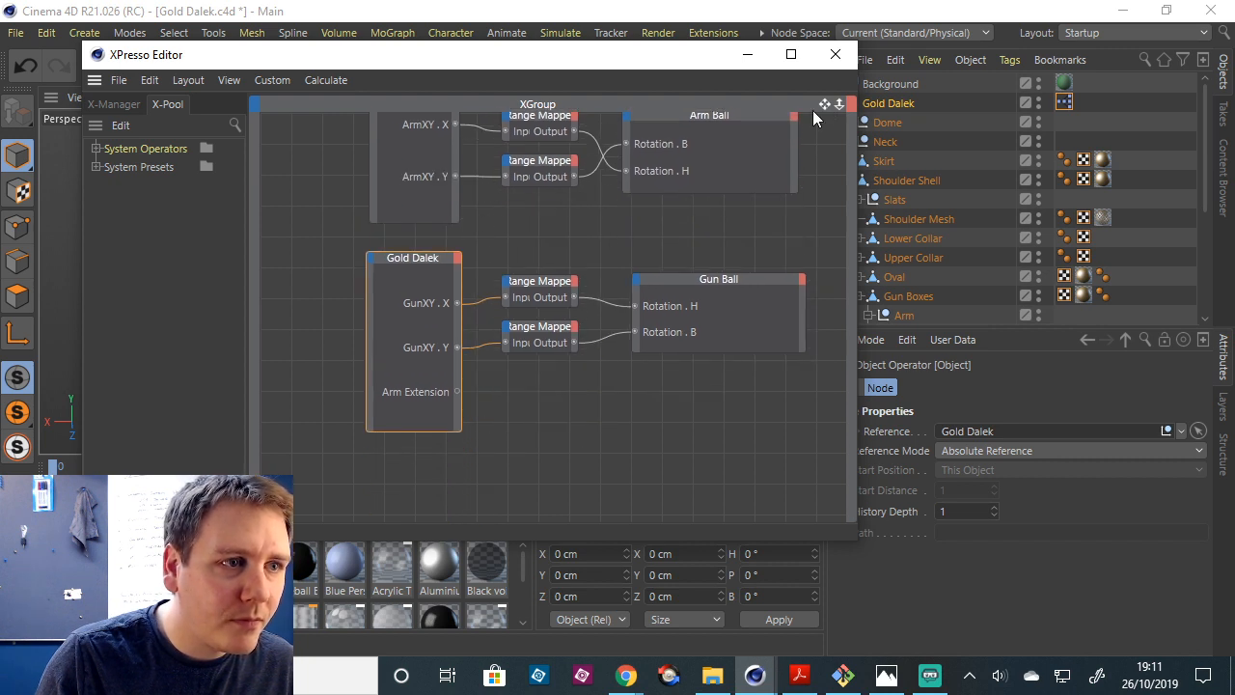
pyautogui.moveTo(416, 432); pyautogui.dragTo(417, 457)
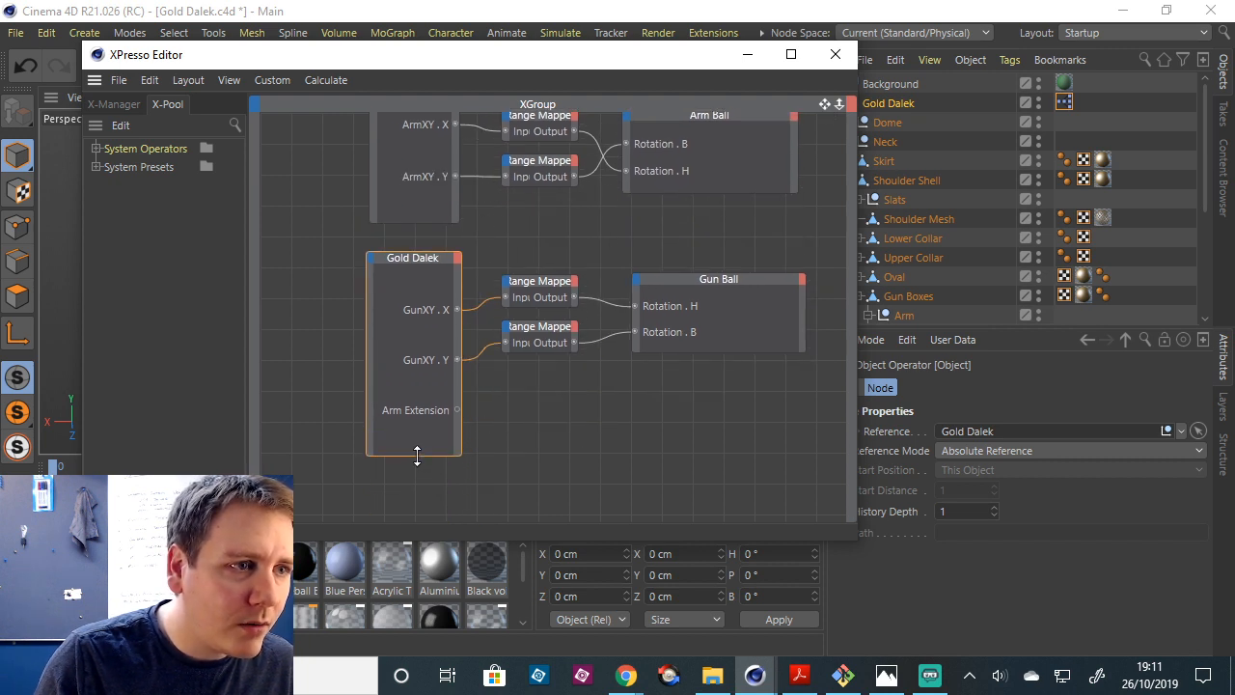
# Duplicate the GunXY.Y Range Mapper beside the Arm Extension port and set the copy's Input Lower to 0%.
pyautogui.click(546, 334)
pyautogui.keyDown('ctrl'); pyautogui.moveTo(539, 333); pyautogui.dragTo(545, 404); pyautogui.keyUp('ctrl')
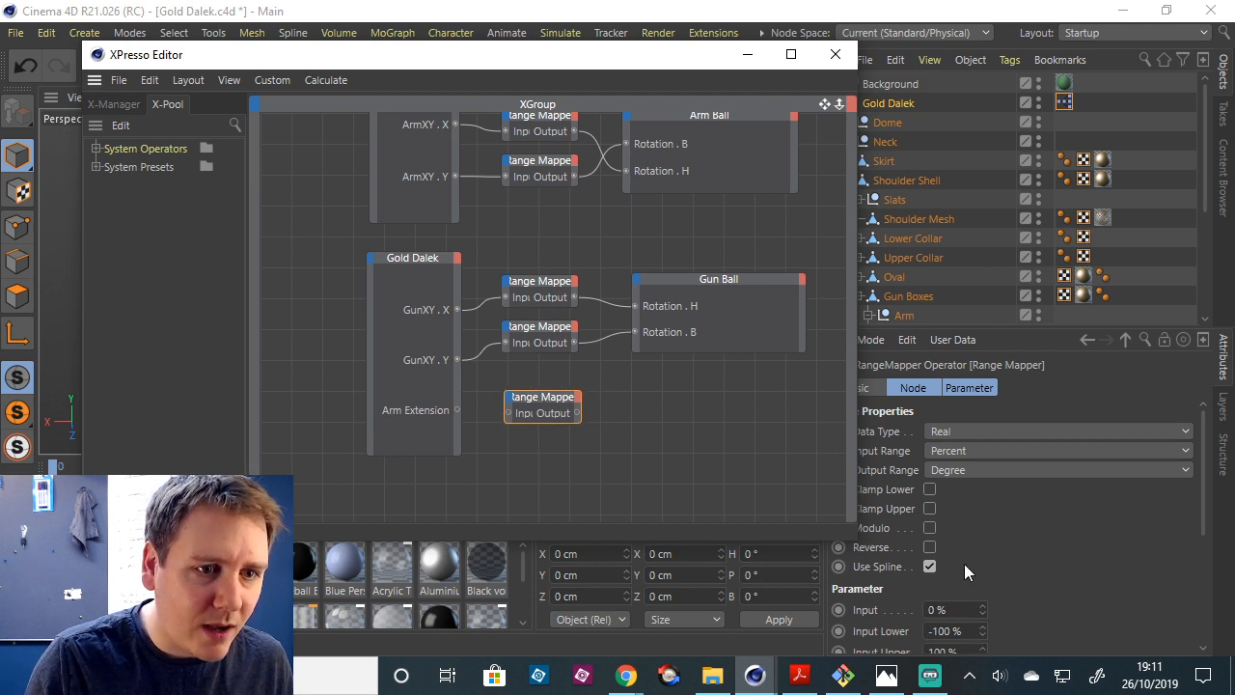
pyautogui.scroll(-3, 985, 569)
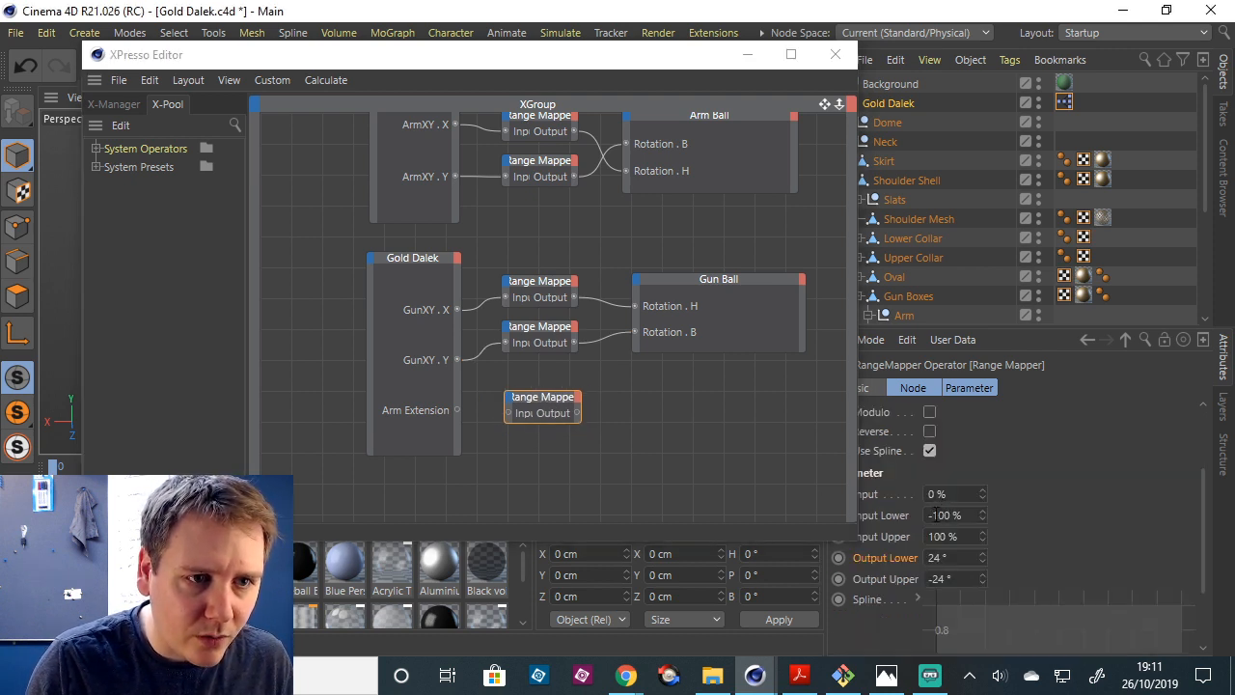
pyautogui.press('BackSpace')
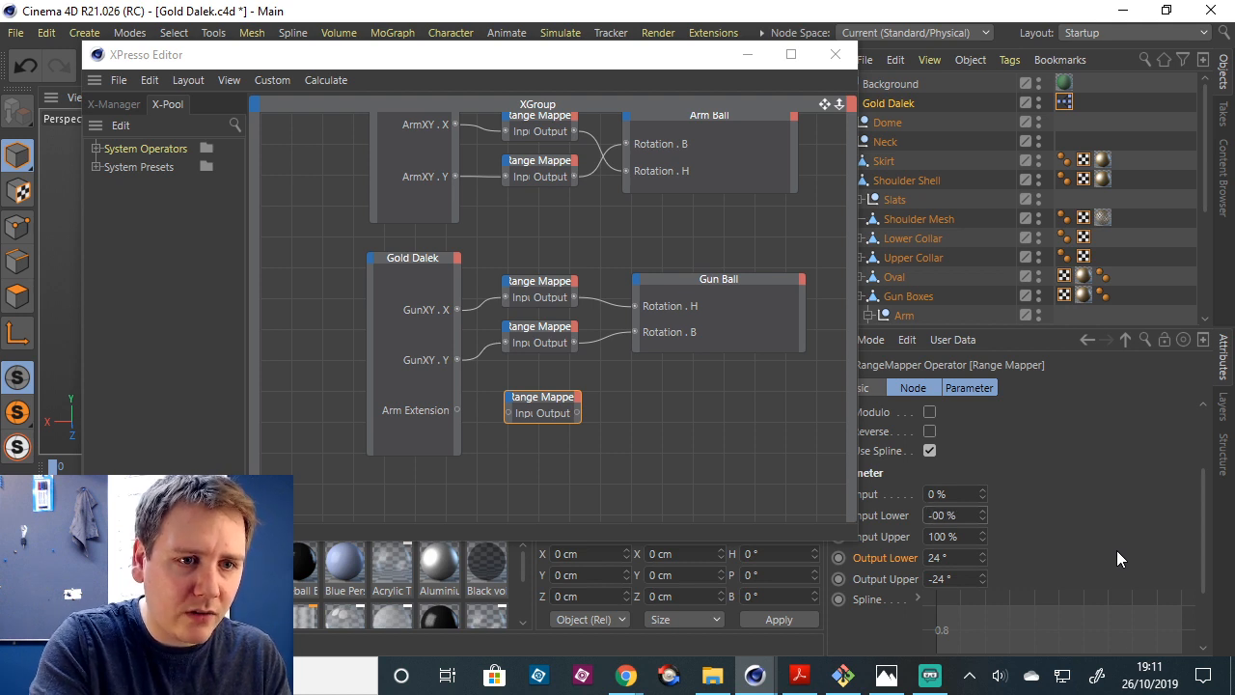
pyautogui.write('0')
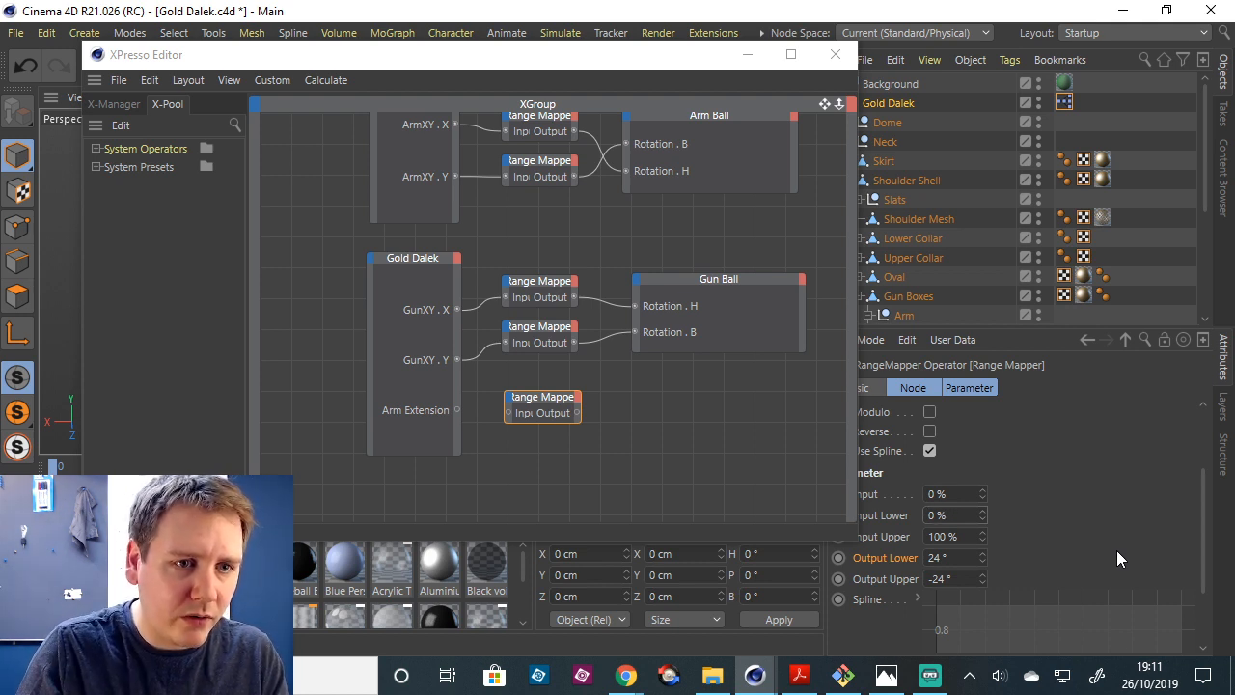
# Change the new Range Mapper's Output Range from degrees to User Defined.
pyautogui.click(950, 558)
pyautogui.doubleClick(950, 557)
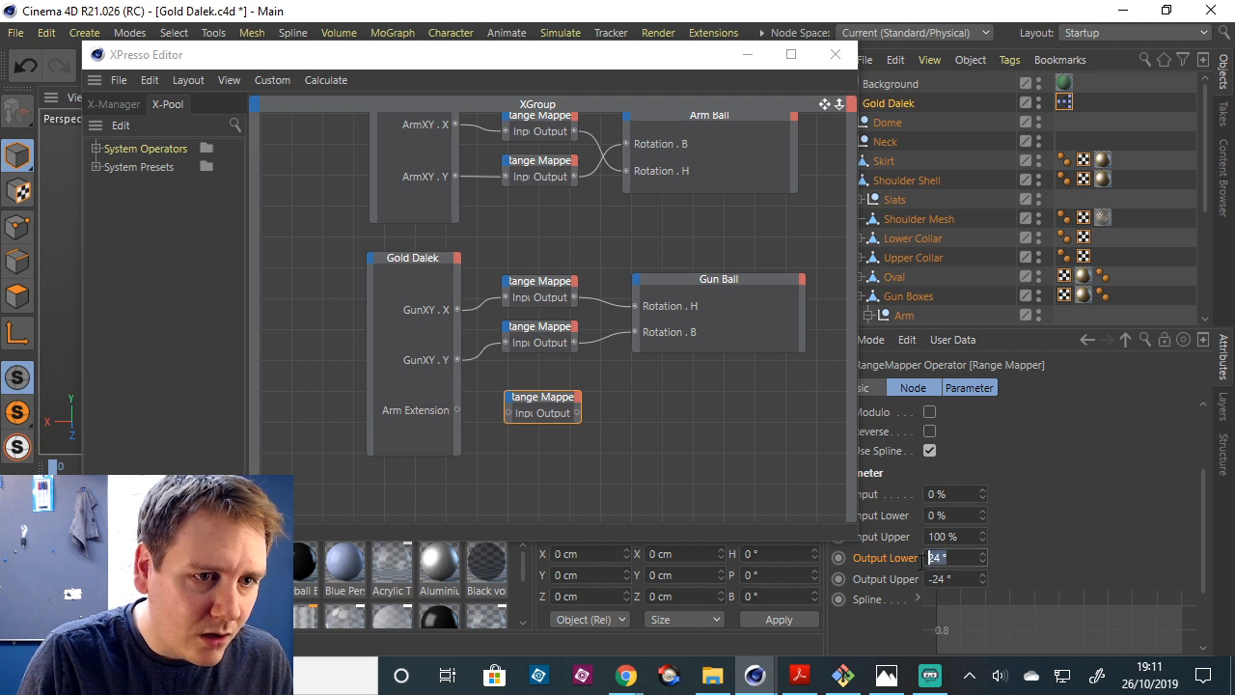
pyautogui.scroll(3, 1077, 481)
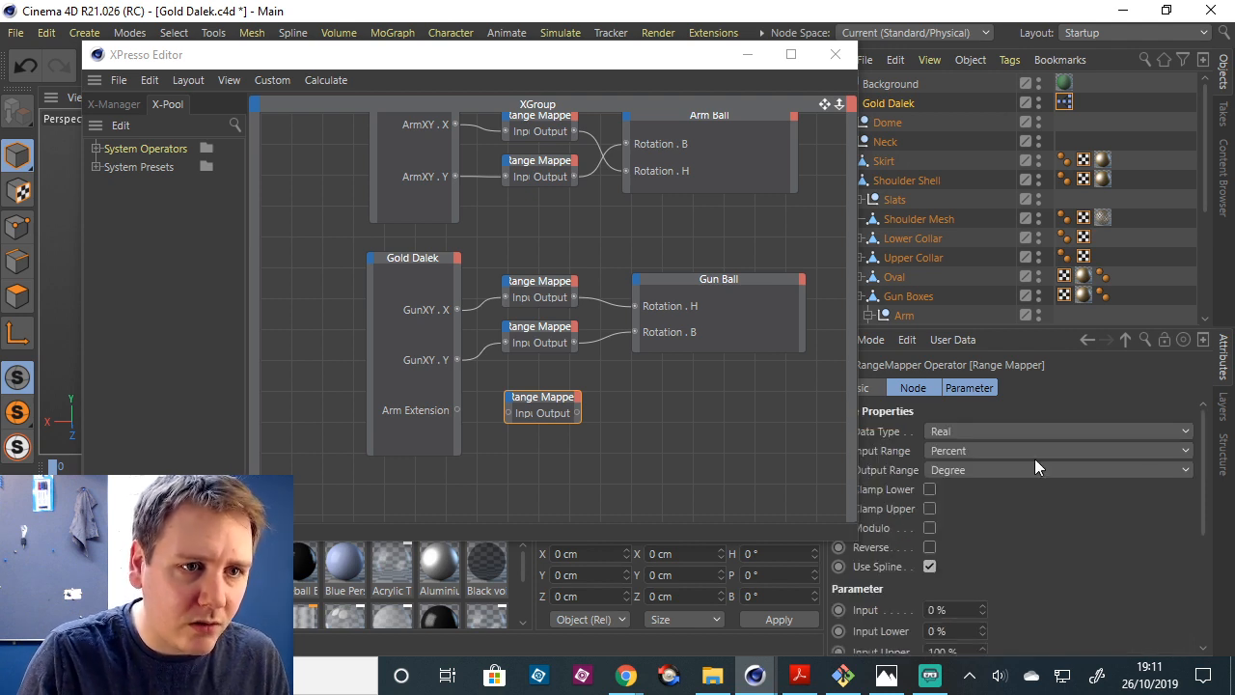
pyautogui.moveTo(682, 65); pyautogui.dragTo(609, 82)
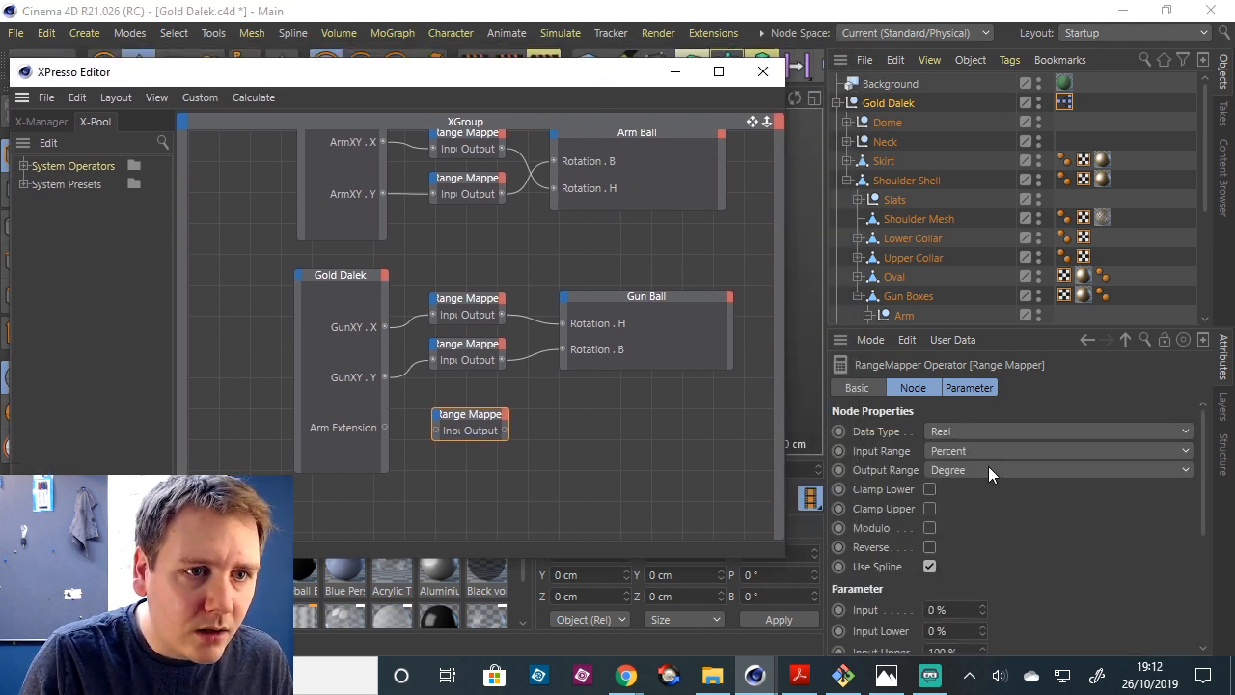
pyautogui.scroll(-1, 988, 470)
pyautogui.click(998, 437)
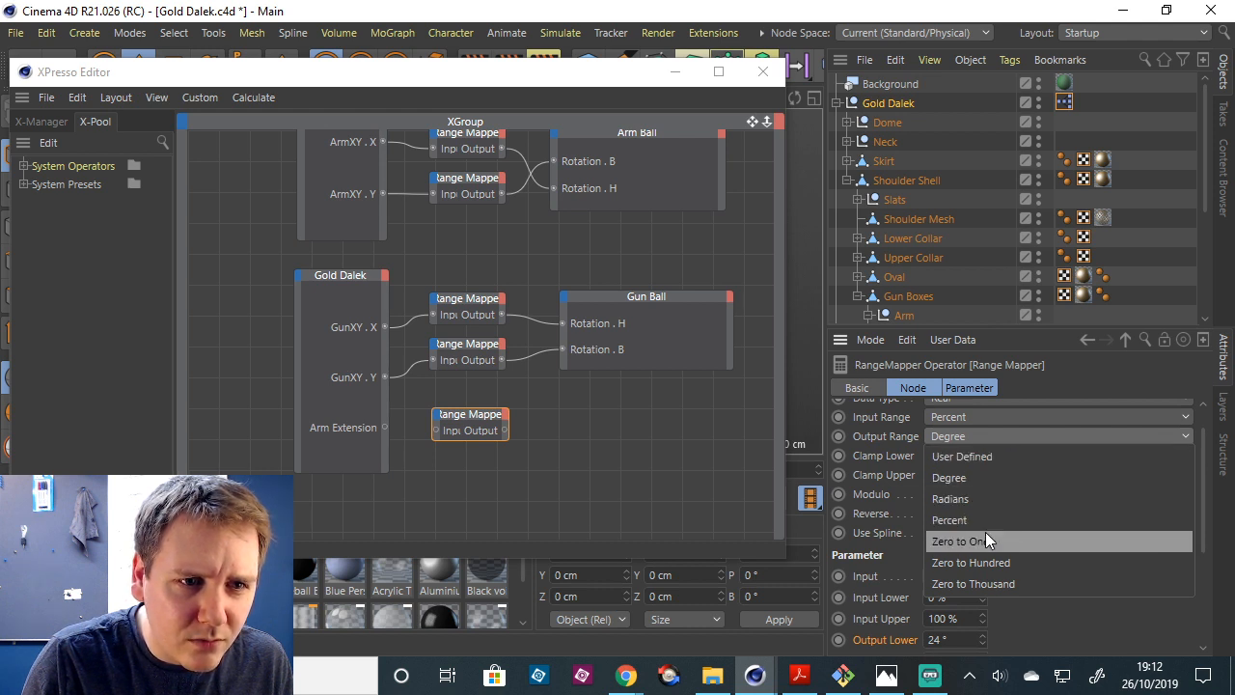
pyautogui.click(983, 455)
pyautogui.scroll(1, 1014, 472)
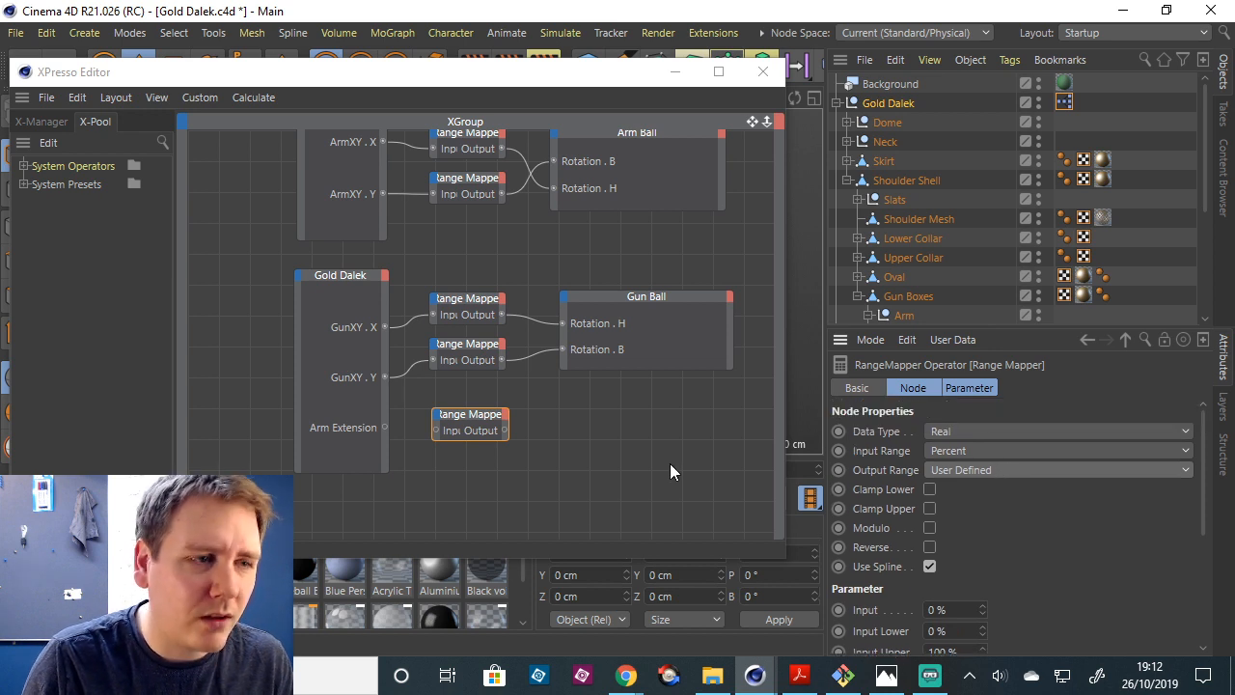
# Set the new Range Mapper's Output Lower to 0 and Output Upper to 200.
pyautogui.click(472, 422)
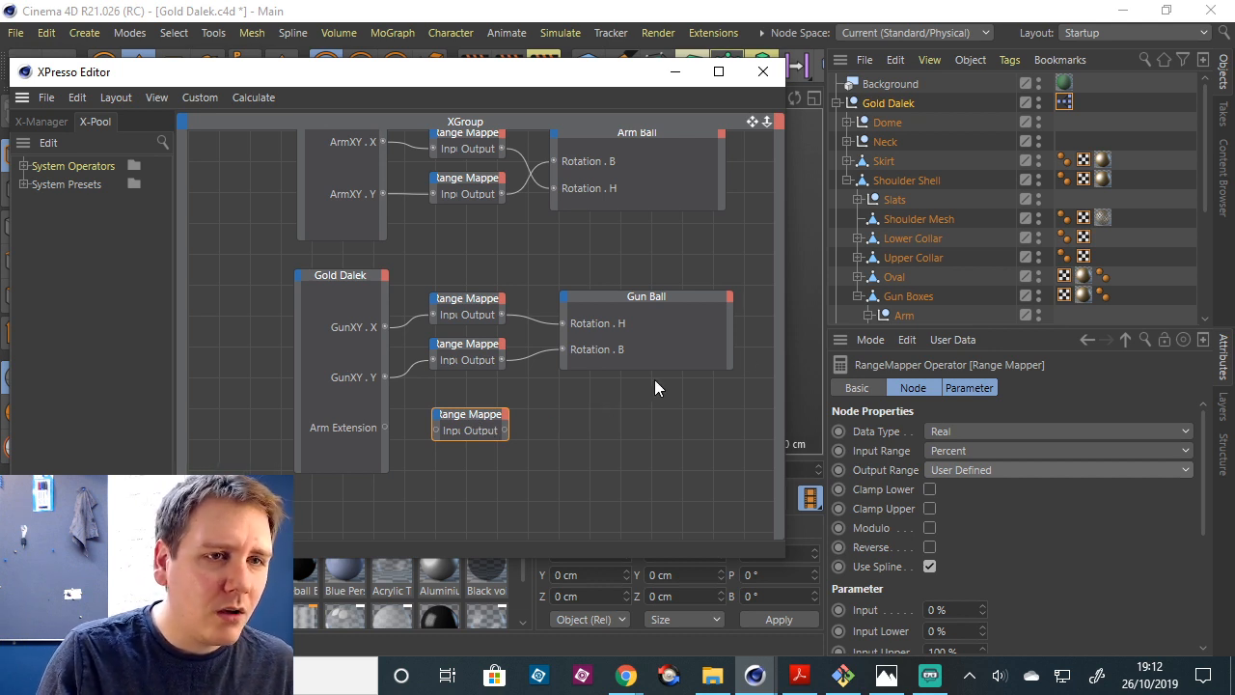
pyautogui.scroll(-3, 1062, 200)
pyautogui.scroll(-5, 1070, 587)
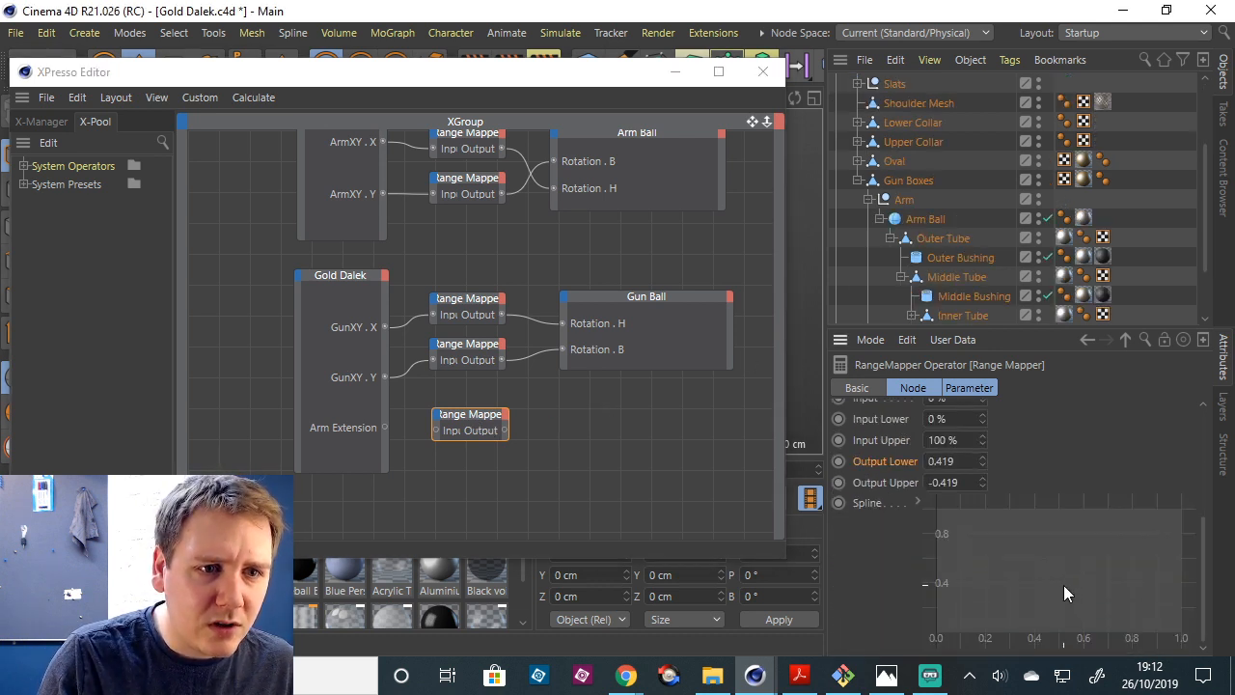
pyautogui.click(981, 487)
pyautogui.click(981, 487)
pyautogui.click(941, 461)
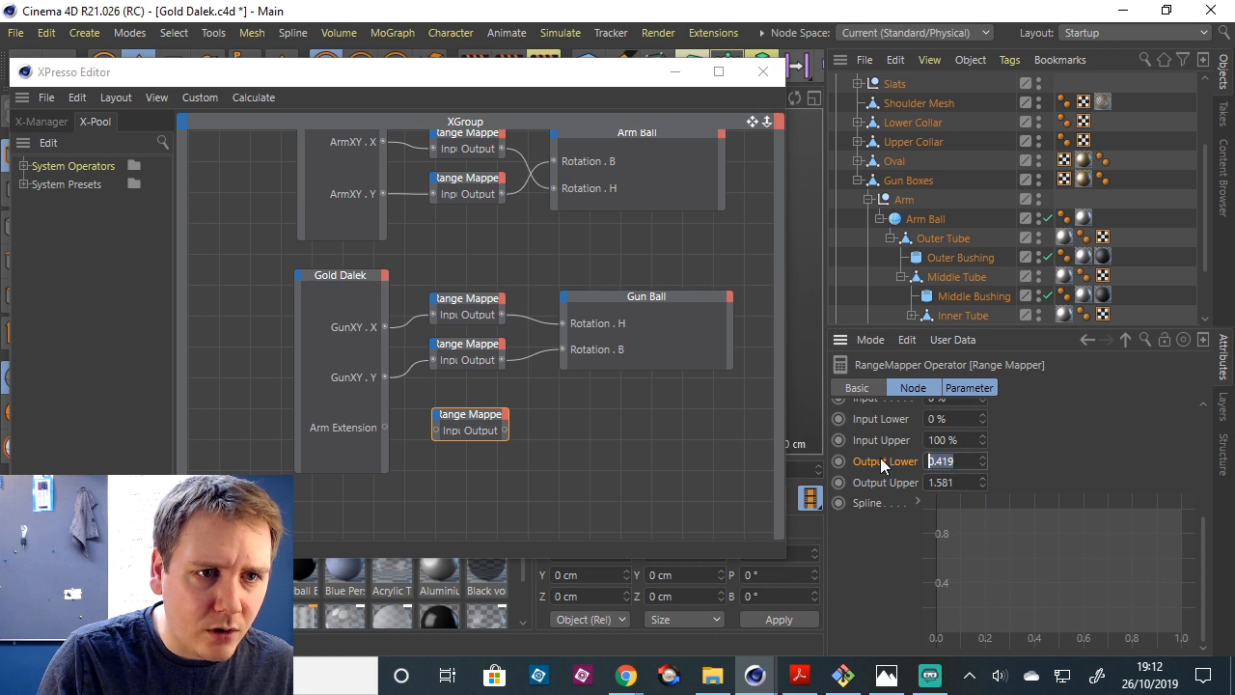
pyautogui.write('0')
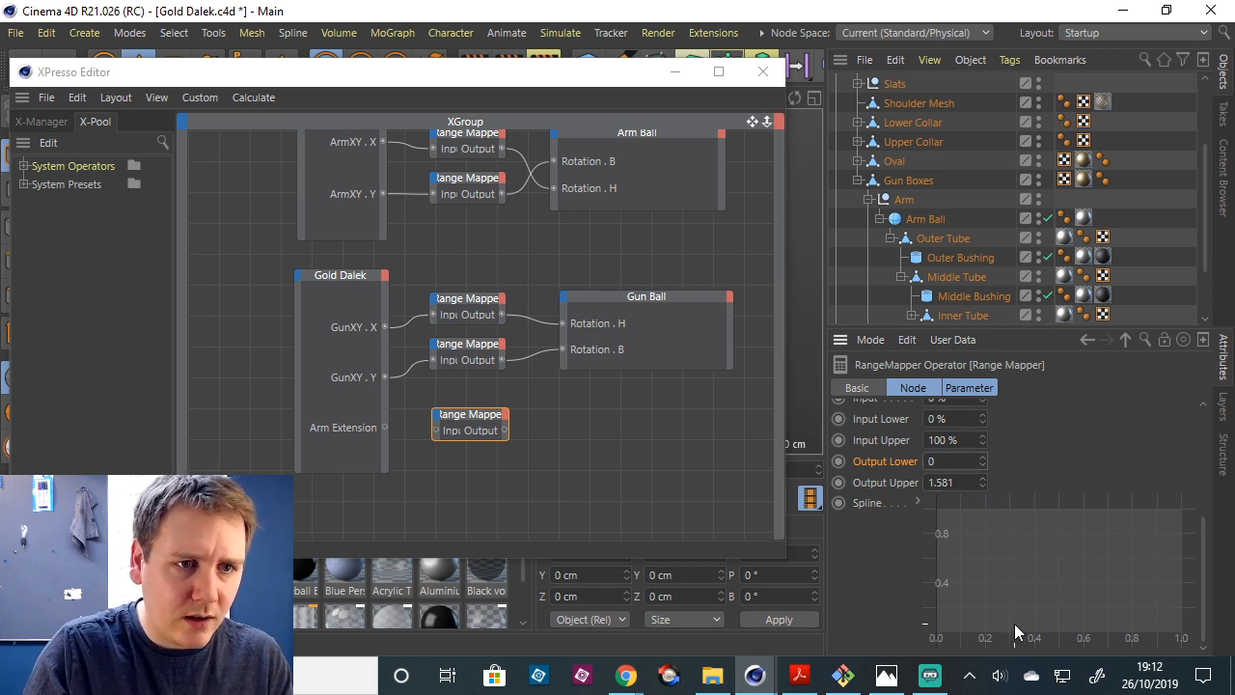
pyautogui.click(960, 482)
pyautogui.write('200')
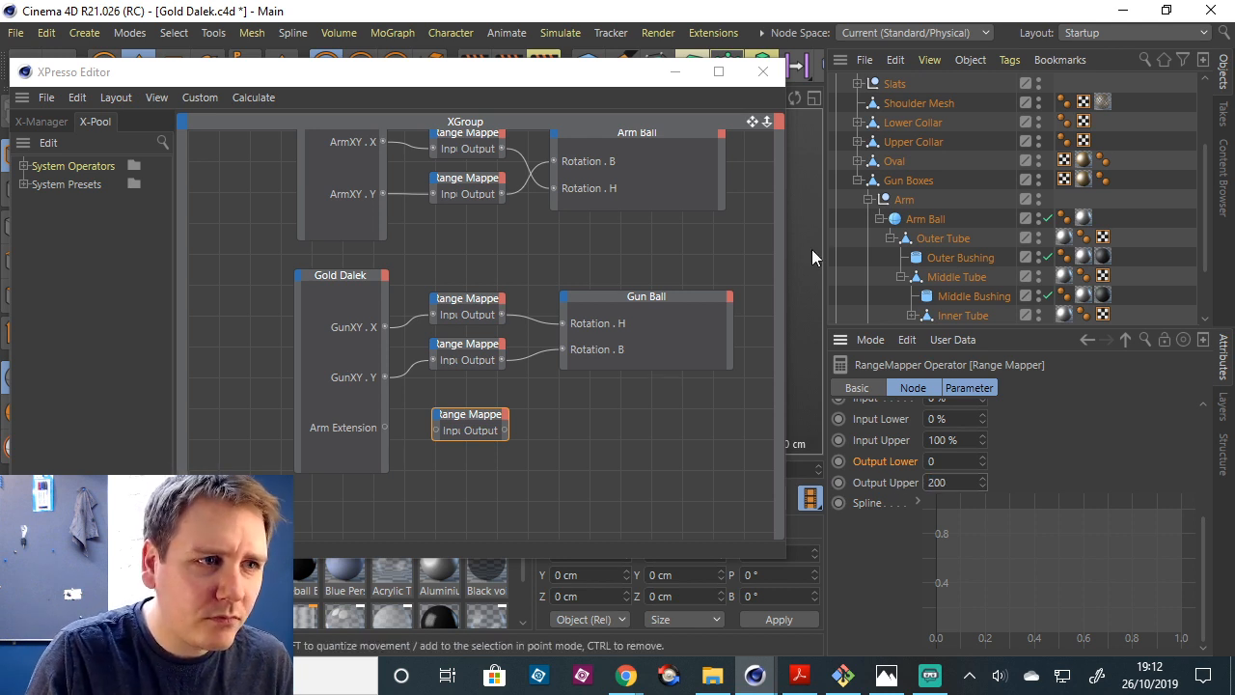
# Add the Middle Tube and Inner Tube as XPresso nodes, stacked below the Gun Ball node and widened to matching sizes.
pyautogui.moveTo(1205, 197); pyautogui.dragTo(1206, 201)
pyautogui.scroll(-1, 1205, 203)
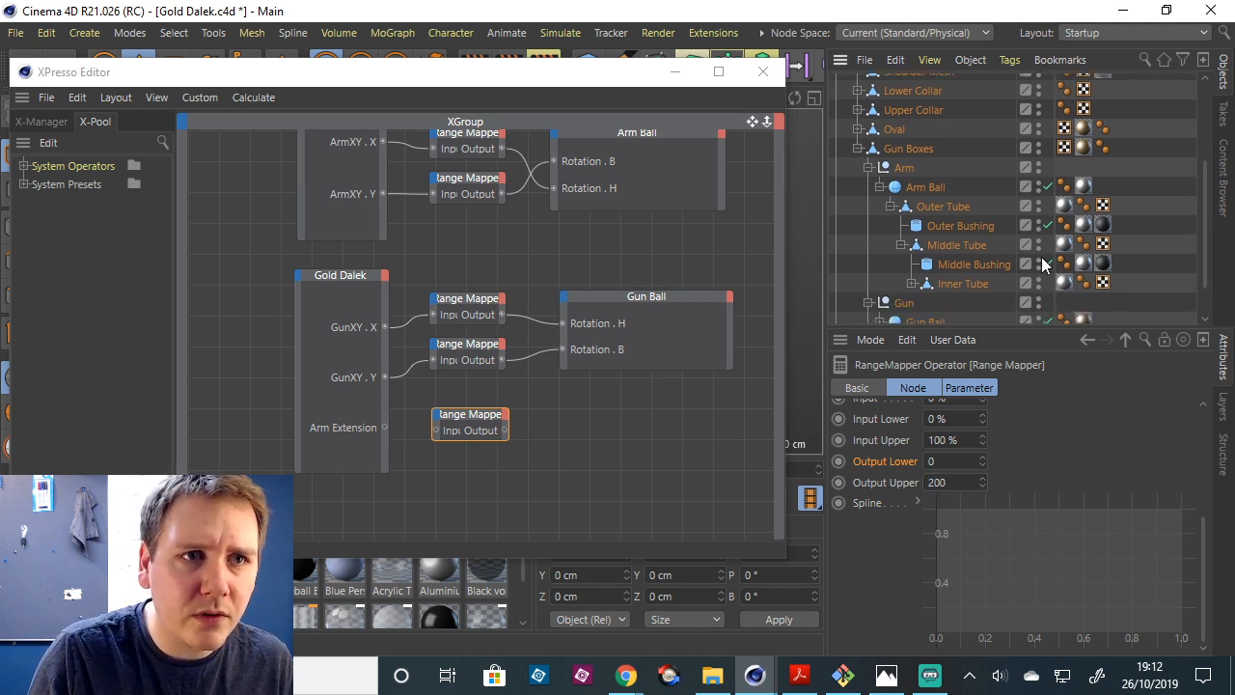
pyautogui.click(965, 246)
pyautogui.moveTo(970, 244); pyautogui.dragTo(558, 424)
pyautogui.moveTo(950, 282); pyautogui.dragTo(593, 467)
pyautogui.moveTo(583, 420); pyautogui.dragTo(702, 412)
pyautogui.moveTo(620, 460); pyautogui.dragTo(722, 462)
pyautogui.click(639, 458)
pyautogui.moveTo(635, 456); pyautogui.dragTo(635, 449)
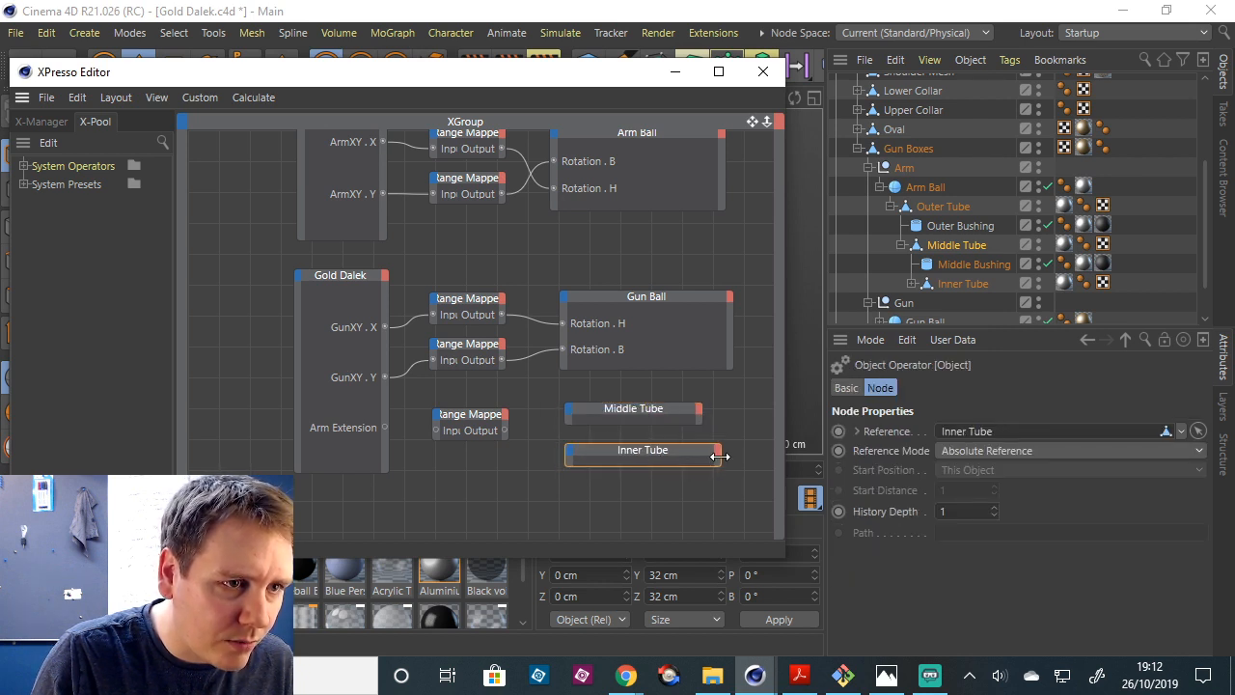
pyautogui.moveTo(717, 458); pyautogui.dragTo(703, 464)
# Add a Position X input port to both the Middle Tube and Inner Tube nodes.
pyautogui.moveTo(553, 85); pyautogui.dragTo(578, 125)
pyautogui.click(603, 451)
pyautogui.moveTo(680, 482)
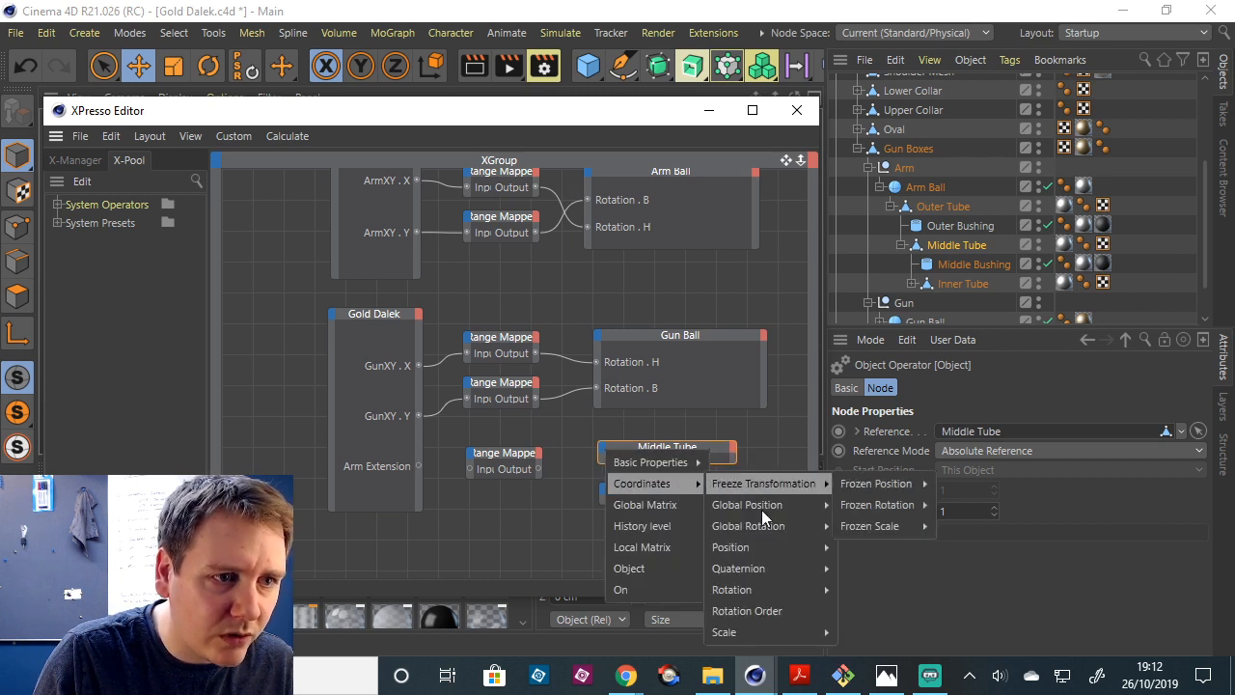
pyautogui.moveTo(819, 545)
pyautogui.click(864, 568)
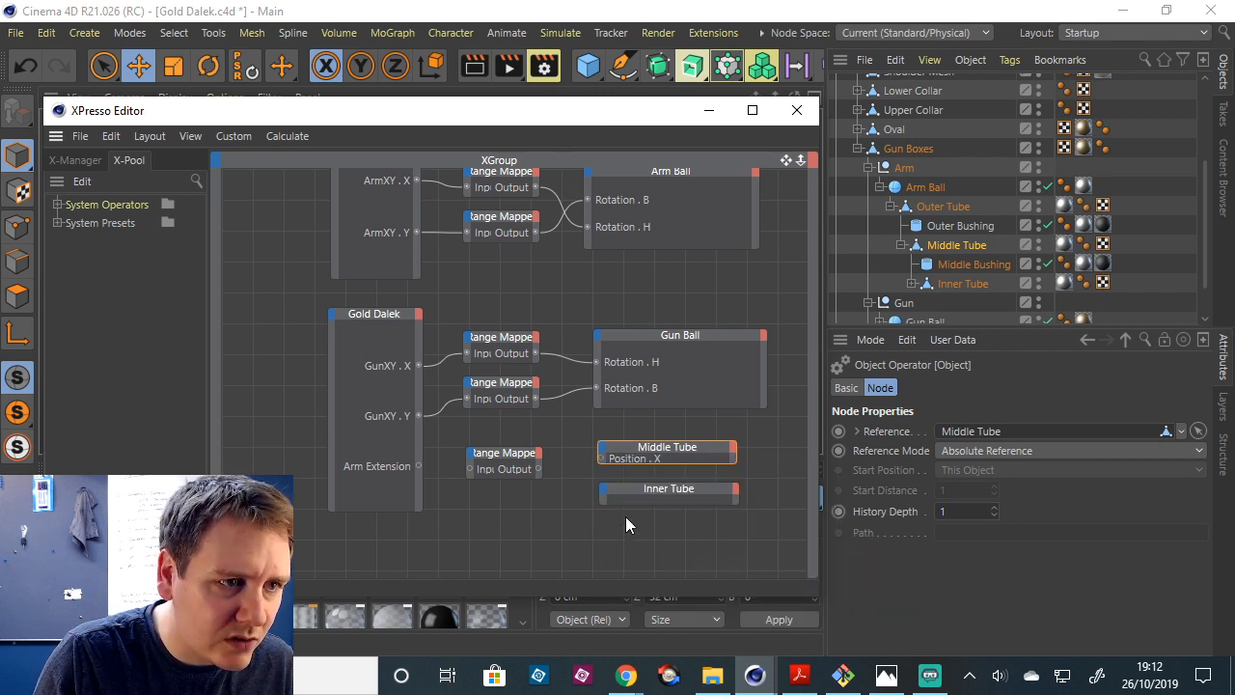
pyautogui.click(603, 490)
pyautogui.moveTo(654, 522)
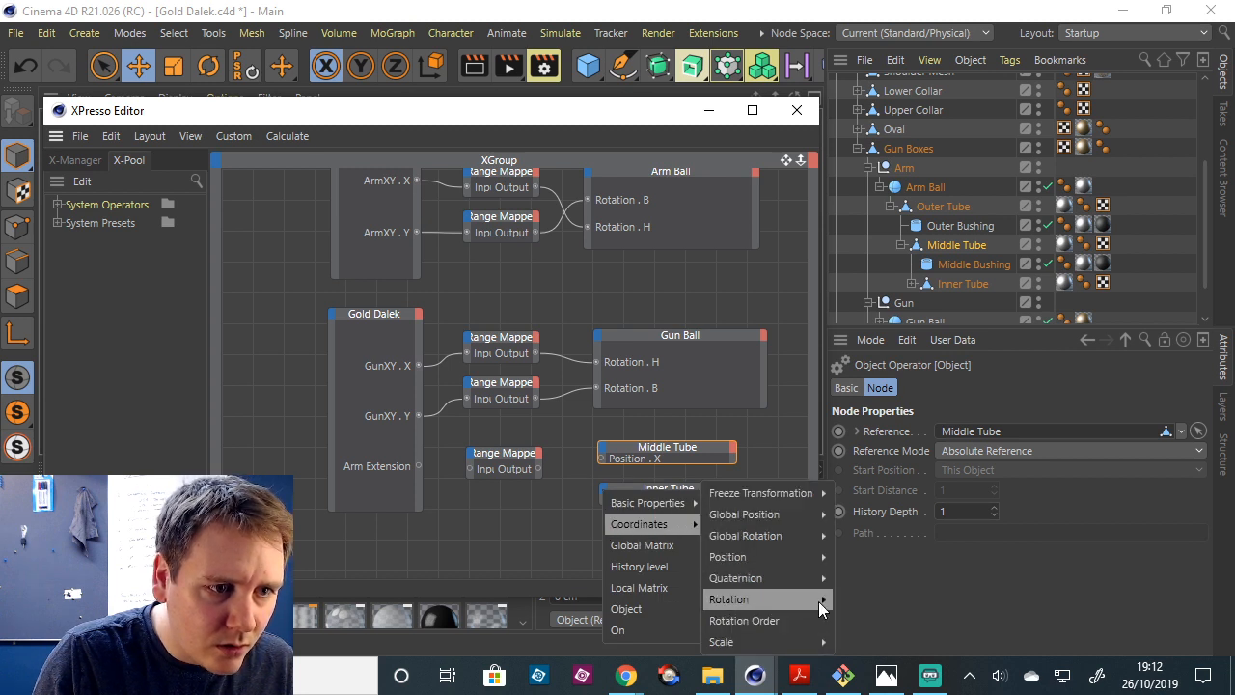
pyautogui.moveTo(813, 559)
pyautogui.click(862, 582)
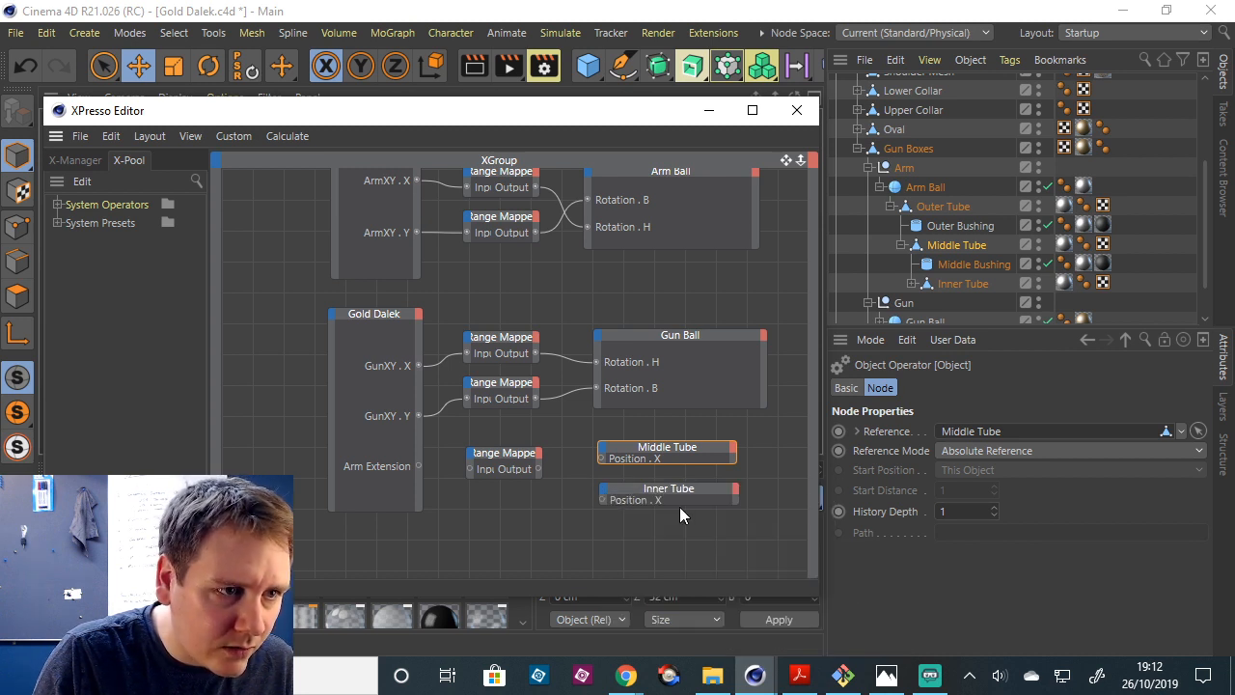
# Wire Arm Extension through the new Range Mapper to the Position X inputs of the Middle Tube and Inner Tube, then clear the editor off the viewport.
pyautogui.moveTo(590, 461); pyautogui.dragTo(600, 457)
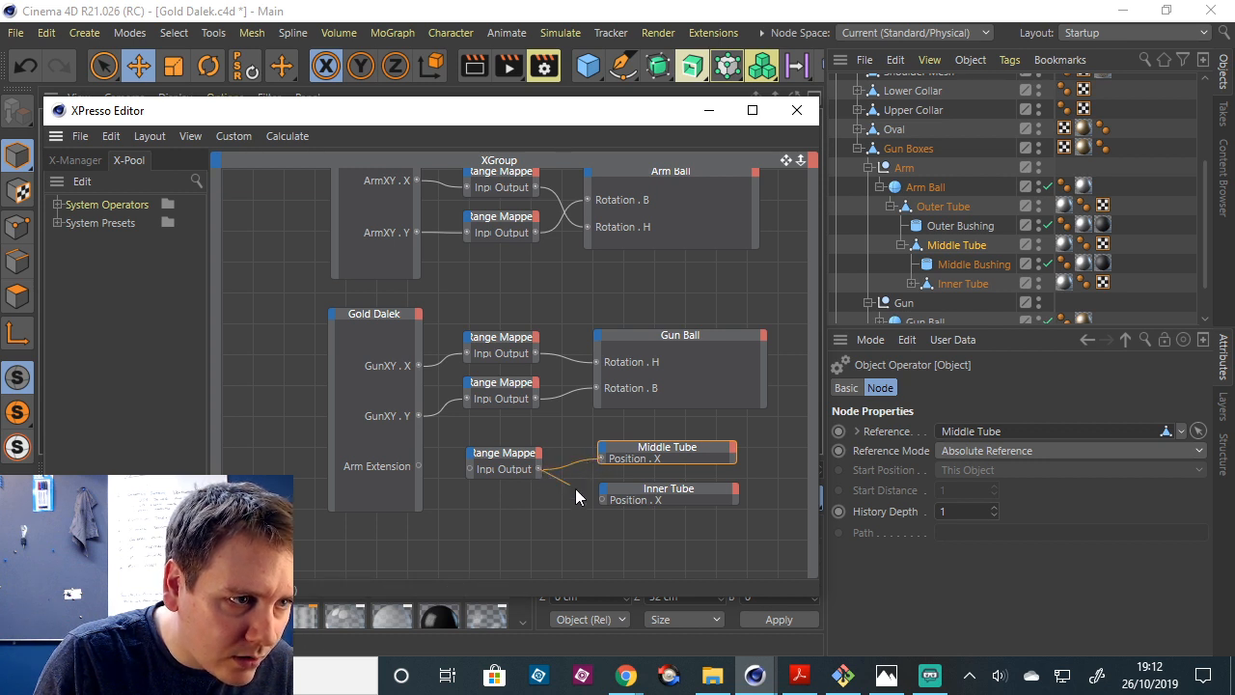
pyautogui.moveTo(603, 498); pyautogui.dragTo(602, 498)
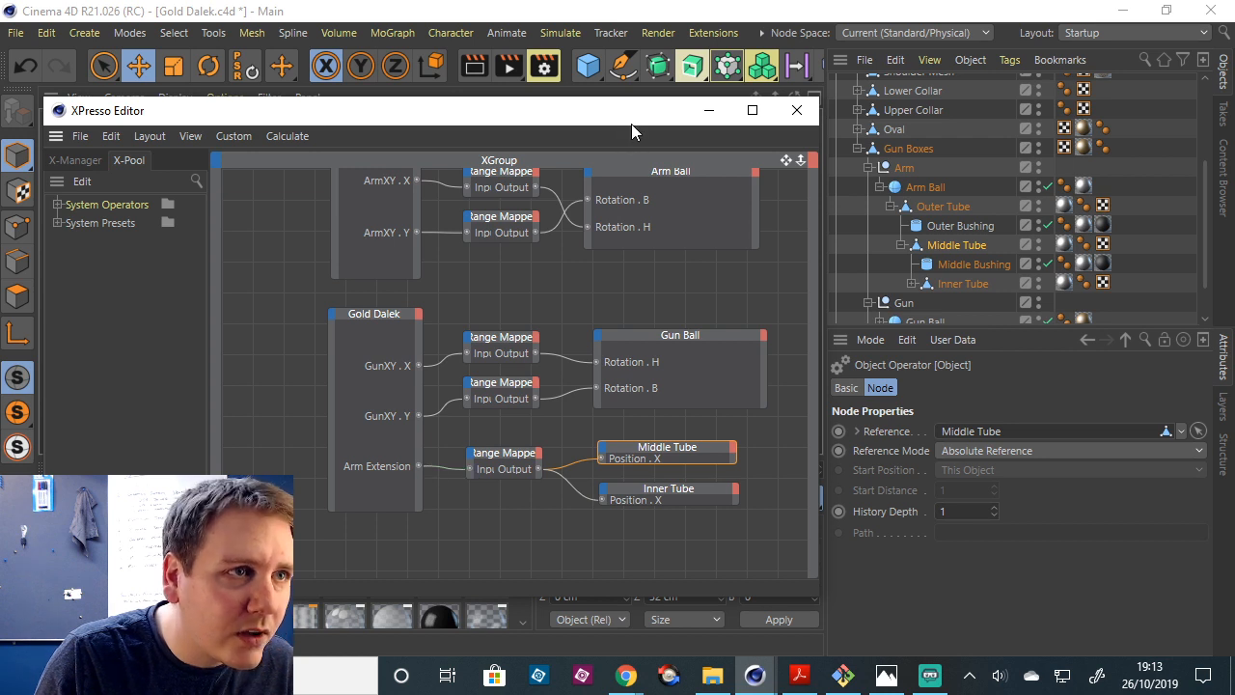
pyautogui.moveTo(630, 123); pyautogui.dragTo(541, 574)
pyautogui.scroll(5, 904, 130)
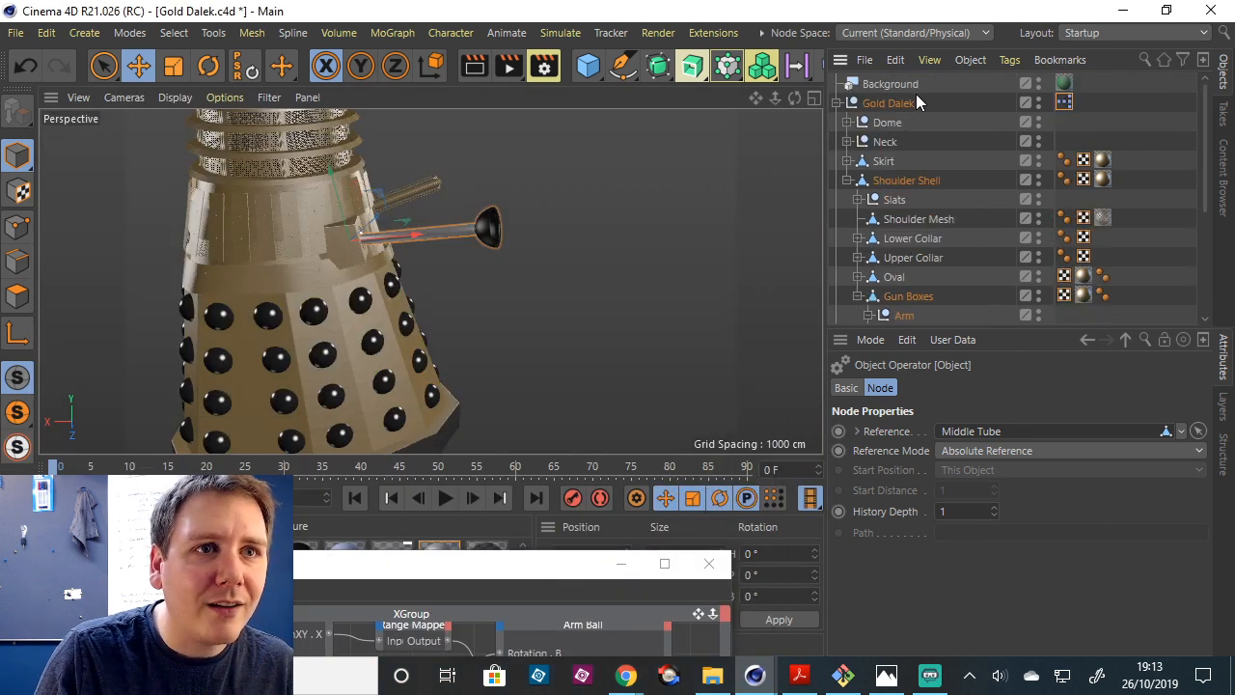
# Extend the Gold Dalek's telescopic arm fully by setting its Arm Extension user data to 100%.
pyautogui.click(907, 104)
pyautogui.moveTo(1013, 648); pyautogui.dragTo(1186, 663)
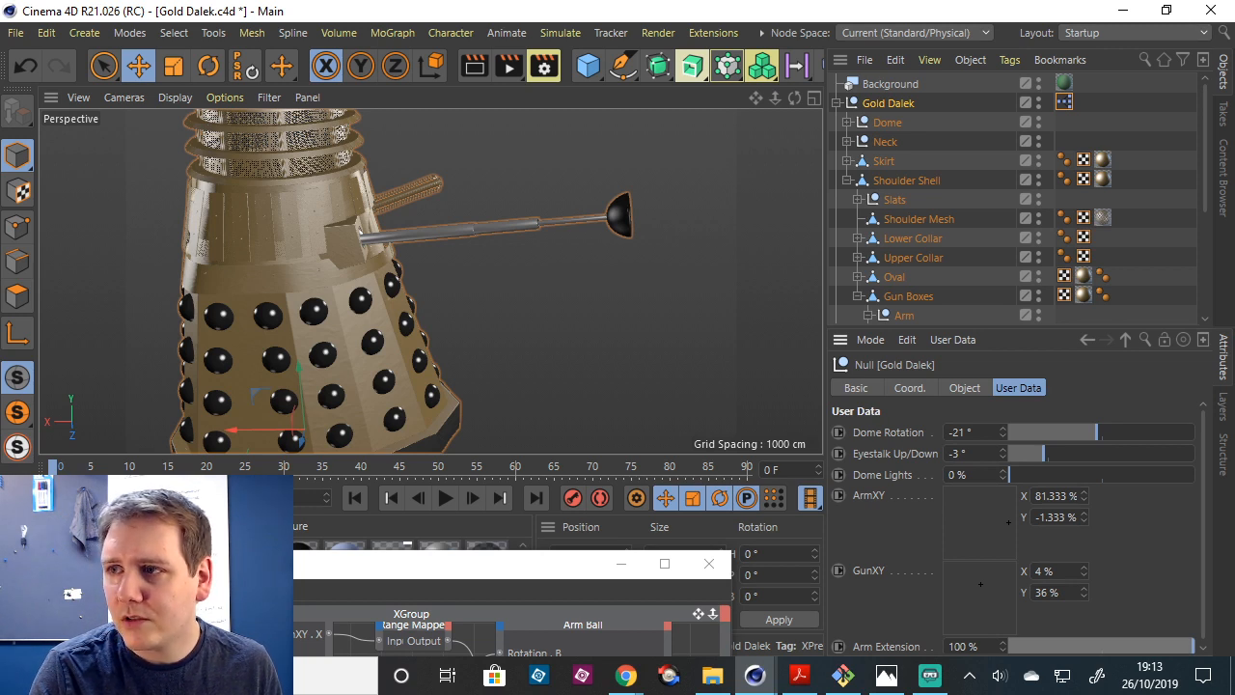
pyautogui.moveTo(779, 95)
pyautogui.mouseDown()
pyautogui.moveTo(892, 104)
pyautogui.moveTo(784, 103)
pyautogui.moveTo(805, 100)
pyautogui.moveTo(794, 98)
pyautogui.mouseUp()
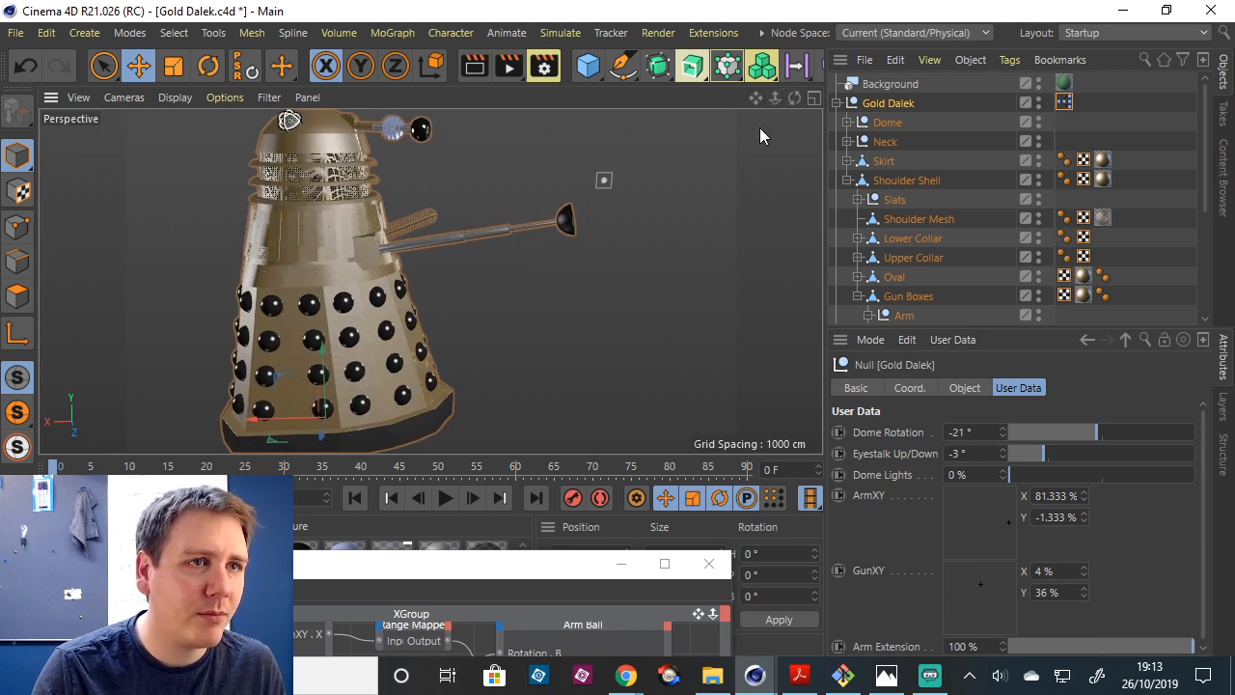
pyautogui.moveTo(791, 98); pyautogui.dragTo(764, 99)
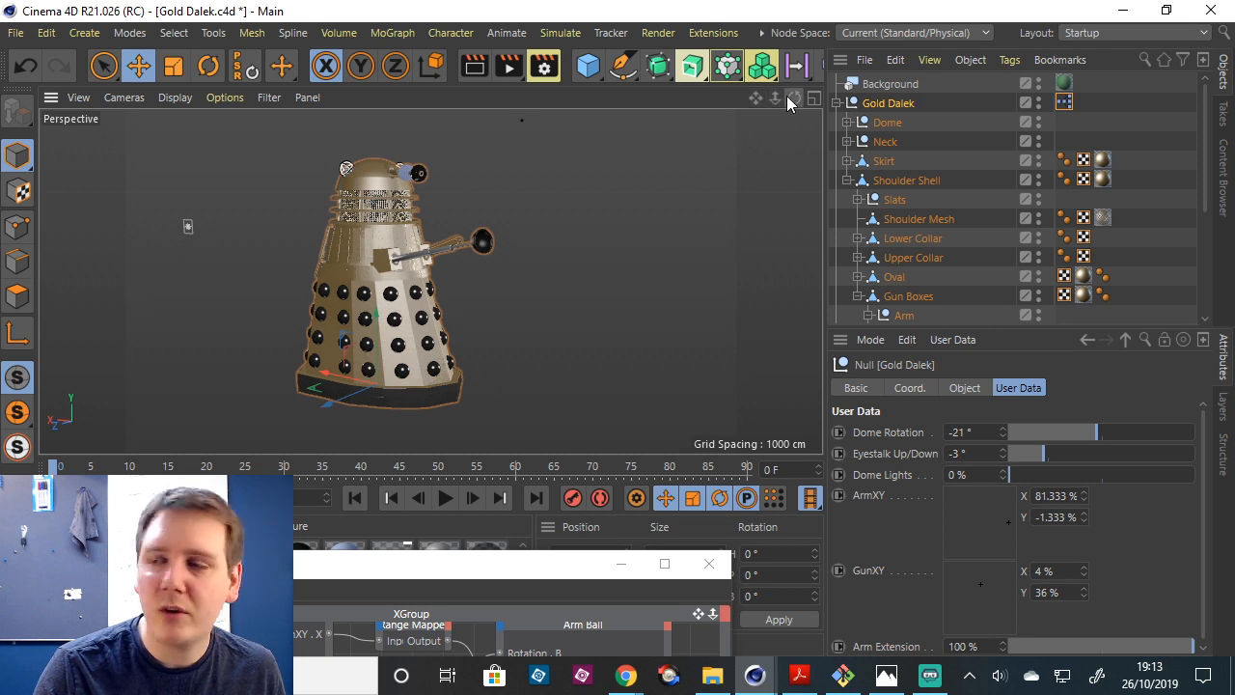
# Test the extended arm's swing with the ArmXY control, leaving it at X -1.333% and Y 12% with Arm Extension at 100%.
pyautogui.moveTo(998, 525); pyautogui.dragTo(976, 488)
pyautogui.moveTo(795, 98); pyautogui.dragTo(820, 104)
pyautogui.moveTo(430, 281); pyautogui.dragTo(795, 97)
pyautogui.moveTo(975, 490); pyautogui.dragTo(981, 480)
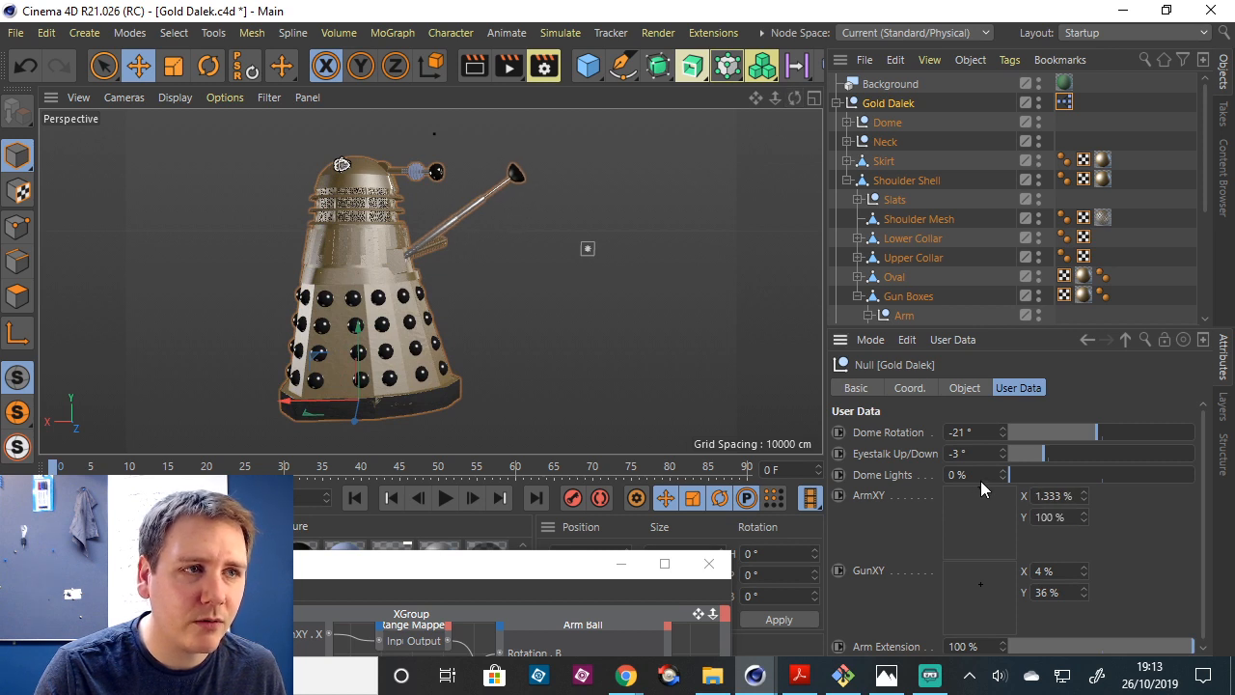
pyautogui.moveTo(1177, 647); pyautogui.dragTo(1209, 644)
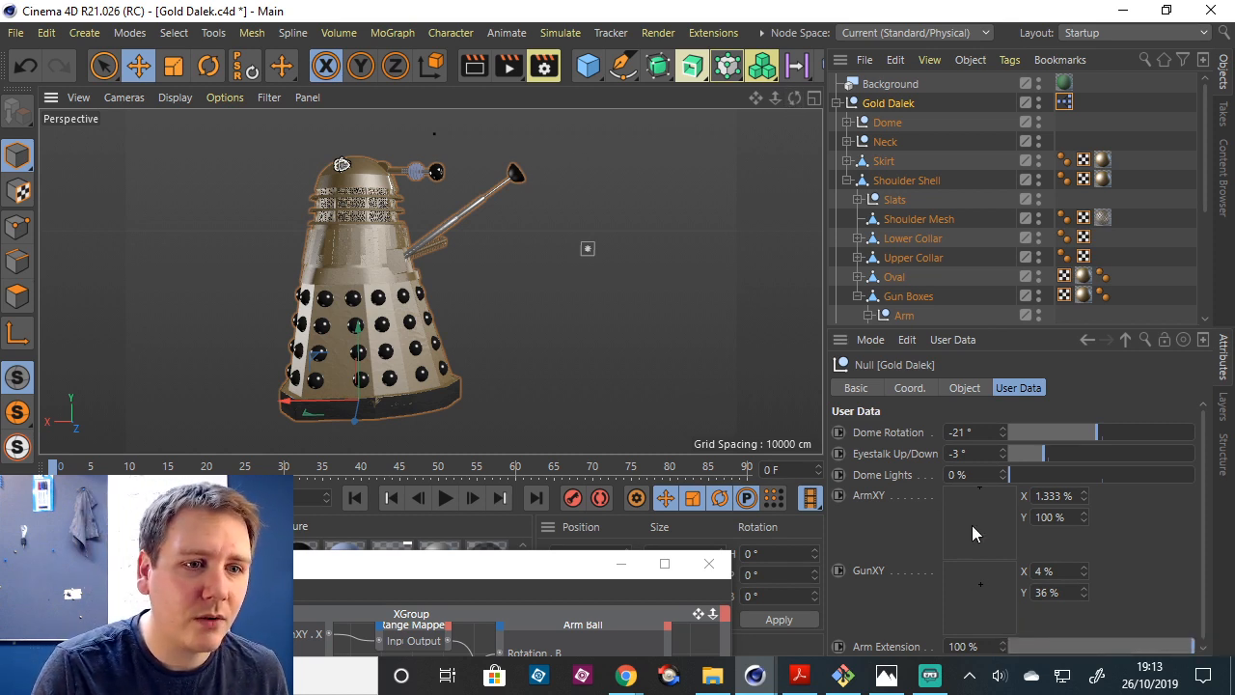
pyautogui.moveTo(977, 488); pyautogui.dragTo(978, 517)
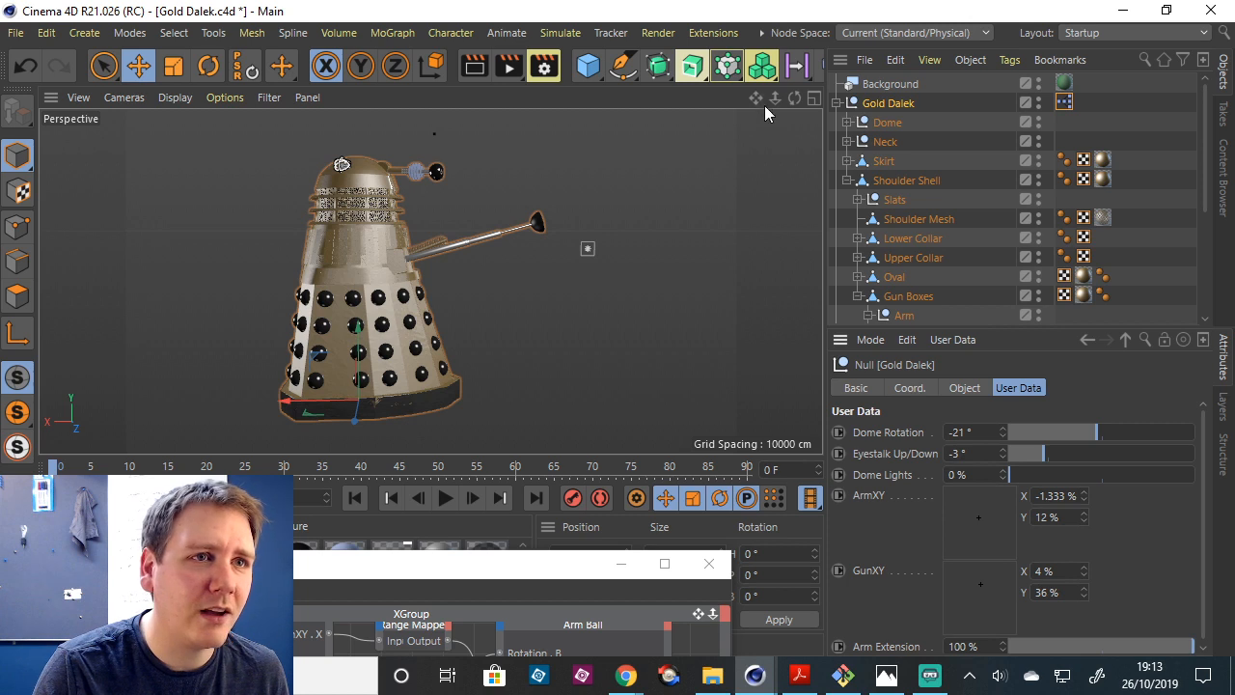
# Move the XPresso Editor window so more of its node graph shows, and save the Gold Dalek.c4d scene.
pyautogui.moveTo(772, 98); pyautogui.dragTo(772, 98)
pyautogui.keyDown('alt'); pyautogui.moveTo(571, 251); pyautogui.dragTo(436, 278); pyautogui.keyUp('alt')
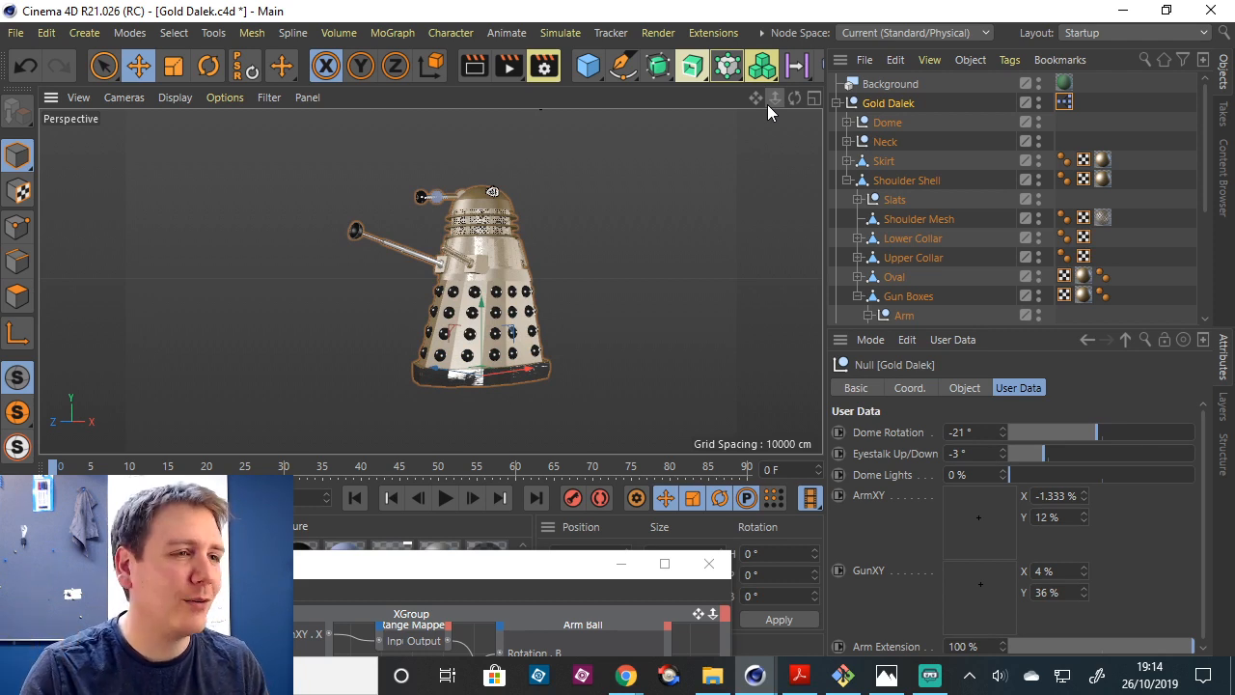
pyautogui.moveTo(767, 104)
pyautogui.mouseDown()
pyautogui.moveTo(815, 100)
pyautogui.moveTo(770, 96)
pyautogui.mouseUp()
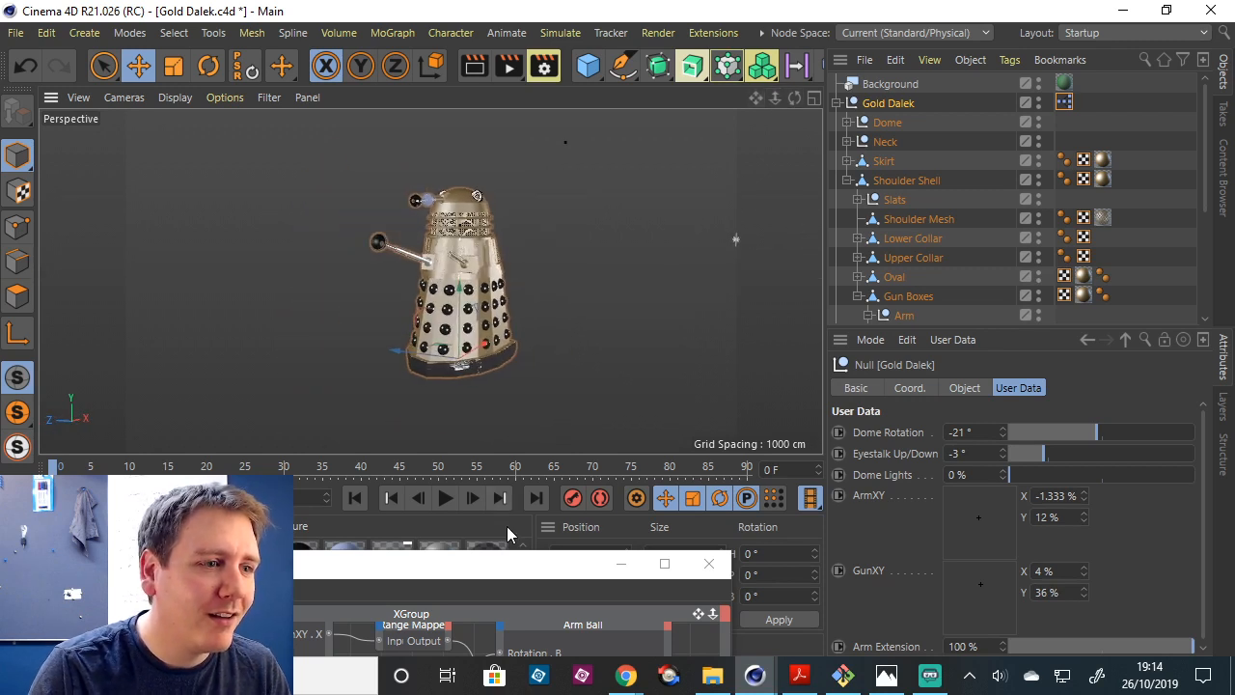
pyautogui.moveTo(511, 559); pyautogui.dragTo(648, 470)
pyautogui.moveTo(776, 99); pyautogui.dragTo(785, 98)
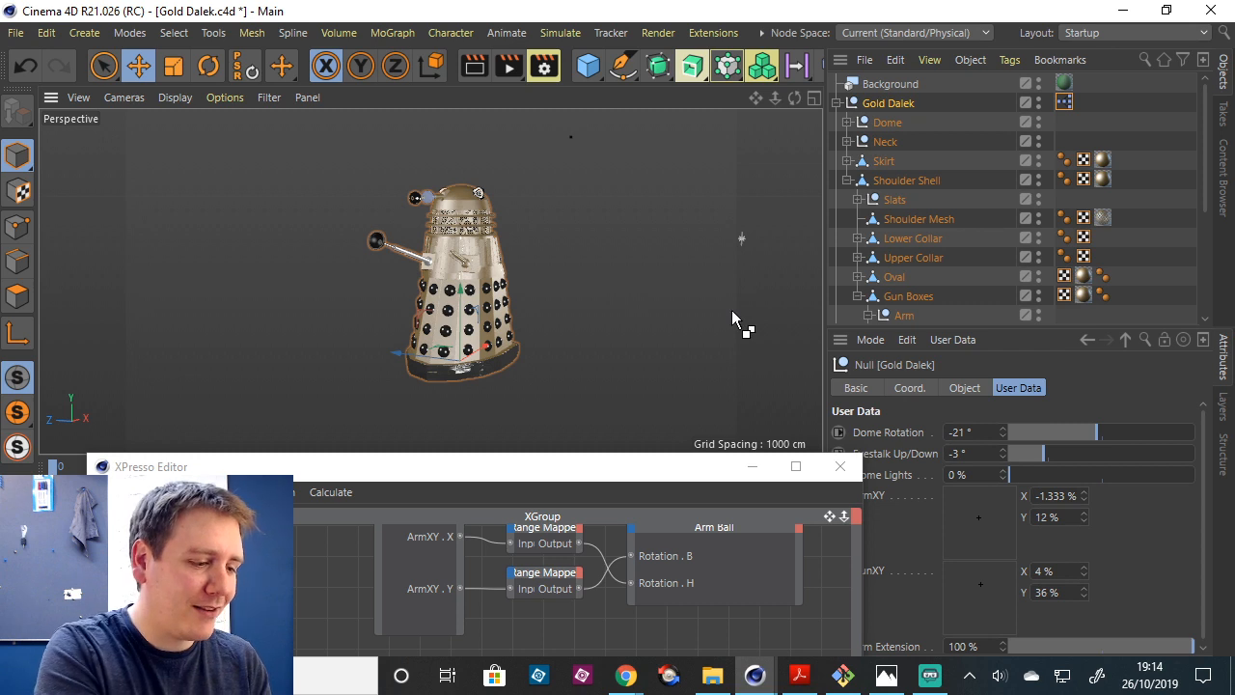
pyautogui.hotkey('ctrl', 's')
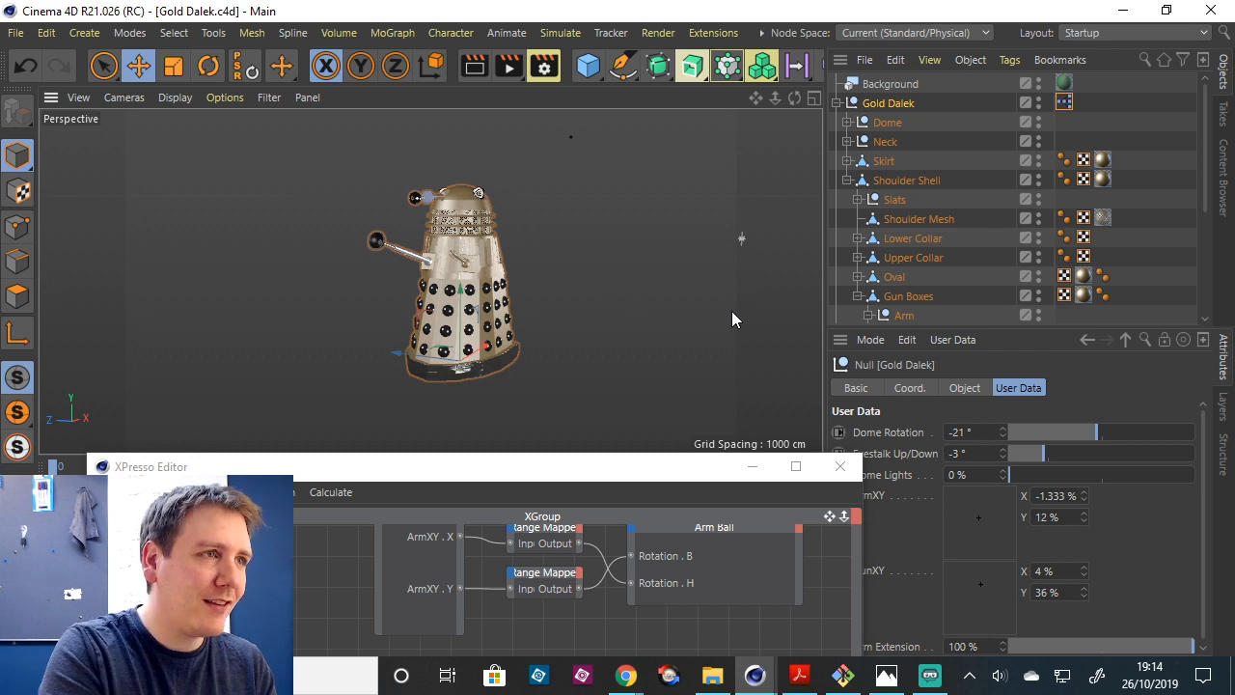
# Switch to the Git Bash terminal and stage all changes in the GoldDalek3DModel repository with git add.
pyautogui.click(841, 676)
pyautogui.write('git add')
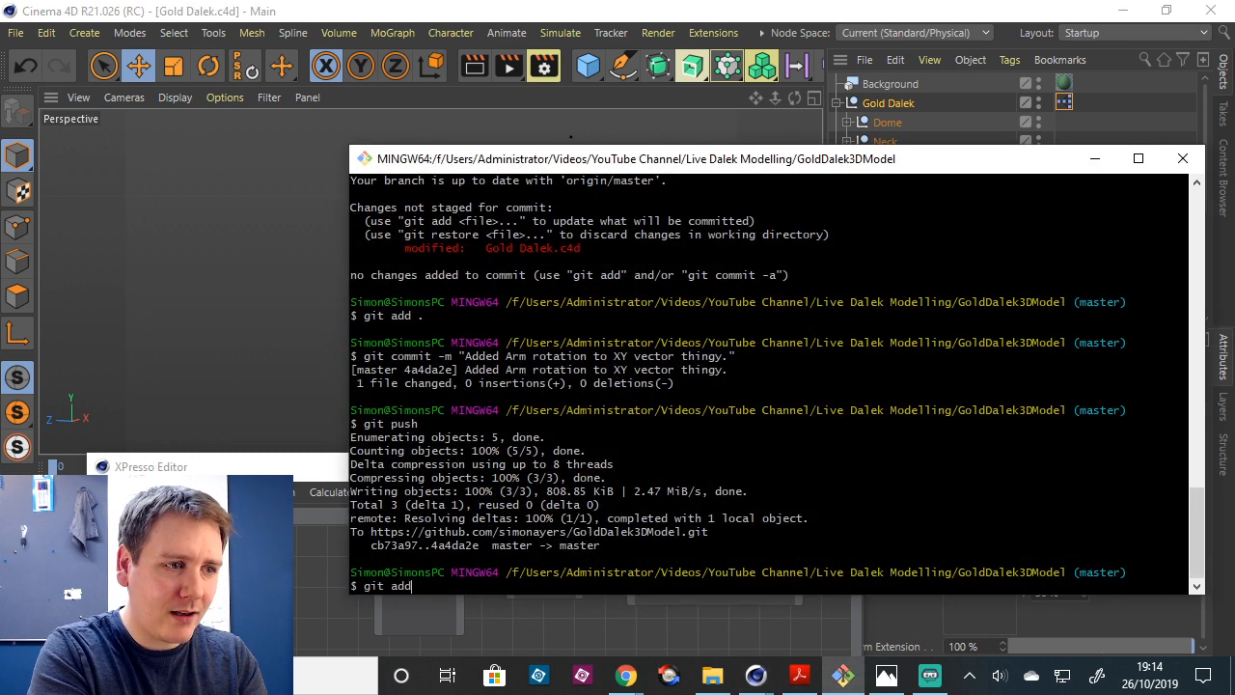
pyautogui.write(' .')
pyautogui.press('Return')
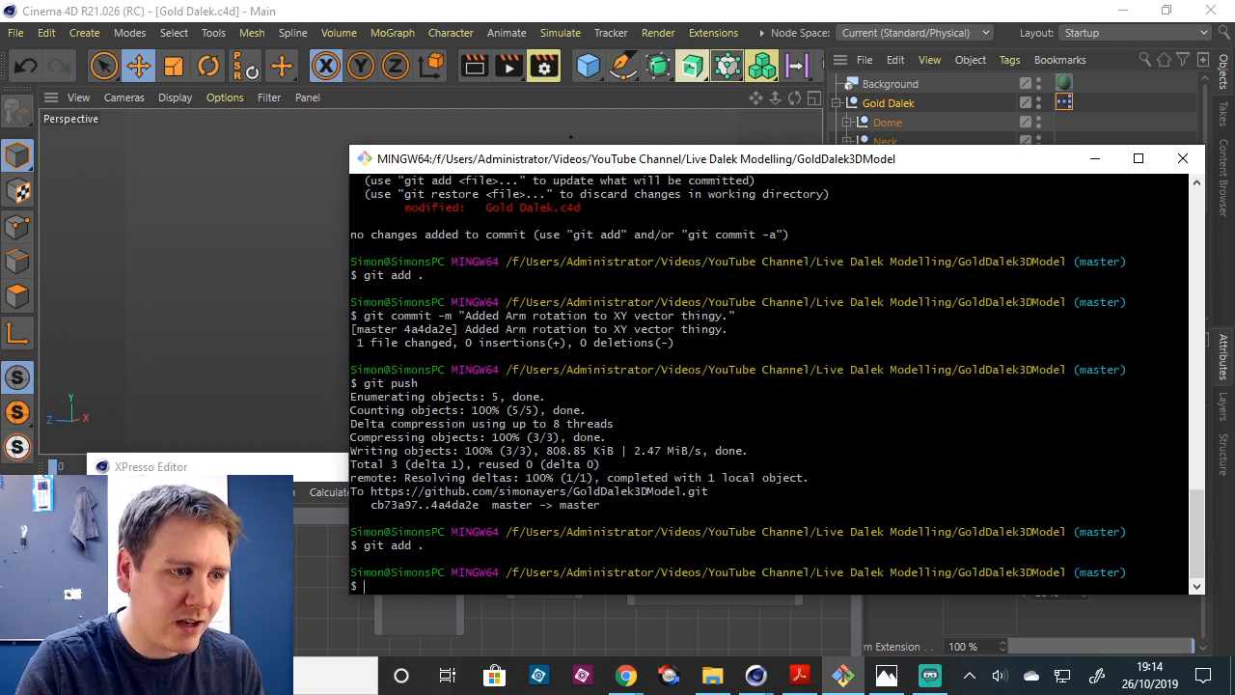
# Commit the staged changes with git commit and the message "Added arm extension control.".
pyautogui.write('git s')
pyautogui.press('BackSpace')
pyautogui.write('com')
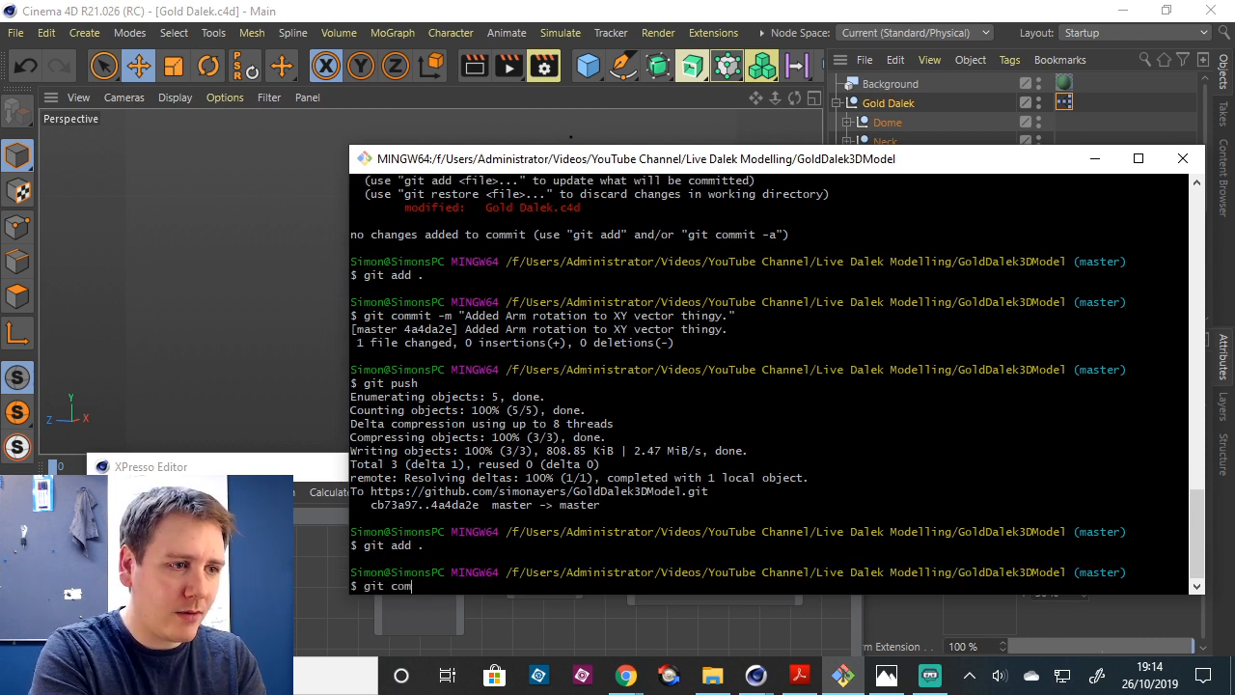
pyautogui.write('mit -m "Added ar')
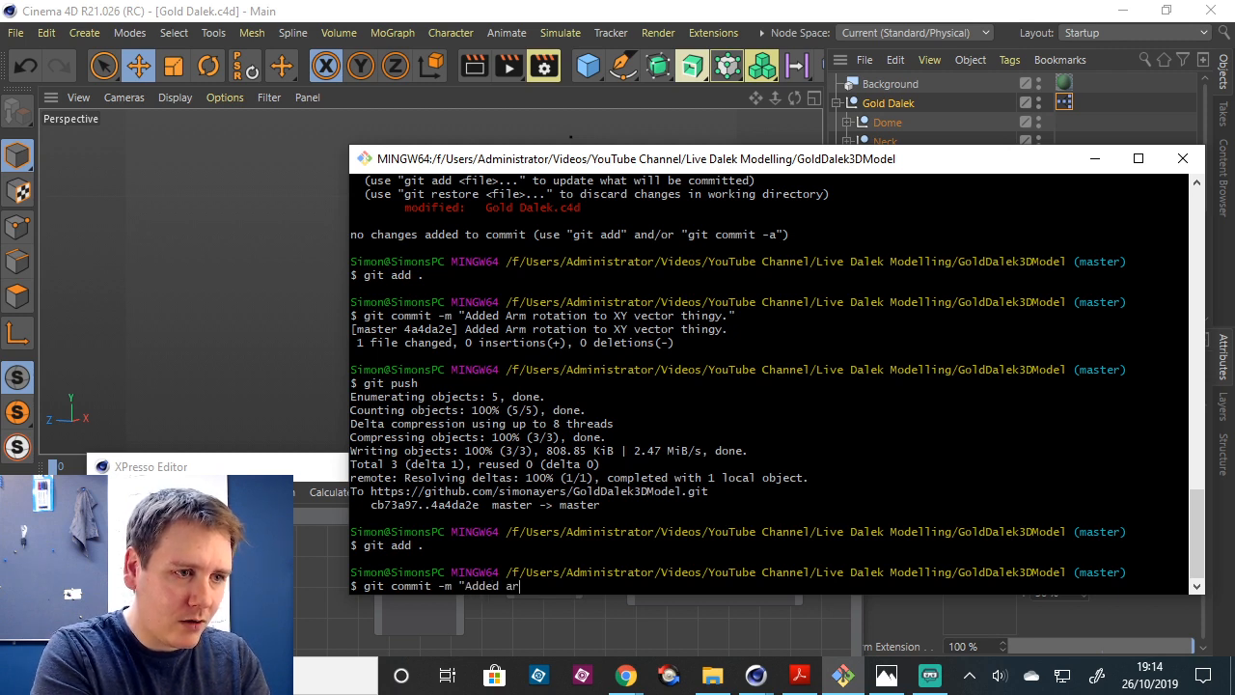
pyautogui.write('m exte')
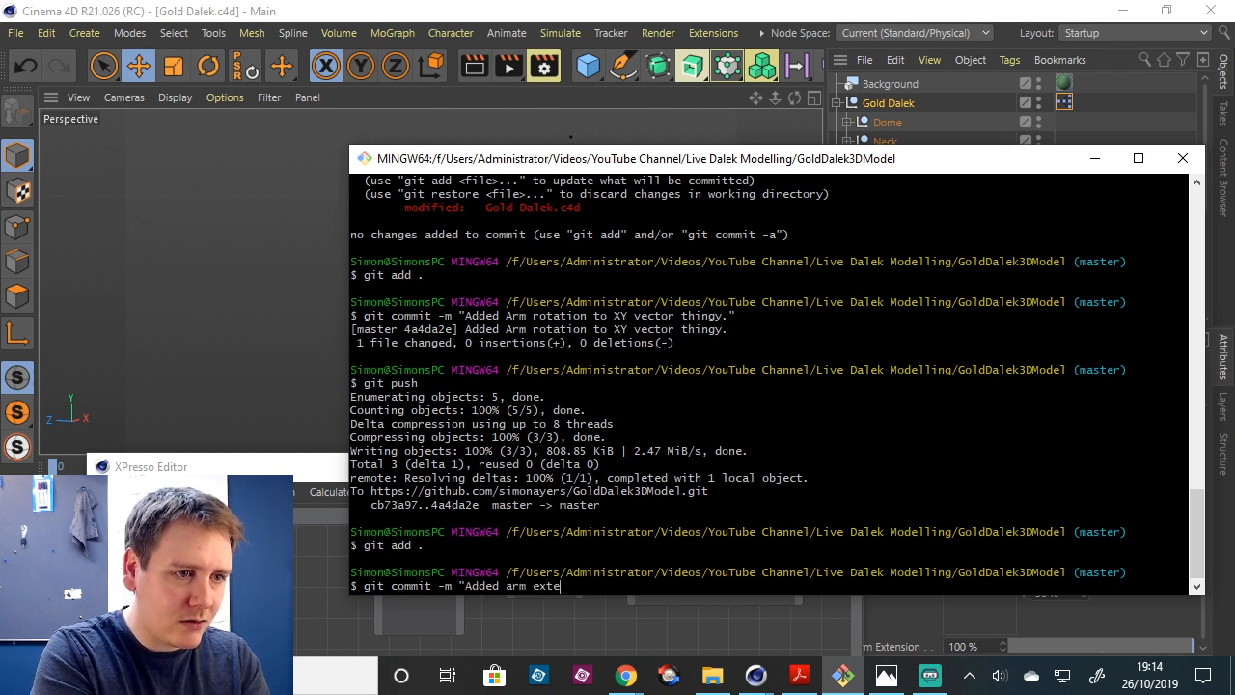
pyautogui.write('nsion control')
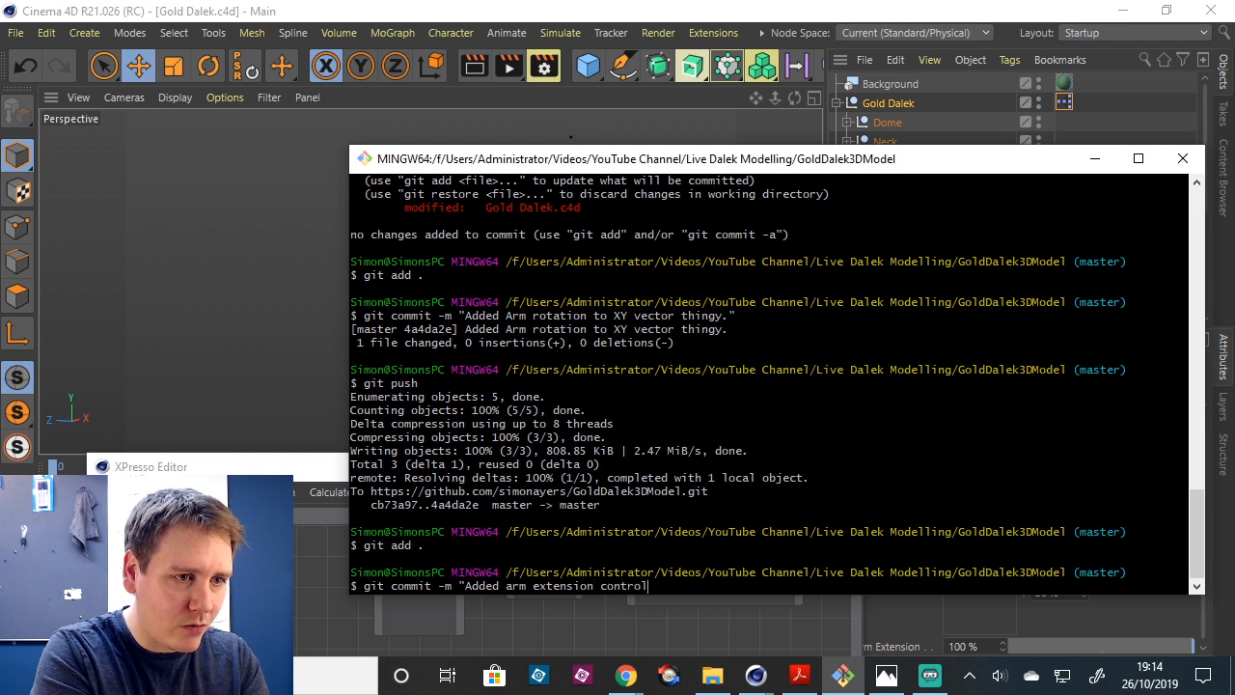
pyautogui.write('."')
pyautogui.press('Return')
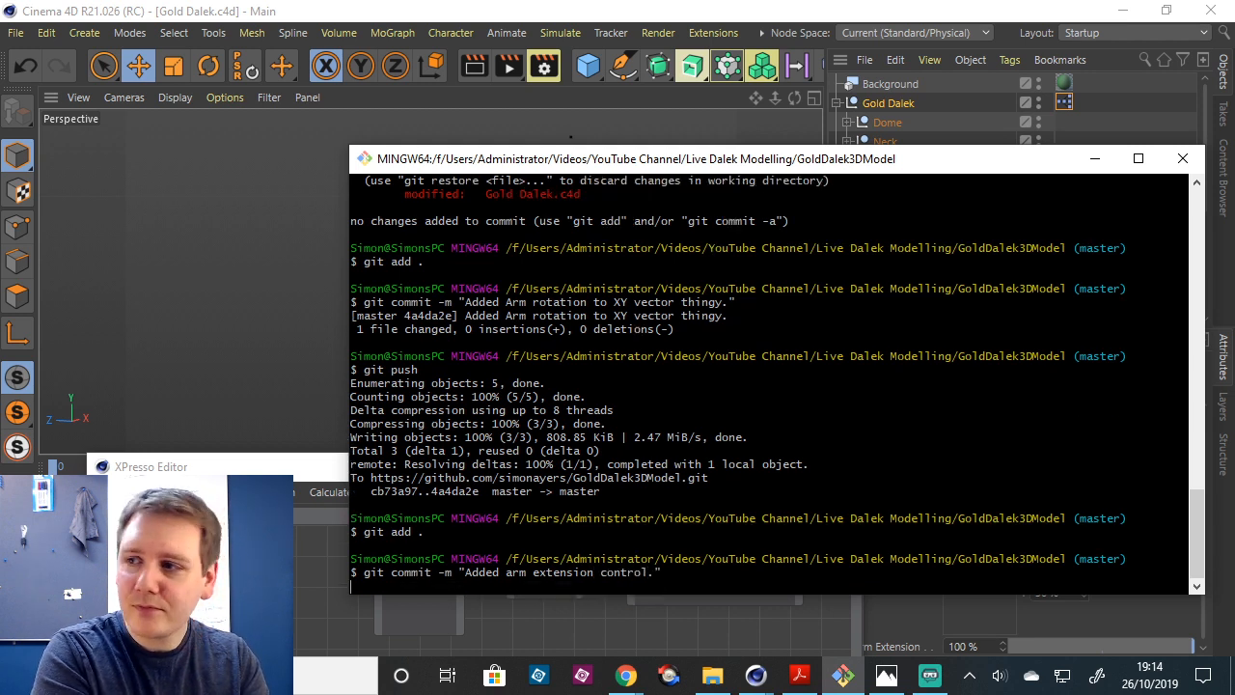